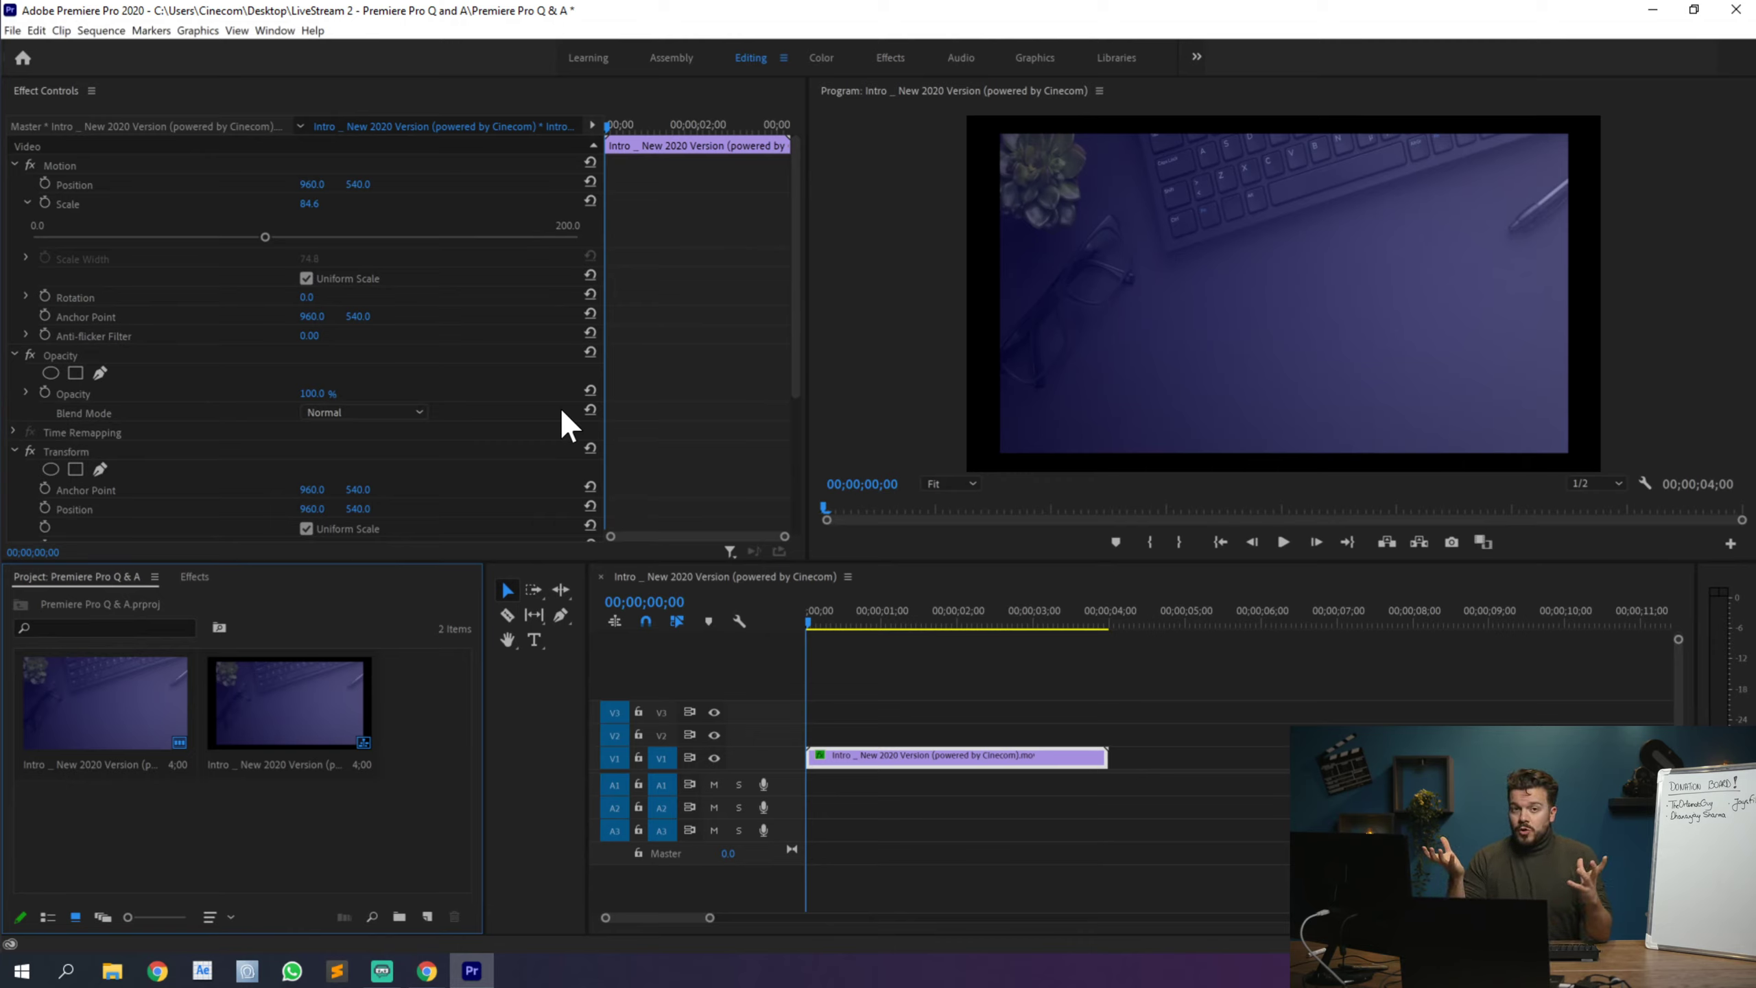
Step: Remove the Transform effect from the intro clip and reset its Motion scale to 100
left_click_drag(795, 320, 793, 465)
left_click_drag(588, 691, 543, 691)
left_click(93, 241)
key("Delete")
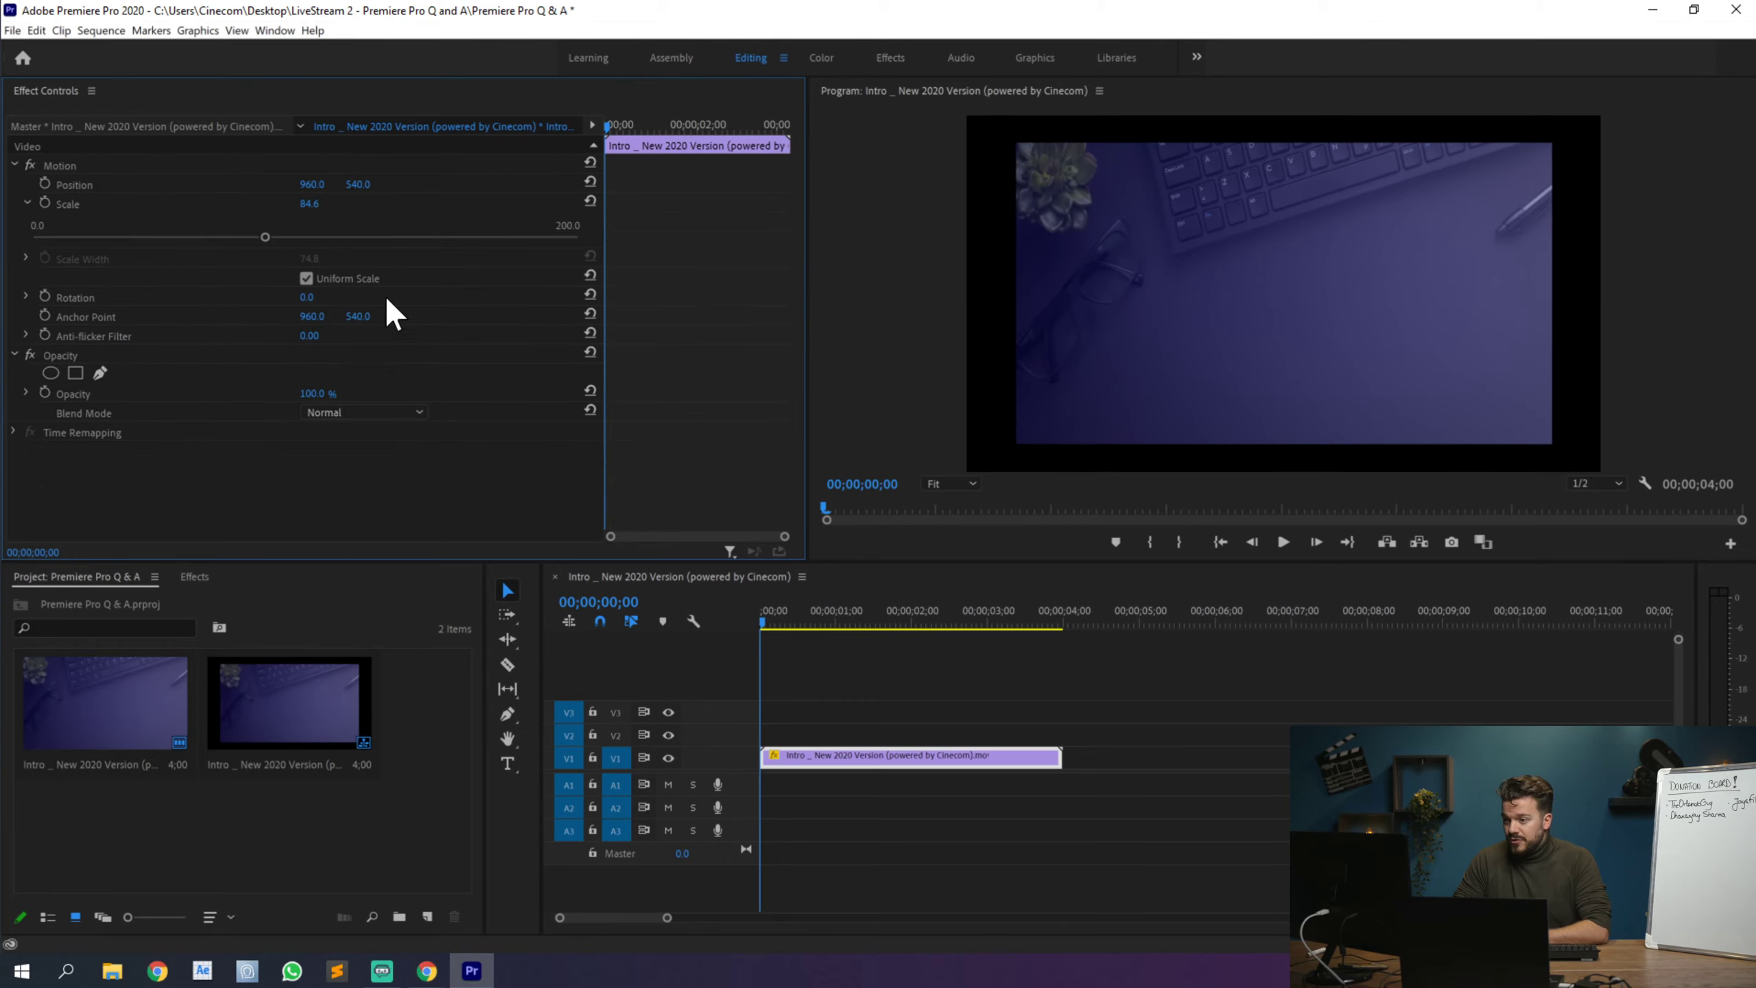
left_click(591, 201)
left_click(27, 203)
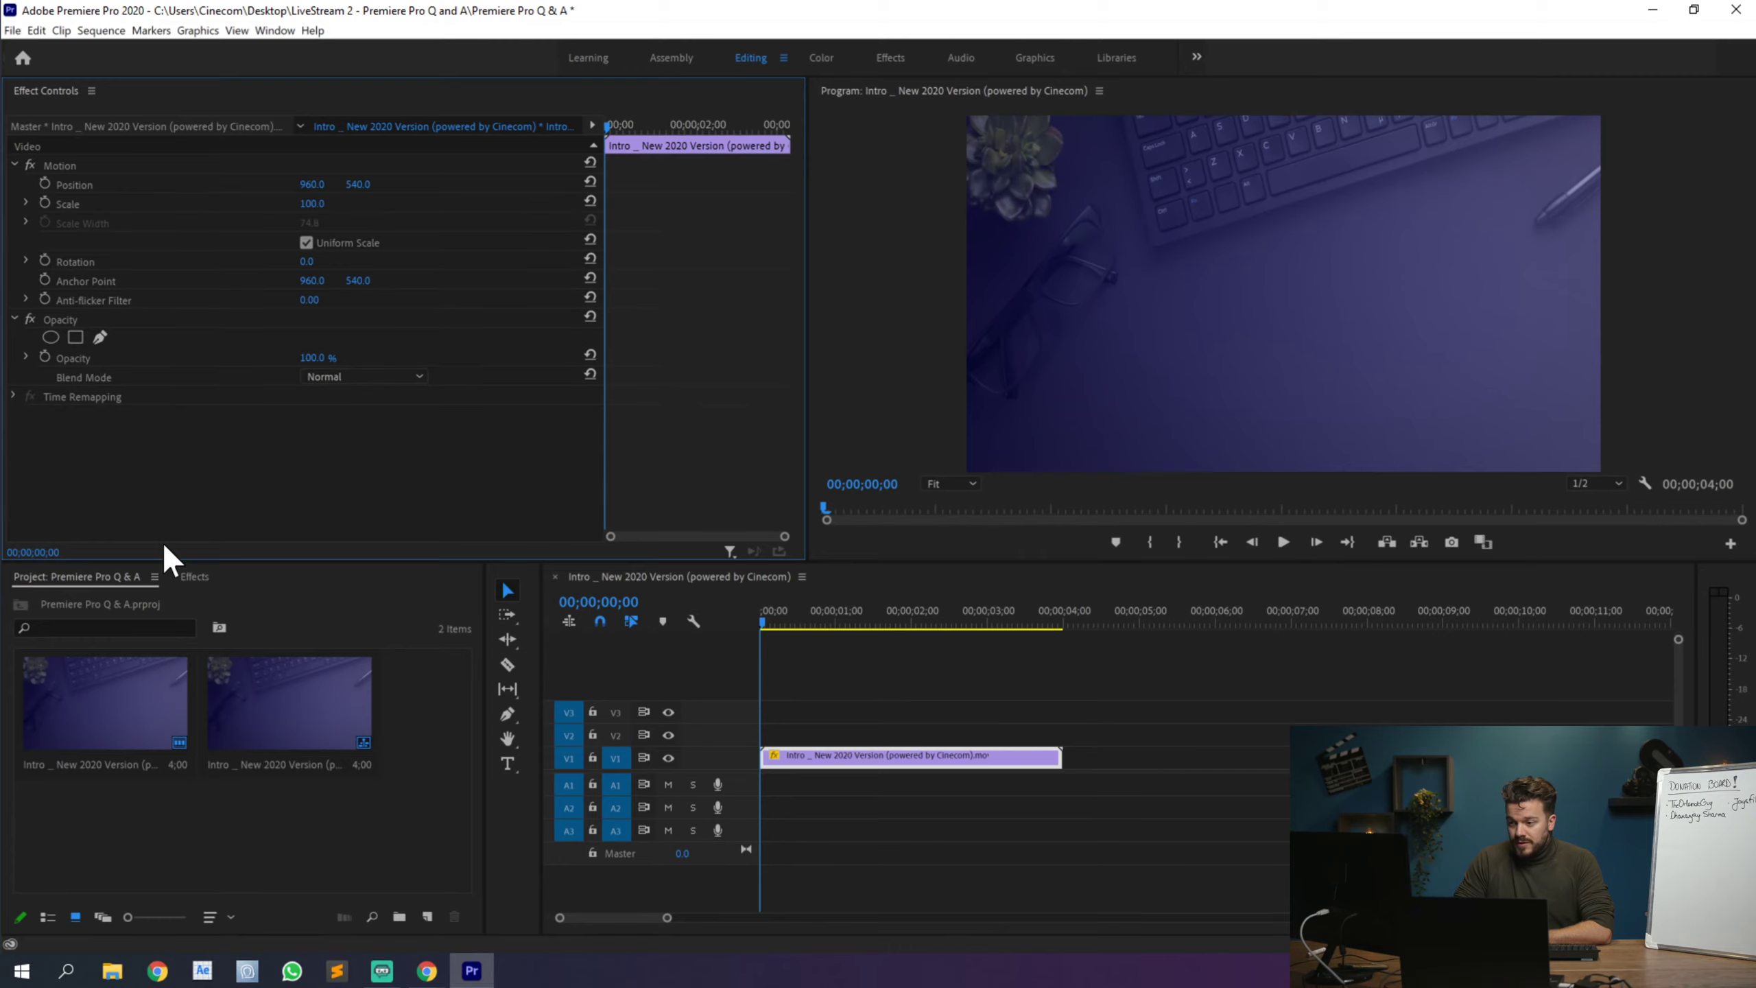
Step: Duplicate the intro clip onto track V2, aligned directly above the original
left_click(194, 577)
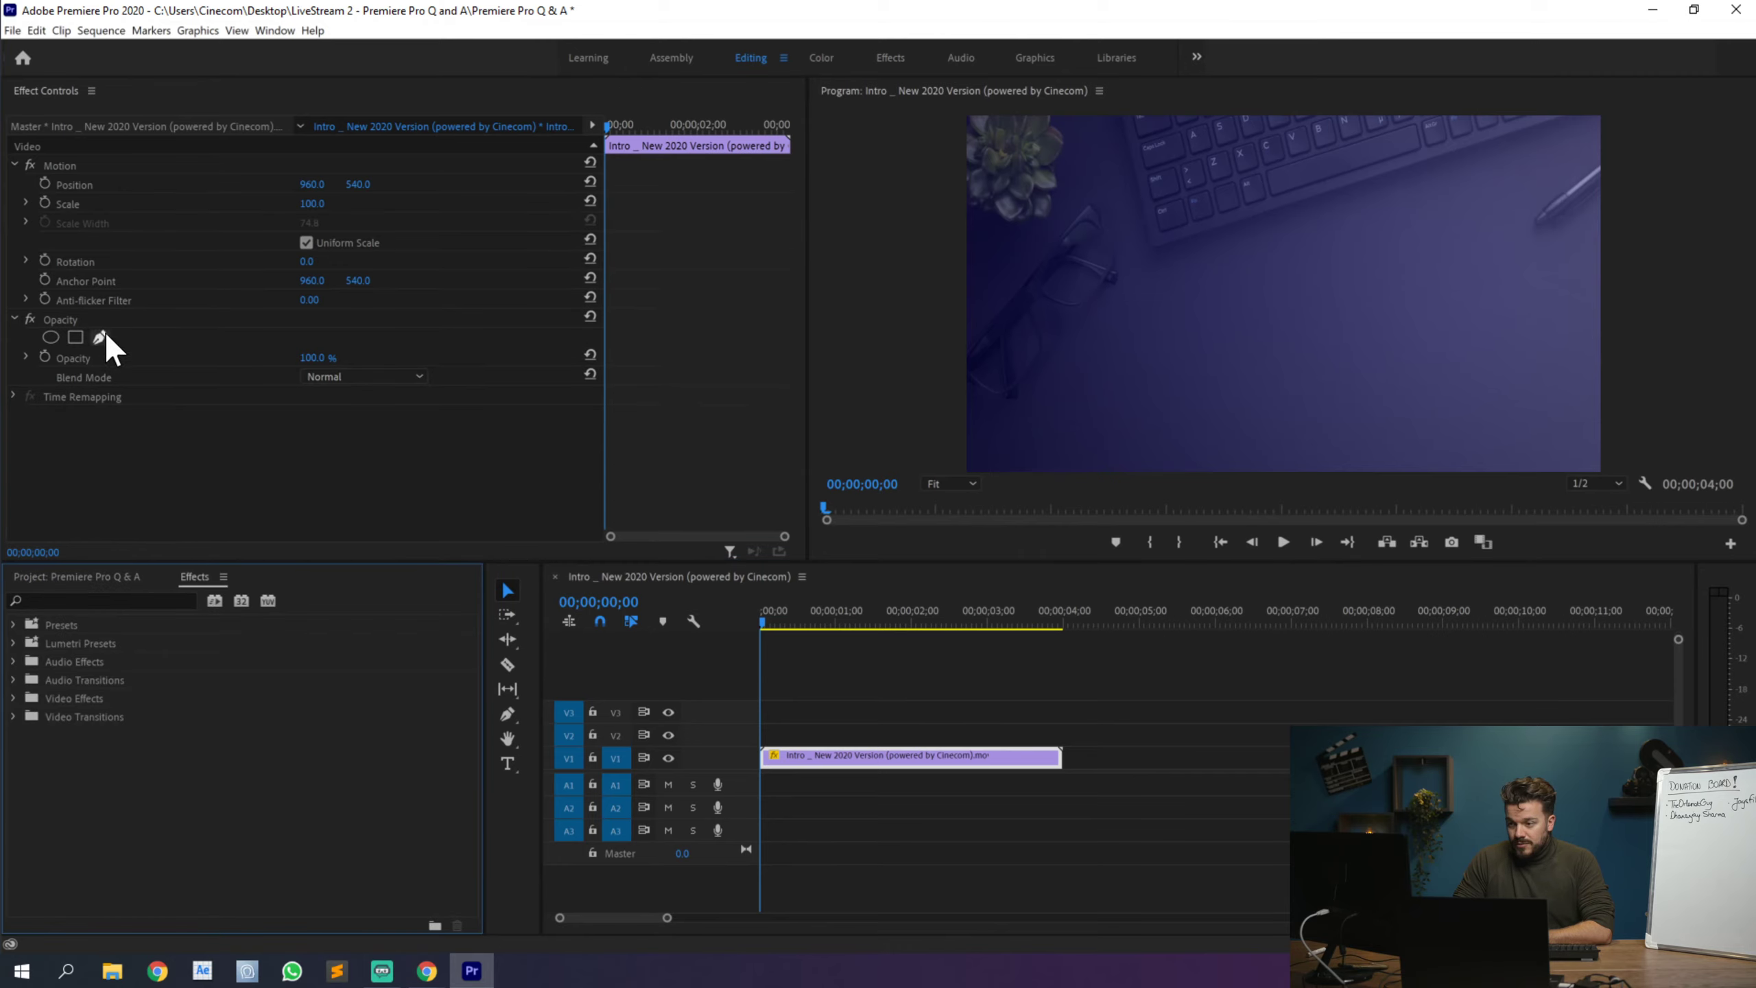
left_click(819, 737)
mouse_move(810, 756)
left_mouse_down()
mouse_move(811, 737)
mouse_move(835, 737)
left_mouse_up()
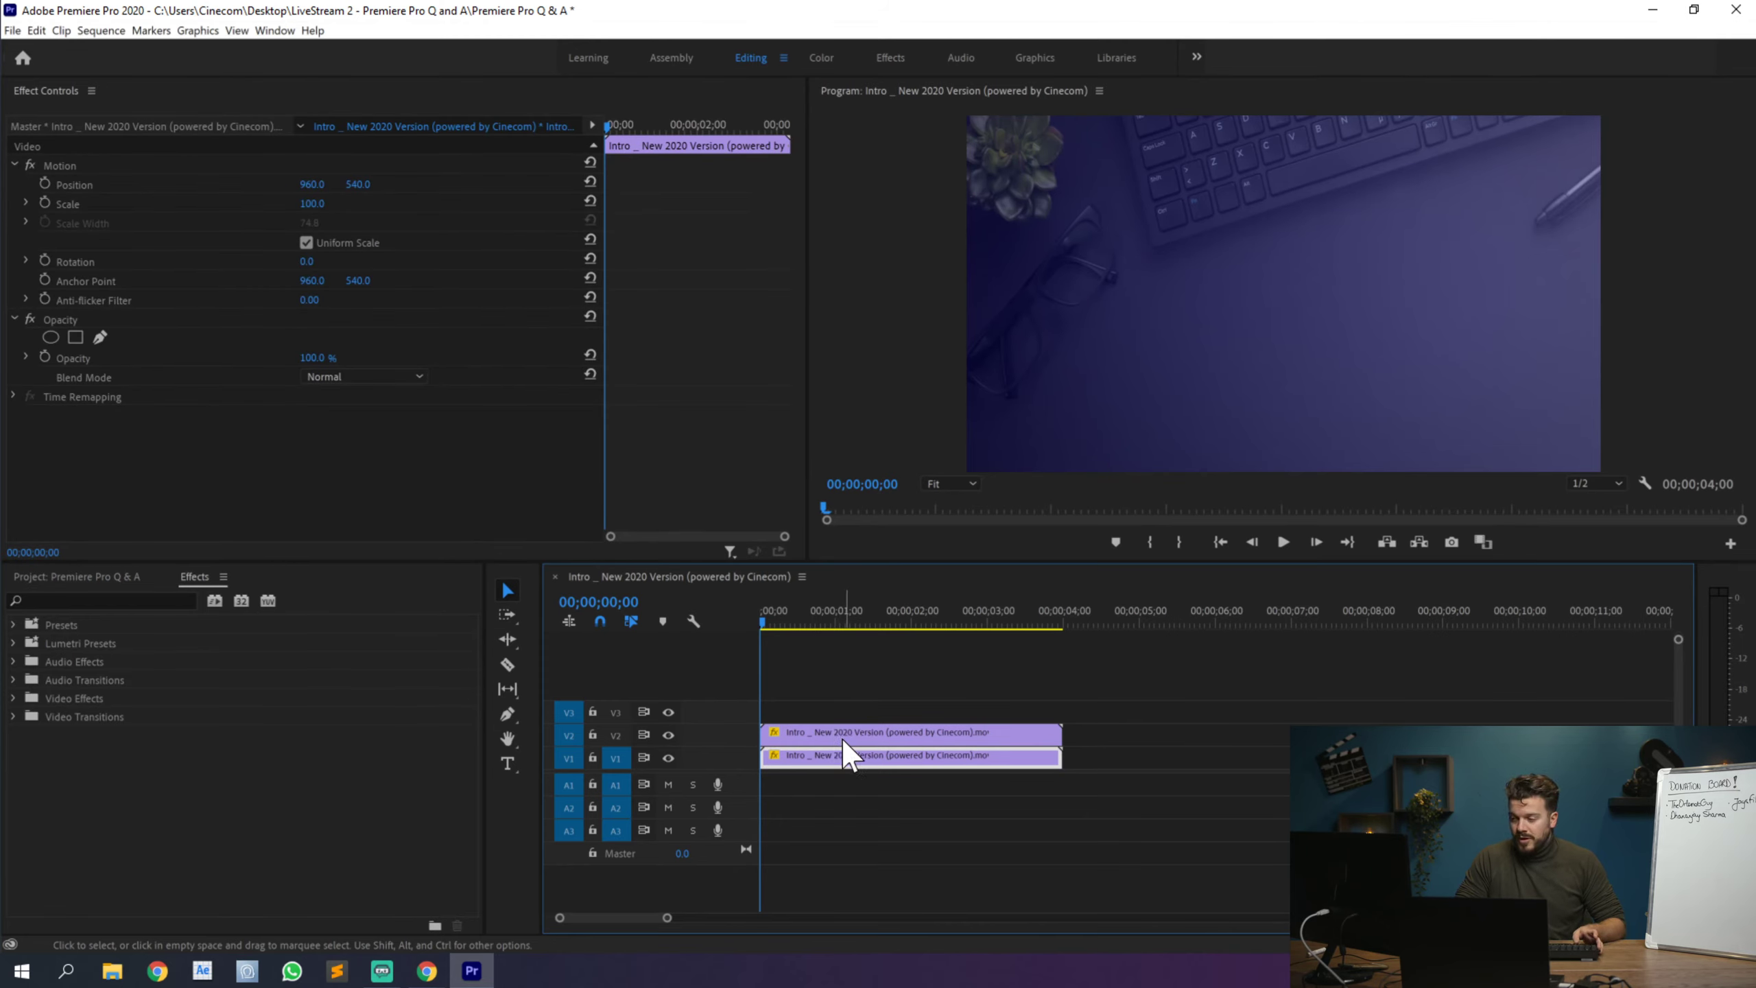
Step: Draw a freeform opacity mask around the glasses on the V2 clip and track the mask forward through the clip
left_click(837, 730)
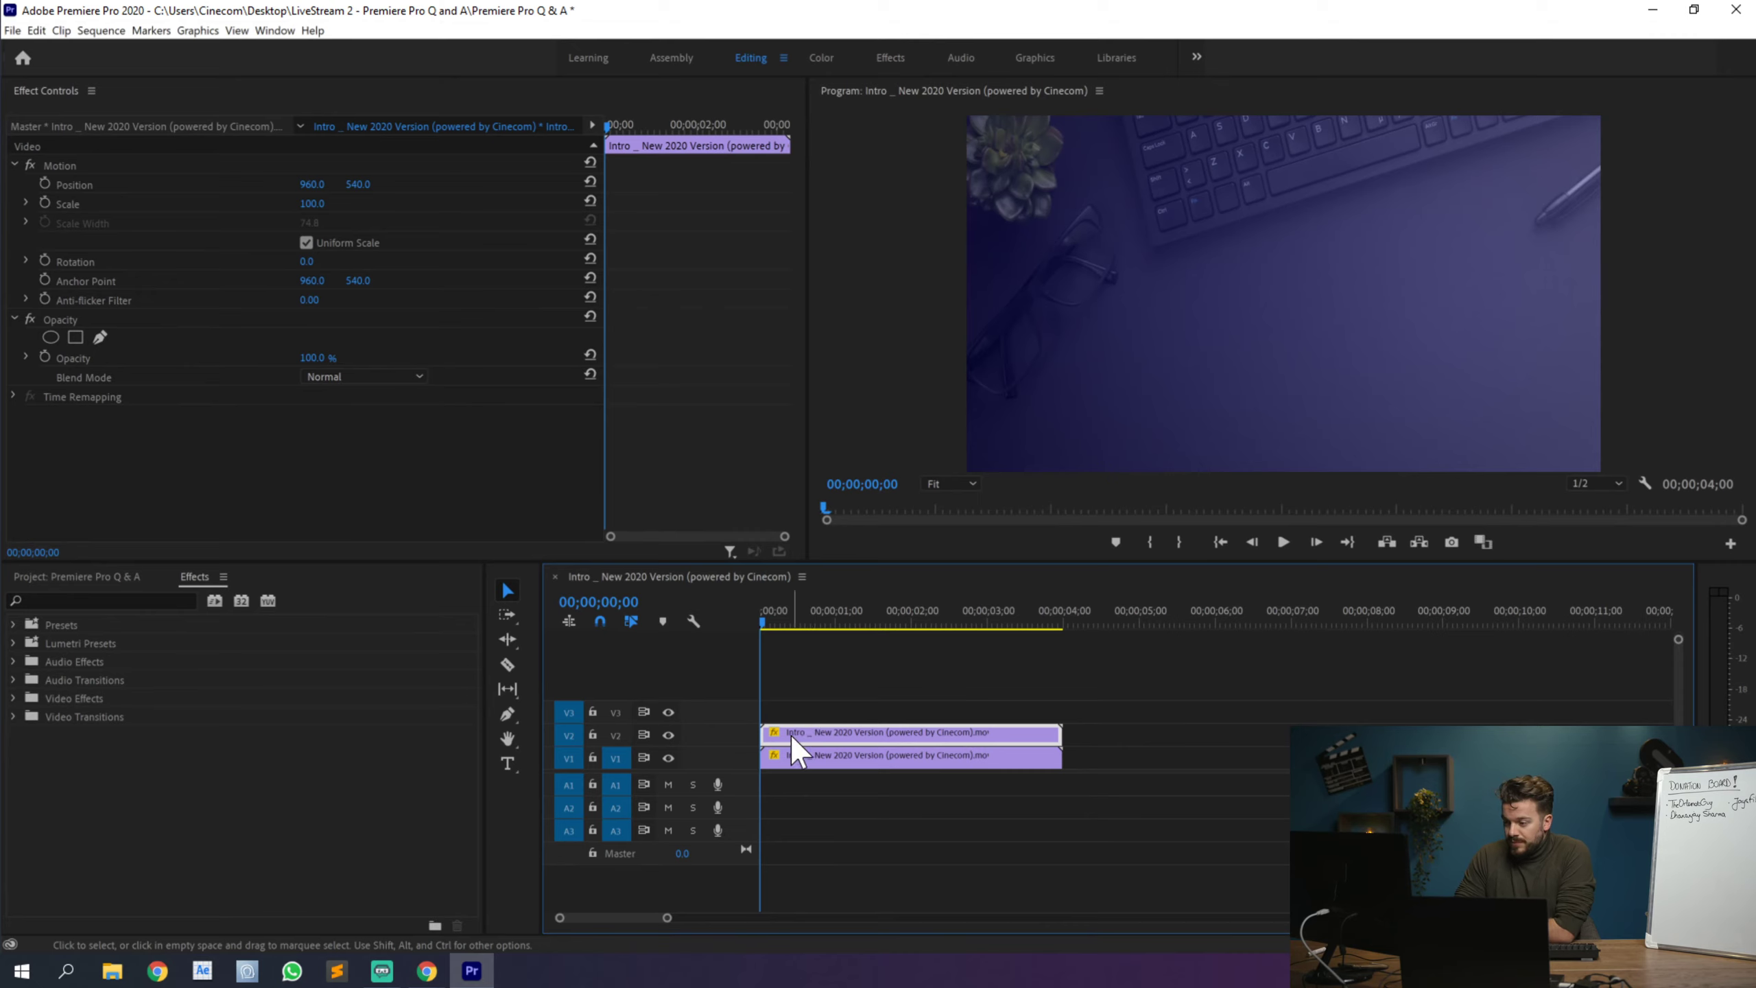
left_click(75, 336)
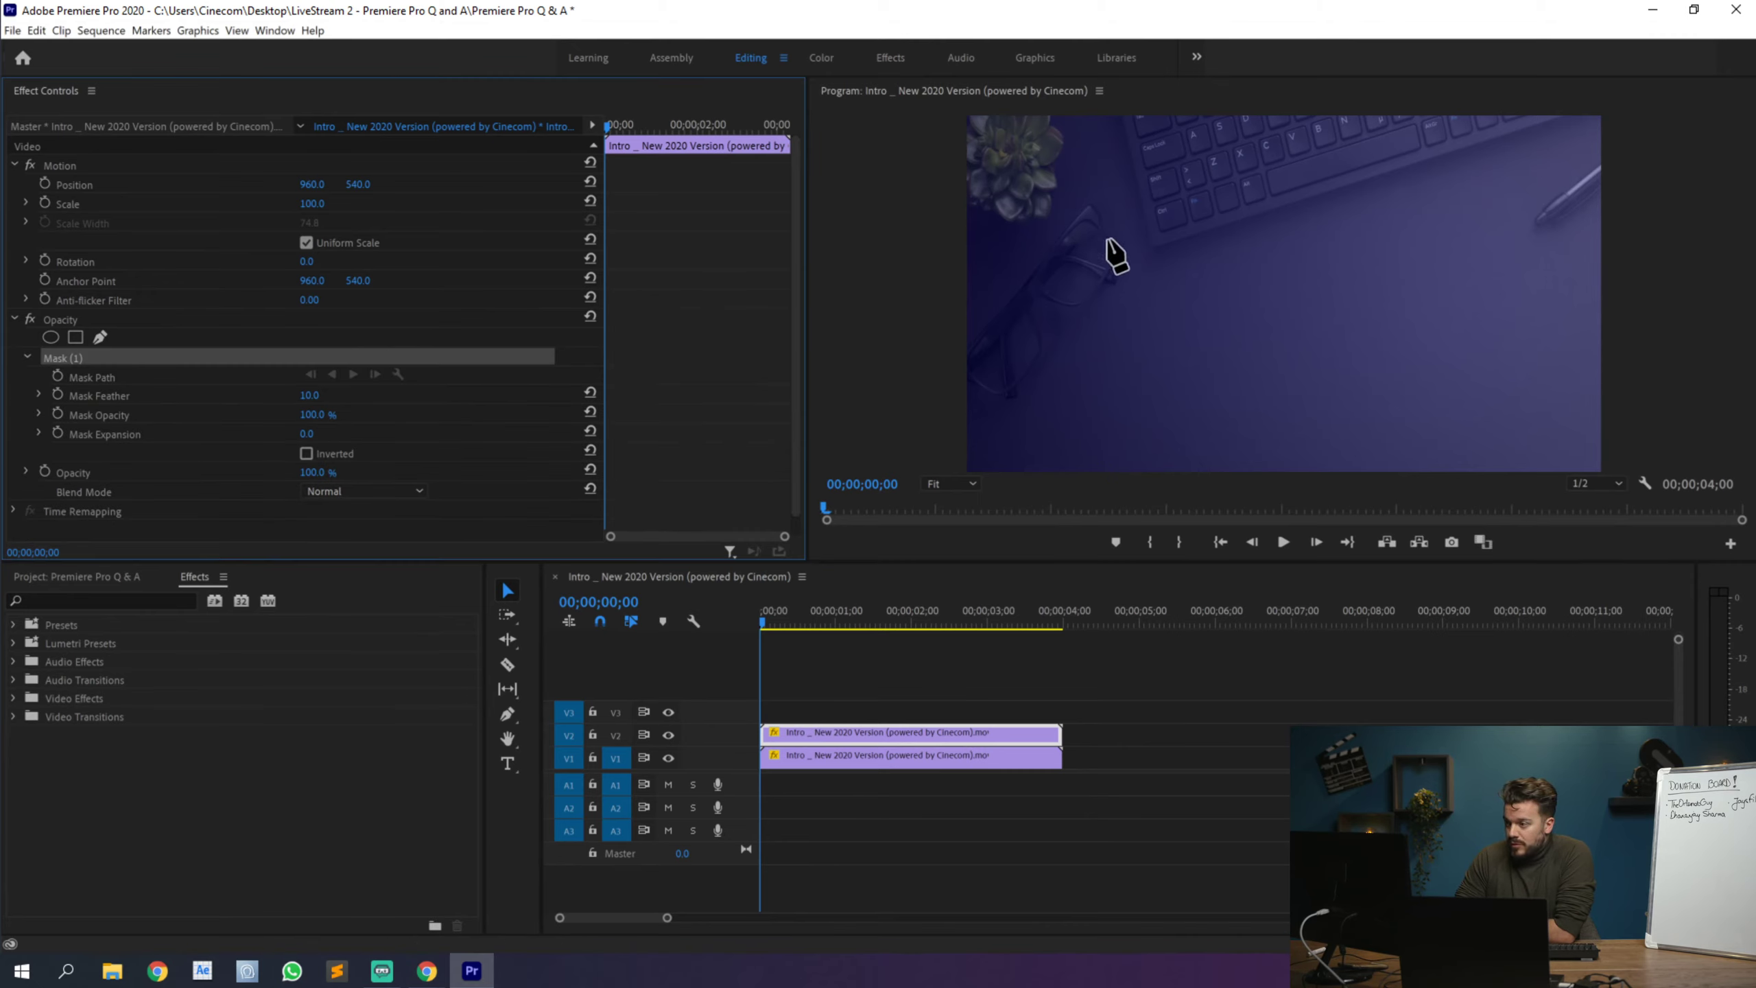
left_click(1072, 195)
left_click_drag(1134, 227, 972, 423)
left_click_drag(954, 327, 956, 338)
left_click_drag(996, 263, 1082, 208)
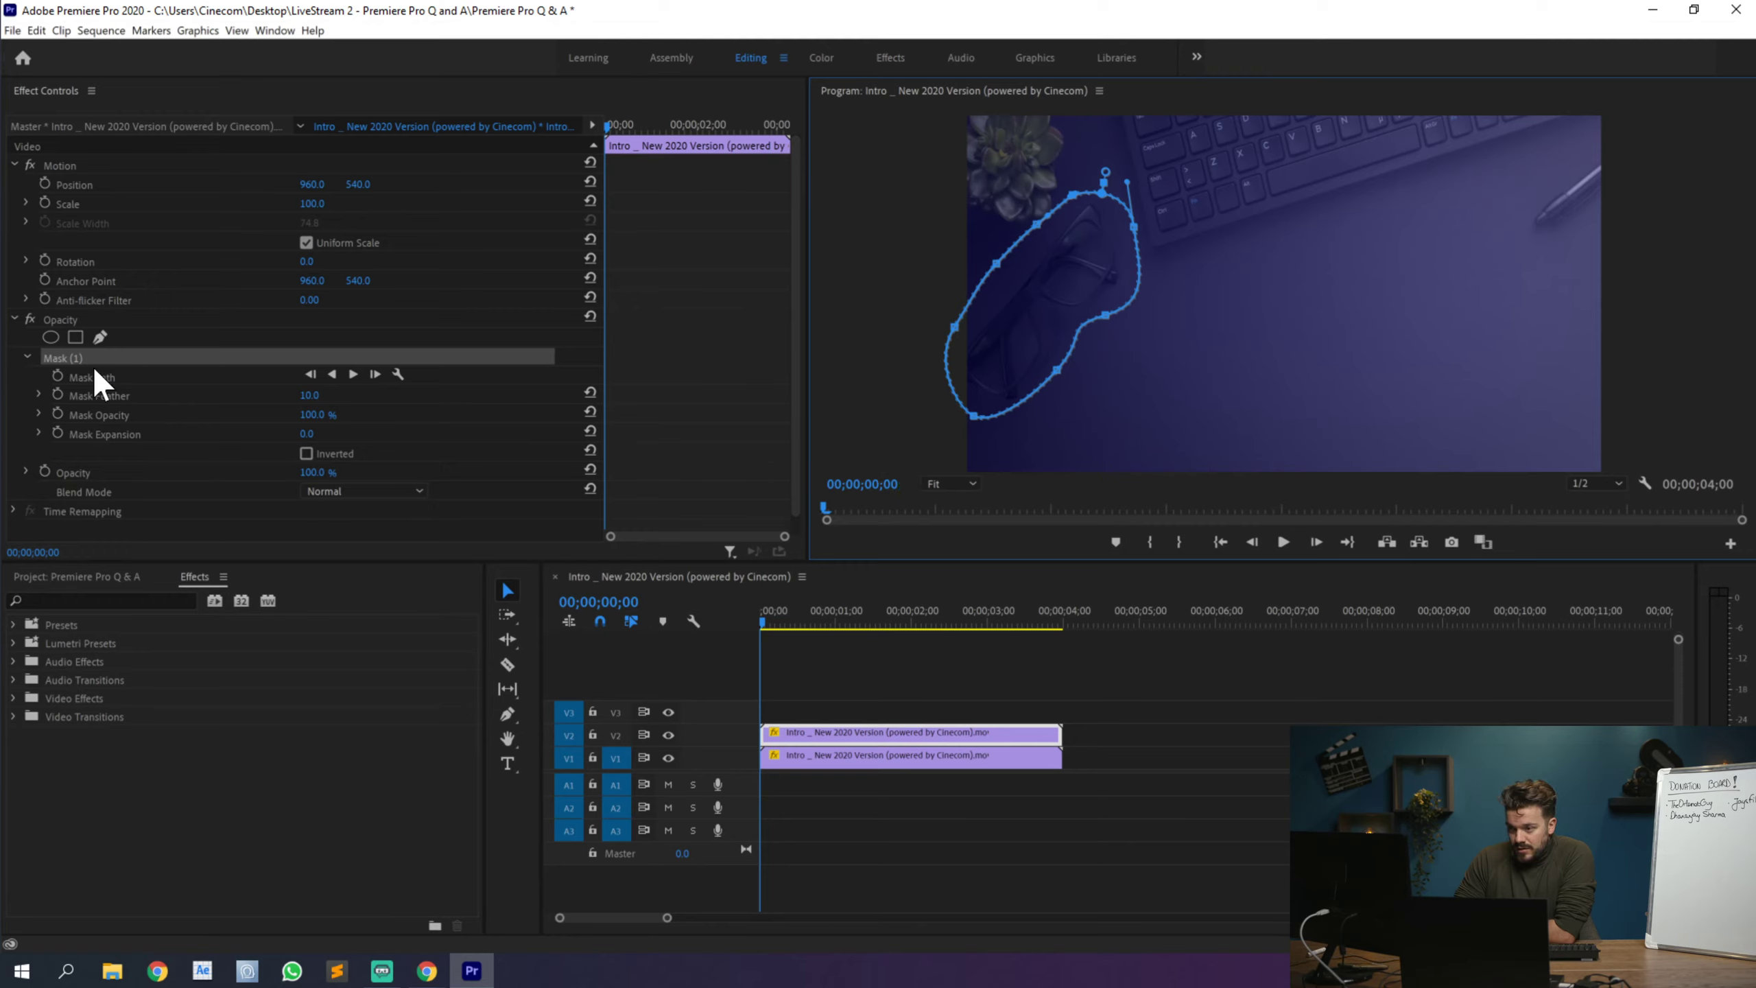
left_click(356, 375)
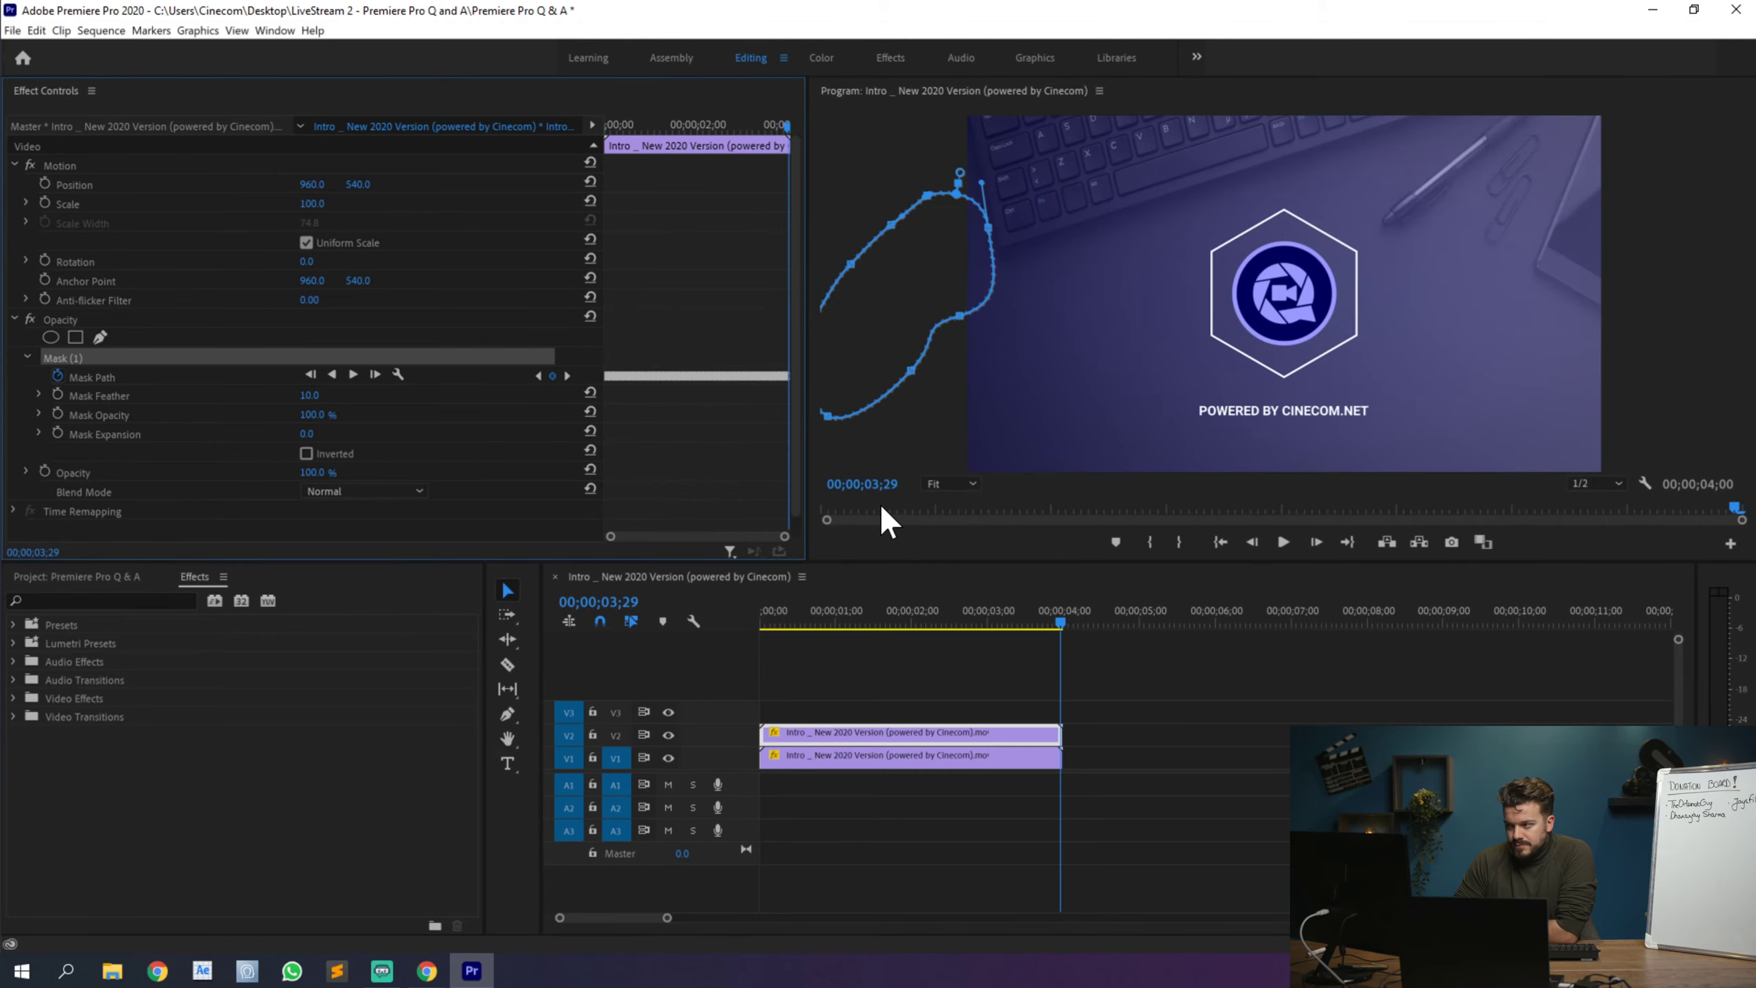
Step: Review the tracked glasses mask by playing the sequence with track V1 hidden, and show V1 again
left_click_drag(867, 612, 705, 614)
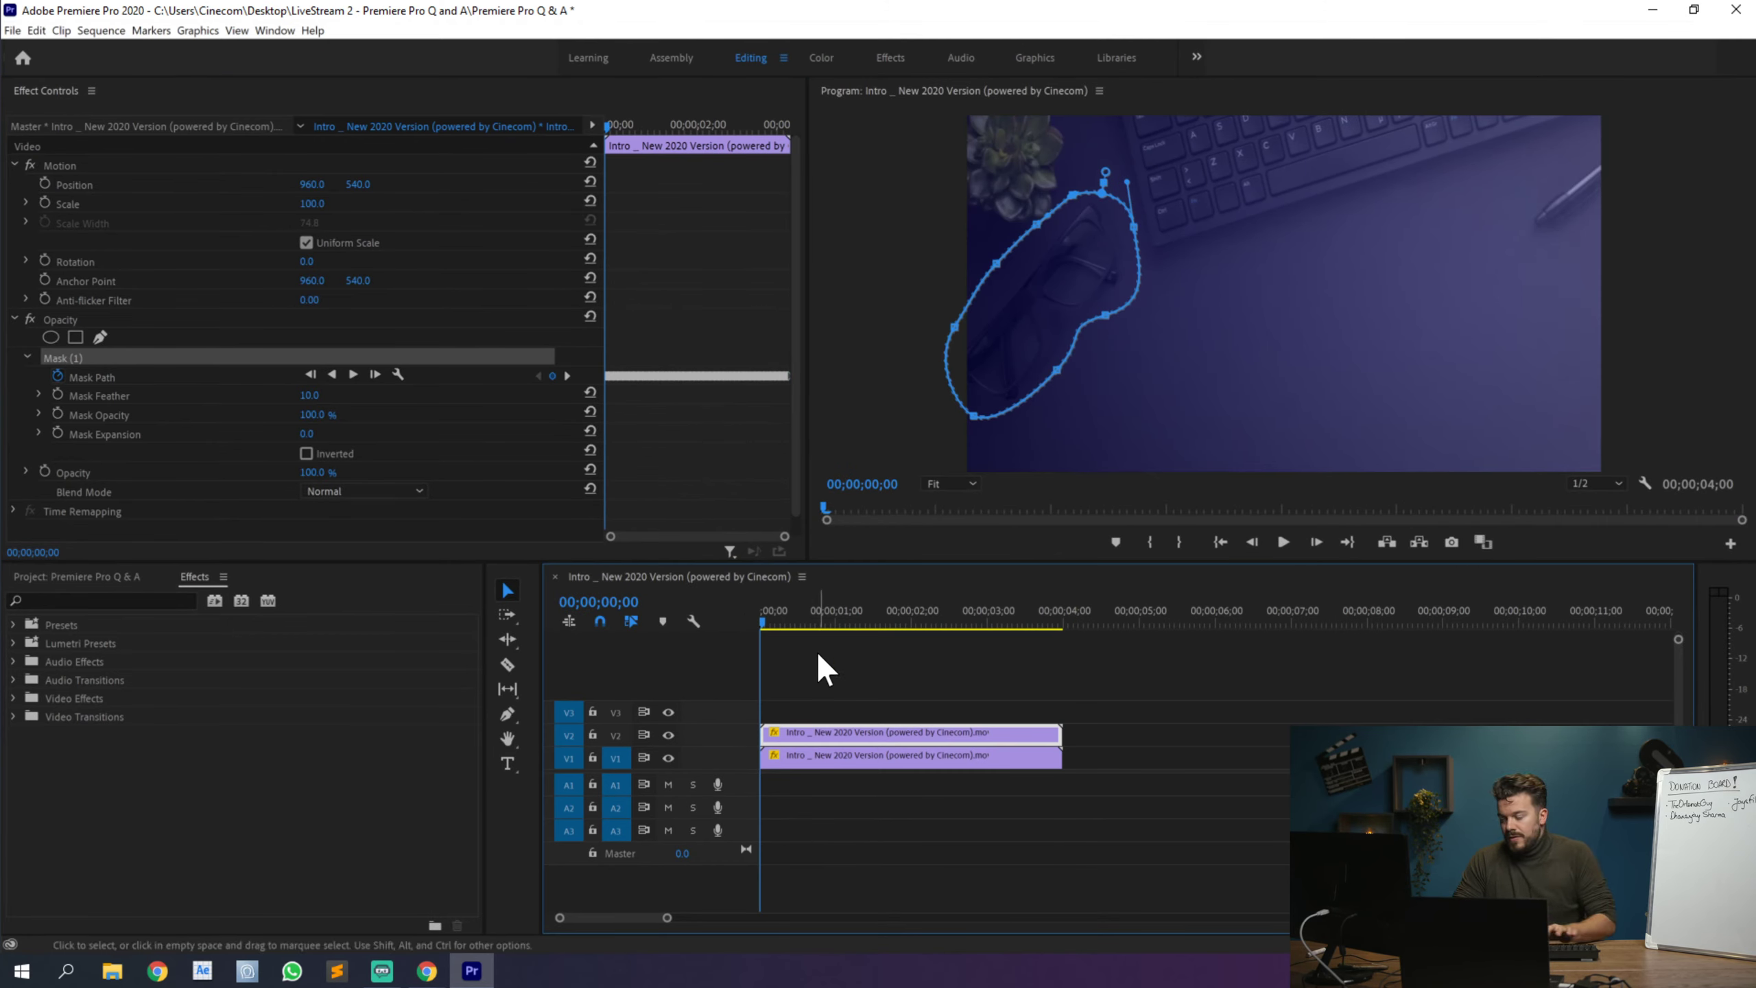
key("space")
key("space")
key("Home")
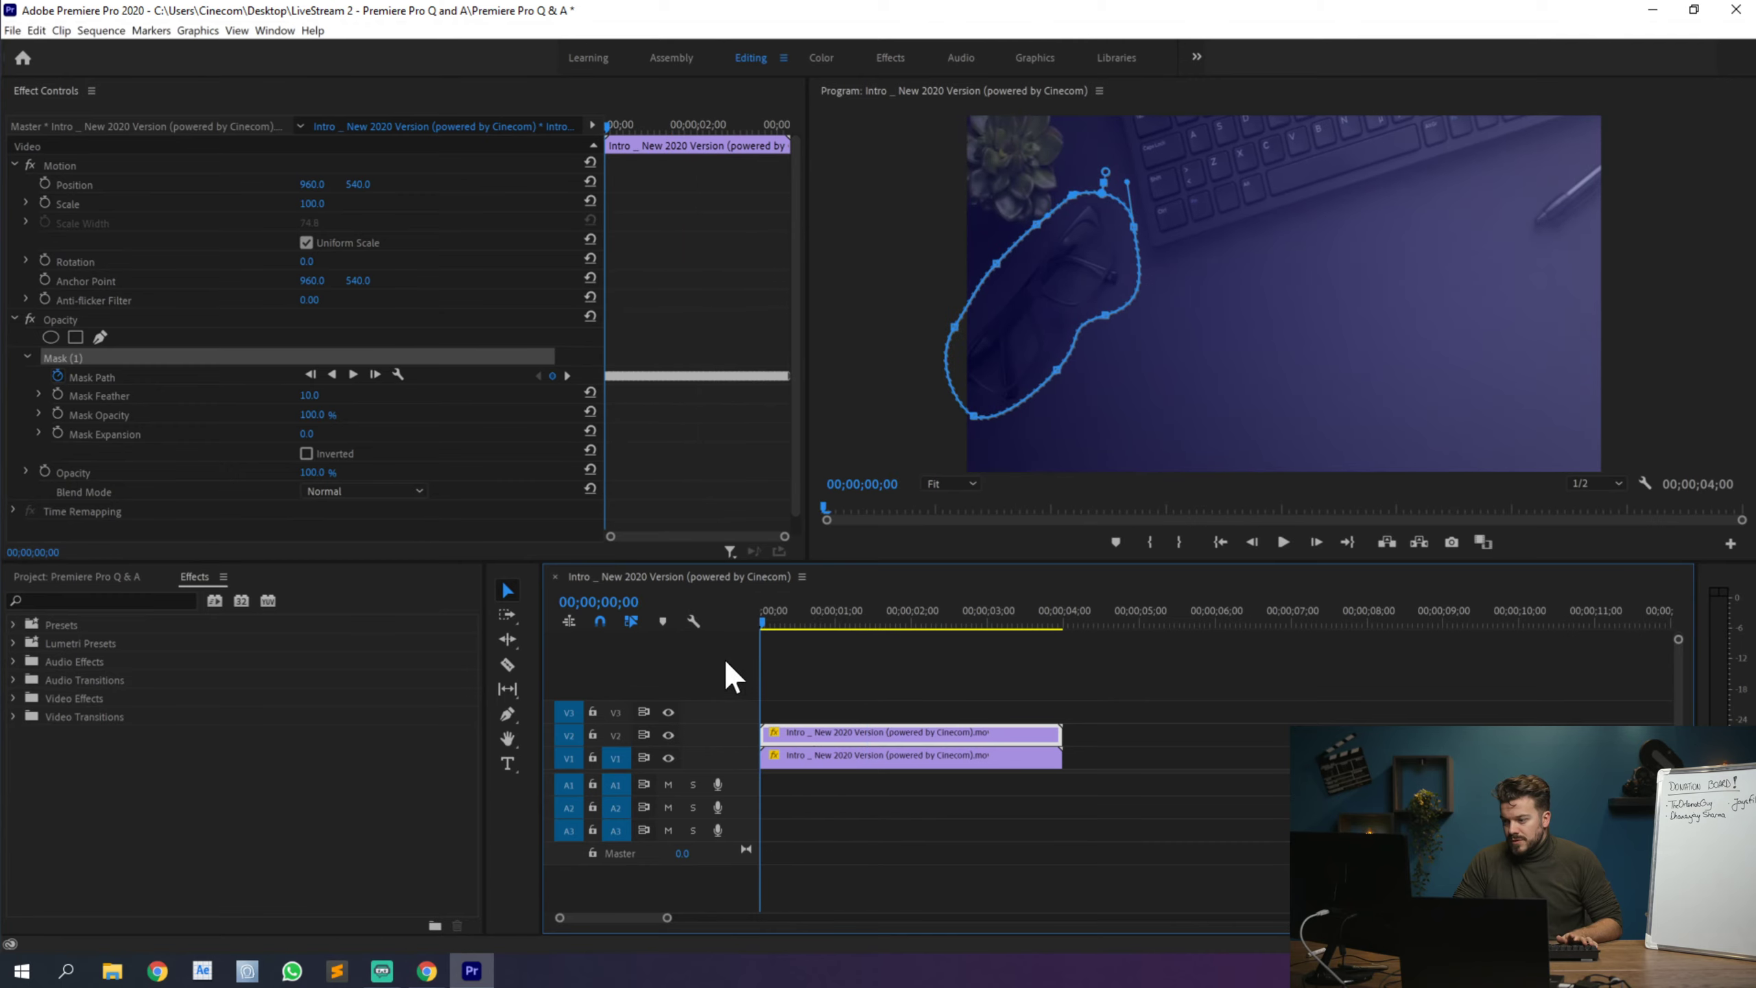
left_click(668, 758)
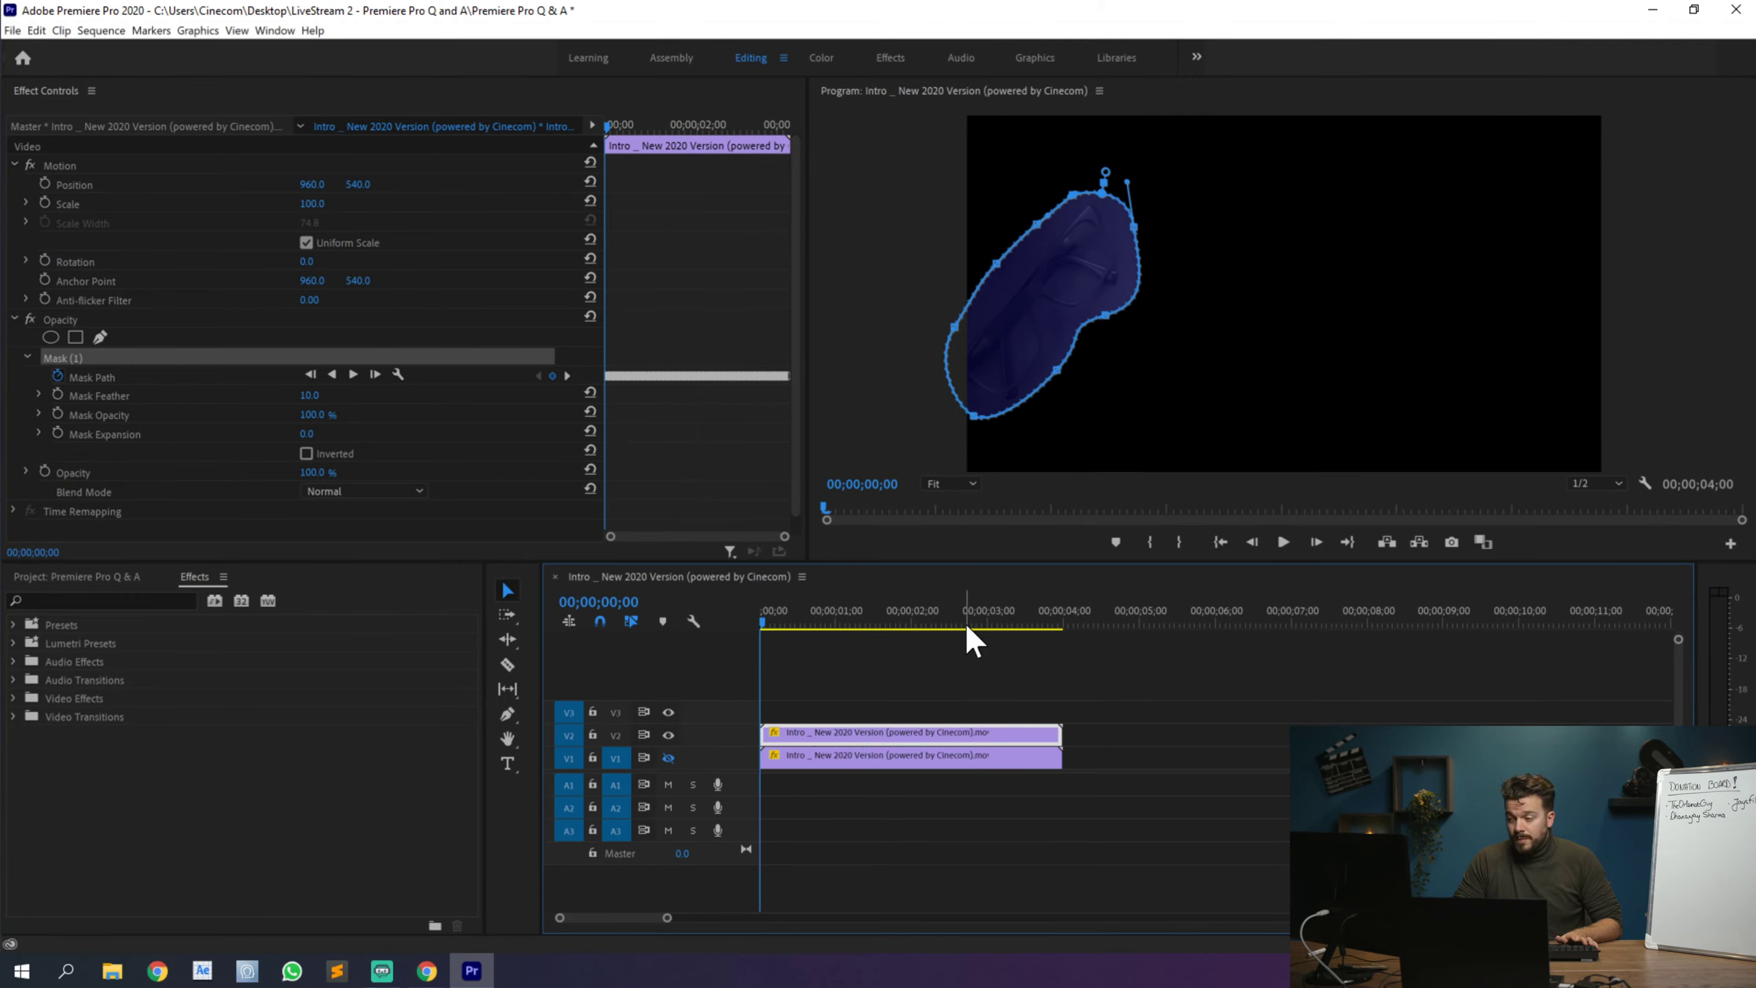
left_click(897, 698)
key("space")
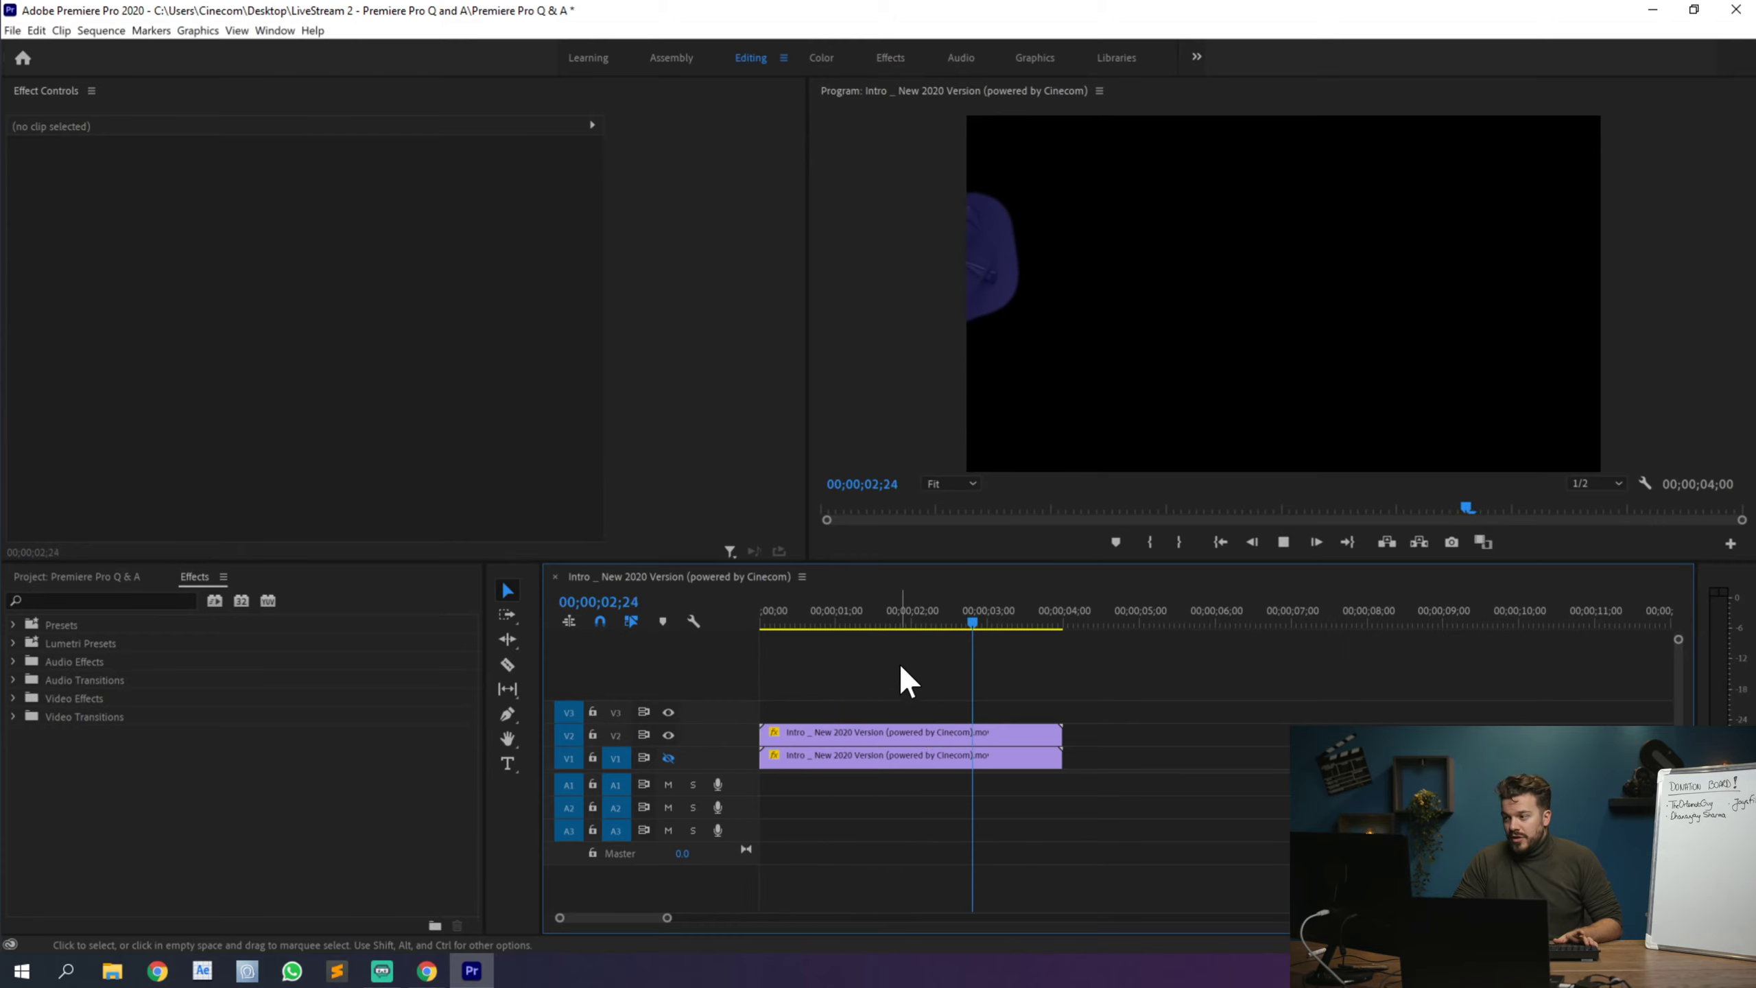
left_click_drag(1000, 613, 765, 627)
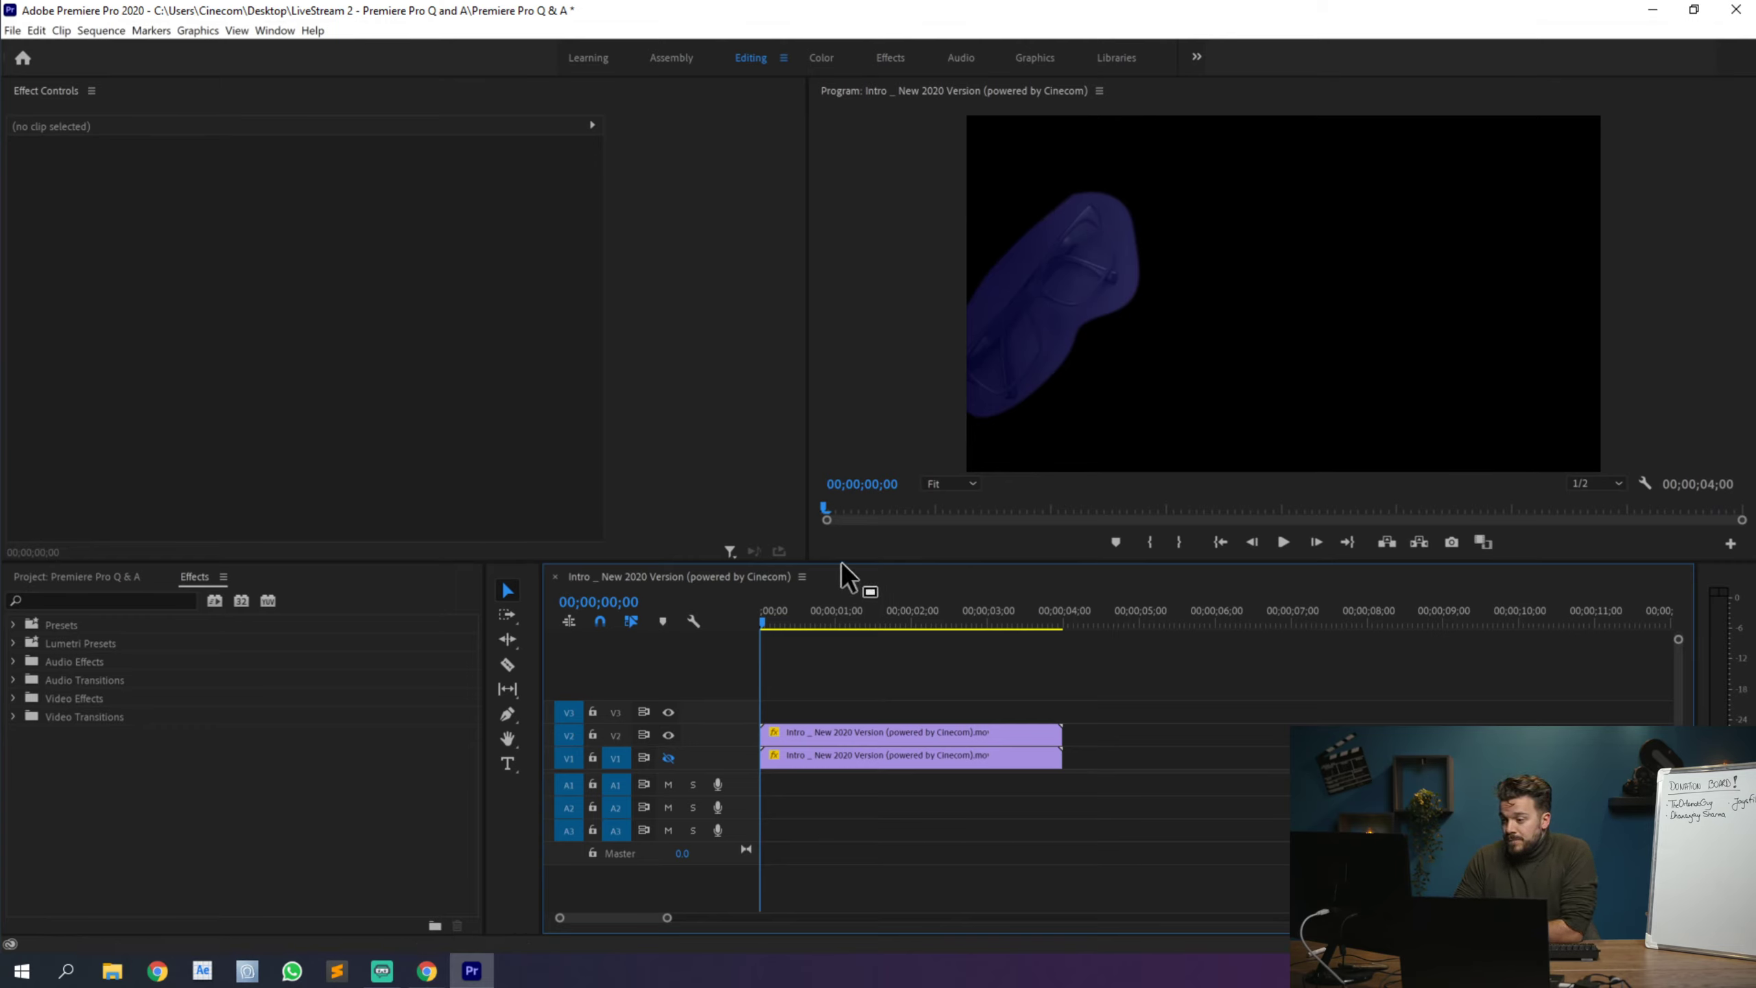
left_click(668, 757)
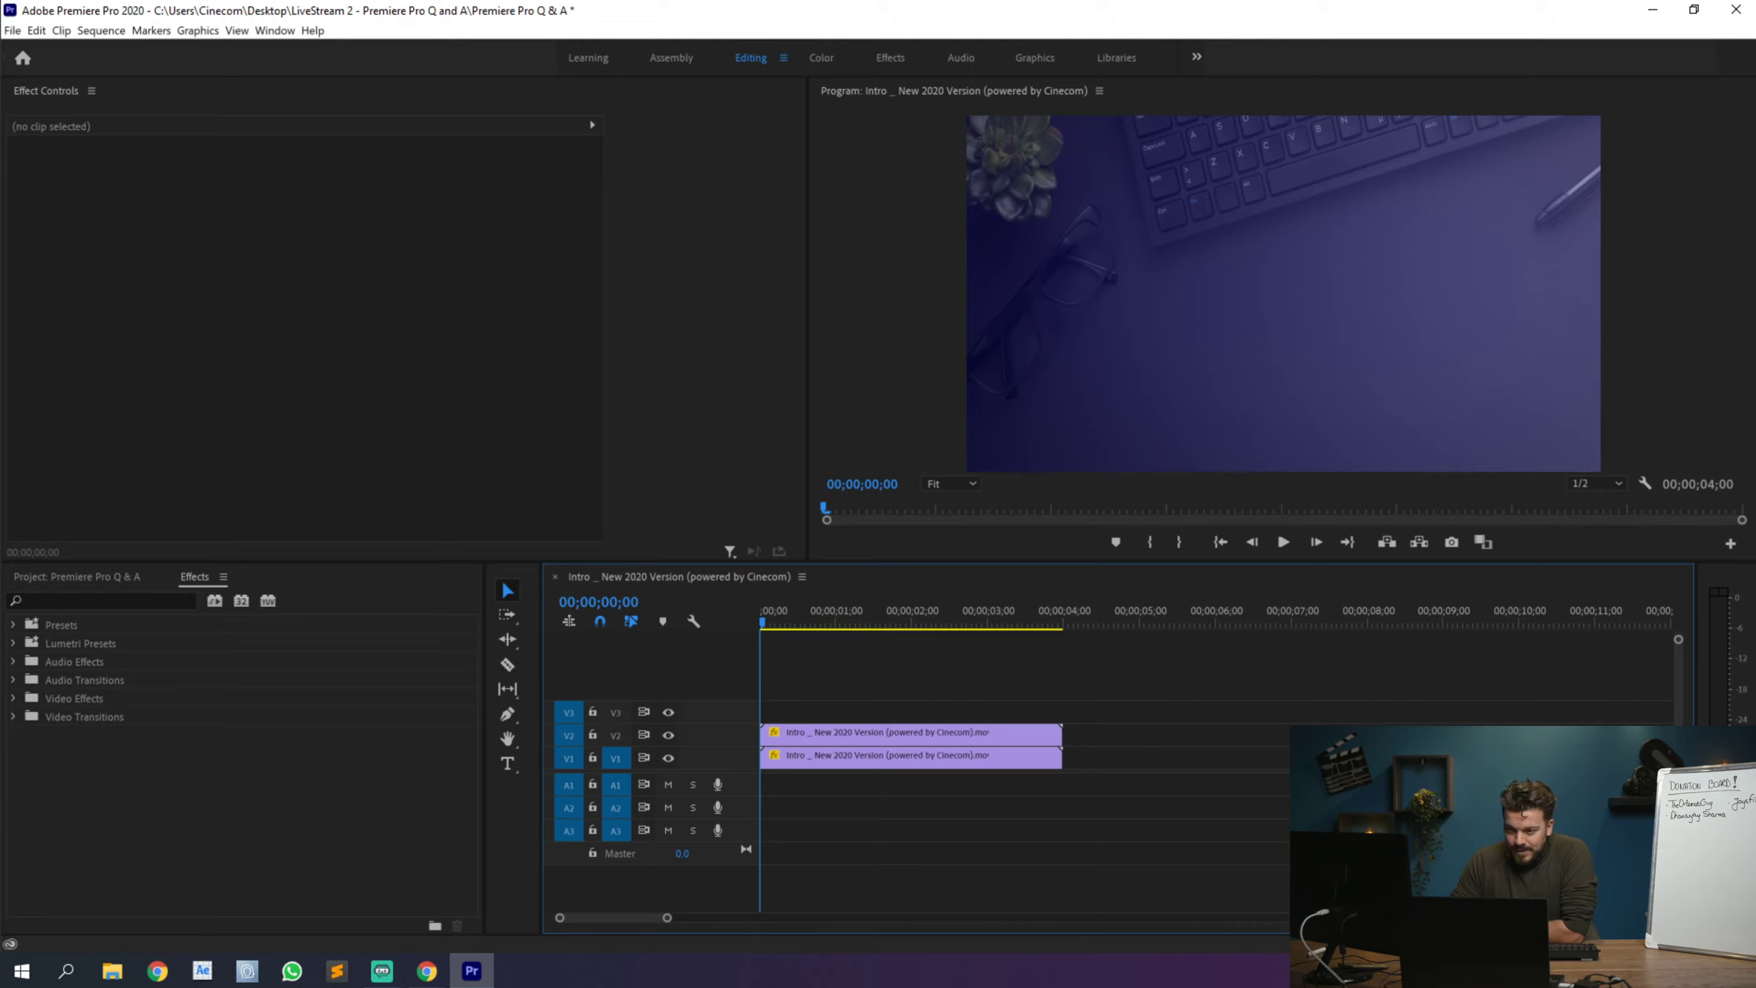
Step: Start a new color matte at 1920 × 1080, 29.97 fps Drop-Frame, with square pixels
left_click(76, 576)
right_click(420, 802)
mouse_move(535, 602)
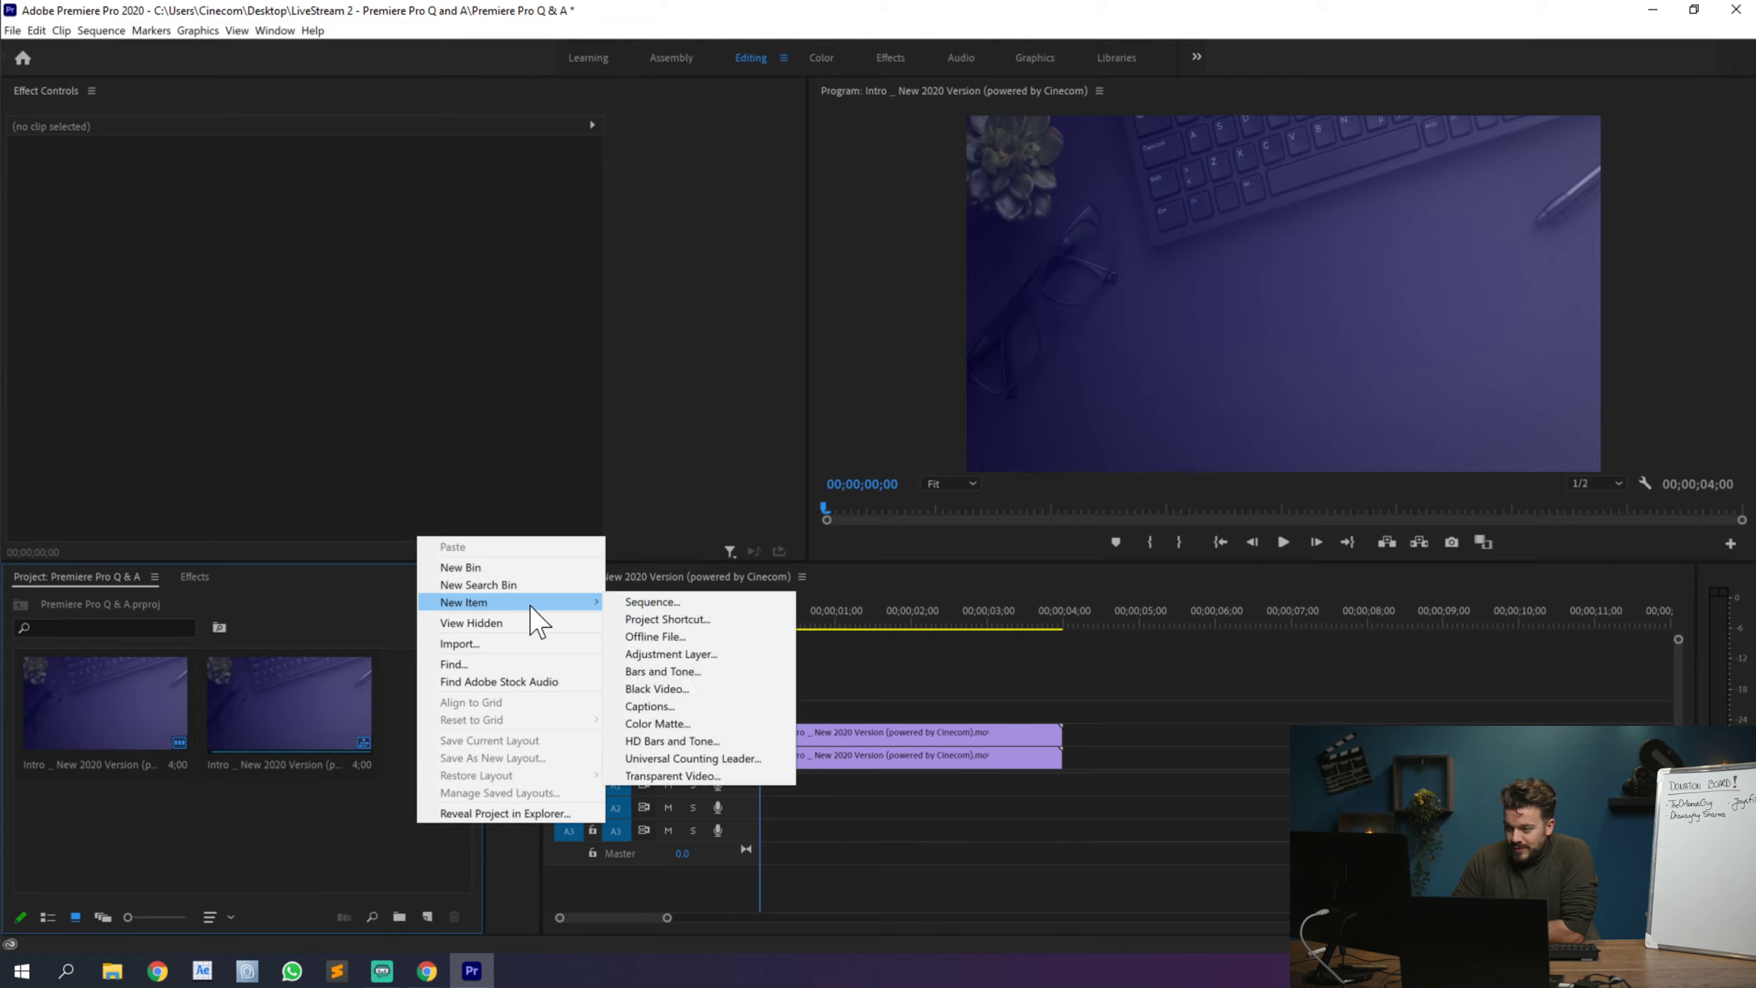
left_click(685, 724)
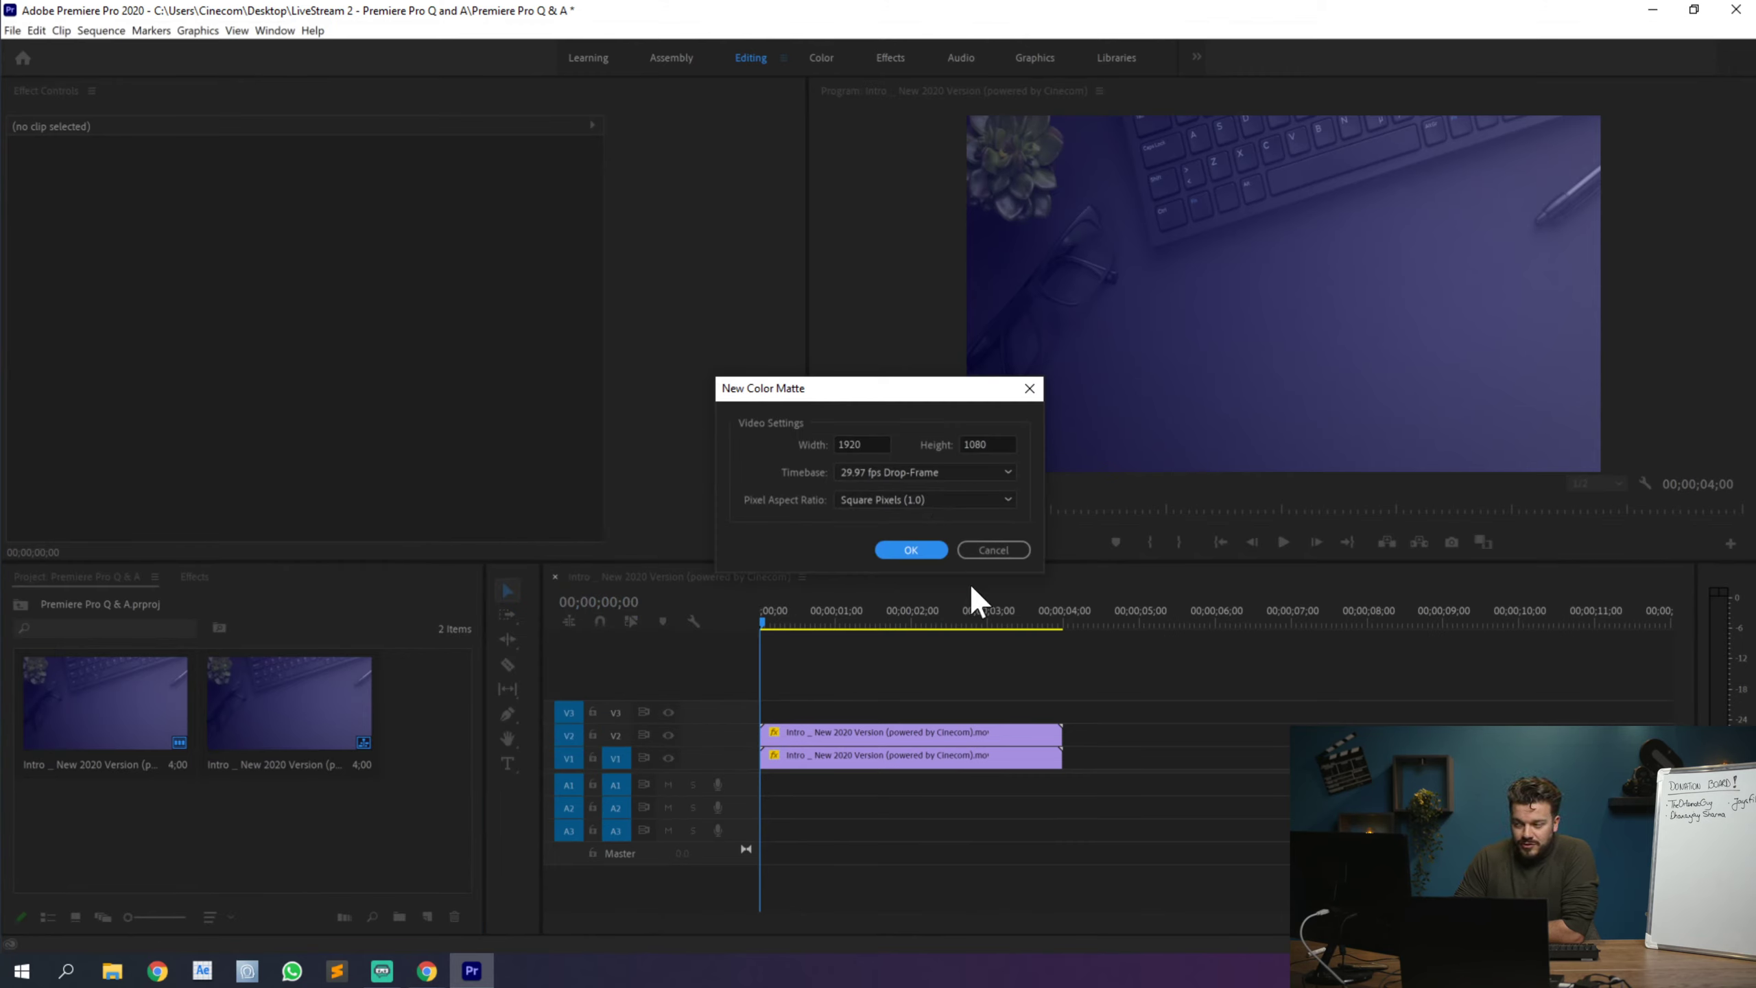
left_click(917, 551)
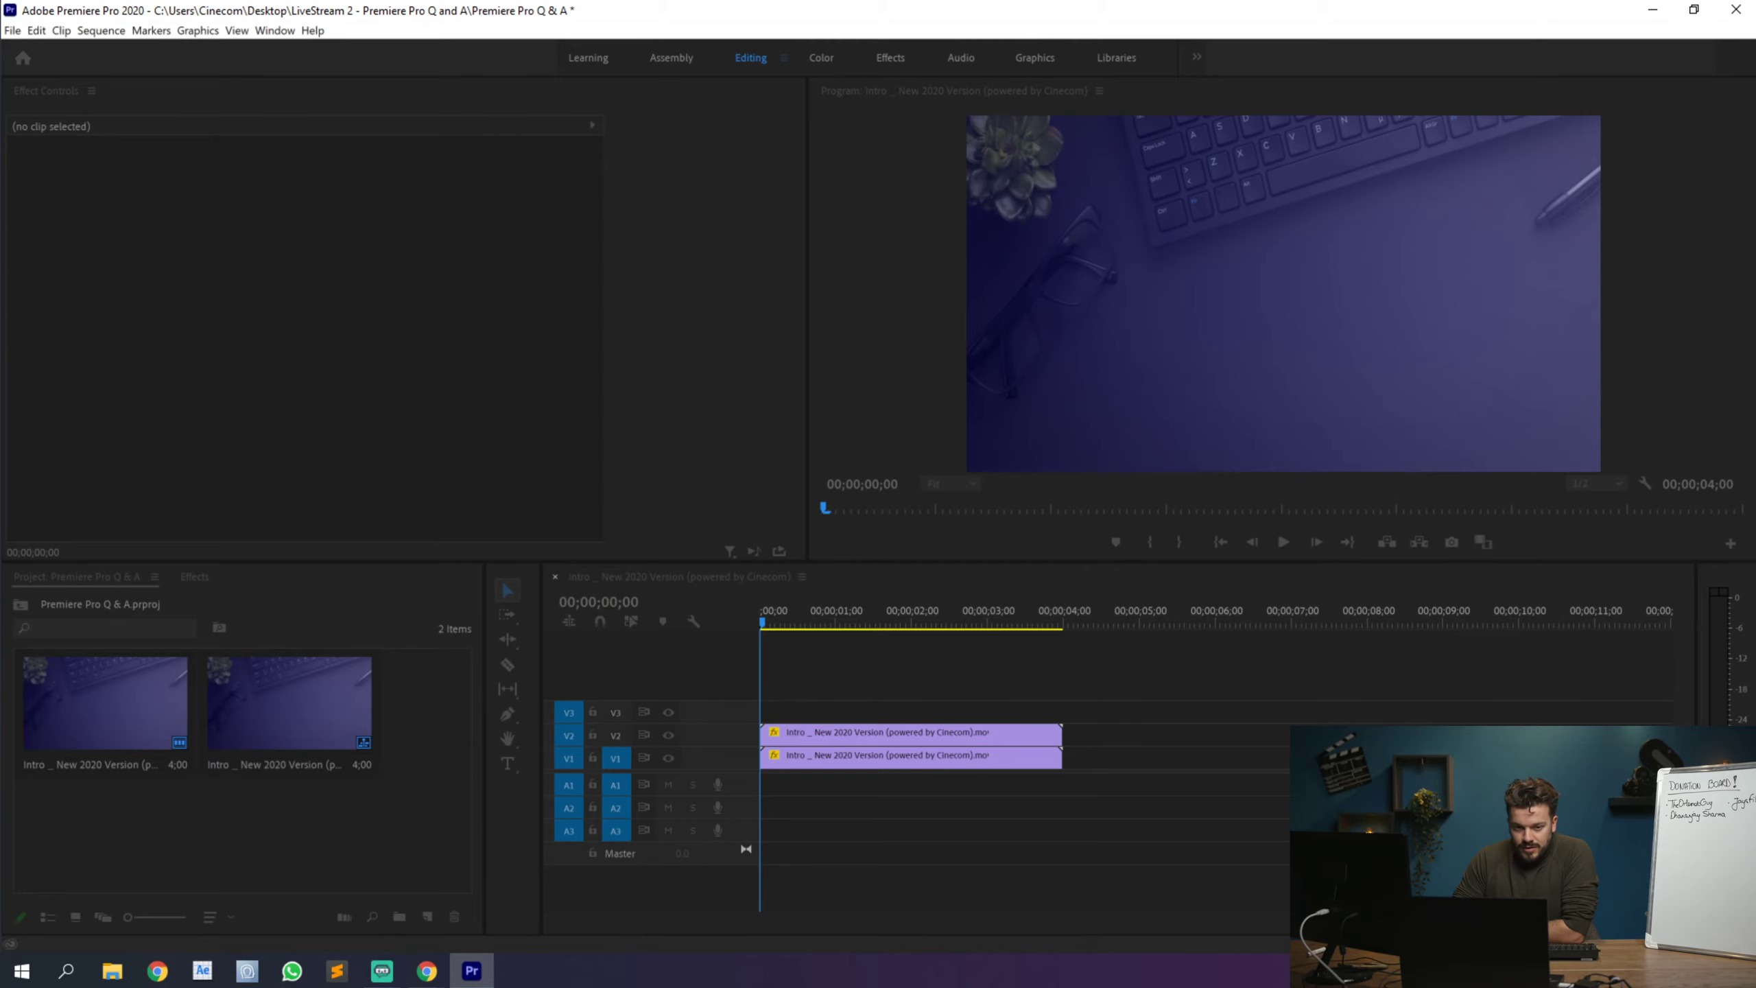
Step: Create the color matte in a dark red and delete it from the project
left_click_drag(1175, 275, 996, 274)
left_click_drag(672, 271, 692, 273)
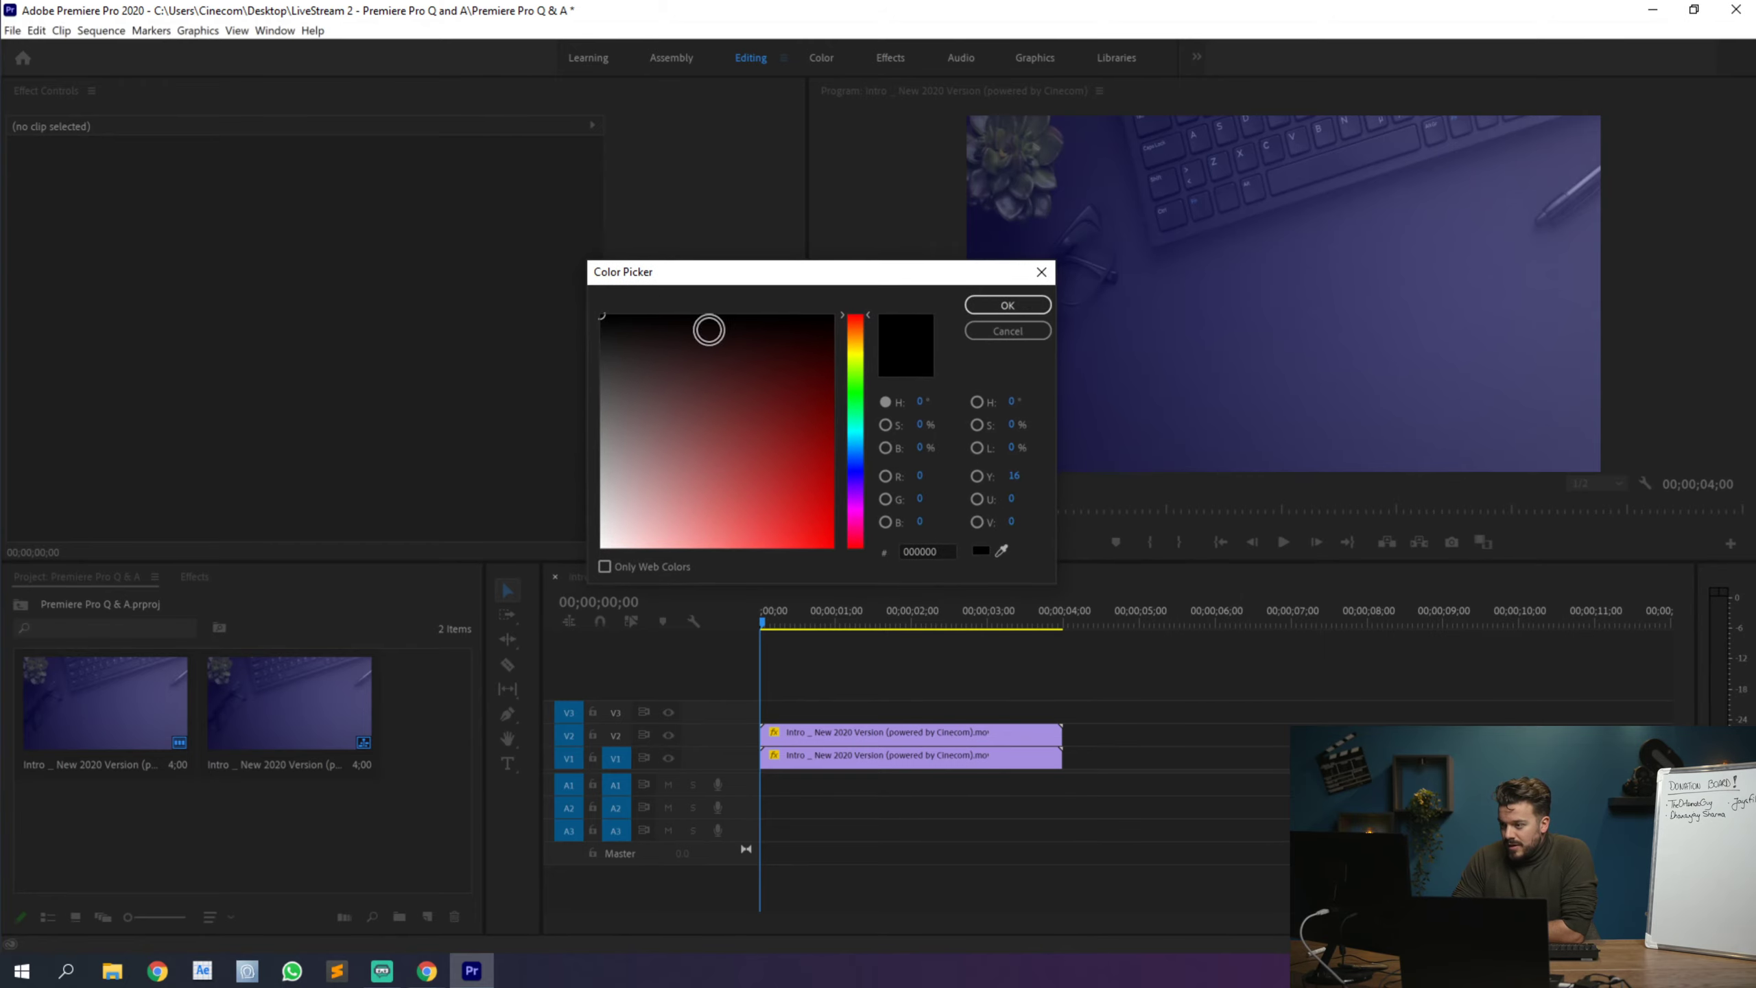
mouse_move(650, 391)
left_mouse_down()
mouse_move(658, 356)
mouse_move(665, 489)
mouse_move(772, 379)
mouse_move(829, 450)
mouse_move(832, 500)
left_mouse_up()
left_click(857, 327)
left_click_drag(859, 339, 858, 547)
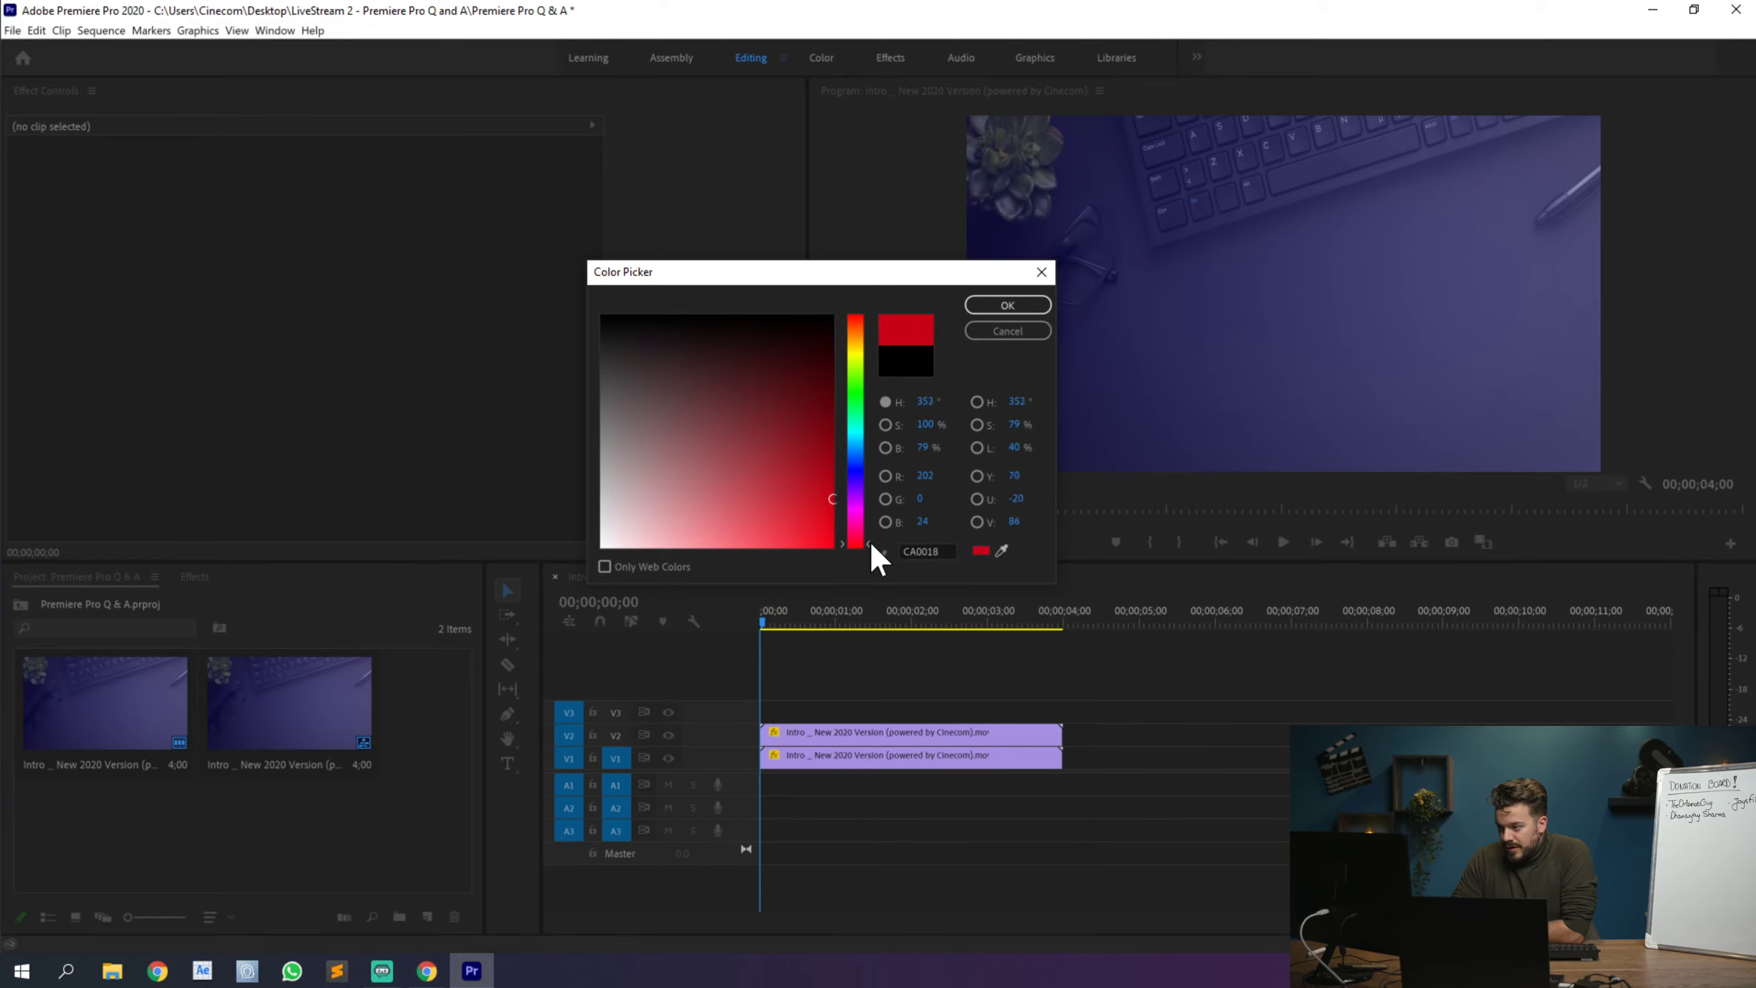
mouse_move(842, 431)
left_mouse_down()
mouse_move(803, 432)
mouse_move(790, 460)
left_mouse_up()
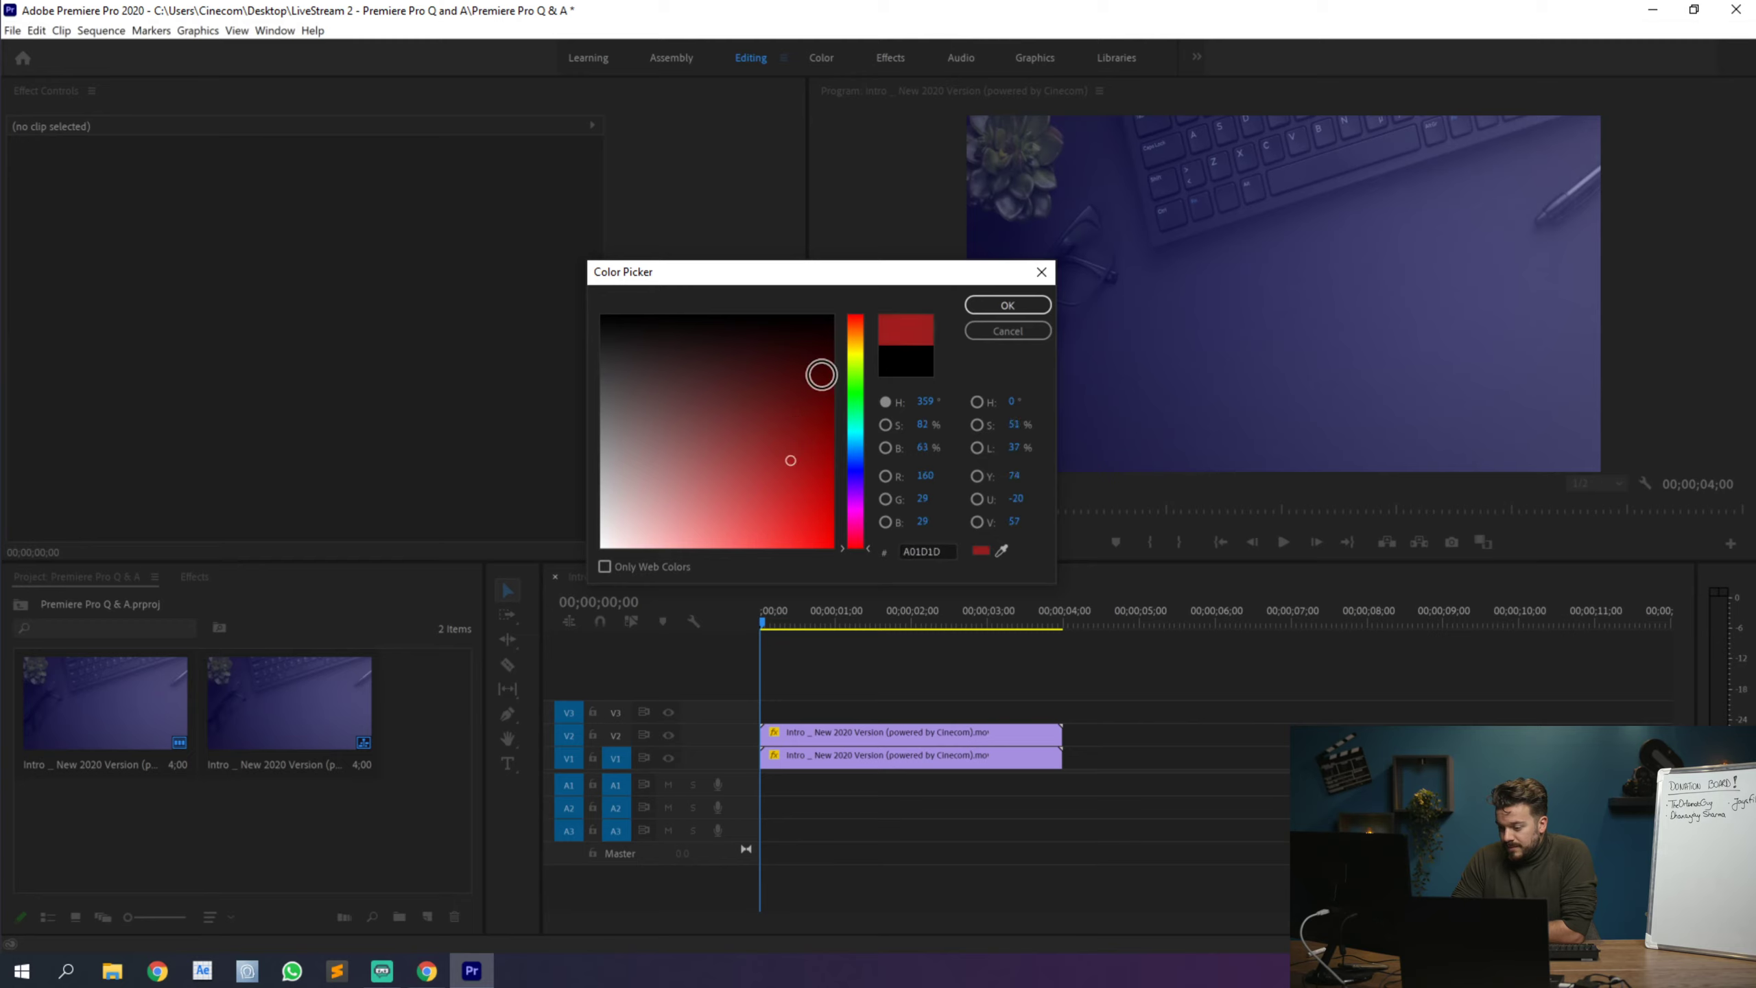
left_click(1007, 305)
left_click(880, 517)
mouse_move(396, 698)
left_mouse_down()
mouse_move(698, 706)
mouse_move(744, 729)
mouse_move(735, 706)
mouse_move(385, 691)
left_mouse_up()
key("Delete")
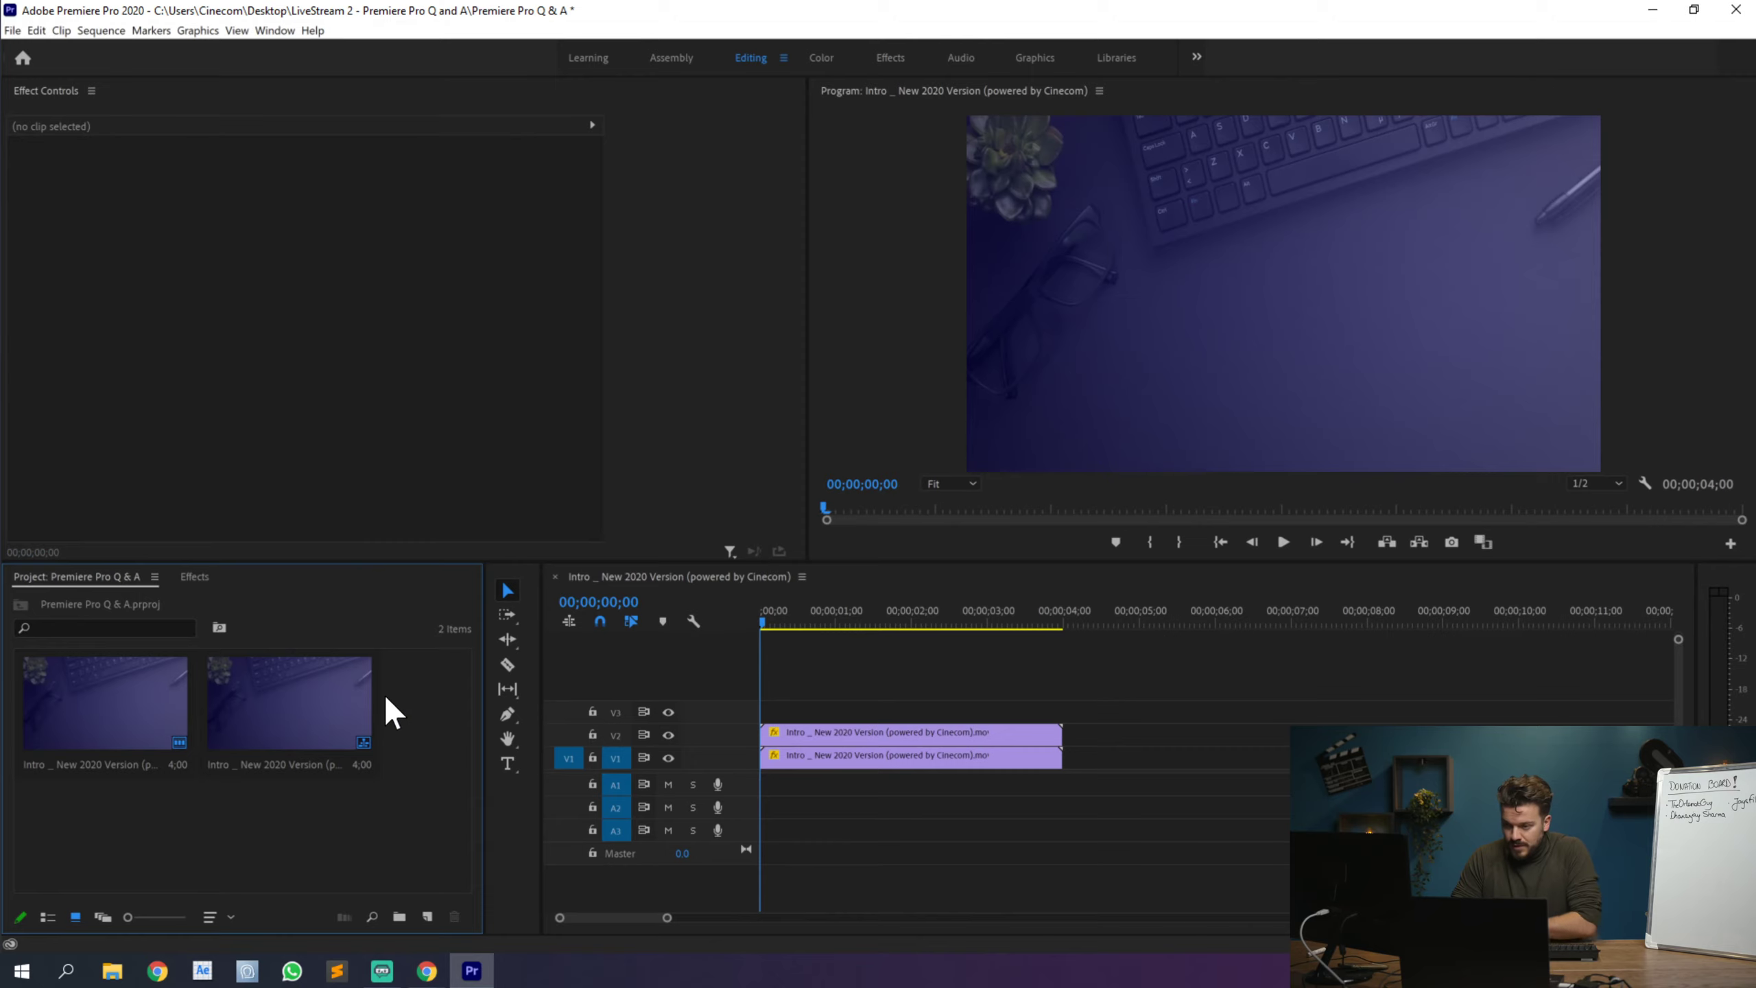
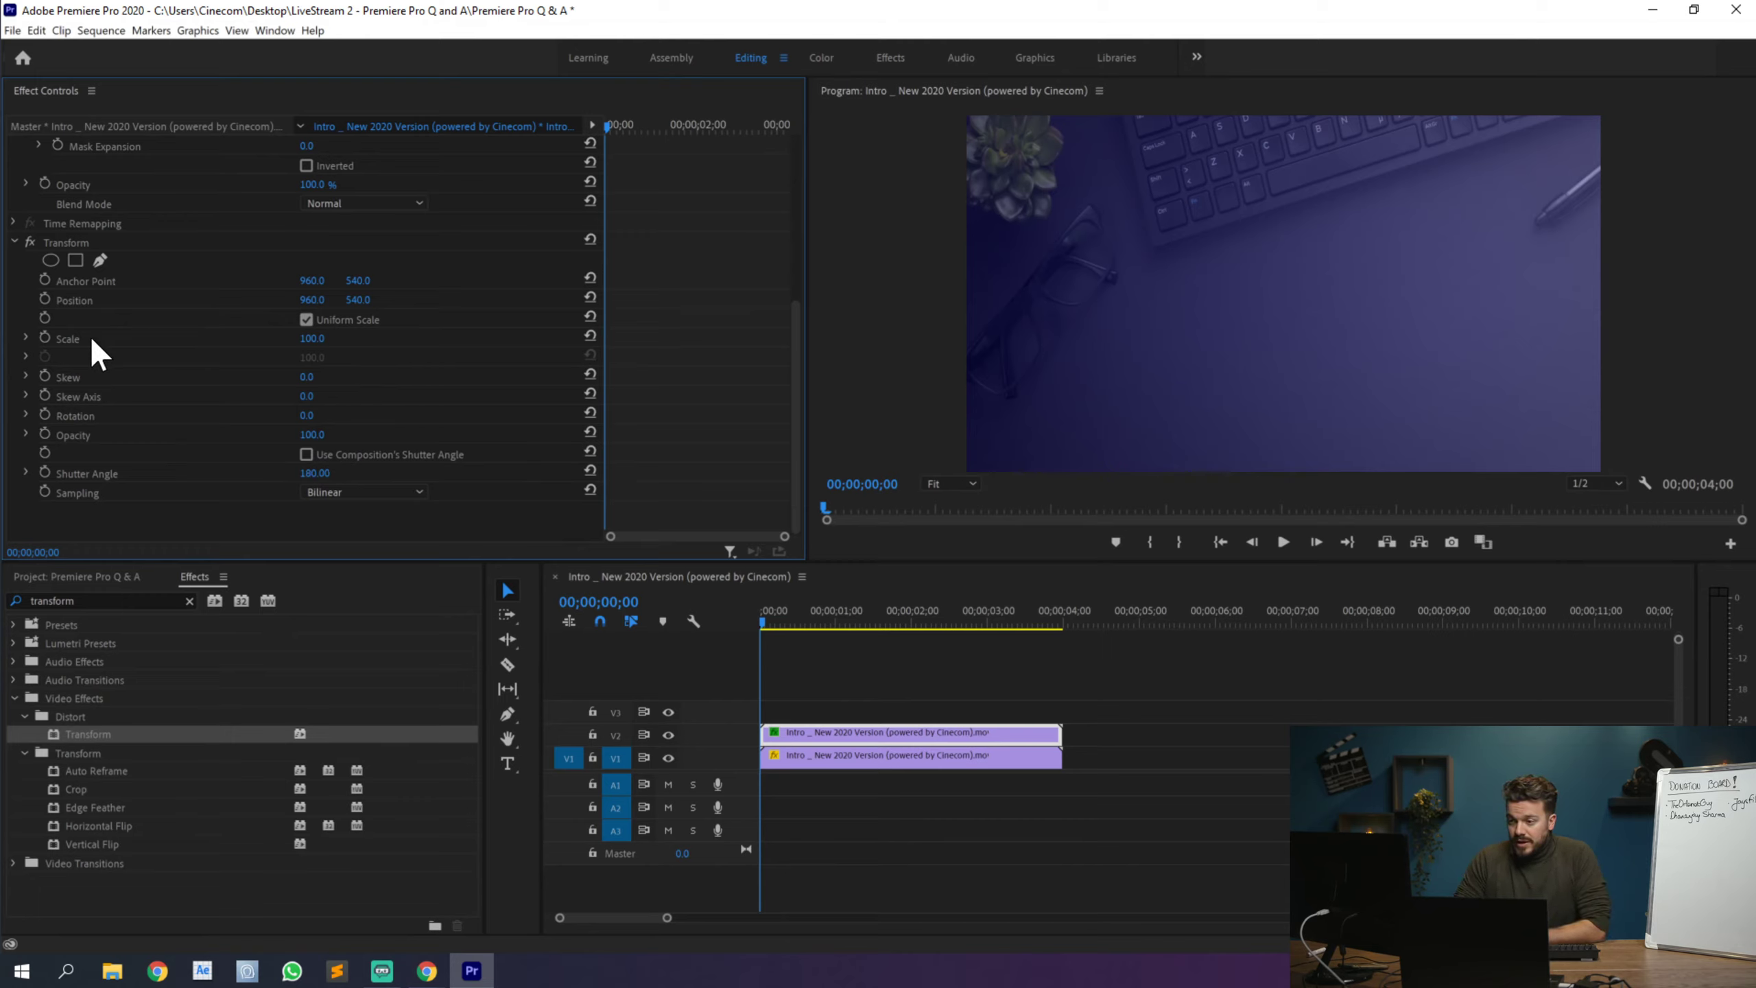
Step: Keyframe the V2 clip's Transform scale from 100 at the start to 217 at 00;00;00;21
left_click(45, 337)
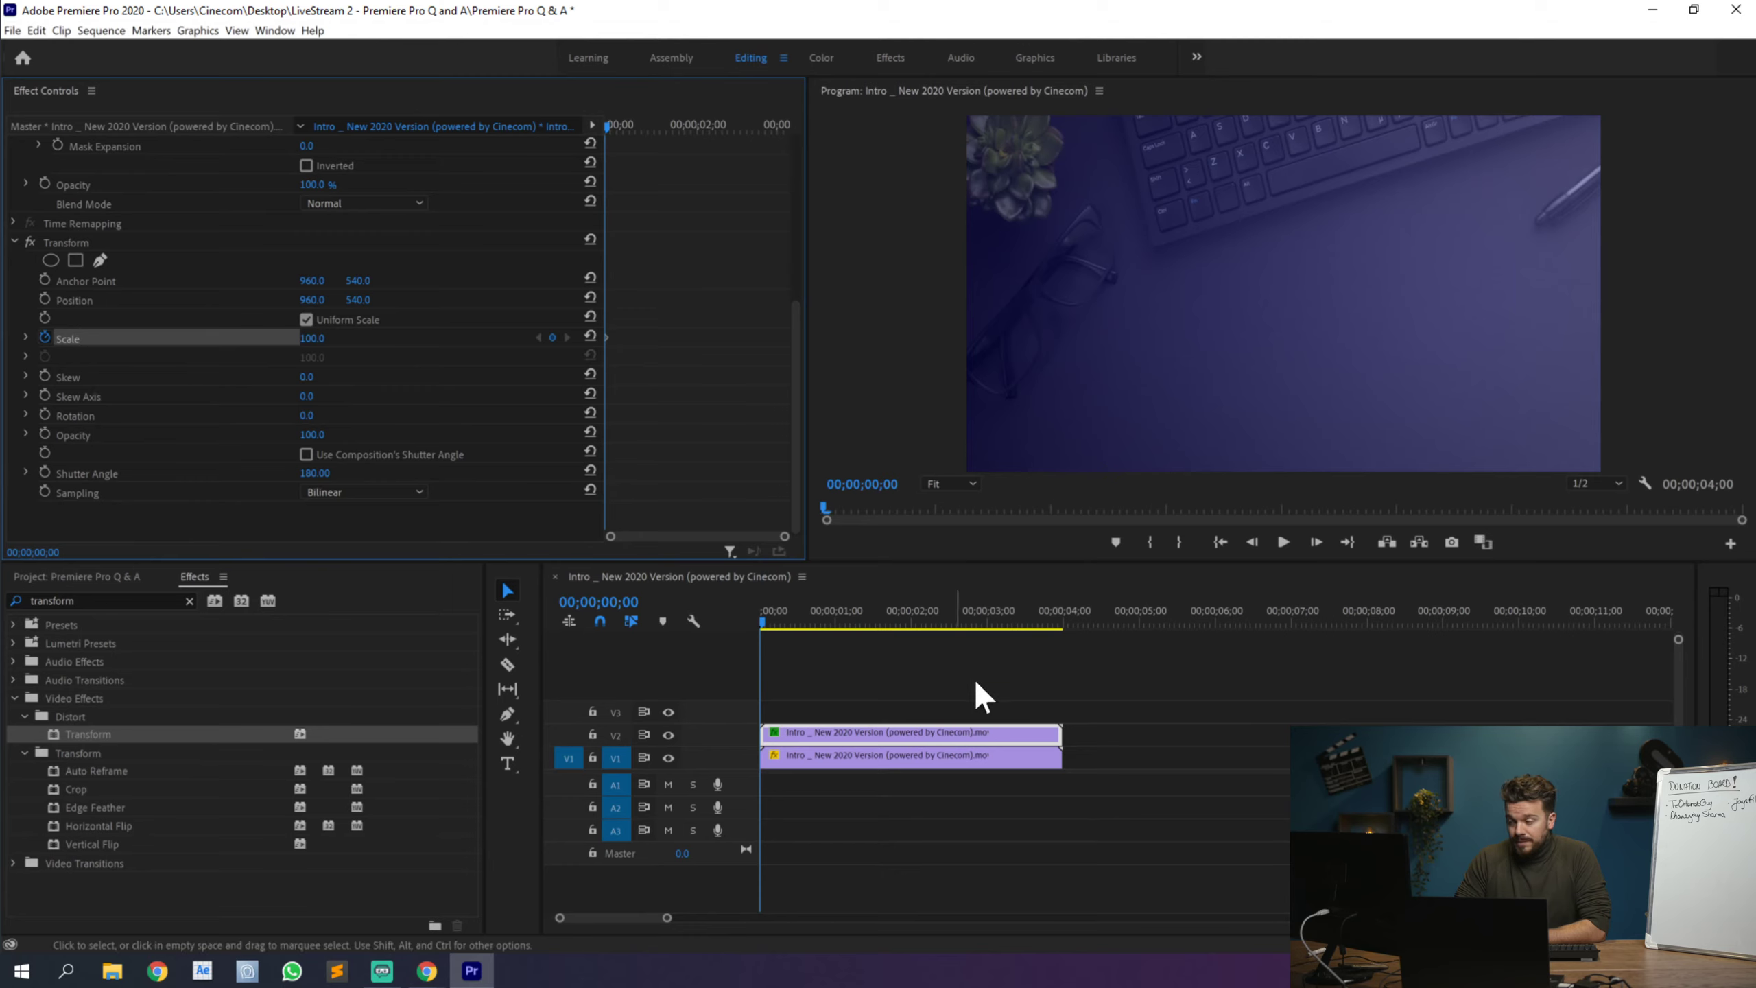
left_click_drag(763, 629, 813, 615)
left_click_drag(312, 338, 394, 337)
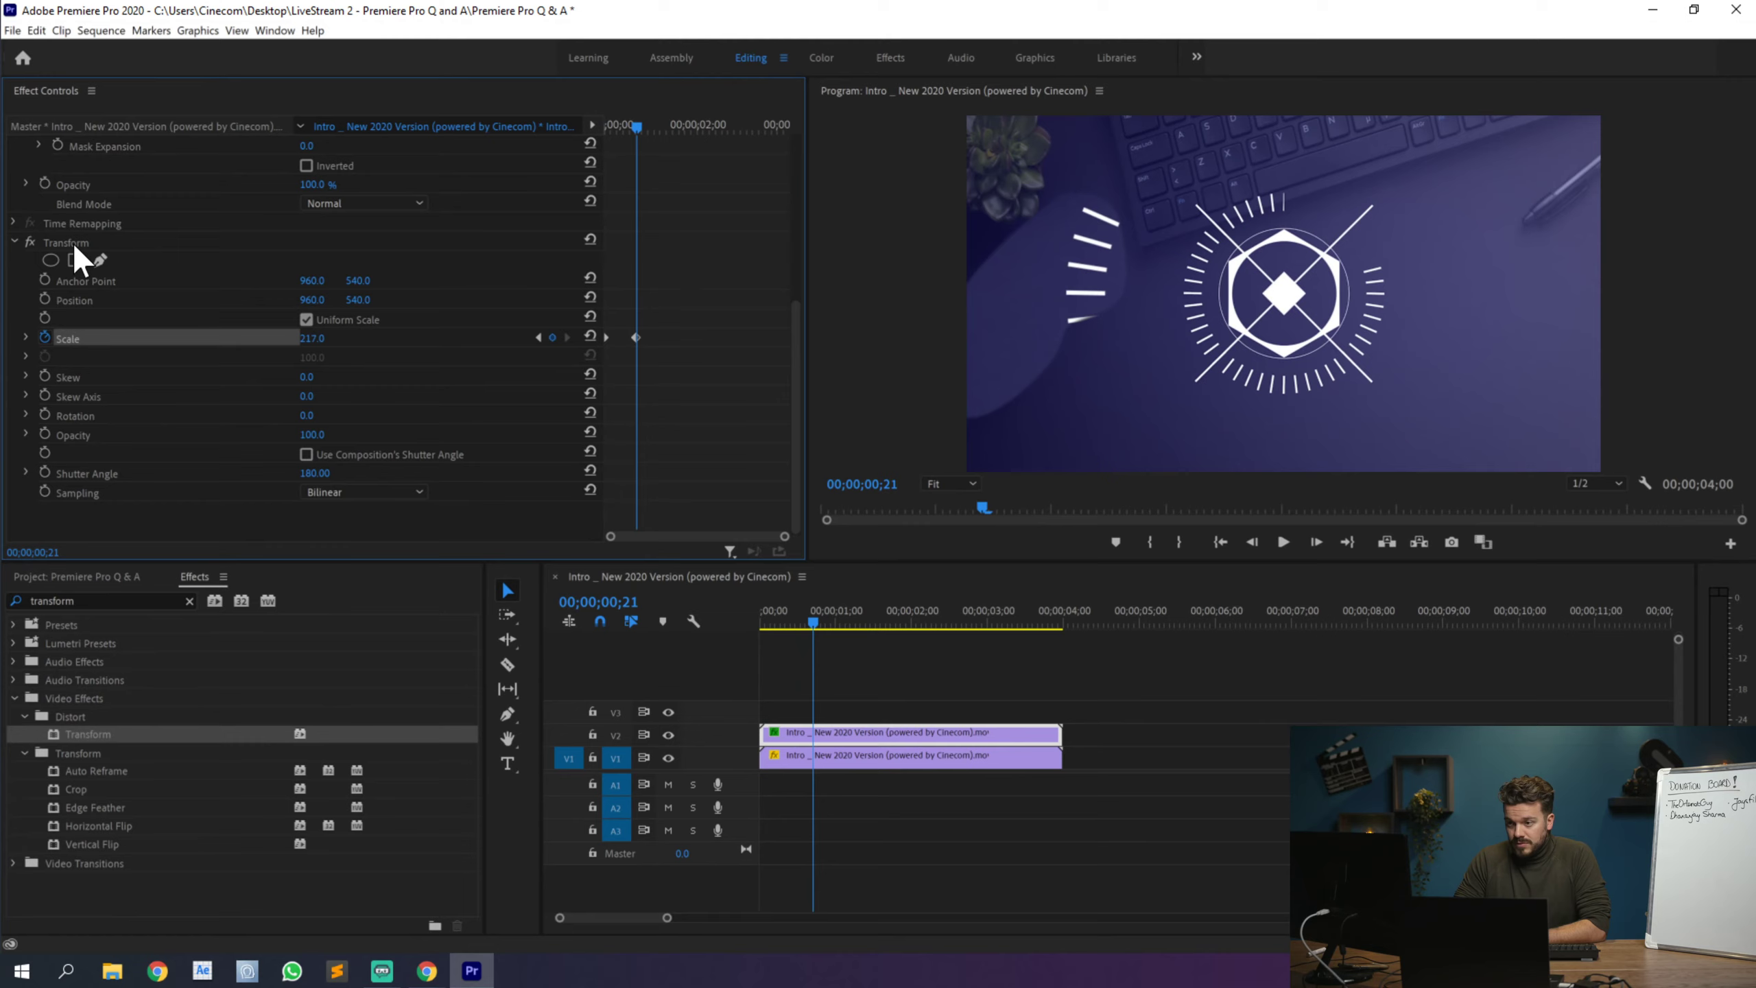
Step: Delete the intro copy on V2 and apply the Transform effect to the intro clip on V1
left_click(809, 734)
key("Delete")
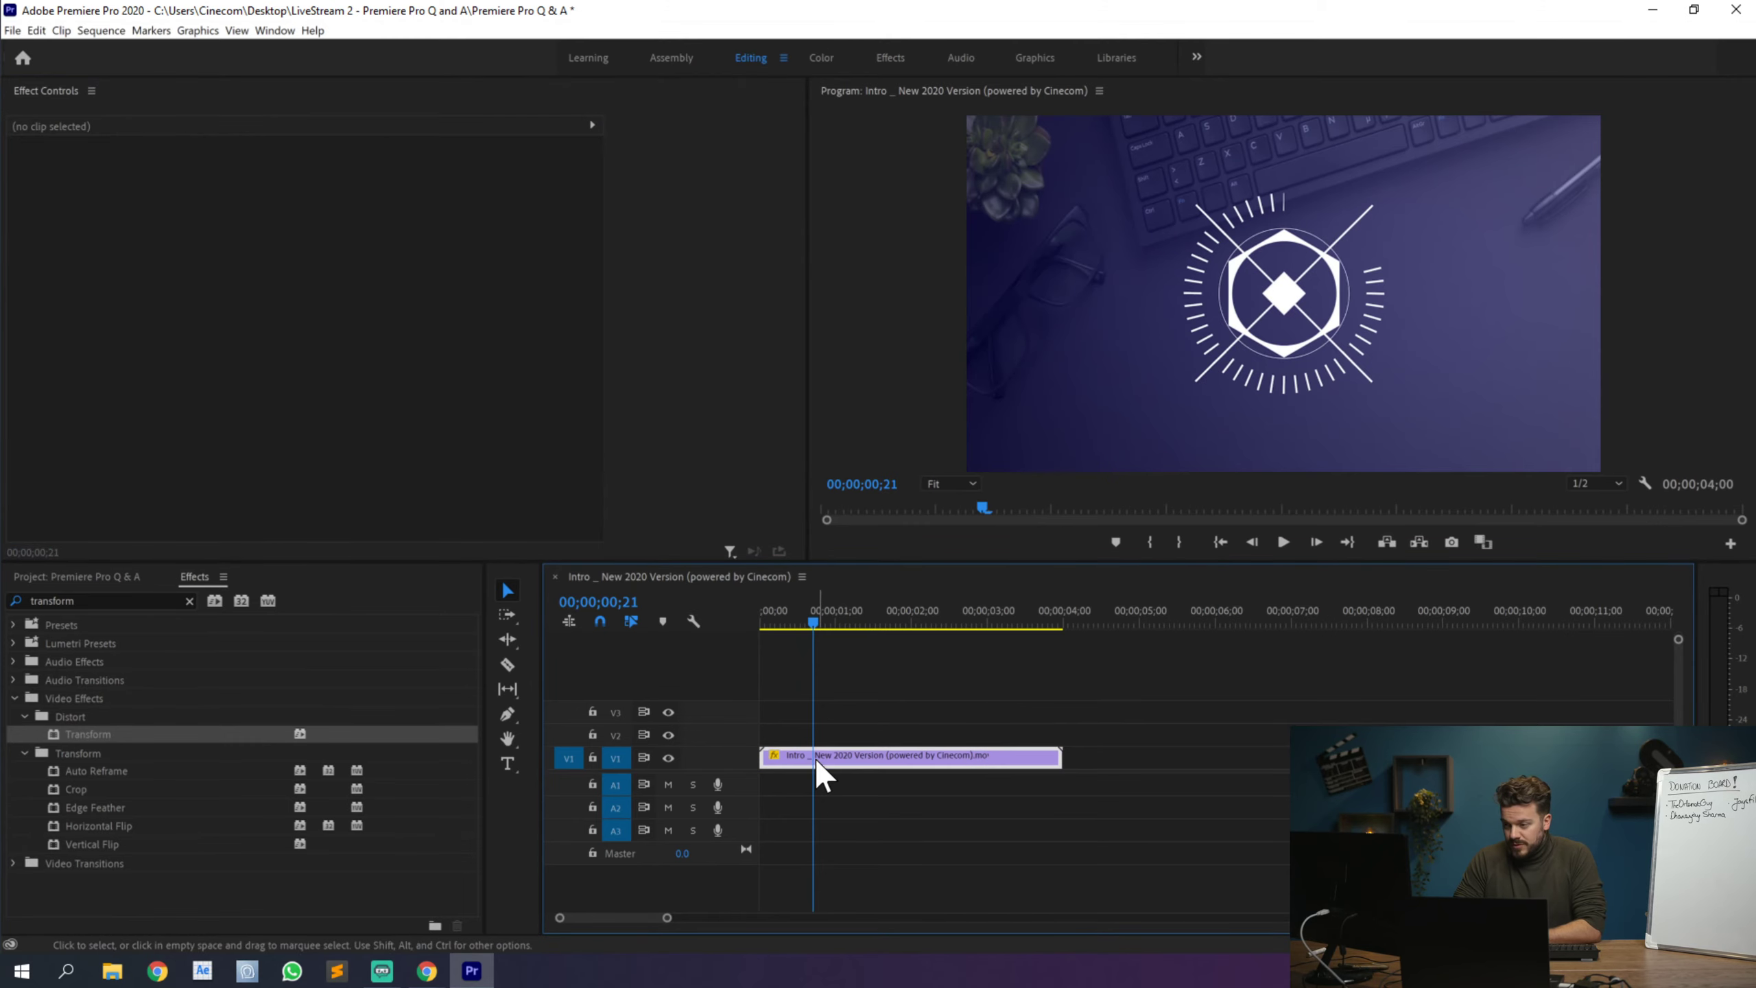
left_click(817, 761)
left_click_drag(88, 734, 843, 753)
Step: Turn off Use Composition's Shutter Angle in the Transform effect and set the shutter angle to 180
scroll(425, 497, "down", 2)
left_click(306, 462)
left_click(320, 480)
key("Return")
Step: Keyframe the intro clip's Transform scale from 100 at 00;00;00;21 to 300 at 00;00;02;00
left_click(46, 345)
mouse_move(697, 125)
left_mouse_down()
mouse_move(653, 125)
mouse_move(697, 125)
left_mouse_up()
left_click_drag(310, 346, 450, 345)
left_click(313, 346)
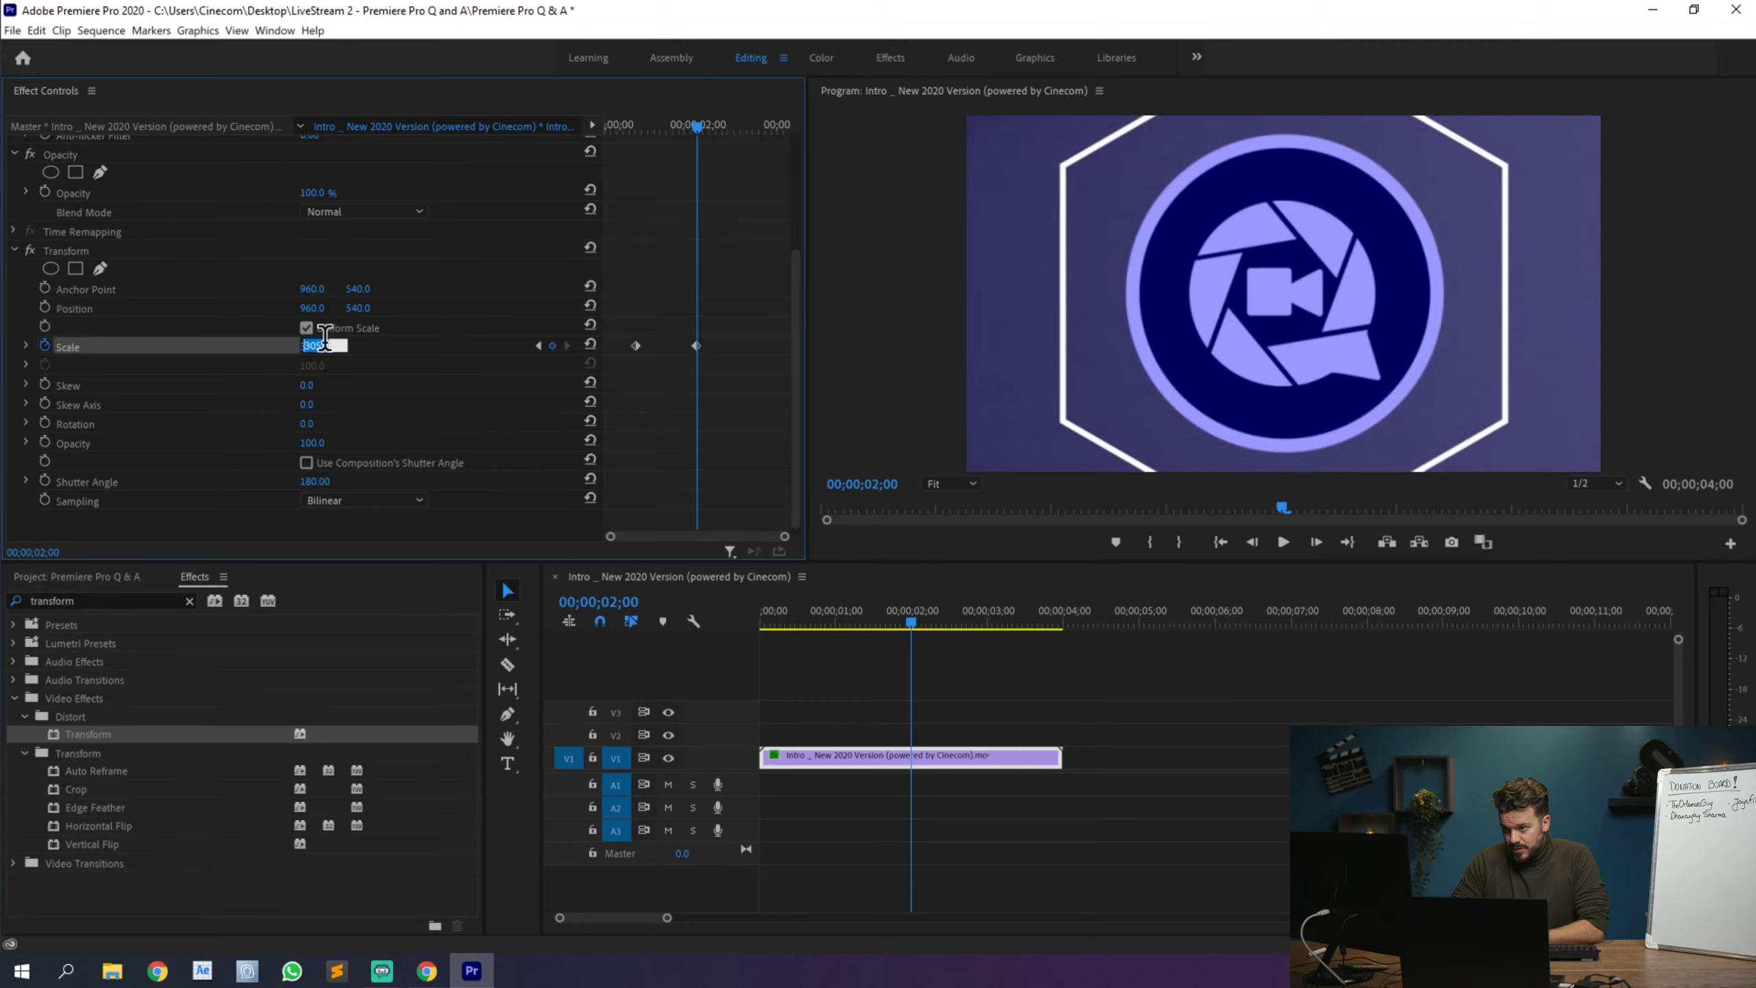
type("300")
key("Return")
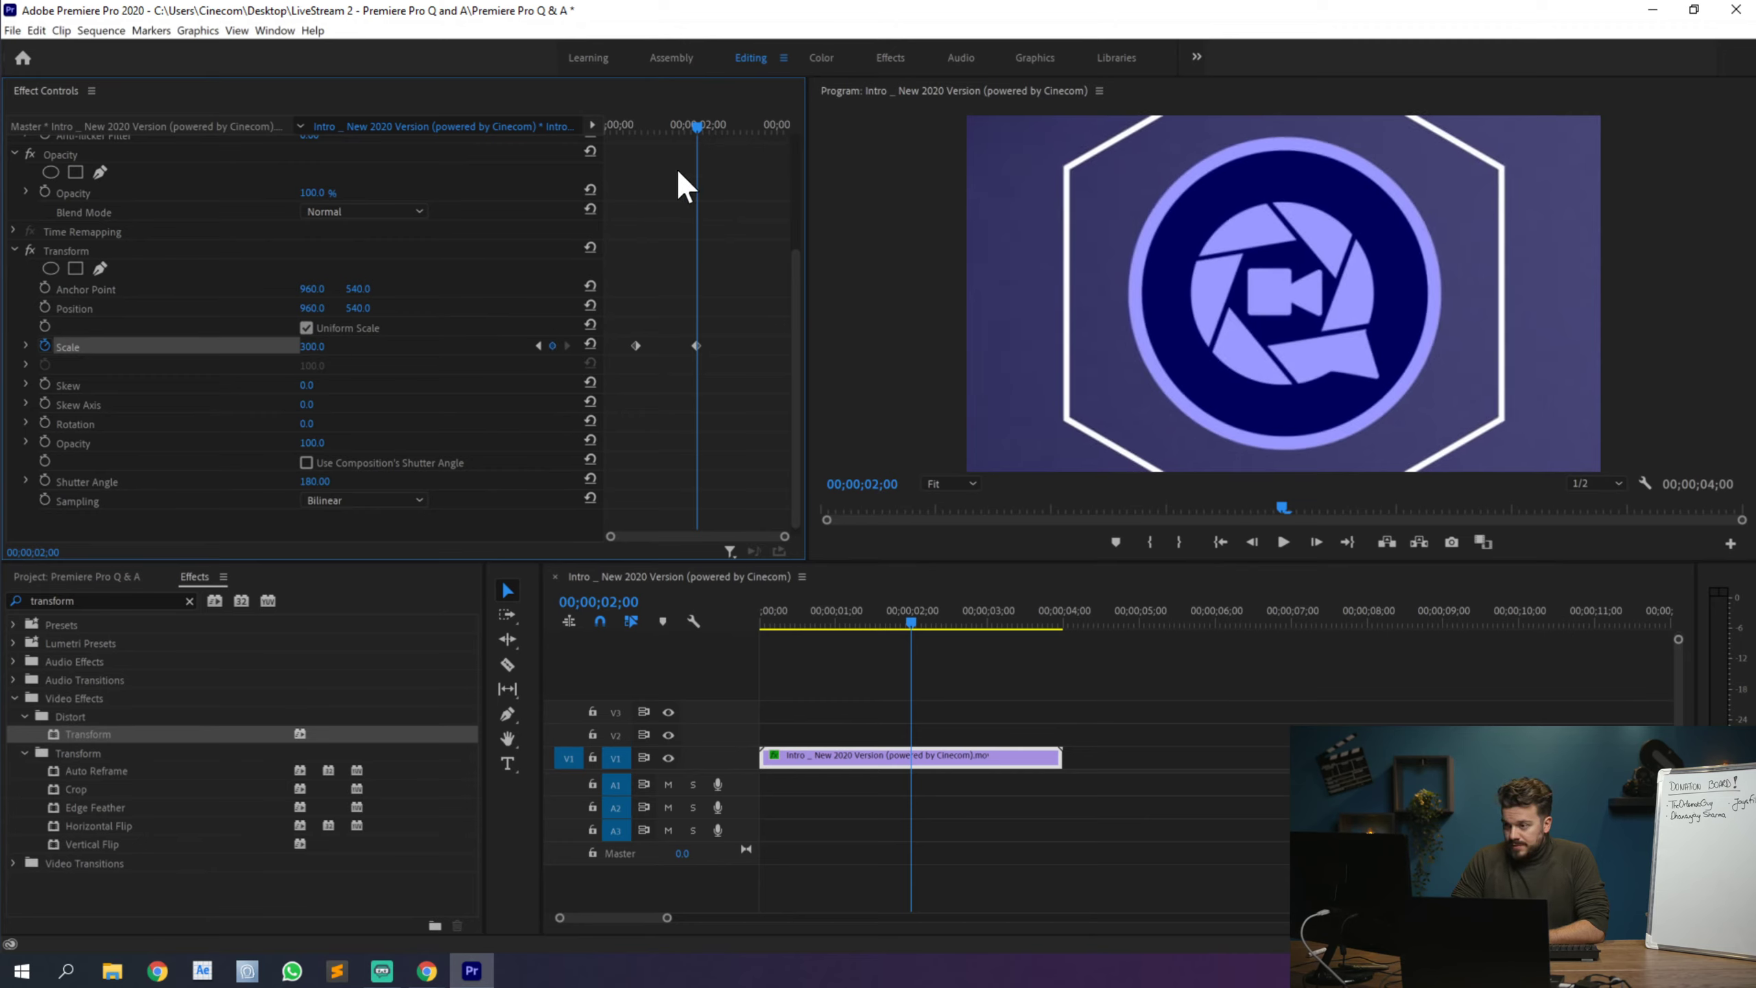
Step: Import Outro _ new version.mov and place a video-only excerpt of it on V2, starting at 00;00;01;29
mouse_move(683, 127)
left_mouse_down()
mouse_move(609, 135)
mouse_move(700, 127)
mouse_move(683, 128)
left_mouse_up()
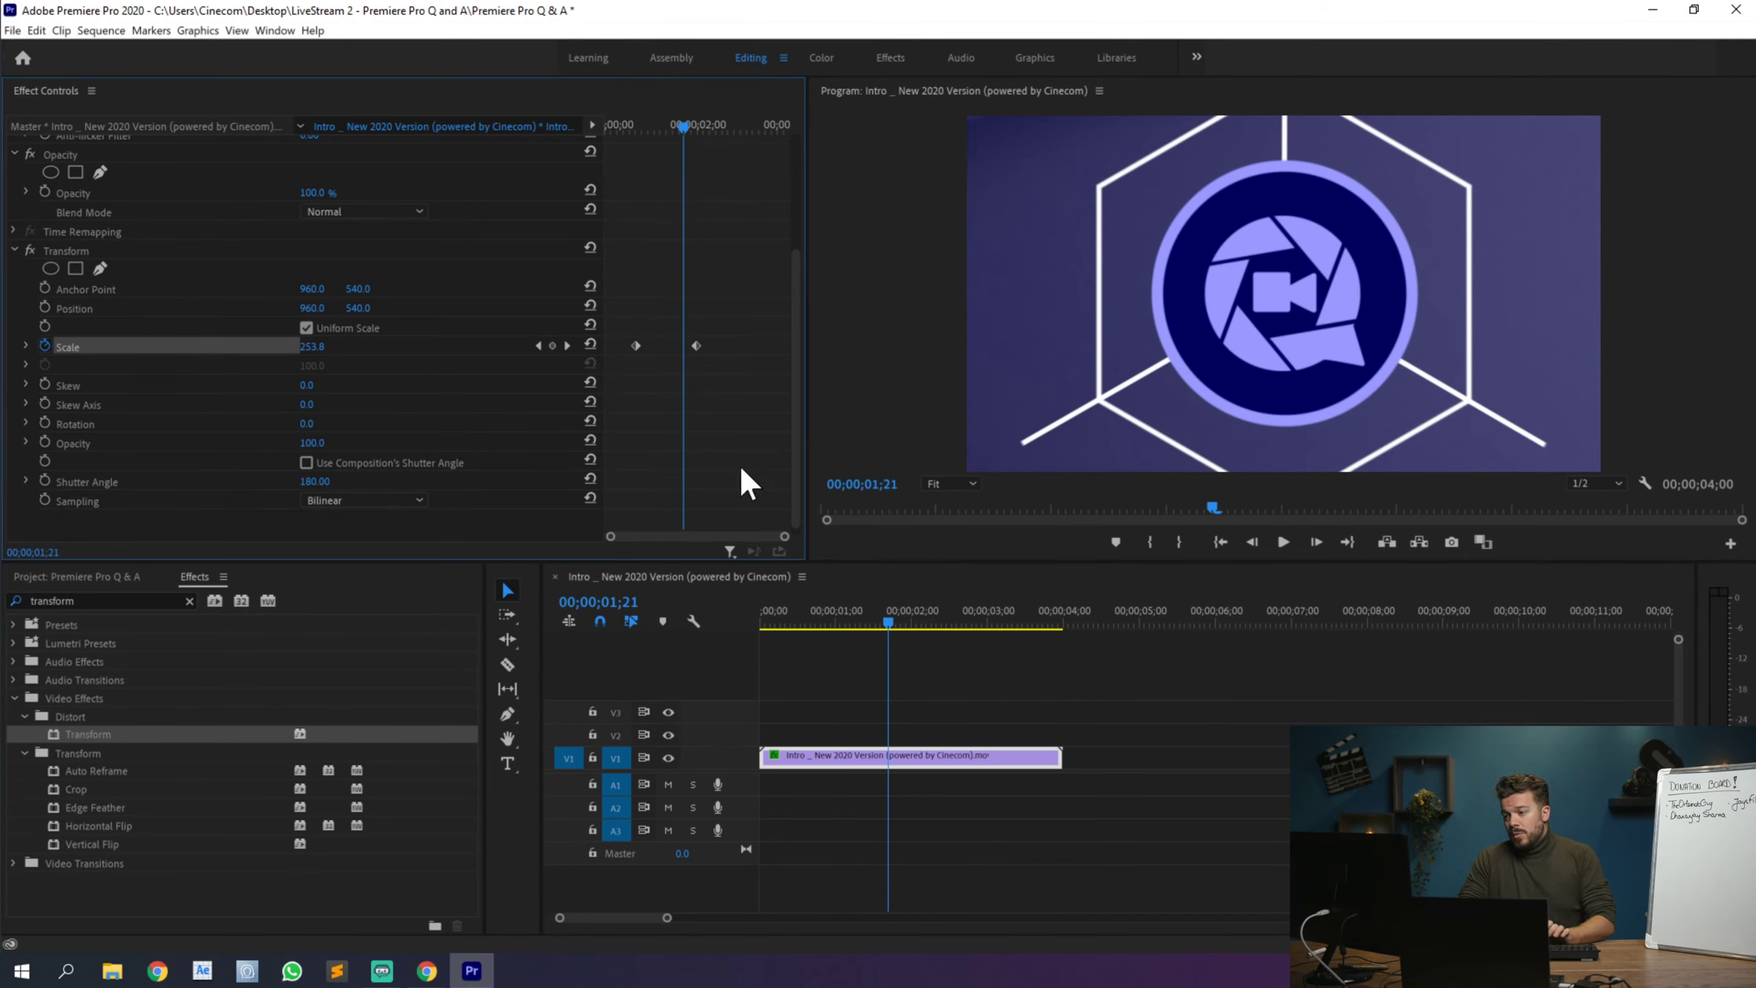
left_click_drag(889, 619, 909, 621)
left_click(76, 576)
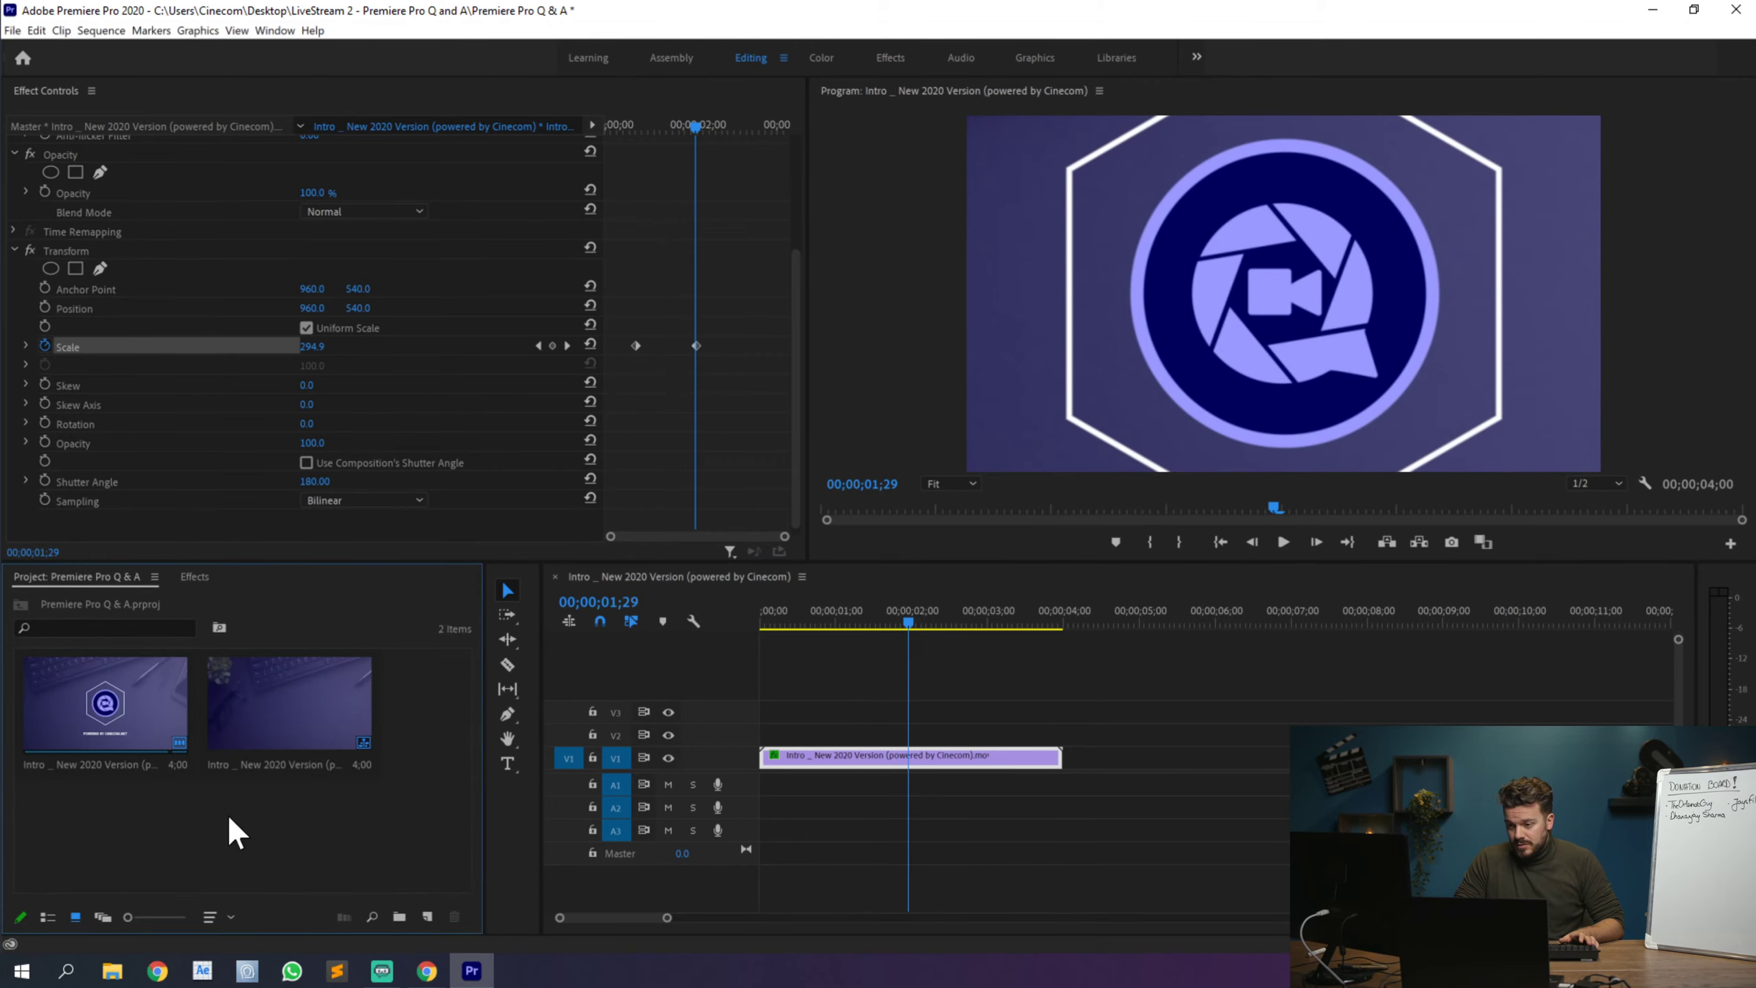
double_click(228, 815)
double_click(263, 282)
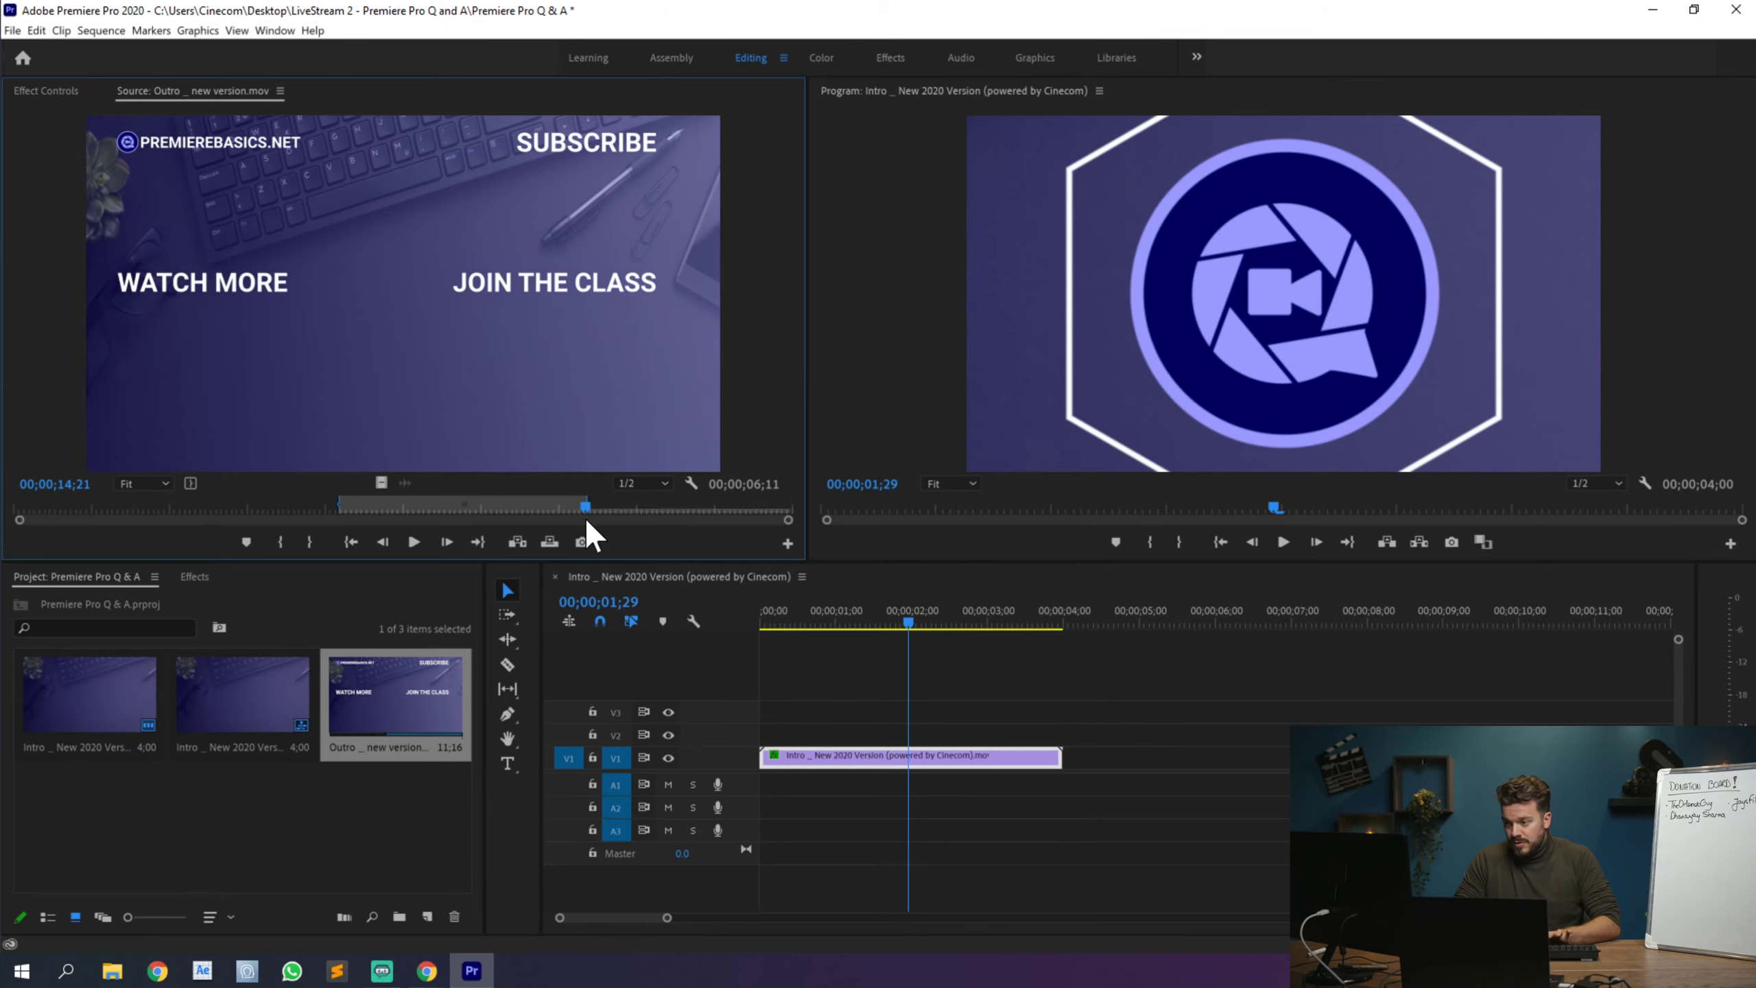
left_click_drag(382, 484, 924, 736)
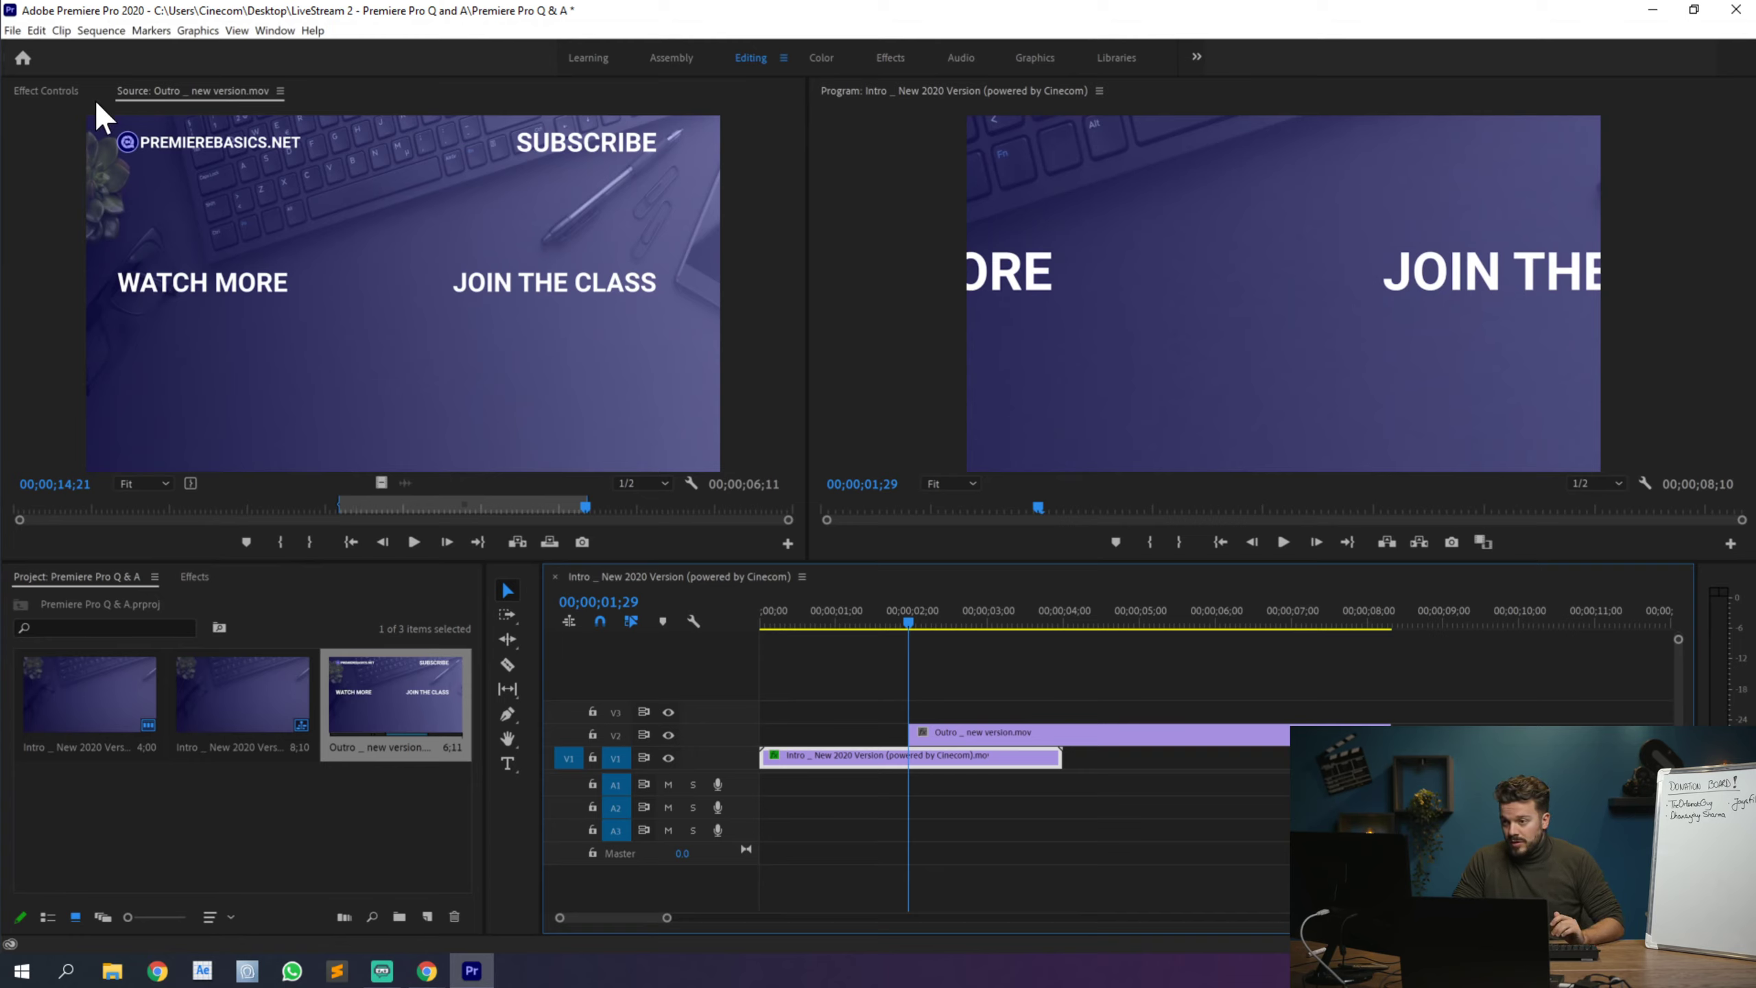
Step: Copy the intro clip's Transform effect and paste it onto the outro clip on V2
left_click(46, 90)
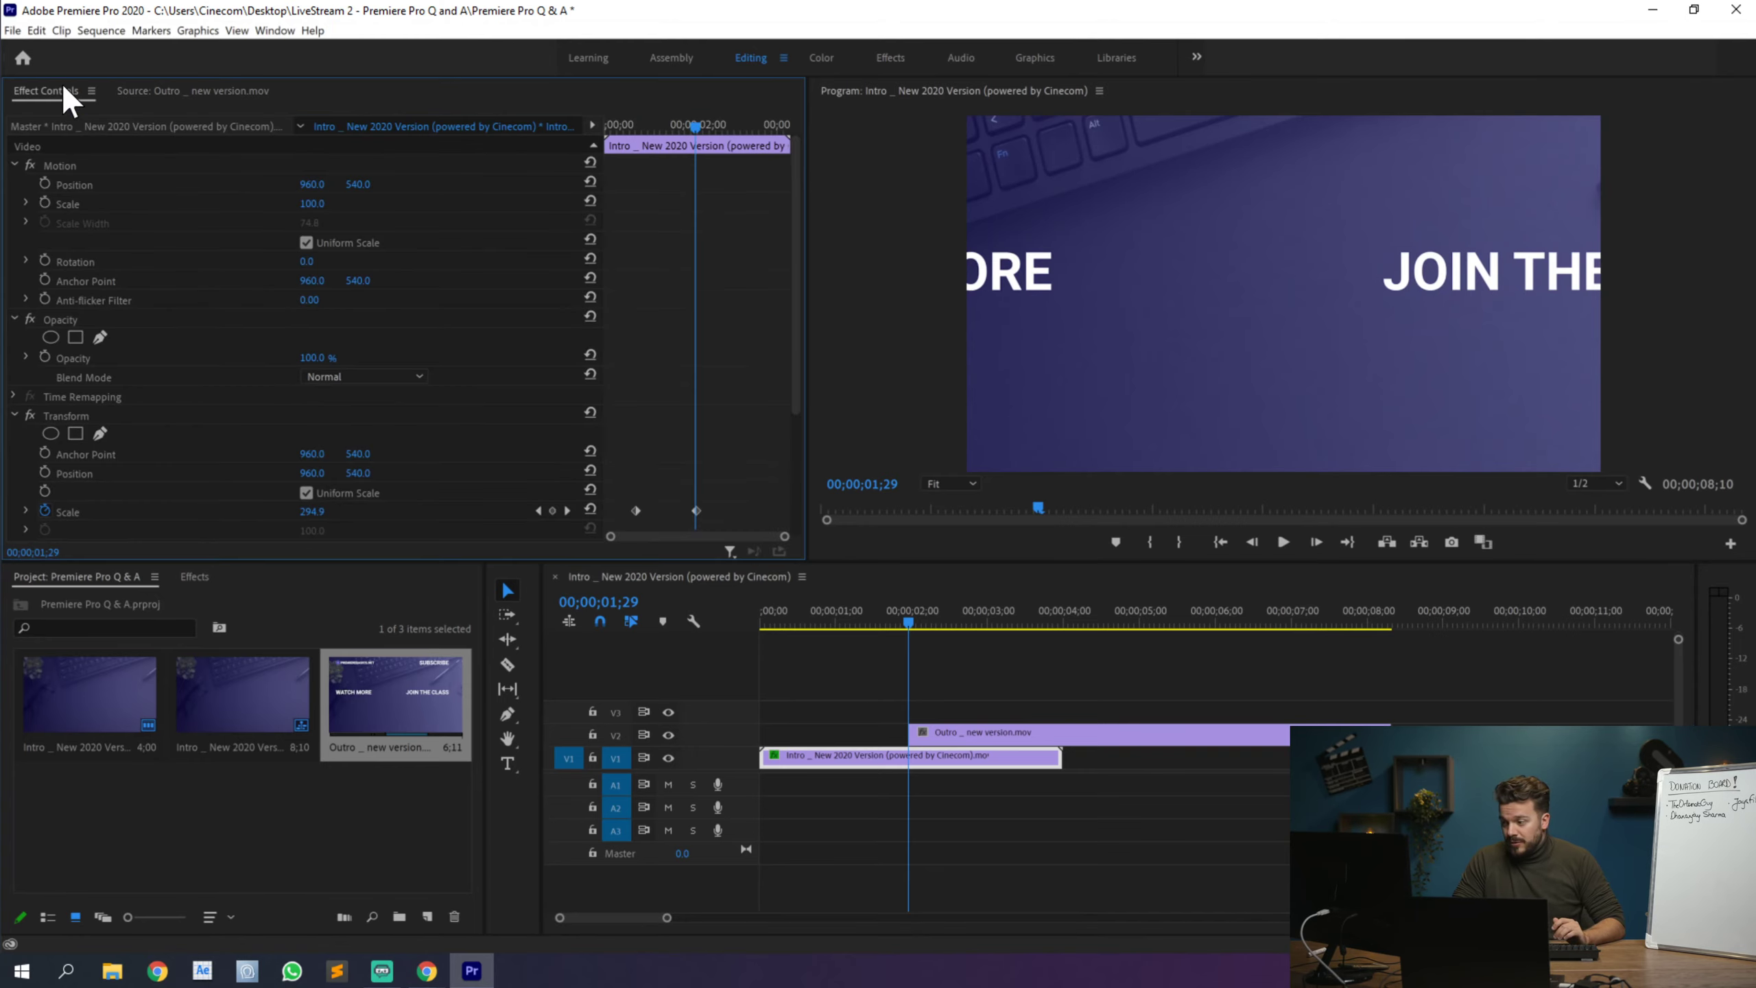
left_click(902, 621)
left_click_drag(907, 609, 908, 600)
left_click(929, 738)
left_click(909, 758)
left_click(908, 616)
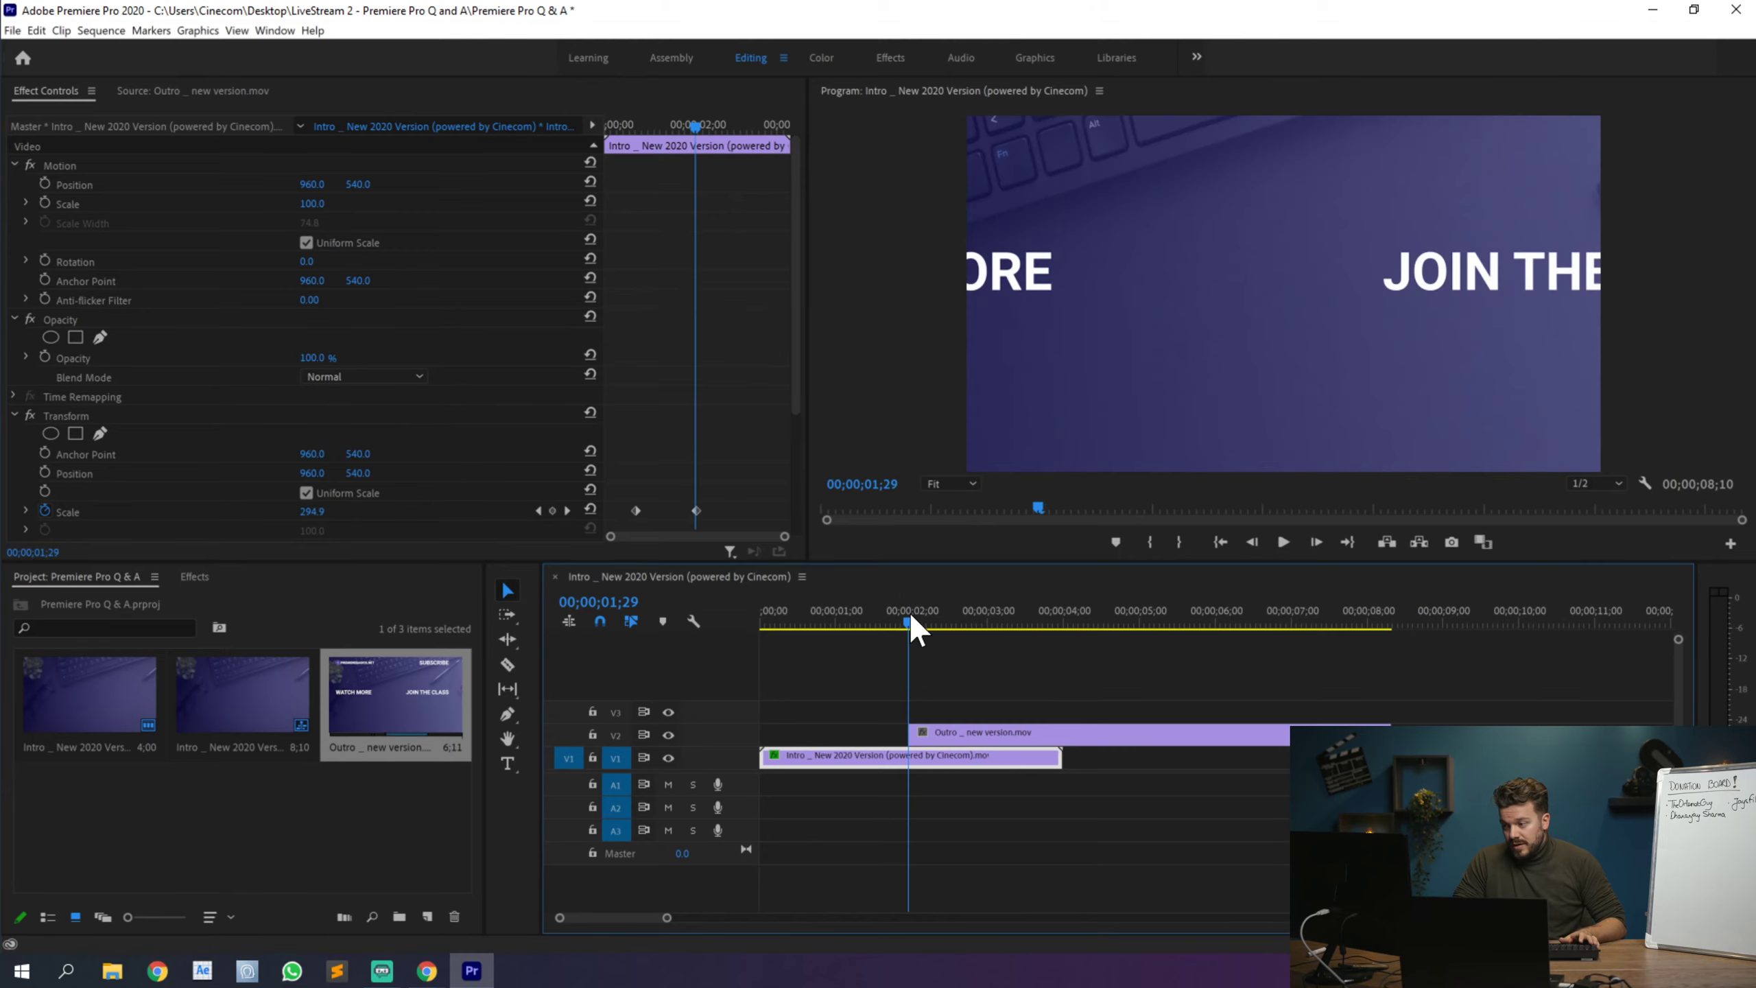
left_click(932, 733)
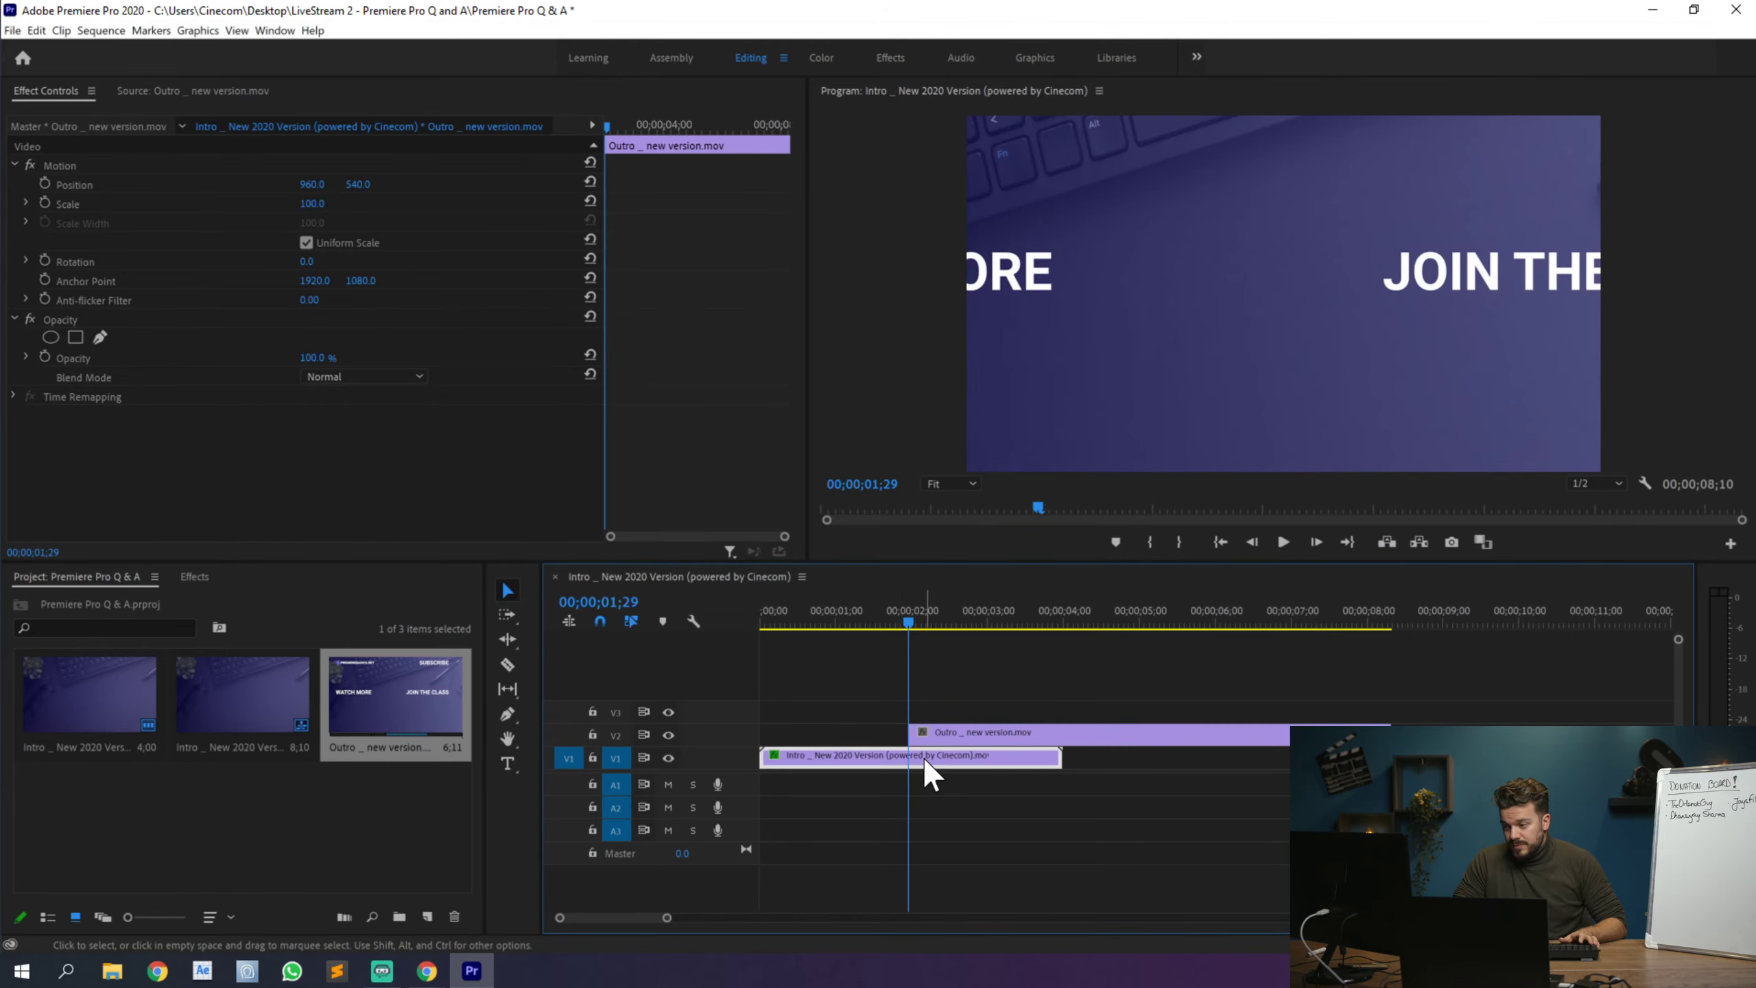
left_click(930, 758)
left_click(90, 417)
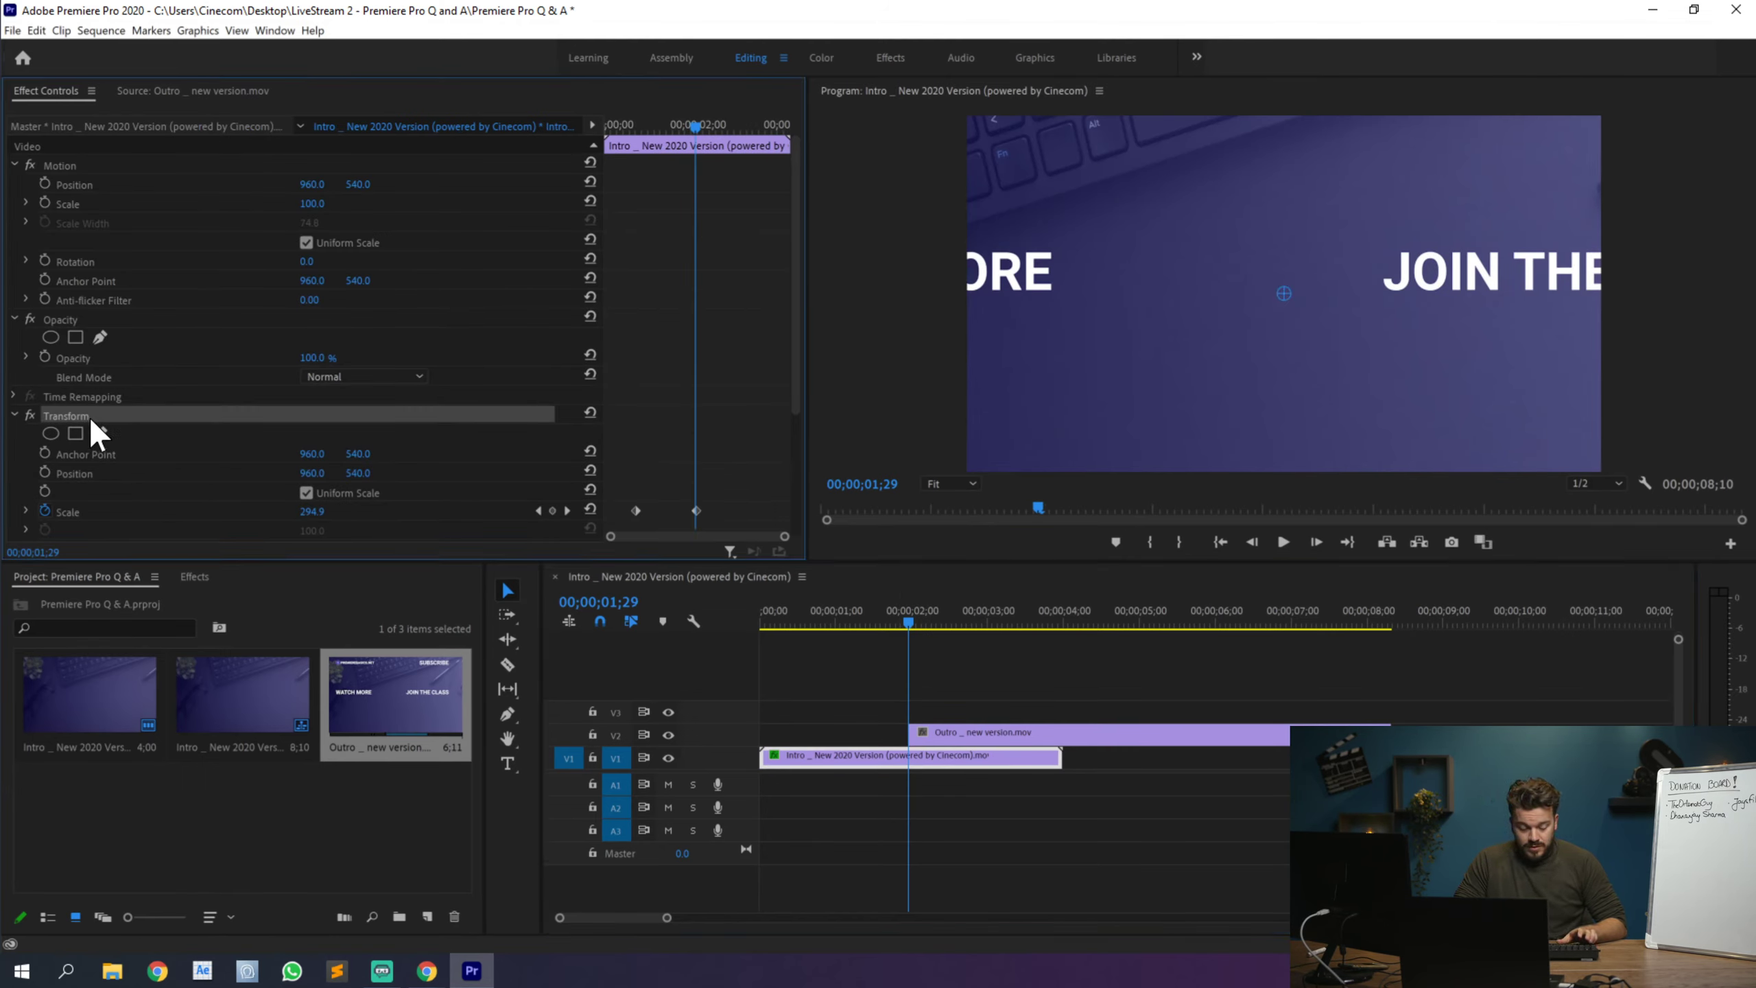
left_click(968, 732)
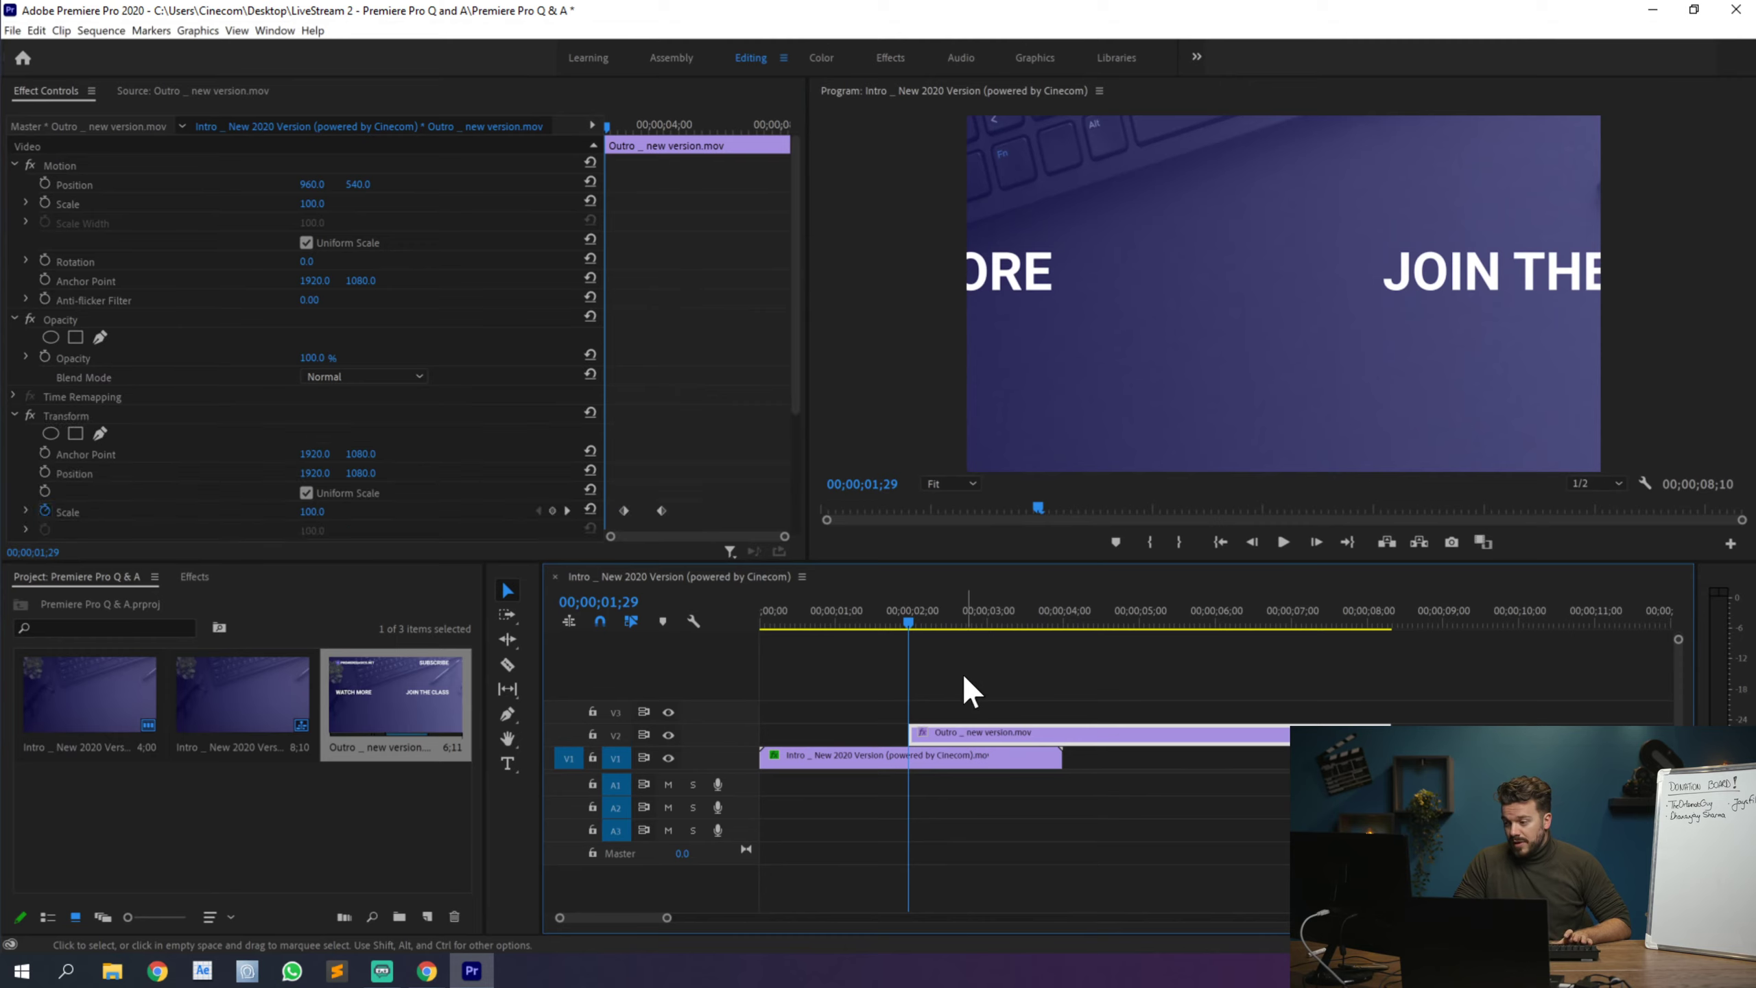
Step: Reverse the outro's Transform scale keyframes, placing 300 at 00;00;01;29 and 100 at about 00;00;03;21, and save the project
scroll(619, 345, "down", 2)
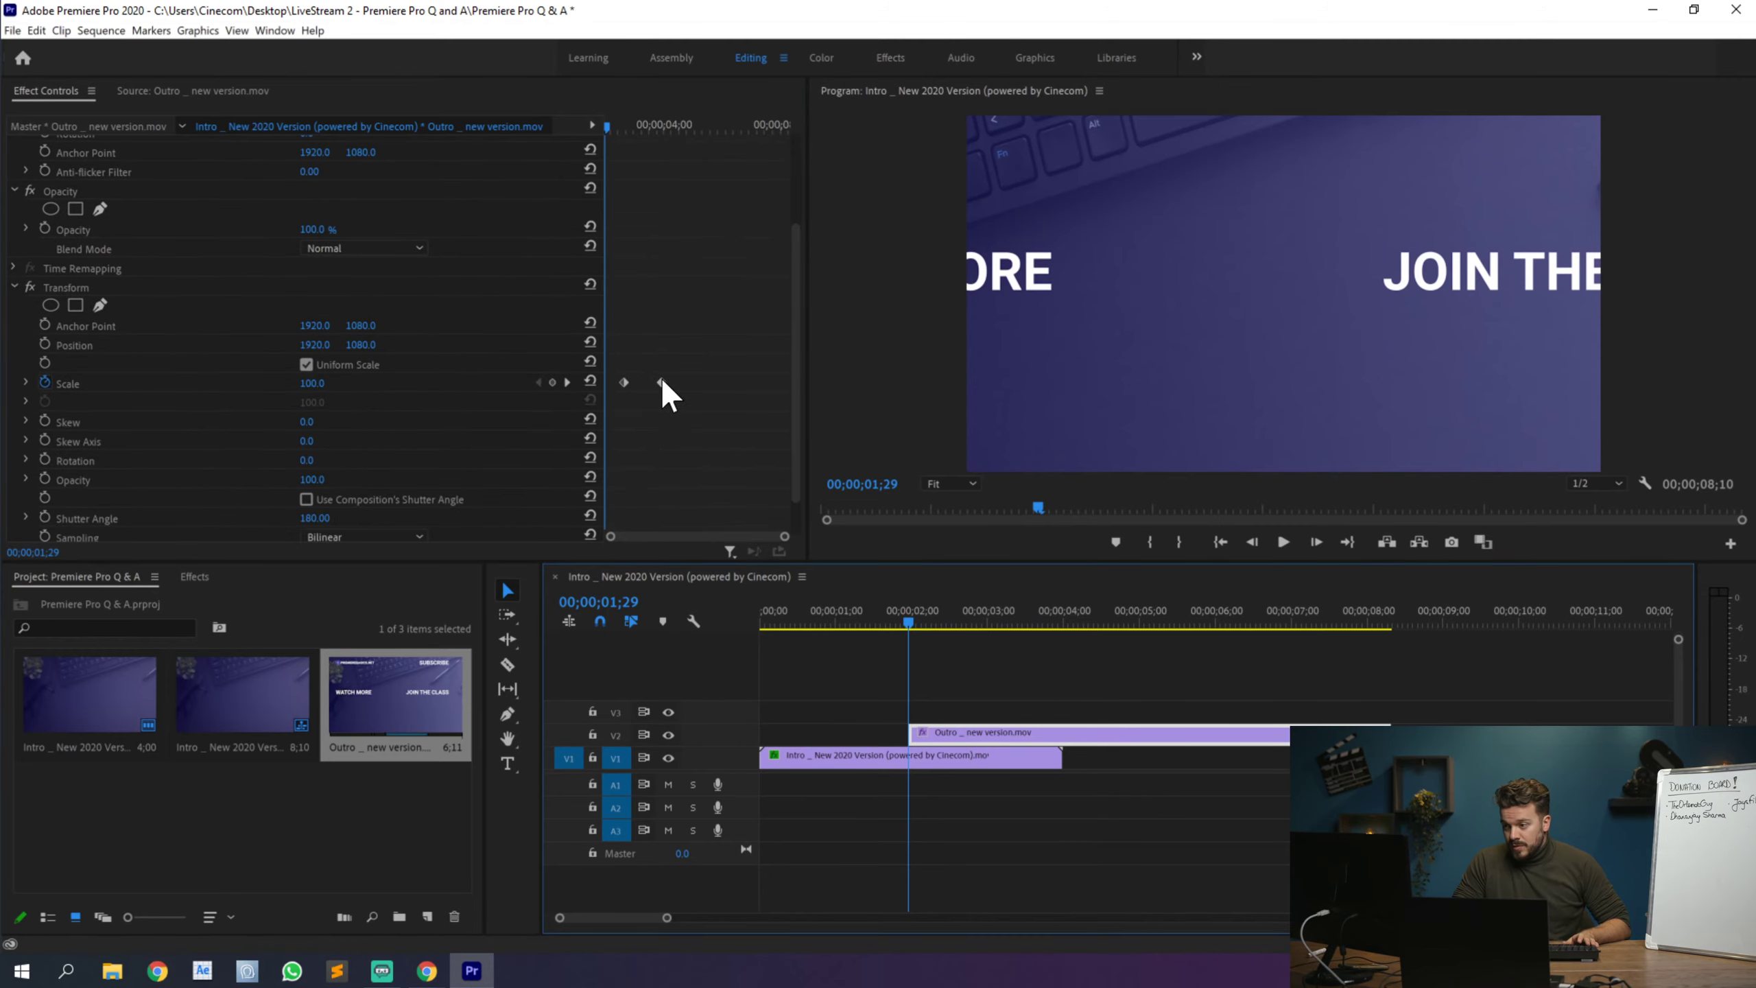
mouse_move(662, 382)
left_mouse_down()
mouse_move(602, 379)
mouse_move(655, 382)
left_mouse_up()
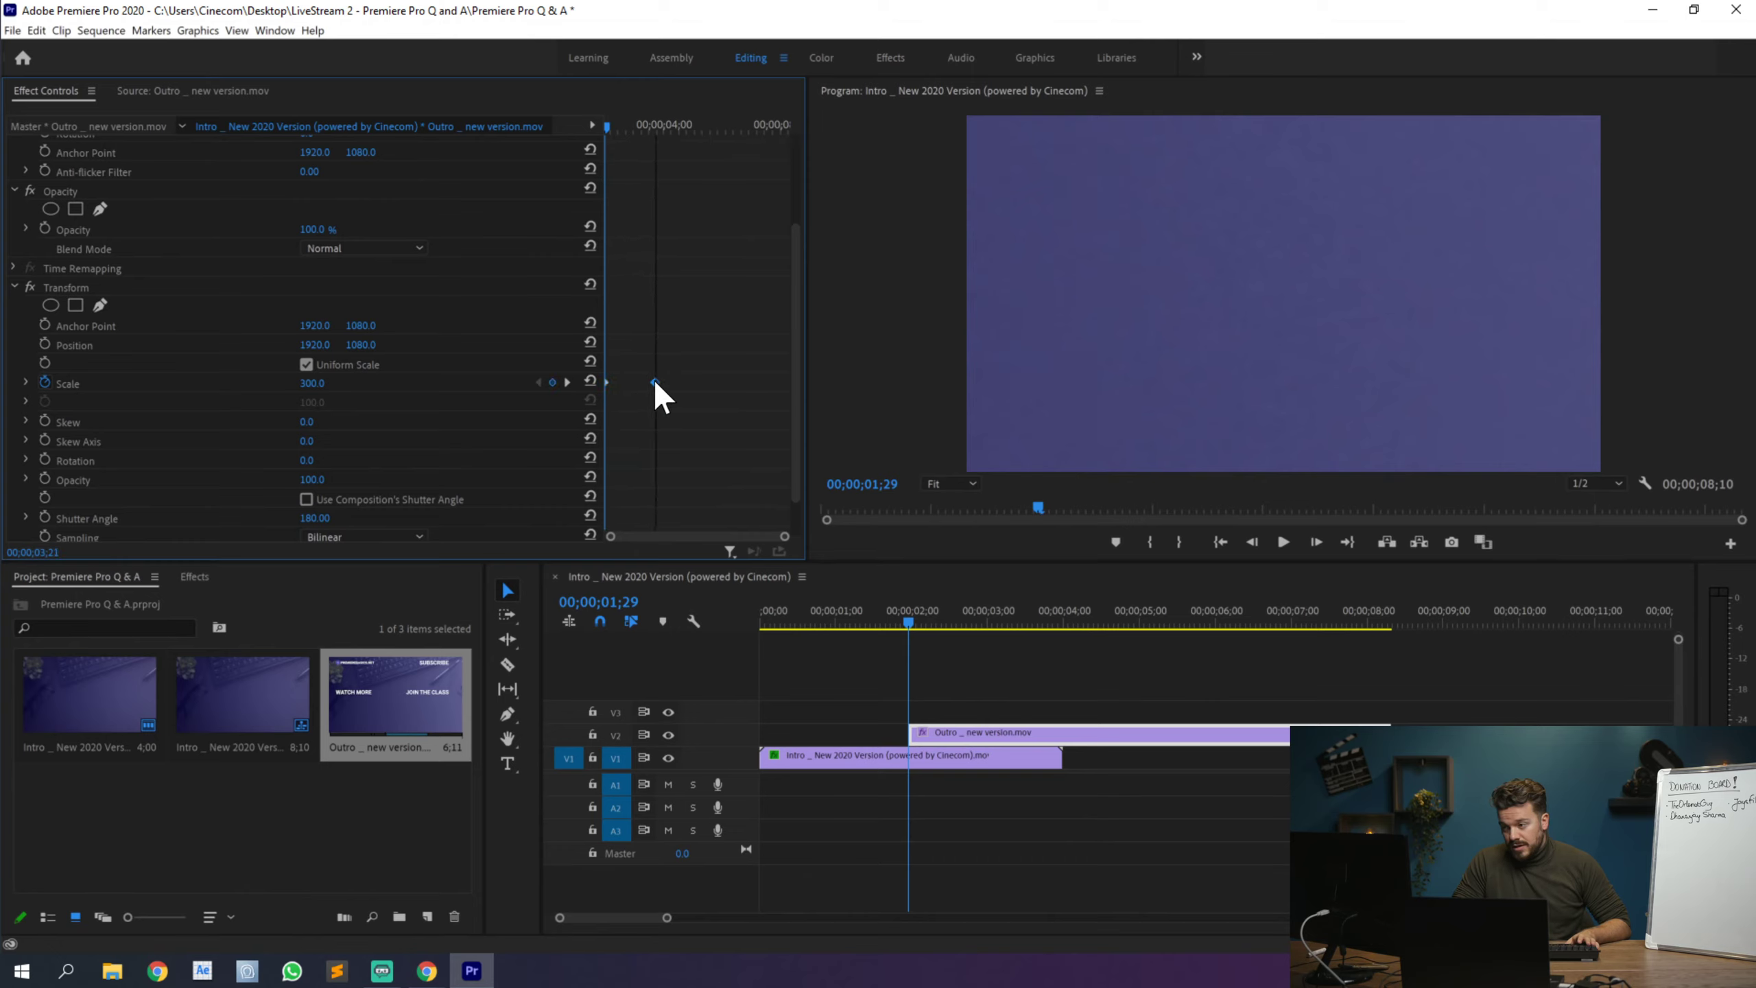
mouse_move(878, 616)
left_mouse_down()
mouse_move(1125, 616)
mouse_move(852, 602)
mouse_move(937, 569)
mouse_move(858, 585)
mouse_move(892, 596)
left_mouse_up()
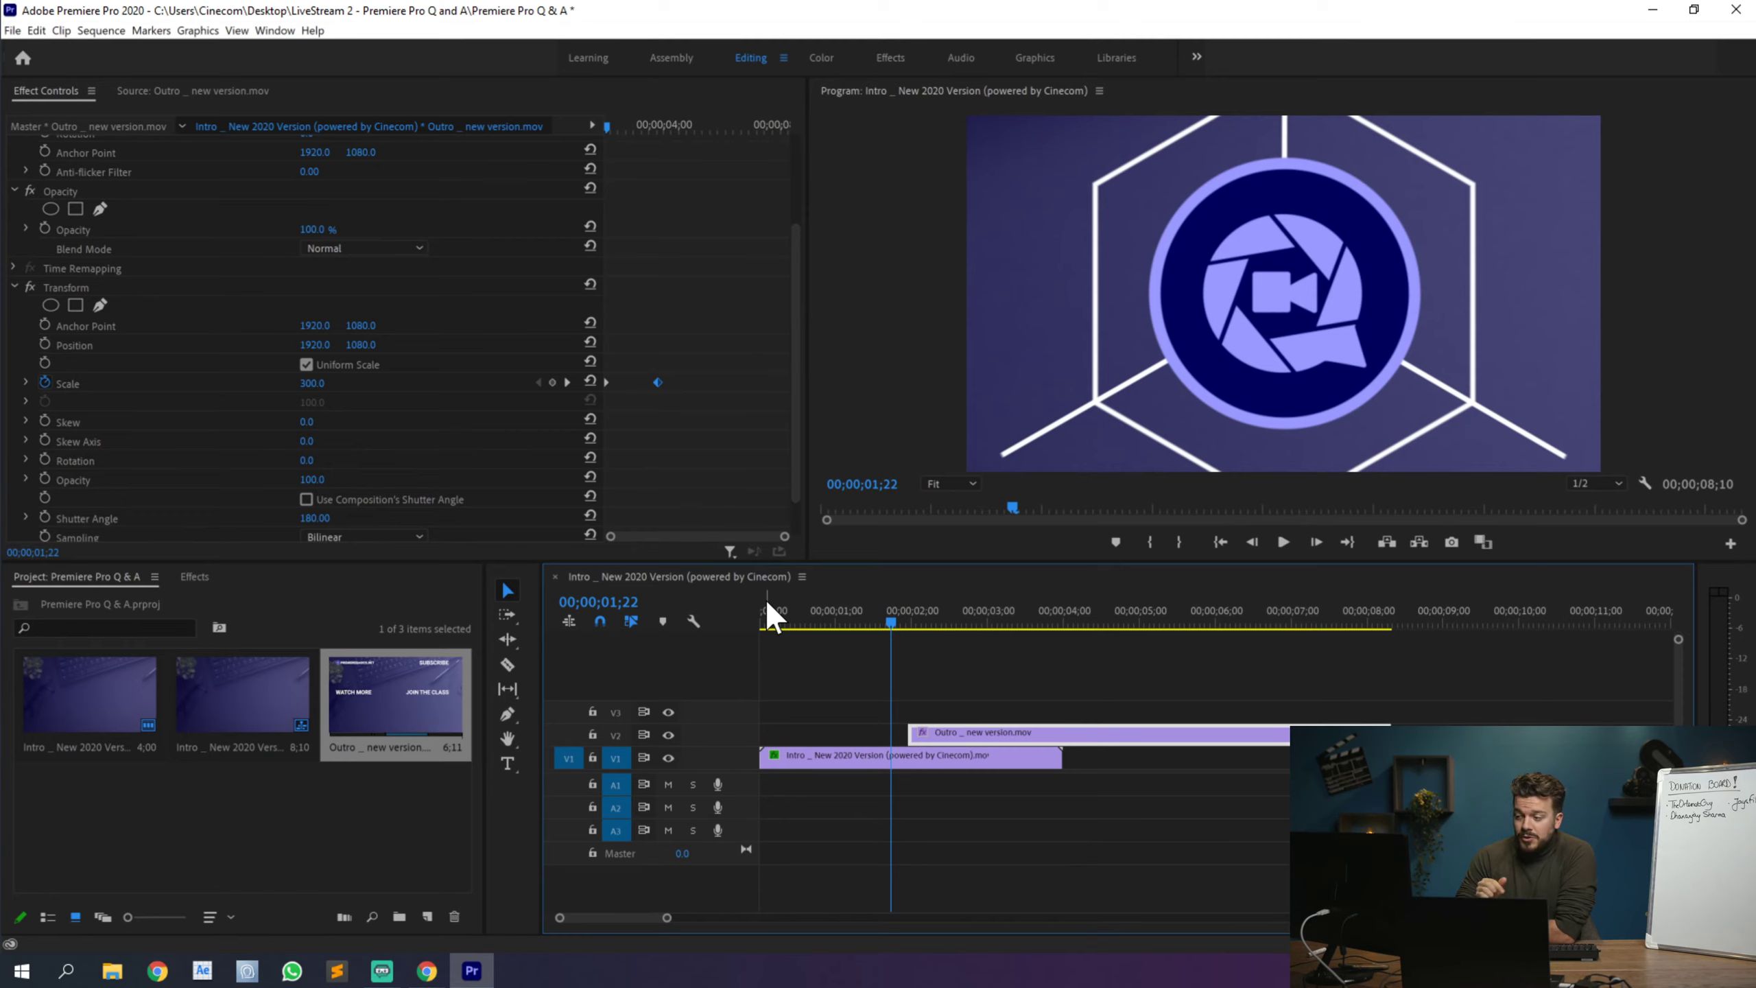
key("ctrl+s")
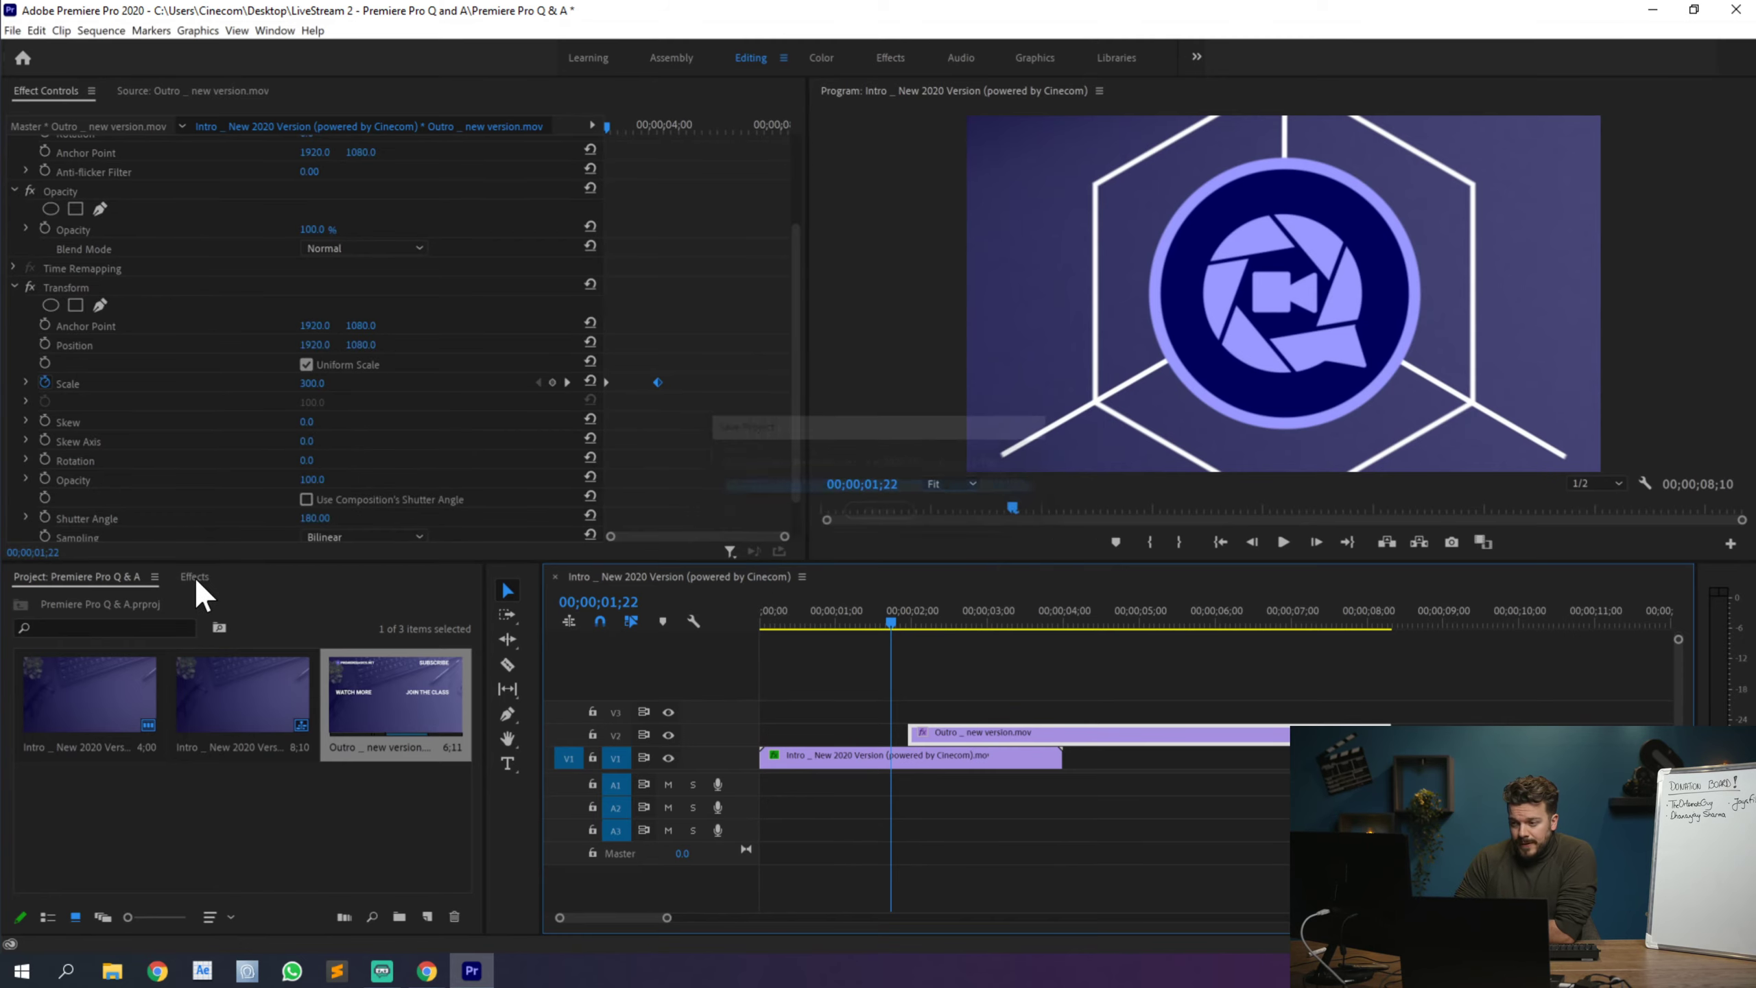
Step: Find the Mirror effect and apply it to the intro clip on V1
left_click(195, 577)
left_click(177, 599)
type("mirror")
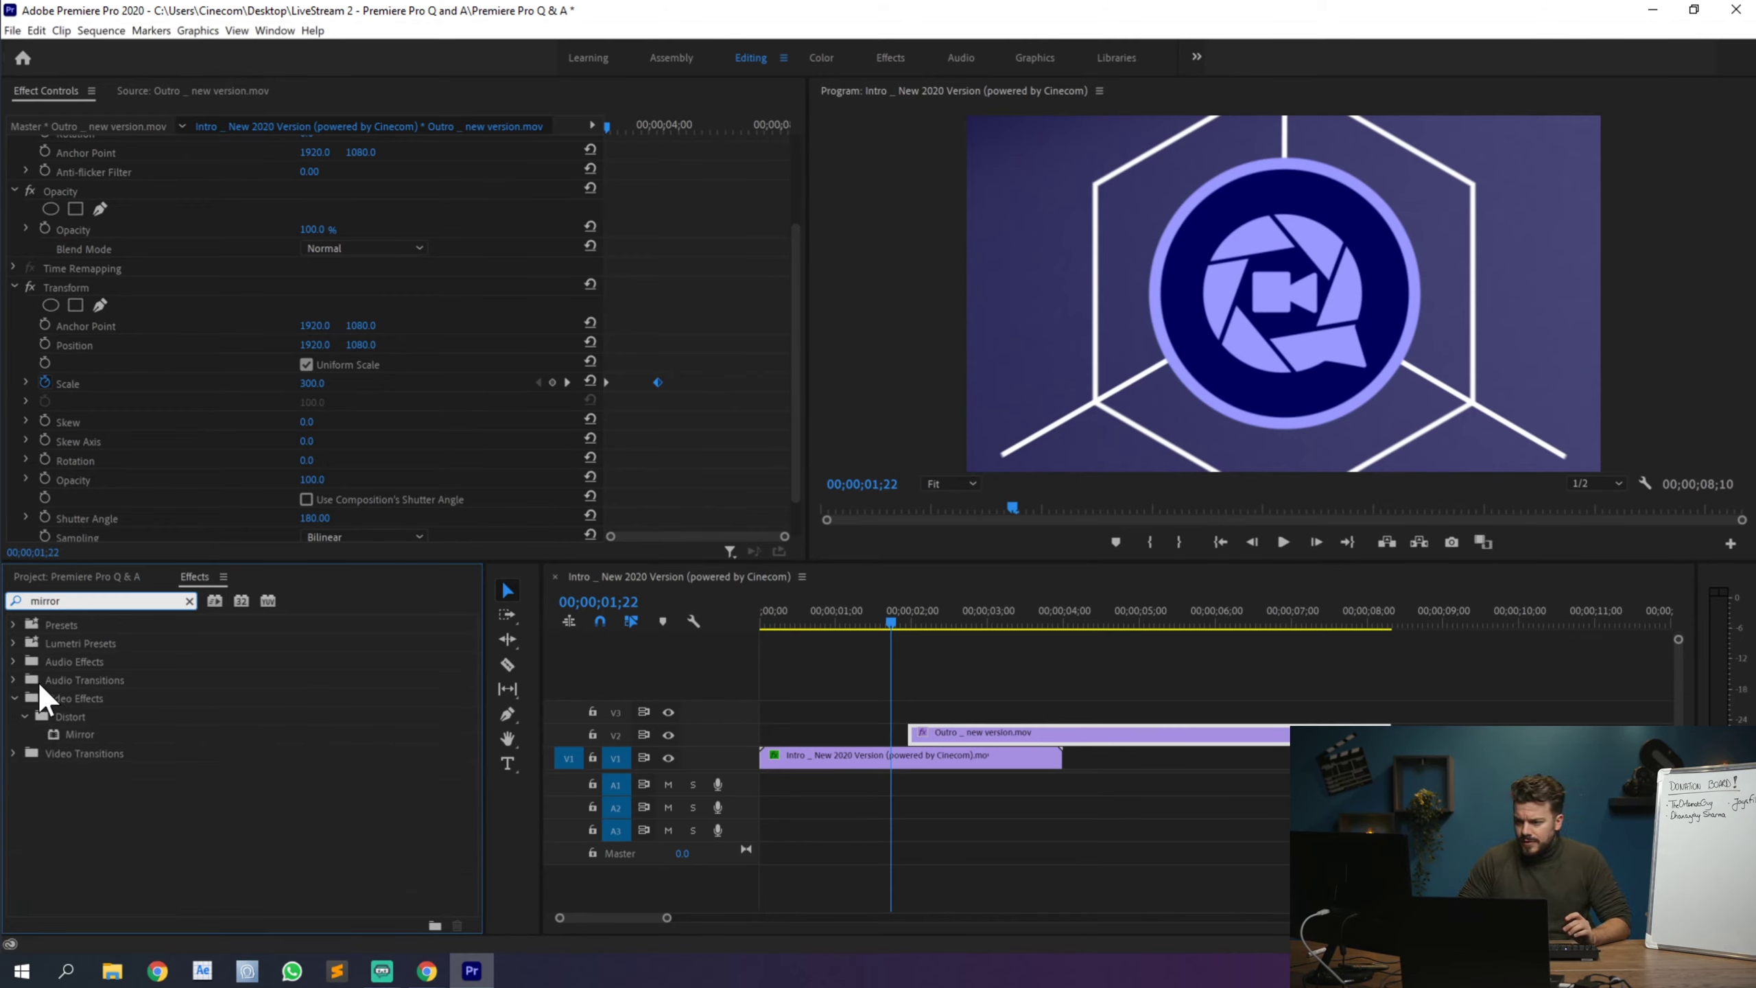
left_click_drag(88, 736, 912, 756)
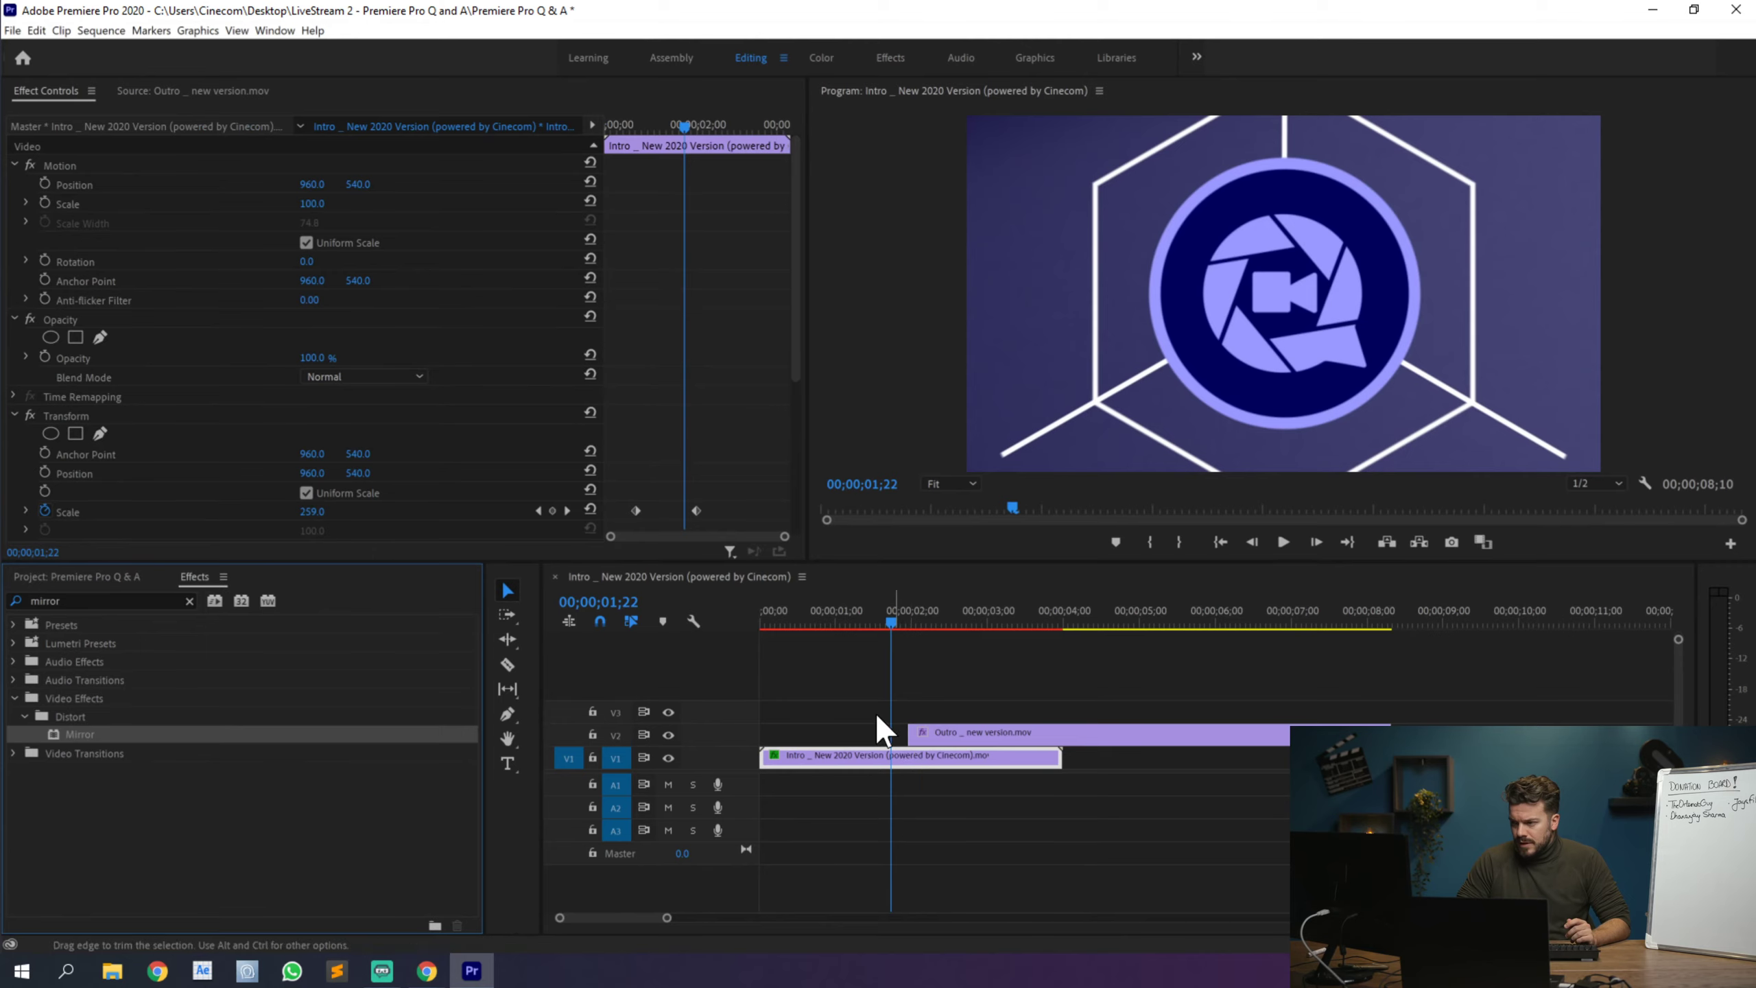
Step: Disable the intro clip's Transform effect and set the Mirror effect's reflection angle to 90°
left_click(30, 415)
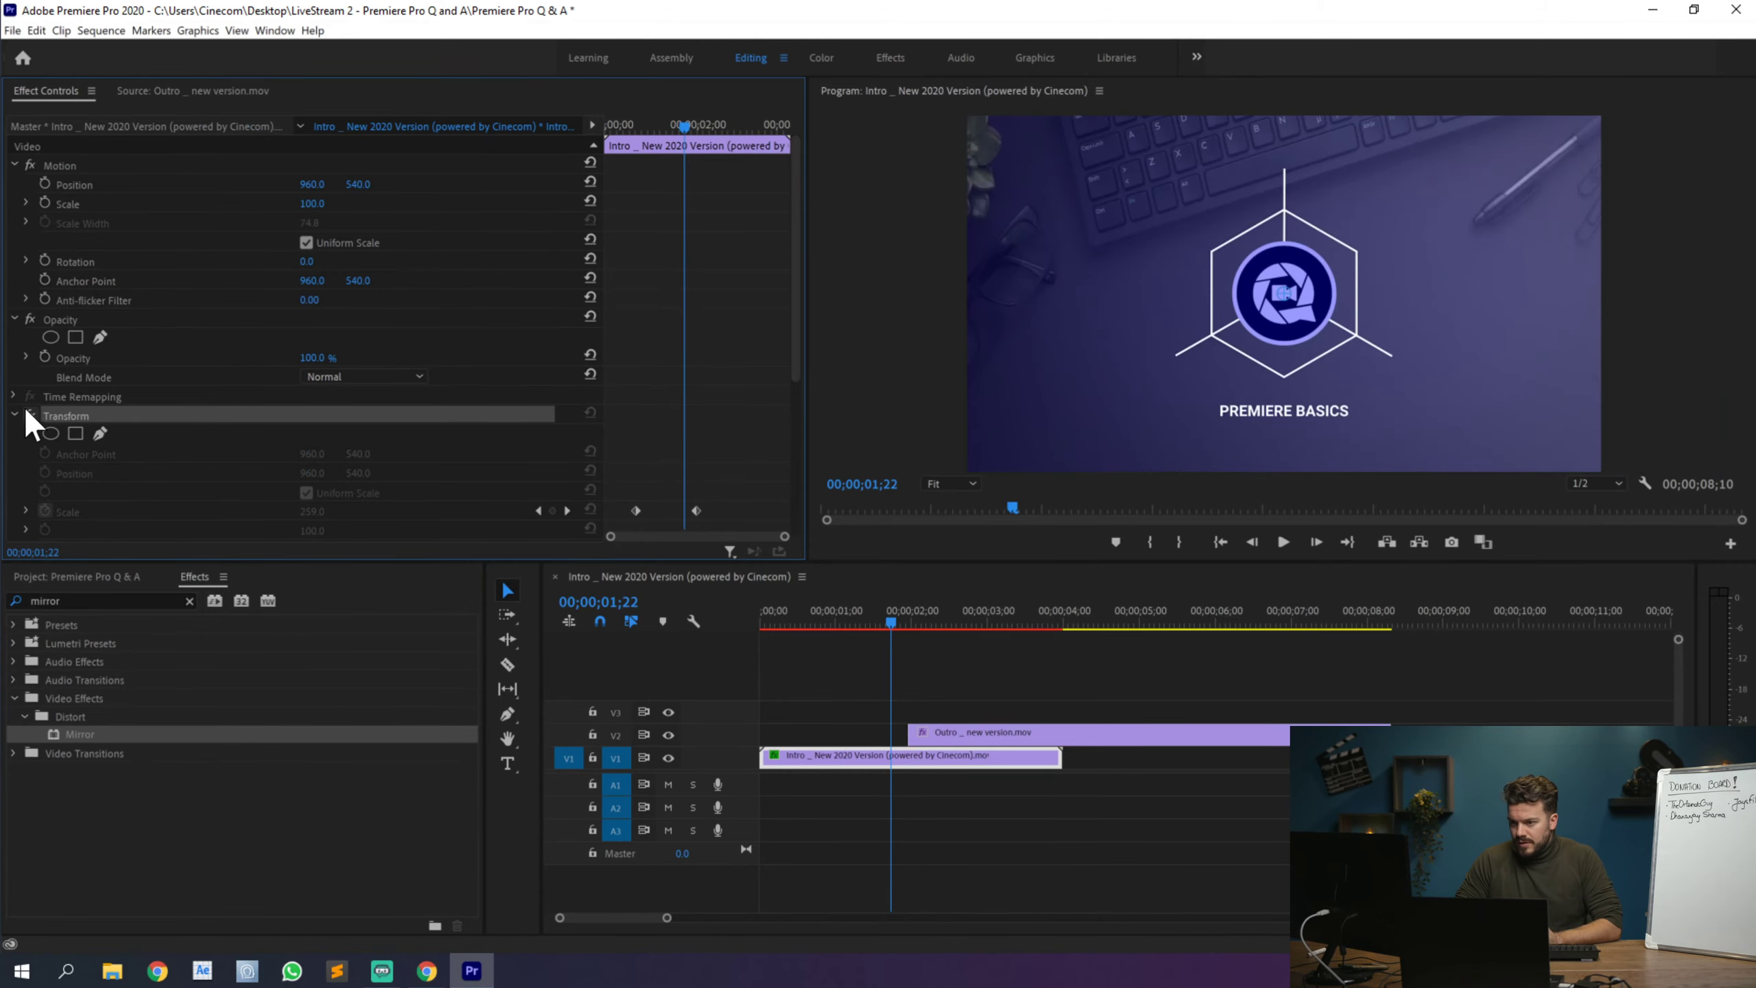
left_click(14, 415)
left_click_drag(306, 492, 368, 492)
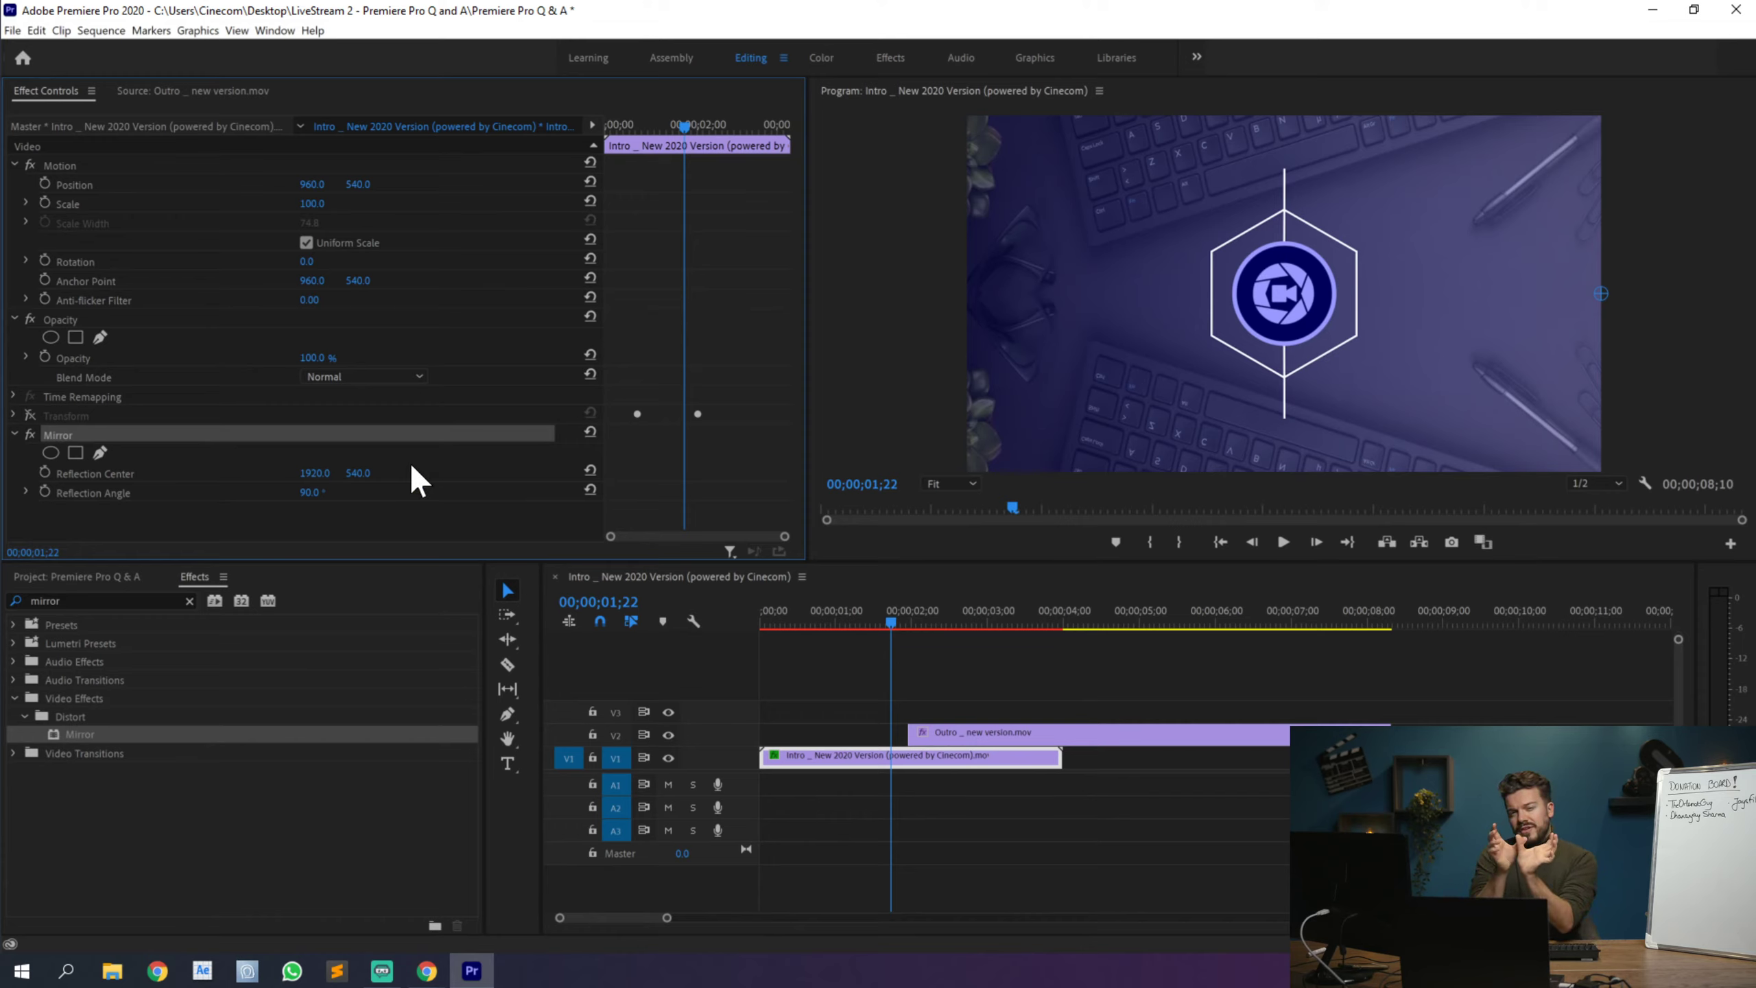
Step: Preview the mirrored intro clip, delete its Mirror effect and re-enable the Transform effect
left_click(914, 621)
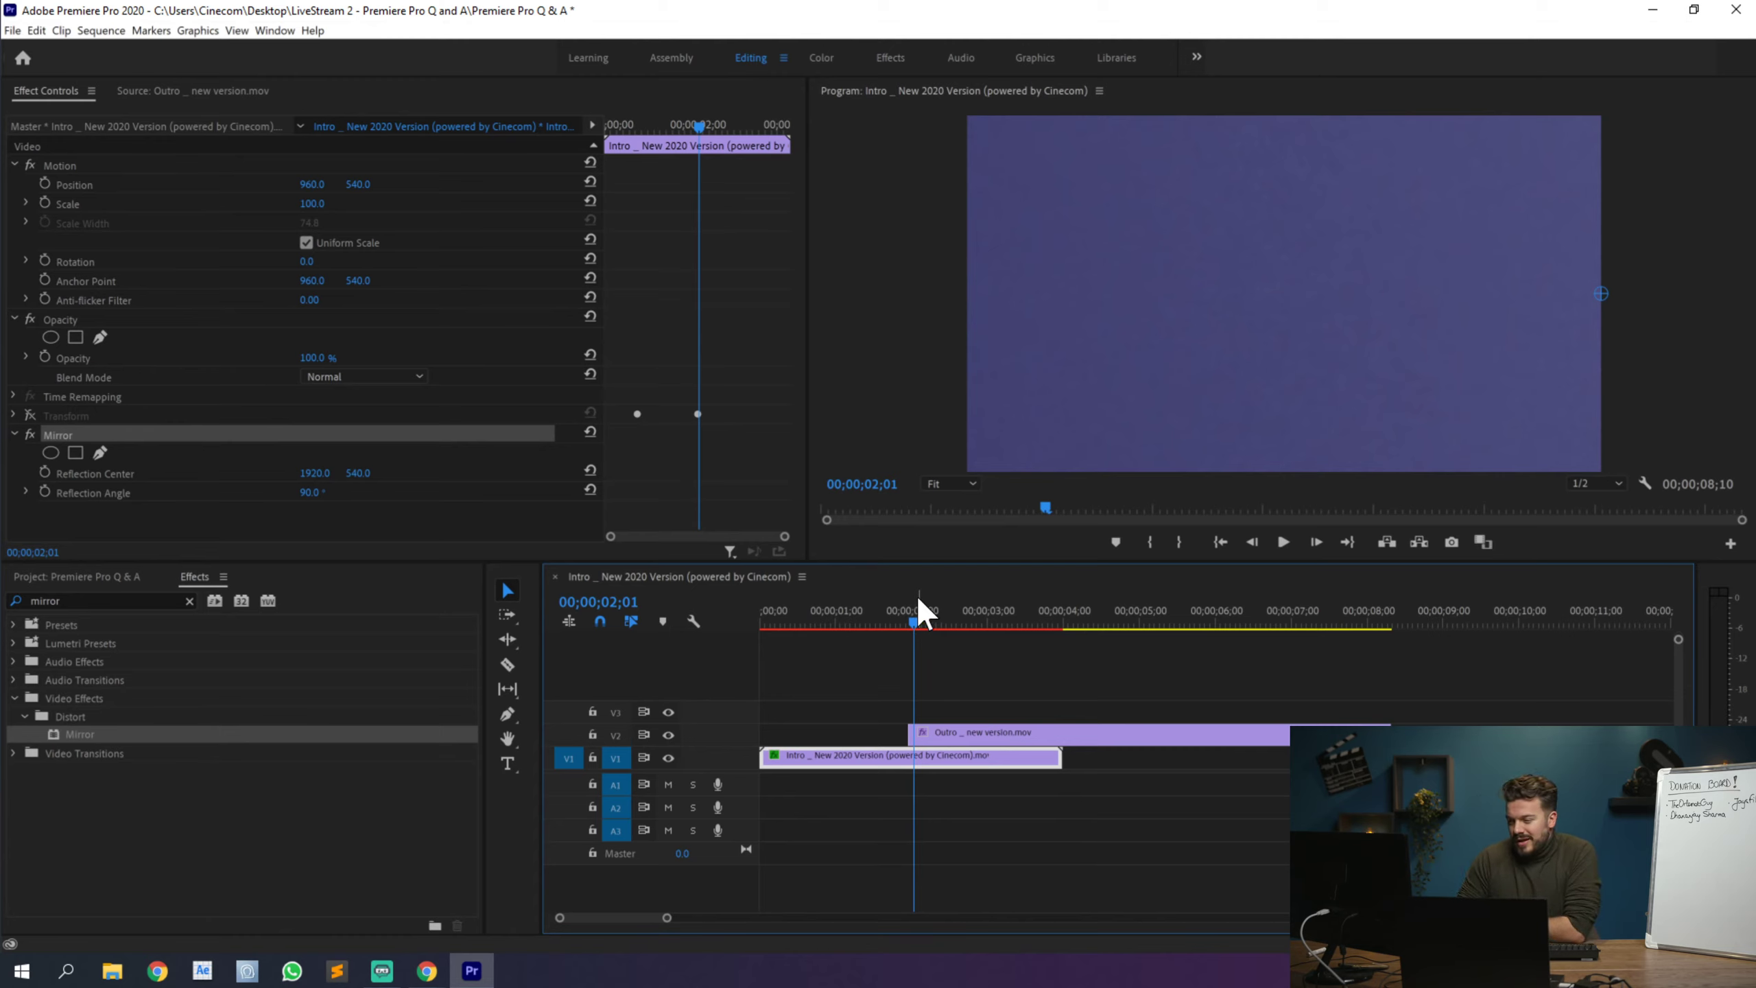
left_click(864, 615)
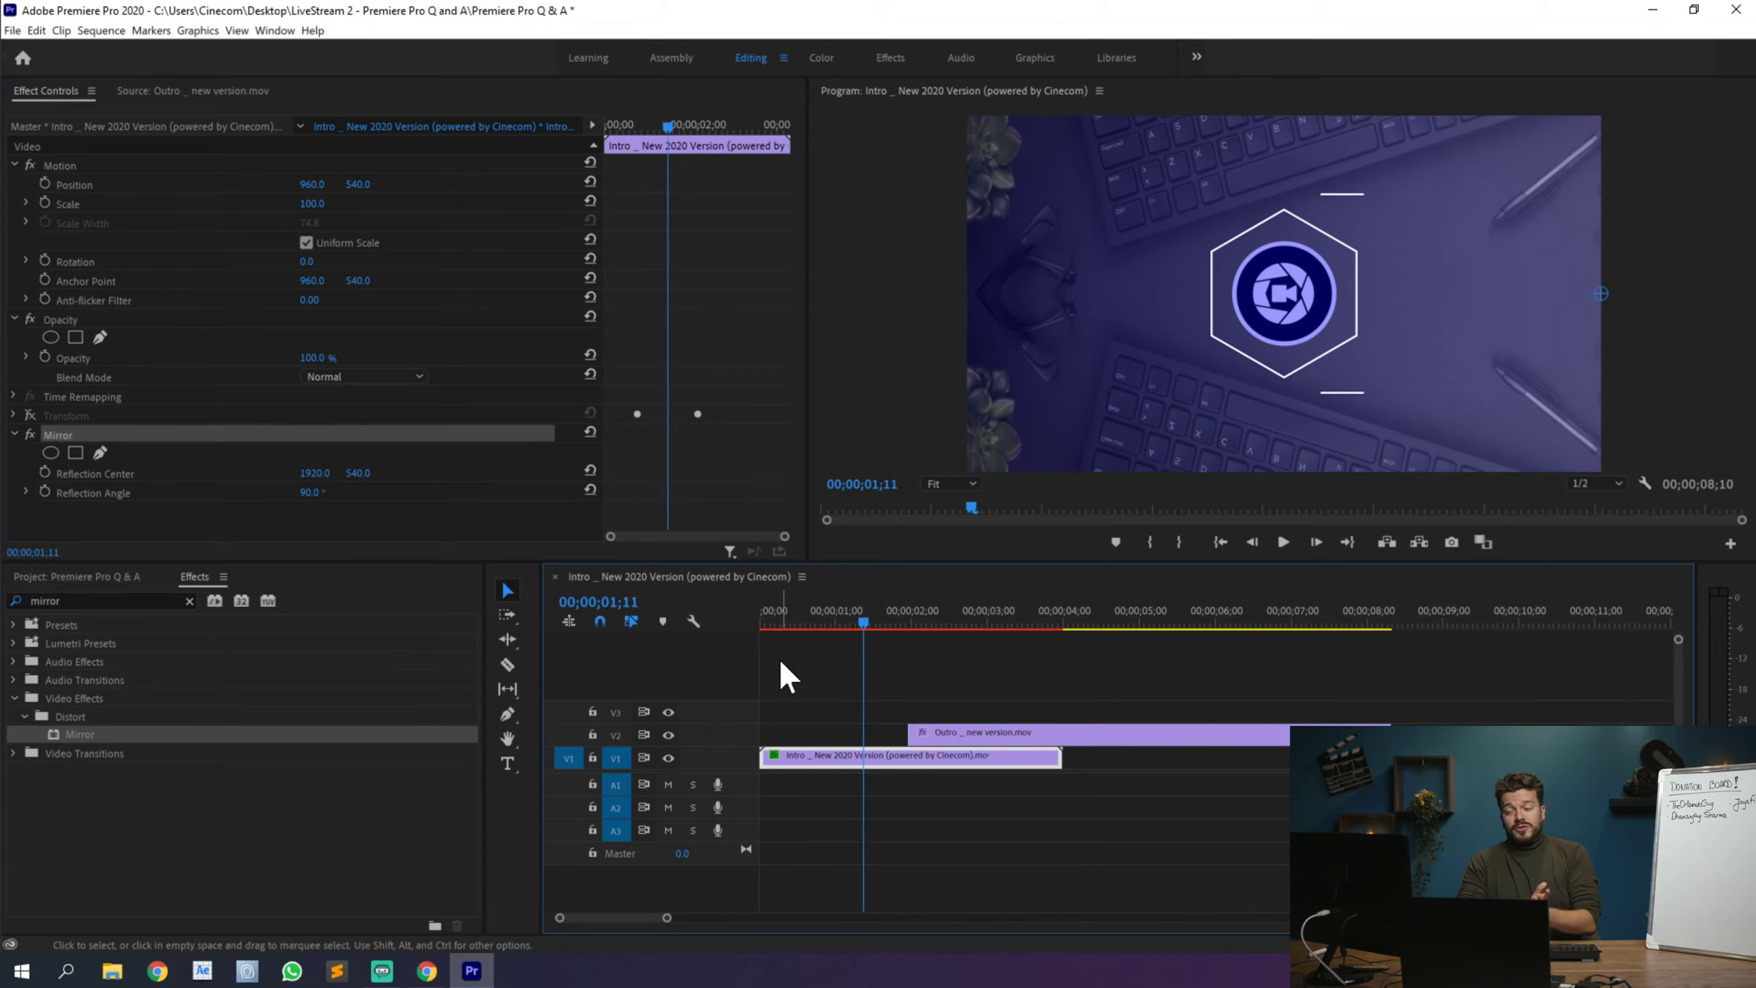
left_click_drag(854, 618, 804, 623)
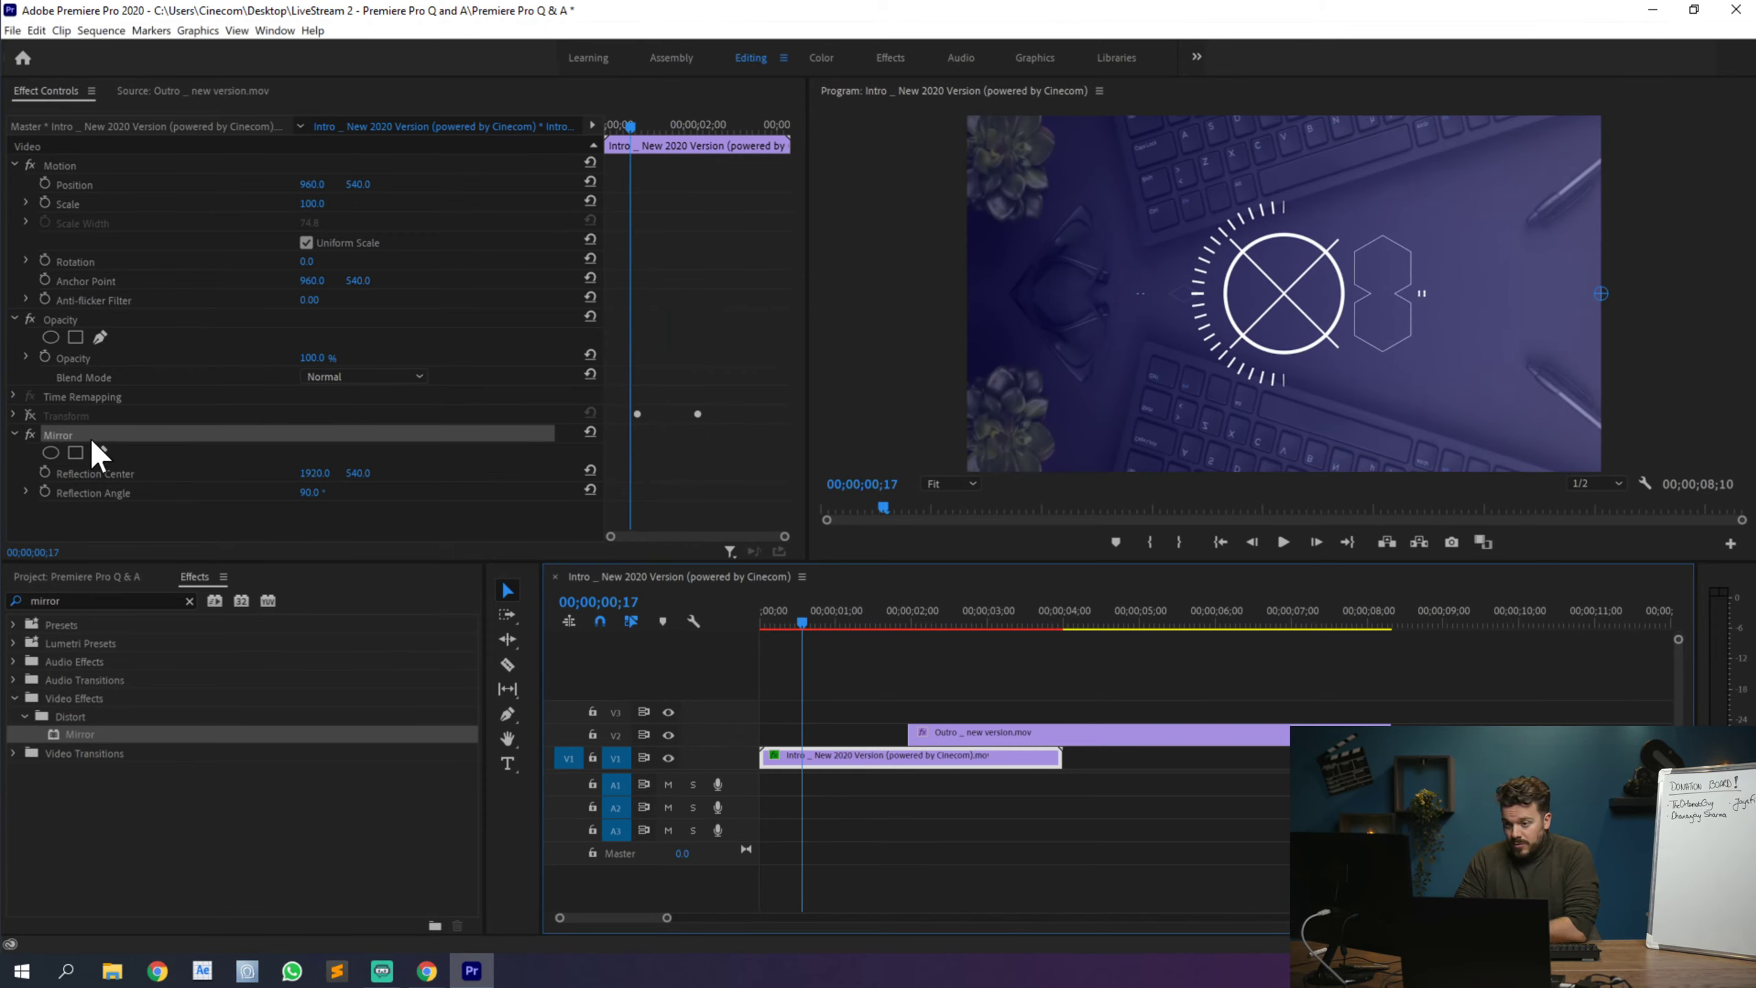
left_click(63, 430)
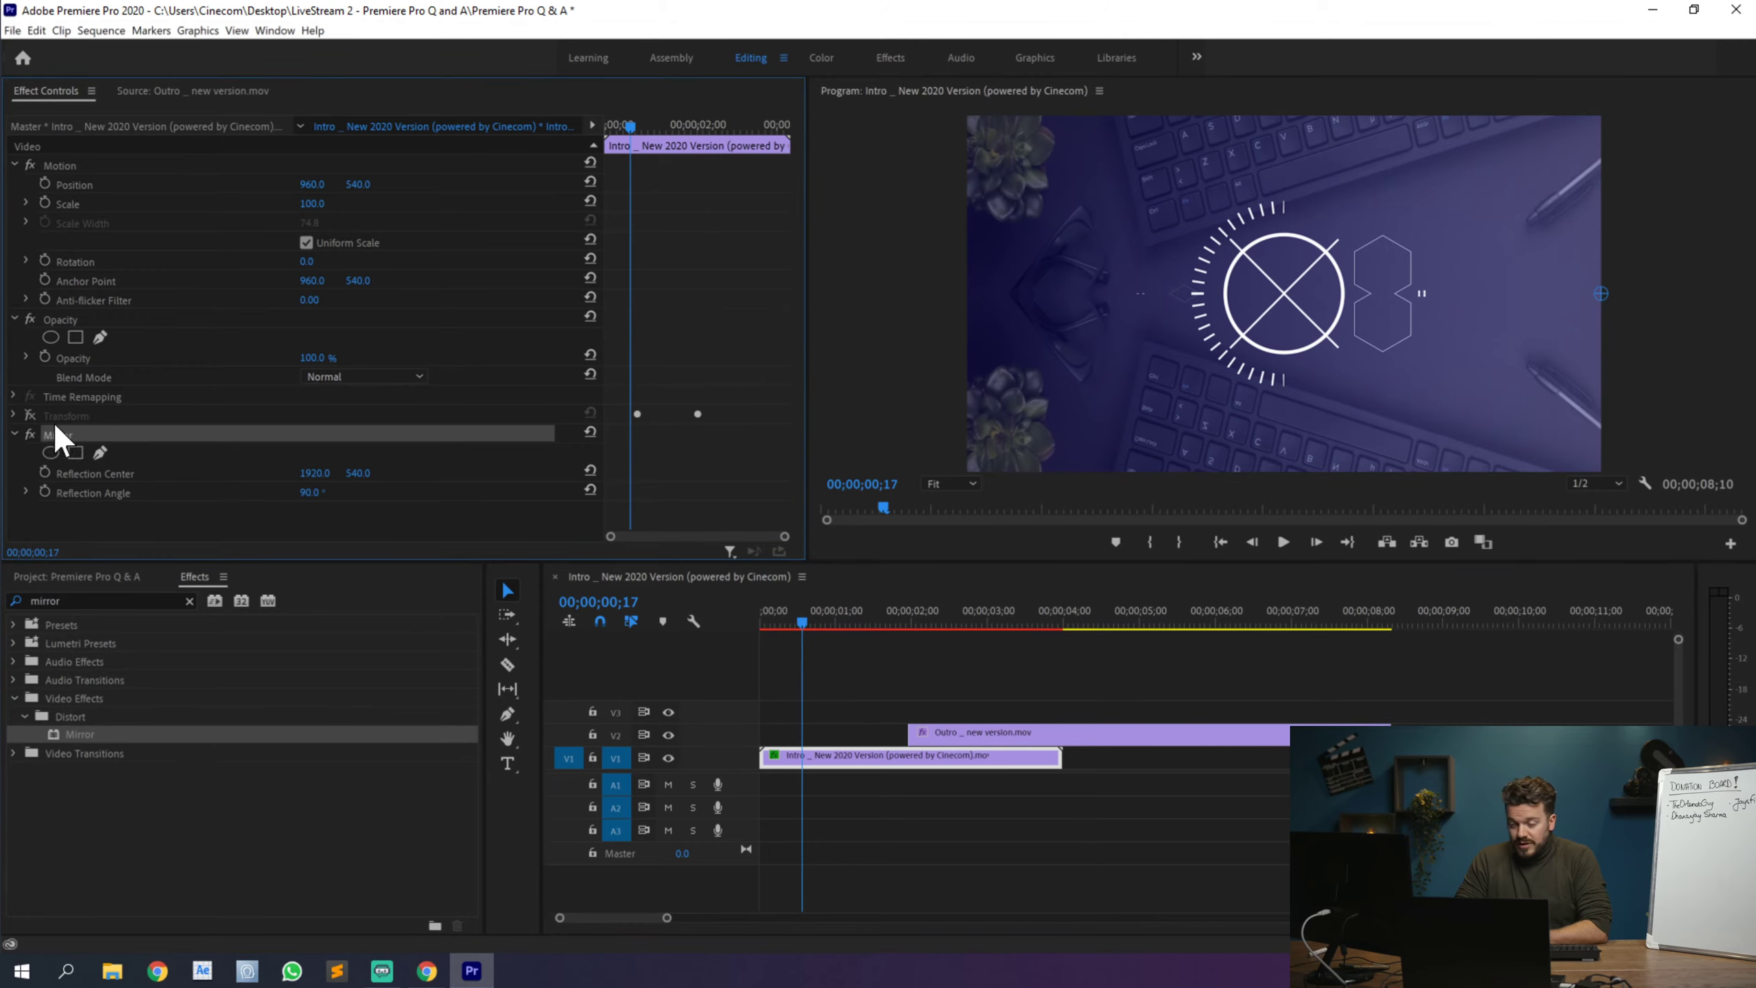
key("Delete")
left_click(230, 415)
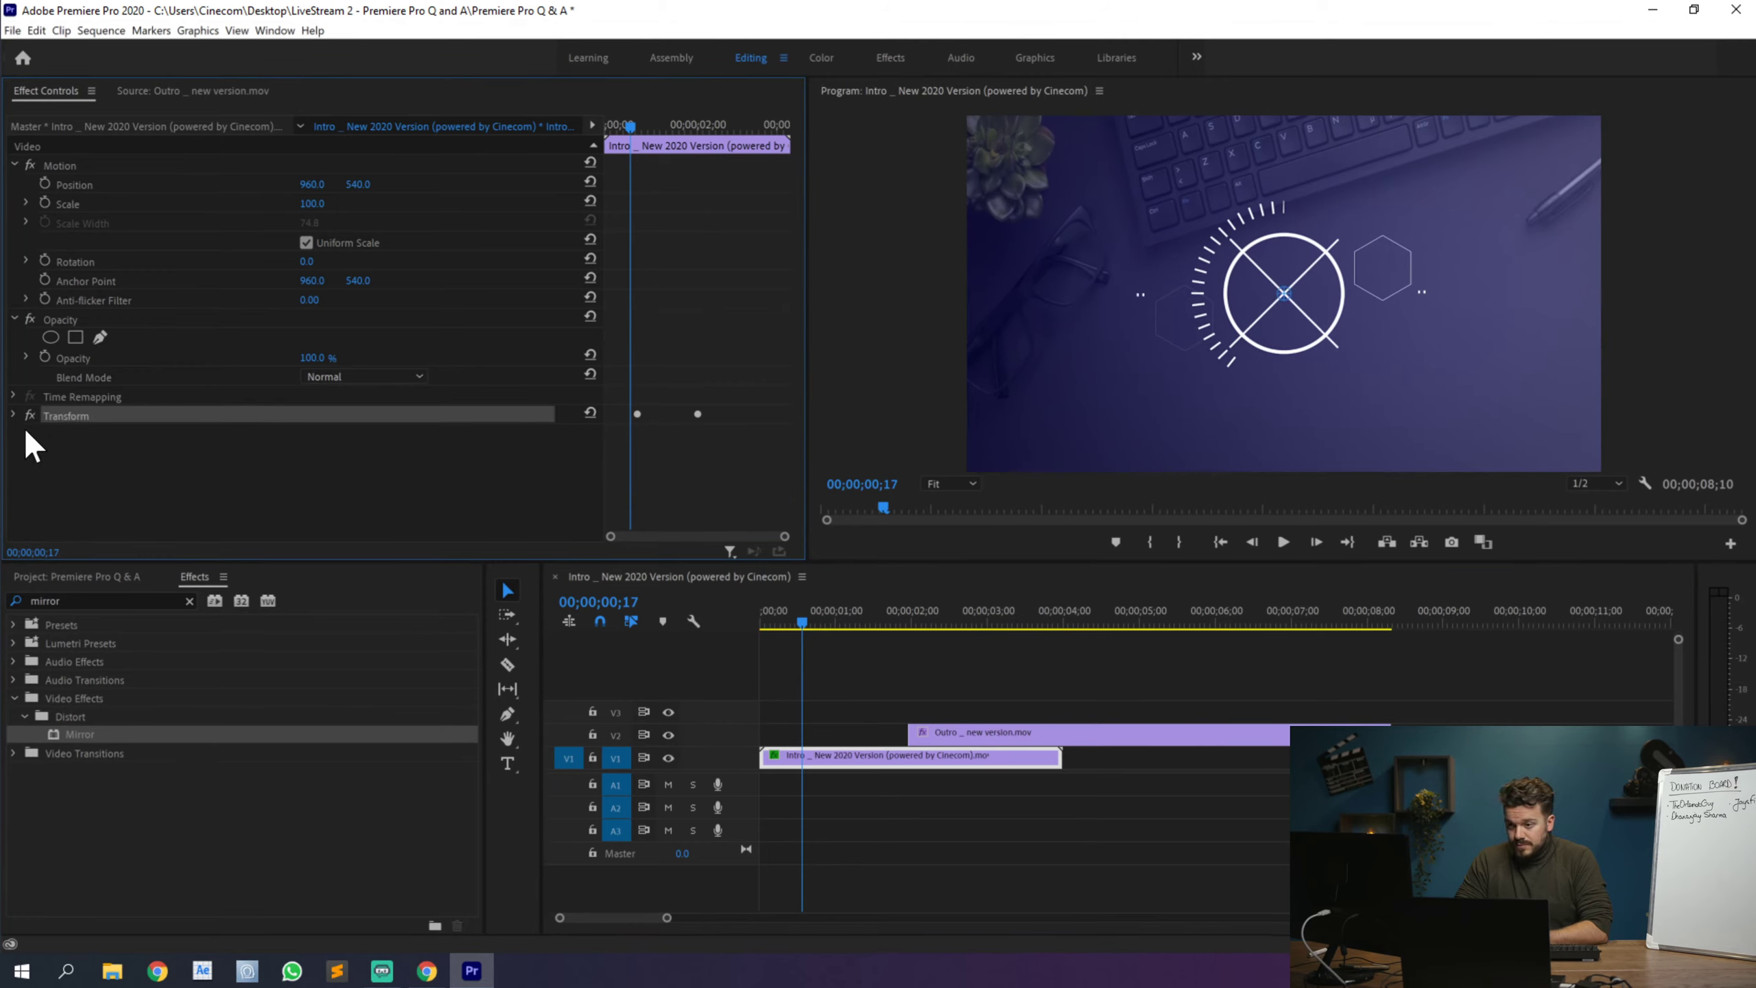
Step: Clear the intro clip's old Transform scale keyframes and keyframe scale at 100 and rotation at 0 at 00;00;00;17
left_click(13, 416)
scroll(650, 446, "down", 2)
scroll(665, 434, "down", 4)
left_click(77, 423)
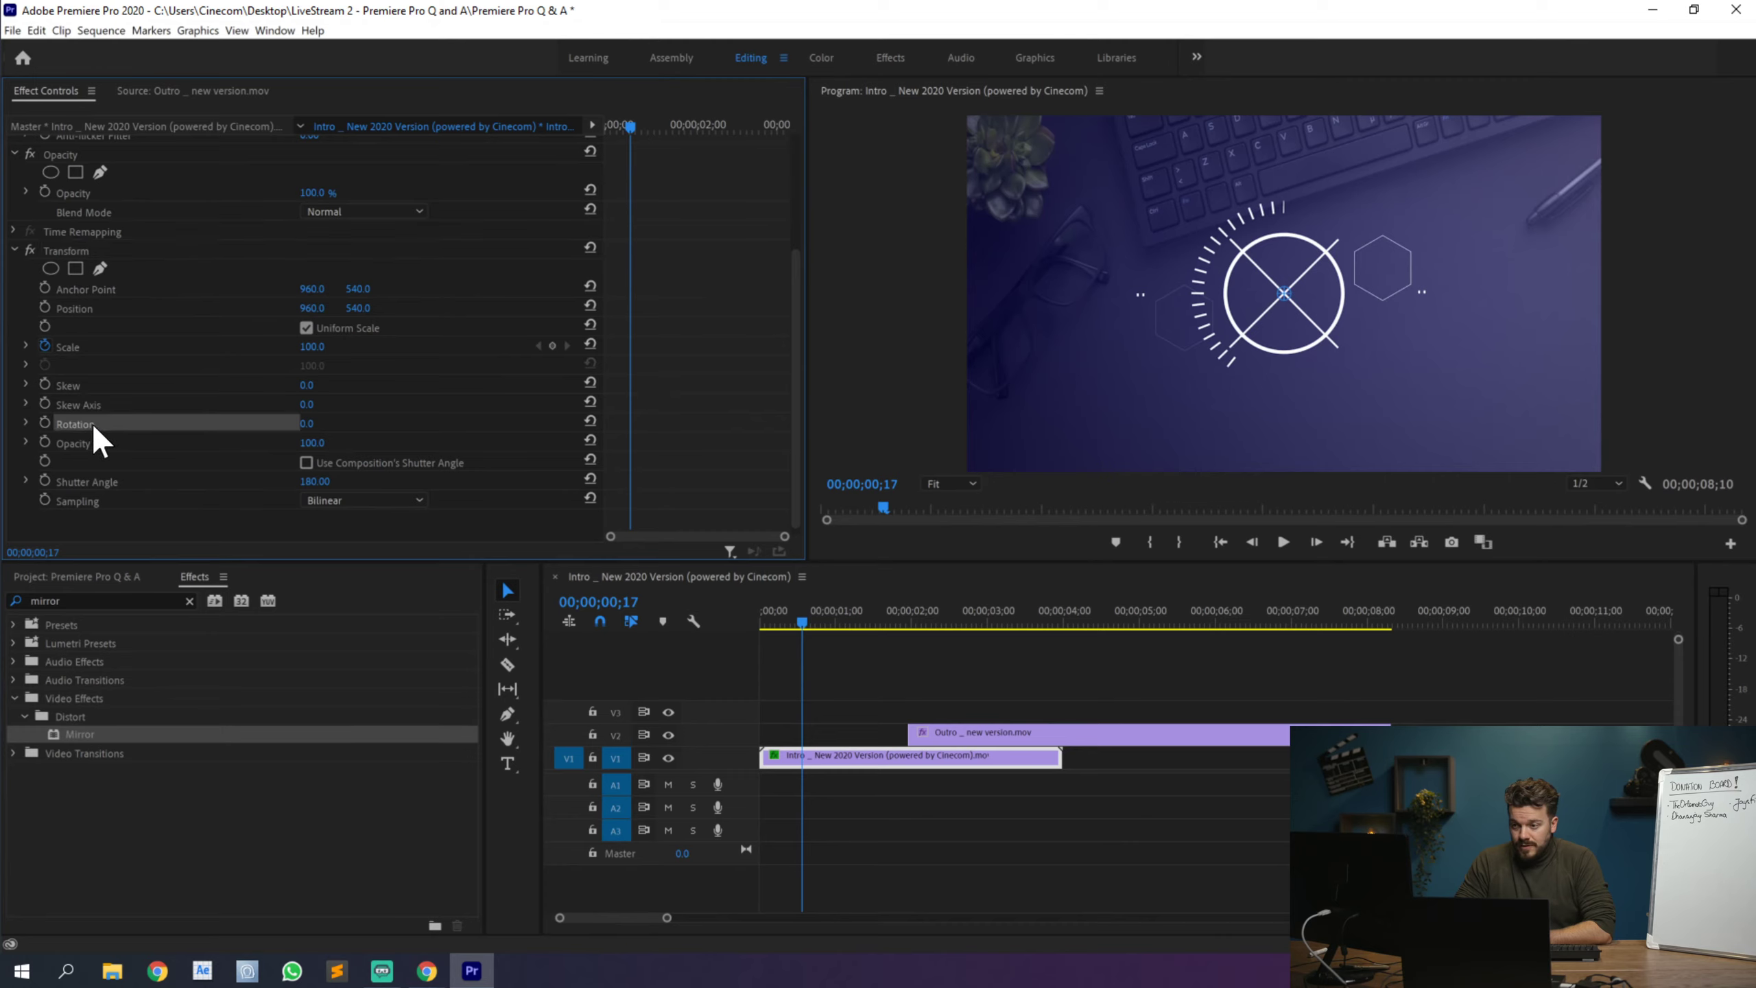
left_click(43, 423)
left_click(552, 345)
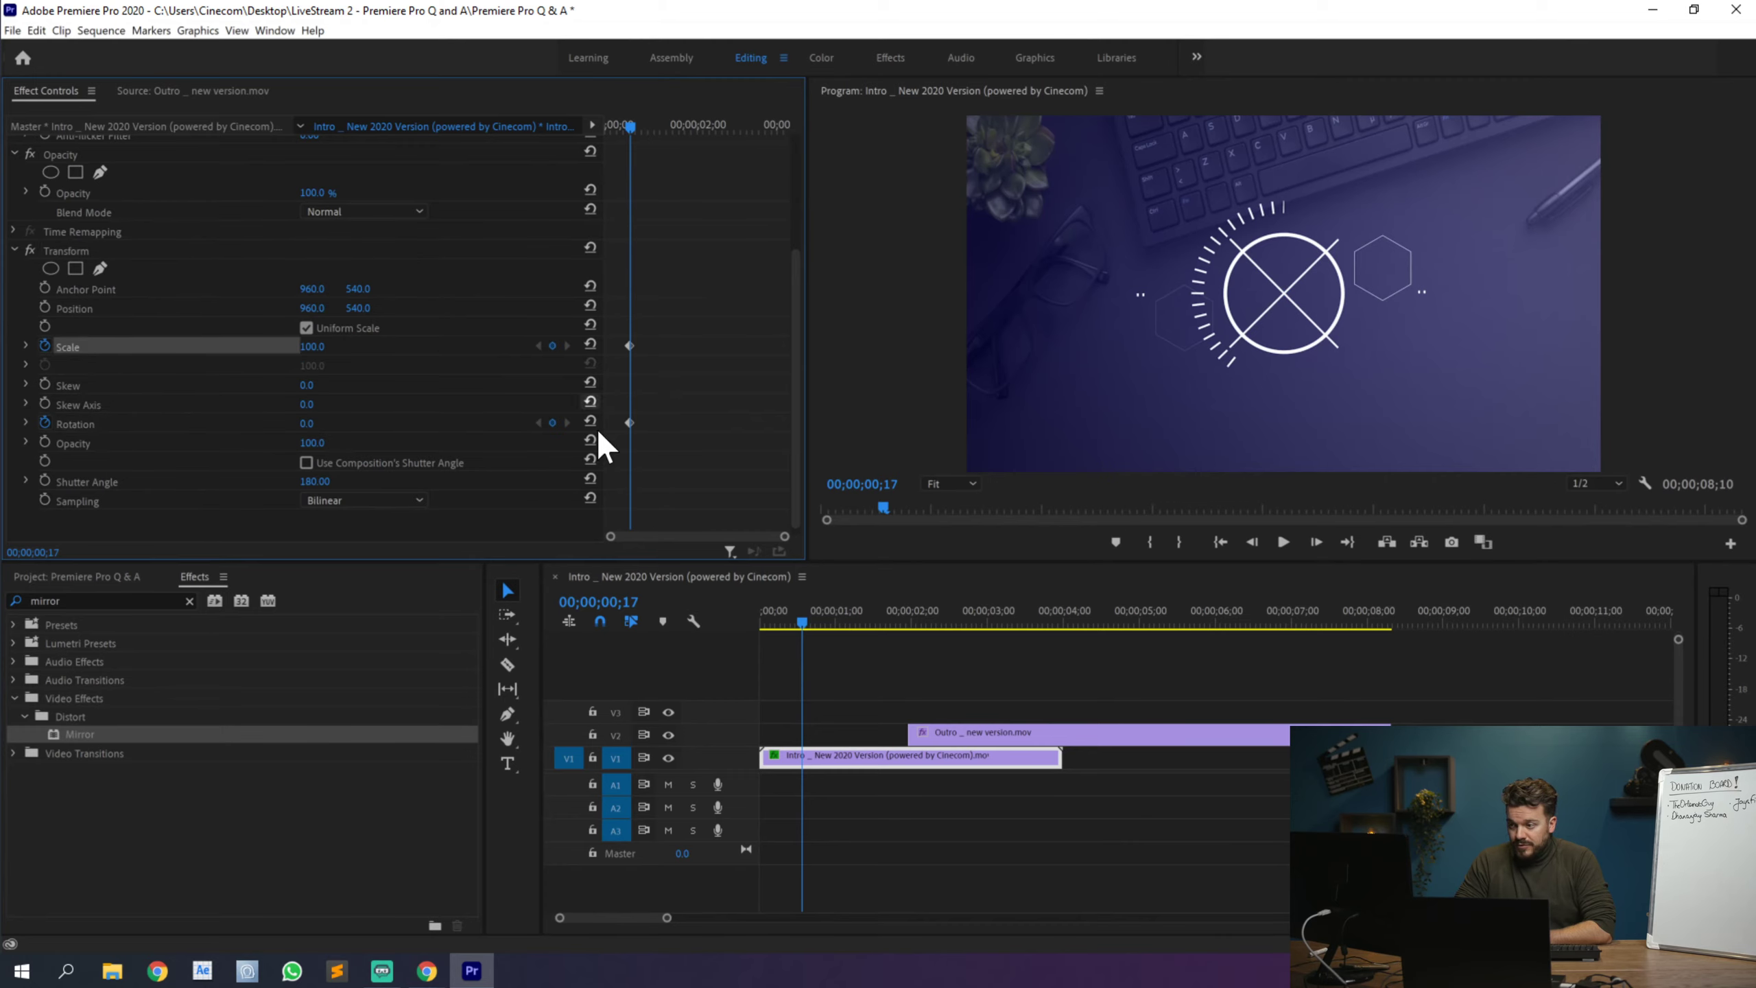
Step: Keyframe the intro clip's Transform rotation at 5° at 00;00;00;20
key("Right")
key("Right")
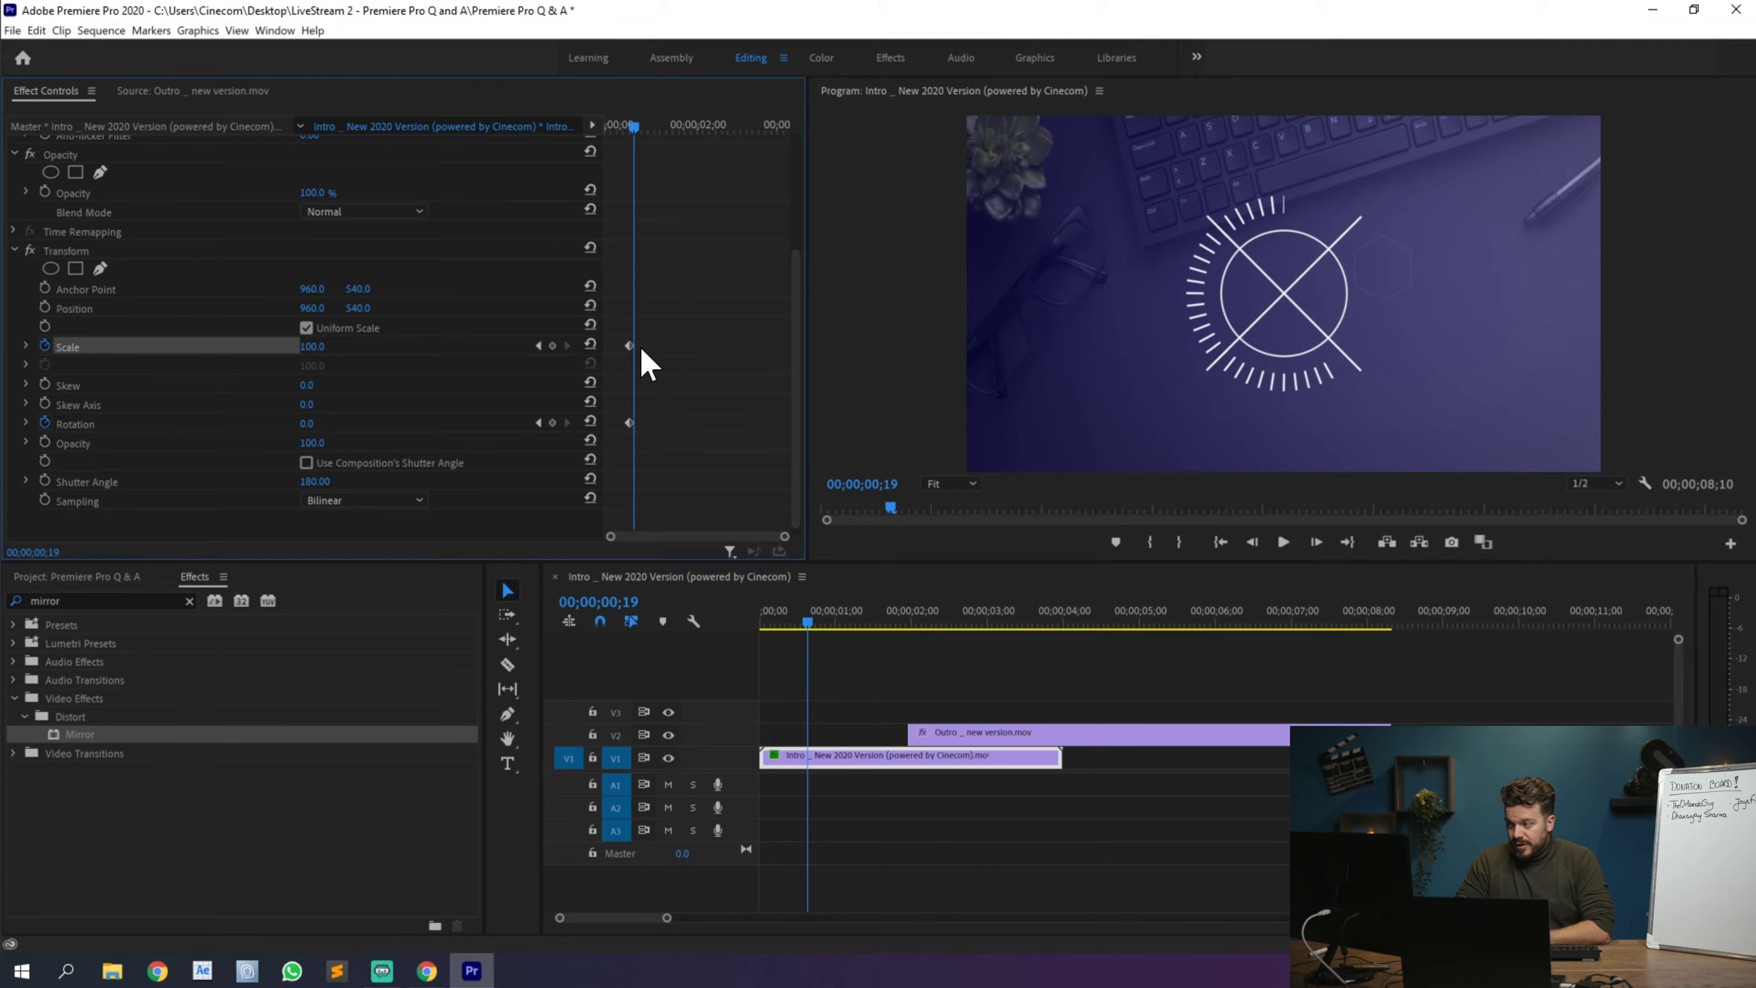
key("Right")
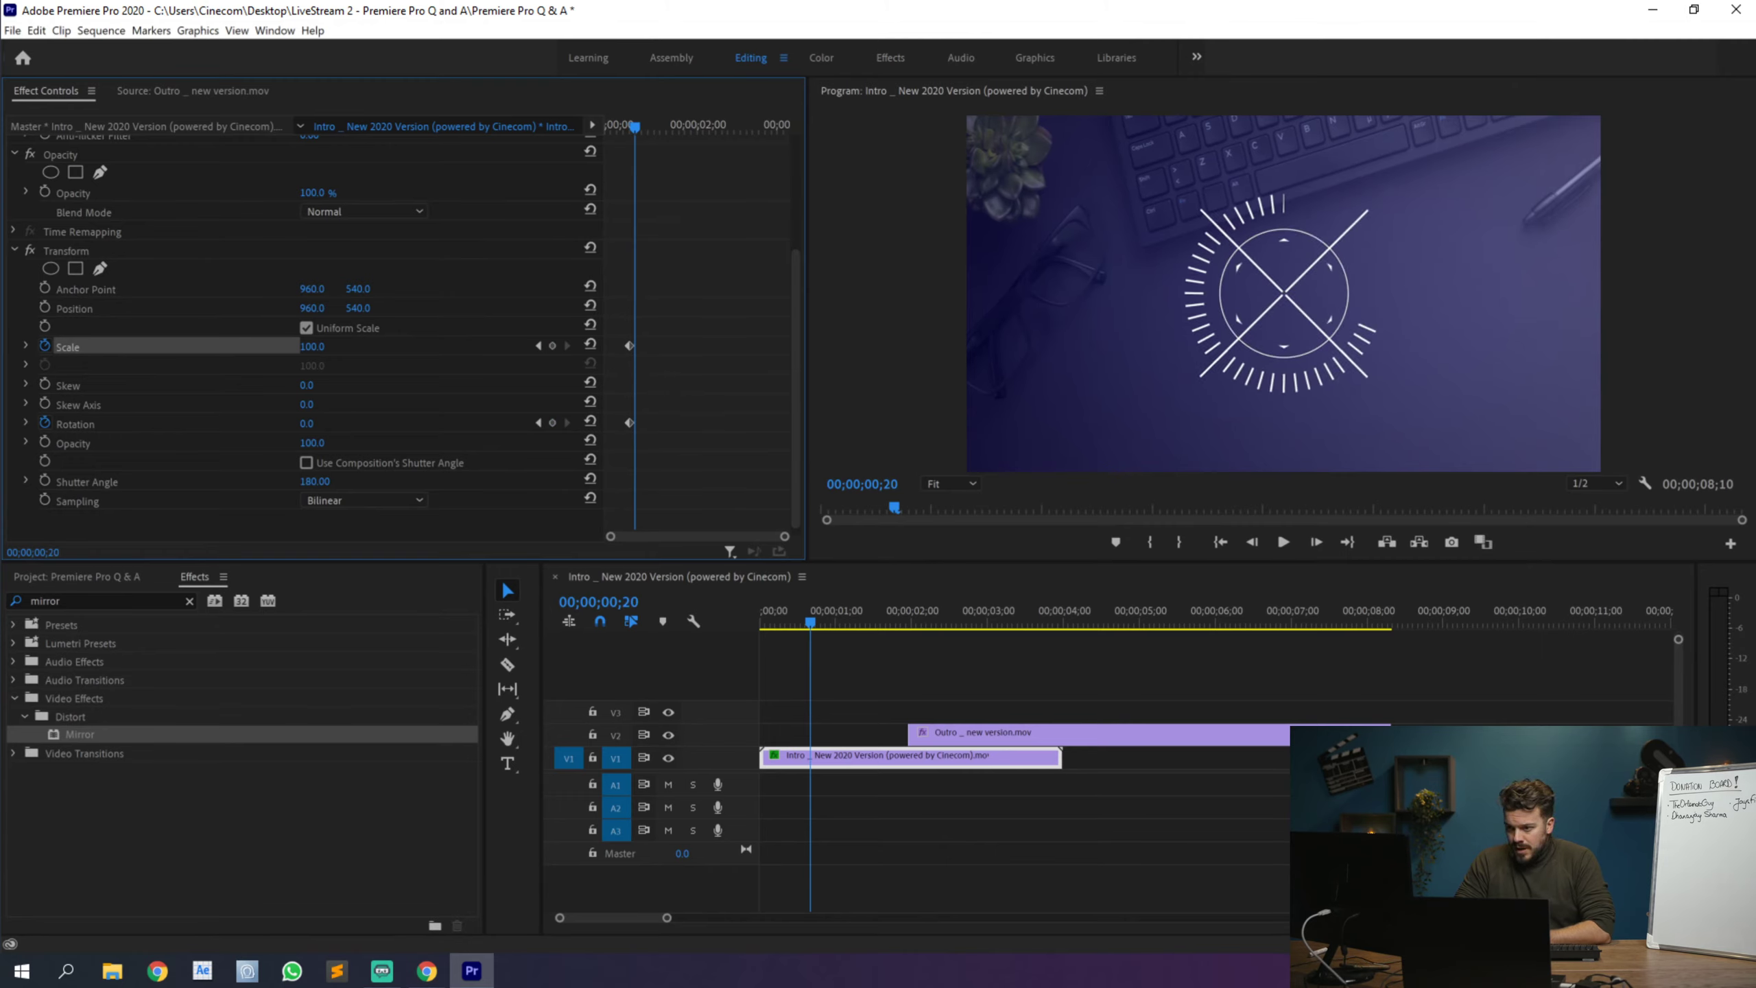
left_click(306, 422)
type("5")
key("Return")
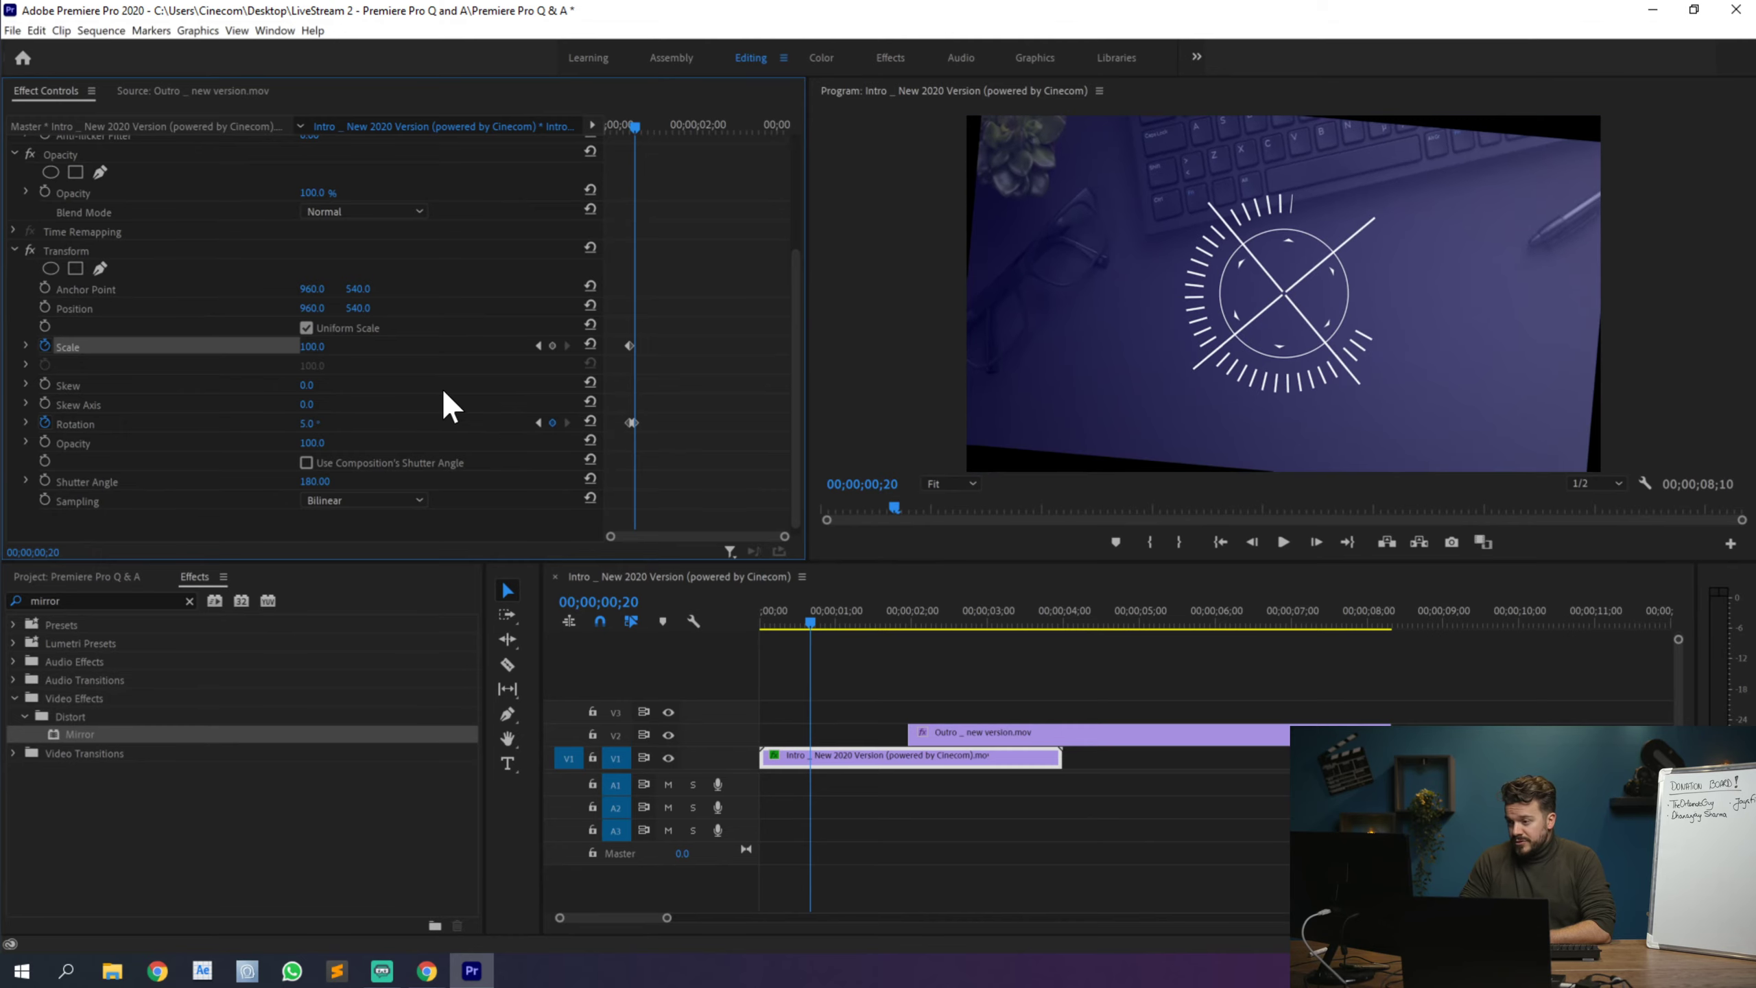
Step: Keyframe the intro clip's Transform rotation at -5° at 00;00;00;23
key("Right")
key("Right")
key("Right")
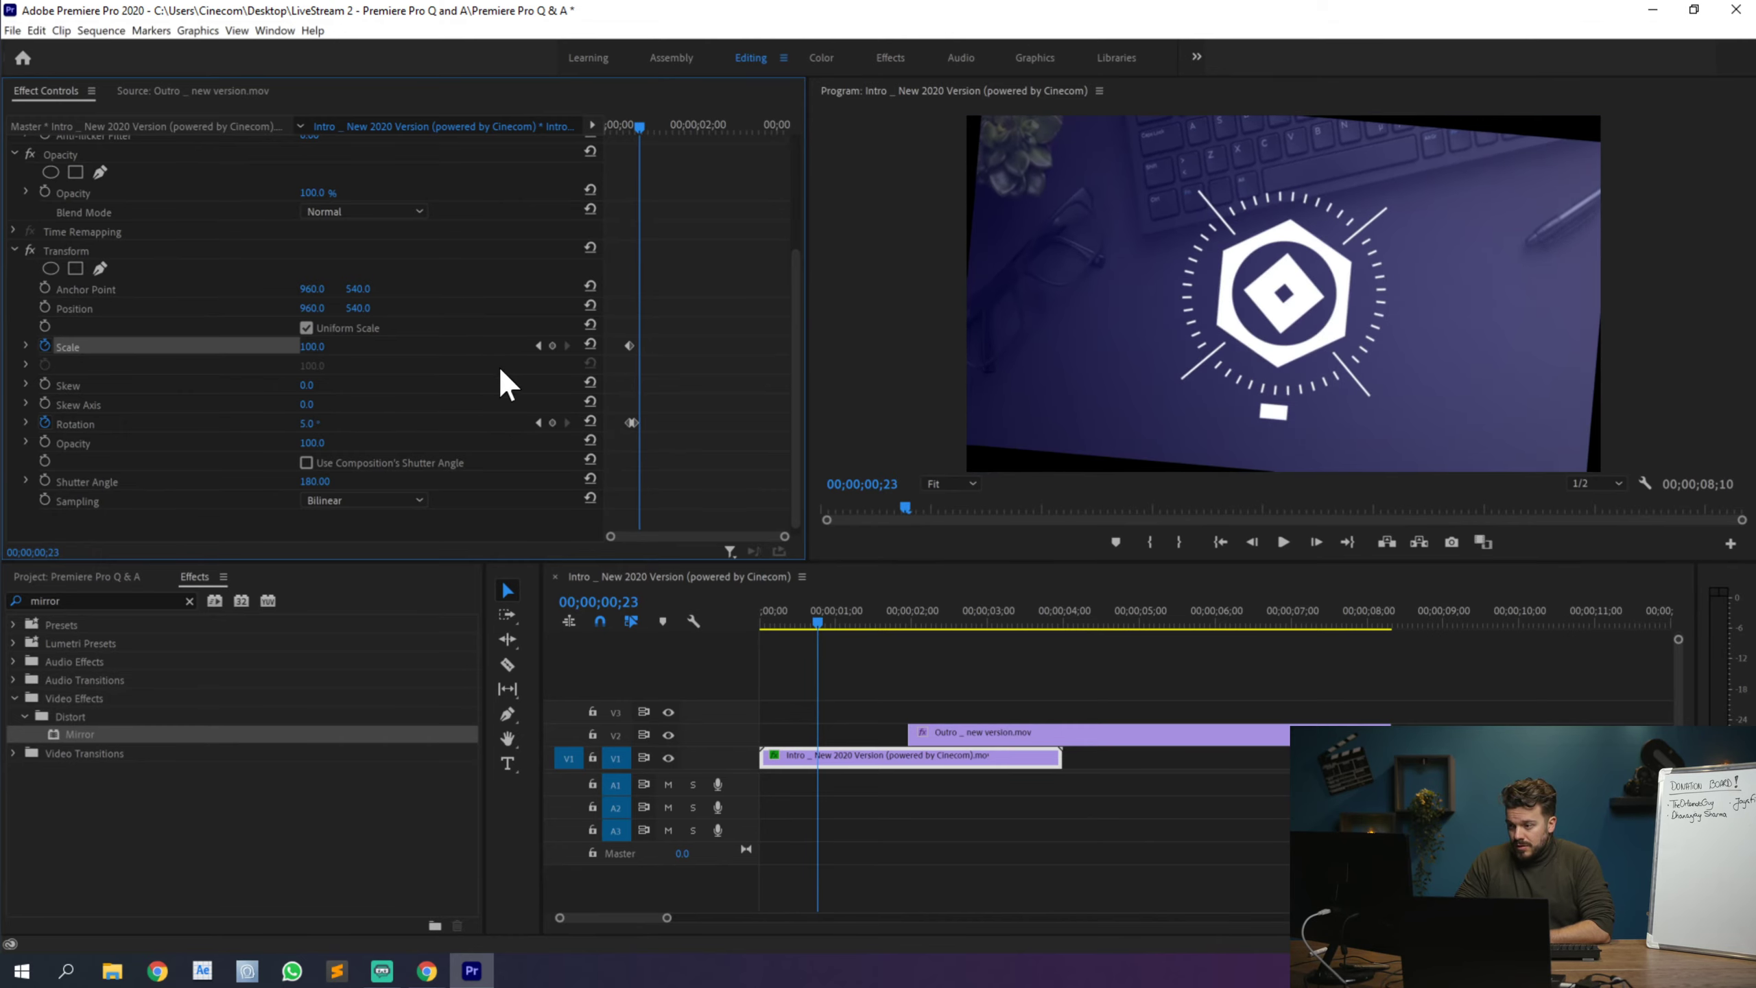
left_click(315, 421)
type("-5")
key("Return")
Step: Keyframe the intro clip's Transform rotation at 3° at 00;00;00;26
key("Right")
key("Right")
key("Right")
left_click(315, 423)
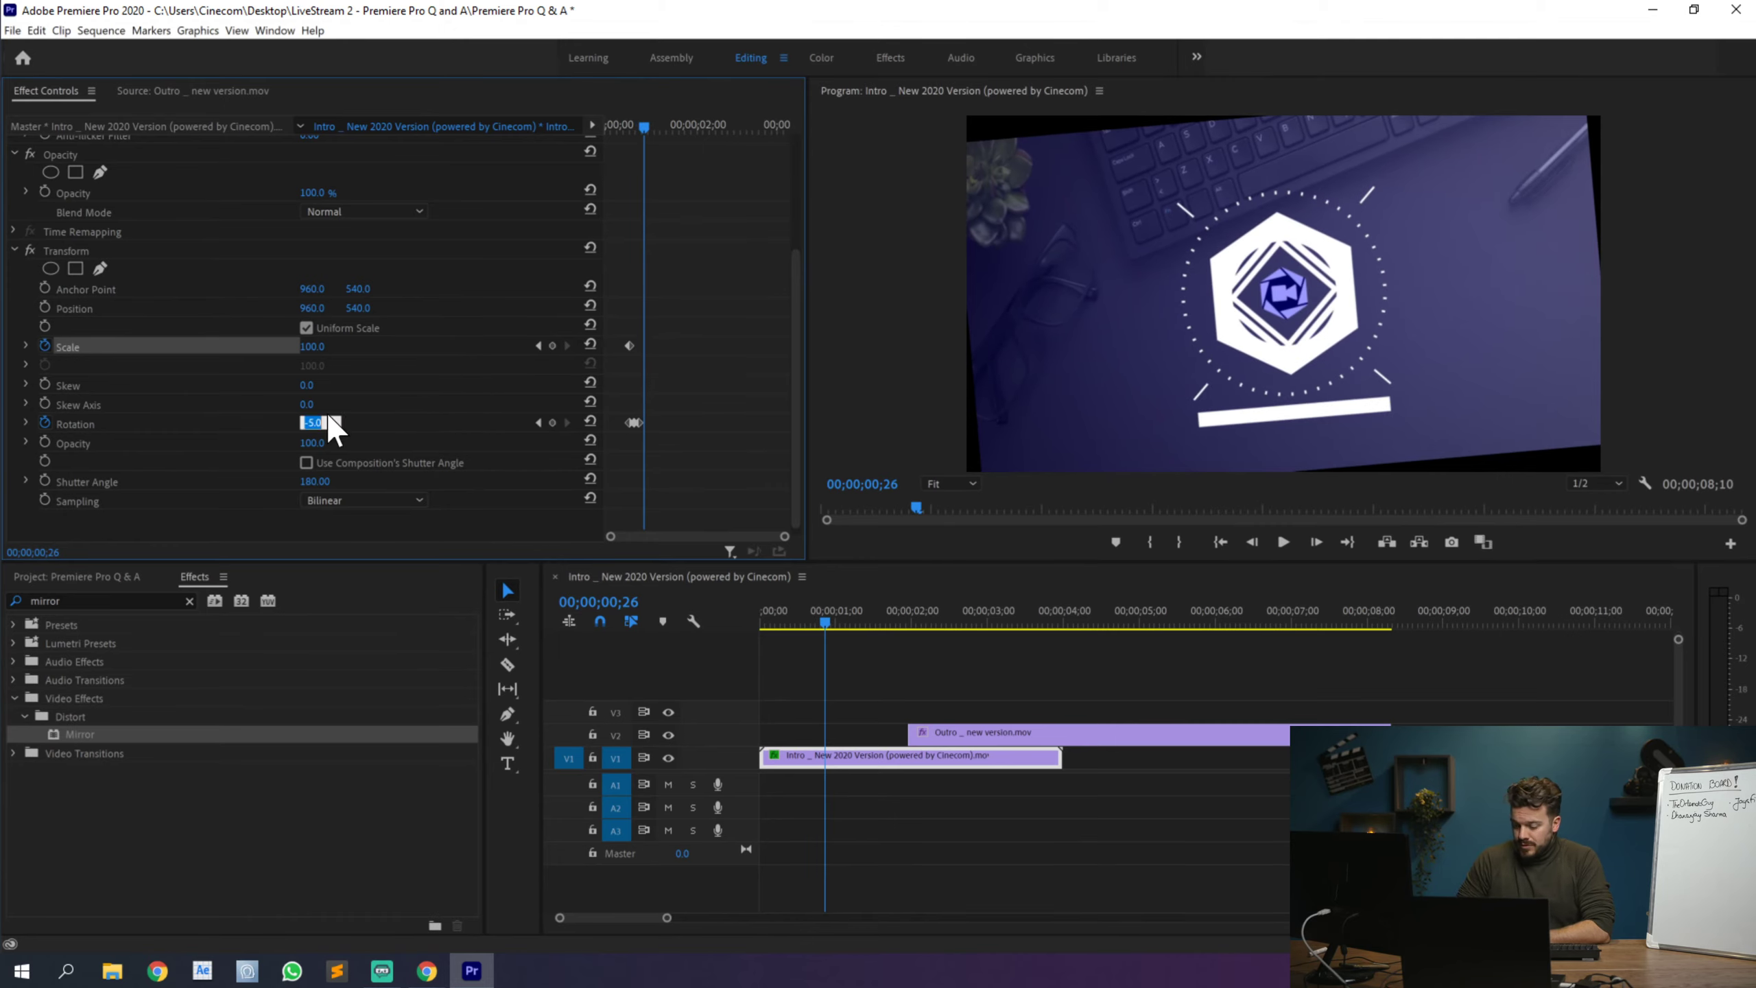
type("3")
key("Return")
Step: Keyframe the intro clip's Transform rotation at -3° at 00;00;00;29
key("Right")
key("Right")
key("Right")
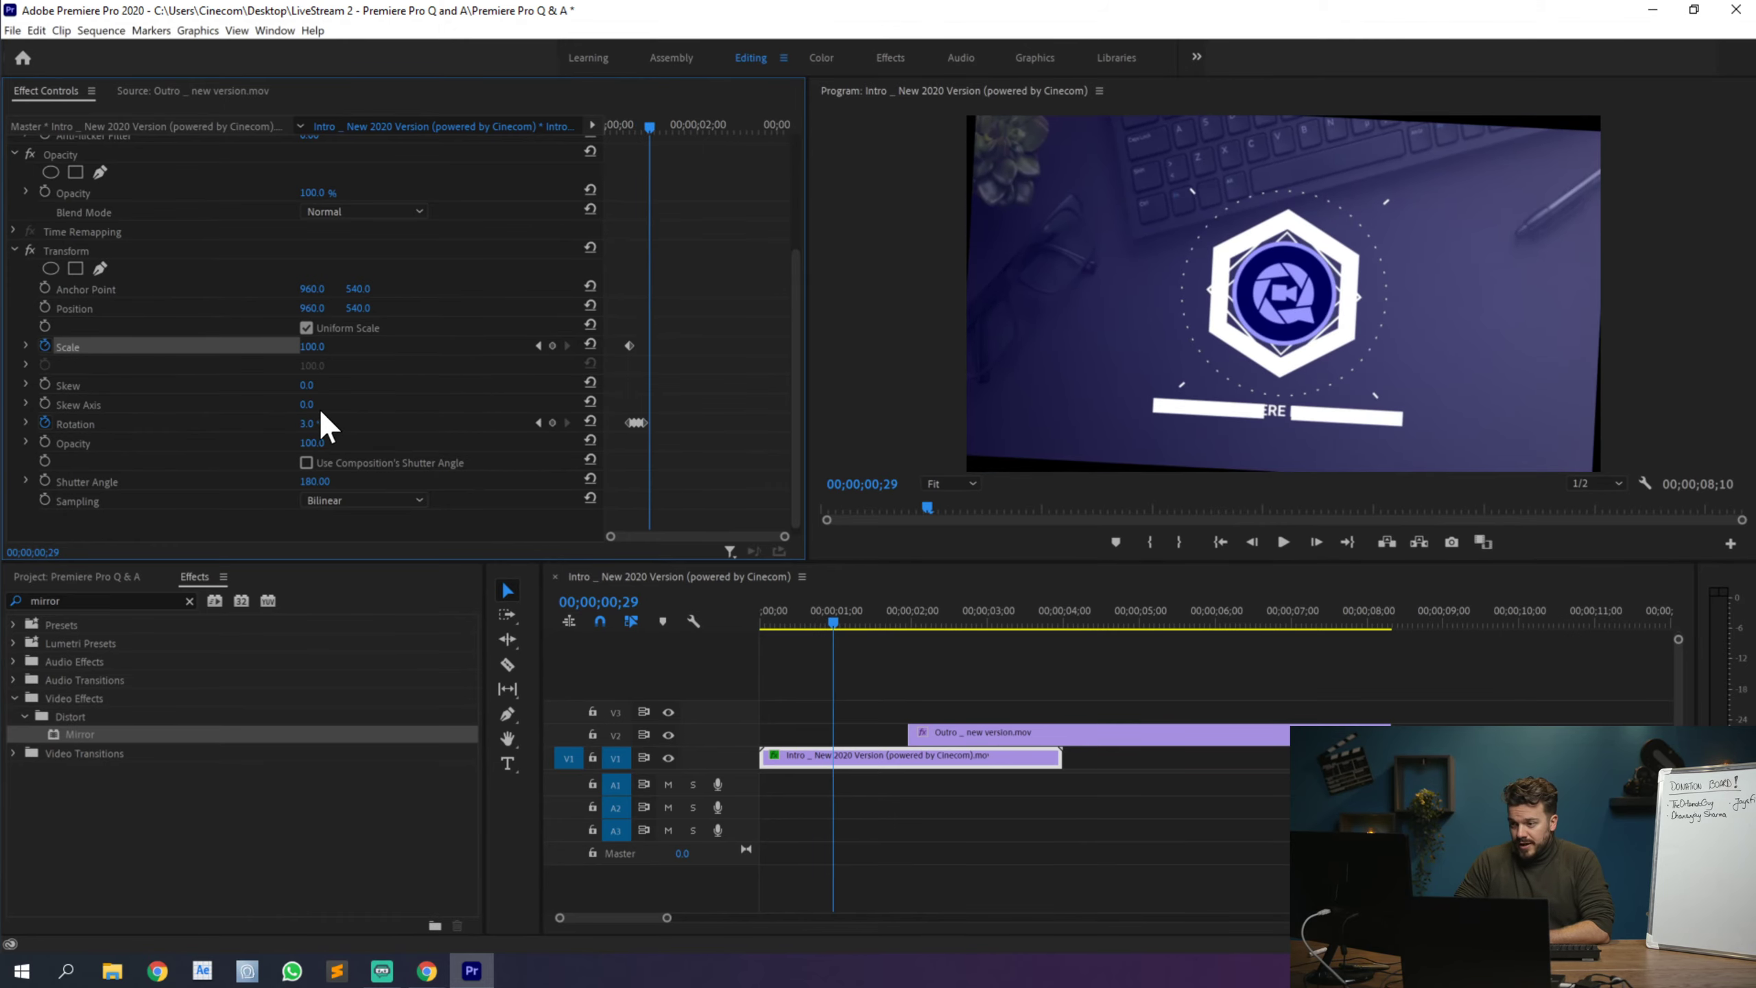
left_click(318, 422)
type("-3")
key("Return")
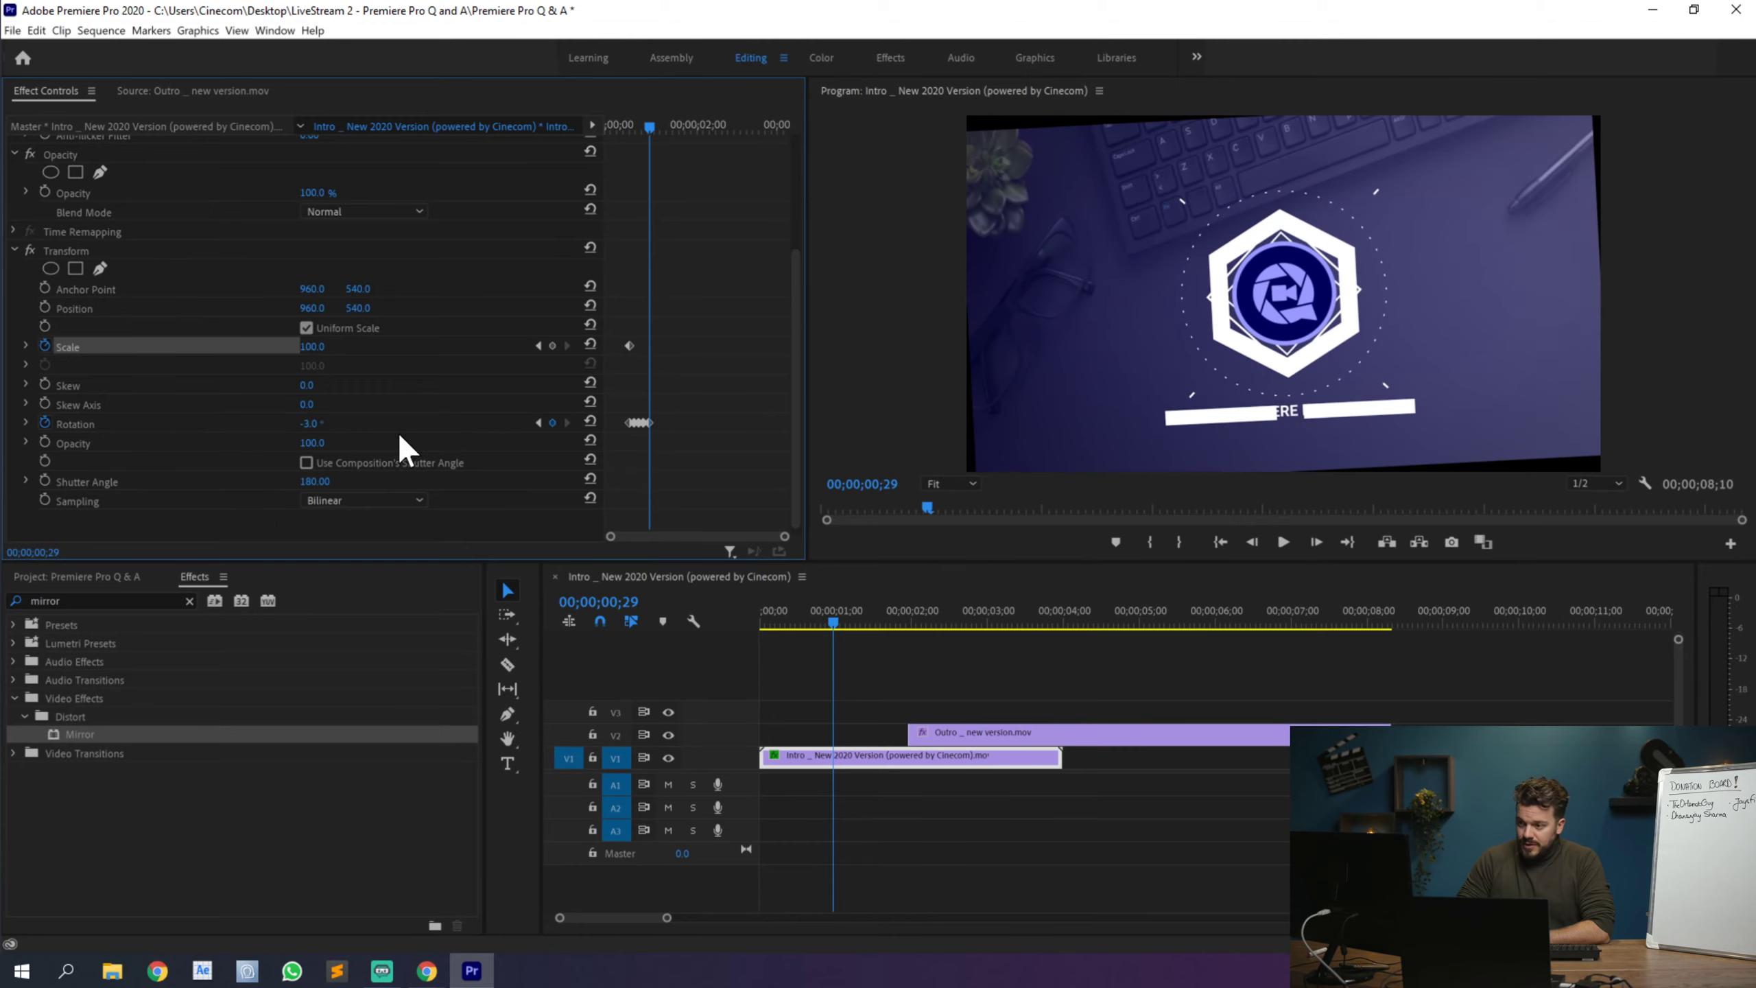
Step: Keyframe the intro clip's Transform rotation at 1° at 00;00;01;02
key("Right")
key("Right")
key("Right")
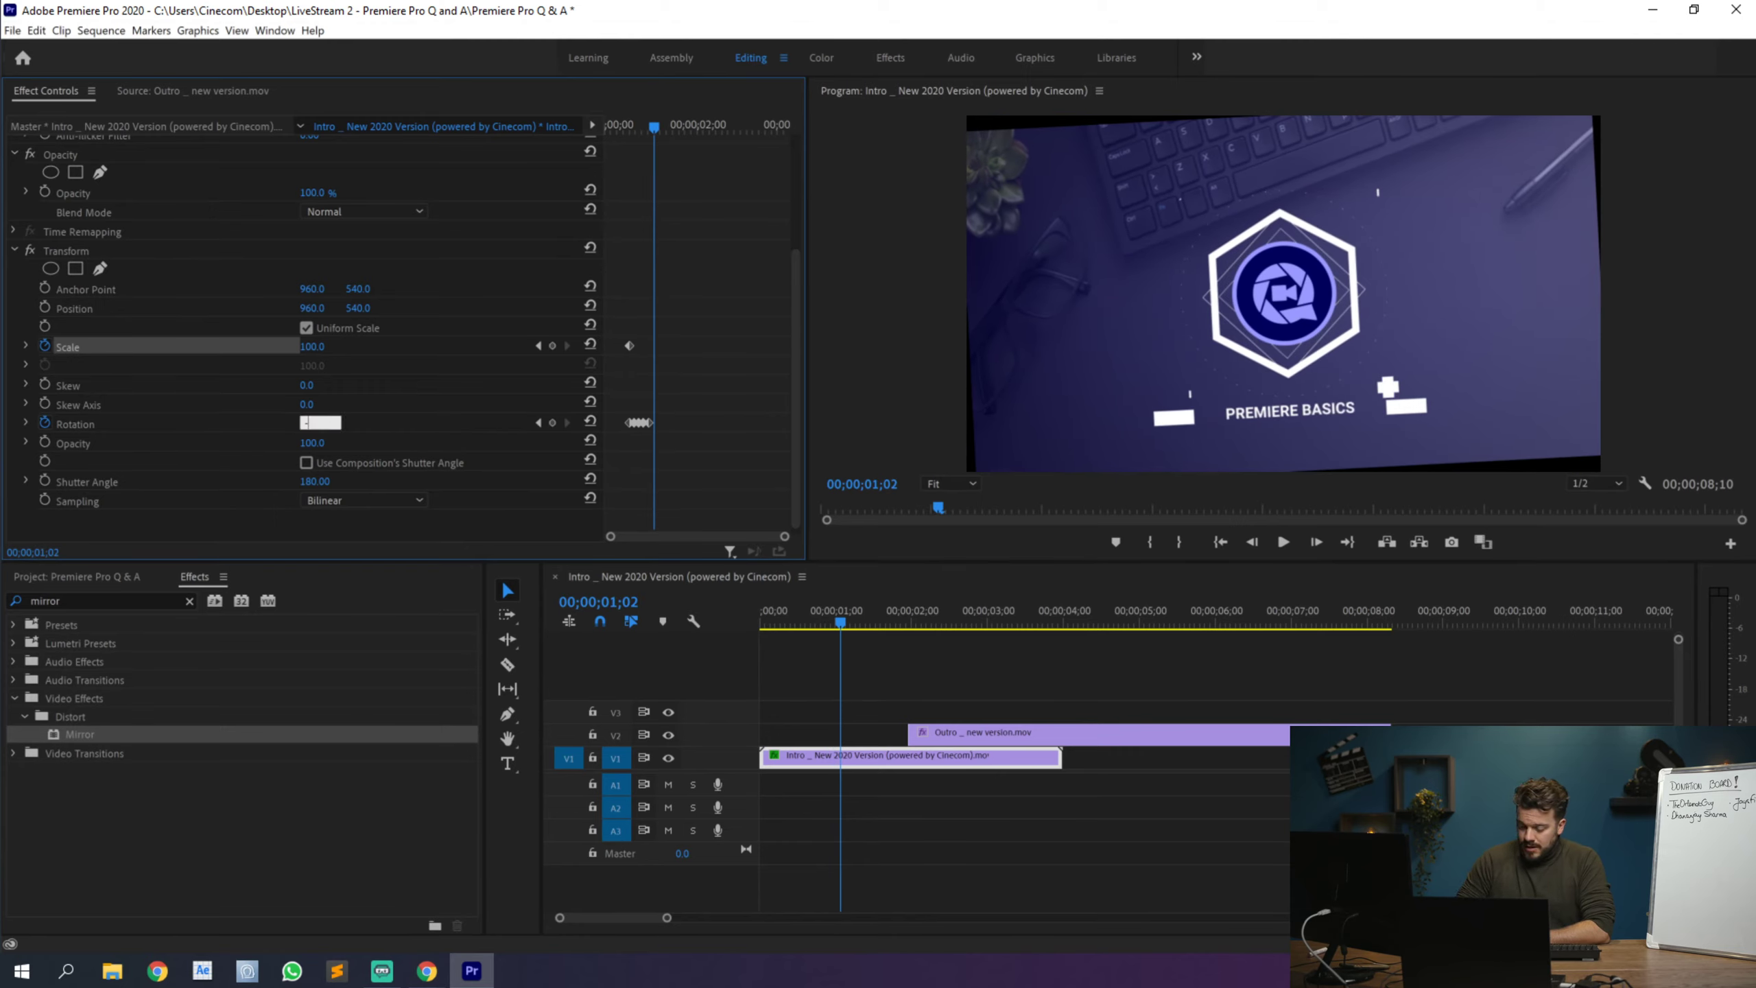
type("1")
key("Return")
Step: Keyframe the intro clip's Transform rotation at -1° at 00;00;01;05
key("Right")
key("Right")
key("Right")
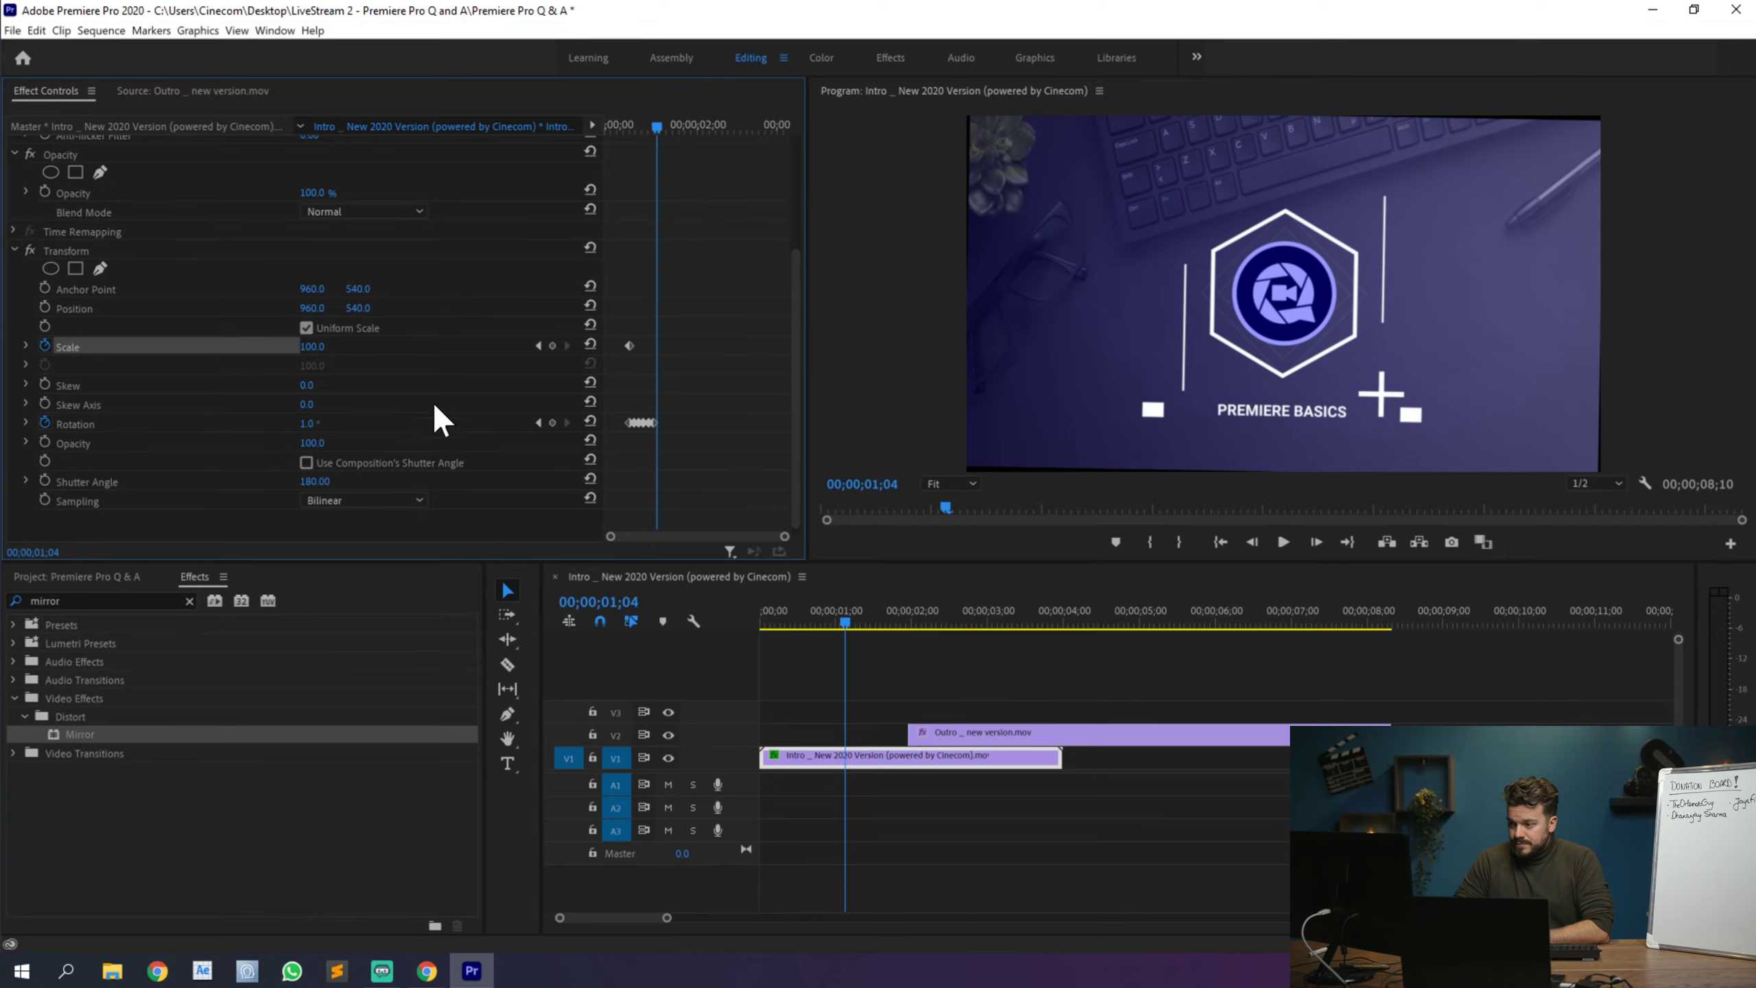
type("-1")
key("Return")
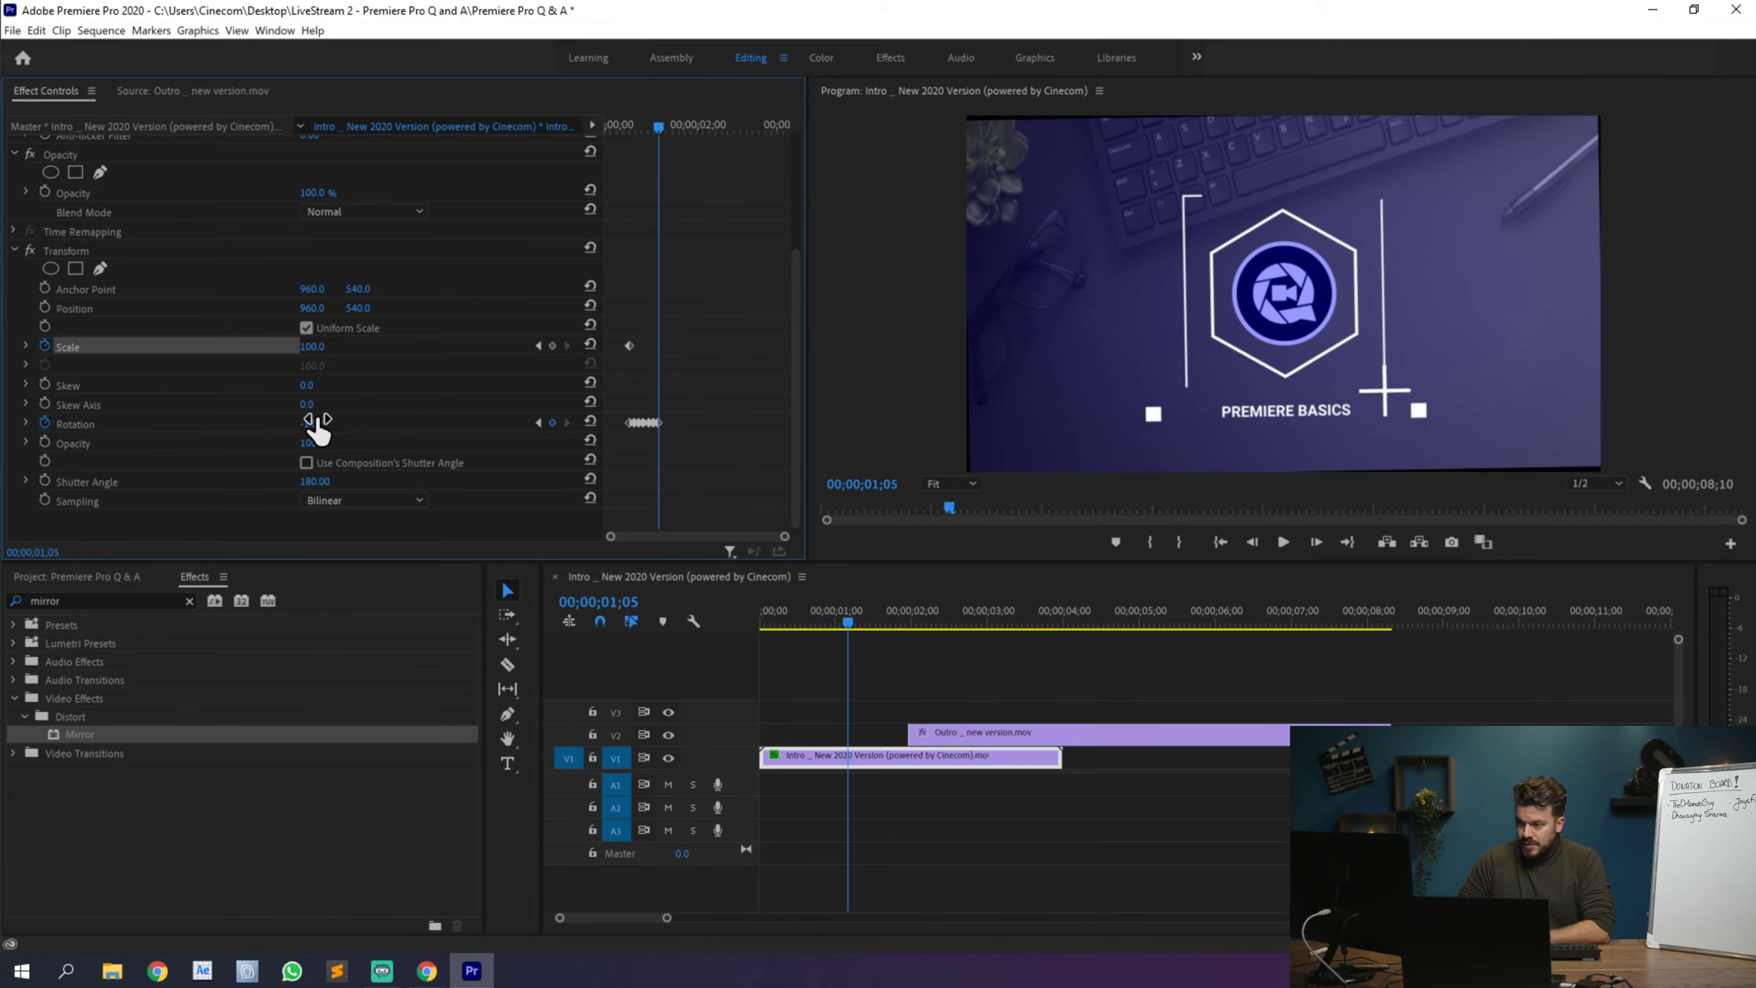
Step: Keyframe the intro clip's Transform rotation at 0° at 00;00;01;08
key("Right")
key("Right")
key("Right")
left_click(315, 424)
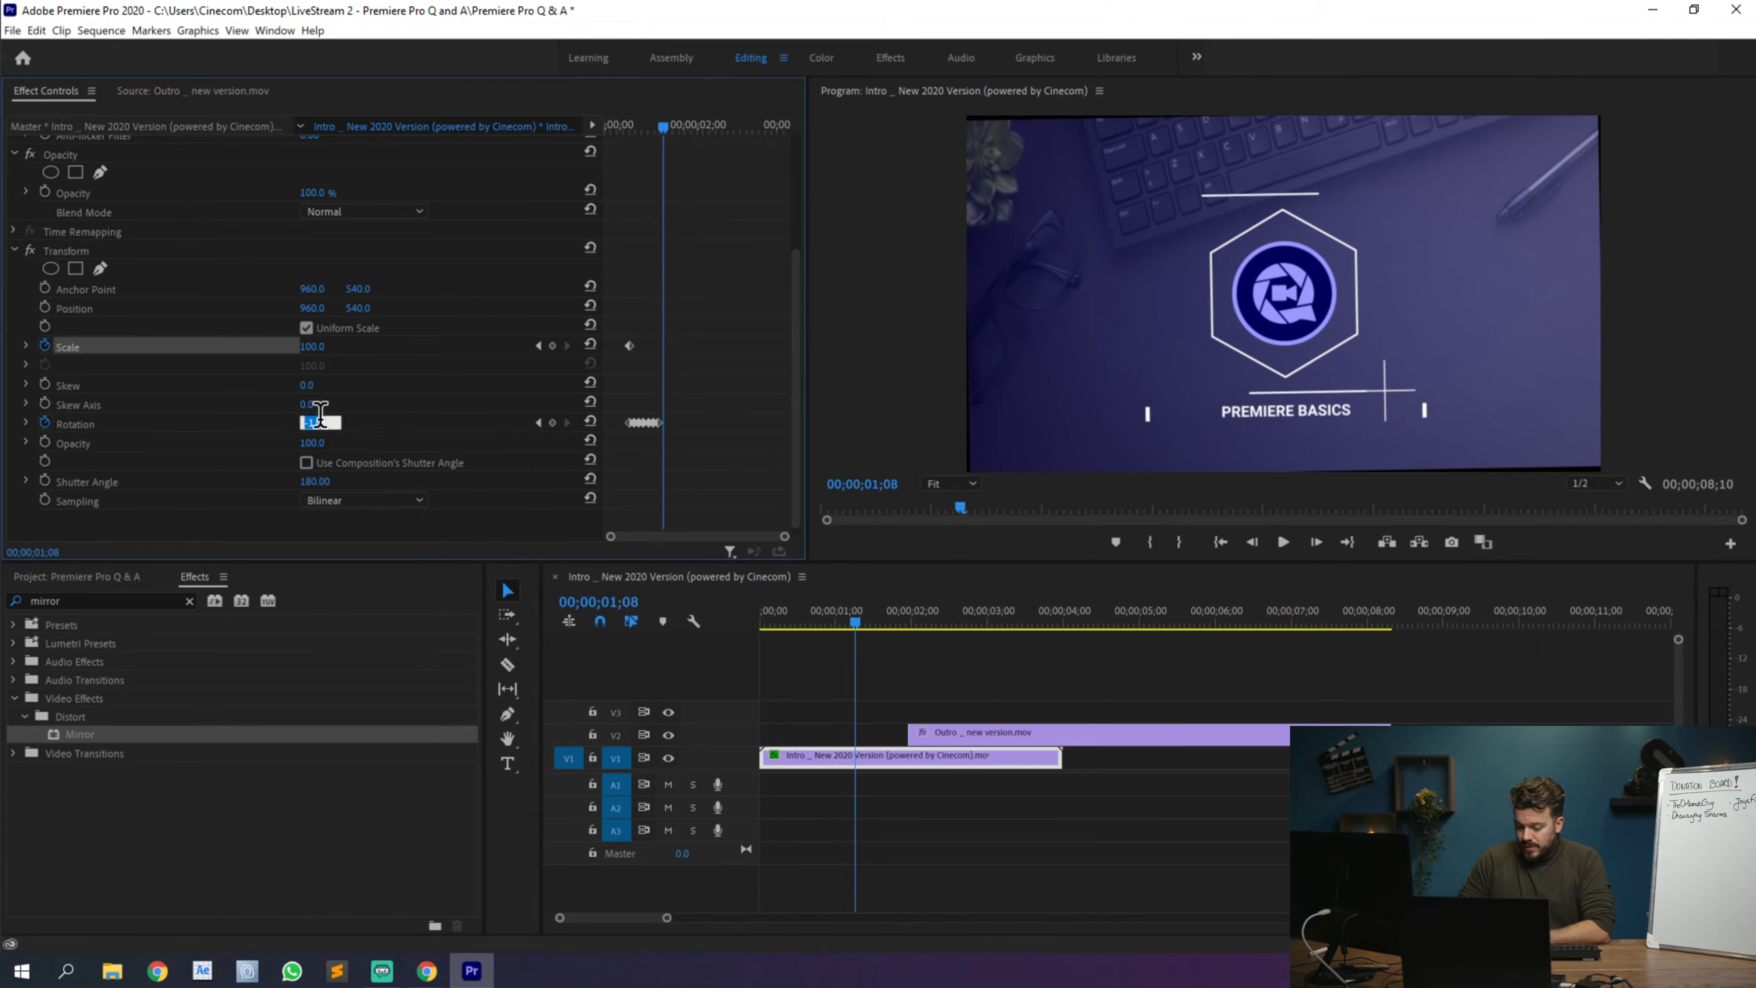
type("0")
key("Return")
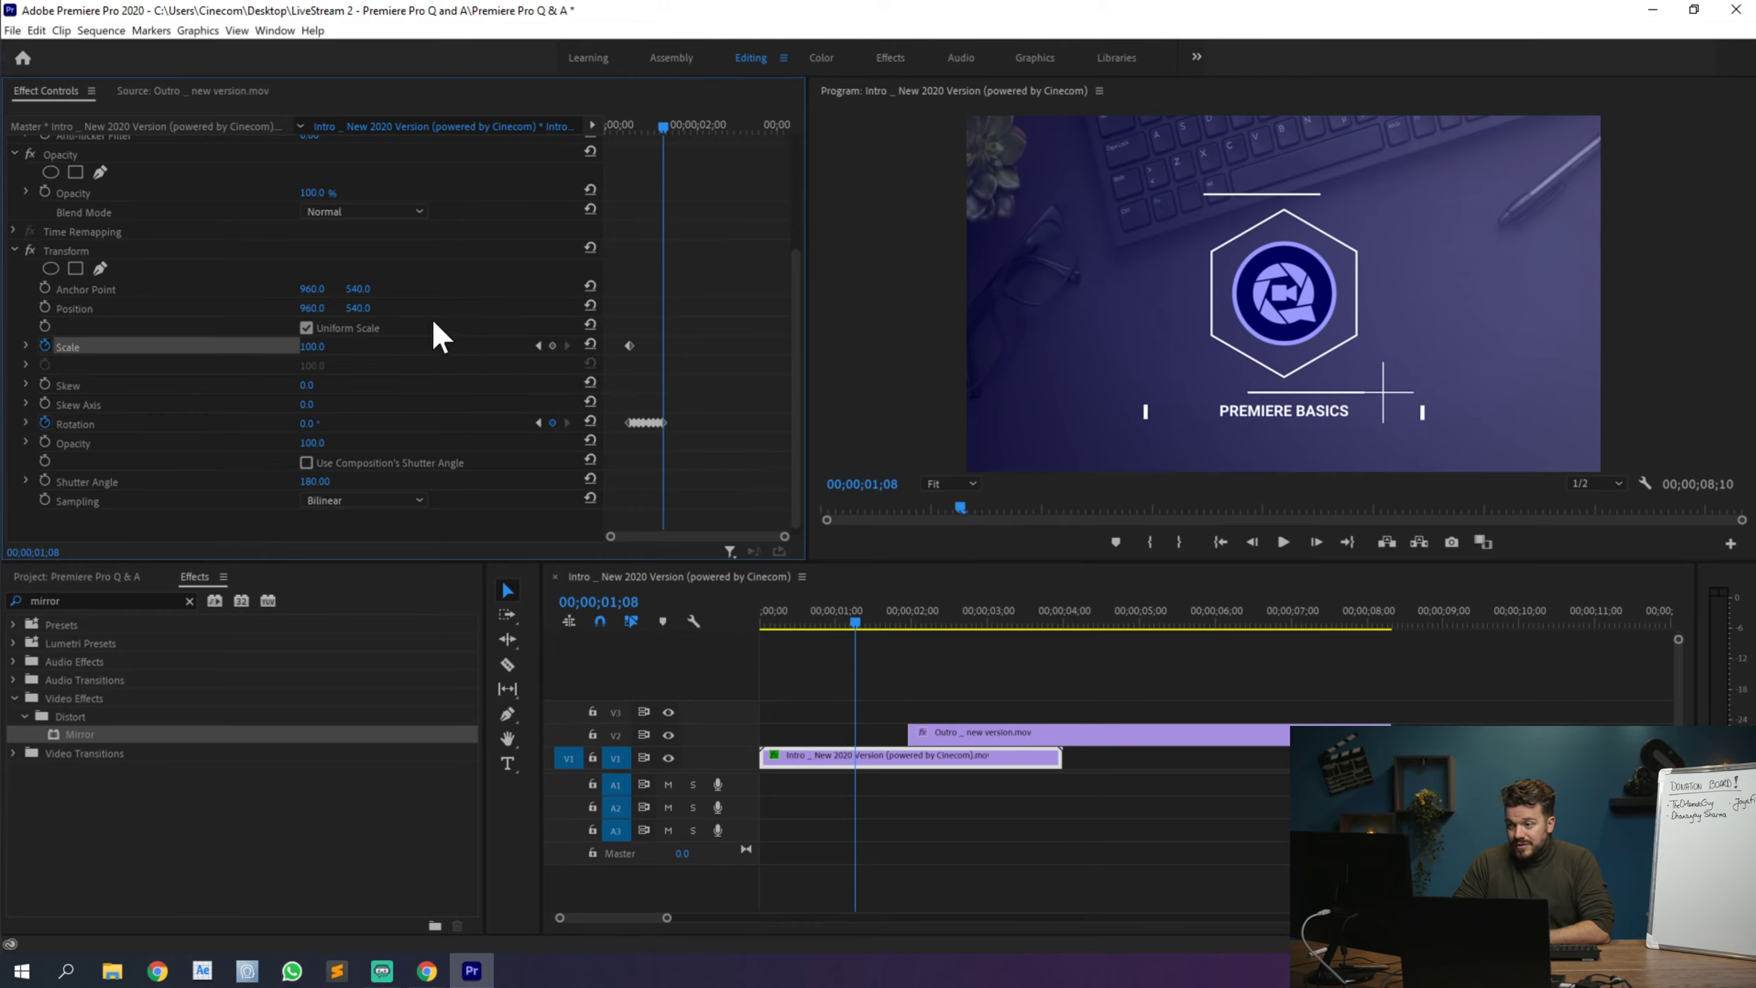
Step: Keyframe the intro clip's Transform scale at 103 at 00;00;01;08 and return to the first scale keyframe
left_click(311, 346)
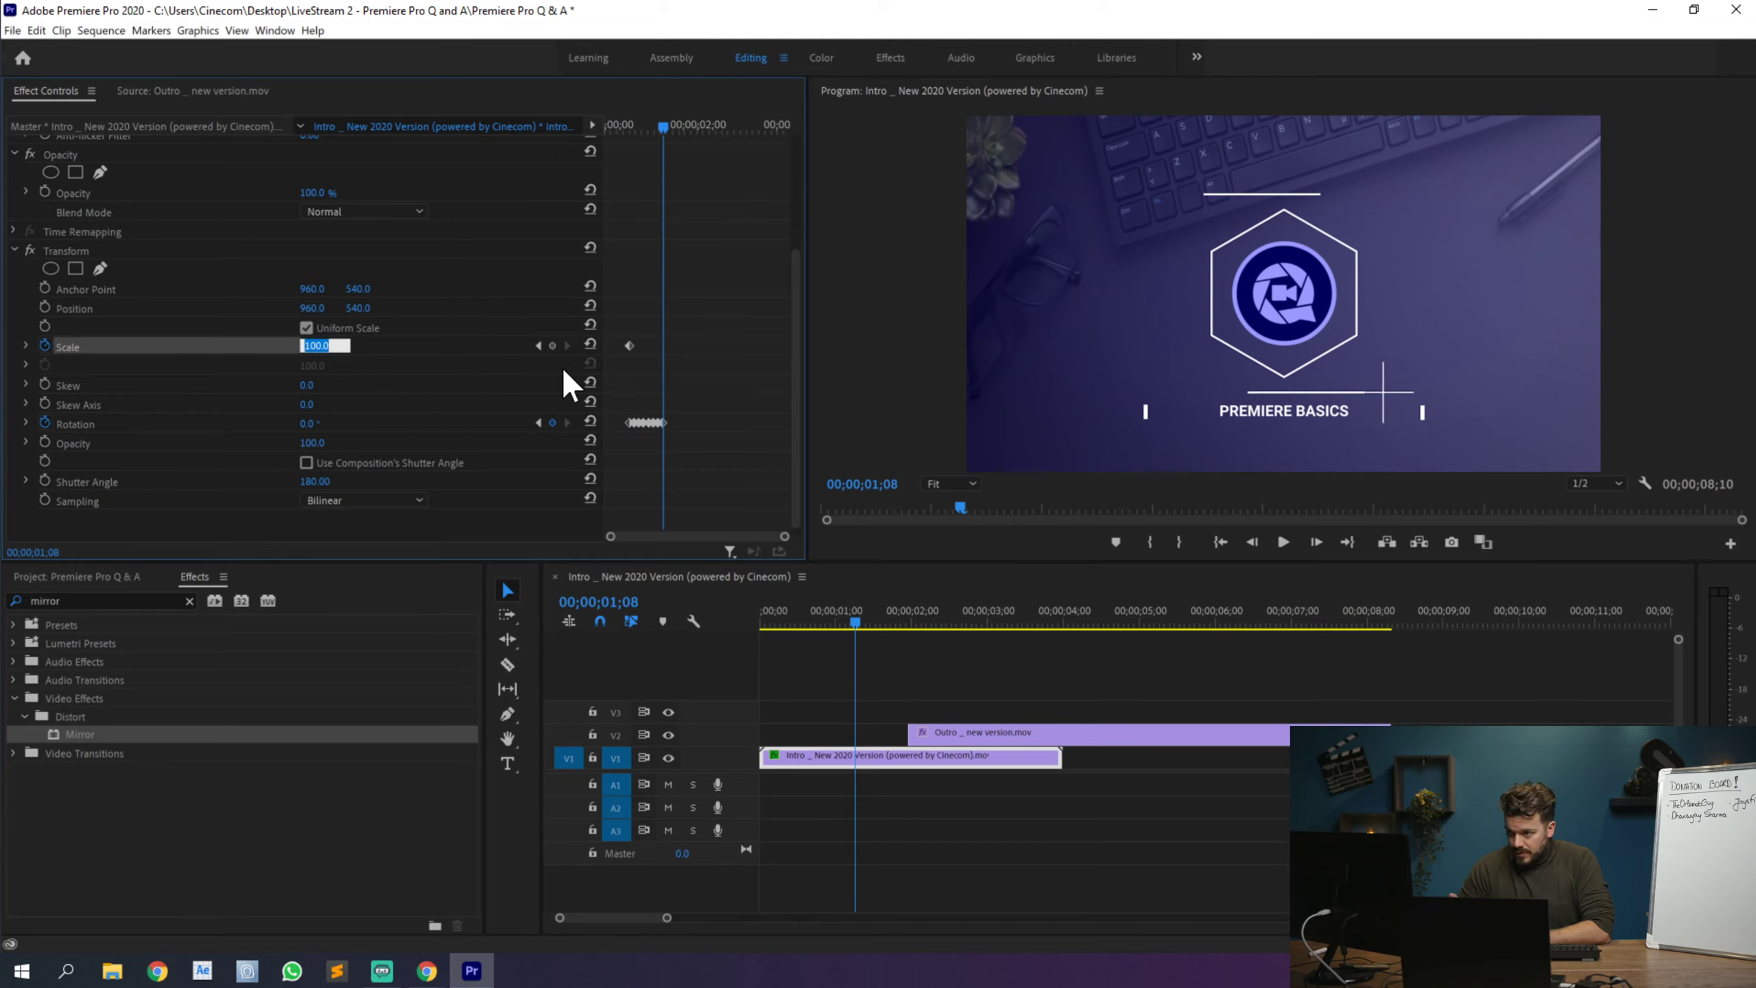
type("103")
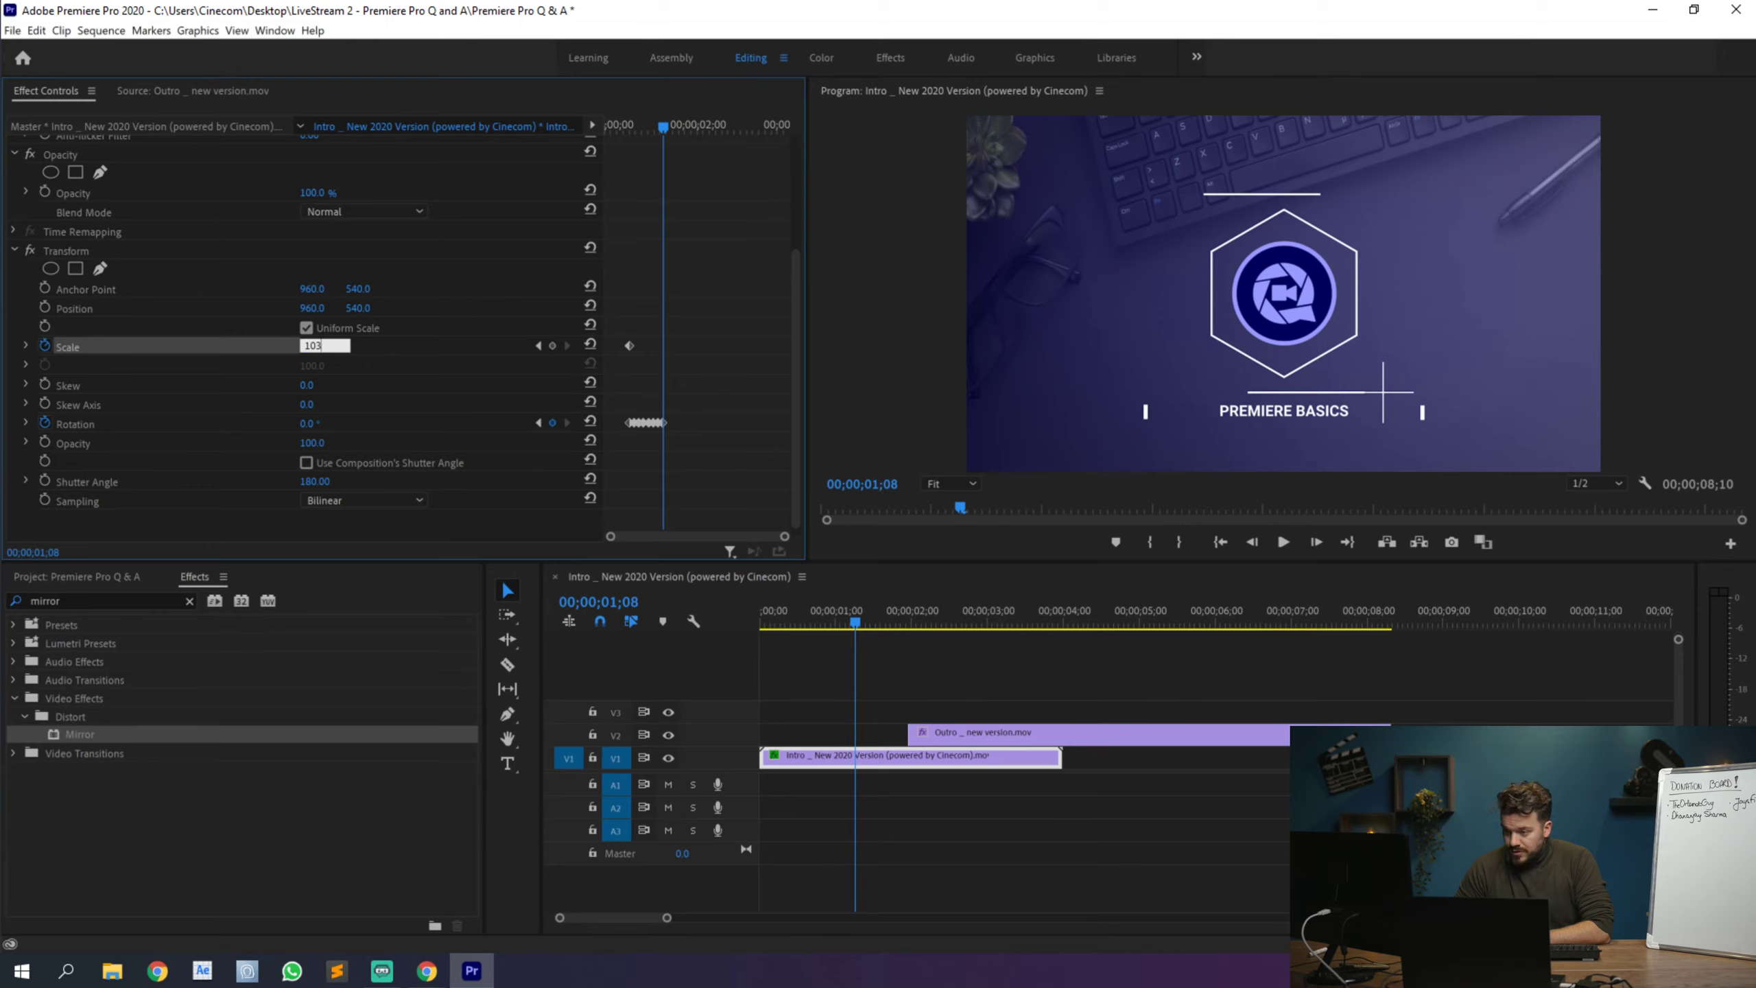
key("Return")
left_click_drag(661, 121, 633, 124)
left_click(539, 346)
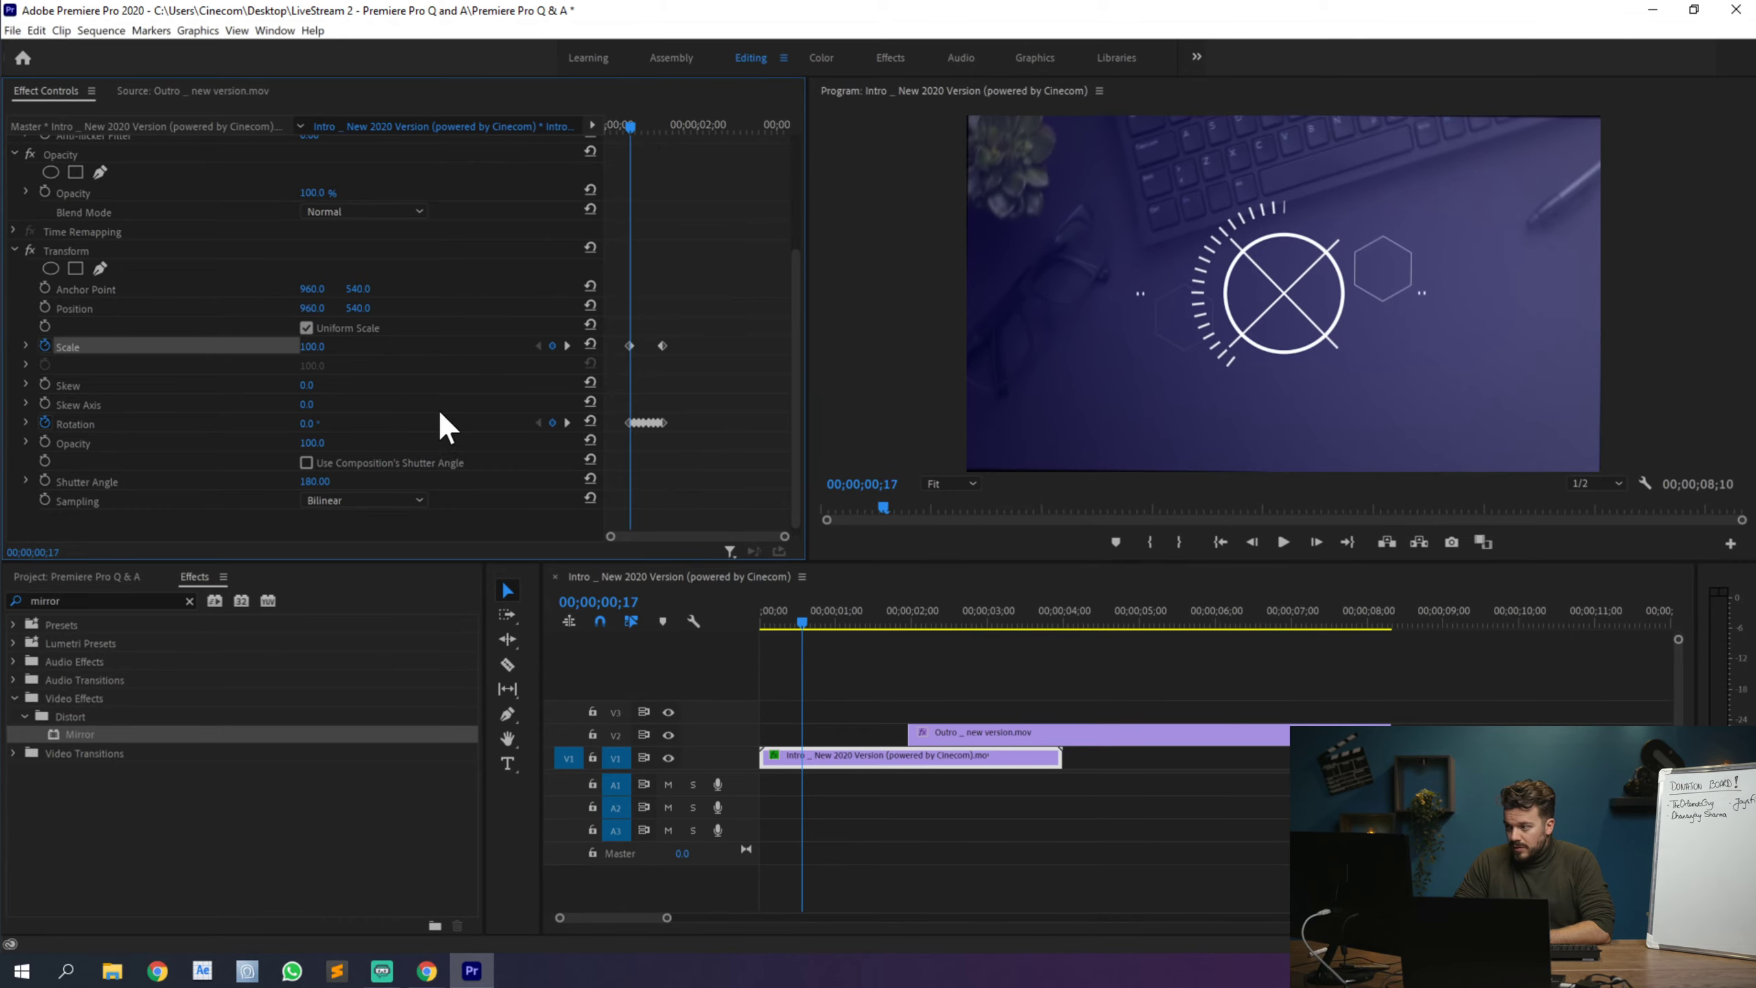
Step: Set the first Transform scale keyframe to 104 and shift the second scale keyframe slightly later
left_click(314, 346)
type("104")
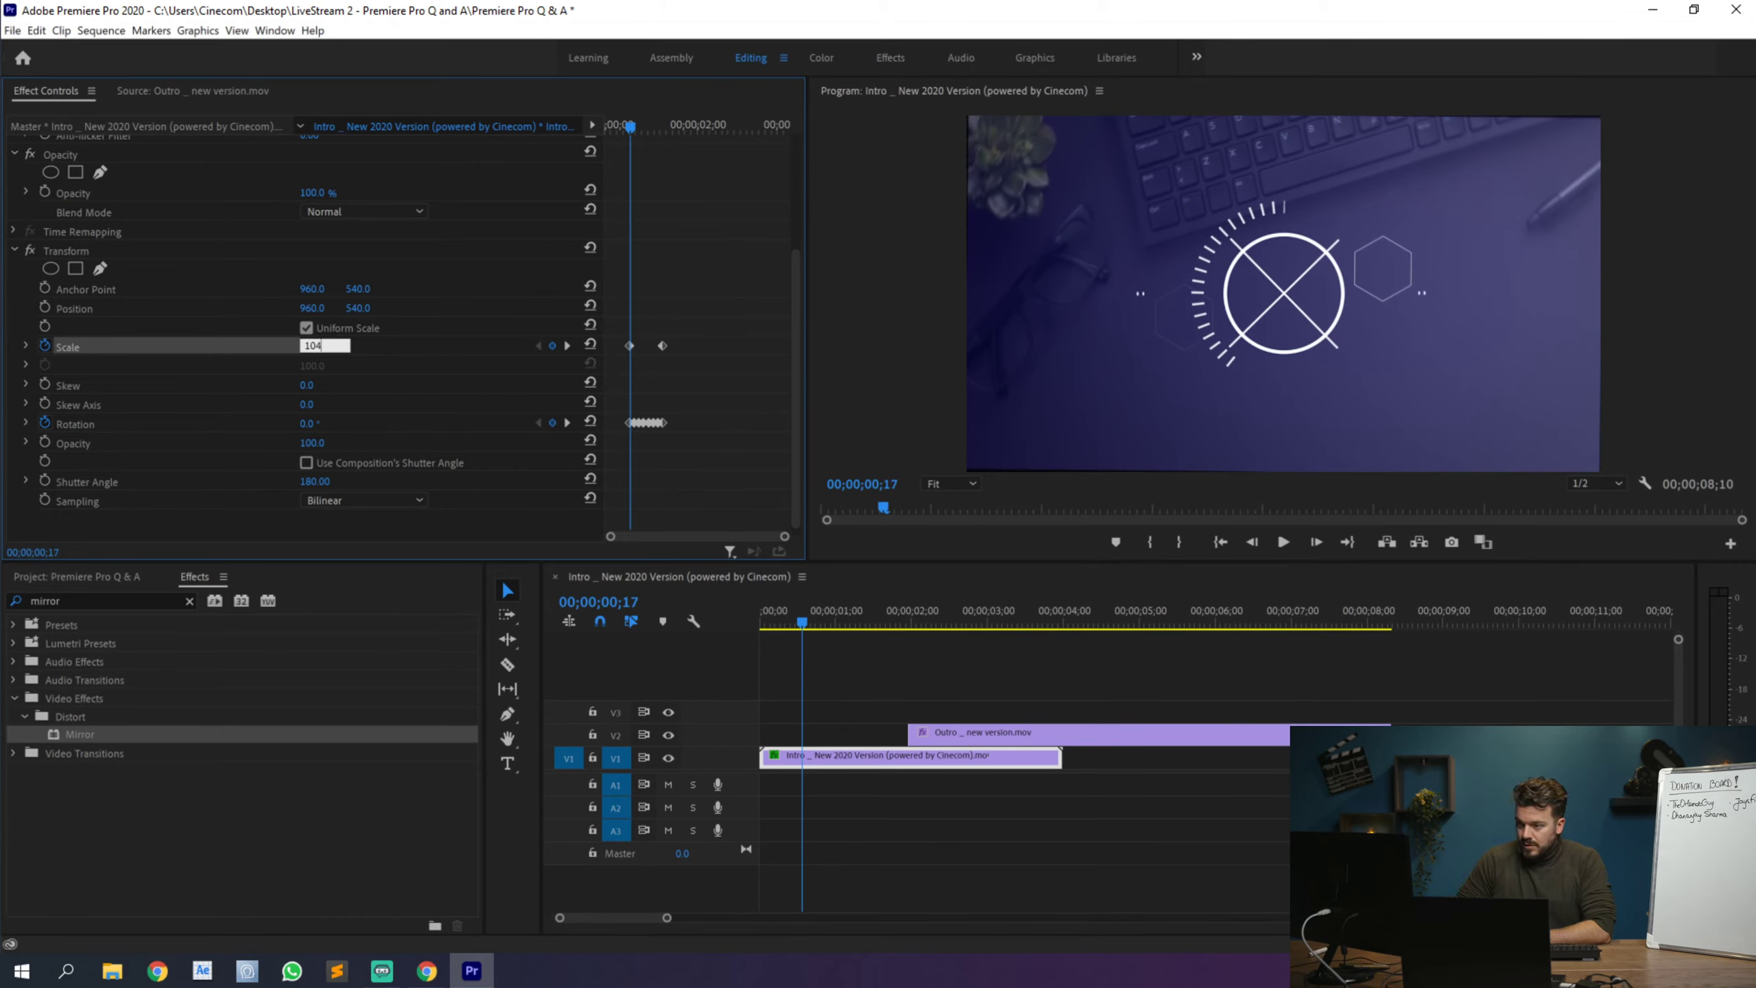
key("Return")
left_click(663, 346)
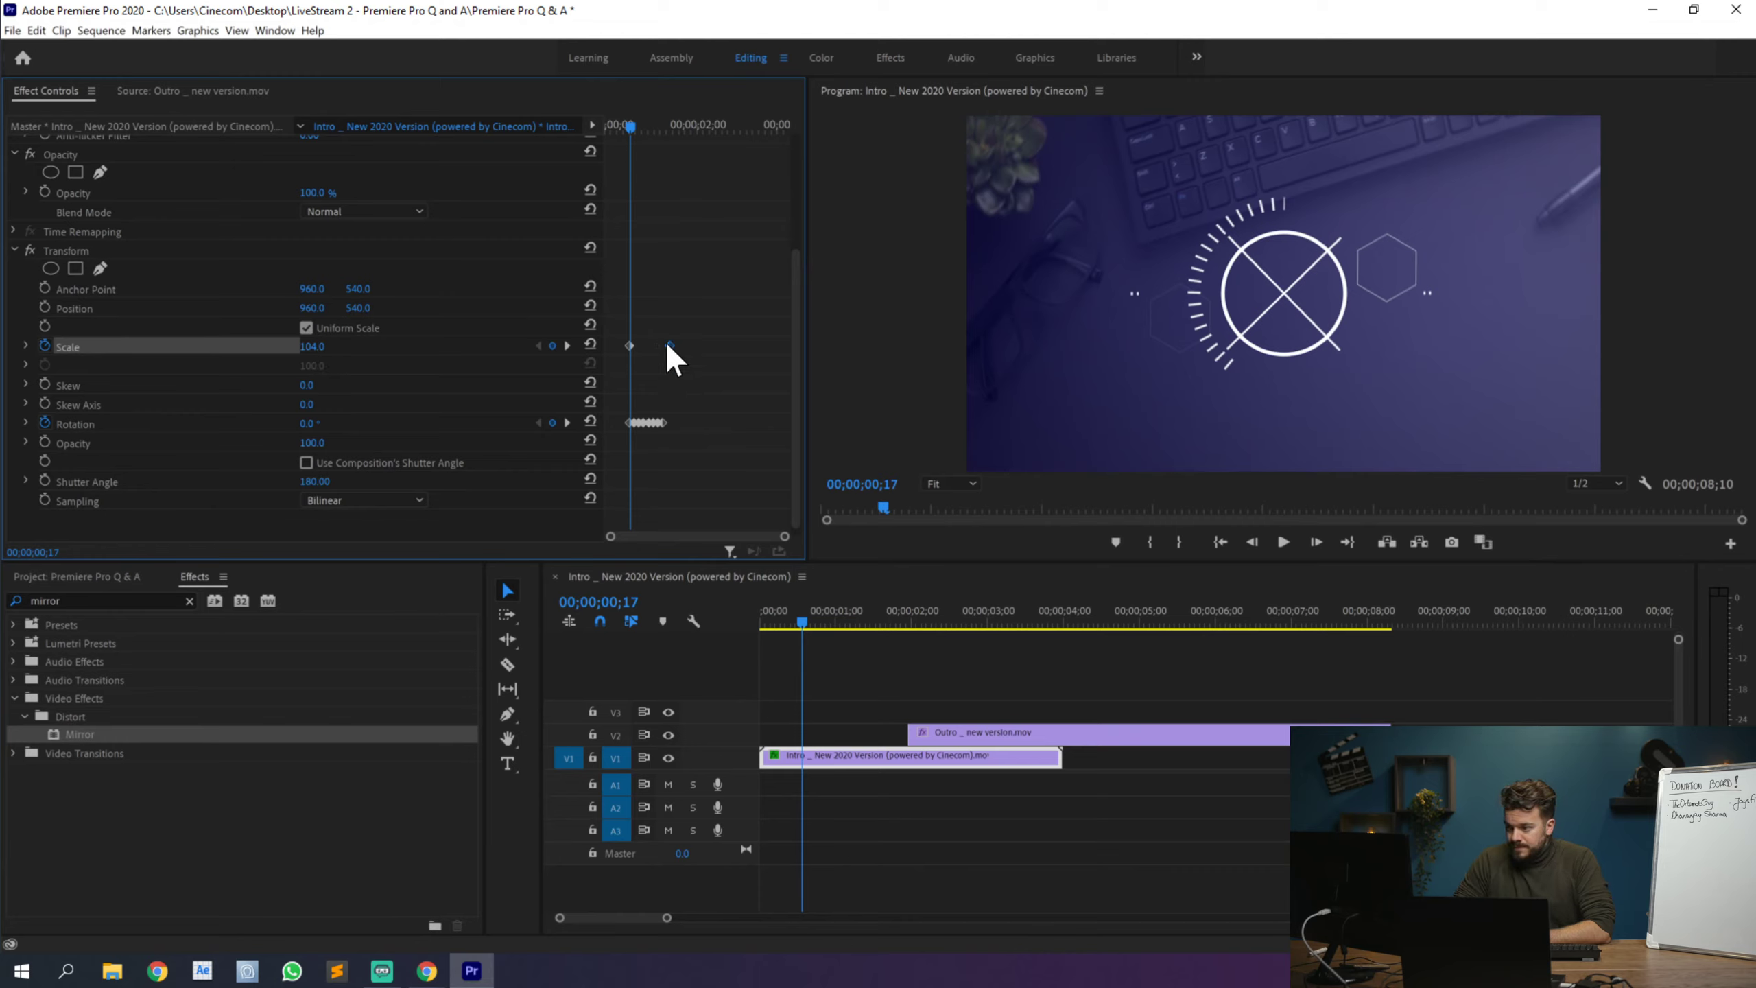
Step: Play back the intro's shake section several times to check the scale and rotation animation
left_click(612, 125)
key("space")
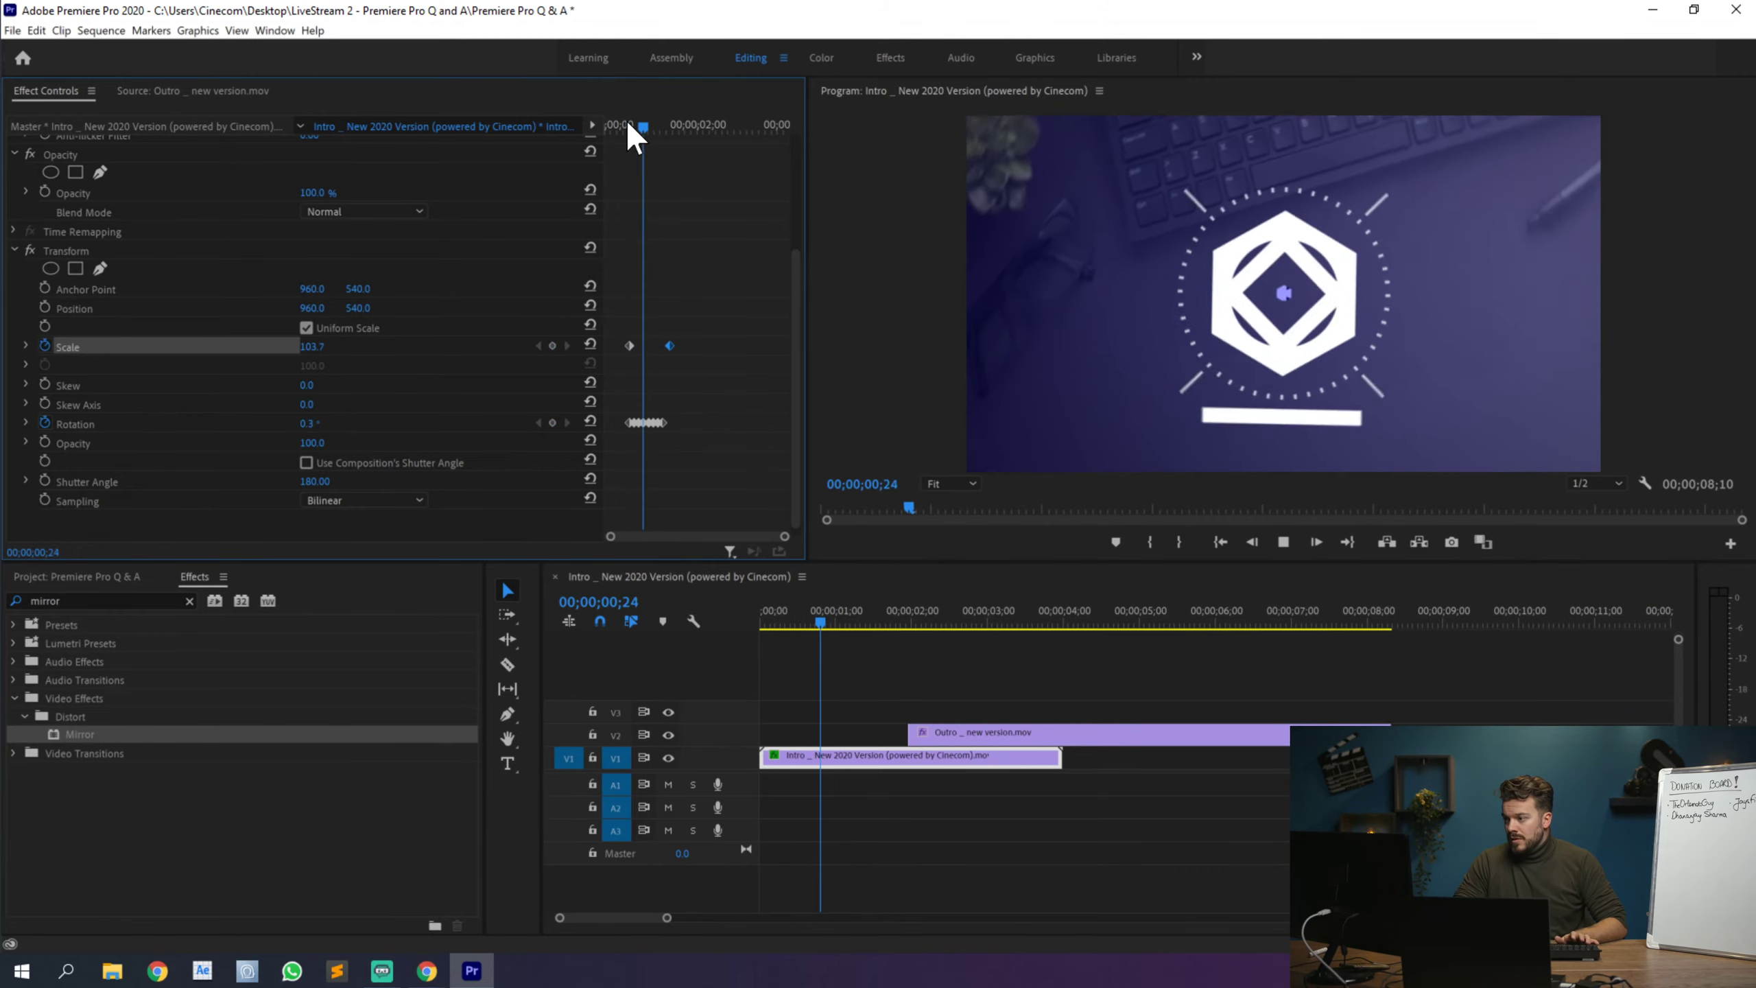
key("space")
left_click(640, 125)
key("space")
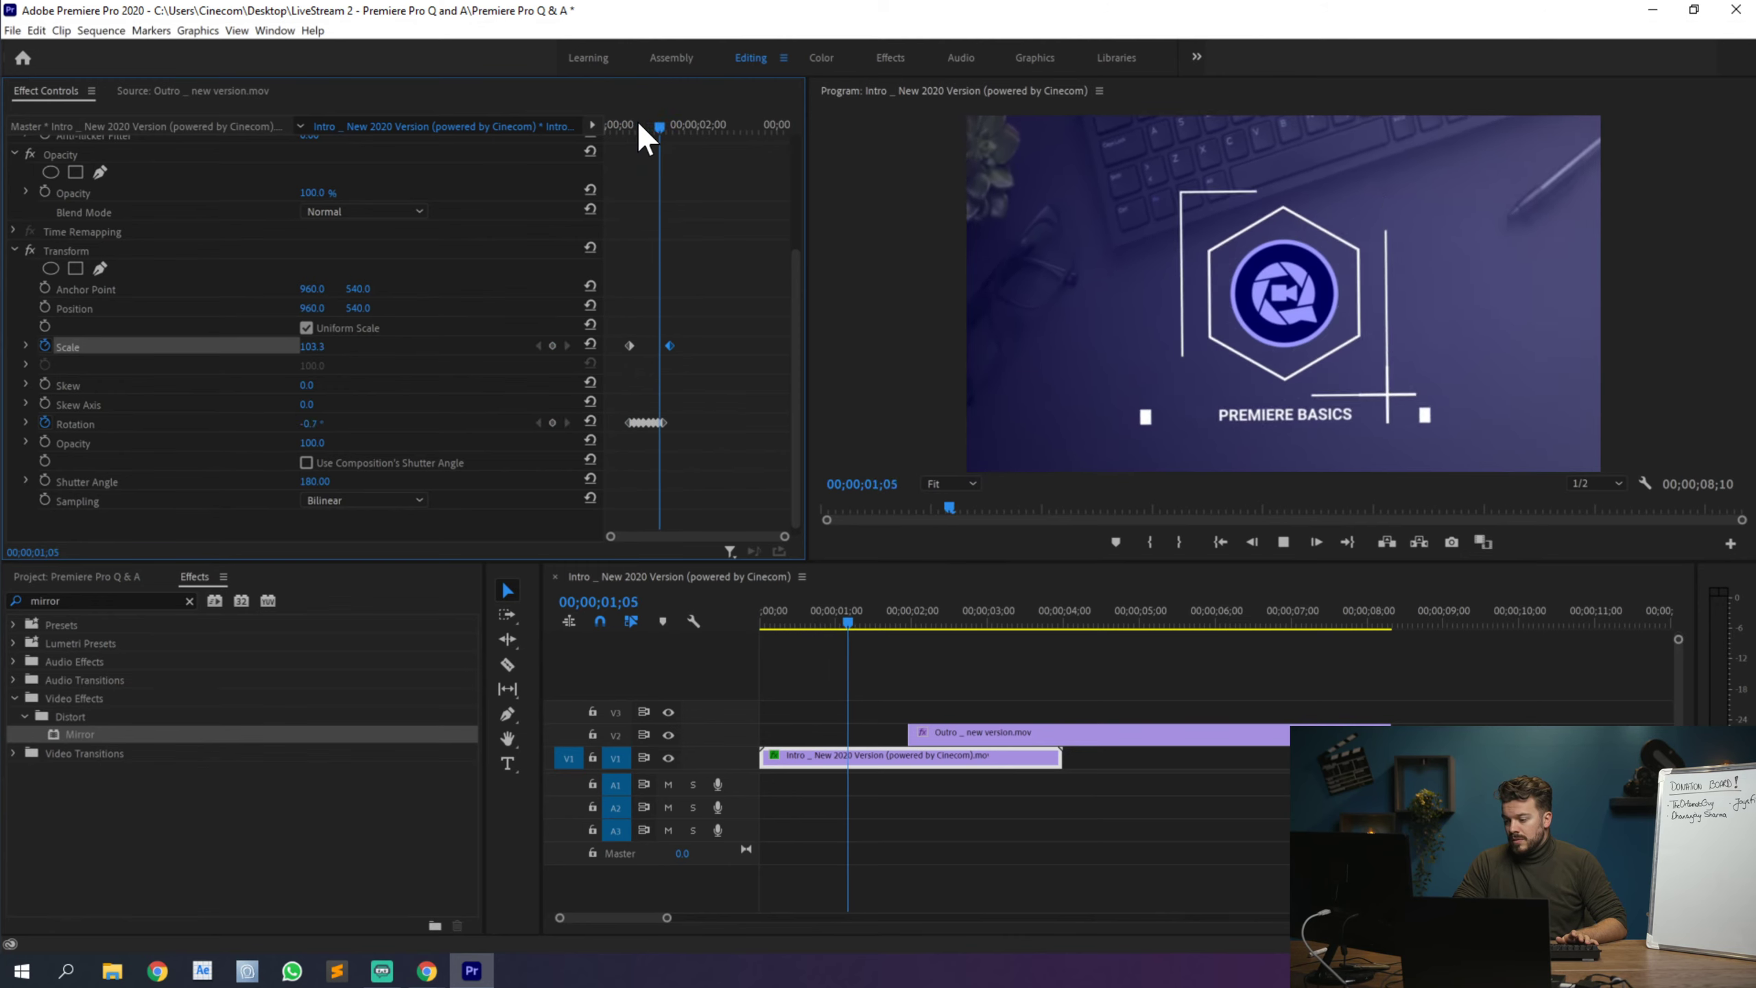
left_click(620, 124)
key("space")
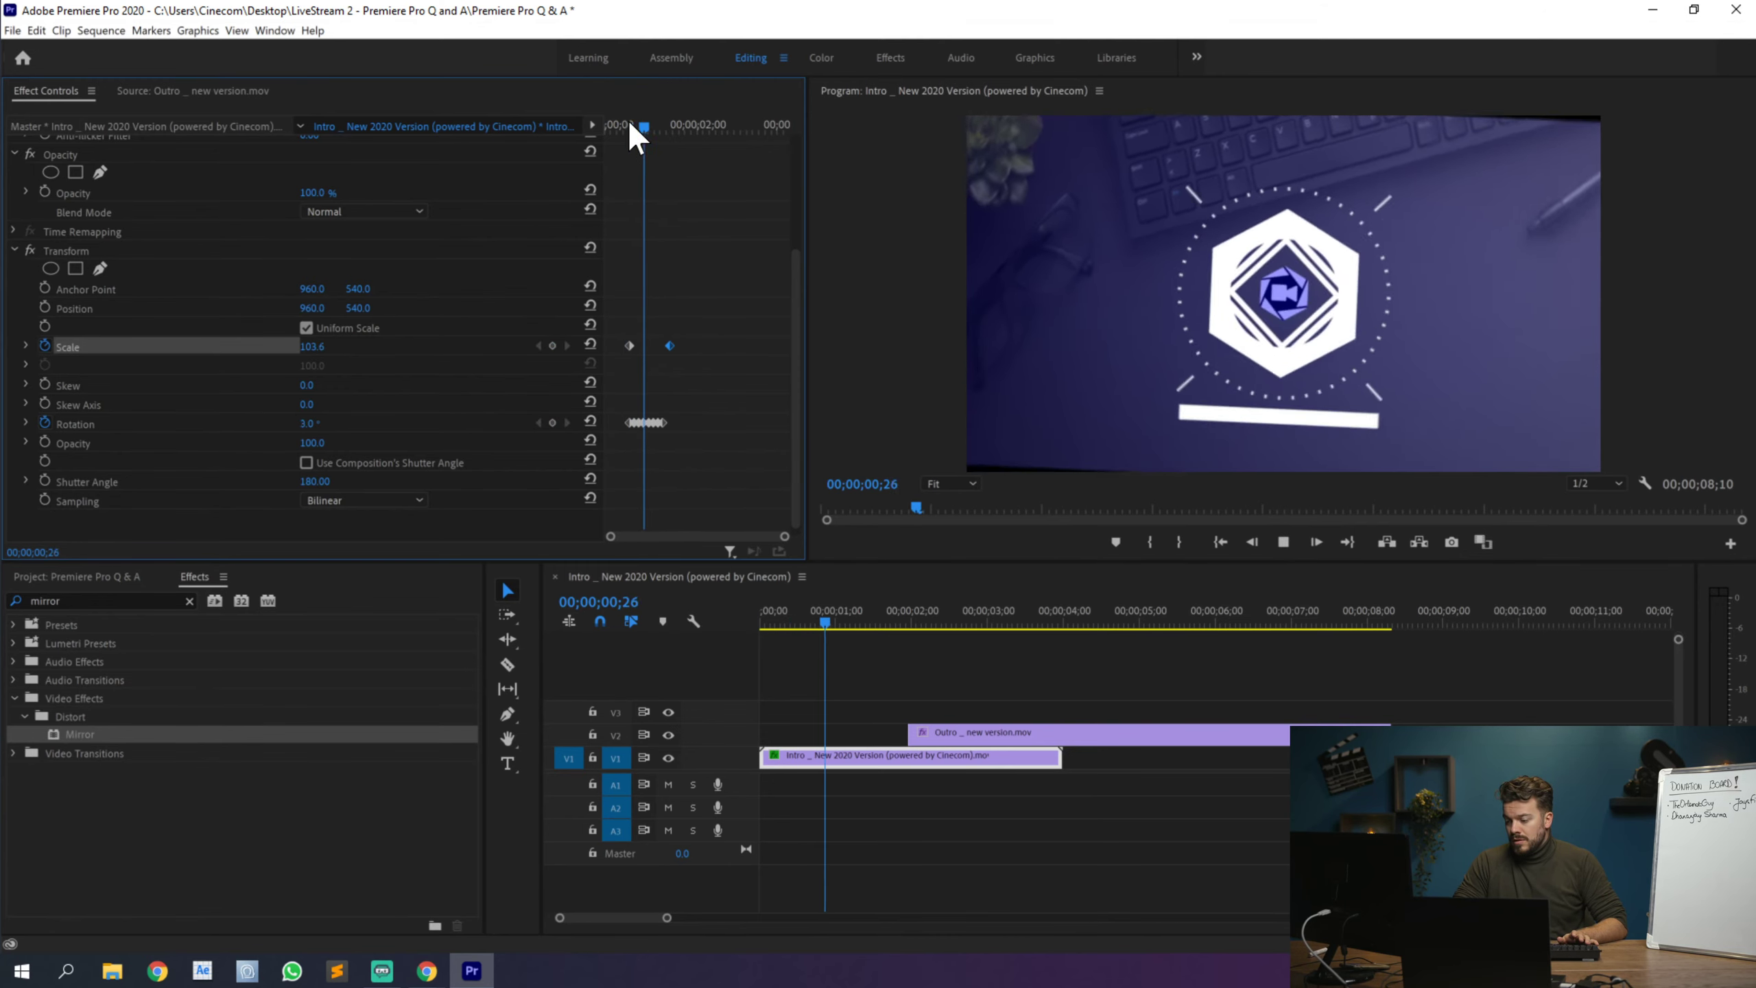
left_click(636, 121)
key("space")
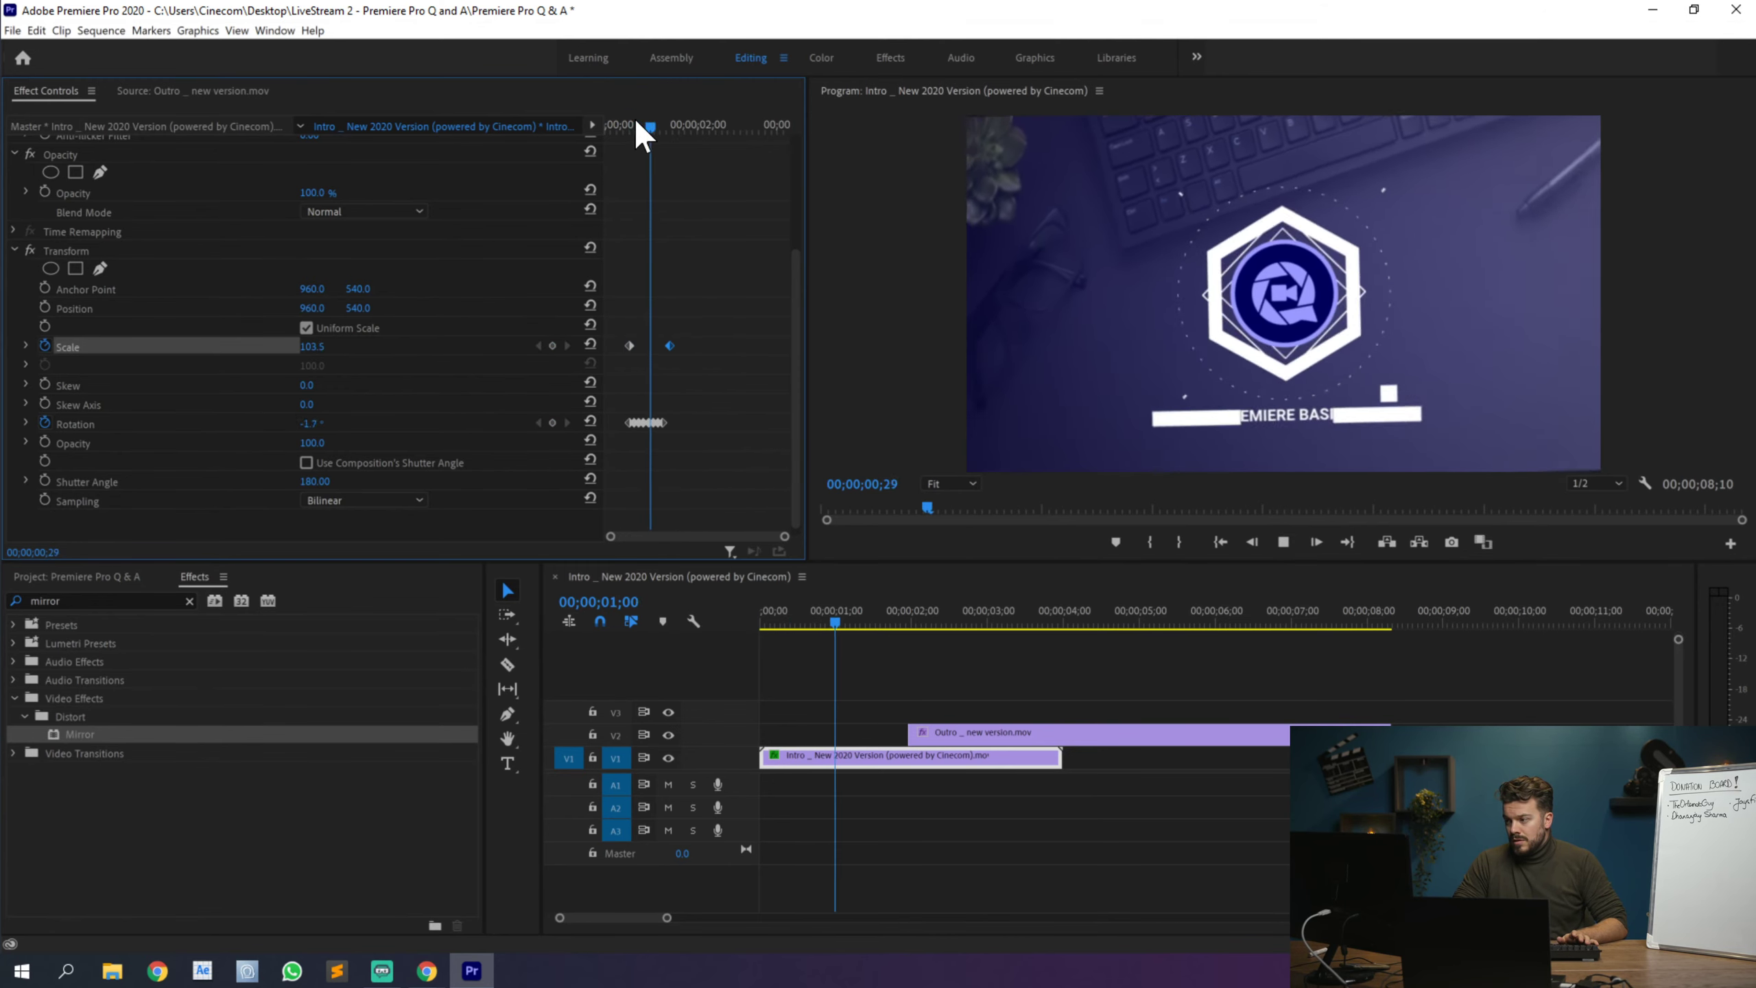
Step: Bring the second scale keyframe closer to the first and replay the shake to check its timing
left_click(620, 122)
key("space")
key("space")
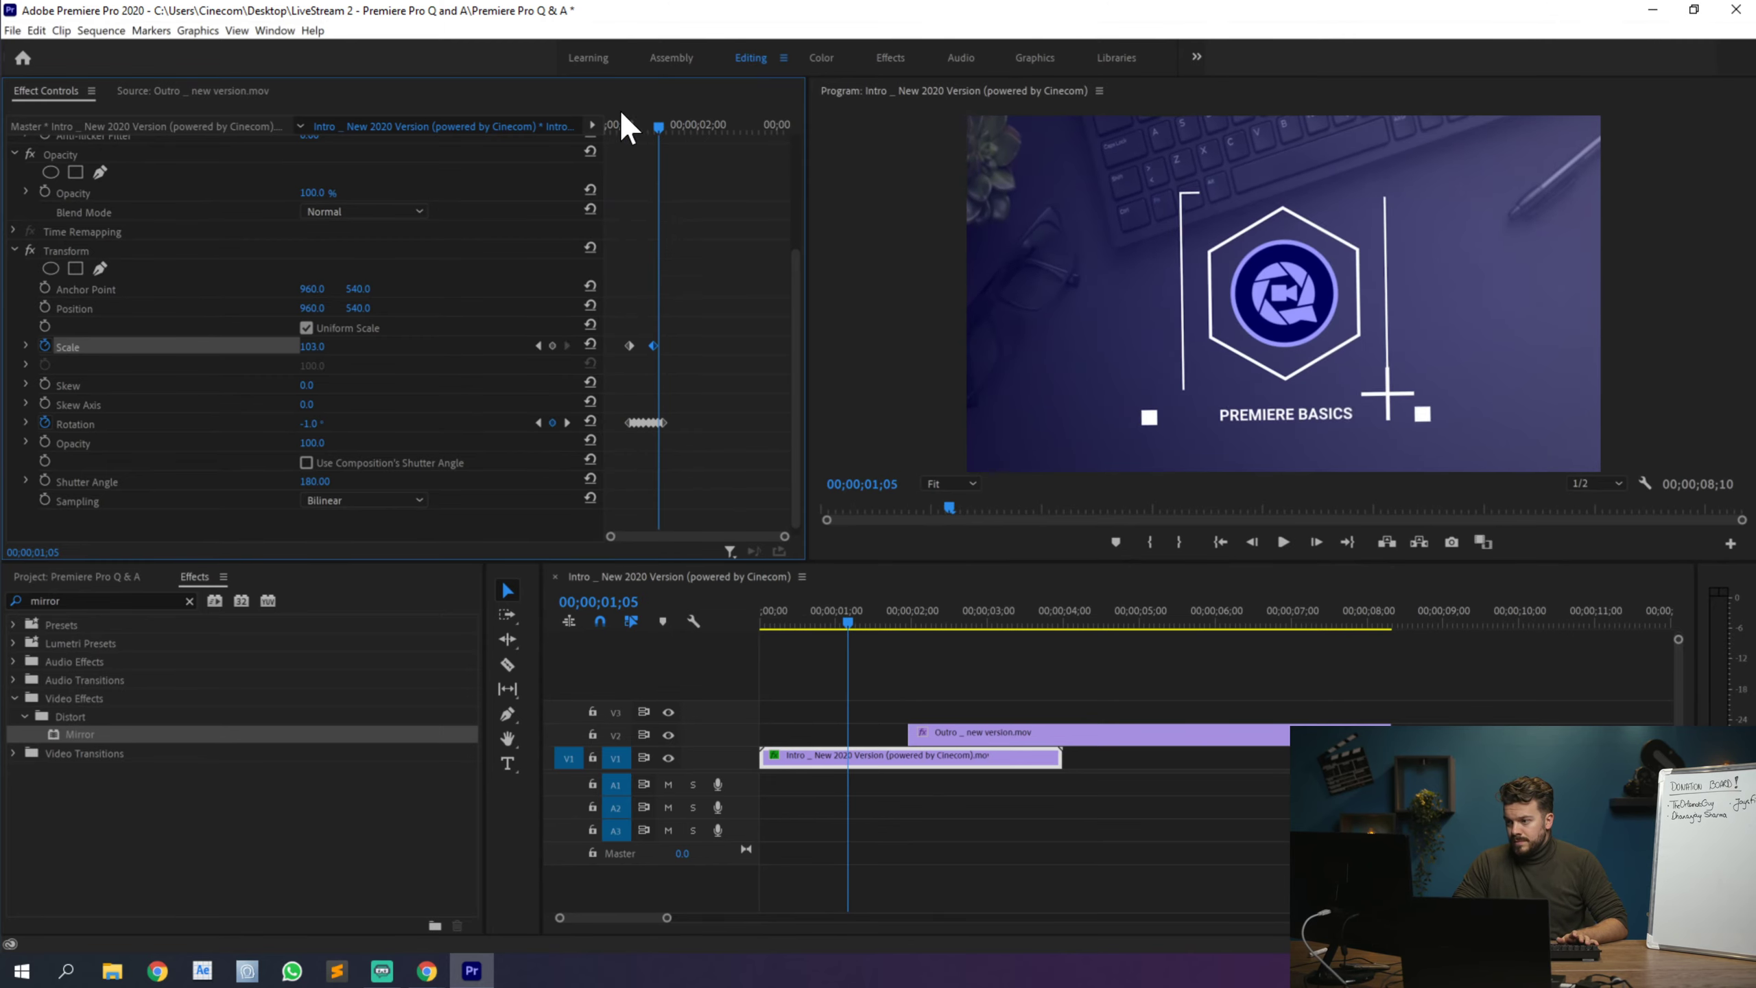
left_click(627, 123)
key("space")
left_click(631, 125)
key("space")
key("space")
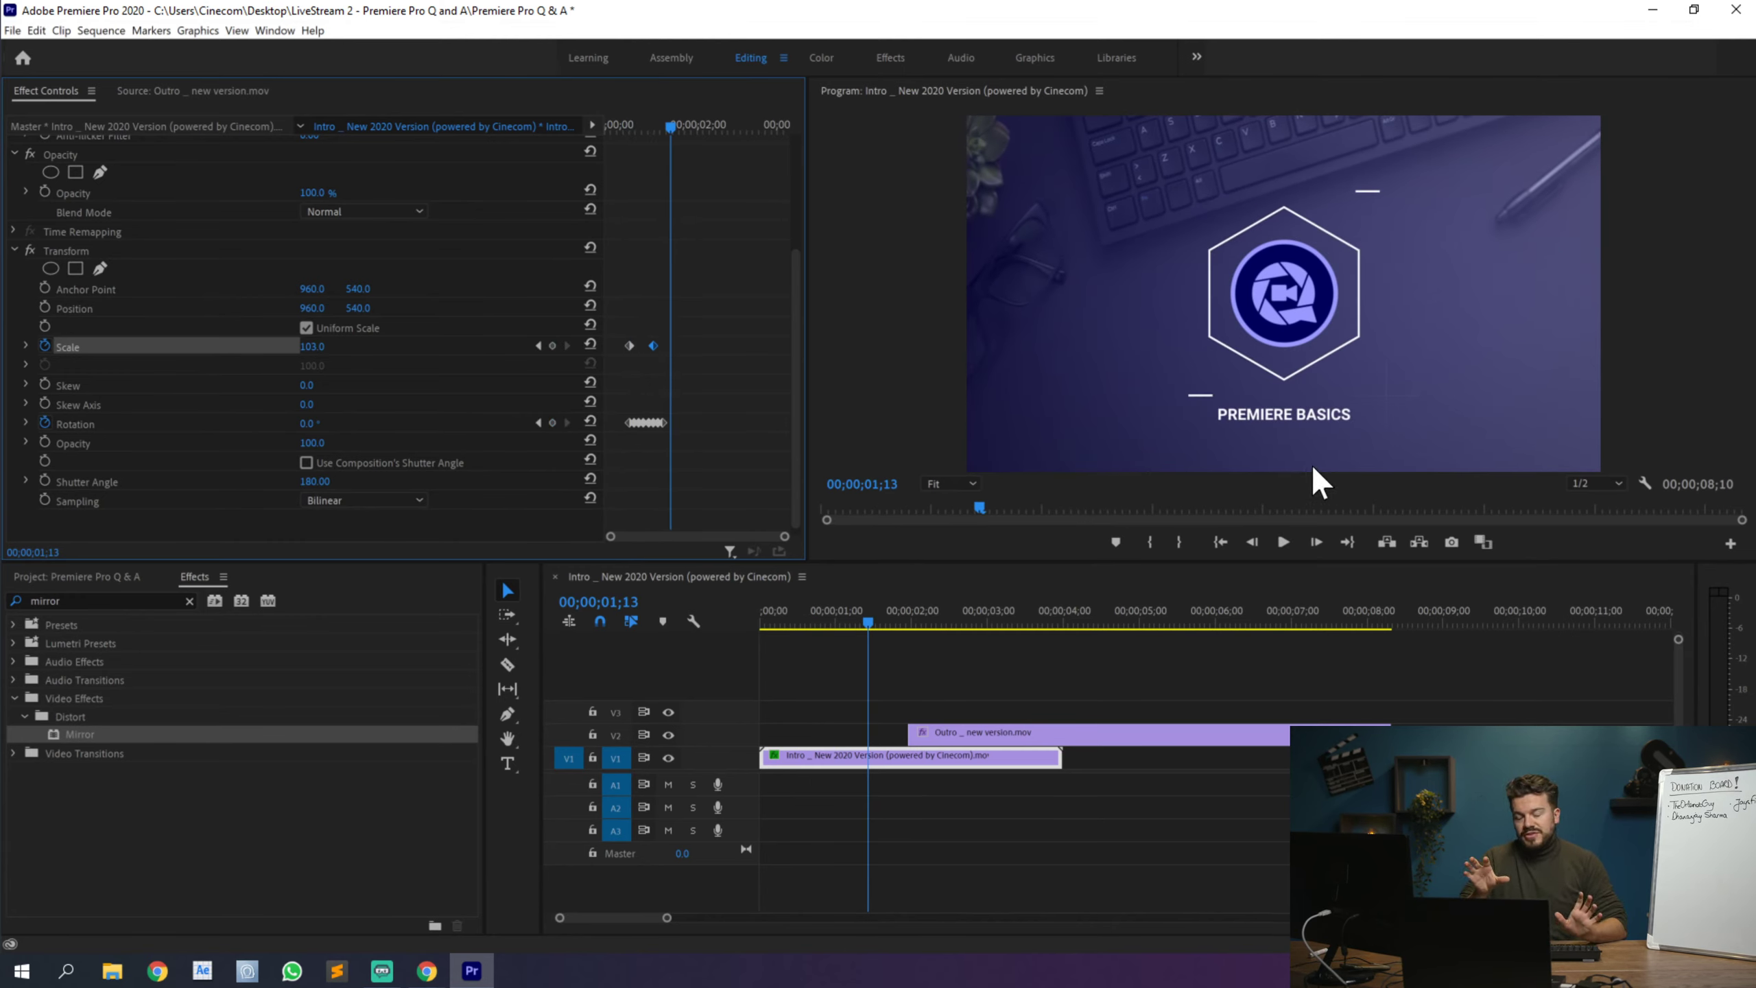
Step: Move the second Transform scale keyframe to 00;00;00;29 and set its scale to 108, after trying 105 and 106
left_click_drag(661, 126, 650, 127)
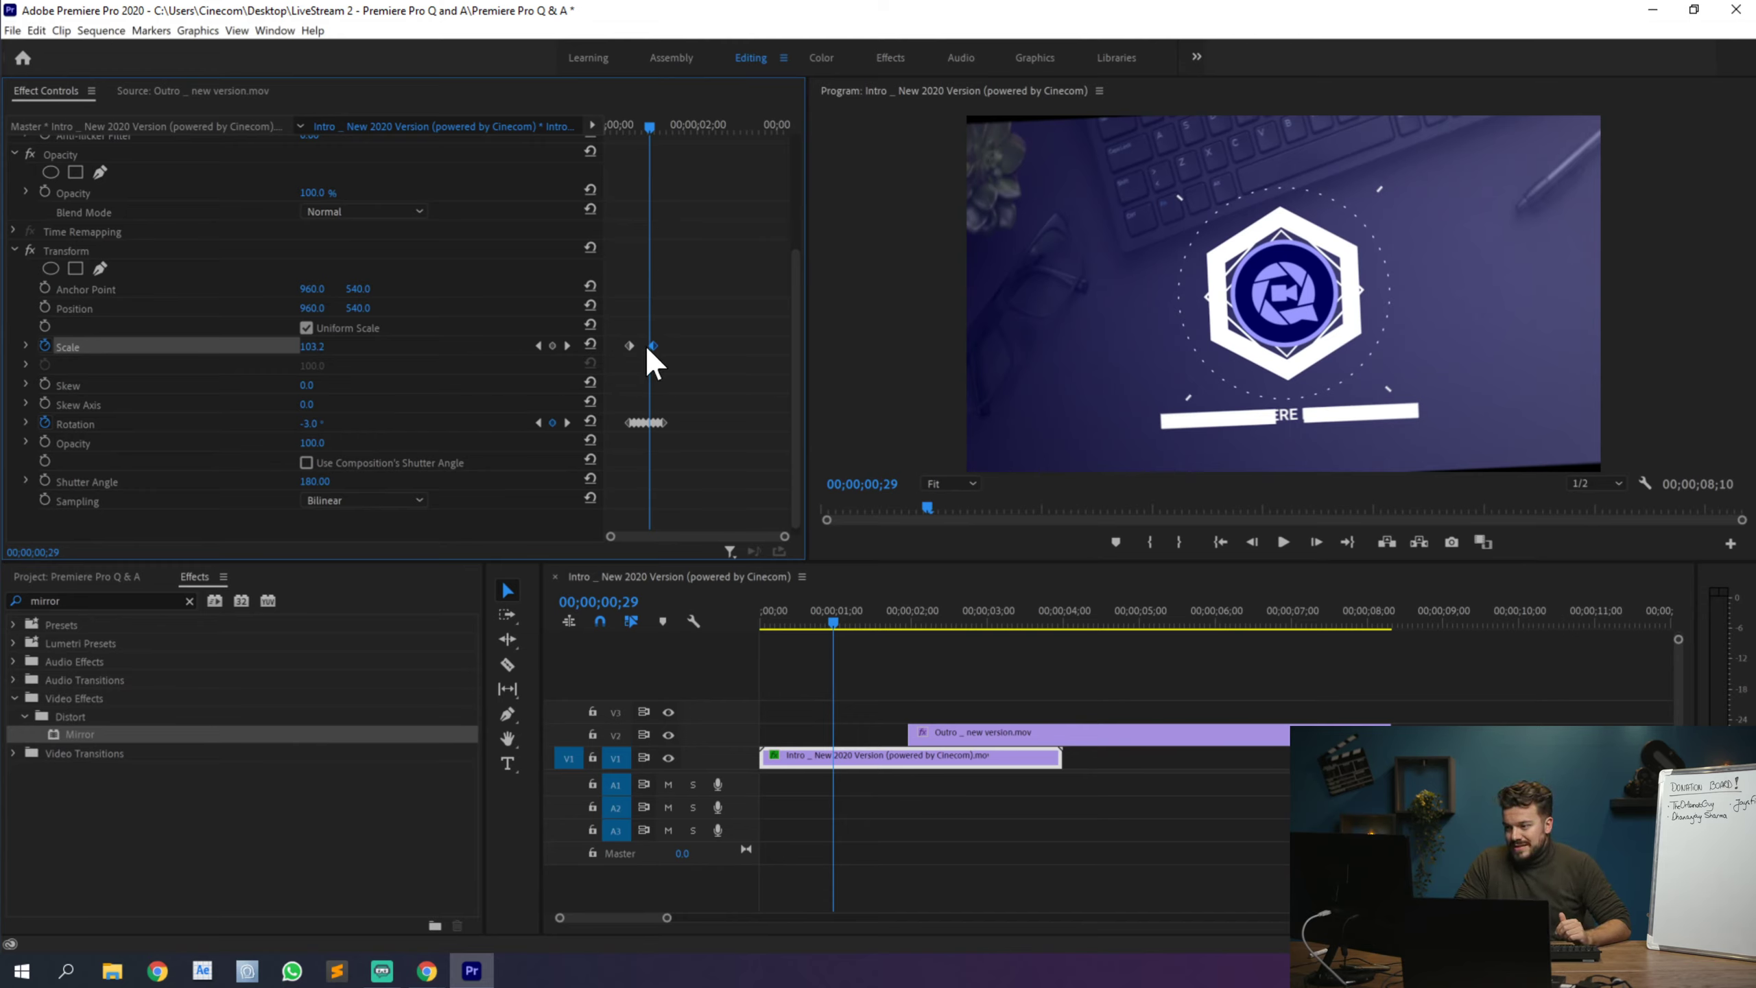
left_click_drag(652, 345, 648, 345)
left_click(301, 346)
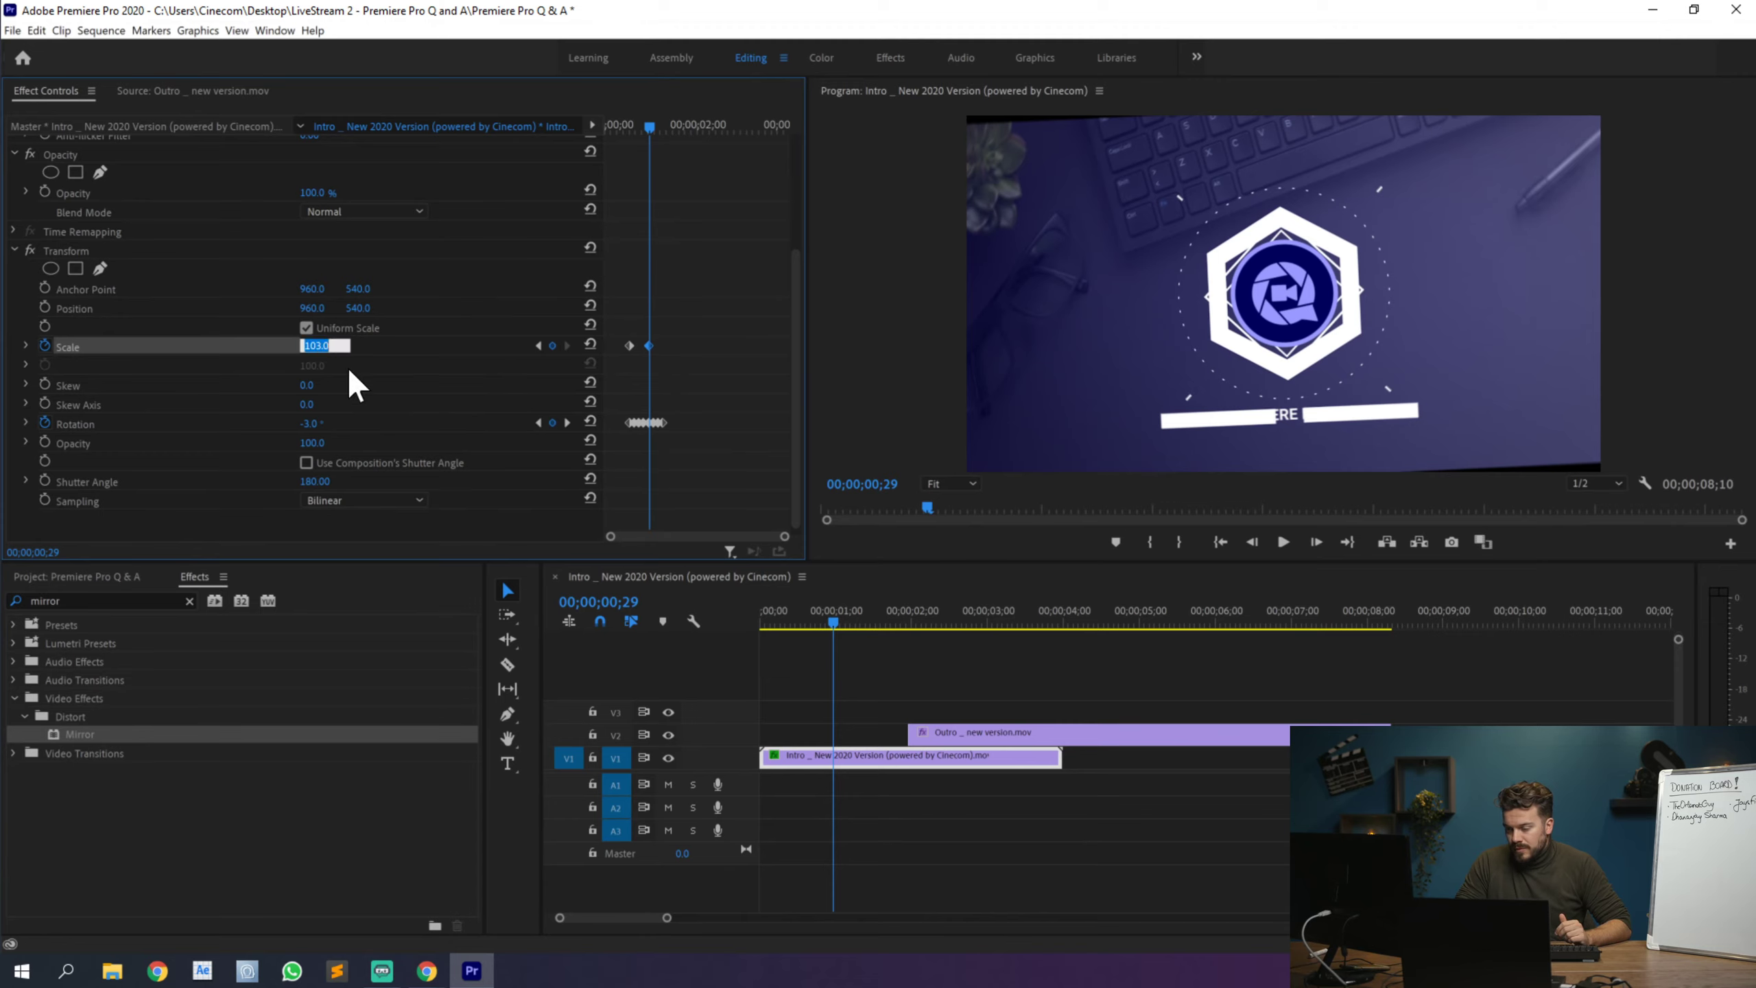
type("105")
key("Return")
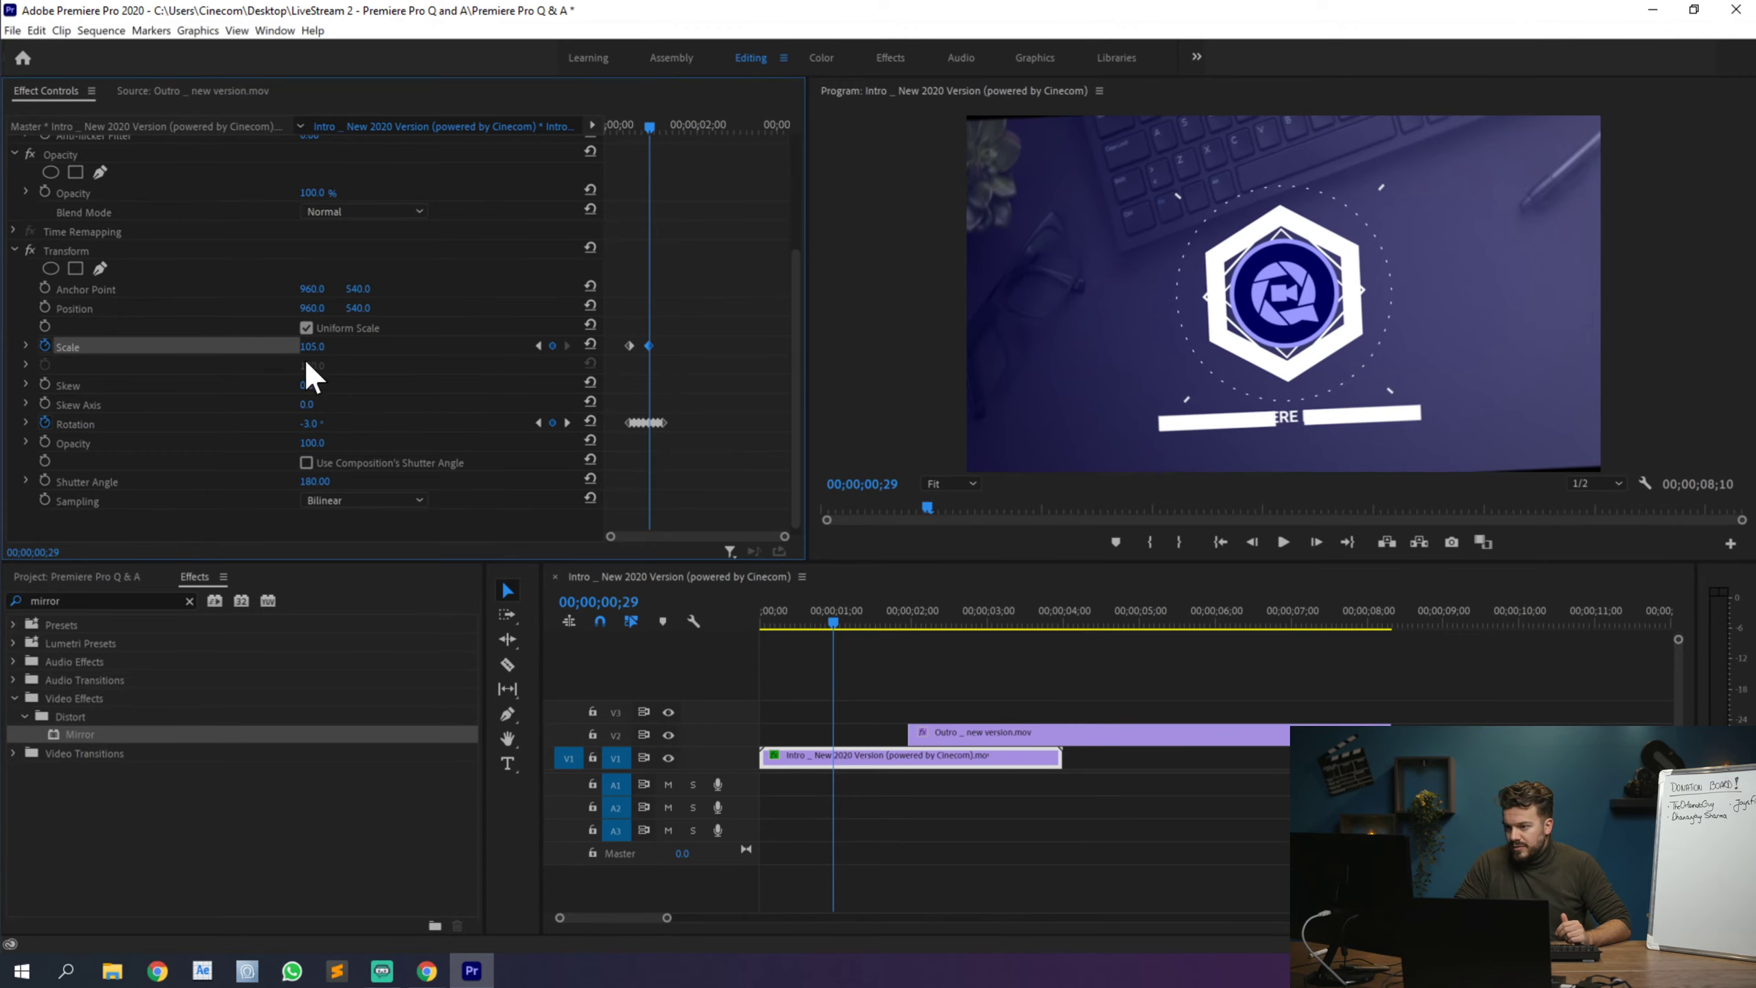
left_click(338, 347)
type("10")
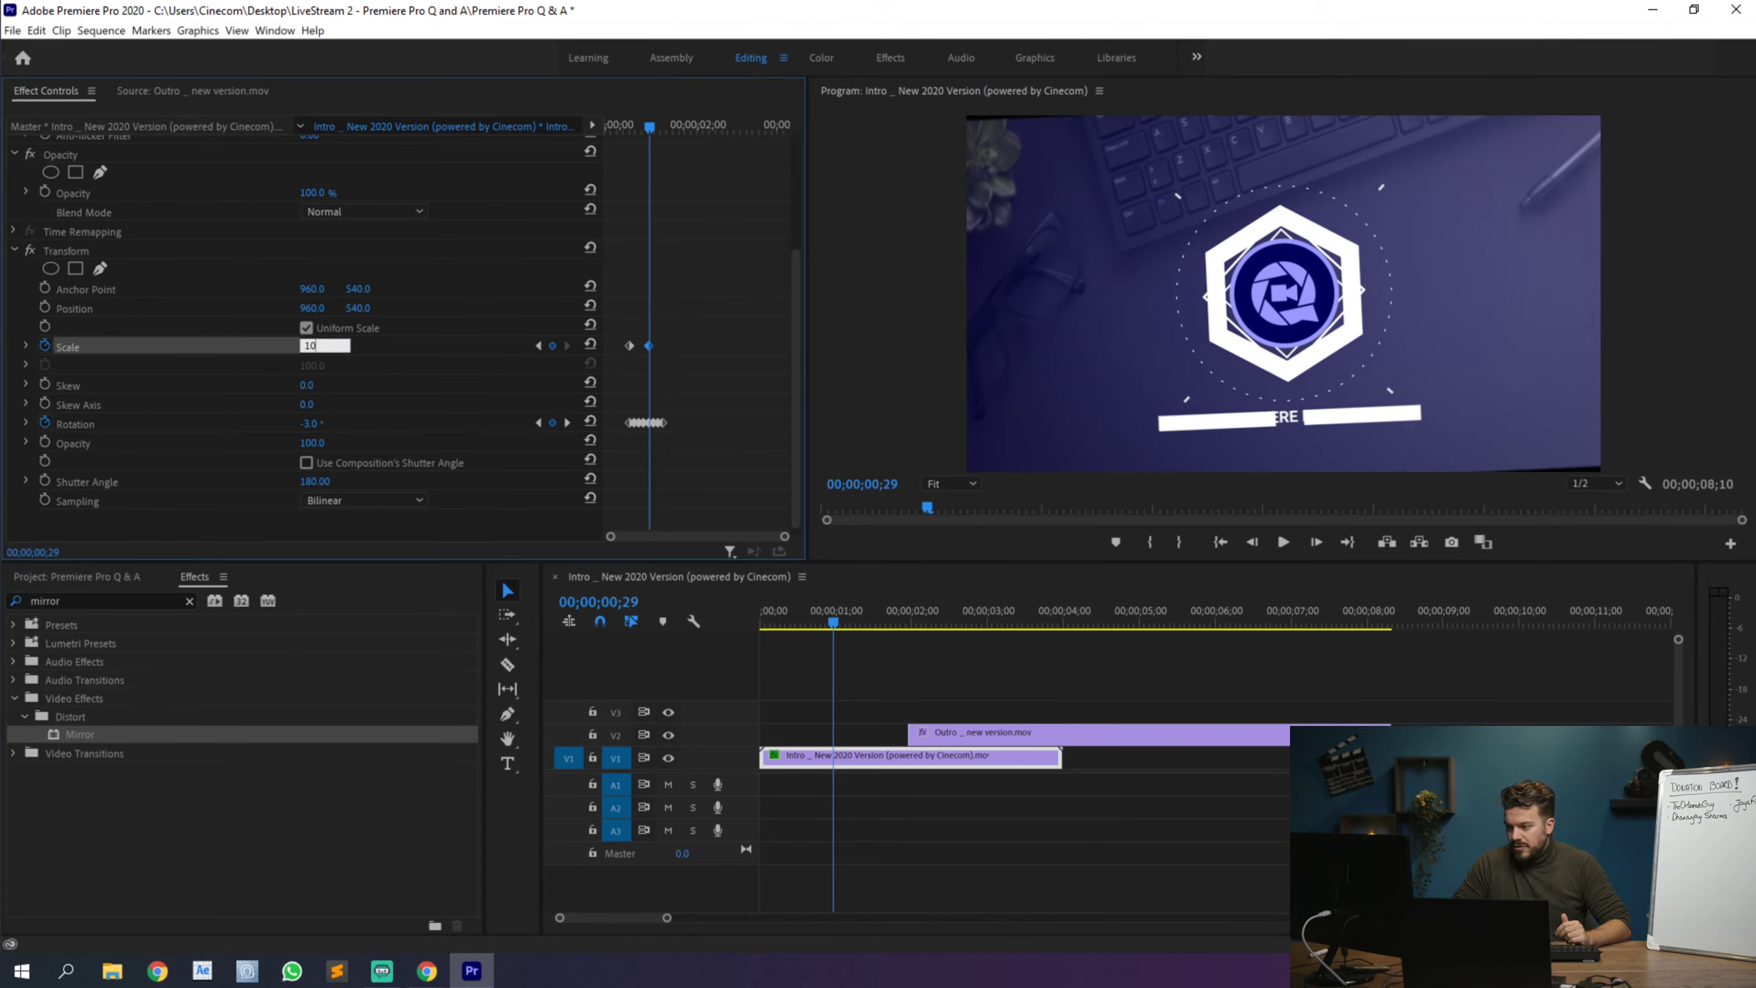
type("6")
key("Return")
left_click(330, 342)
type("108")
key("Return")
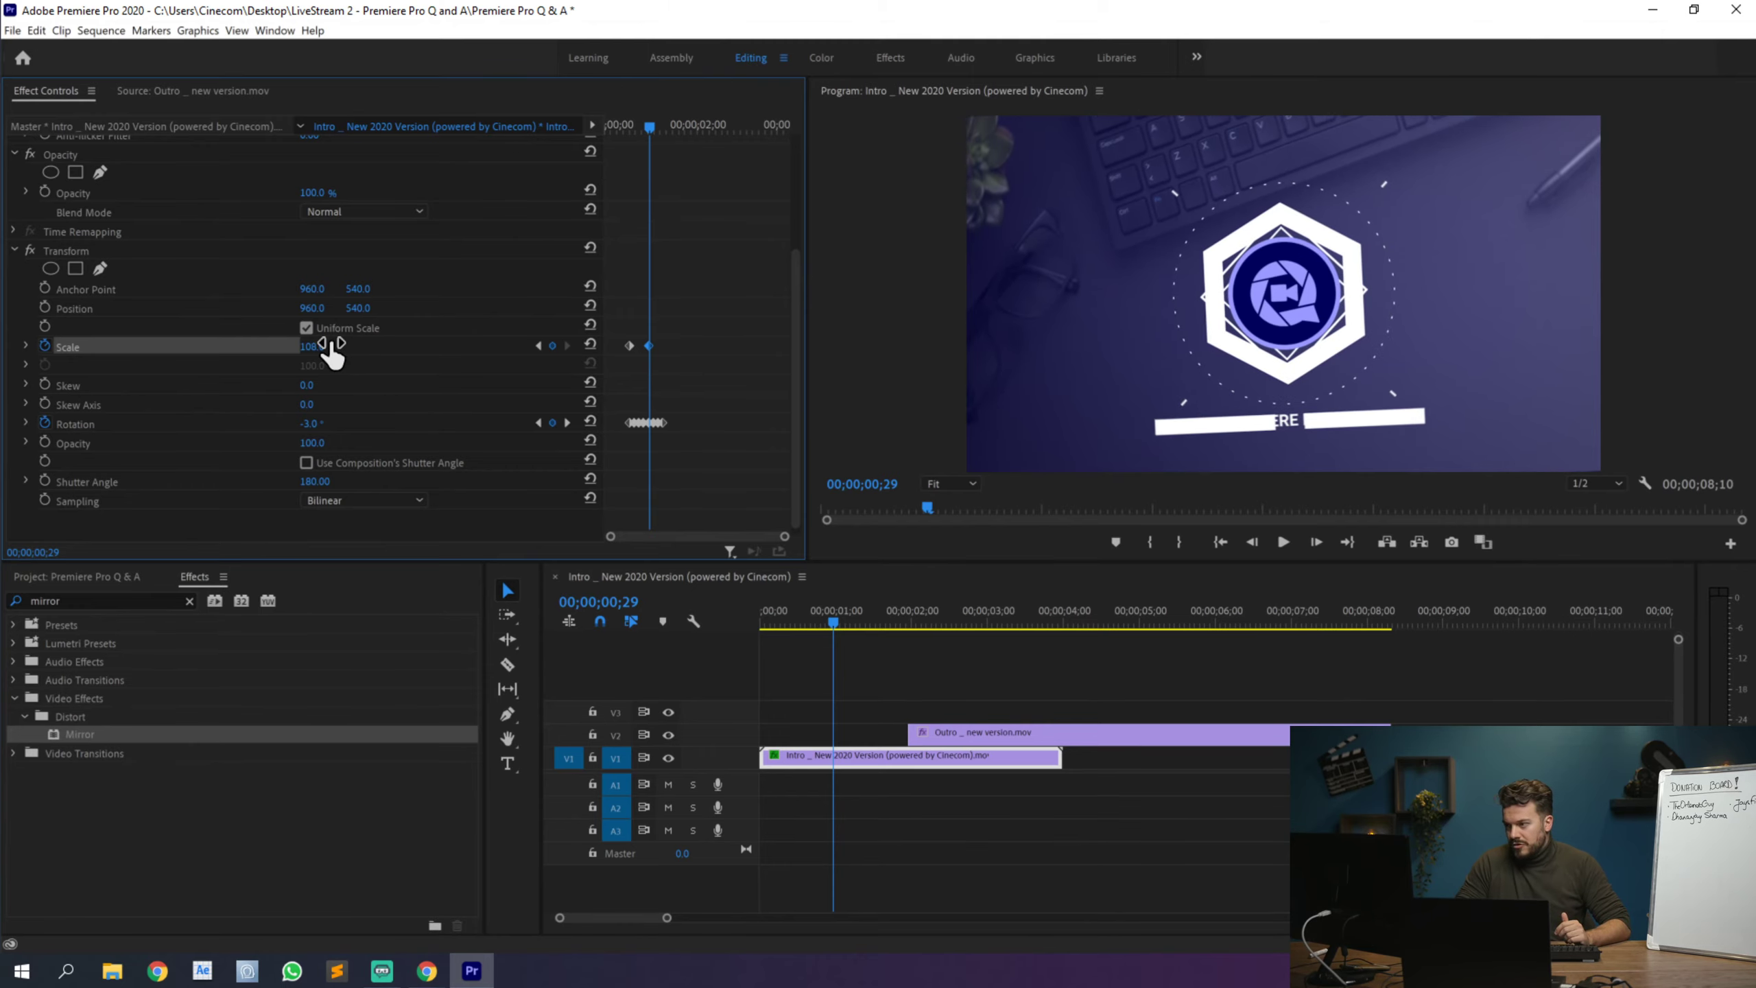
Step: Replace the first Transform scale keyframe with one at 00;00;00;20 and set its scale to 115
left_click(626, 127)
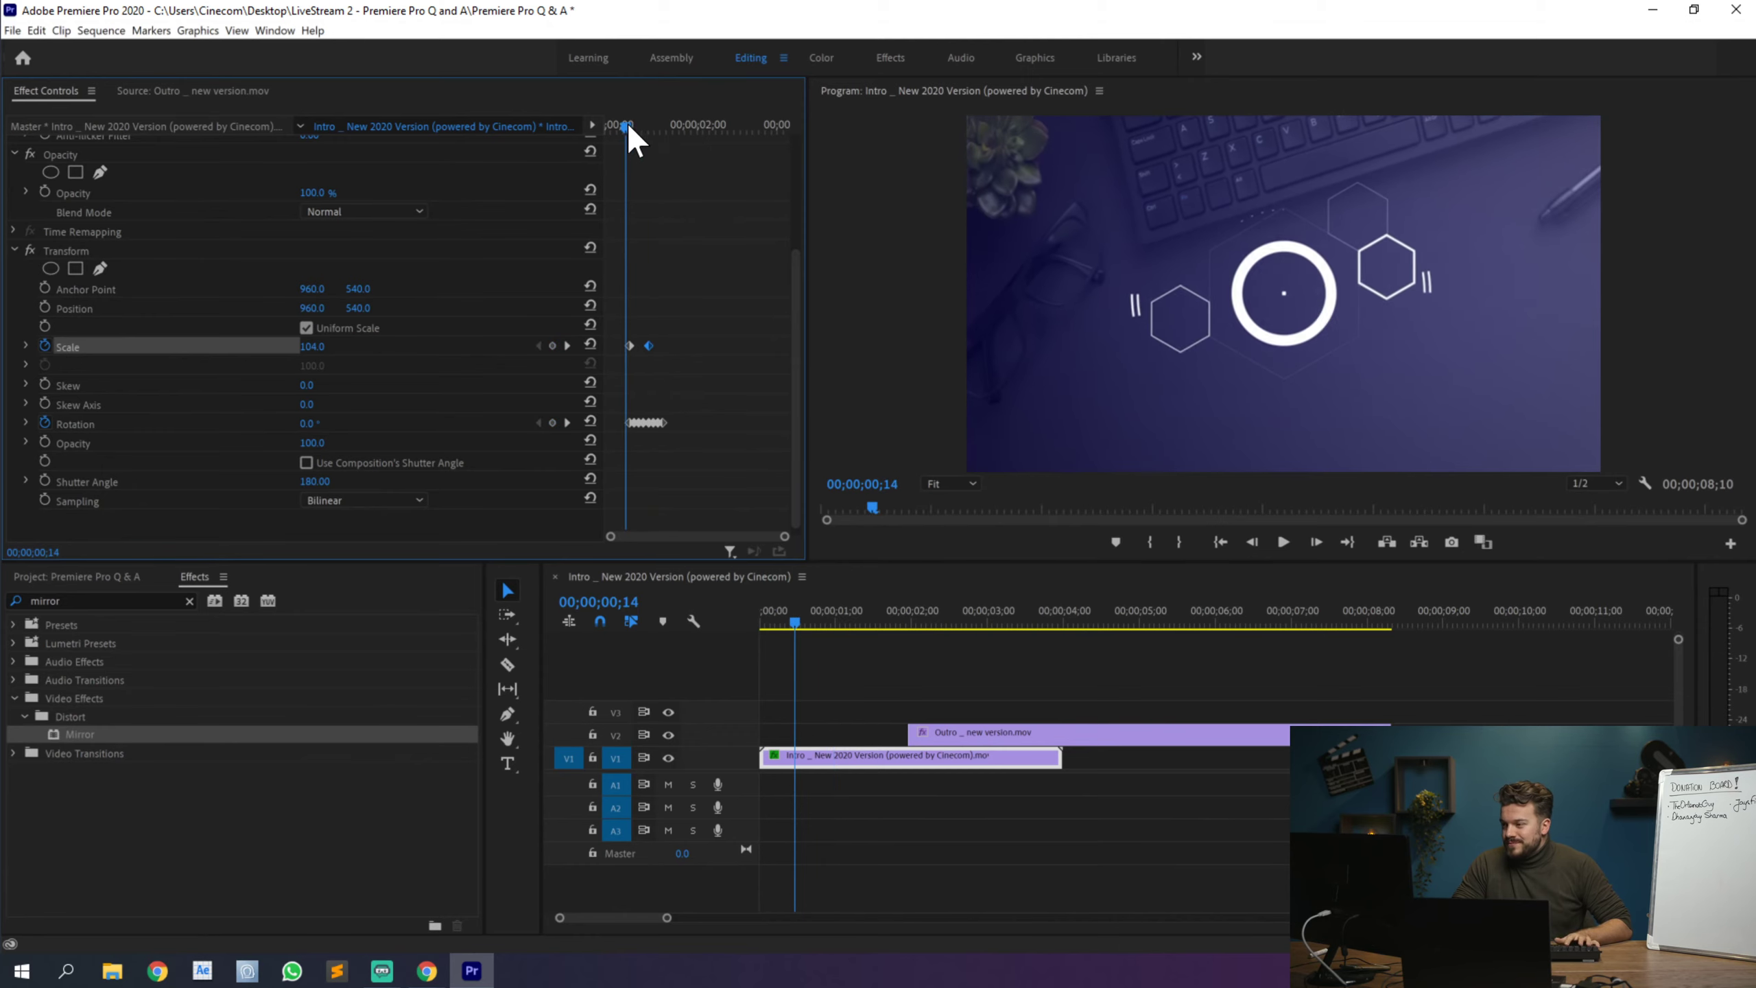
left_click(635, 125)
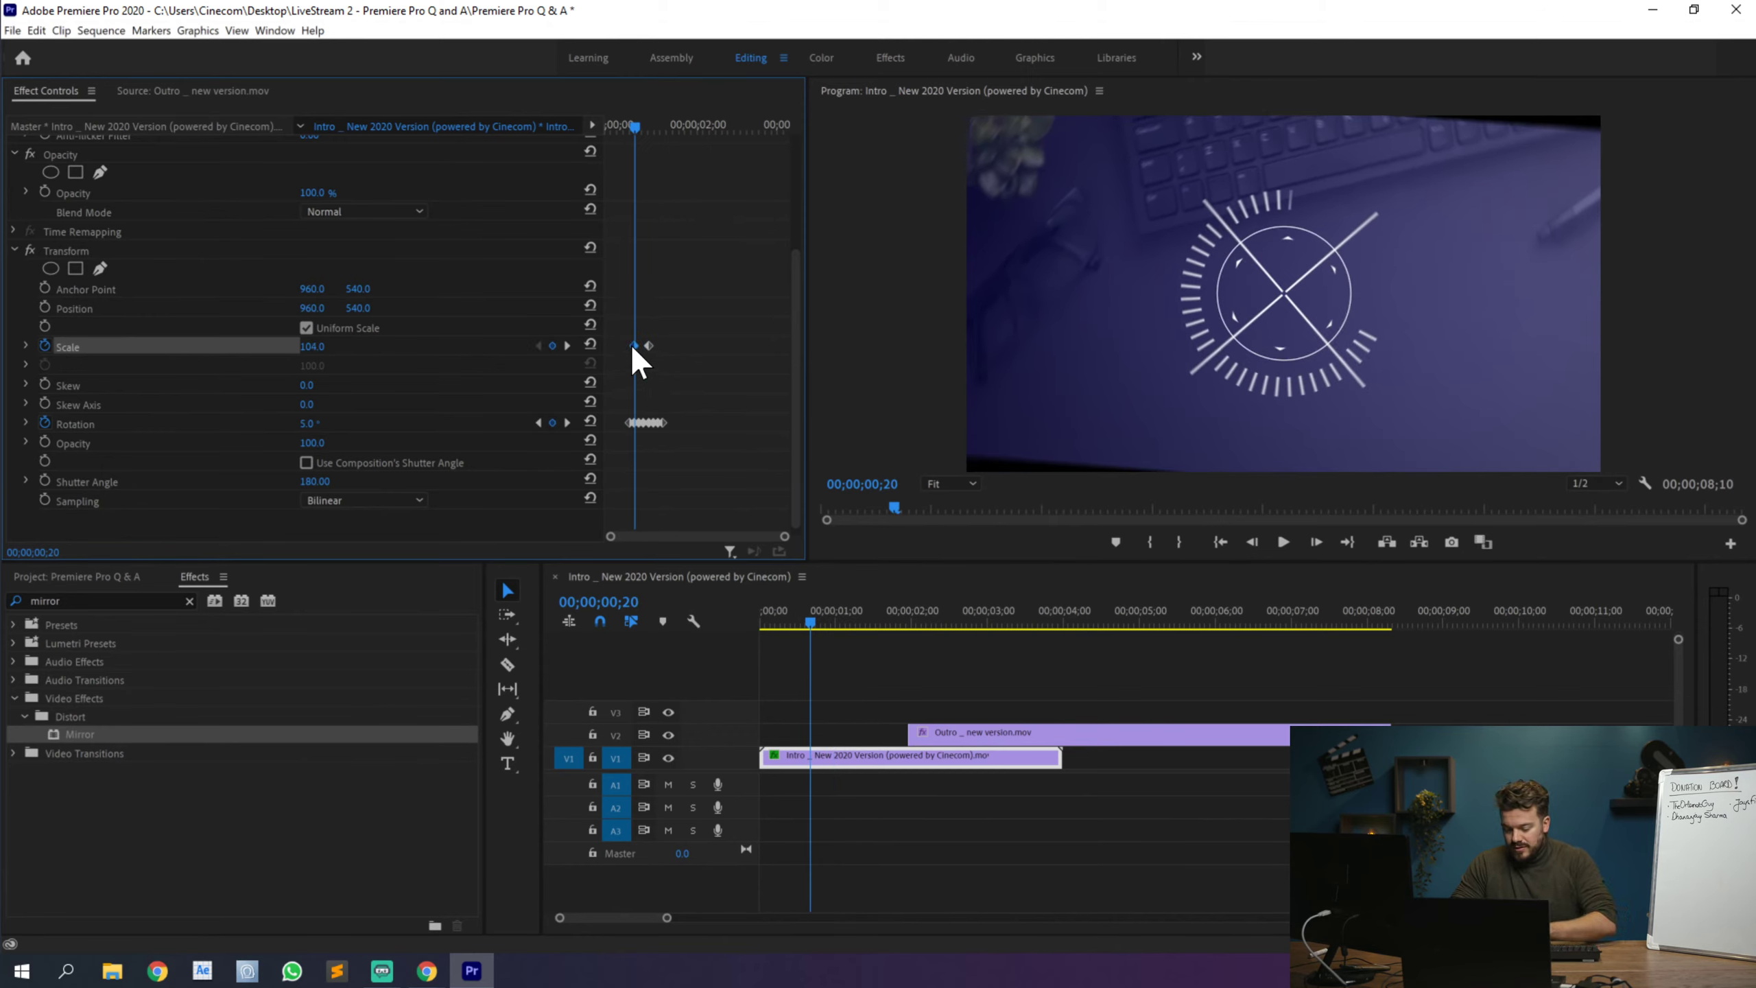
key("Delete")
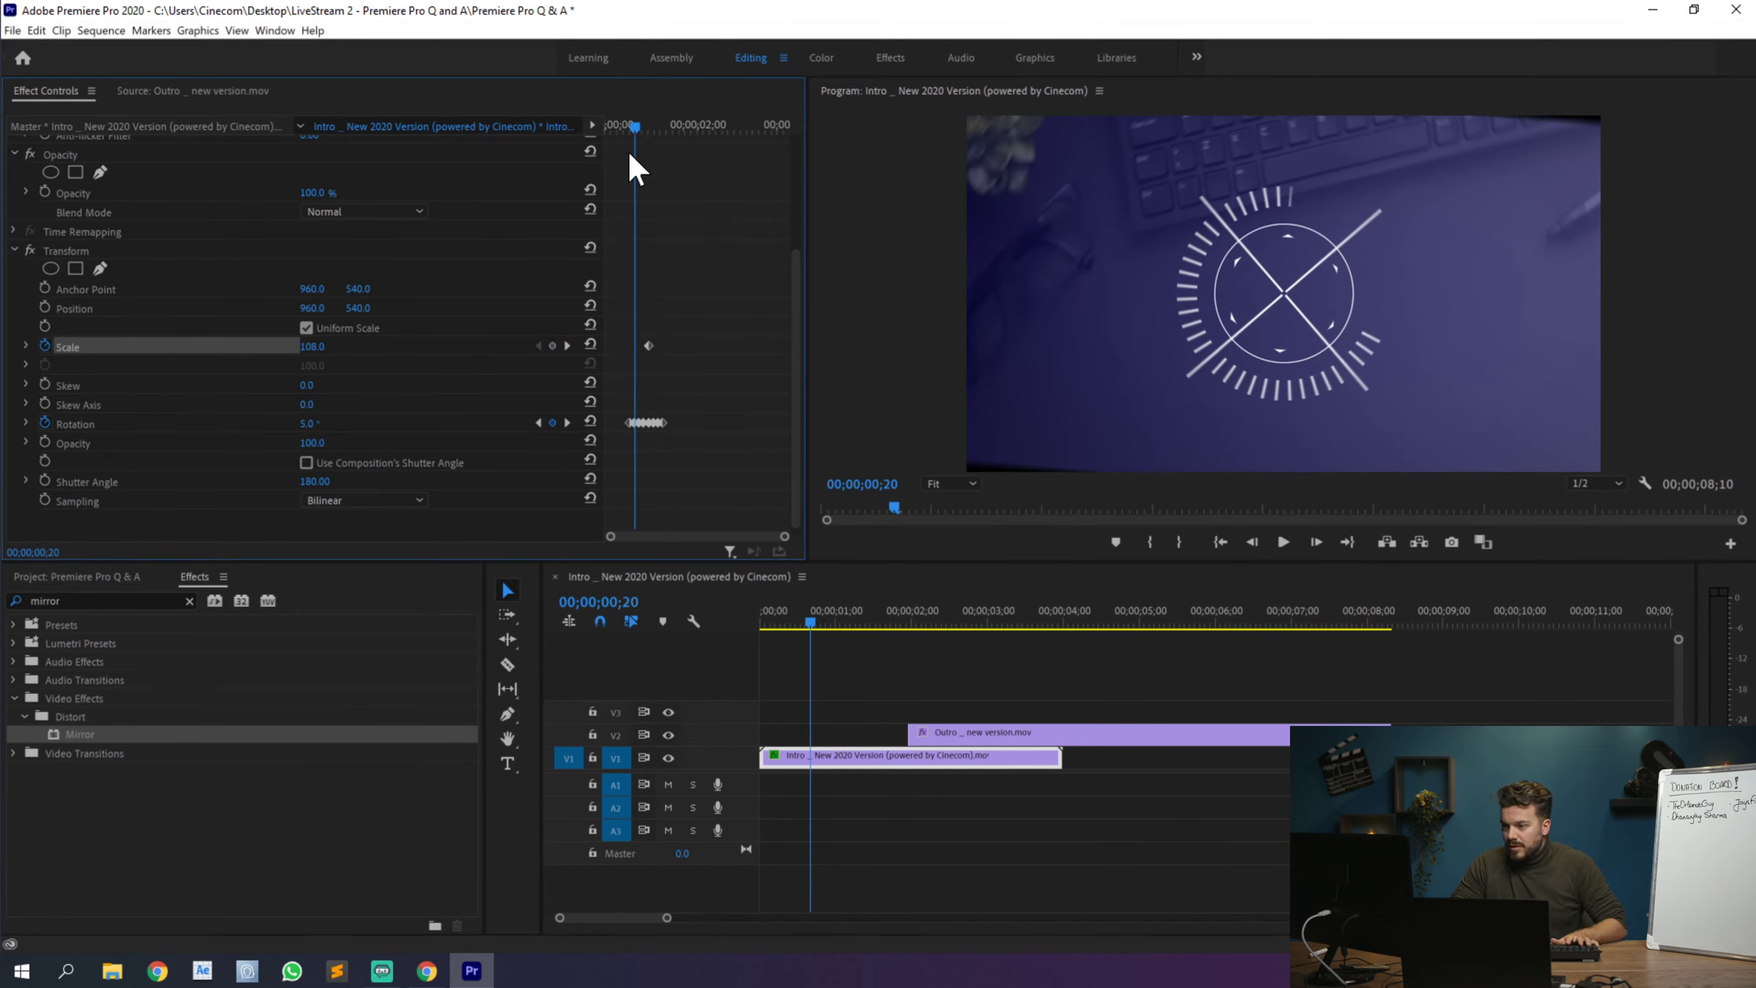
left_click_drag(313, 346, 367, 359)
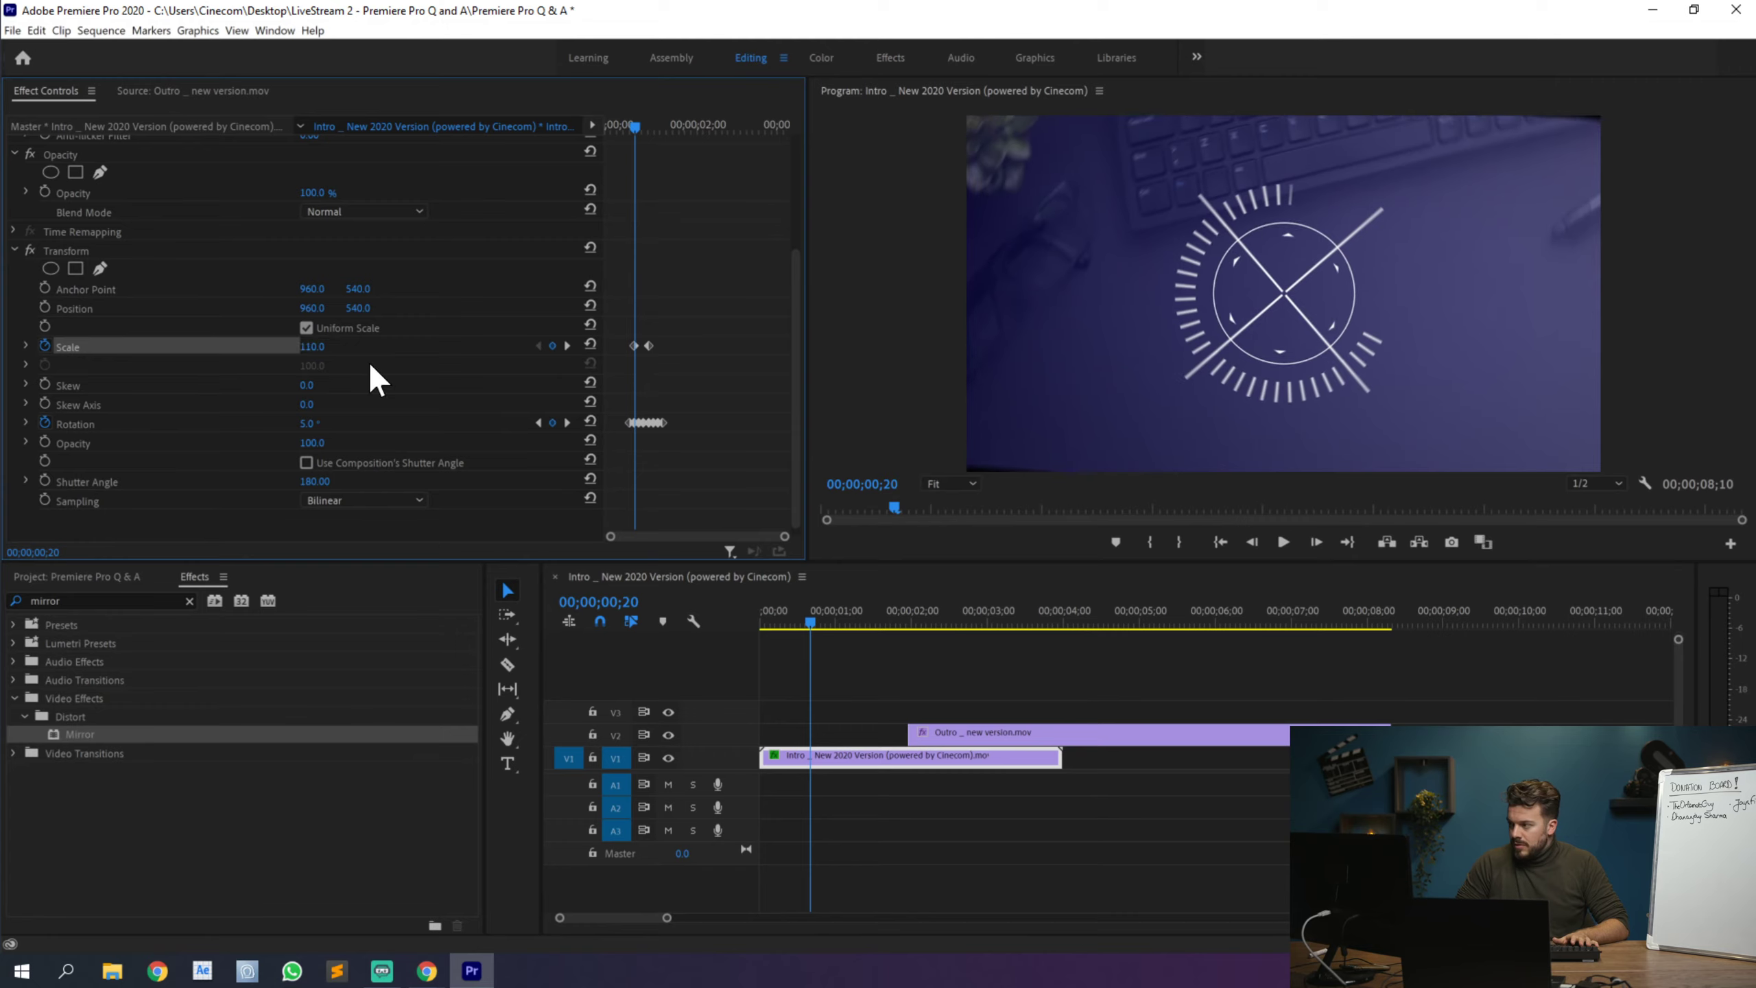
left_click(324, 345)
type("112")
key("BackSpace")
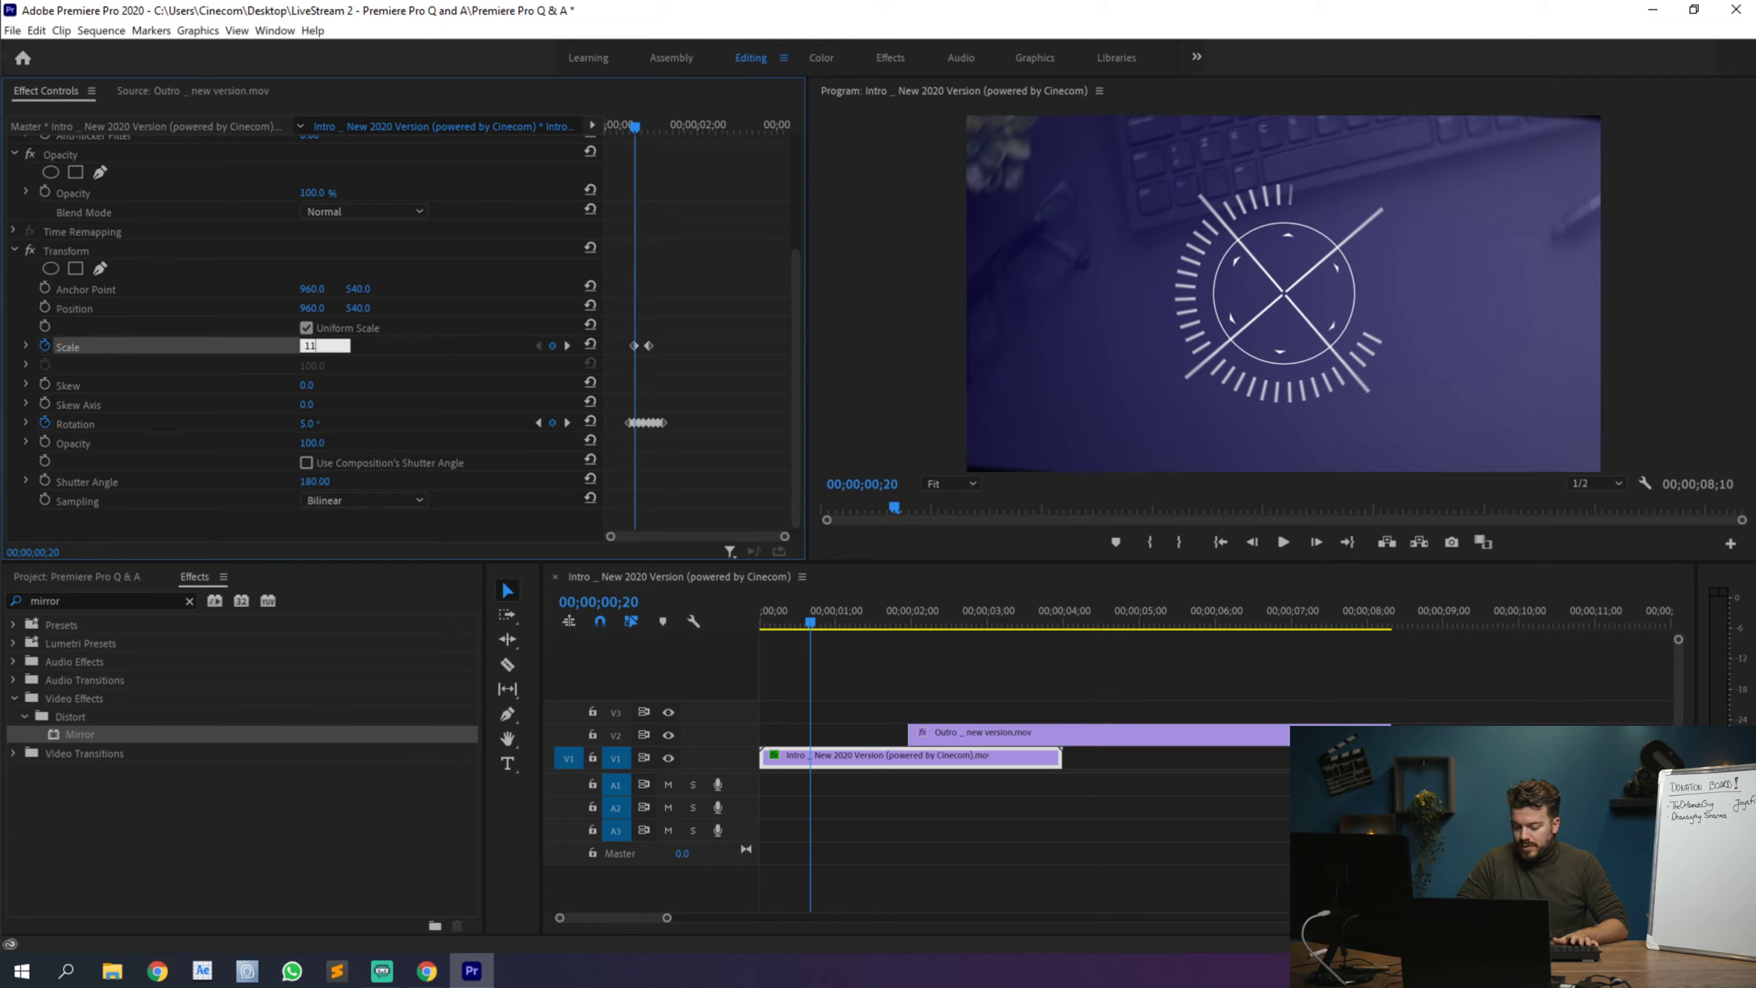
type("5")
key("Return")
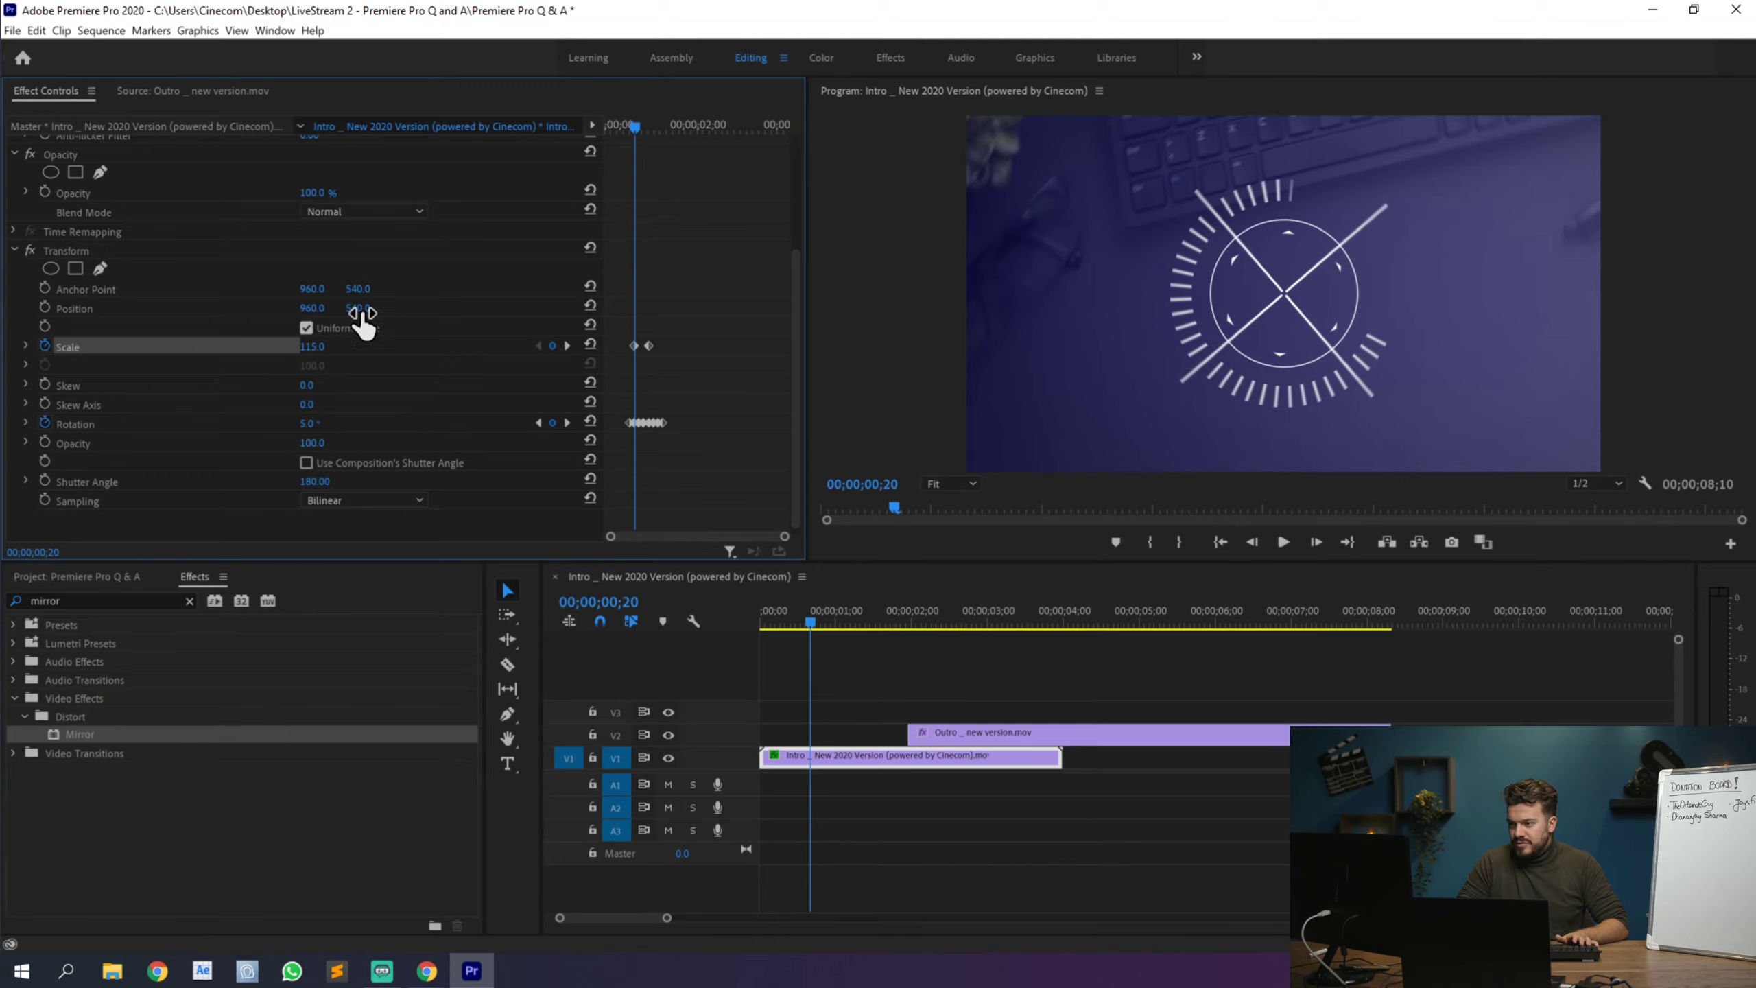
Step: Replay the adjusted shake, stepping back to 00;00;01;11, and switch to Chrome
key("space")
key("space")
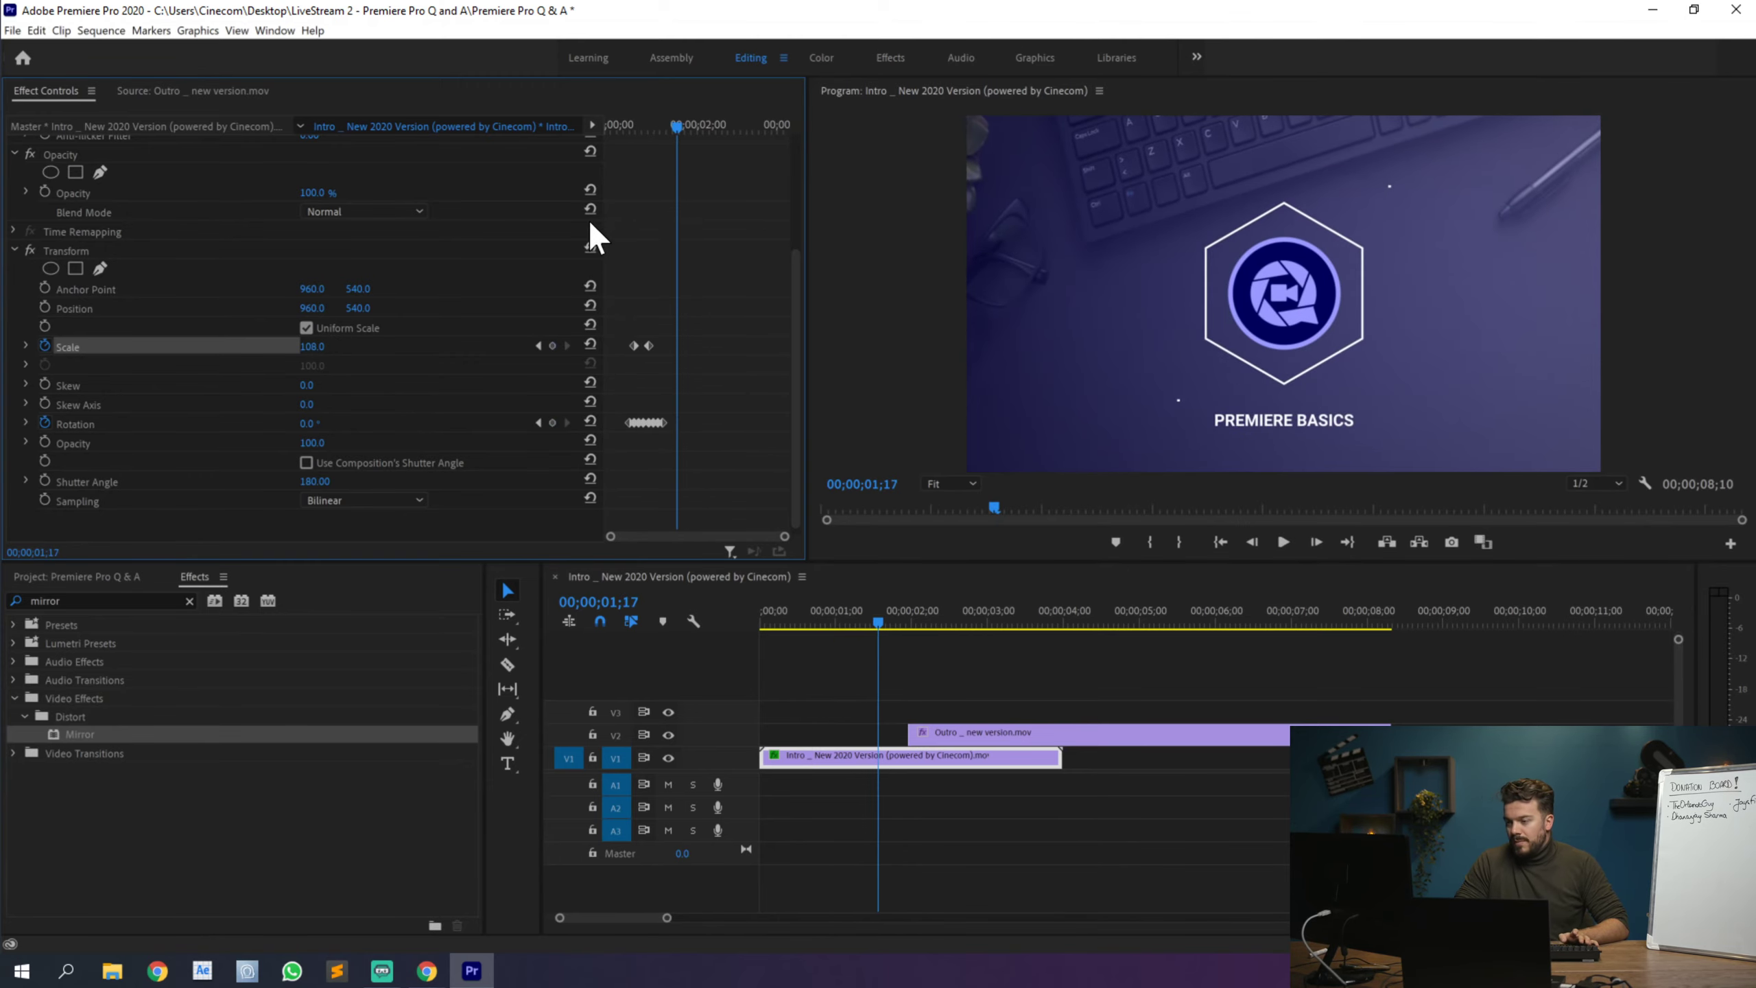
key("Left")
key("Left")
key("Left")
key("Left")
key("Left")
key("Left")
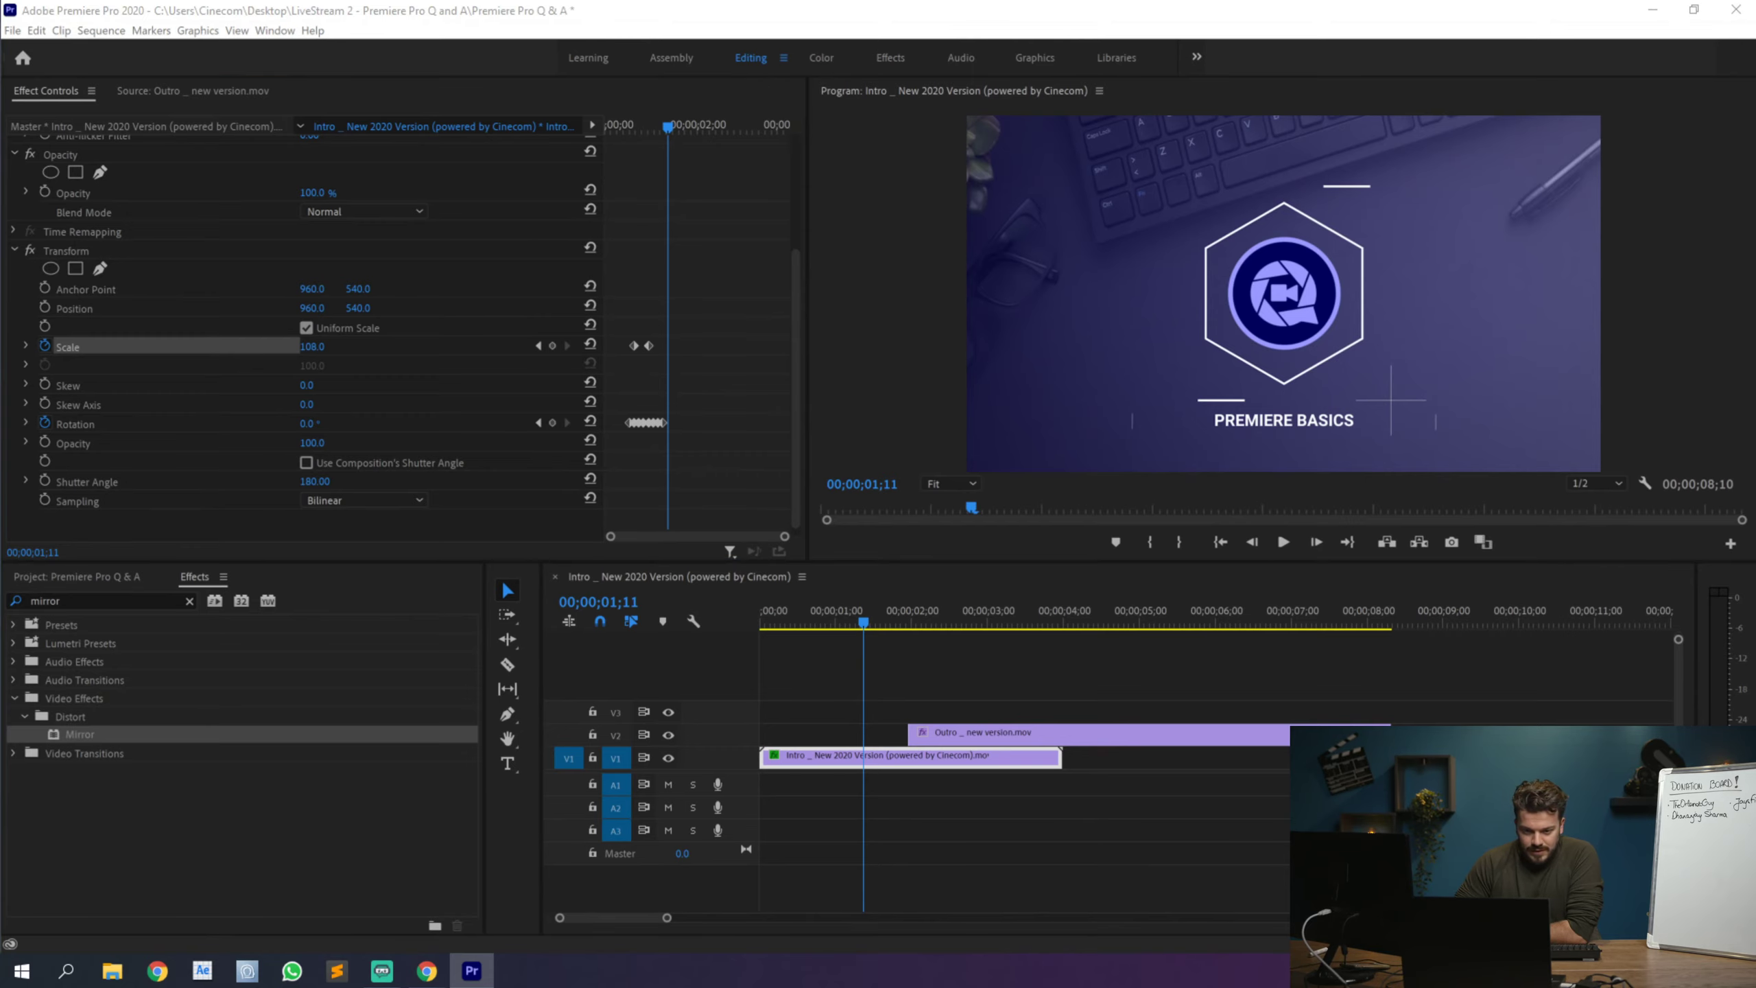
key("alt+Tab")
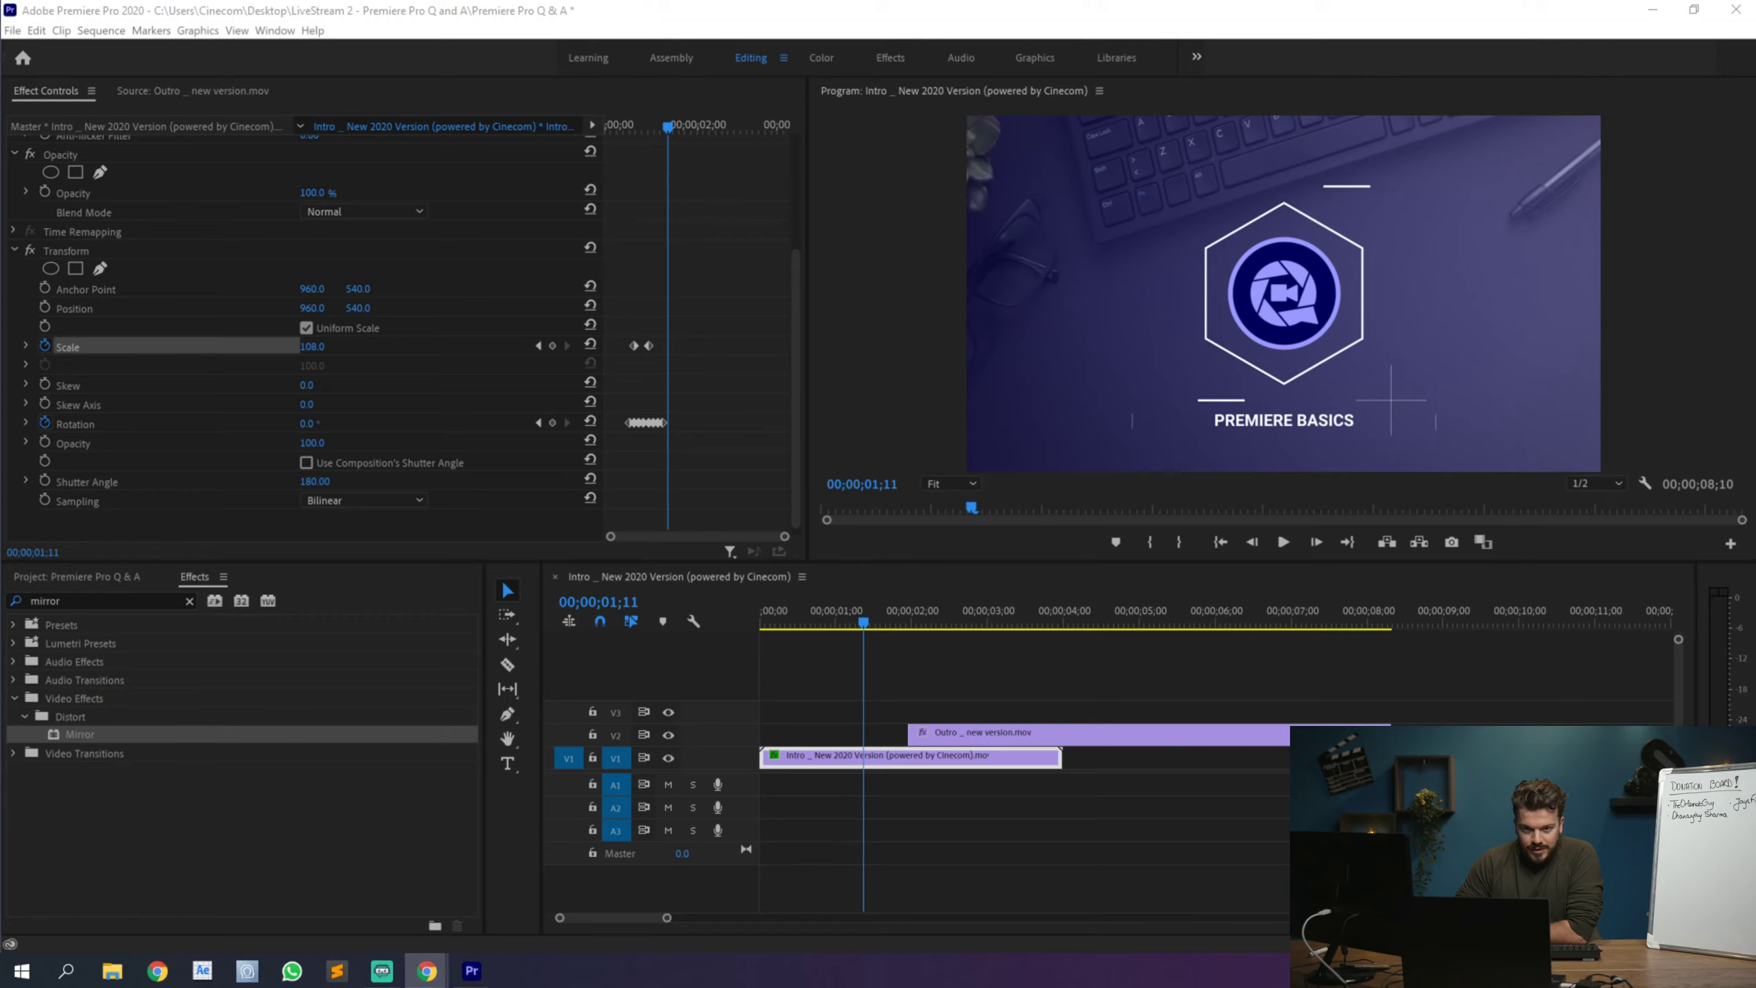
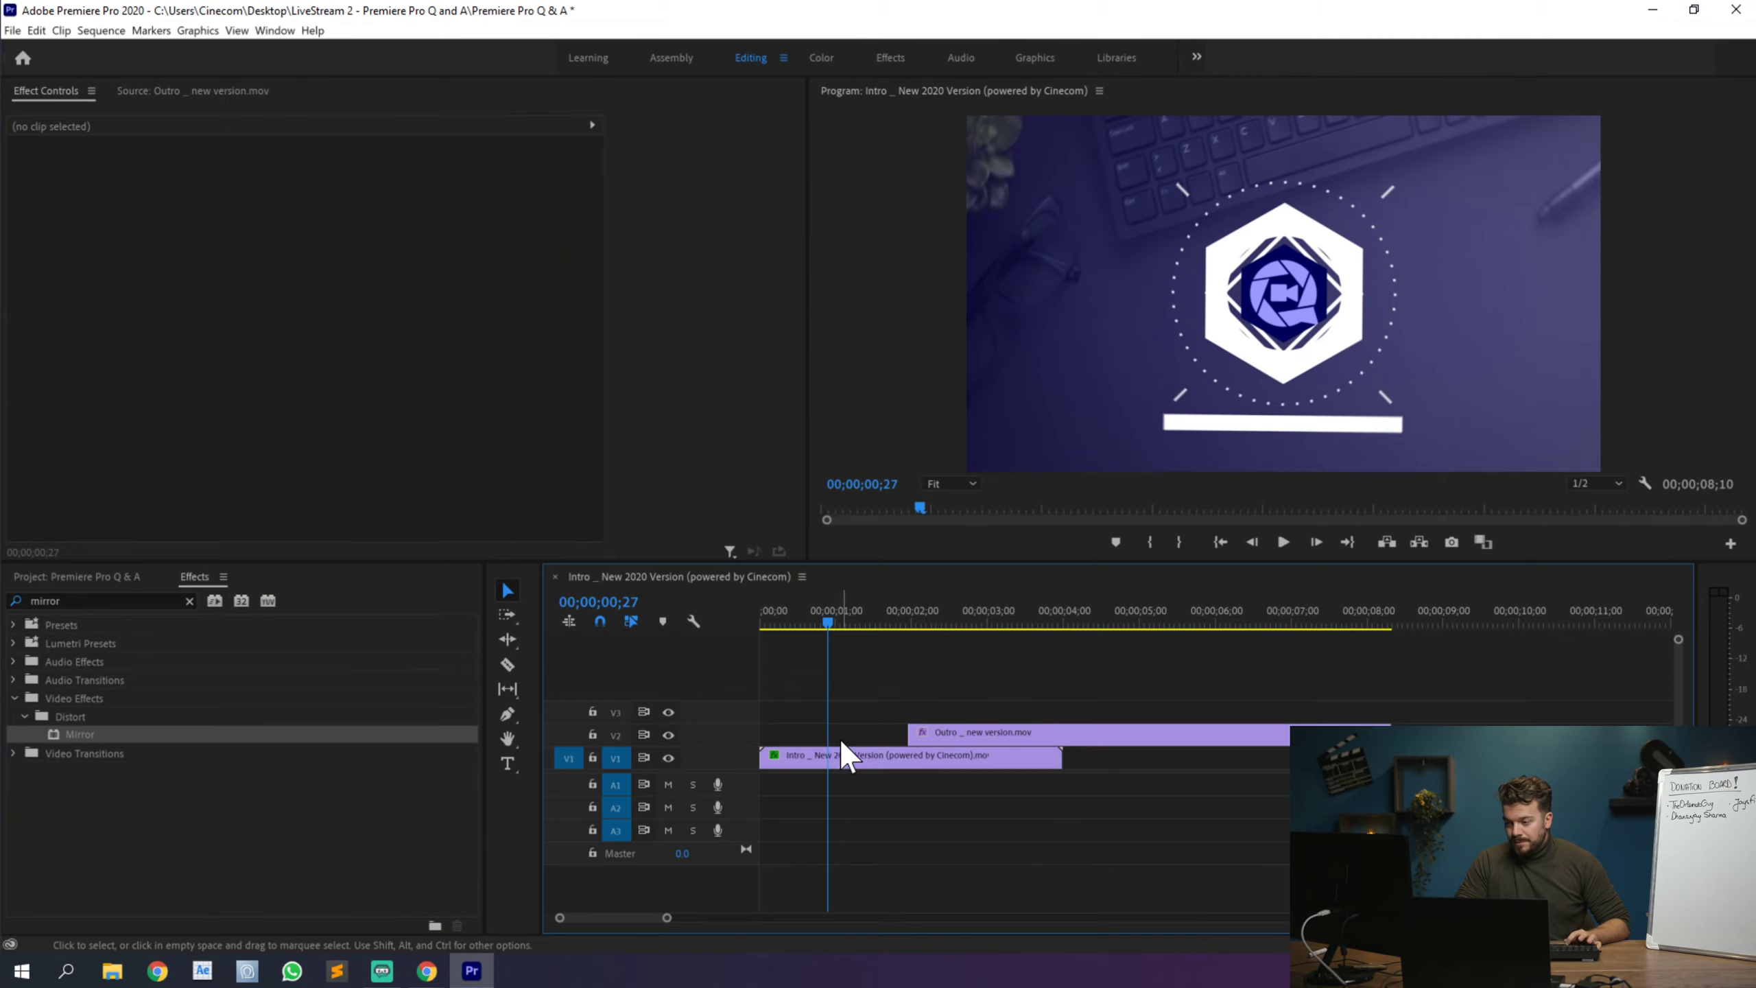
Step: Split the intro clip on V1 at 00;00;00;27
key("c")
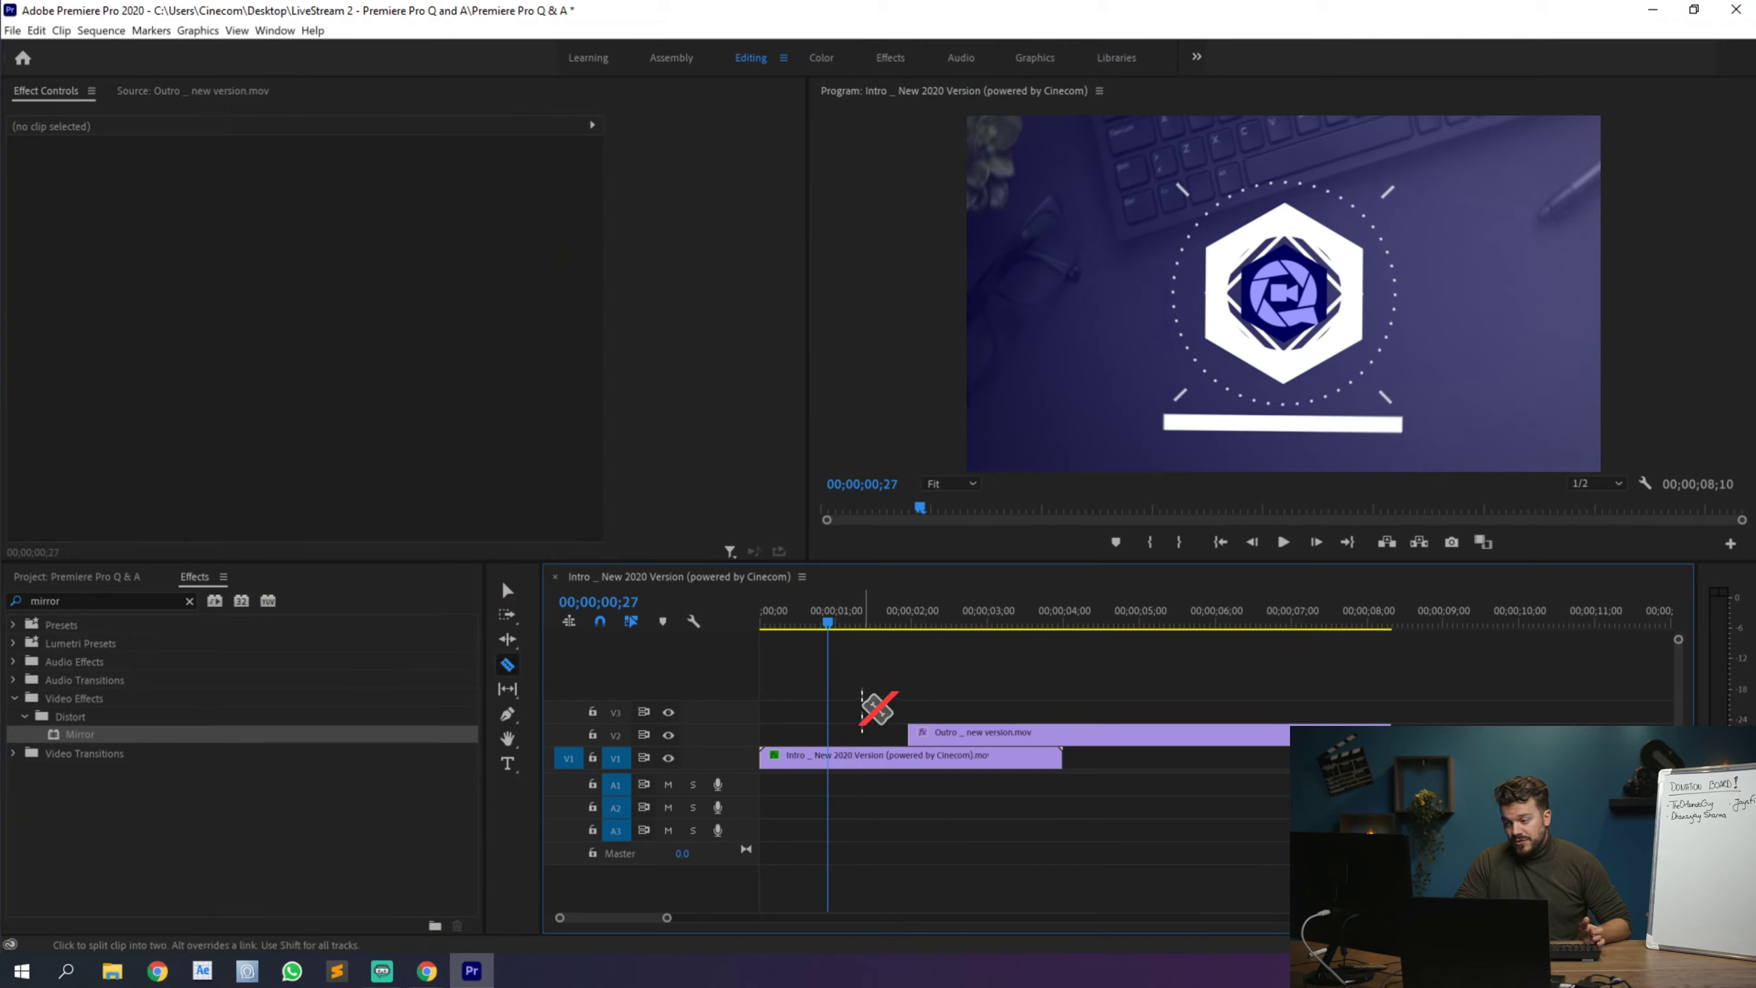
key("v")
left_click(851, 759)
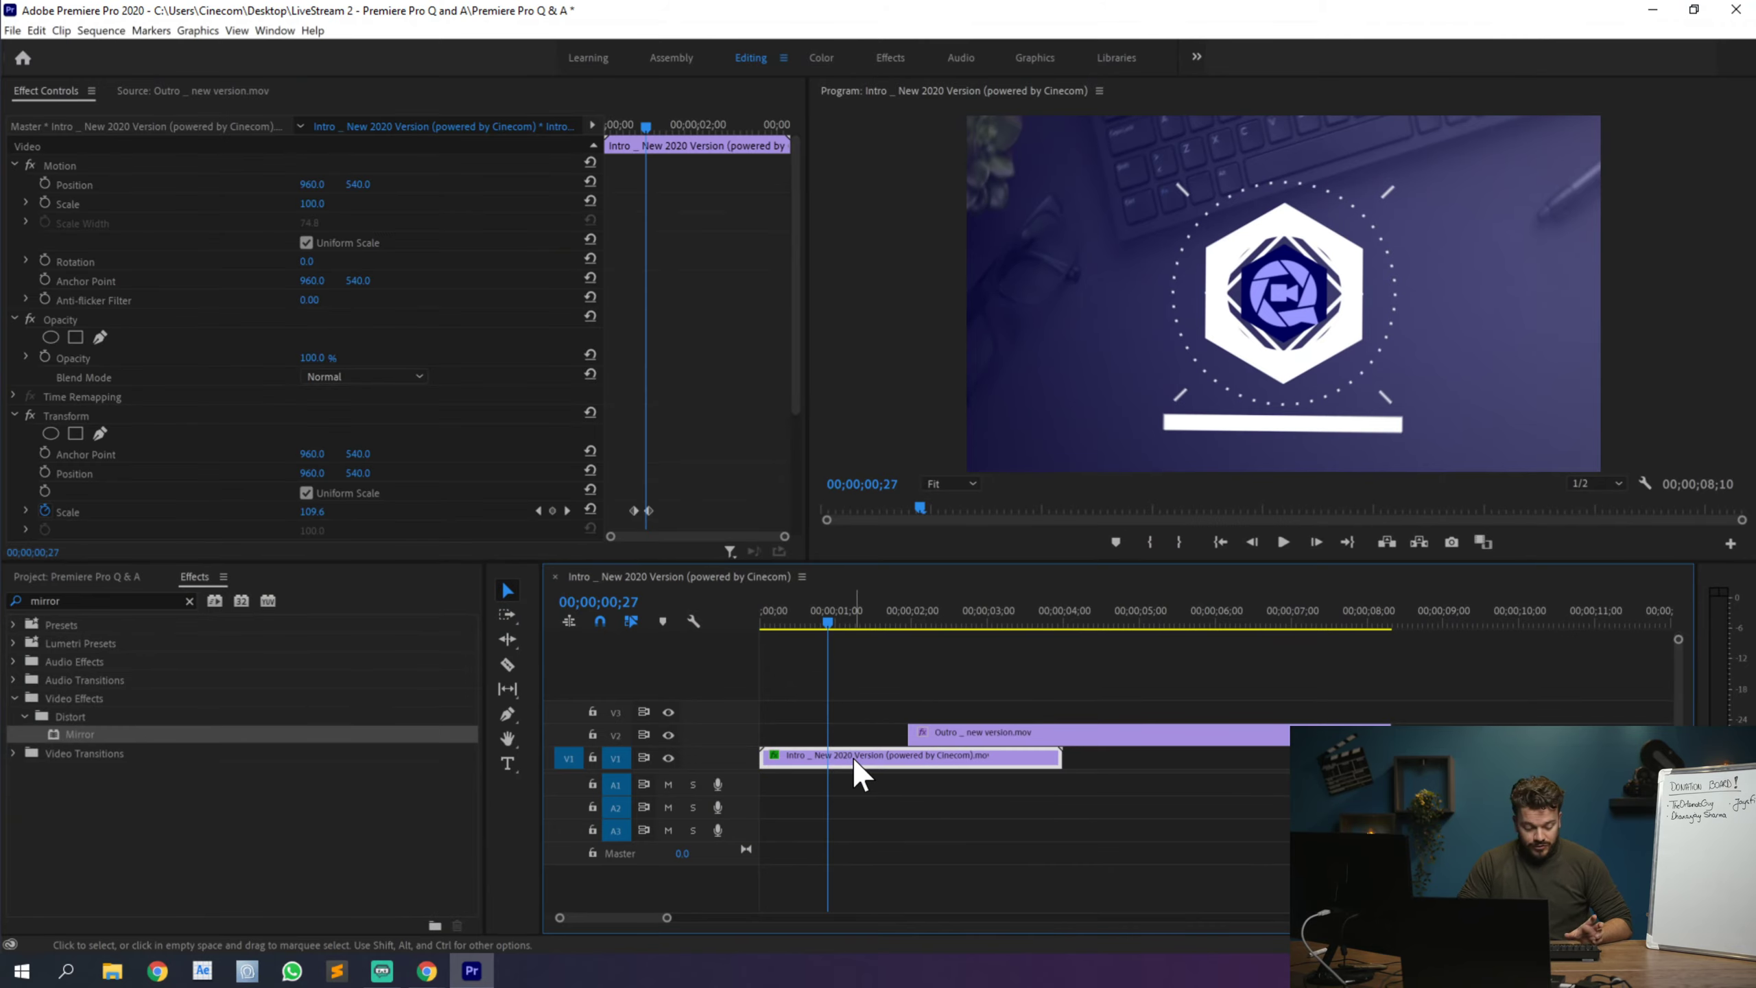
key("ctrl+k")
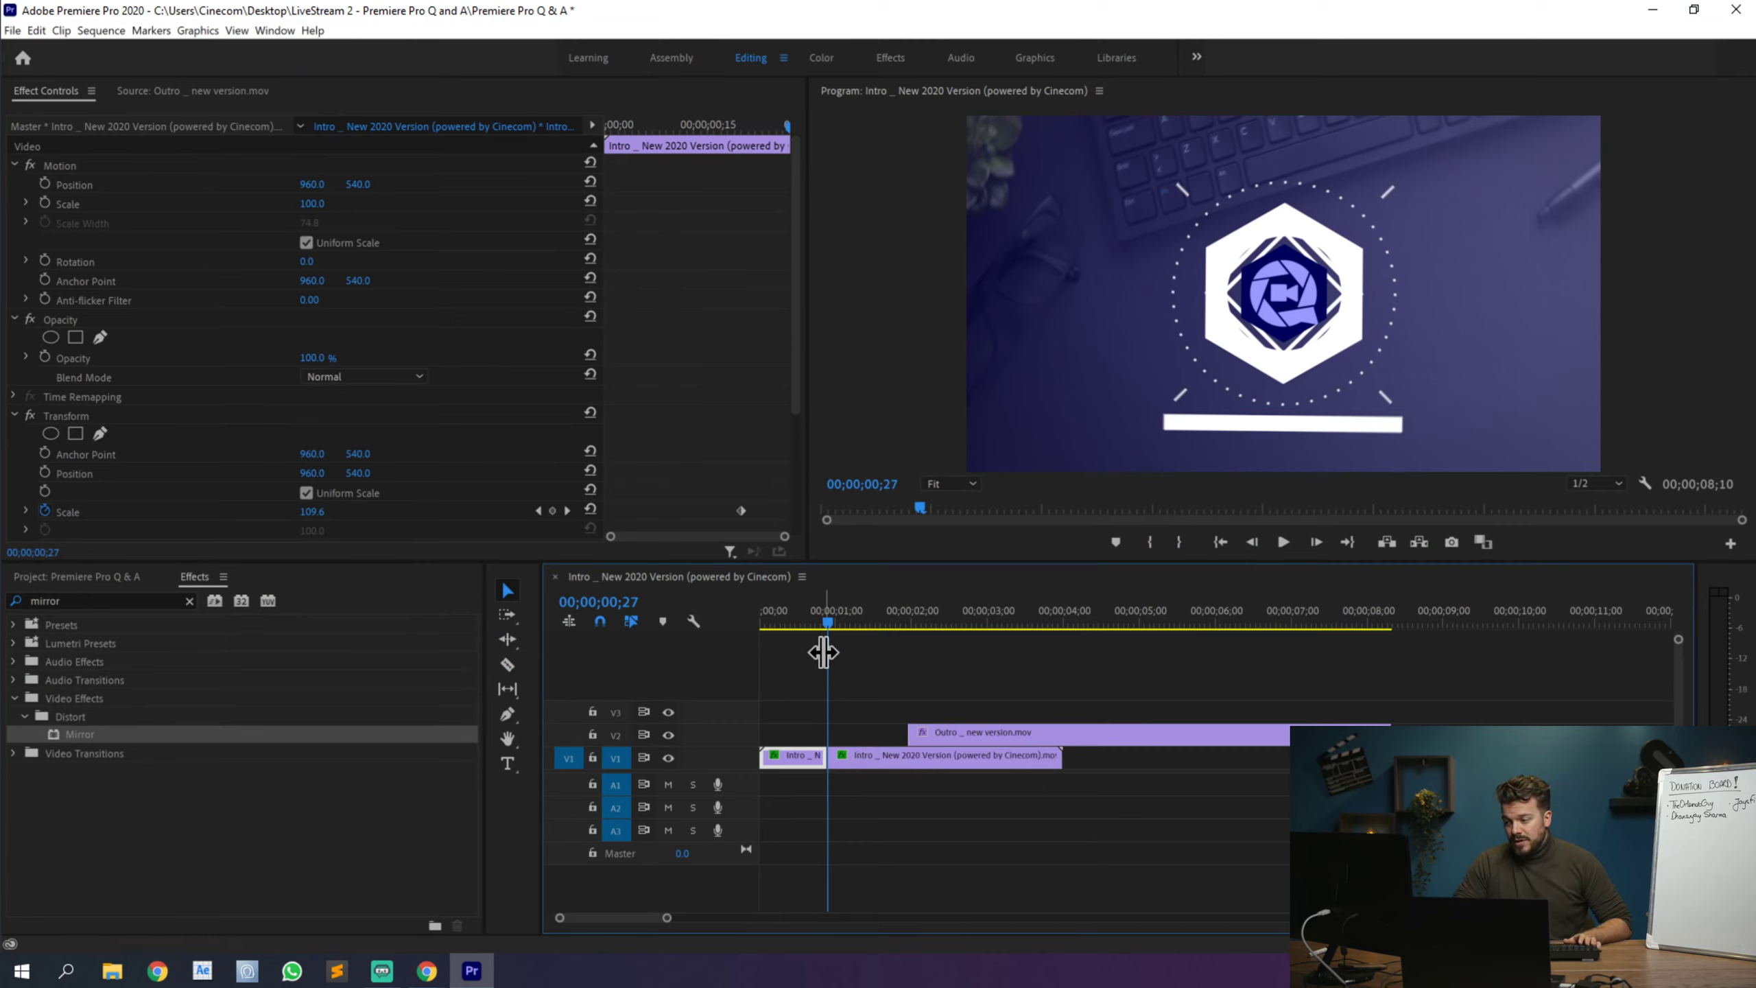
Step: Try a ripple trim of the second intro segment's start to about 00;00;01;15, and undo the trim
left_click_drag(833, 621, 876, 626)
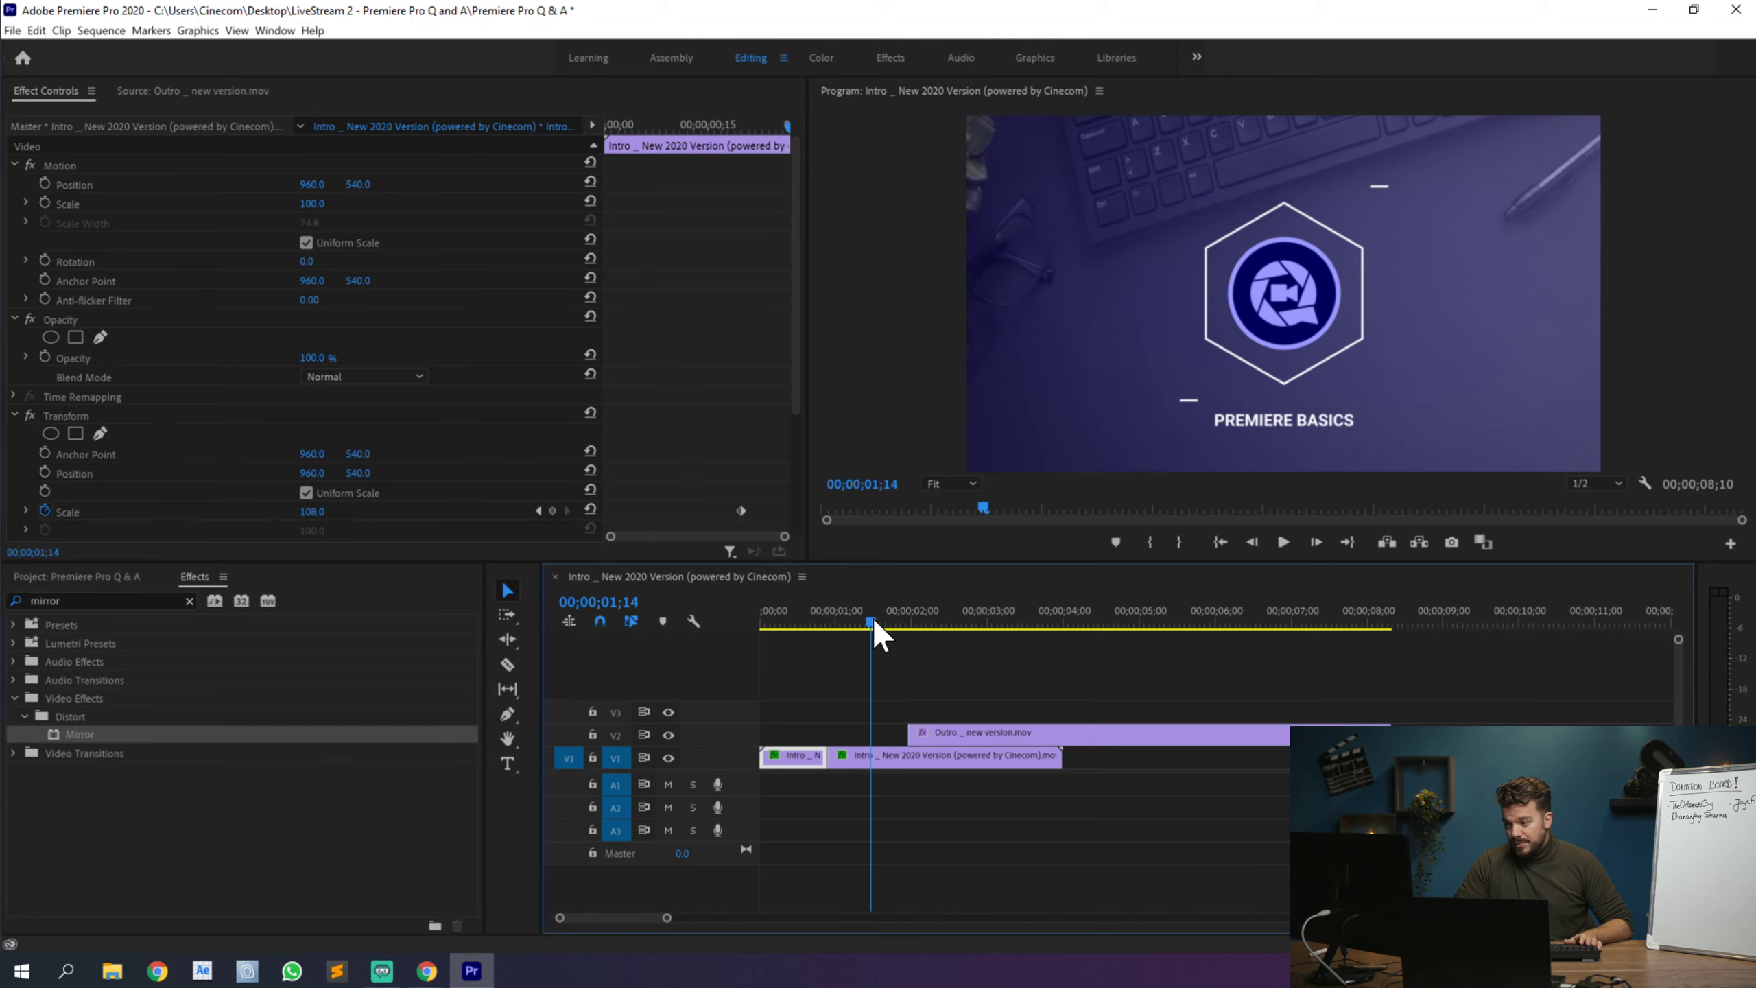
left_click(886, 760)
key("q")
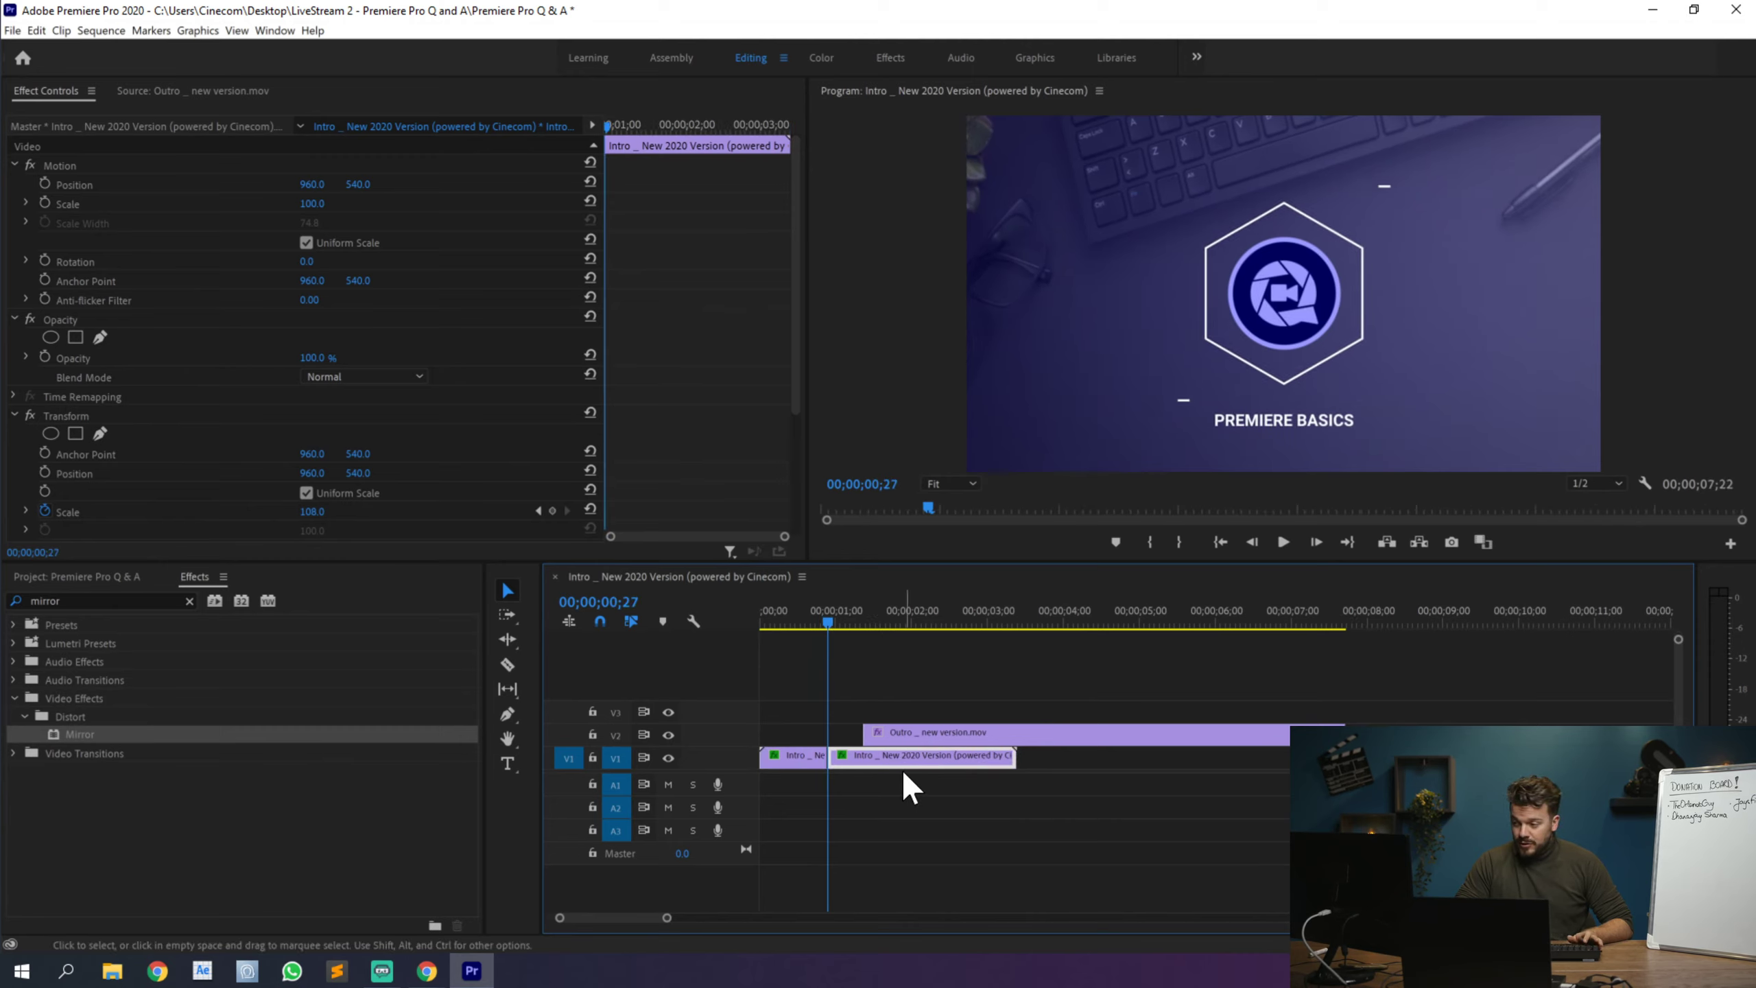
key("ctrl+z")
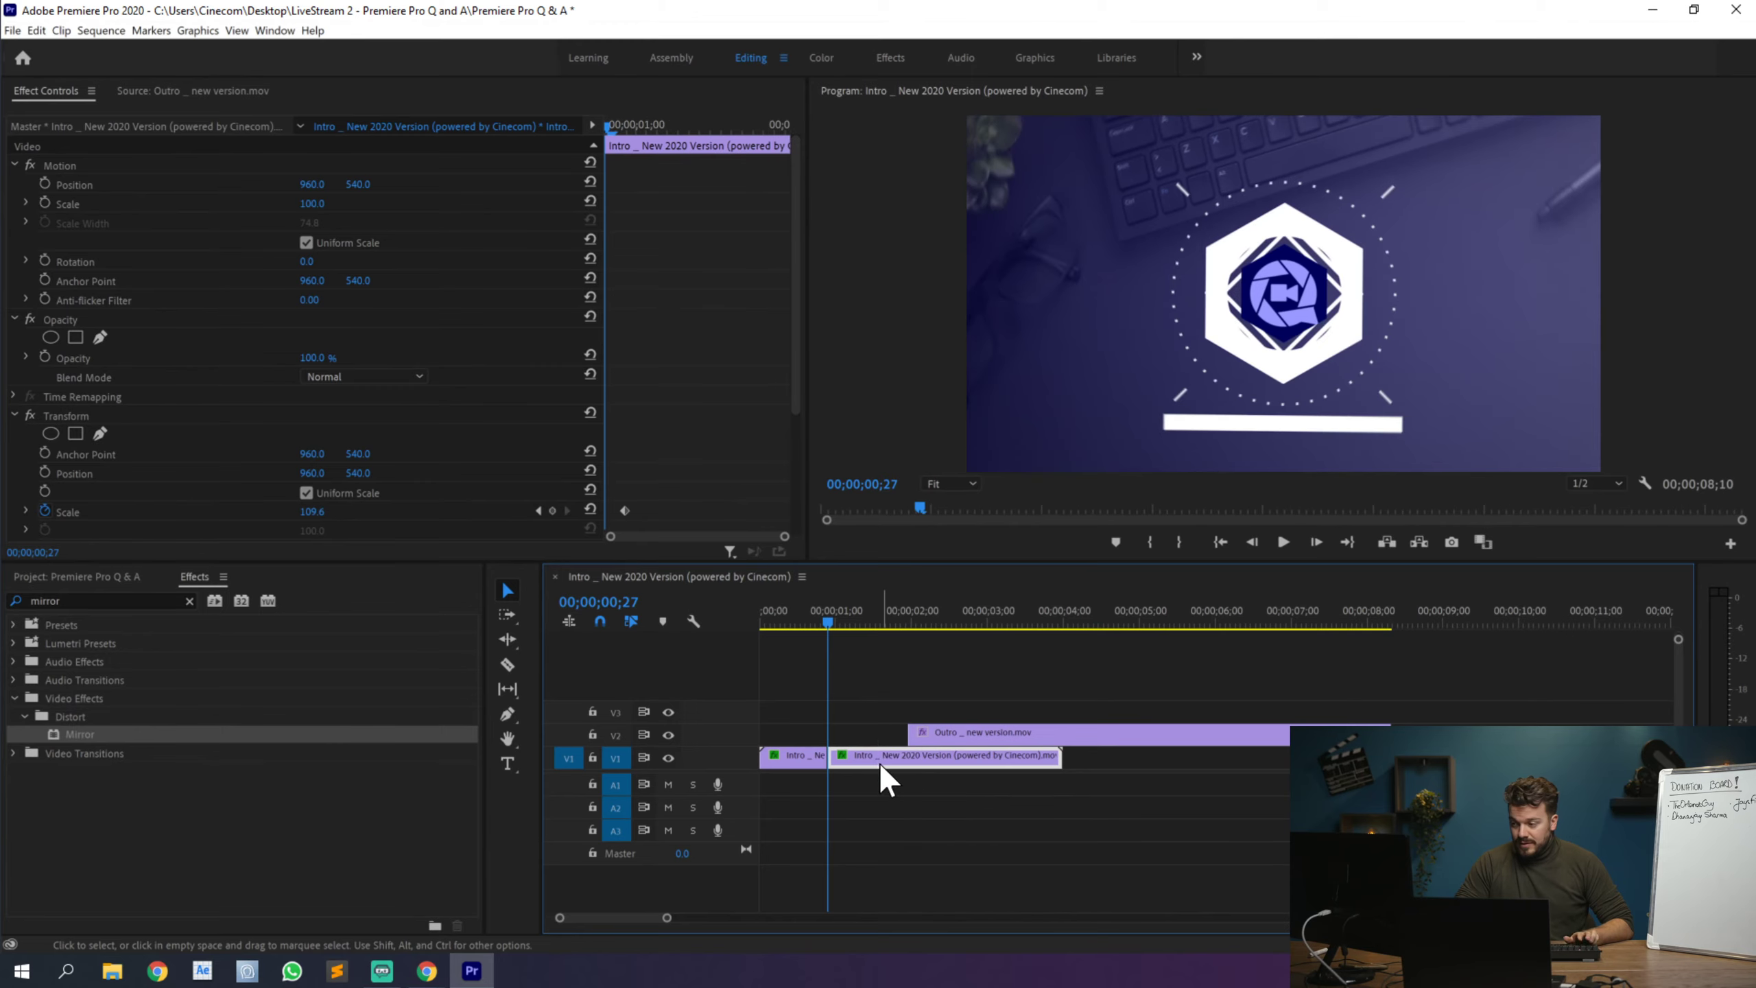
Step: Ripple-trim the second intro segment's start to about 00;00;01;15 and move the outro clip on V2 about 1.5 seconds later
left_click_drag(832, 616, 873, 625)
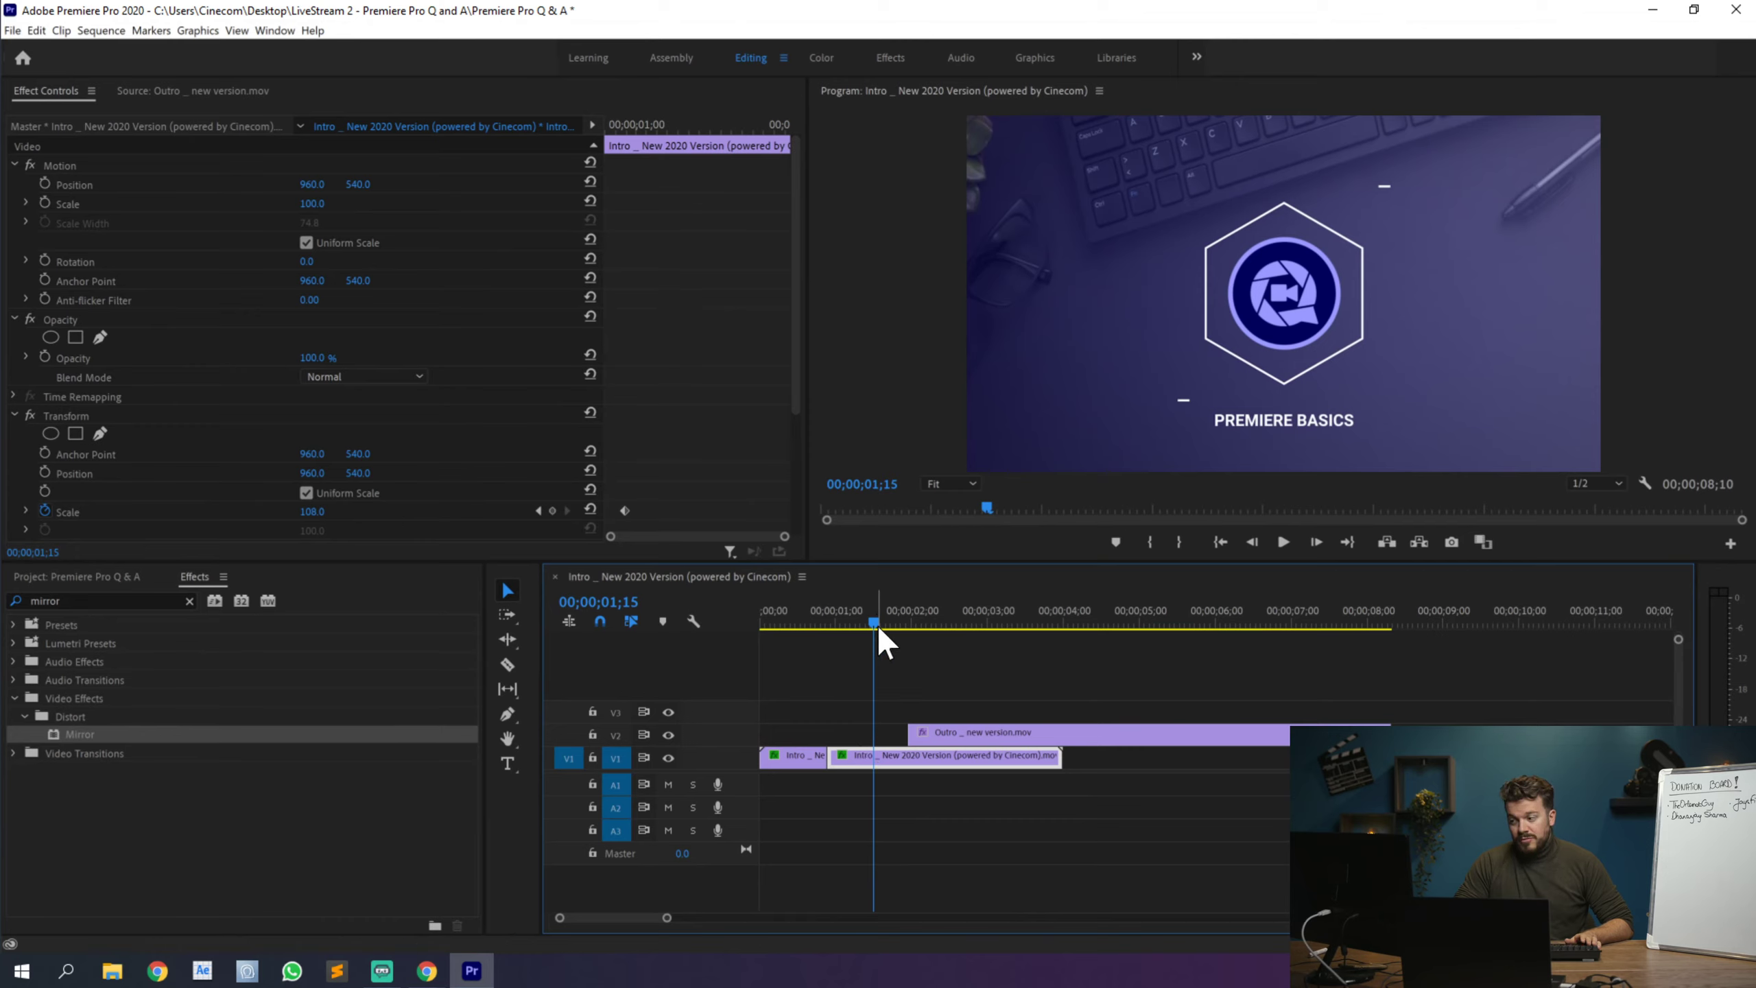
key("q")
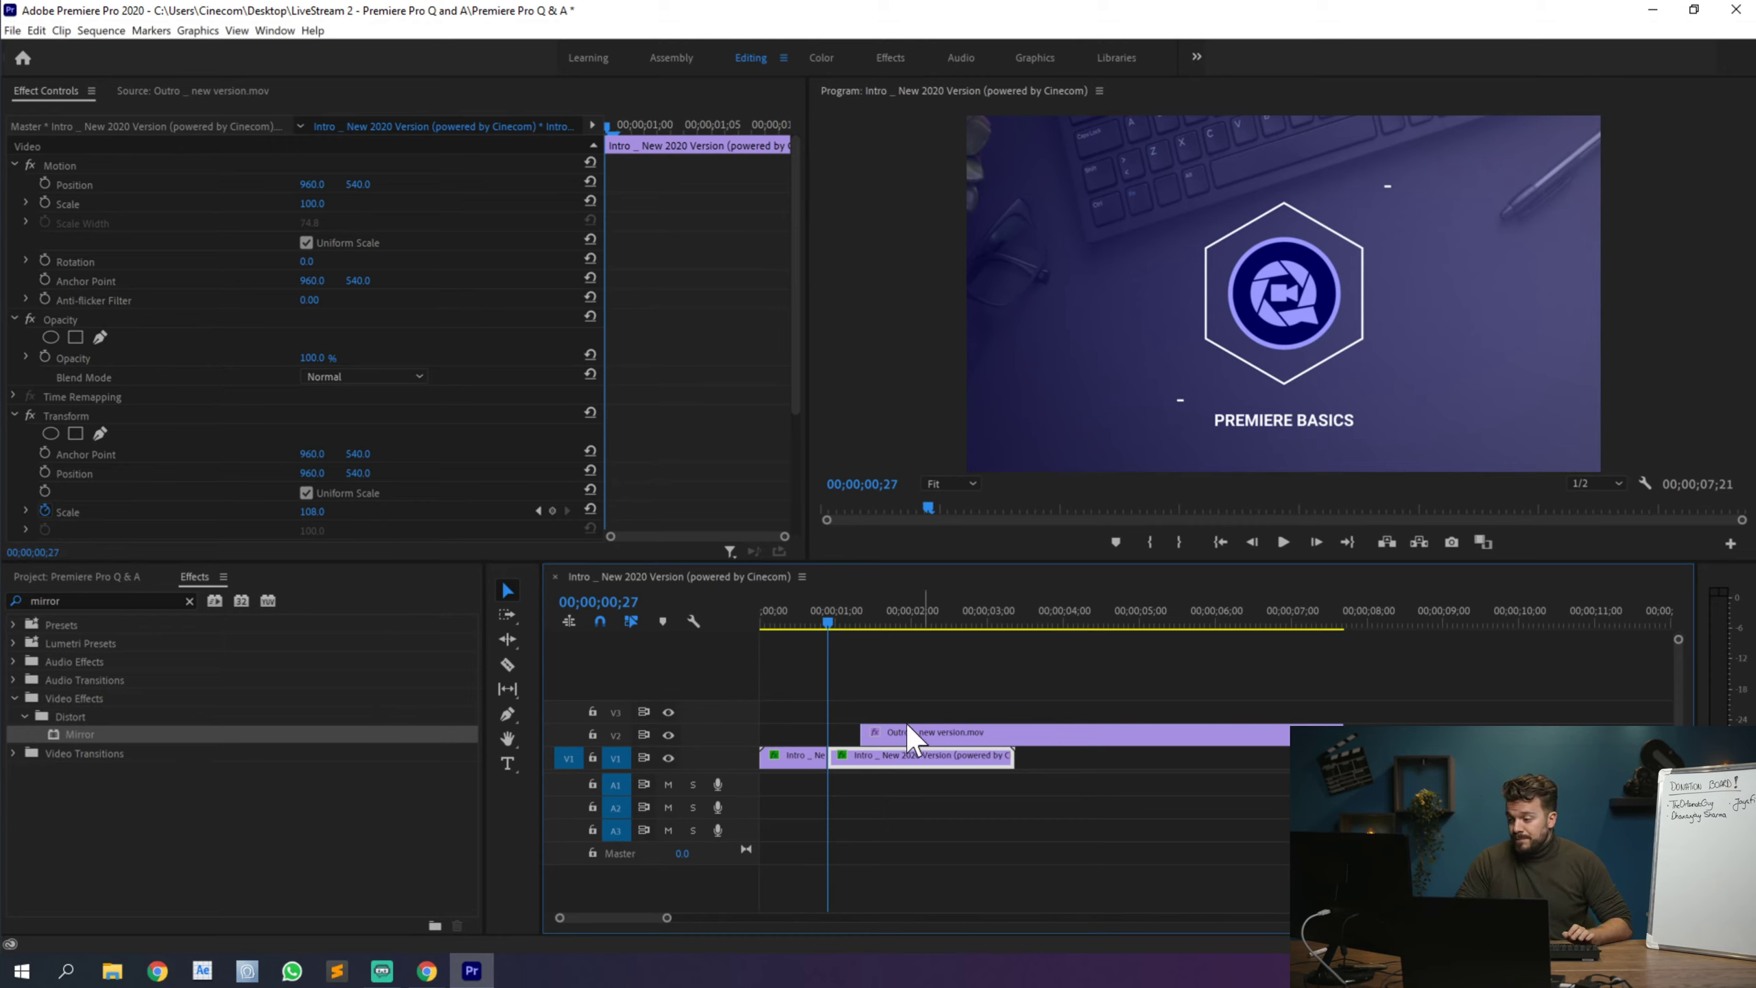
left_click_drag(919, 738, 988, 741)
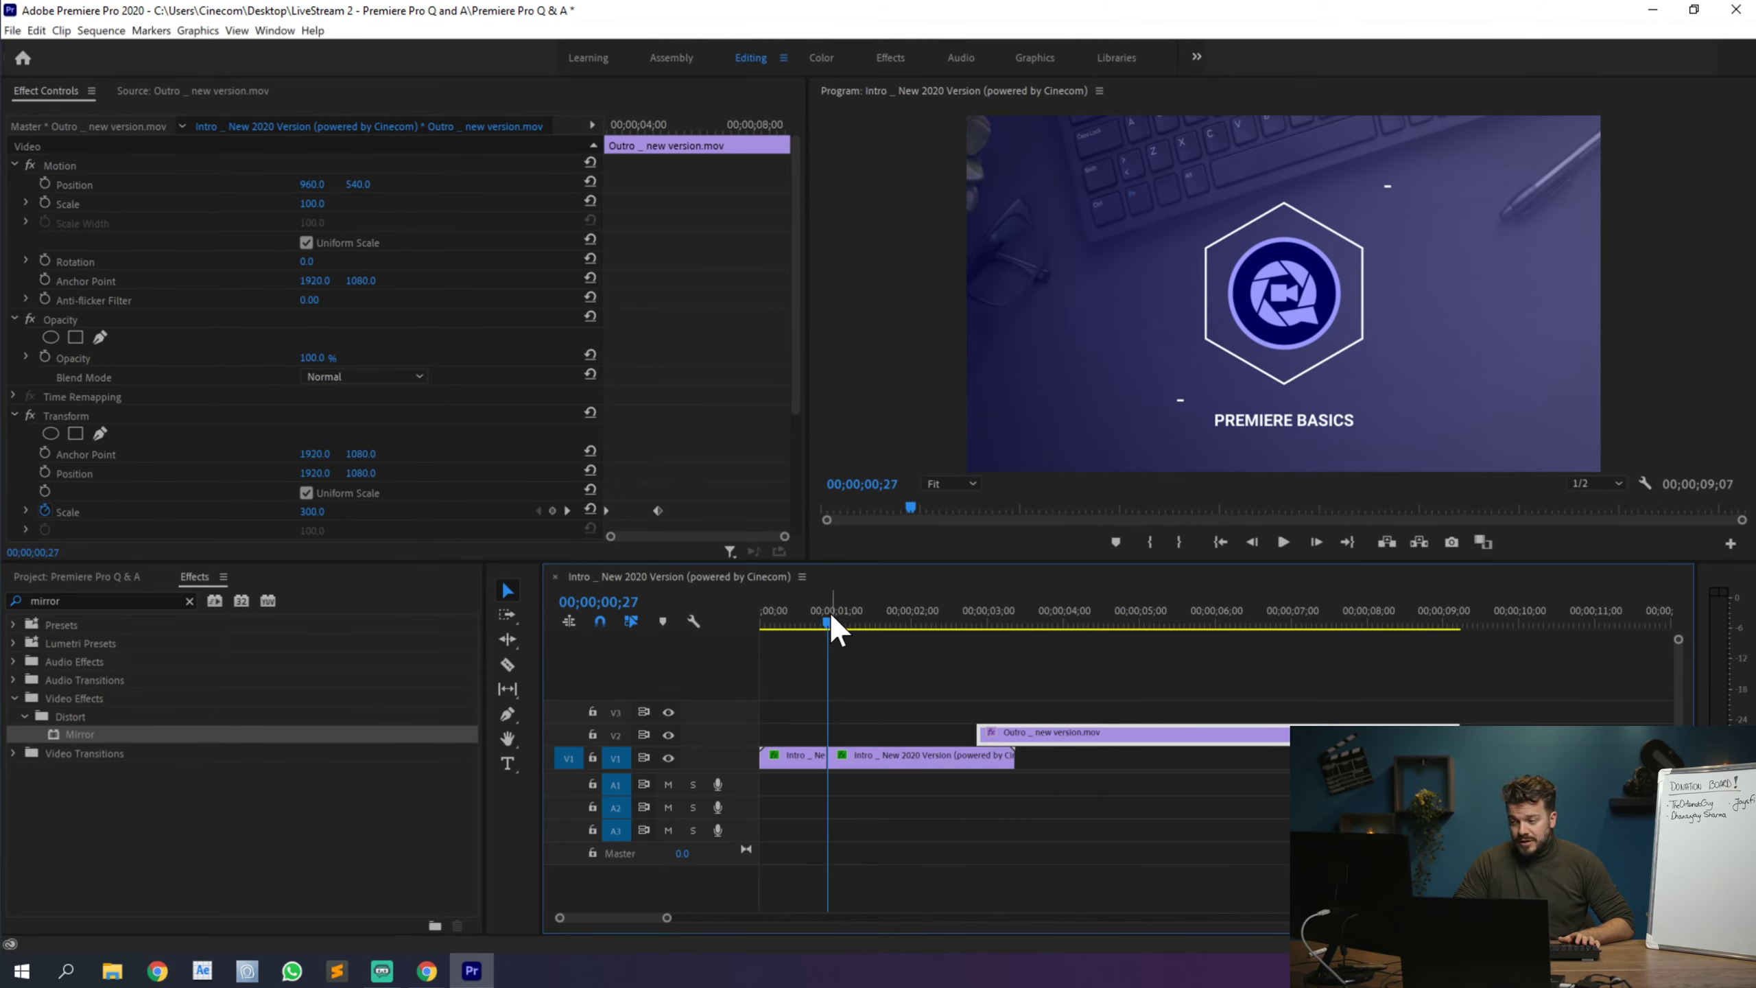
Step: Ripple-trim the end of the second intro segment to 00;00;01;22
left_click_drag(828, 609, 892, 616)
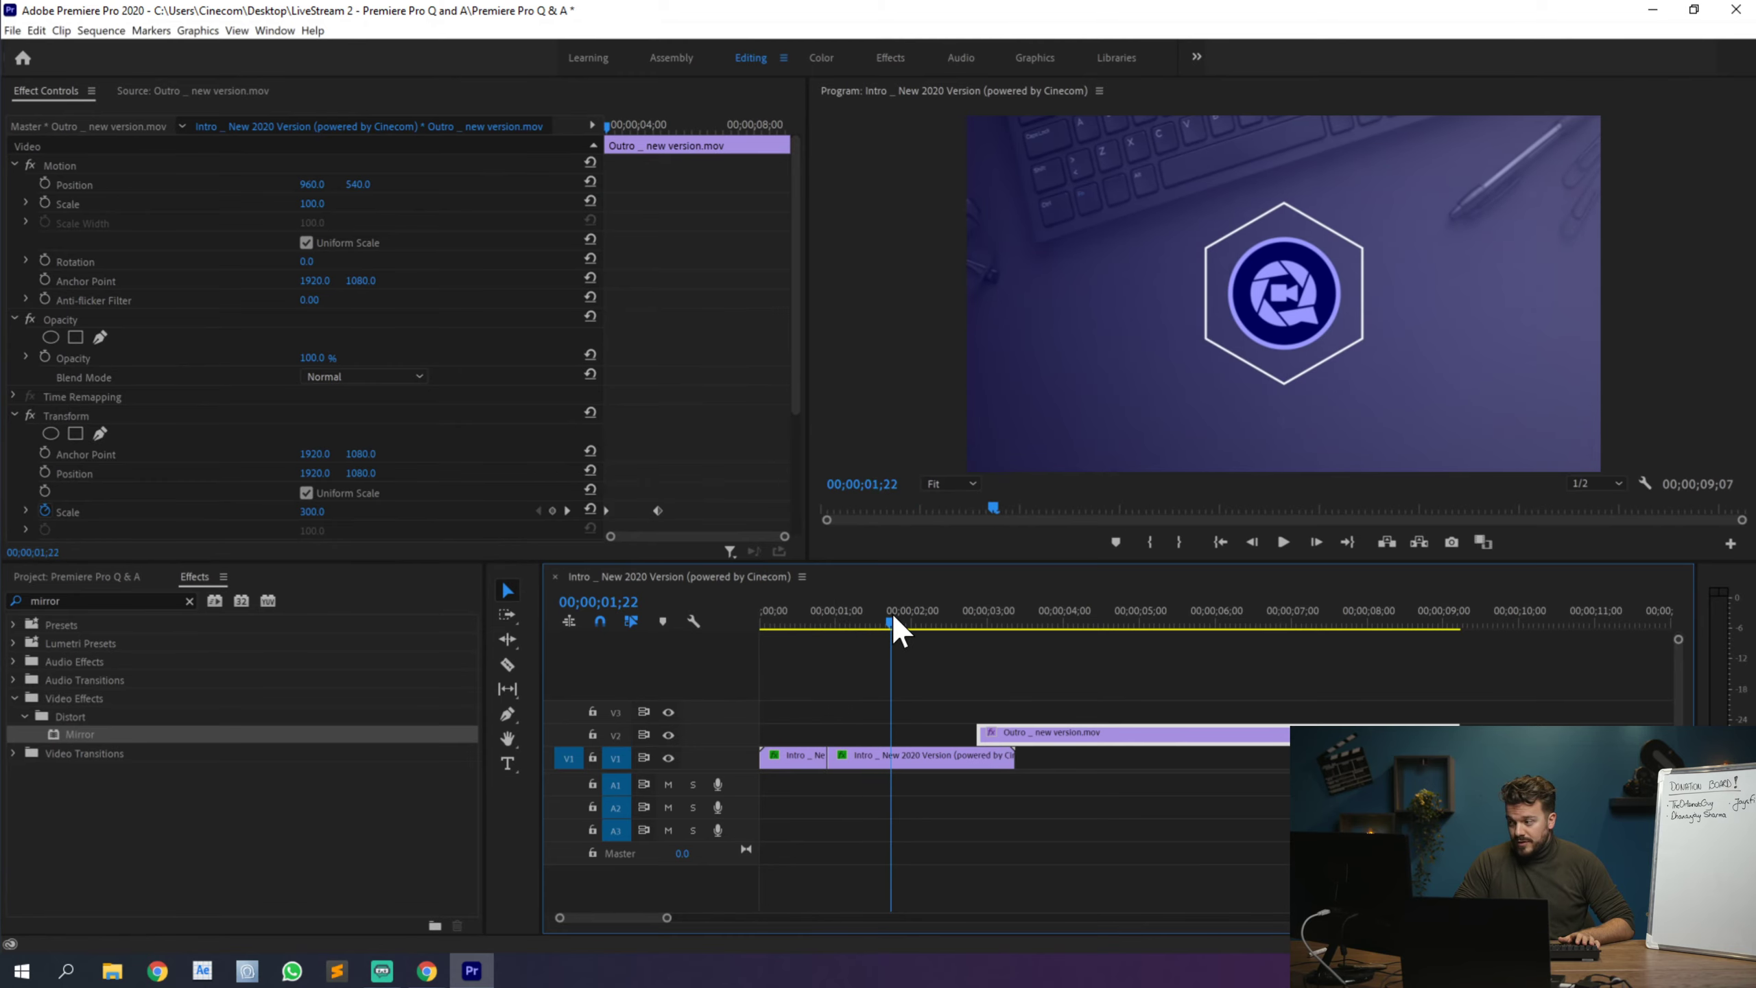
left_click(927, 753)
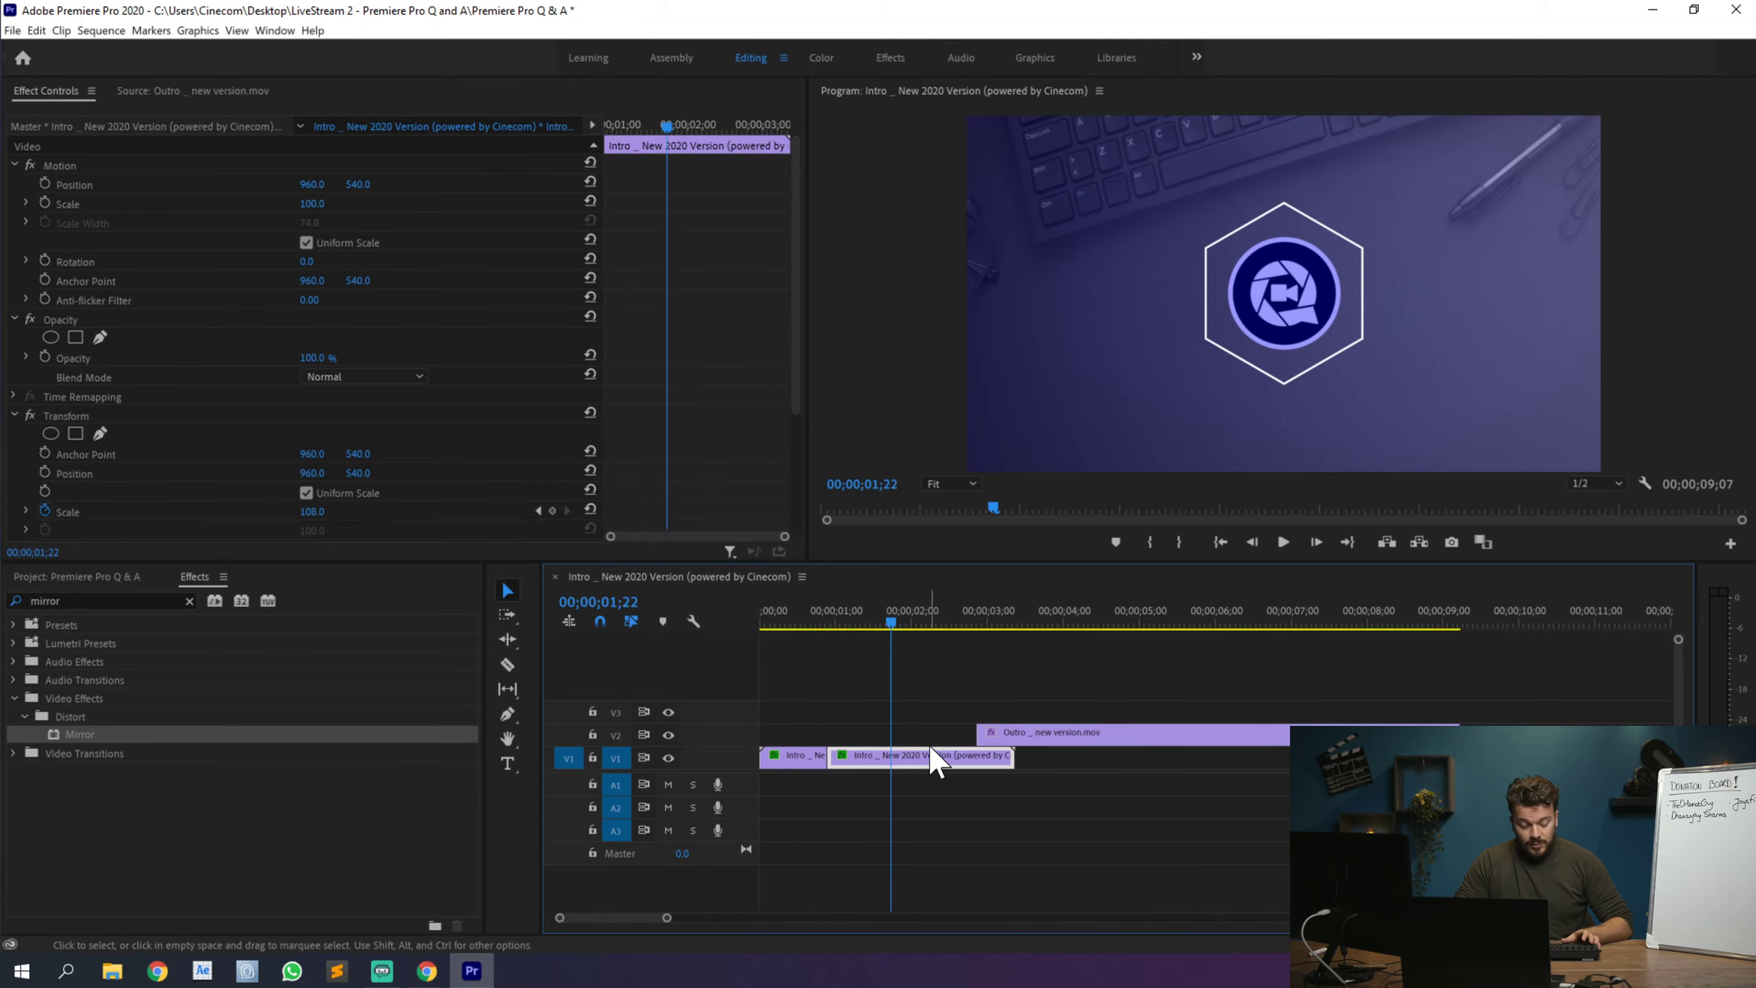
key("w")
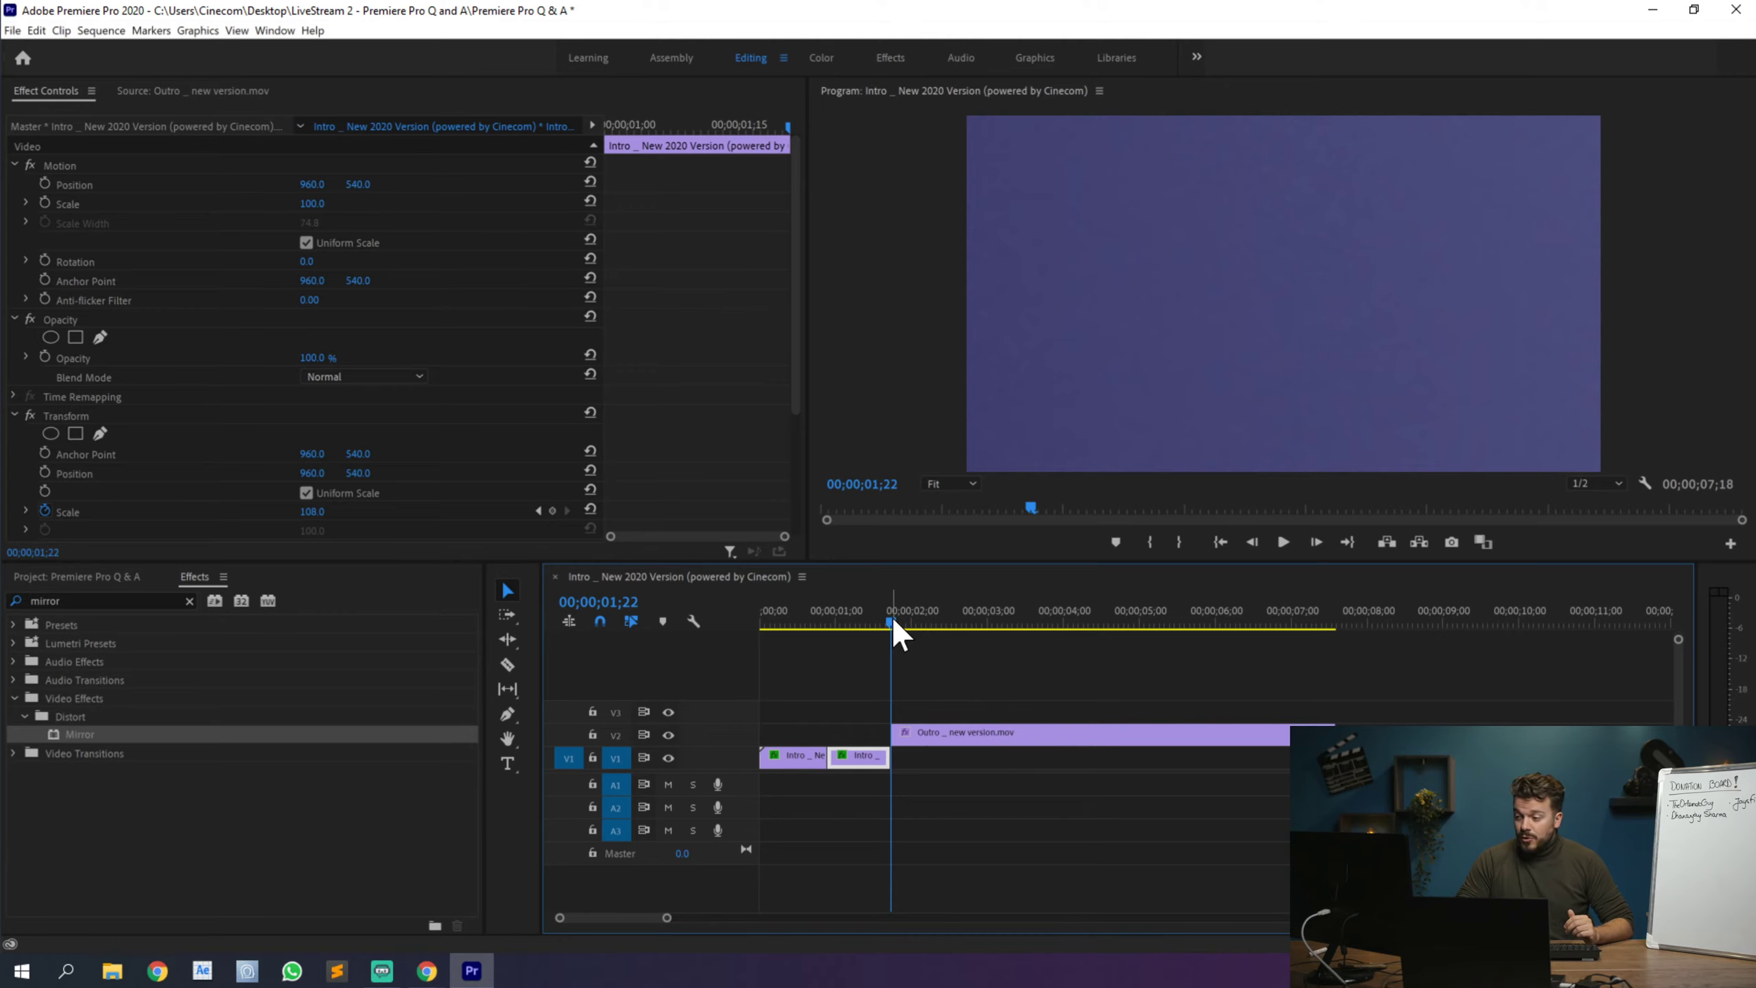
left_click_drag(893, 620, 796, 615)
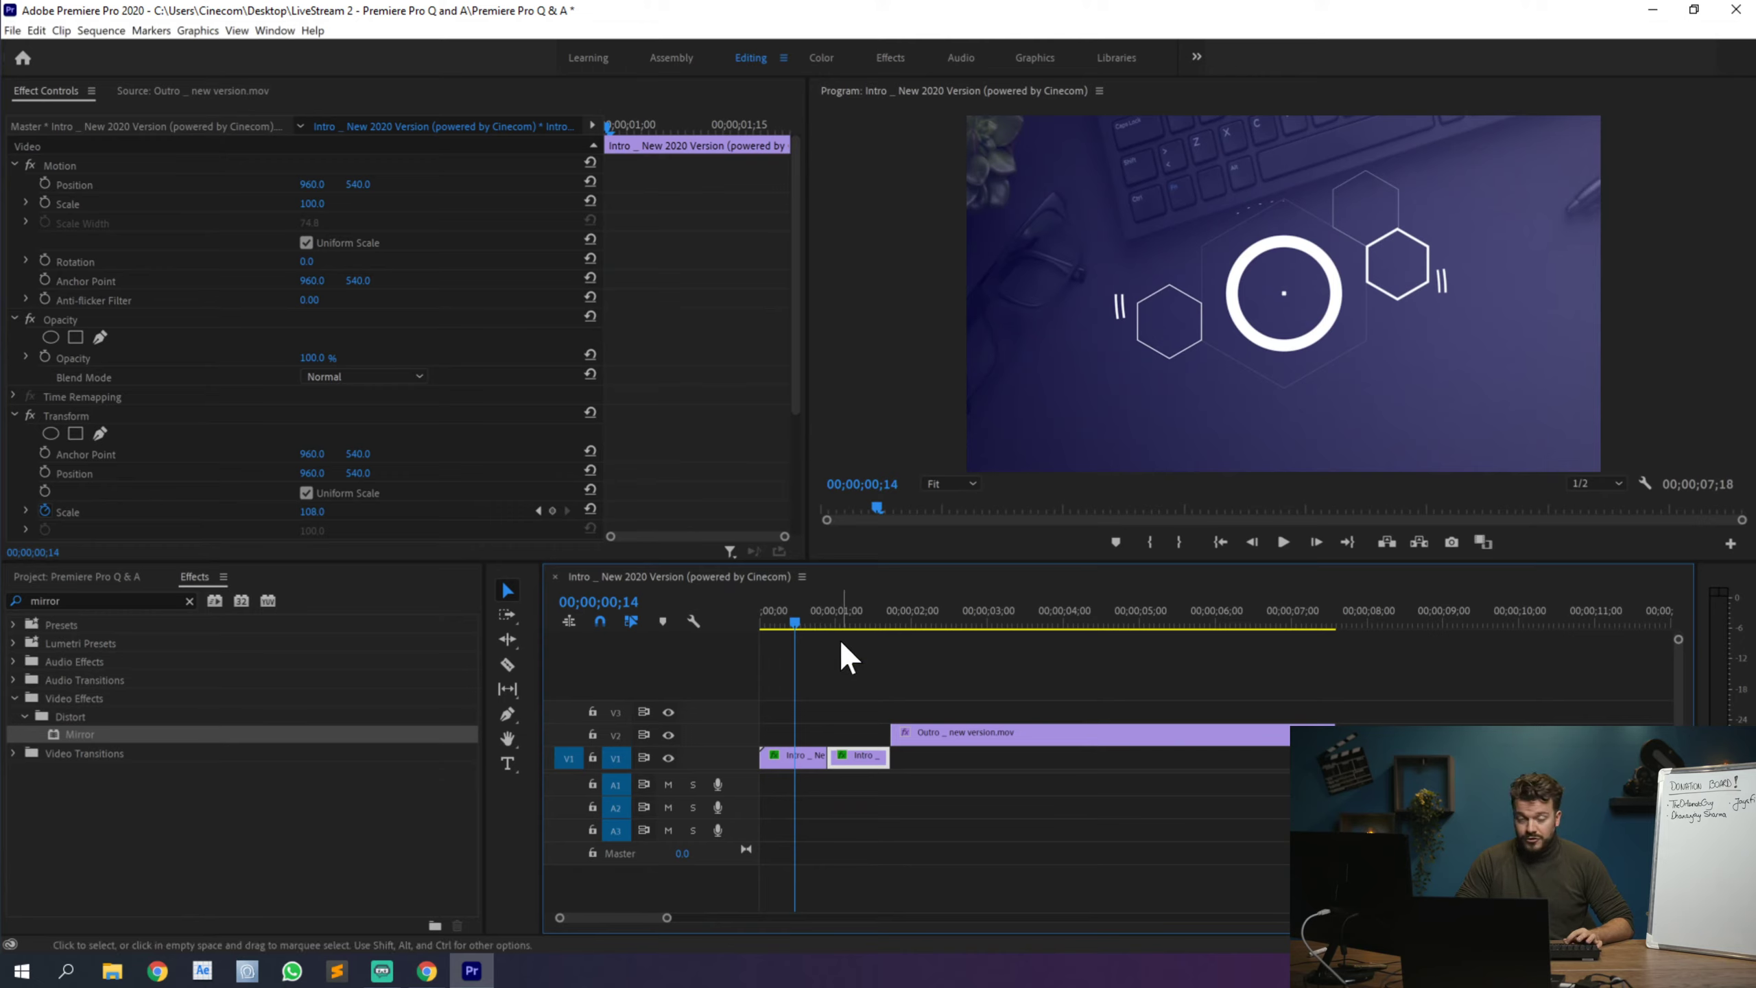
key("c")
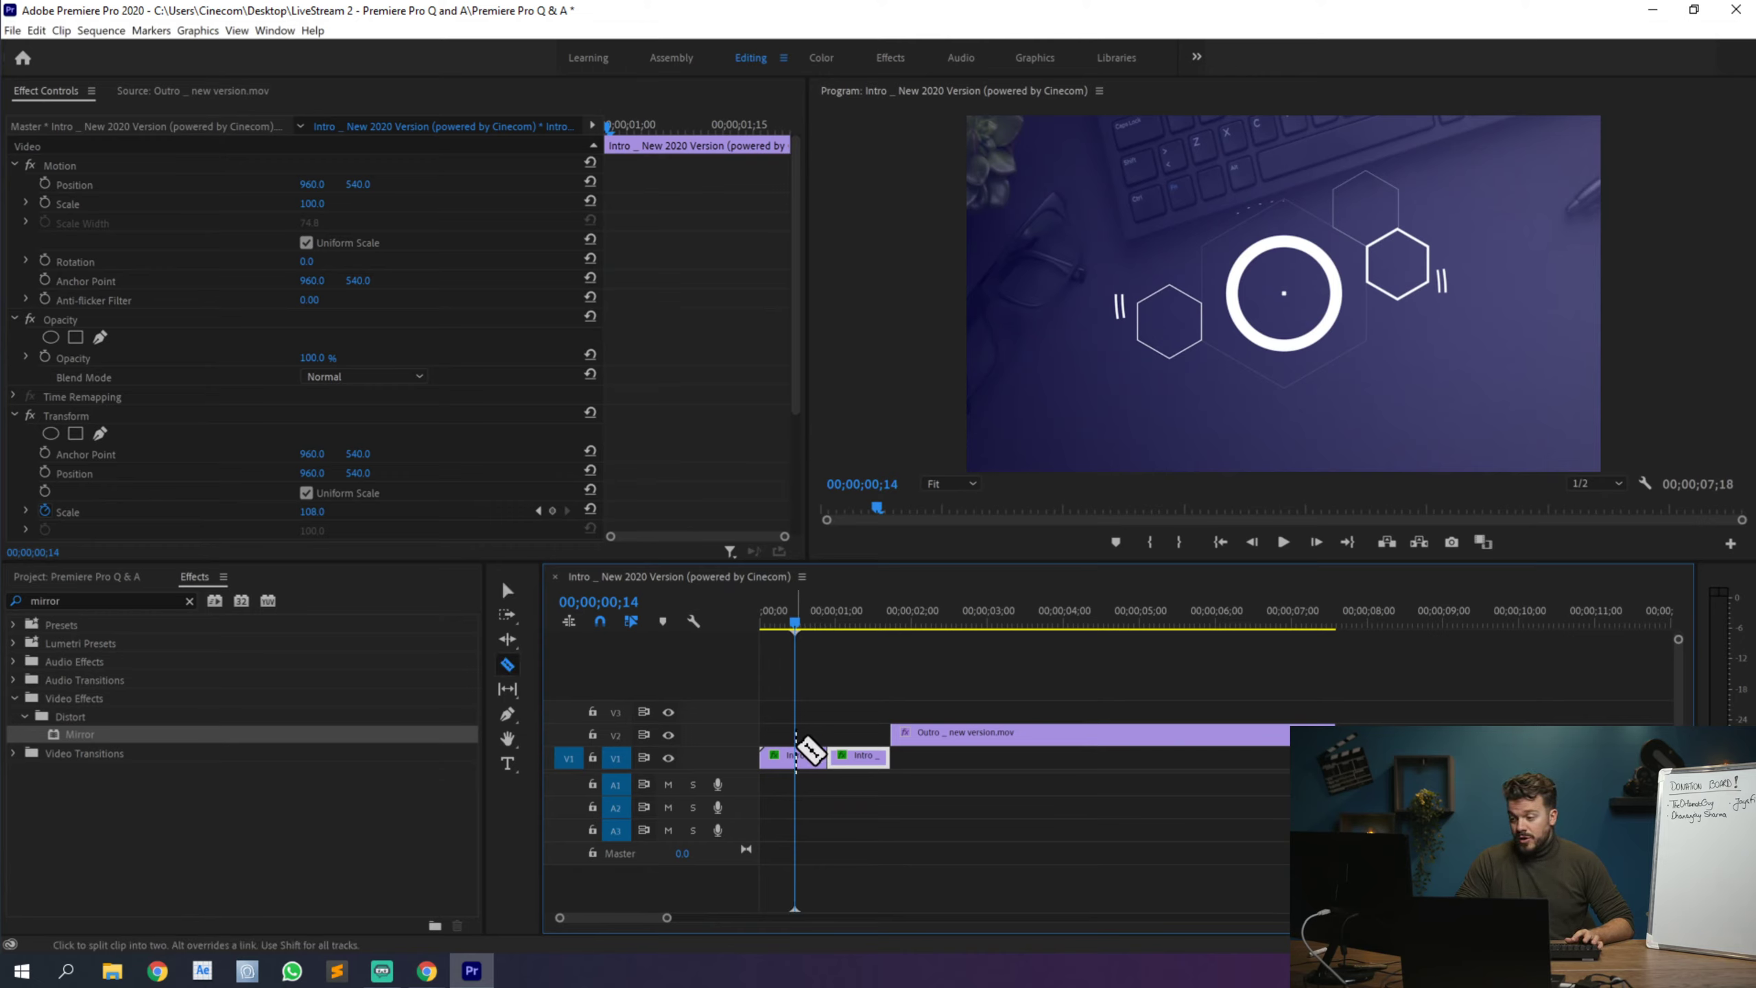
key("v")
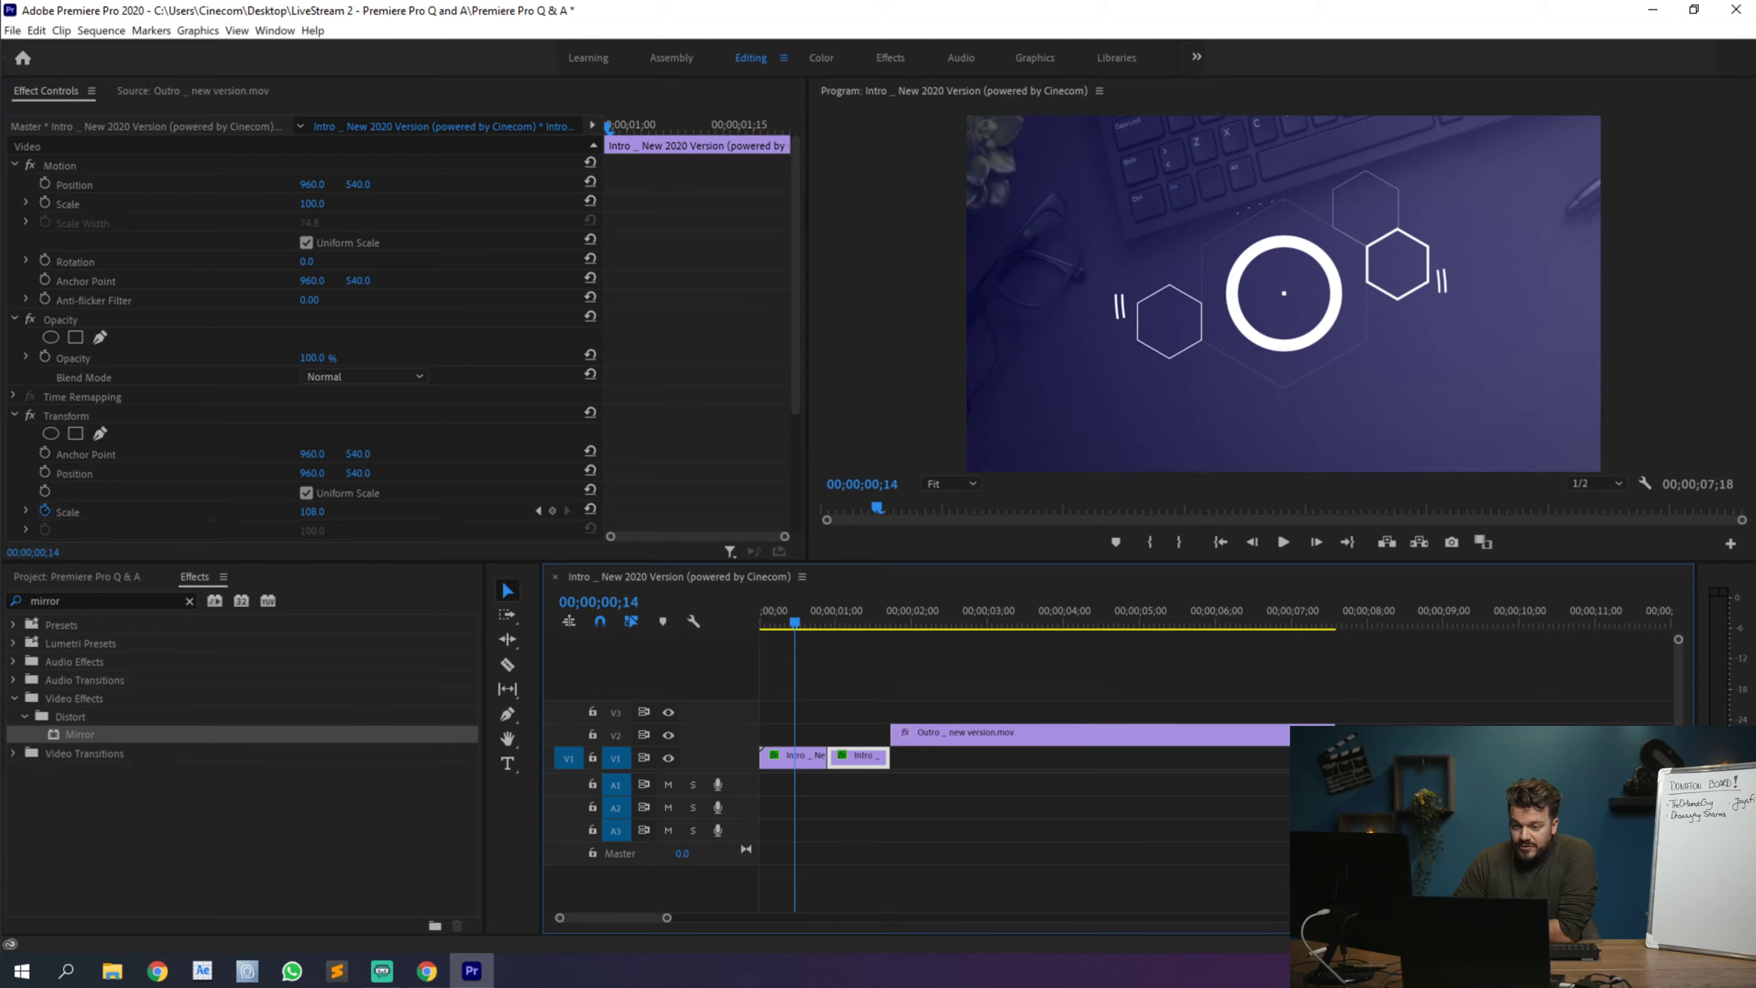
Step: Create an adjustment layer with the default settings and place it on V4 at the start of the sequence
left_click(975, 717)
left_click(76, 576)
right_click(357, 802)
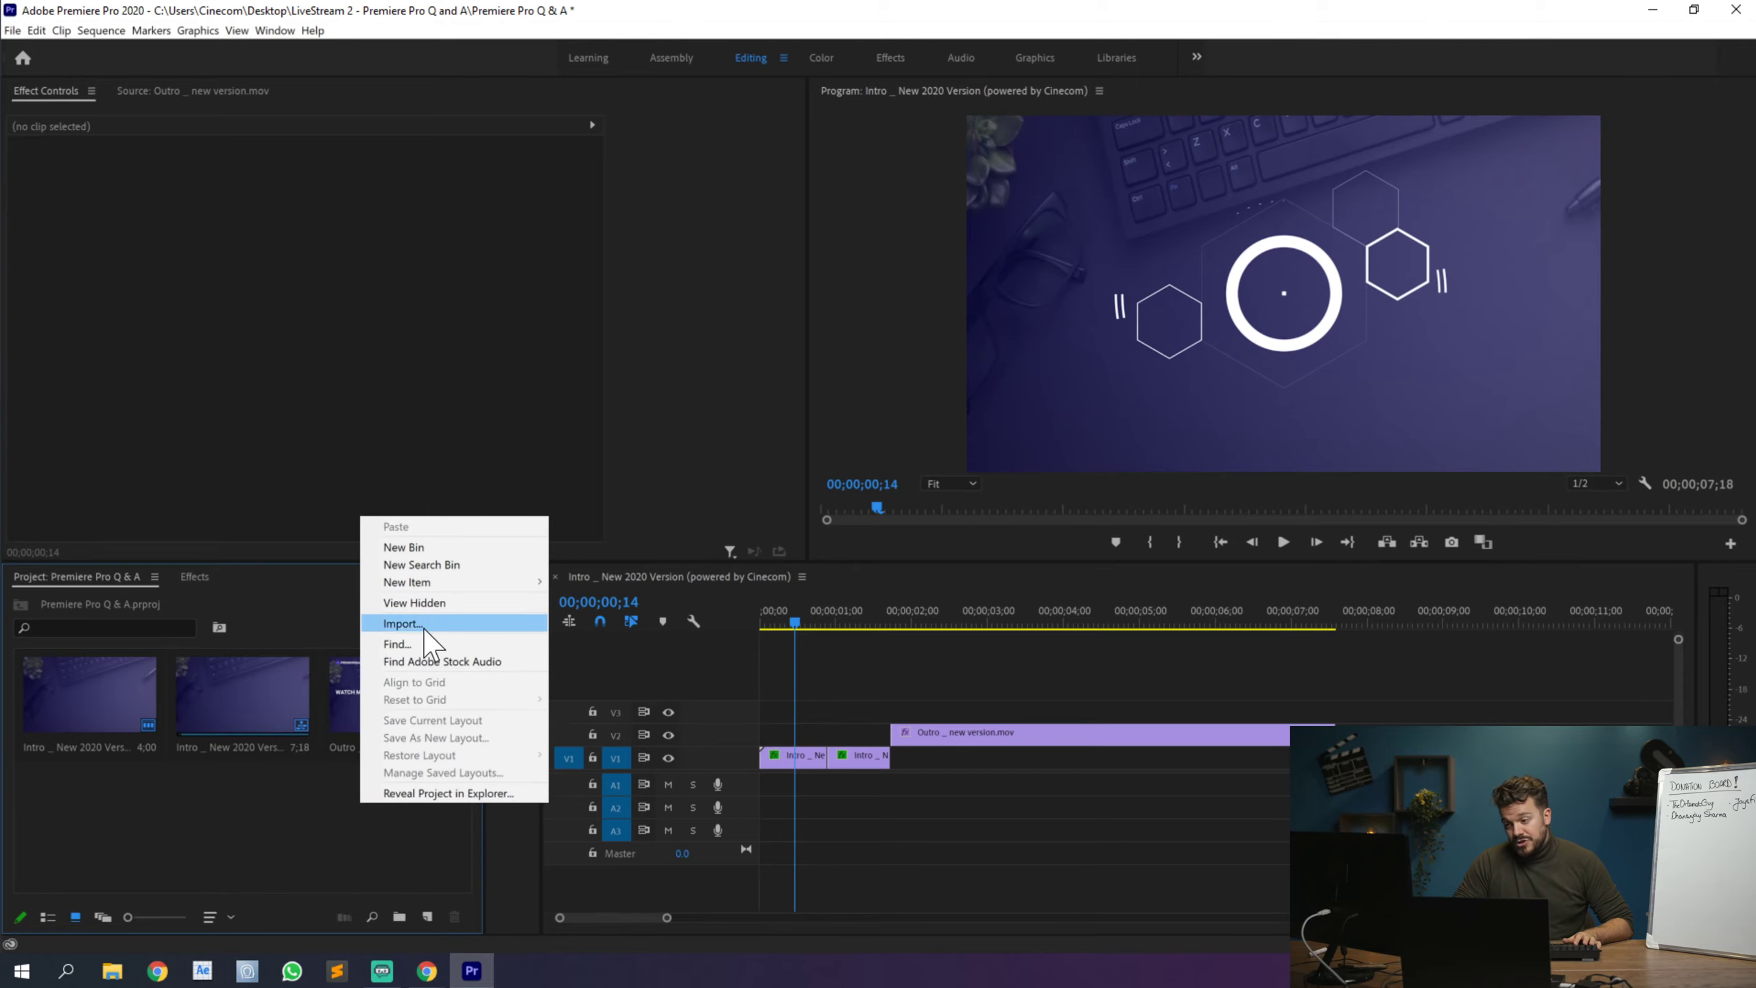
mouse_move(435, 598)
left_click(637, 635)
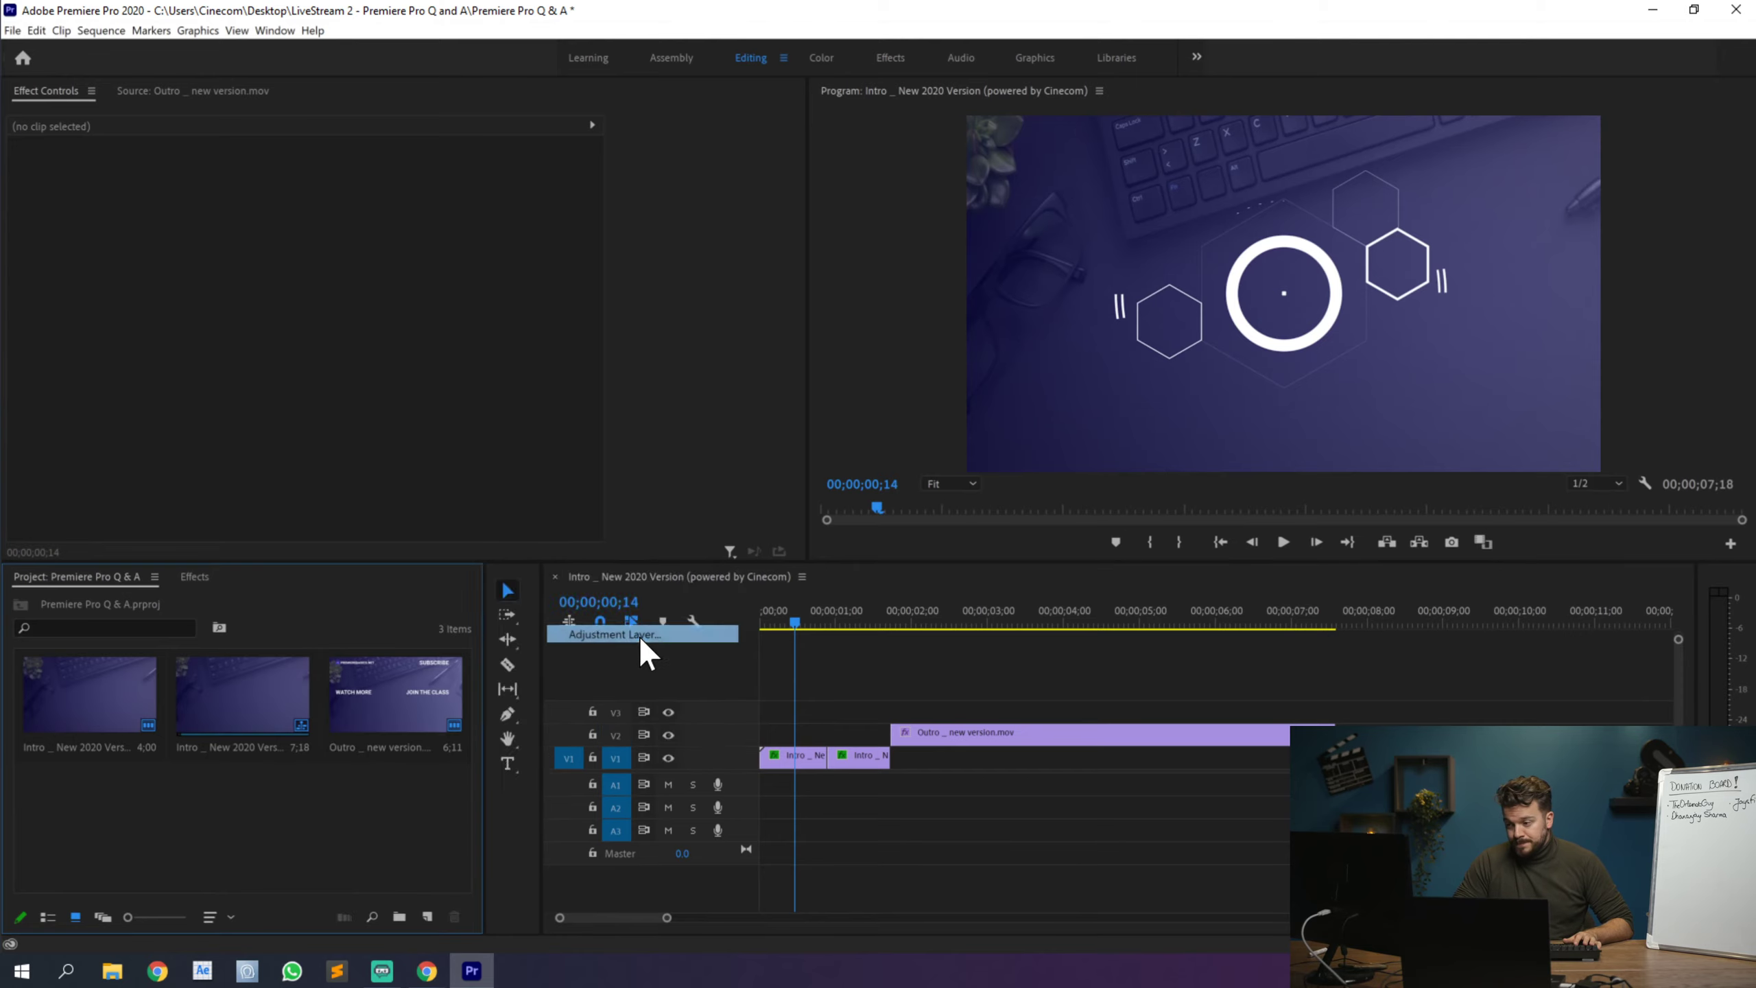
left_click(918, 552)
left_click_drag(117, 823, 756, 698)
left_click(829, 692)
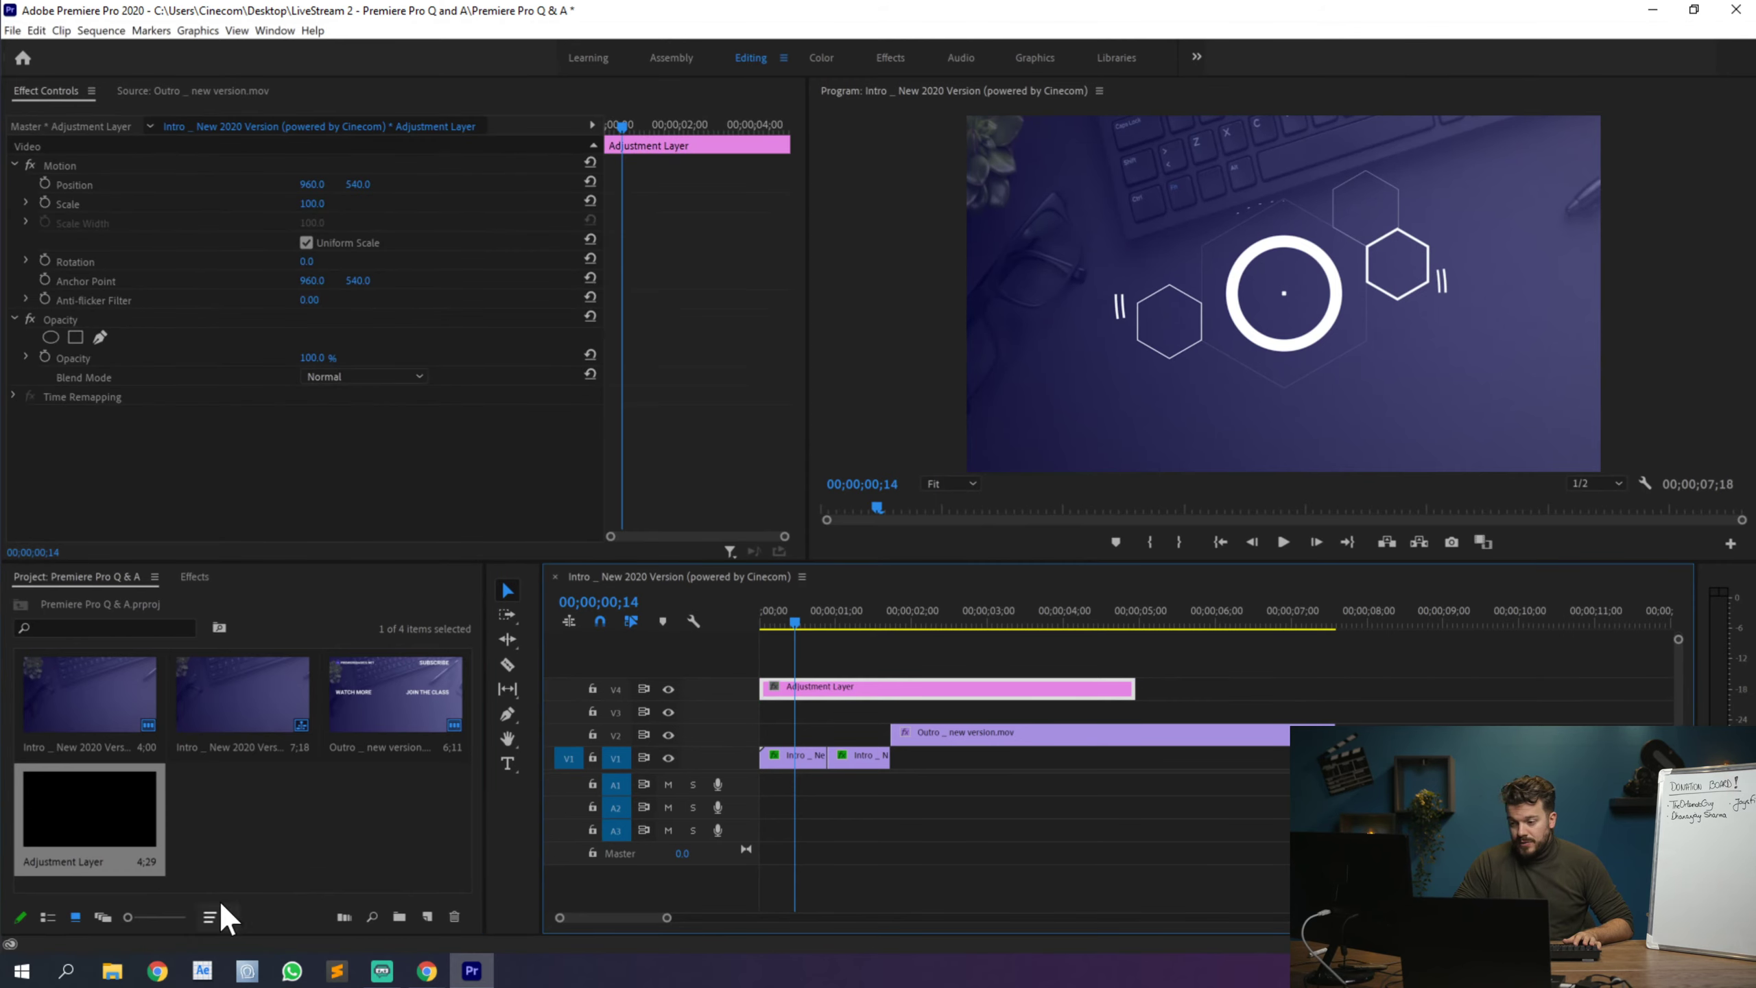
Step: Find the Crop effect and apply it to the adjustment layer on V4
left_click(192, 577)
left_click(153, 599)
type("crop")
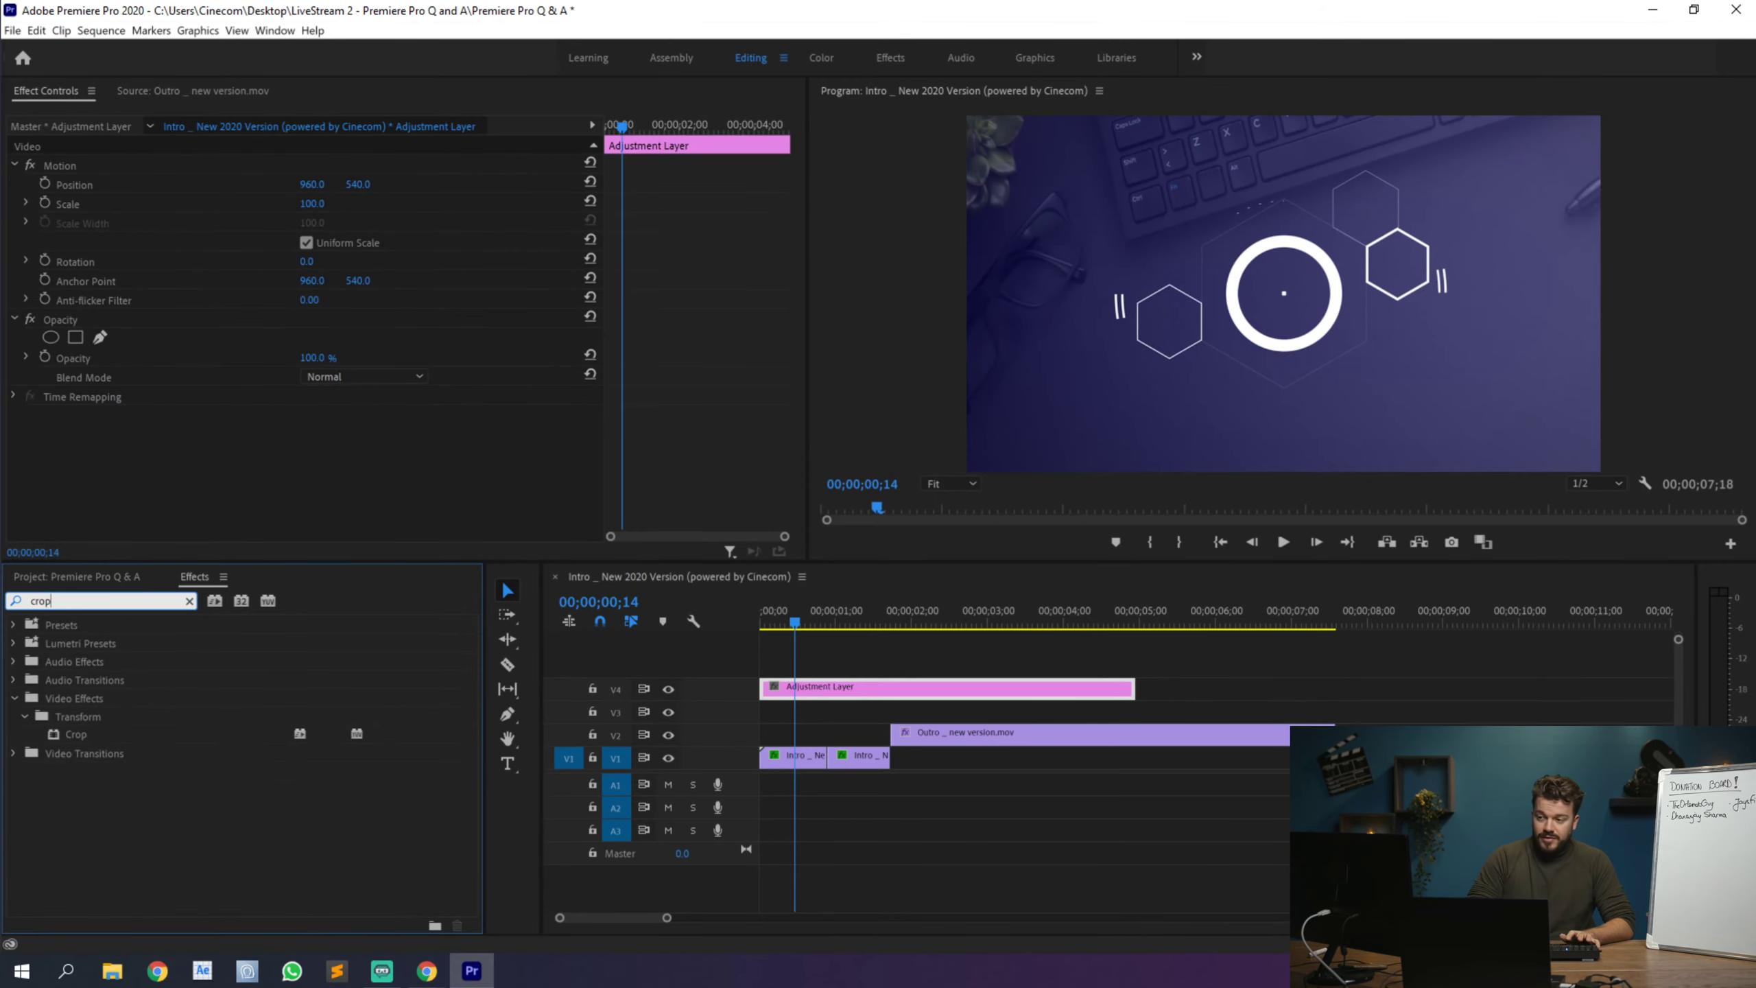
left_click_drag(75, 733, 799, 695)
scroll(420, 410, "down", 3)
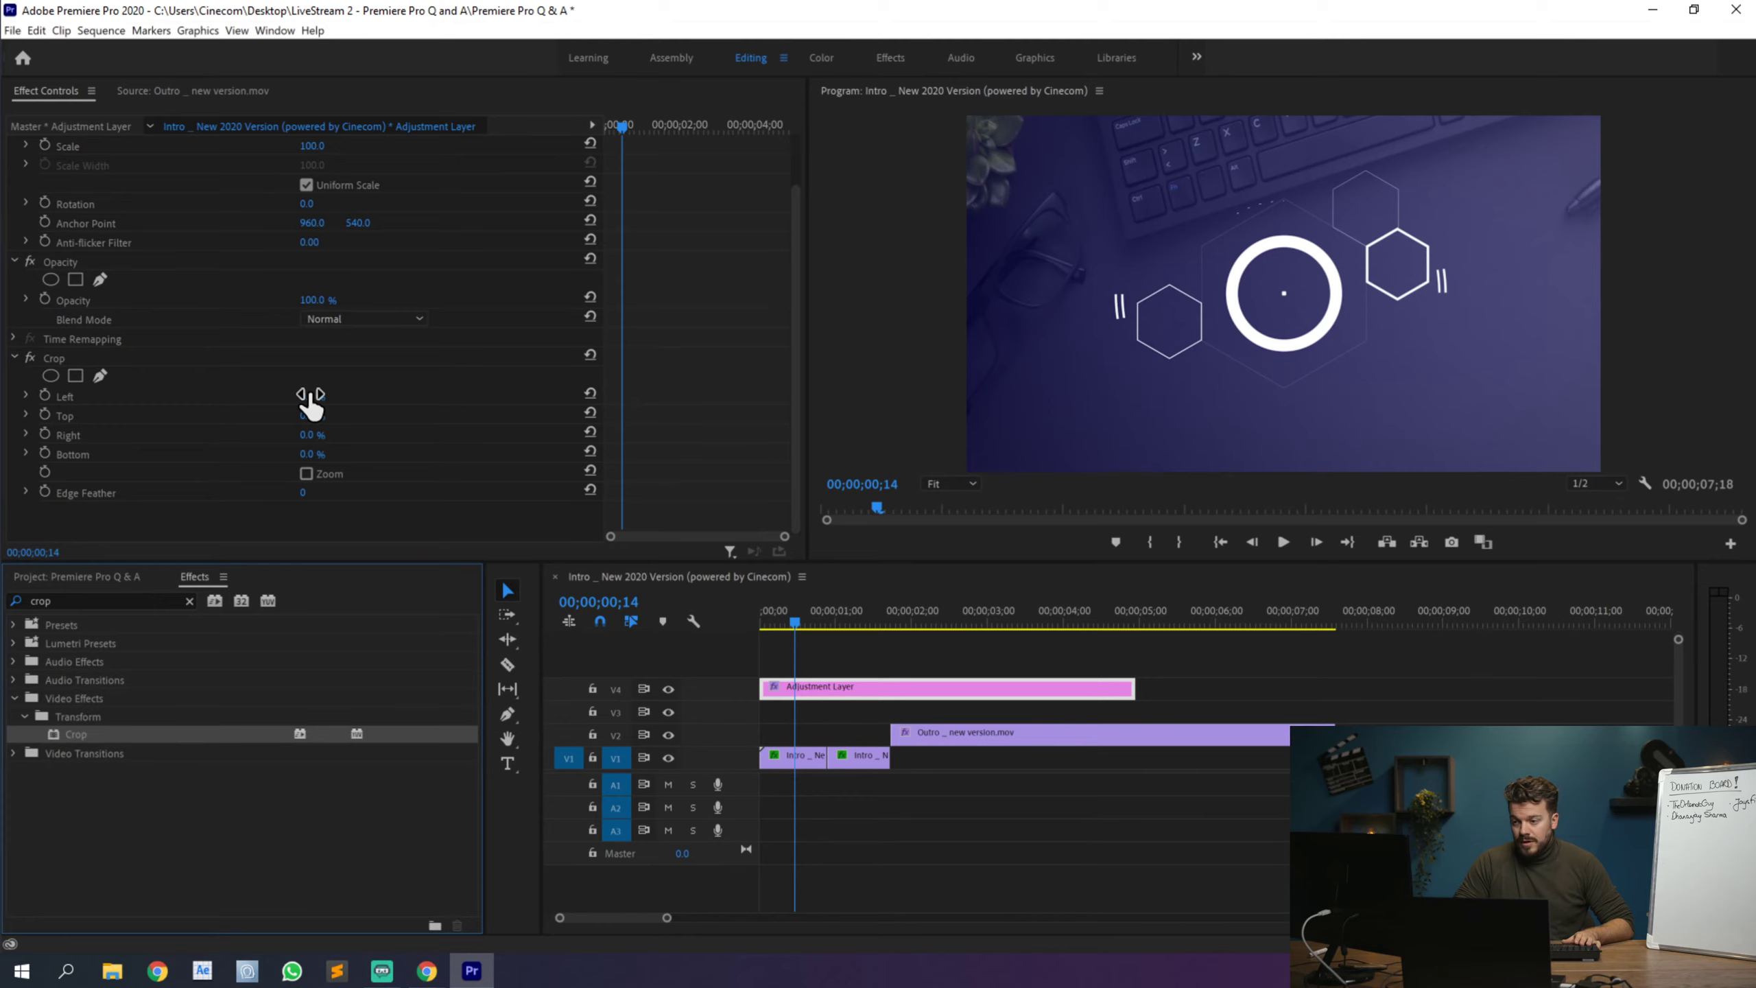
Step: Set the adjustment layer's Crop Top and Bottom values to 13% each
left_click(124, 418)
left_click(98, 457)
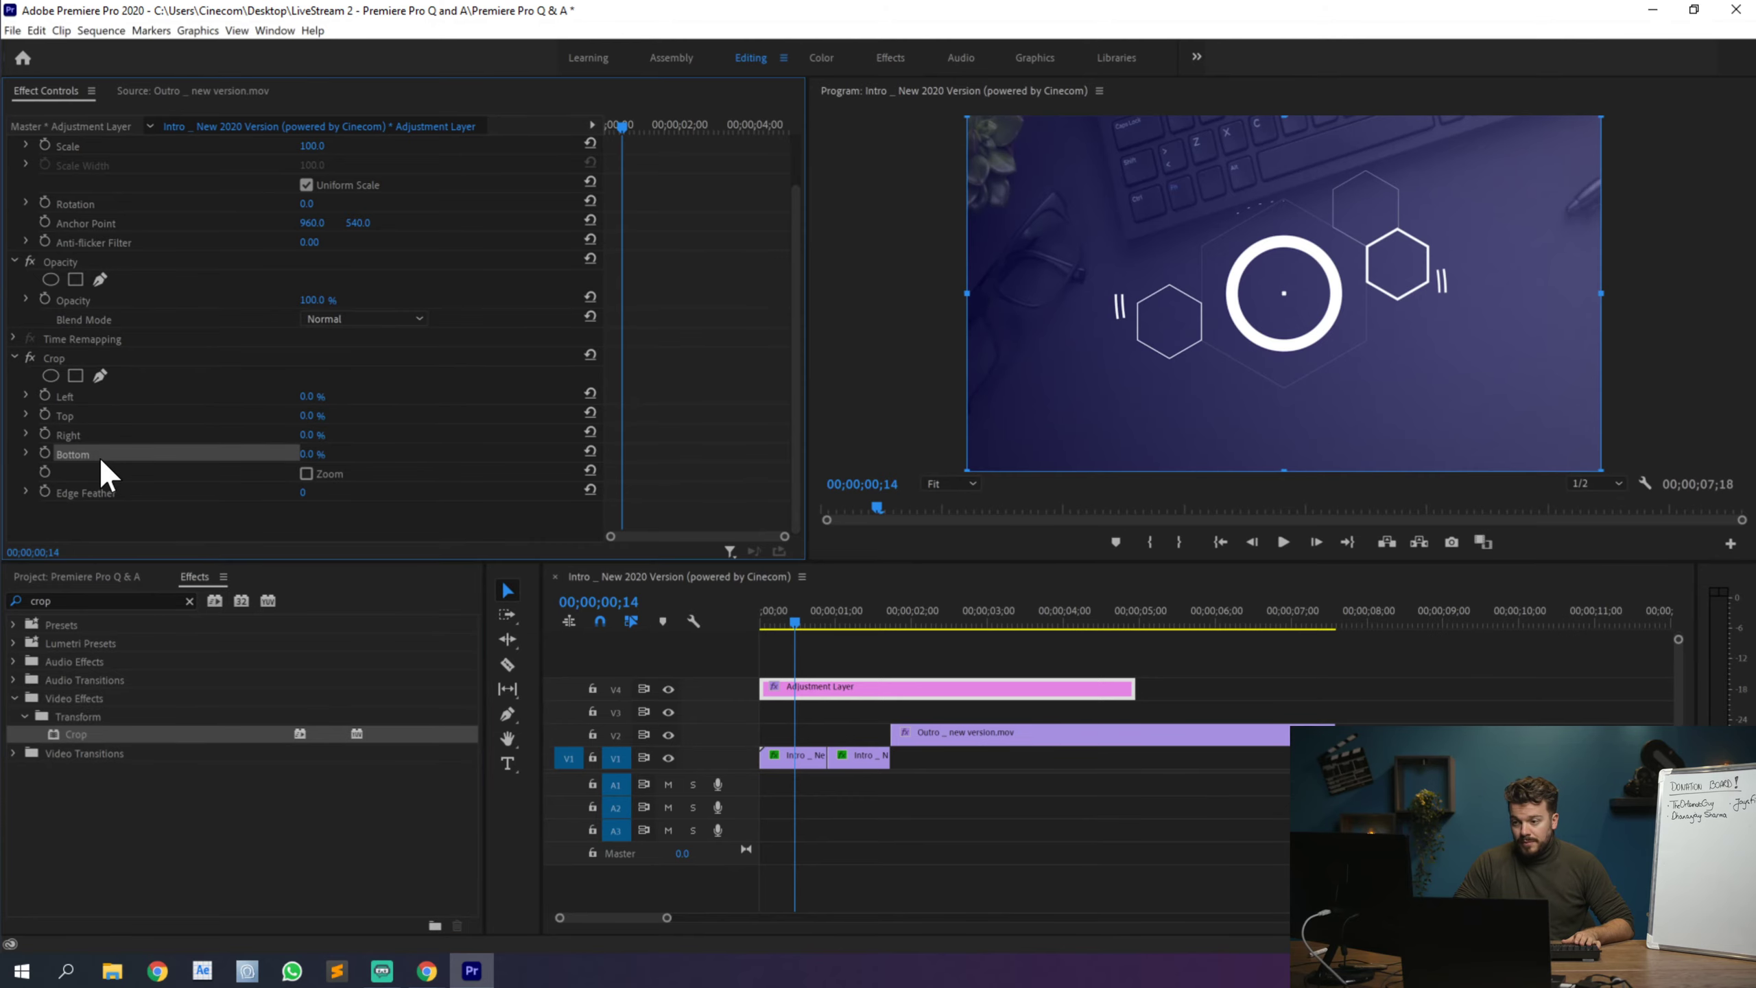
left_click(309, 415)
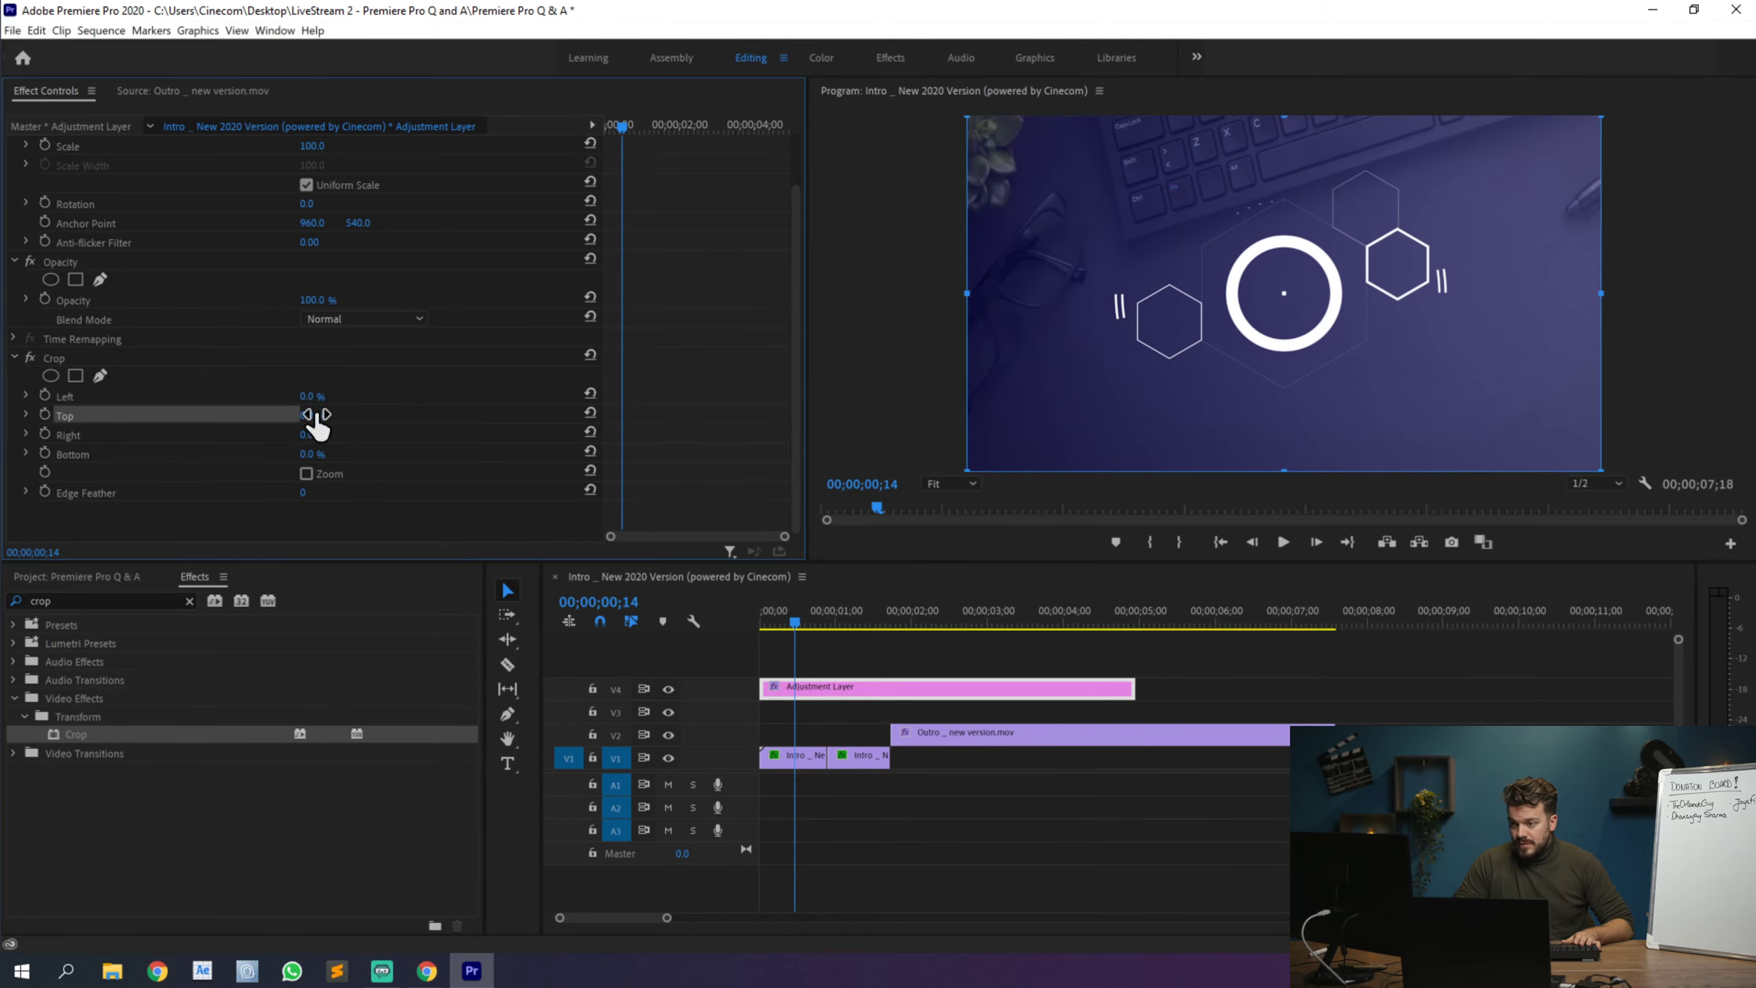
mouse_move(311, 415)
left_mouse_down()
mouse_move(366, 415)
mouse_move(322, 415)
mouse_move(329, 427)
left_mouse_up()
left_click(313, 454)
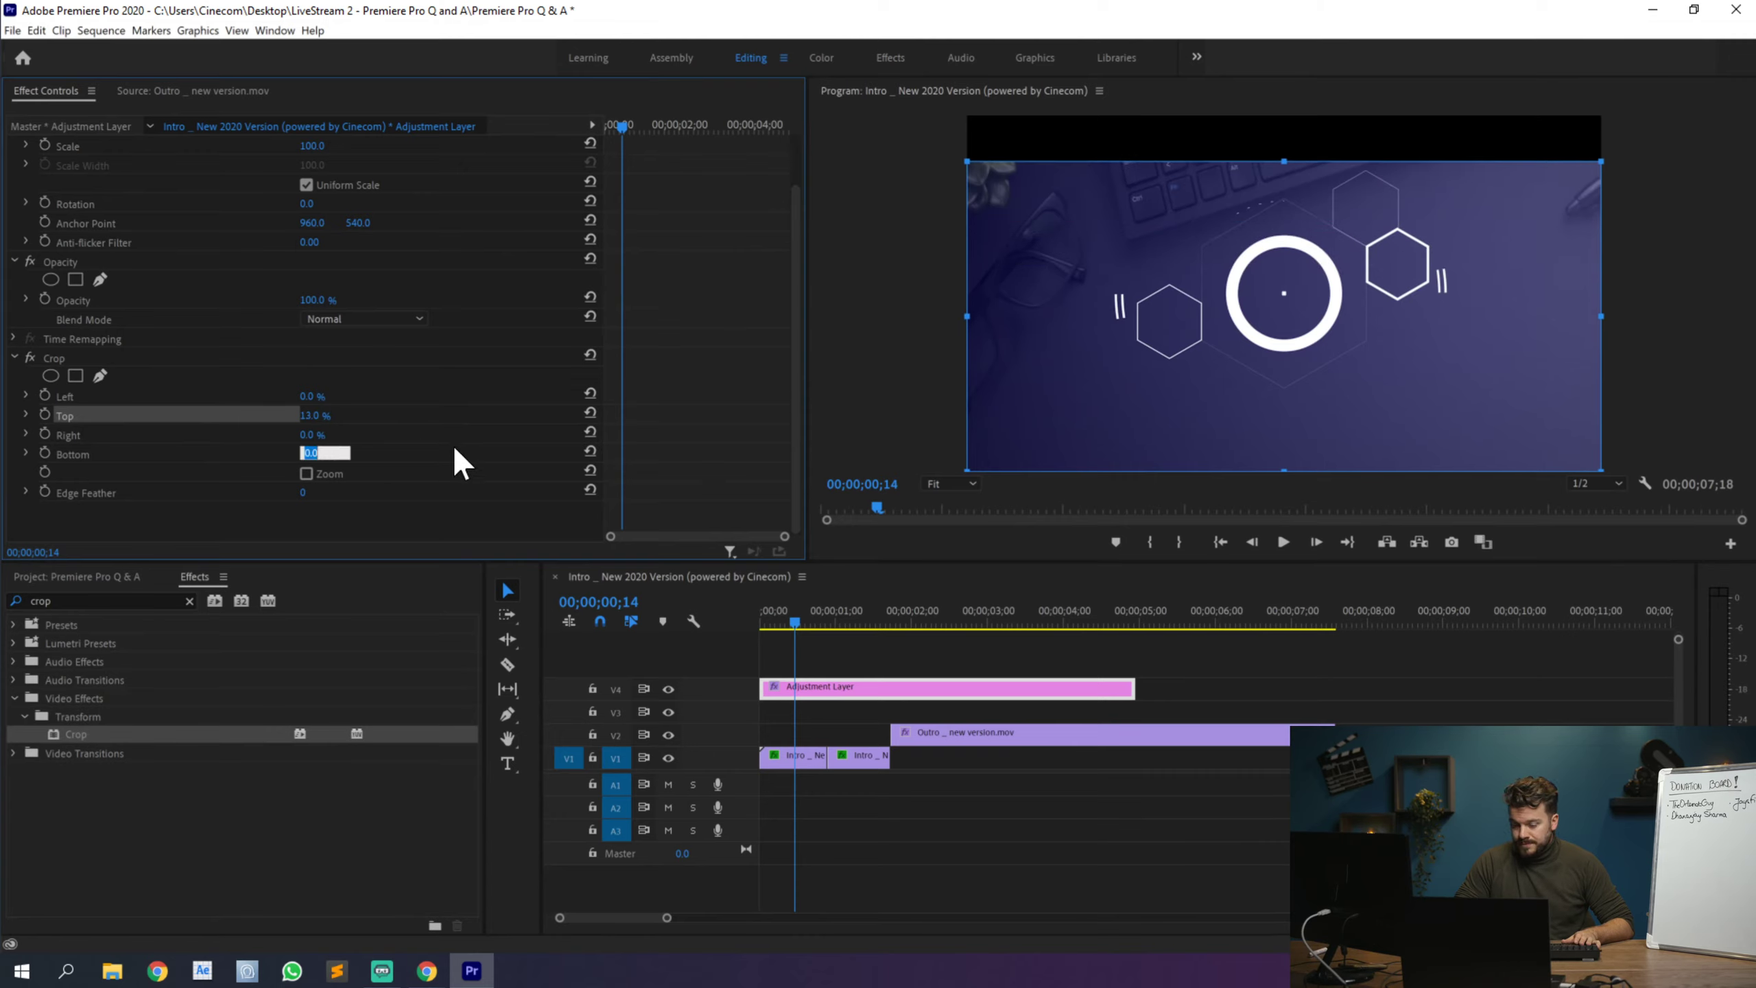
type("13")
key("Return")
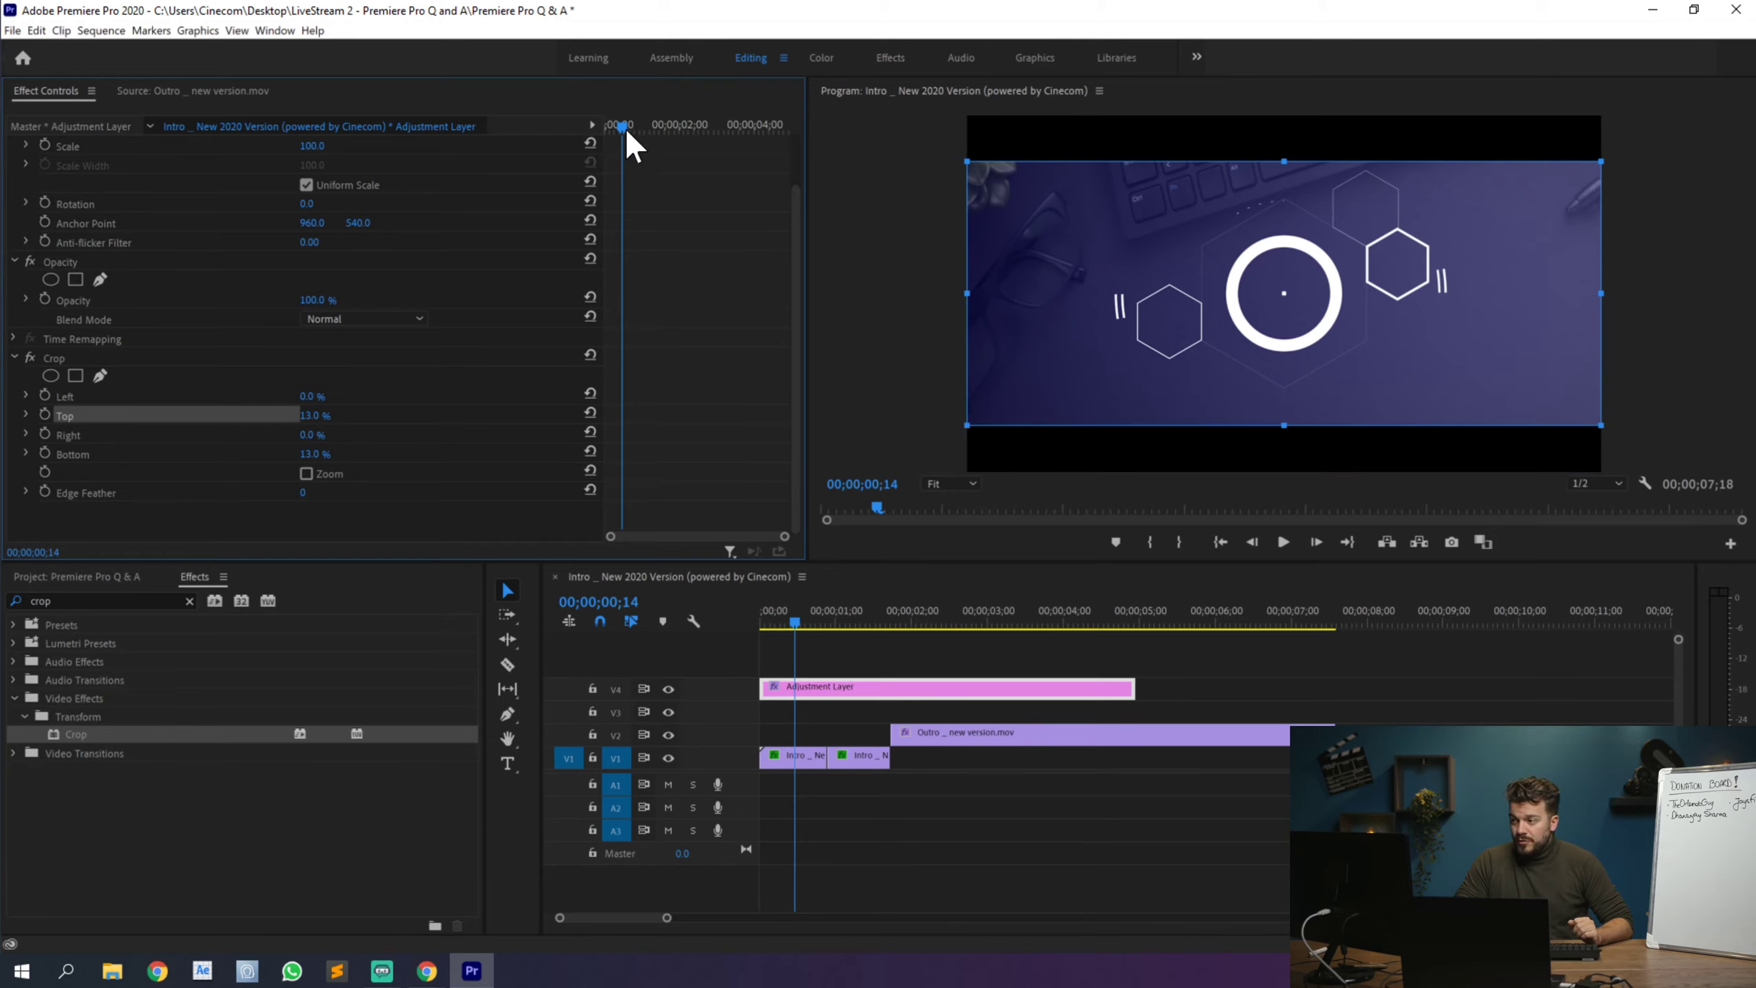
Step: Turn on keyframing for Crop Top and Bottom at 00;00;00;26
left_click_drag(624, 127, 637, 127)
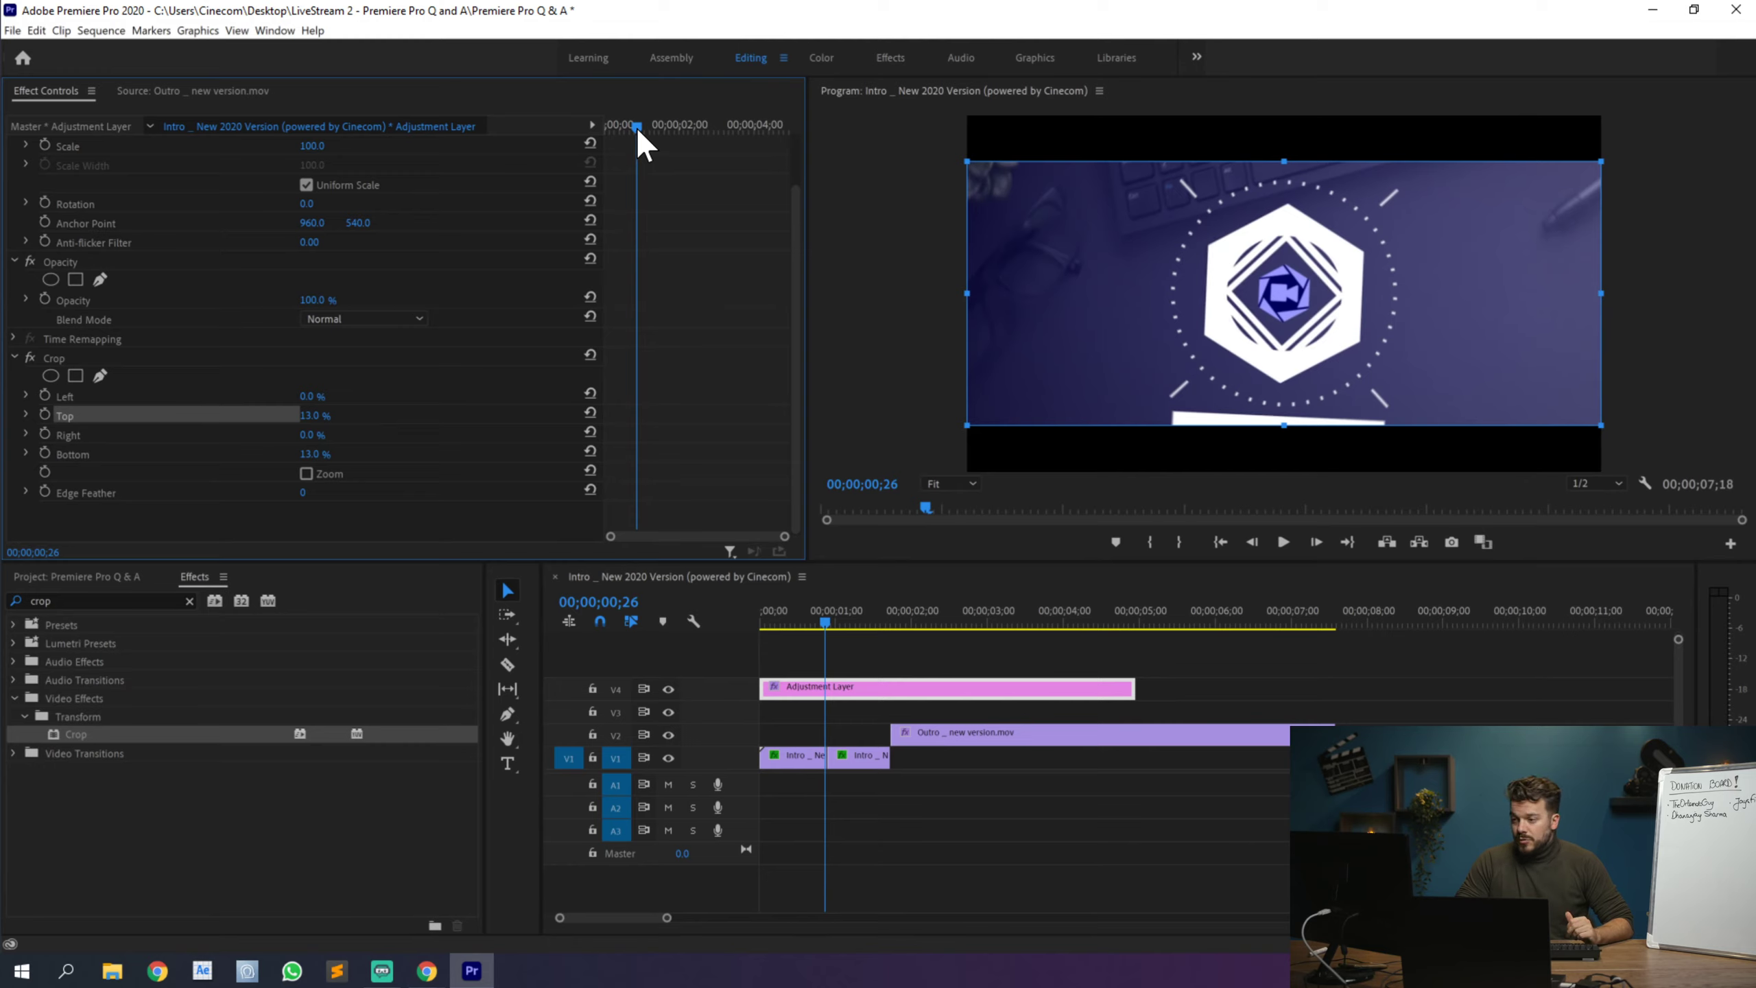
left_click(45, 414)
left_click(45, 453)
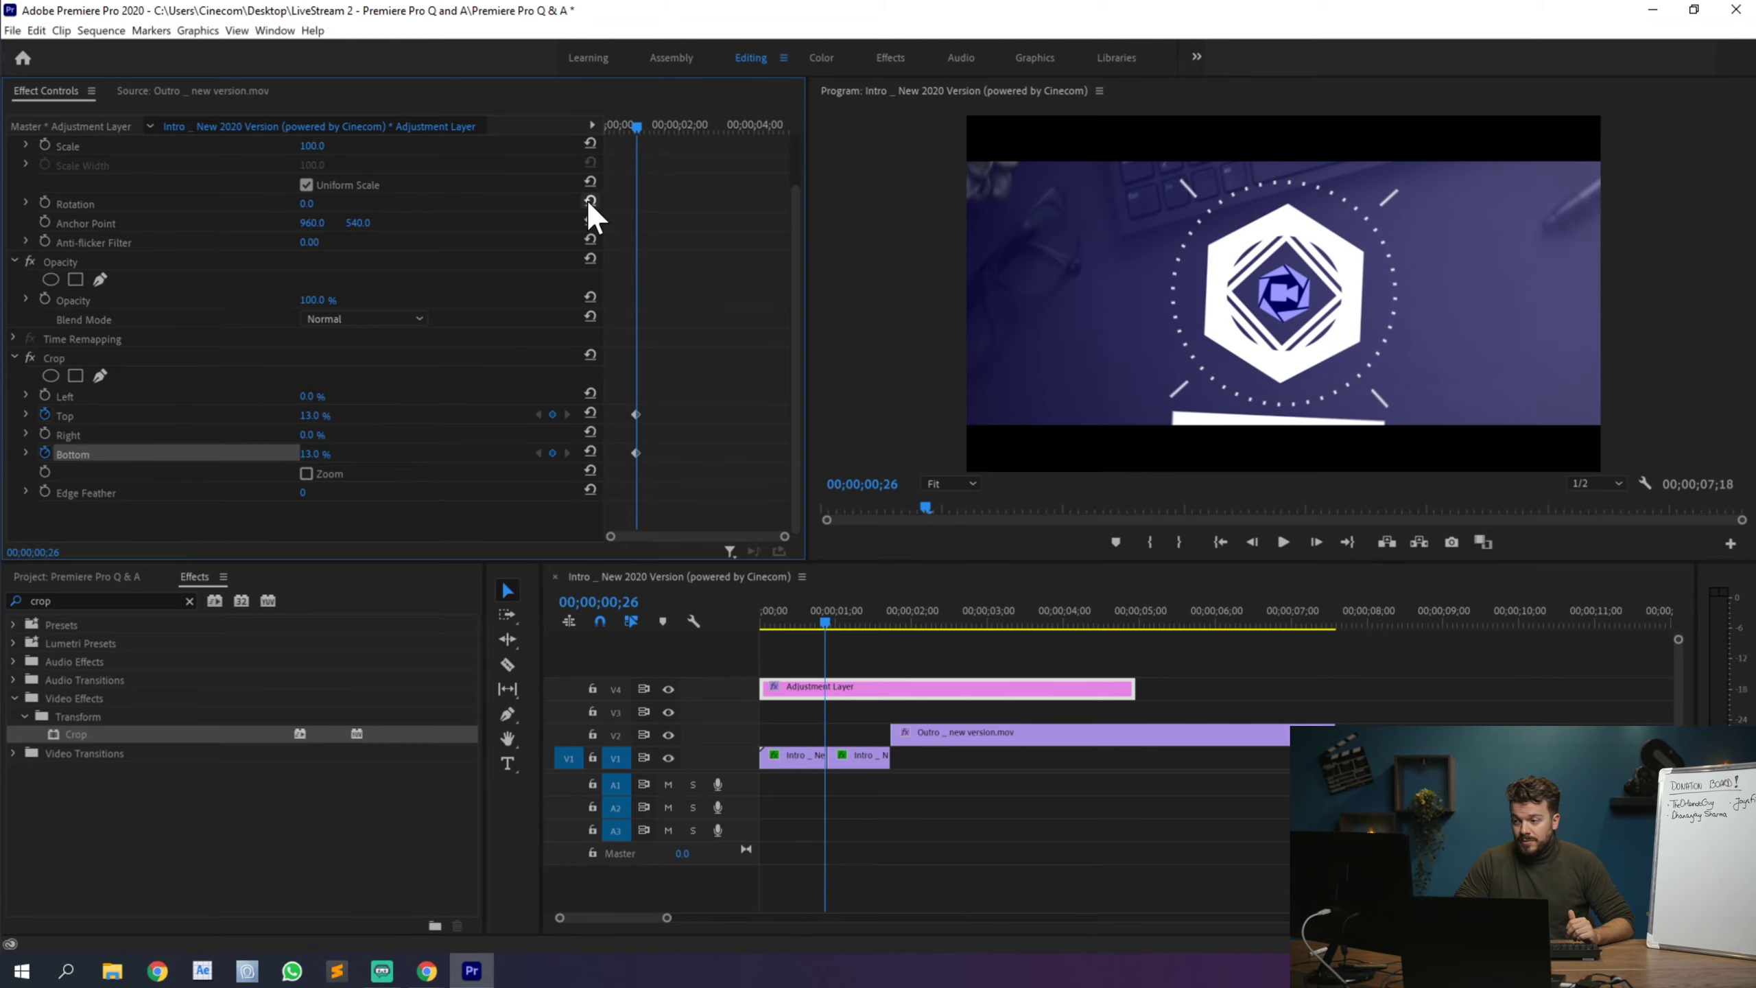
Step: Keyframe Crop Top and Bottom at 0% at the start of the adjustment layer
left_click_drag(633, 125, 603, 131)
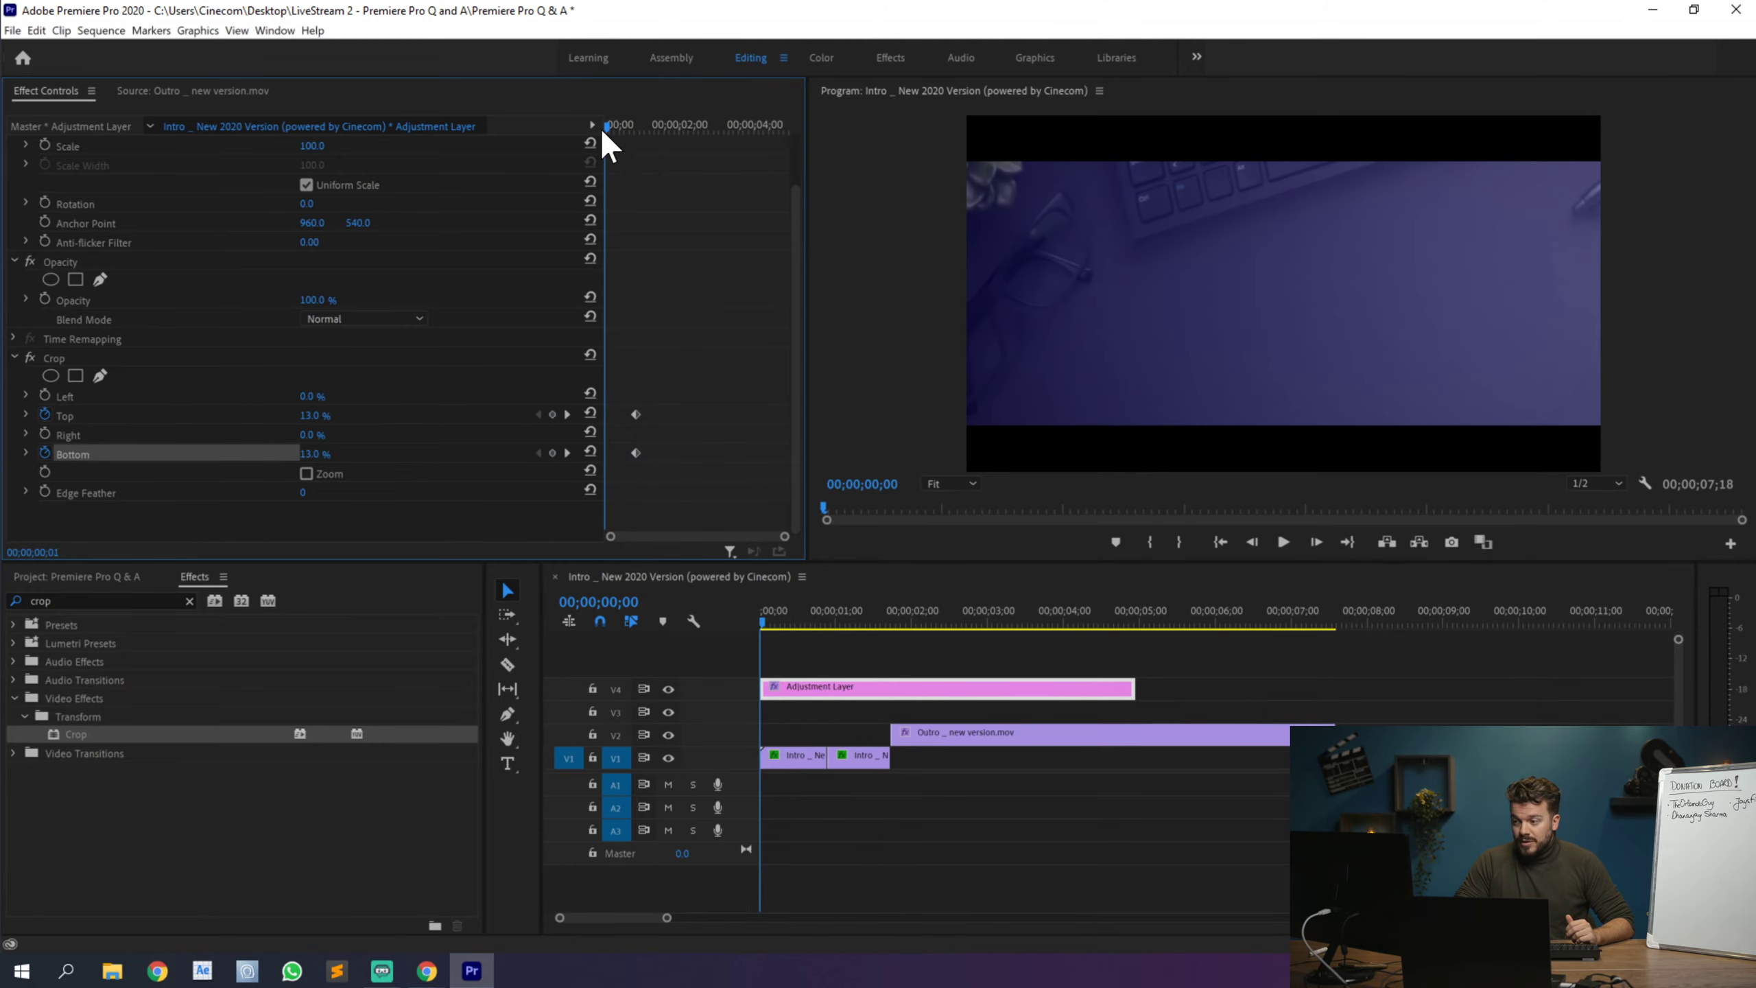
left_click(317, 415)
type("0")
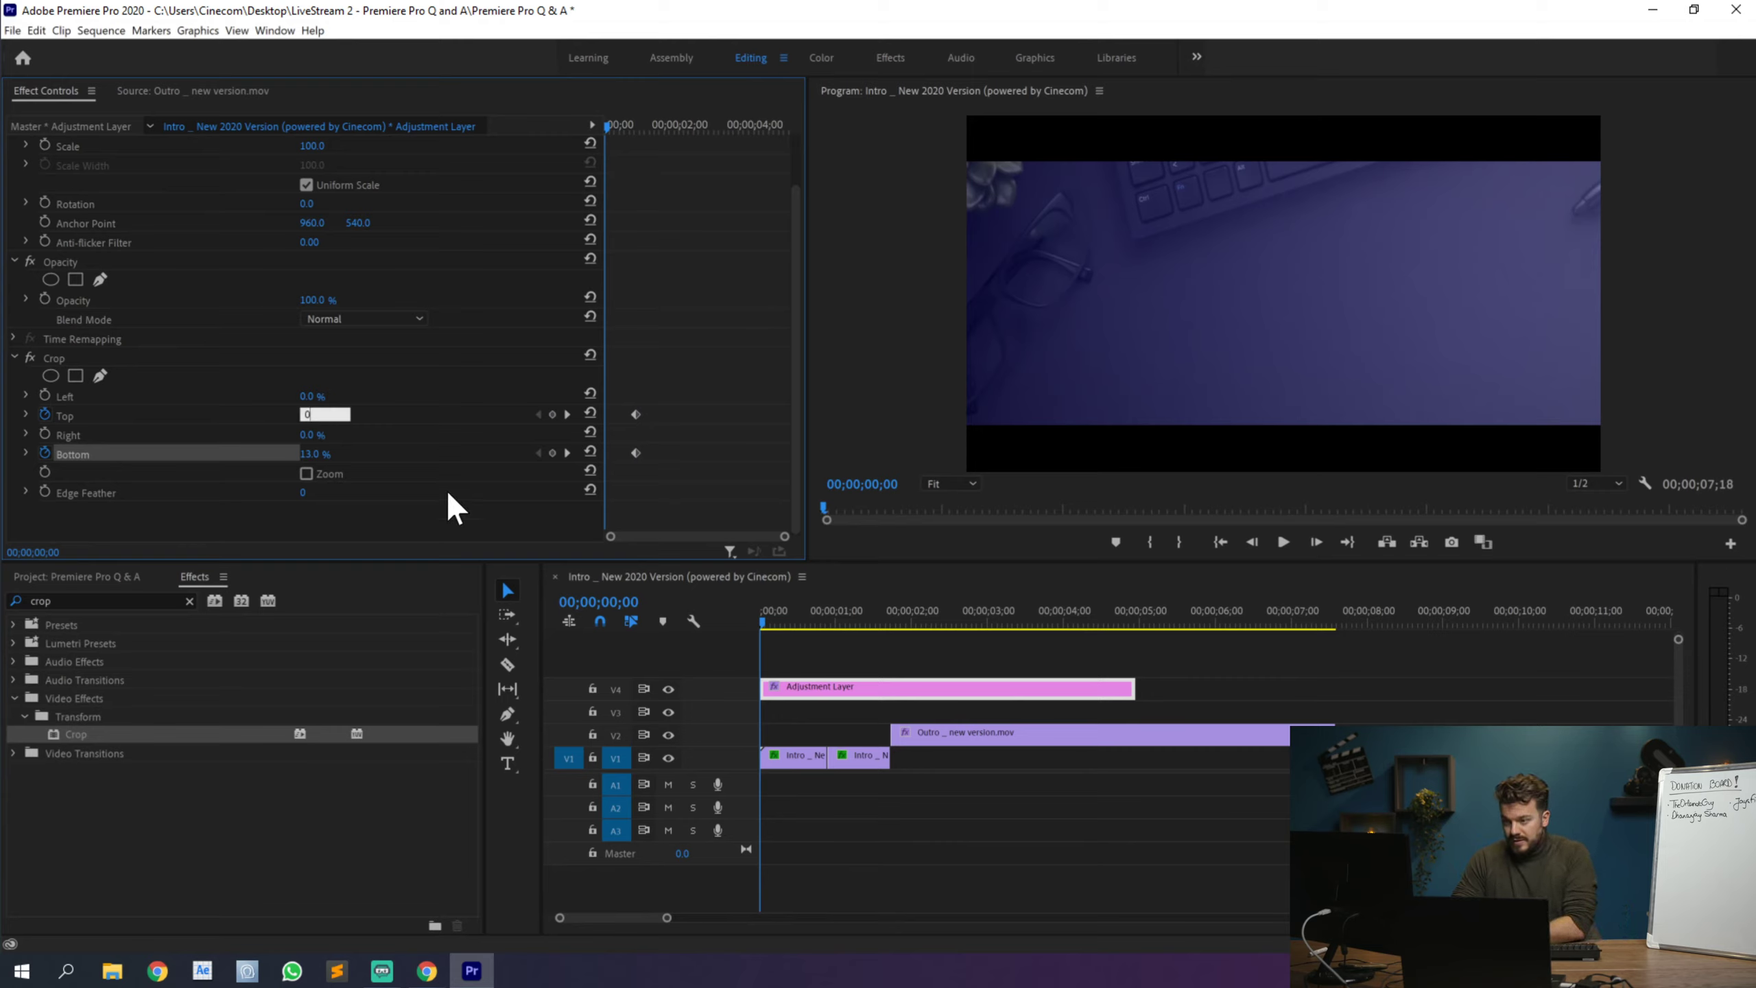
left_click(310, 453)
type("0")
Step: Apply Ease Out to the two starting Crop keyframes and Ease In to the two ending ones
left_click_drag(612, 397, 585, 478)
right_click(606, 414)
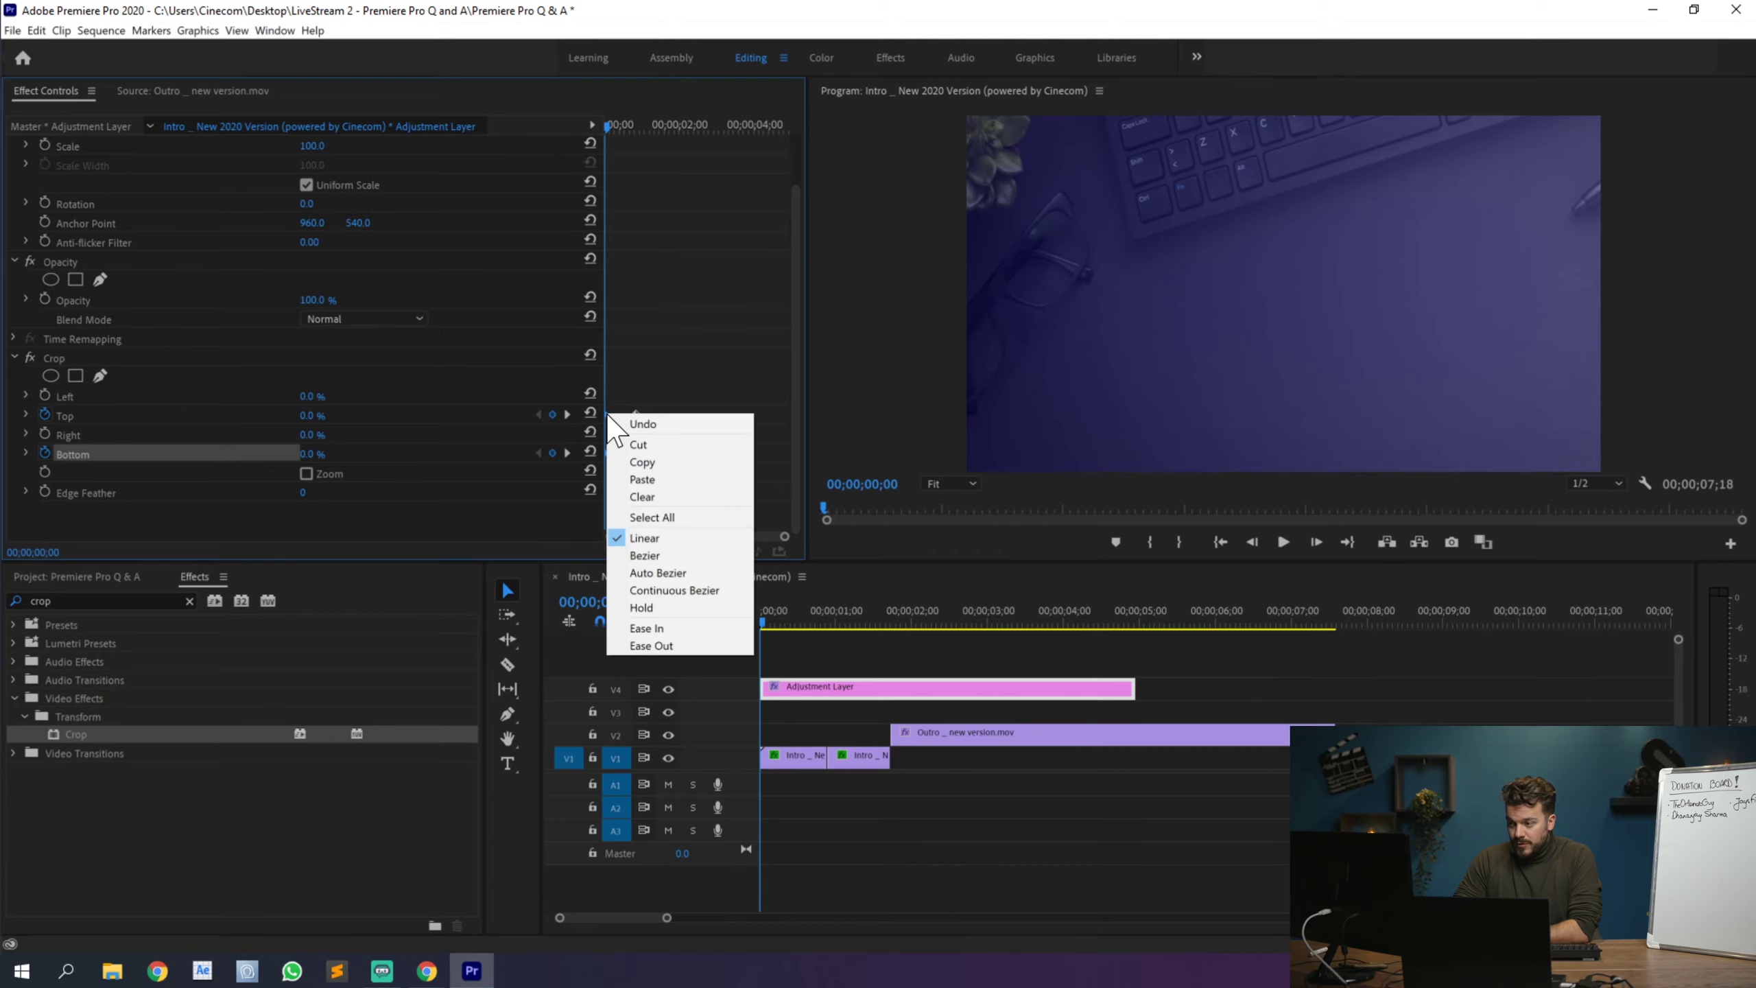
left_click(665, 644)
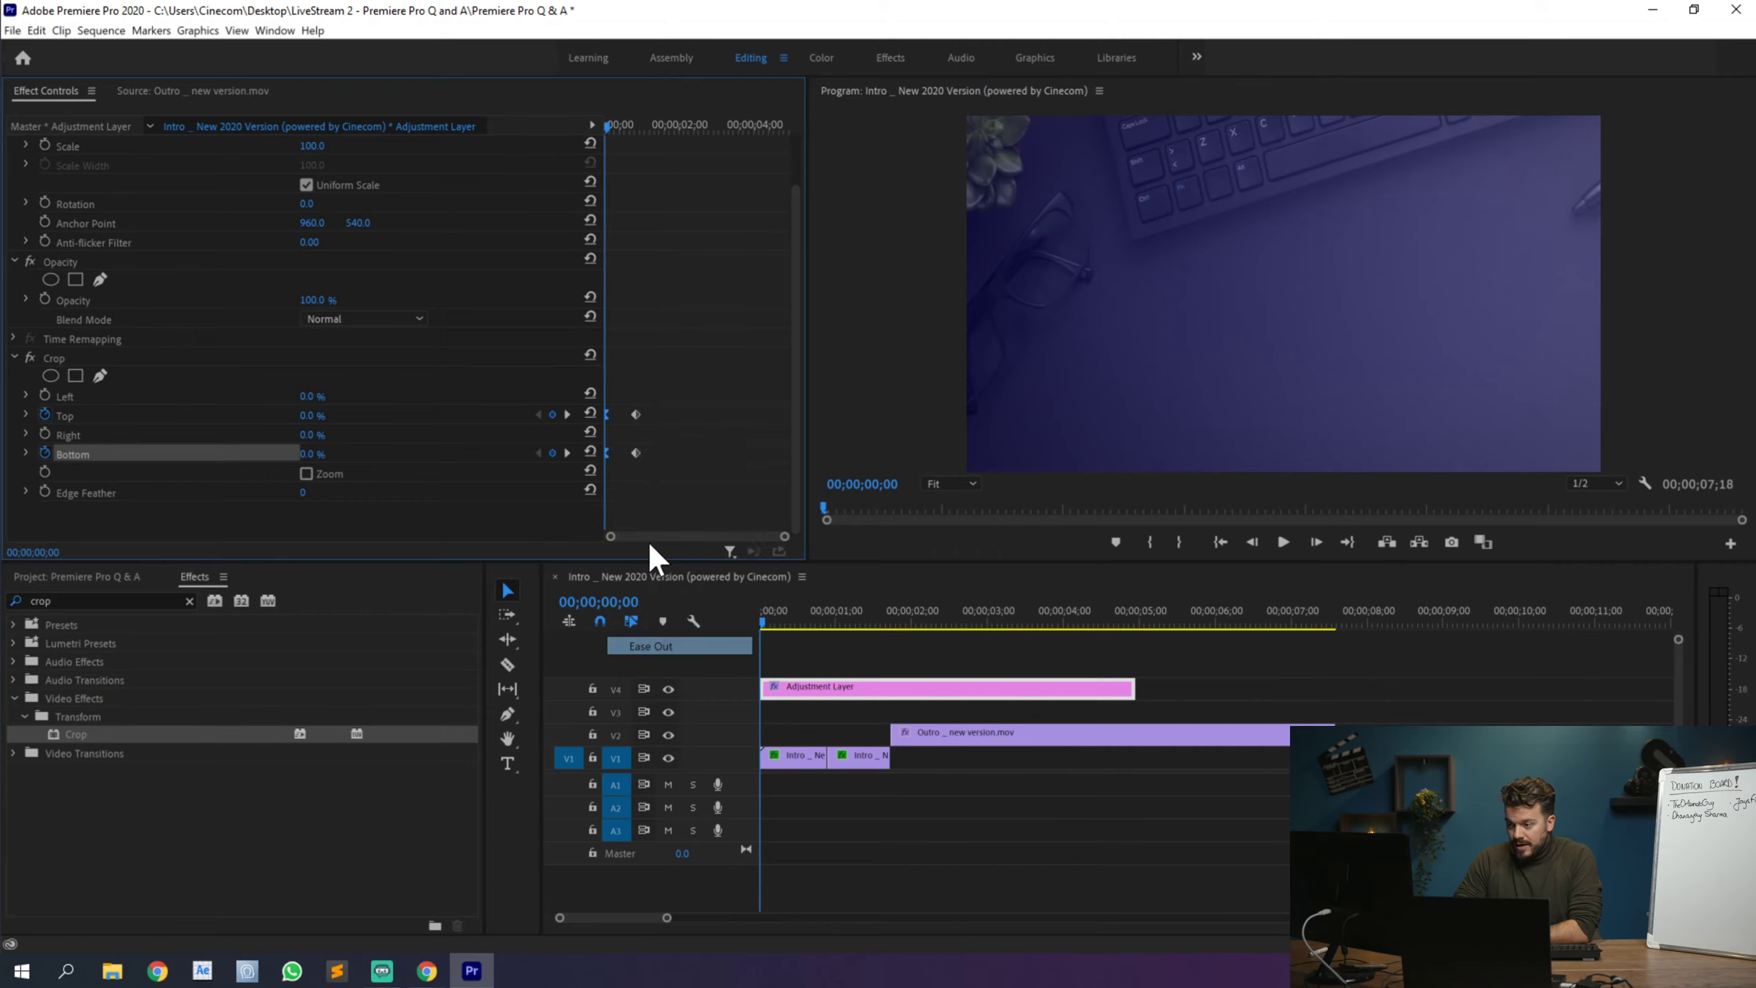
left_click_drag(611, 379, 671, 493)
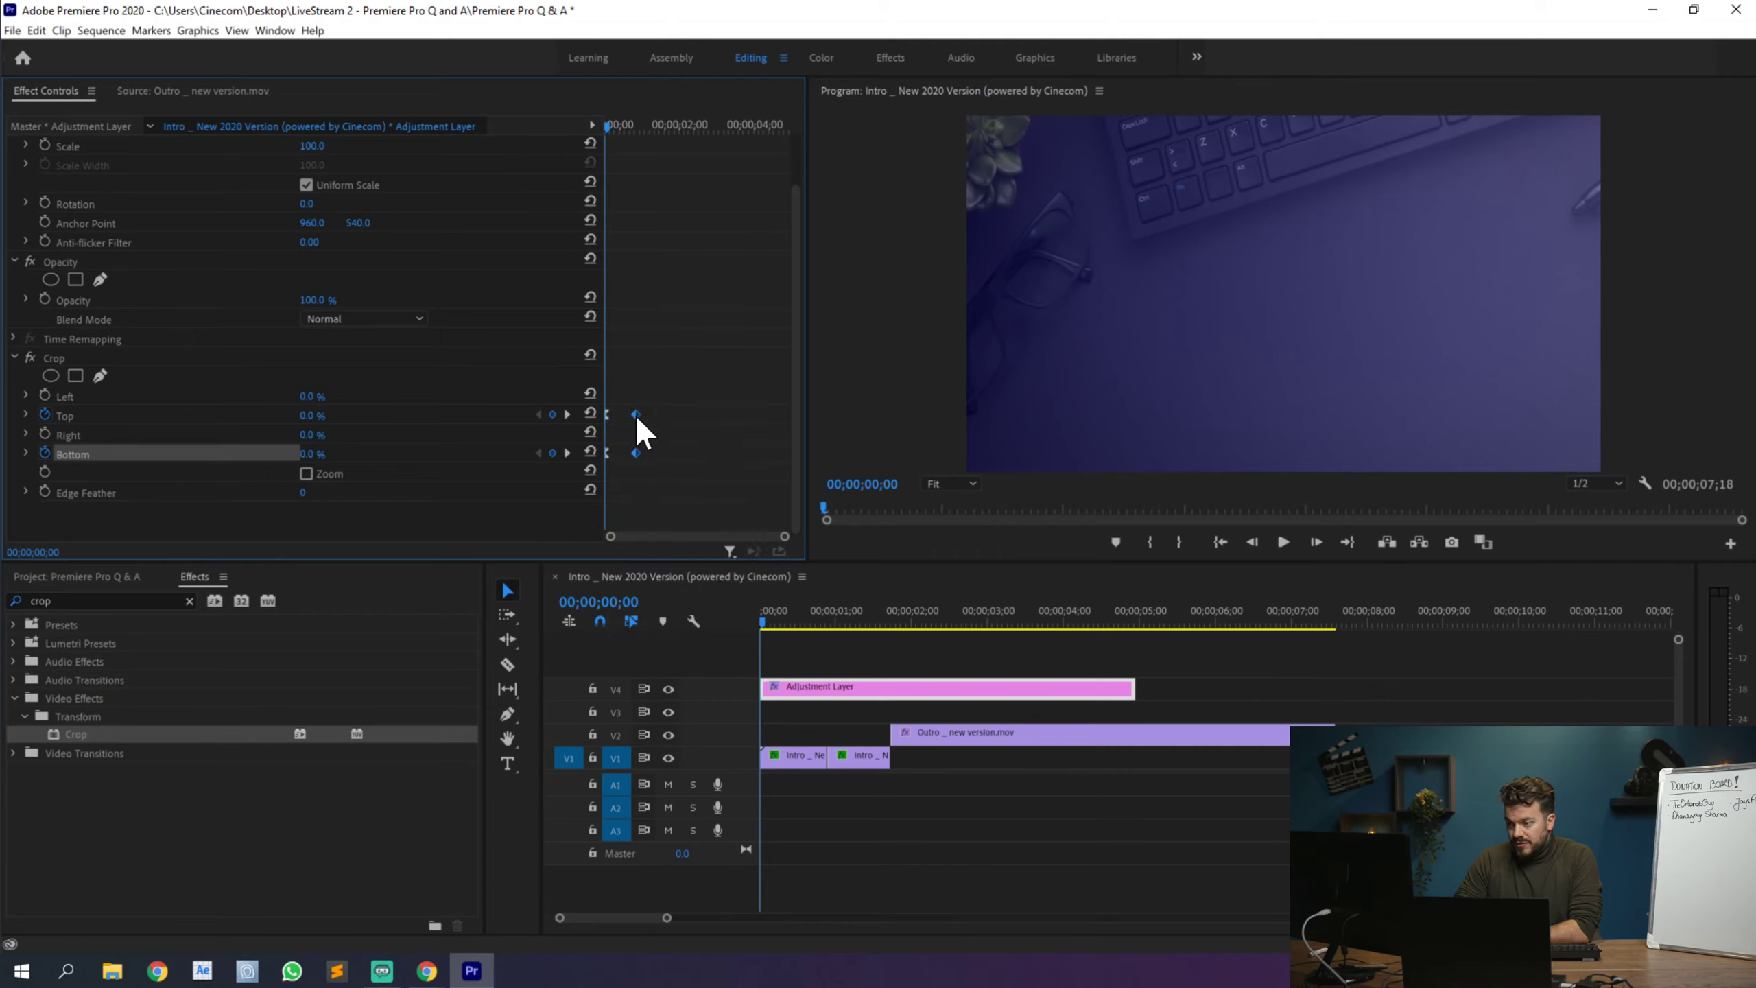
right_click(635, 414)
left_click(695, 633)
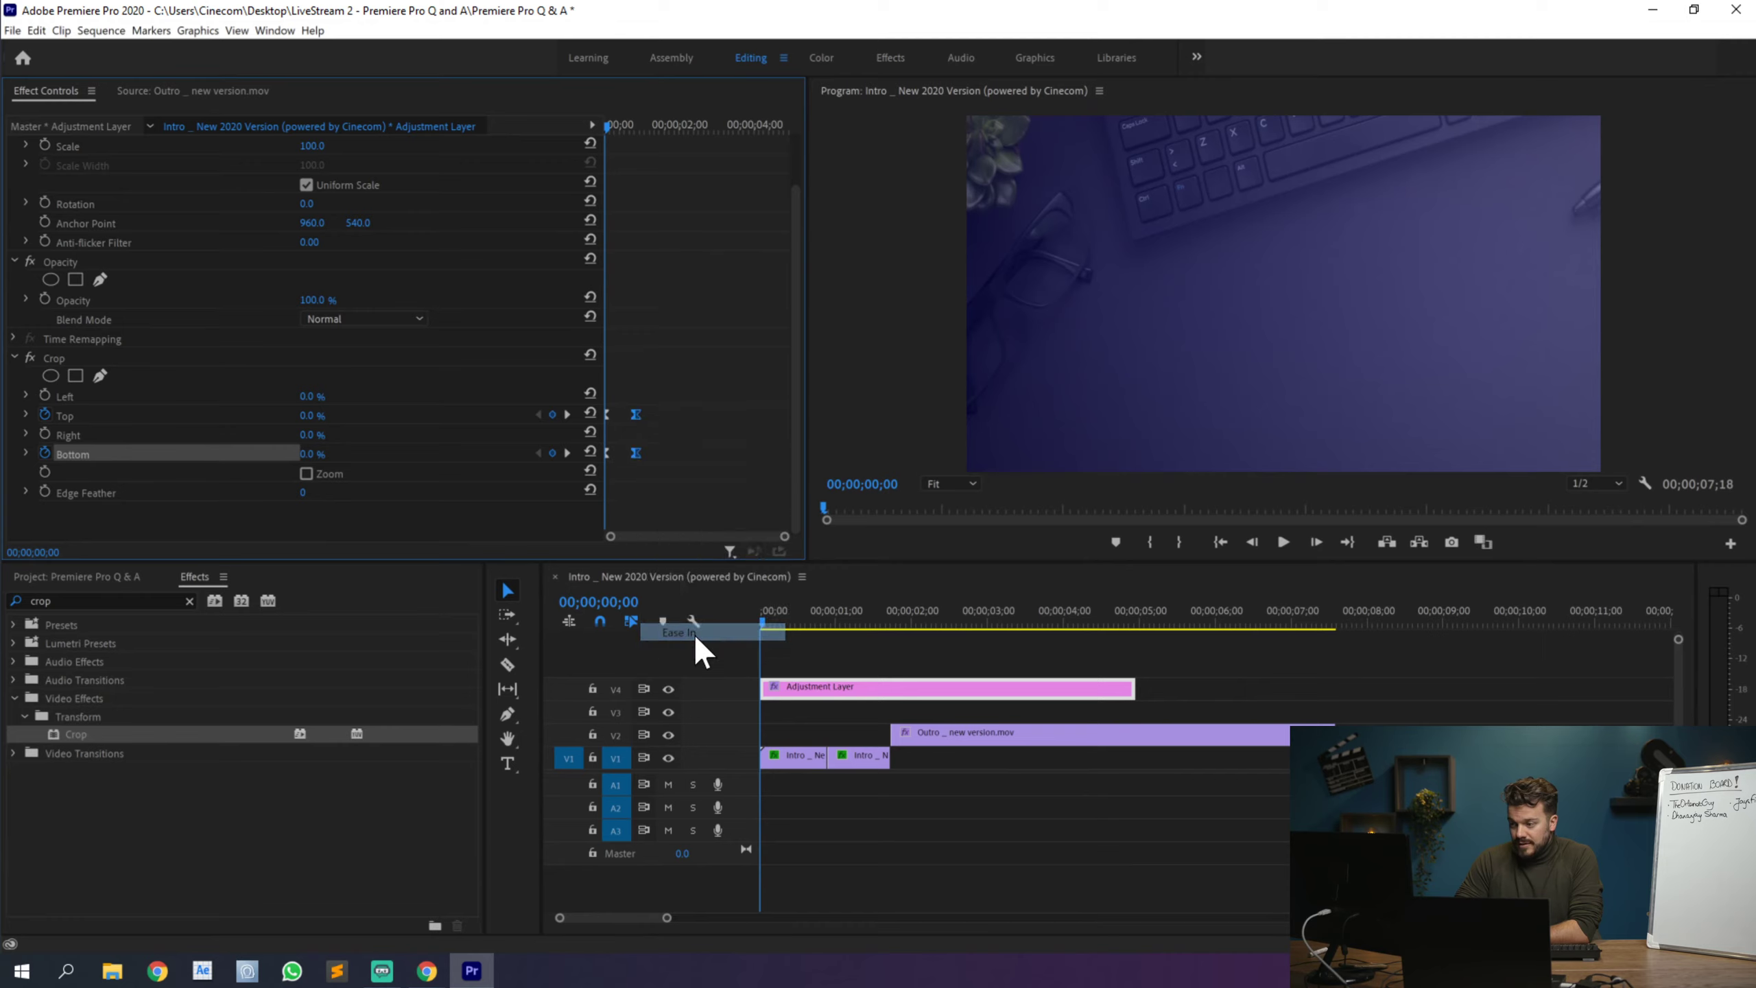
left_click(667, 326)
Step: Play the start of the sequence several times to review the animated black bars
key("space")
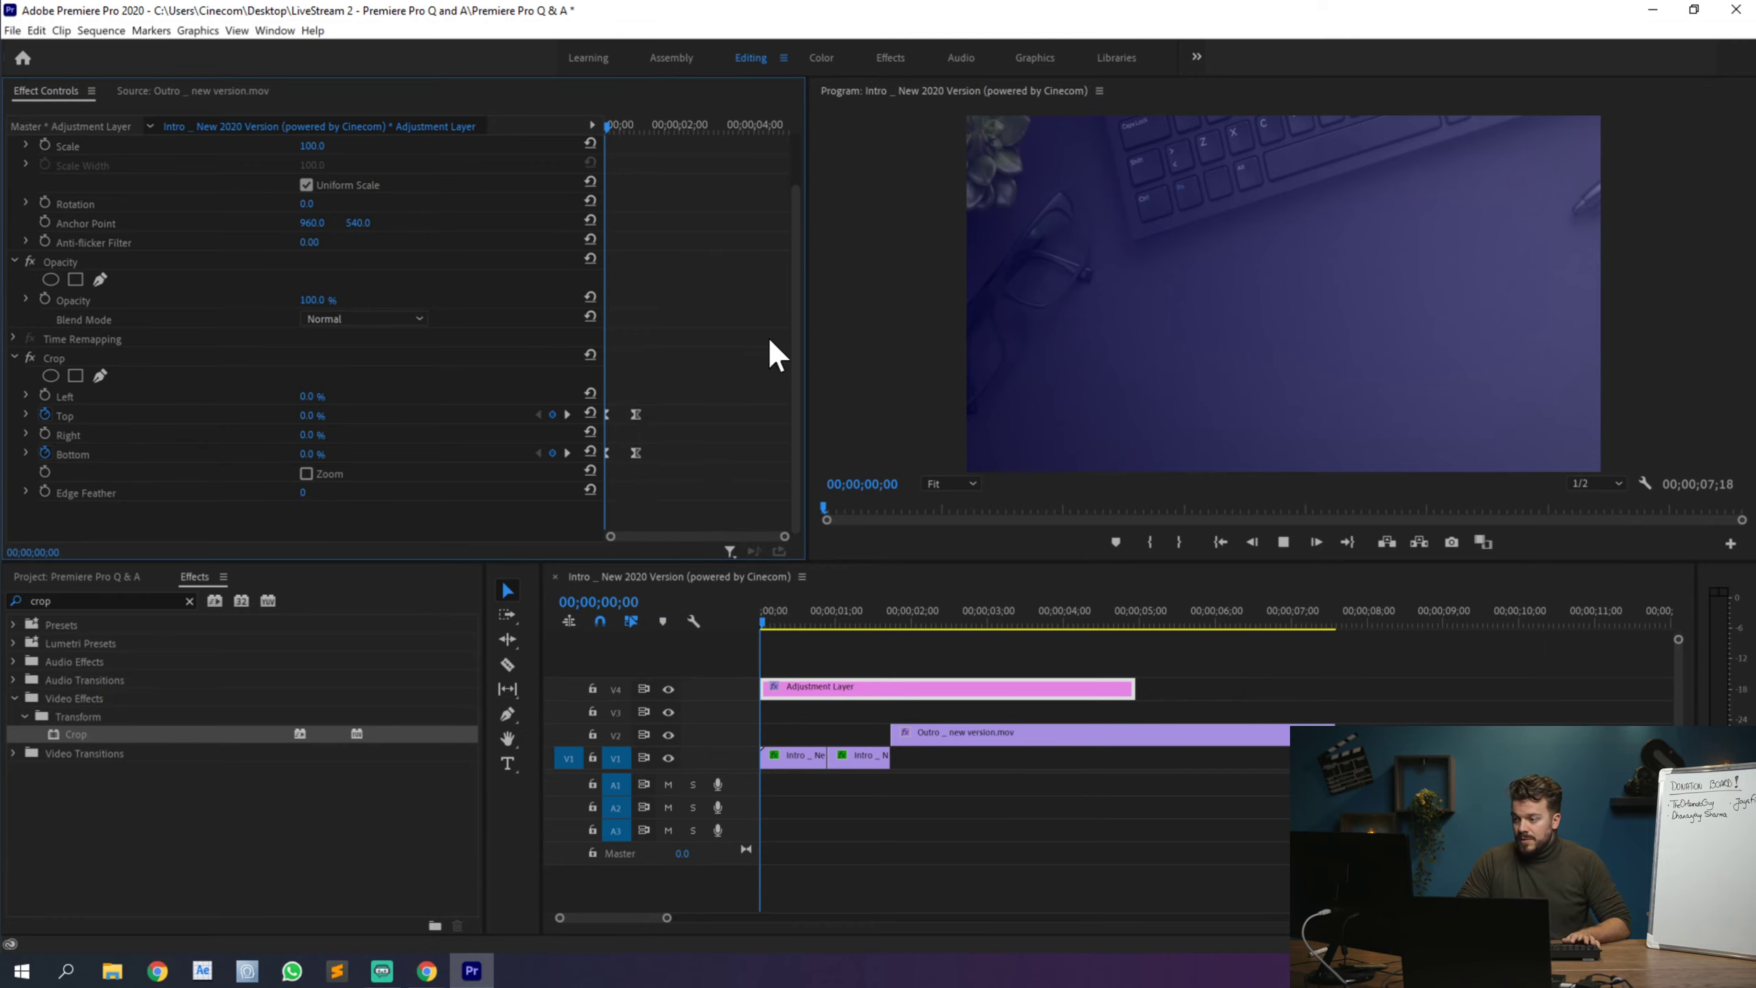
key("space")
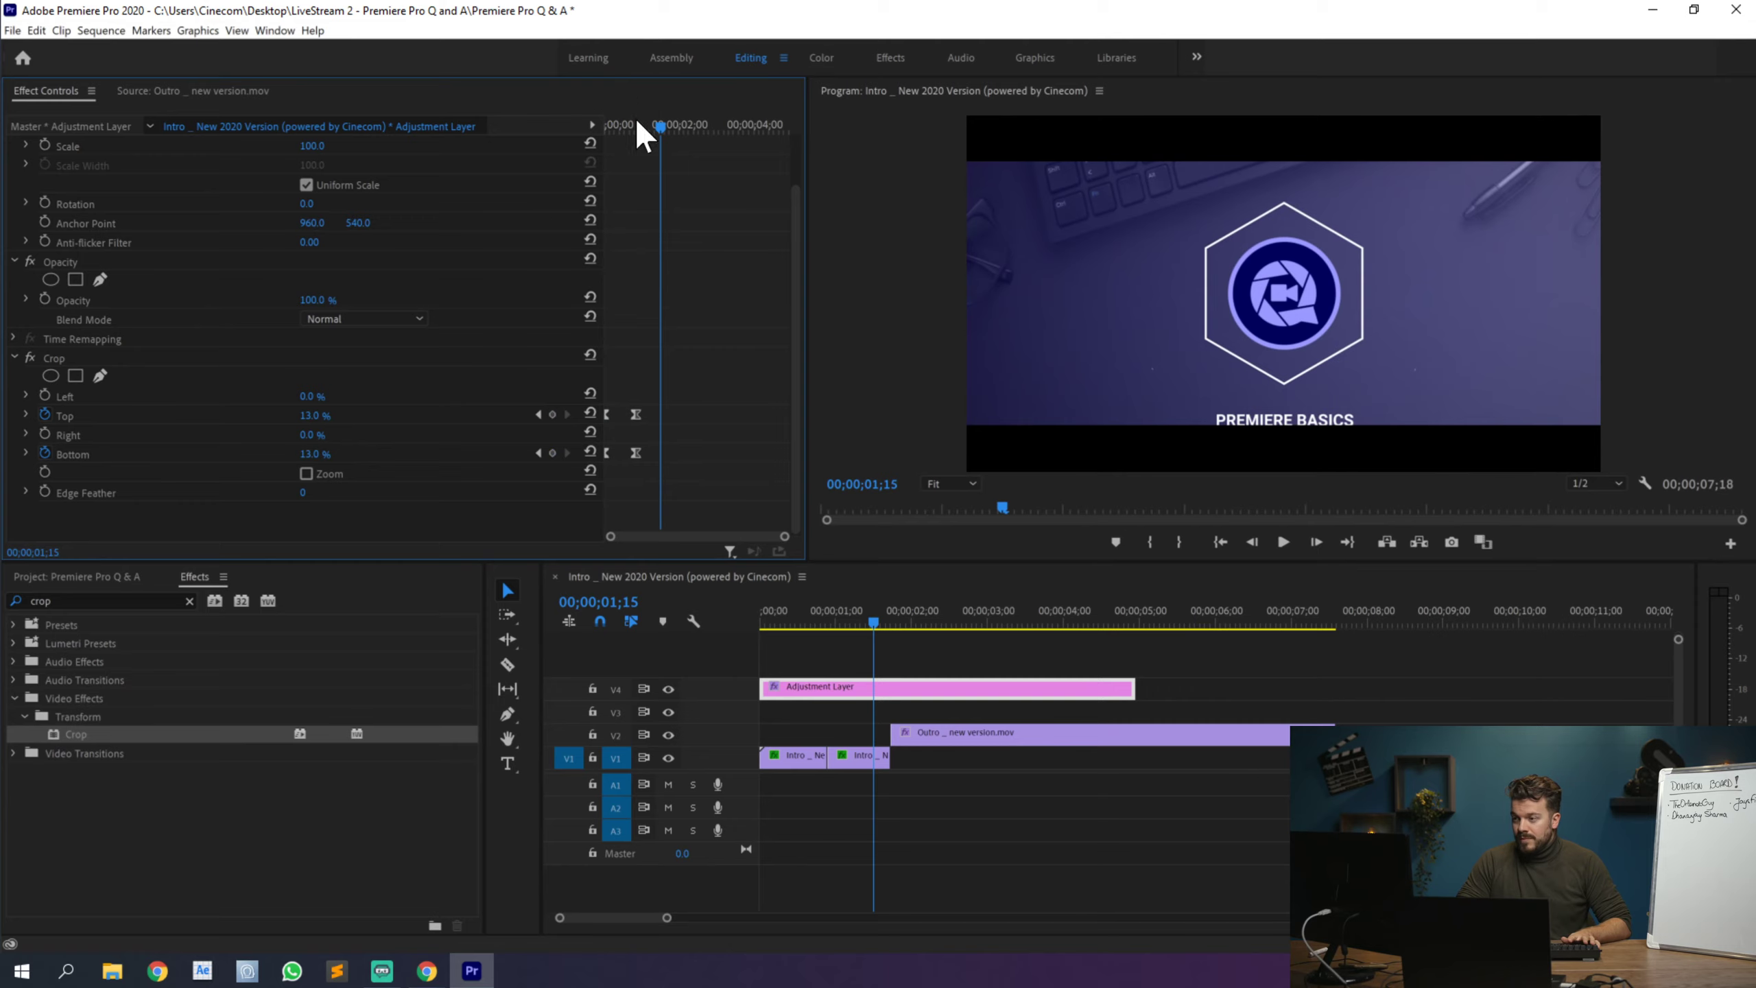
left_click_drag(633, 117, 511, 151)
key("space")
key("space")
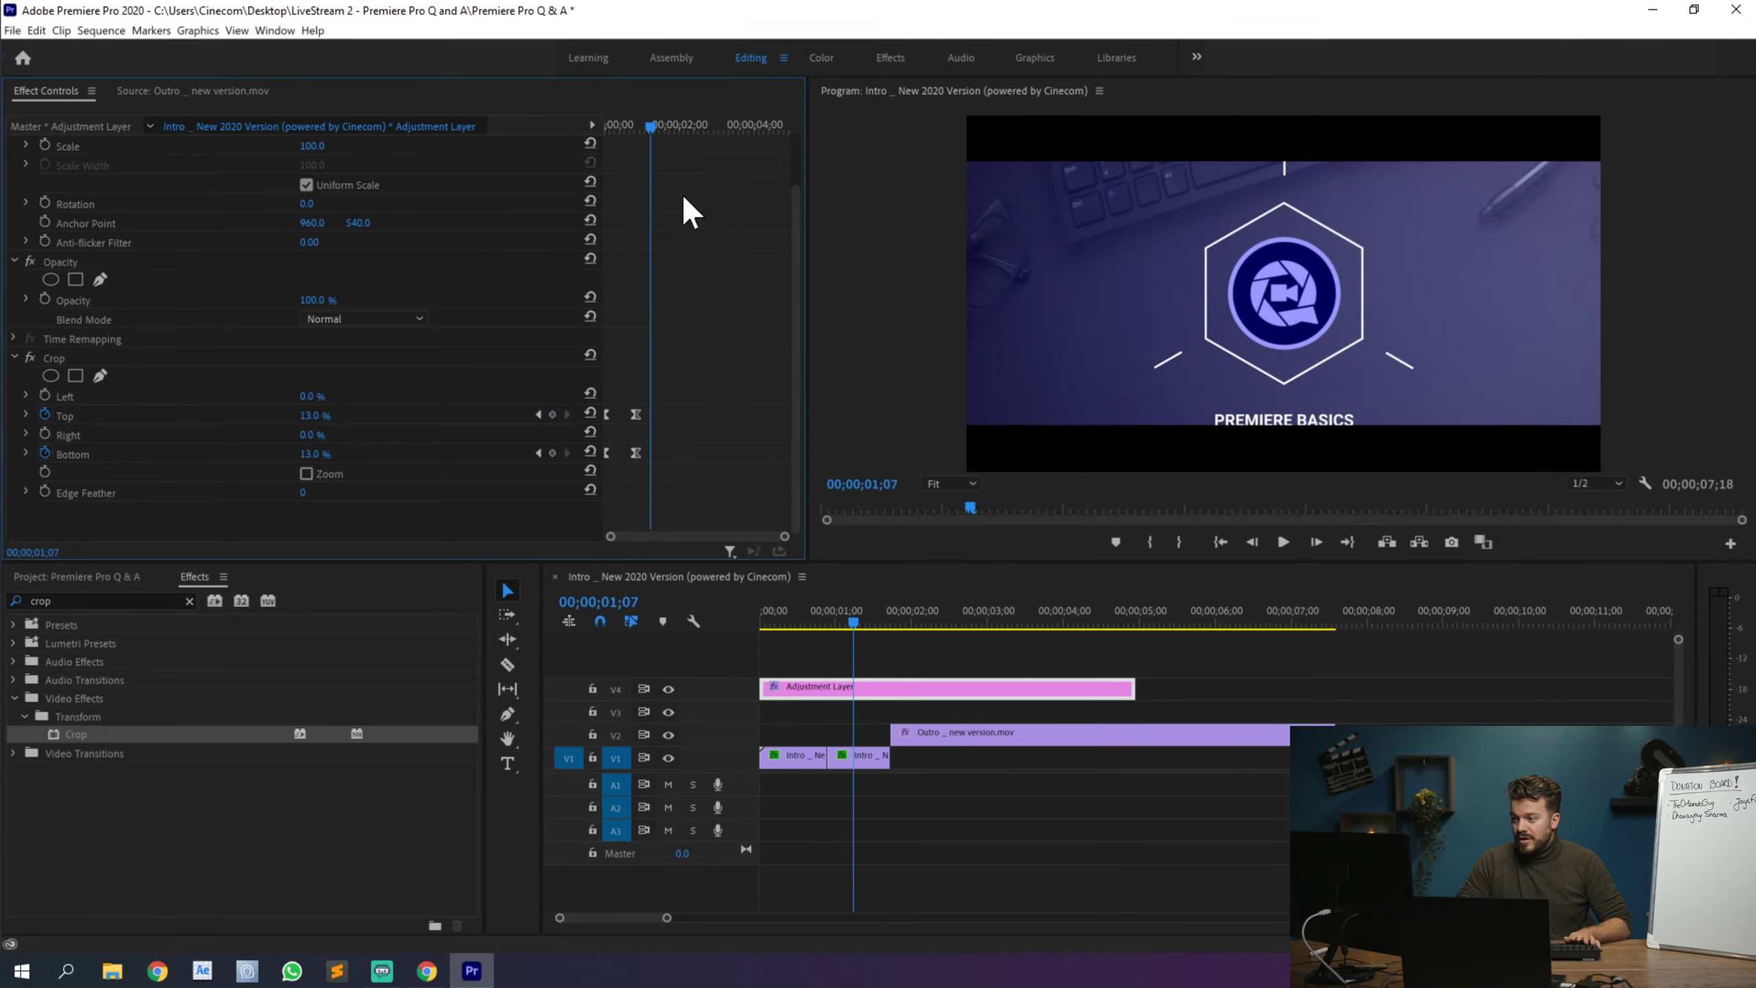
left_click(612, 120)
key("space")
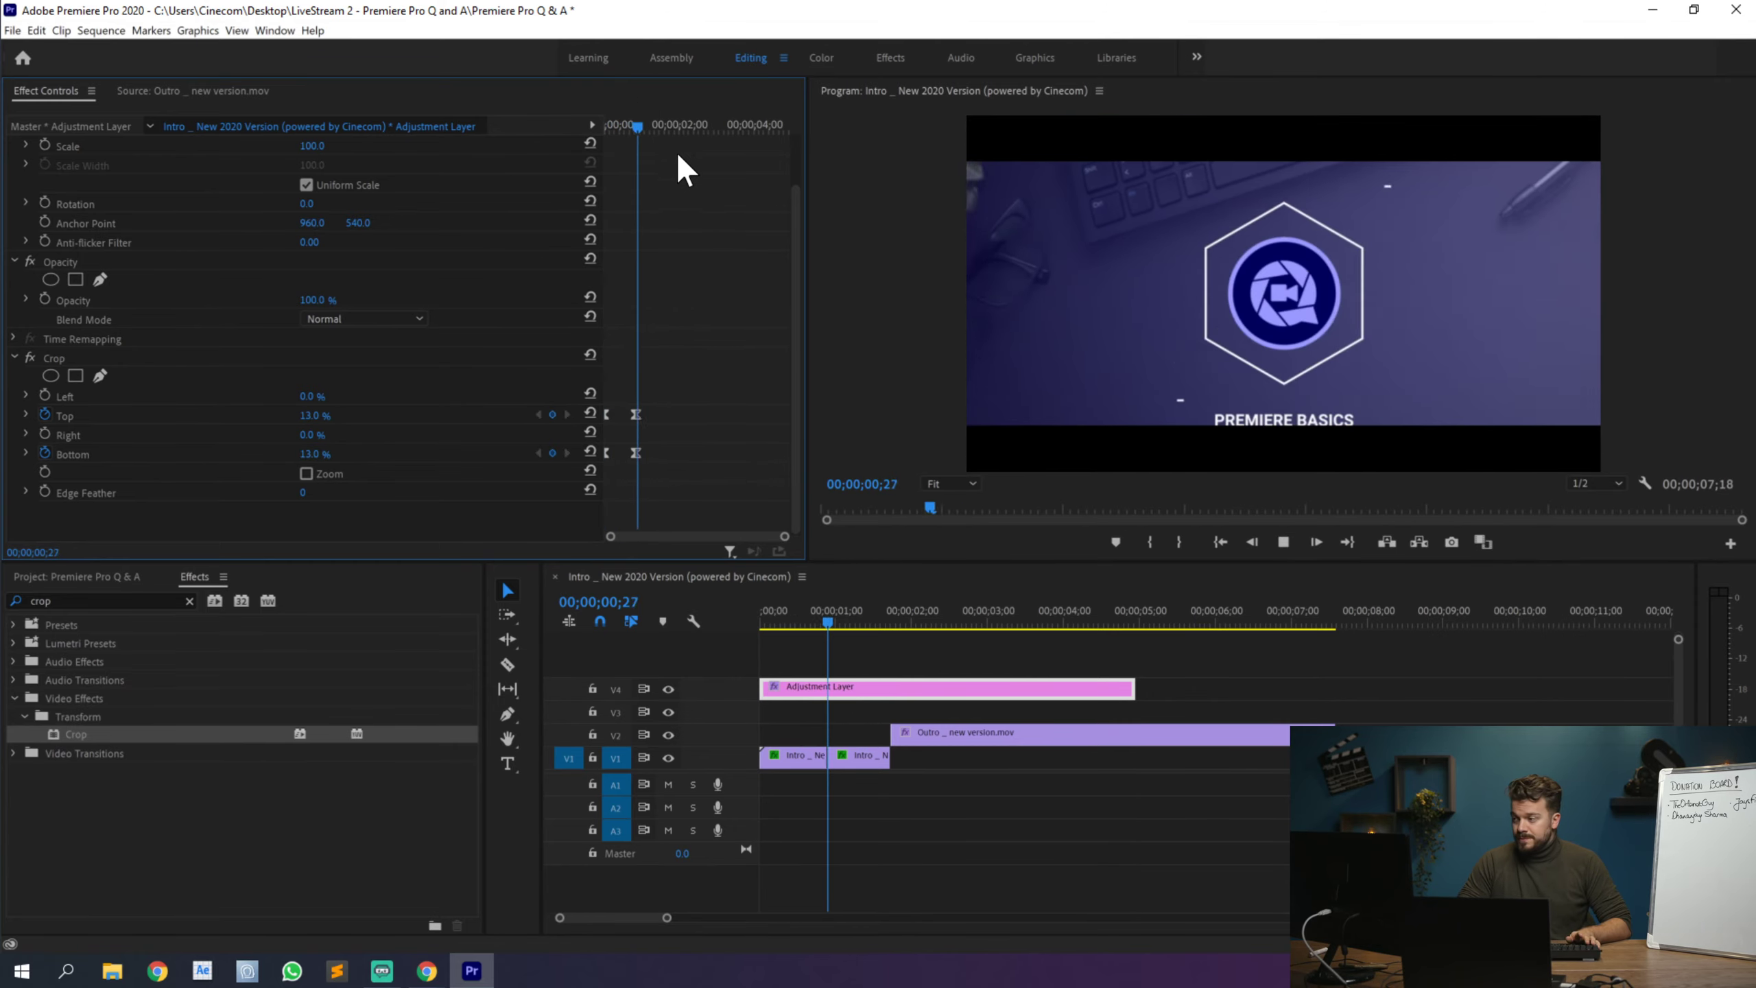
key("space")
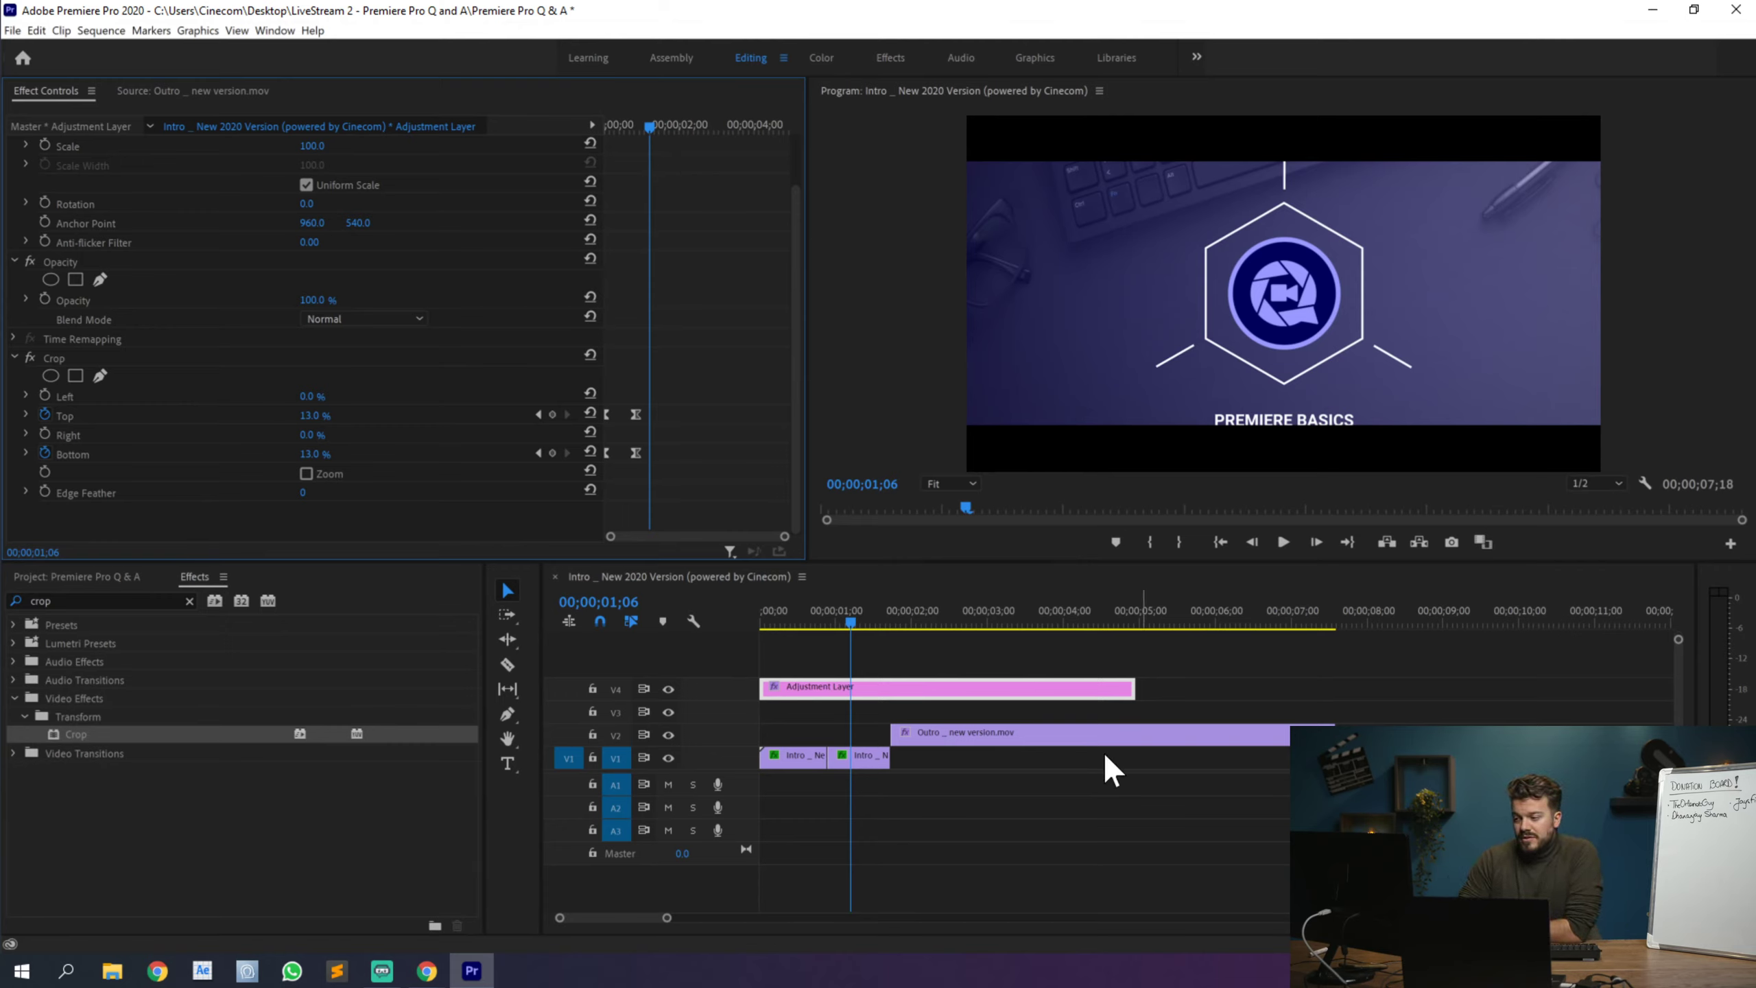
Step: Extend the adjustment layer on V4 to the end of the outro clip
left_click_drag(1127, 694, 1334, 688)
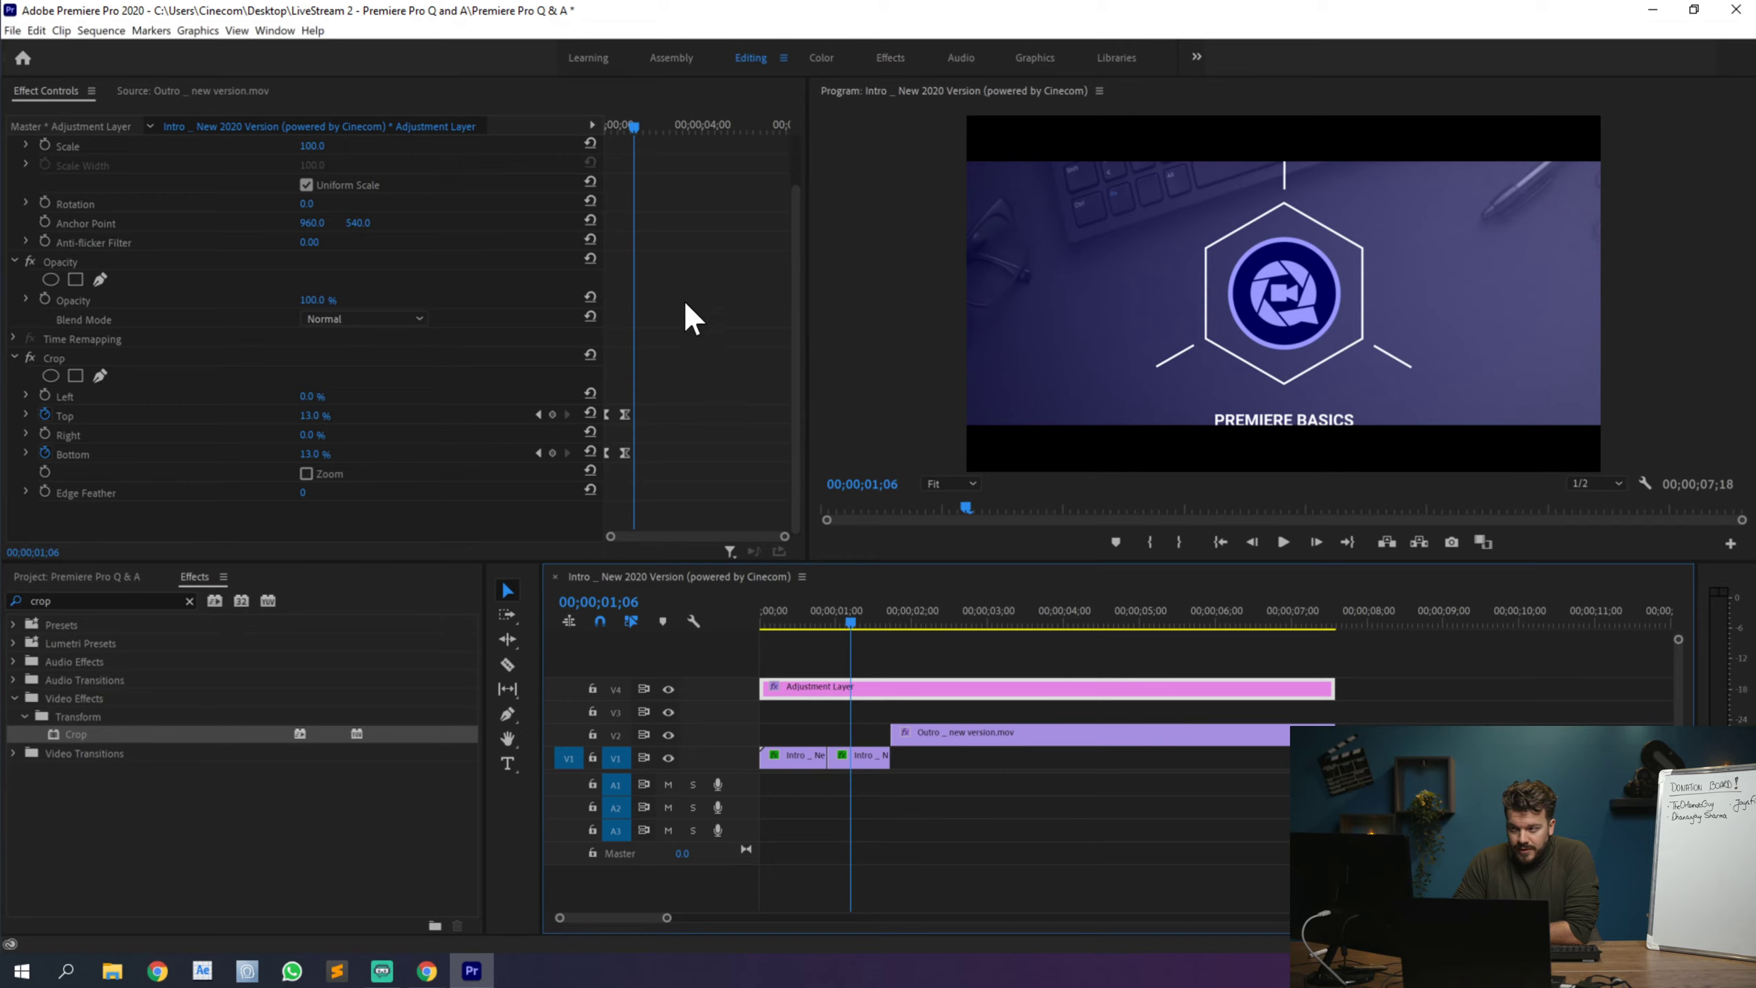
left_click_drag(784, 539, 837, 519)
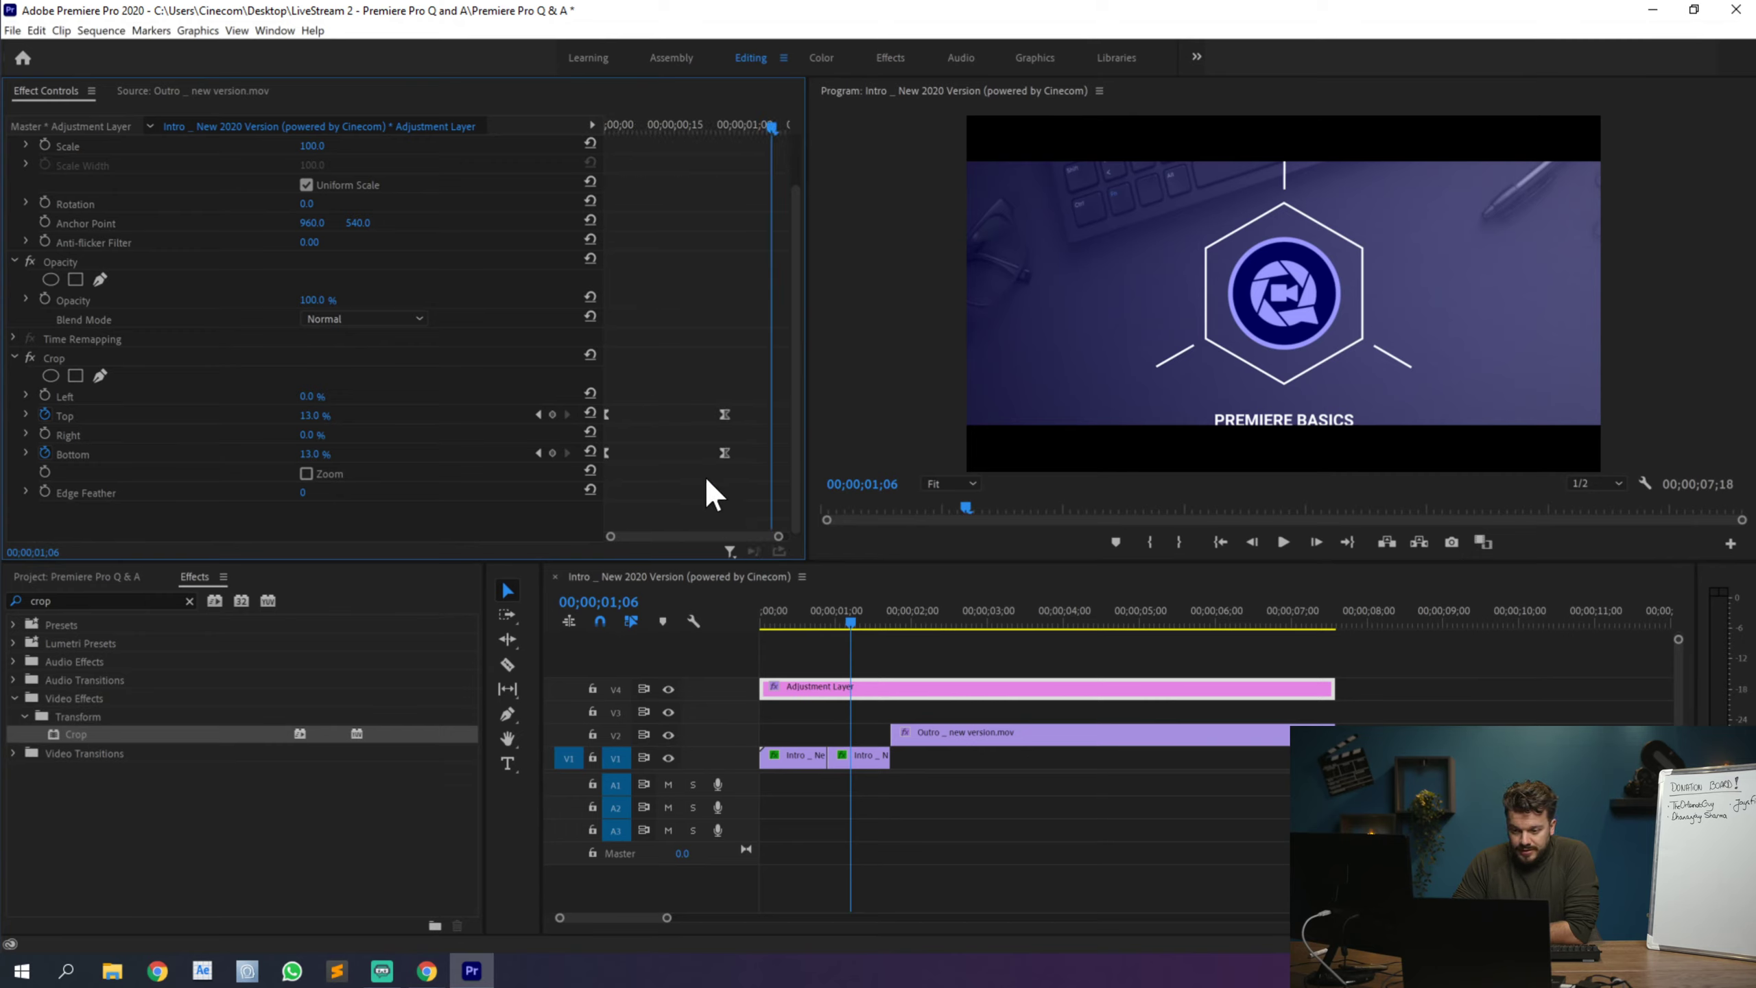
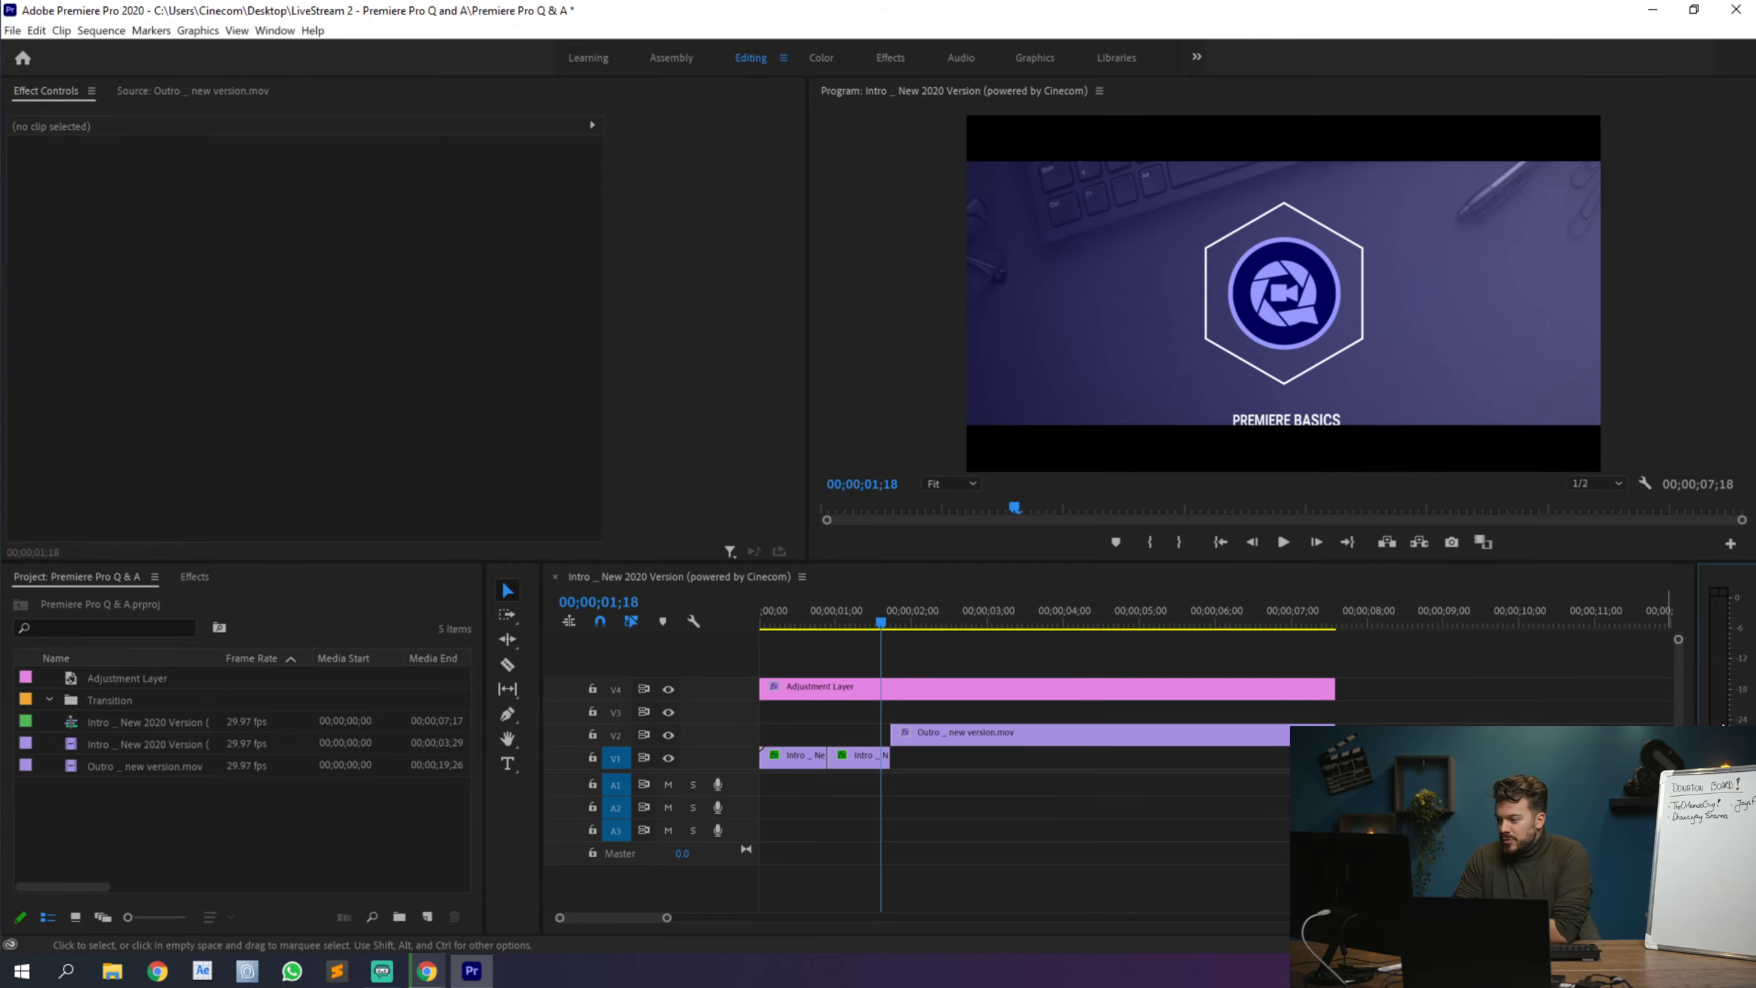
Step: Show the Lumetri Color controls and resize the workspace to give the program preview more room
left_click(1529, 698)
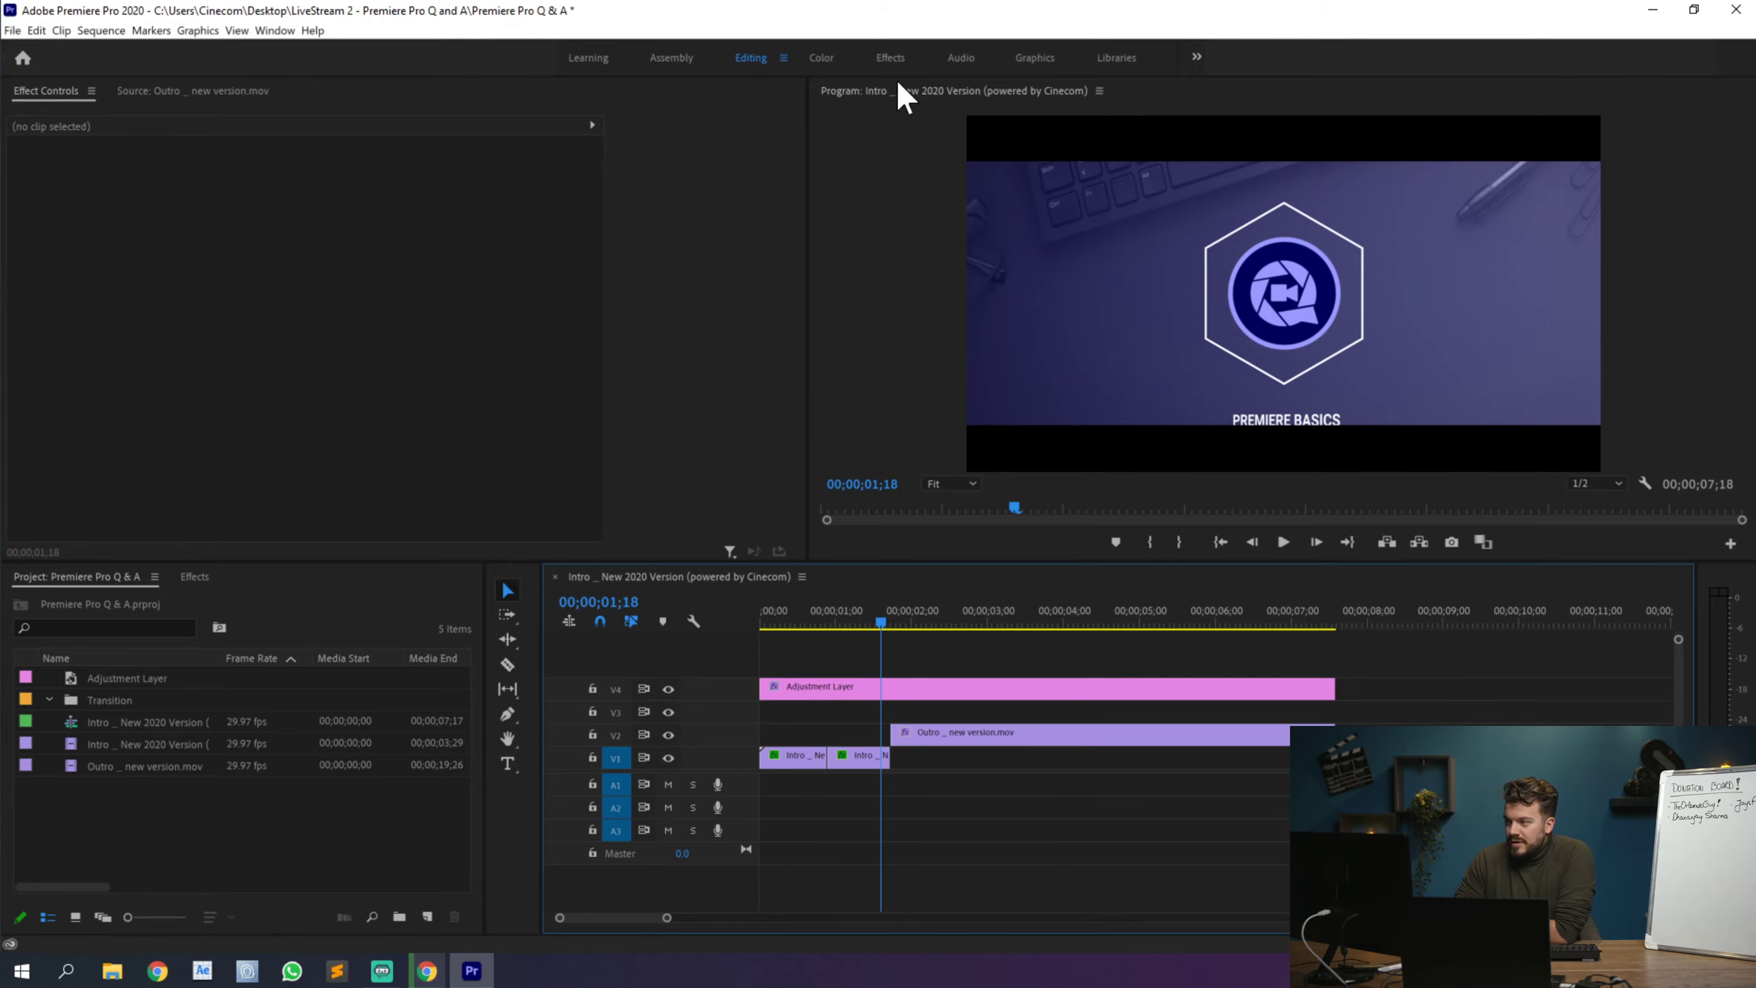
left_click(280, 33)
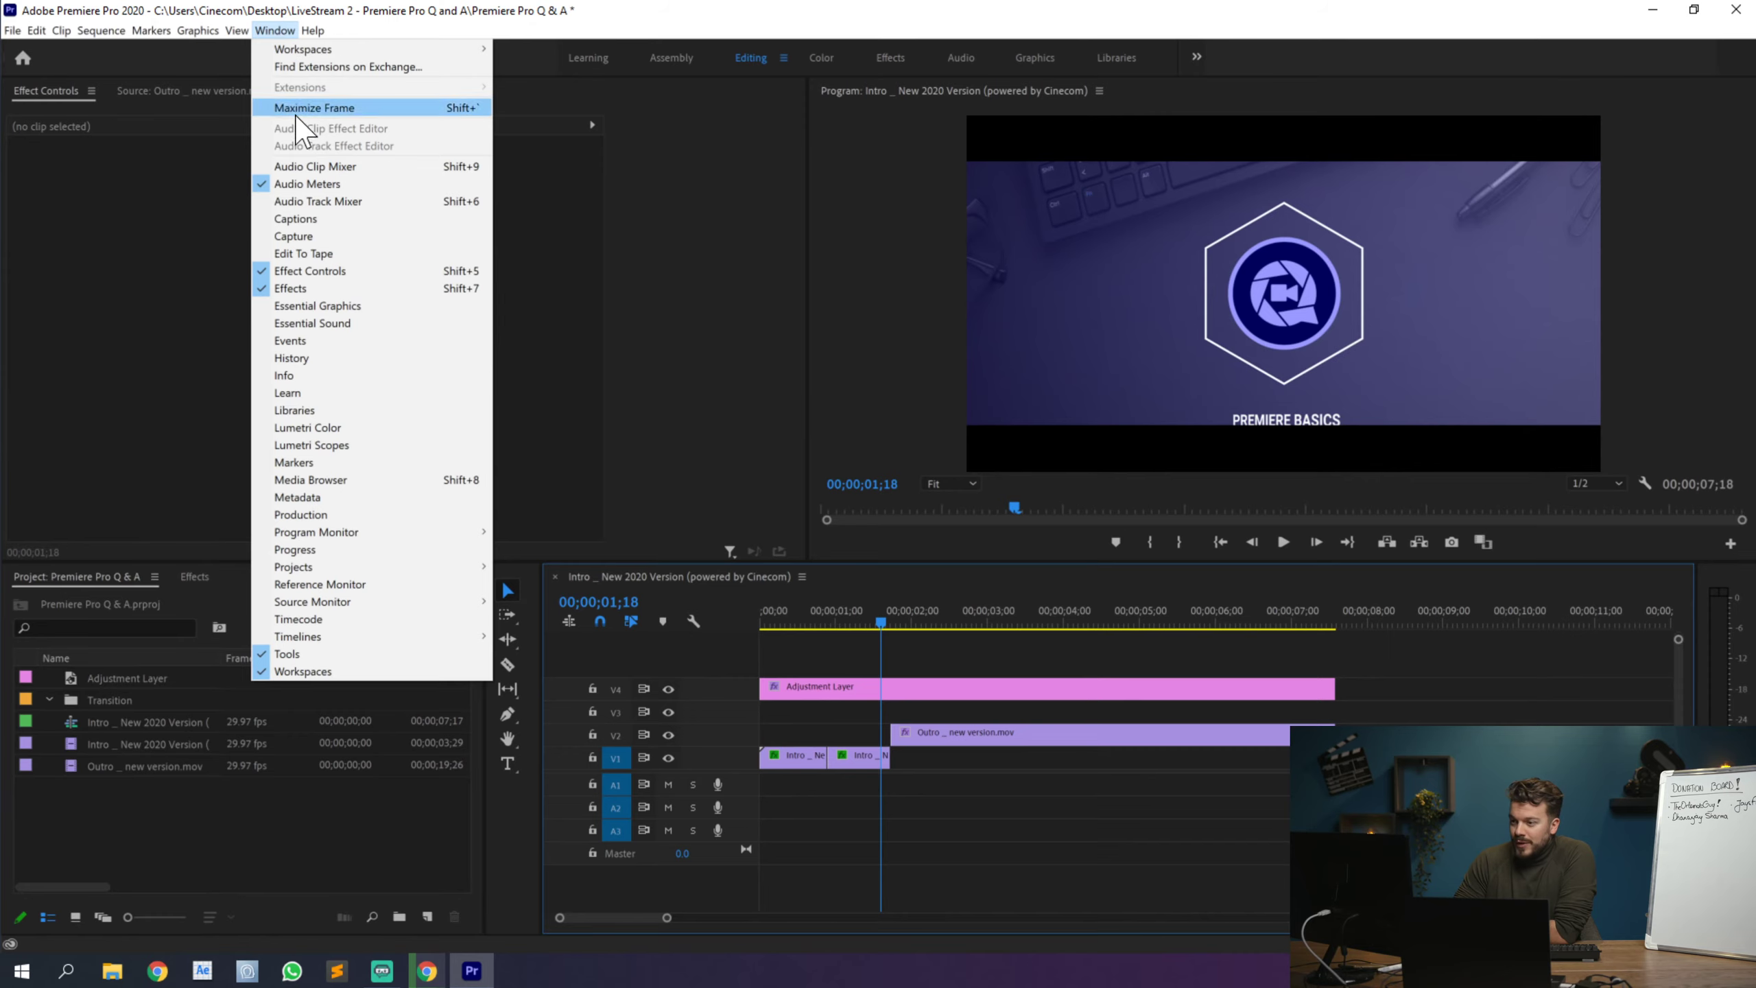
left_click(339, 429)
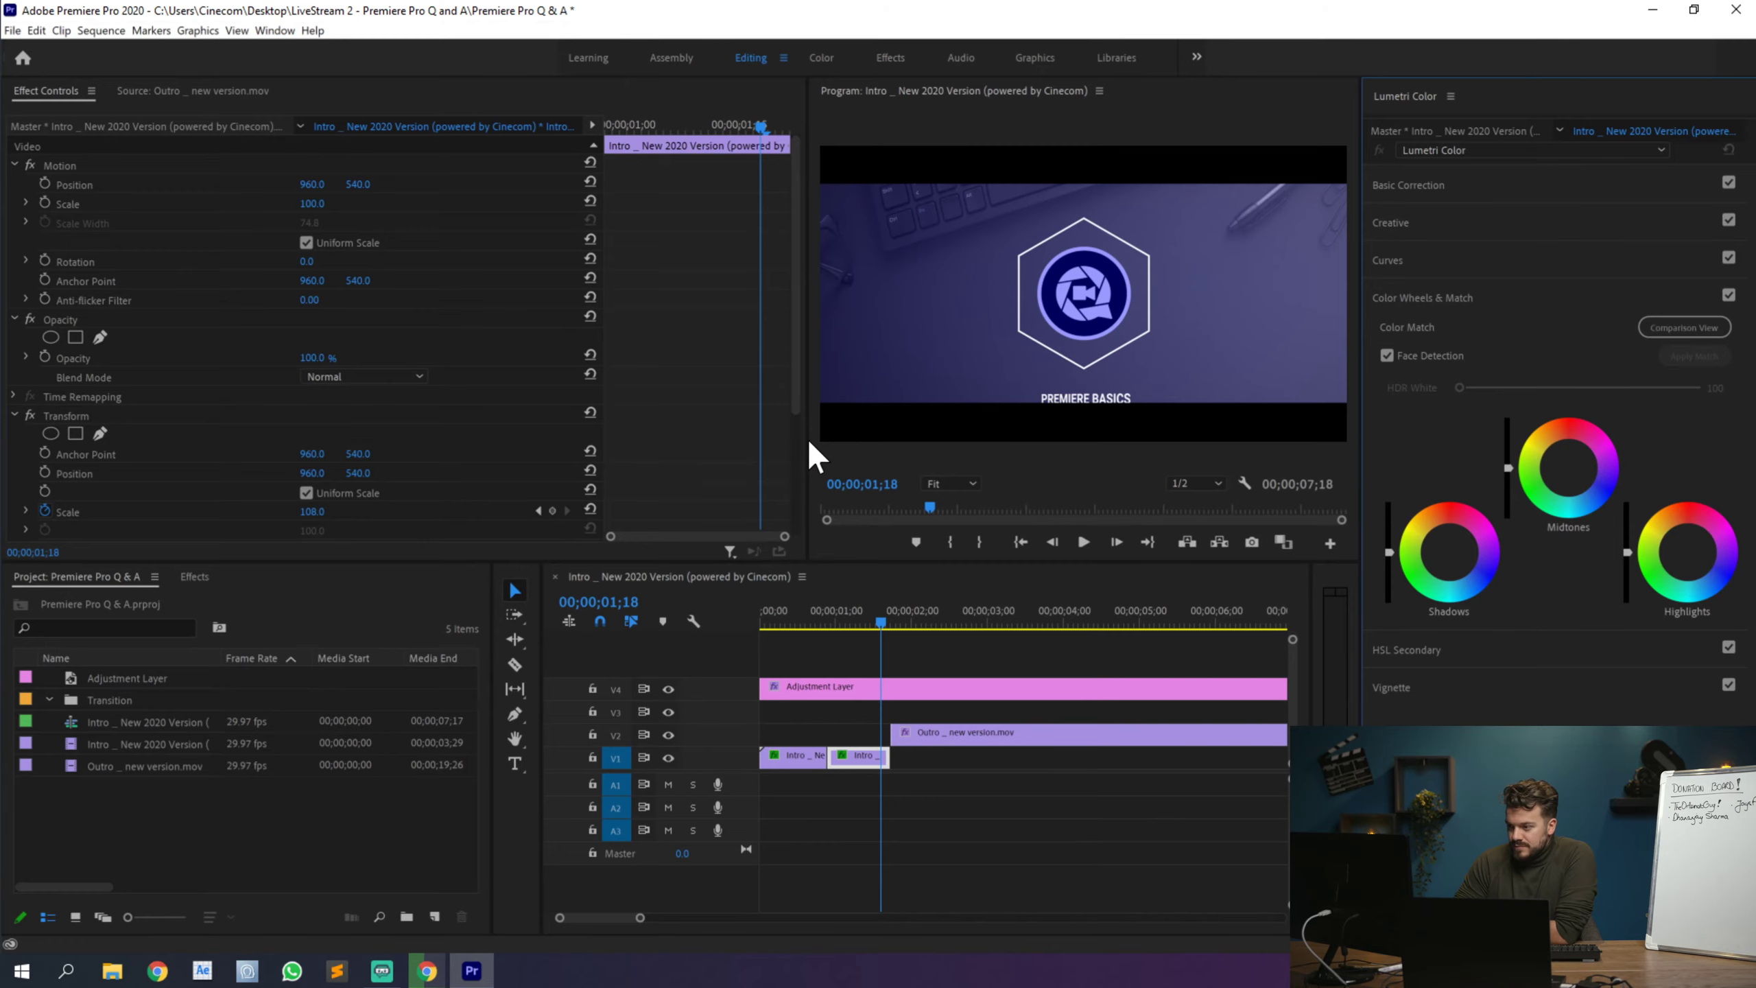
left_click_drag(806, 443, 447, 463)
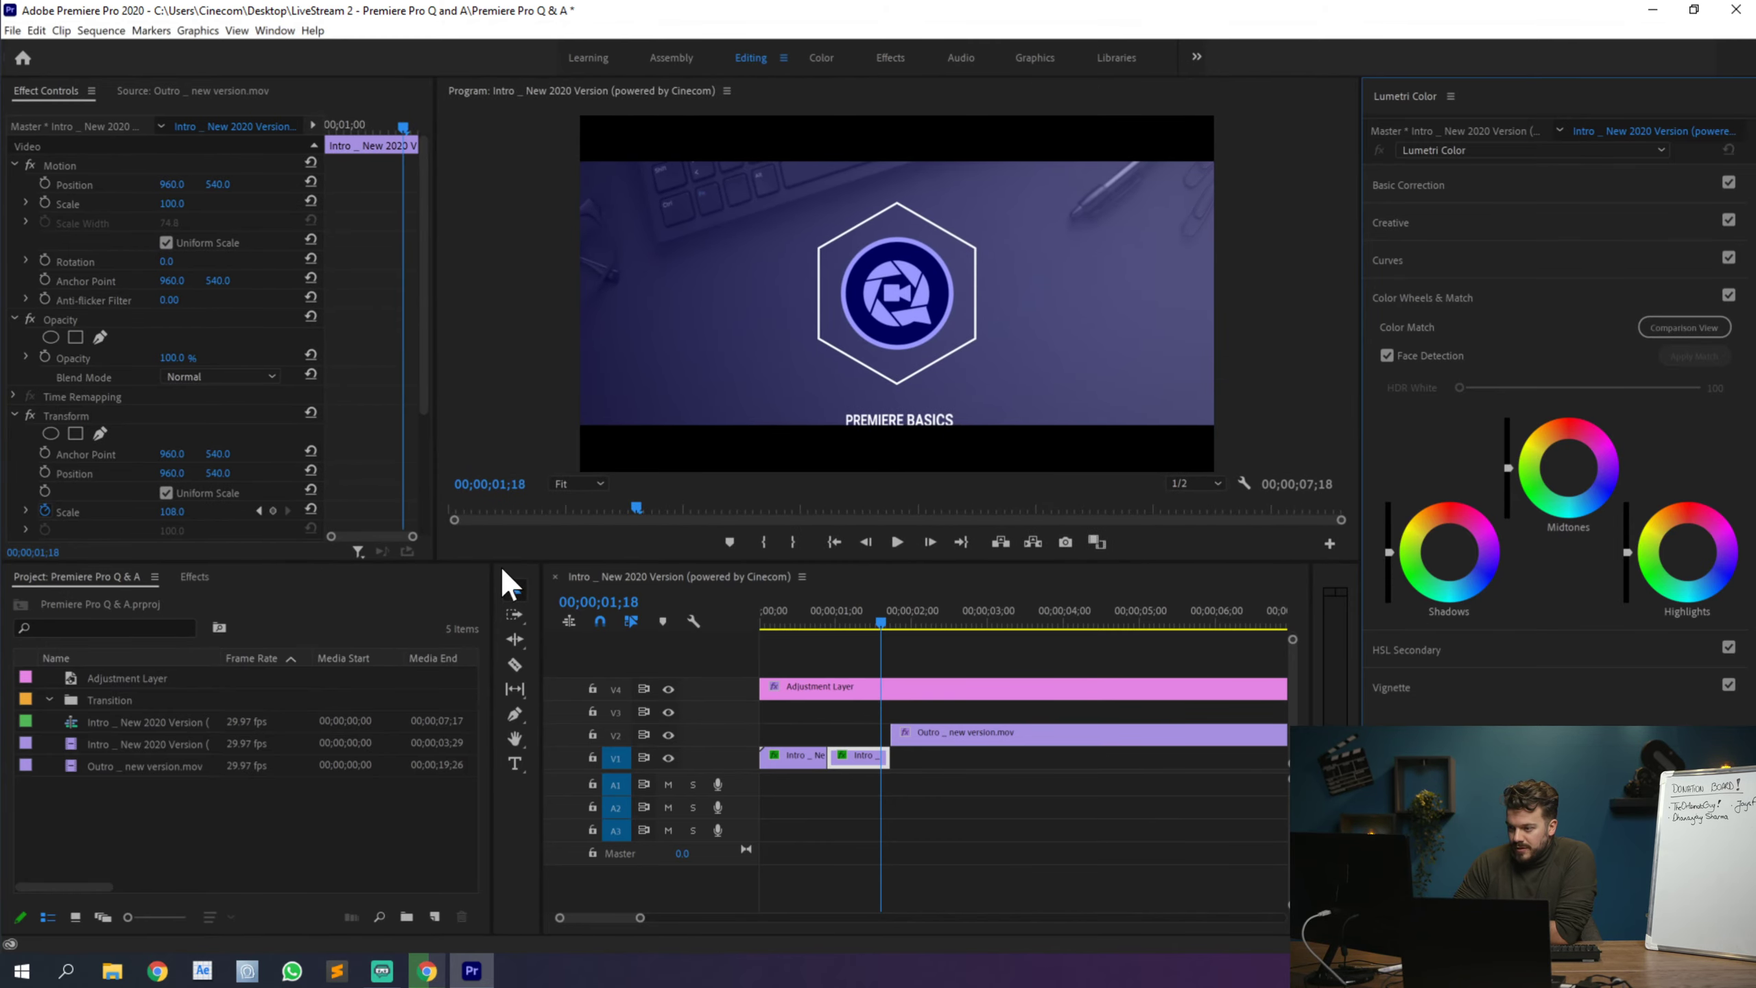
left_click_drag(494, 562, 470, 695)
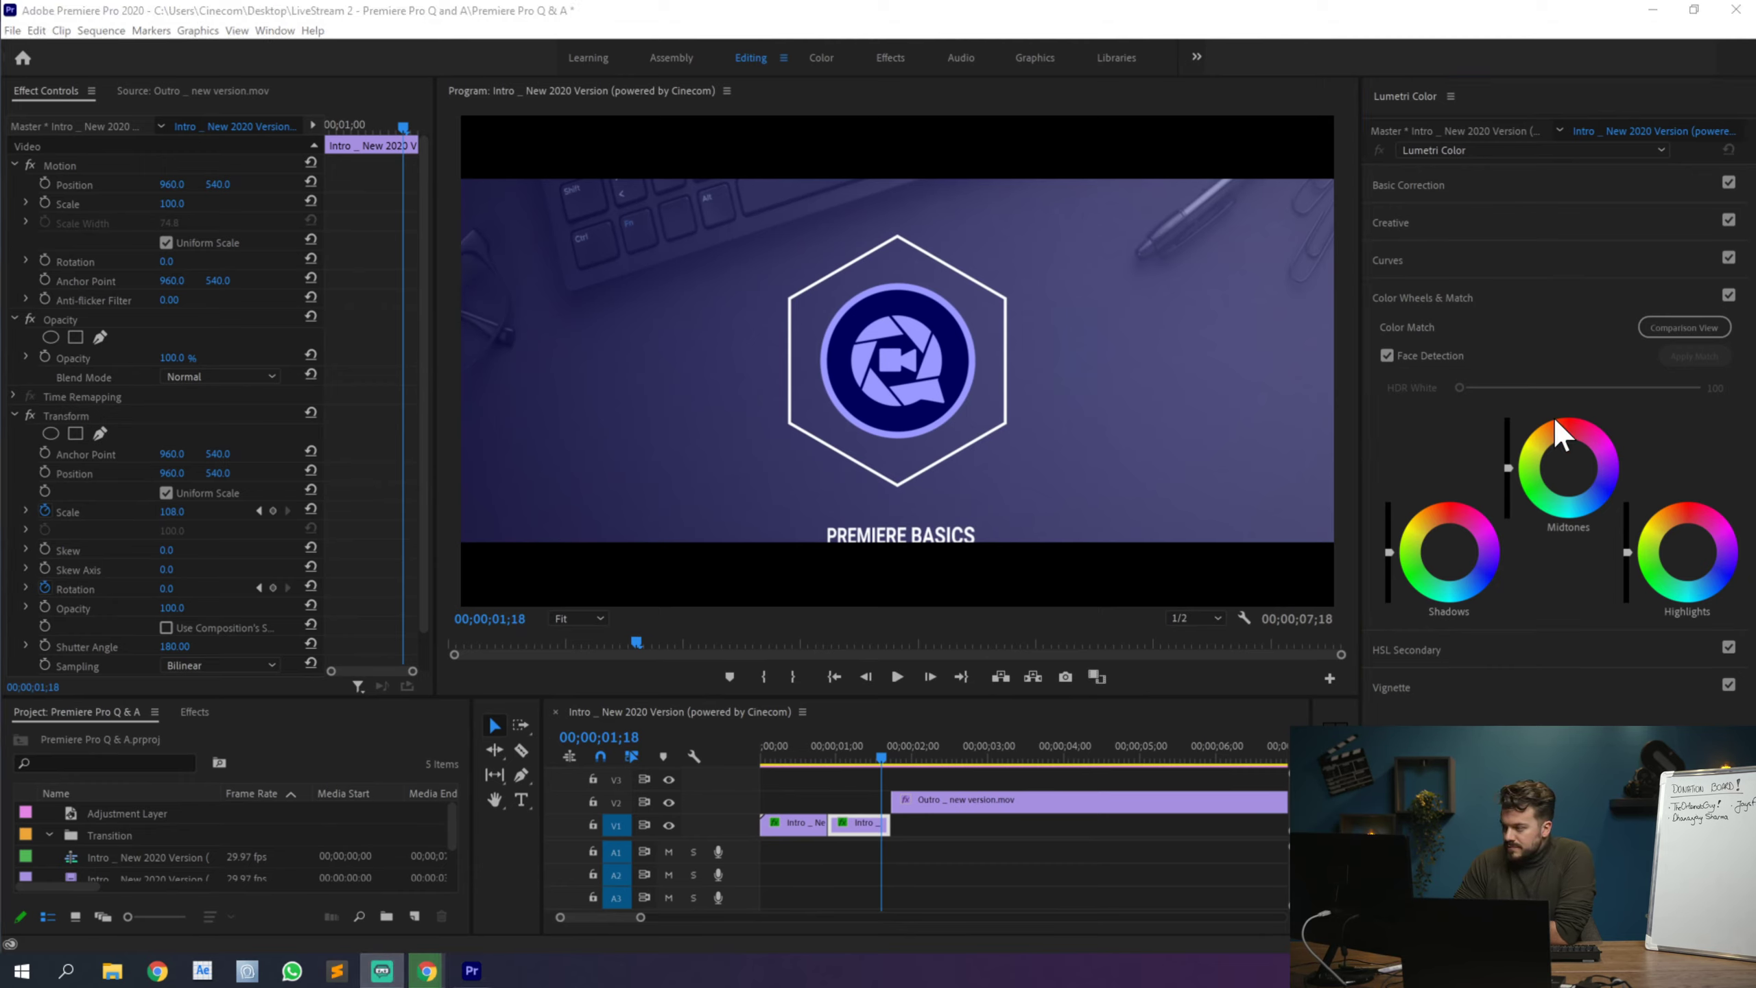
Step: Move the outro clip from V2 down to V1 directly after the intro segments, and select all clips
left_click(911, 749)
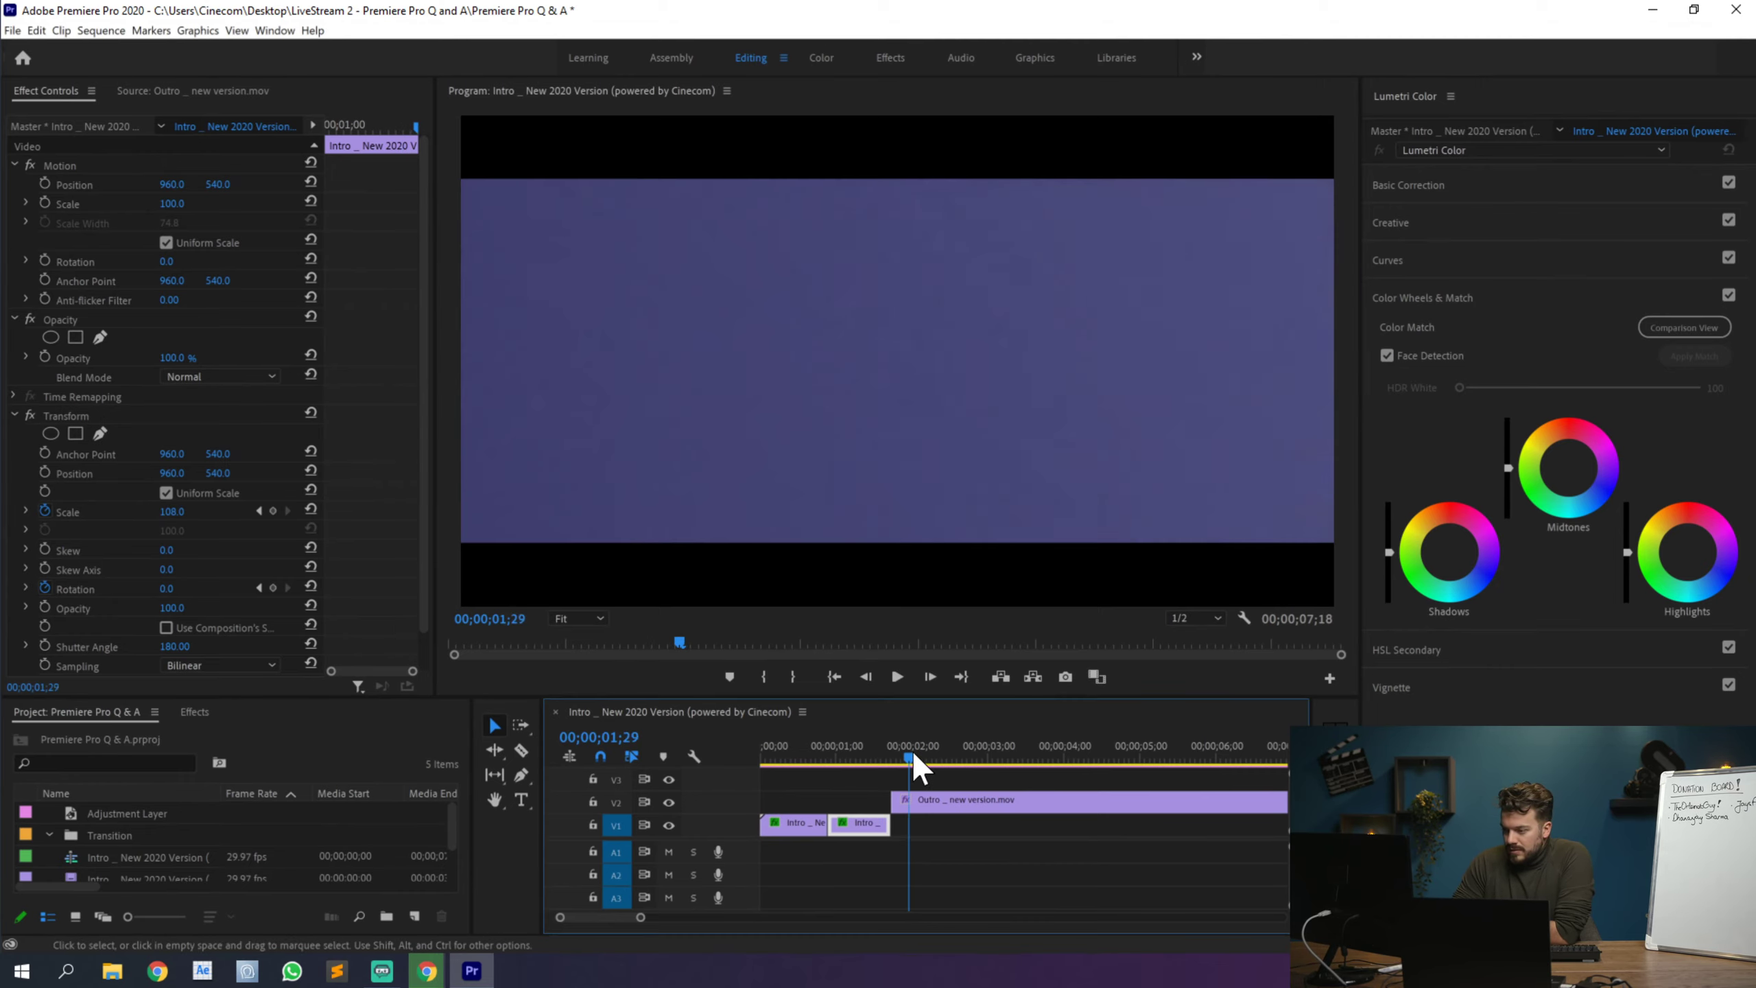
left_click_drag(943, 801, 943, 823)
key("ctrl+a")
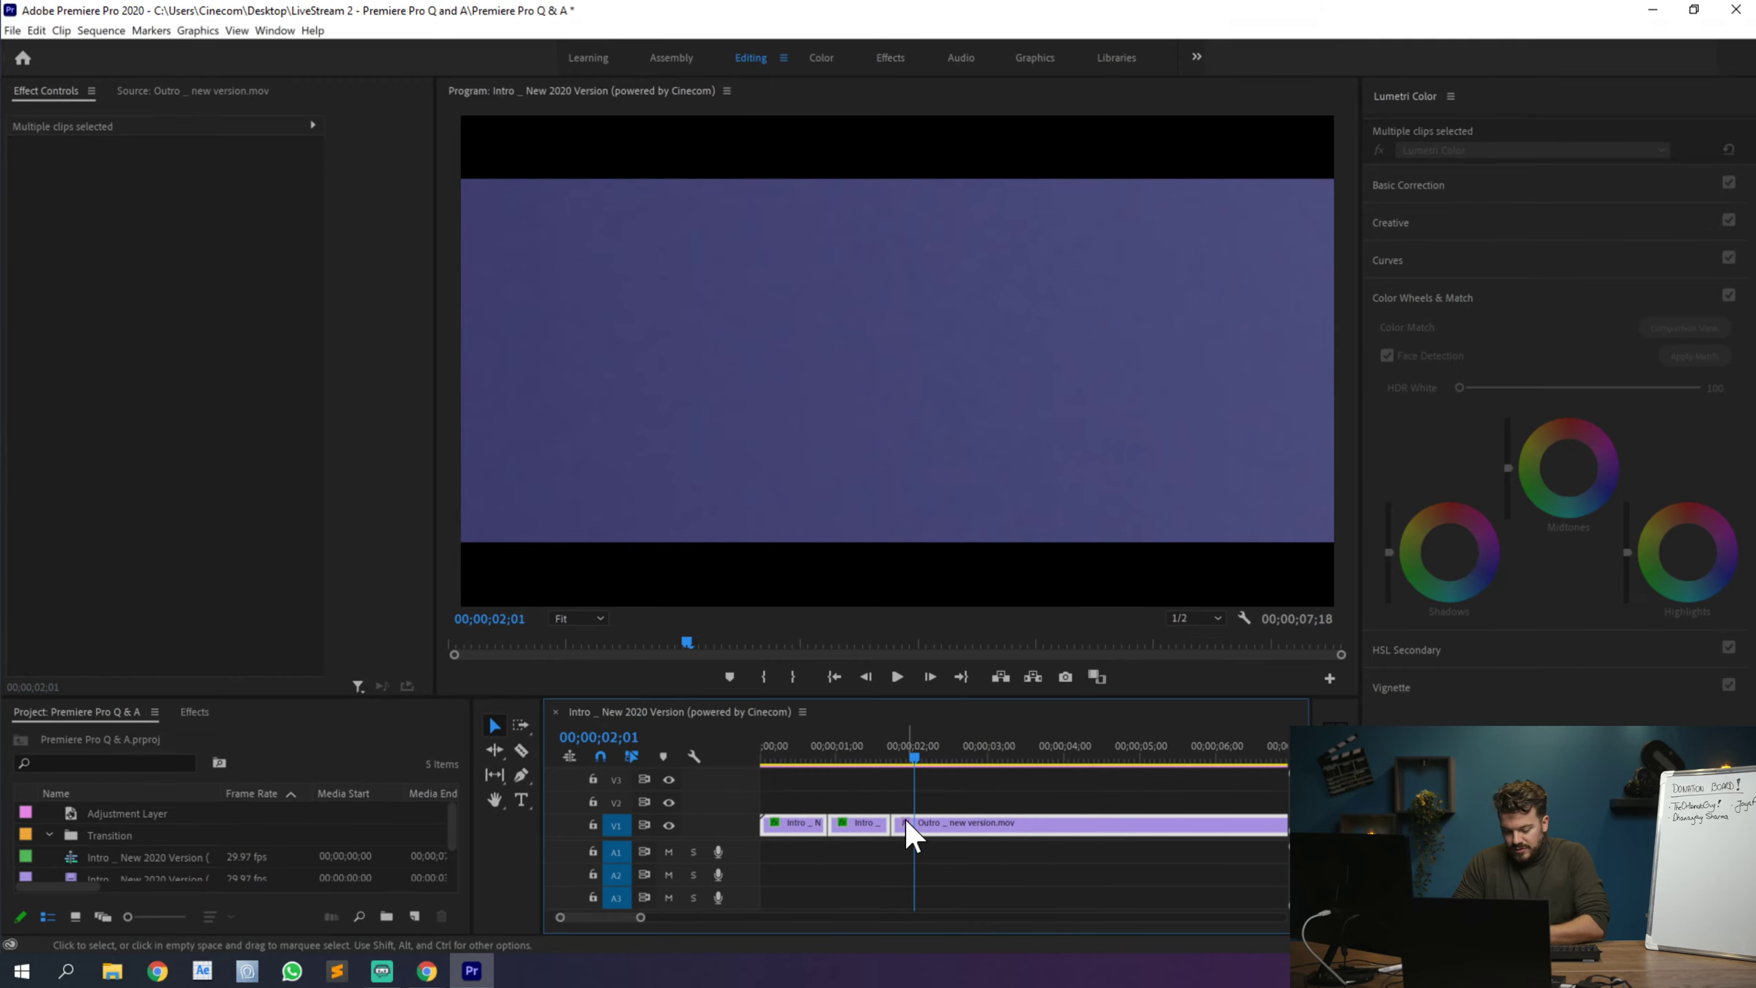
Step: Delete all clips from the timeline and remove the Transition bin from the project
key("Delete")
left_click(120, 837)
key("Delete")
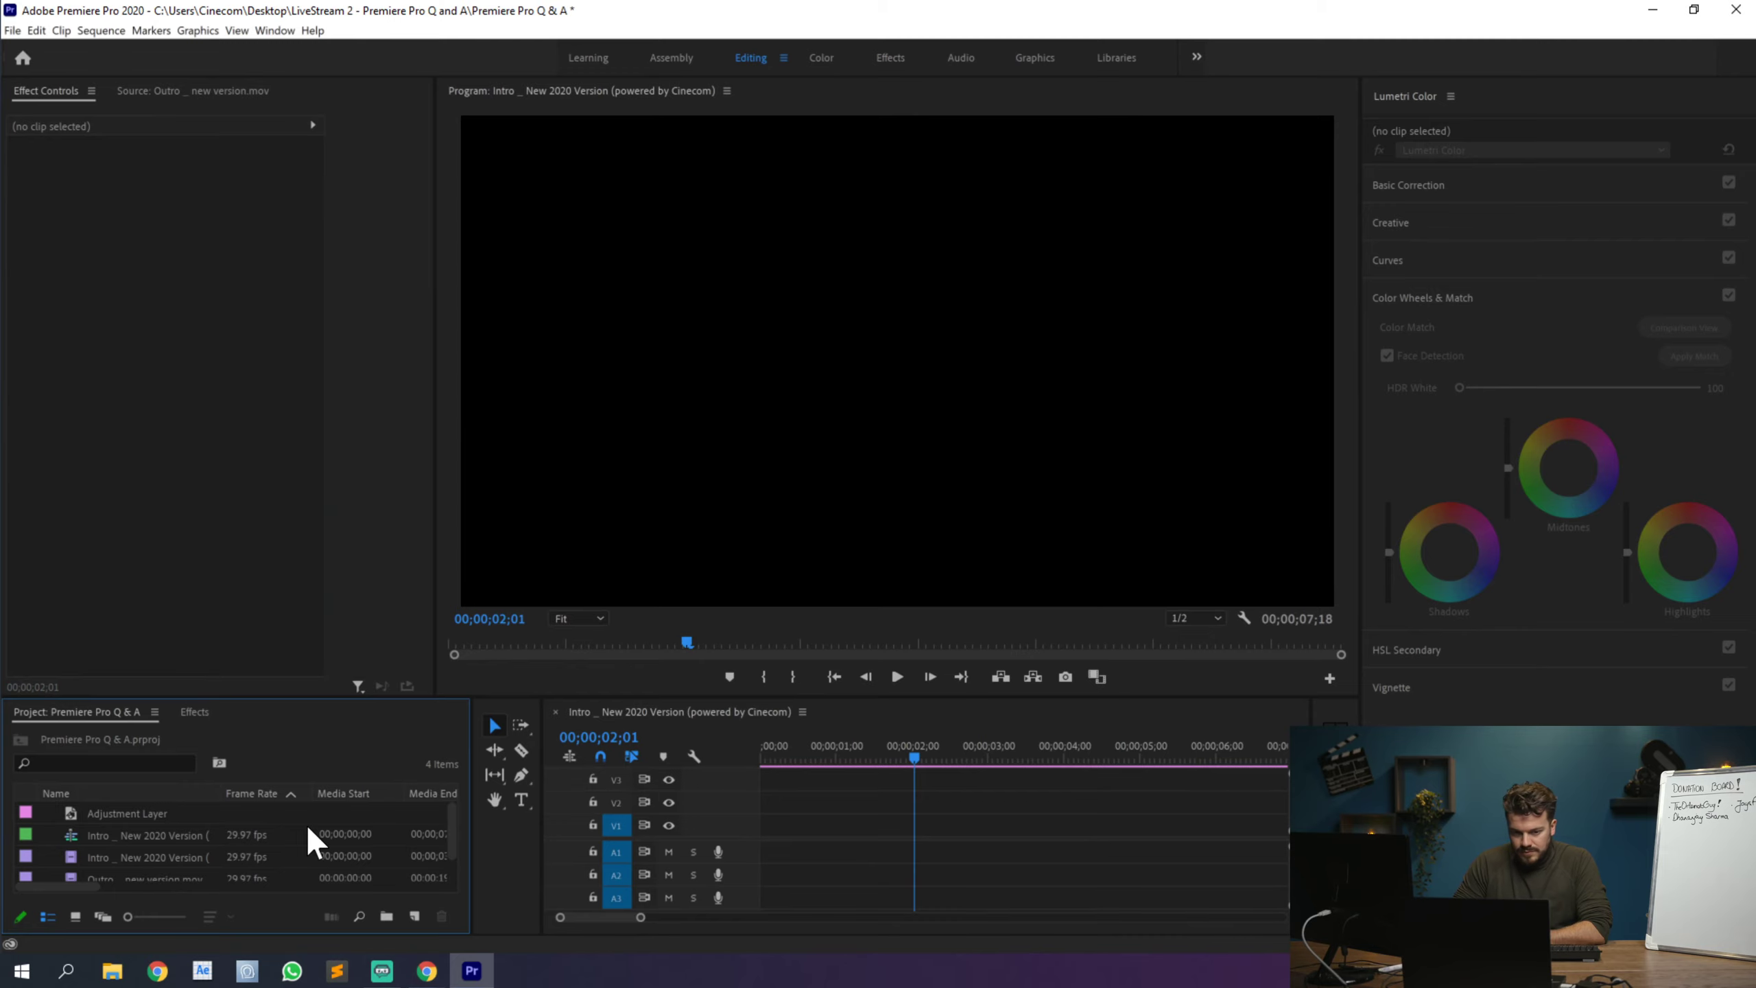
Step: Place the videoblocks portrait clip of the male athlete at the start of V1 and park the playhead at 00;00;02;08
mouse_move(427, 970)
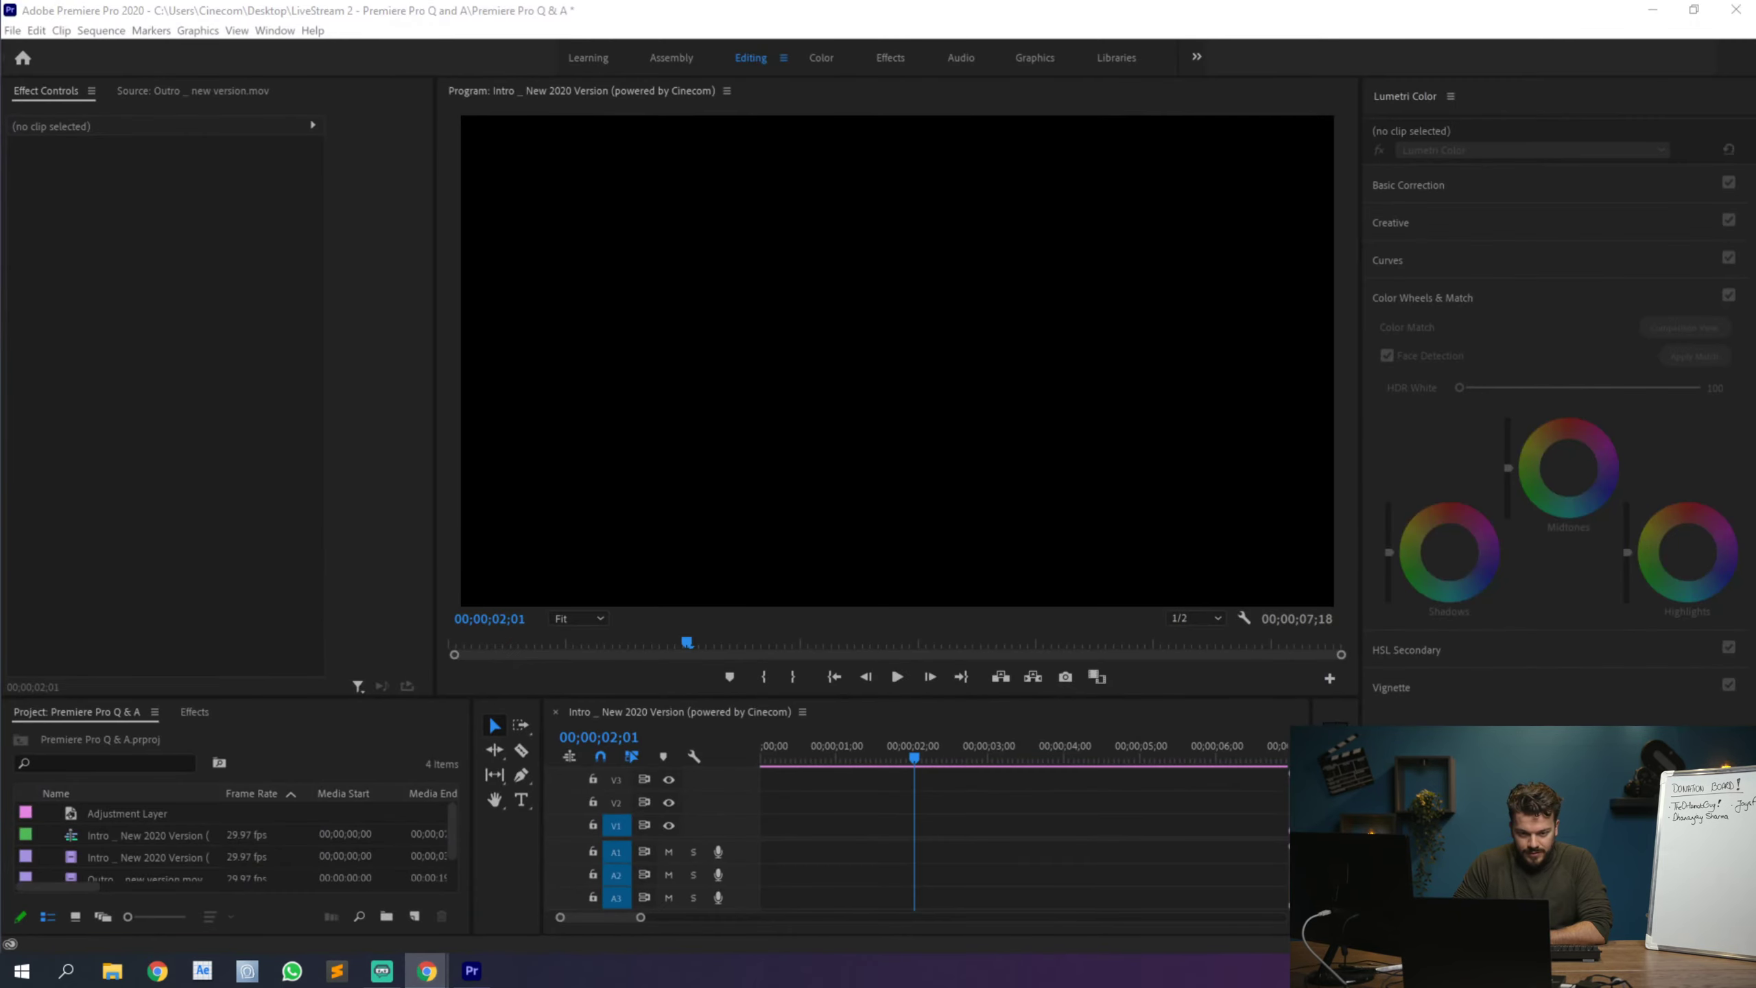
left_click_drag(127, 813, 761, 827)
left_click(933, 751)
left_click(934, 753)
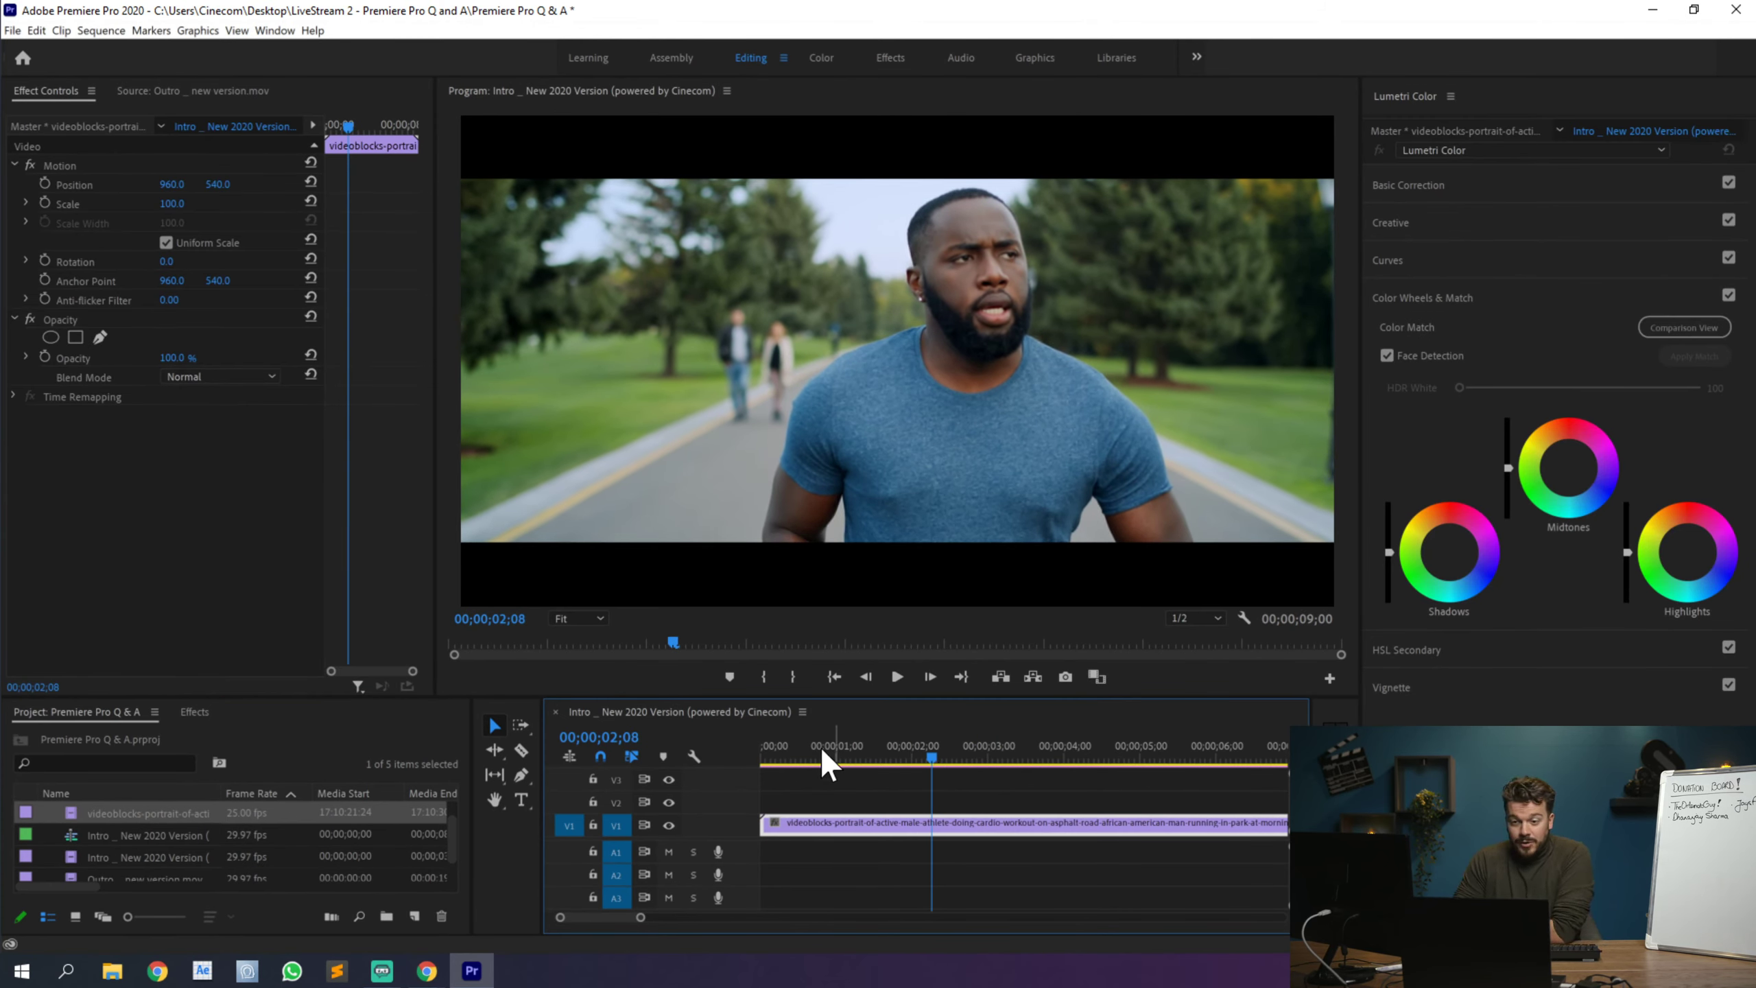
key("alt+Tab")
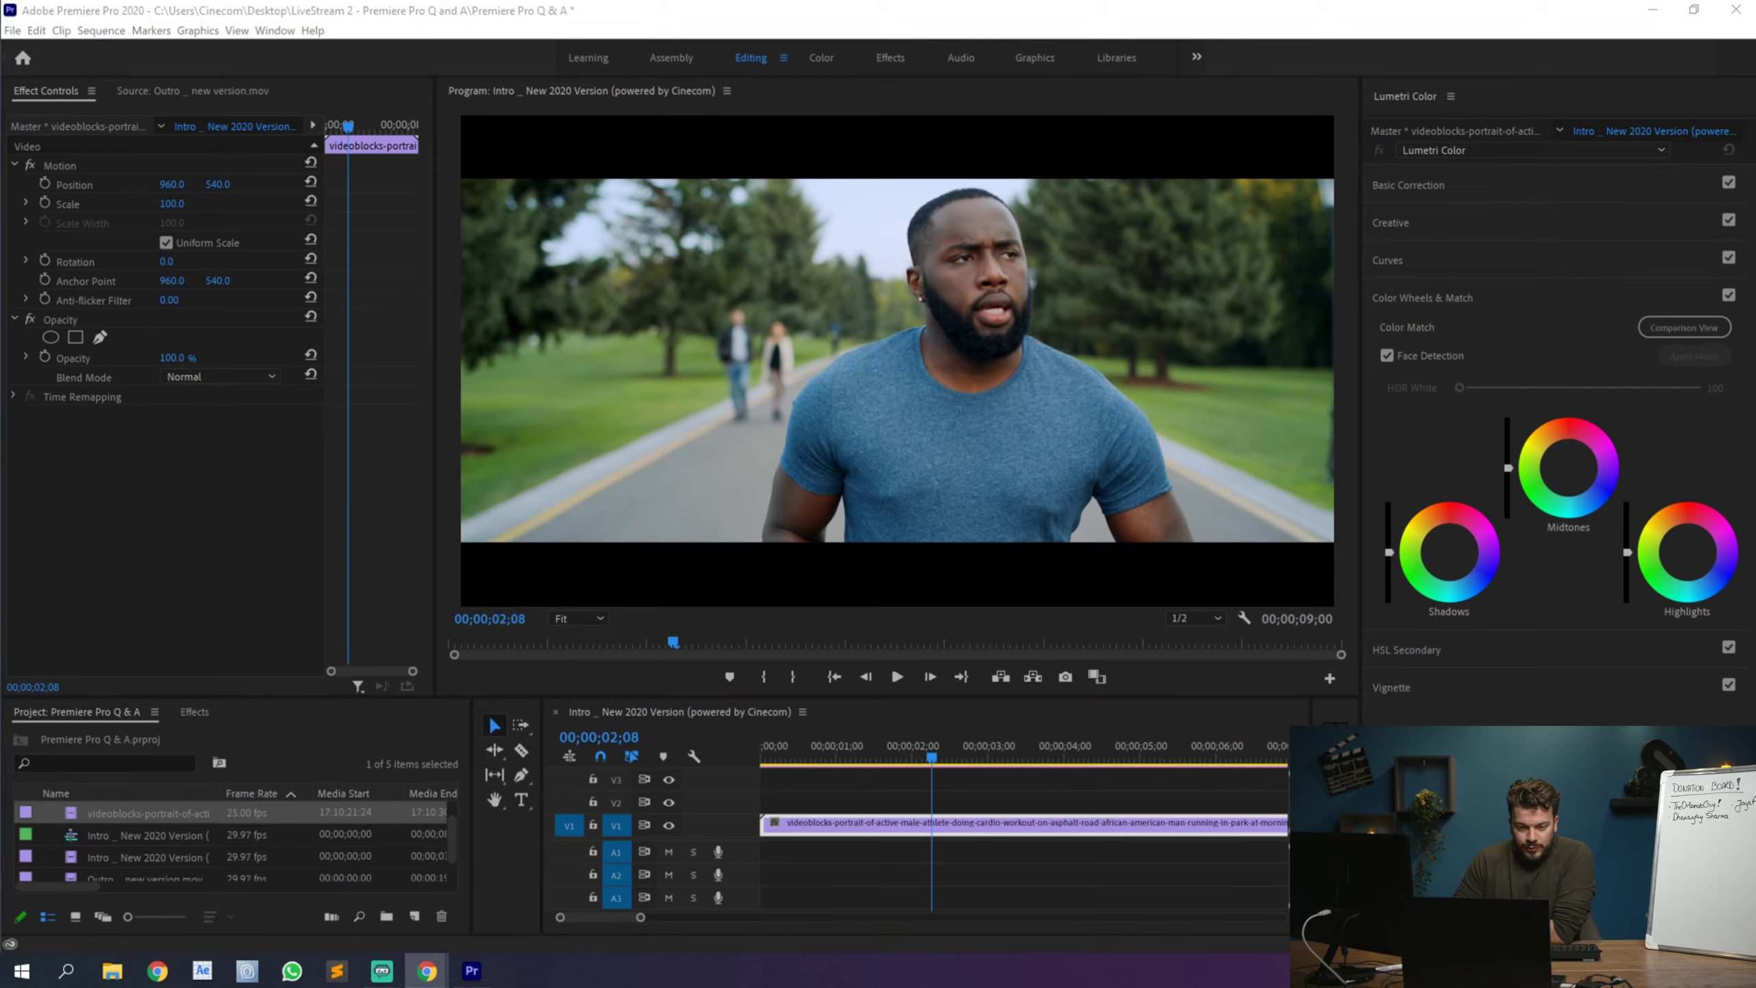
left_click(1041, 793)
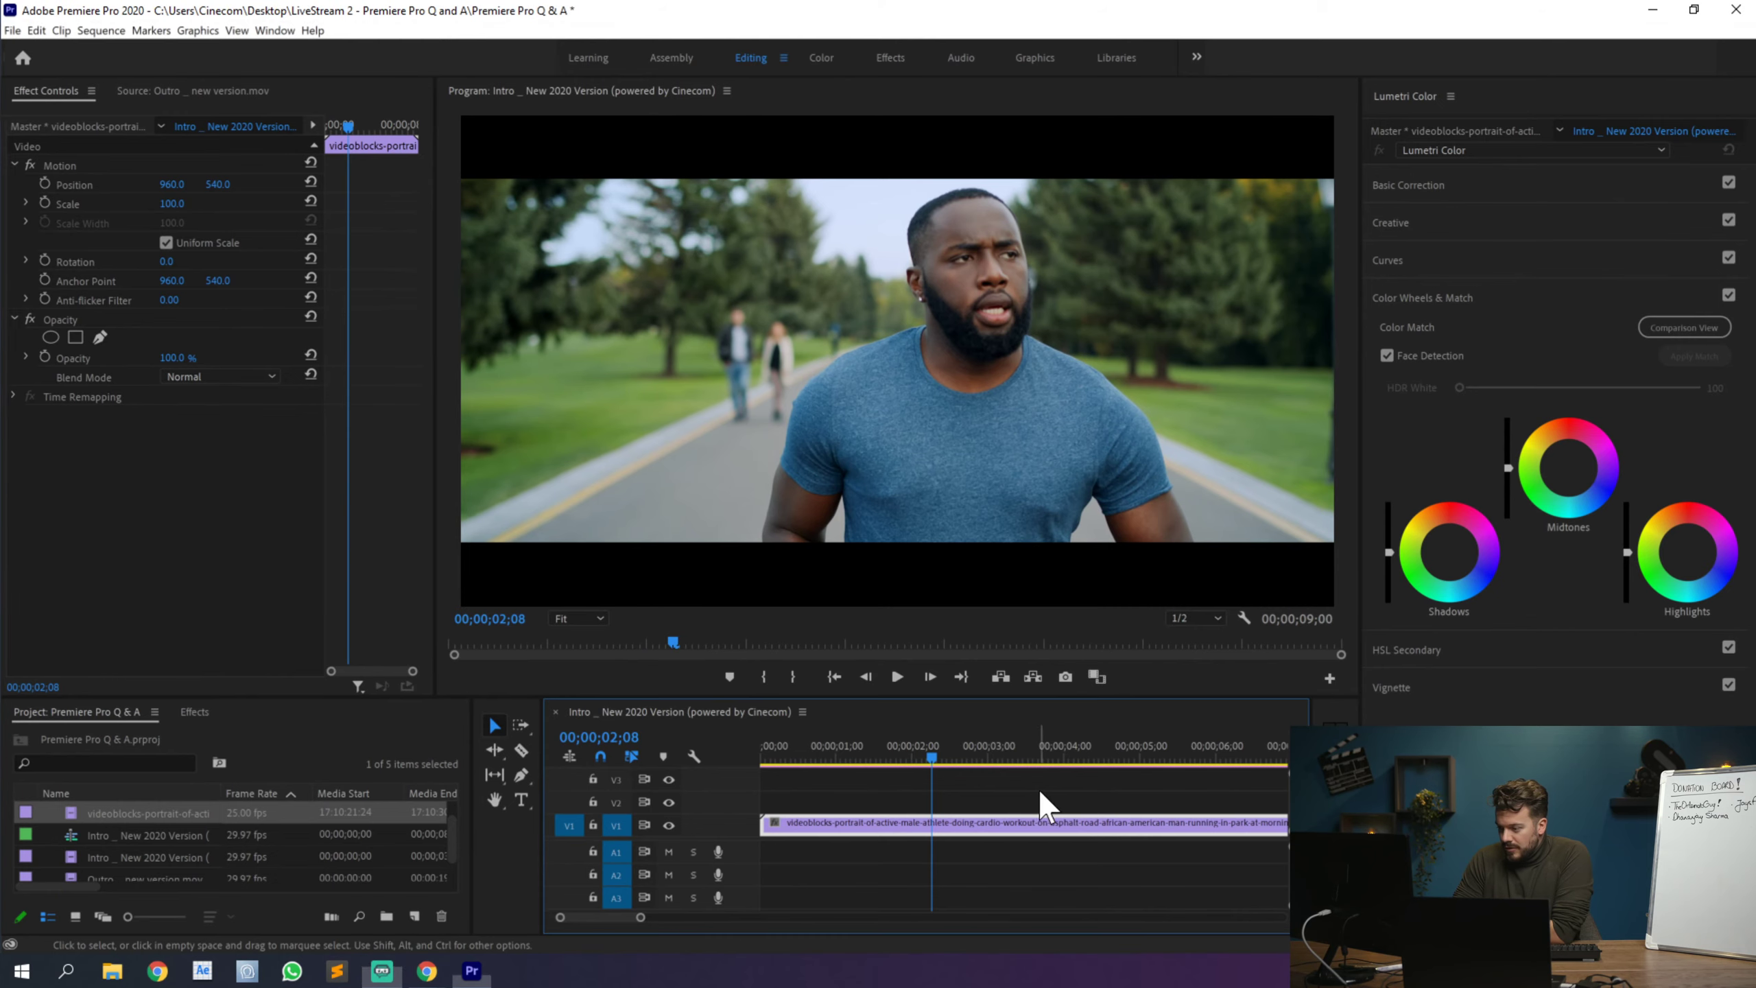
Step: Show the clip's Lumetri RGB Curves and look through the luma, red, green and blue curves
left_click(1447, 262)
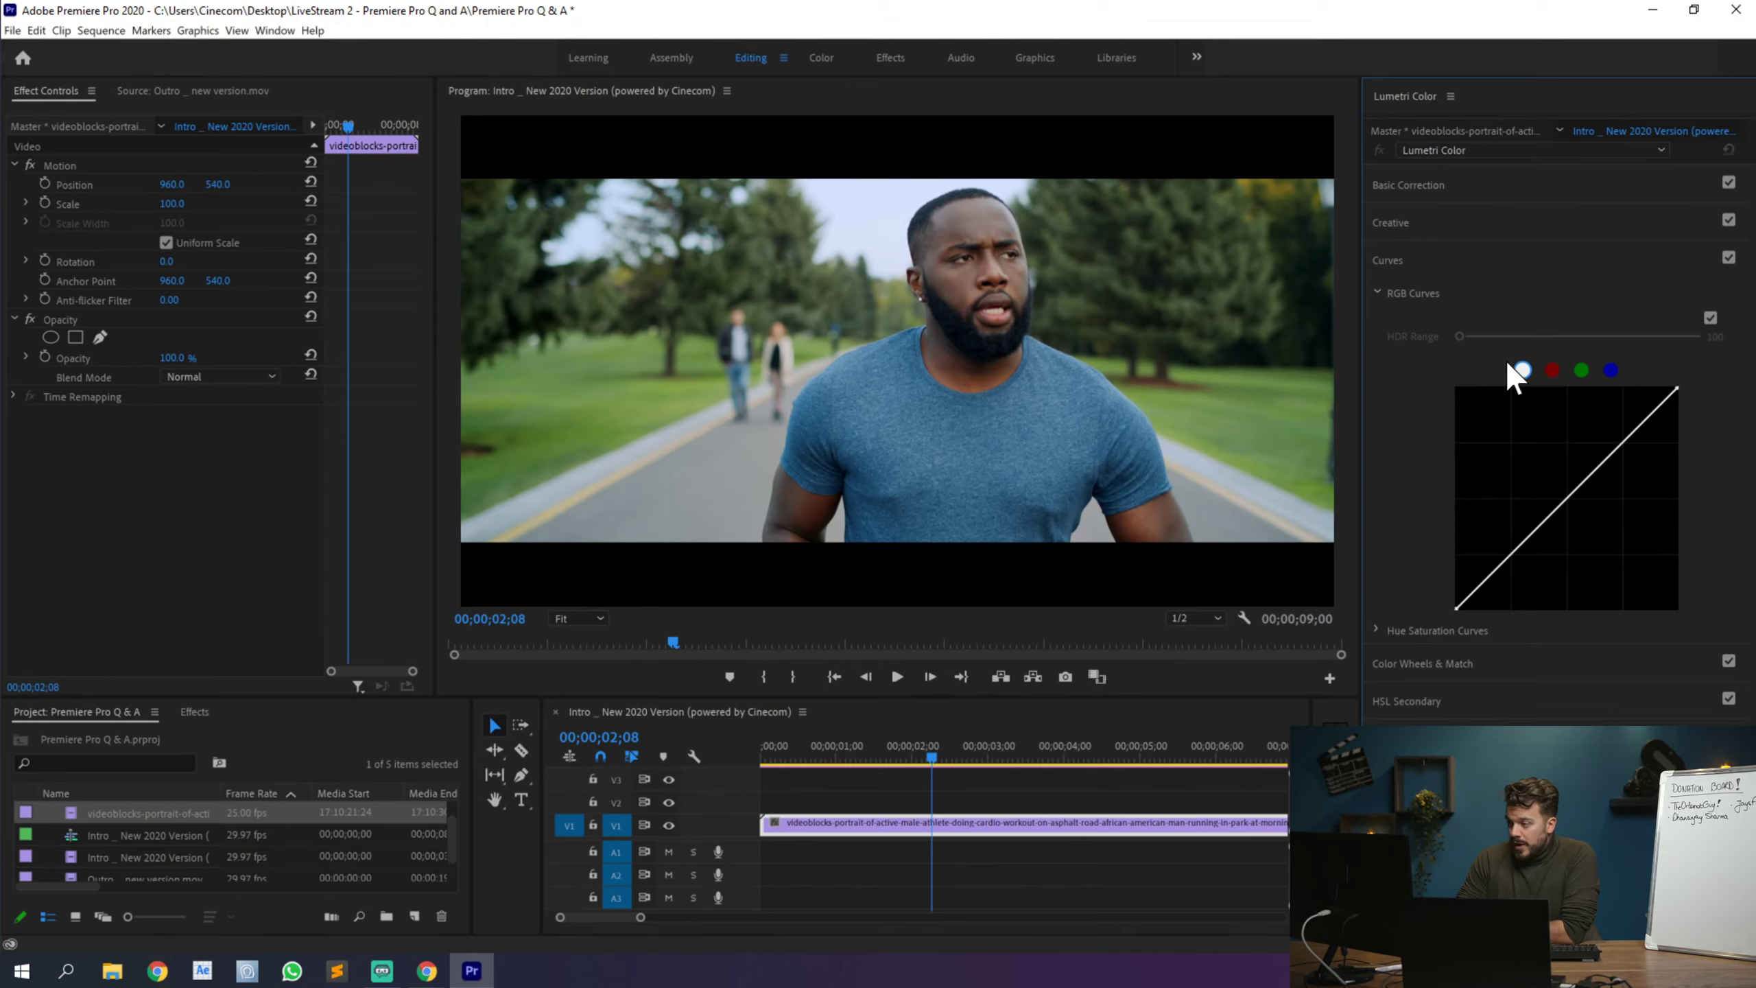
left_click(1522, 371)
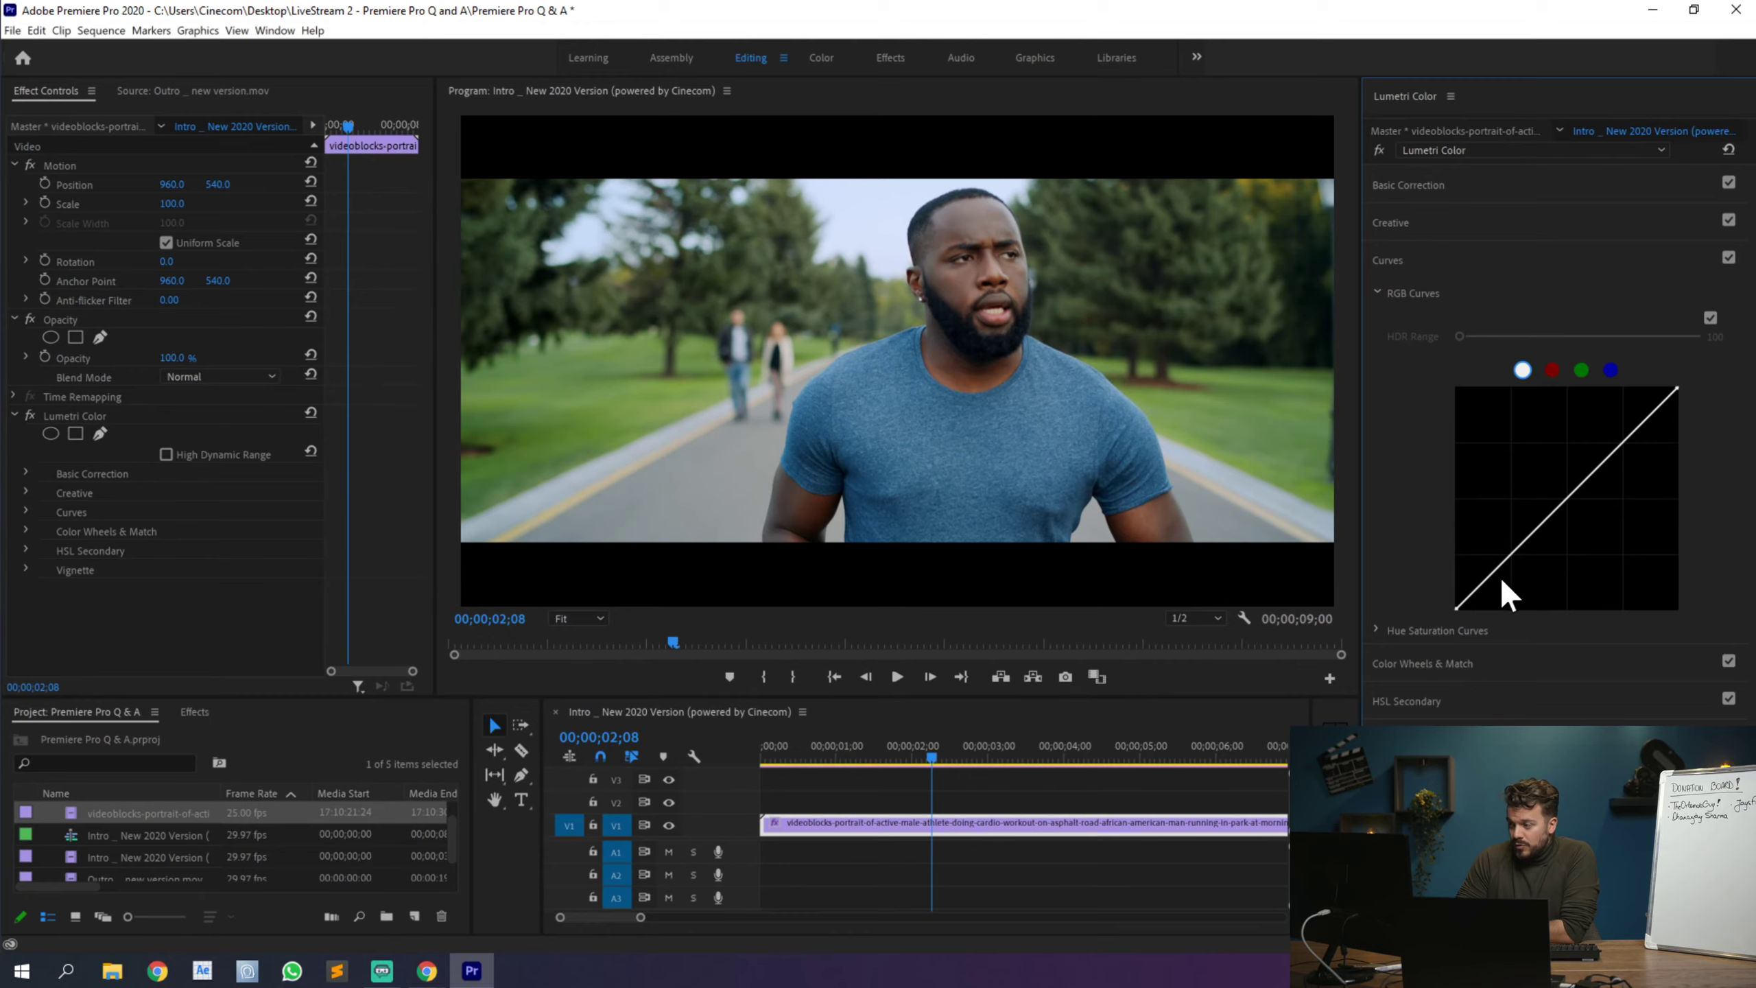
left_click(1552, 369)
left_click(1581, 370)
left_click(1611, 369)
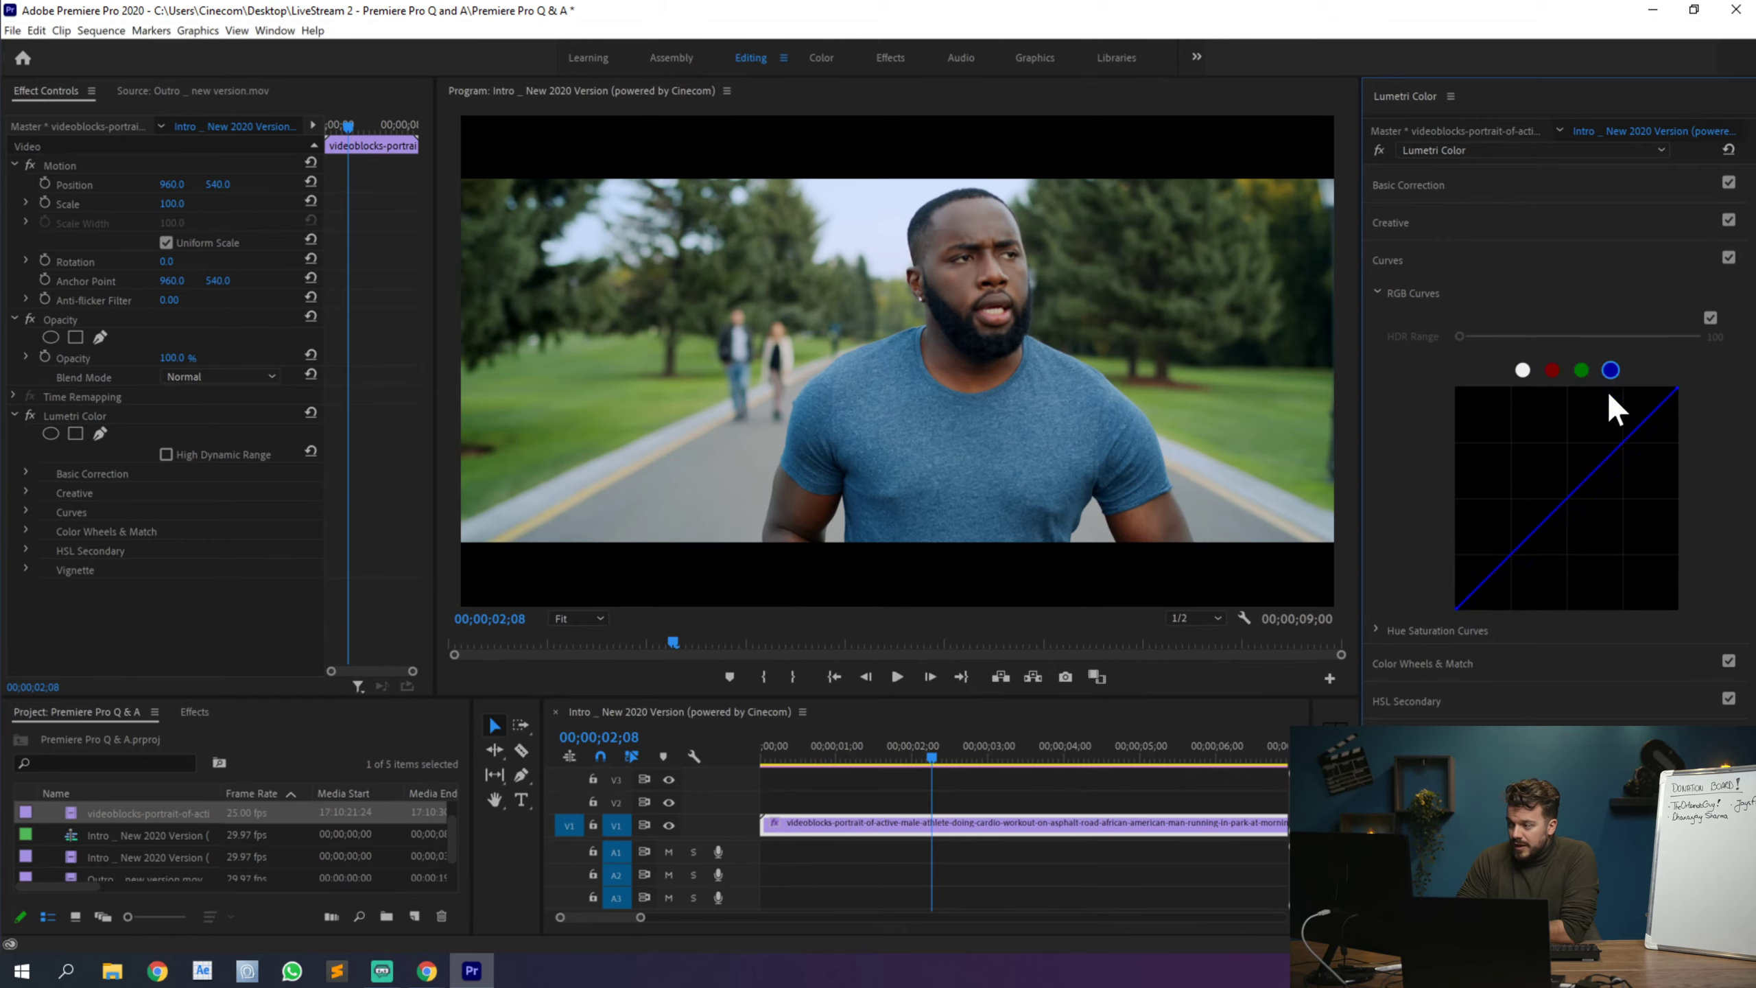
left_click(1522, 369)
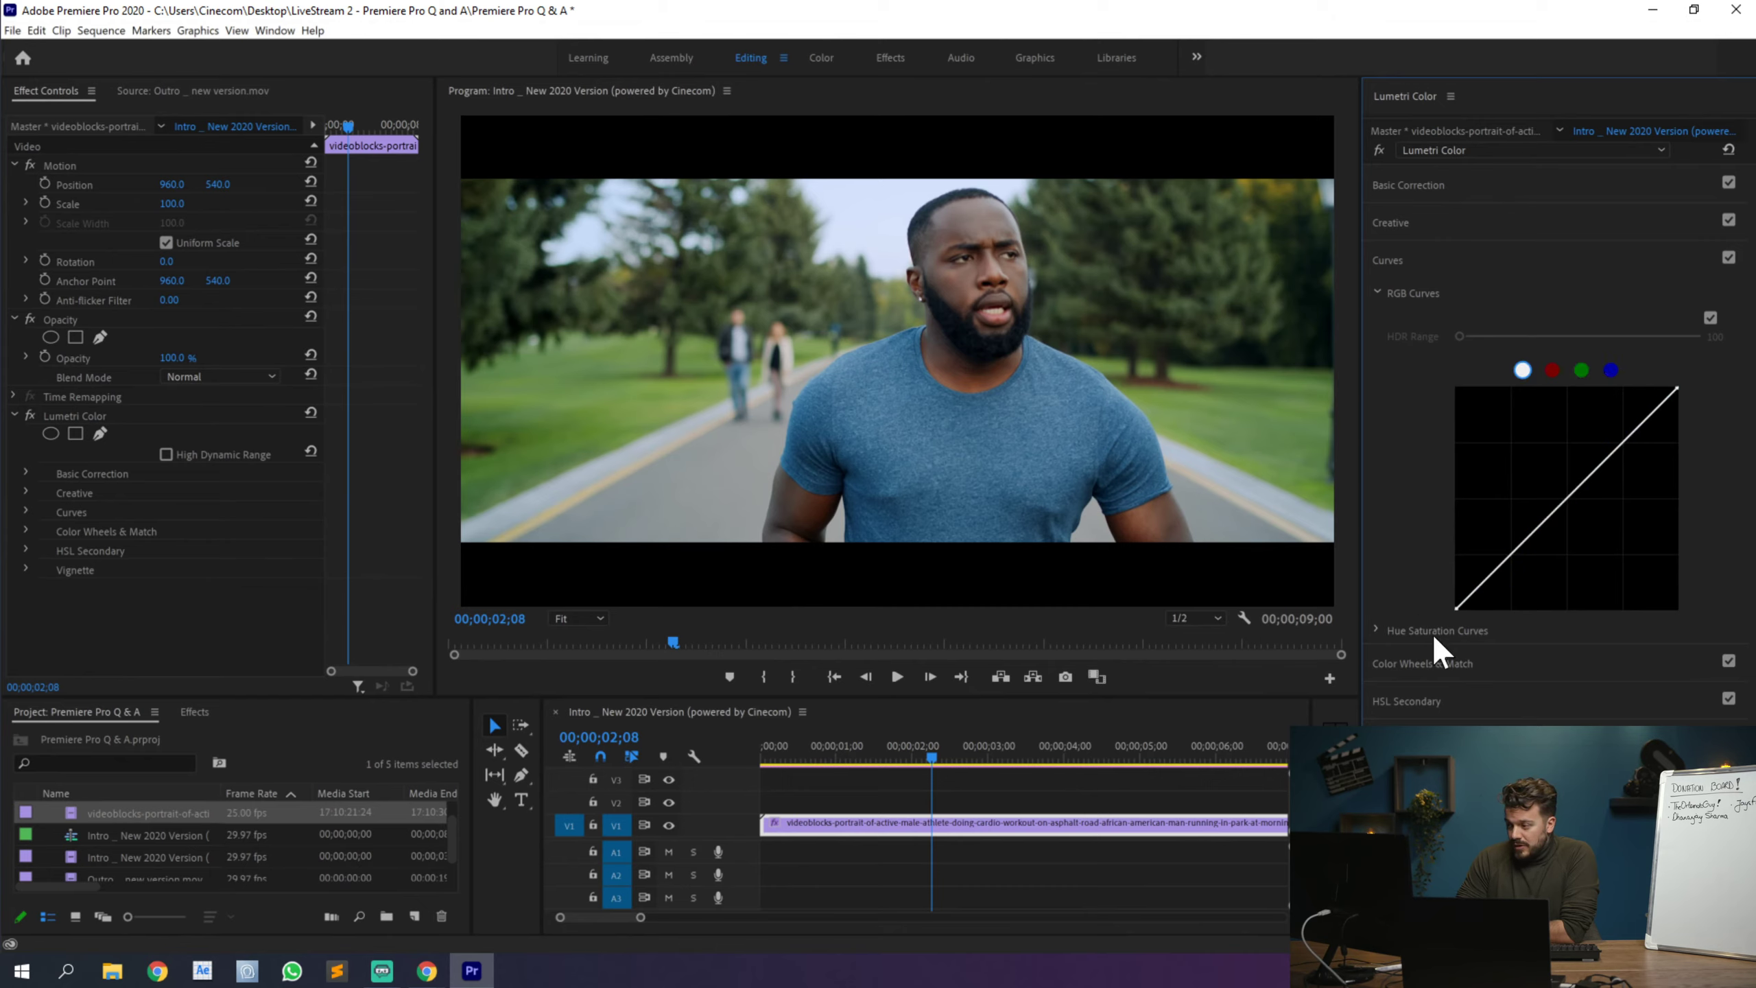
Step: Examine the Hue Saturation Curves from Hue vs Sat down to Sat vs Sat, and collapse the section again
left_click(1377, 628)
scroll(1396, 546, "down", 3)
scroll(1410, 503, "down", 2)
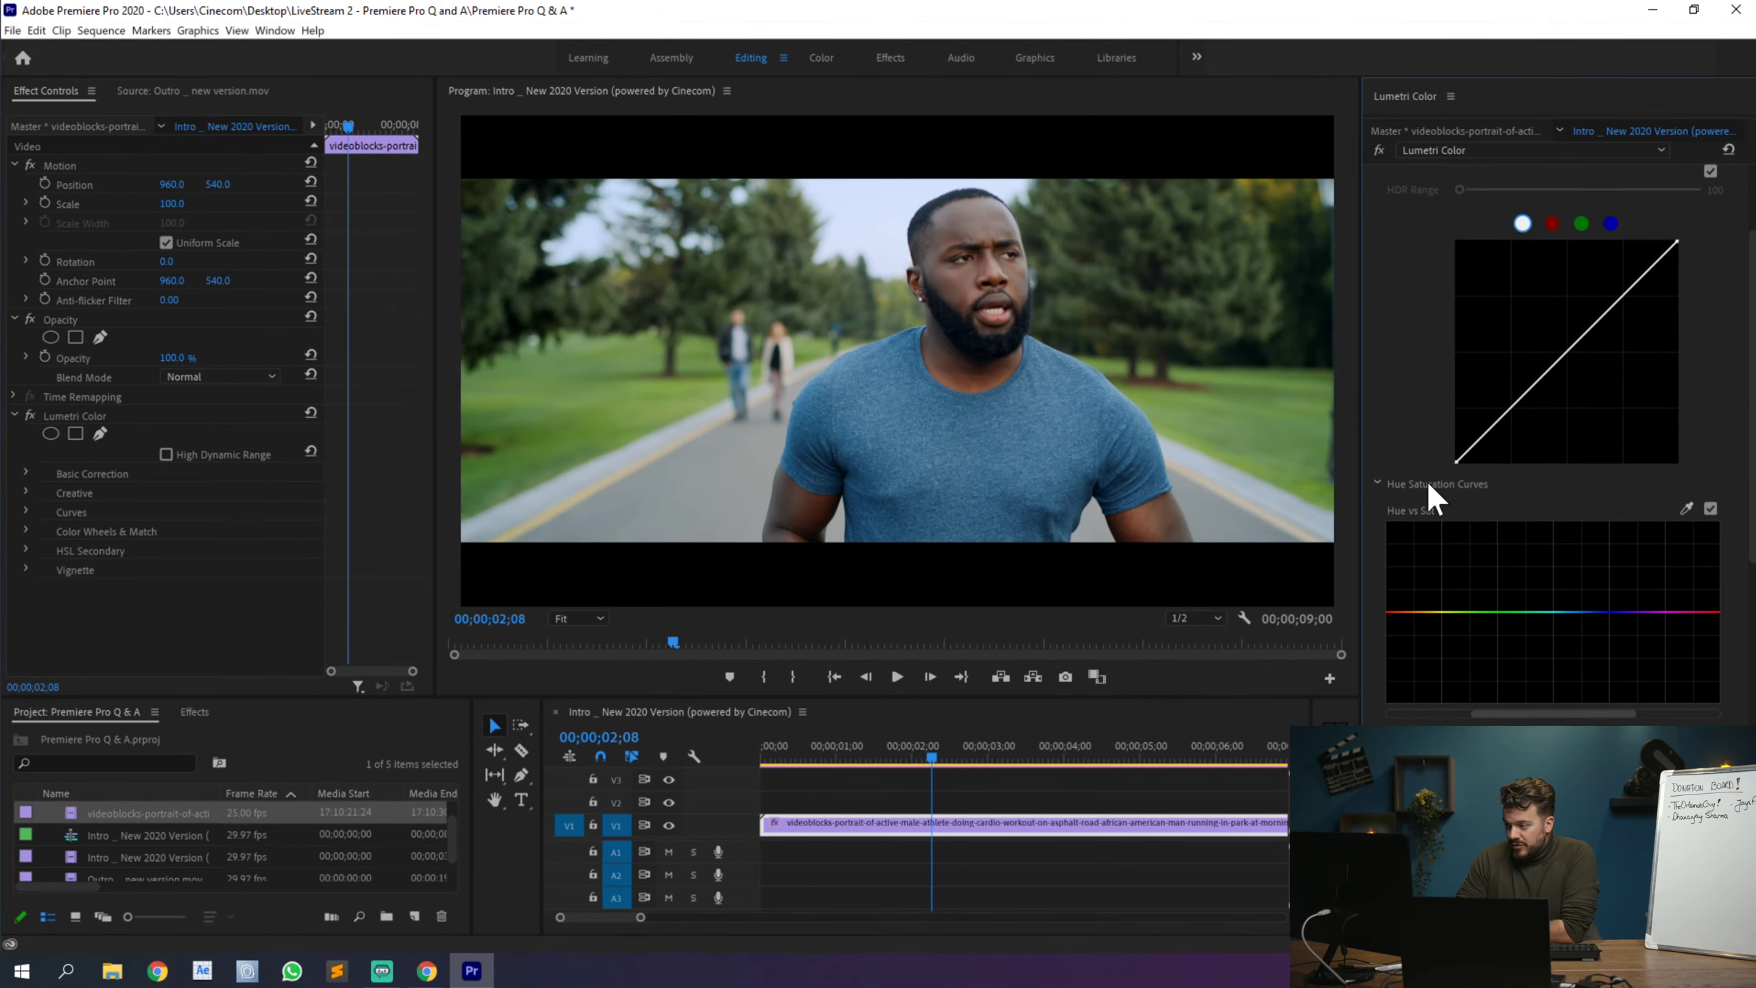
left_click_drag(1753, 297, 1753, 447)
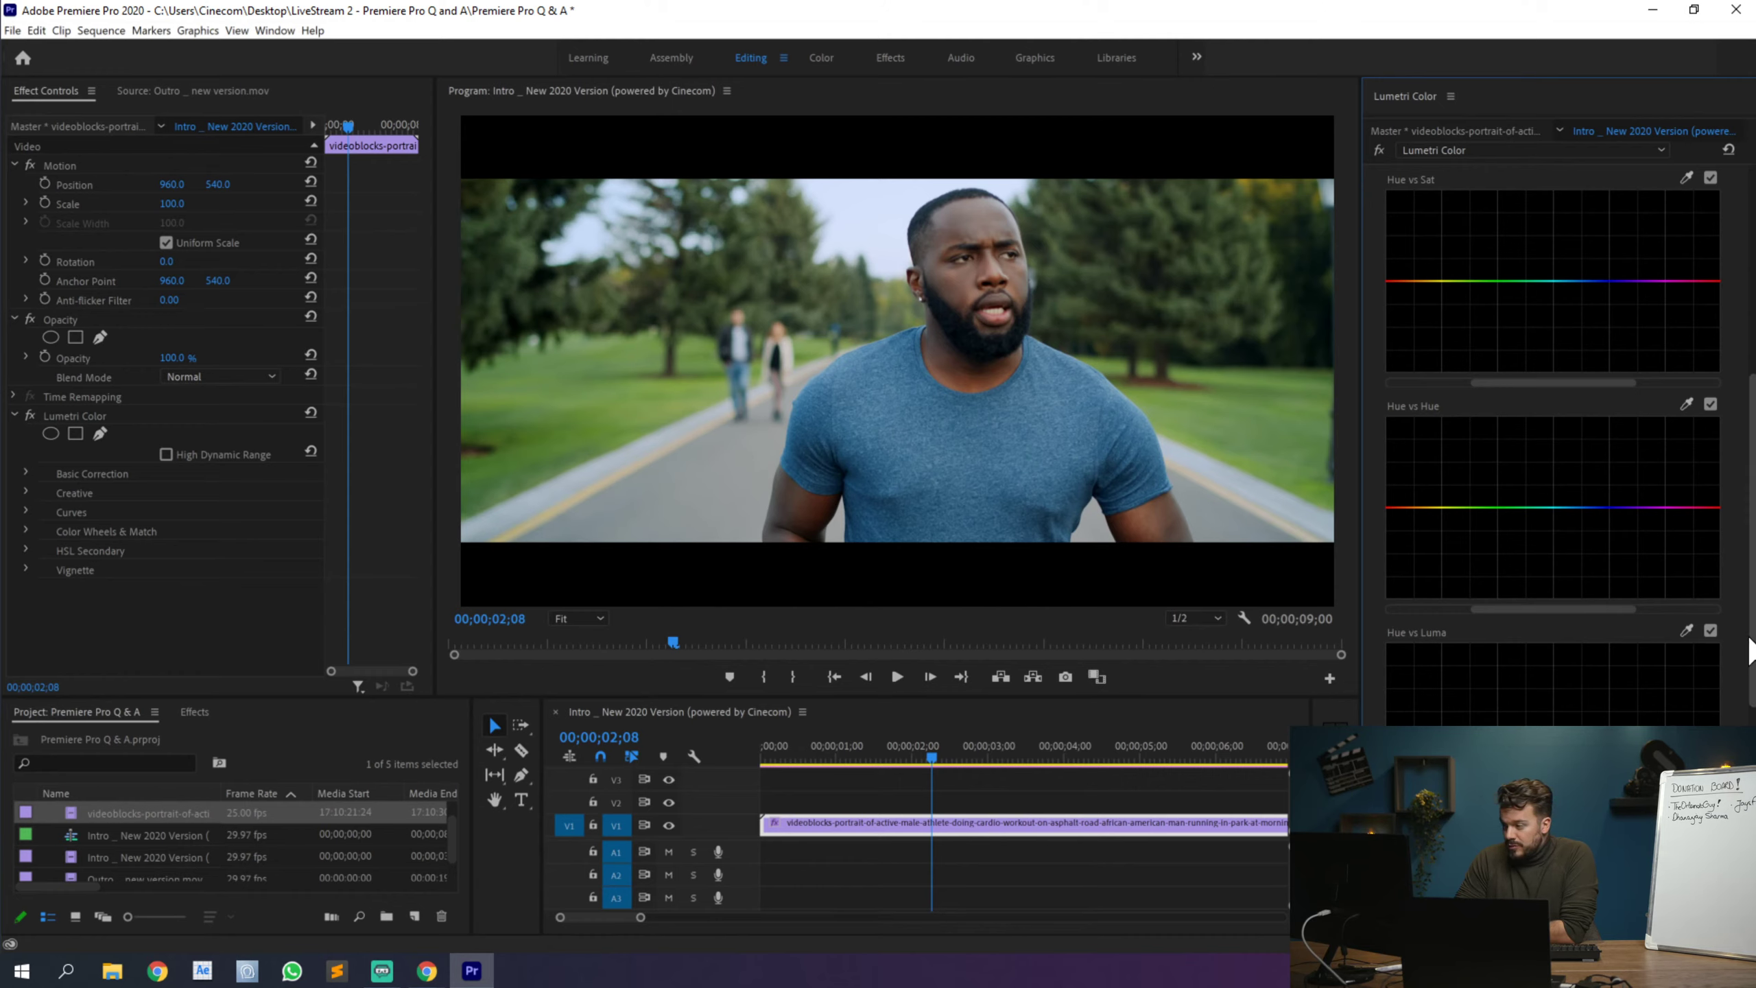
left_click_drag(1752, 650, 1753, 719)
scroll(1583, 588, "down", 2)
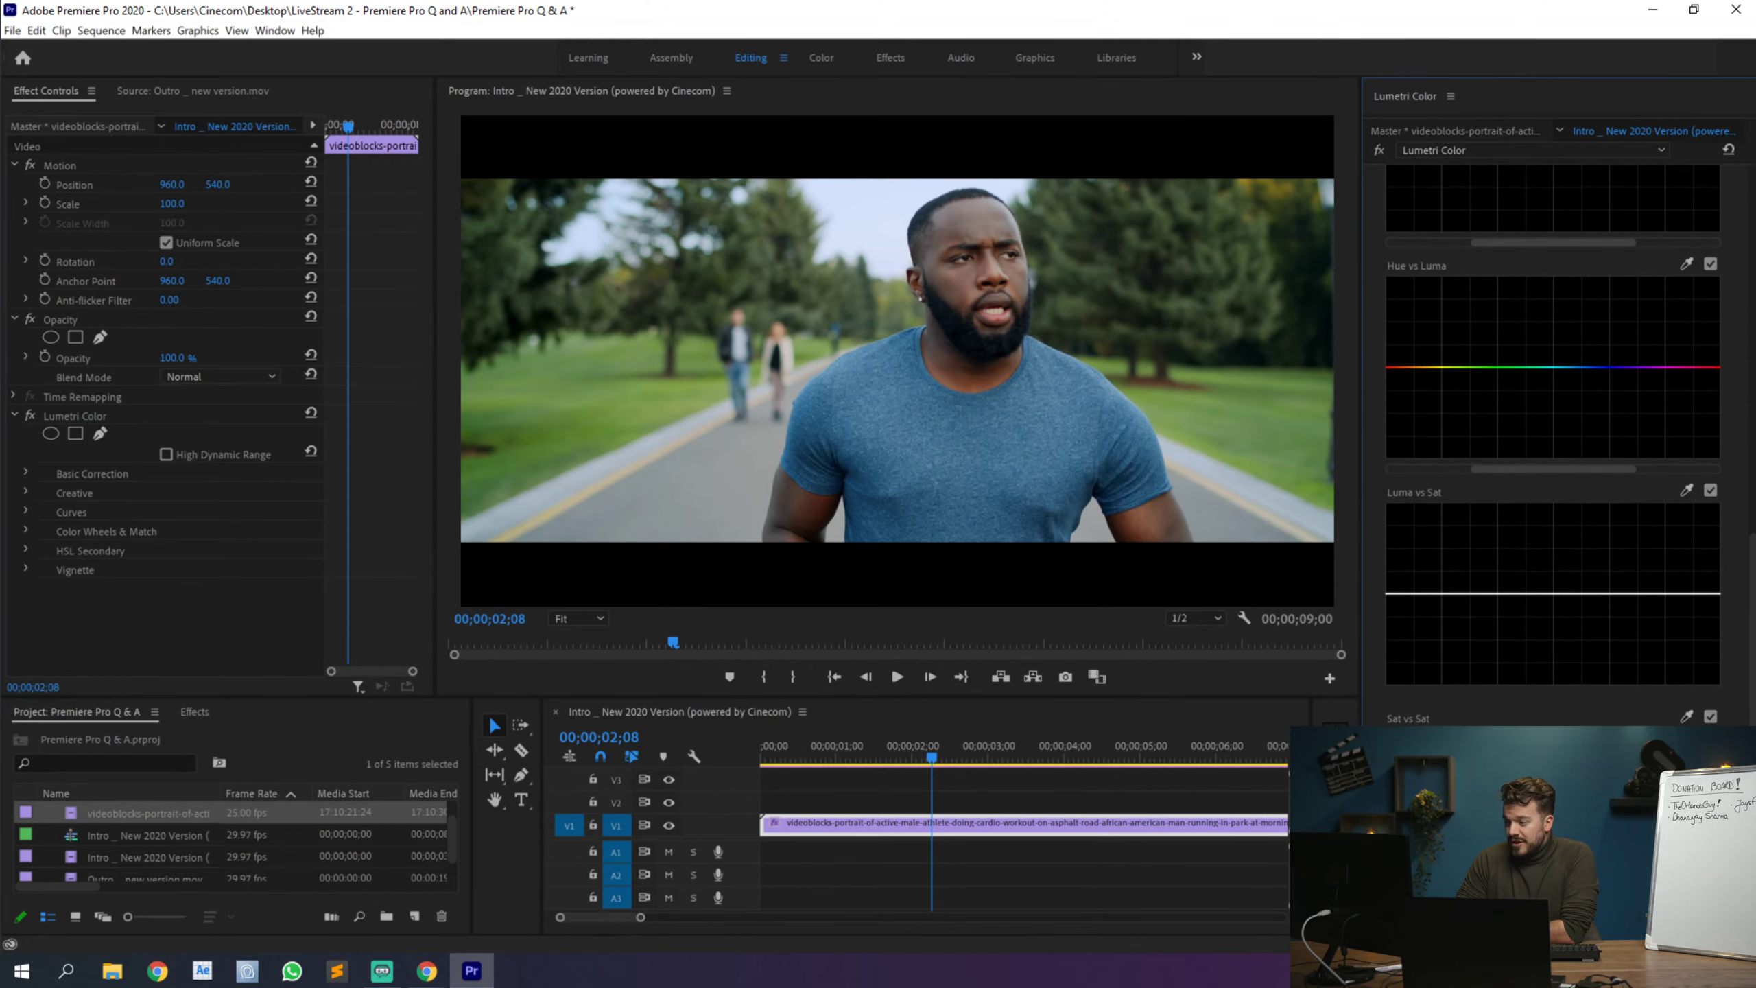
scroll(1446, 603, "down", 3)
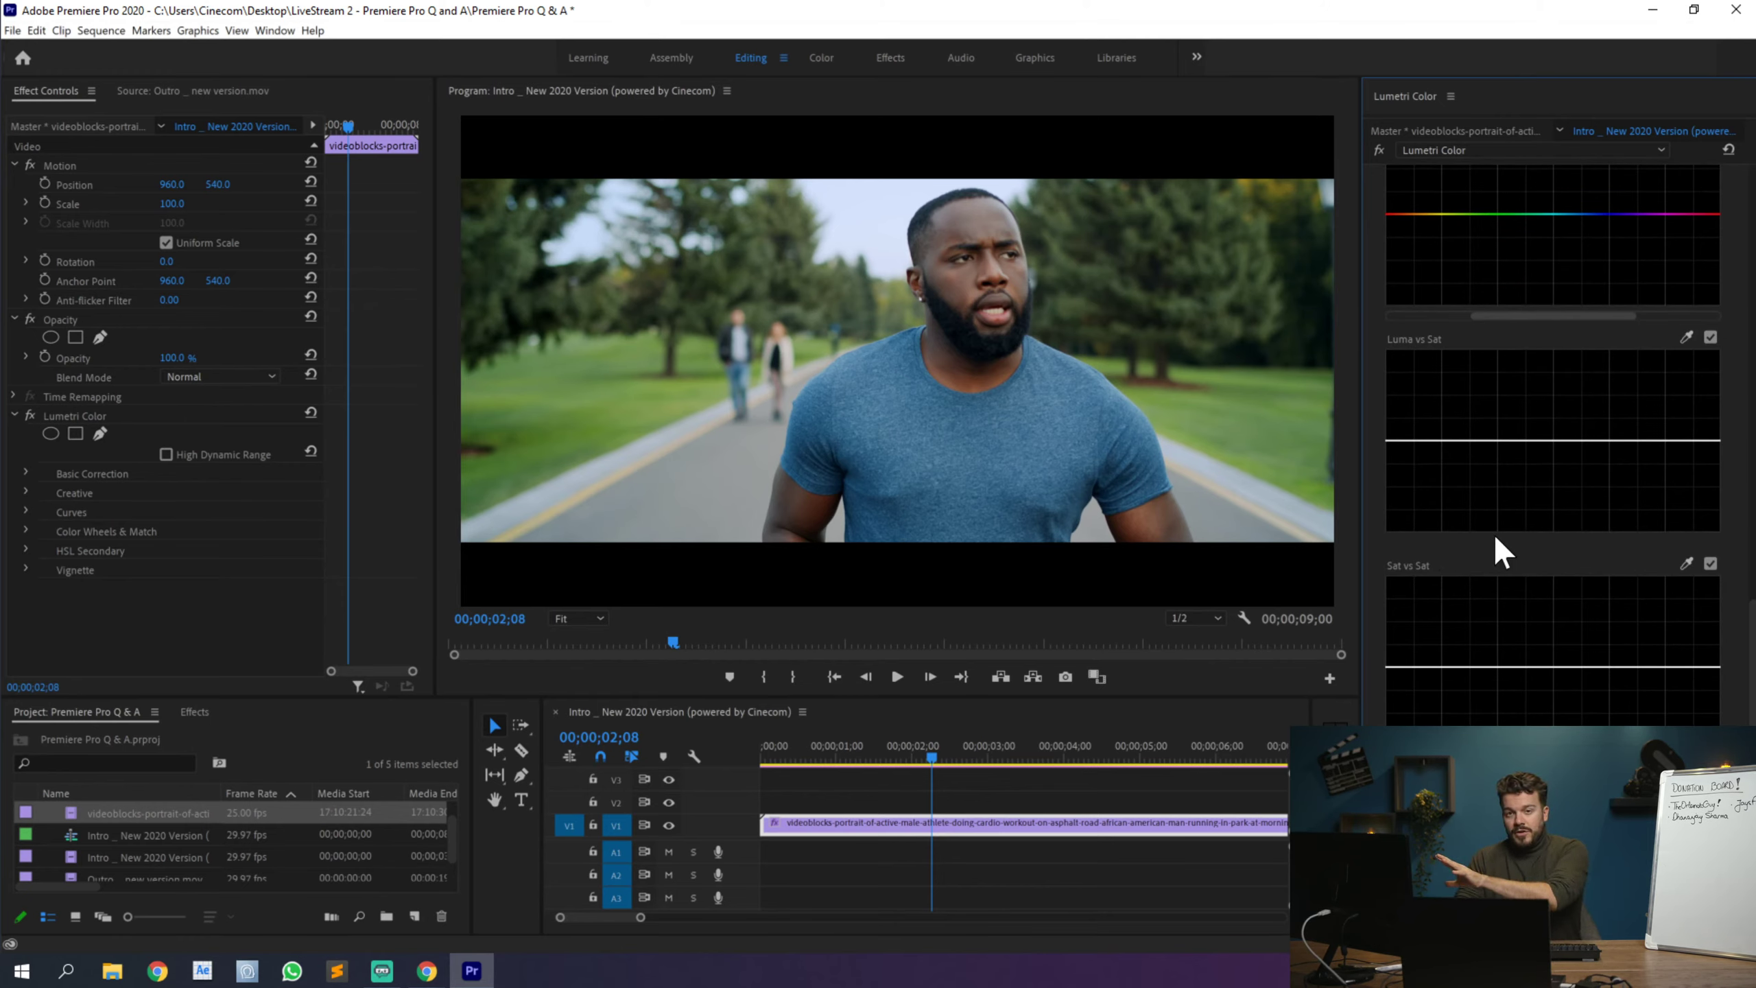
left_click_drag(1749, 626, 1737, 195)
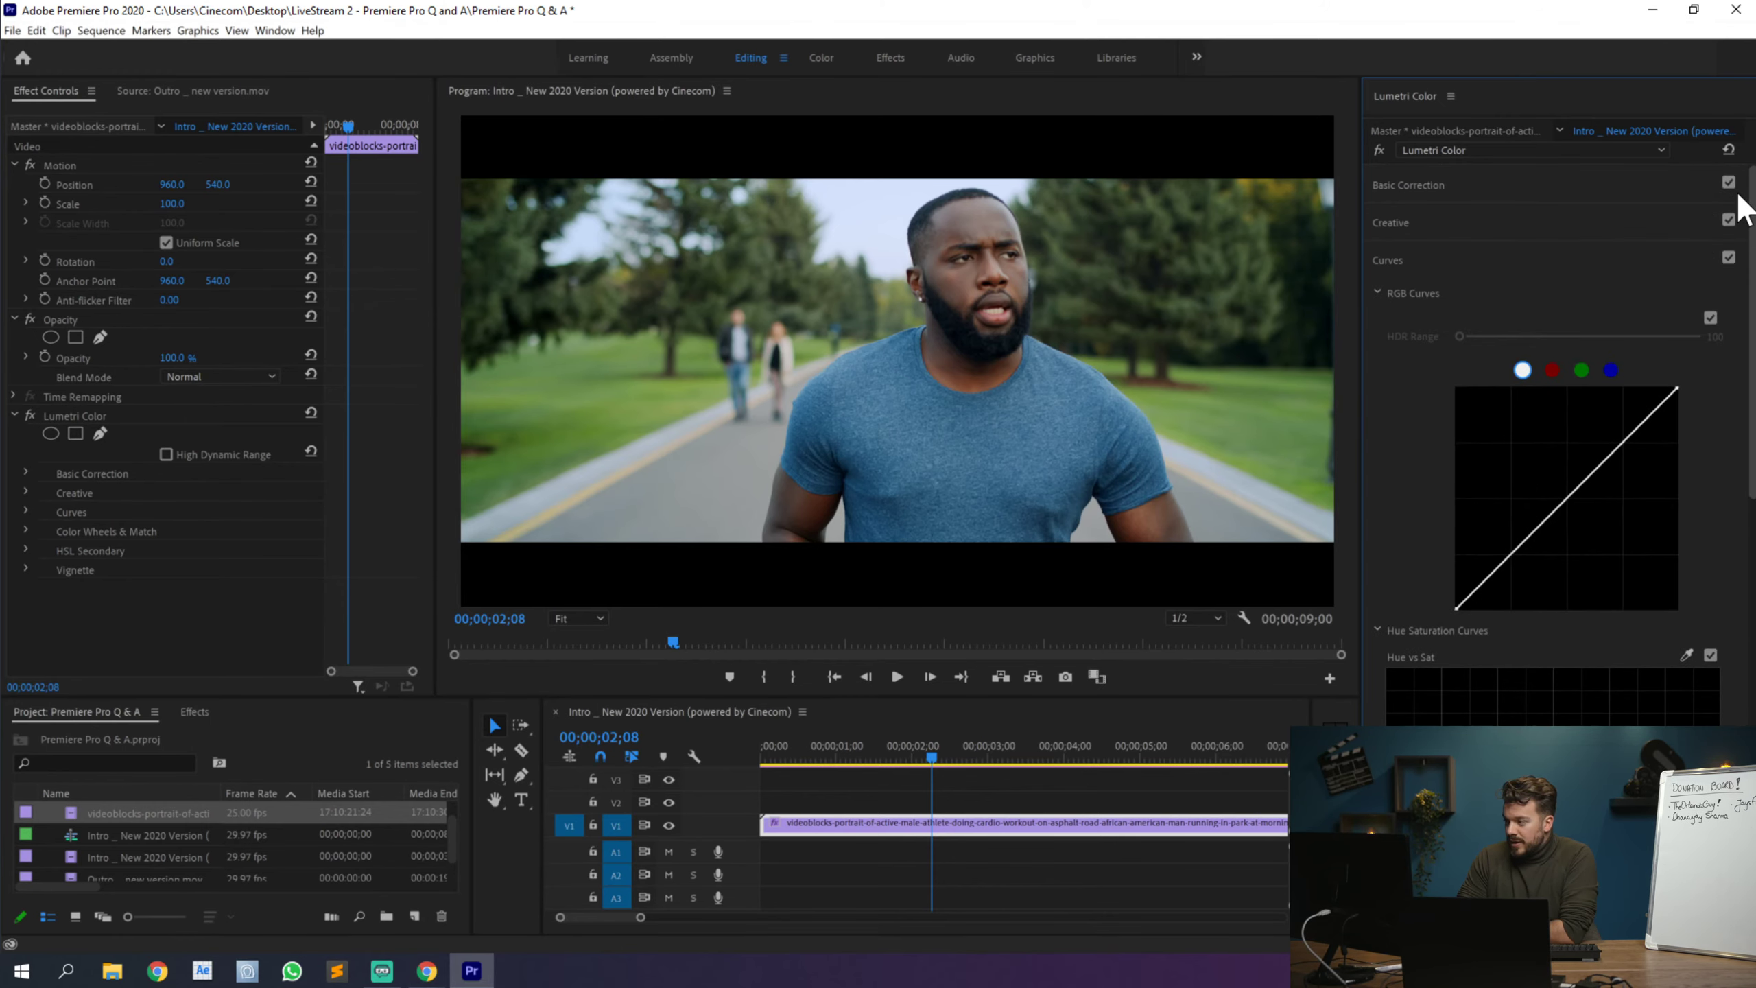
left_click(1376, 630)
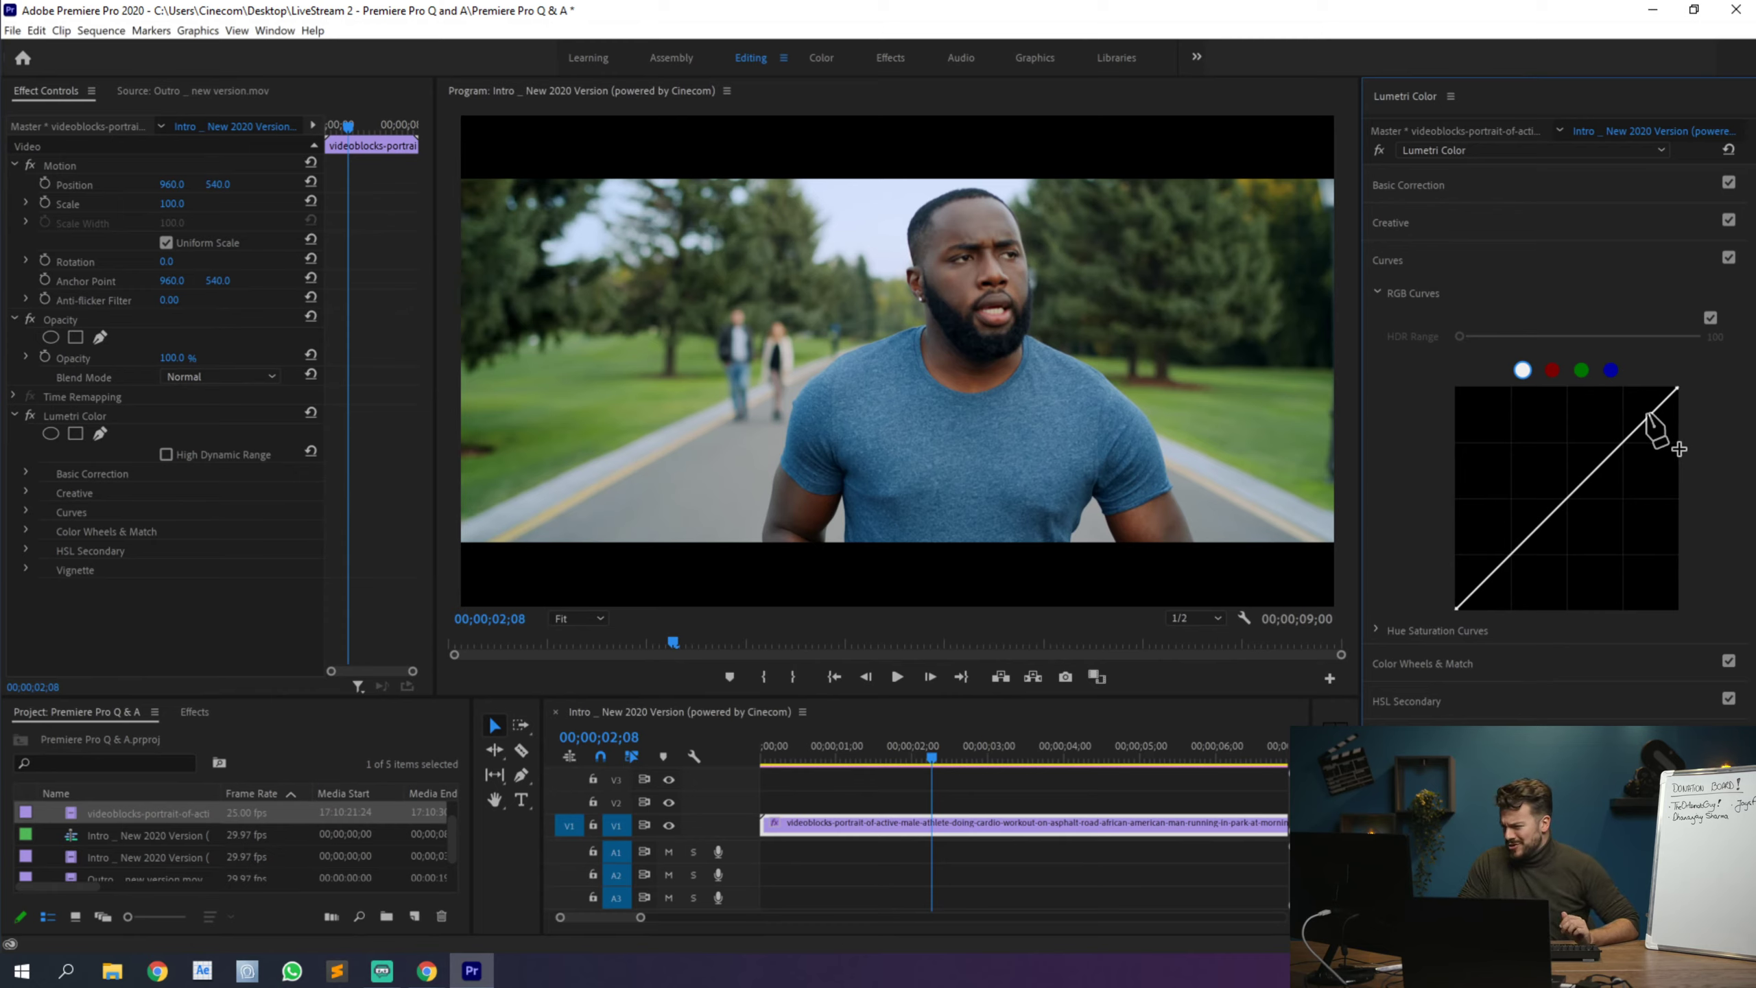
Step: Shape the luma curve into an S-curve with three points, lifting the highlights and lowering the shadows
left_click(1564, 498)
left_click(1638, 427)
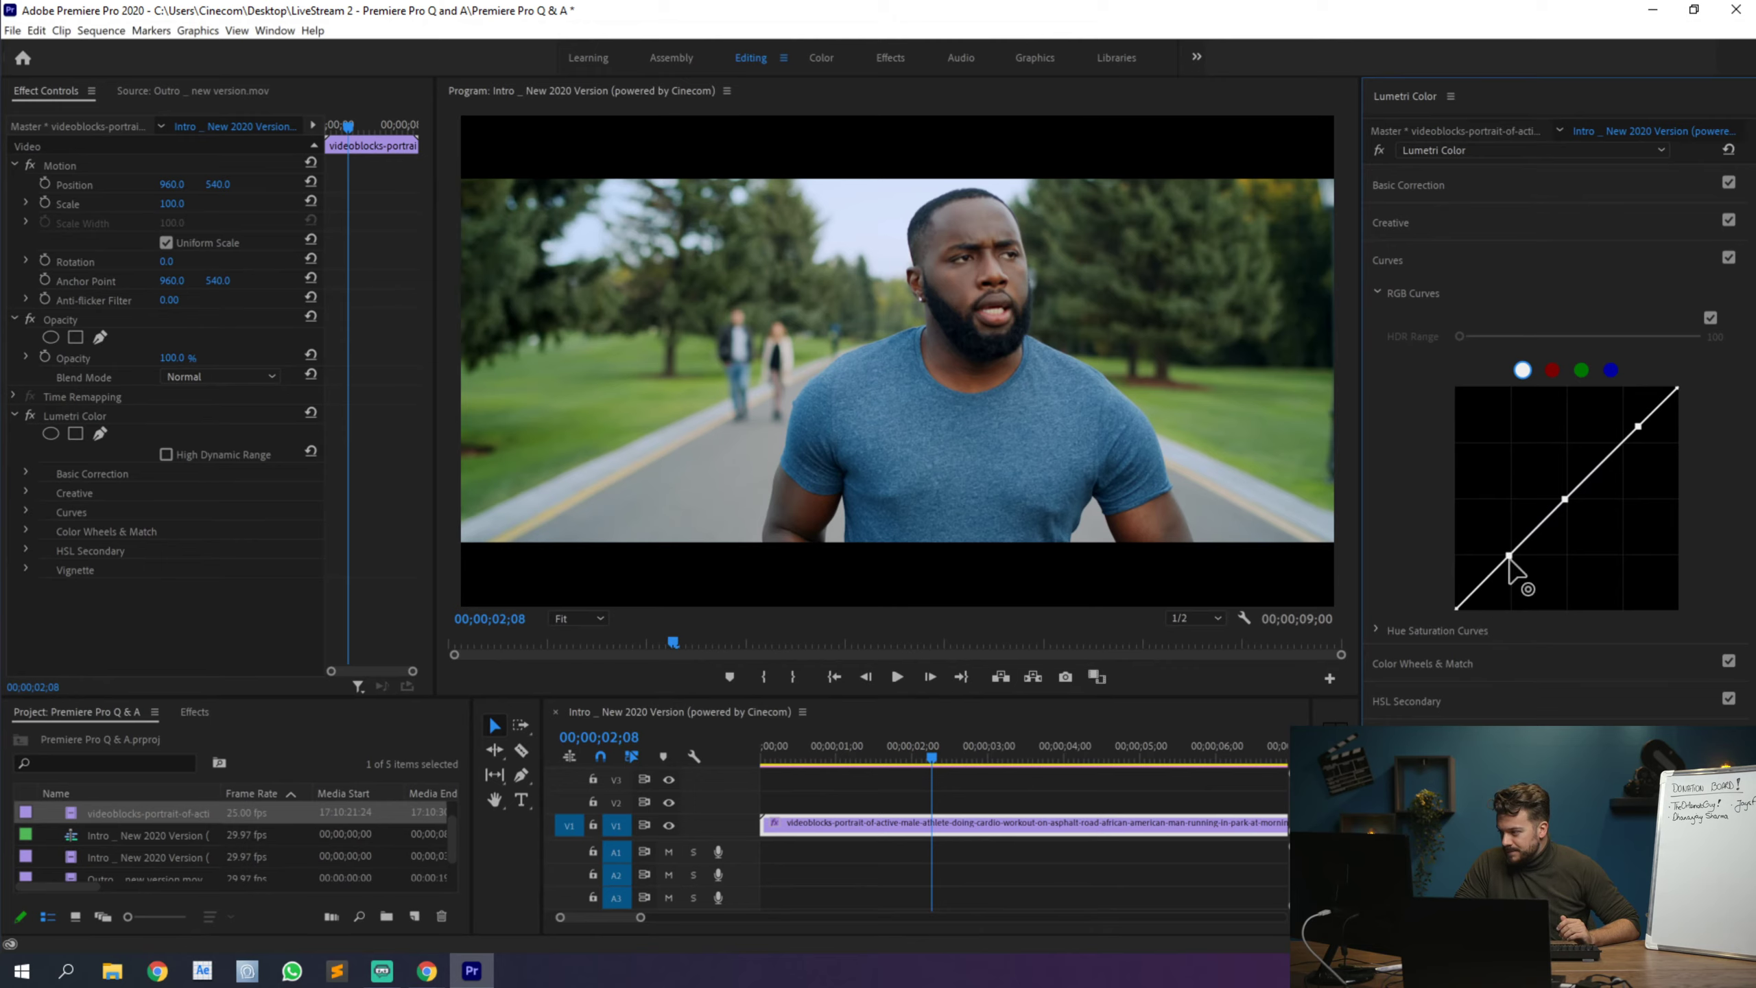
left_click_drag(1508, 554, 1513, 566)
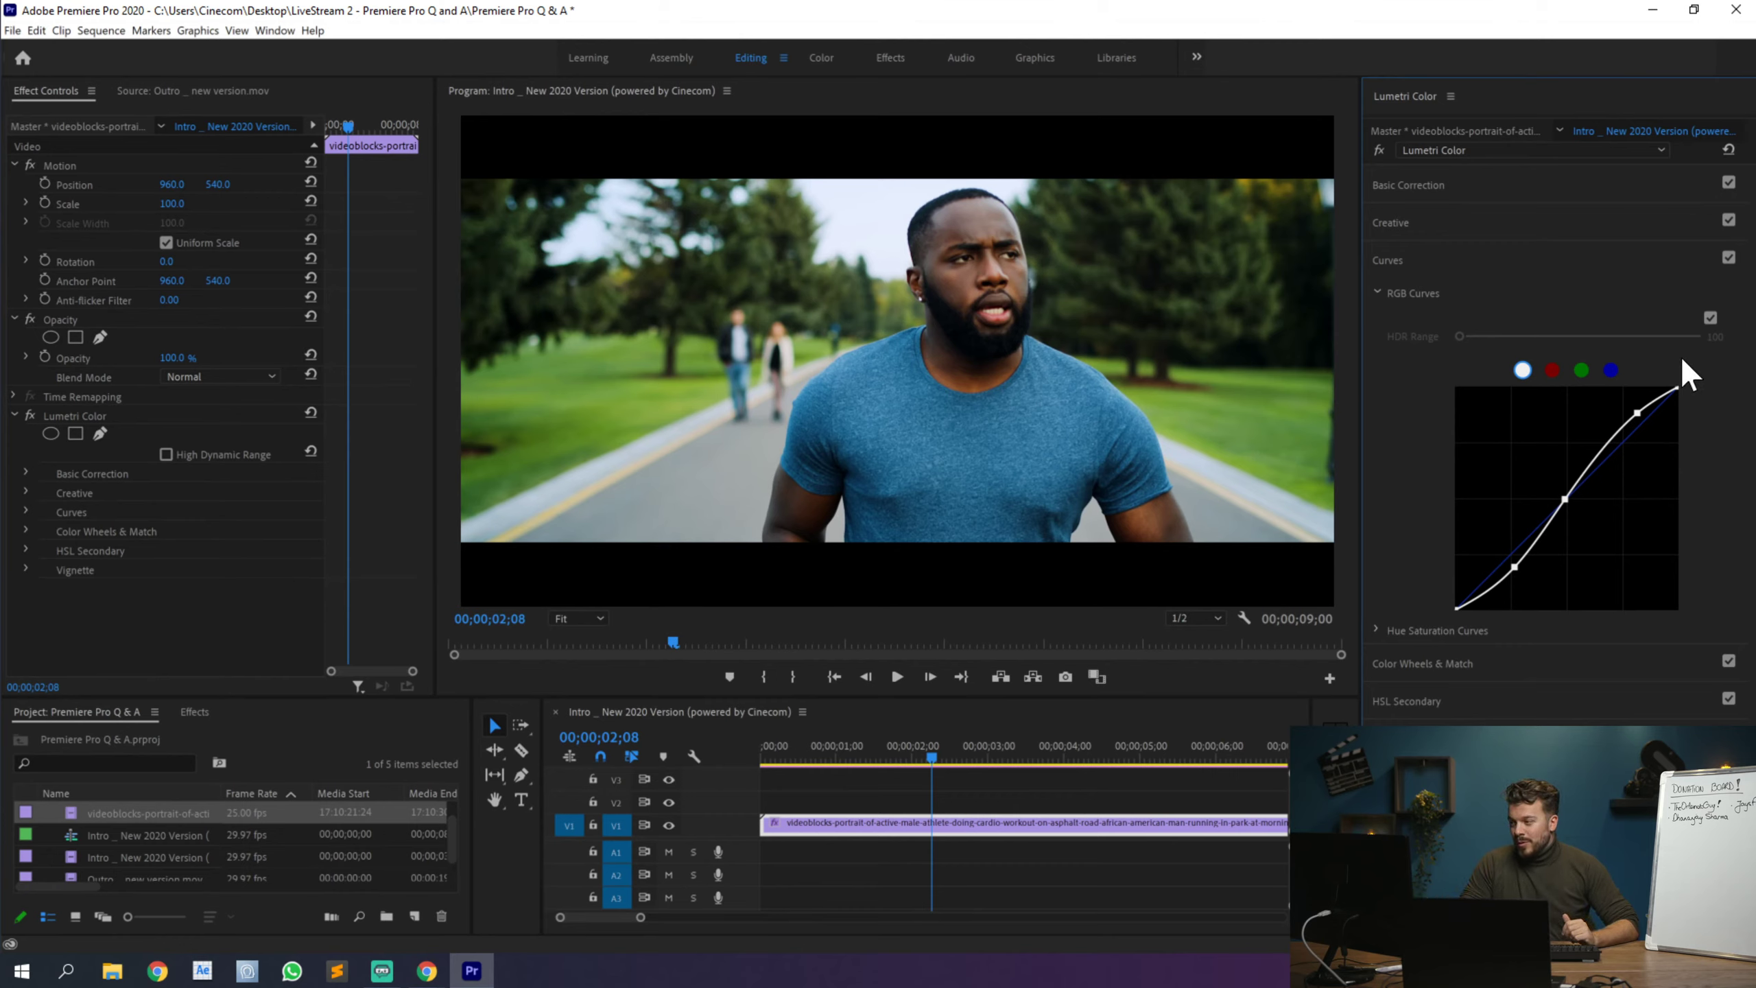
Step: Toggle the Curves adjustments off and on to compare the clip before and after, leaving them enabled
left_click(1729, 259)
left_click(1729, 258)
left_click(1730, 258)
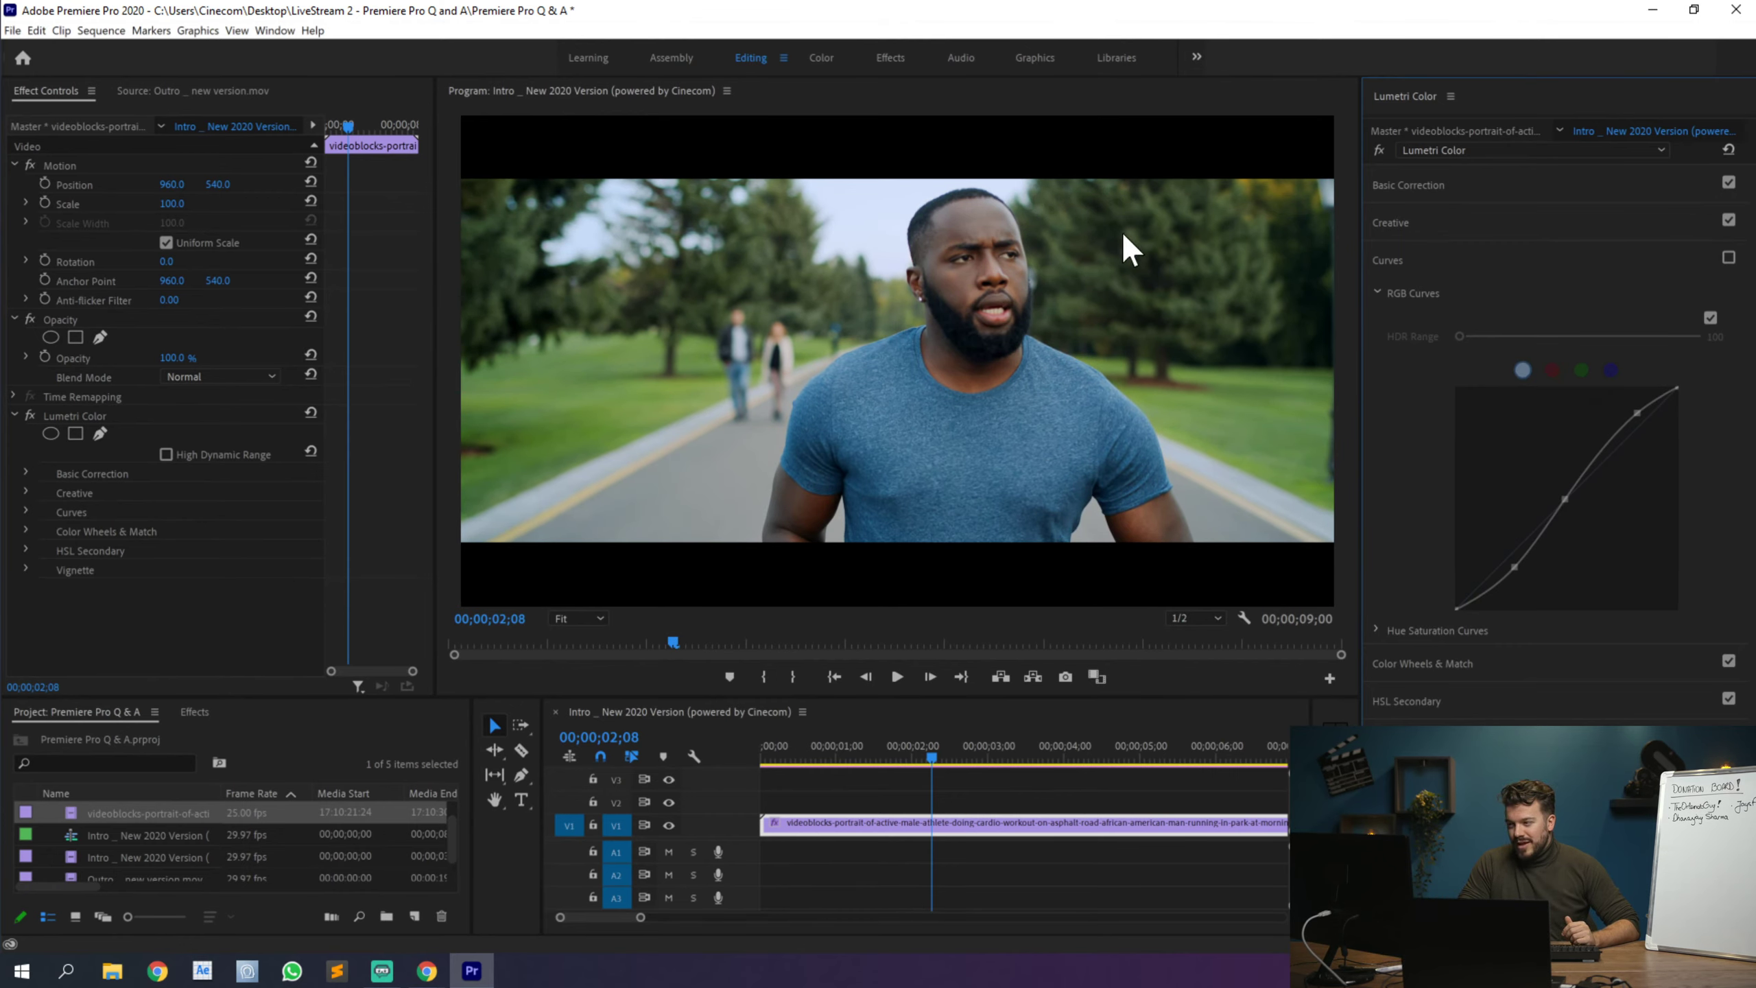
left_click(1729, 258)
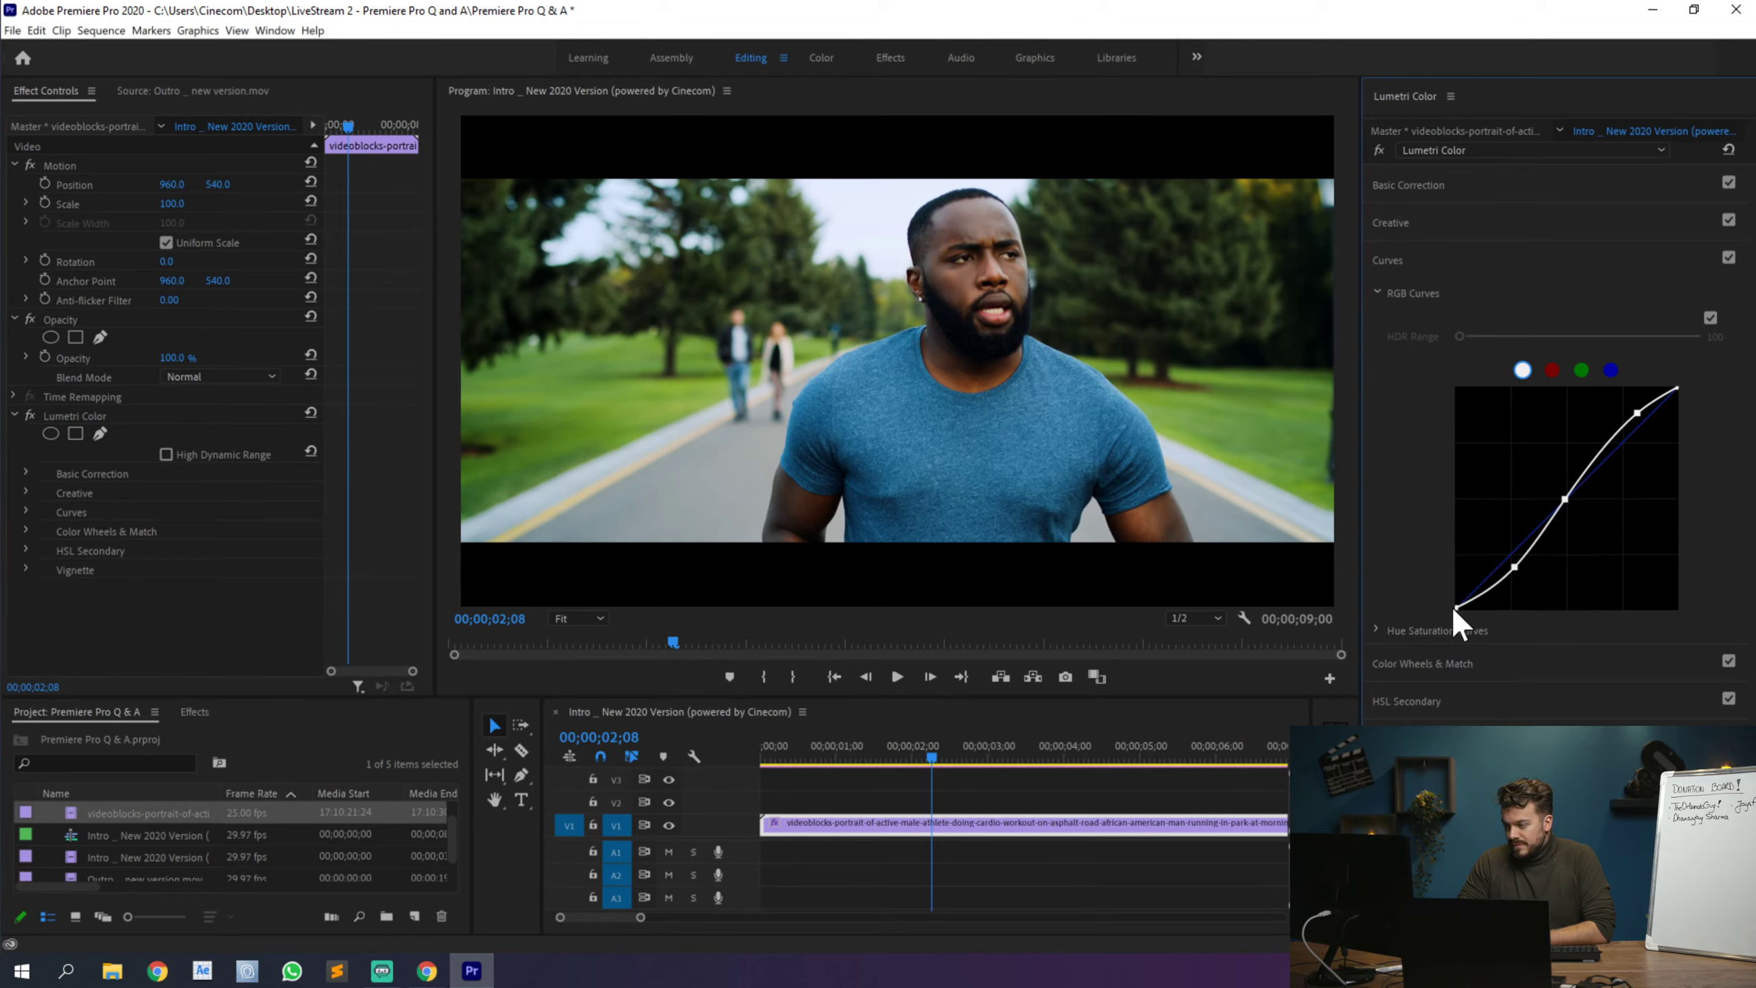
Step: Fade the luma curve's ends by raising the black point slightly and lowering the white point slightly
left_click_drag(1442, 604, 1416, 571)
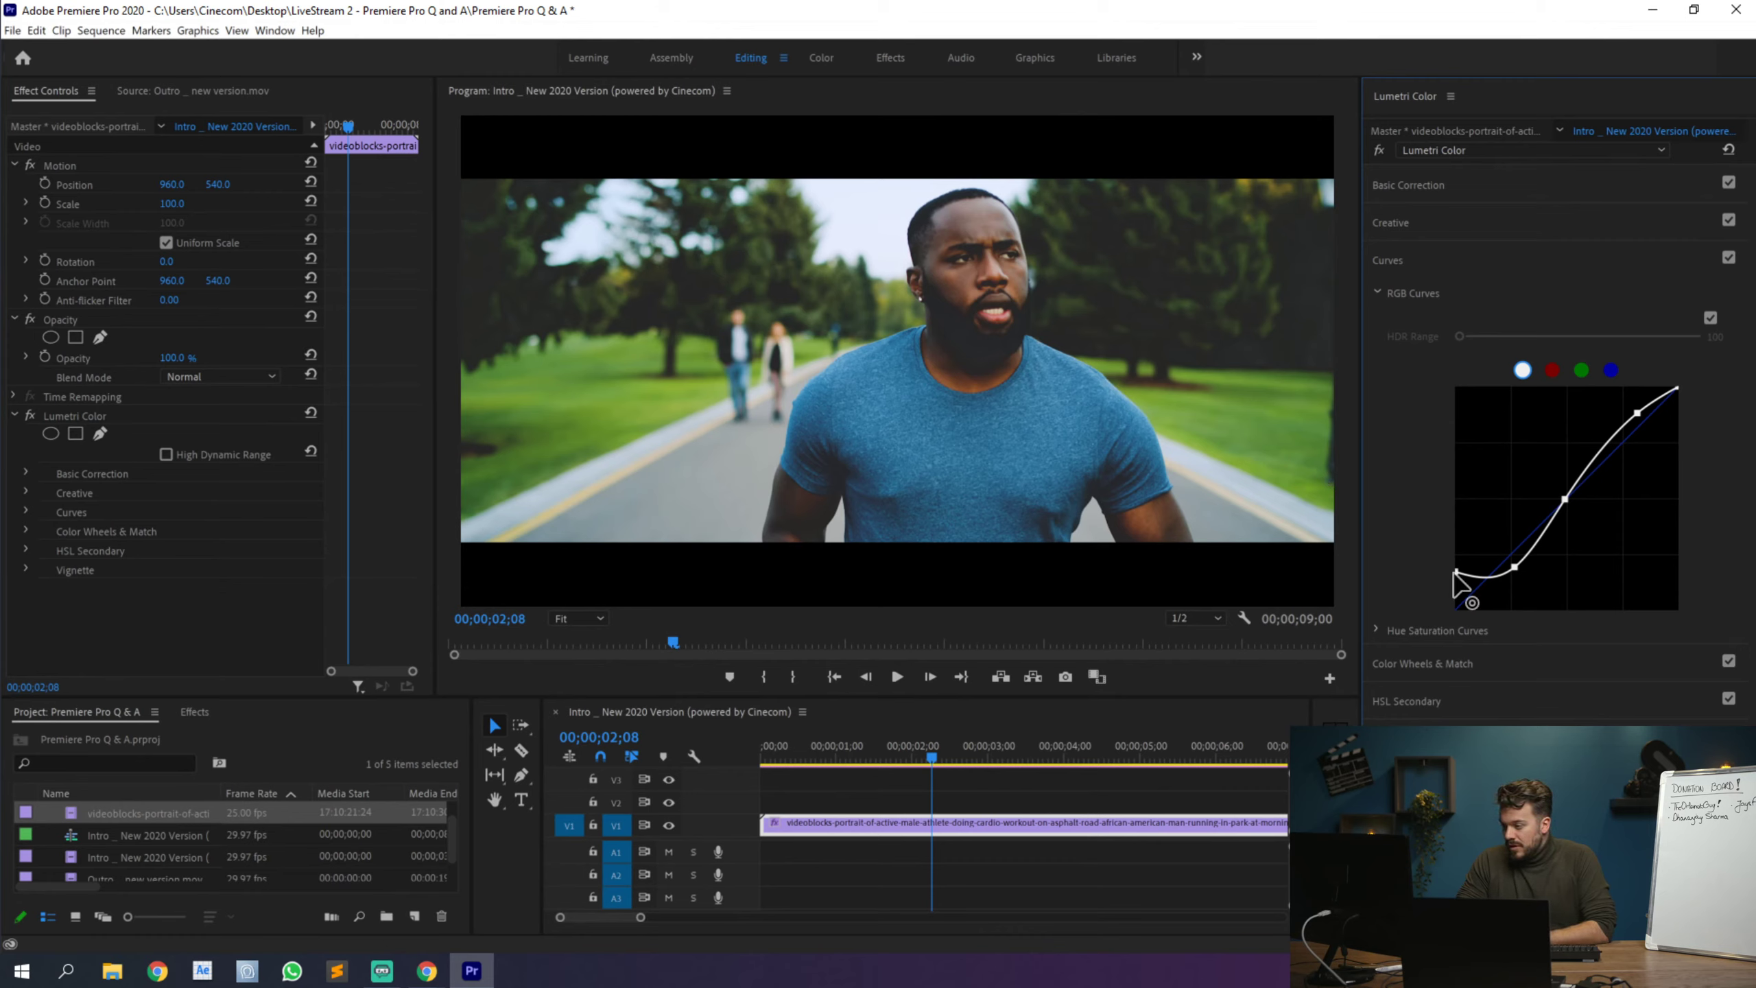
left_click_drag(1452, 582, 1442, 604)
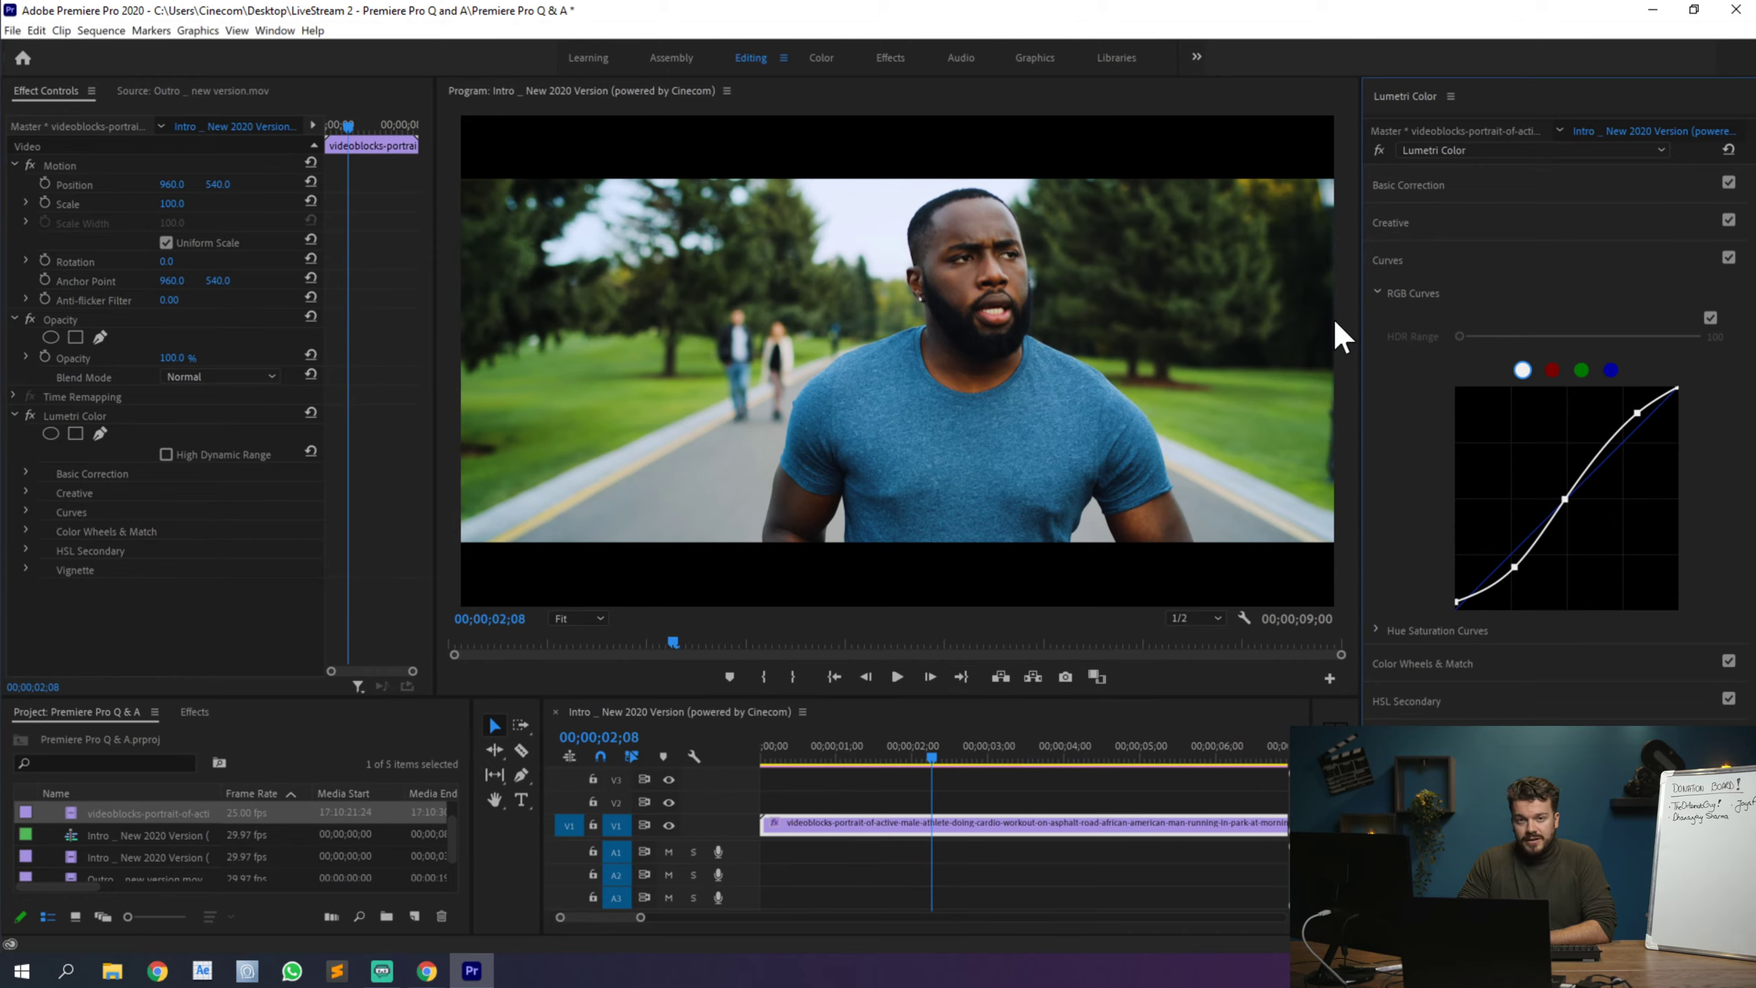
left_click_drag(1677, 390, 1685, 393)
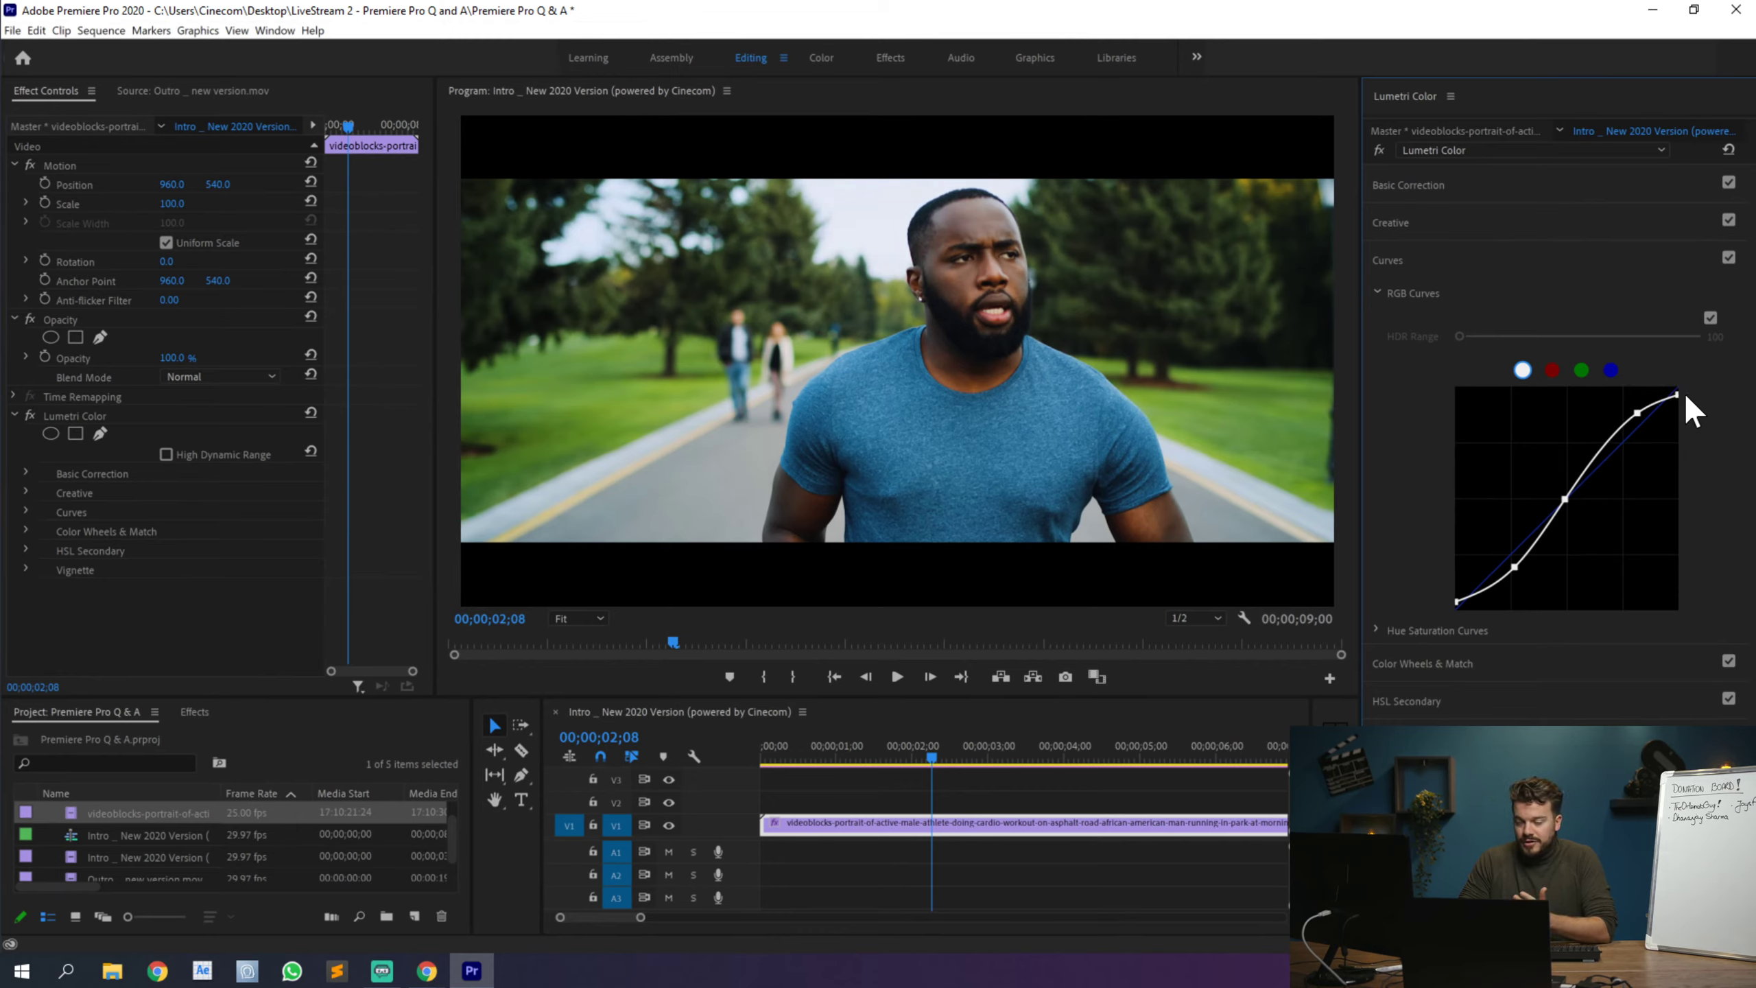
Step: Add three points to the red curve and shape it into an S-curve with lower shadows and higher highlights
left_click(1552, 372)
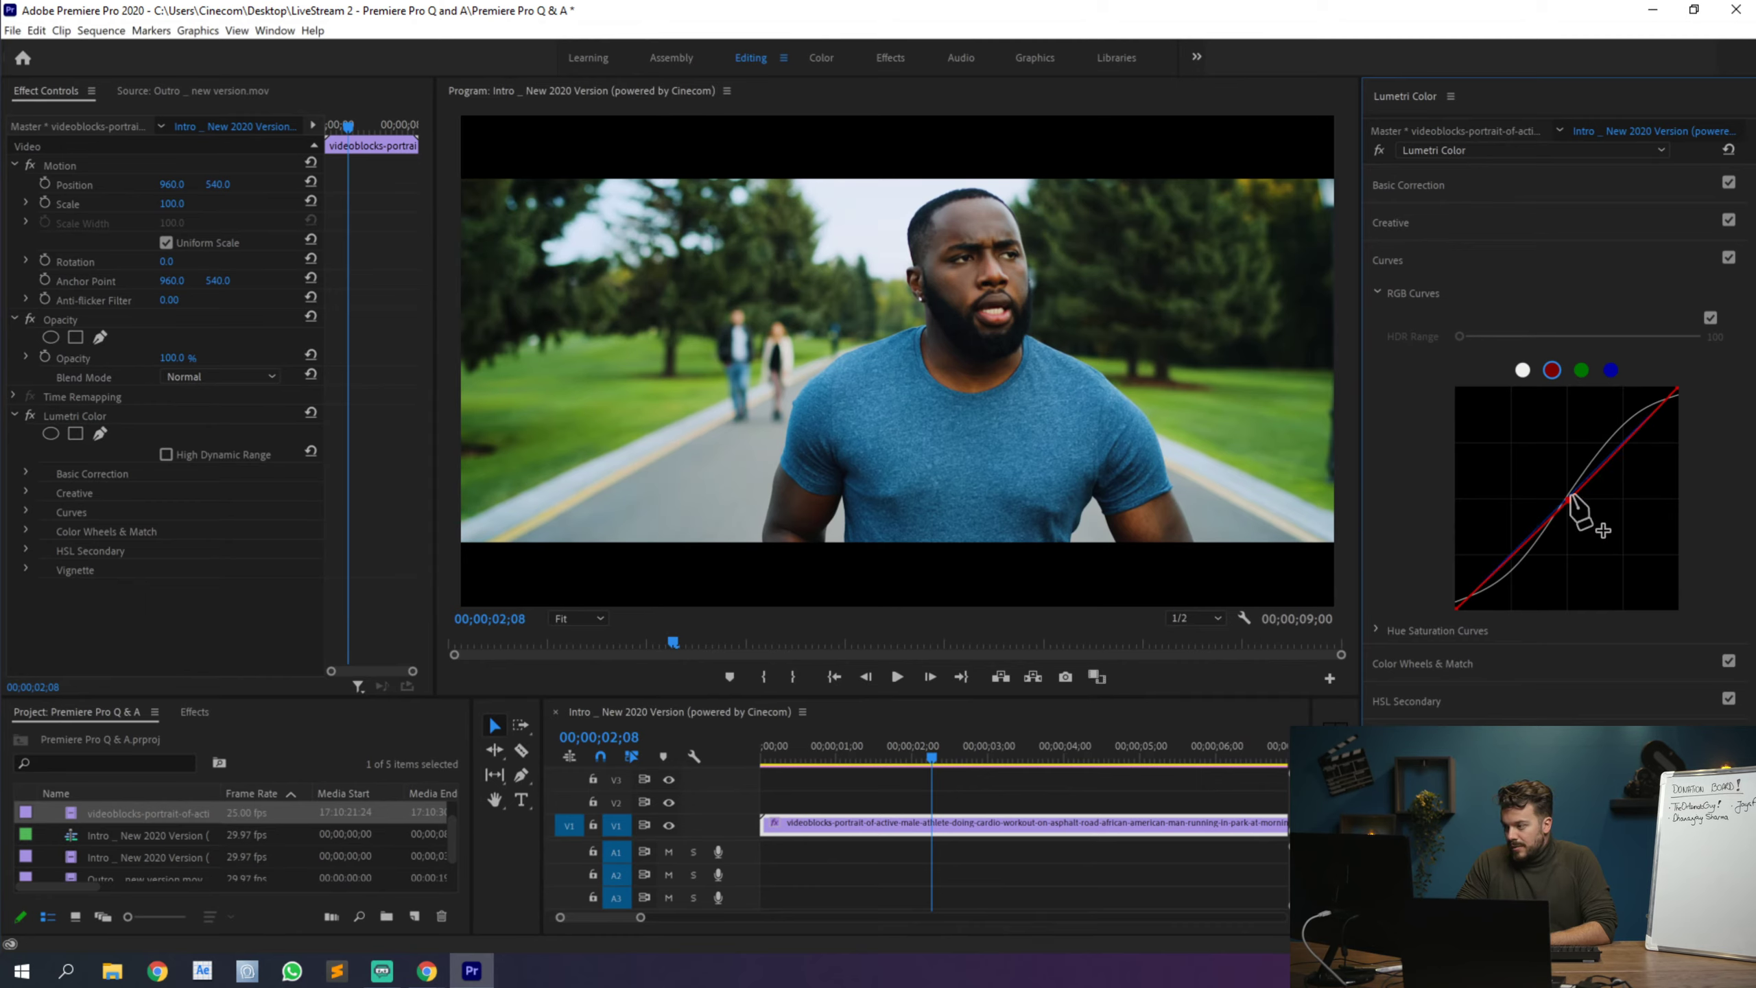
left_click(1566, 497)
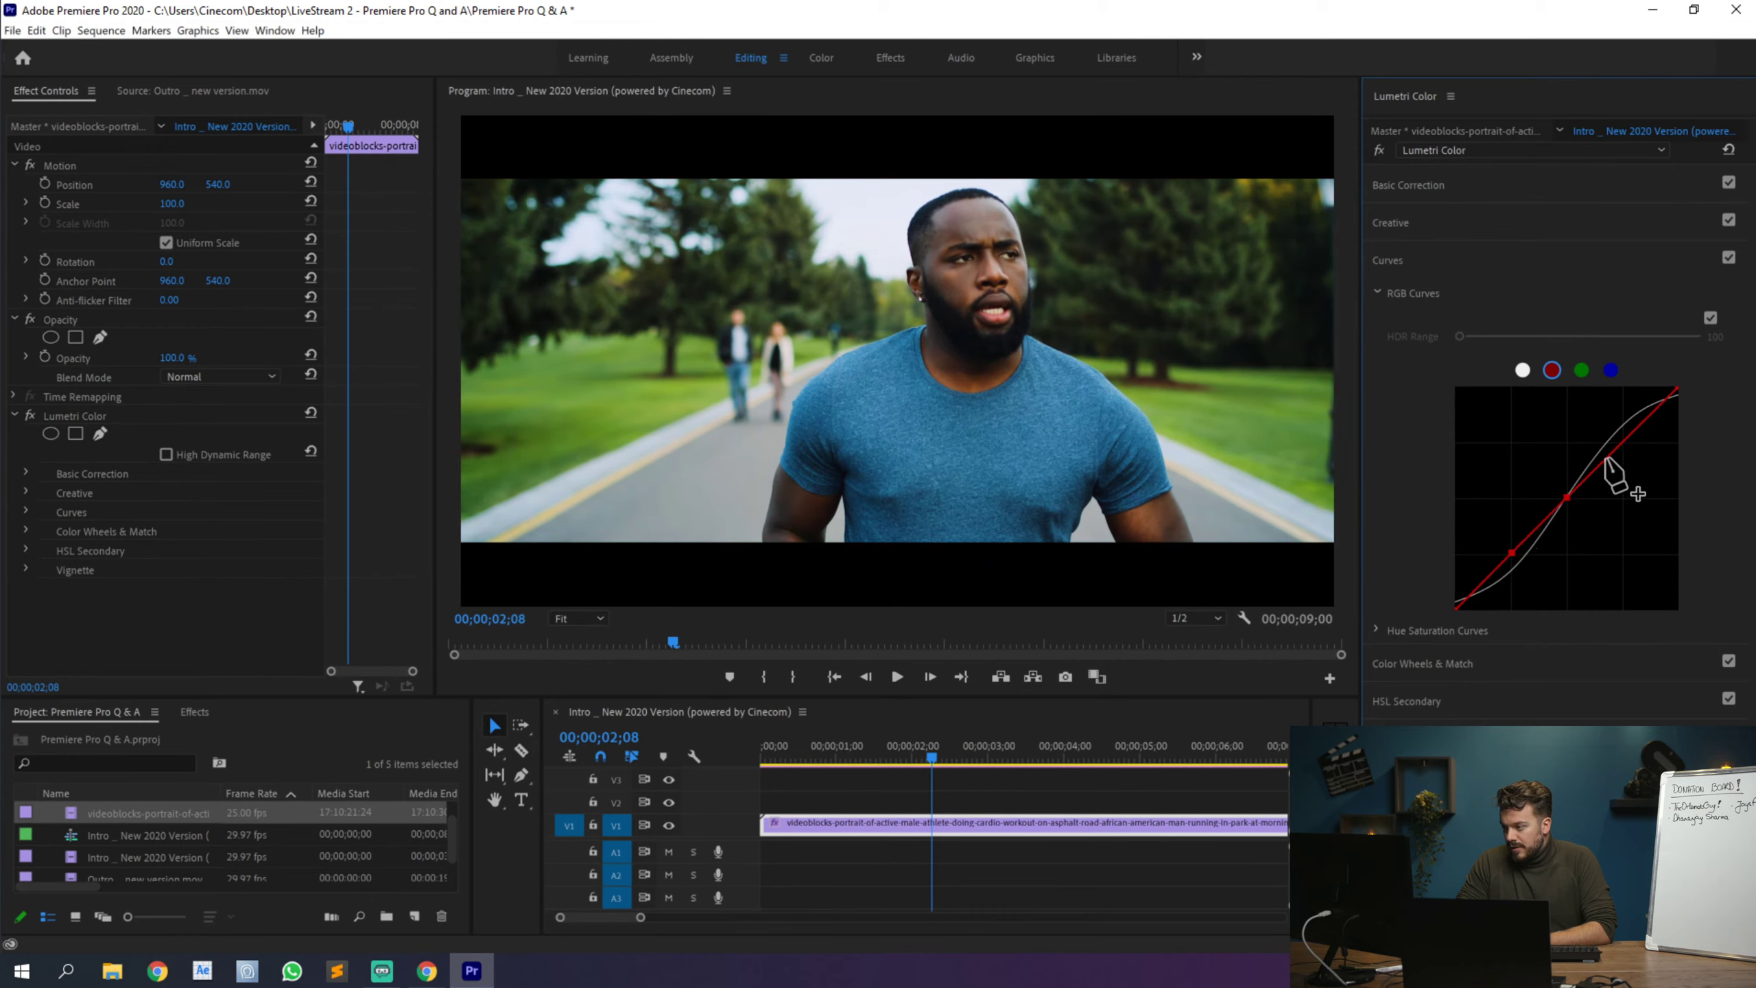
left_click(1623, 441)
mouse_move(1513, 552)
left_mouse_down()
mouse_move(1519, 584)
mouse_move(1483, 537)
mouse_move(1531, 575)
mouse_move(1506, 555)
mouse_move(1524, 560)
left_mouse_up()
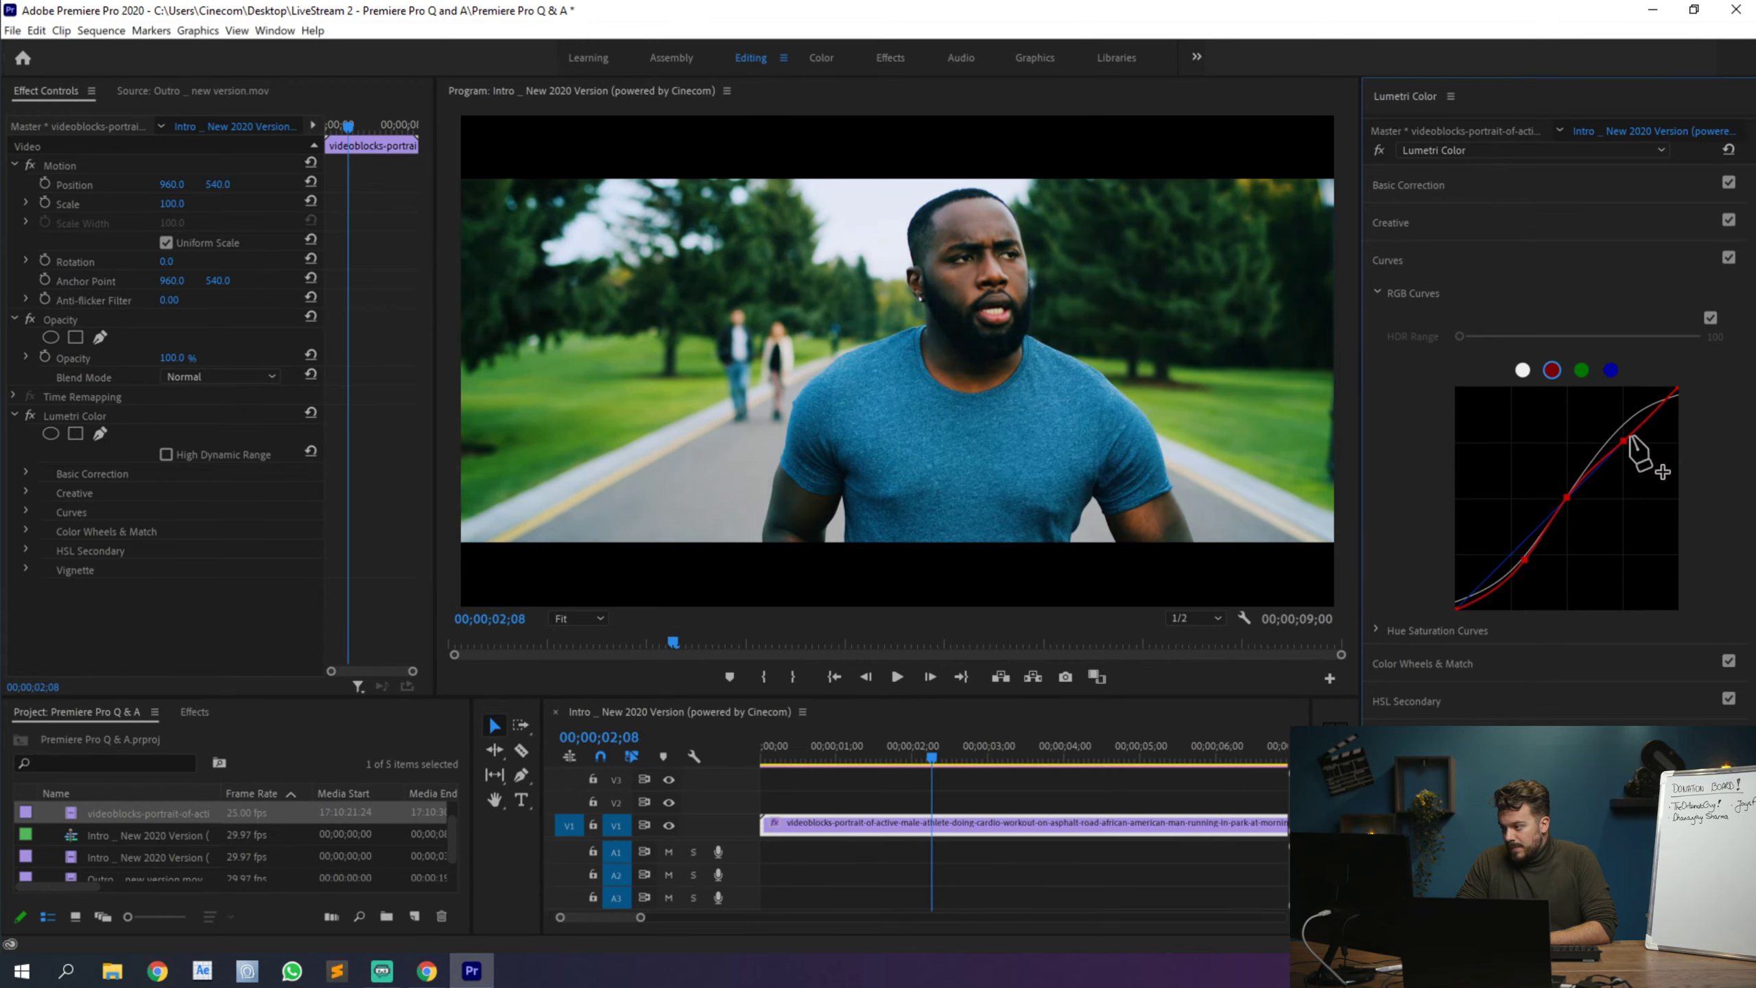
left_click_drag(1623, 440, 1611, 419)
Step: Reset the red curve and redraw the luma curve as a gentle three-point S-curve with its end points at the corners
left_click(1611, 370)
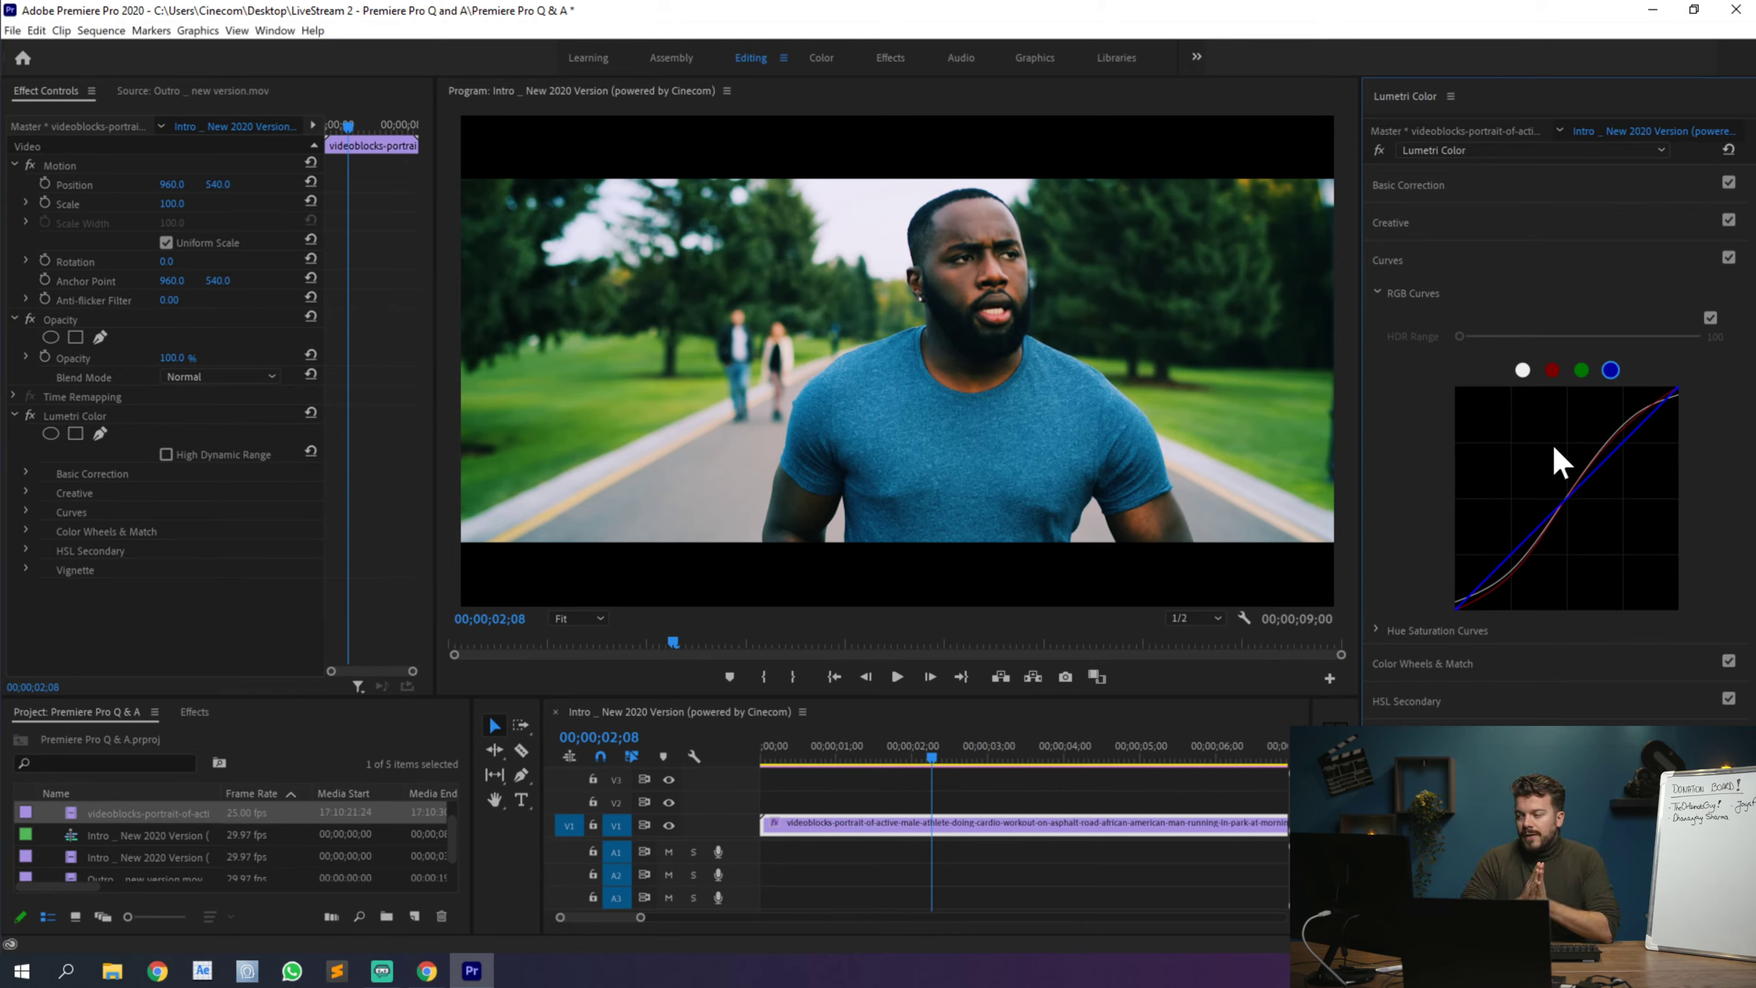
left_click(1553, 373)
double_click(1566, 497)
left_click(1522, 369)
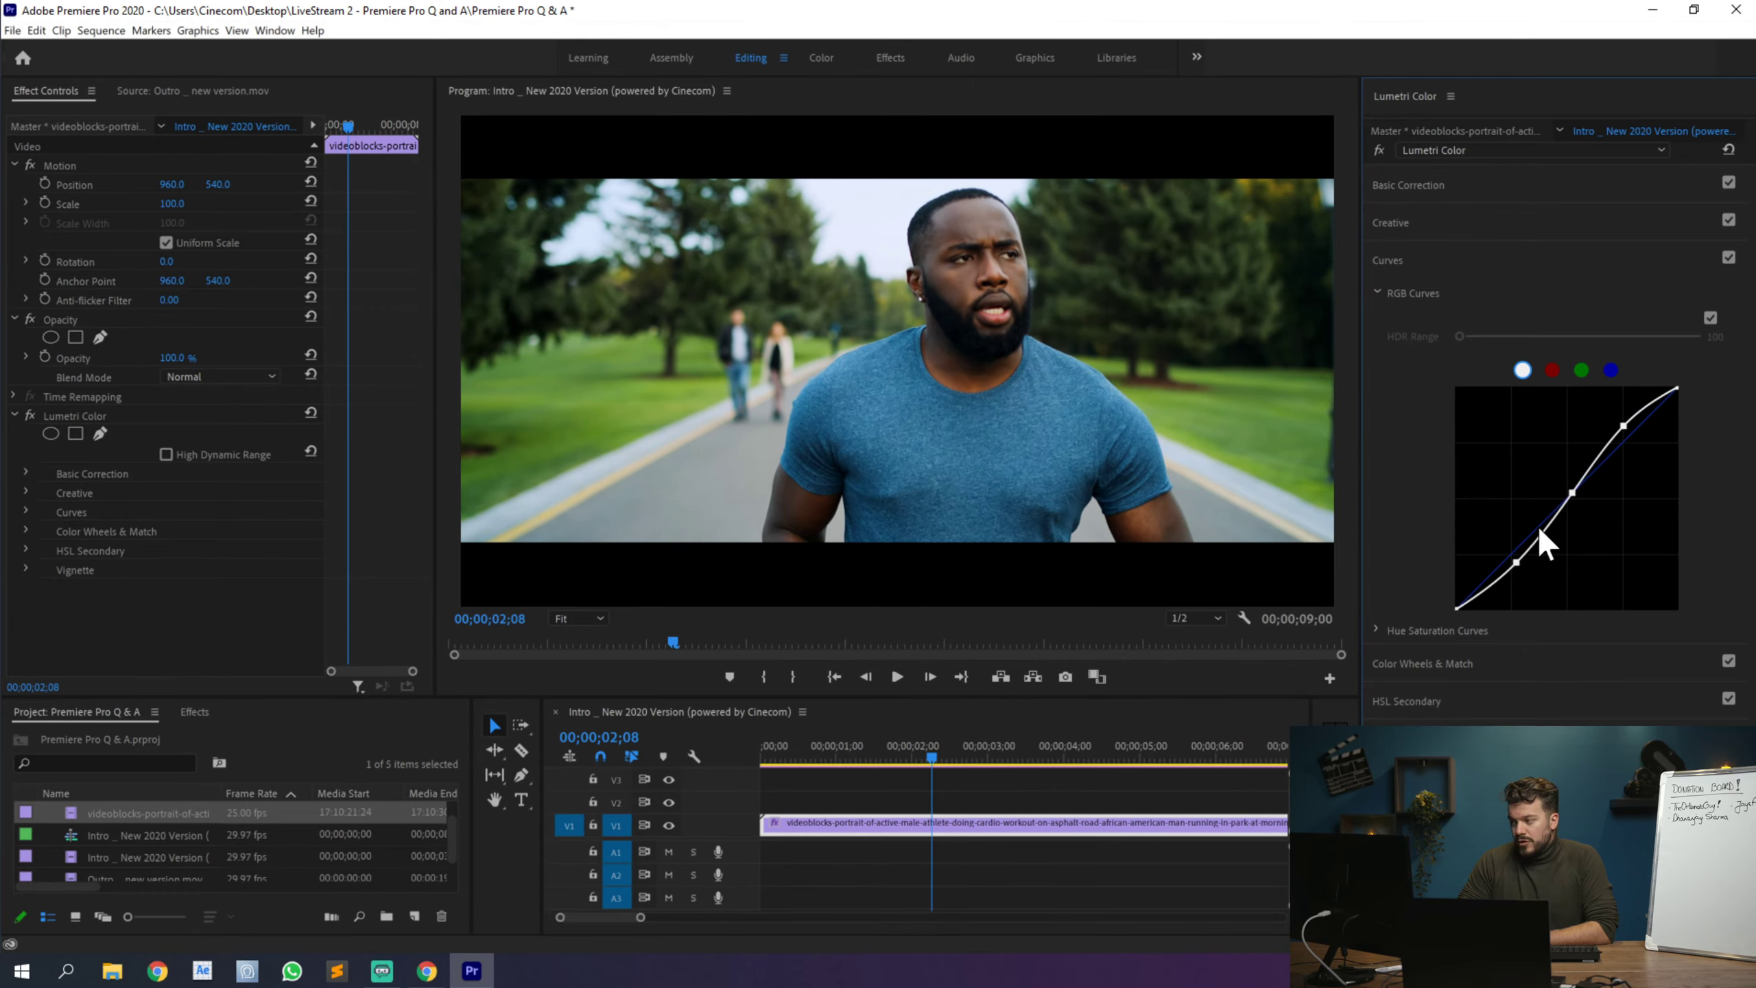
left_click_drag(1534, 532, 1571, 530)
key("ctrl+z")
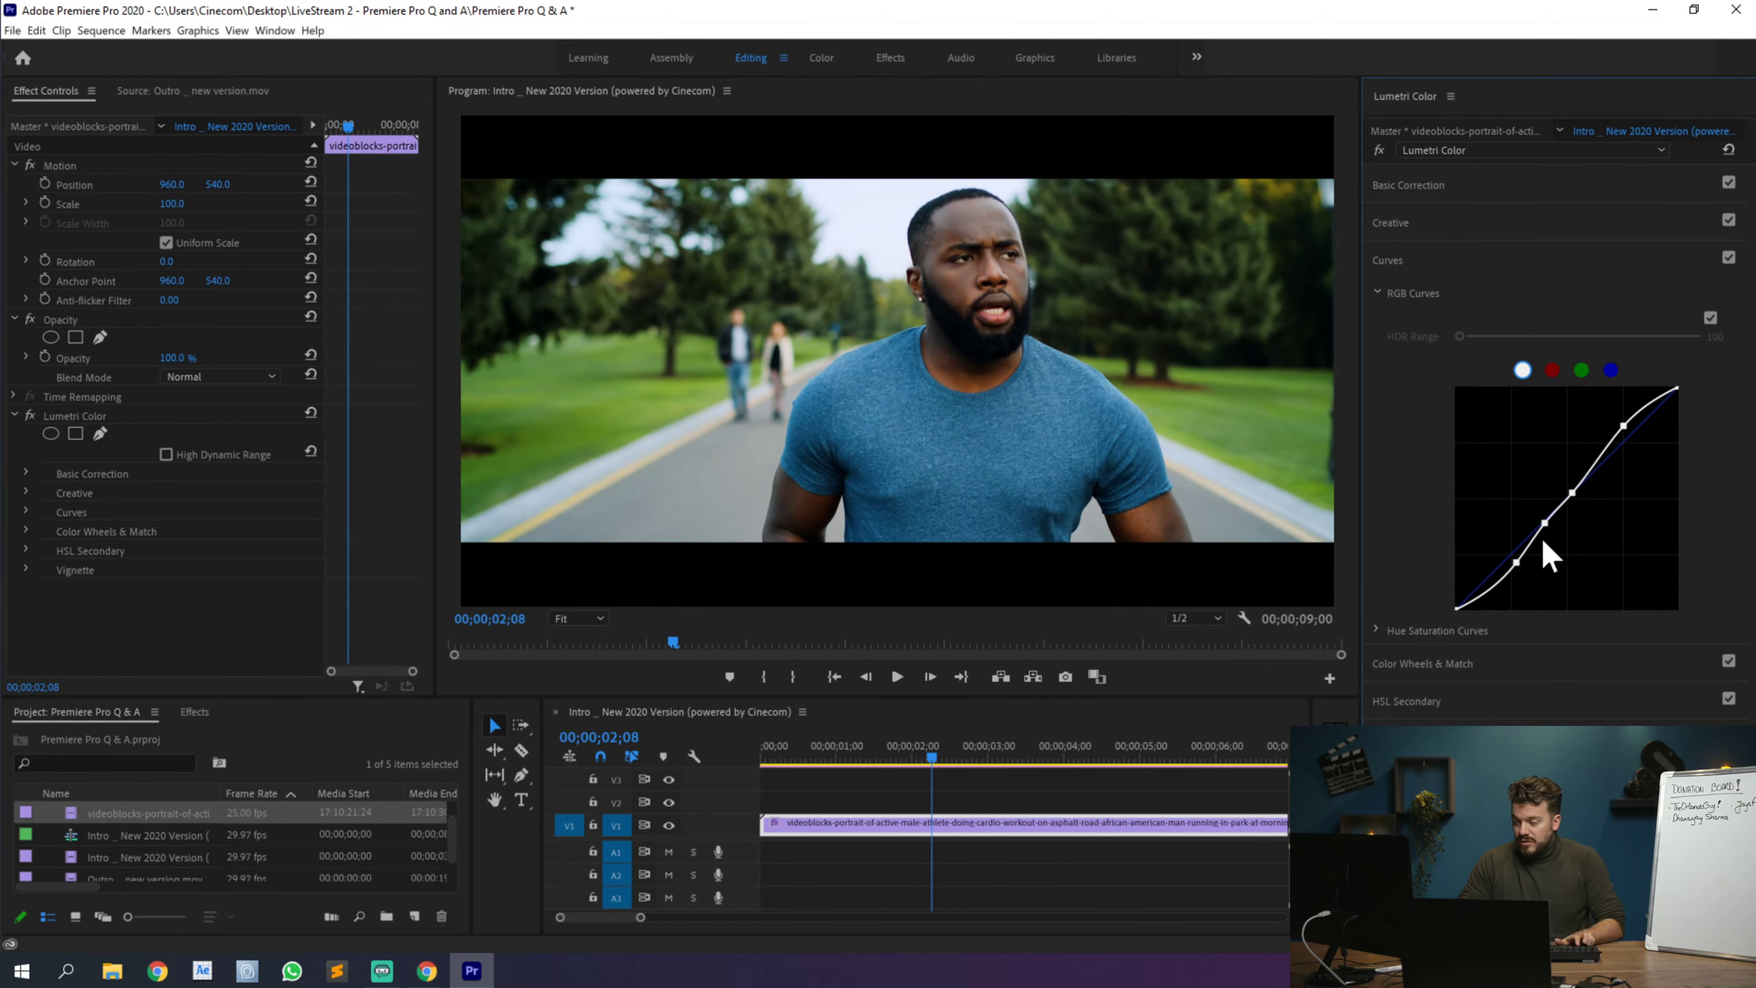
Step: Sample the green grass for the Hue vs Sat curve and raise the middle point to boost its saturation
left_click(1378, 294)
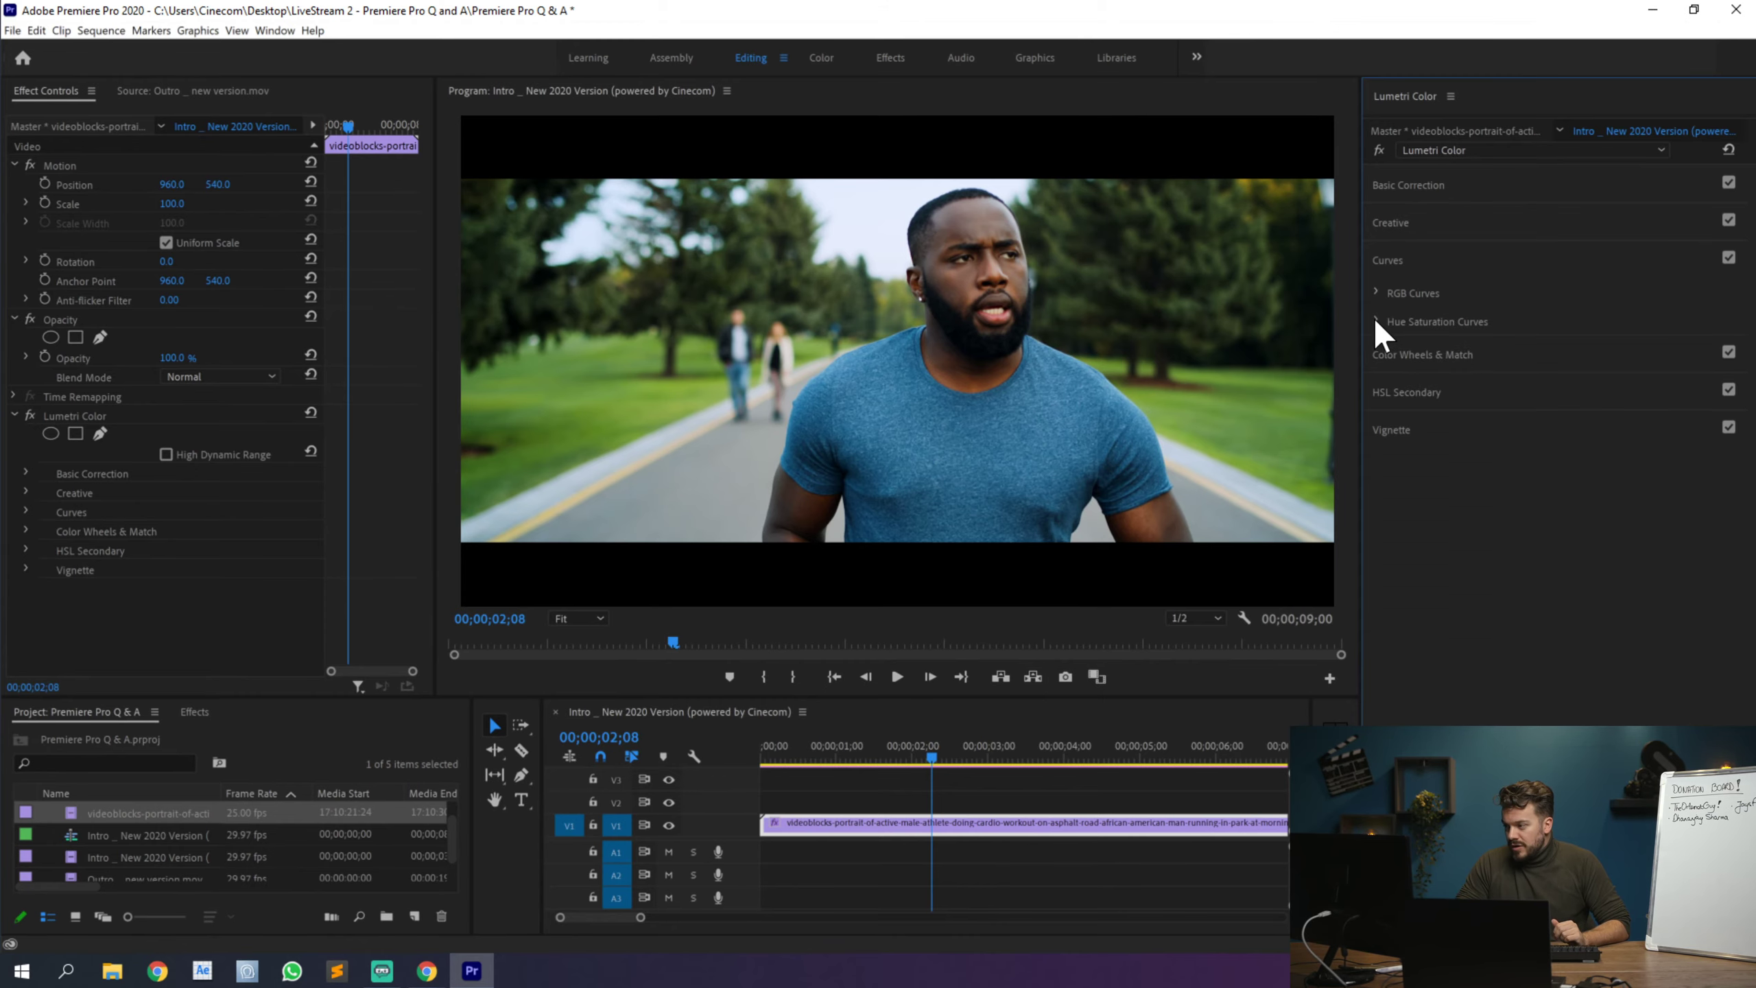
left_click(1376, 321)
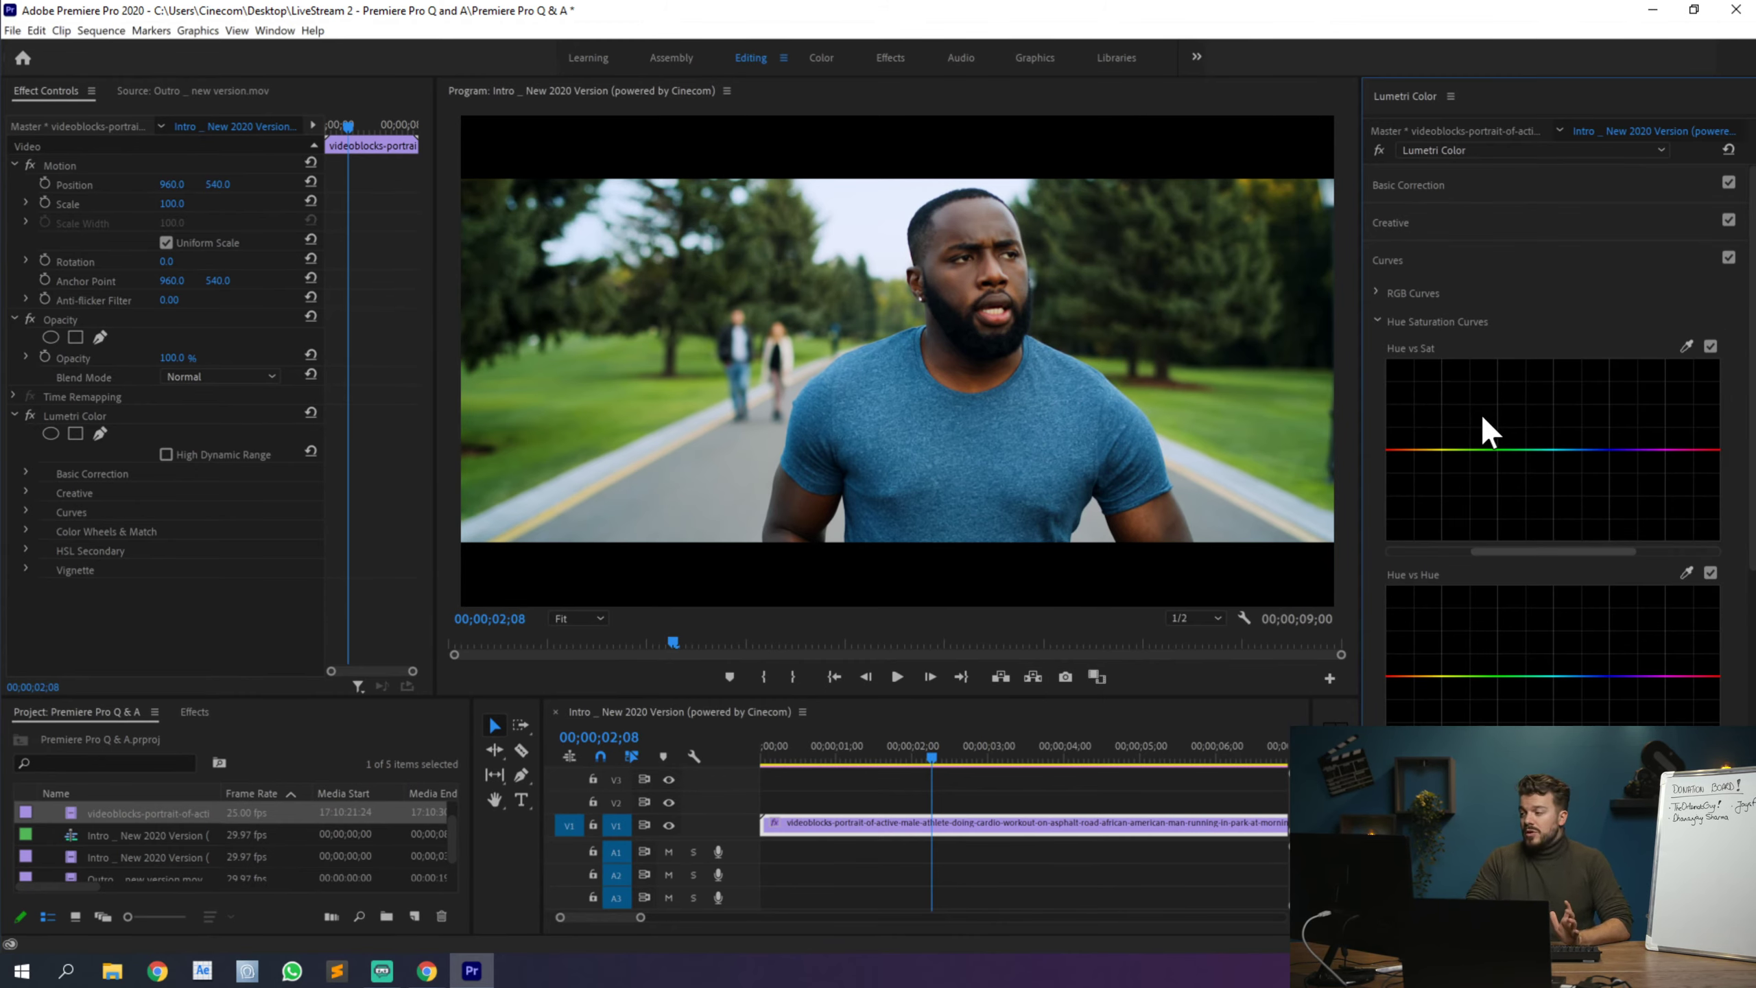
left_click(1686, 345)
left_click(1215, 415)
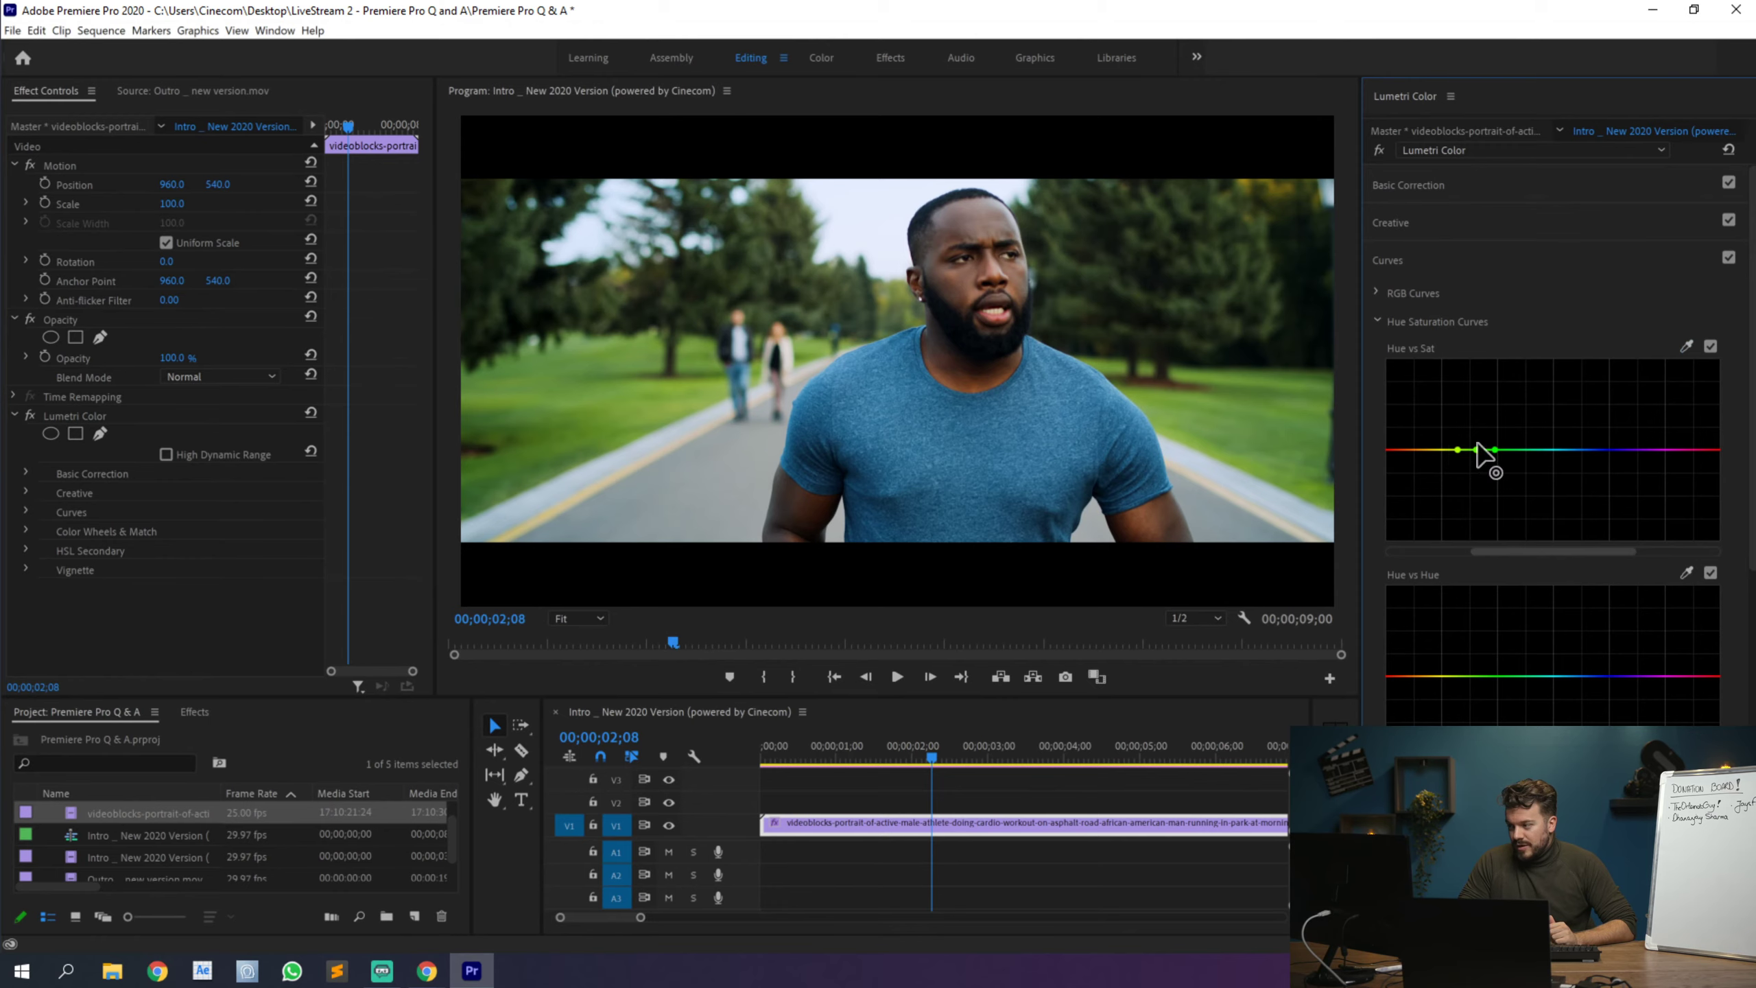
mouse_move(1477, 449)
left_mouse_down()
mouse_move(1475, 377)
mouse_move(1478, 508)
mouse_move(1476, 377)
mouse_move(1475, 458)
mouse_move(1475, 405)
mouse_move(1473, 439)
left_mouse_up()
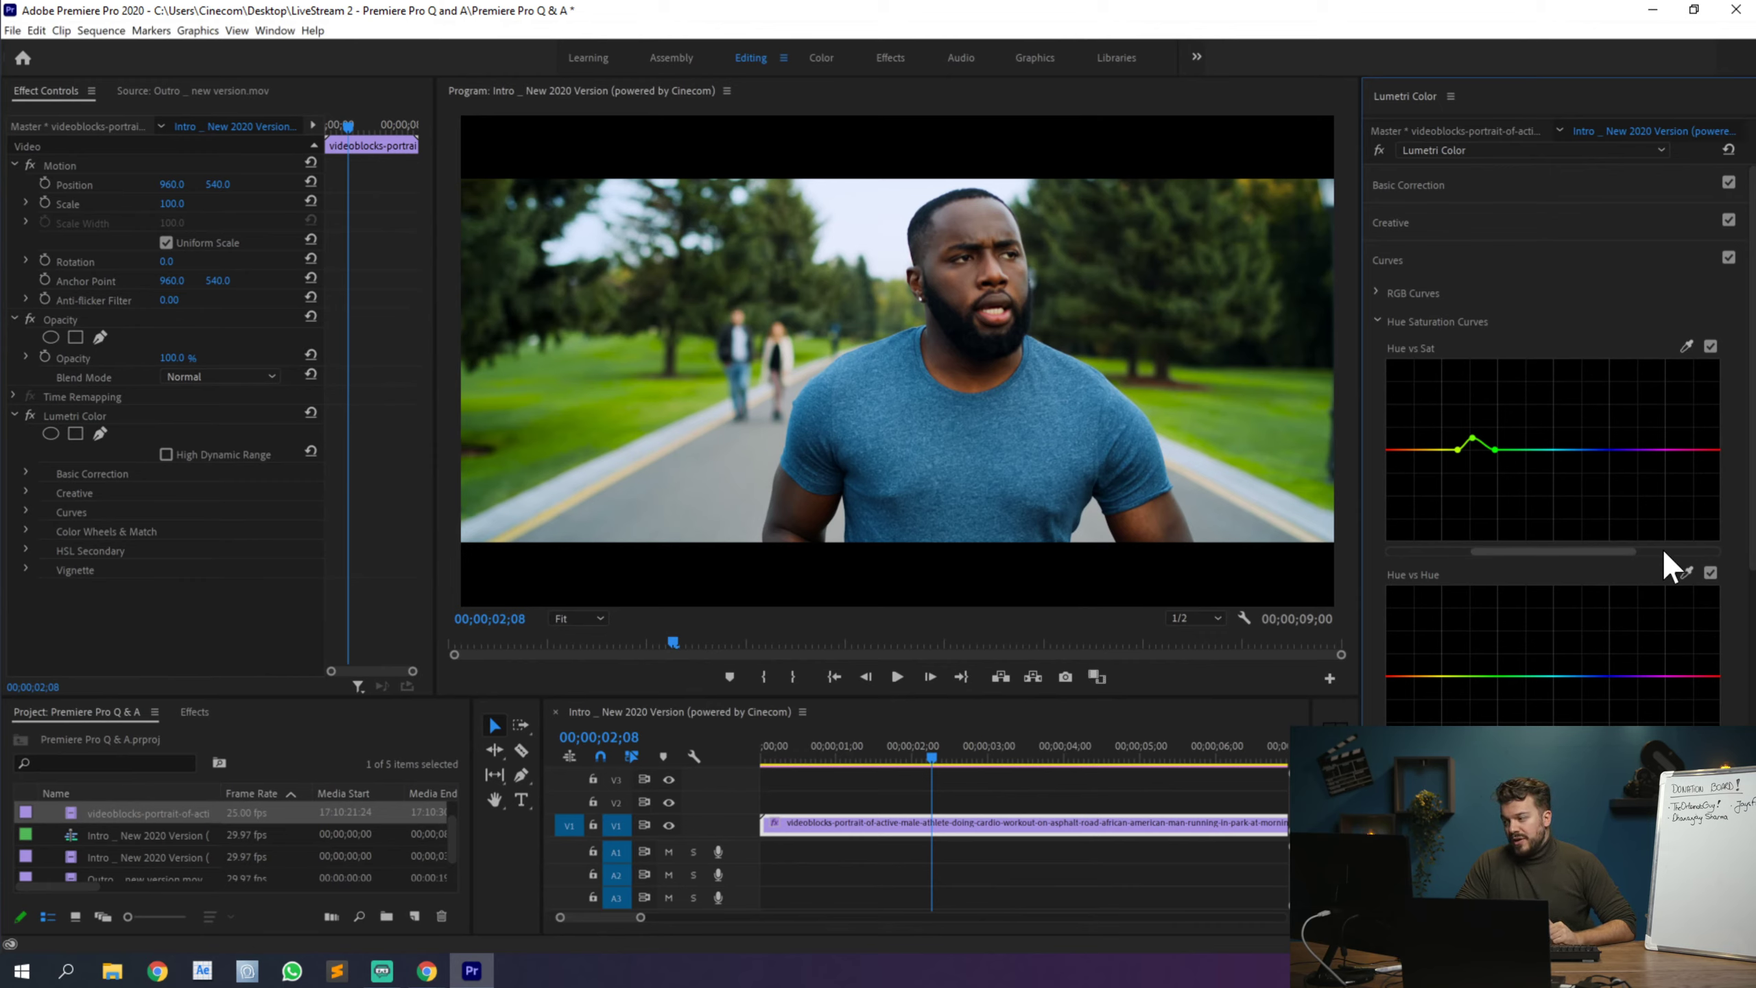
Step: Sample the green grass for the Hue vs Hue curve and lower the middle point slightly to shift its hue
left_click(1689, 568)
left_click(1205, 409)
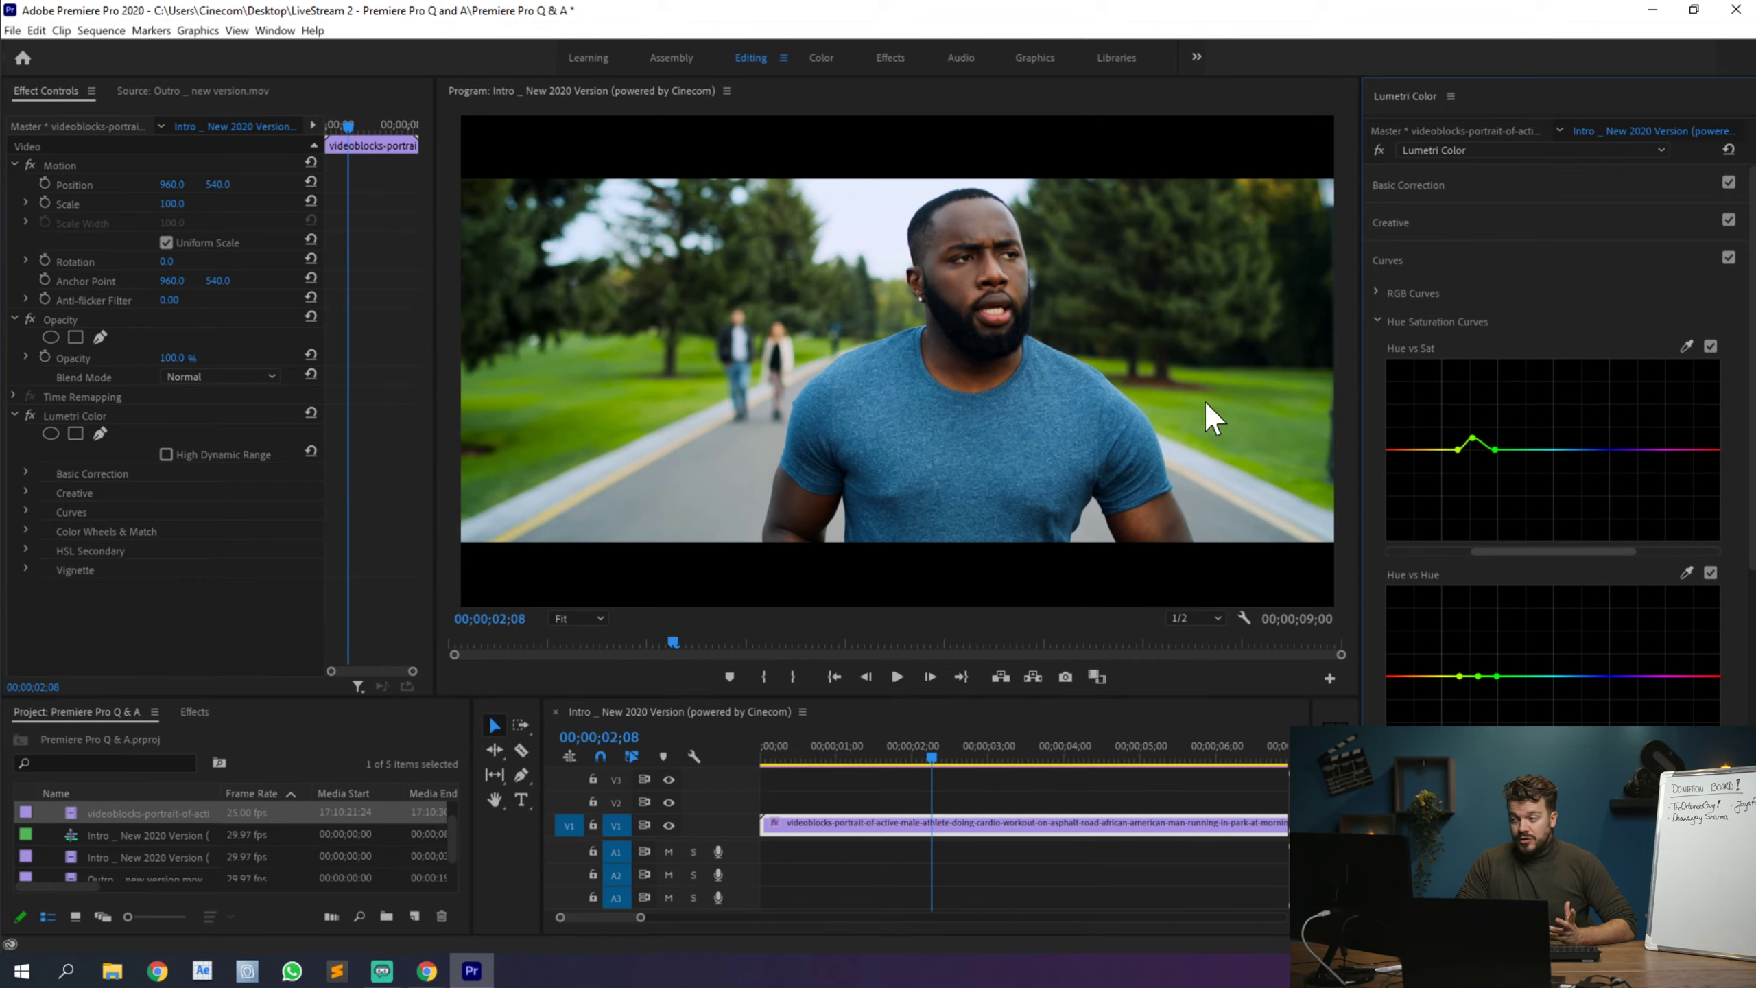
mouse_move(1479, 675)
left_mouse_down()
mouse_move(1467, 614)
mouse_move(1483, 752)
mouse_move(1480, 678)
left_mouse_up()
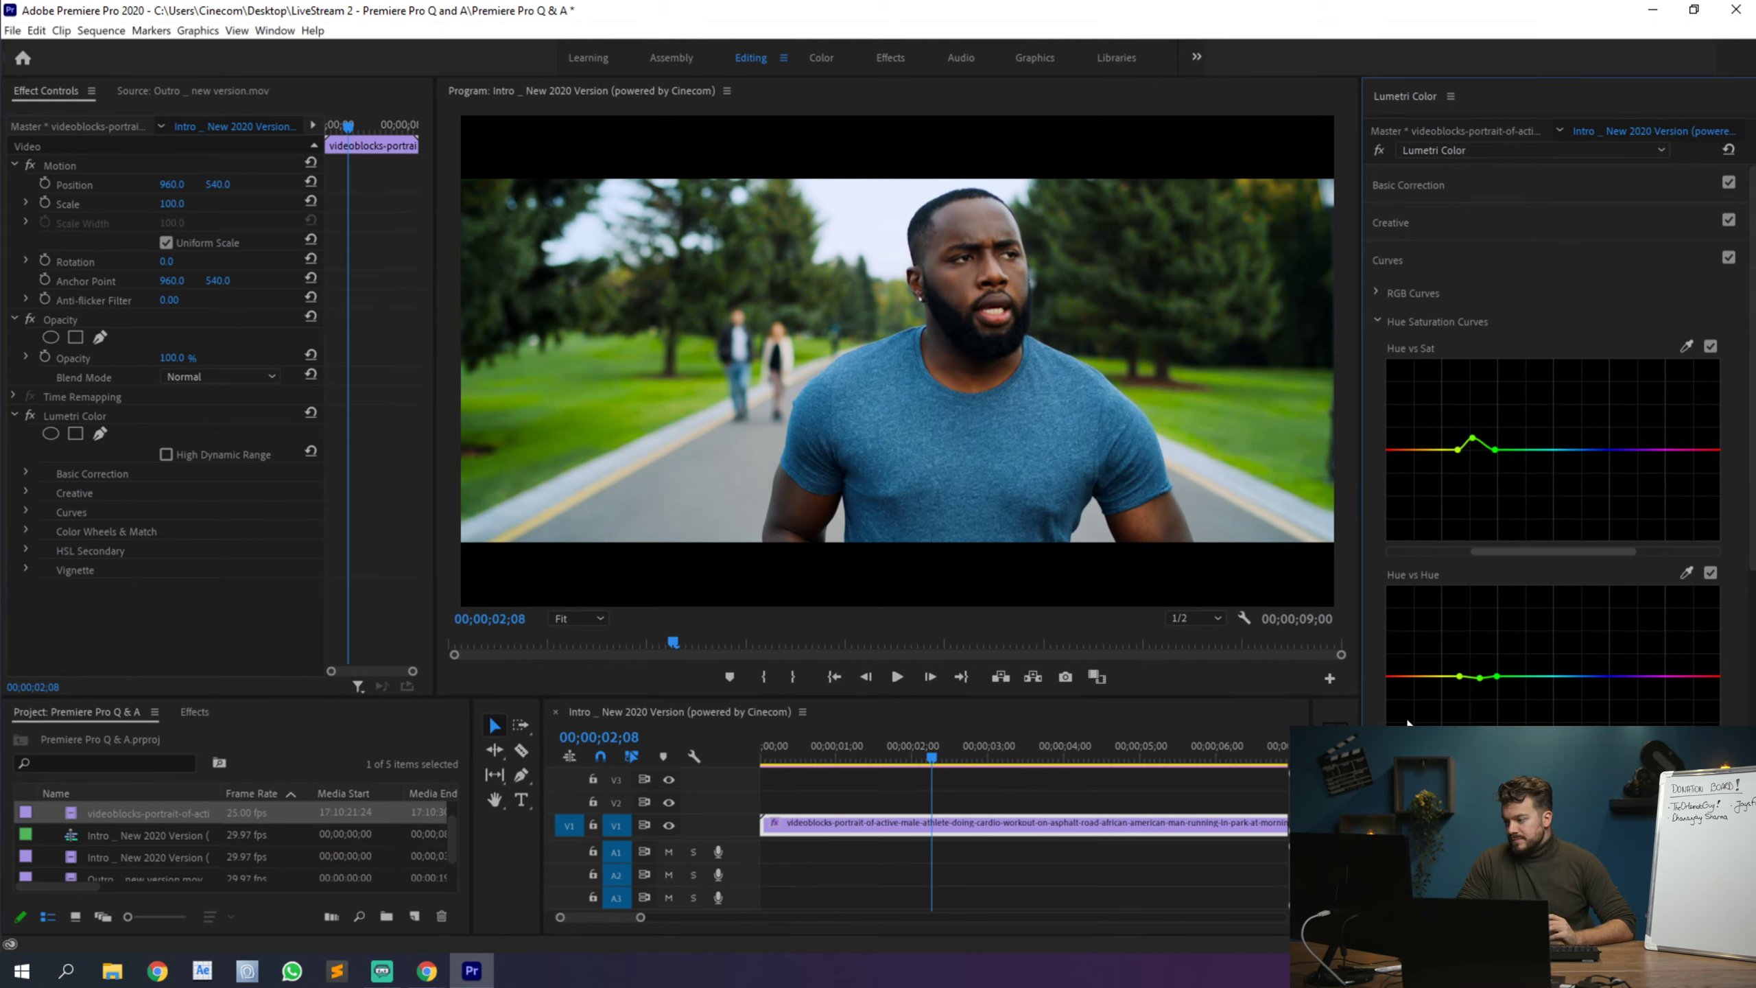
scroll(1404, 684, "down", 3)
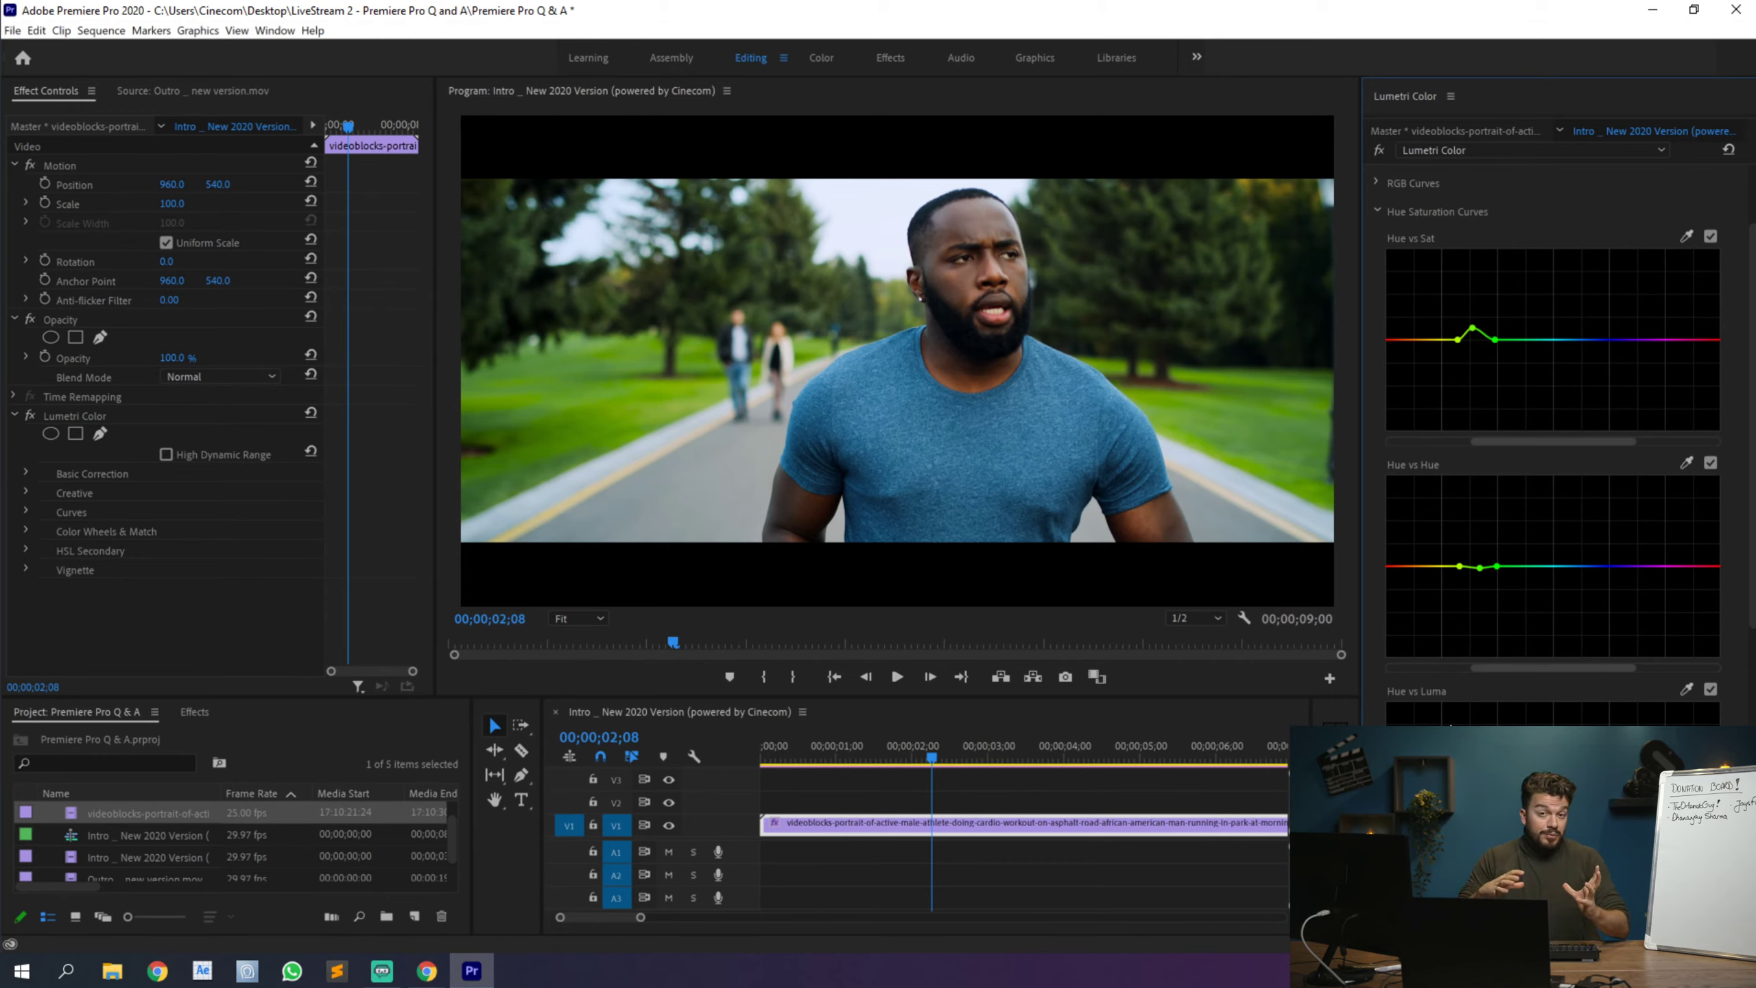
Step: Anchor the Luma vs Sat curve near both ends and pull its end points down to desaturate the darkest shadows and brightest highlights
scroll(1452, 678, "down", 3)
scroll(1450, 682, "down", 10)
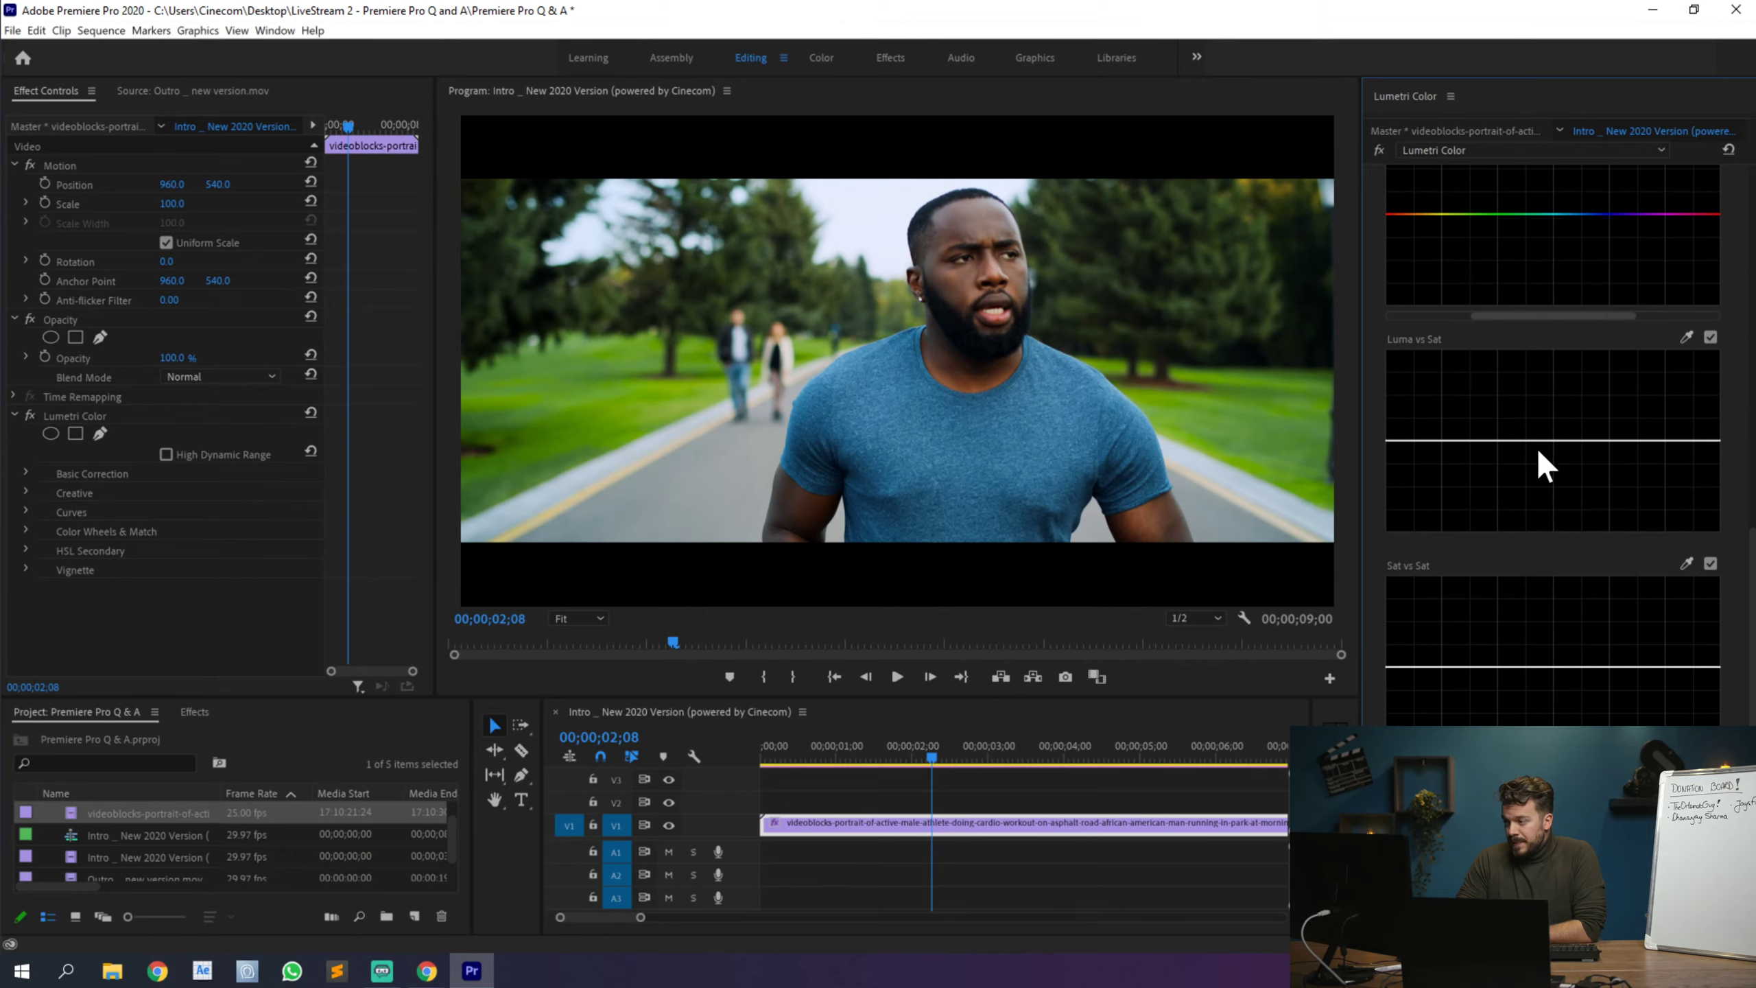
left_click(1687, 337)
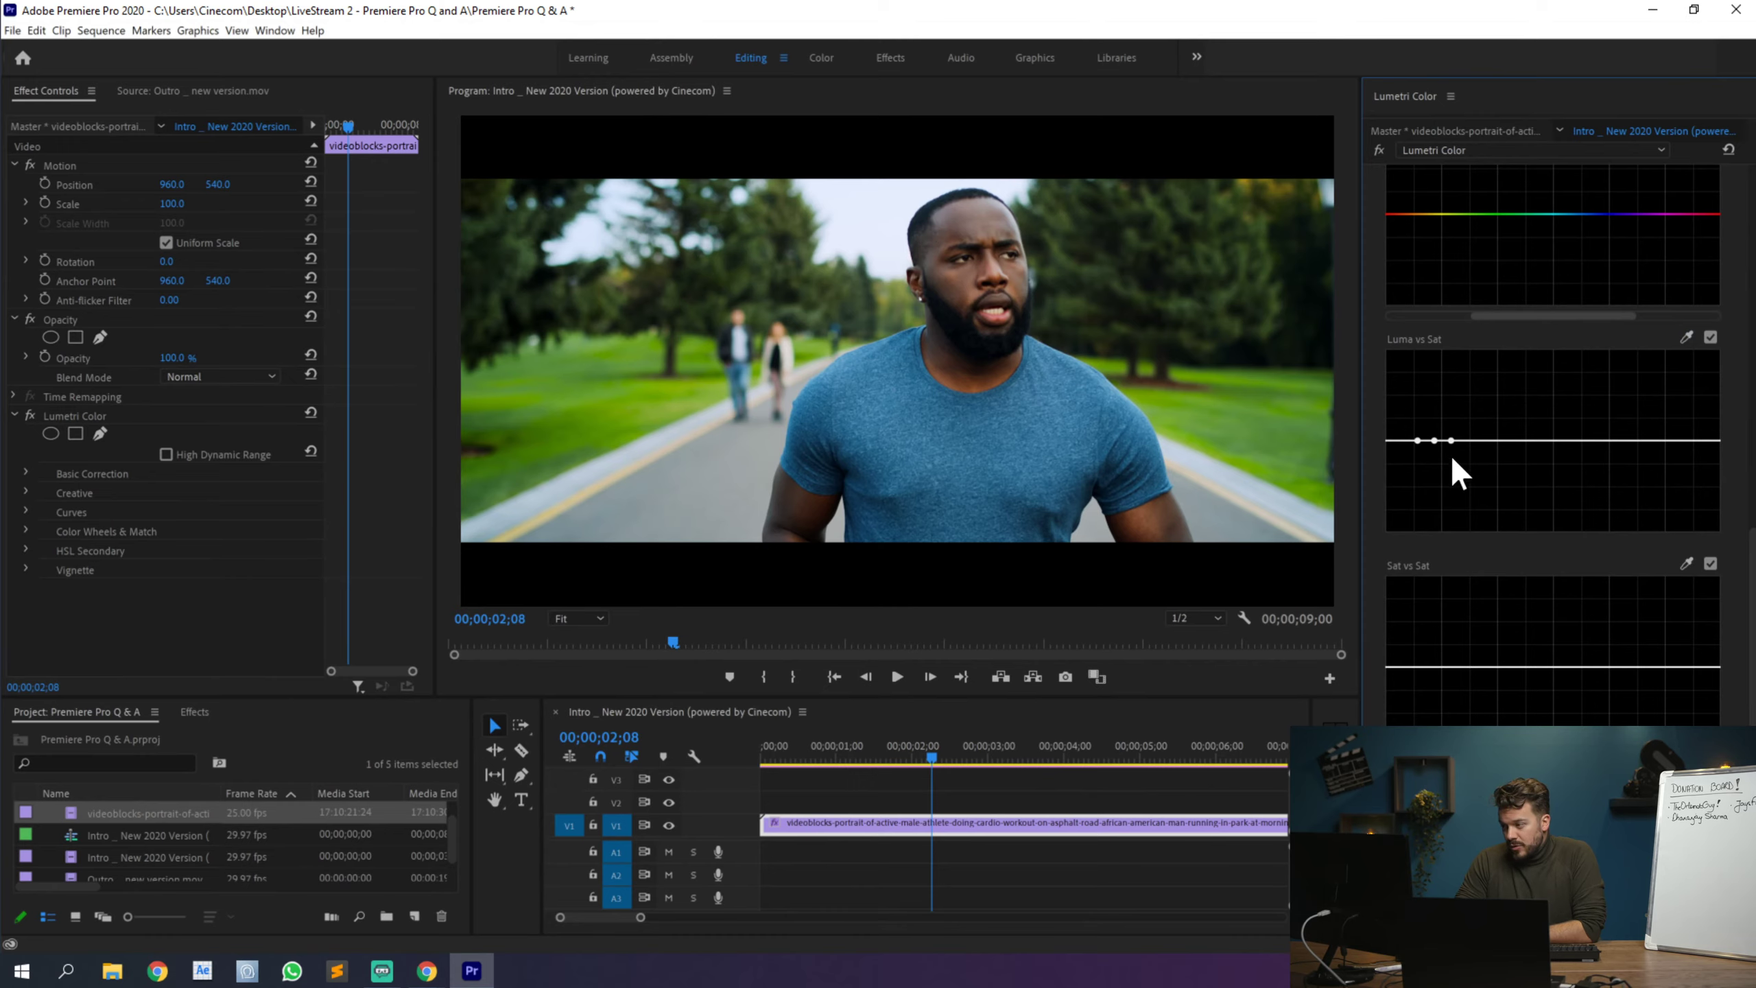
mouse_move(1433, 442)
left_mouse_down()
mouse_move(1429, 354)
mouse_move(1446, 504)
mouse_move(1431, 459)
left_mouse_up()
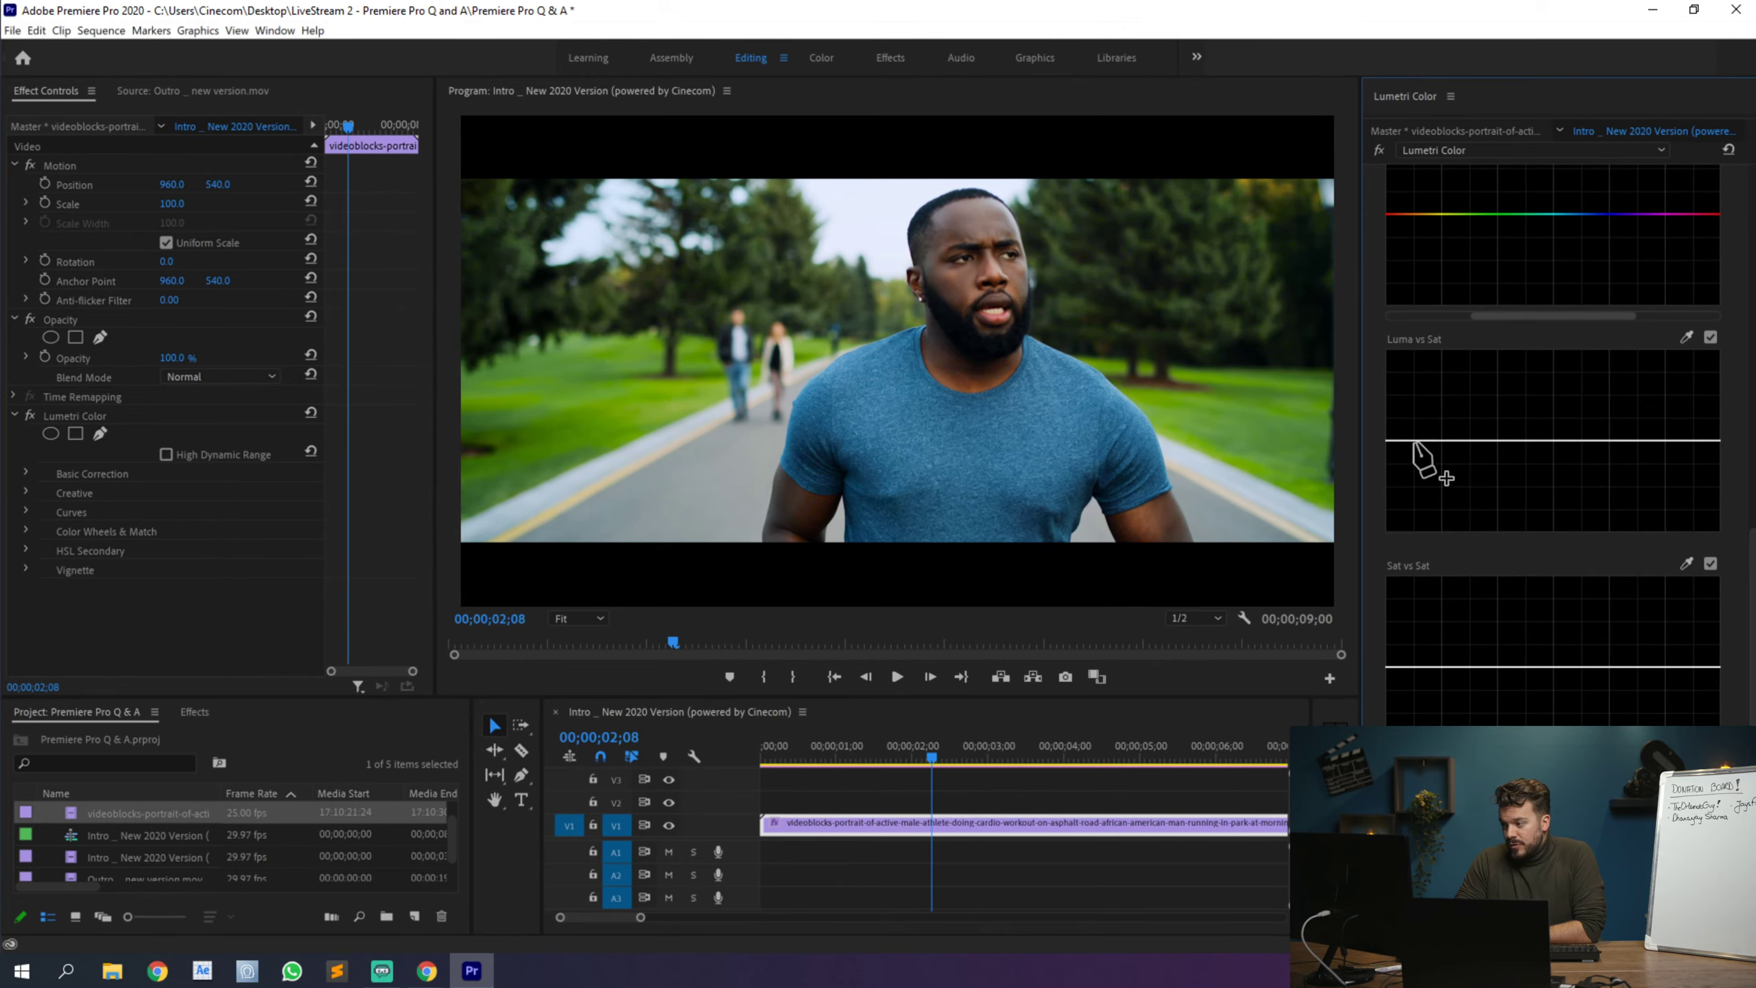
left_click(1695, 440)
left_click_drag(1398, 442, 1384, 483)
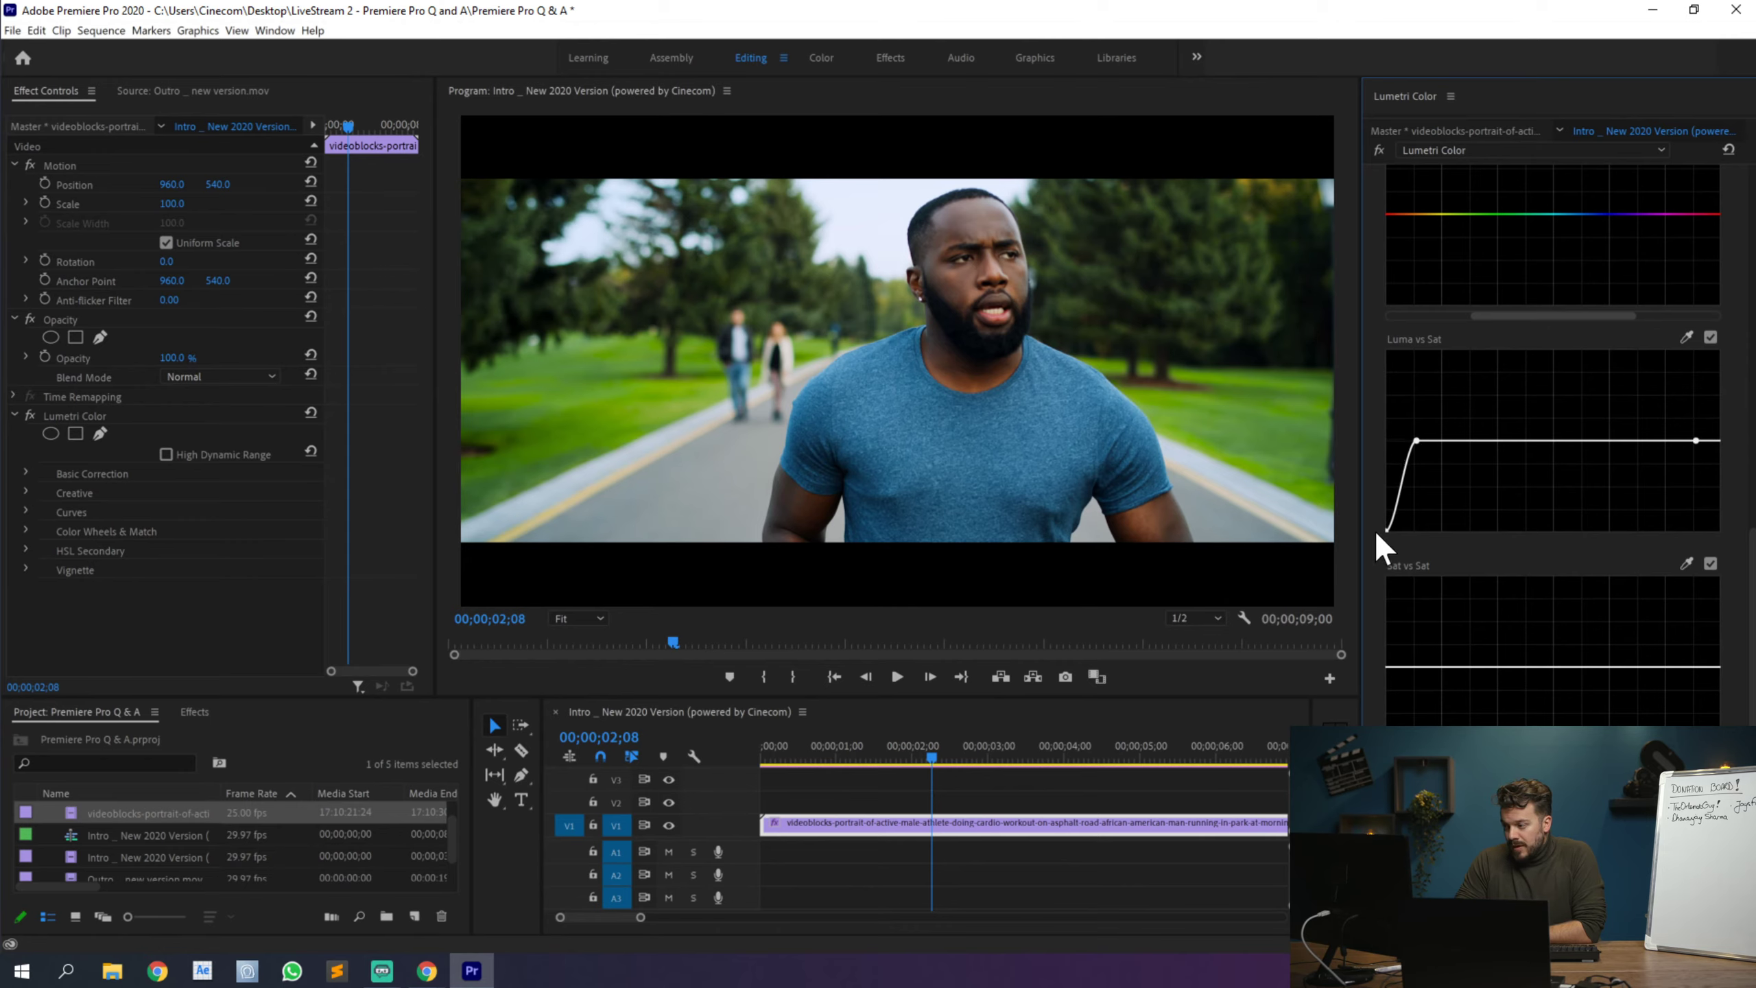
left_click_drag(1717, 441, 1719, 529)
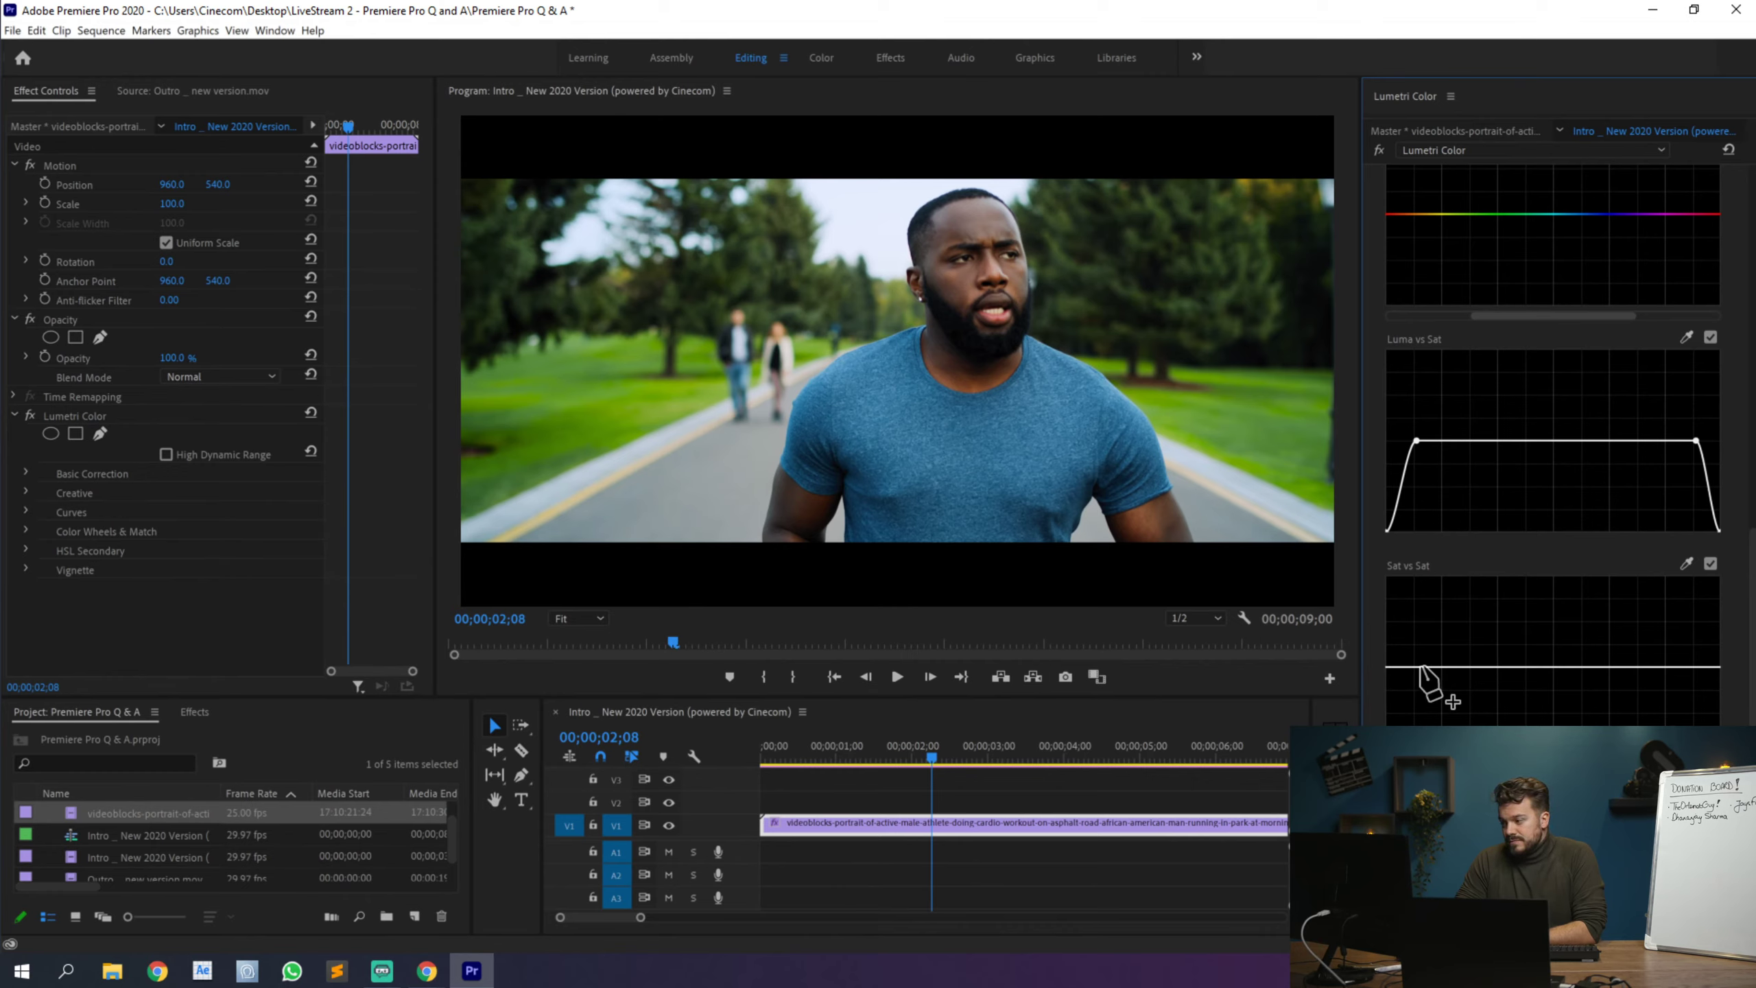
Step: Anchor the Sat vs Sat curve near both ends, pull its end points down, and collapse the Curves section
left_click_drag(1399, 671, 1389, 757)
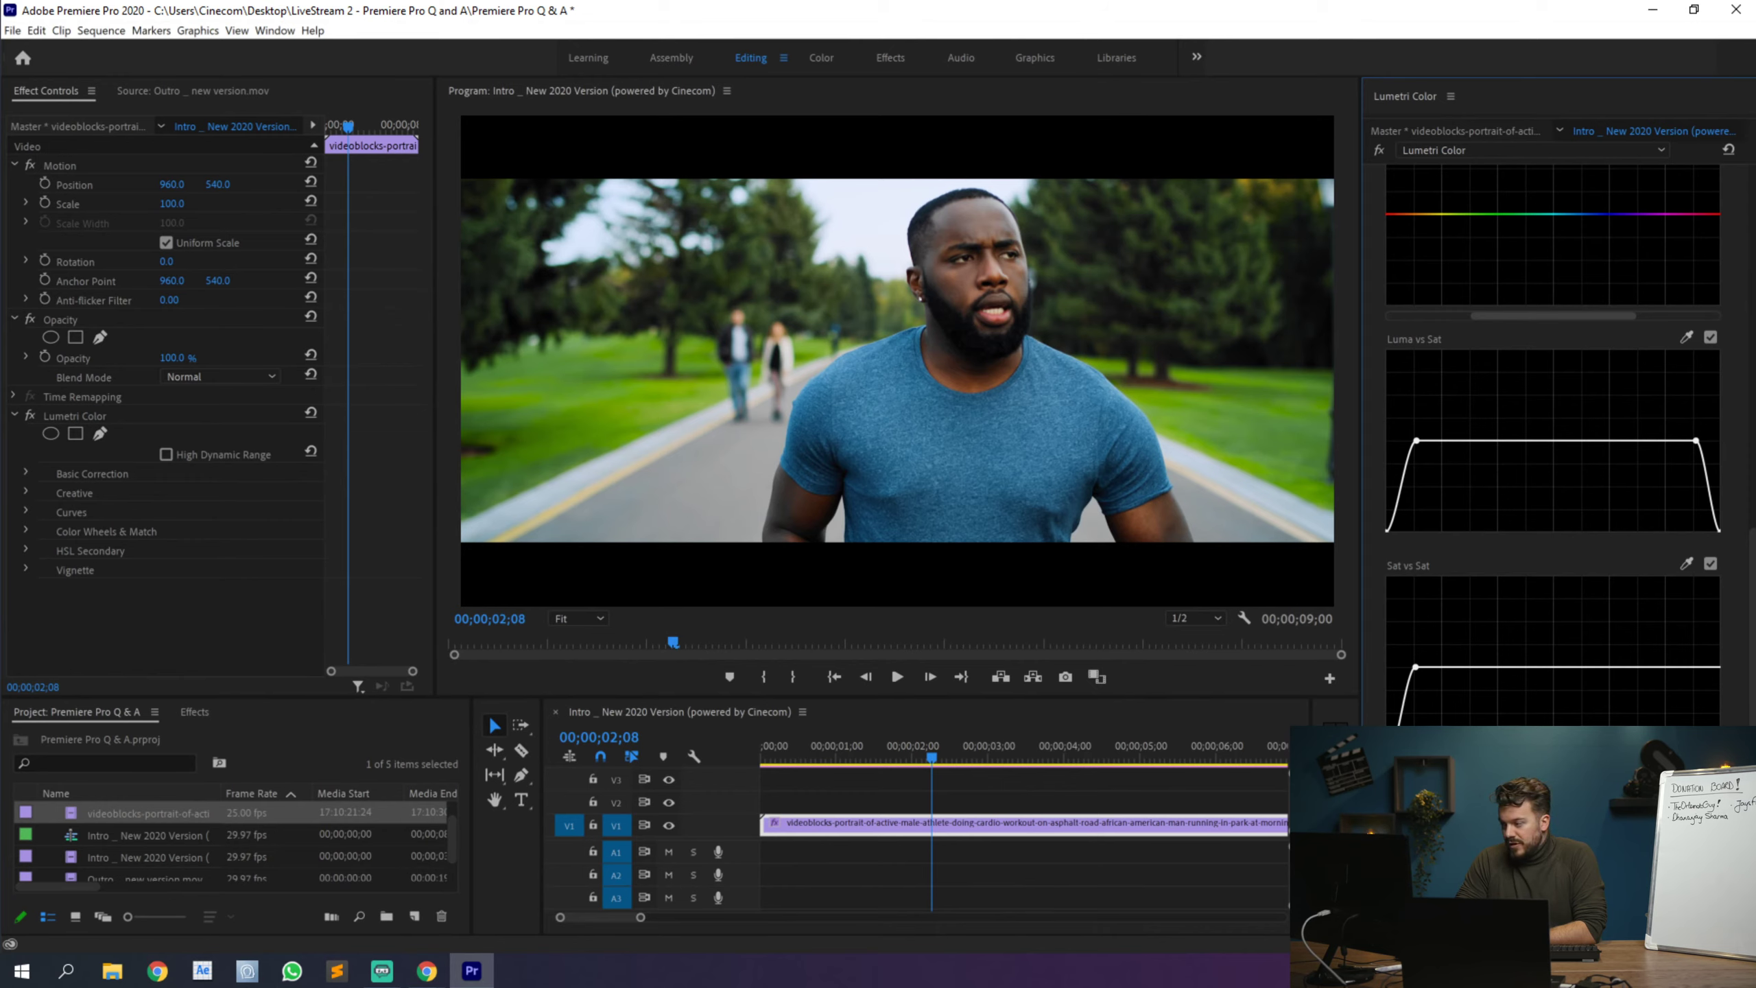
left_click(1423, 799)
left_click(1470, 266)
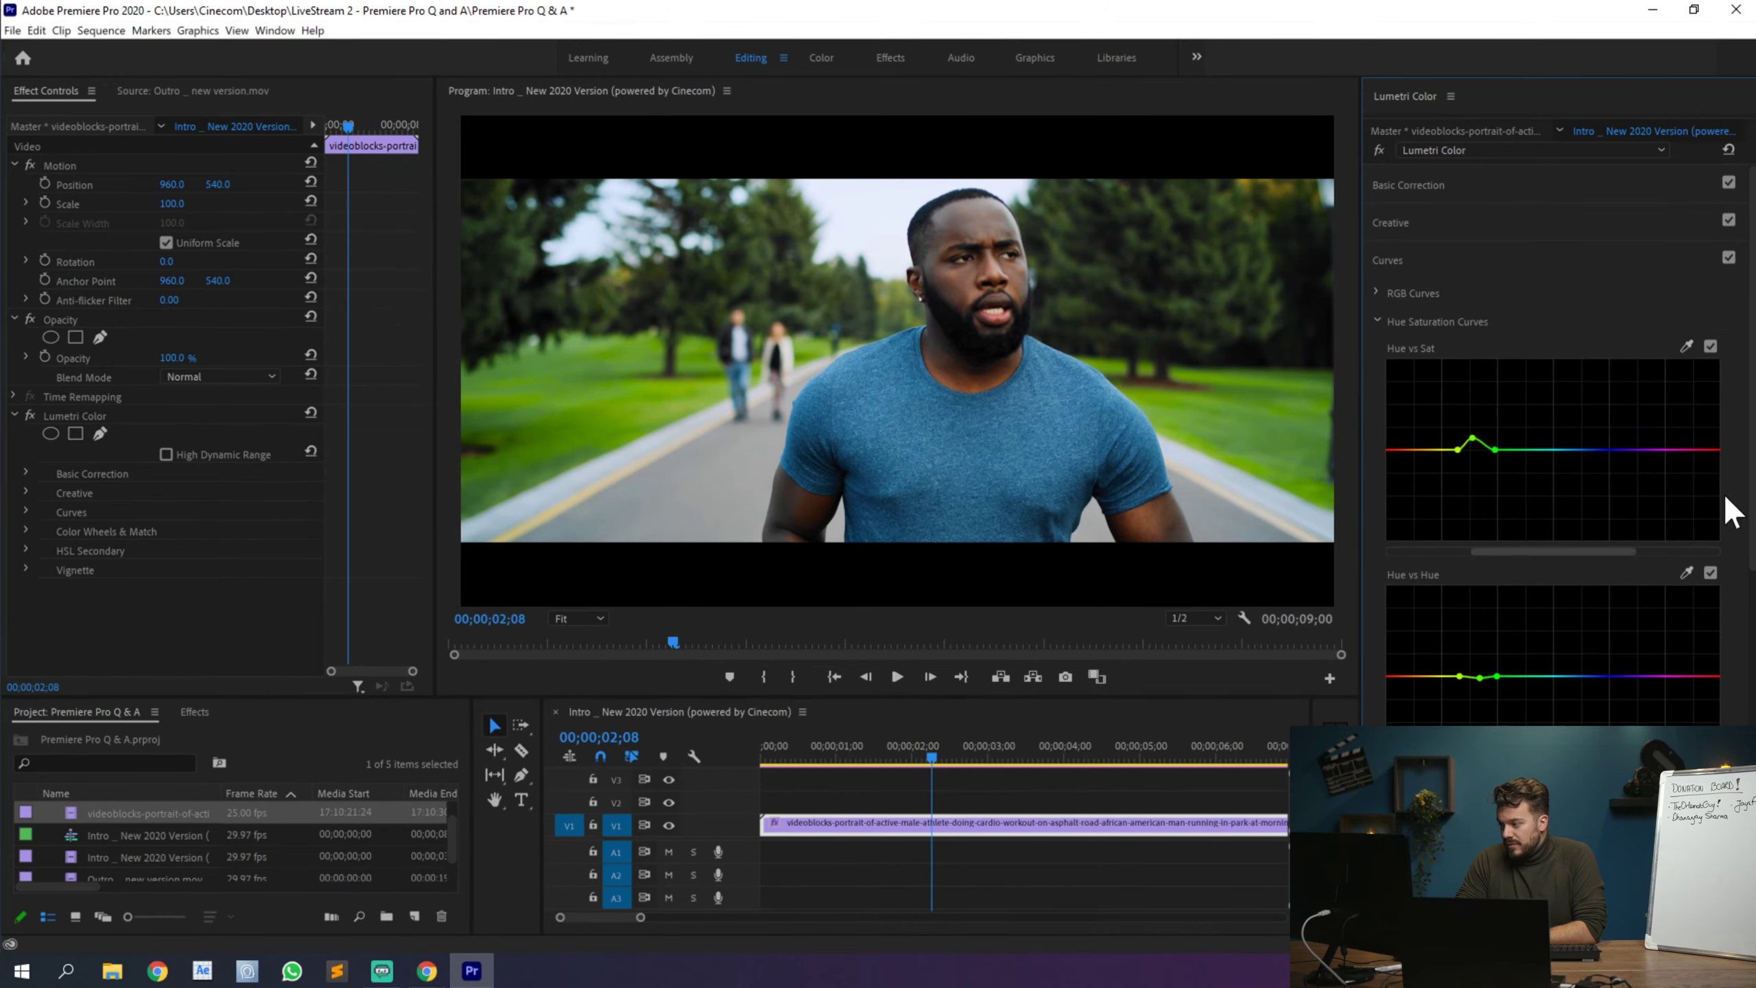
scroll(1742, 554, "down", 5)
scroll(1742, 554, "up", 5)
scroll(1749, 532, "down", 4)
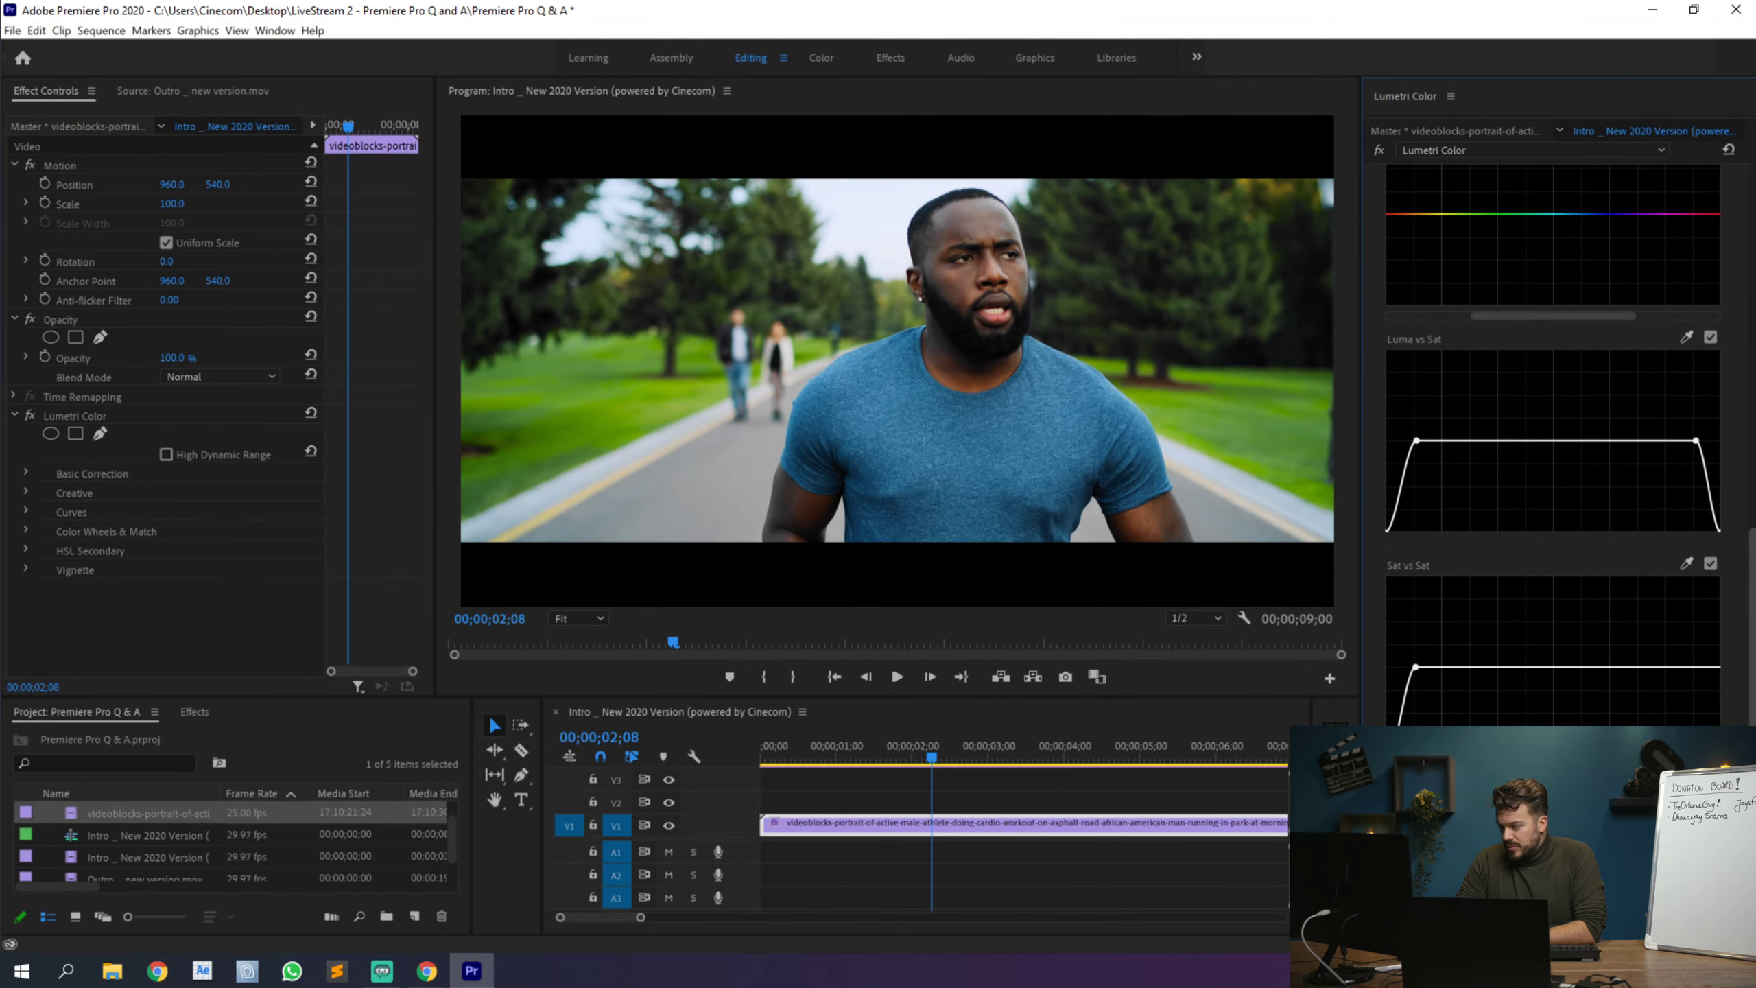
left_click(1695, 666)
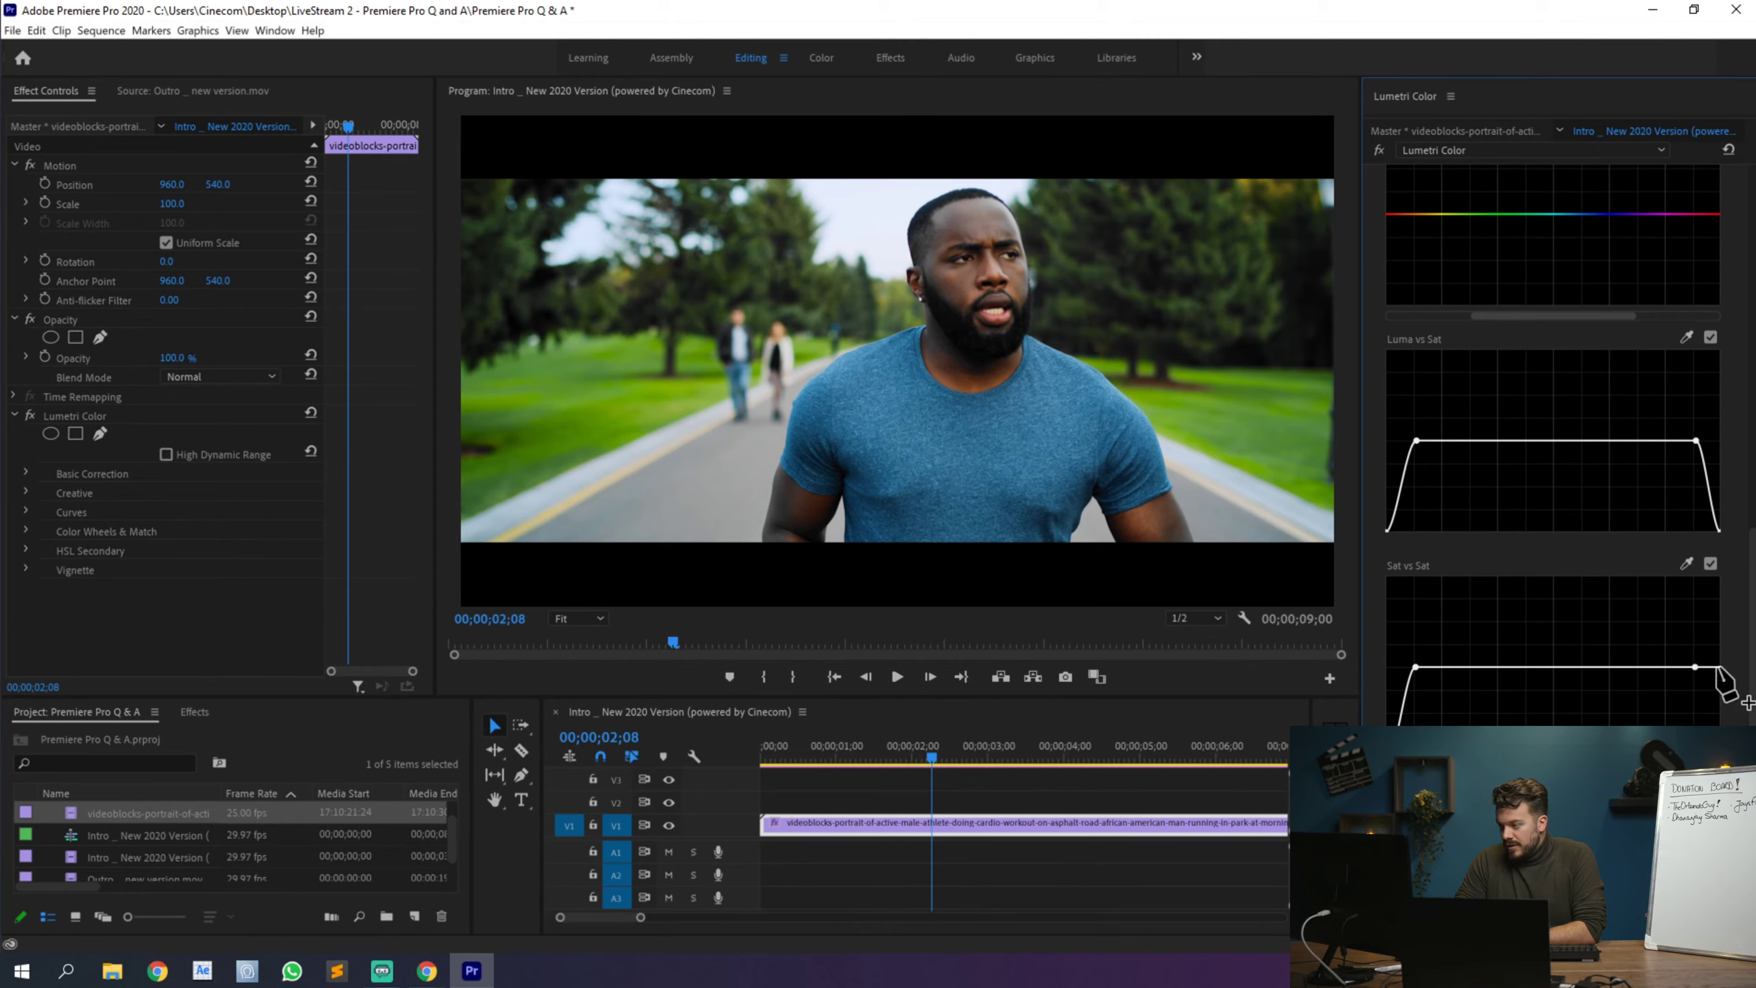
left_click_drag(1719, 668, 1741, 710)
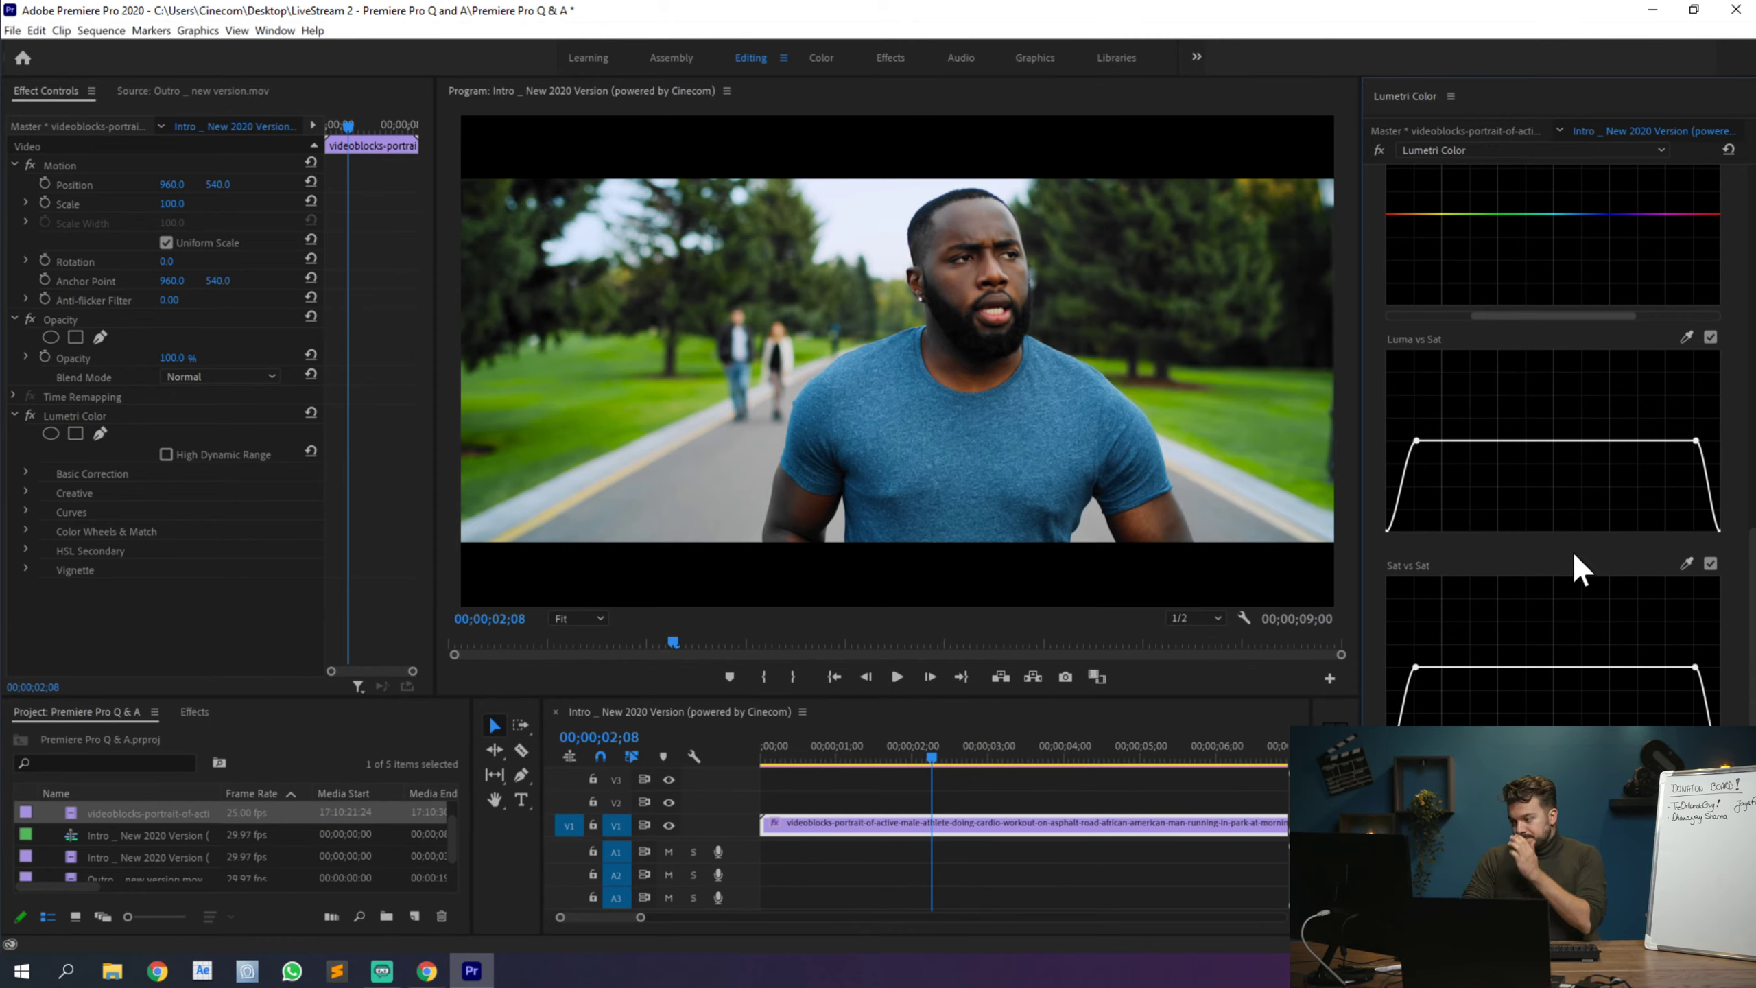
scroll(1461, 194, "up", 10)
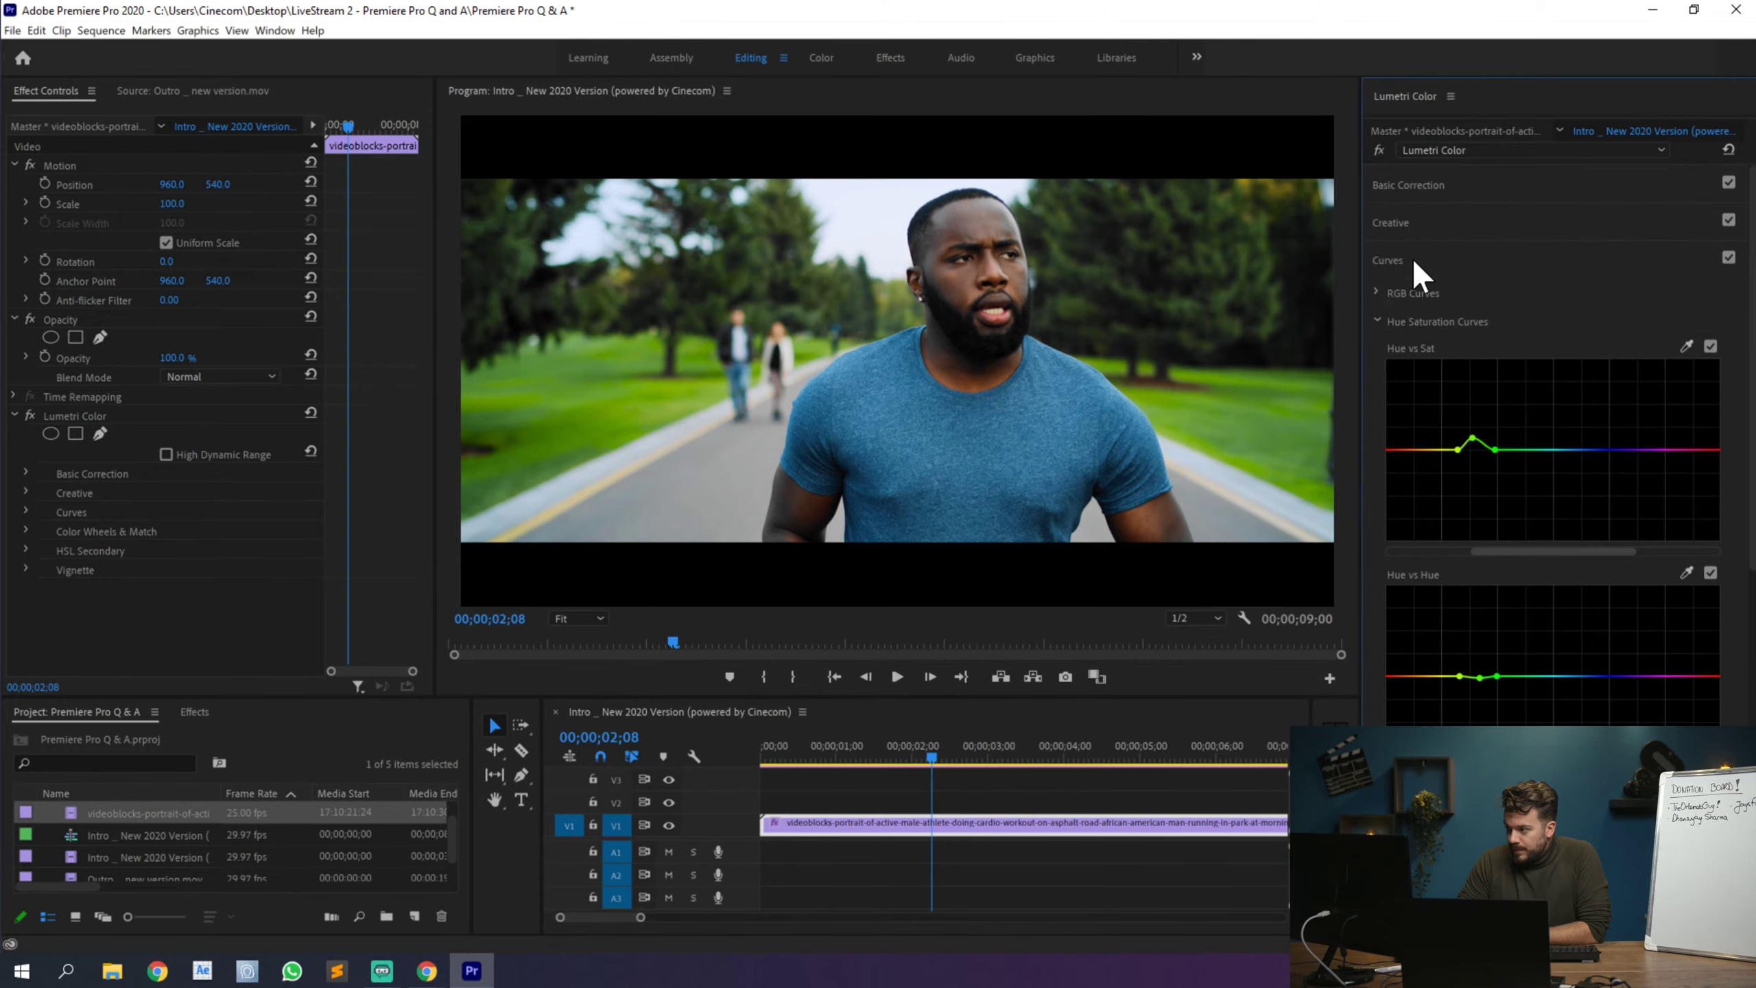
left_click(1412, 256)
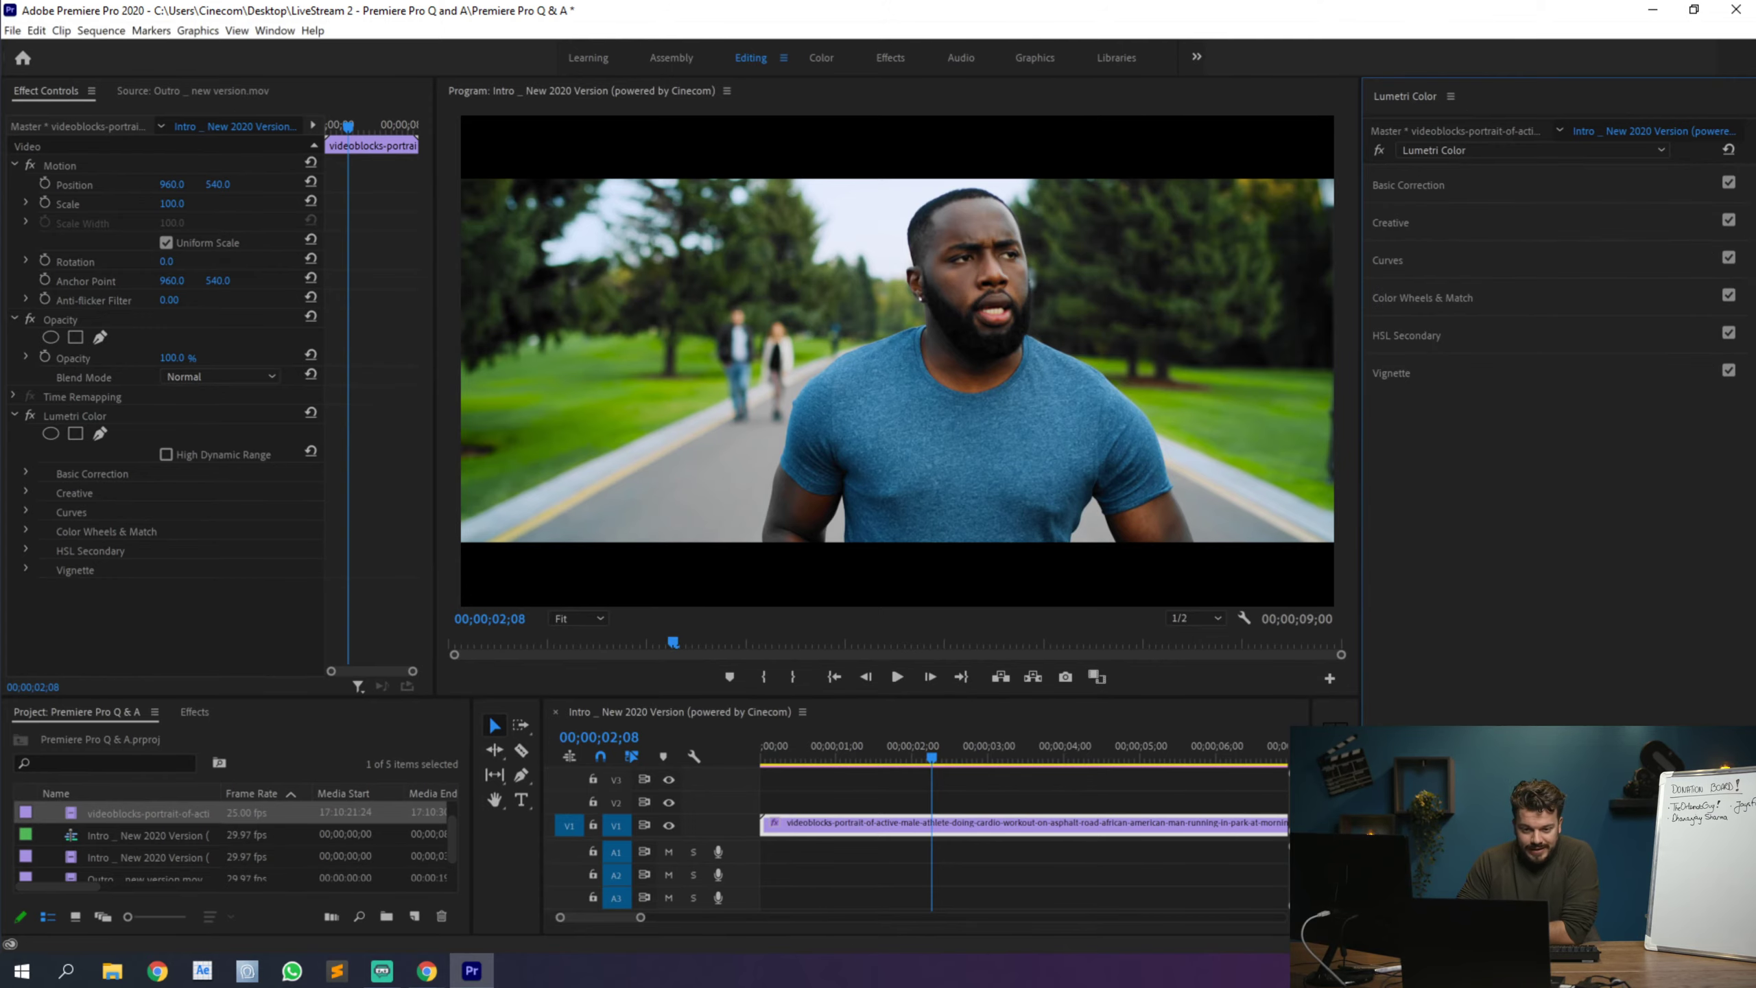
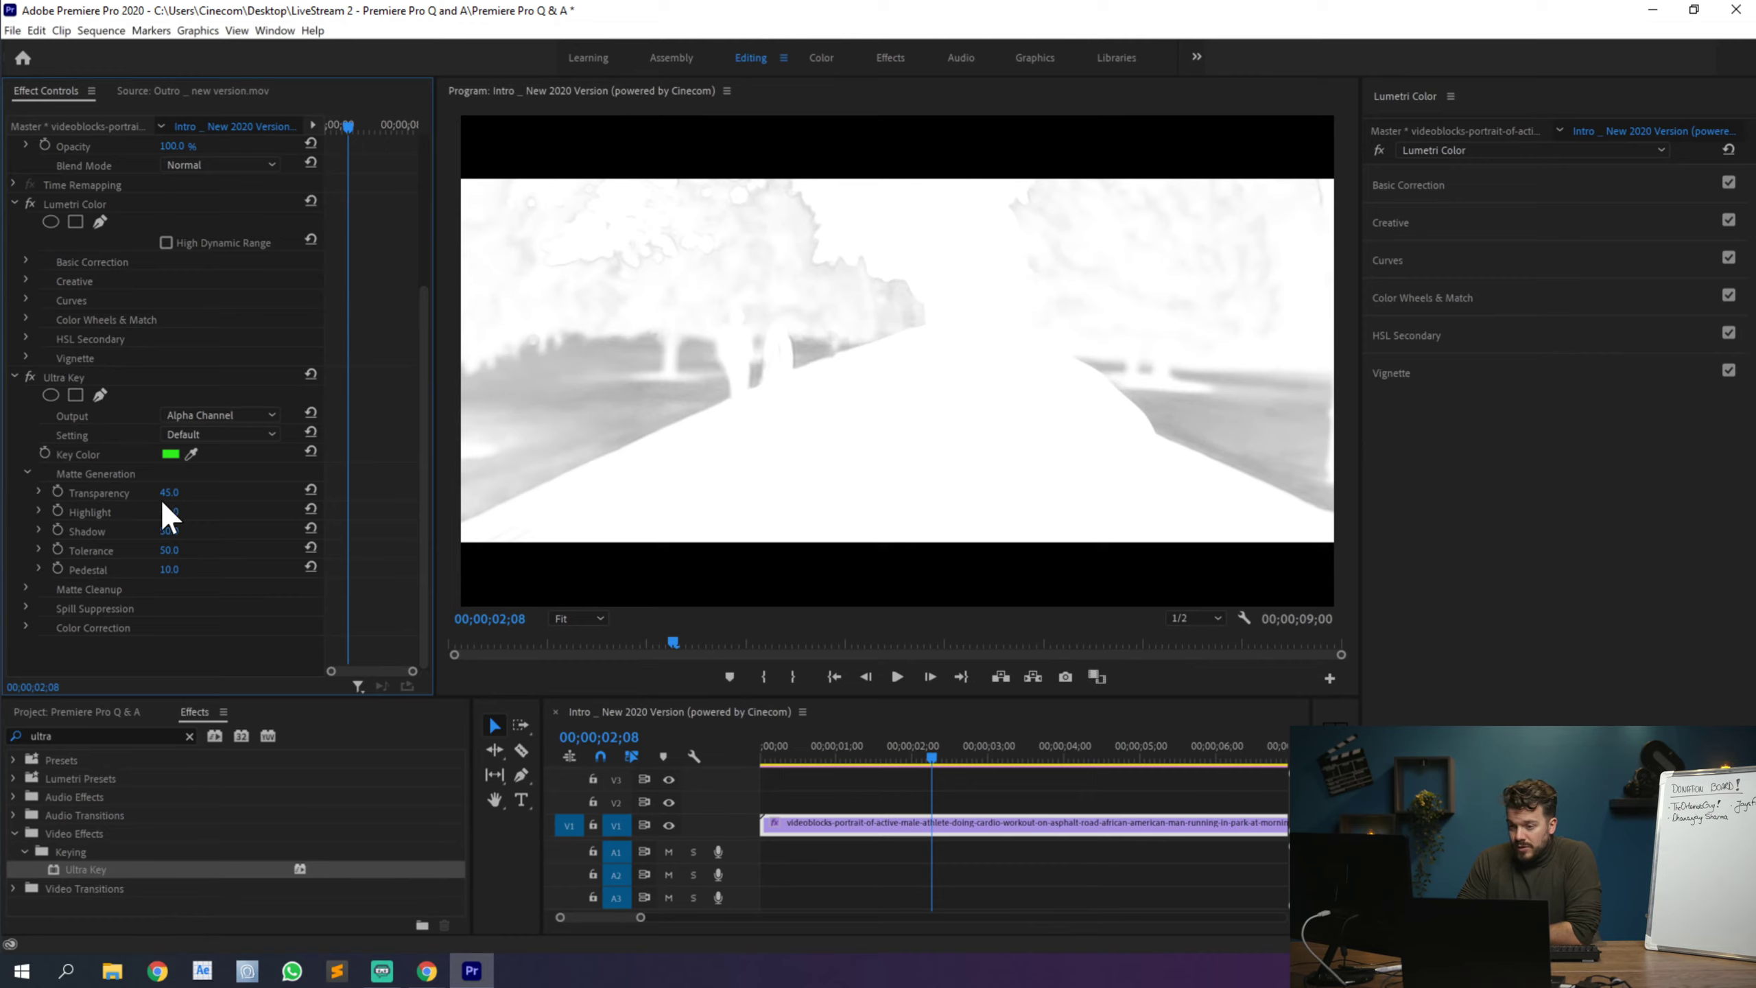
Step: Set the Ultra Key matte generation to Transparency 67, Highlight 0, Shadow 52, Tolerance 58 and Pedestal 74, keeping the green key color
left_click_drag(169, 492, 184, 491)
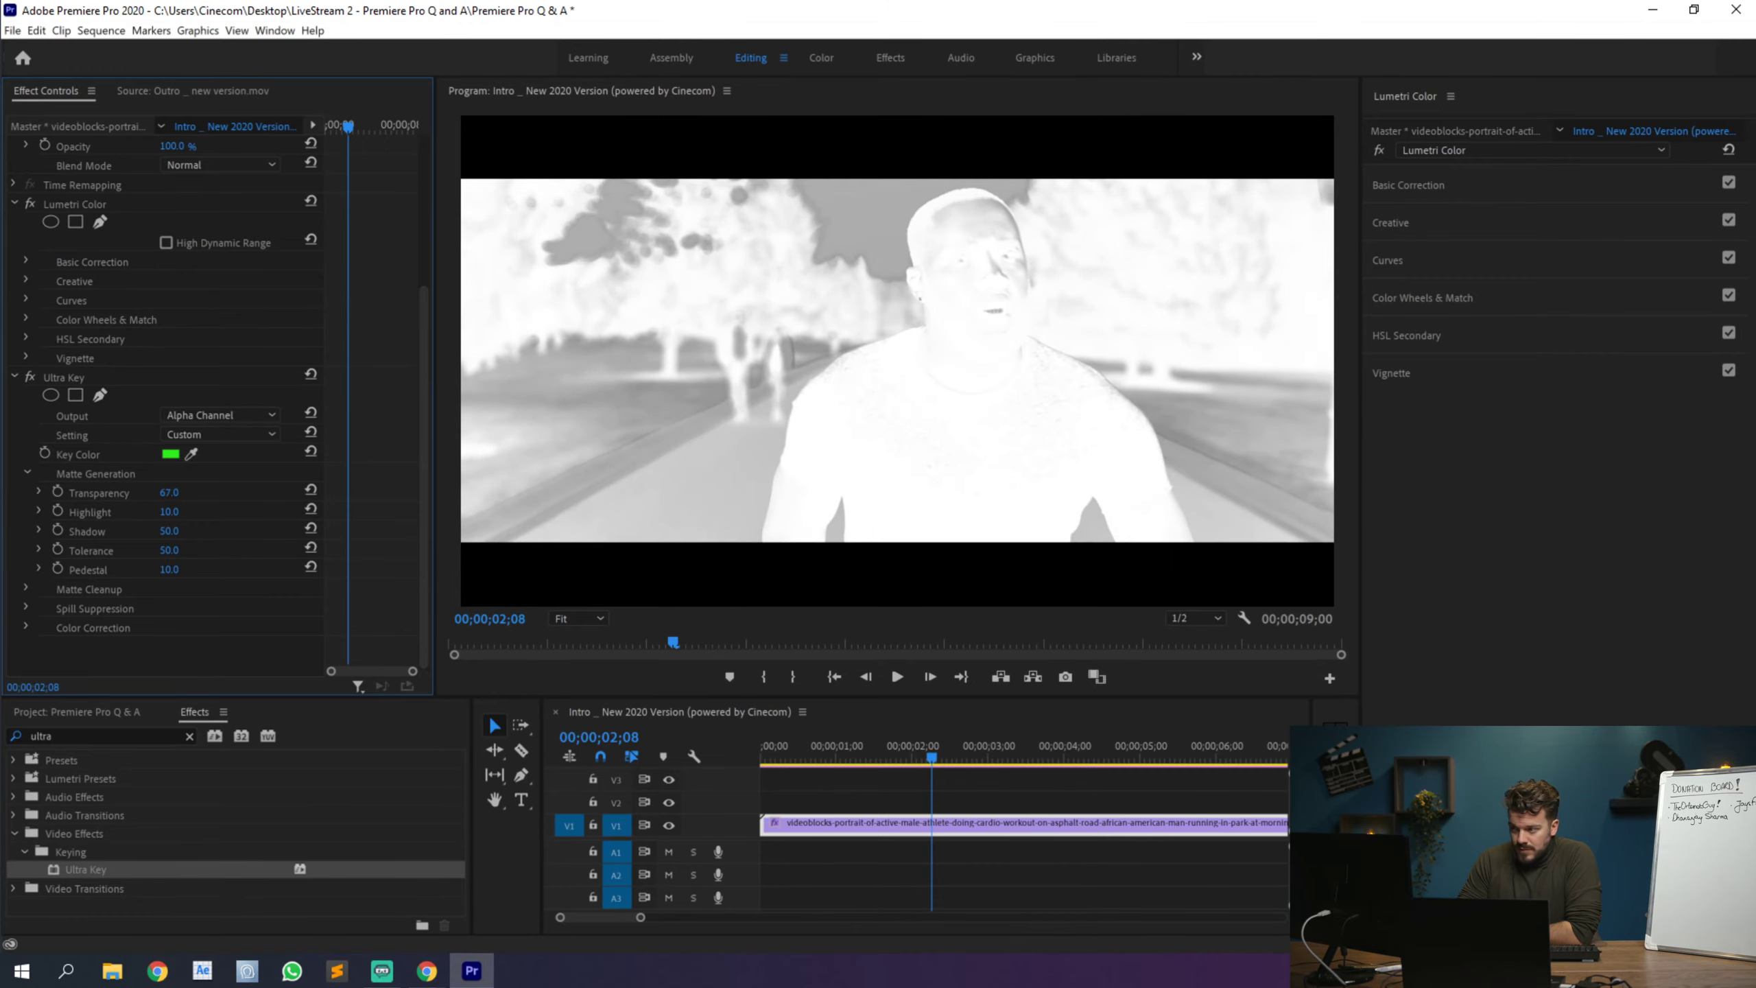
left_click(181, 511)
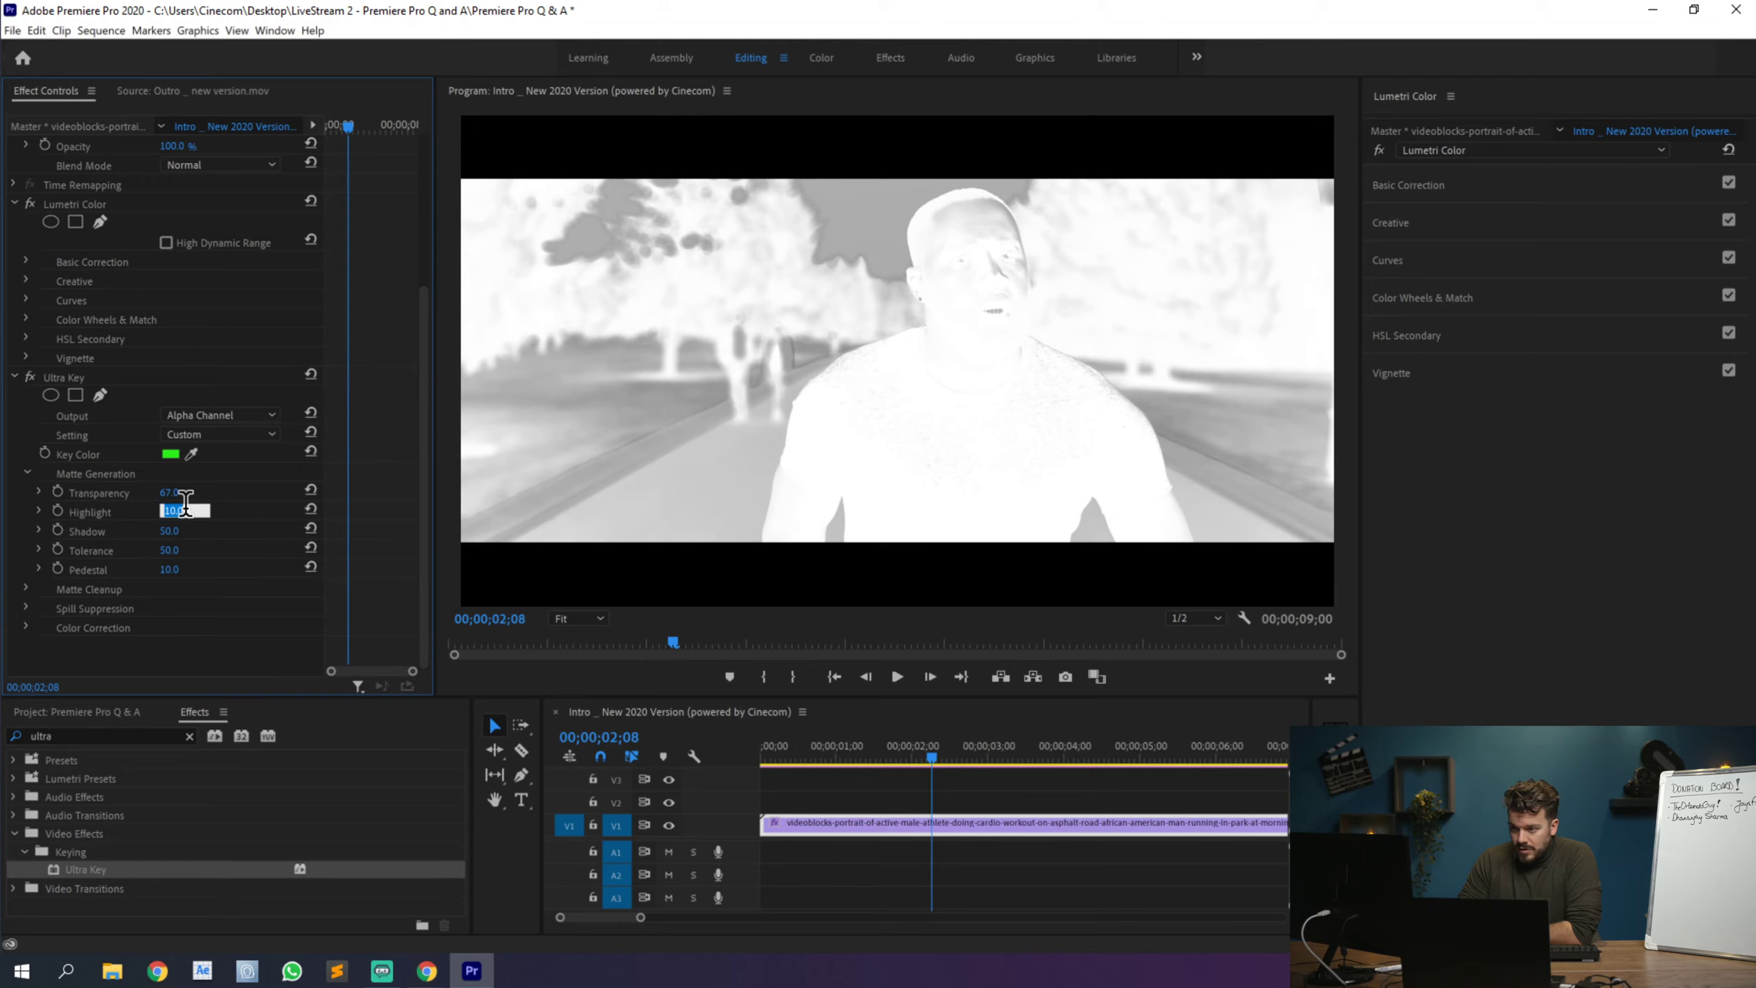
left_click(169, 454)
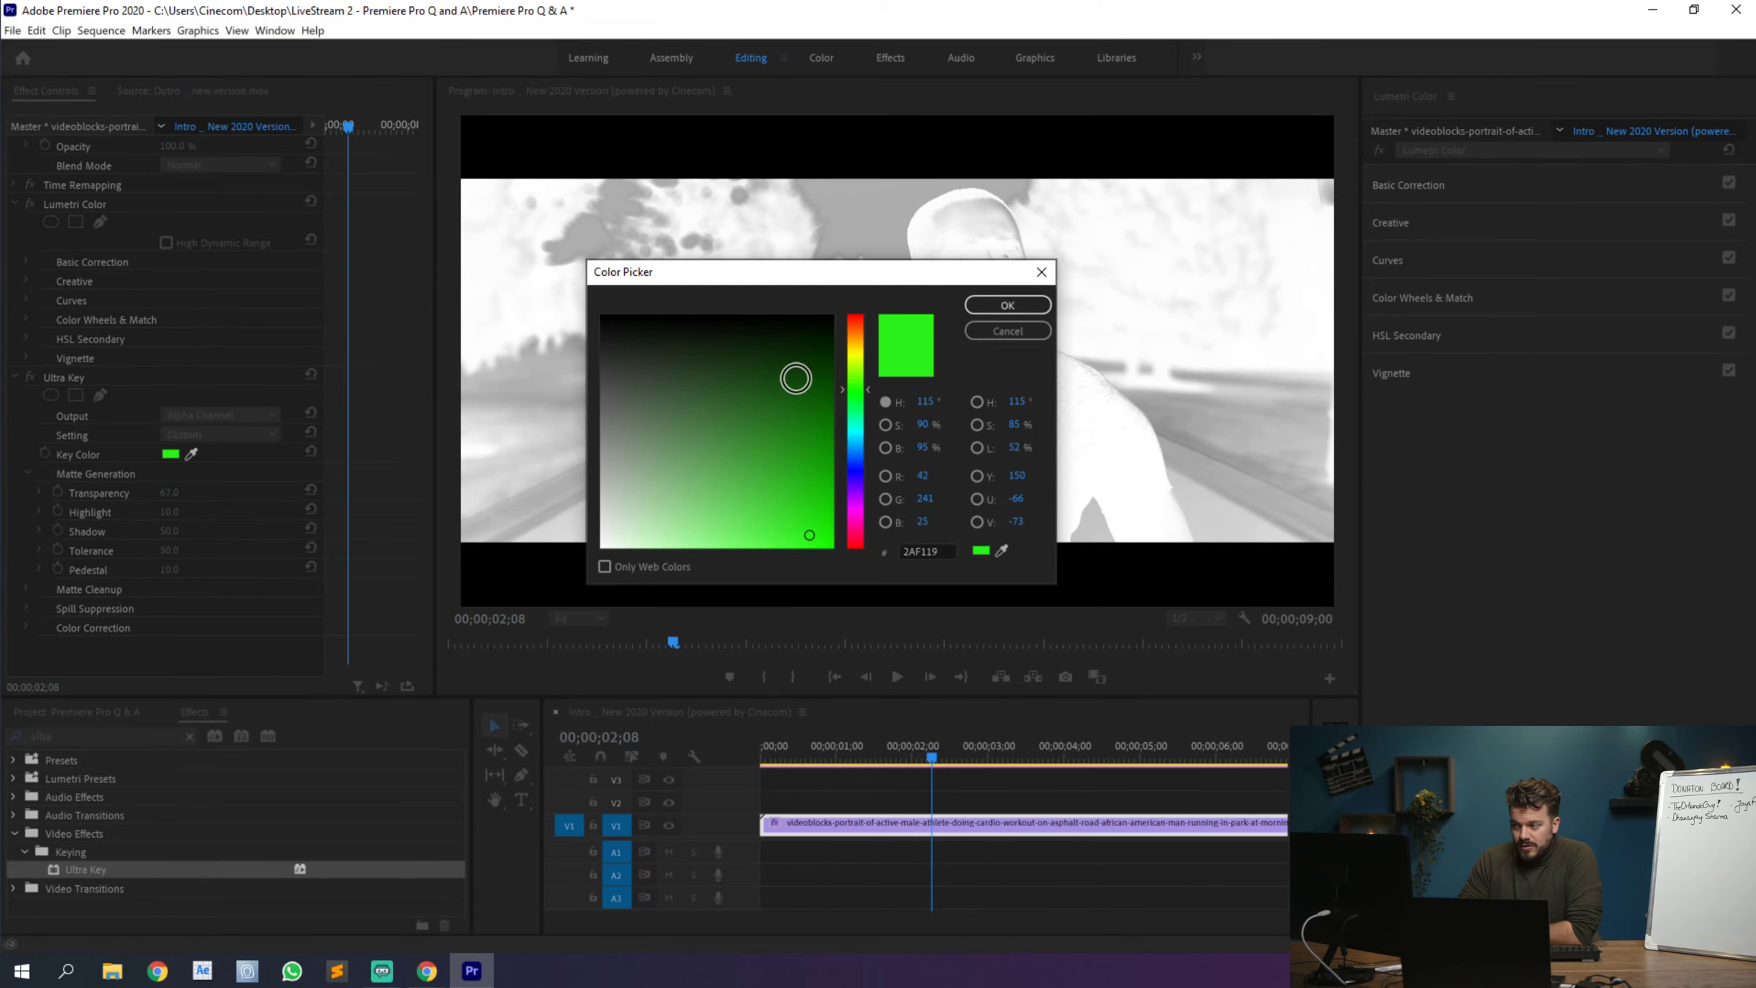
left_click(1008, 308)
left_click_drag(170, 511, 195, 569)
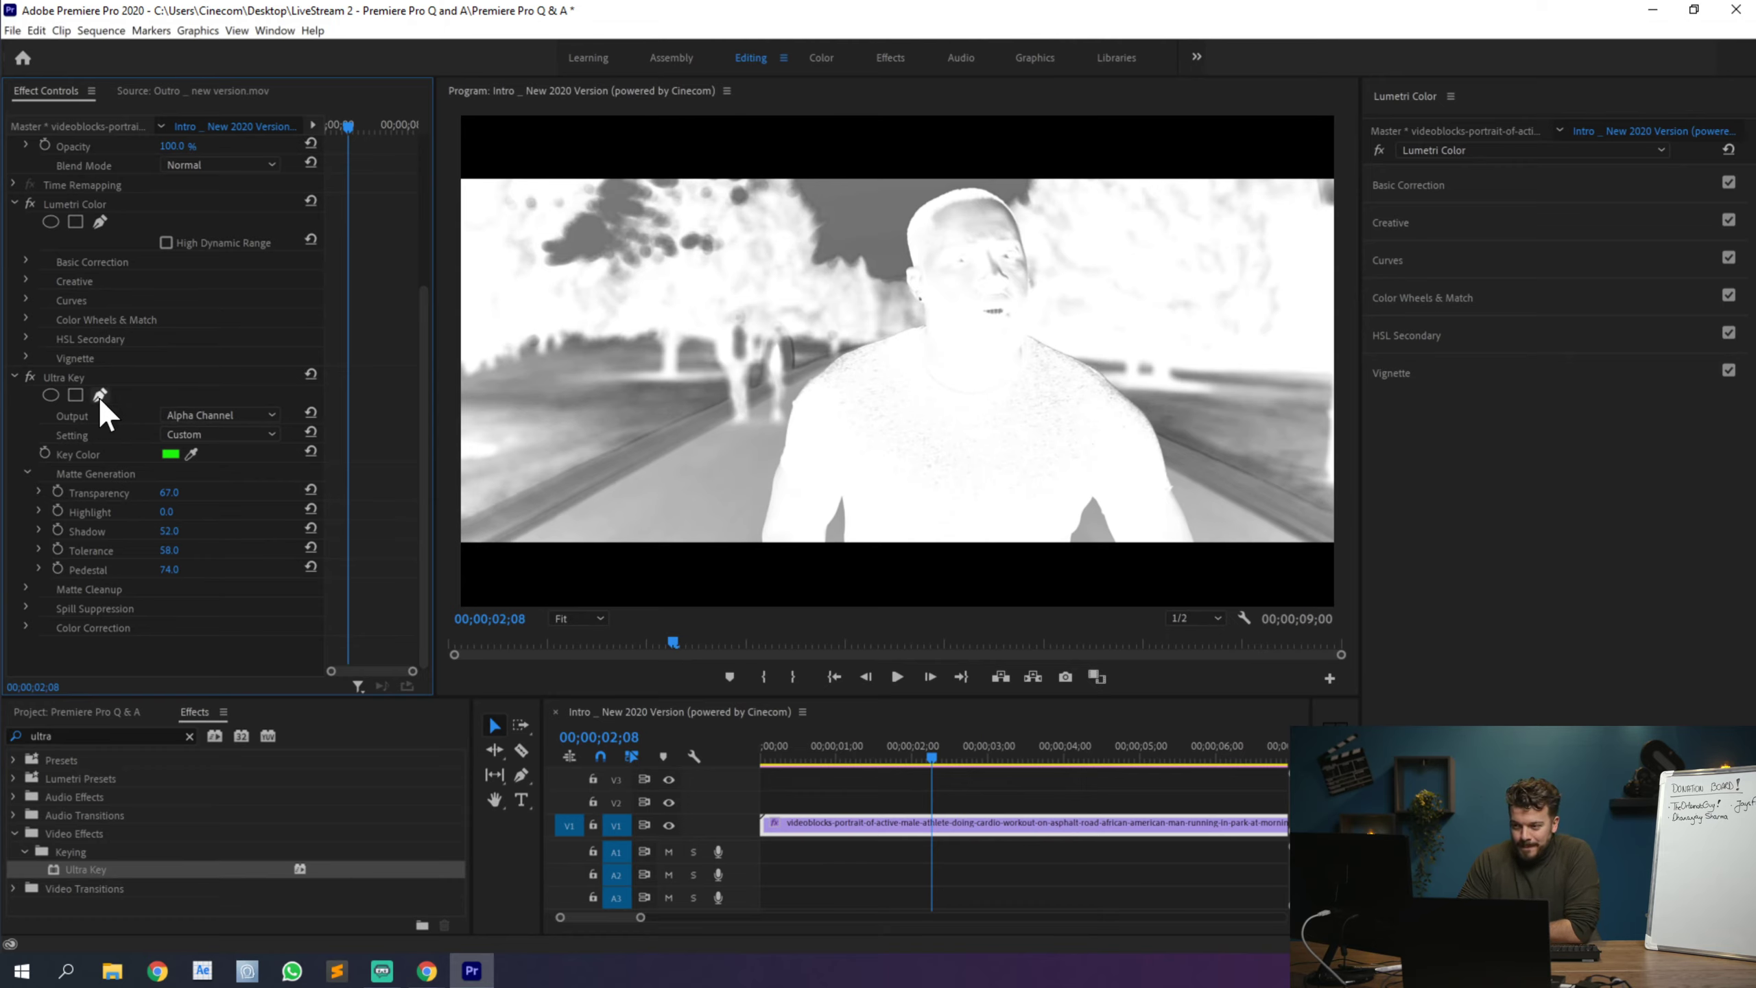
Step: Set the Ultra Key output to Composite and disable the effect on the clip
left_click(202, 415)
left_click(204, 433)
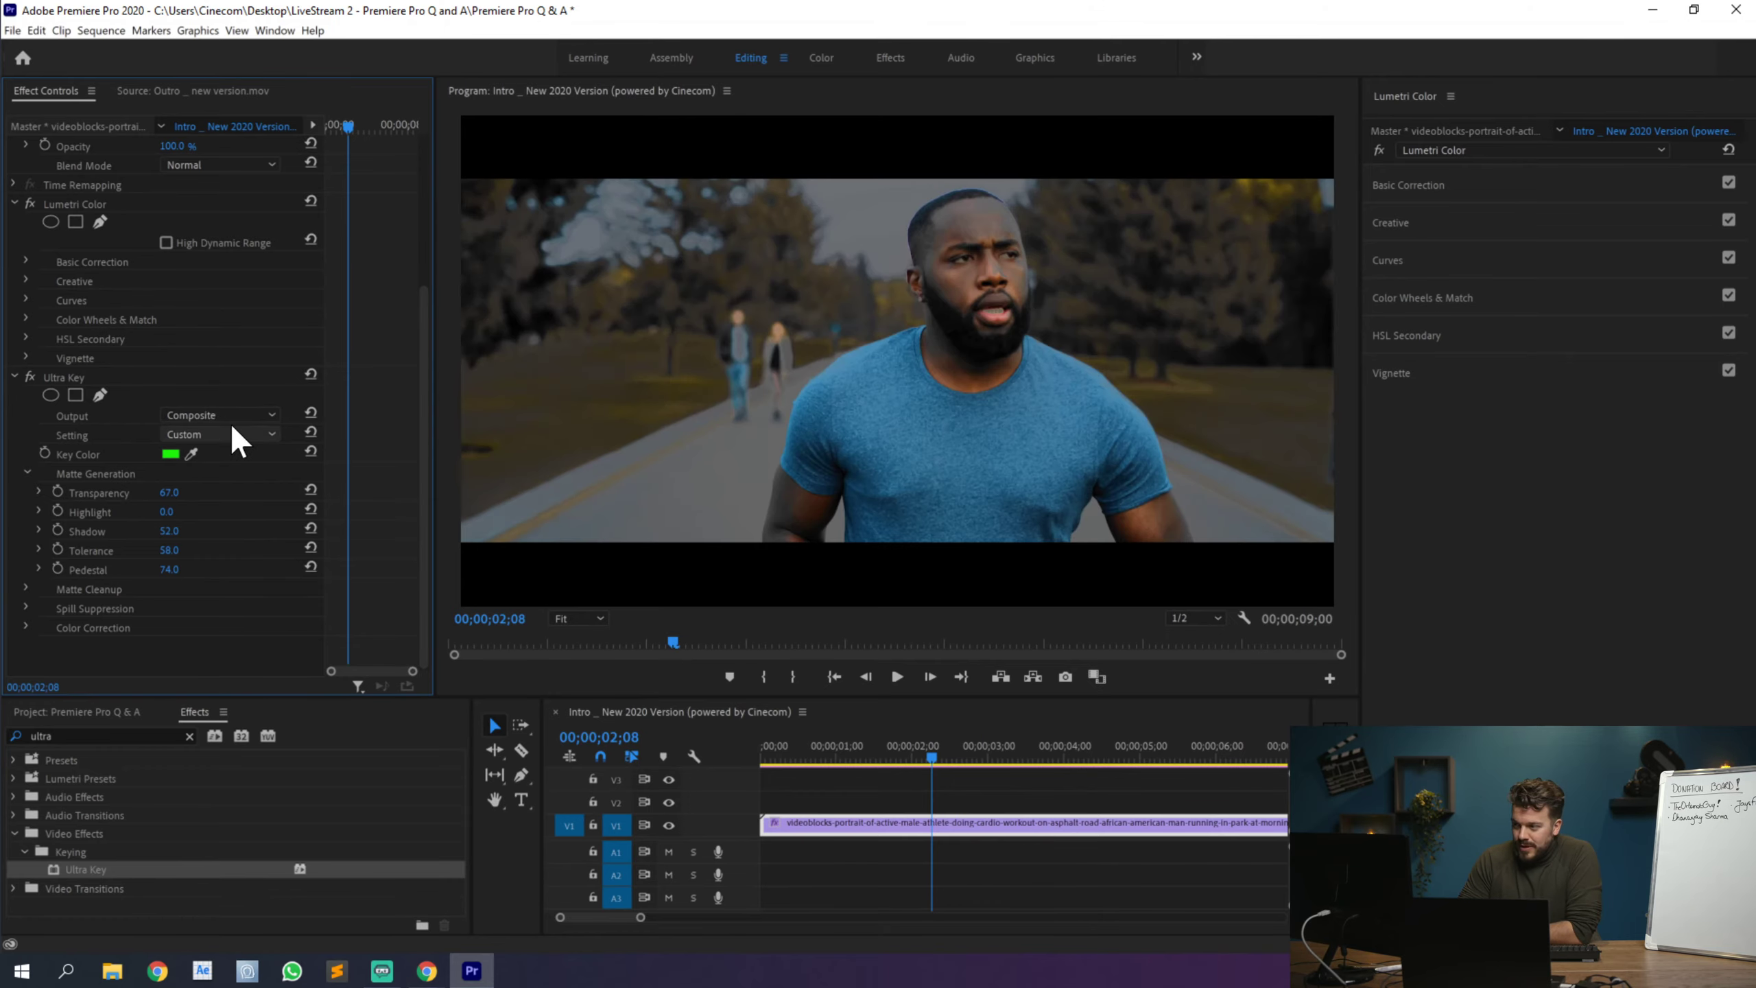
left_click(29, 378)
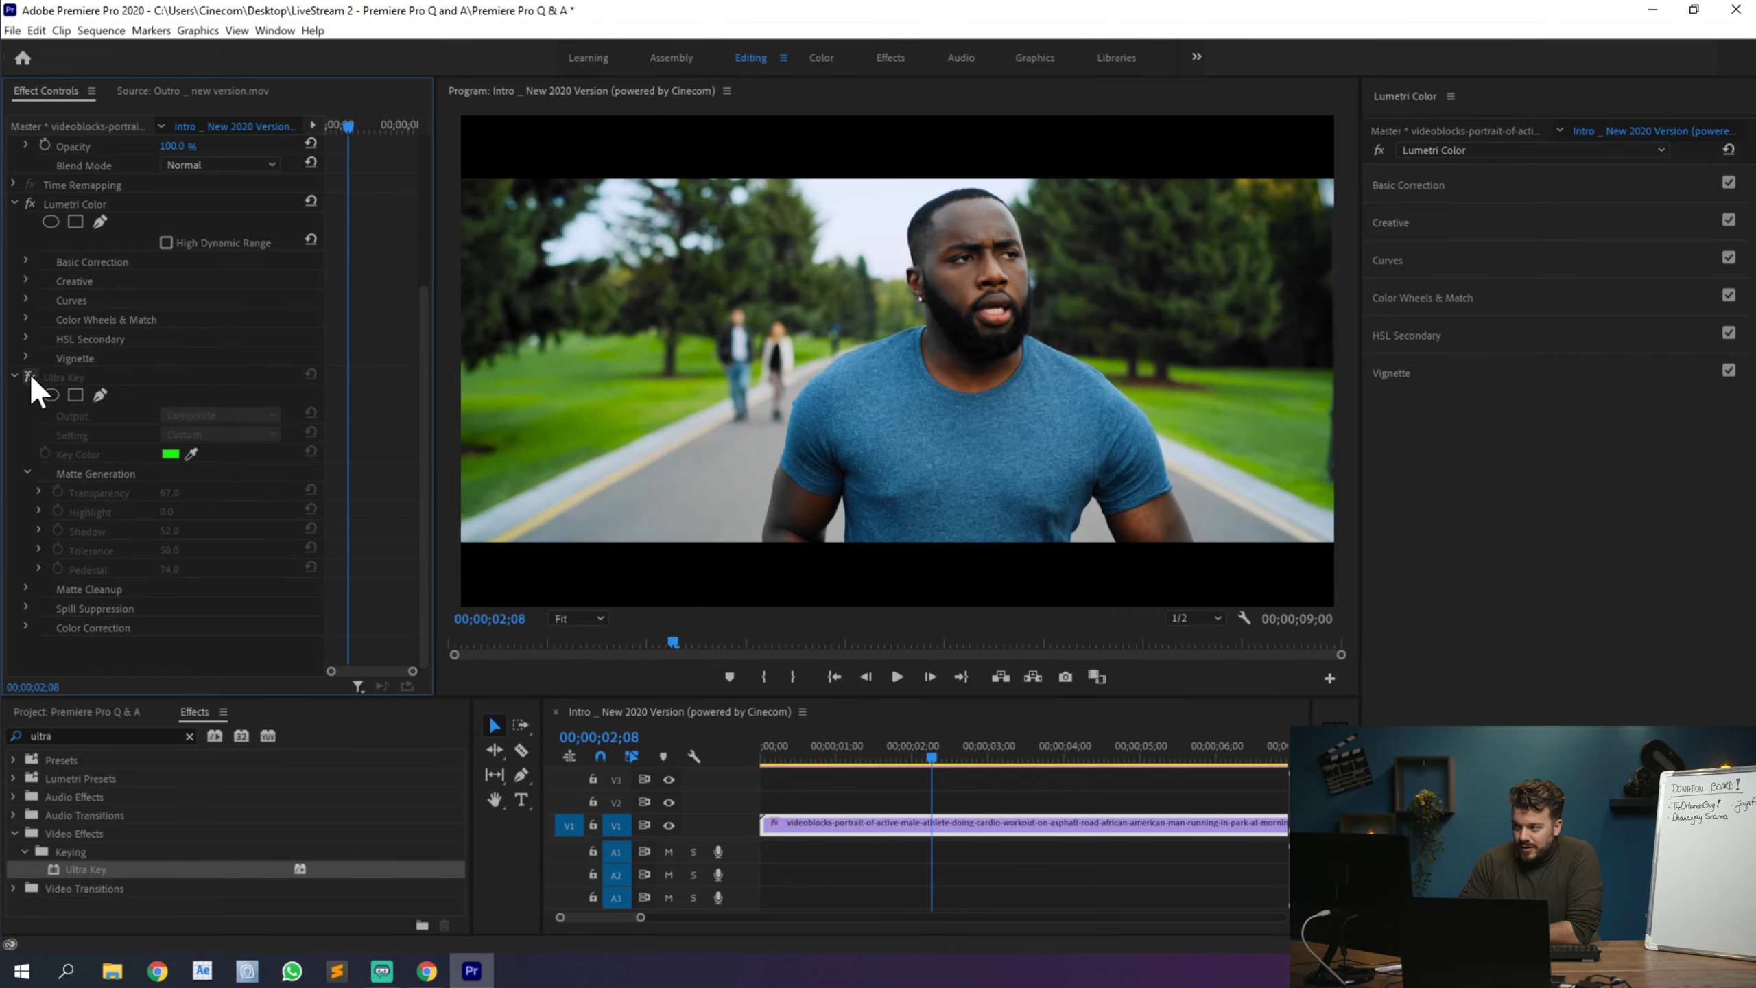
left_click(107, 374)
Step: Sample the green grass as the HSL Secondary key color of the Lumetri effect and show the Color/Gray mask
left_click(88, 204)
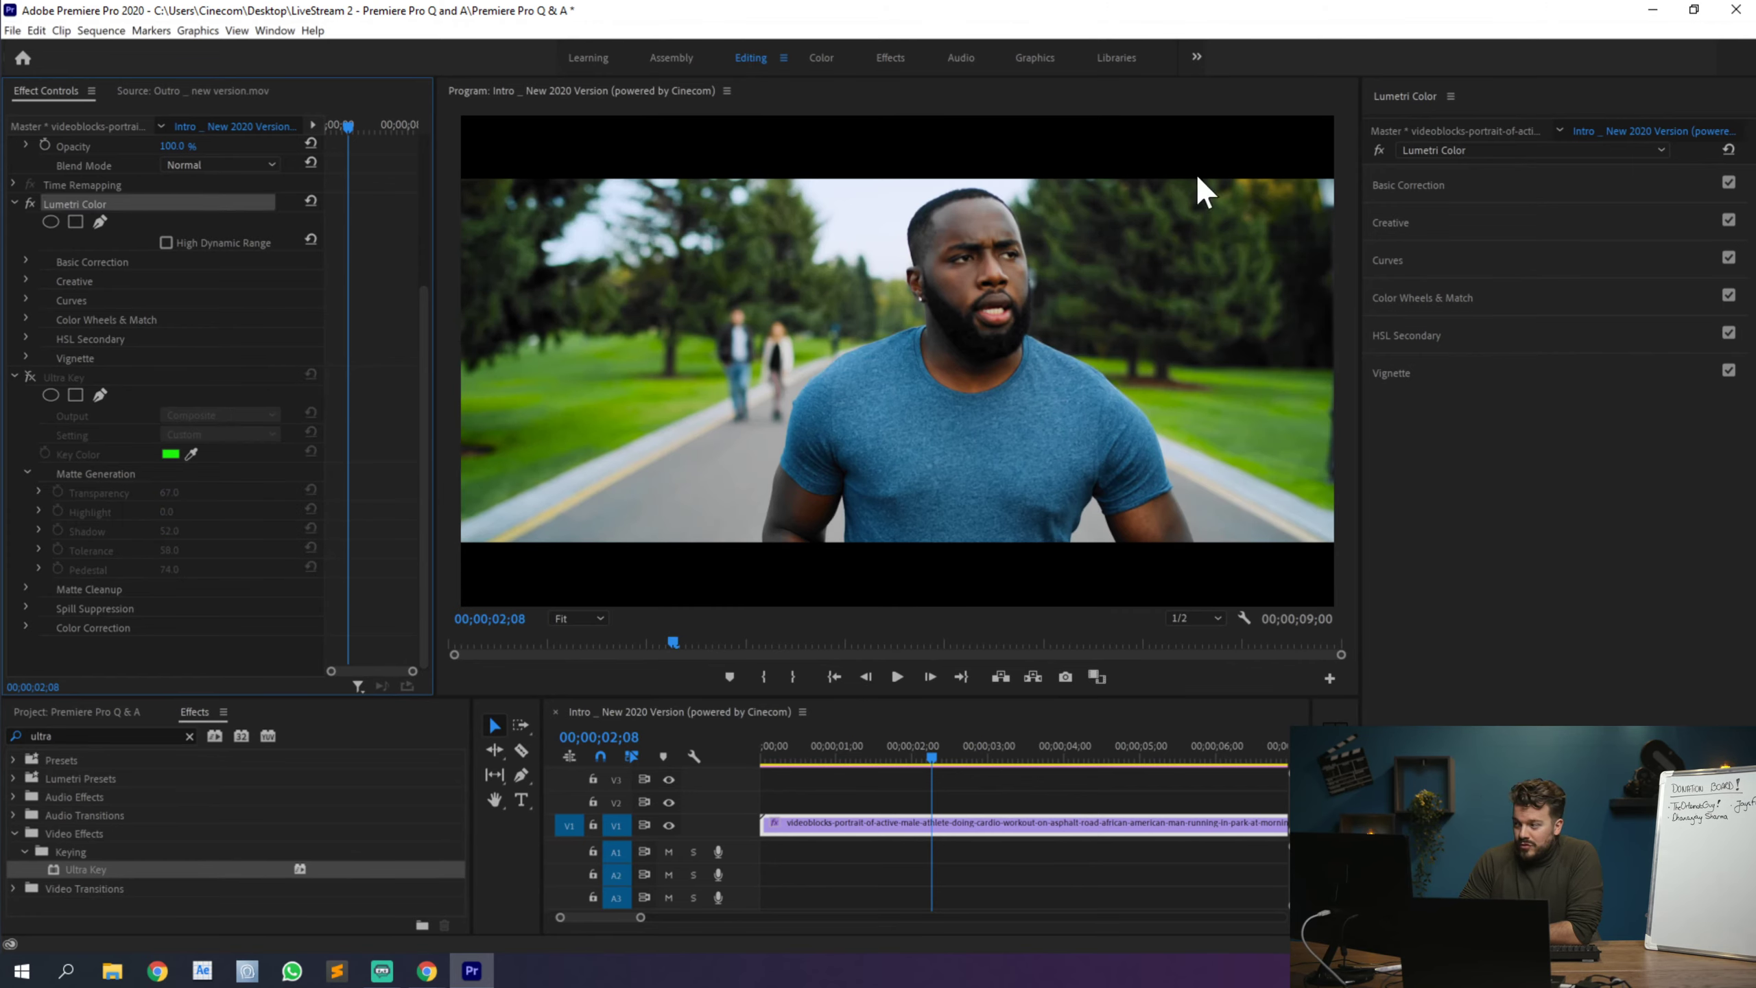
left_click(1443, 335)
scroll(1435, 337, "down", 1)
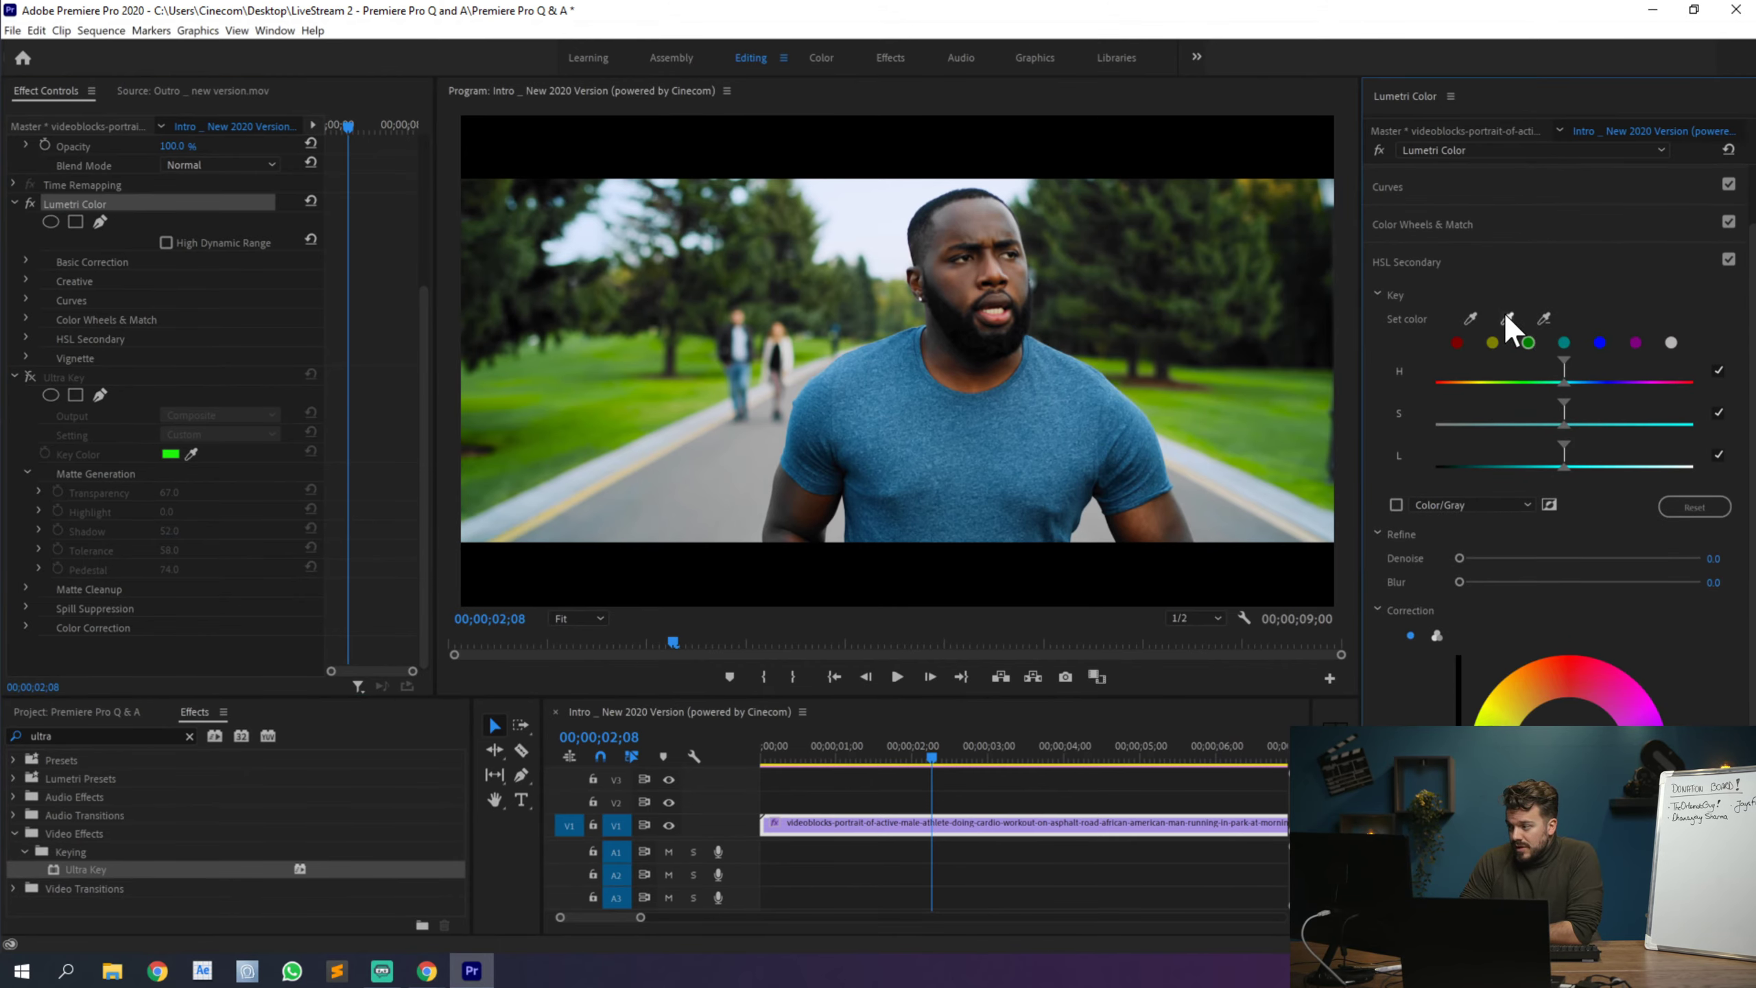
left_click(1471, 319)
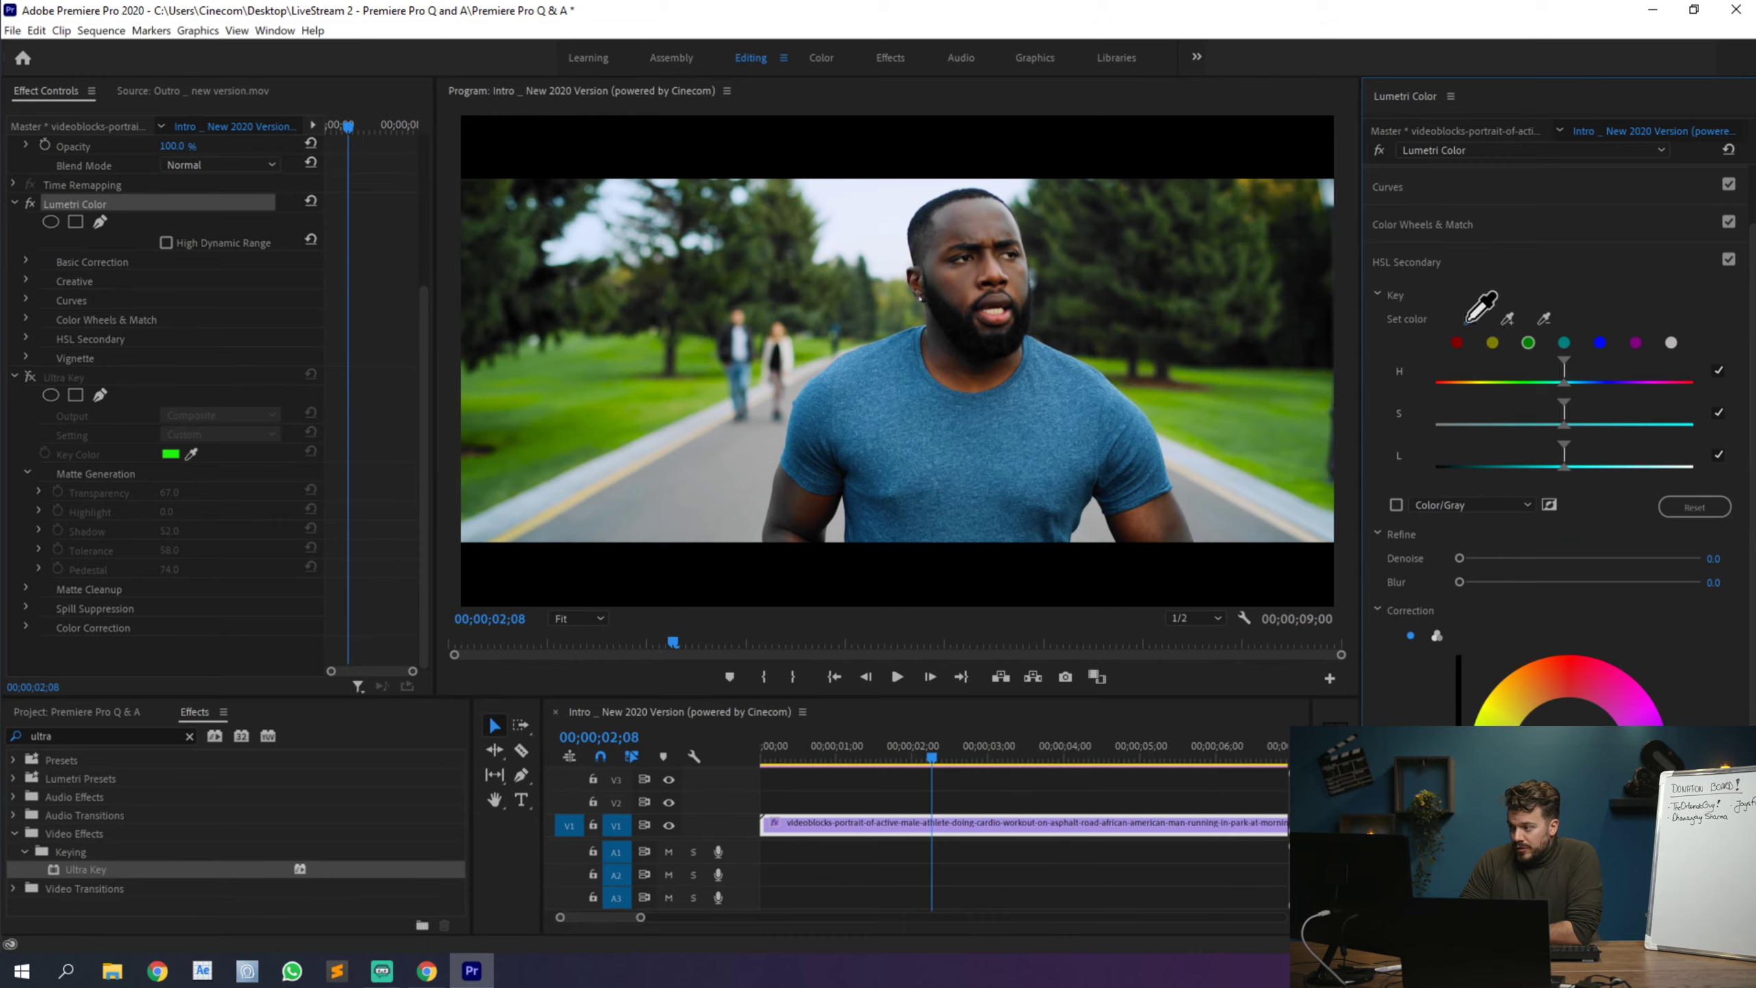
left_click(1284, 401)
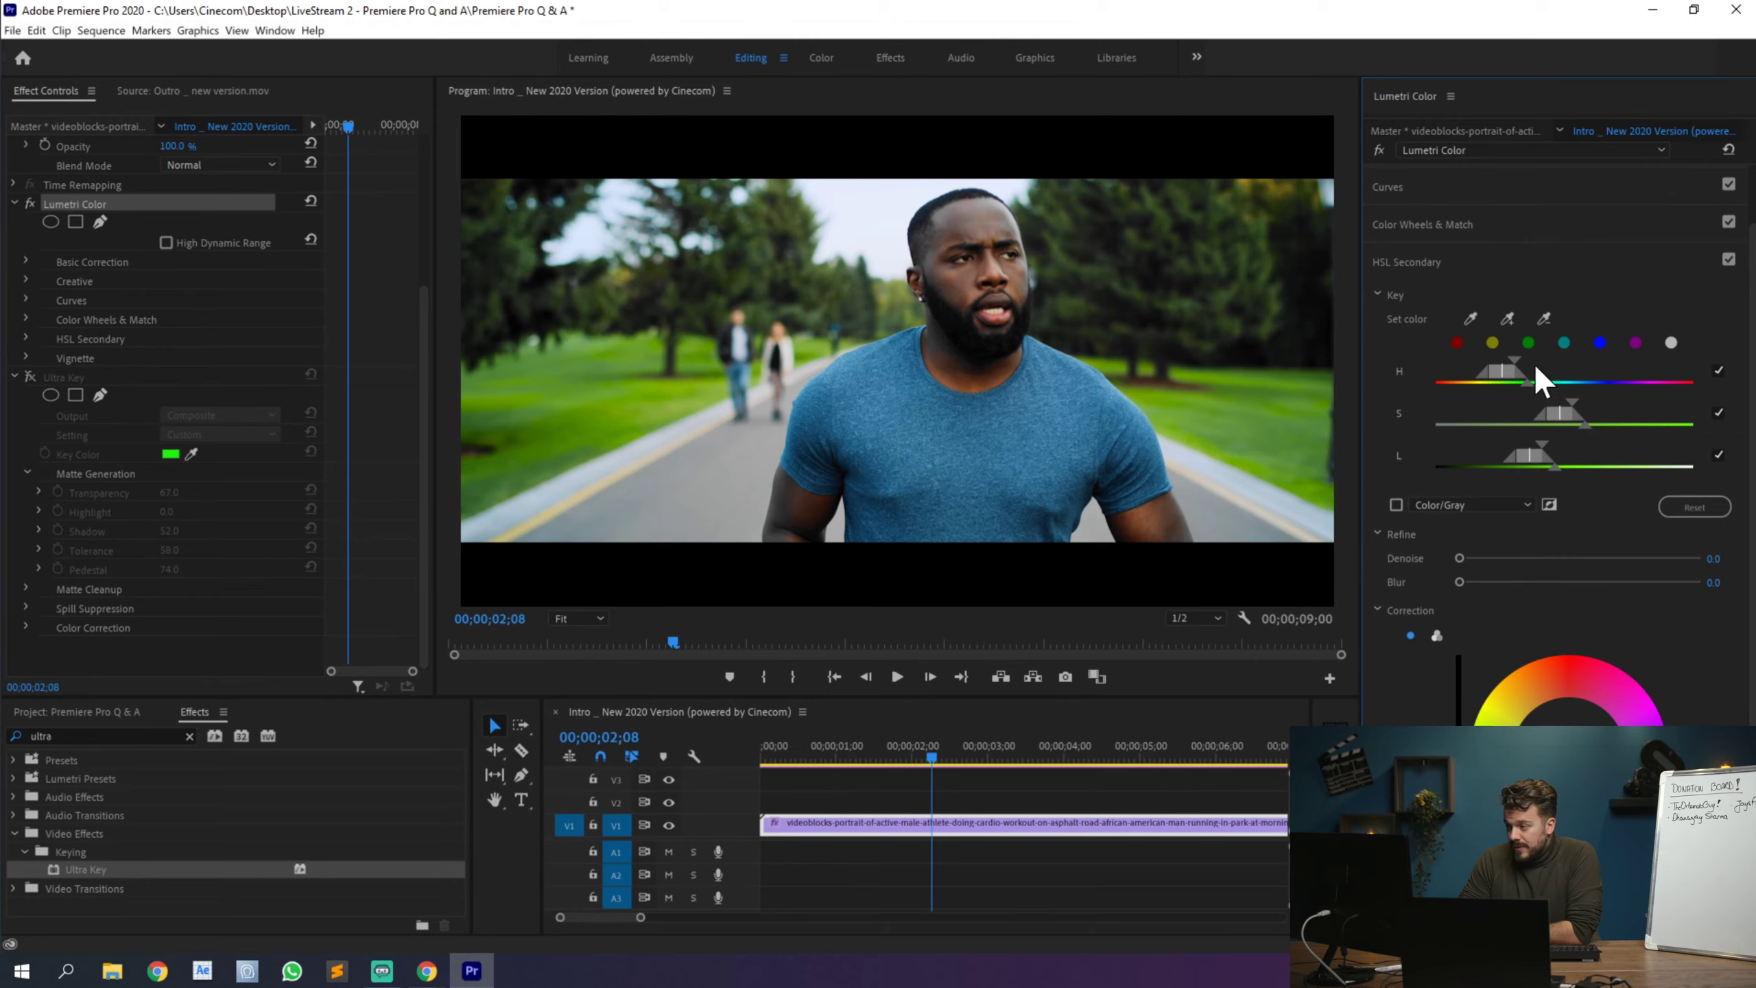
left_click(1397, 504)
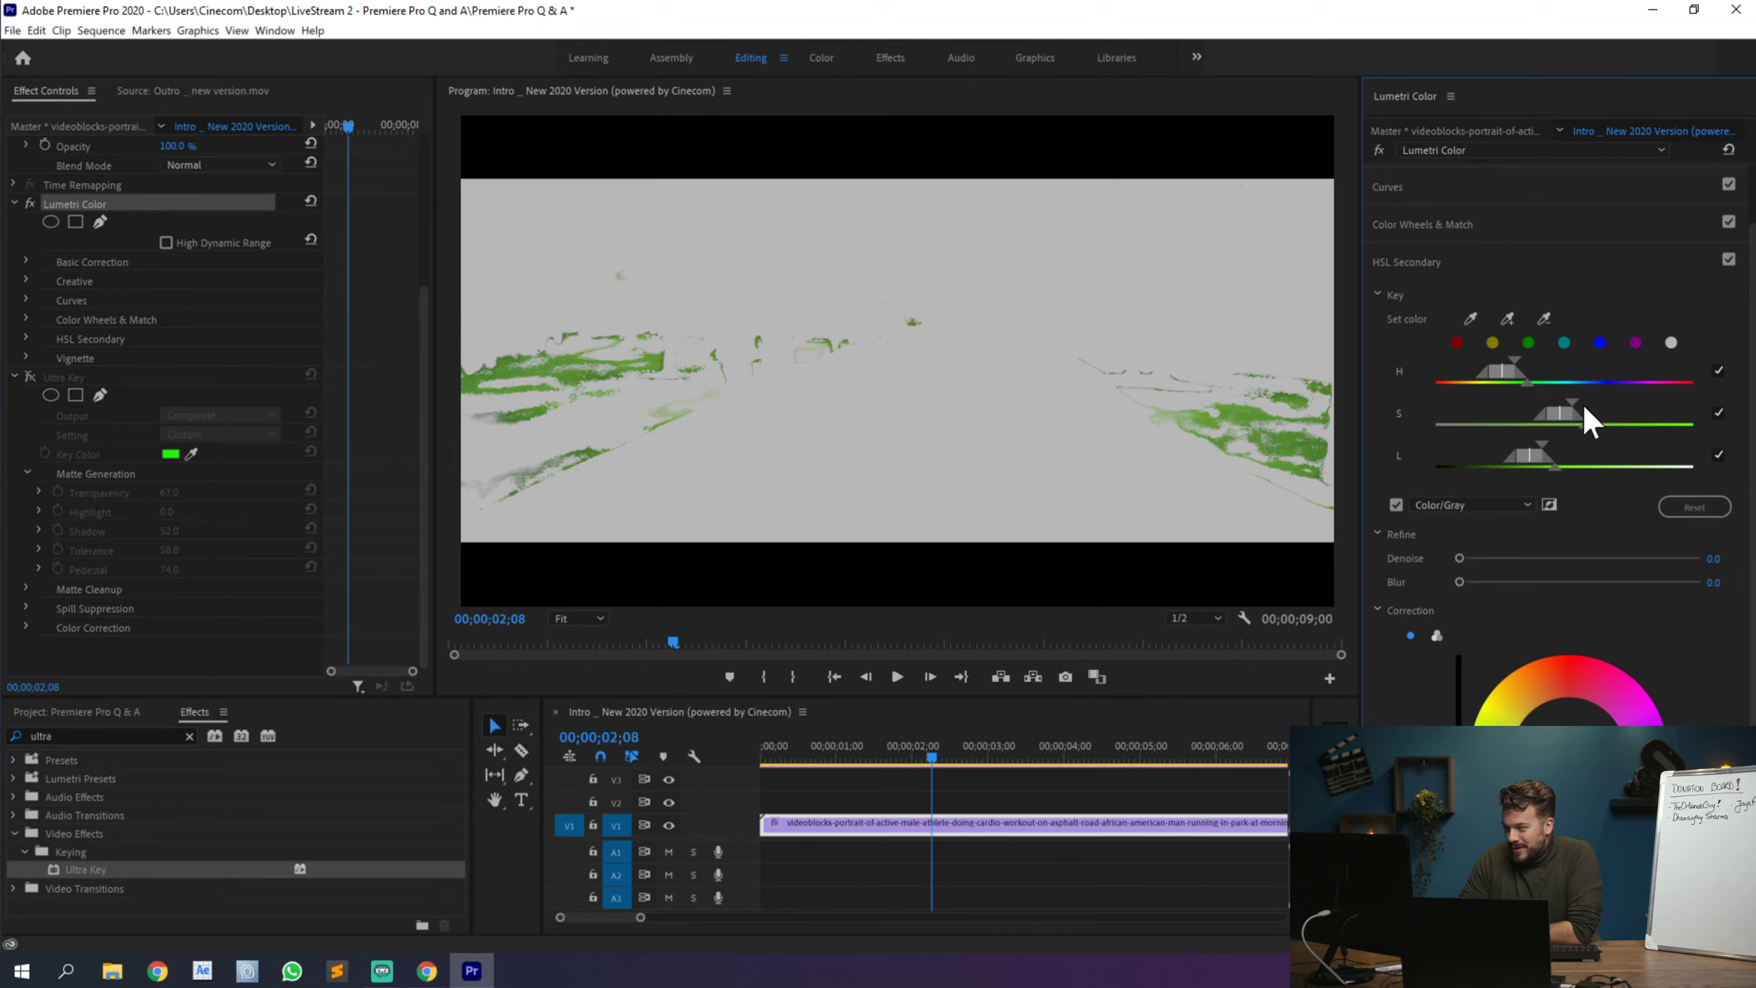
Step: Widen the key's hue, saturation and luminance ranges to cover the grass and trees, and set the Refine Blur to 5.6
left_click_drag(1572, 402, 1651, 393)
left_click_drag(1517, 366, 1562, 359)
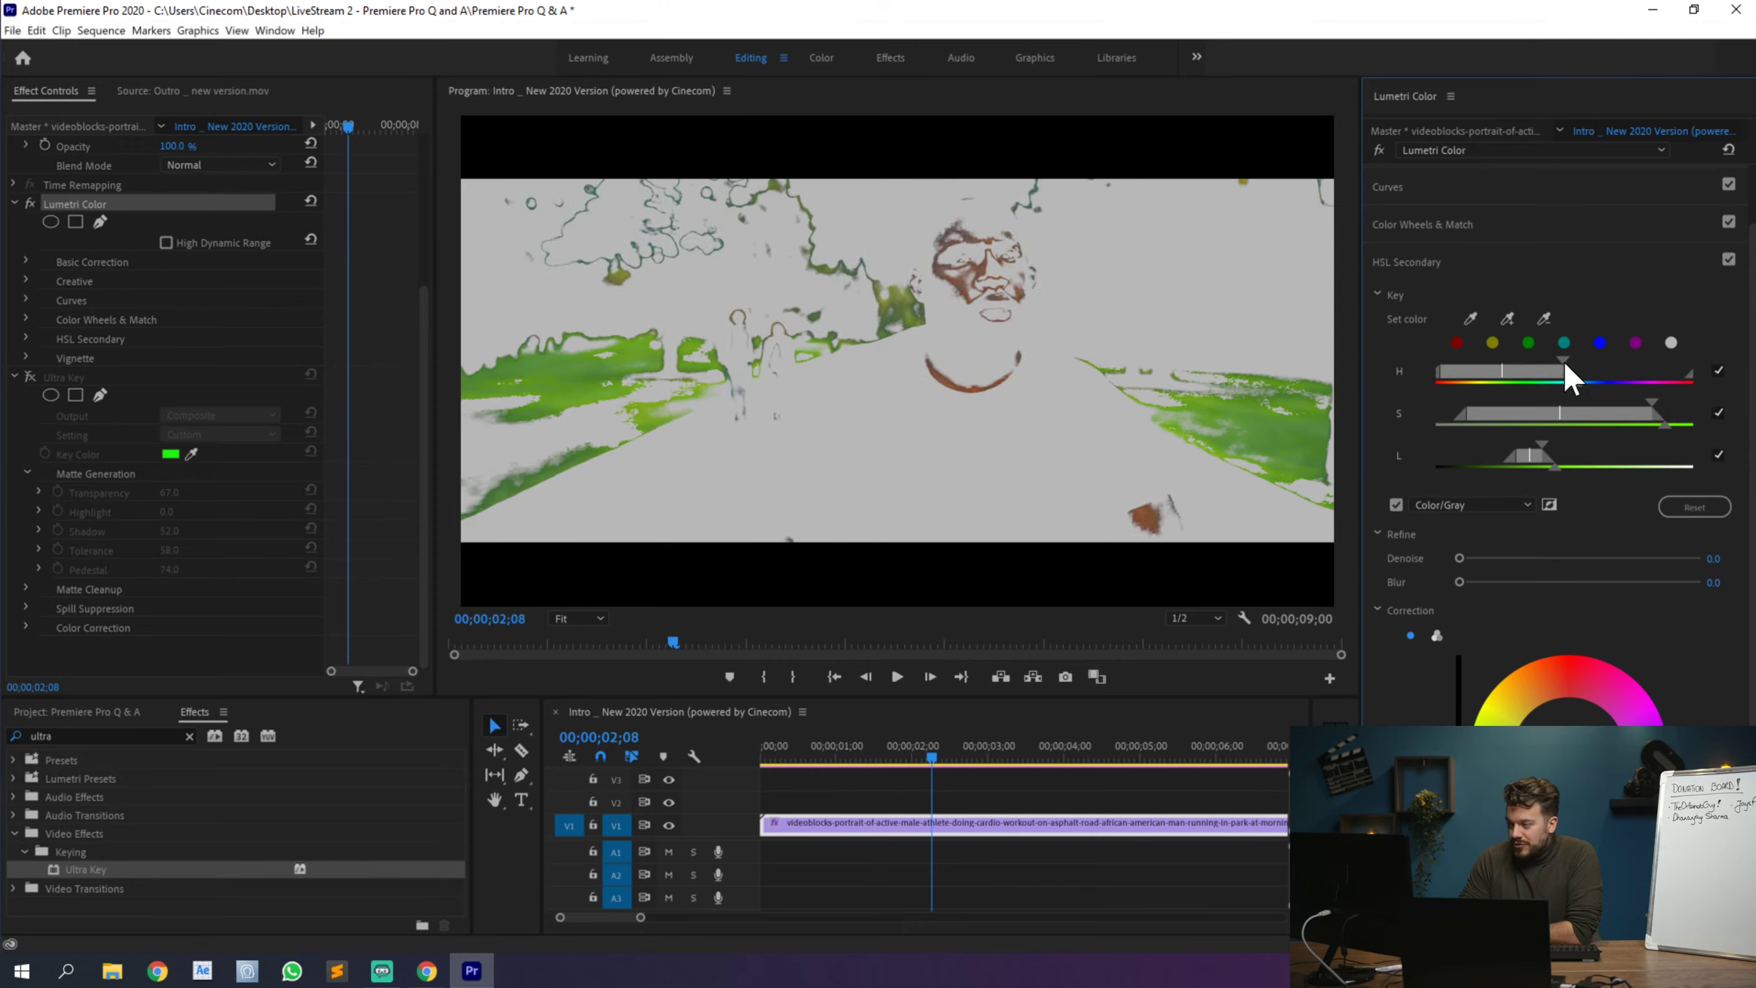
mouse_move(1543, 443)
left_mouse_down()
mouse_move(1583, 446)
mouse_move(1524, 468)
mouse_move(1533, 454)
left_mouse_up()
left_click_drag(1514, 372, 1558, 368)
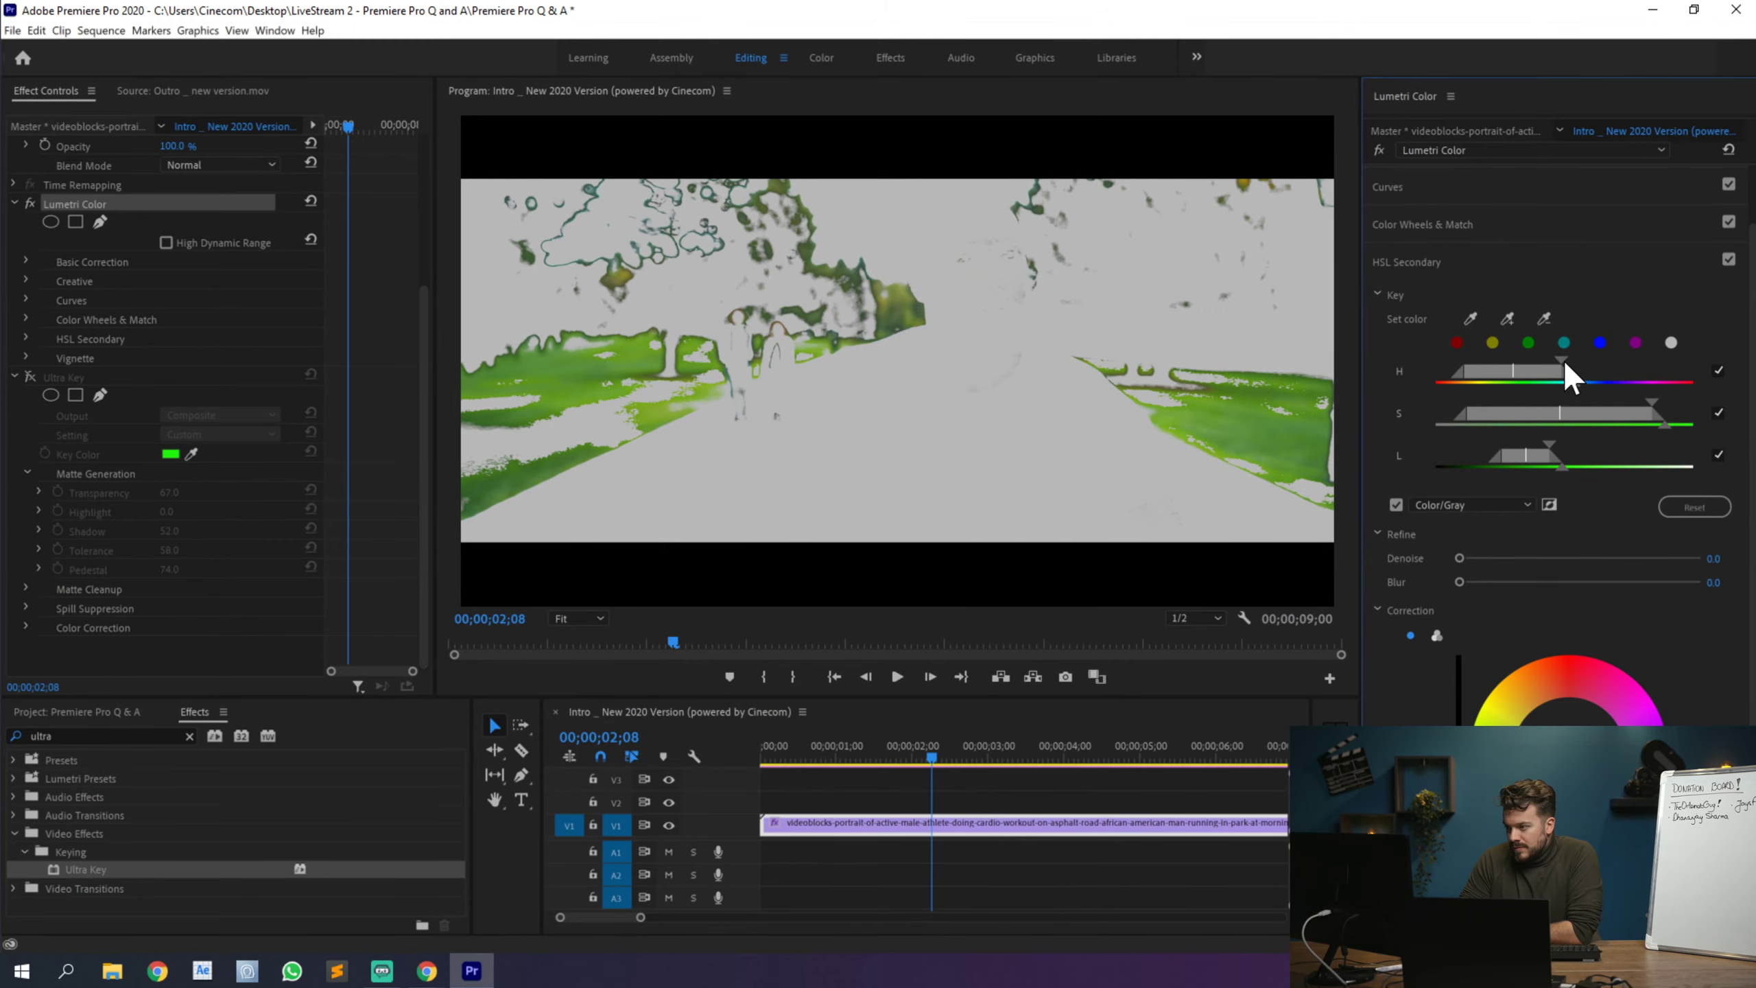
left_click_drag(1547, 440, 1639, 443)
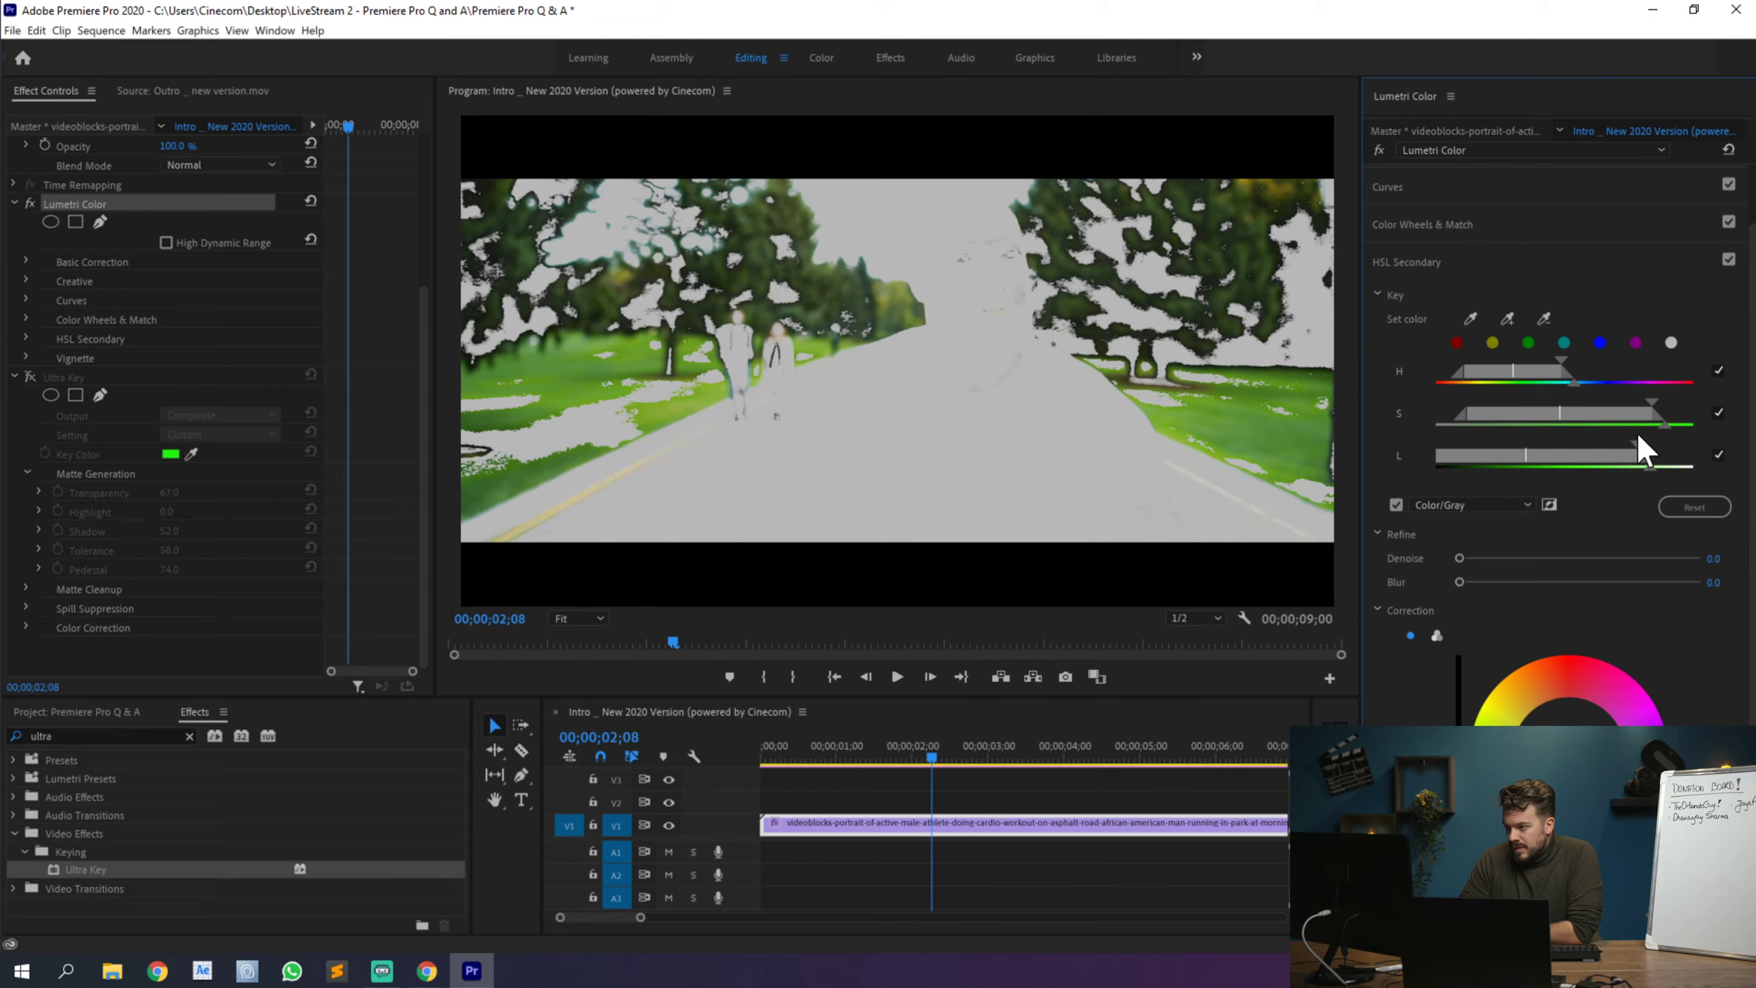
left_click_drag(1461, 582, 1504, 582)
Step: Set the HSL Secondary correction's saturation to 300 and lower its contrast to -100
scroll(1410, 609, "down", 3)
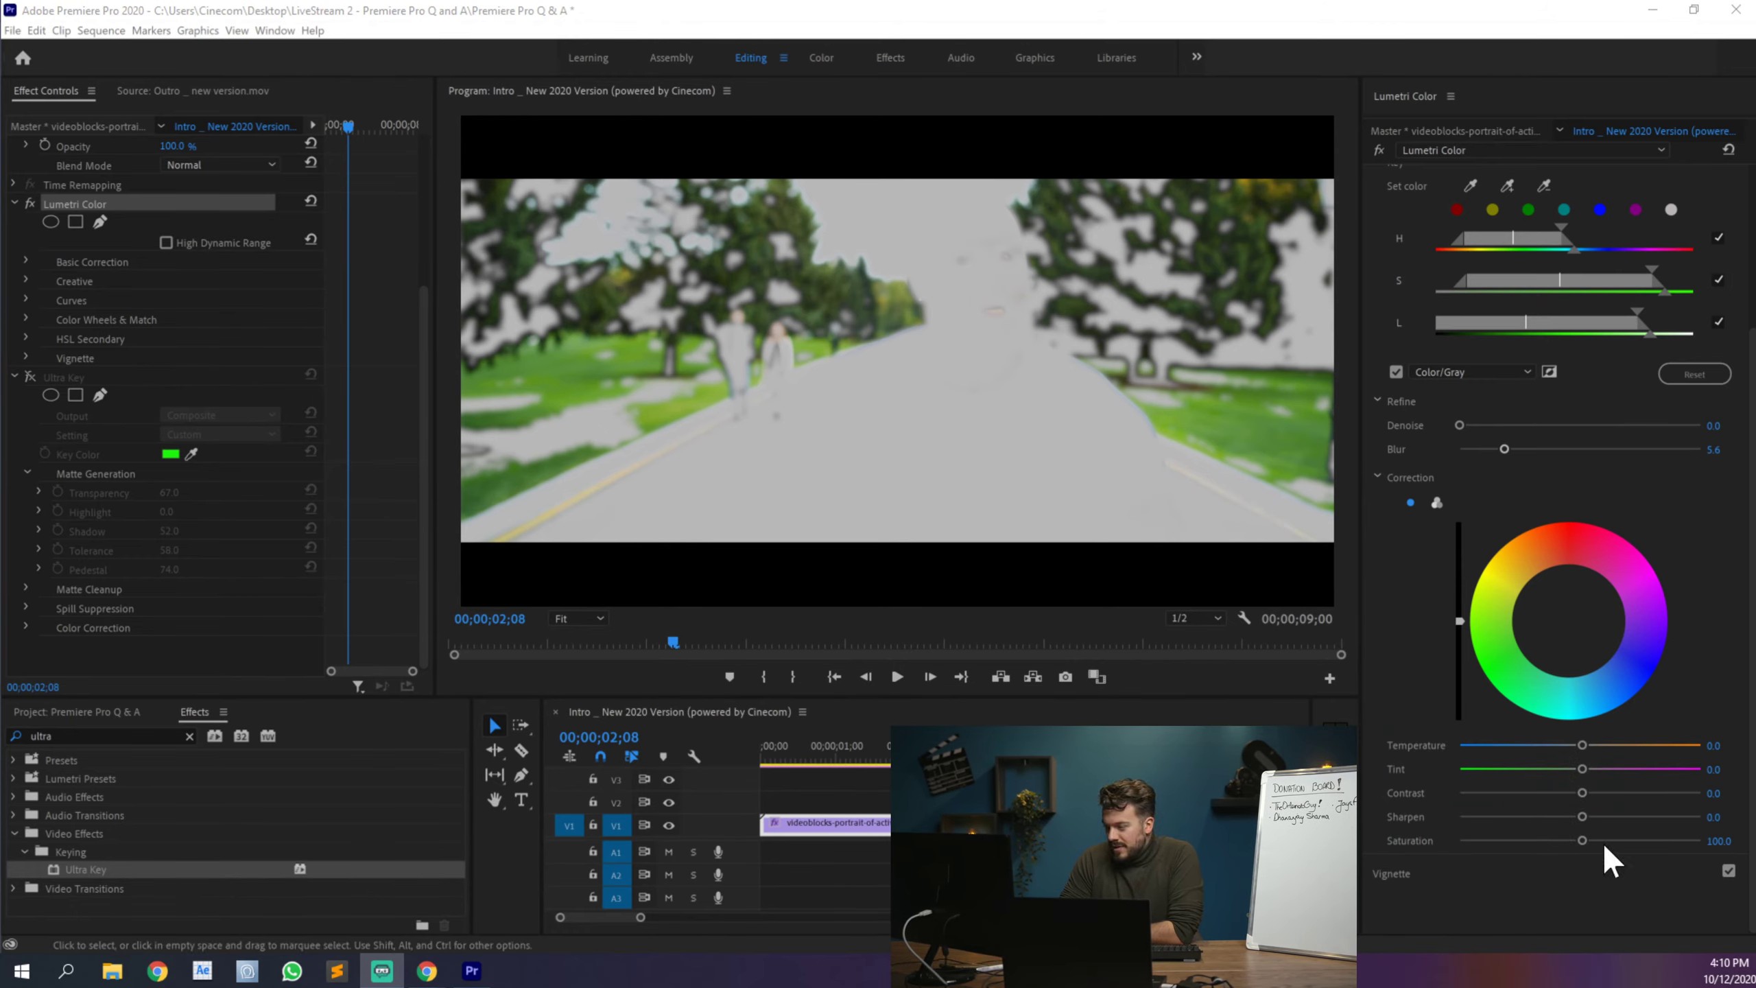
left_click(1605, 860)
left_click(1410, 335)
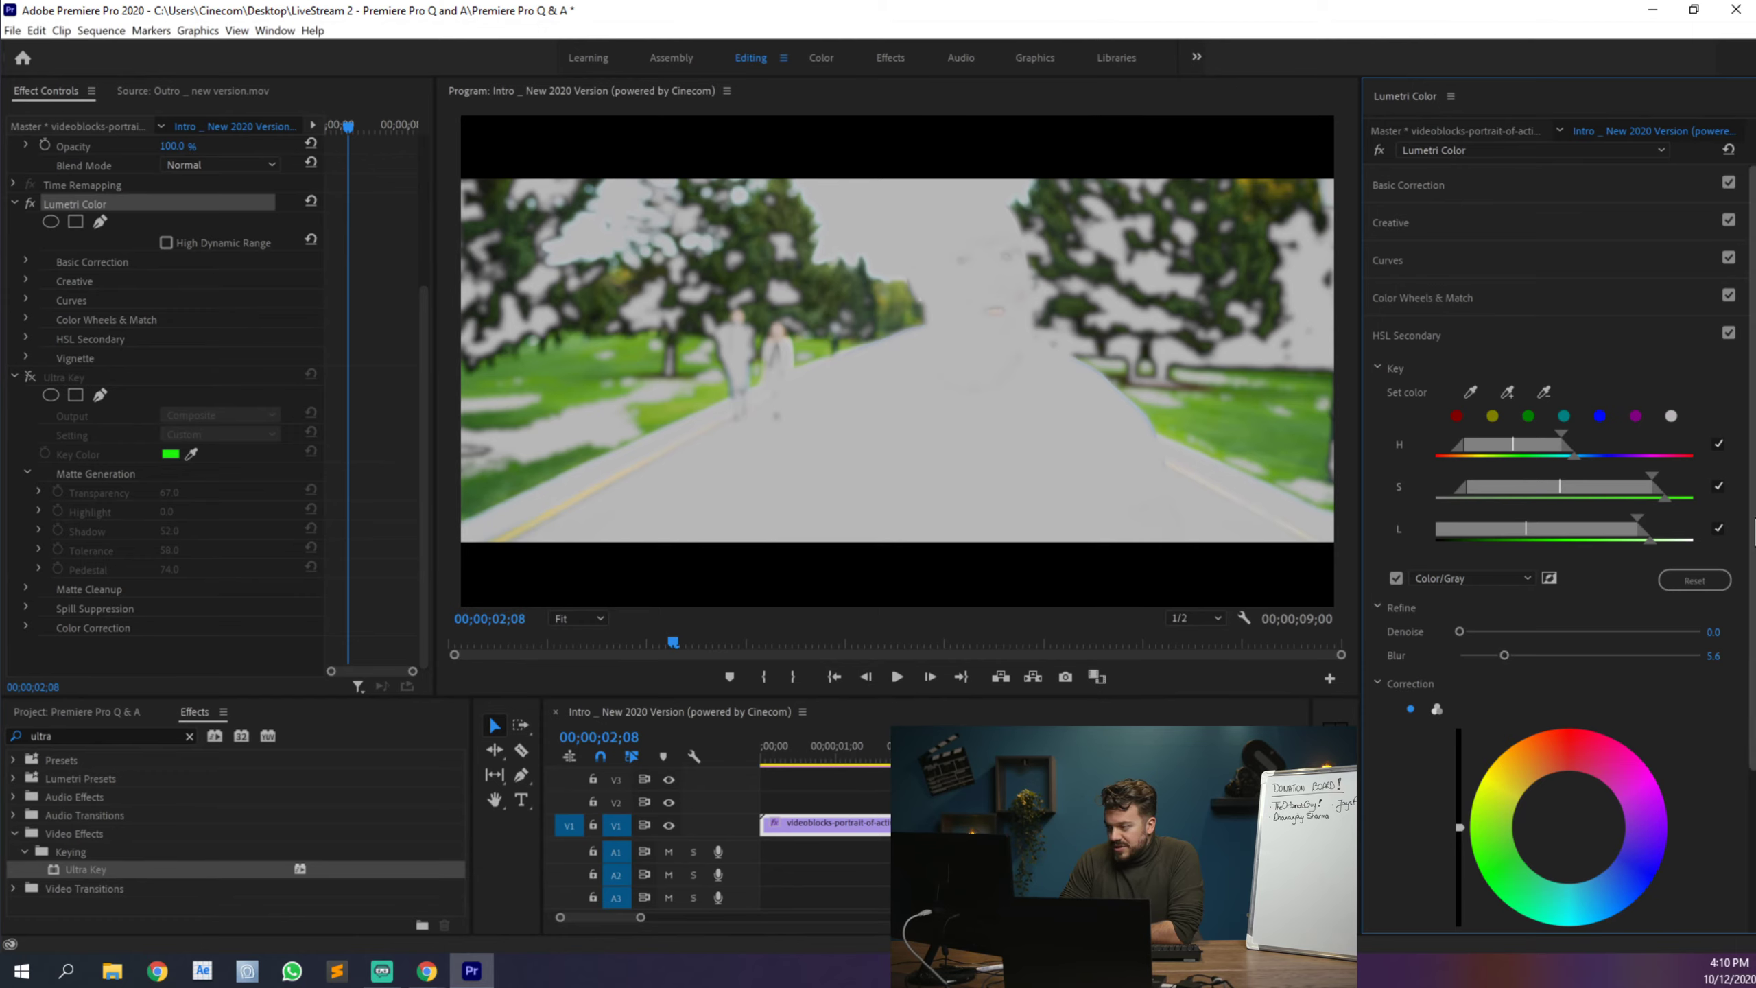
scroll(1645, 733, "down", 3)
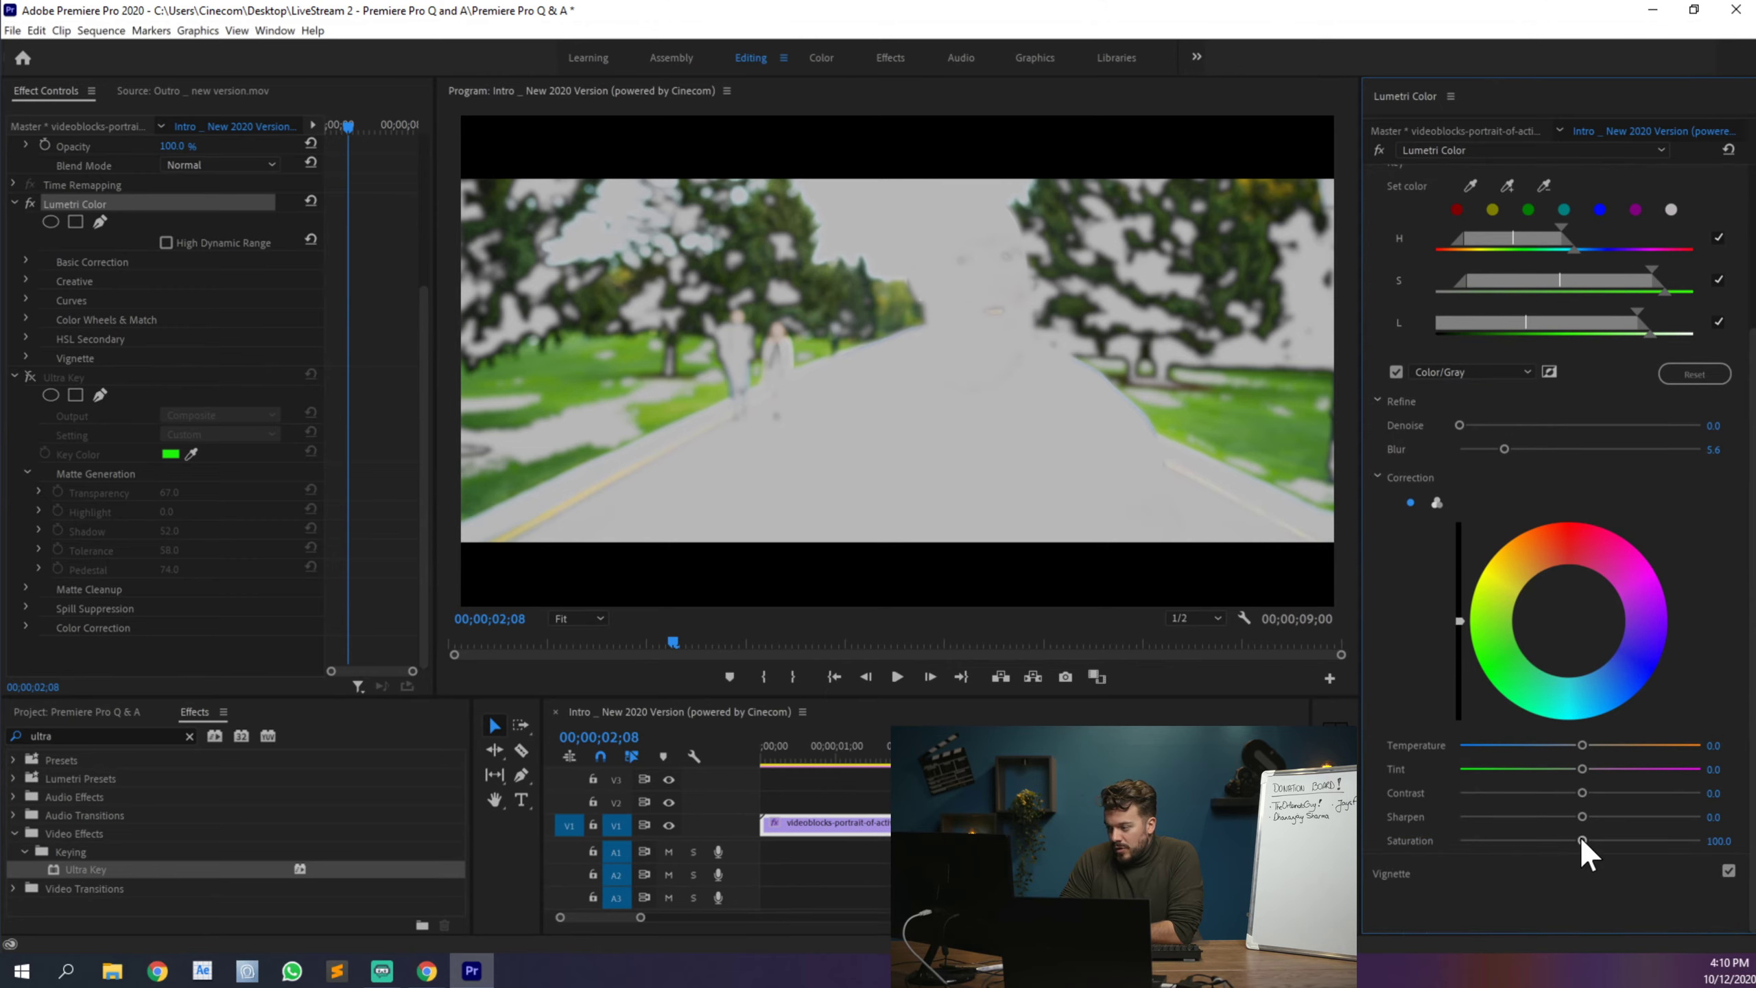
left_click_drag(1582, 840, 1583, 841)
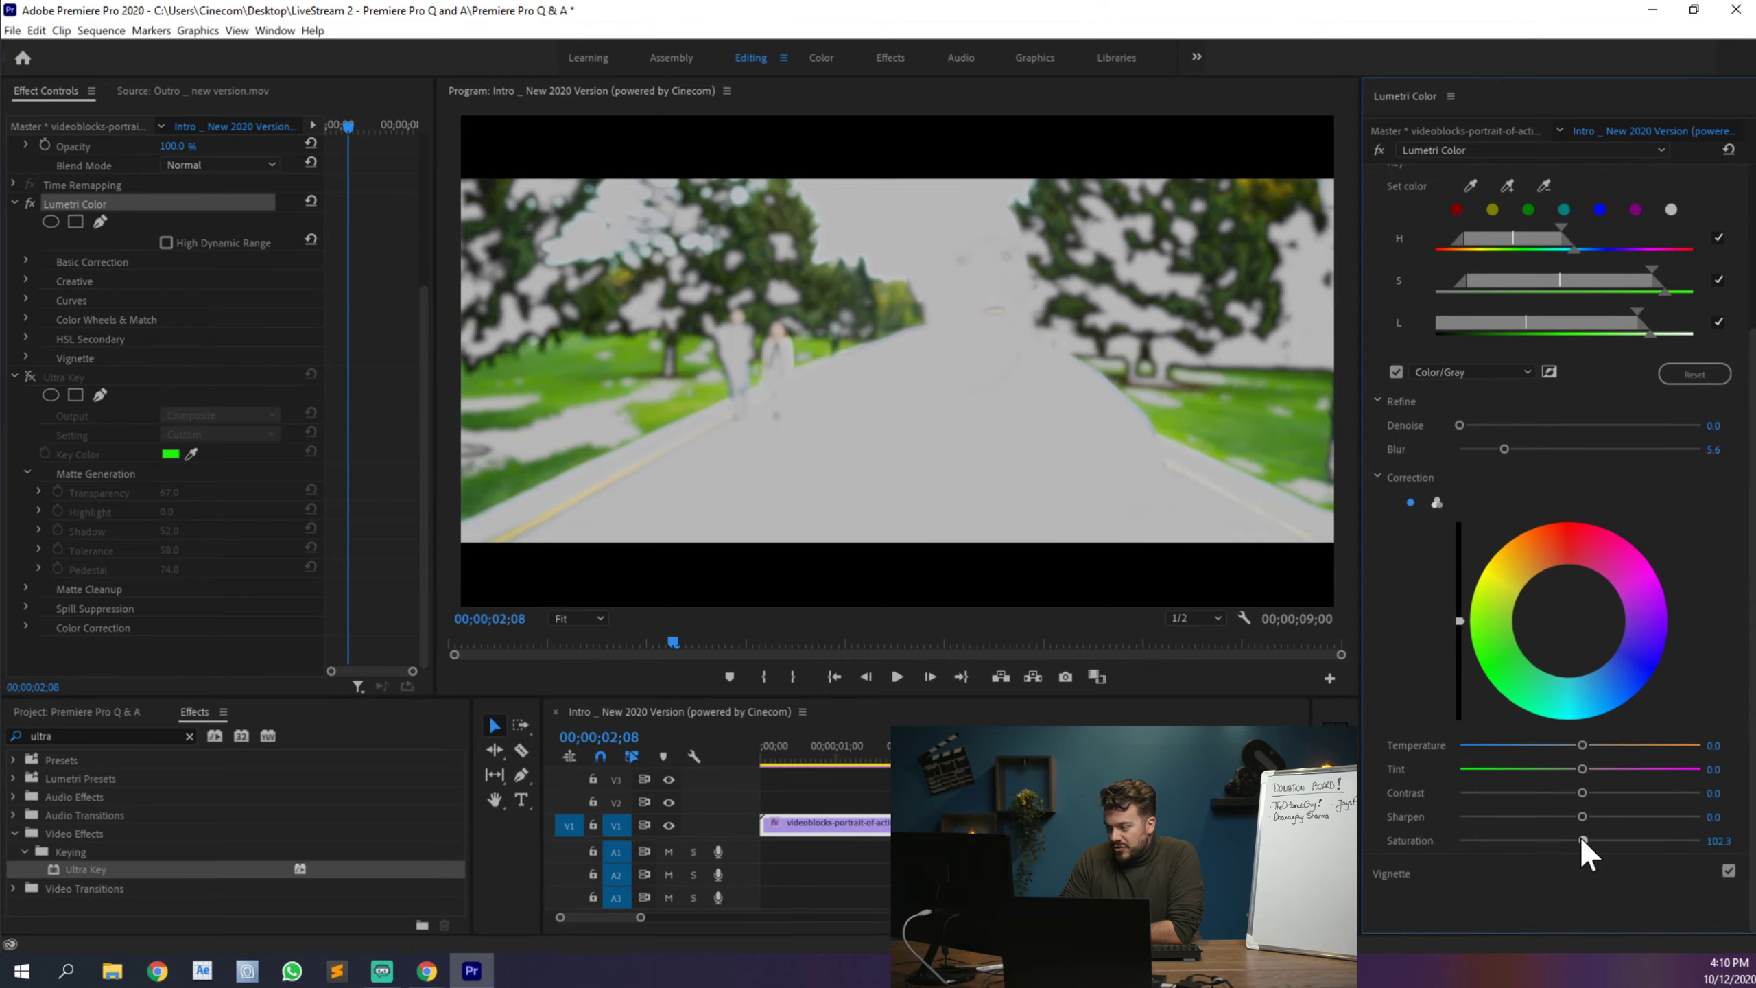
left_click(1724, 845)
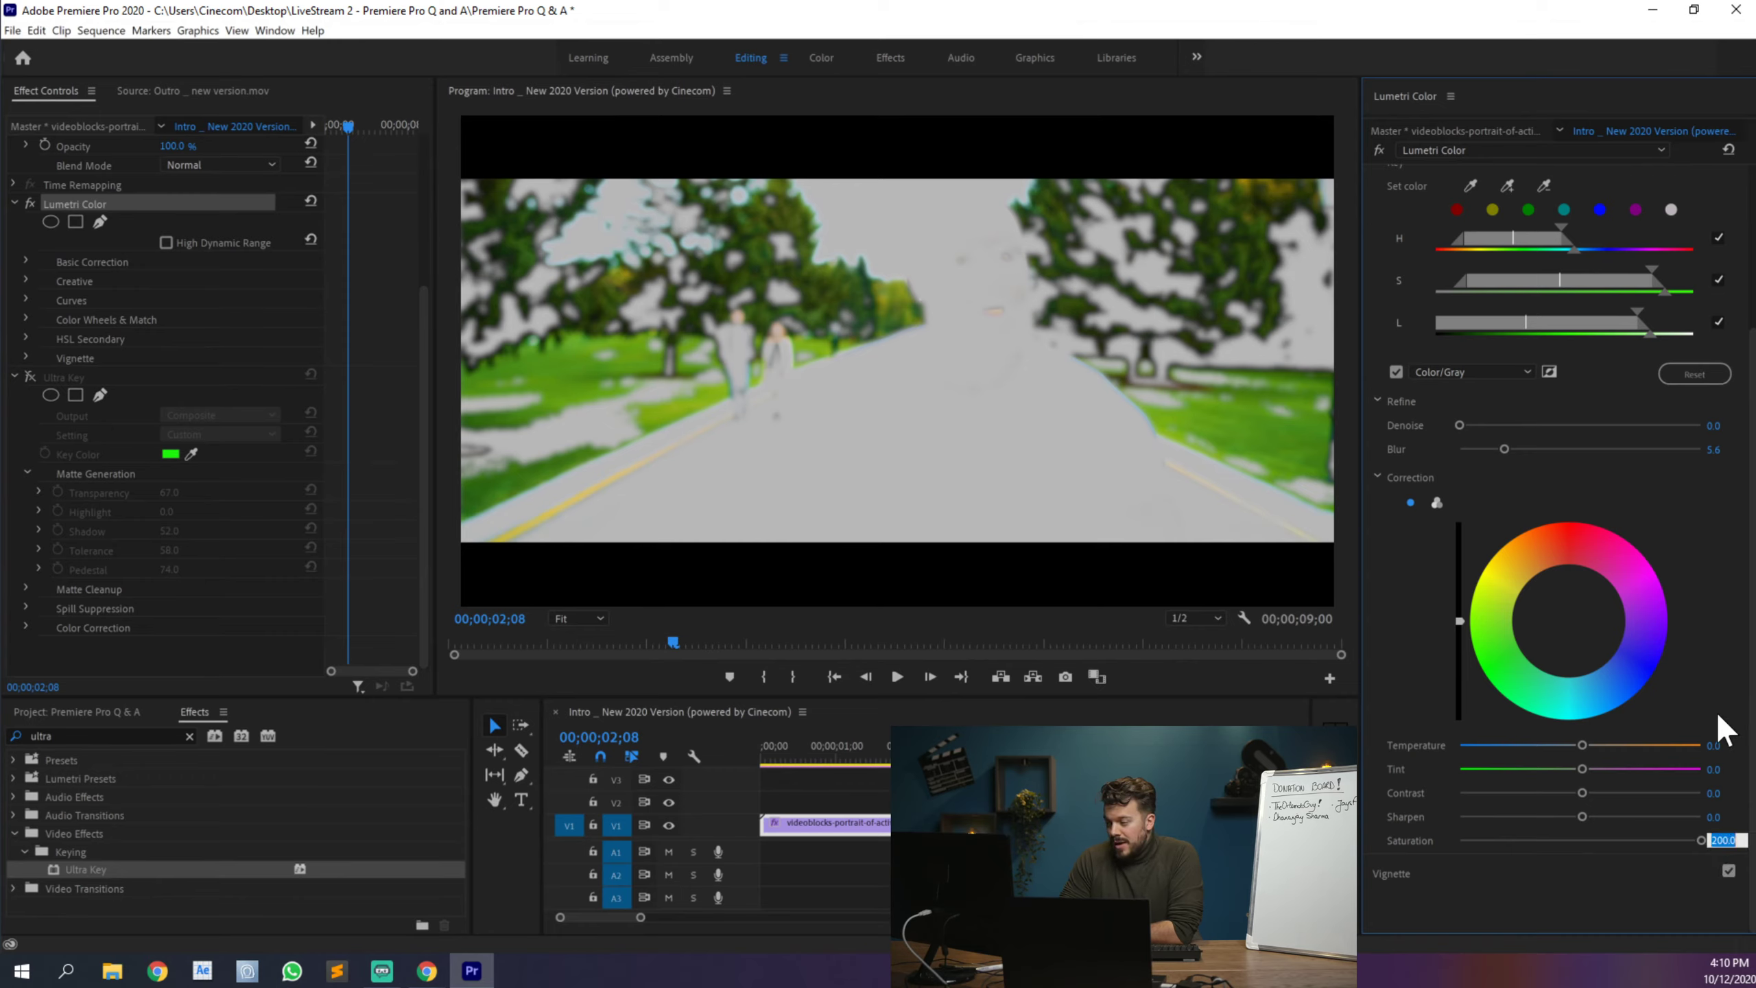
type("300")
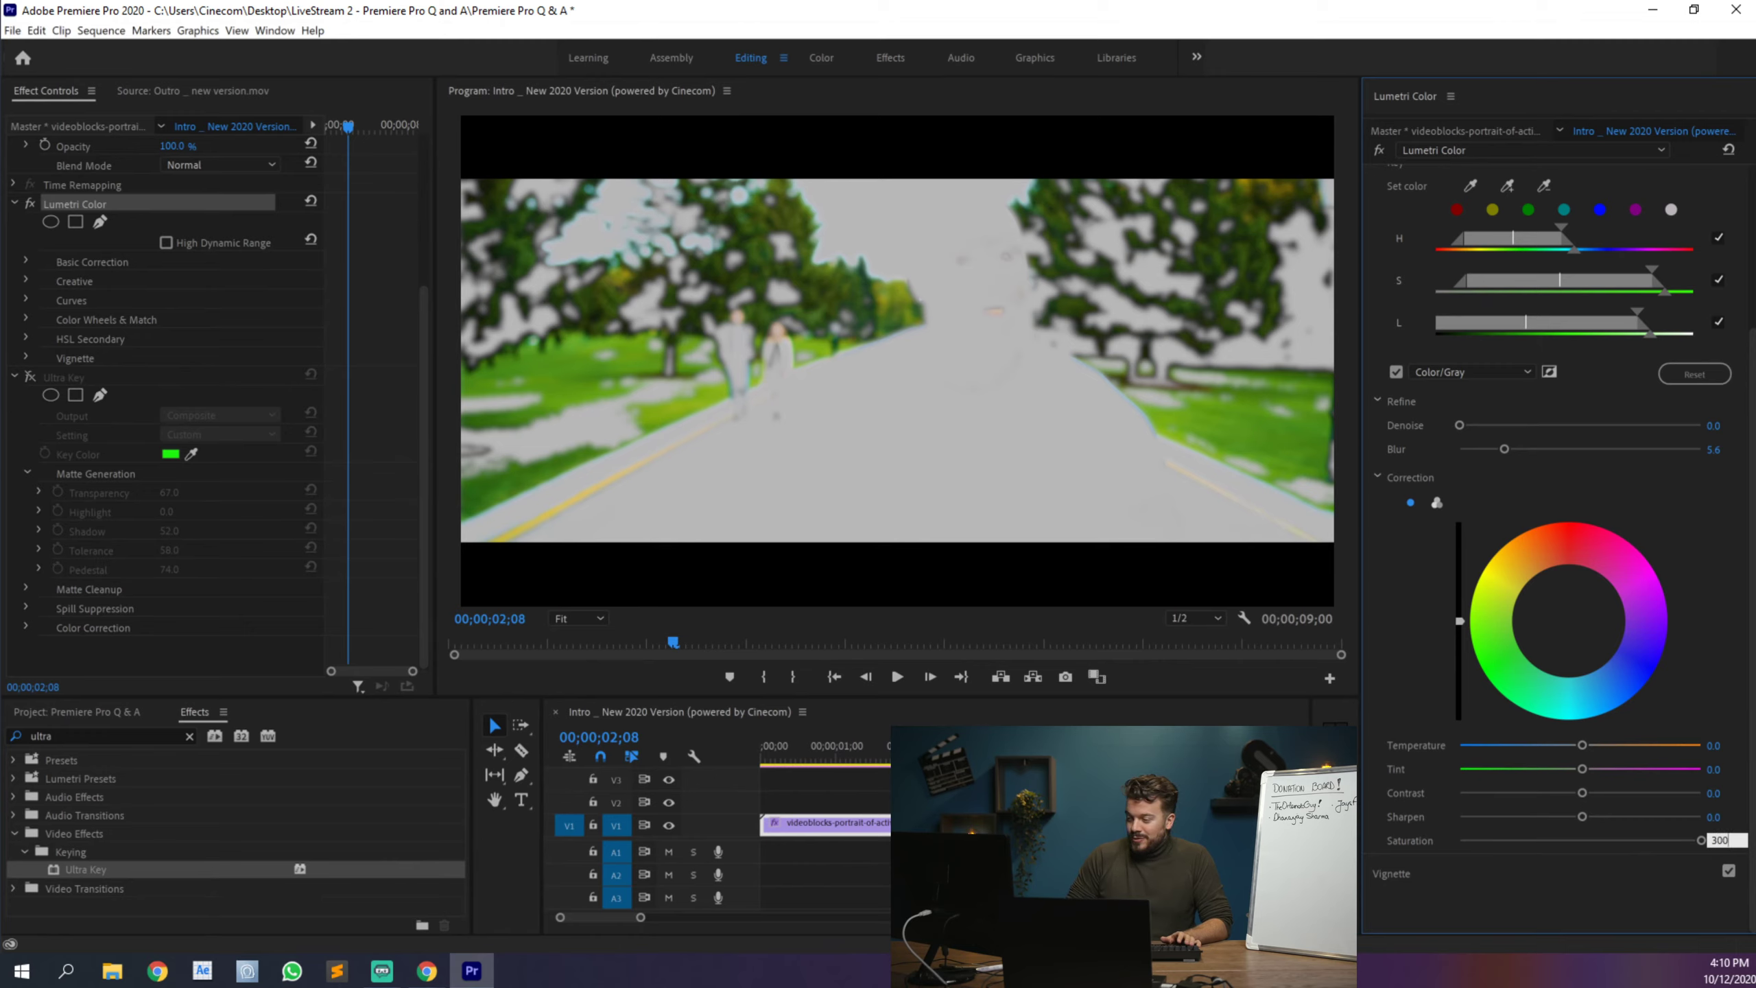
key("Return")
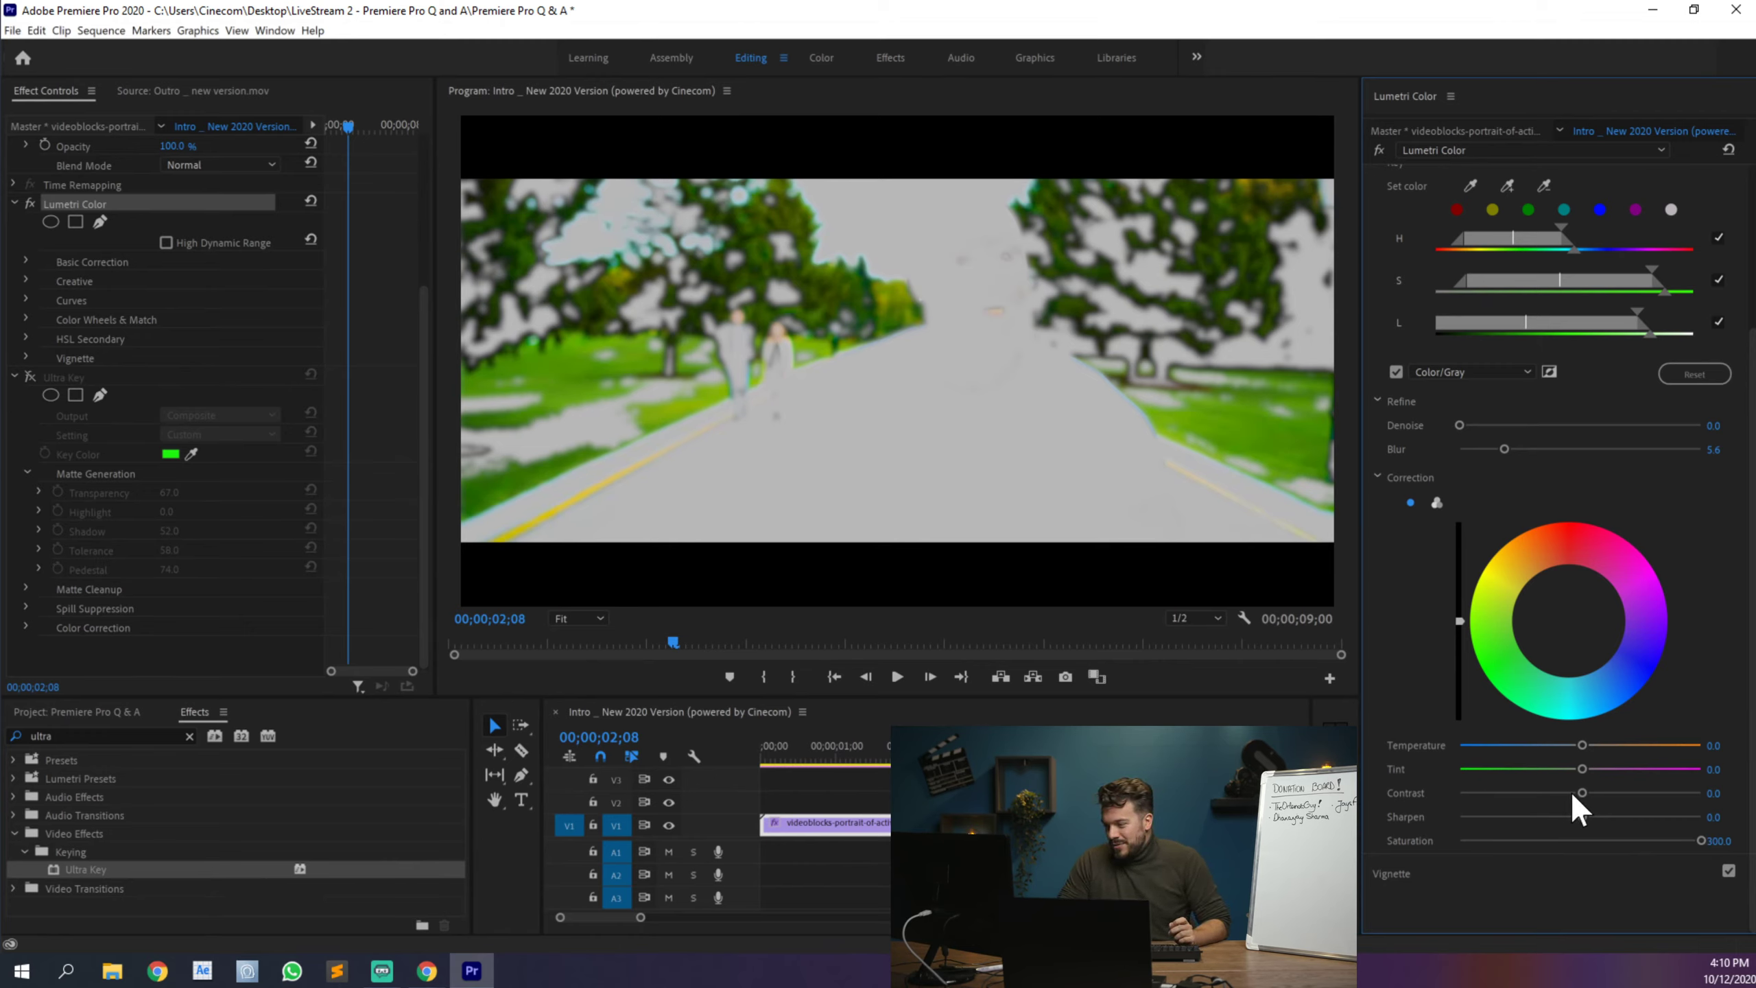
left_click_drag(1582, 793, 1552, 794)
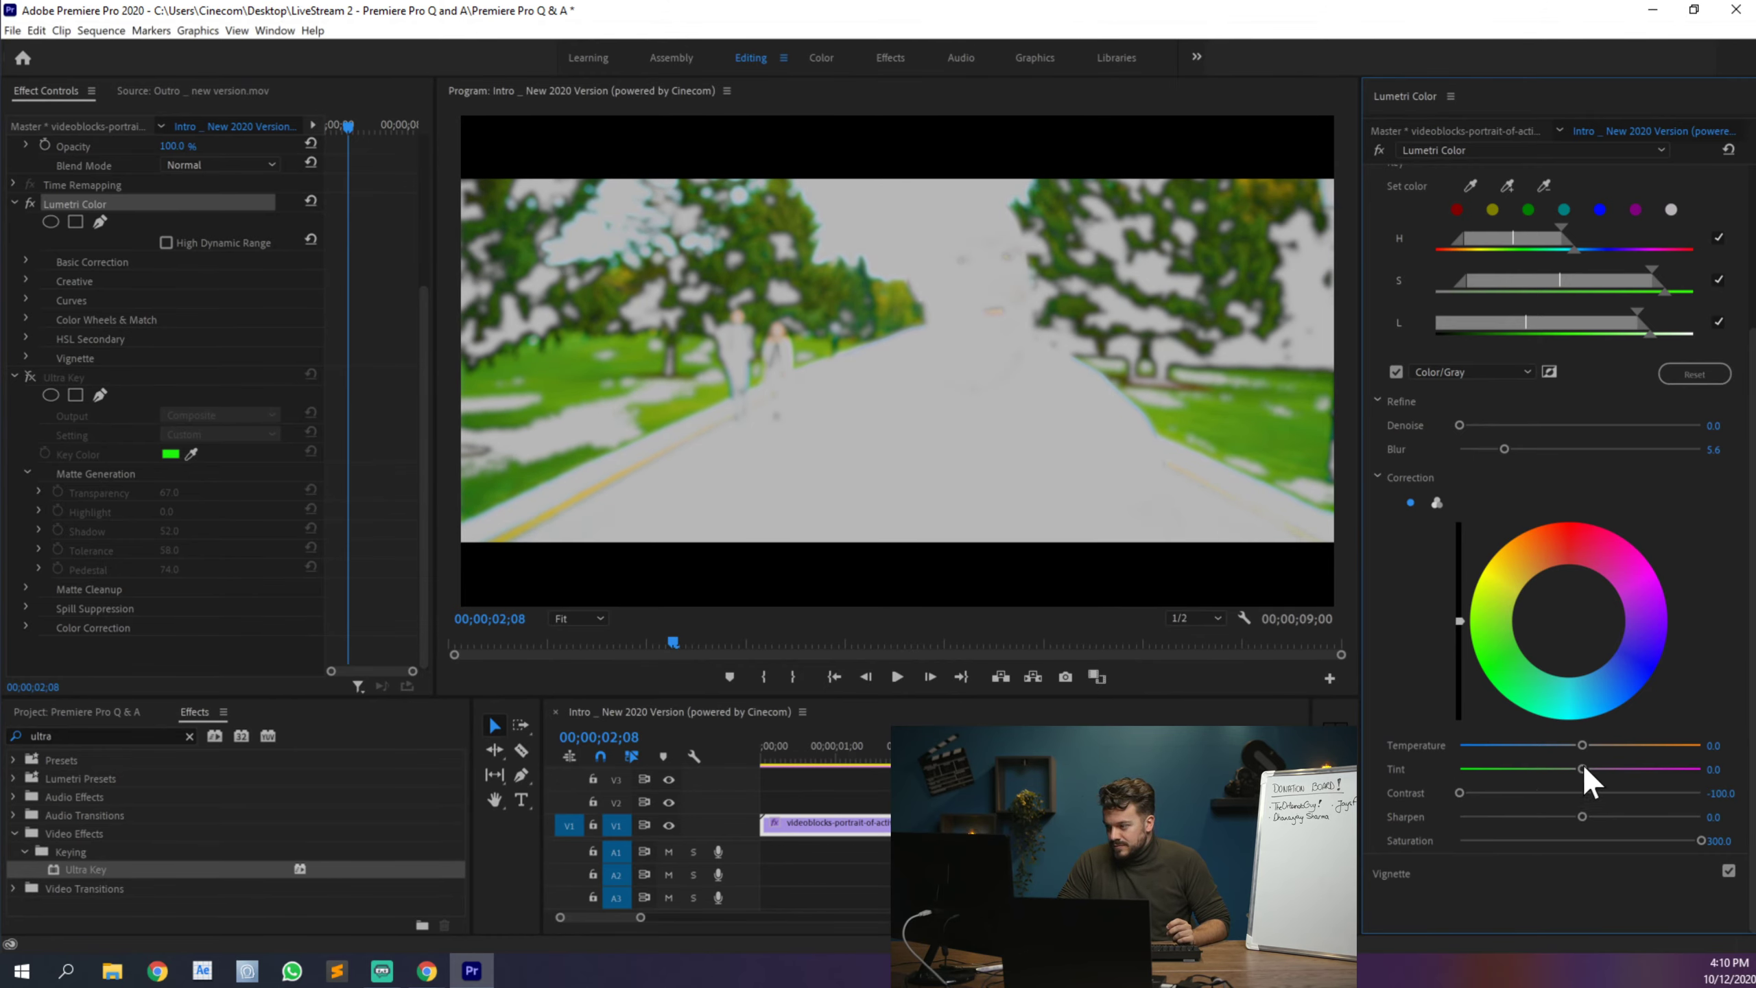
Step: Set the HSL Secondary correction's tint to -100
left_click_drag(1582, 769, 1584, 773)
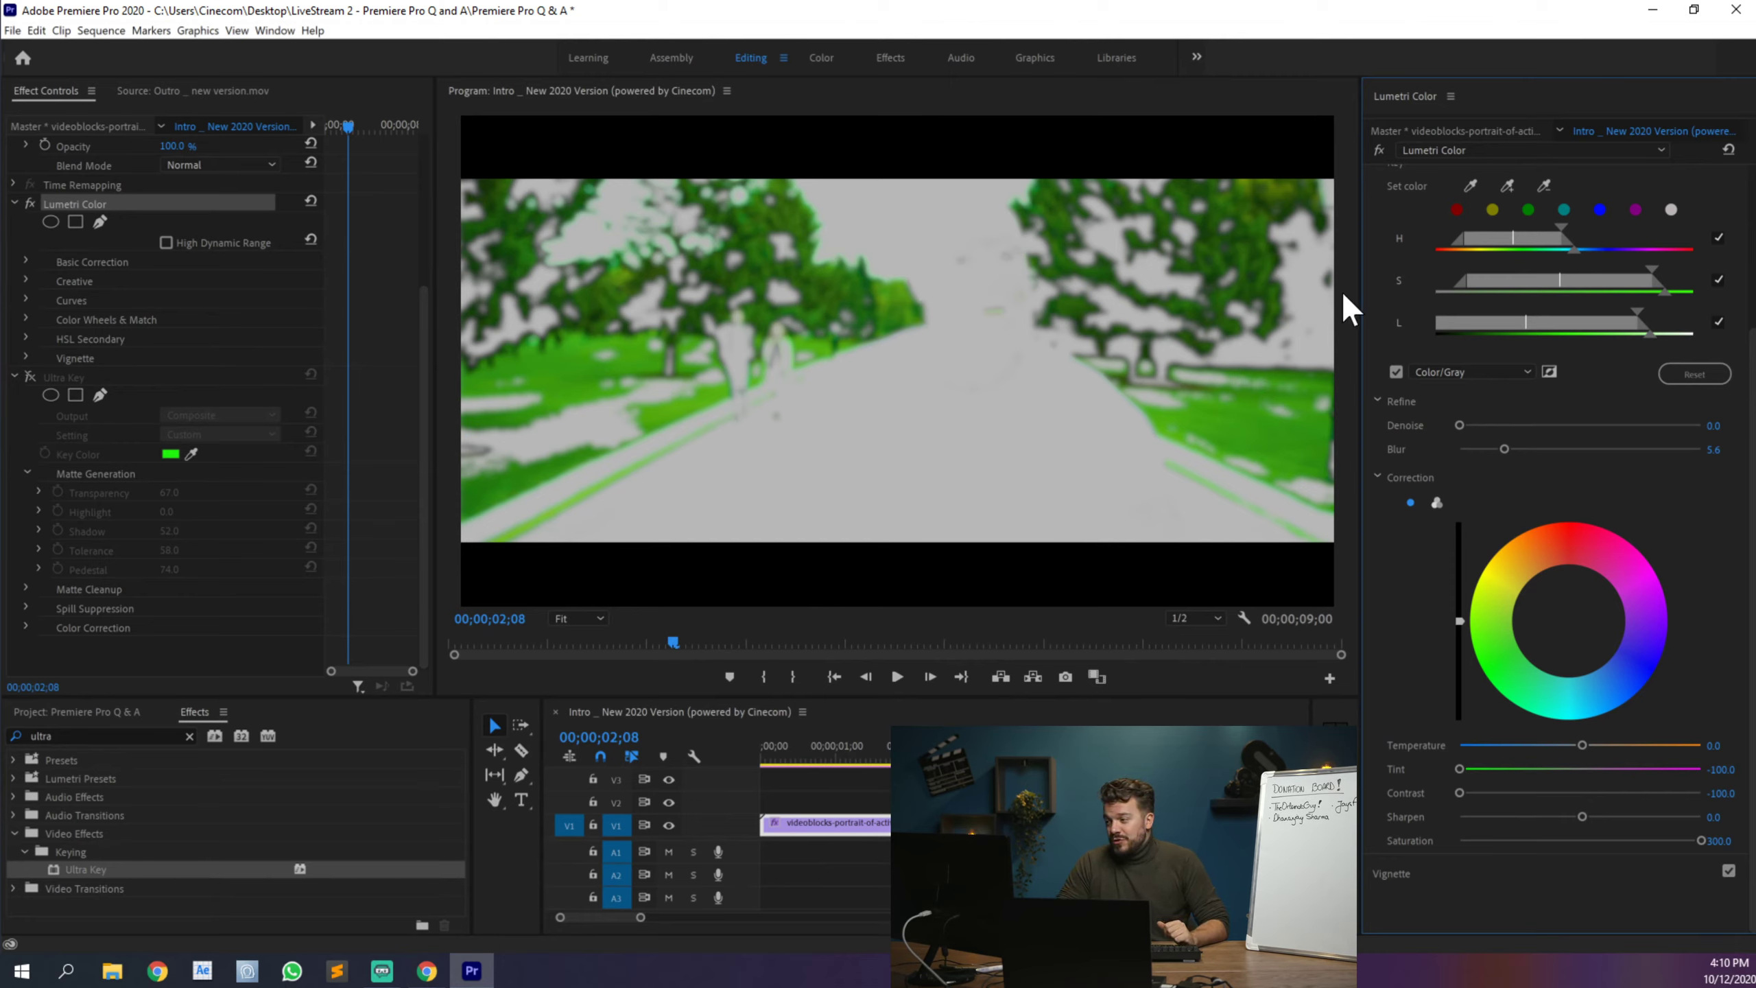
Step: Replace the clip's disabled Ultra Key effect with a freshly applied one and turn off the HSL Secondary's Color/Gray mask
left_click(88, 377)
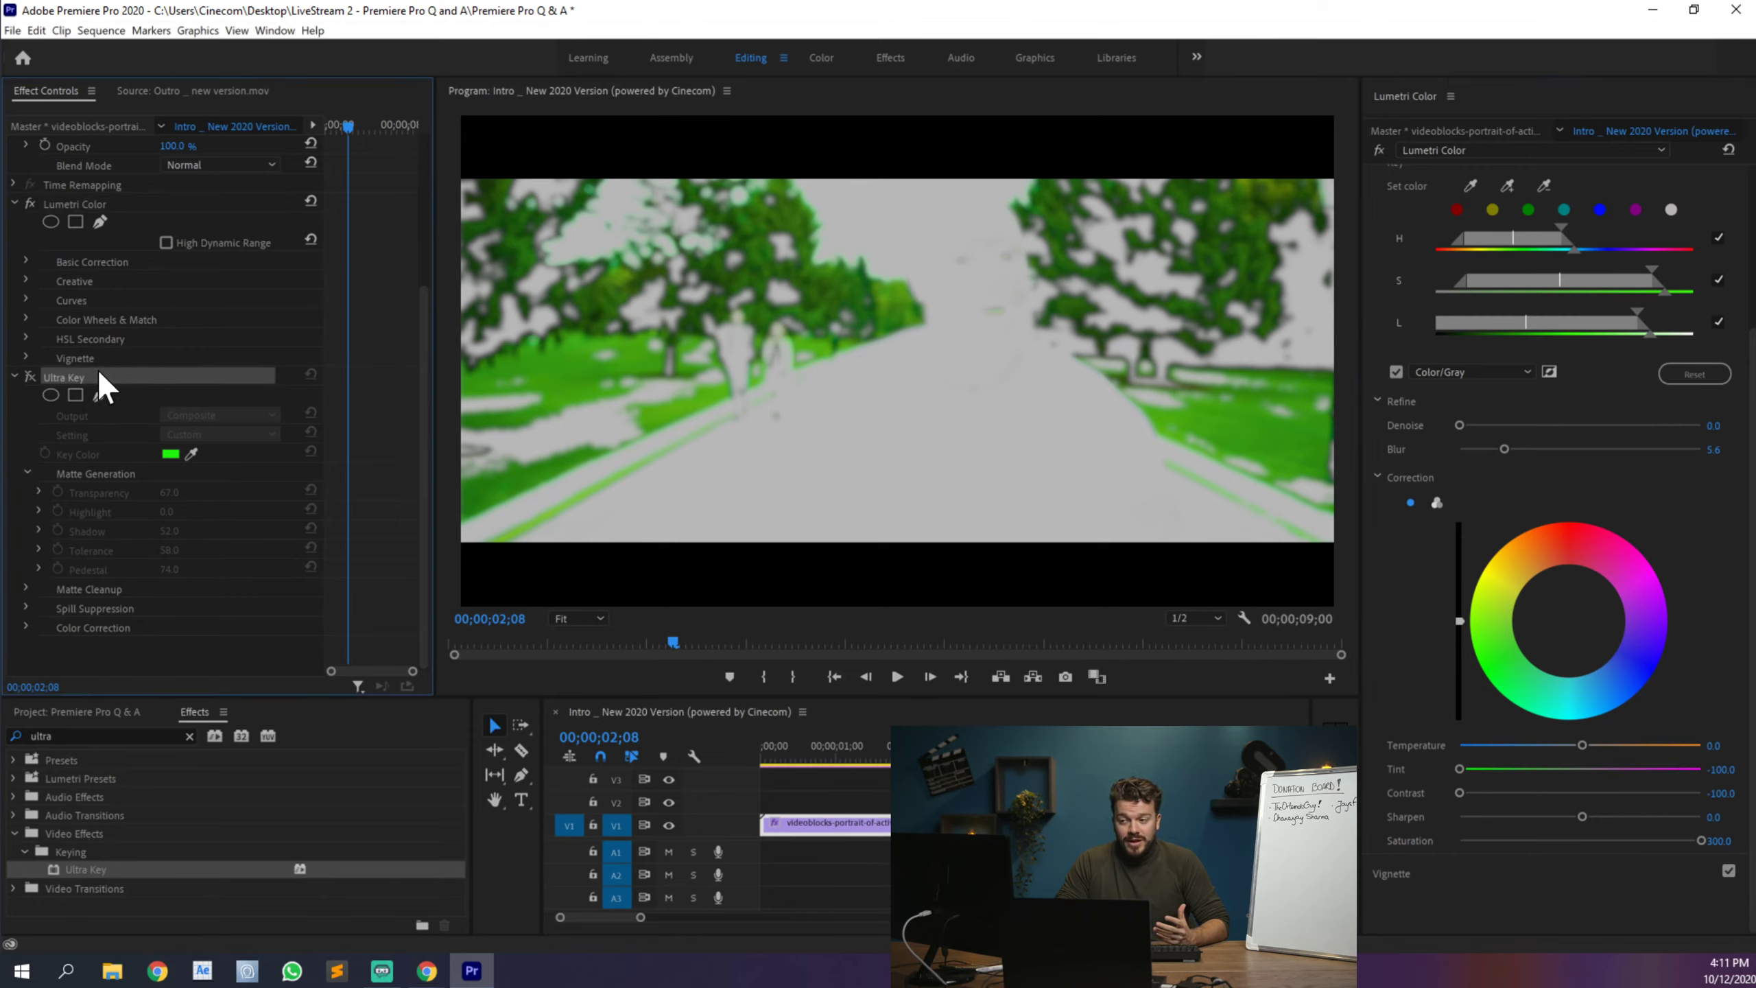
key("Delete")
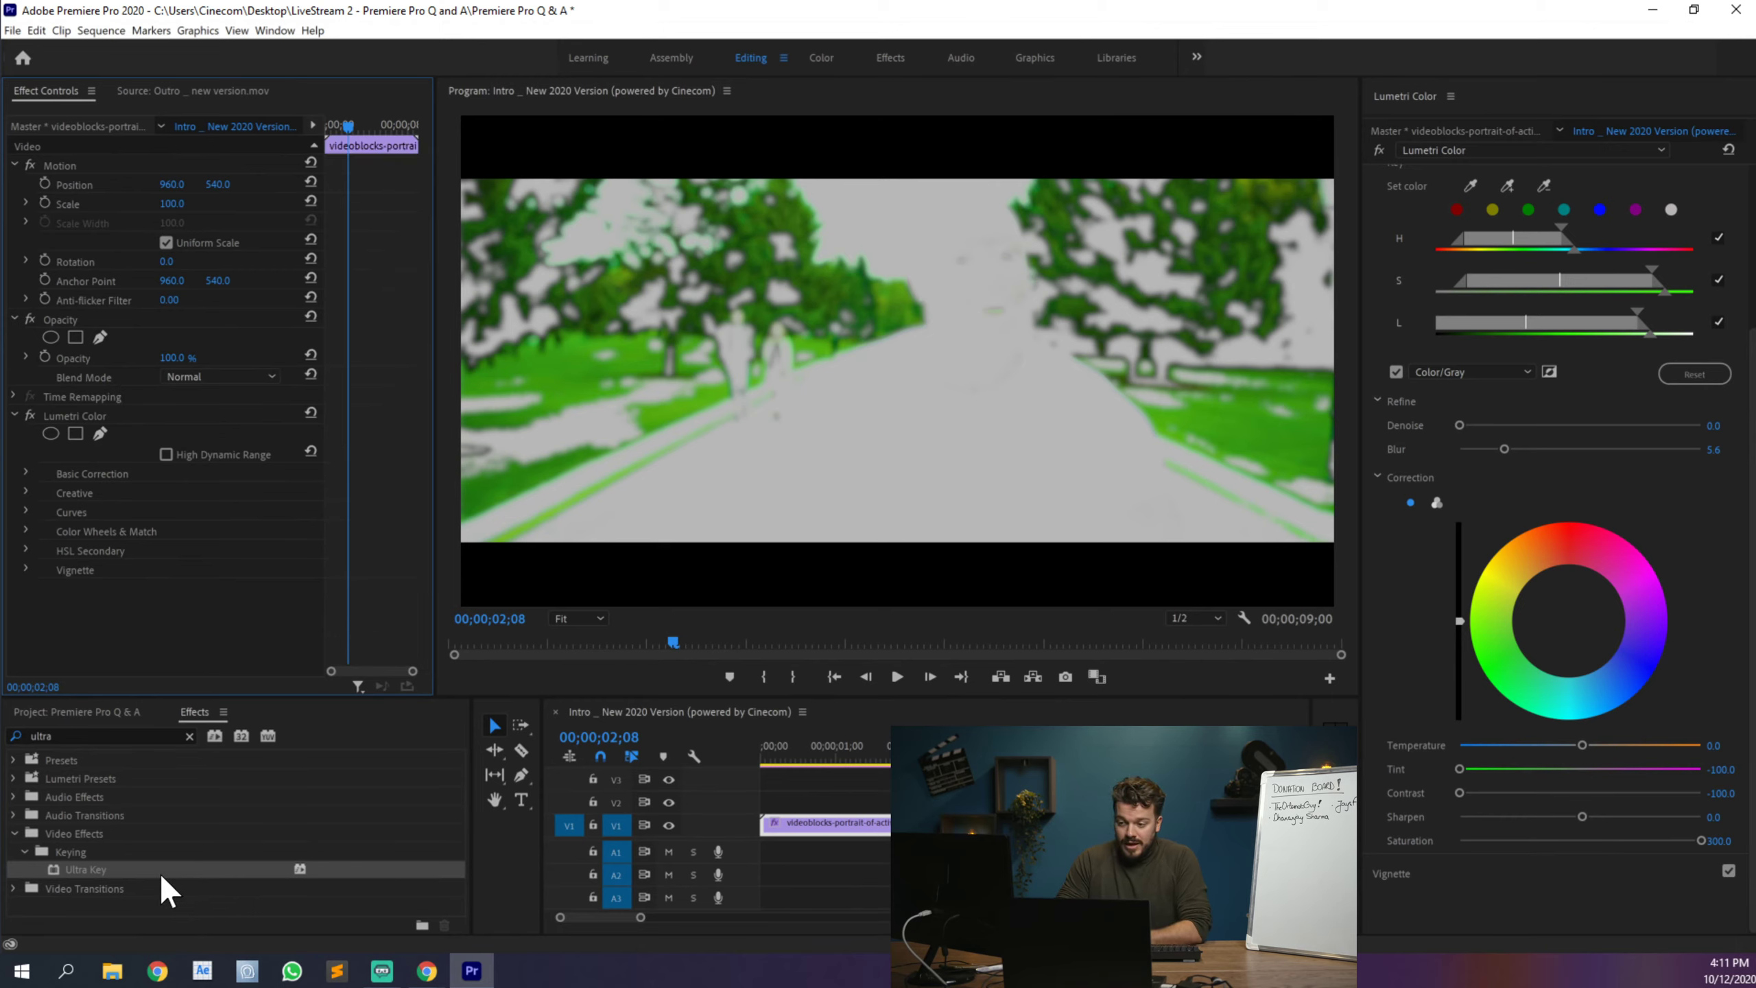
left_click_drag(159, 872, 139, 644)
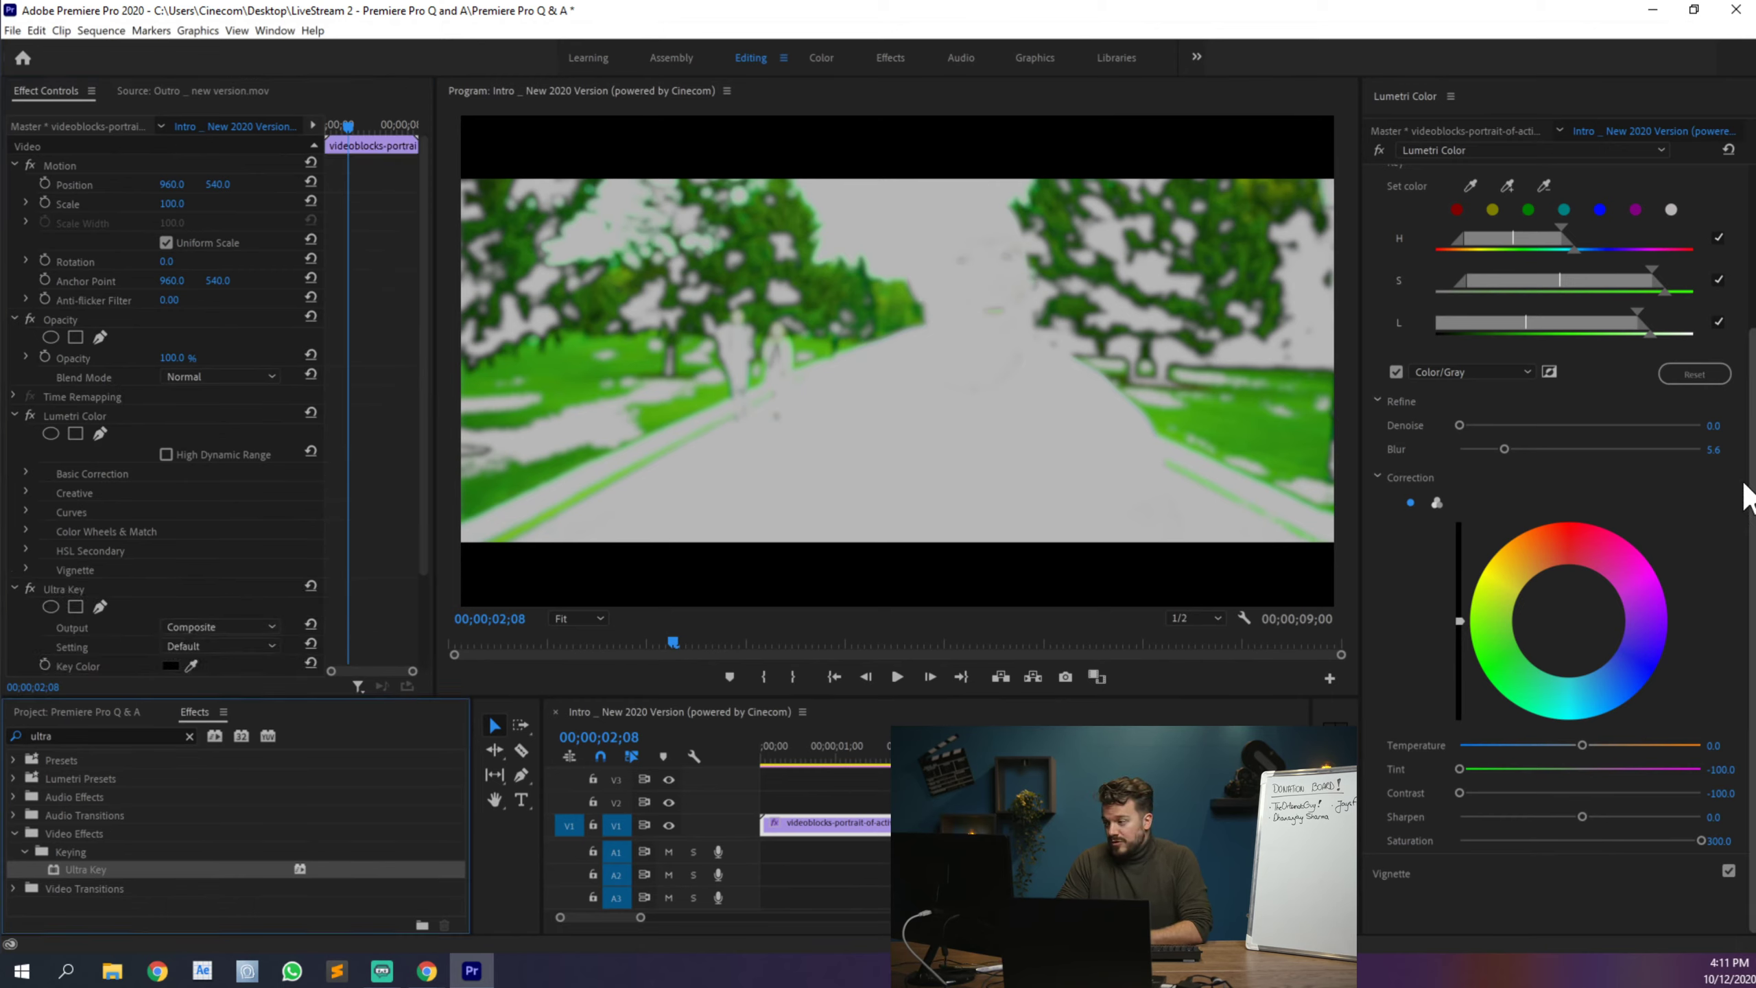
left_click(1395, 373)
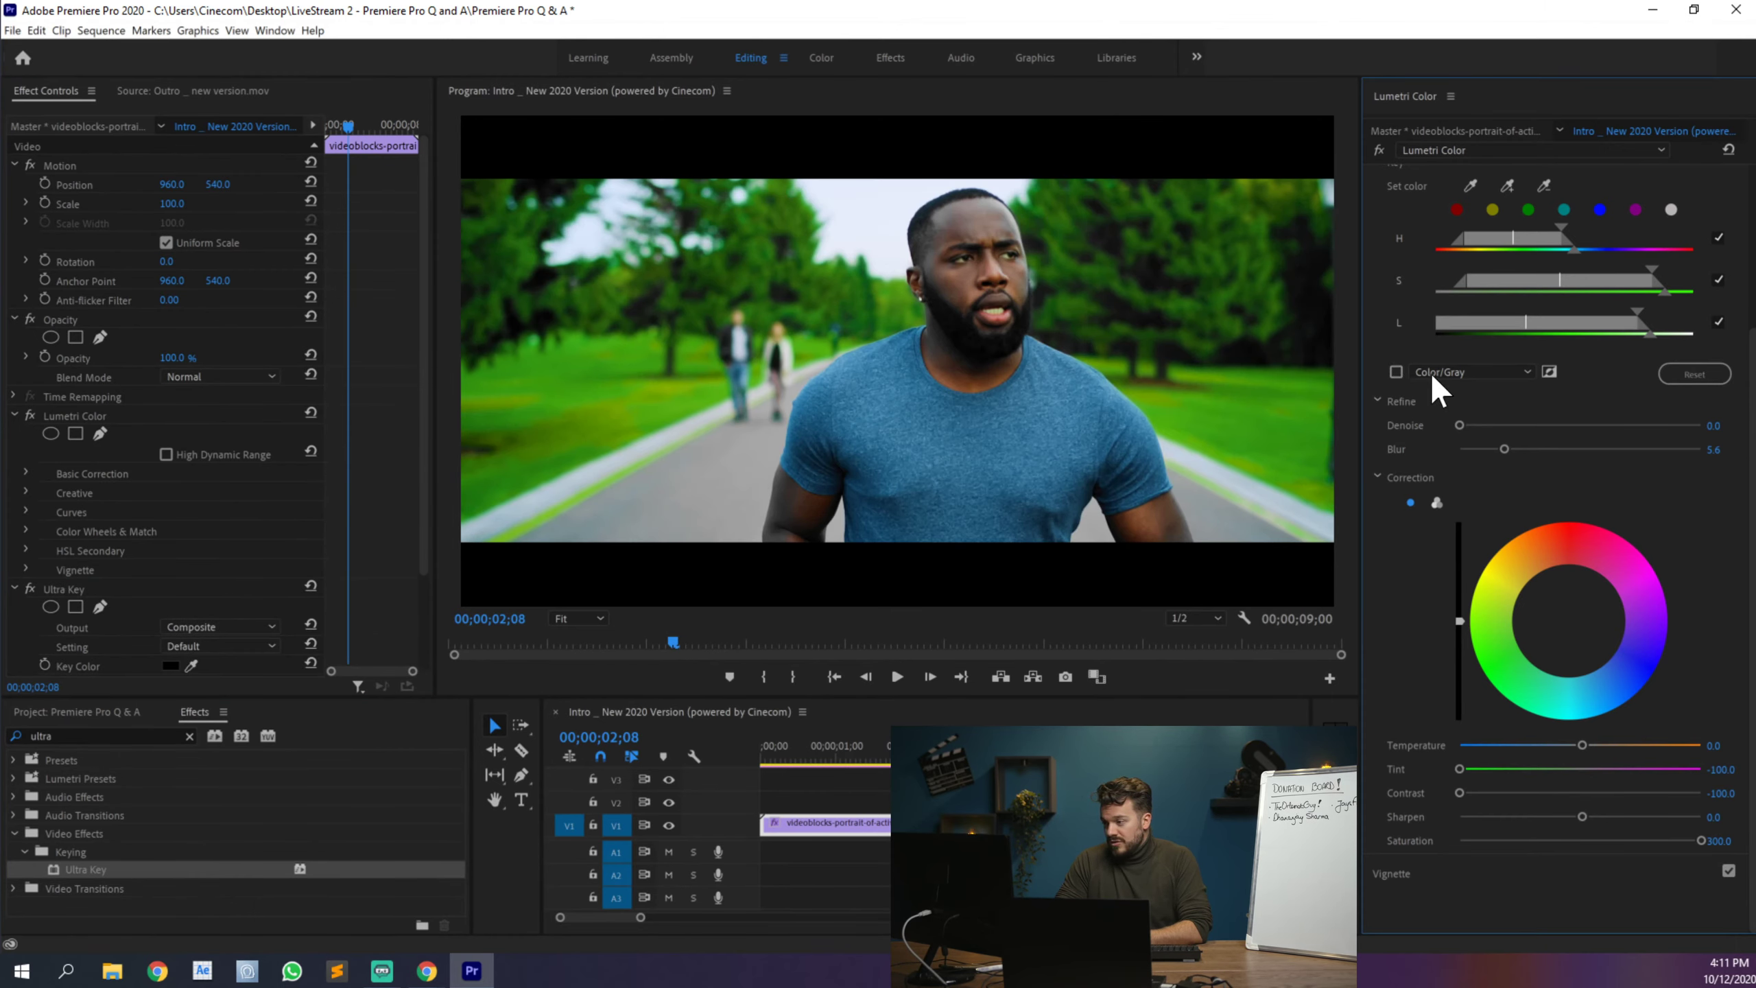
Step: Set the key color of the new Ultra Key effect to a bright green
left_click(191, 665)
scroll(200, 553, "down", 3)
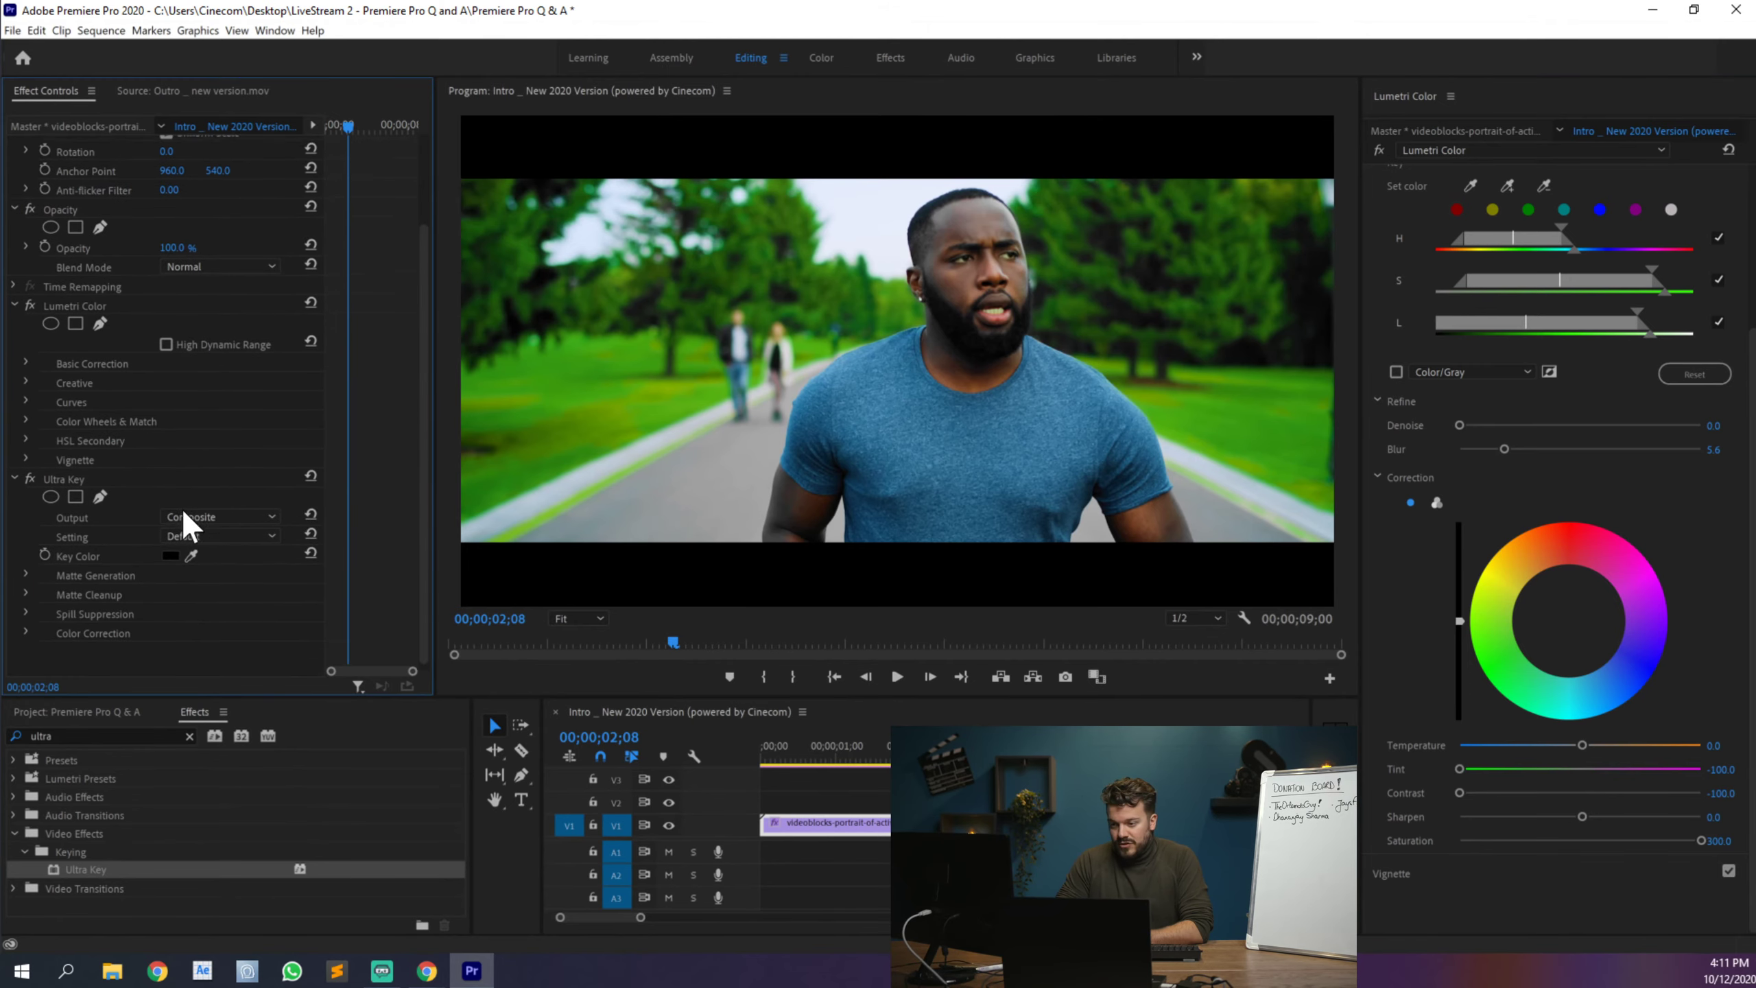
left_click(104, 472)
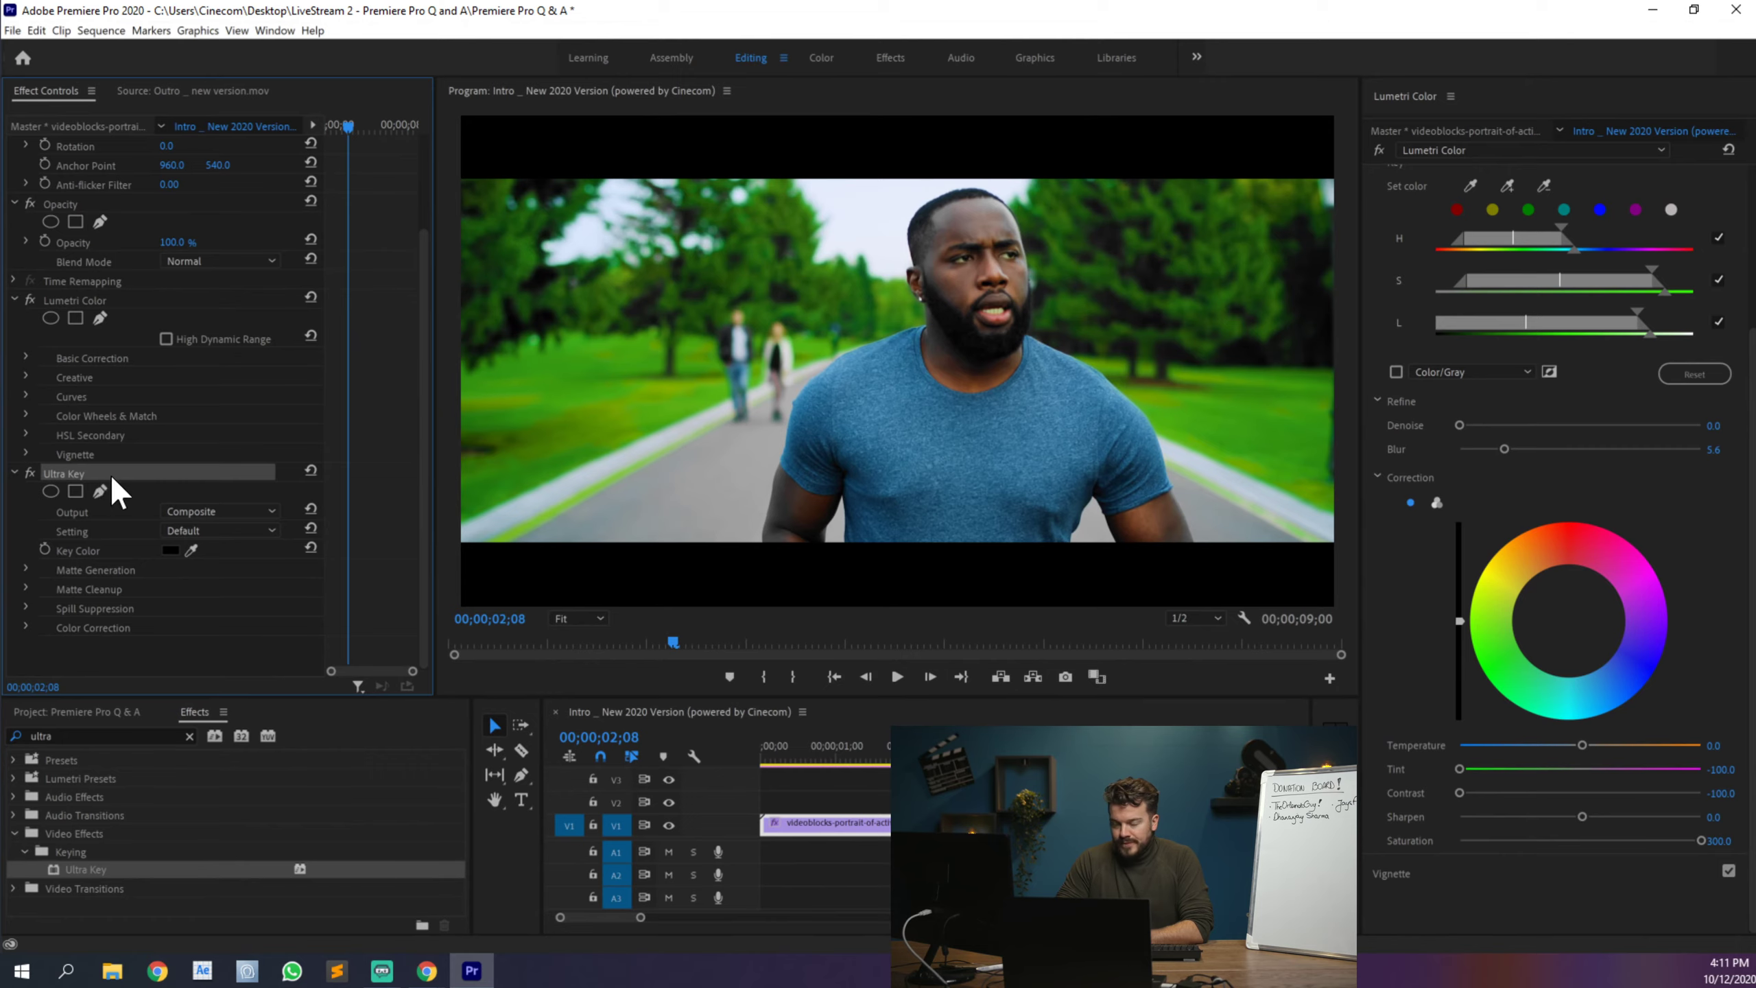
left_click(170, 550)
left_click_drag(856, 338, 840, 400)
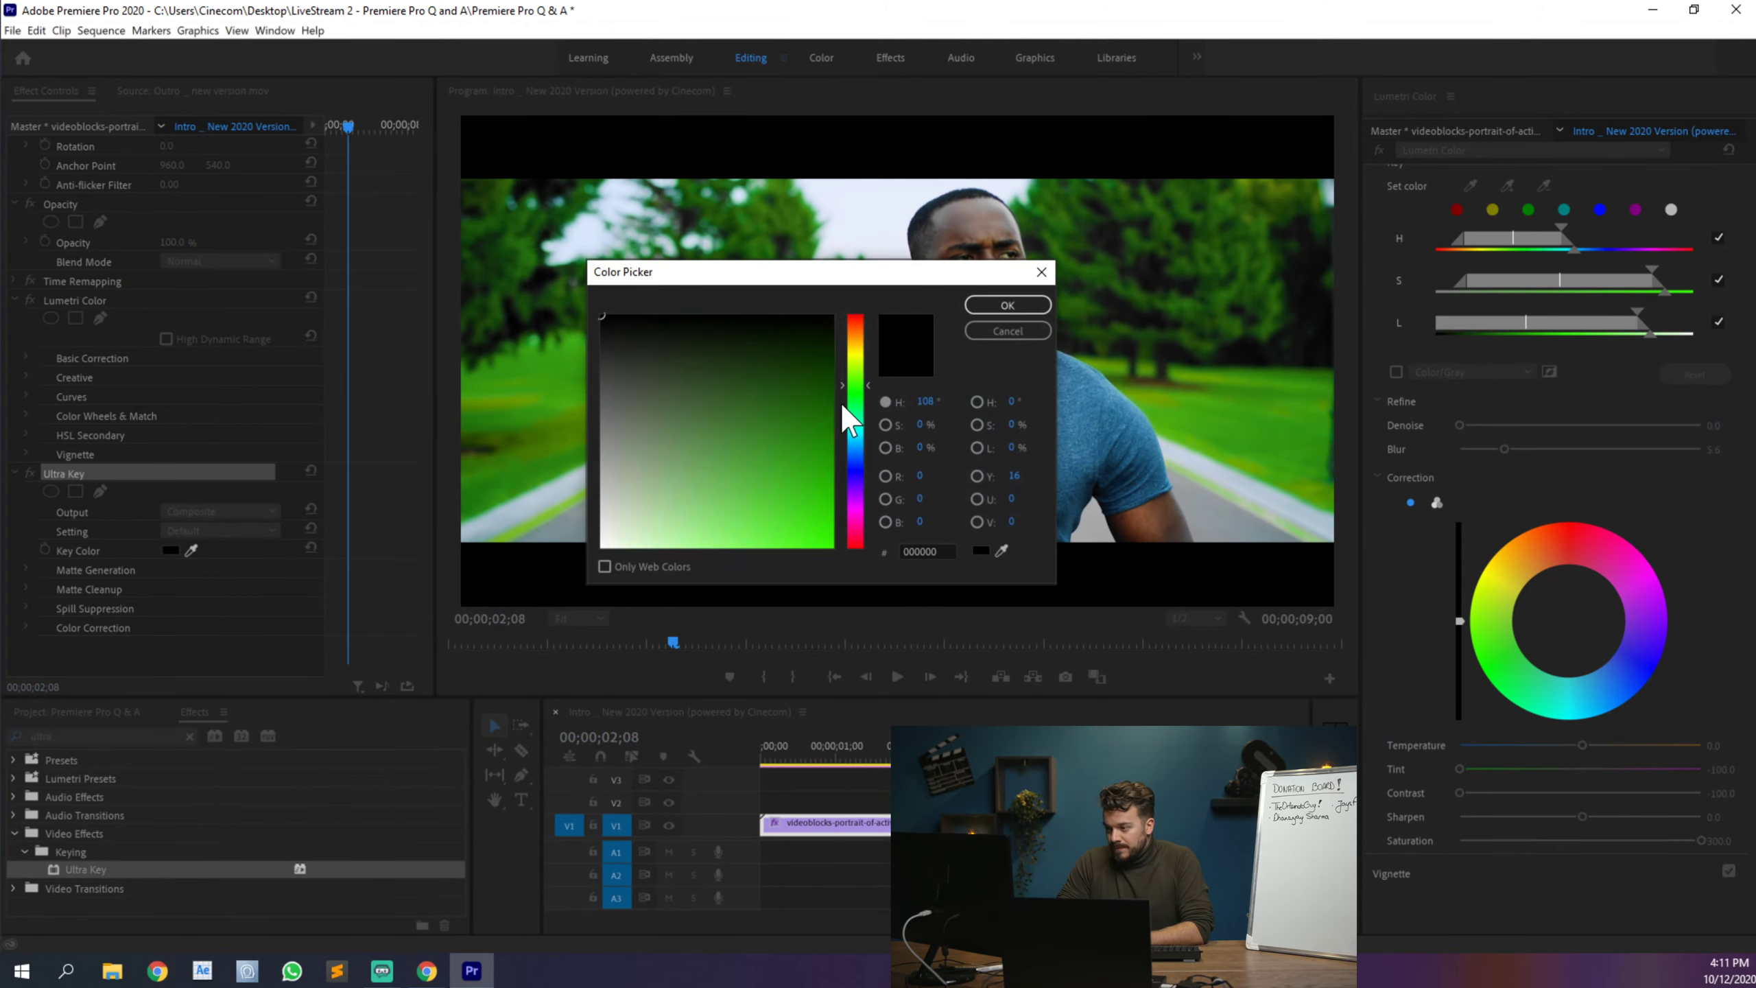
left_click_drag(819, 464, 830, 529)
left_click(988, 307)
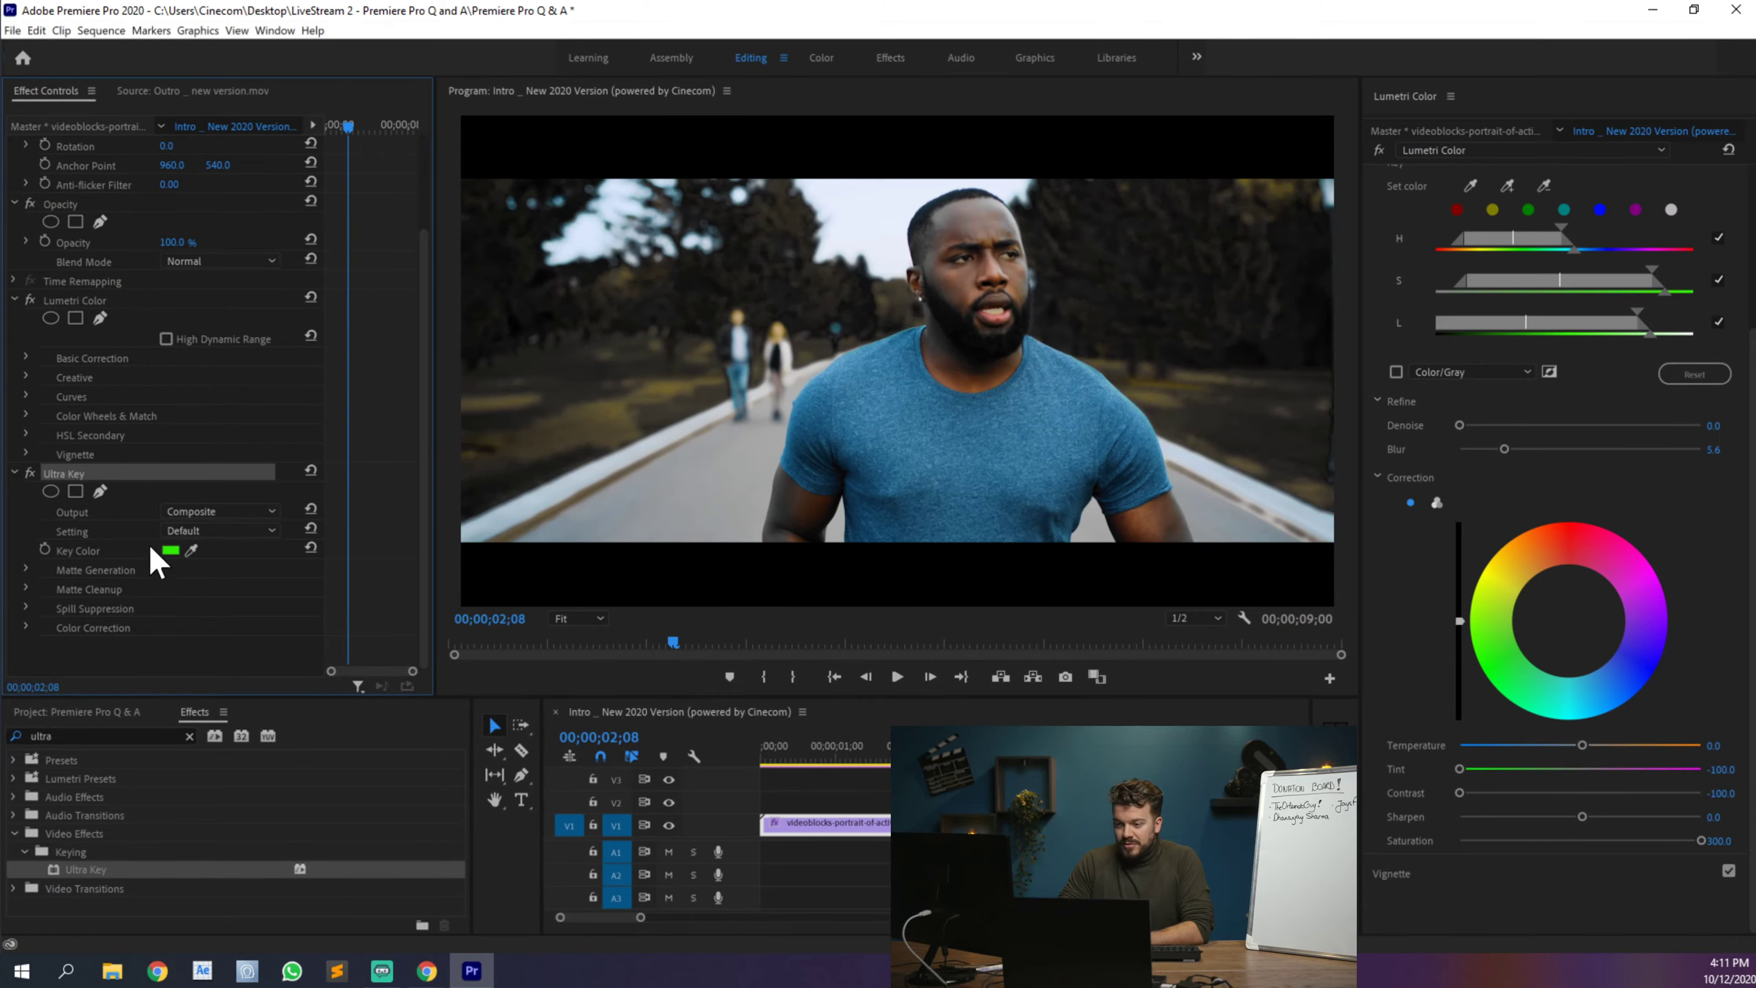
Step: Show the Ultra Key output as Alpha Channel to inspect the matte, and delete the Ultra Key effect from the clip
left_click(174, 513)
left_click(220, 549)
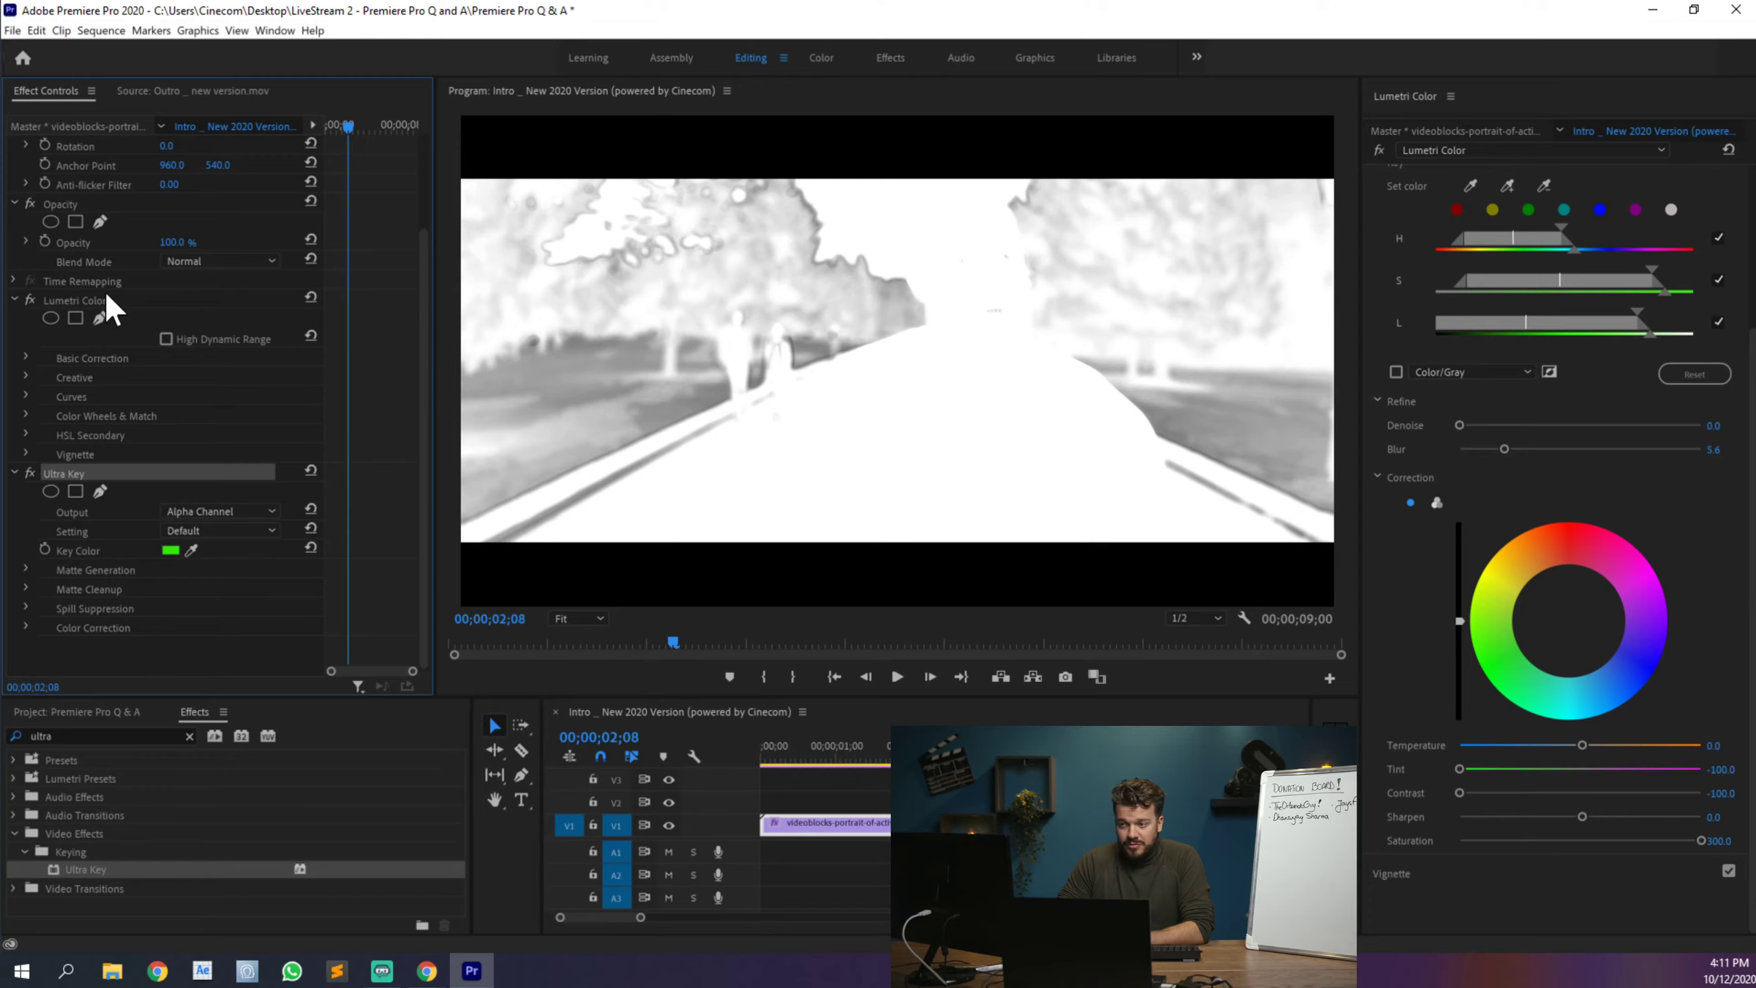
key("Delete")
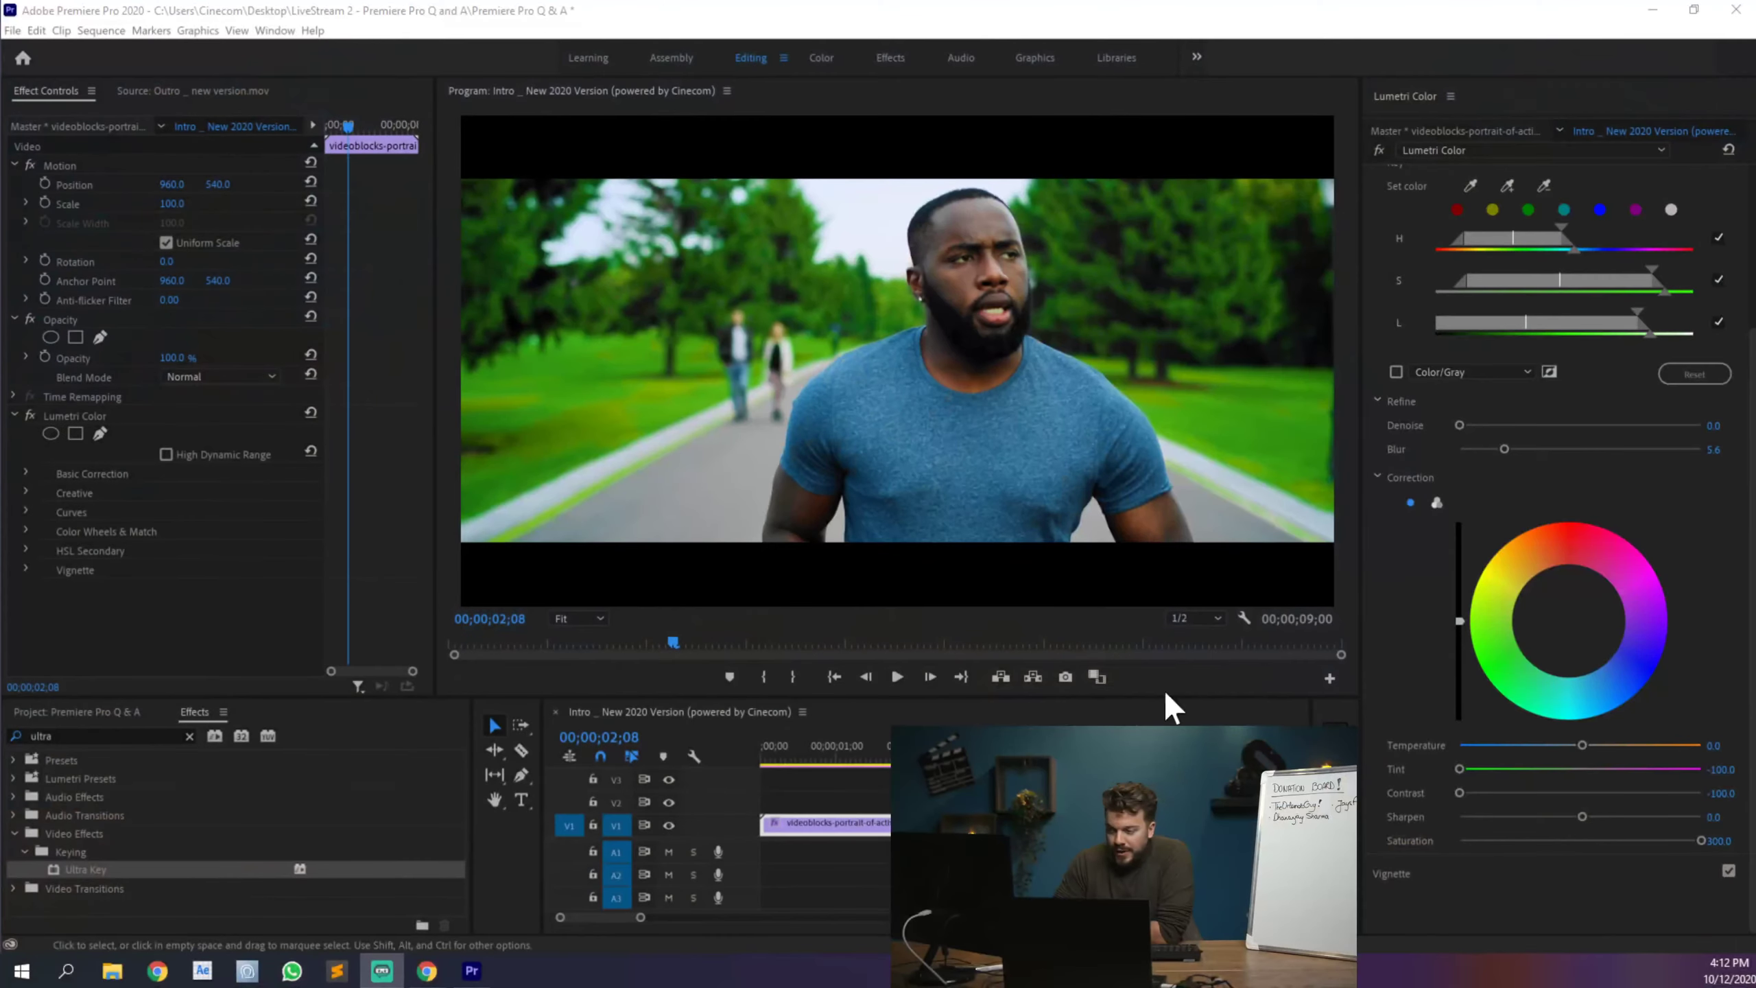
Step: Enlarge the timeline area and close the Intro _ New 2020 Version (powered by Cinecom) sequence
left_click_drag(618, 701, 616, 573)
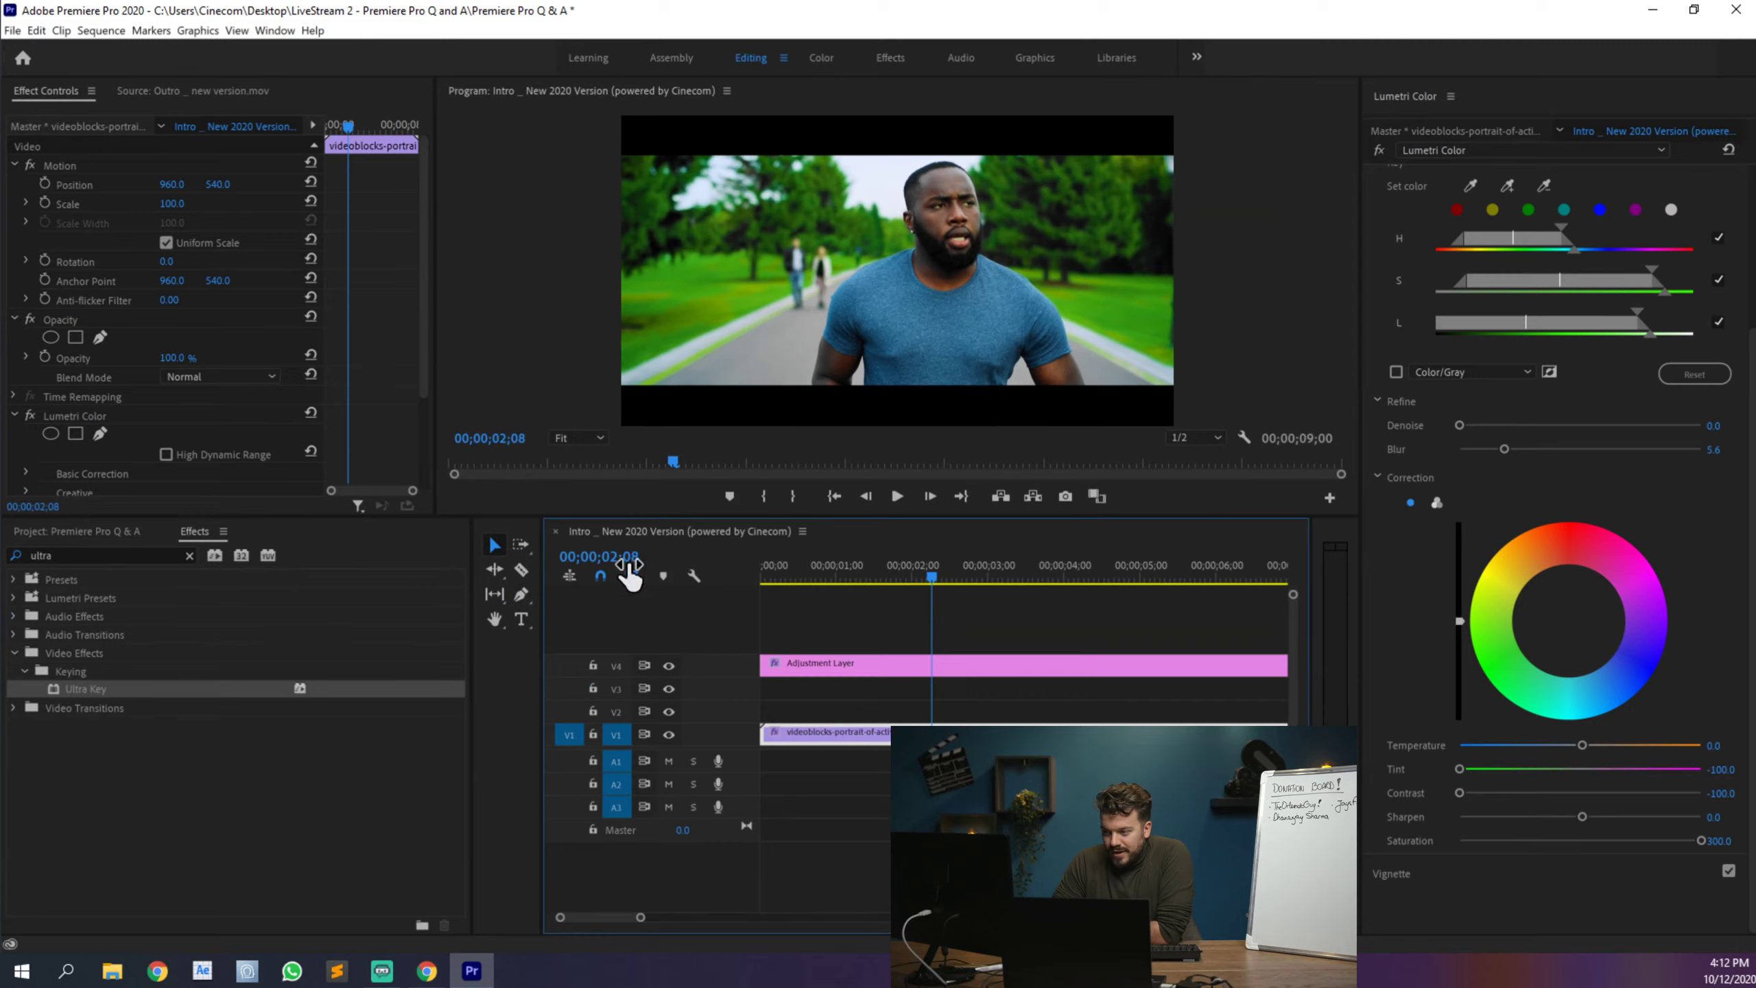
left_click(555, 530)
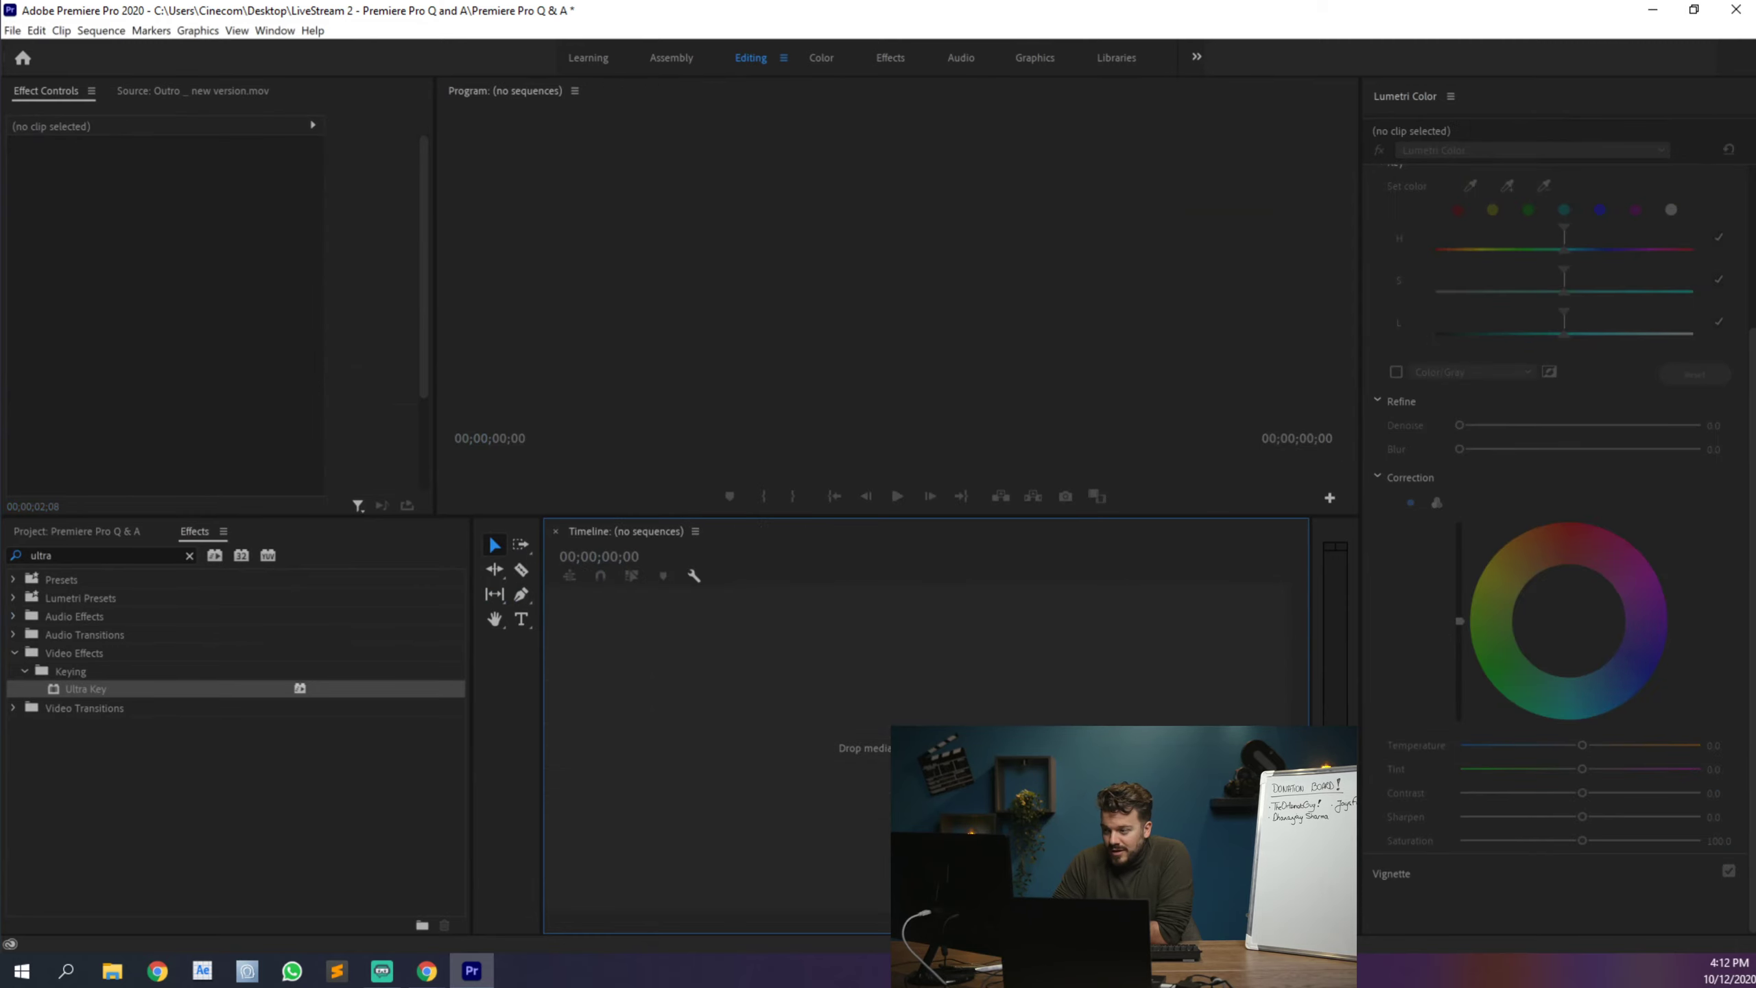
Step: Reopen the closed Intro _ New 2020 Version sequence in the timeline from the project's items
left_click(263, 30)
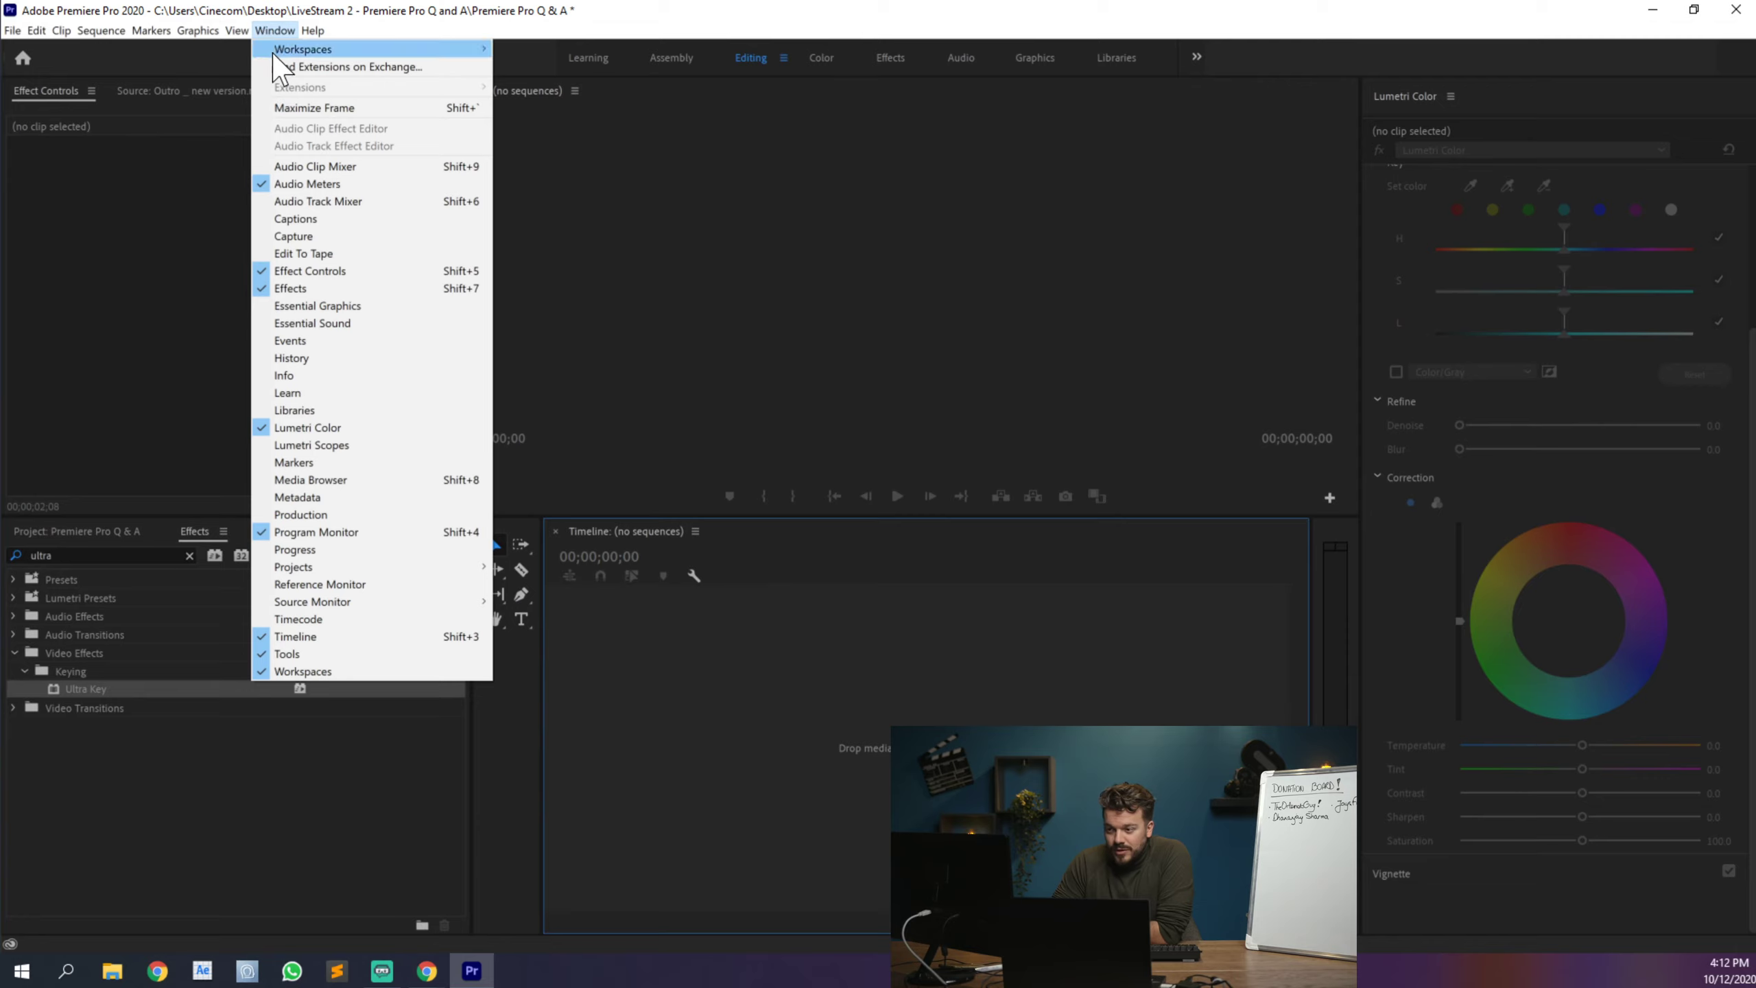
left_click(297, 637)
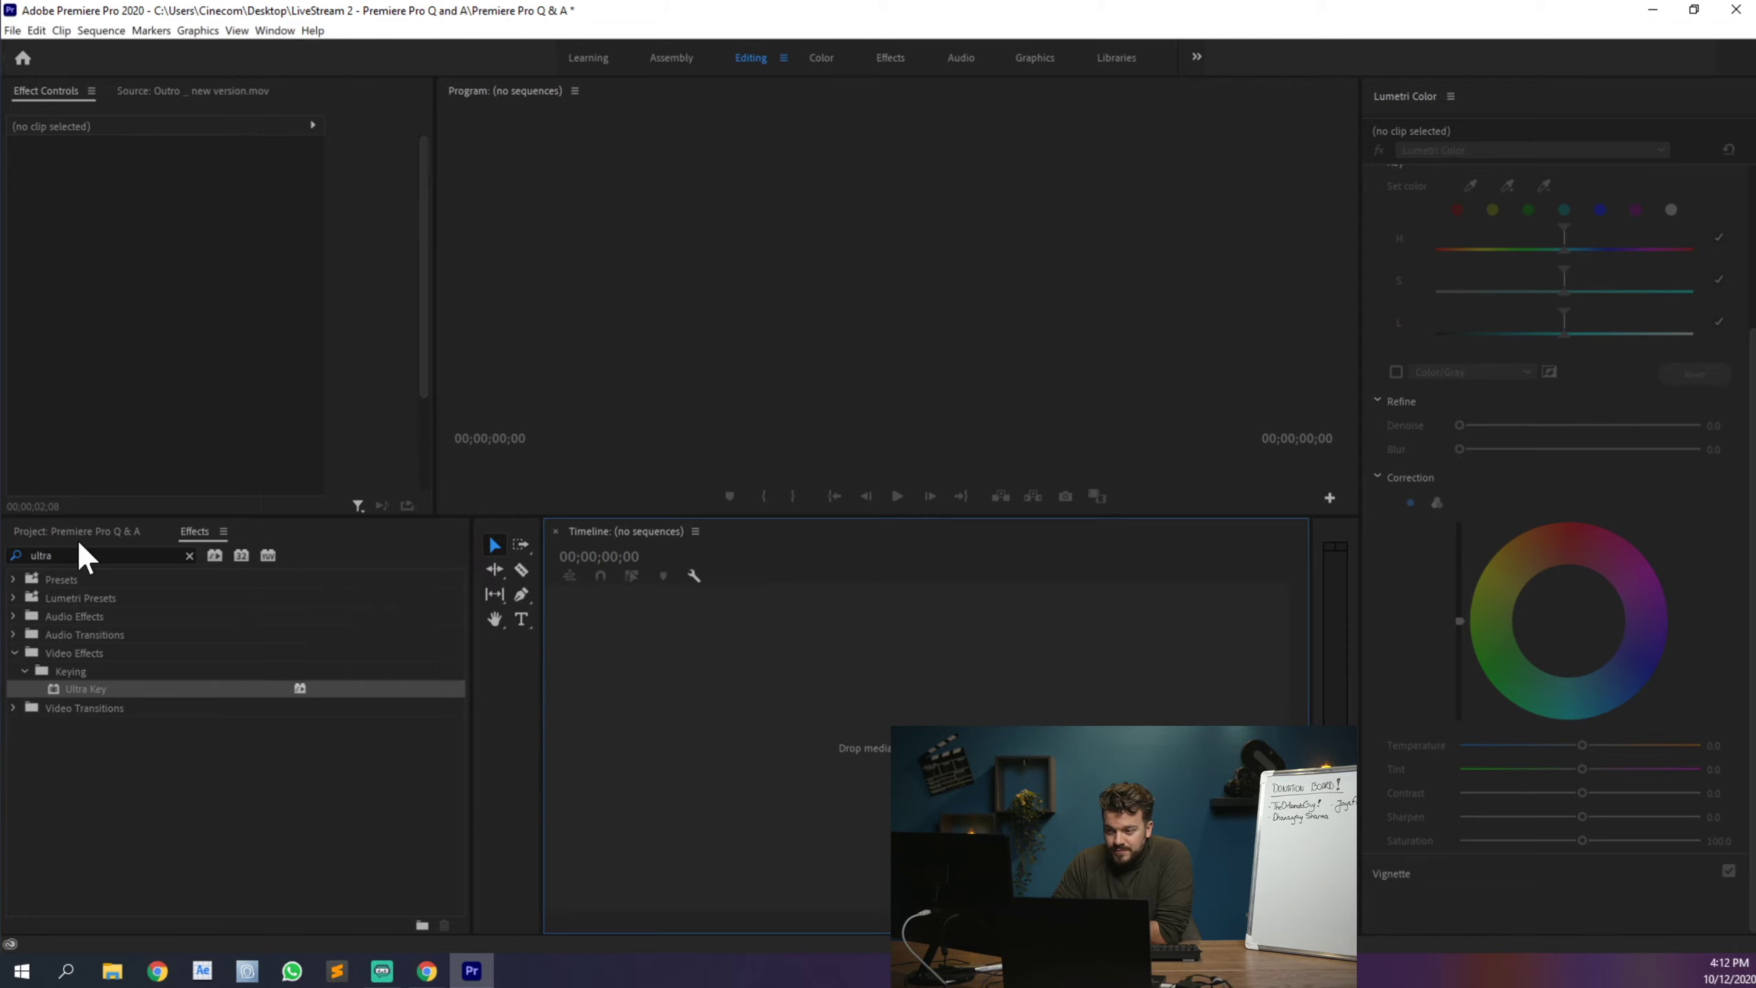
left_click(81, 530)
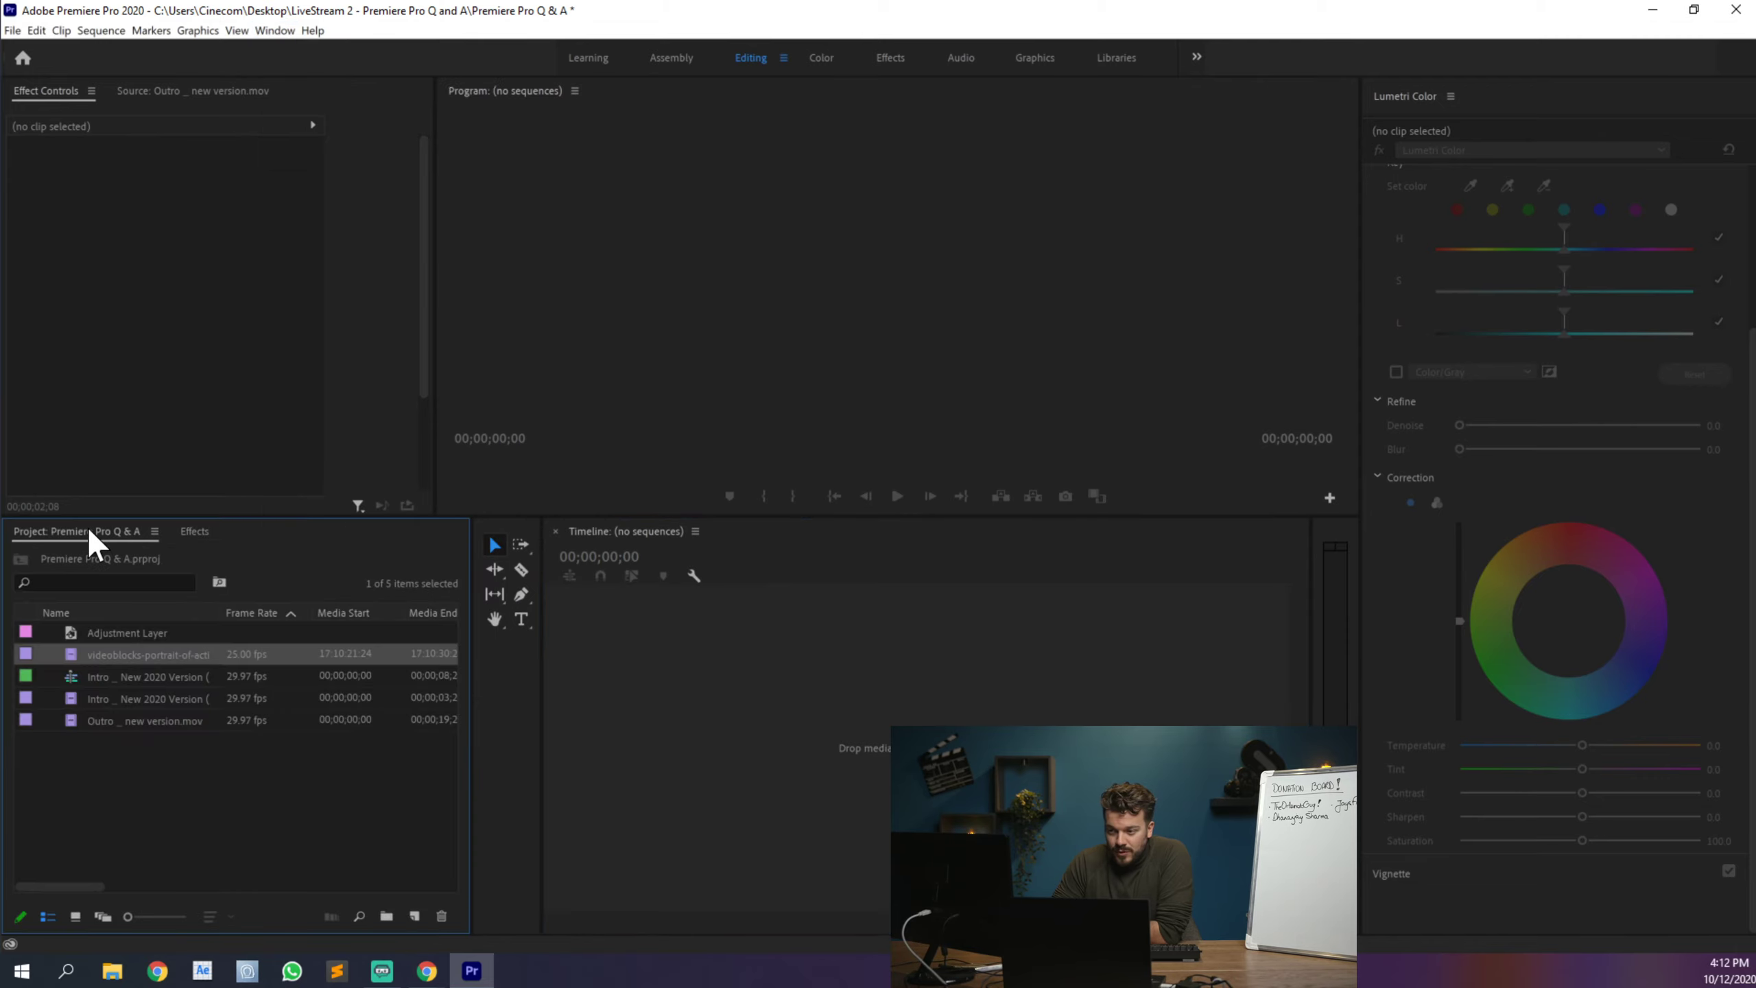
left_click(114, 675)
key("Return")
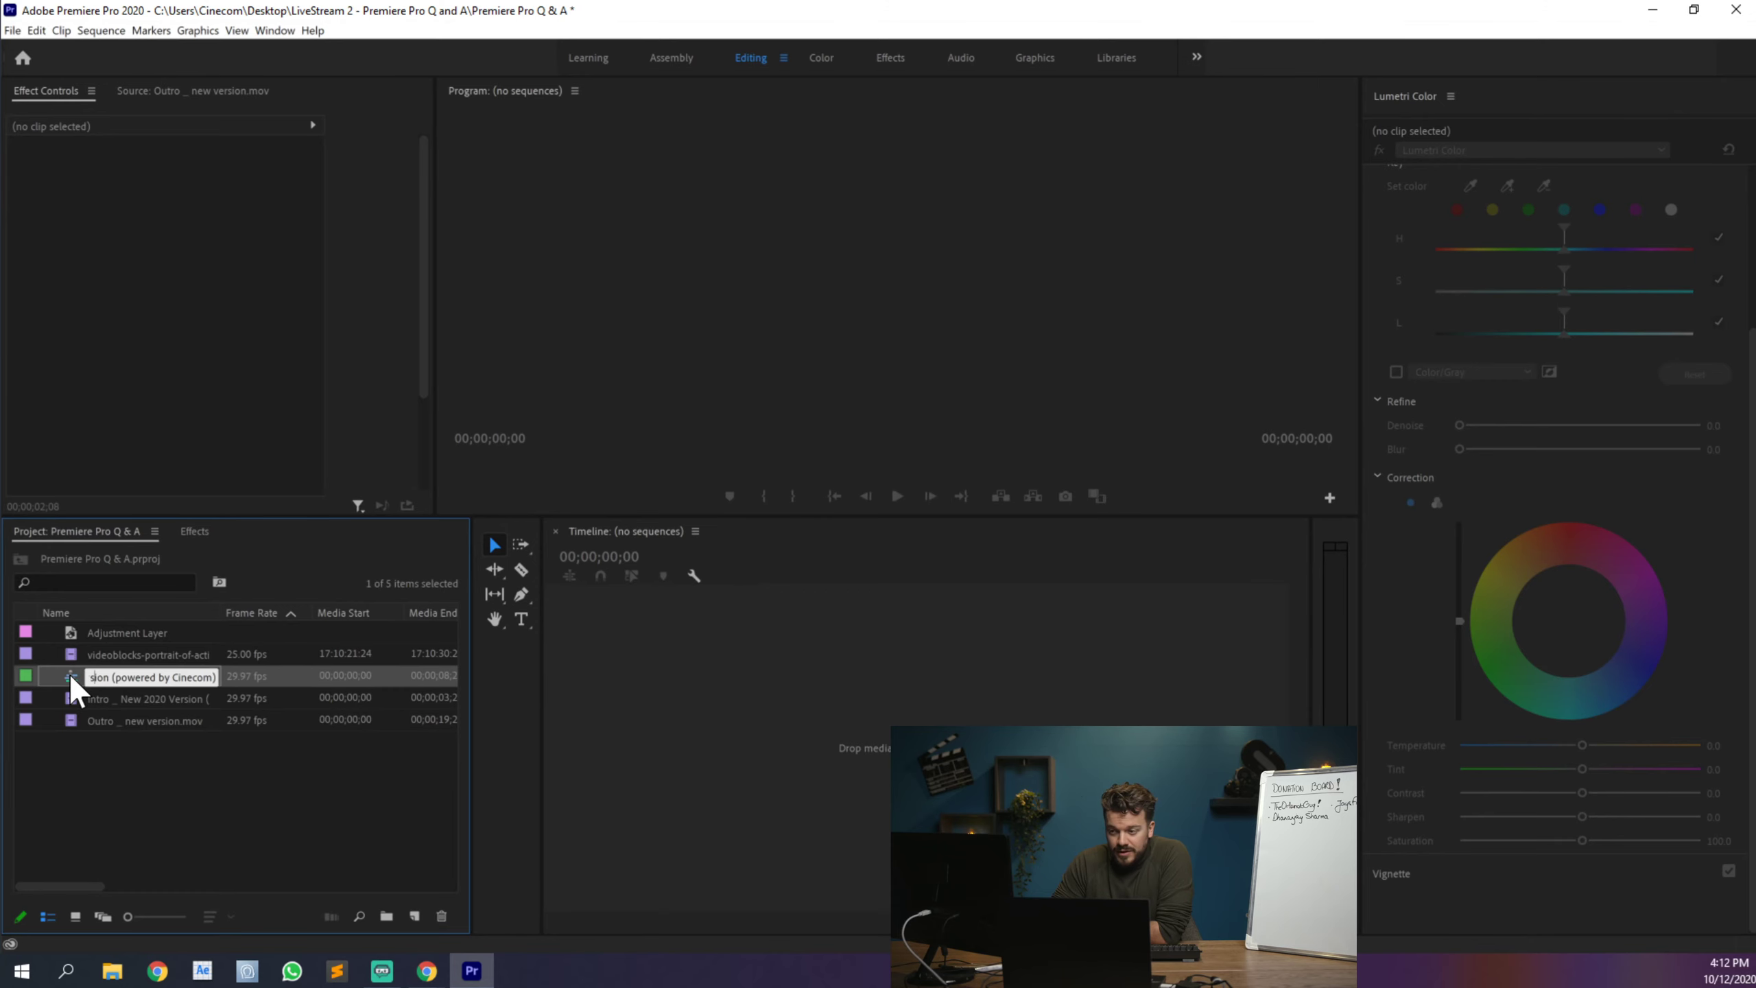
double_click(71, 676)
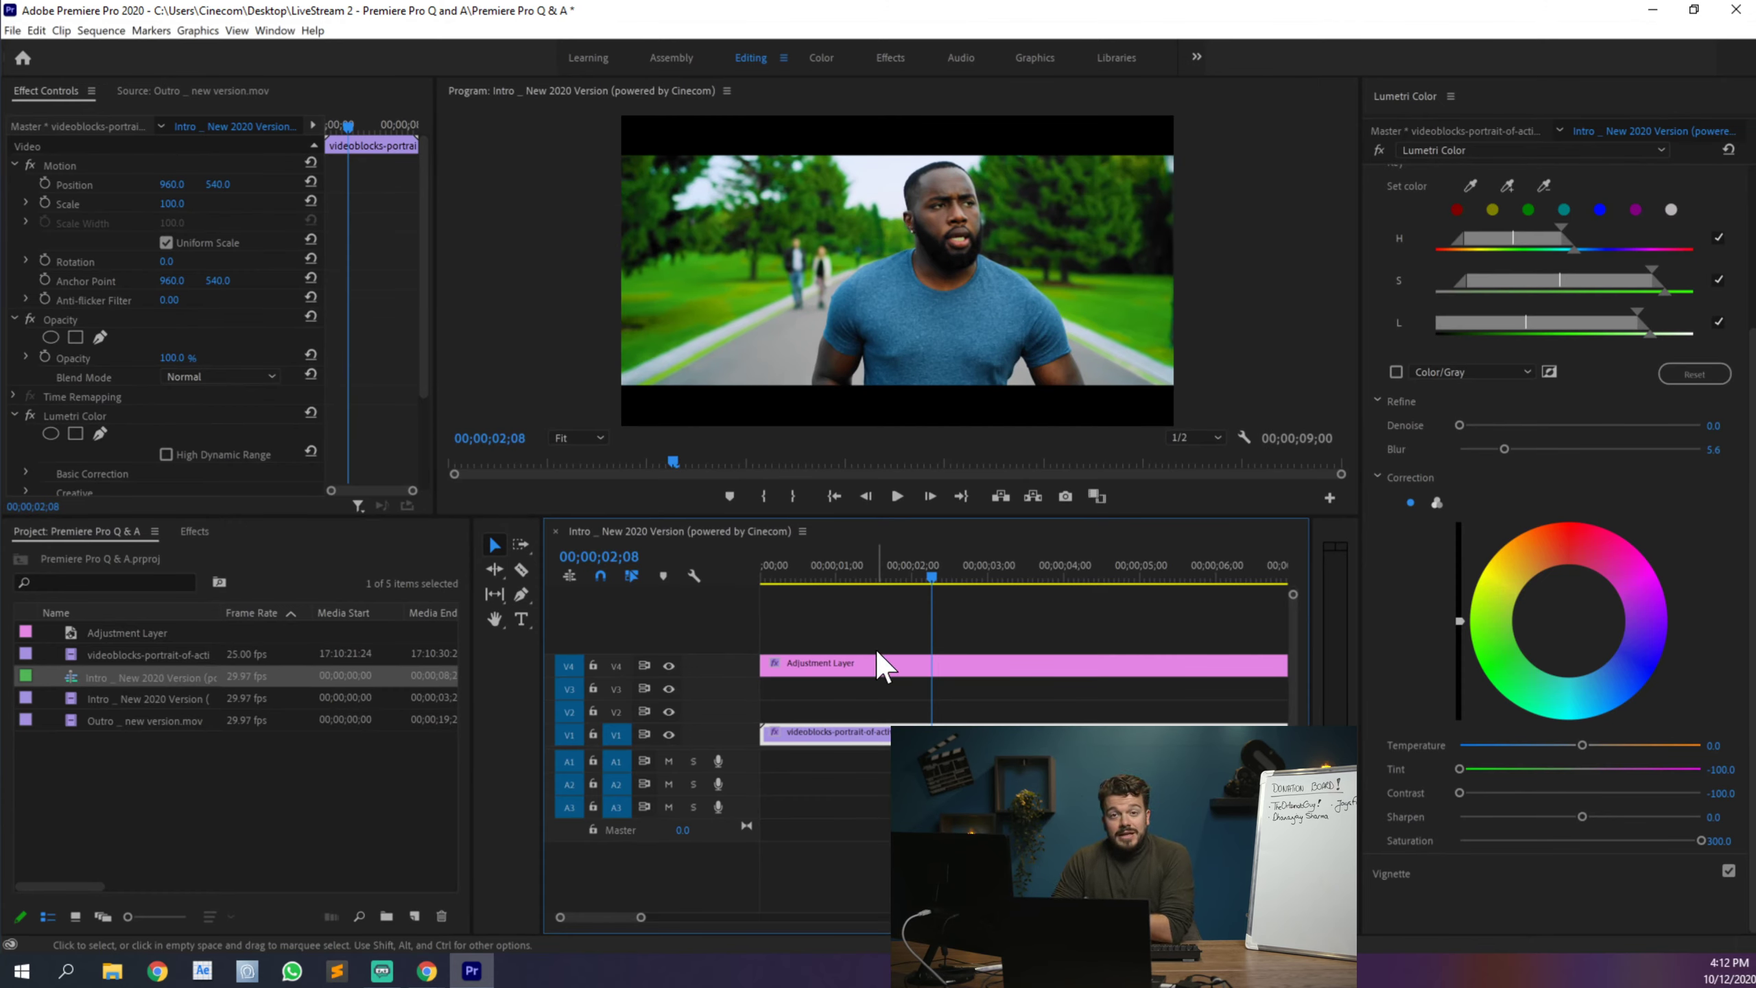
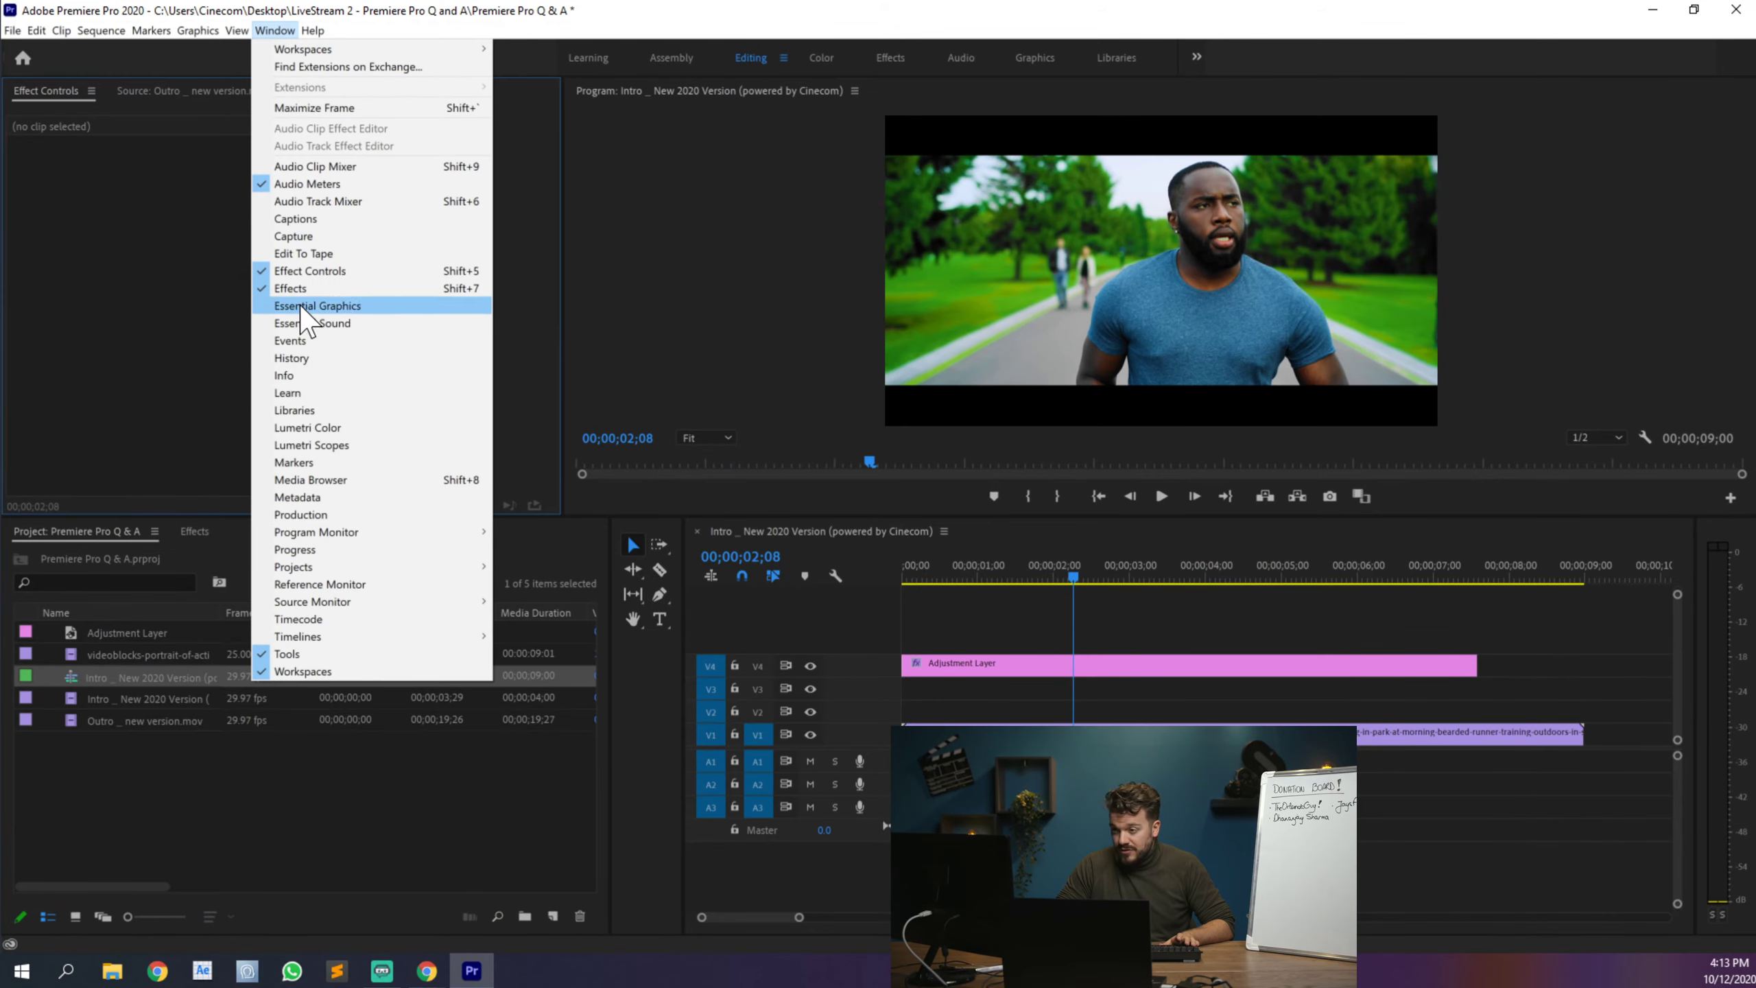
Step: Show the Essential Graphics panel in the workspace
left_click(308, 322)
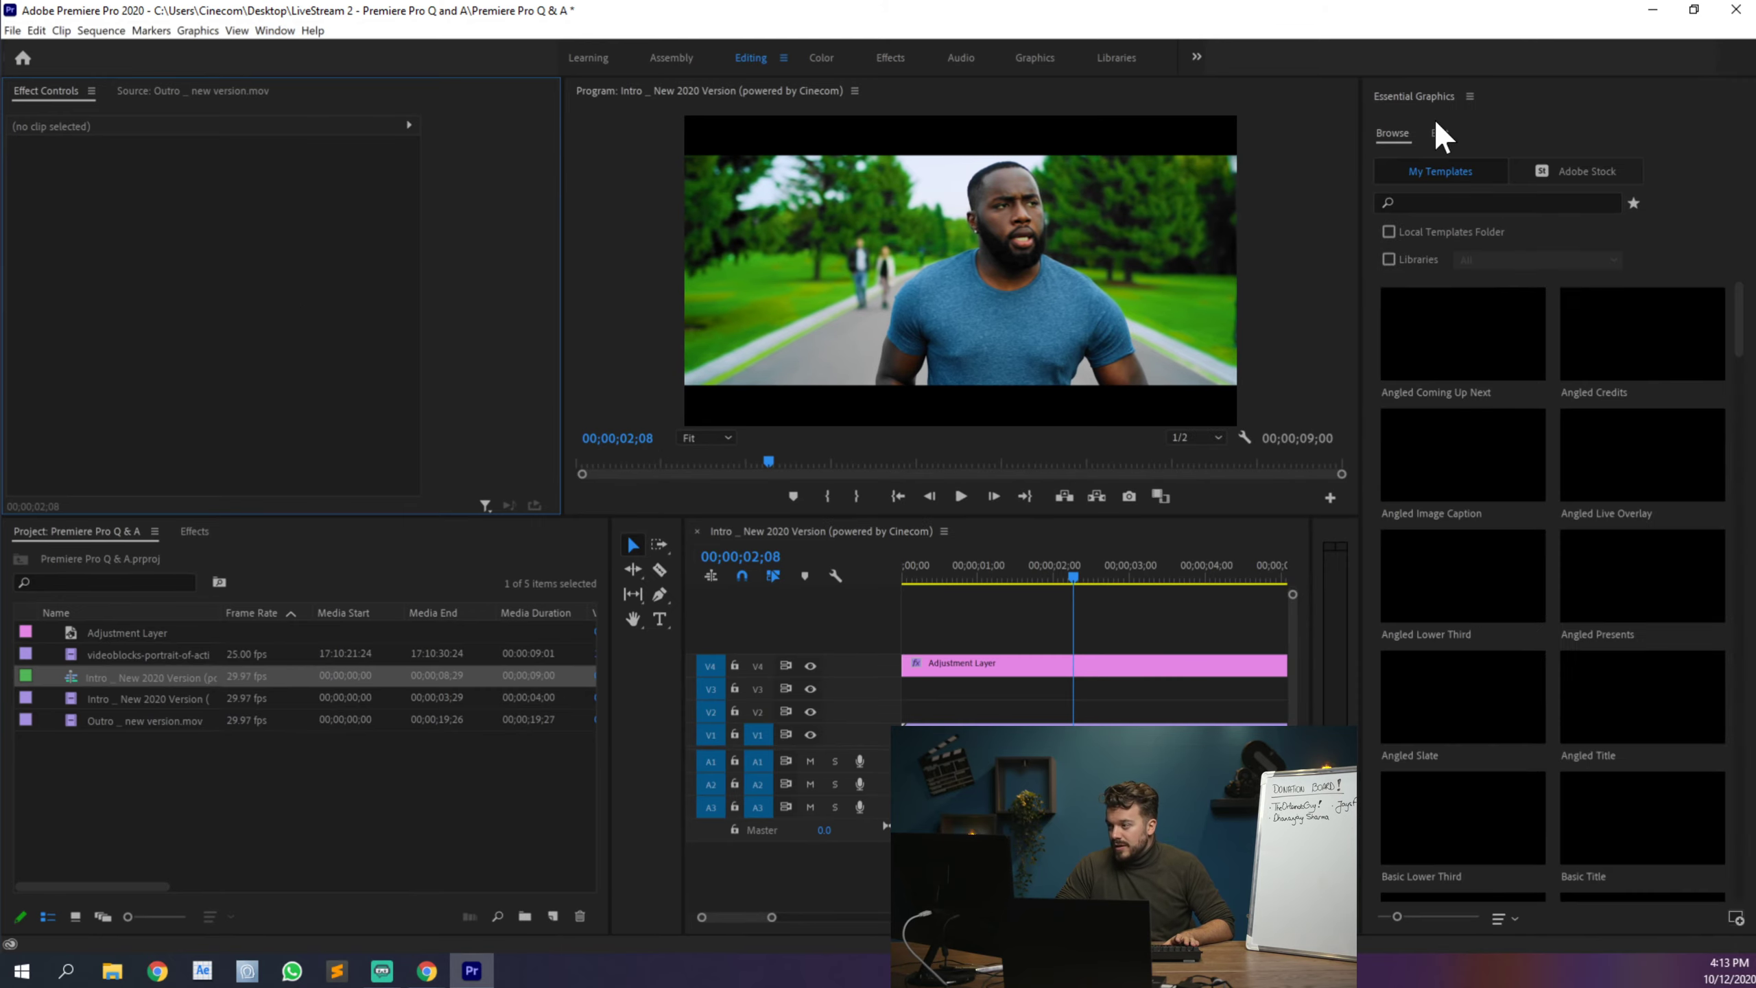
Step: Add a text layer reading COOL EFFECT and position it at about 687, 684 in the frame
left_click(1440, 132)
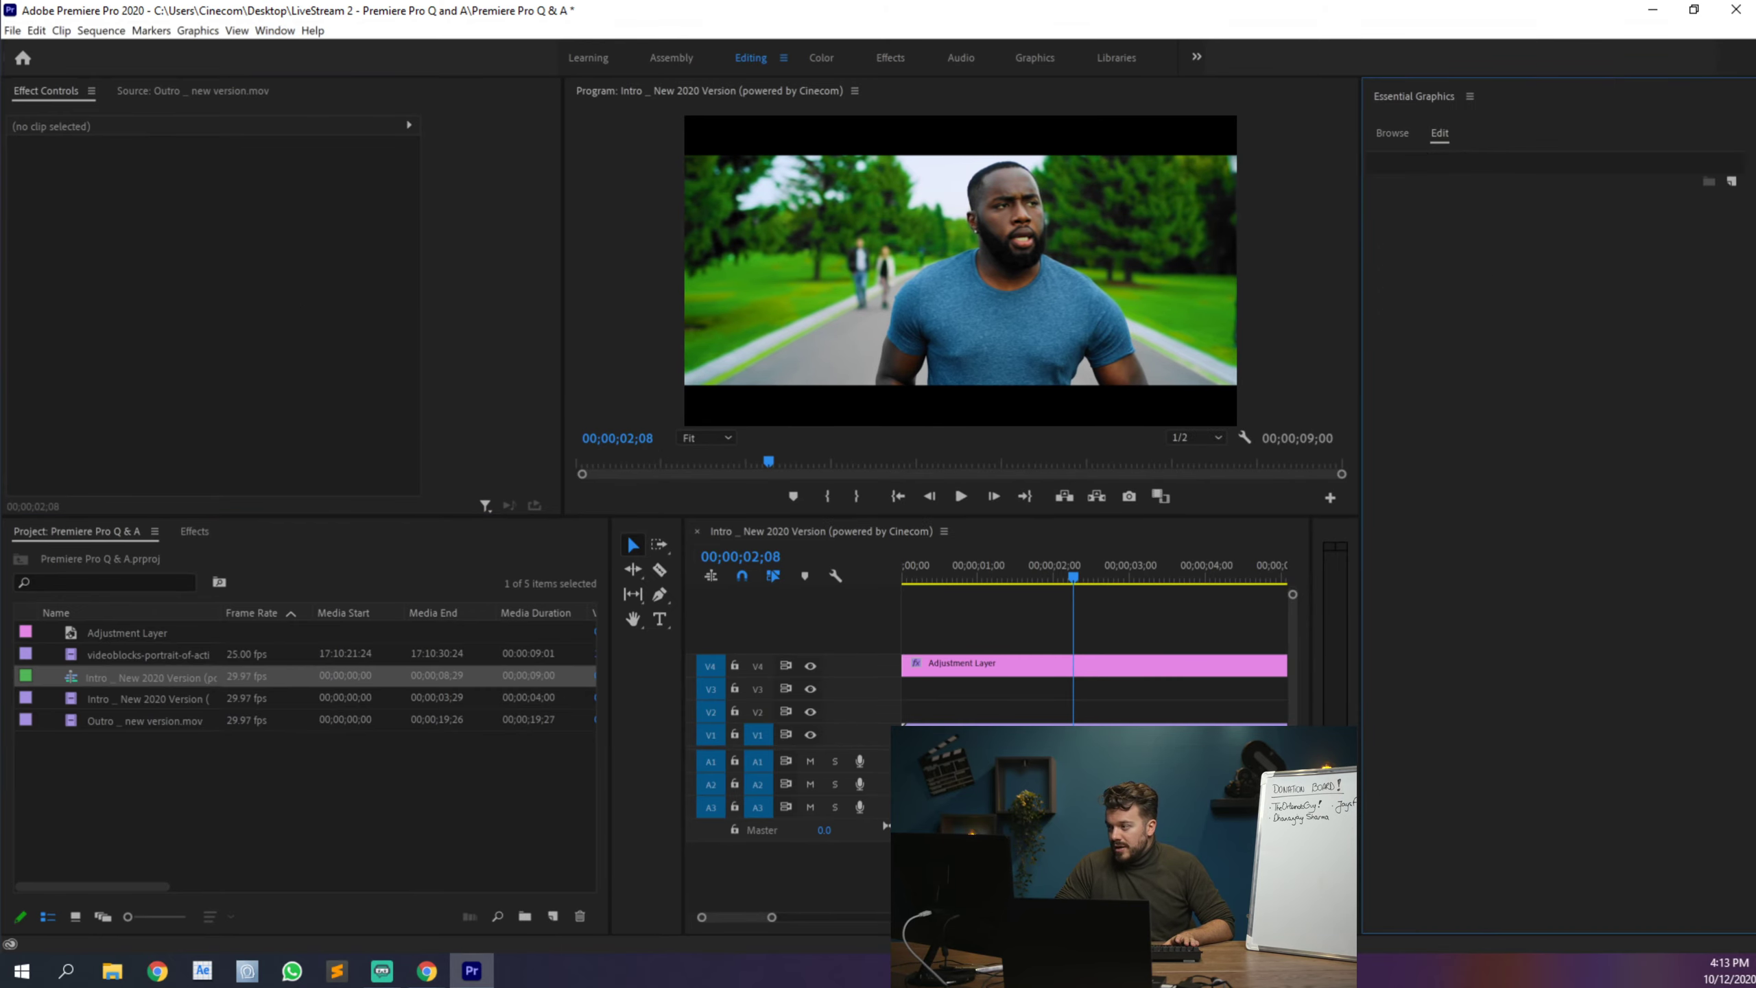
left_click(1732, 181)
left_click(1711, 200)
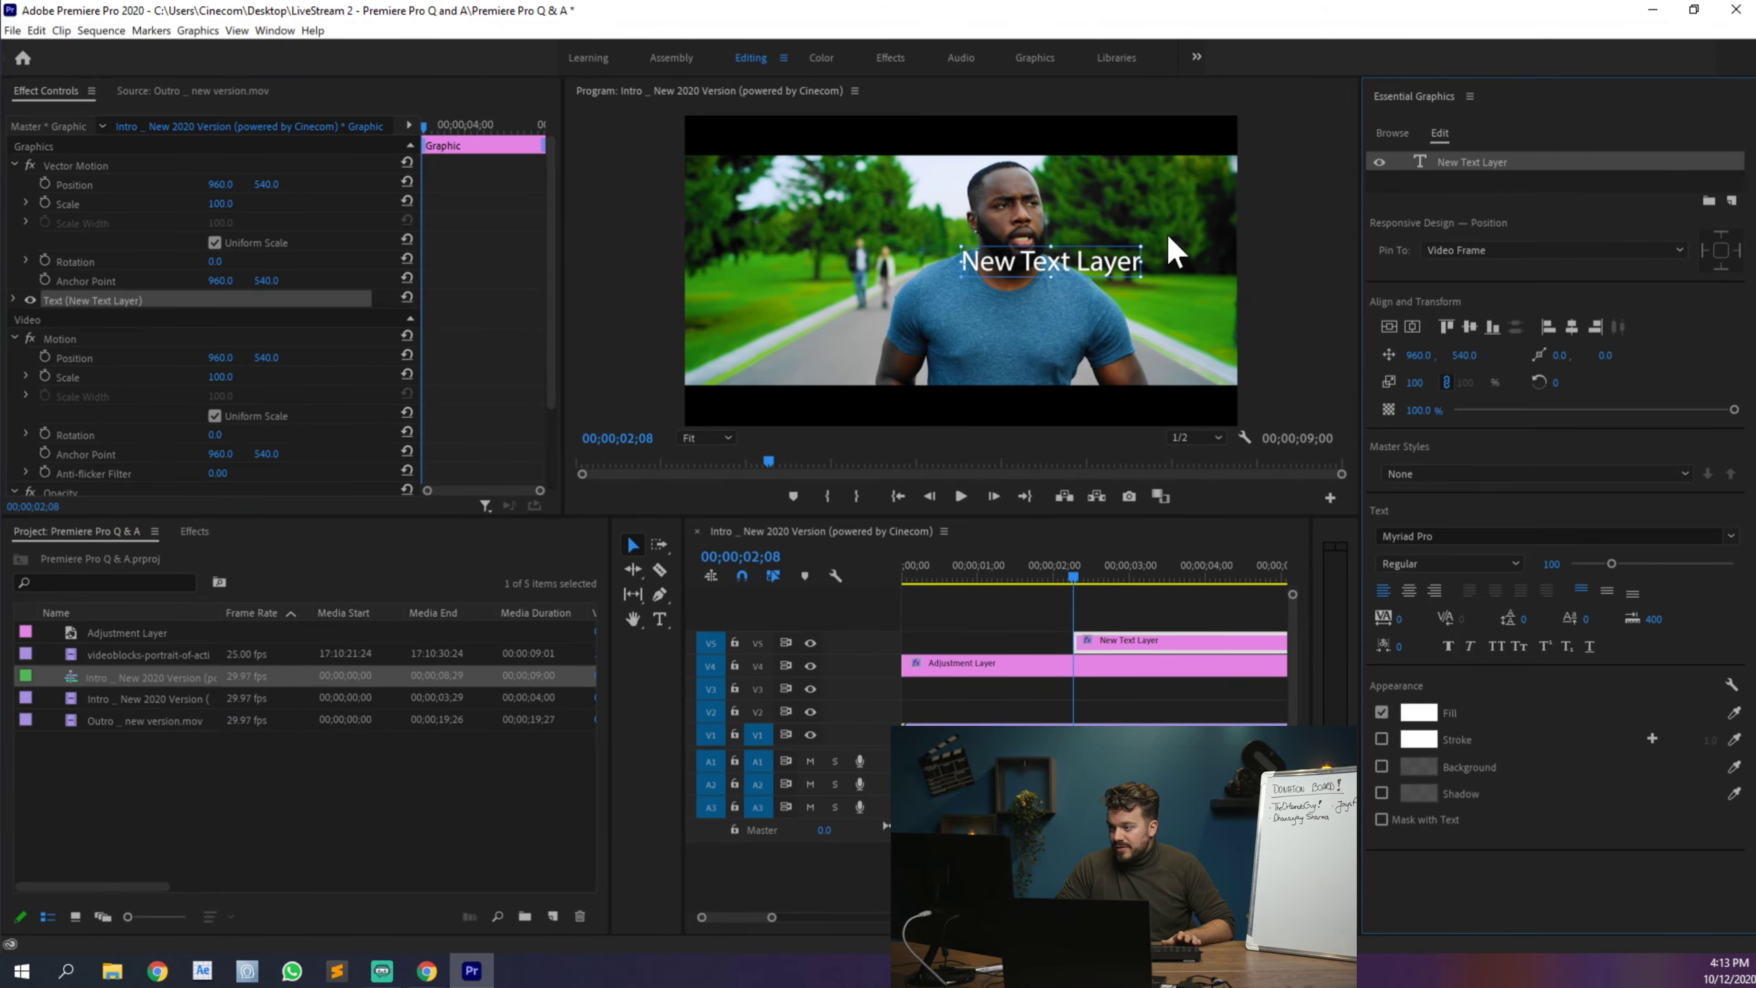
left_click_drag(1120, 246, 1036, 299)
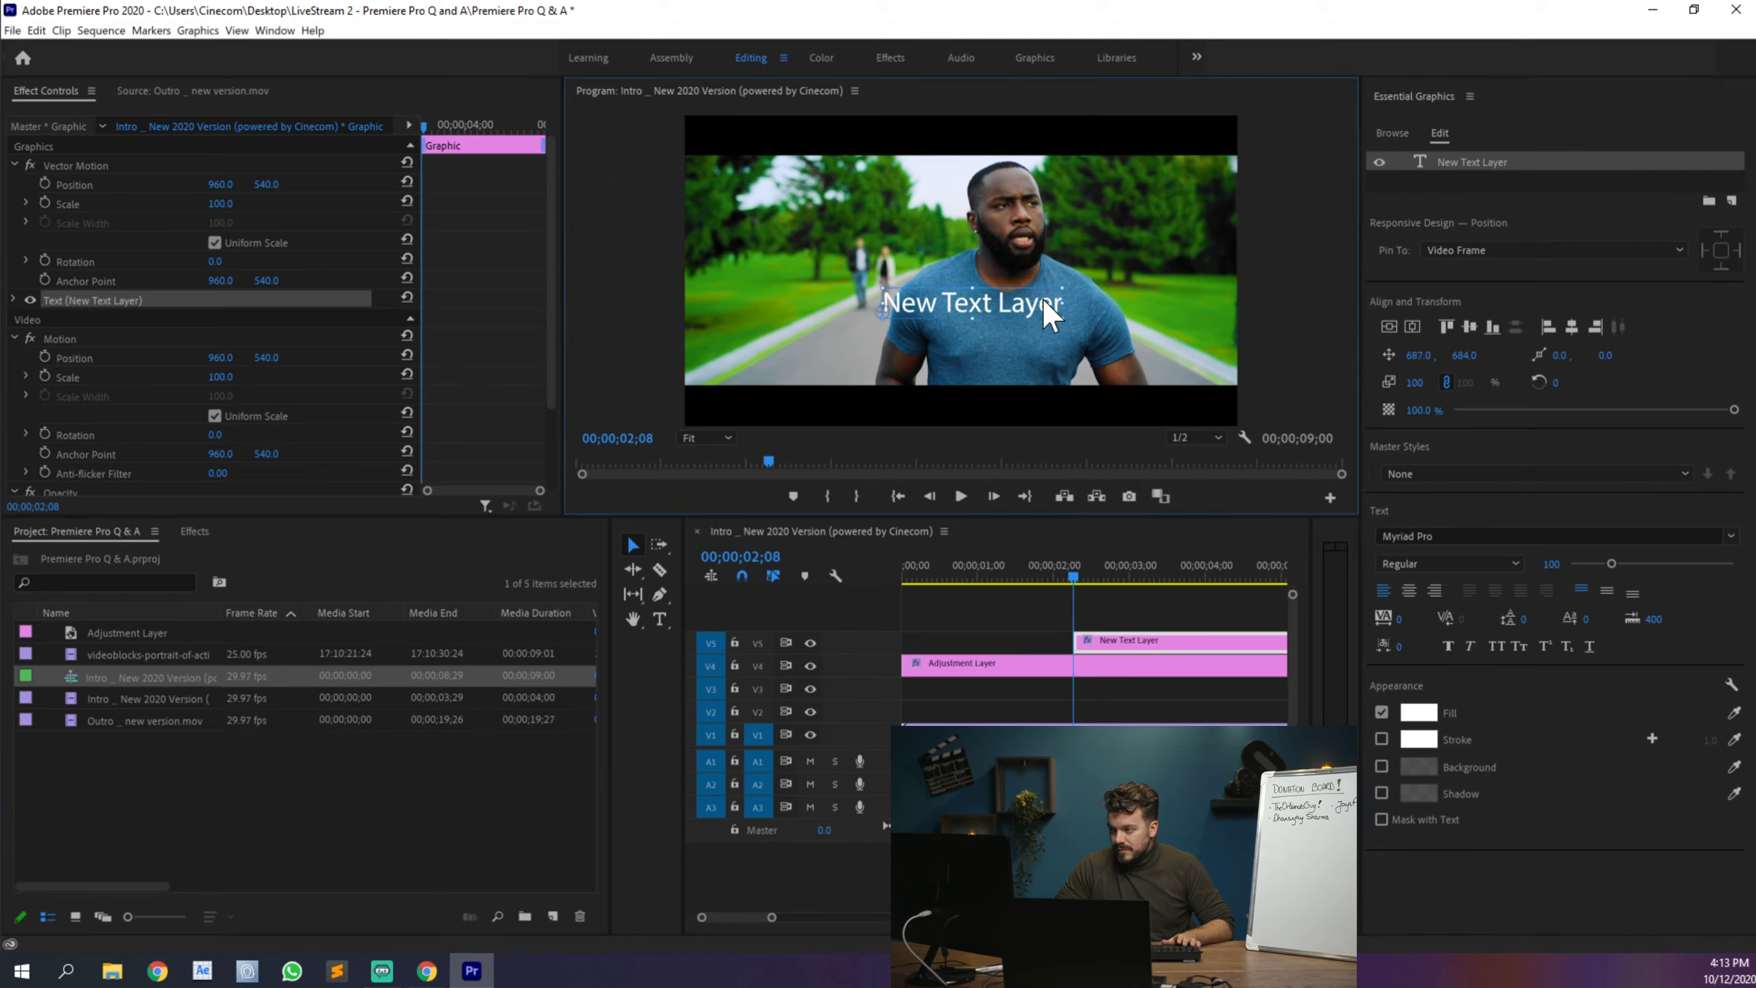
double_click(1041, 298)
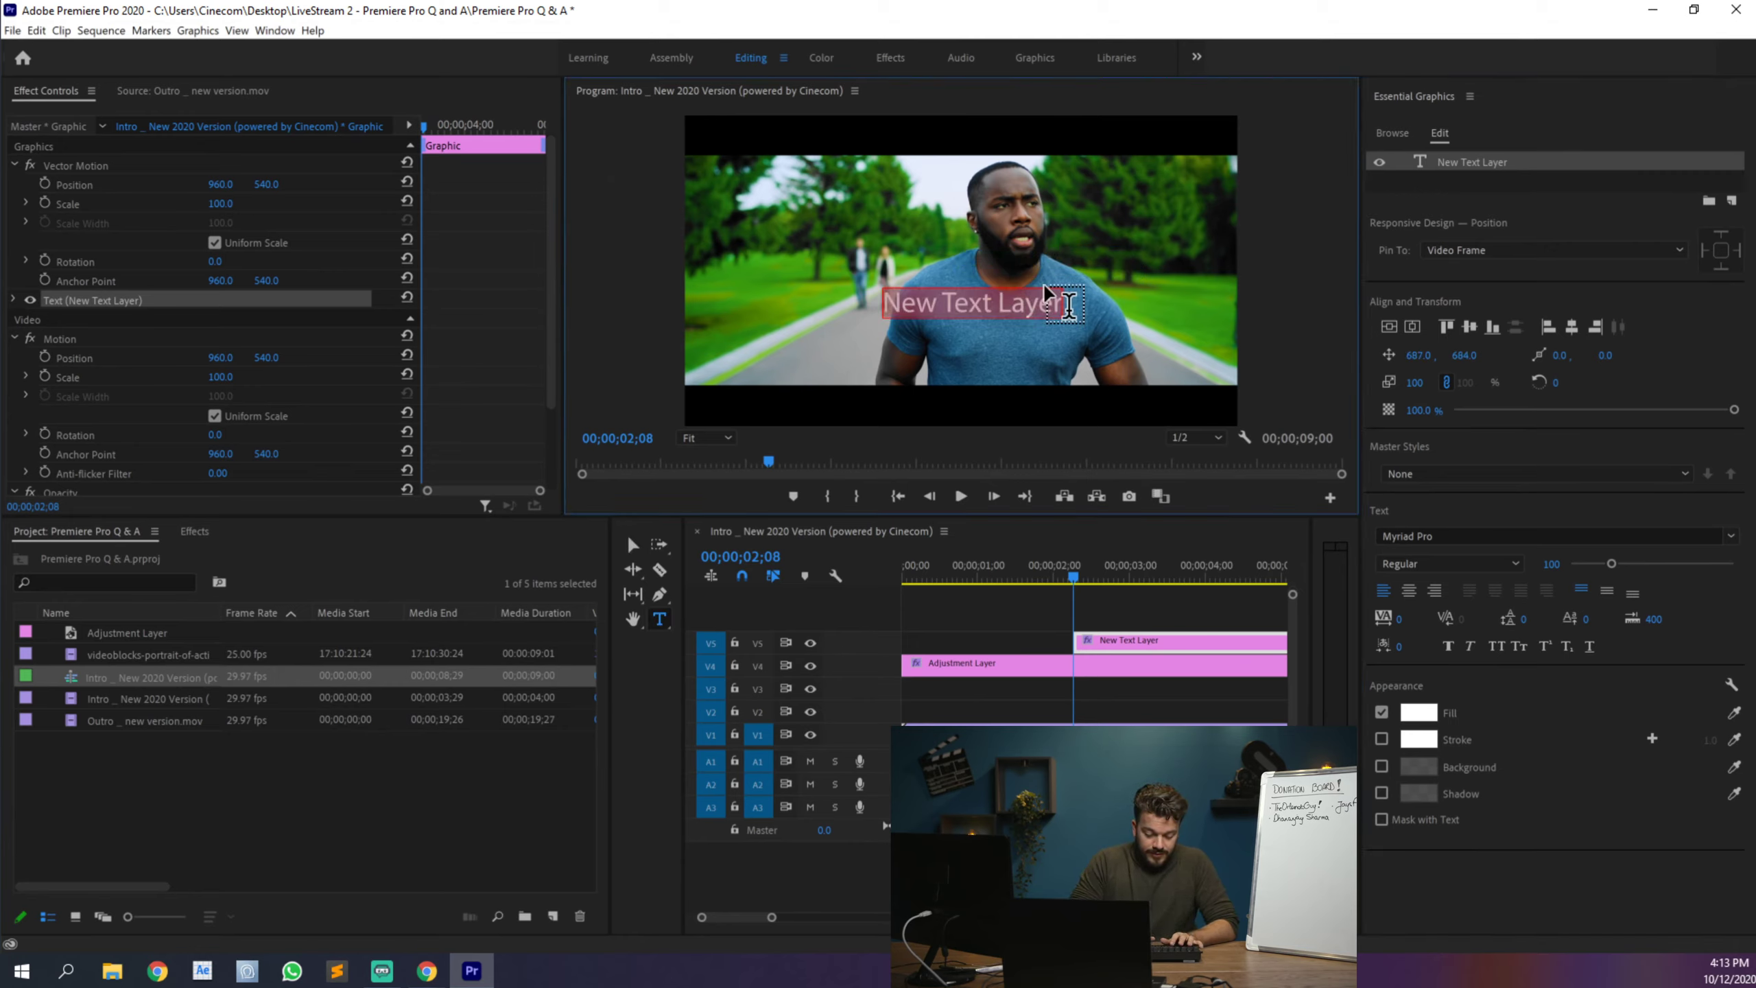
type("COOL EF FECT")
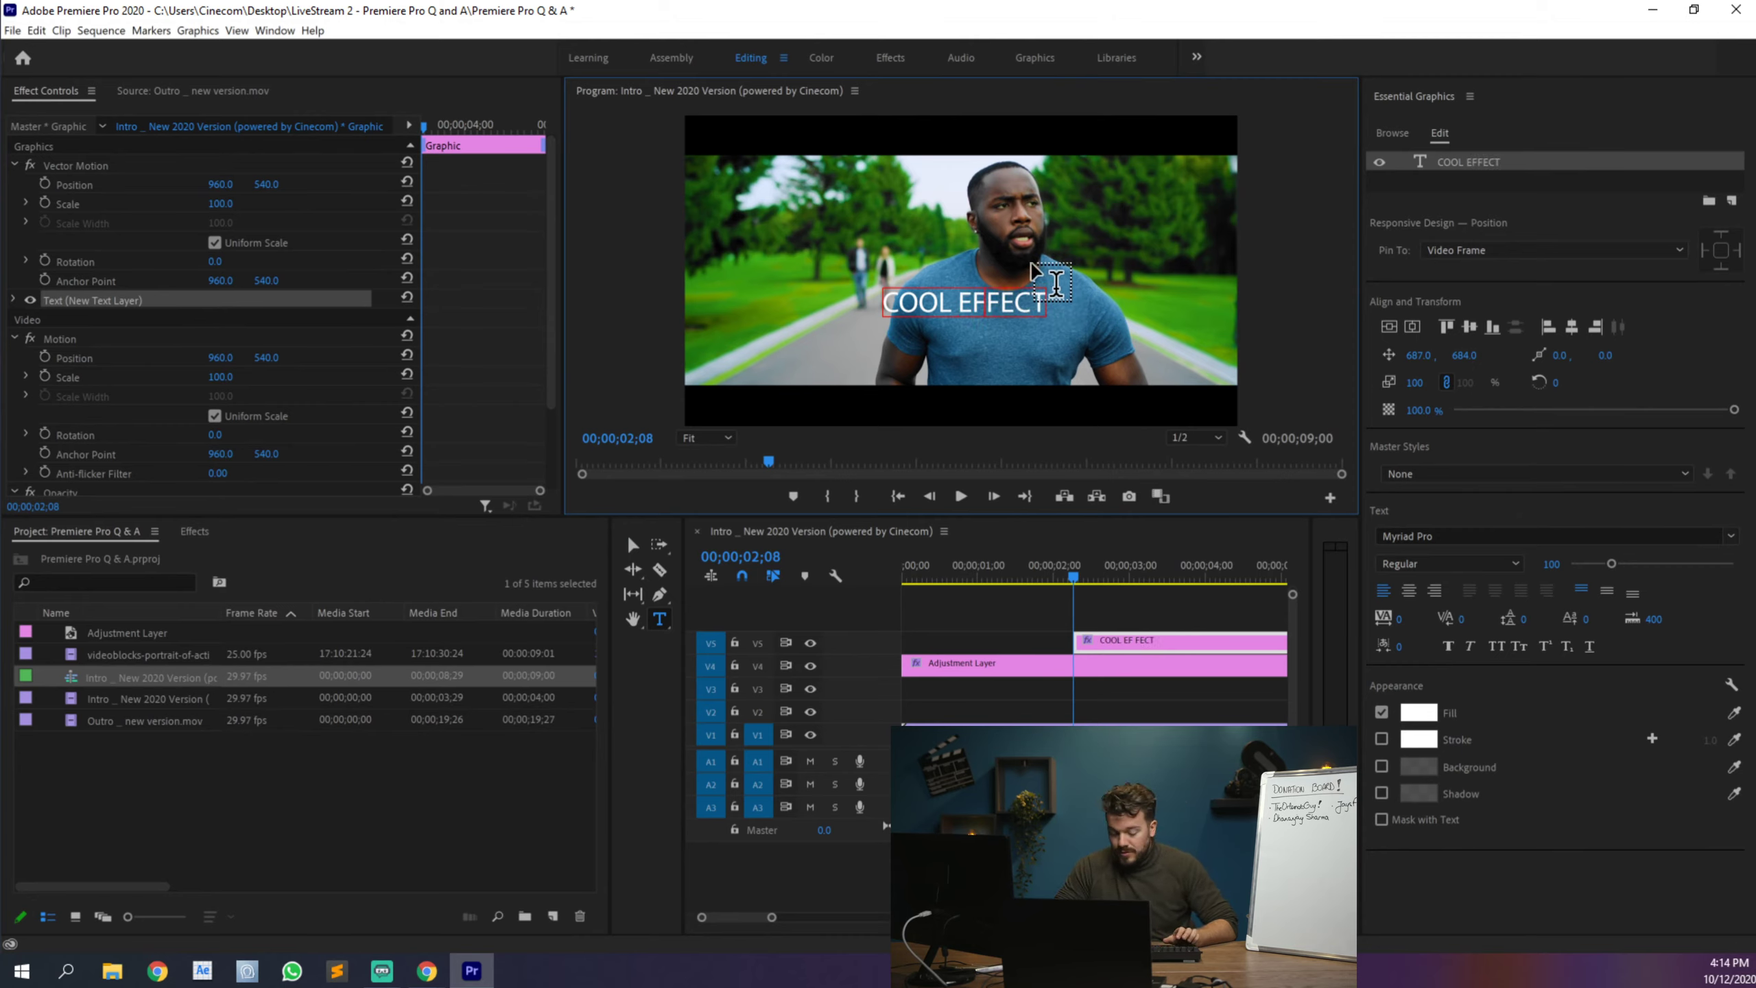
key("Escape")
Step: Keep the title's fill white (FFFFFF) and turn on its shadow
left_click(1417, 712)
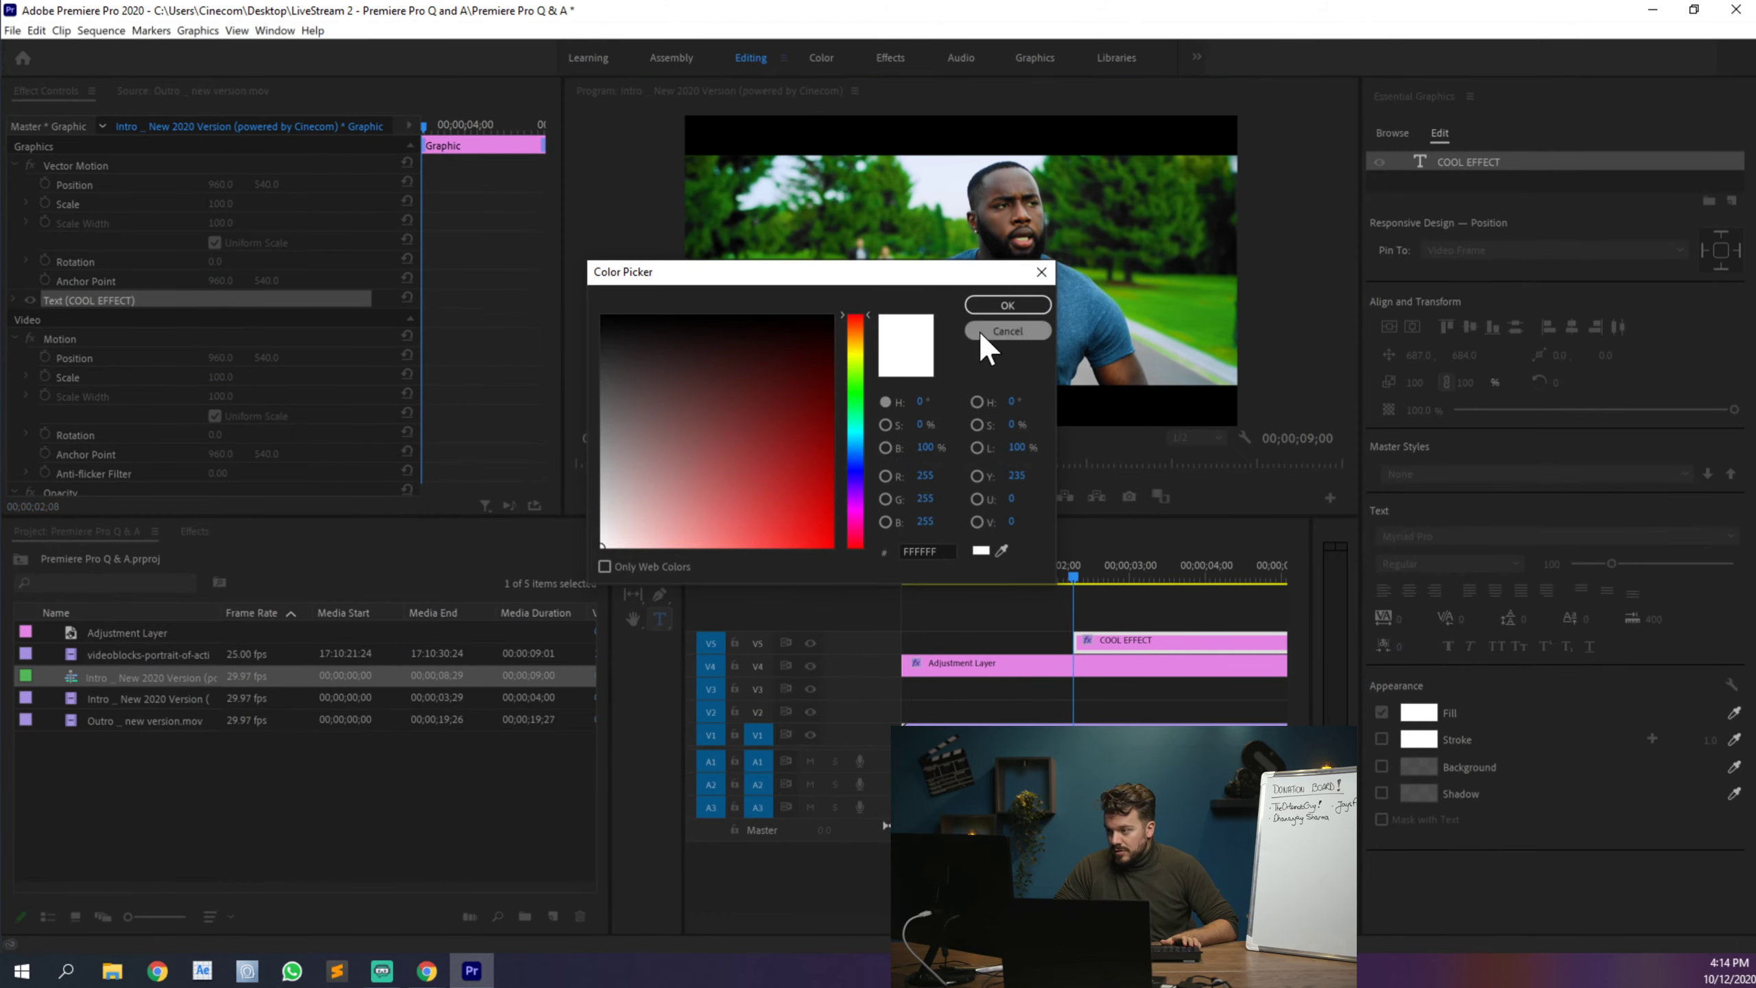
left_click(1007, 305)
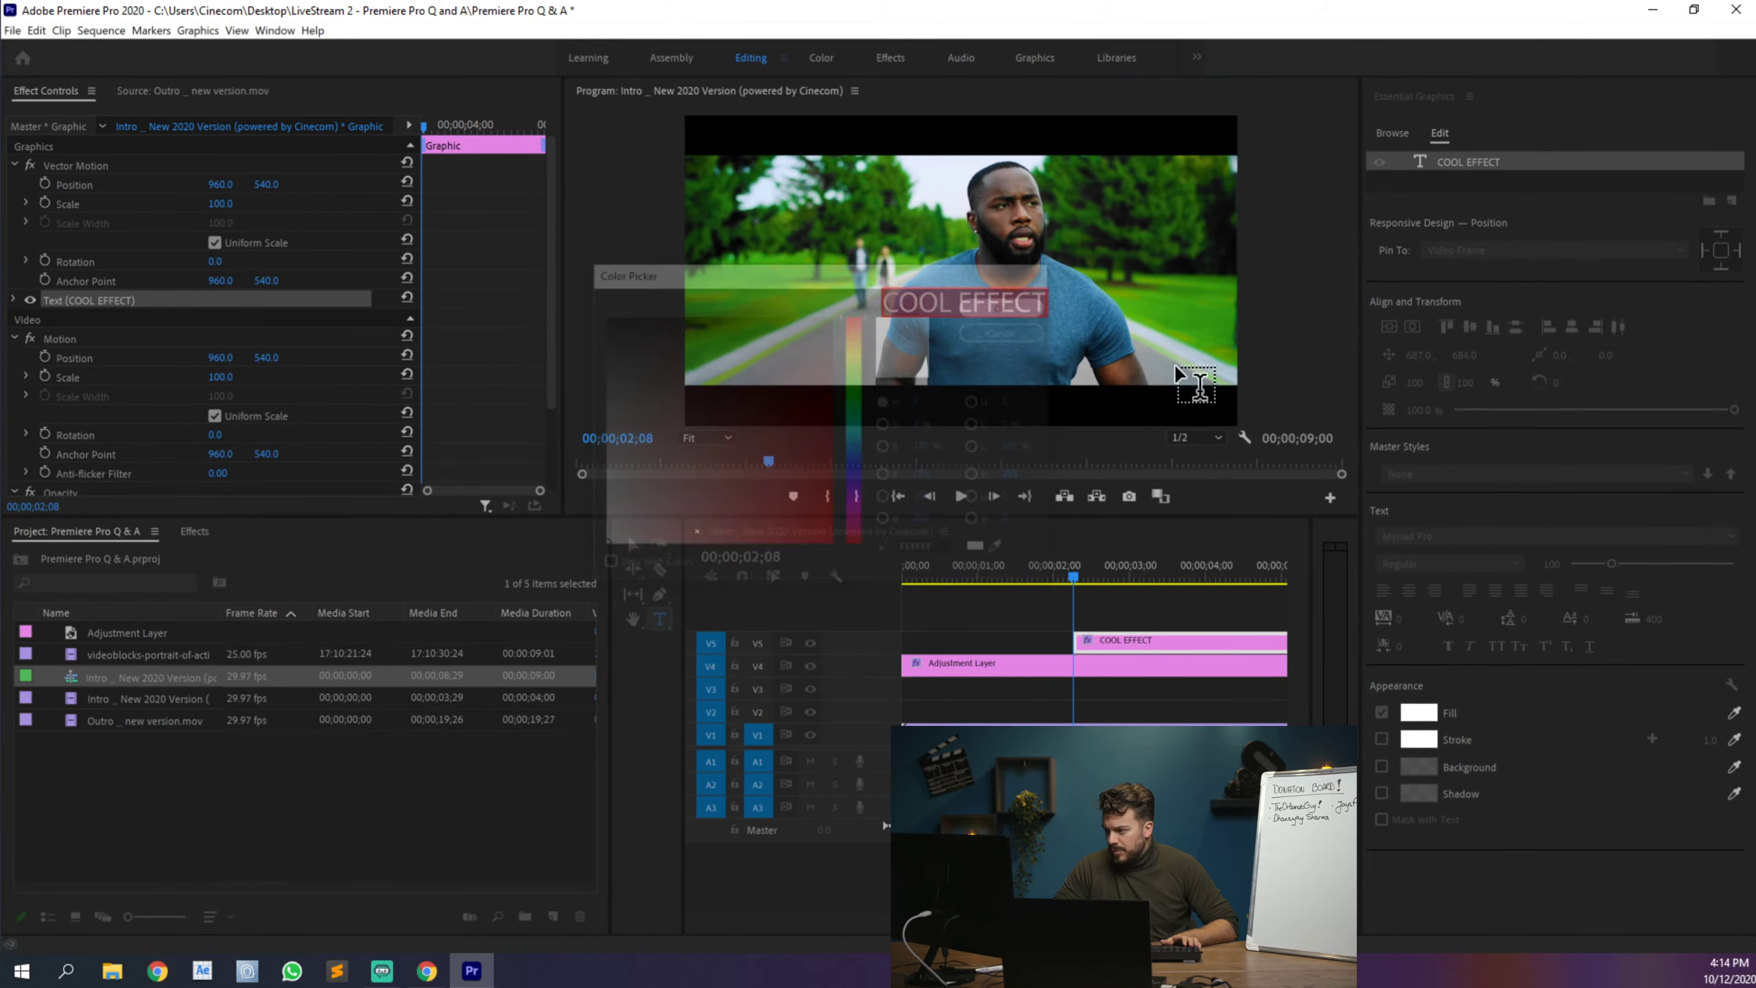
left_click(1377, 792)
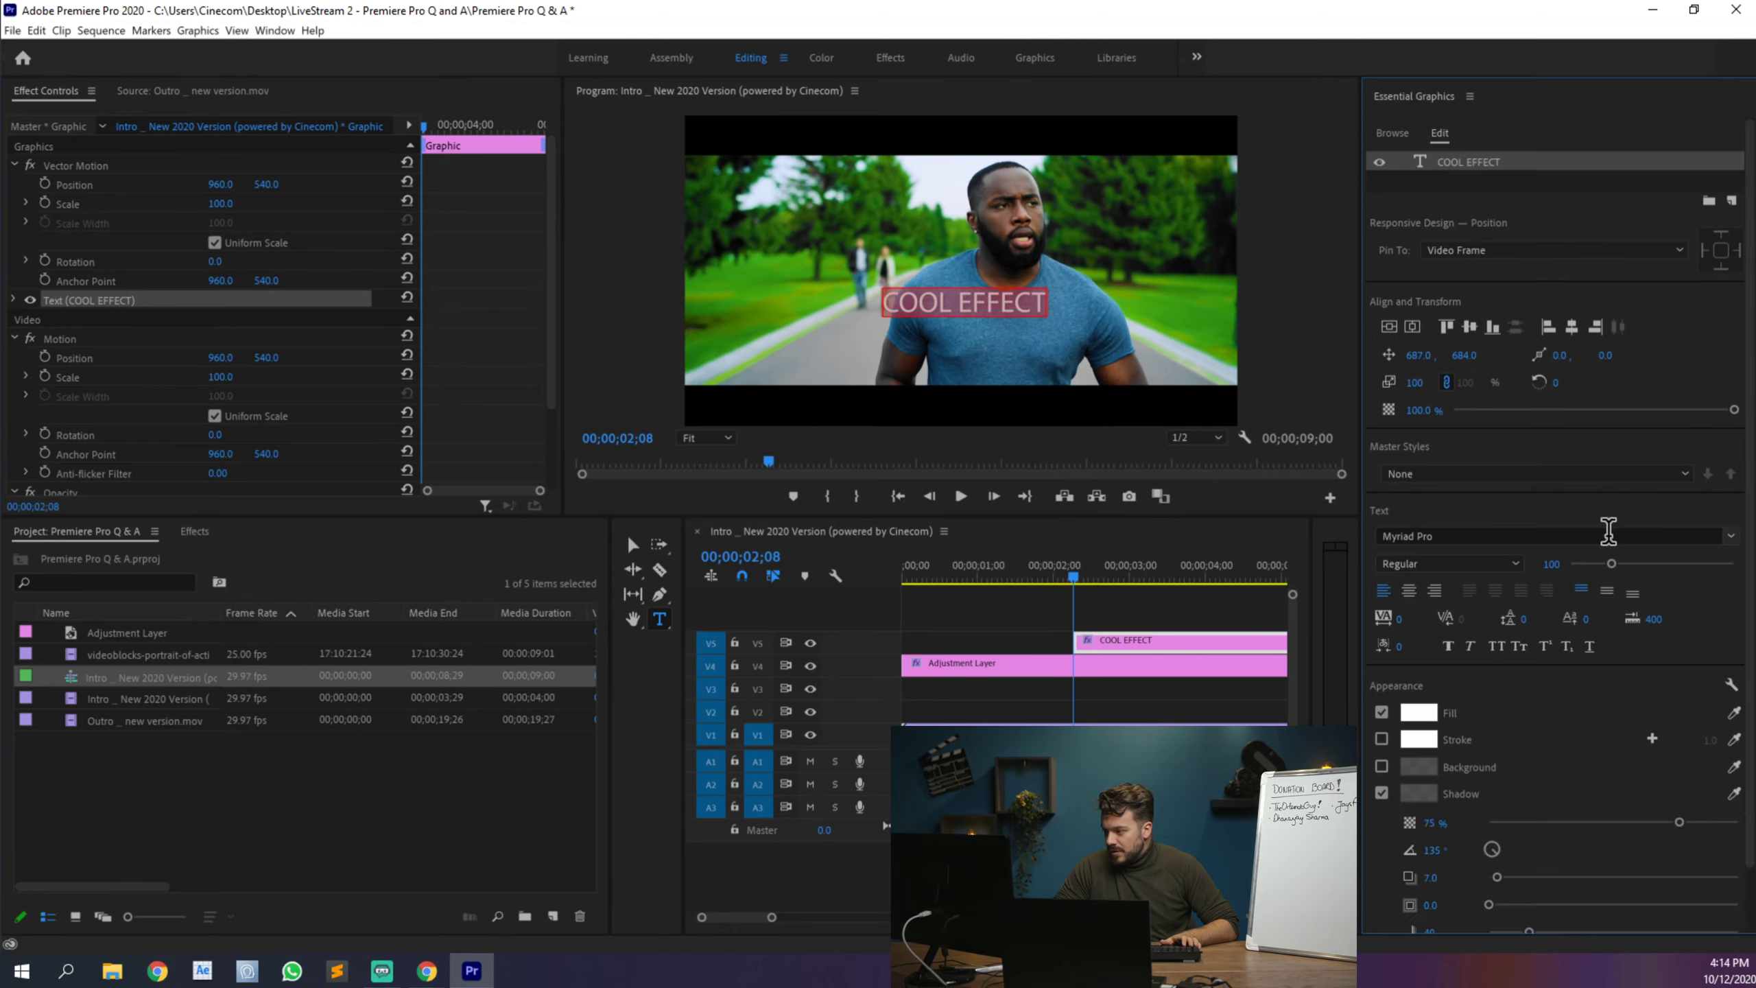
Step: Set the title's font to Orbitron Black and enlarge it to a size of about 173
left_click(1732, 537)
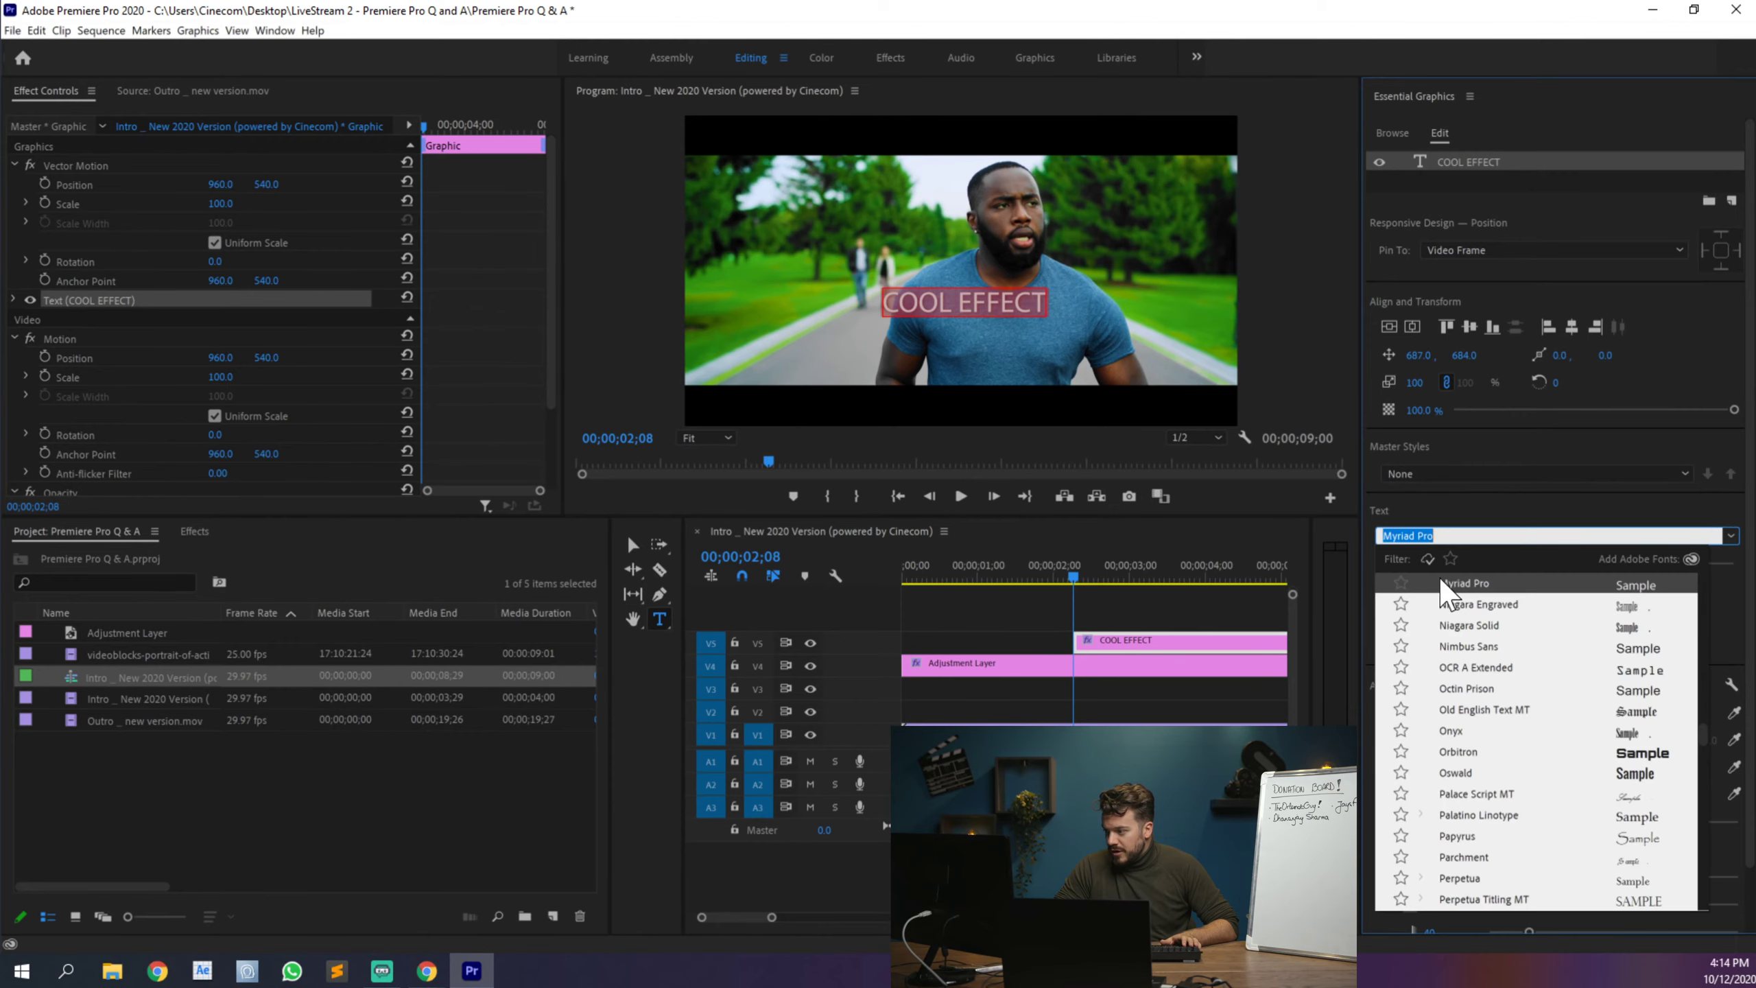
left_click(1502, 750)
left_click_drag(1609, 560, 1635, 557)
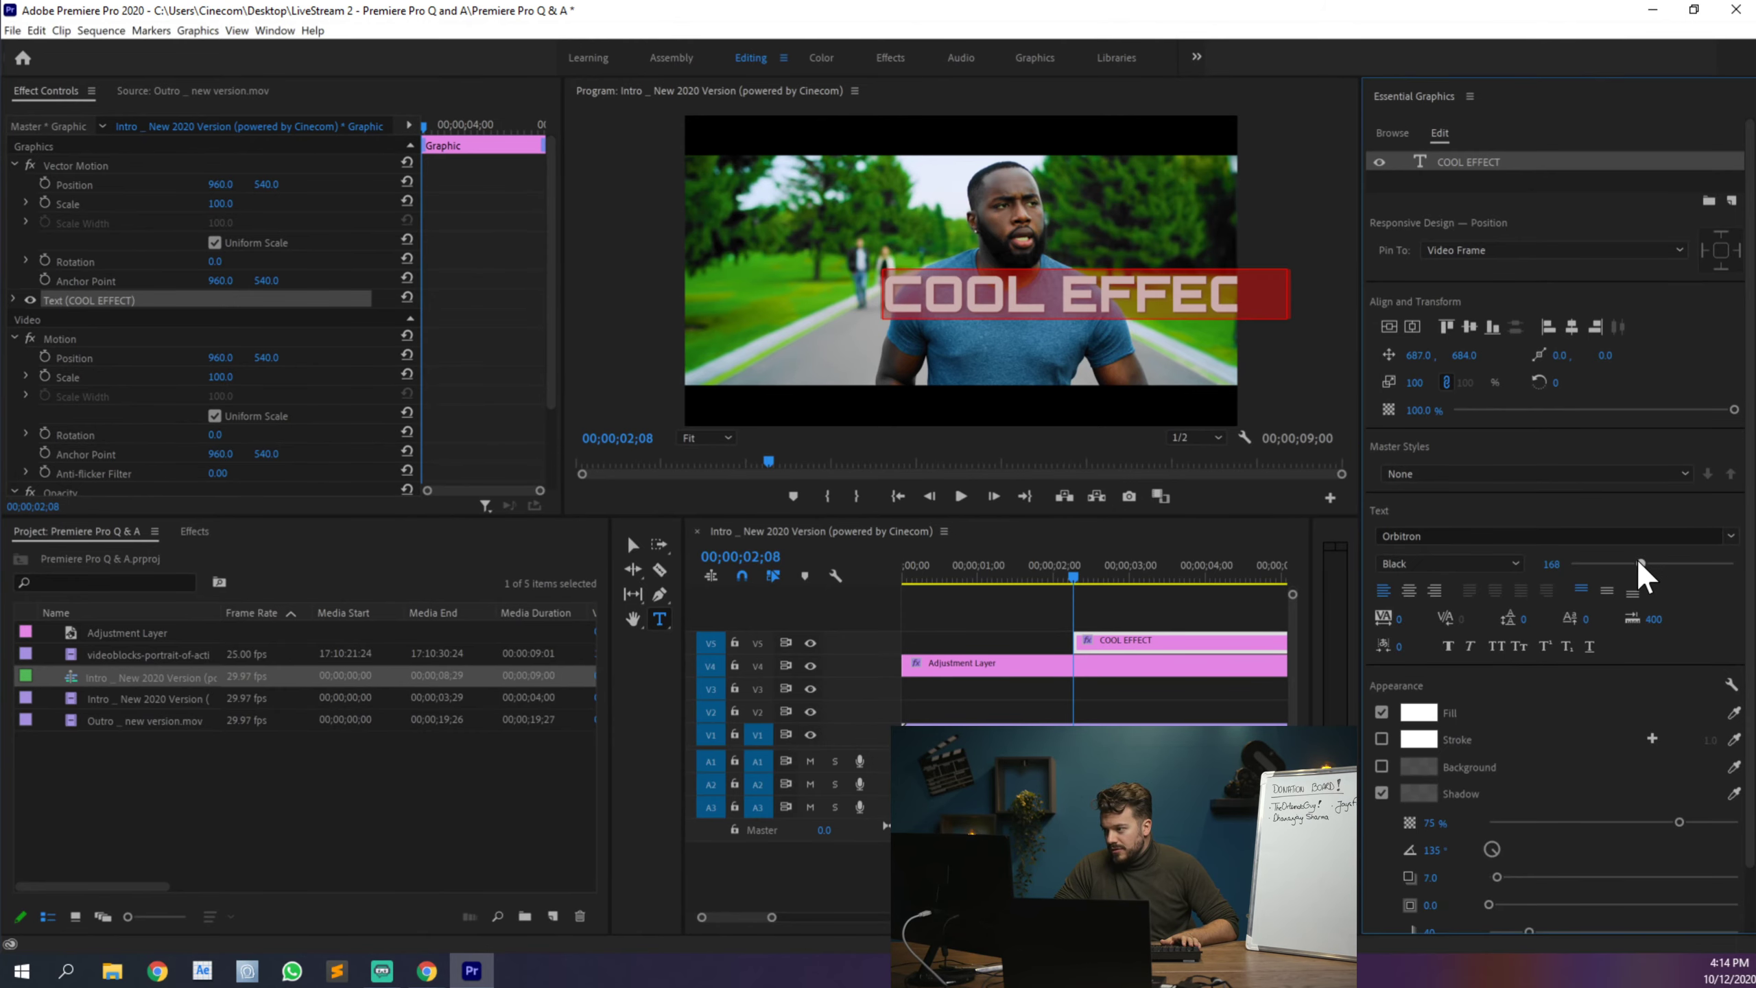
Step: Center-align the title text and center it both horizontally and vertically in the frame
left_click(1408, 590)
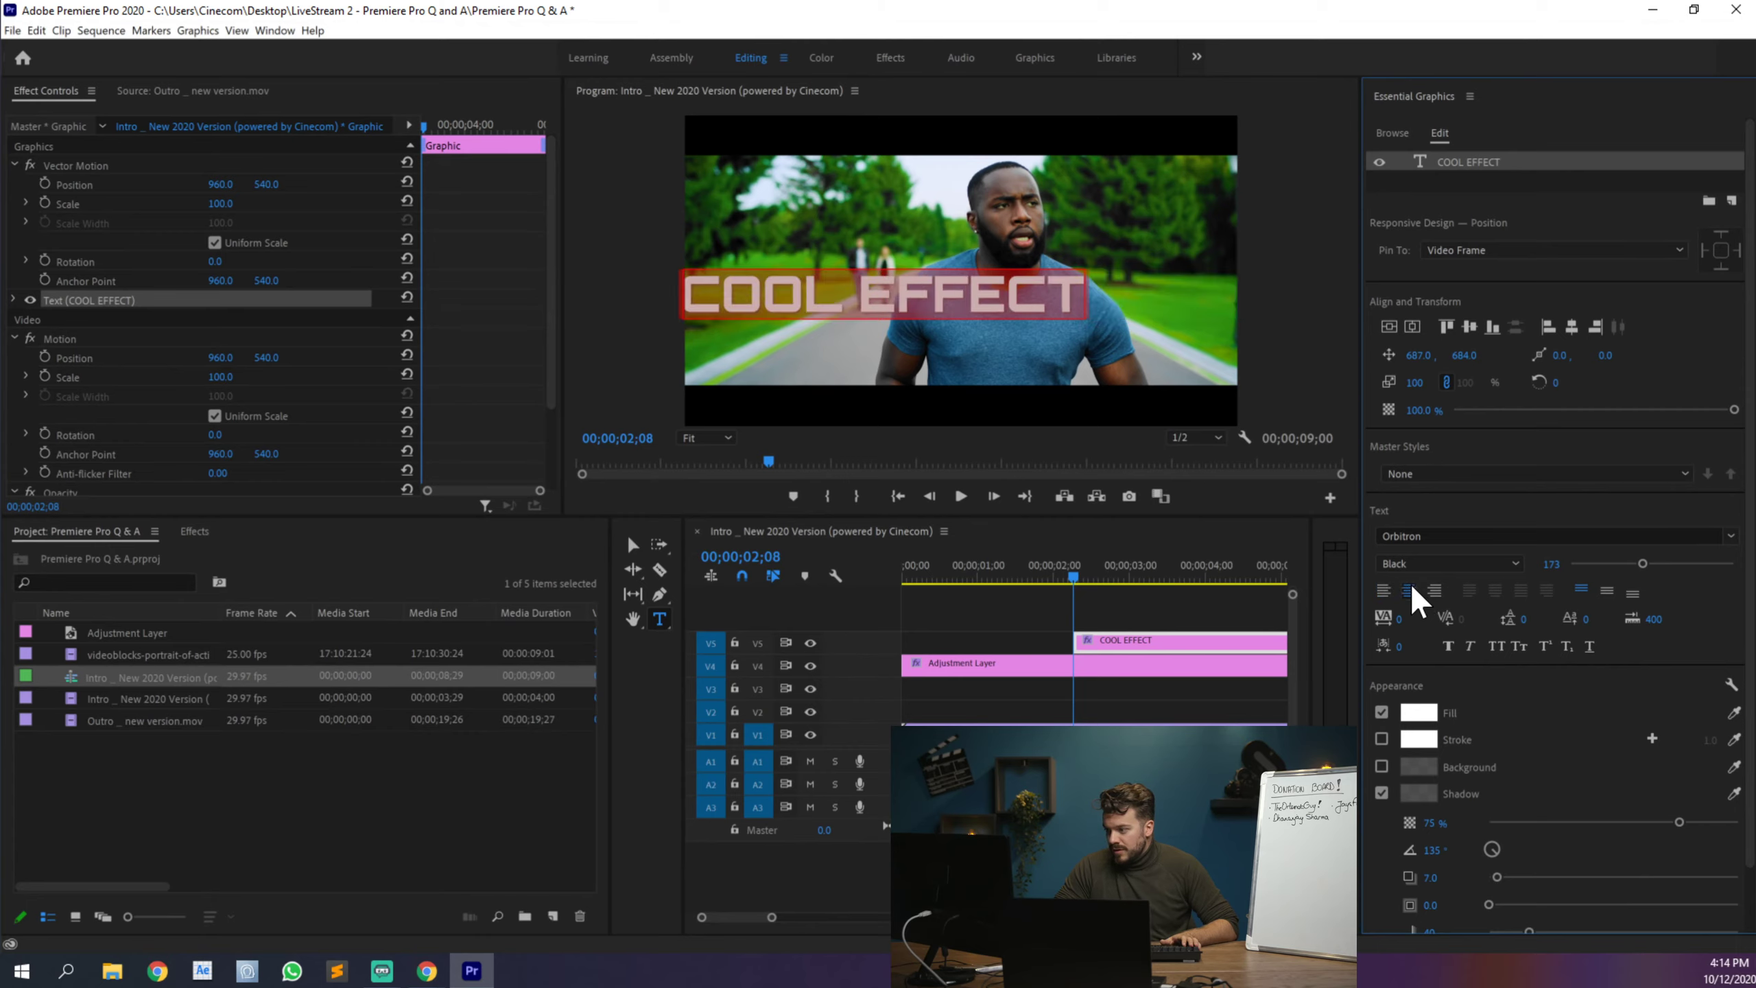
left_click(1414, 325)
left_click(1391, 326)
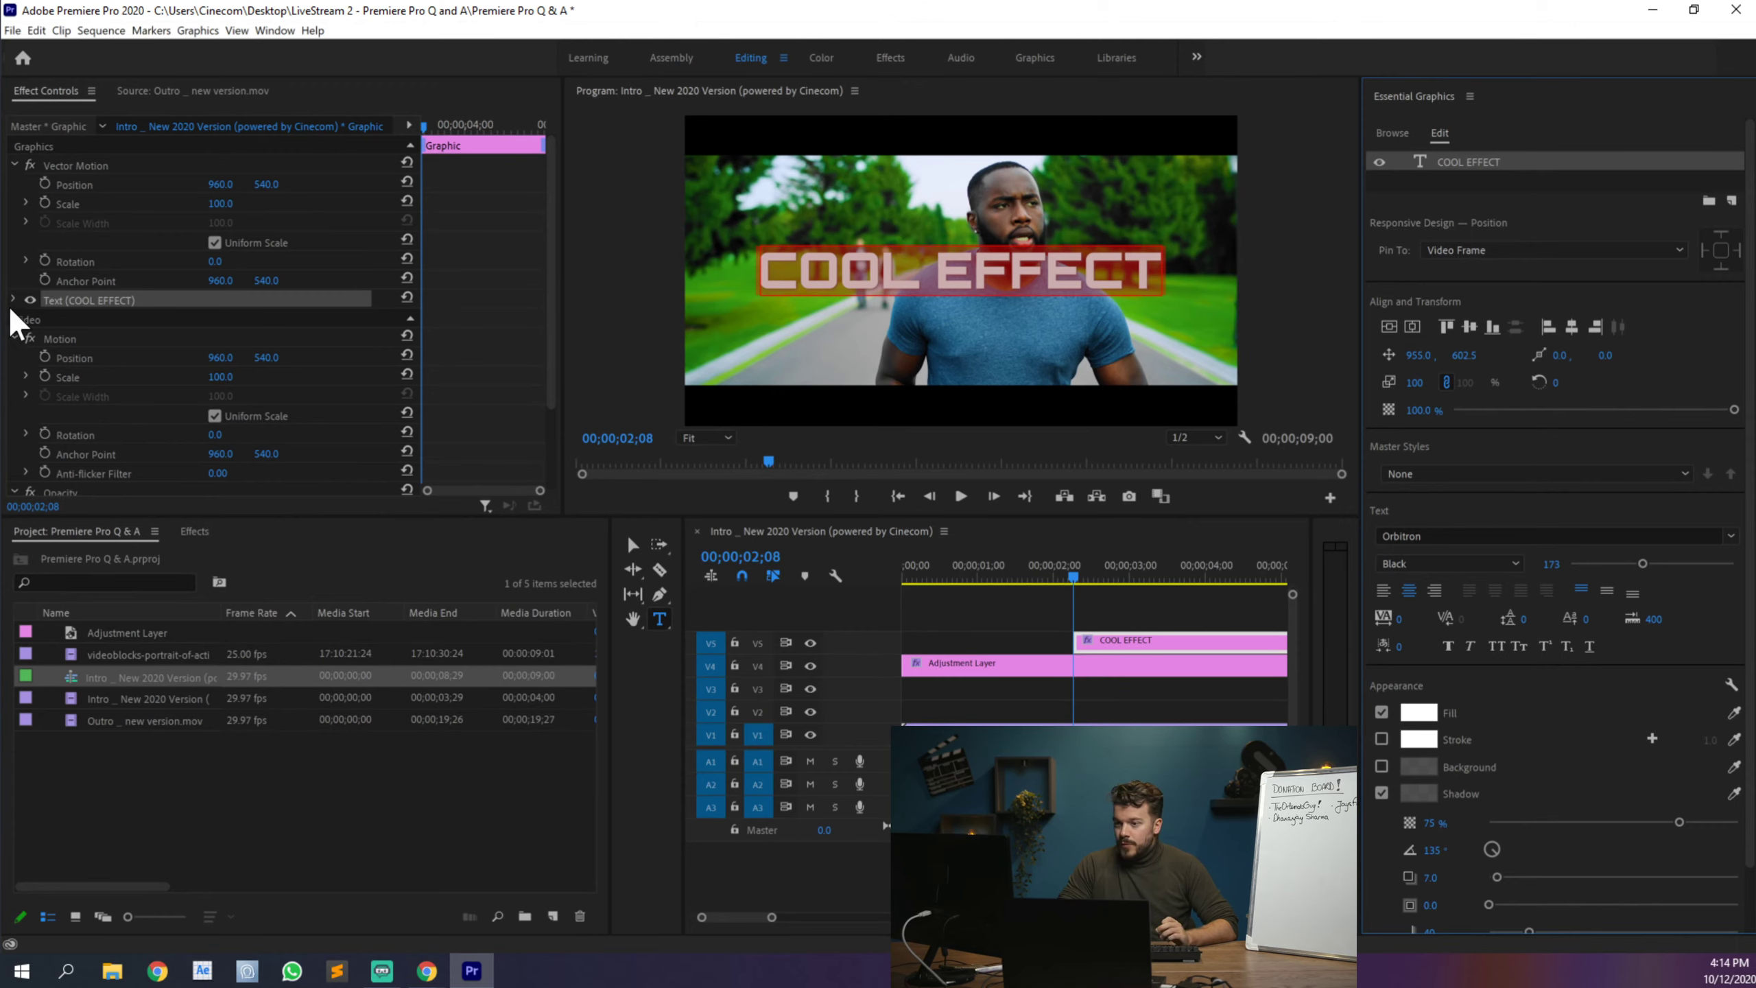
Step: Search the effects for Transform and apply the Distort version to the COOL EFFECT title
left_click(193, 530)
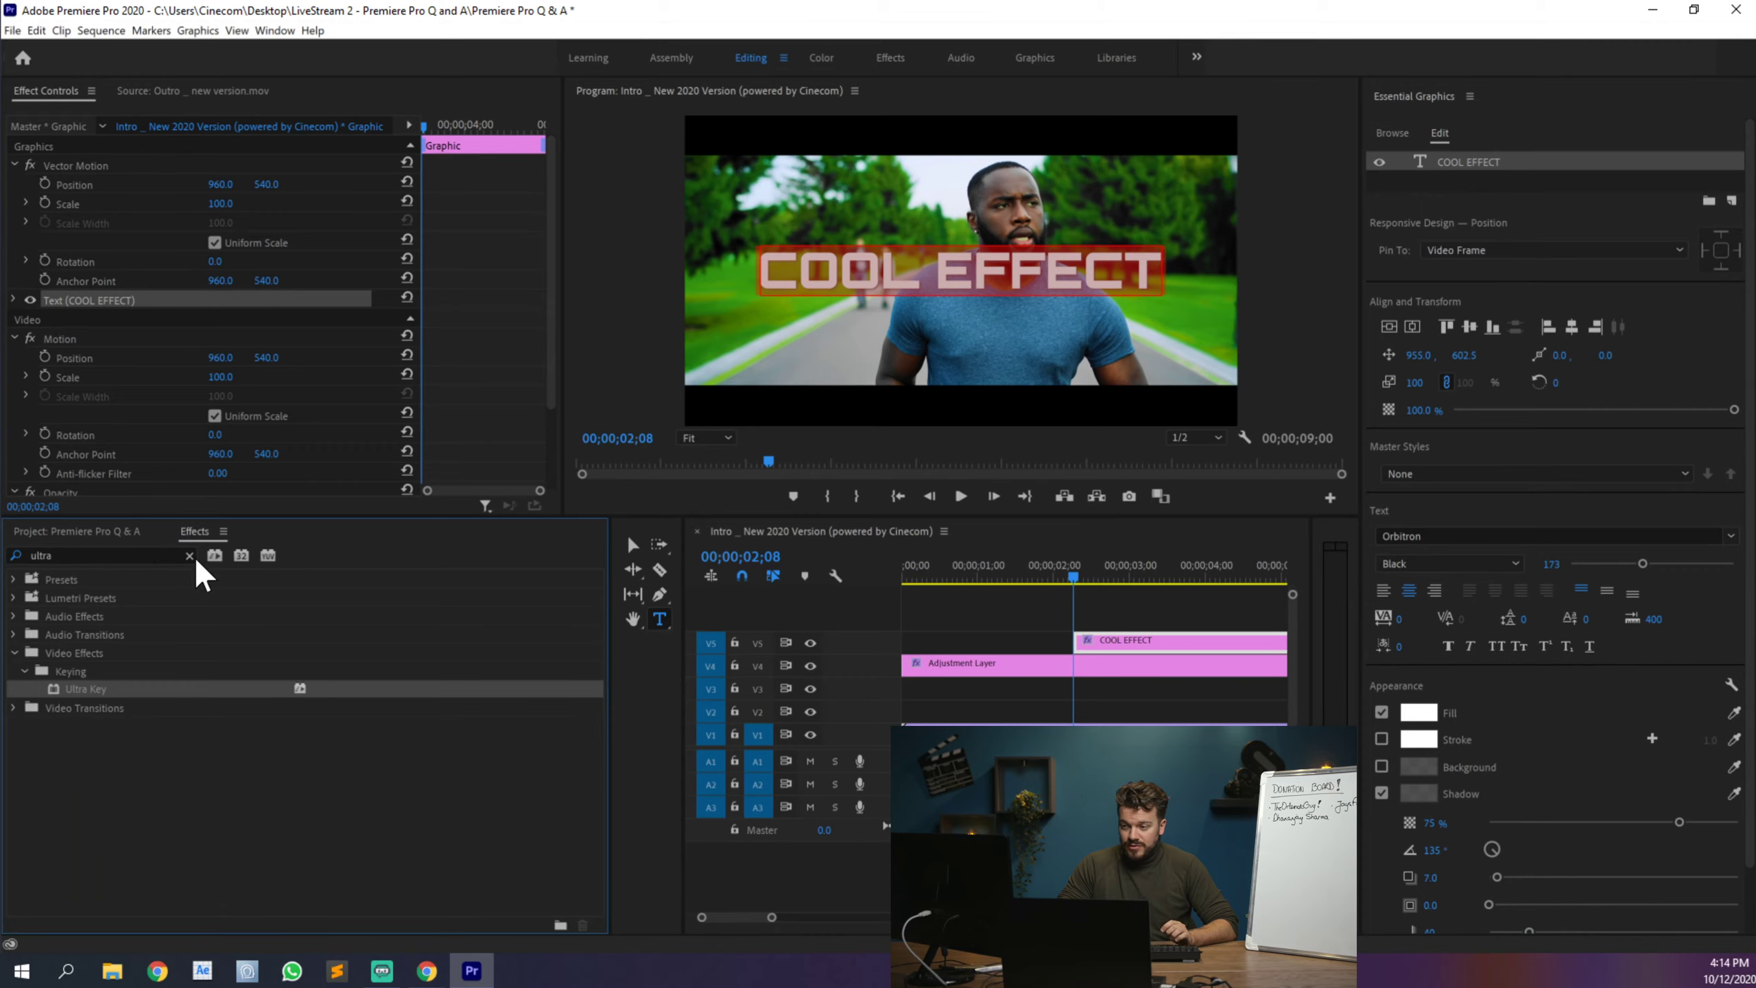
left_click(189, 555)
type("transfo")
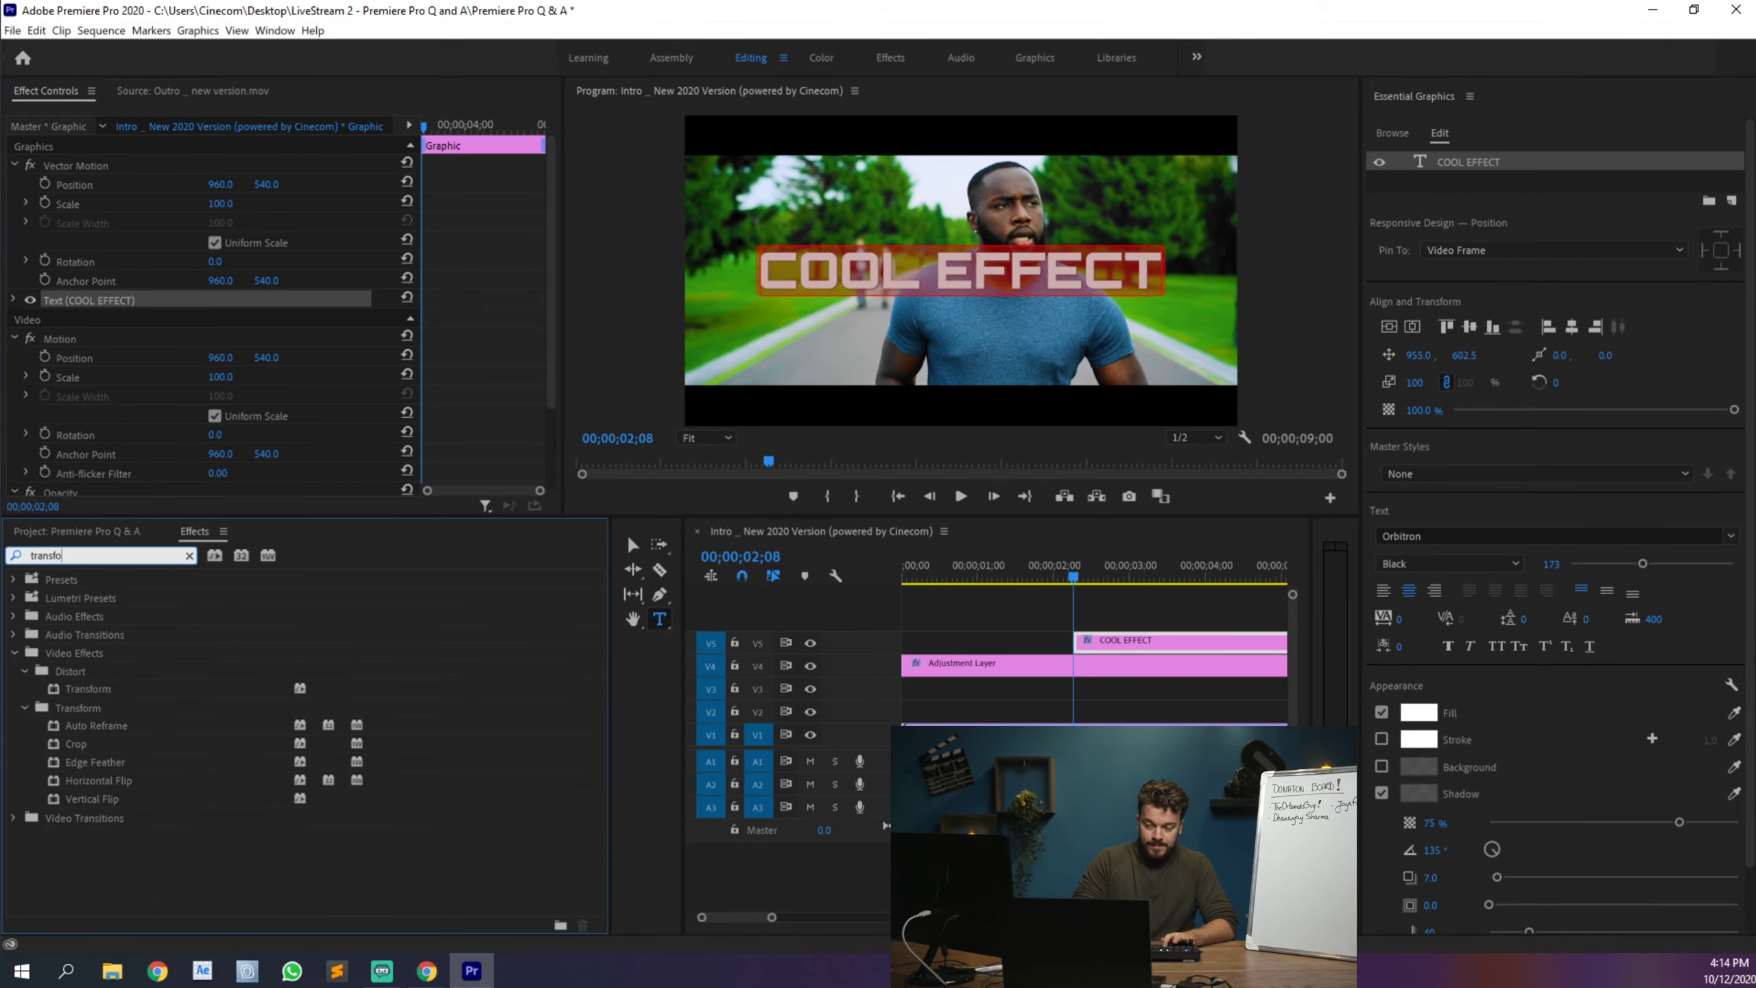
type("rm")
left_click(91, 687)
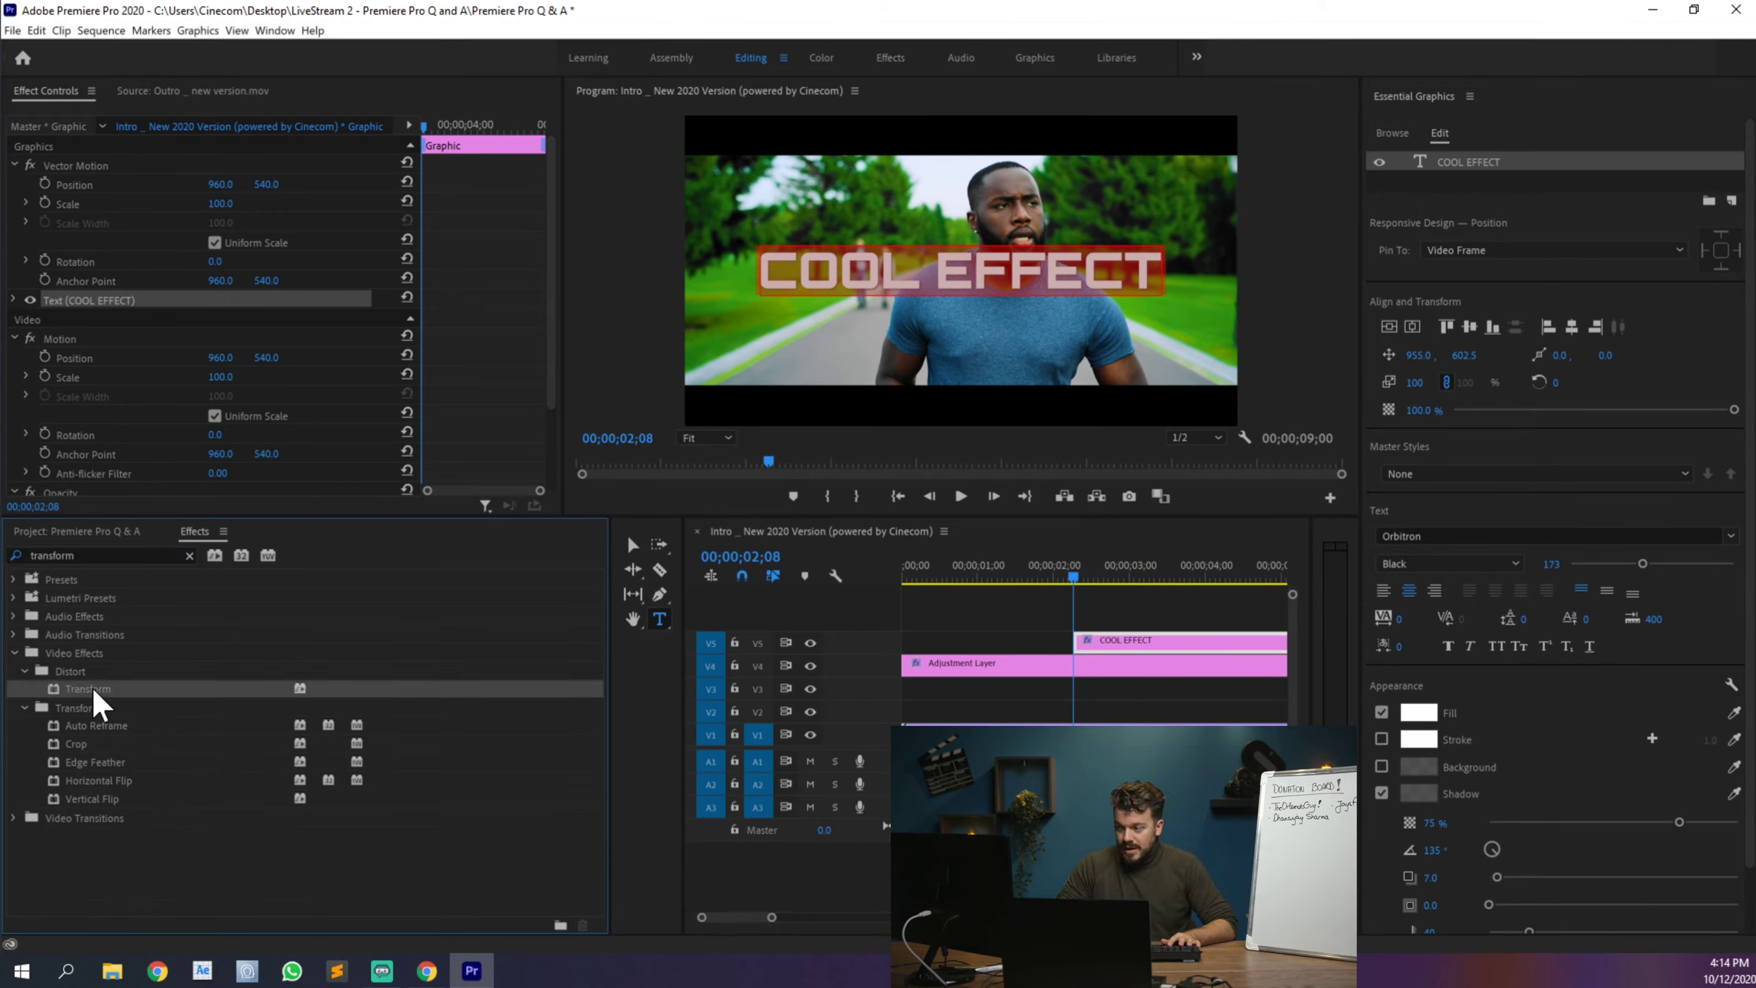
left_click_drag(90, 686, 244, 229)
left_click(1471, 161)
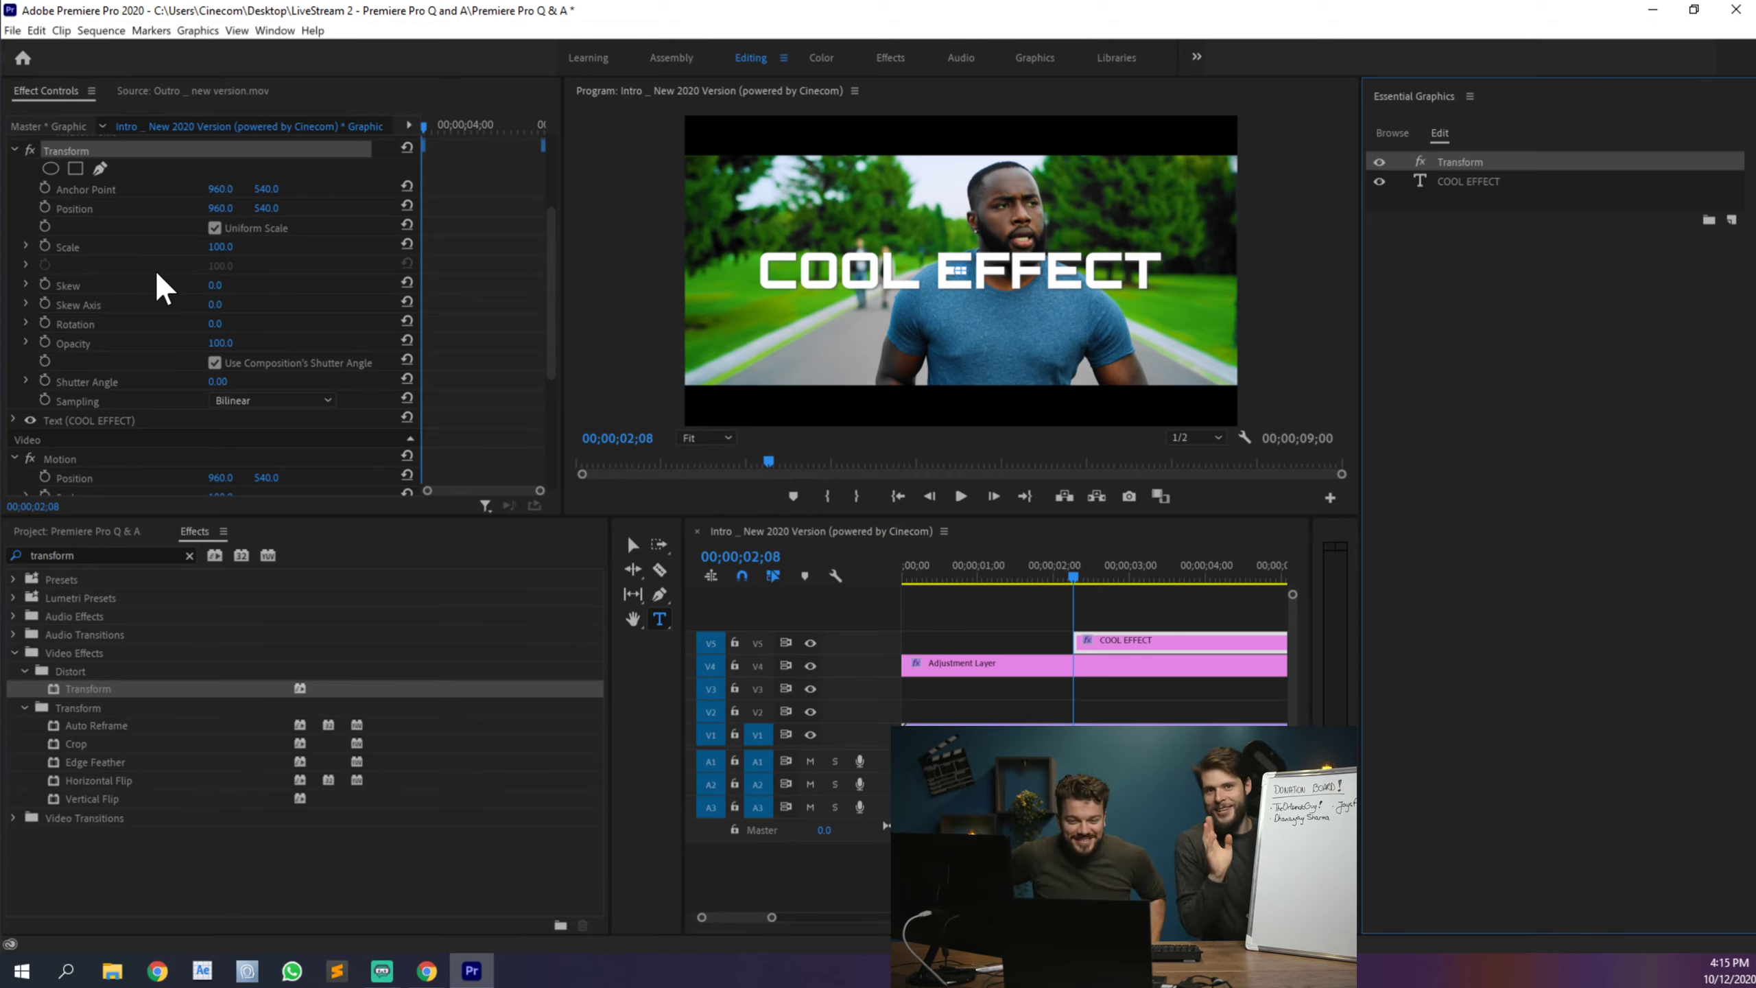
left_click(1029, 260)
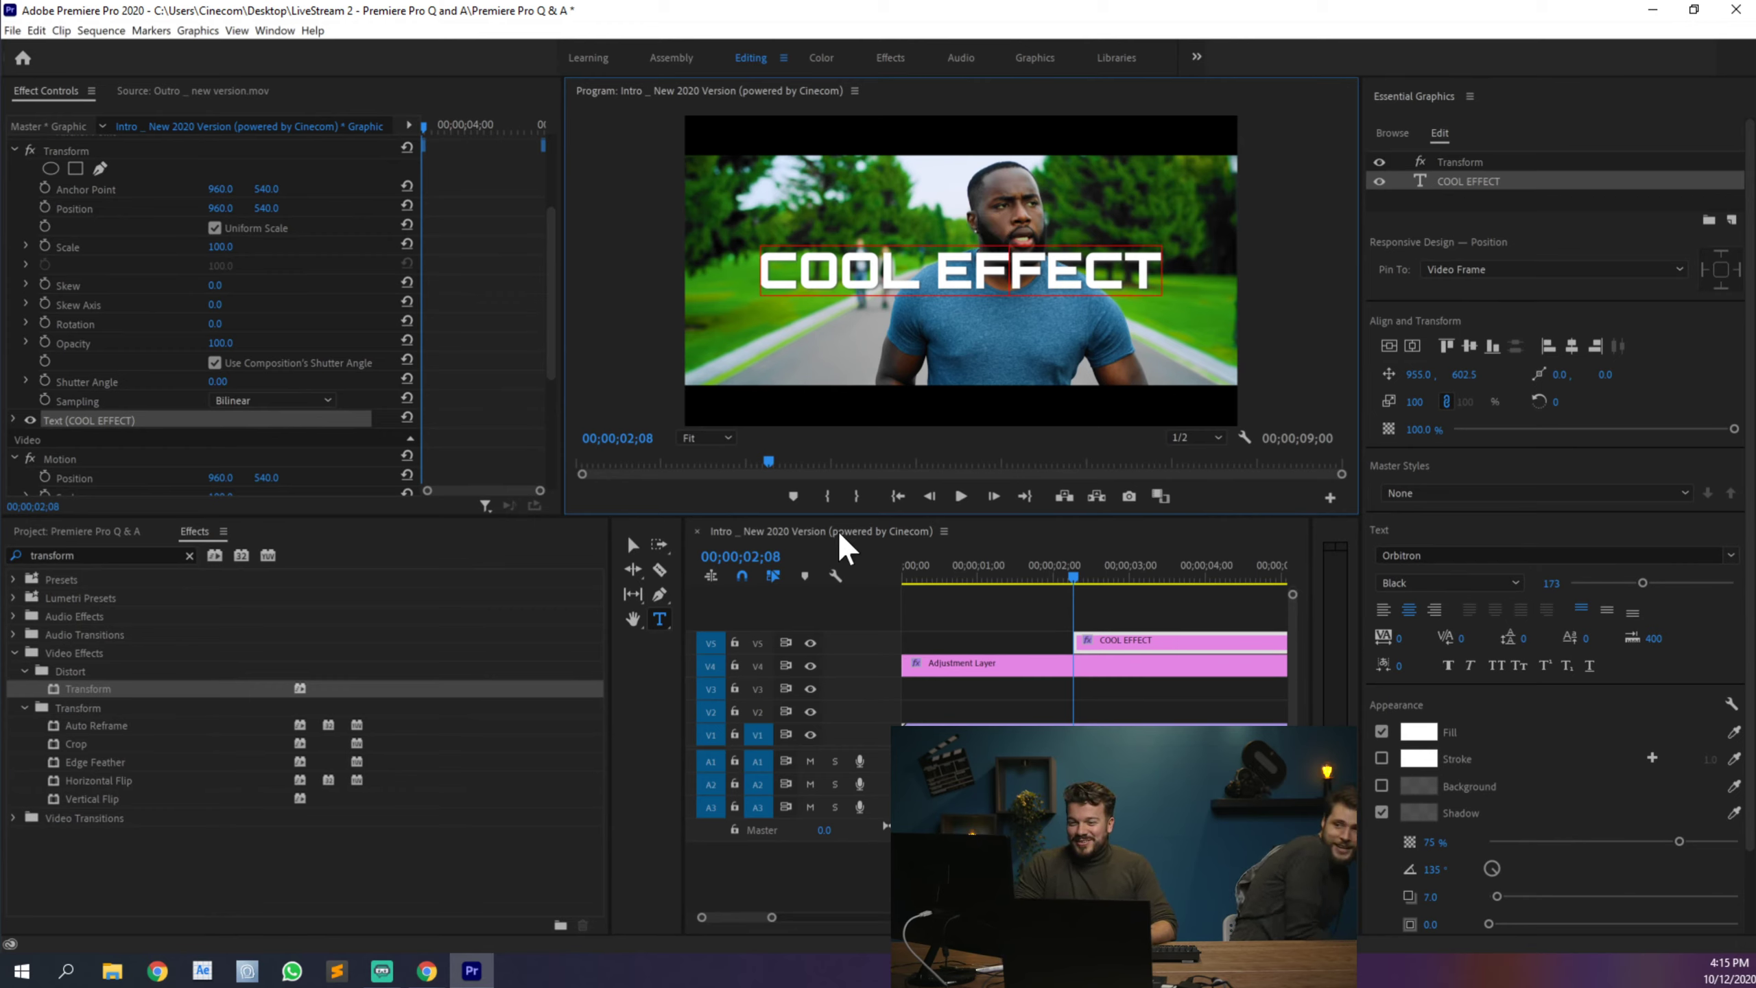
scroll(996, 634, "right", 5)
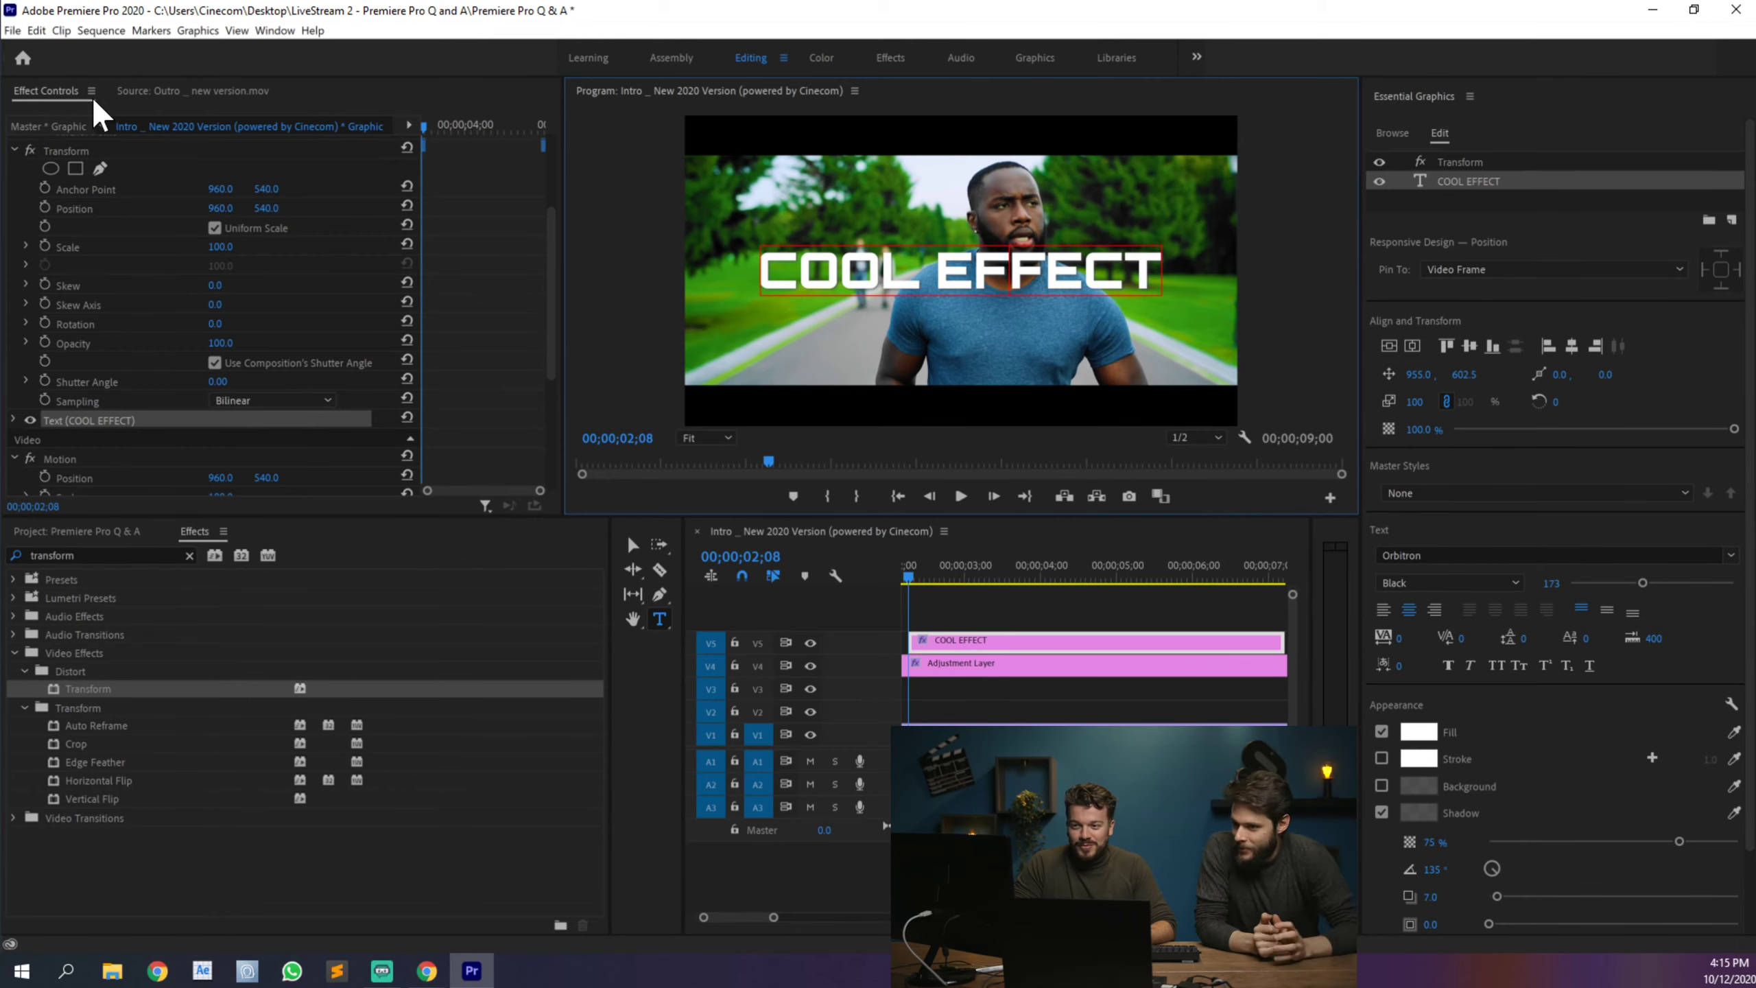
left_click(84, 153)
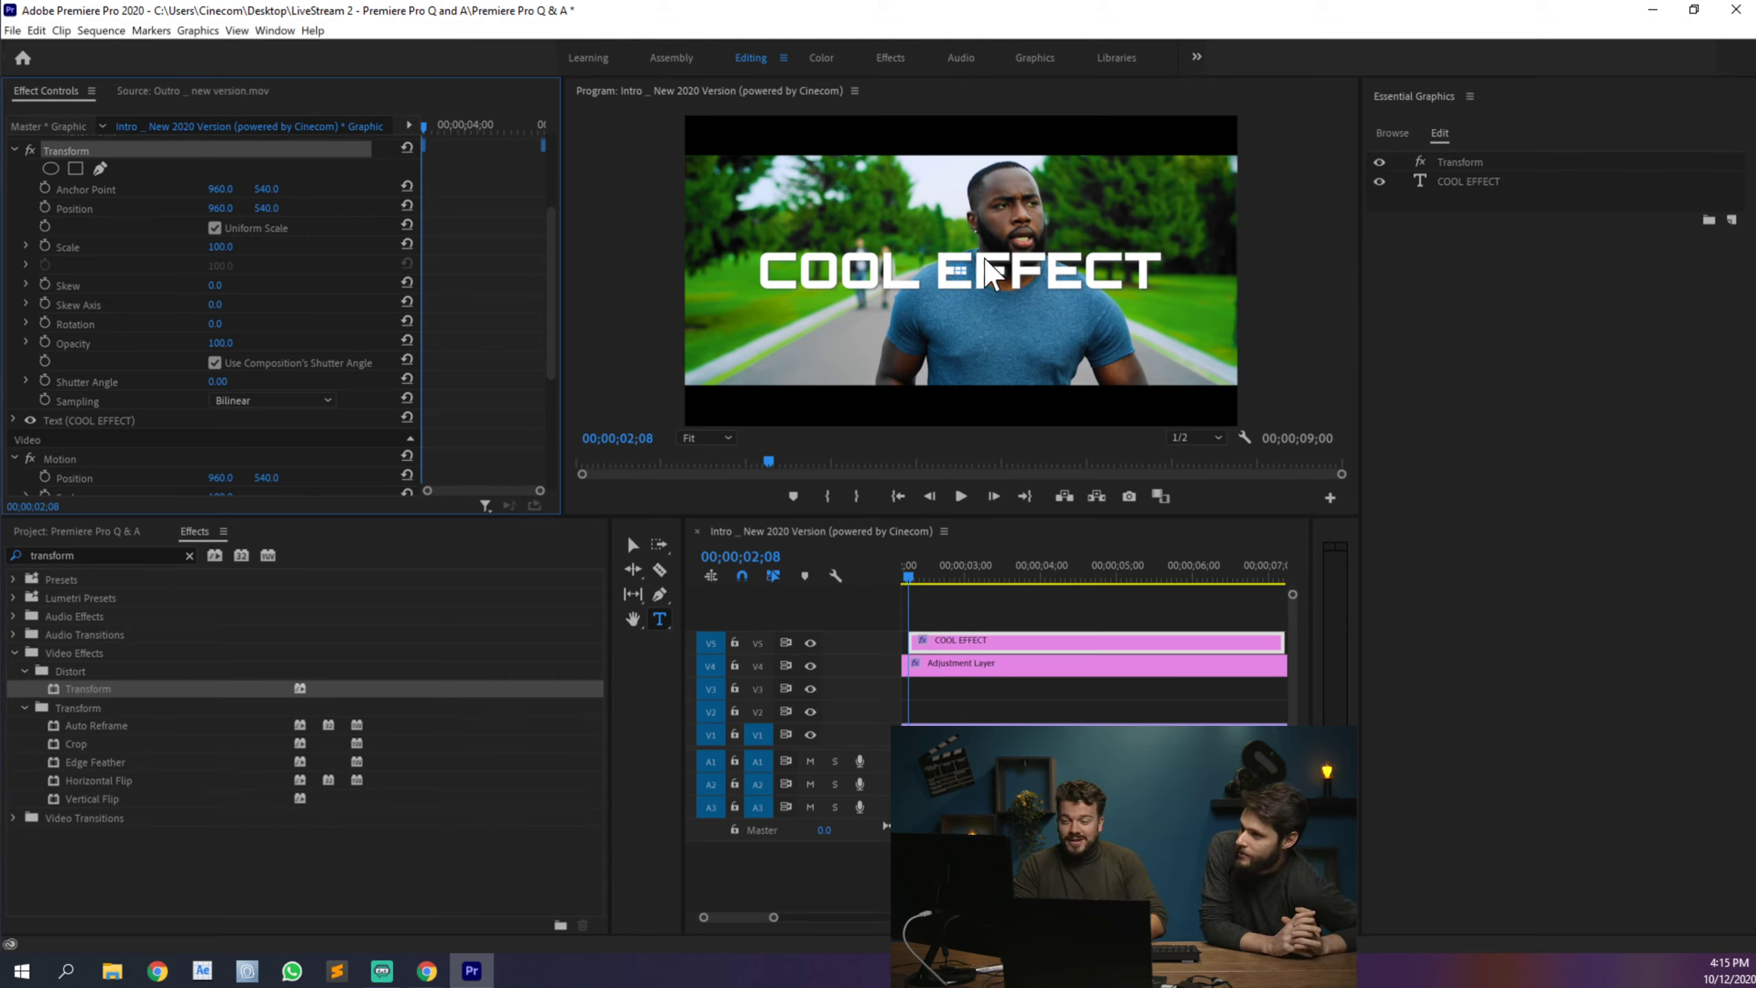
left_click(1004, 275)
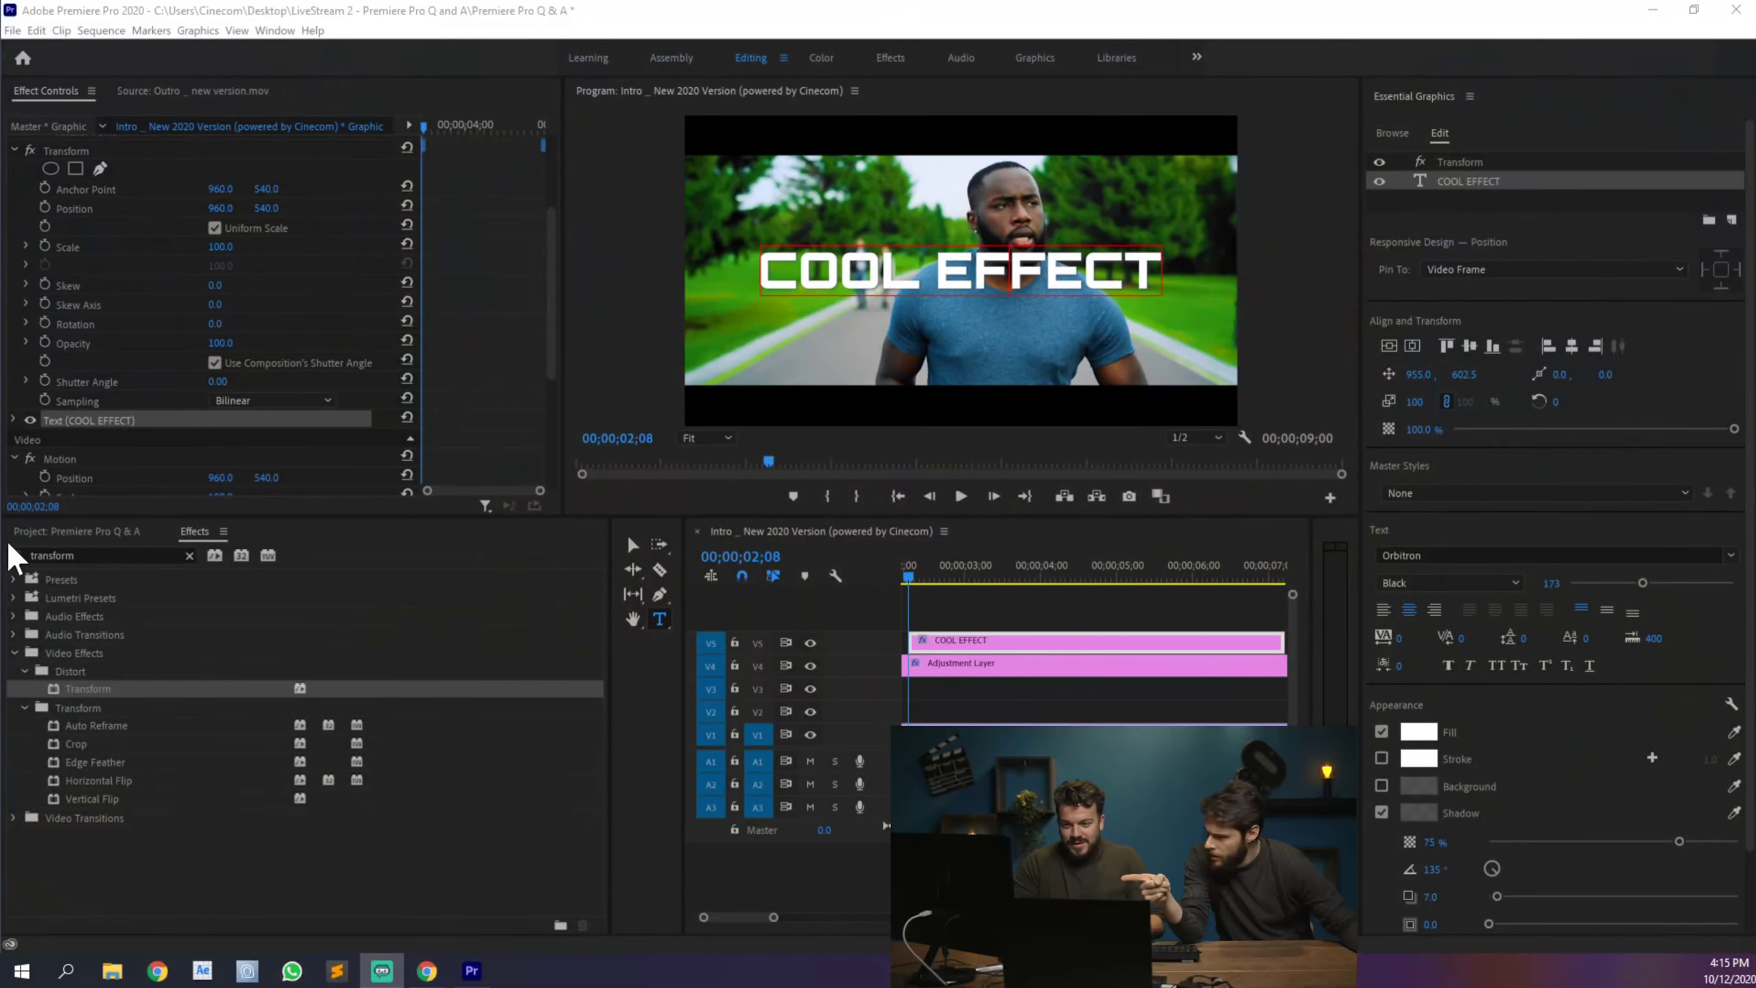
Step: Search the effects for glitch and apply VR Digital Glitch to the COOL EFFECT title clip
left_click_drag(87, 557, 34, 559)
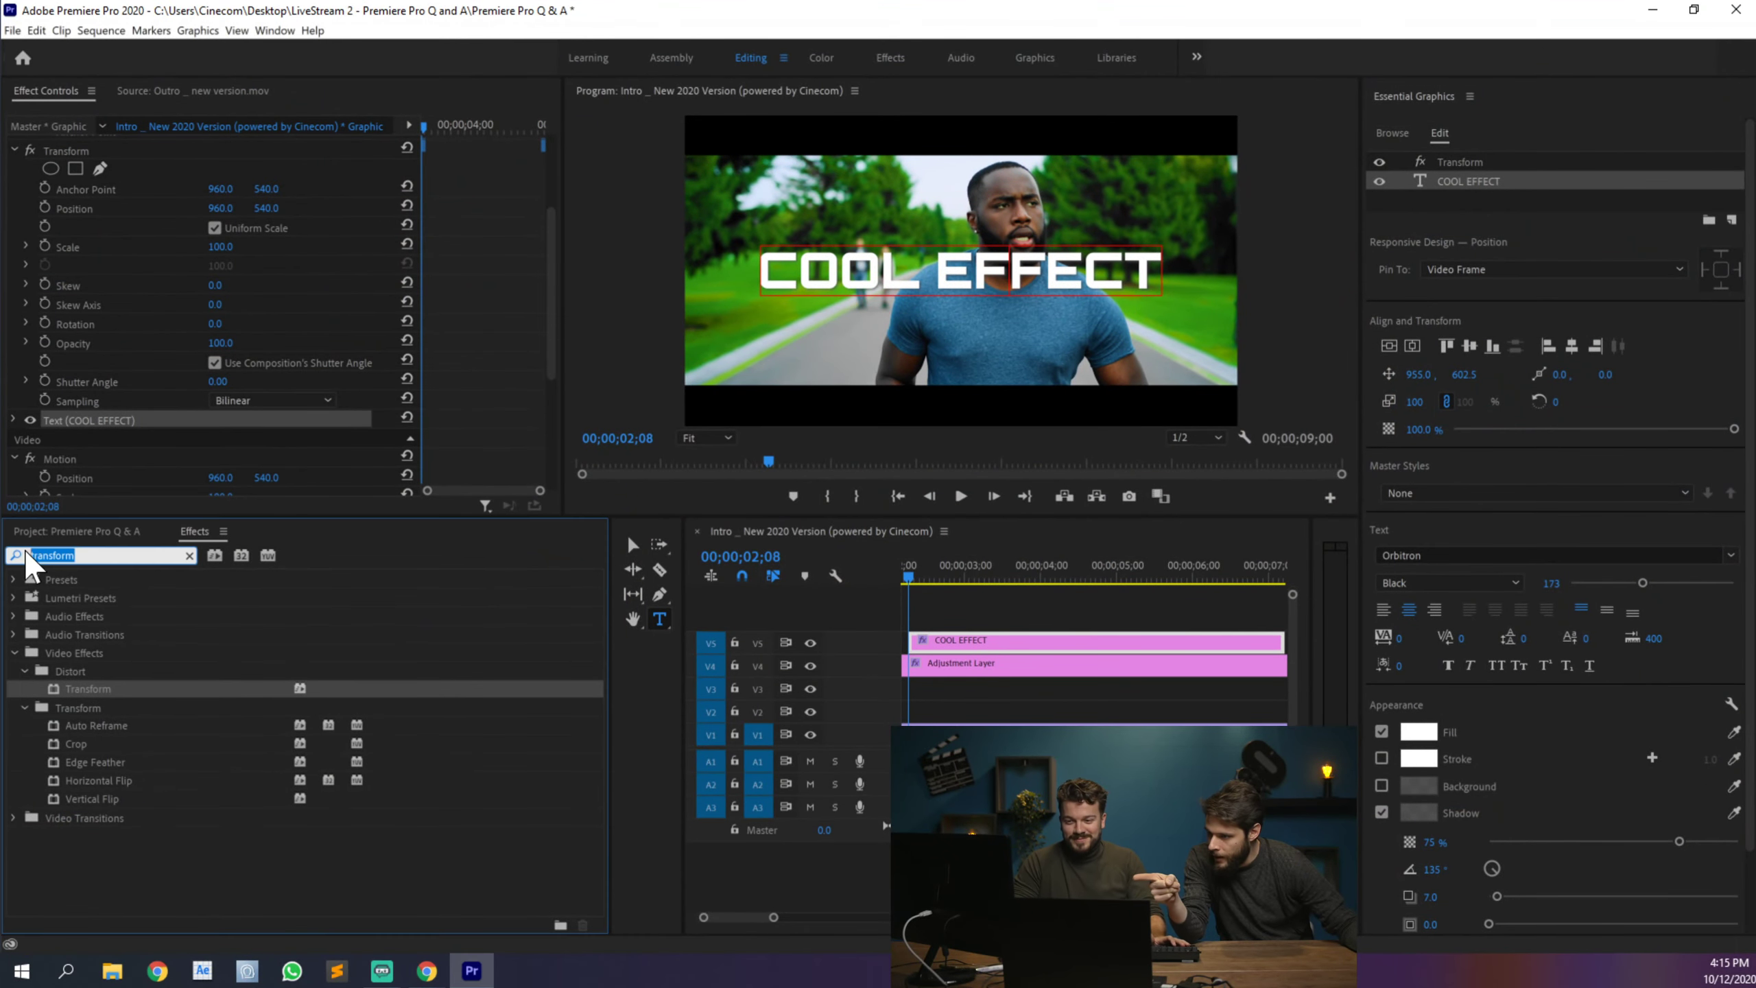
type("glitch")
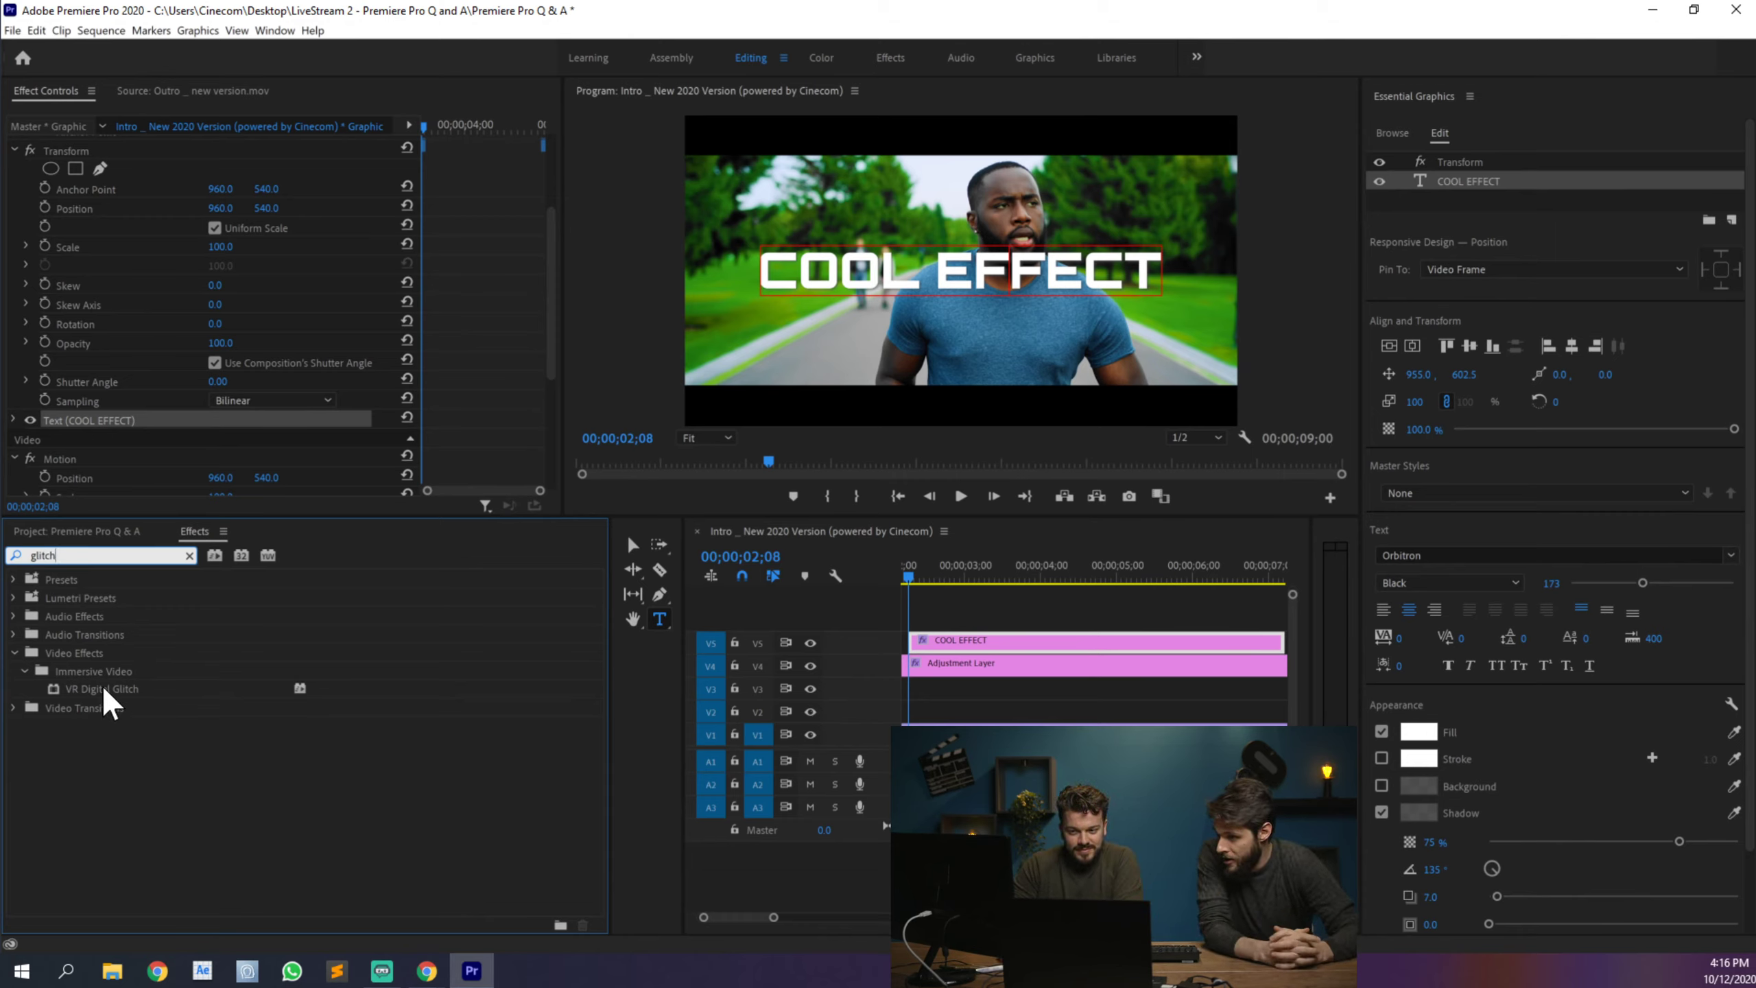
left_click_drag(103, 686, 974, 641)
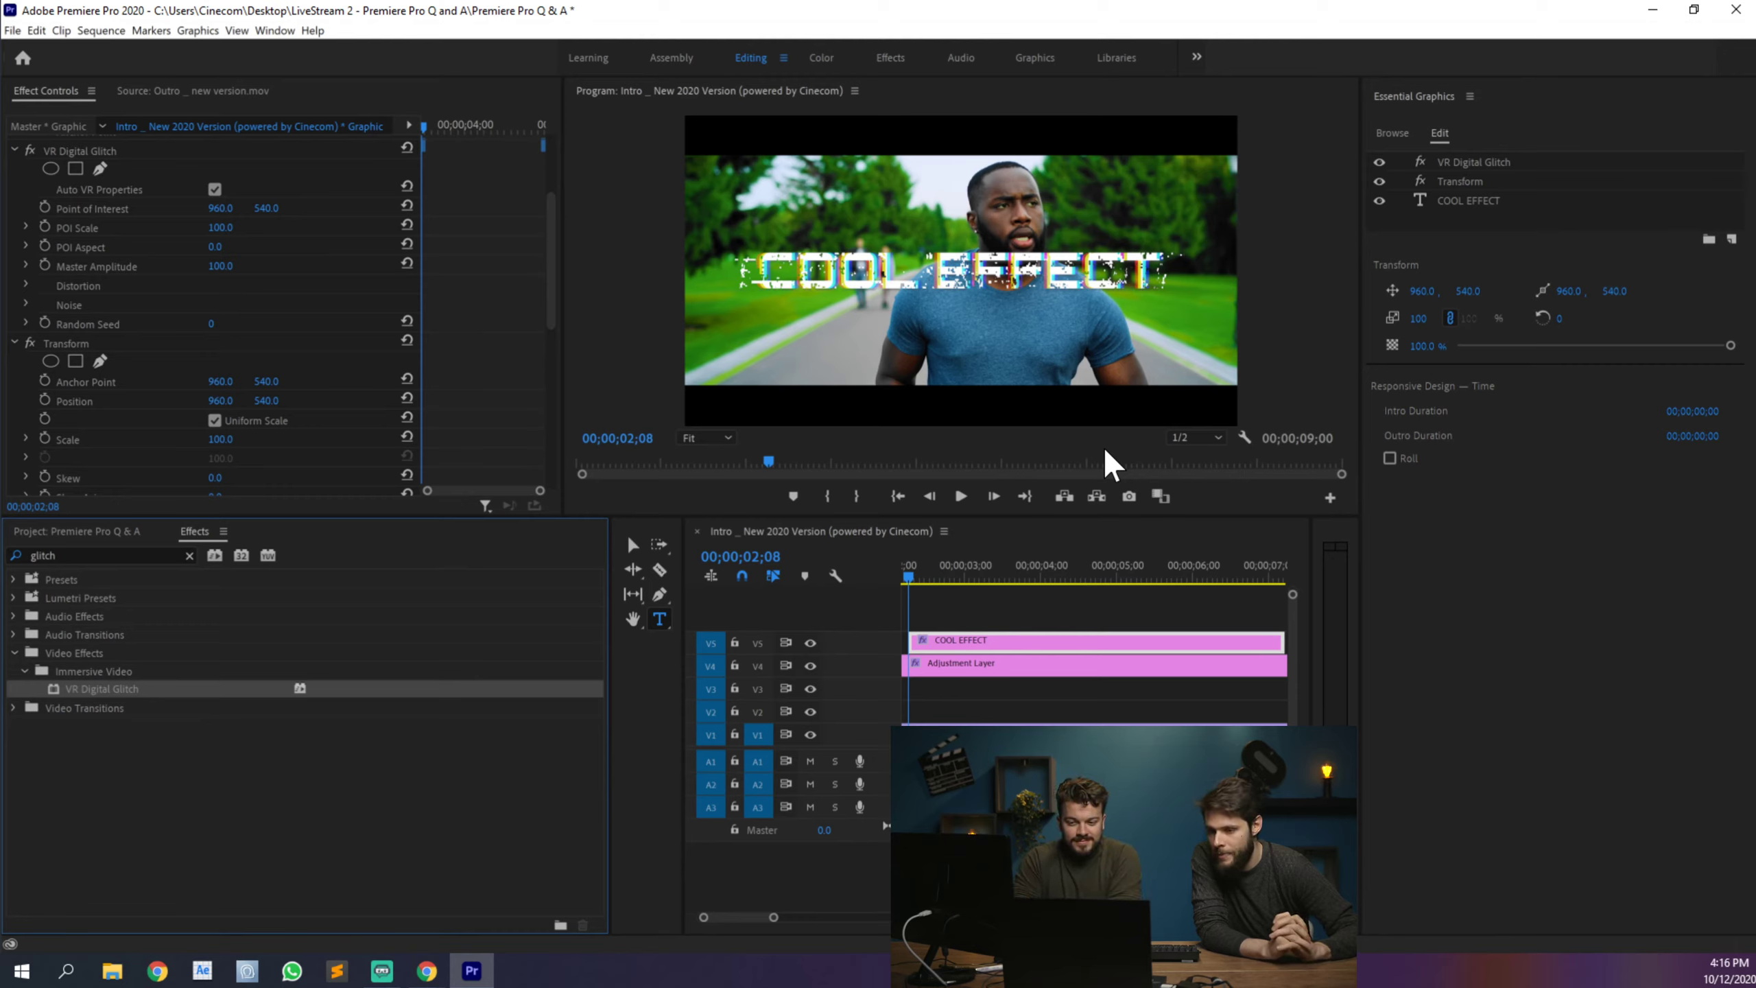
left_click_drag(1106, 450, 1121, 417)
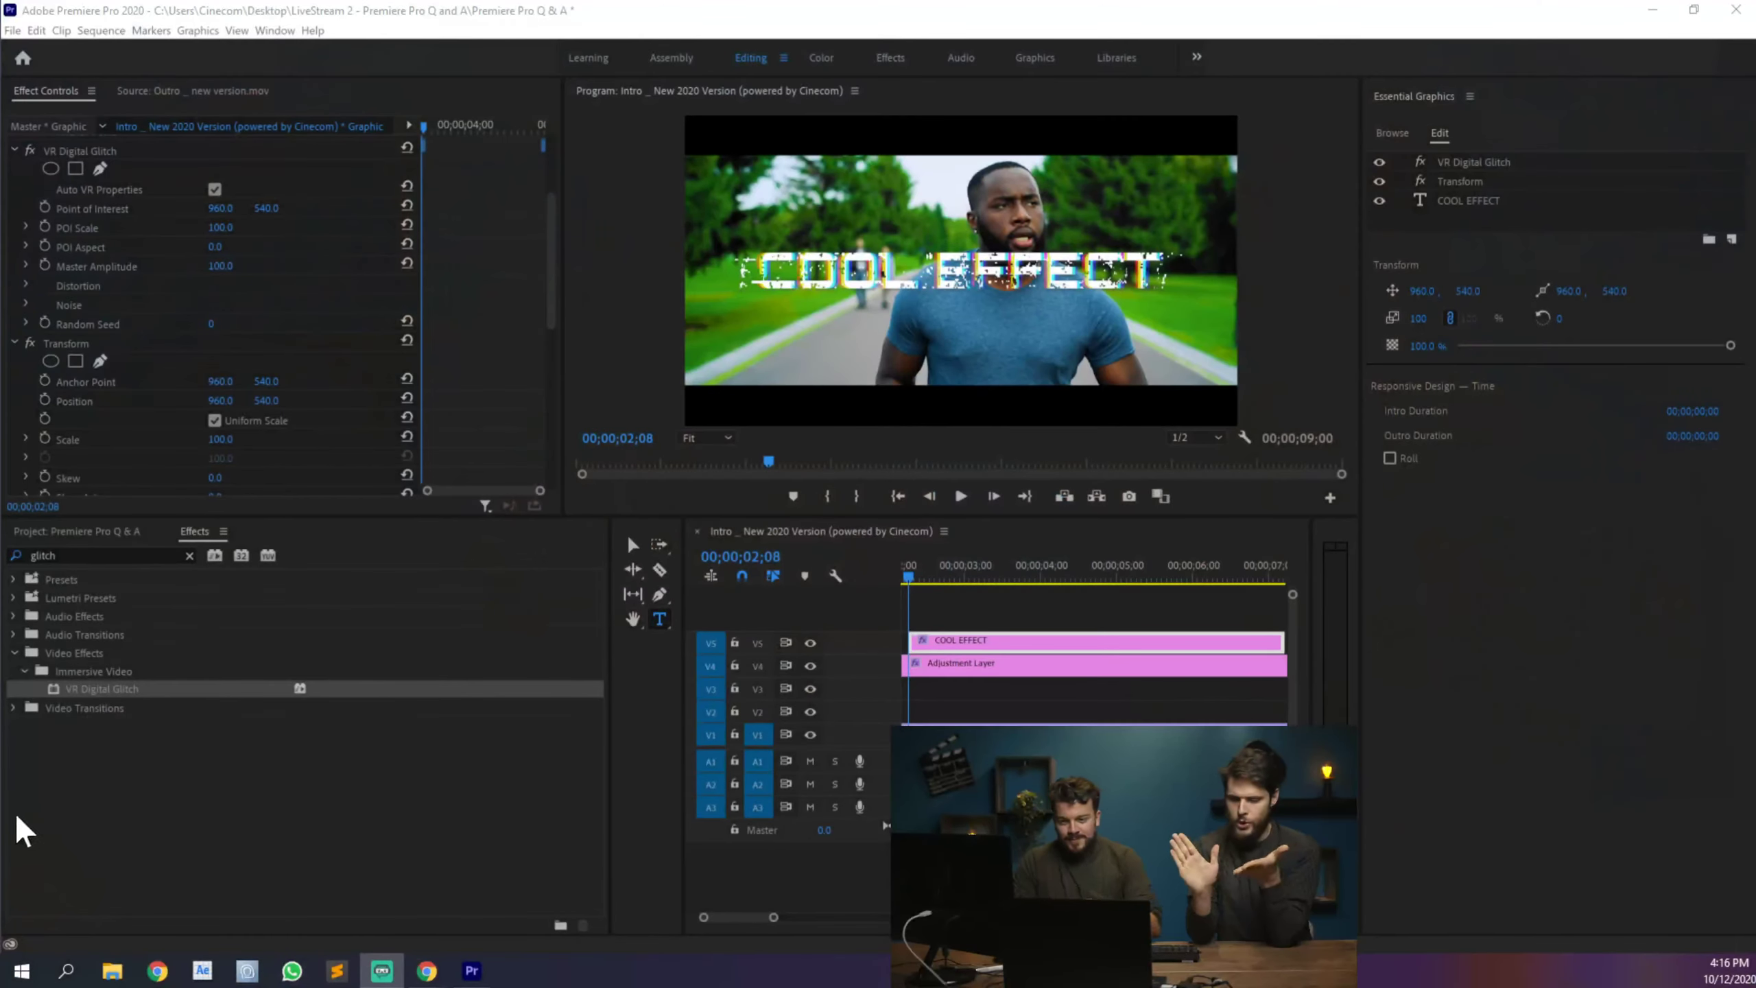
Step: Search the effects for basic 3d and apply Basic 3D to the COOL EFFECT title clip
left_click(56, 555)
double_click(55, 555)
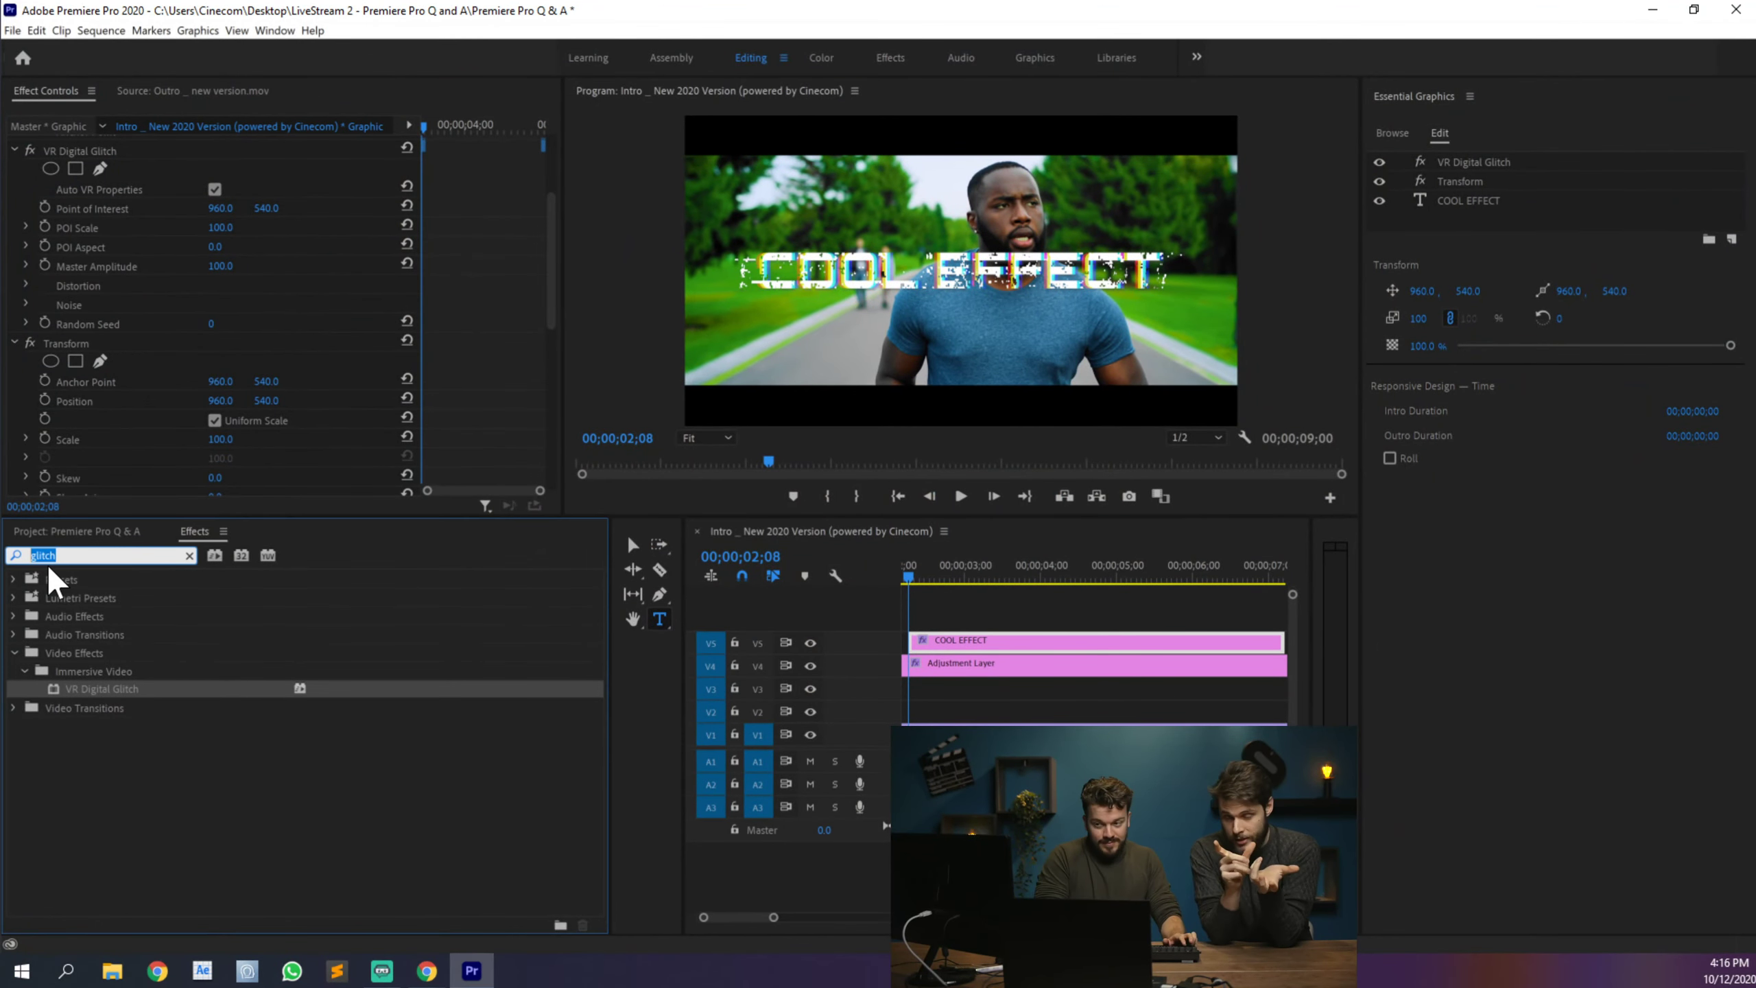
type("basic 3d")
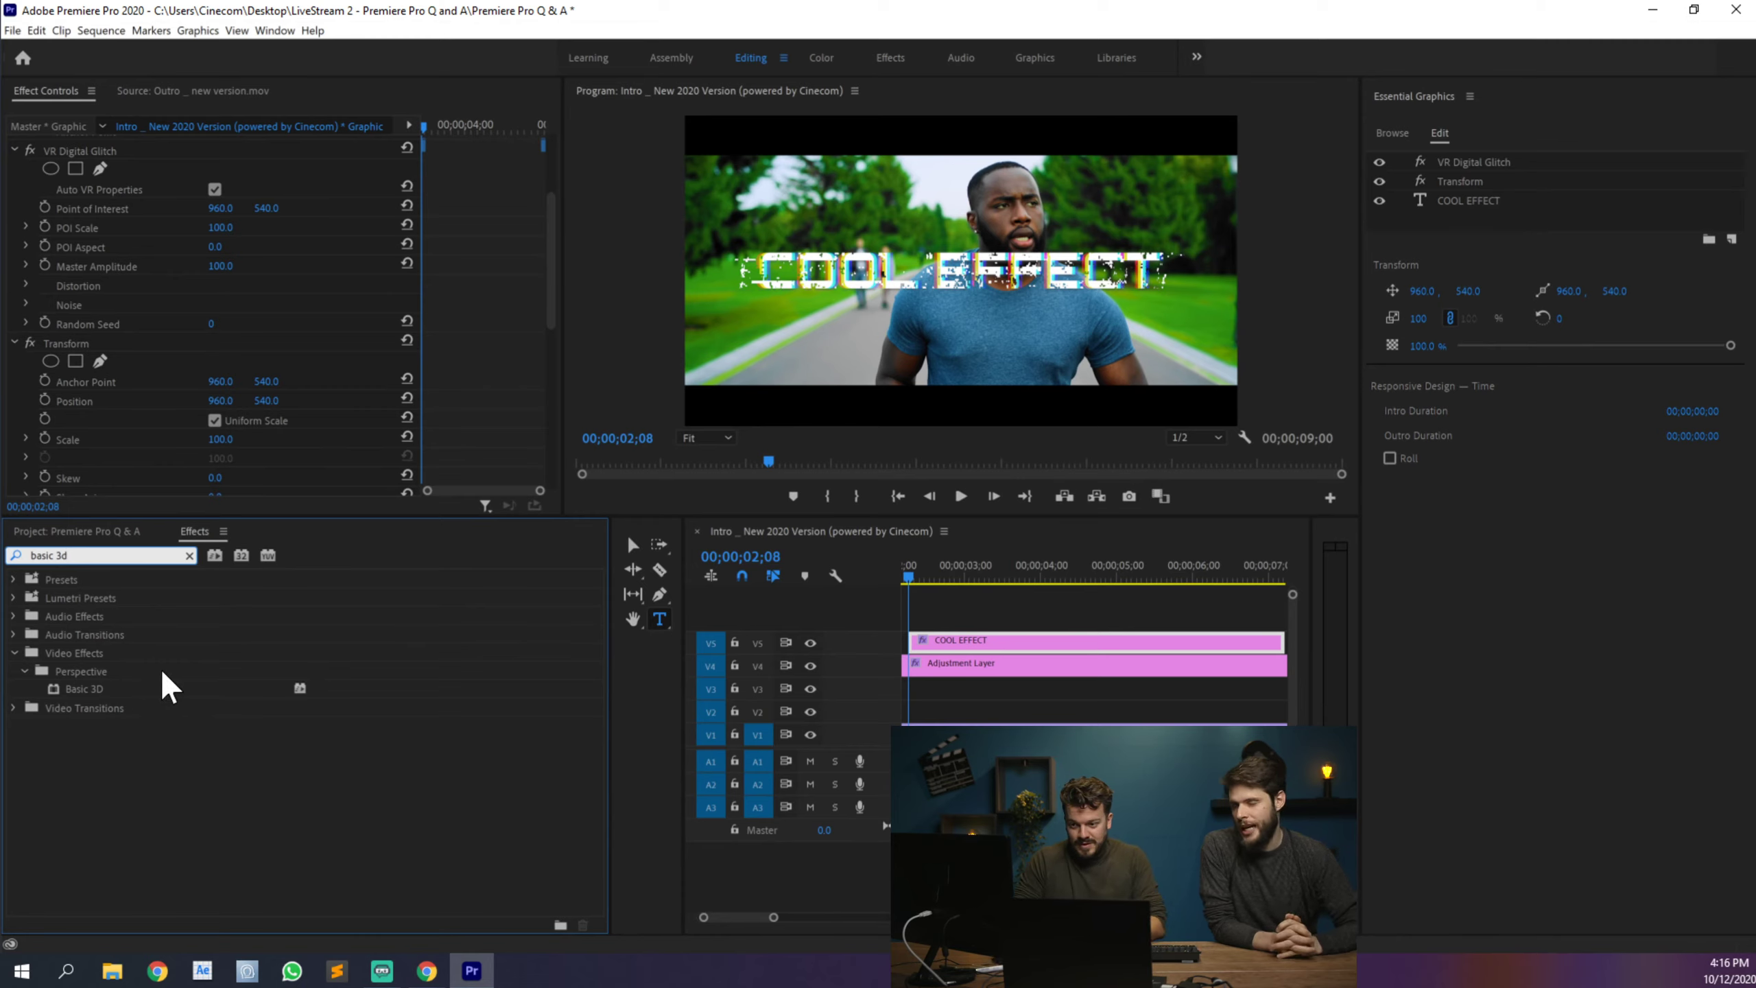
left_click_drag(88, 689, 1037, 637)
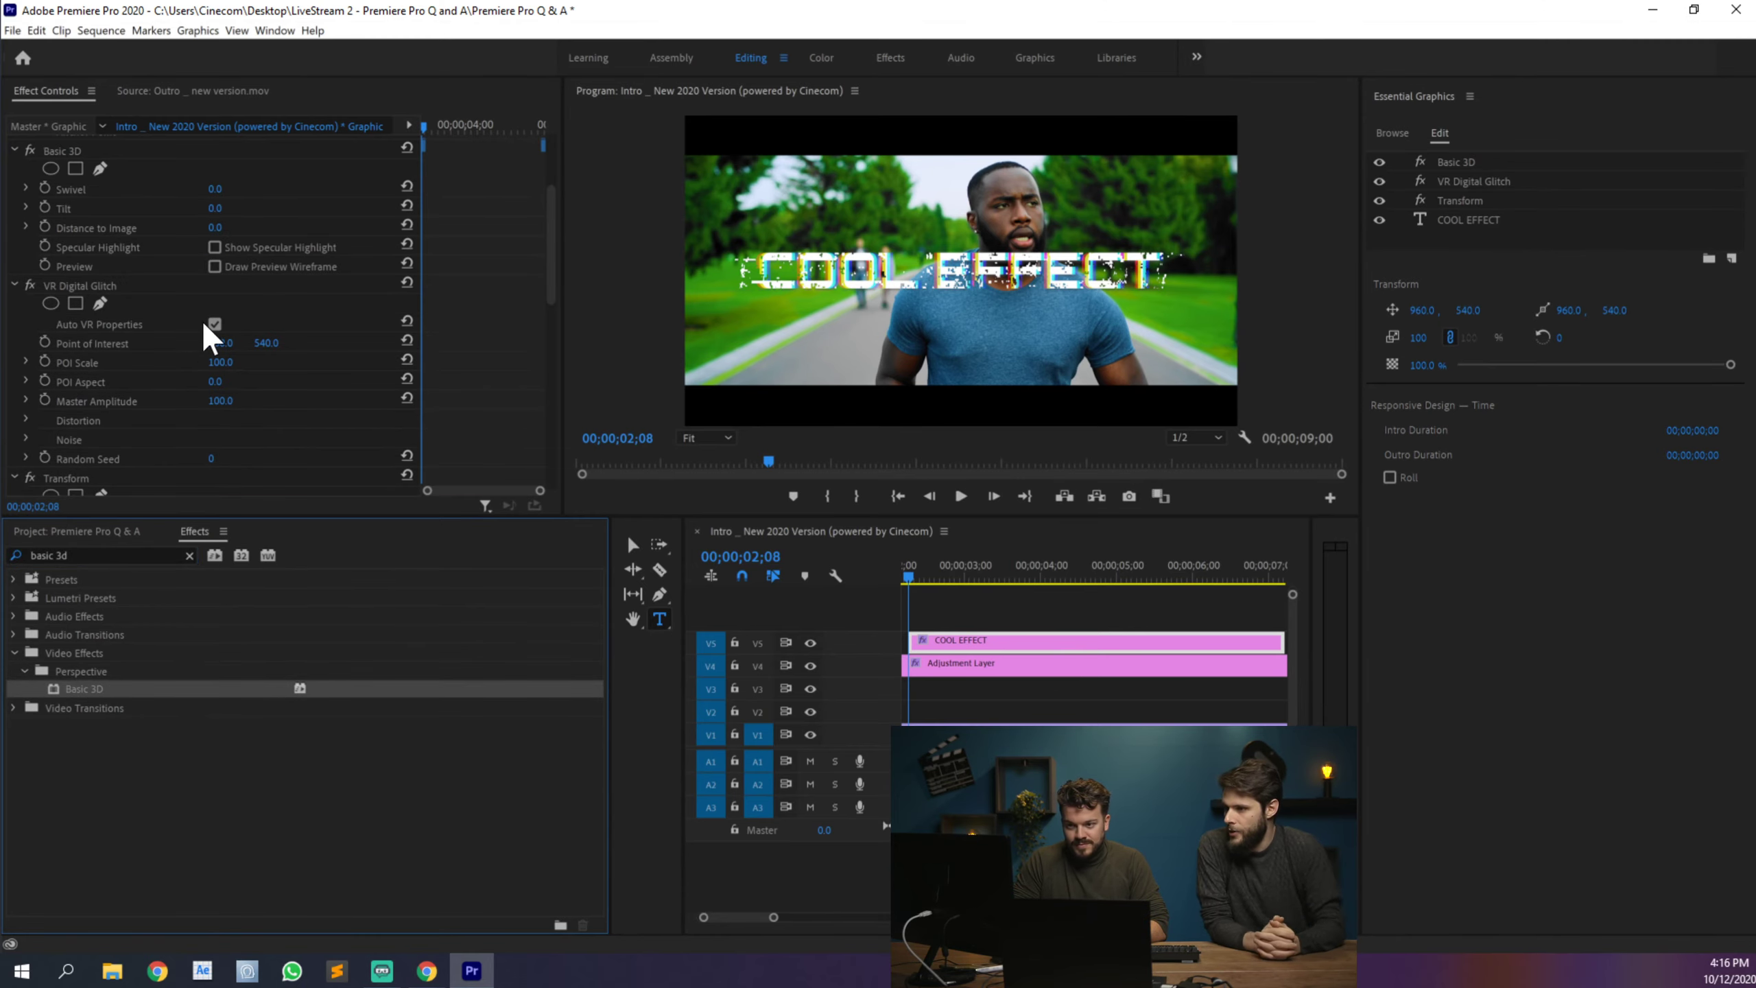
Step: Adjust the title's Basic 3D effect to a tilt of about 43° and a swivel of about 331°
scroll(184, 332, "down", 4)
scroll(172, 365, "up", 2)
scroll(159, 348, "up", 3)
left_click_drag(220, 245, 291, 244)
key("ctrl+z")
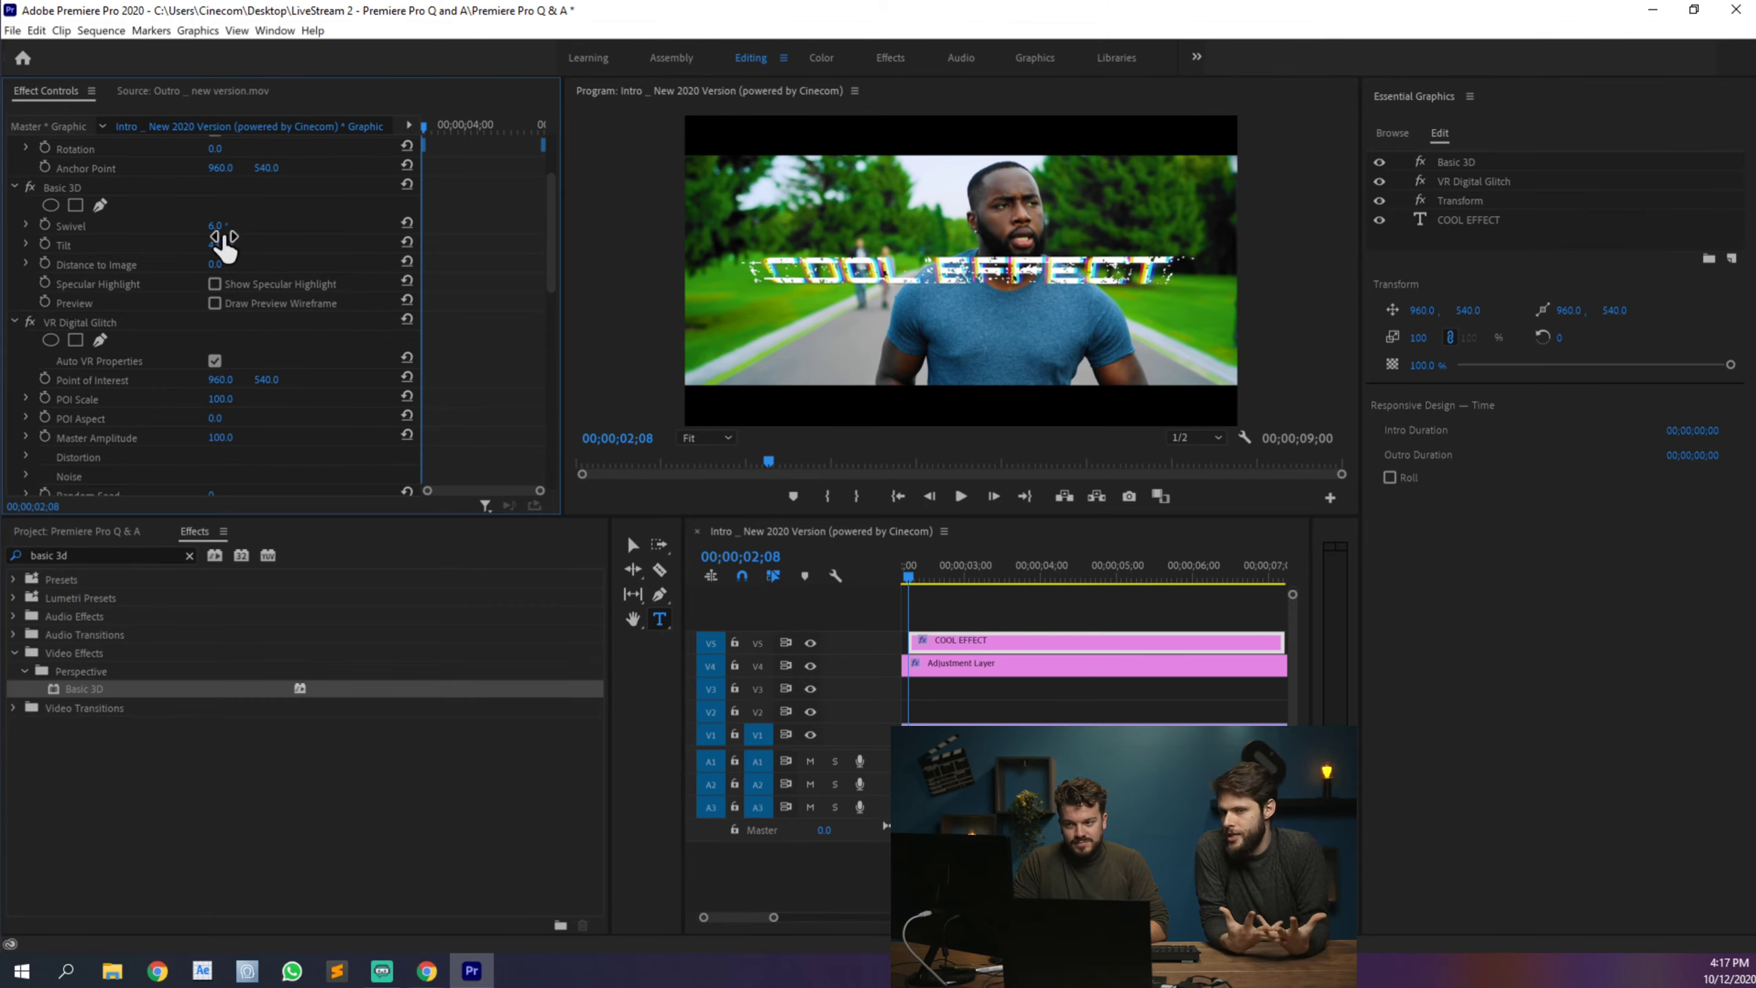
key("ctrl+z")
key("ctrl+z")
mouse_move(222, 226)
left_mouse_down()
mouse_move(422, 228)
mouse_move(238, 228)
left_mouse_up()
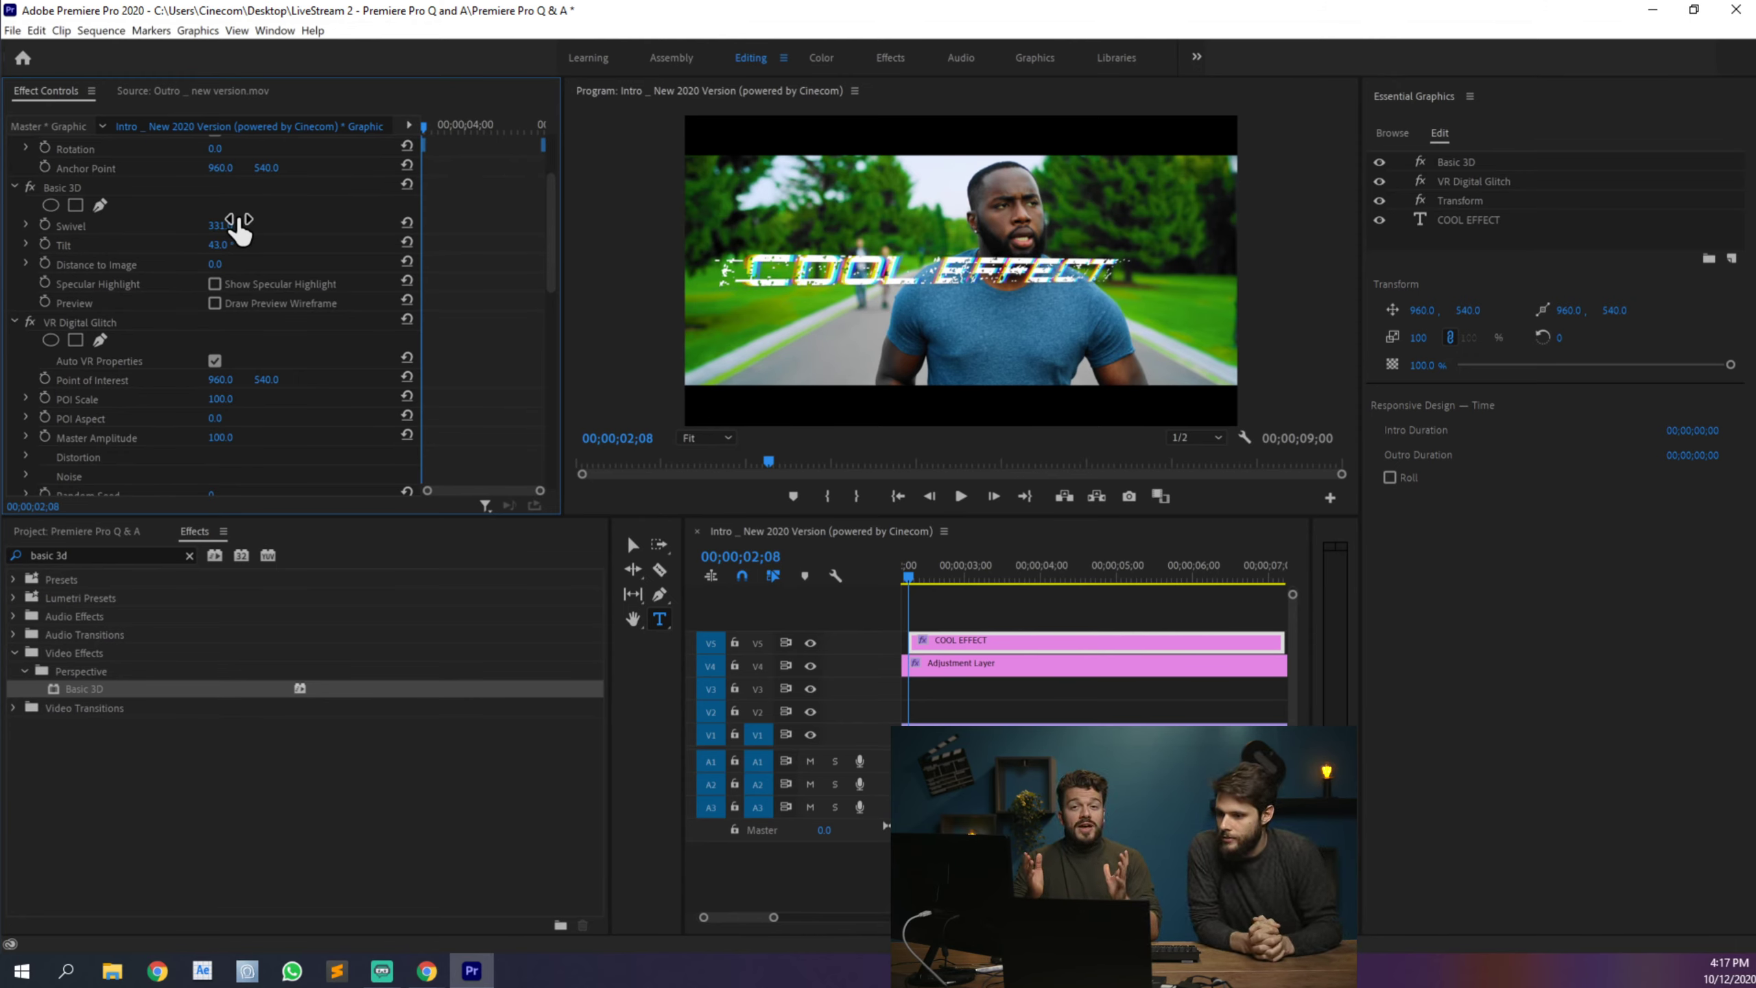
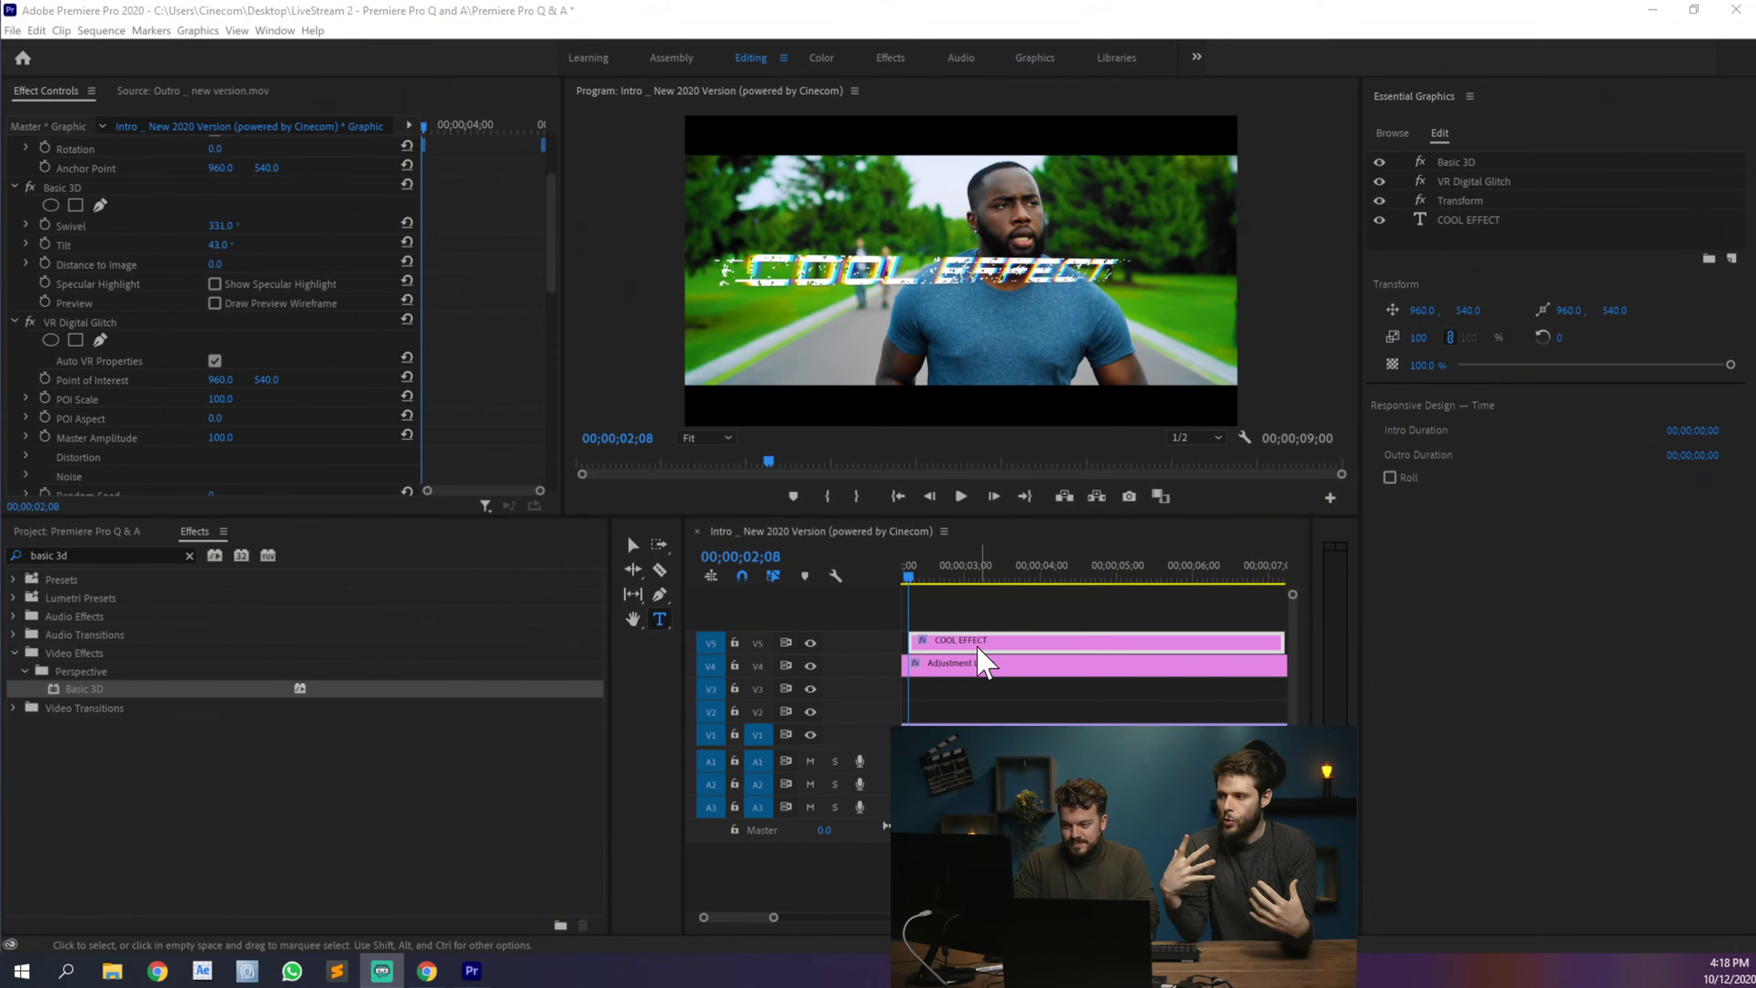
Step: Delete the COOL EFFECT title clip from the timeline
left_click(975, 663)
key("Delete")
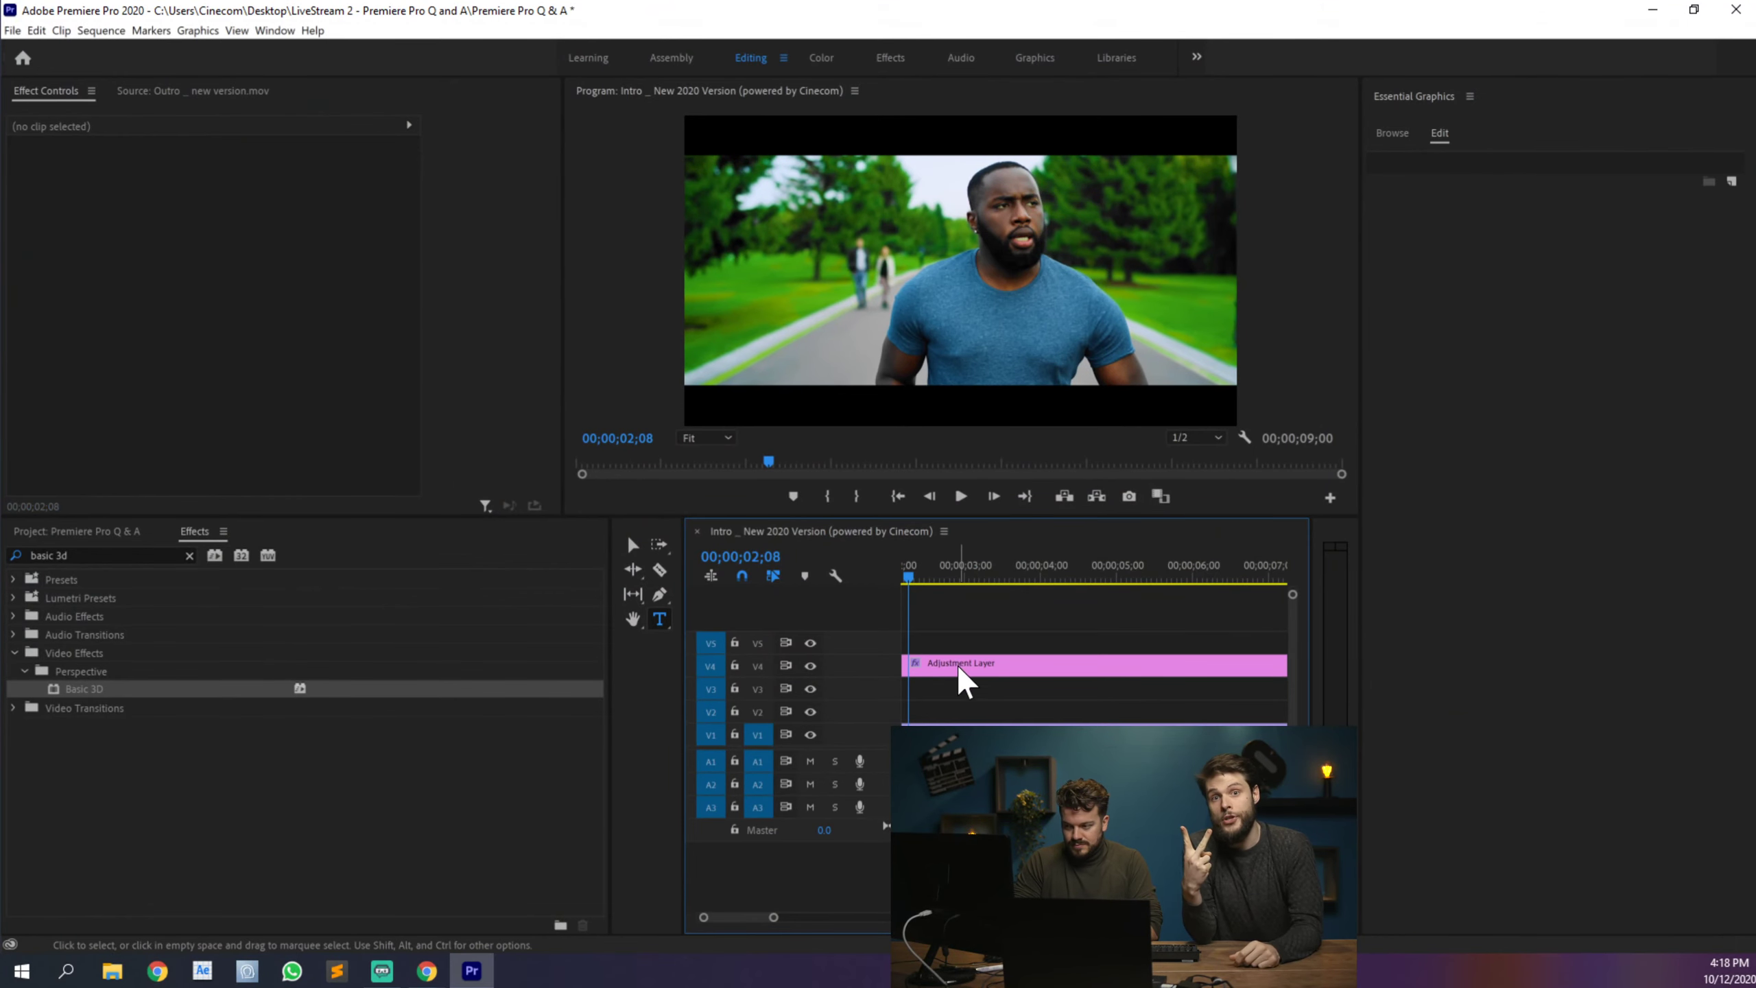
Step: Create a proxy for the videoblocks portrait clip in QuickTime format with the ProRes Low Resolution Proxy preset, and check its encoding in Media Encoder
left_click(90, 539)
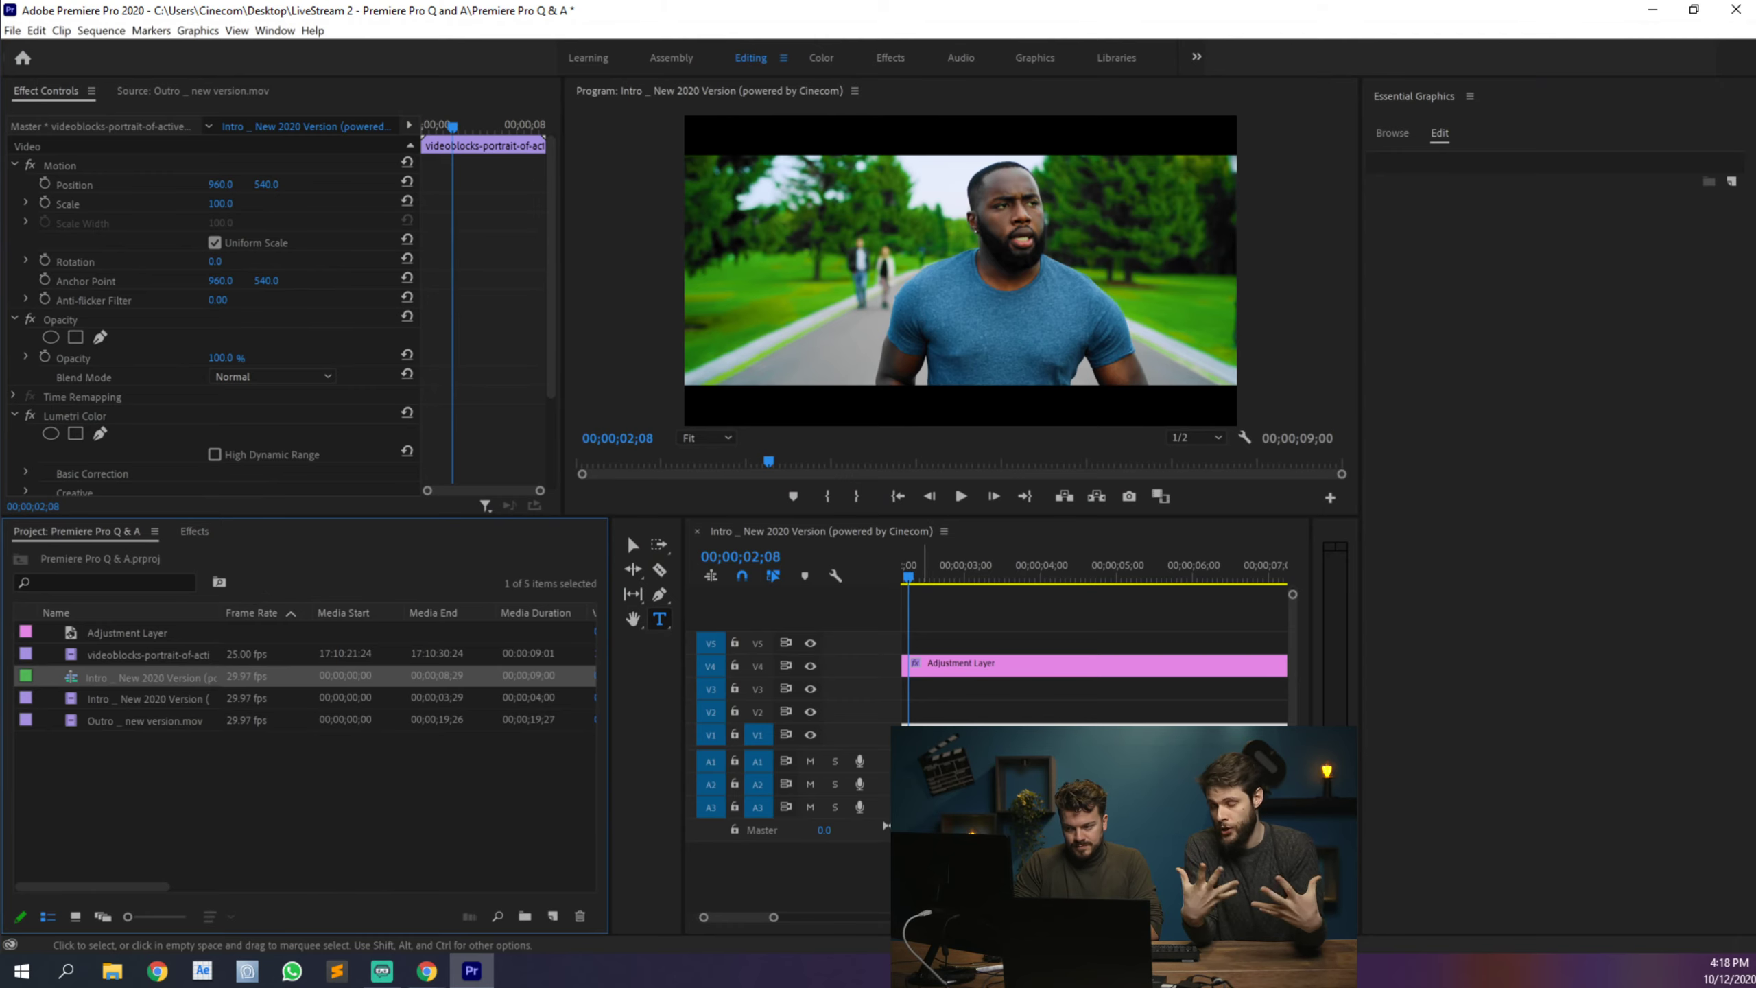
left_click(155, 656)
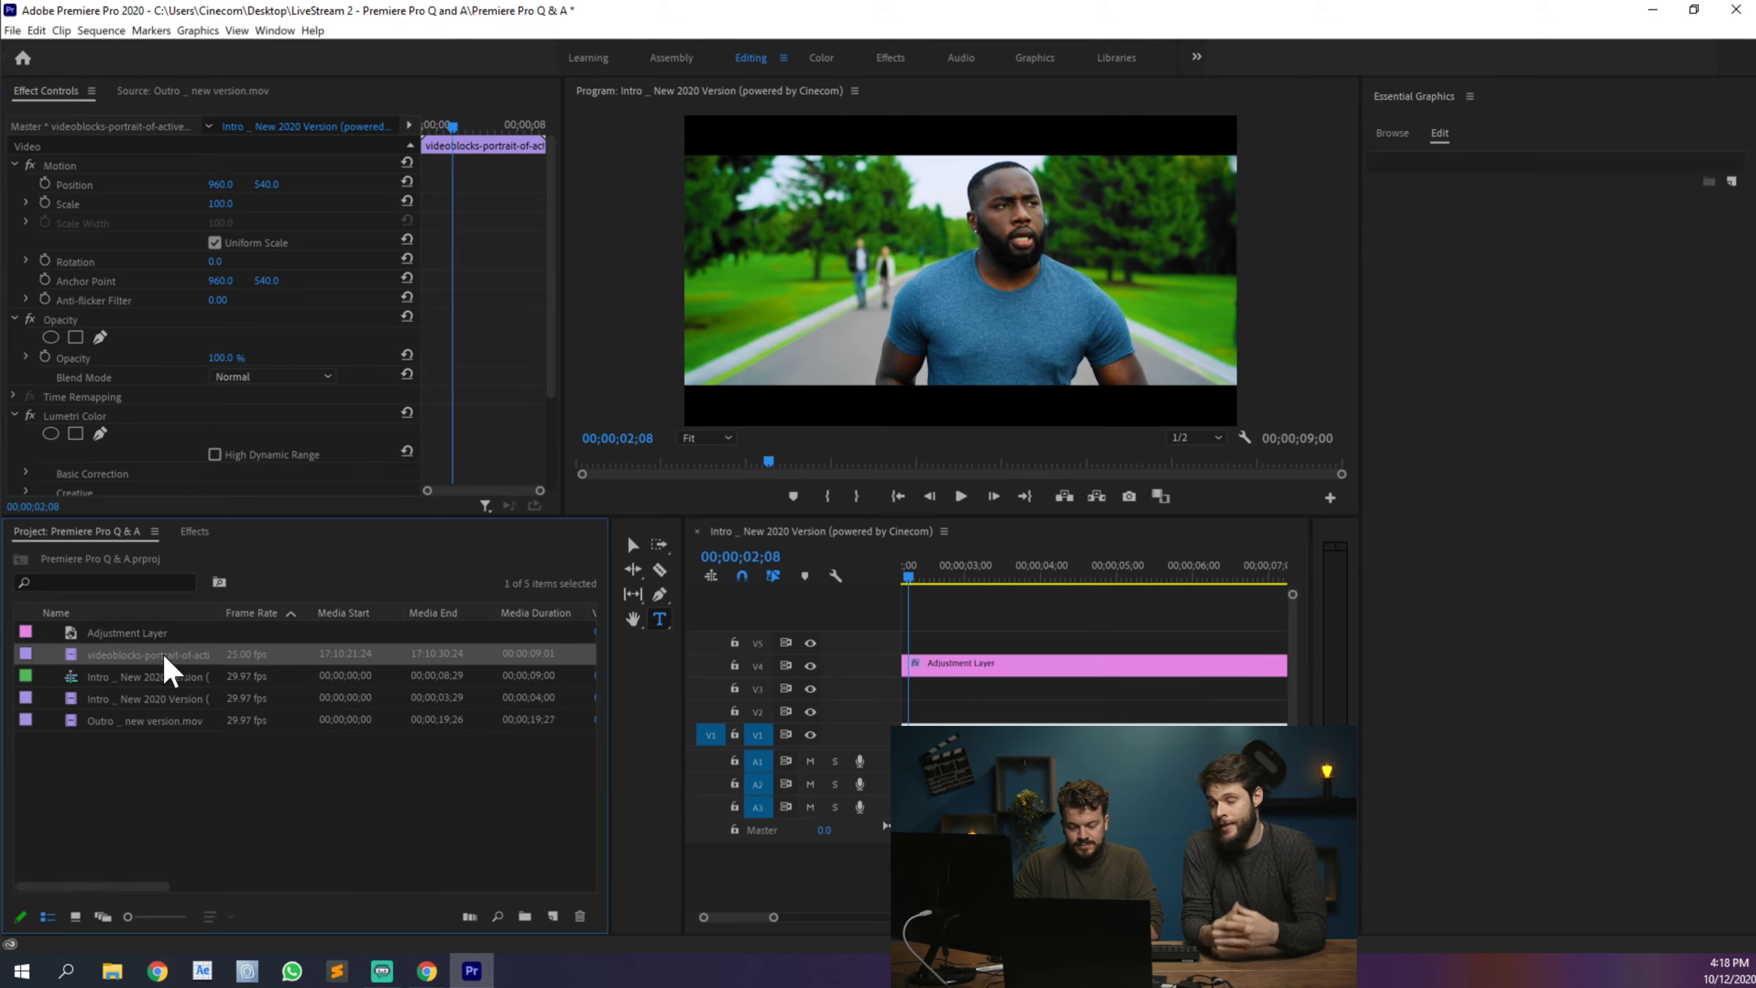
right_click(163, 652)
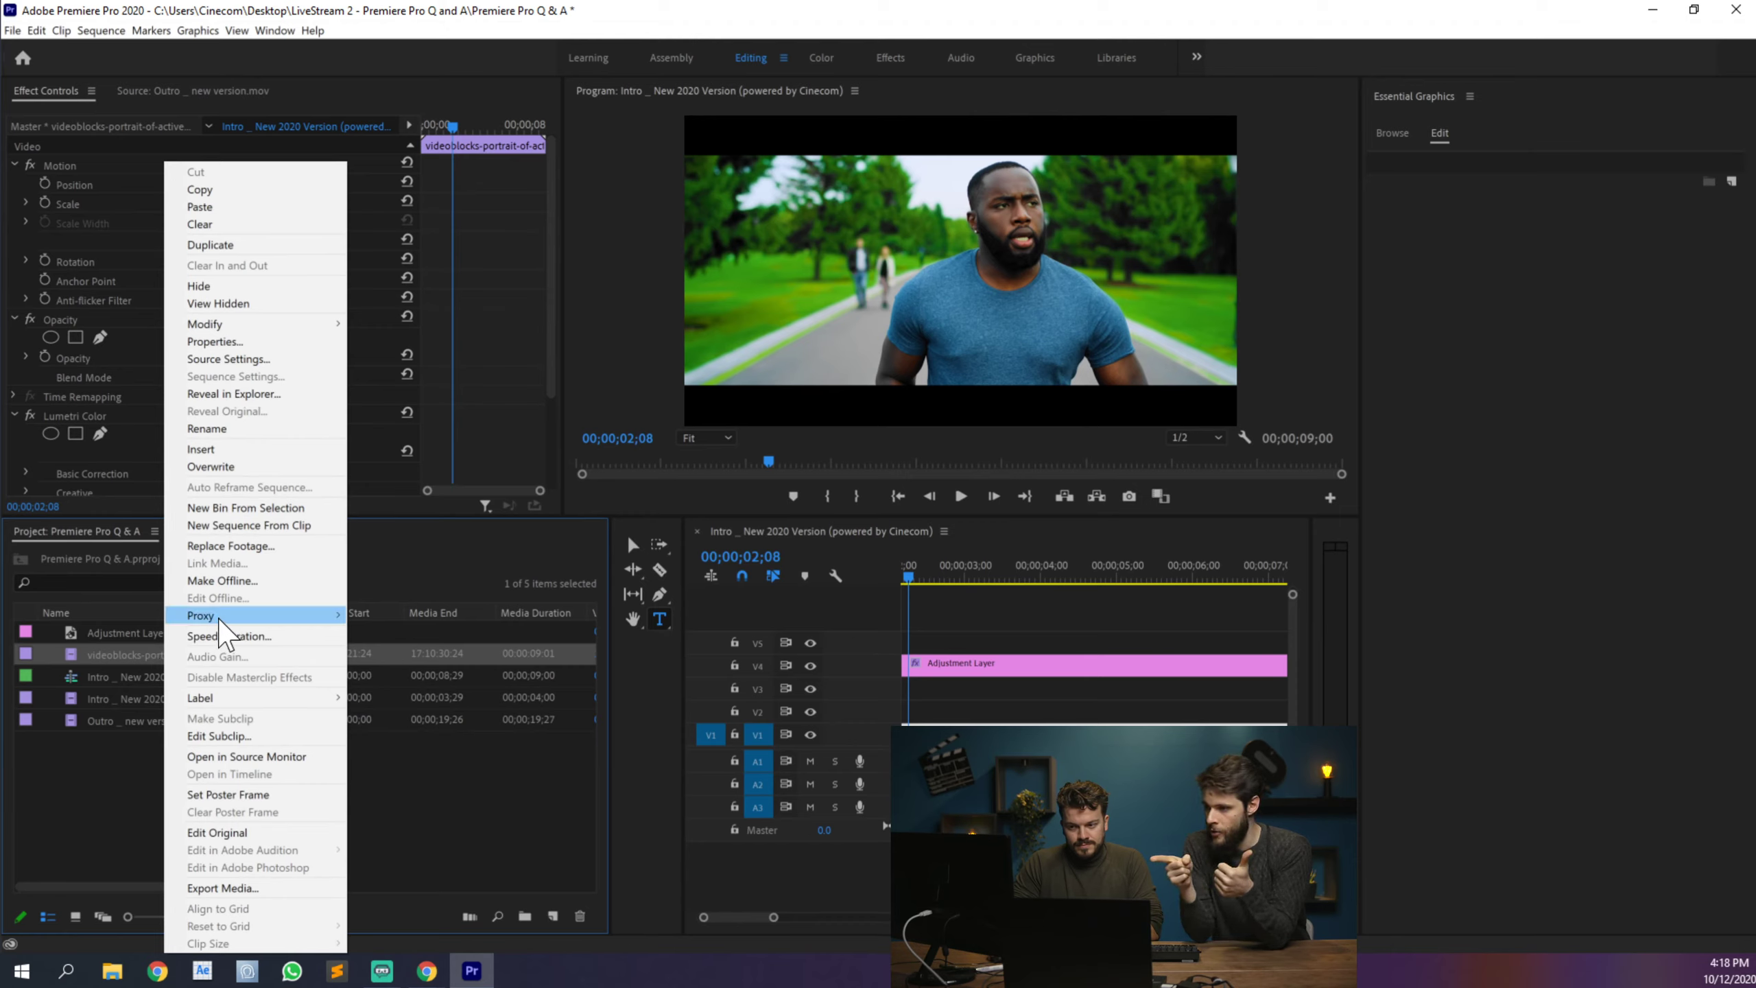
mouse_move(216, 623)
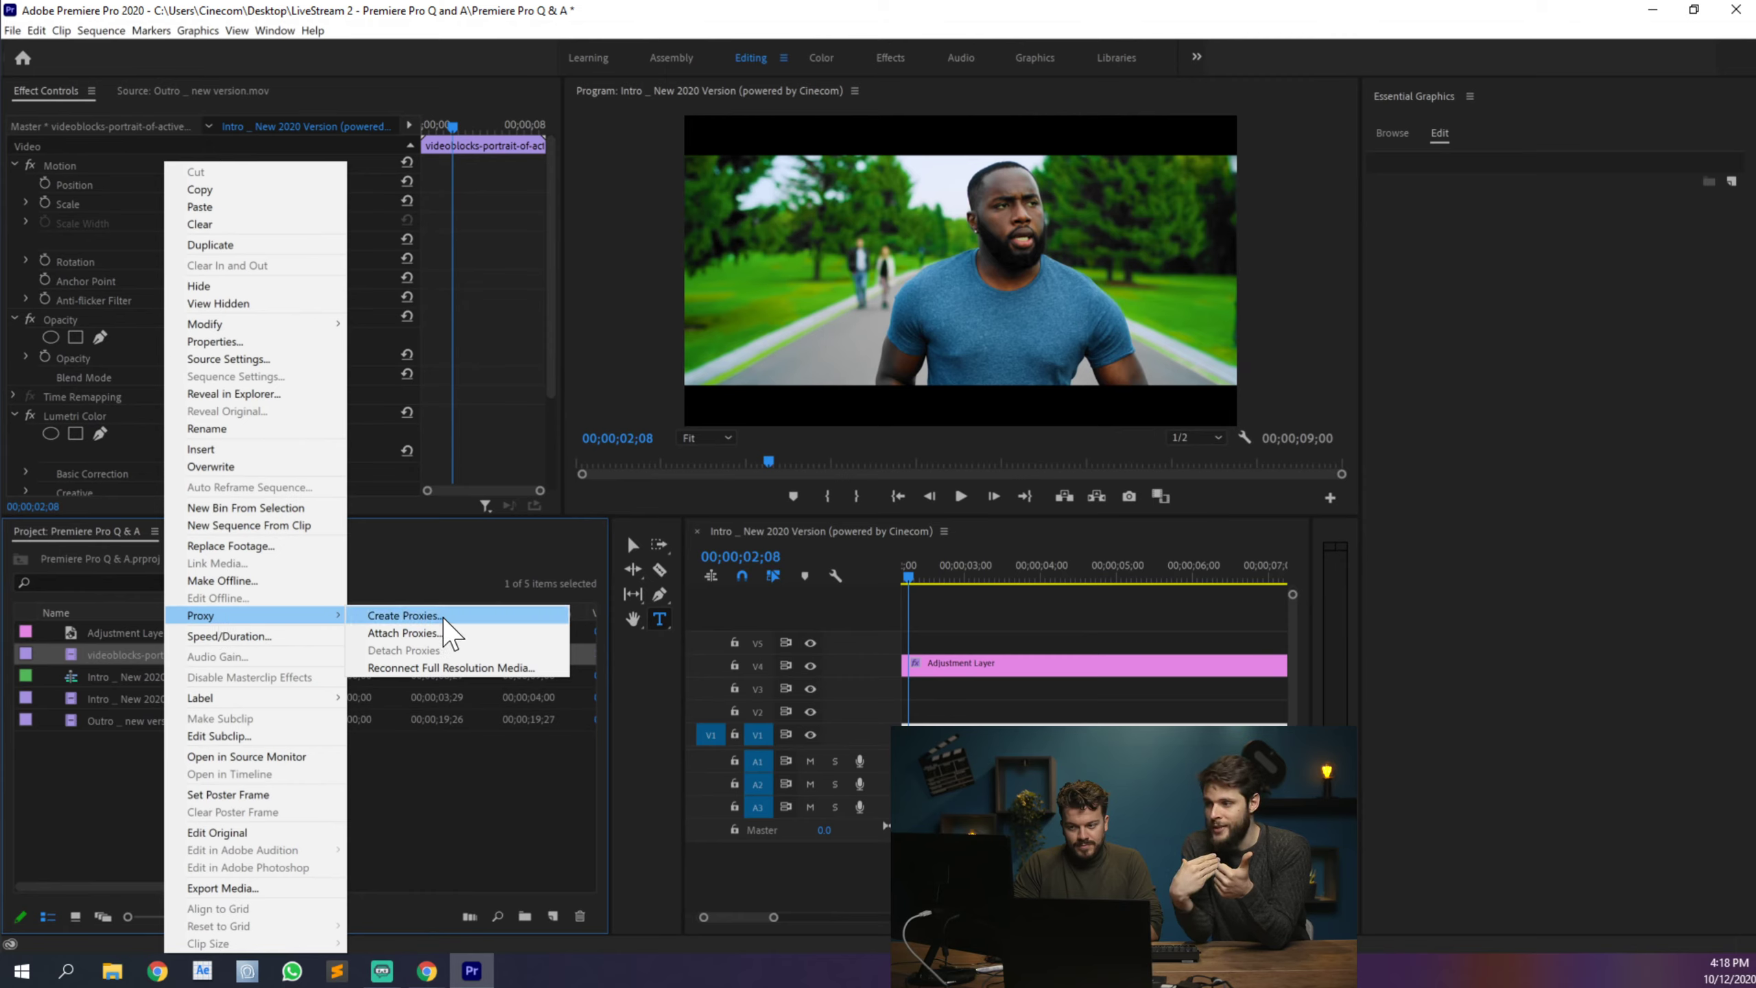
left_click(415, 615)
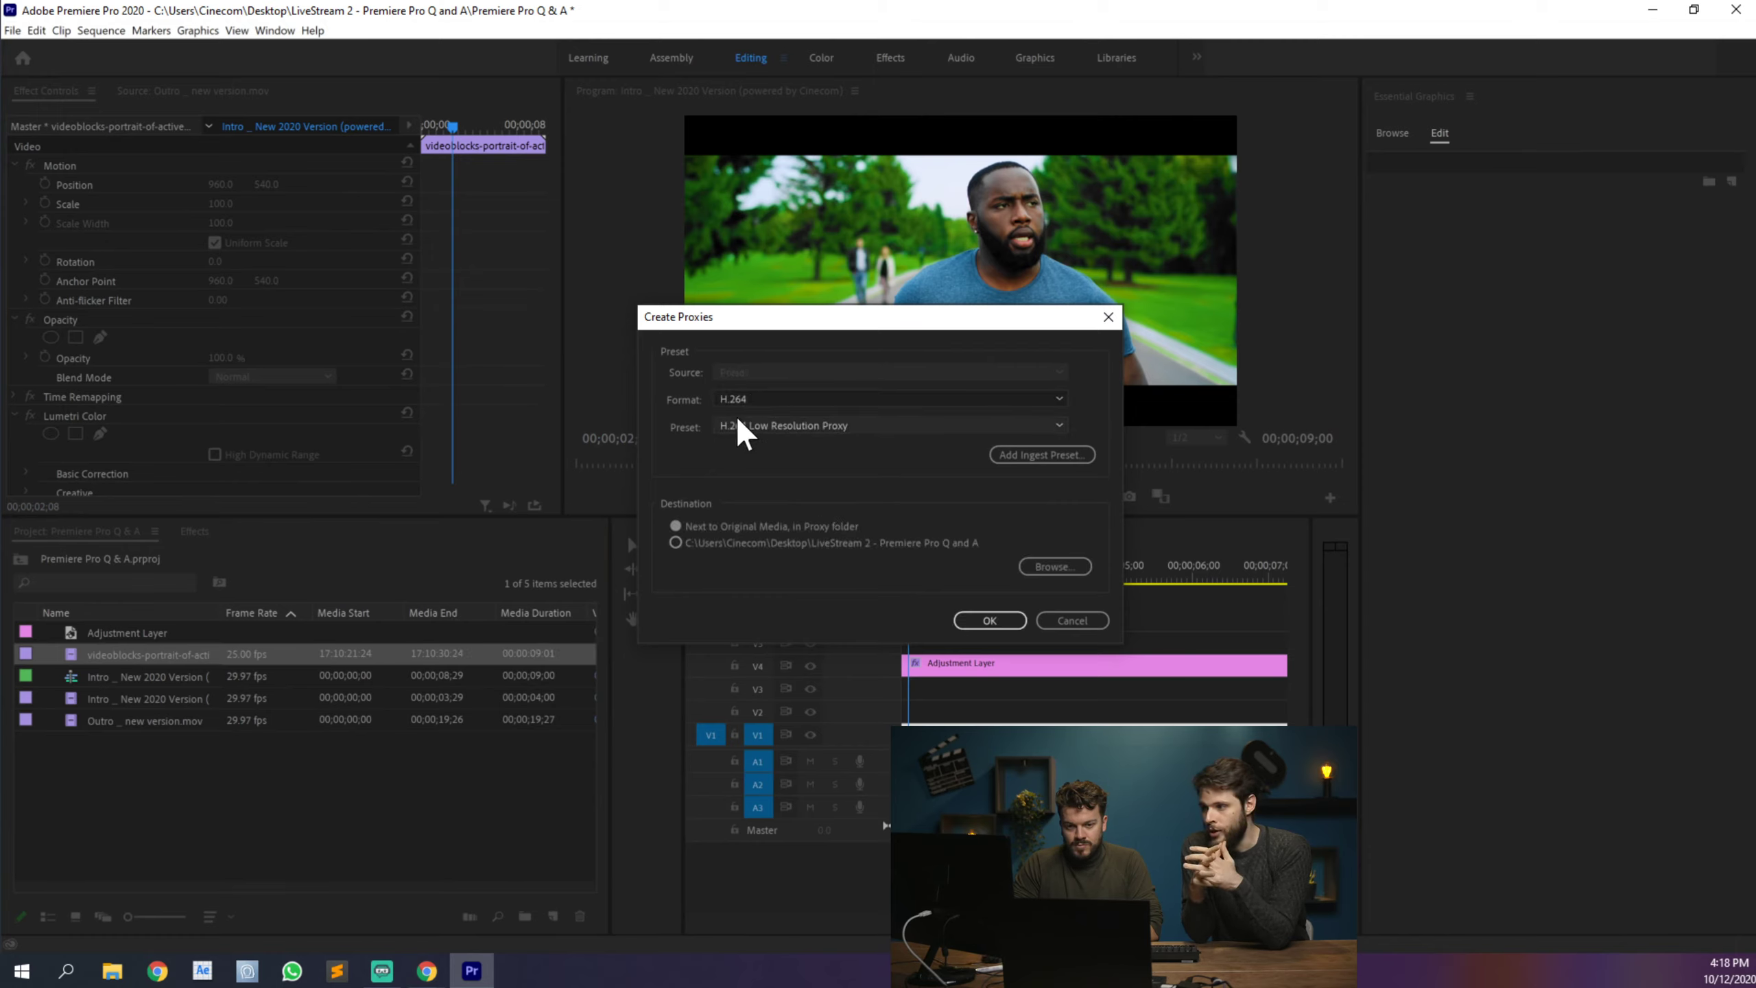
left_click(792, 396)
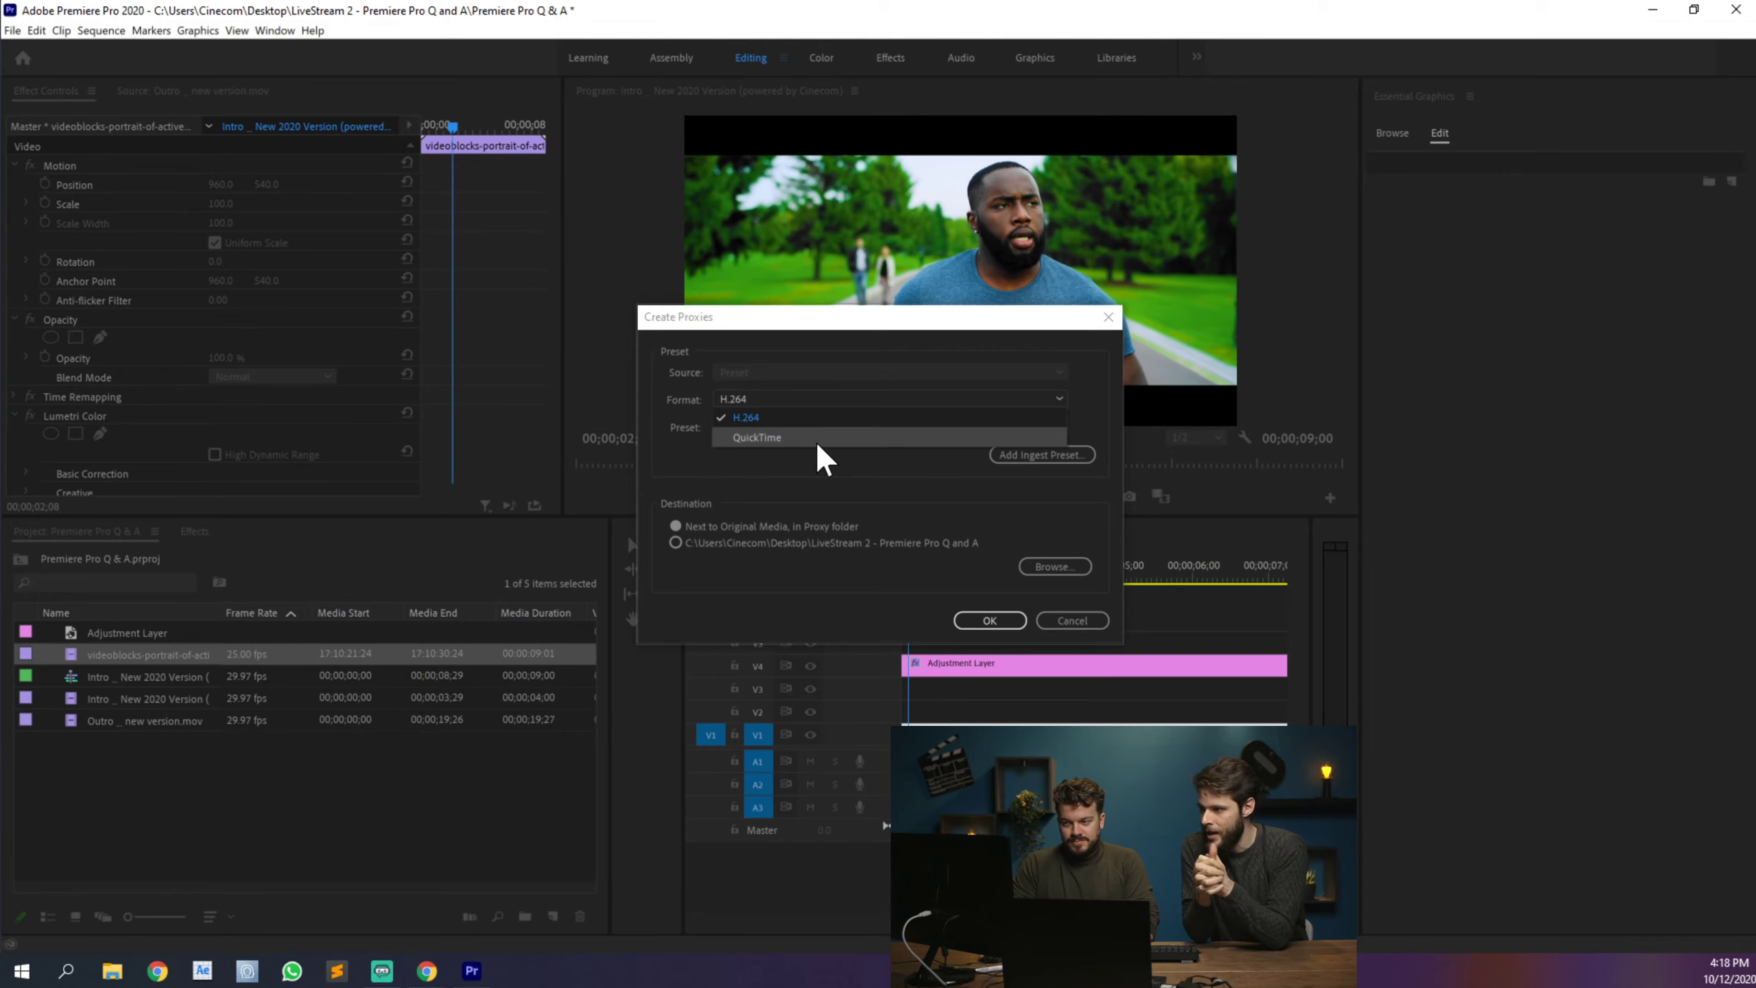
left_click(815, 438)
left_click(837, 428)
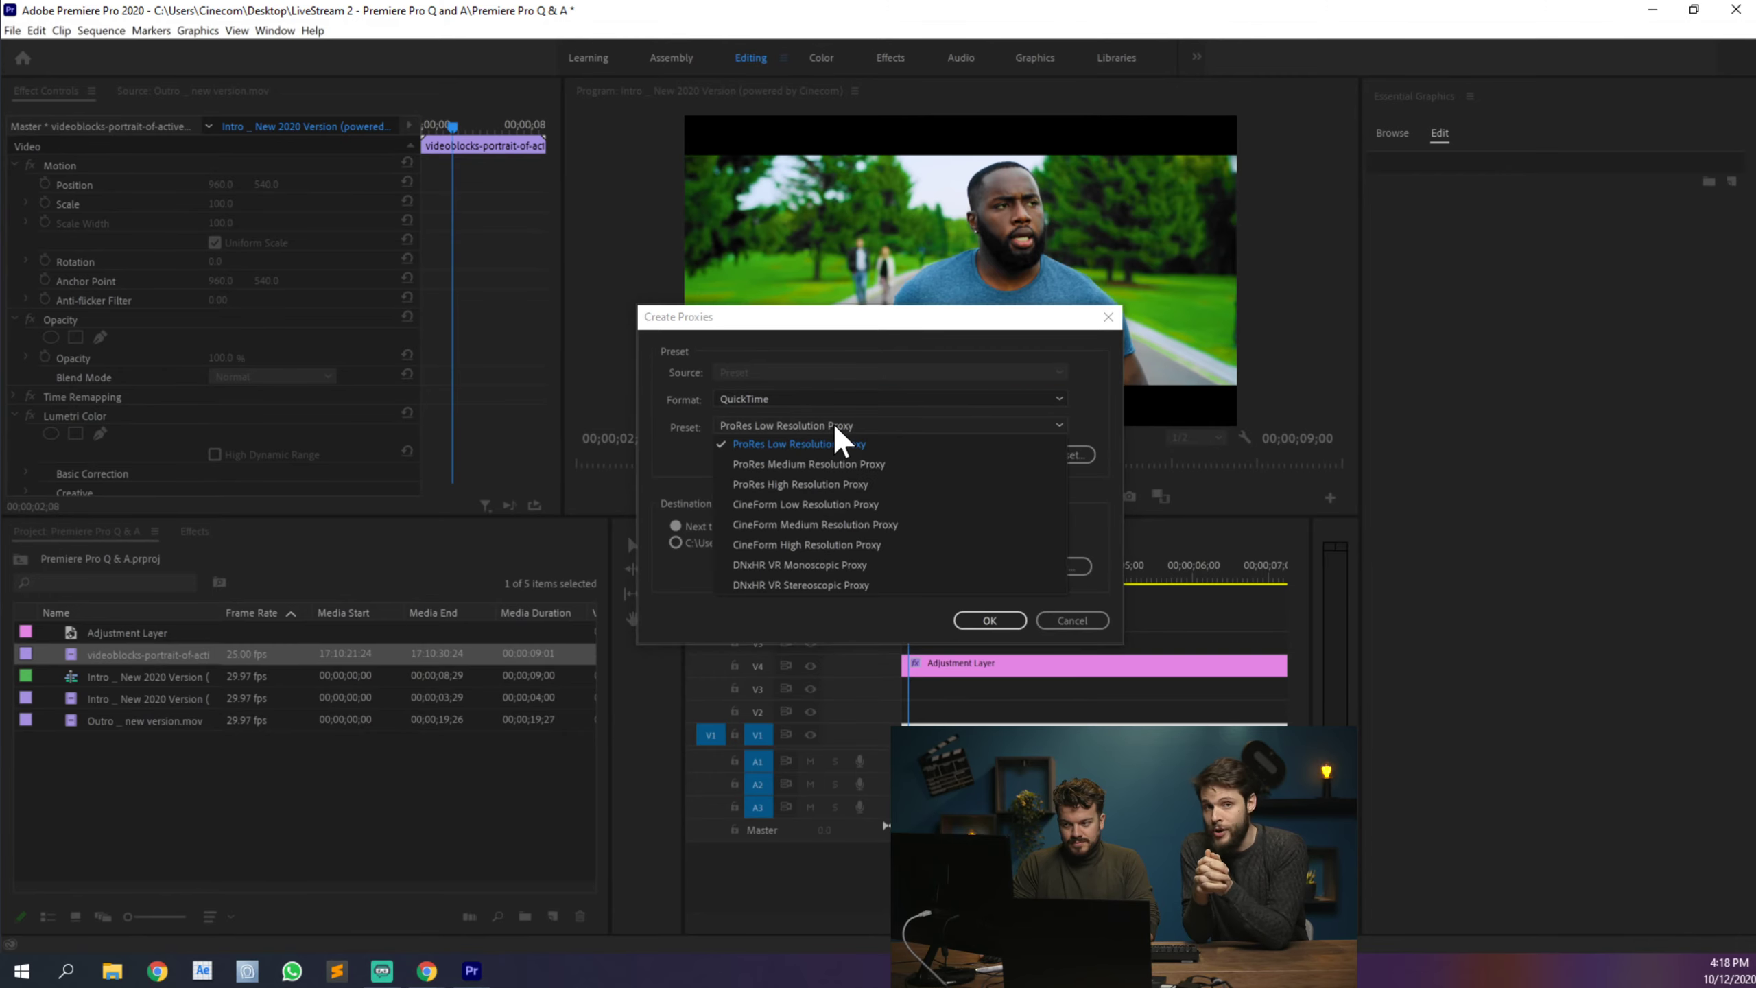
left_click(880, 444)
left_click(989, 620)
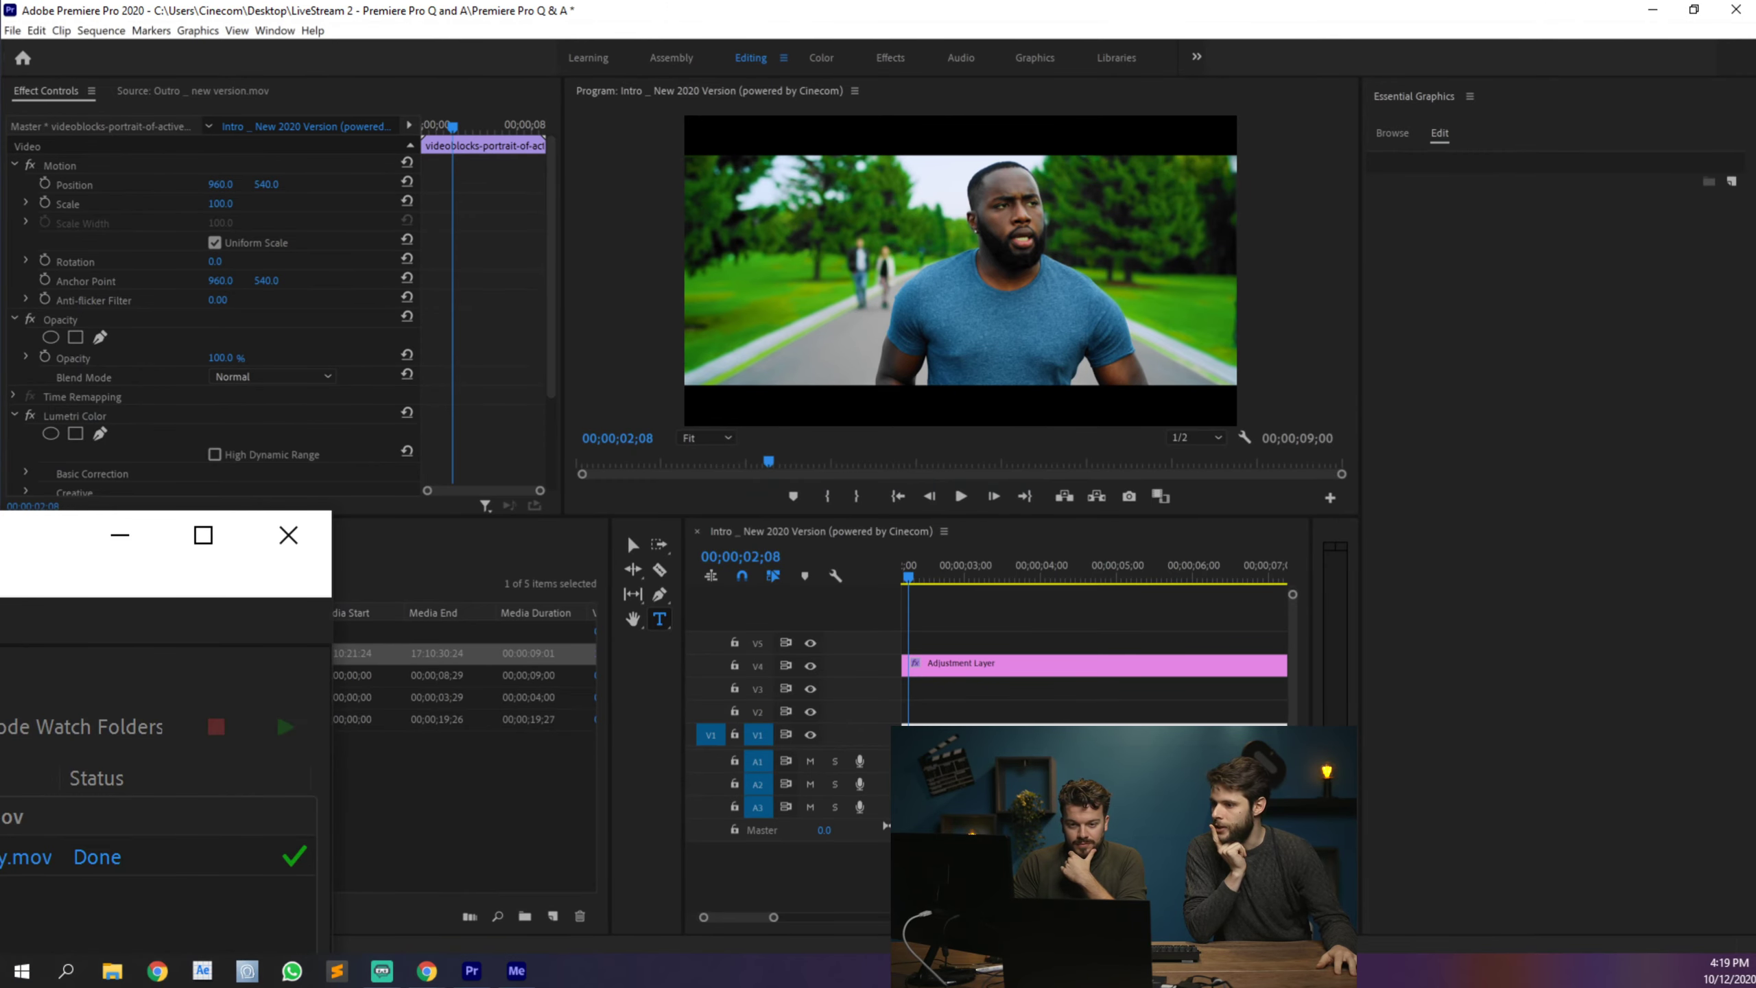
left_click_drag(14, 554, 819, 76)
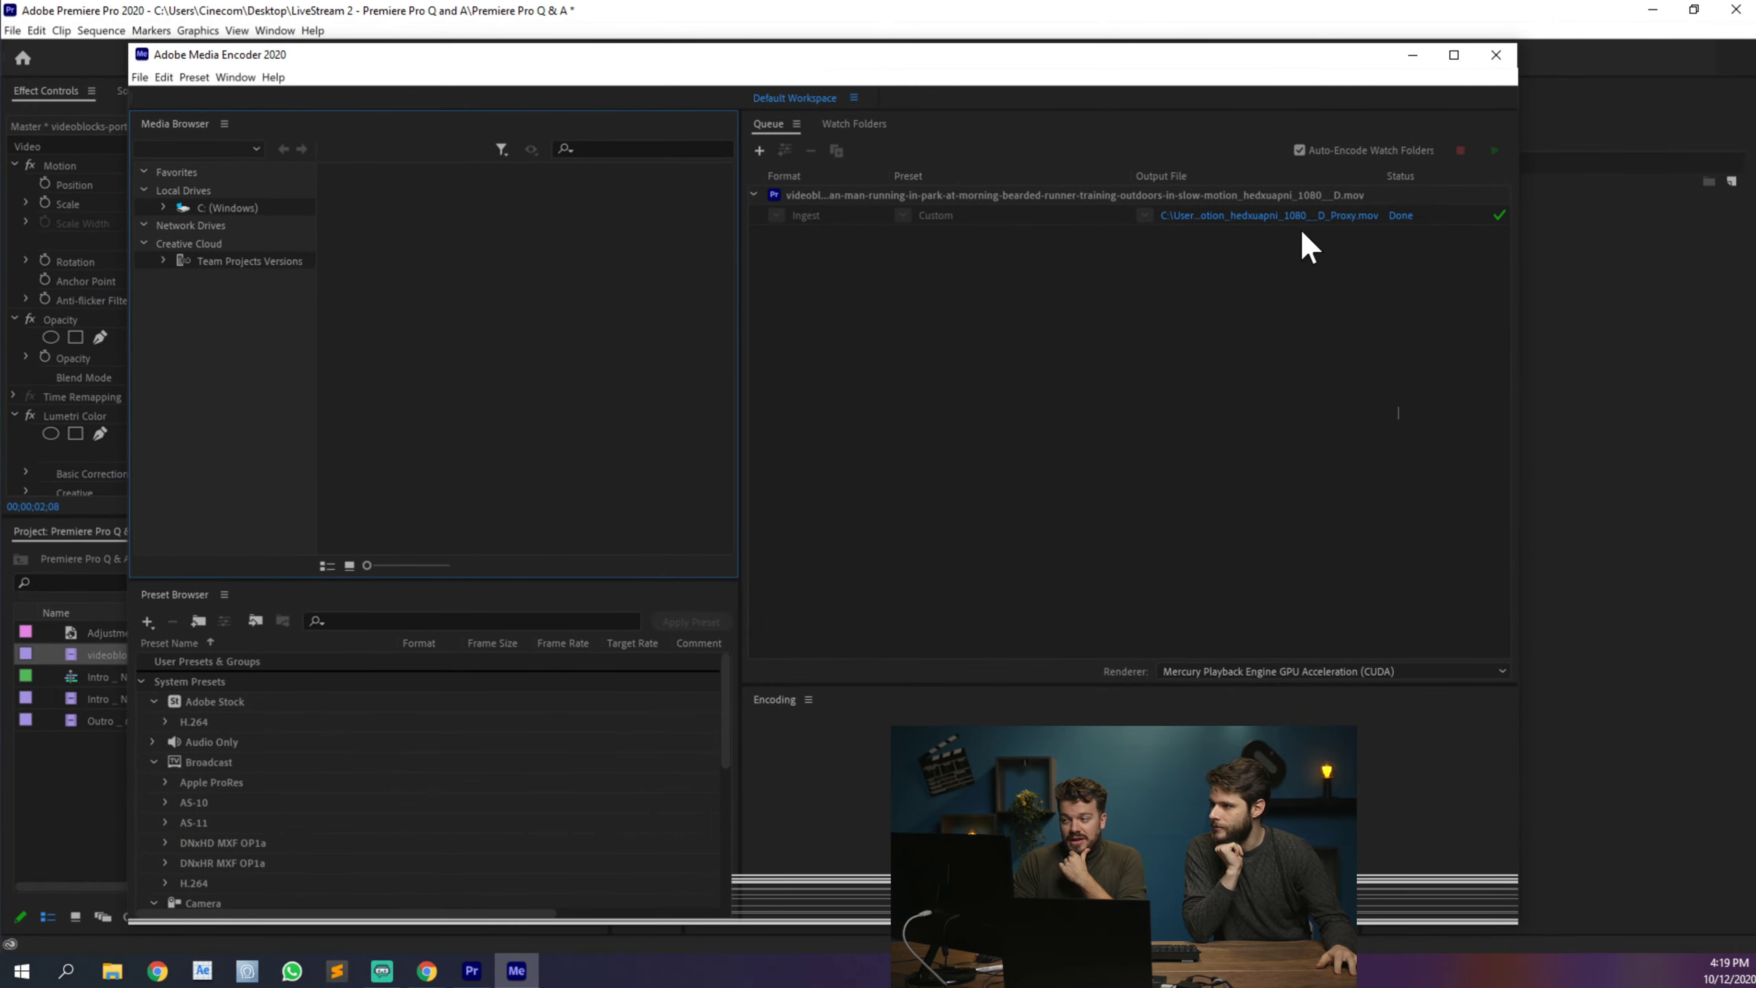
left_click(1420, 56)
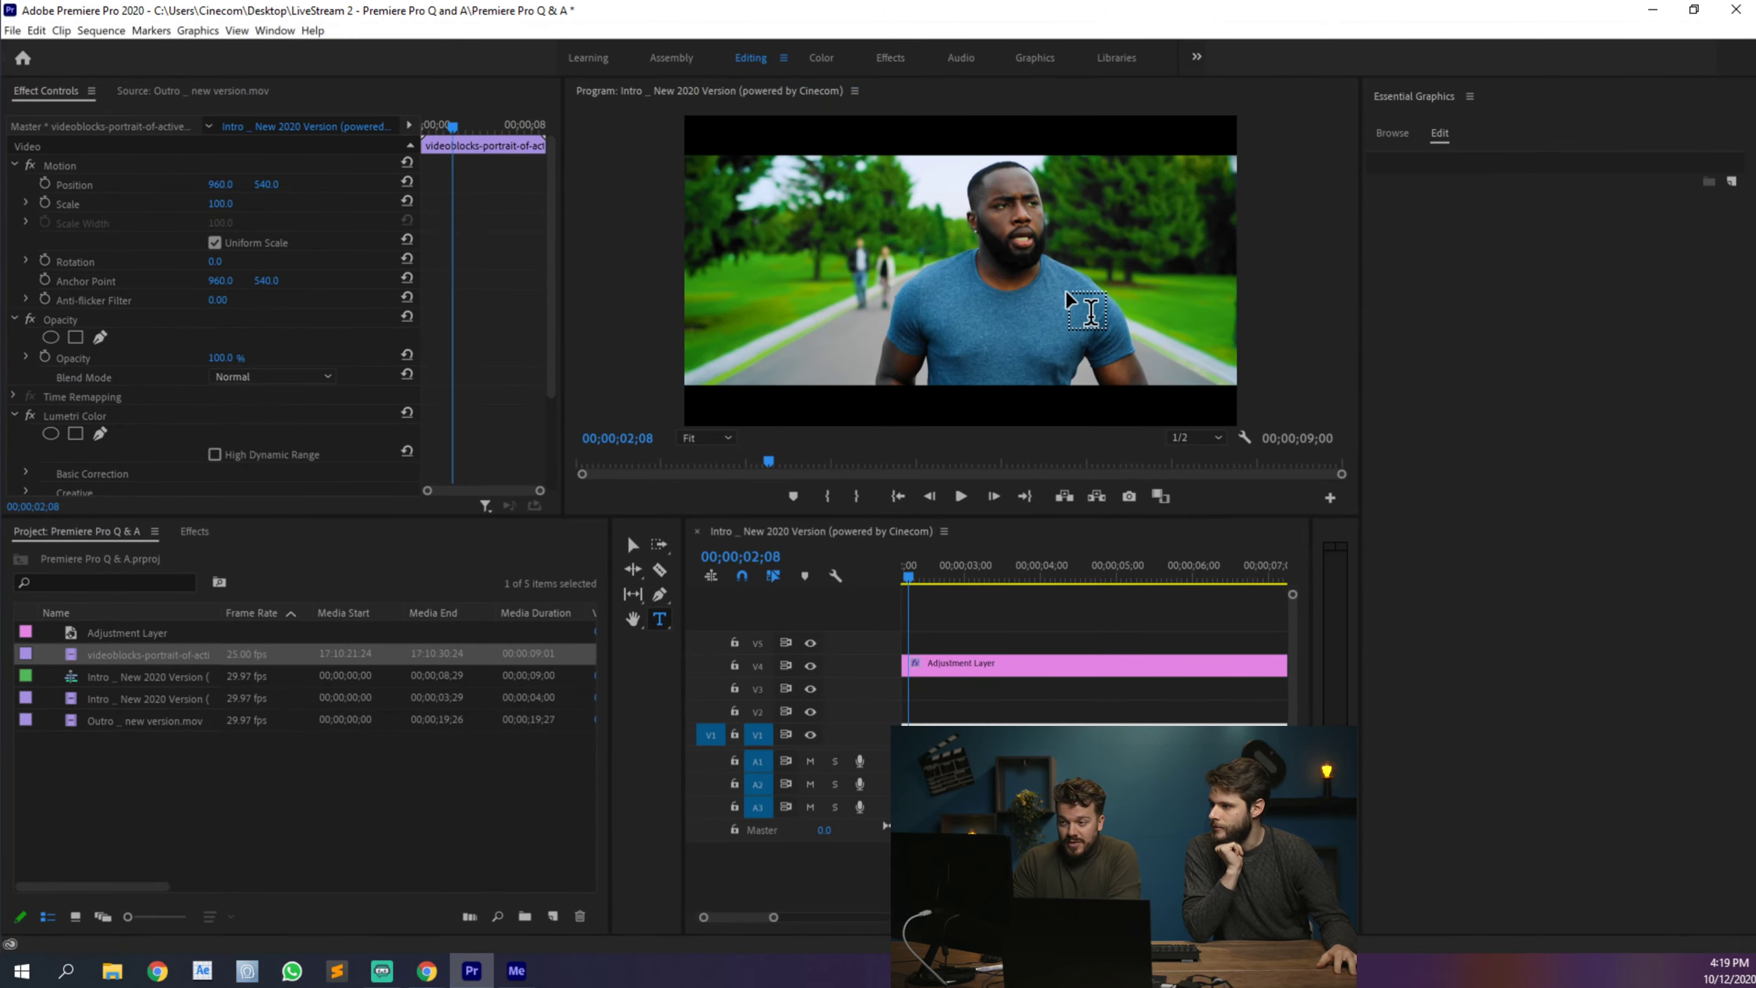
Step: Add the Toggle Proxies control to the Program monitor's transport controls and switch proxies on
left_click(1329, 495)
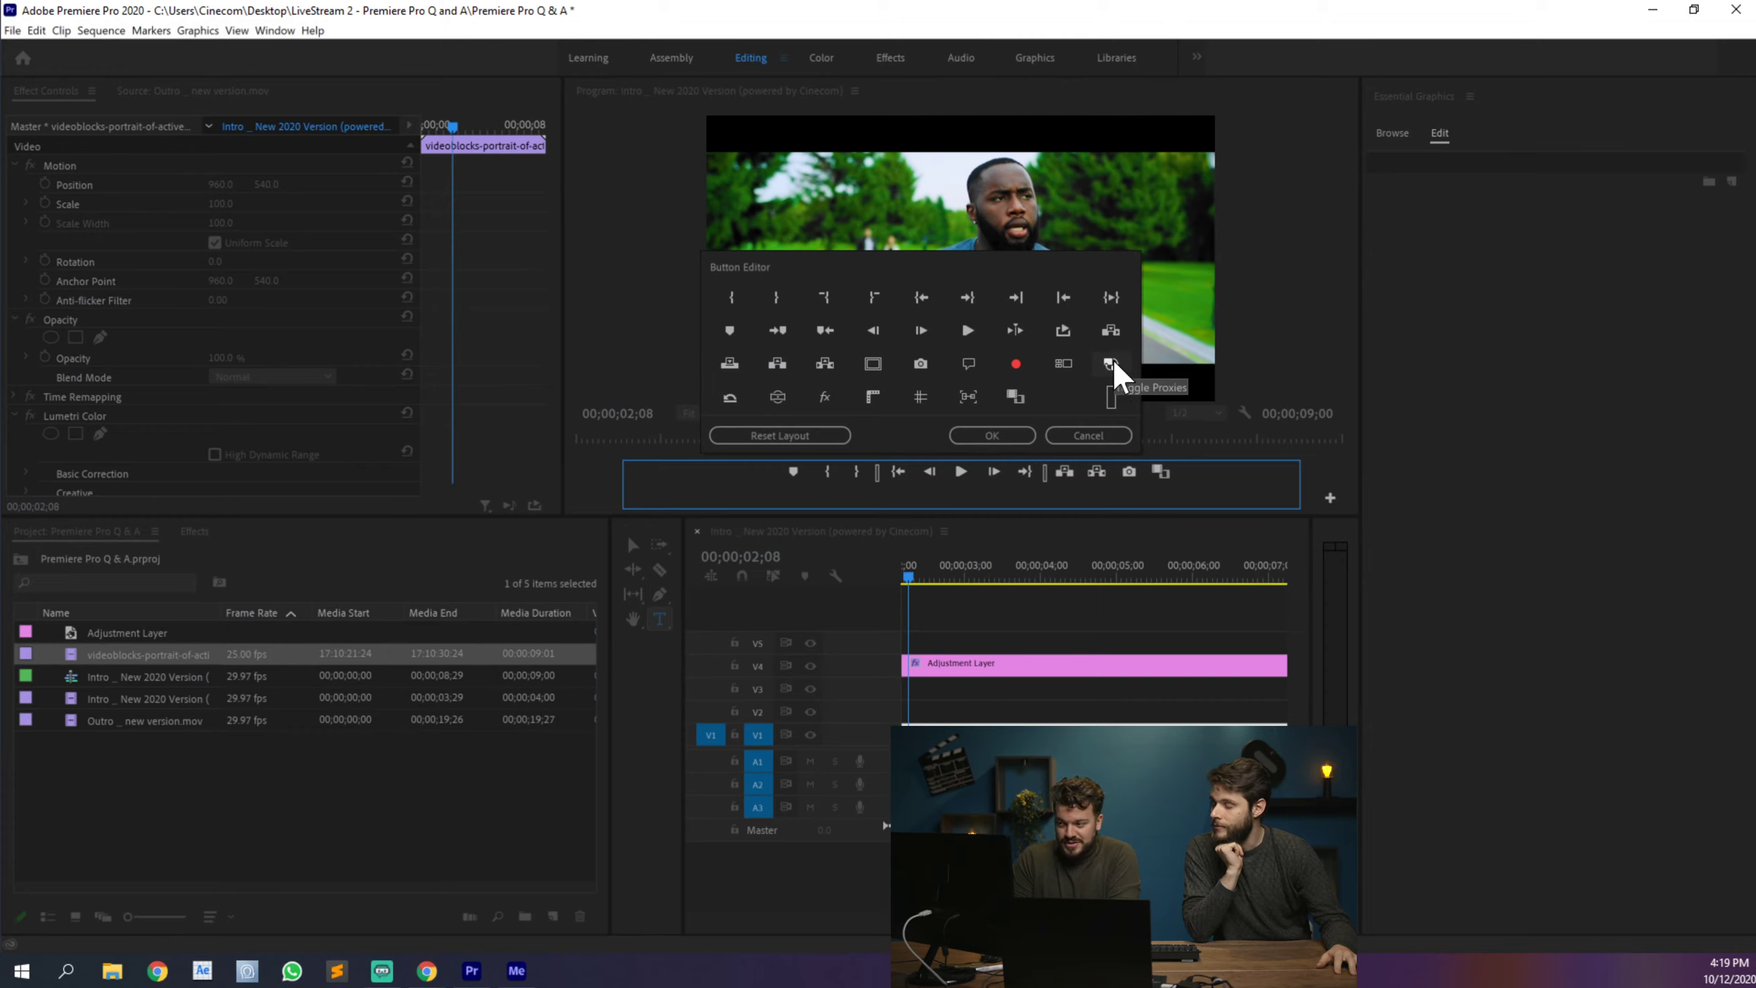
left_click_drag(1114, 366, 947, 512)
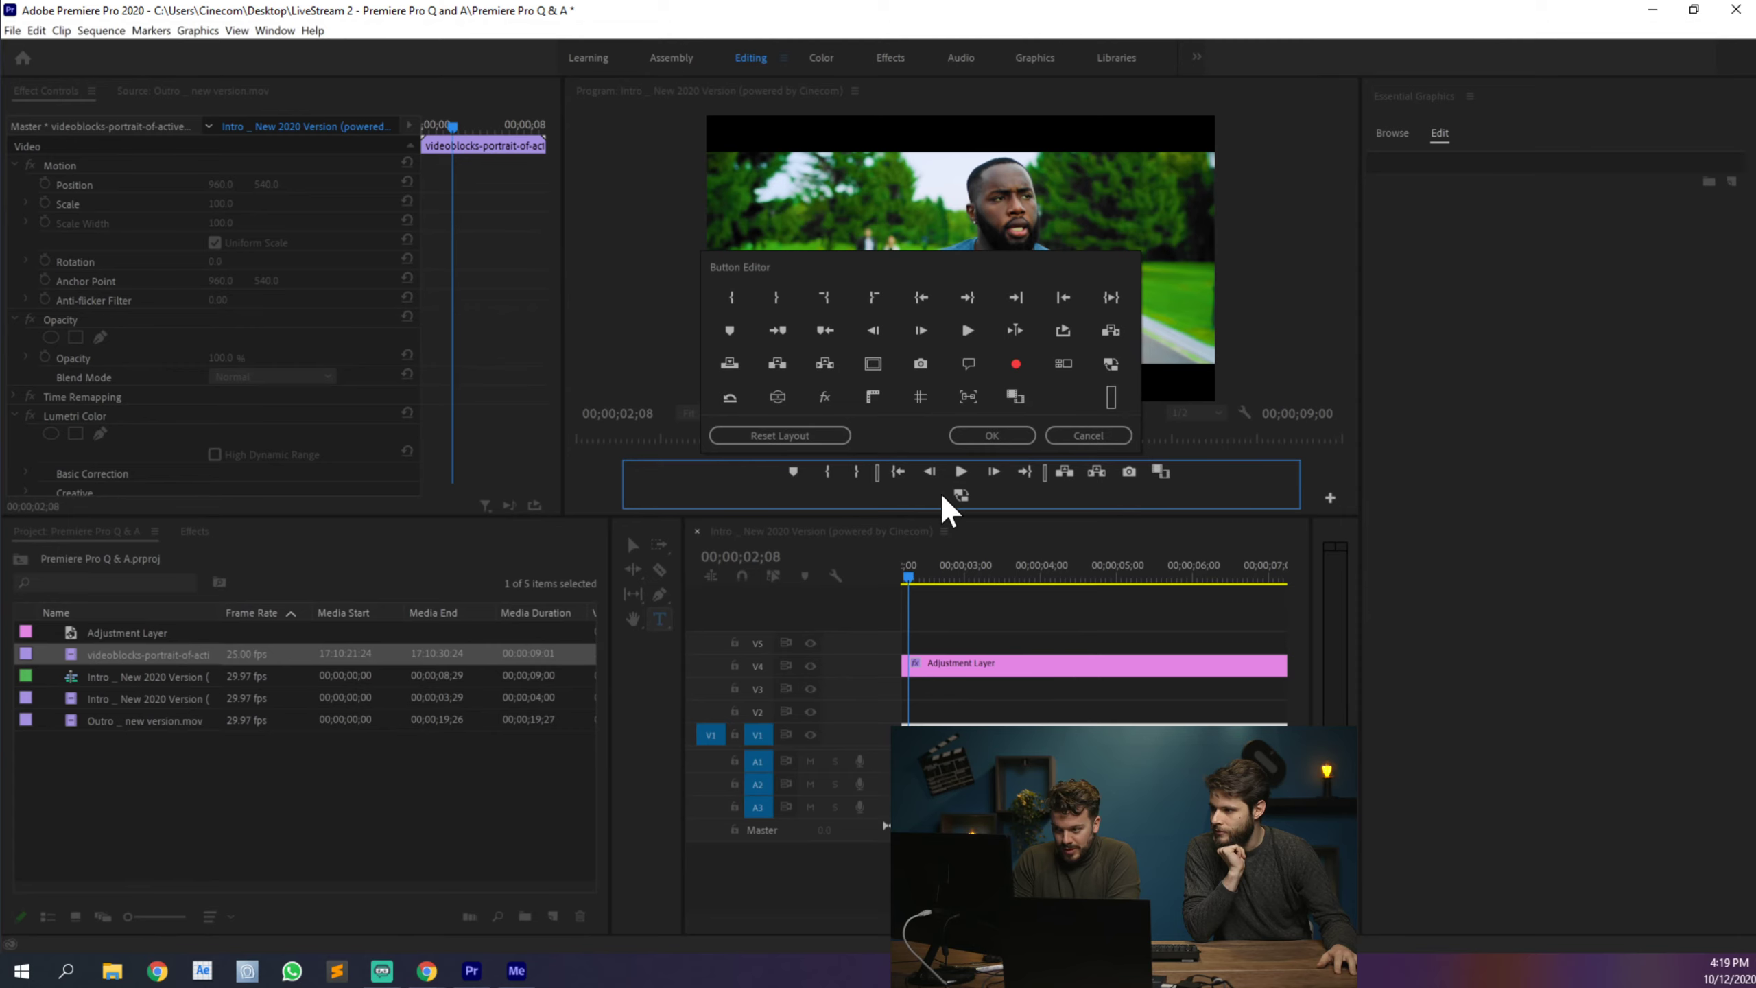
left_click(990, 436)
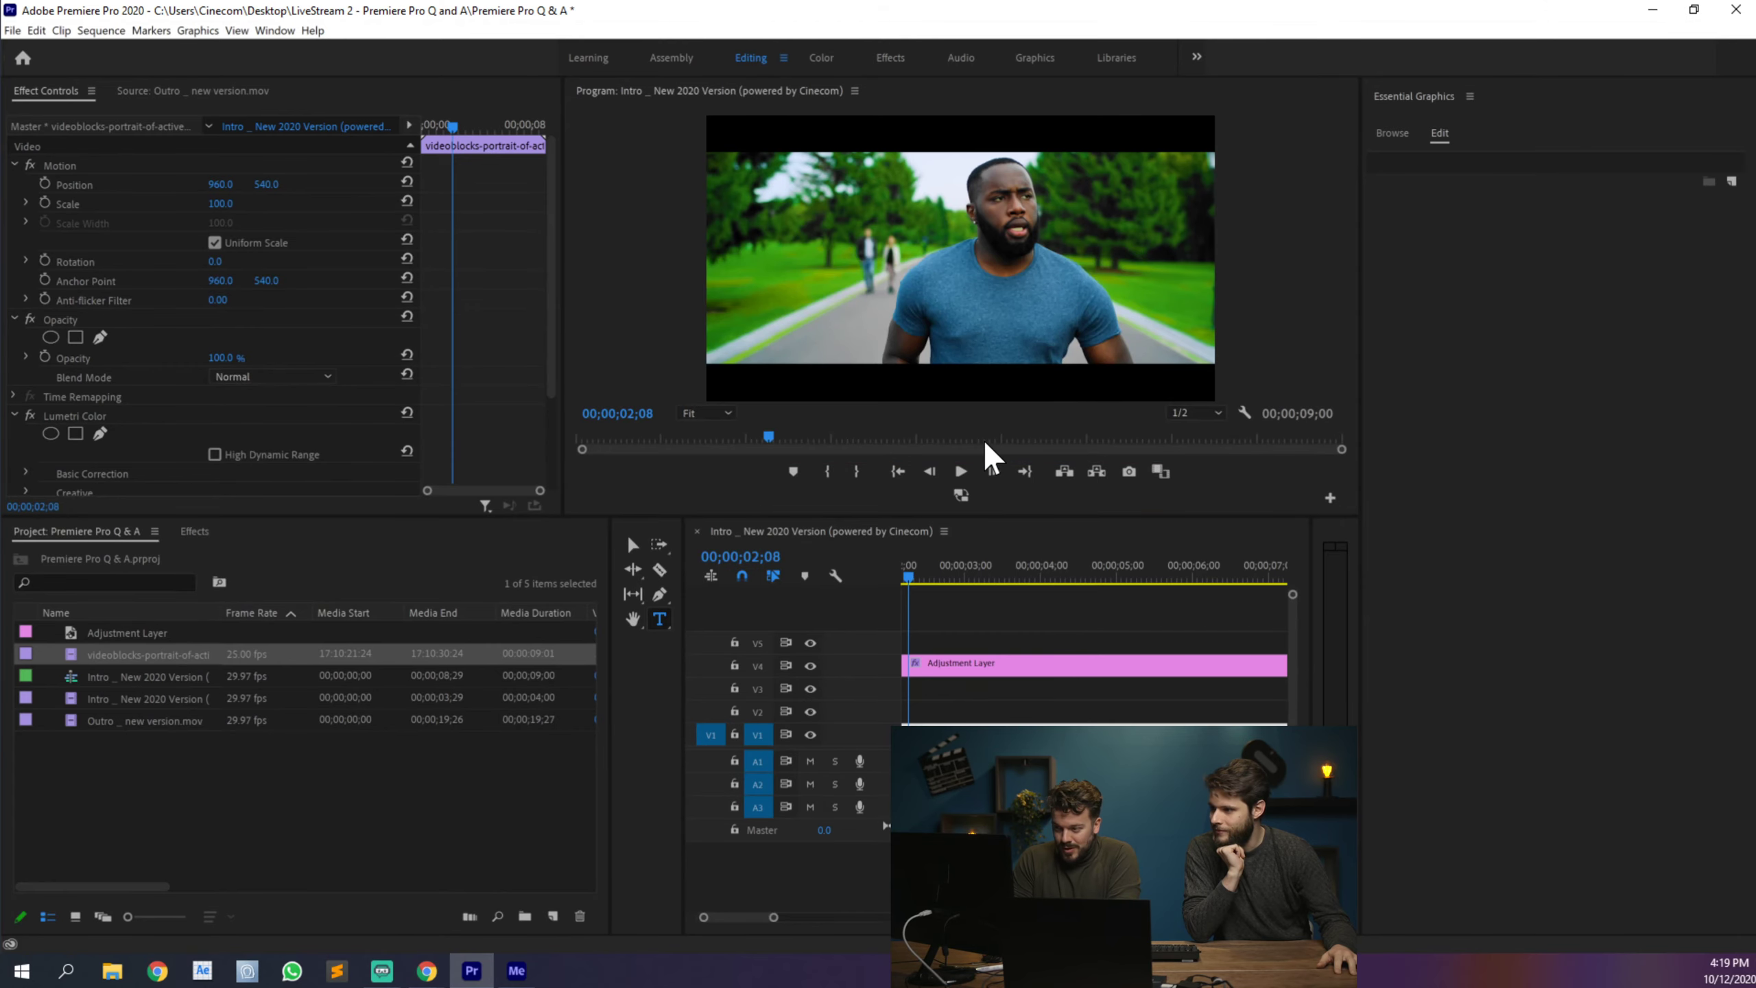
left_click(963, 495)
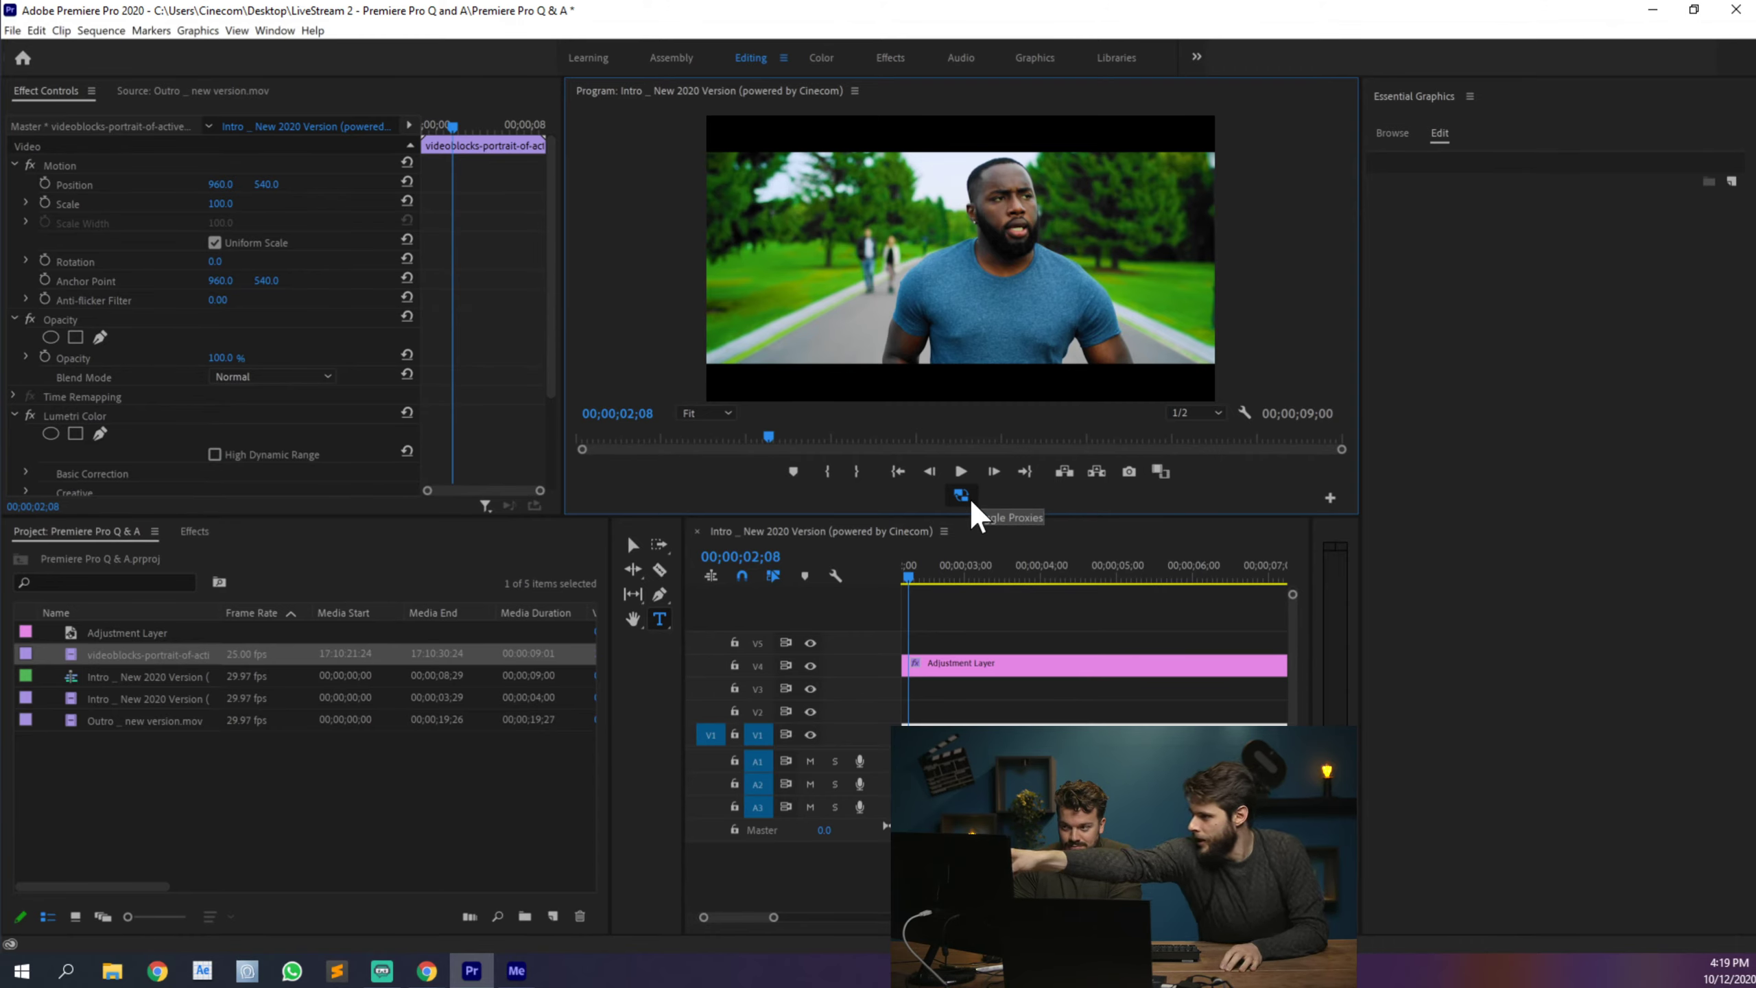
Step: Maximize the Program monitor and set its playback resolution to Full
double_click(609, 87)
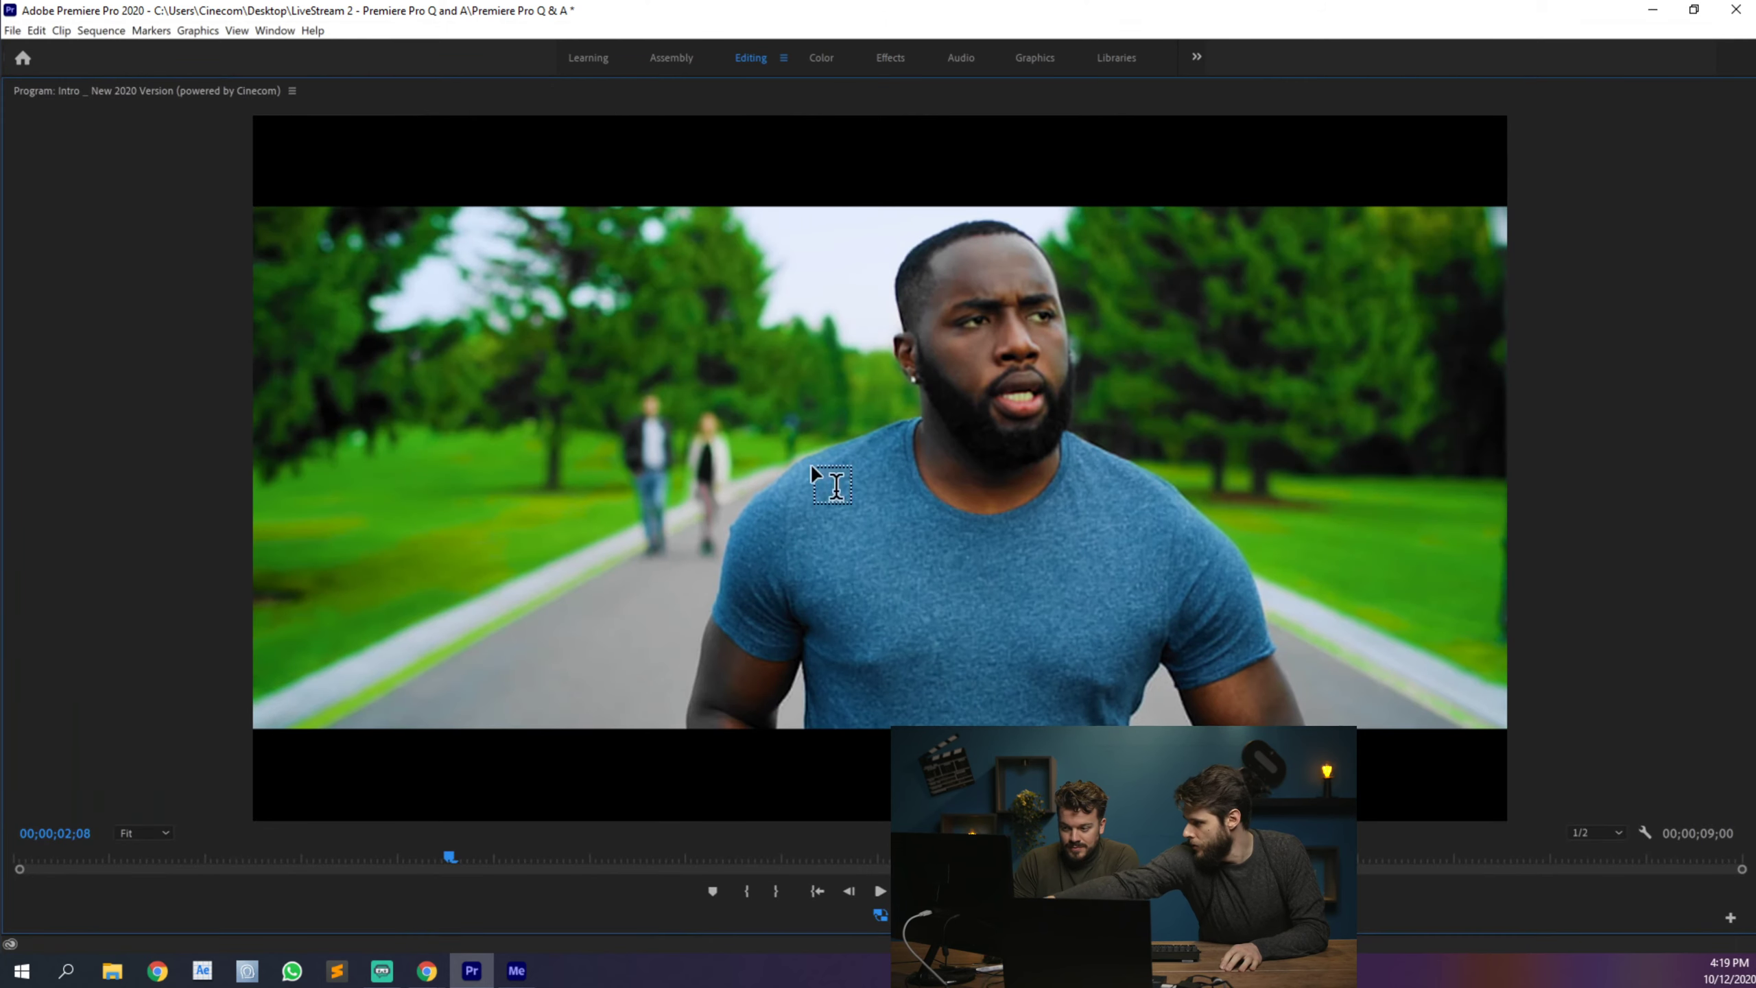
left_click(1617, 832)
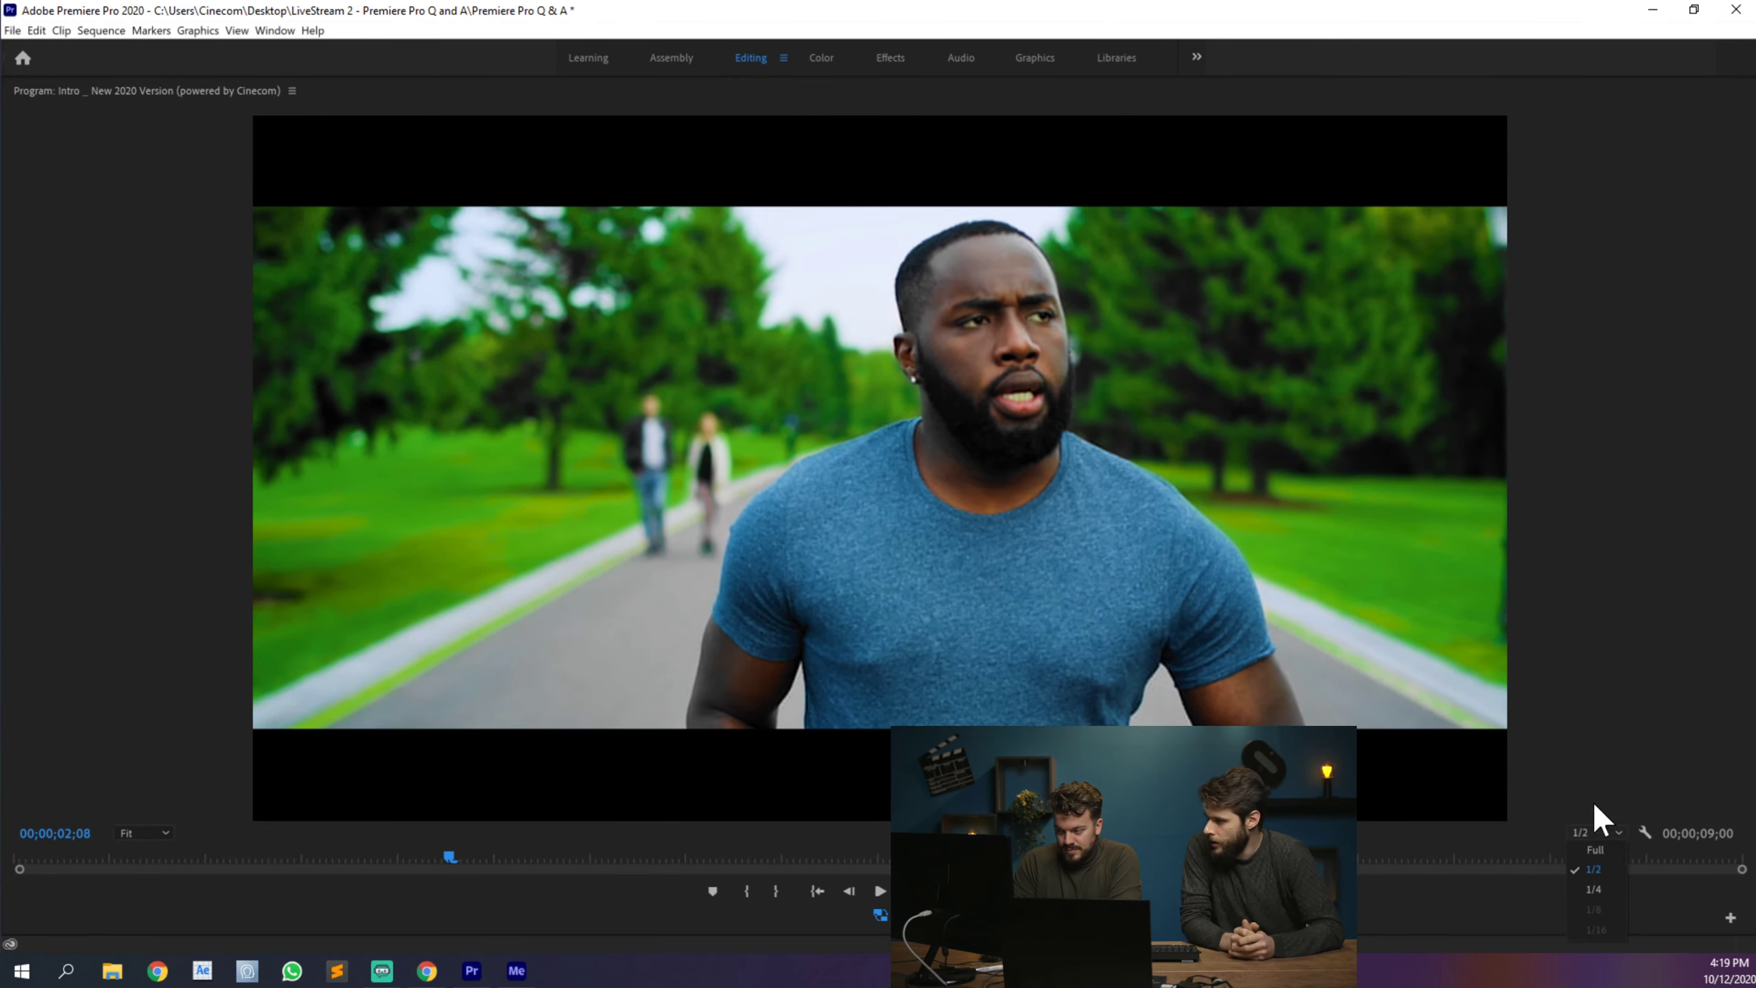
left_click(1592, 849)
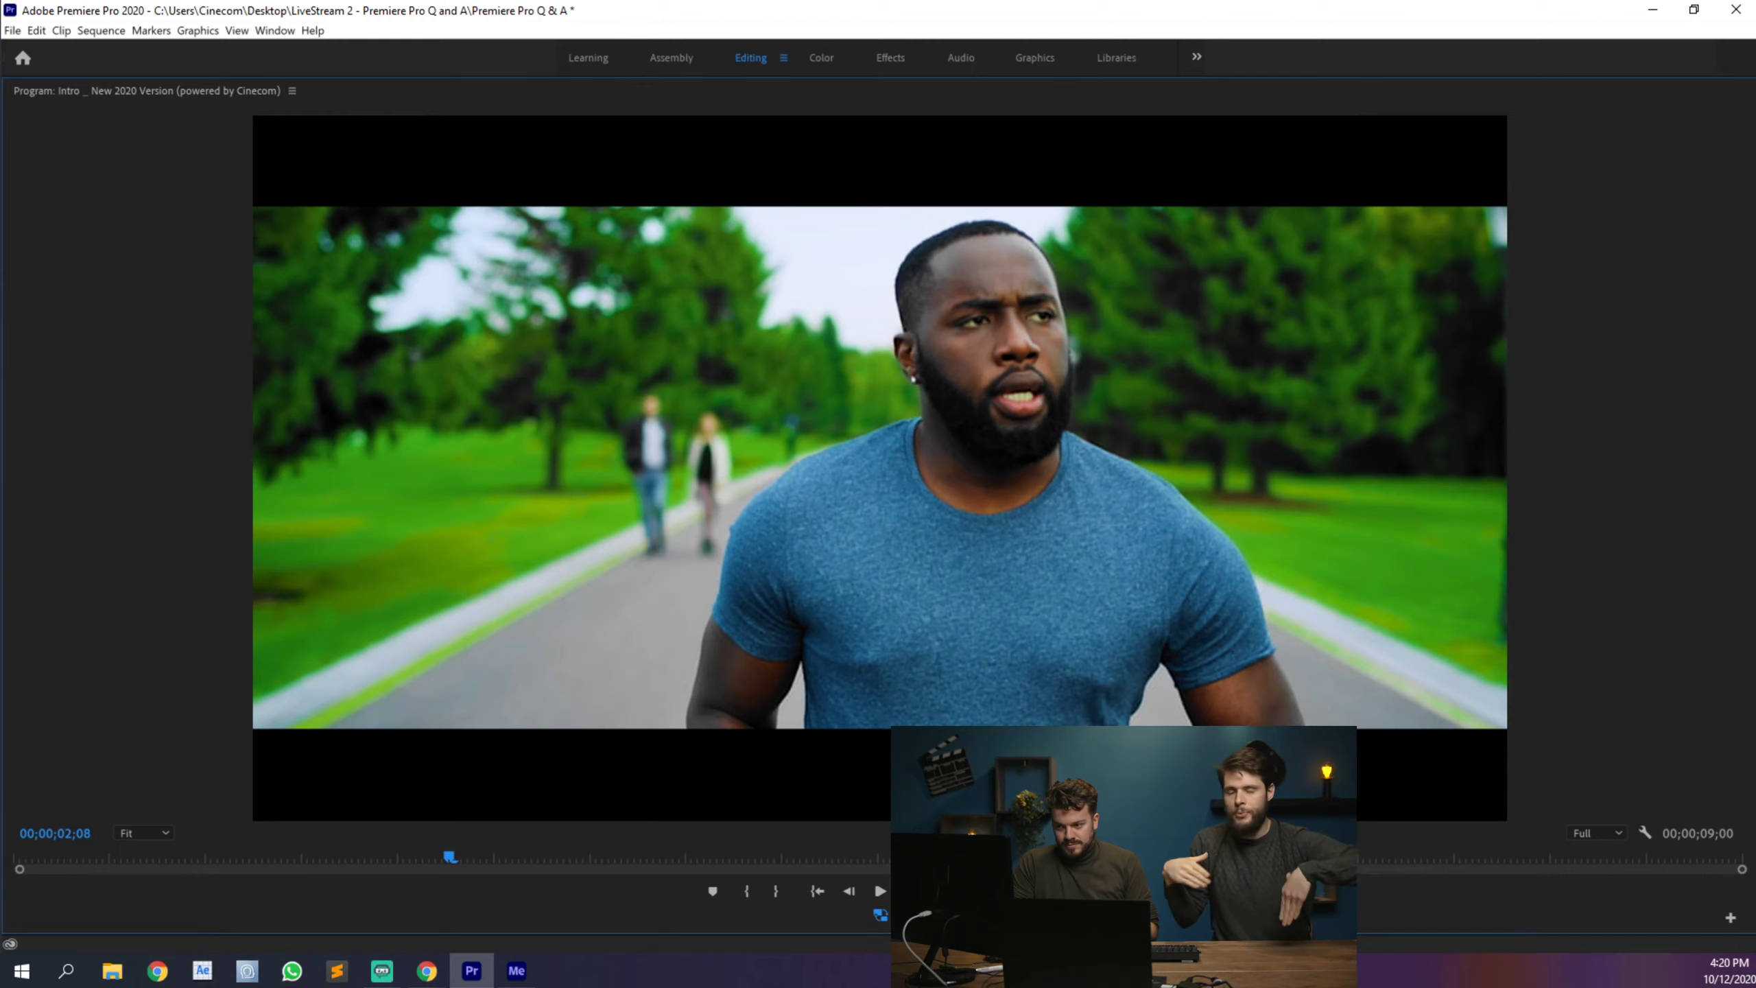
Step: Play the sequence several times with proxies switched on and off to compare the image quality
key("space")
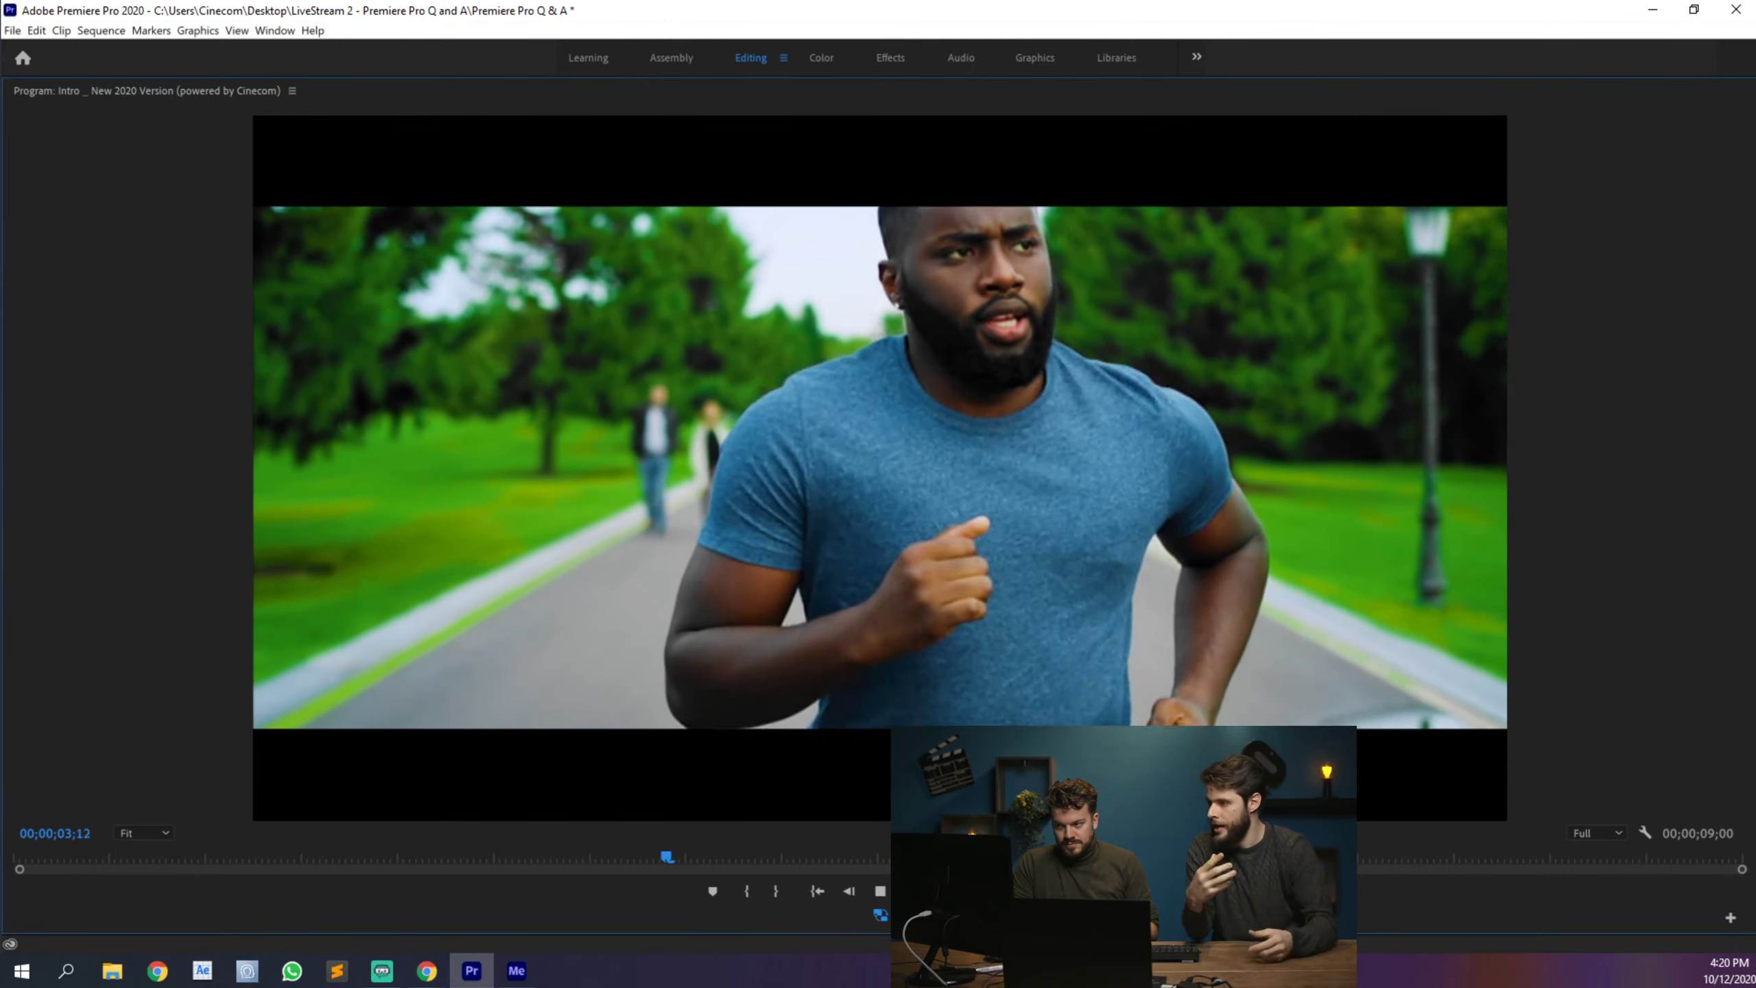
key("space")
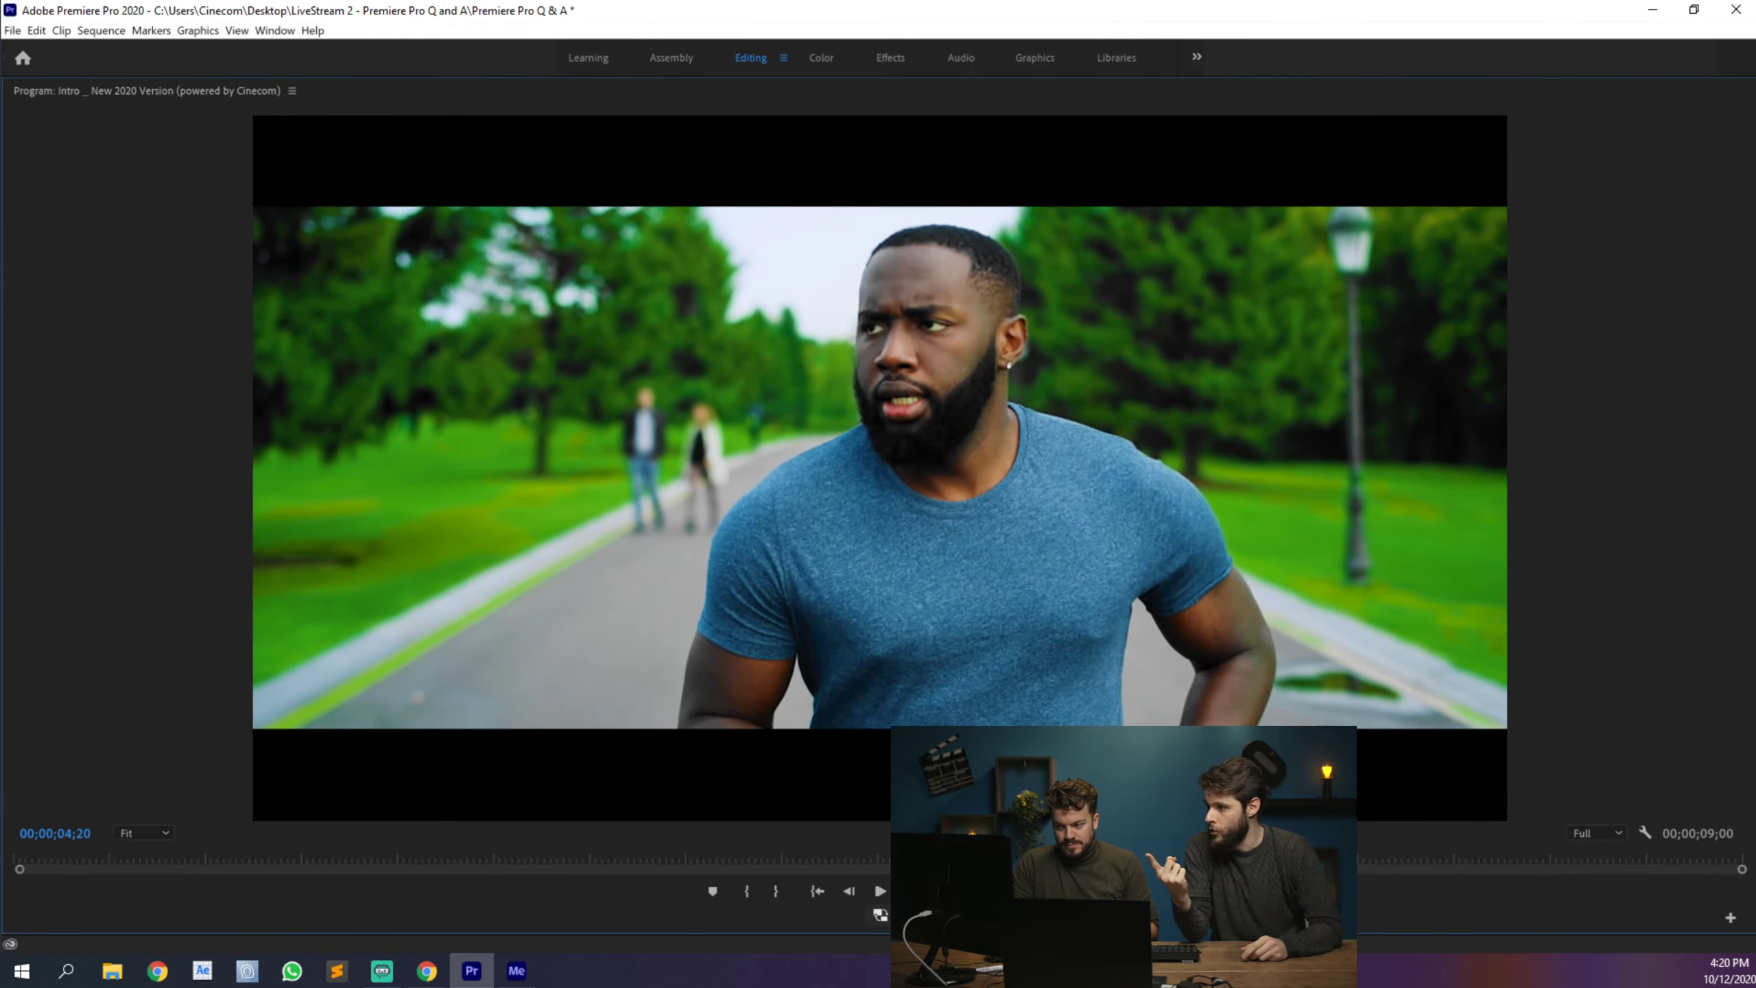
left_click(880, 891)
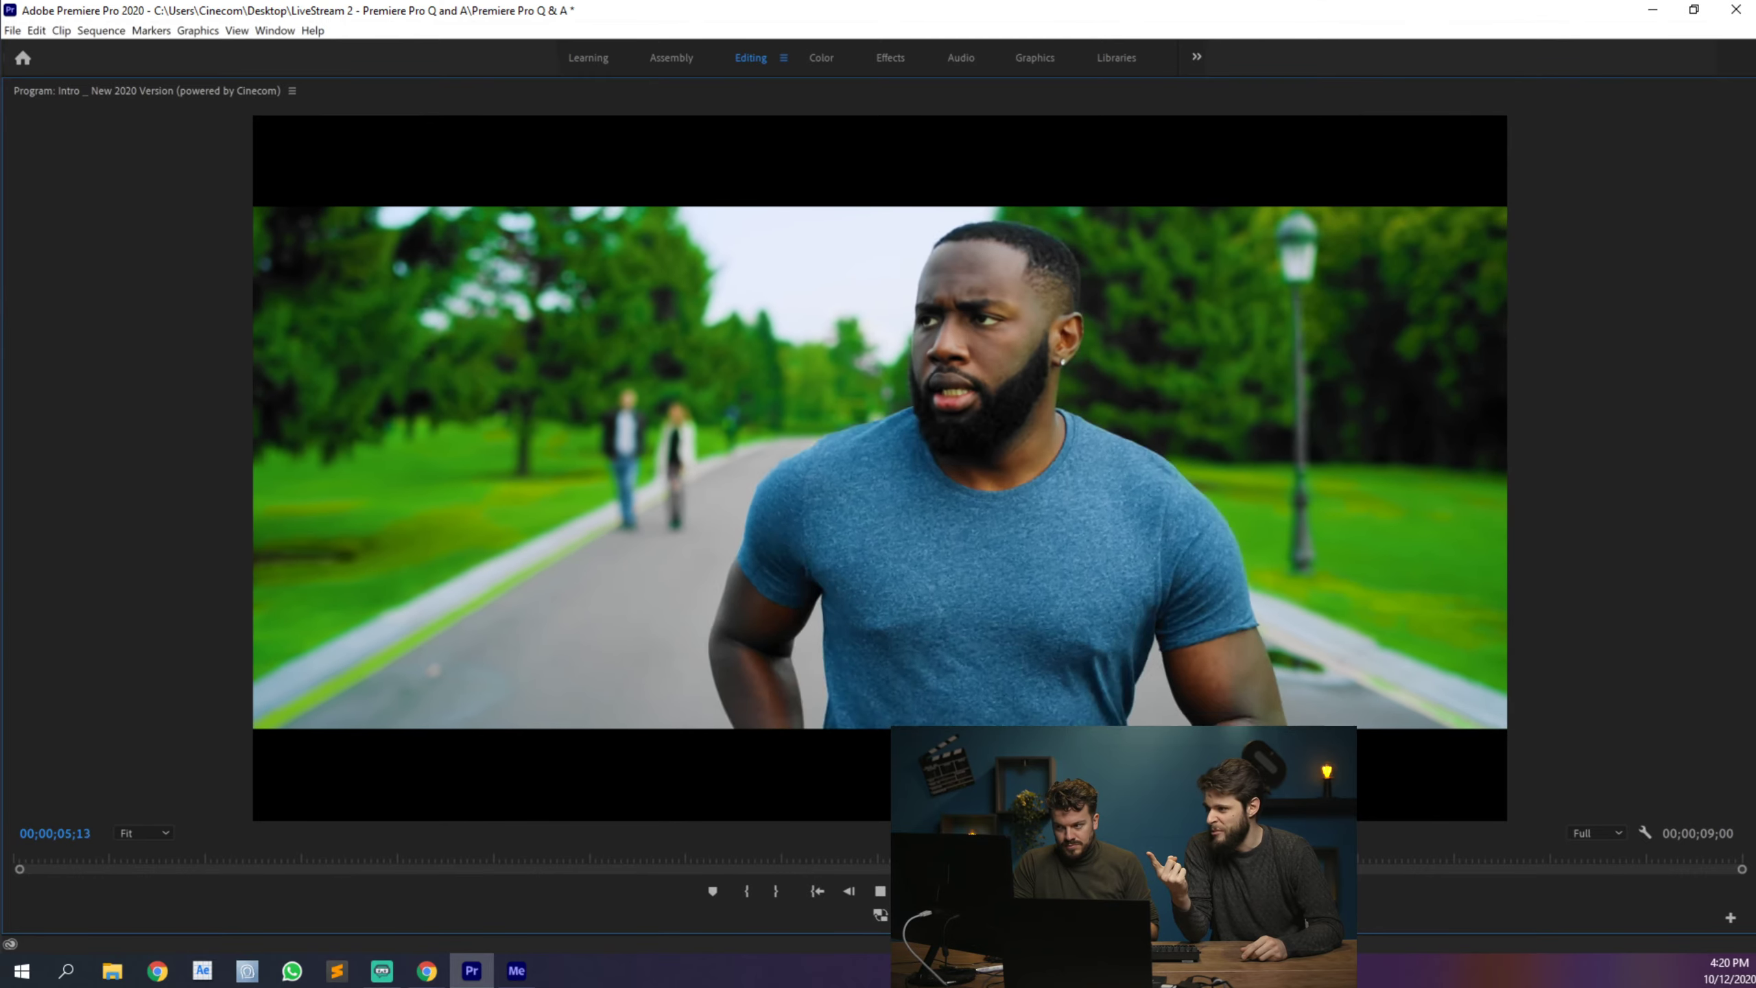
left_click(880, 914)
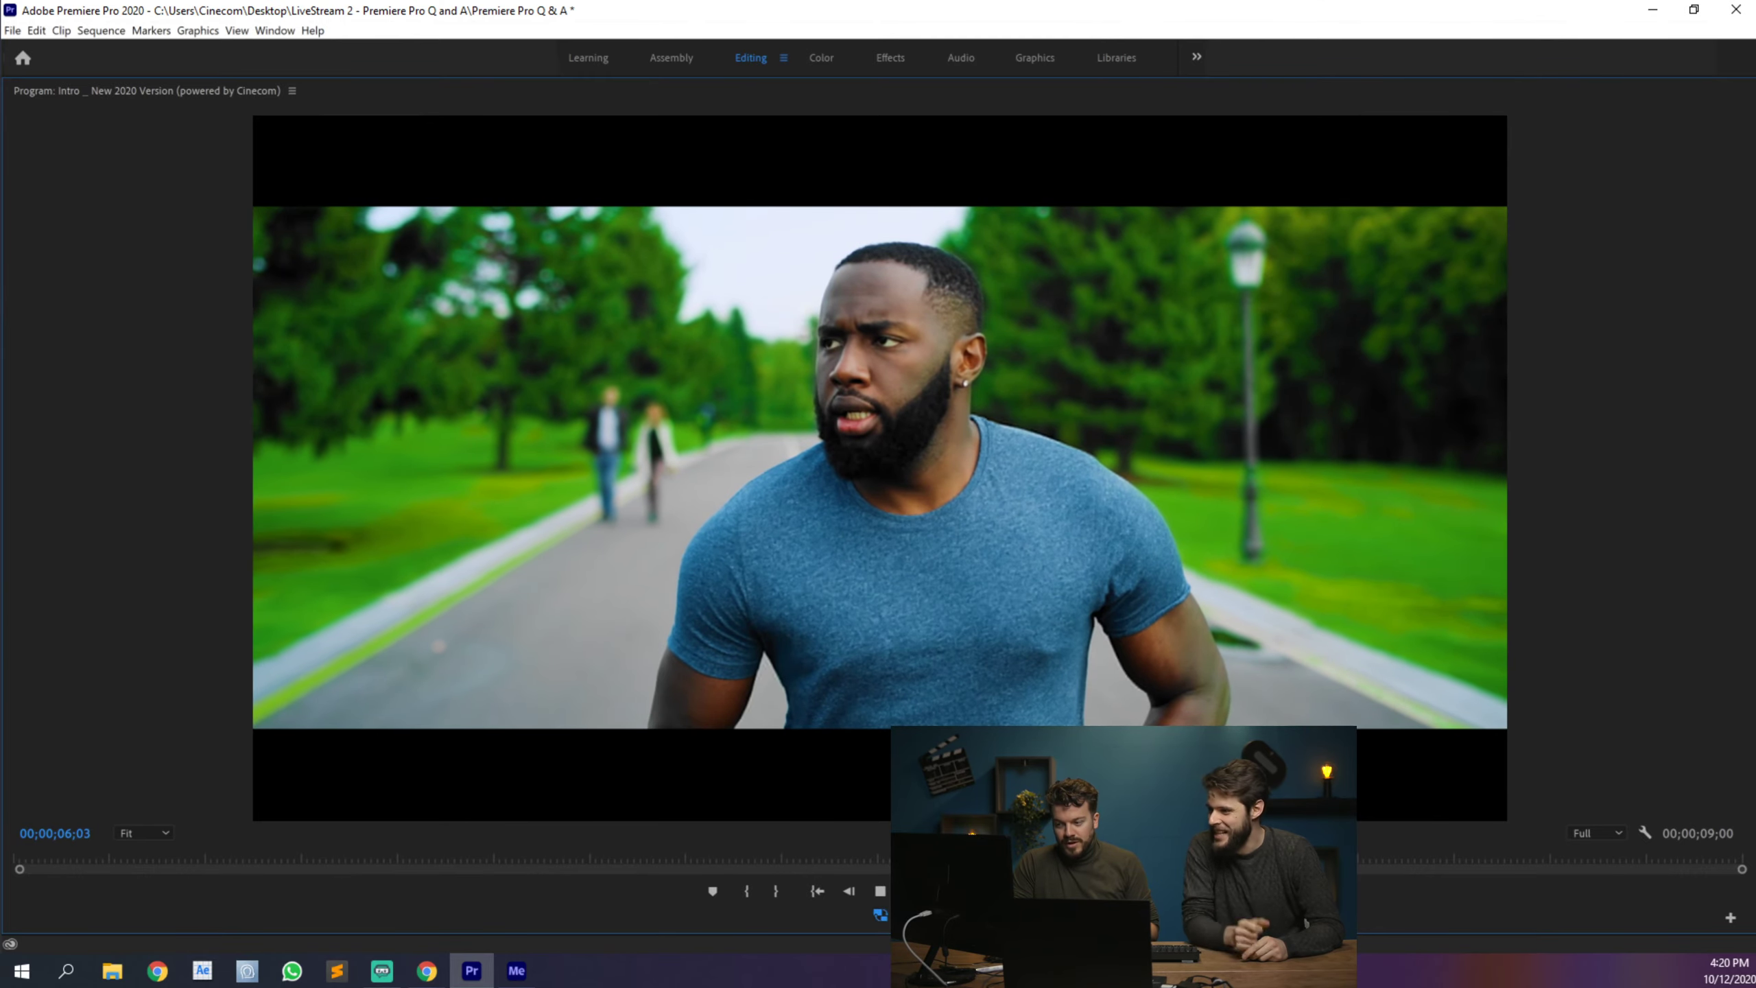
key("space")
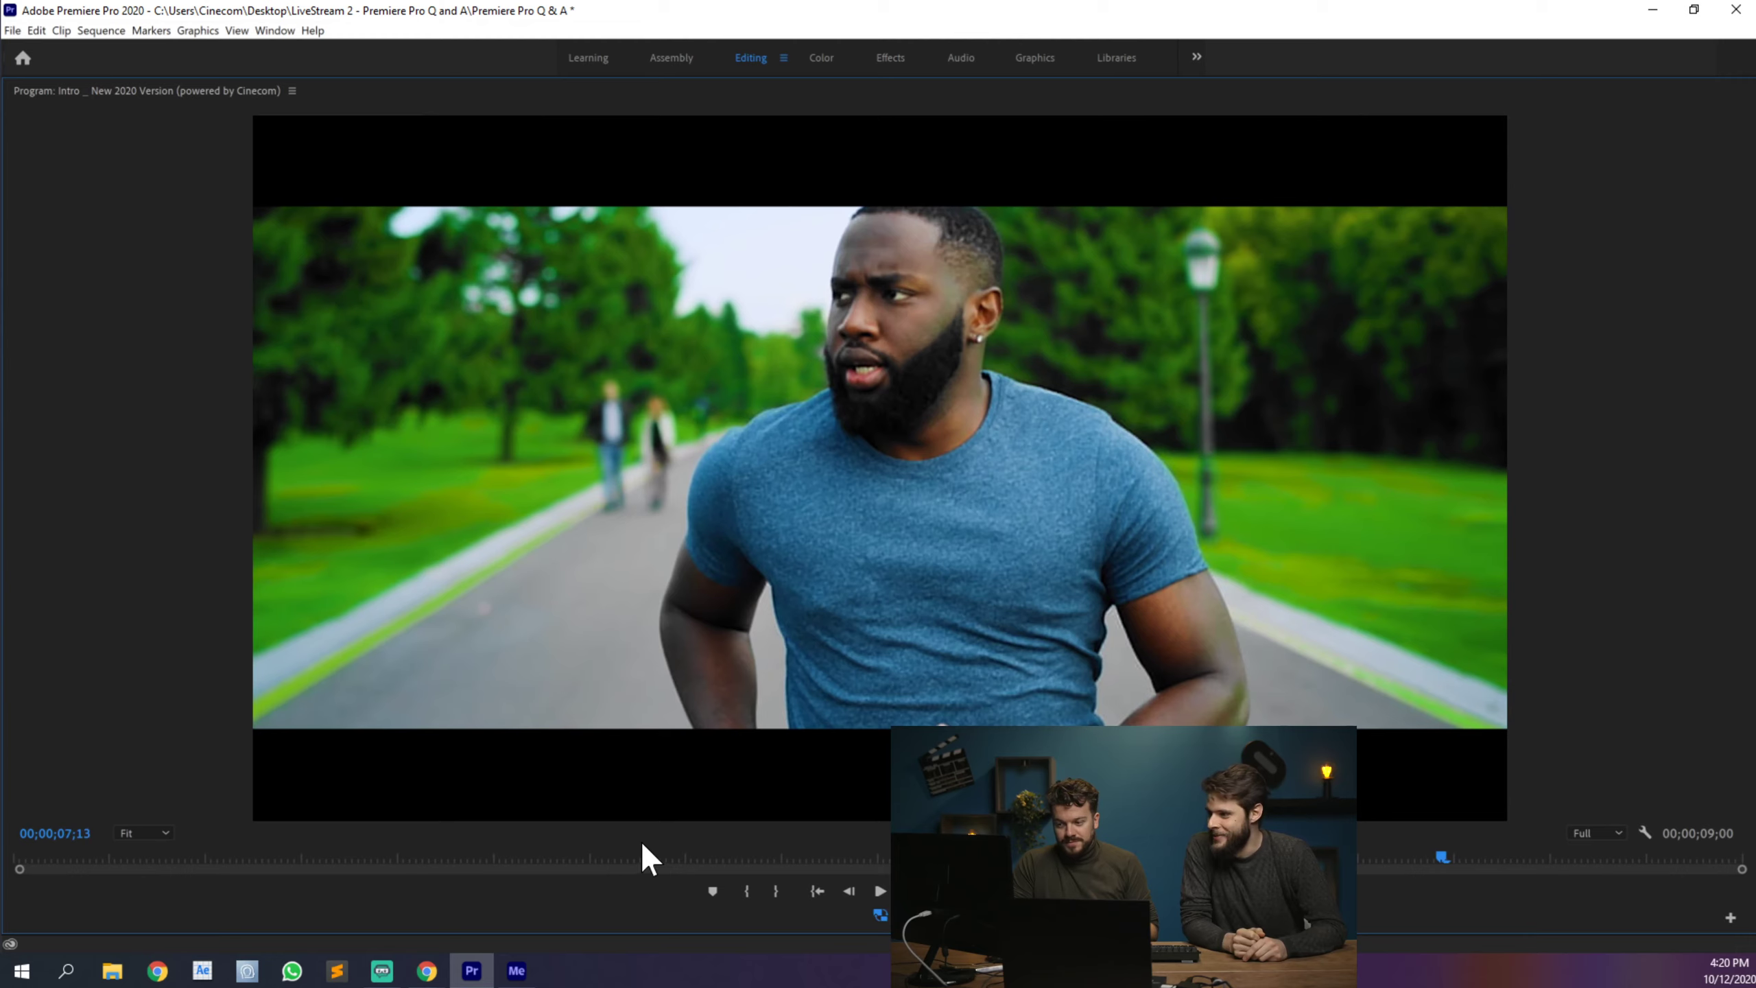
left_click(653, 857)
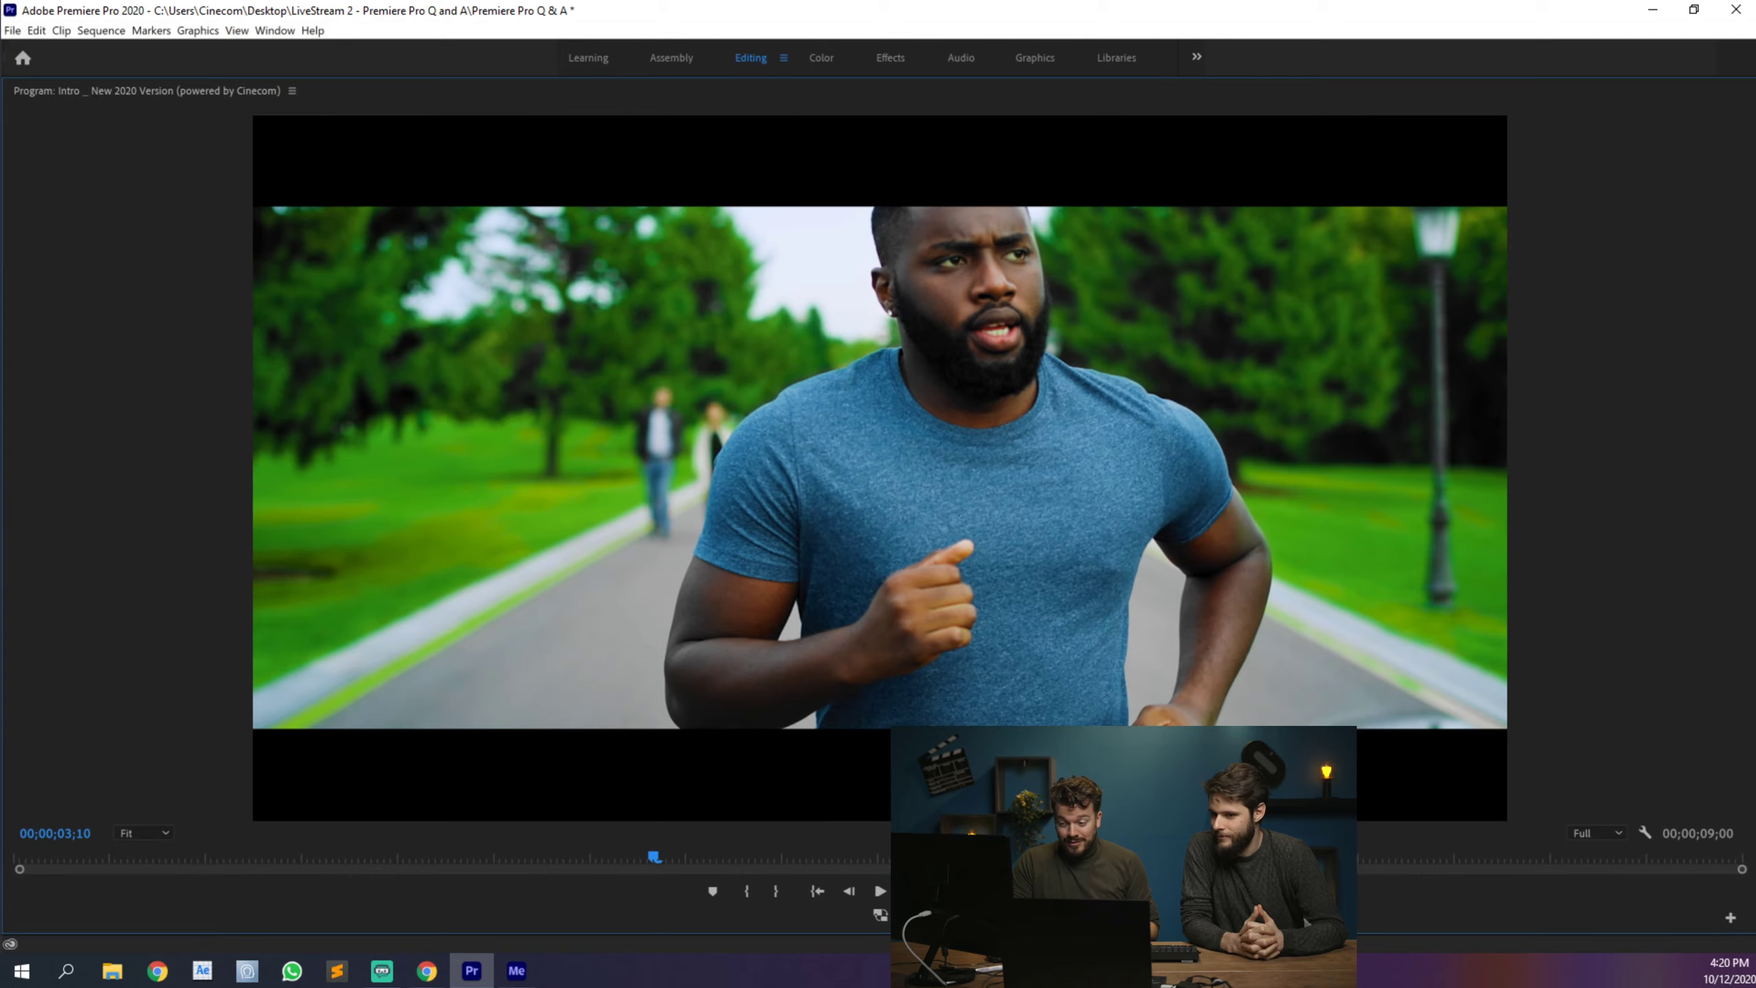
key("space")
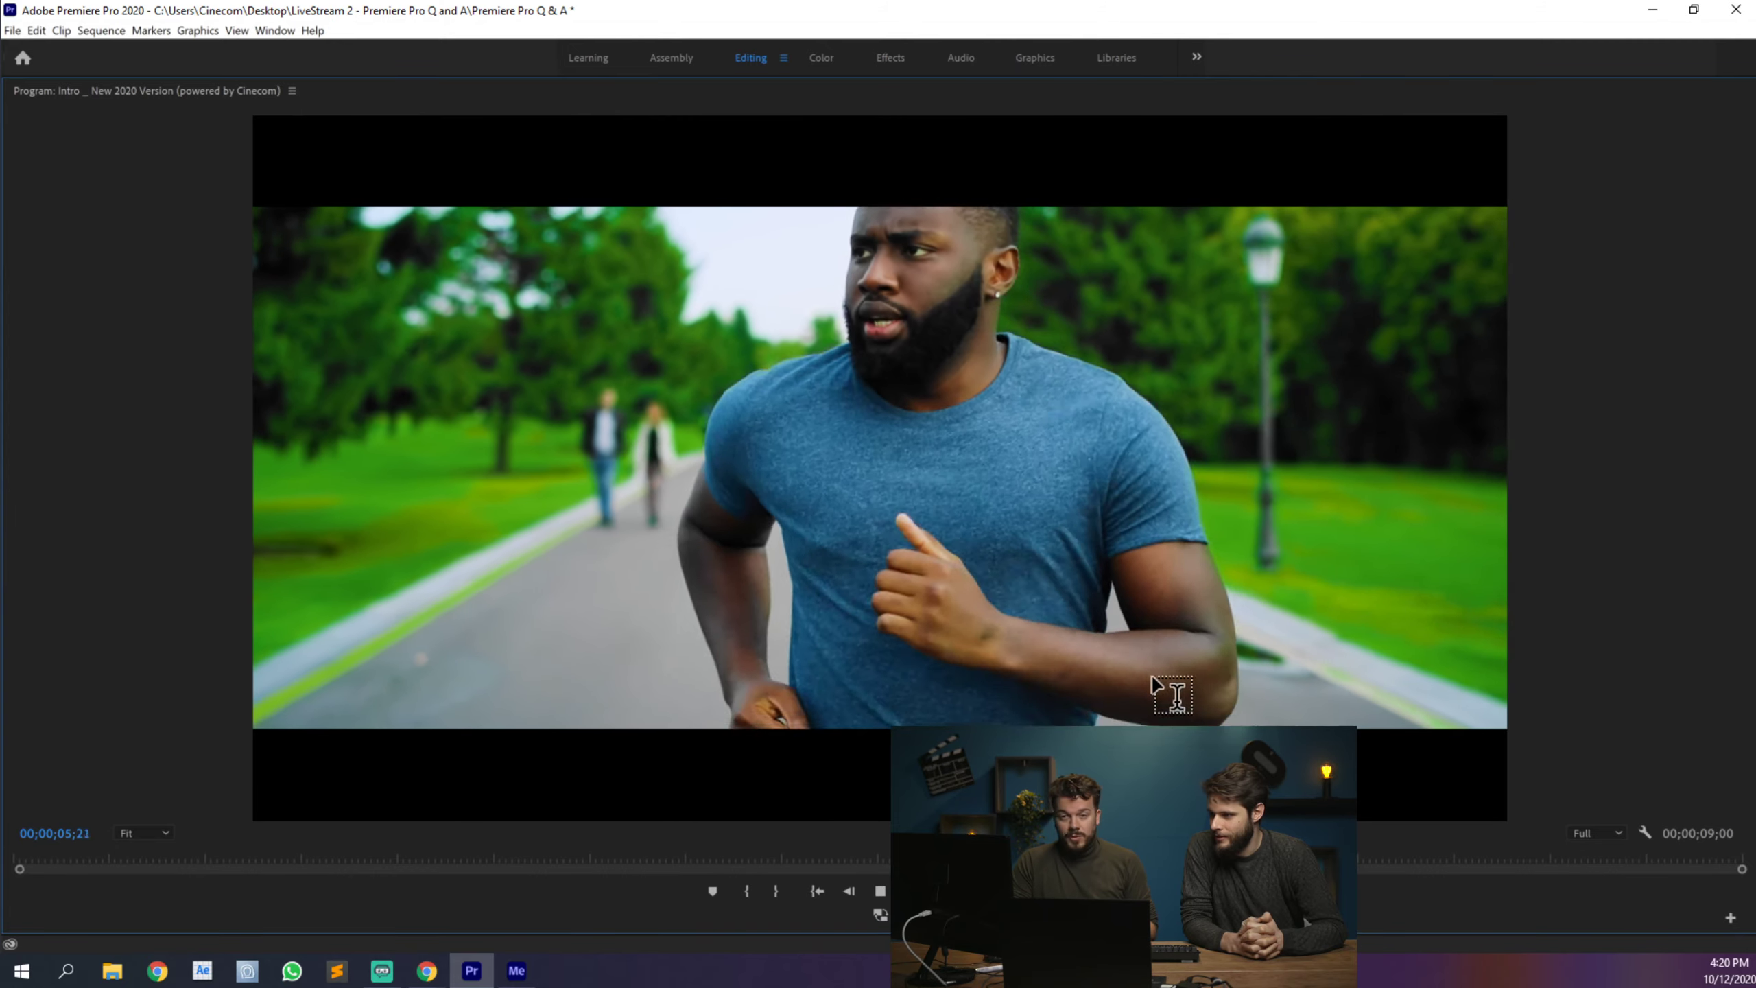
key("space")
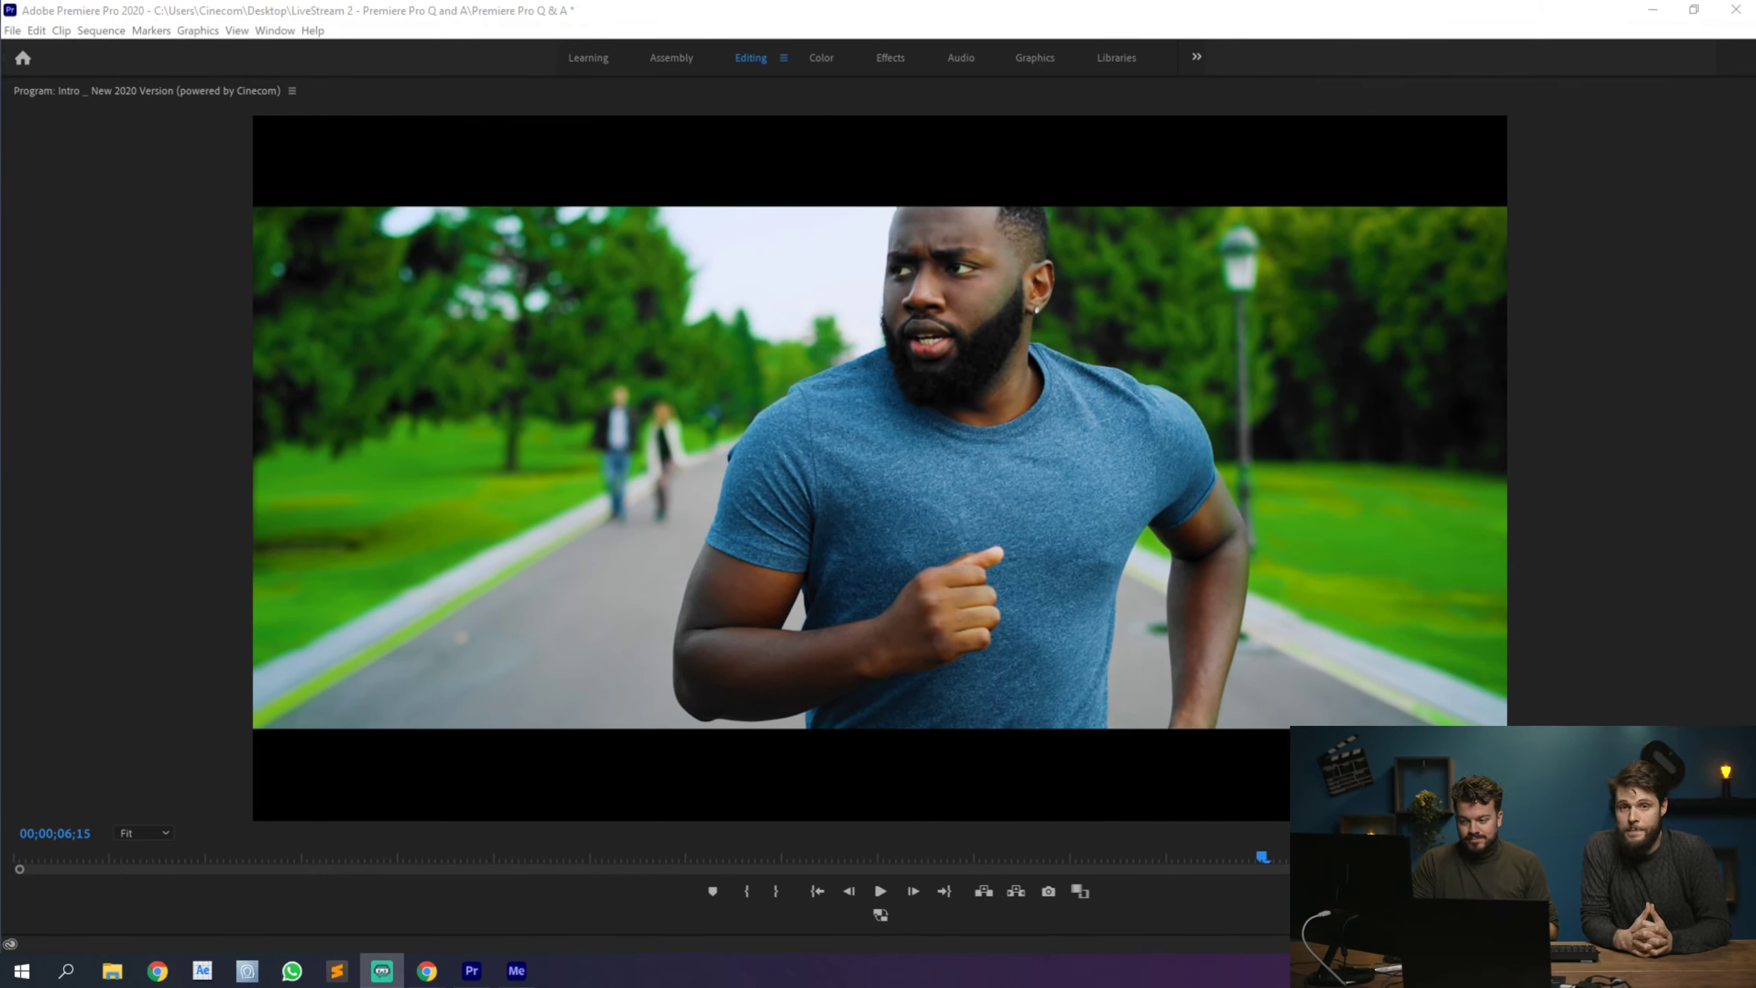
Step: Restore the Program monitor to its normal size, switch proxies off after a short playback, and park the playhead at 00;00;06;08
left_click(881, 915)
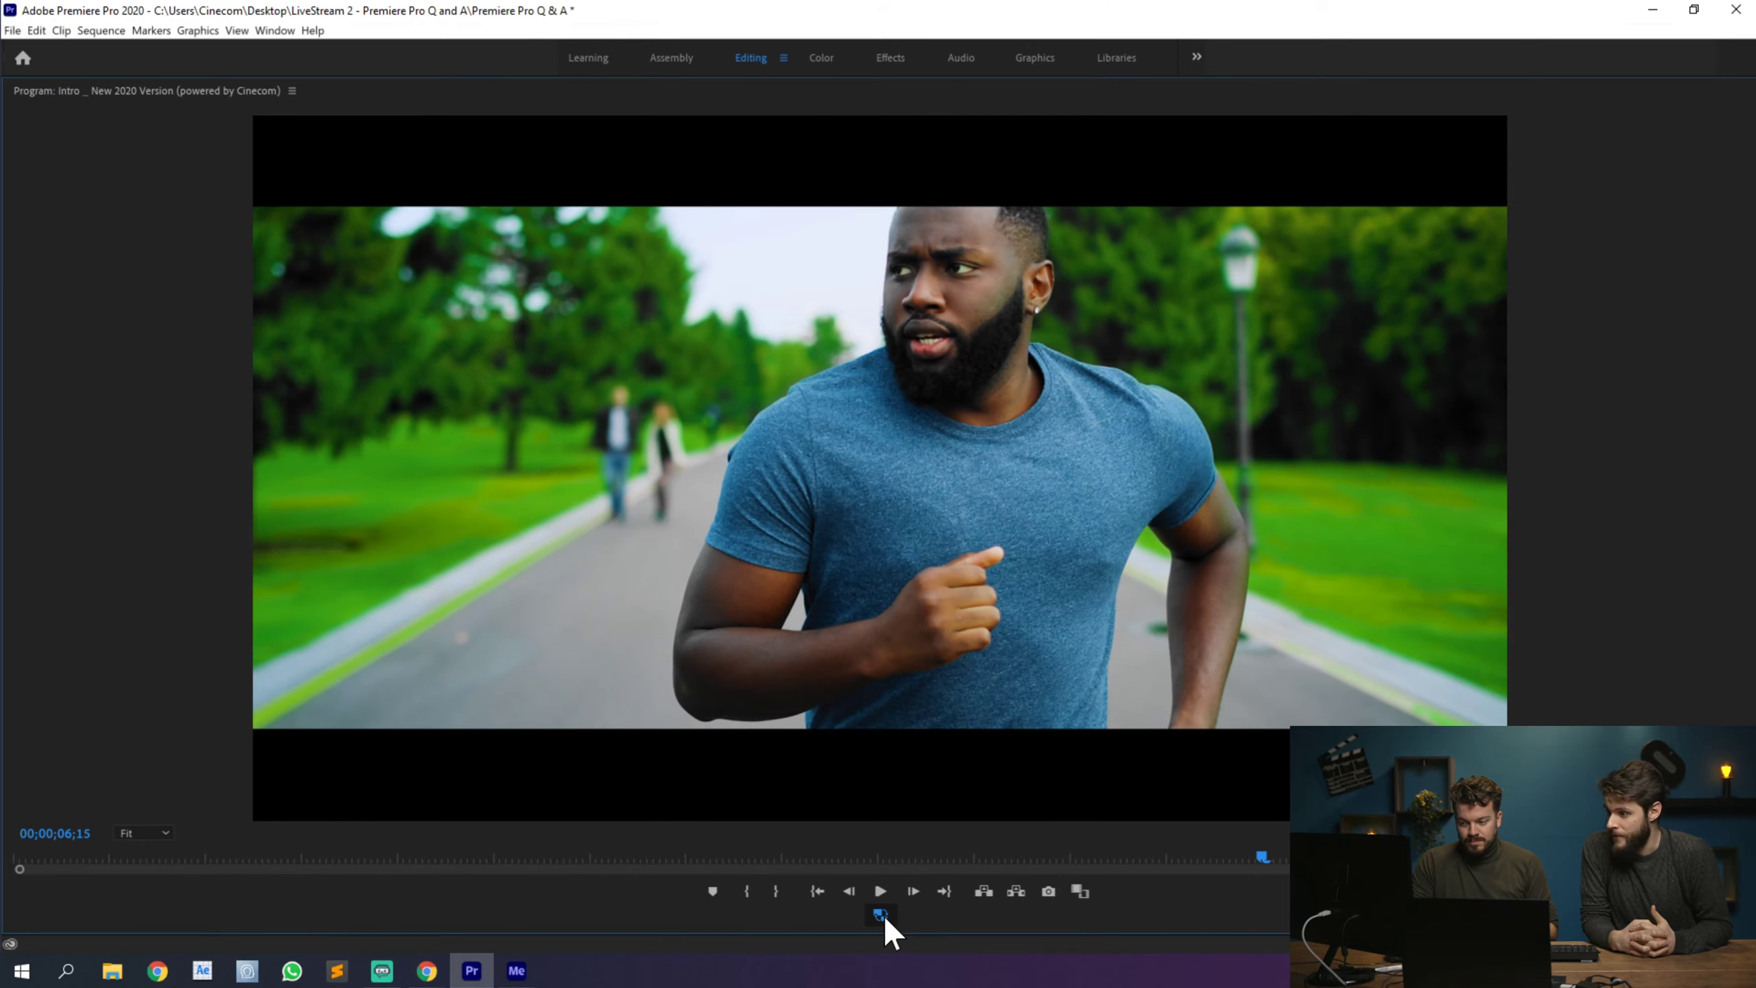
double_click(41, 97)
key("space")
left_click(961, 495)
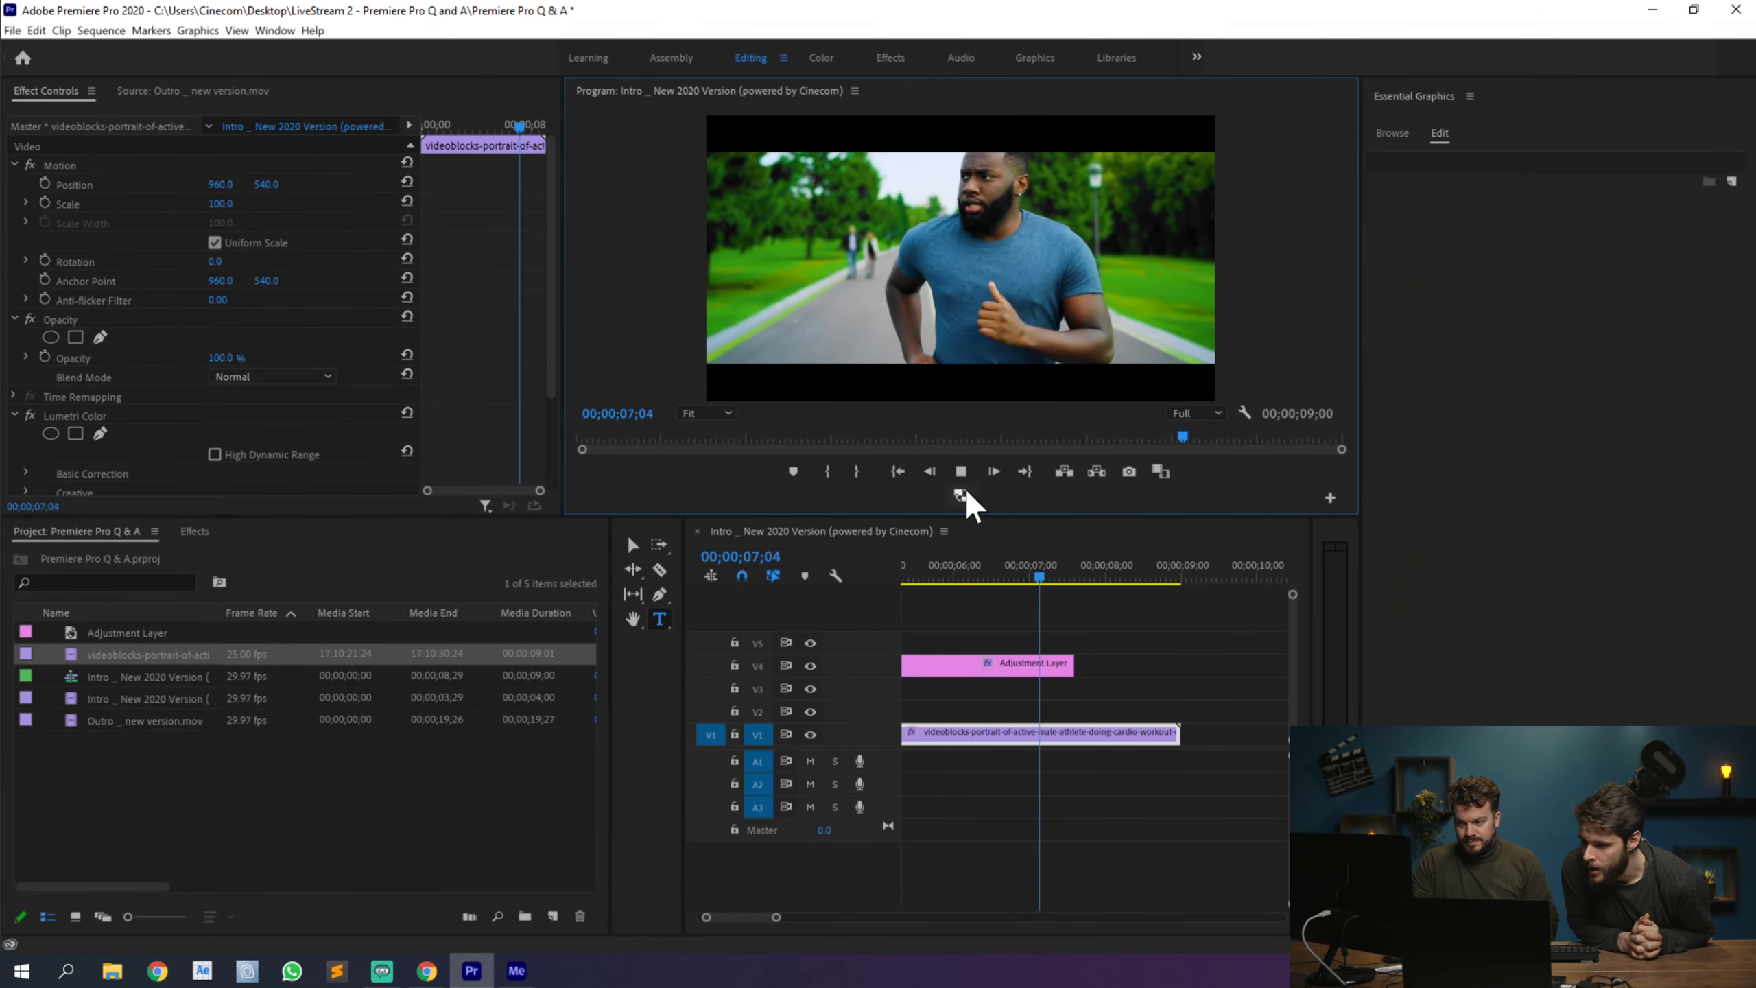
left_click(961, 471)
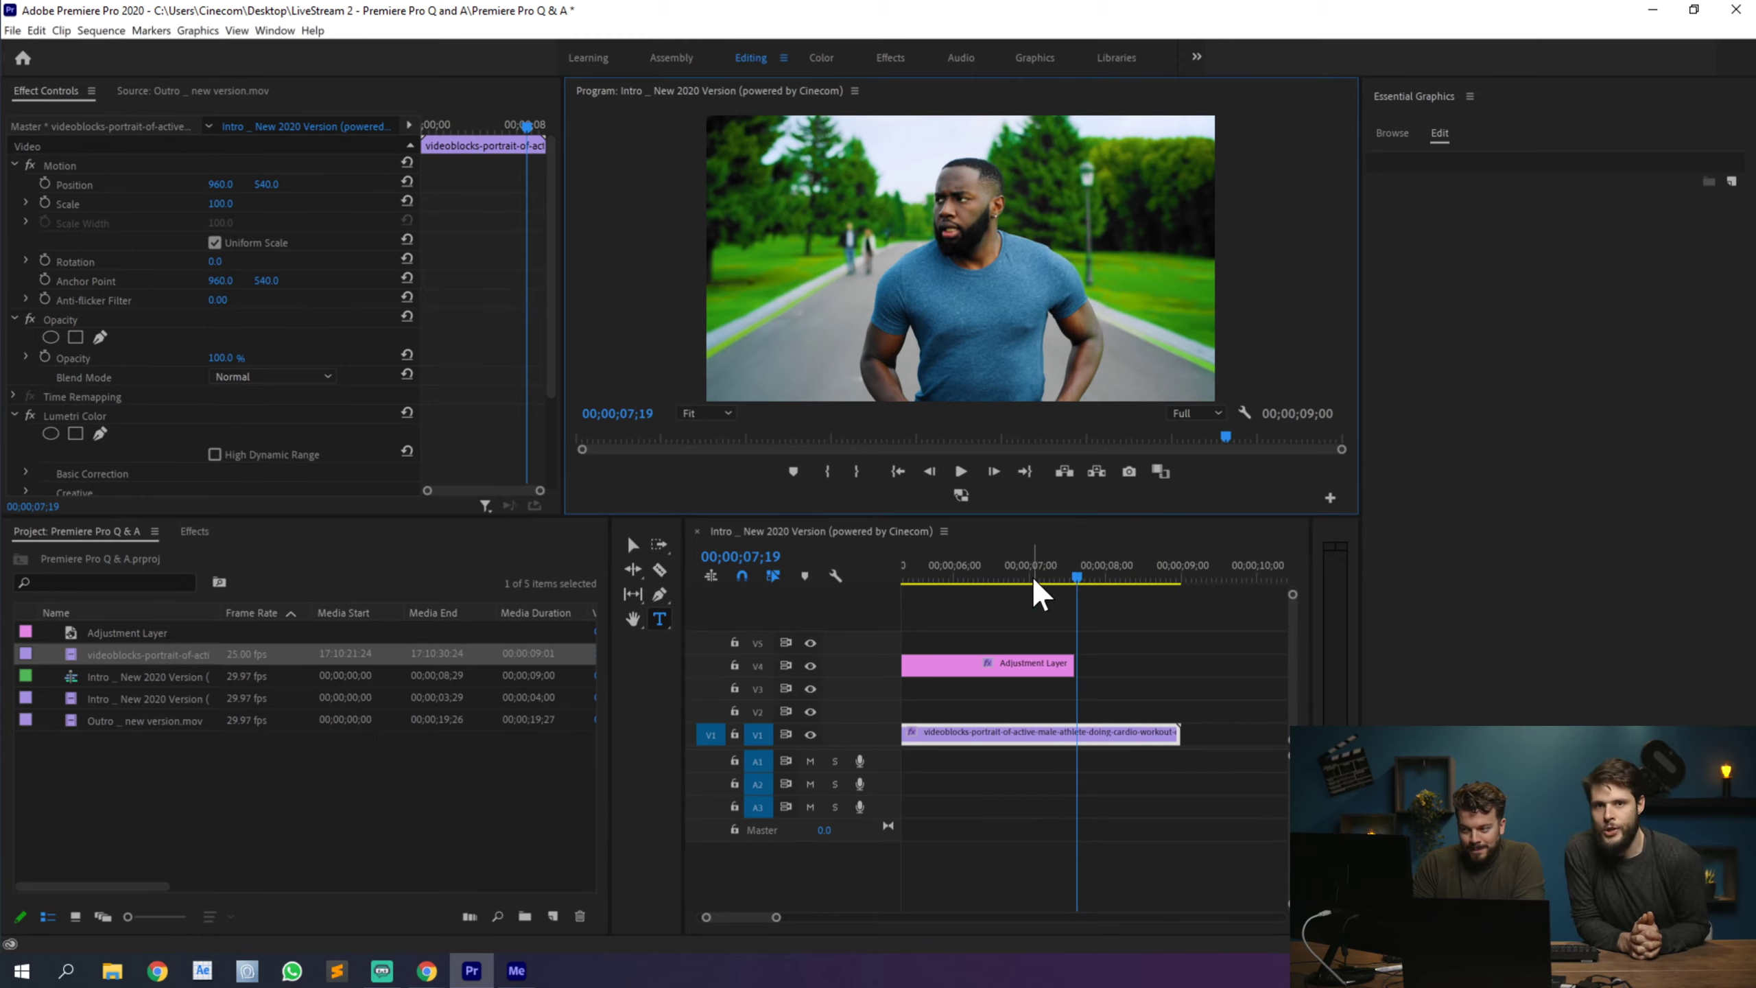
left_click_drag(1031, 576, 989, 579)
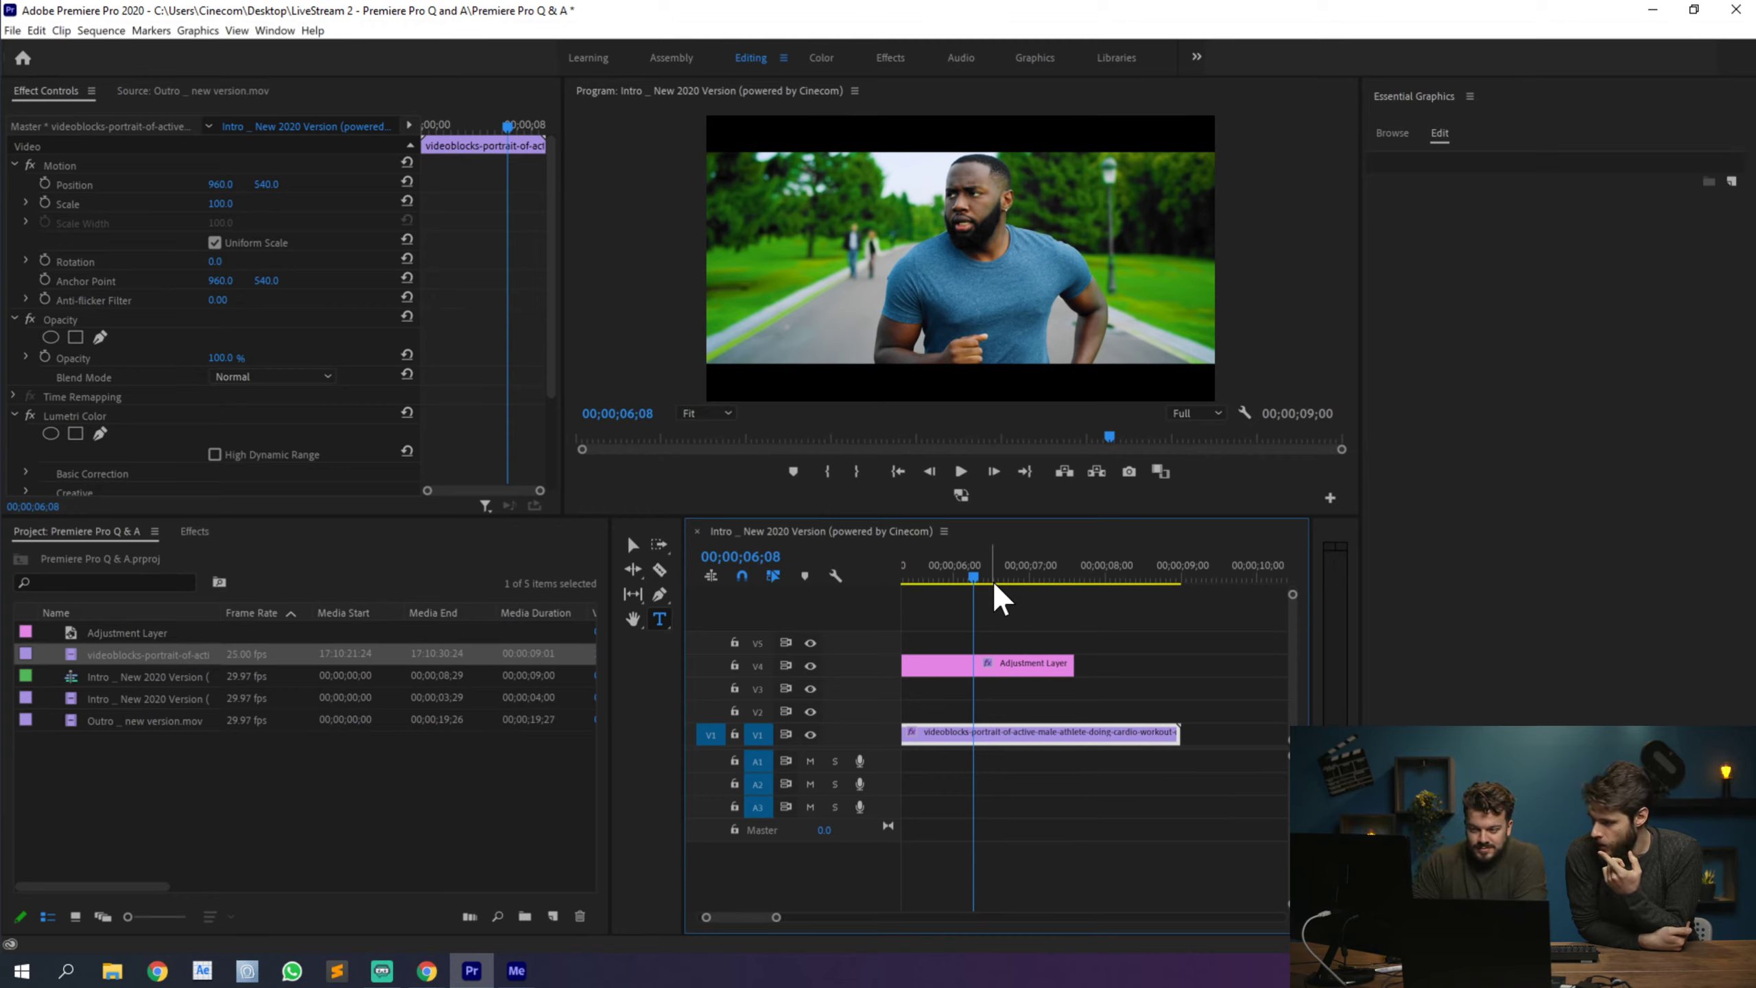
Step: Import the broken-radios music file from the Music folder and place it on audio track A1 from 00;00;05;09, expanding the track's height
double_click(161, 789)
double_click(207, 186)
double_click(207, 186)
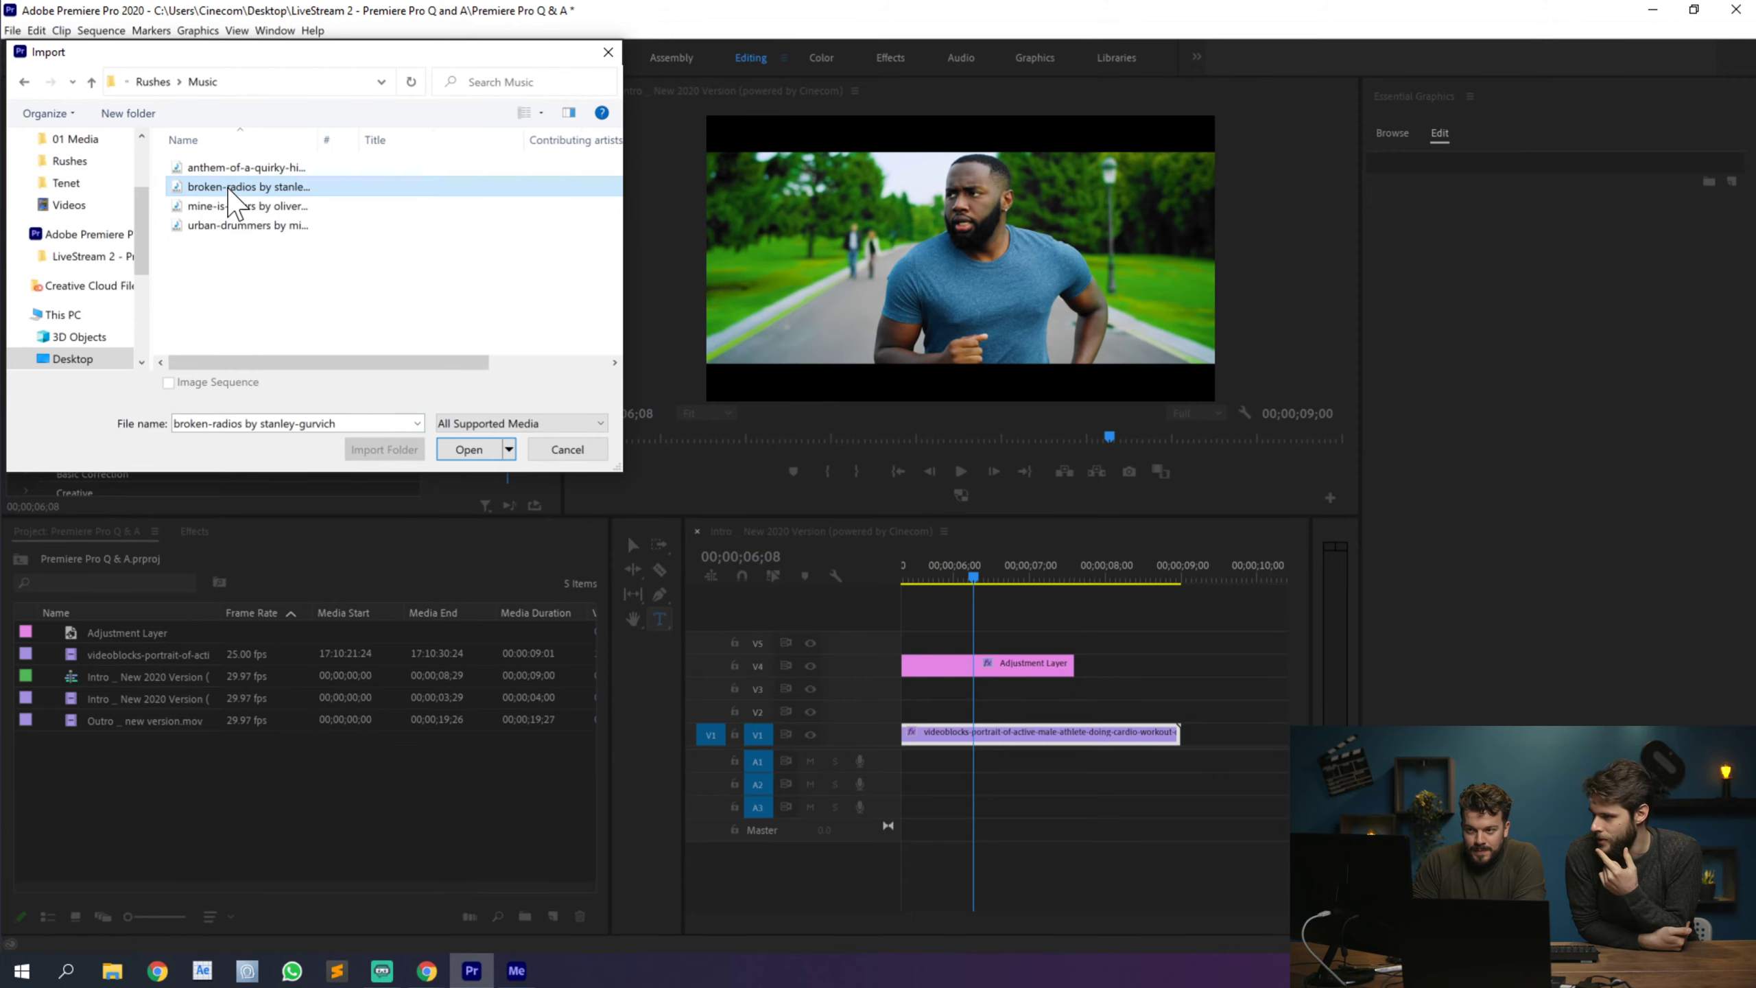
left_click_drag(92, 748, 893, 774)
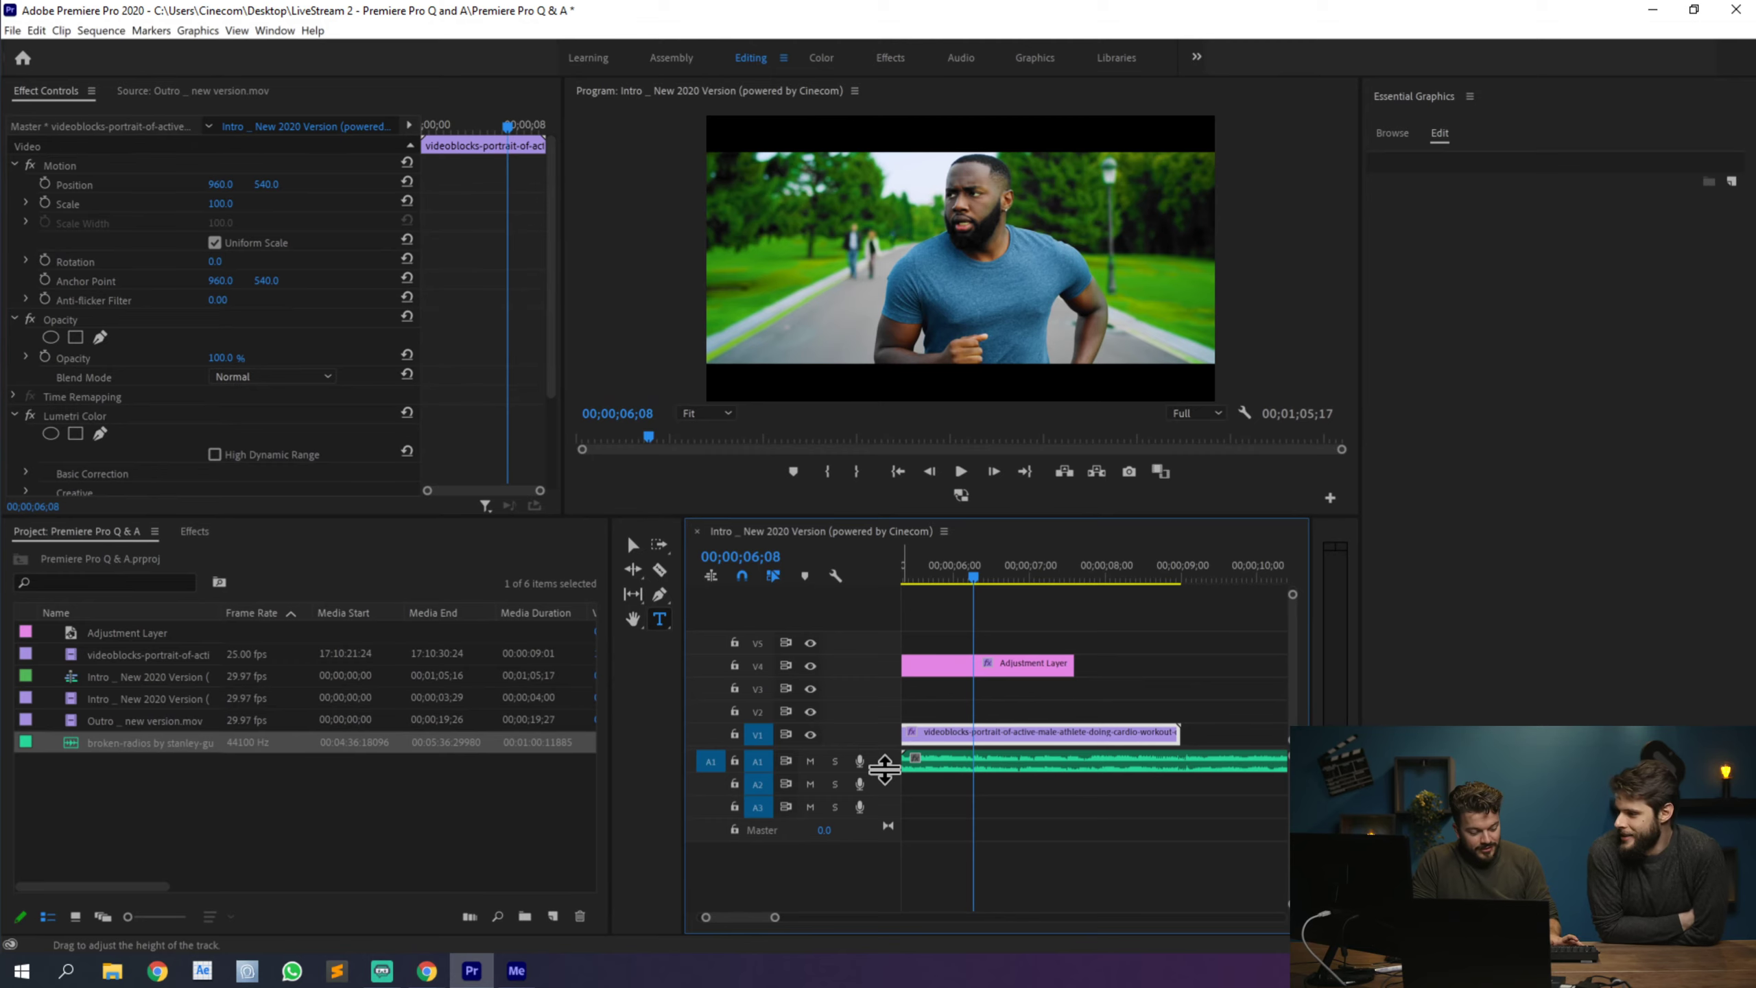
double_click(884, 766)
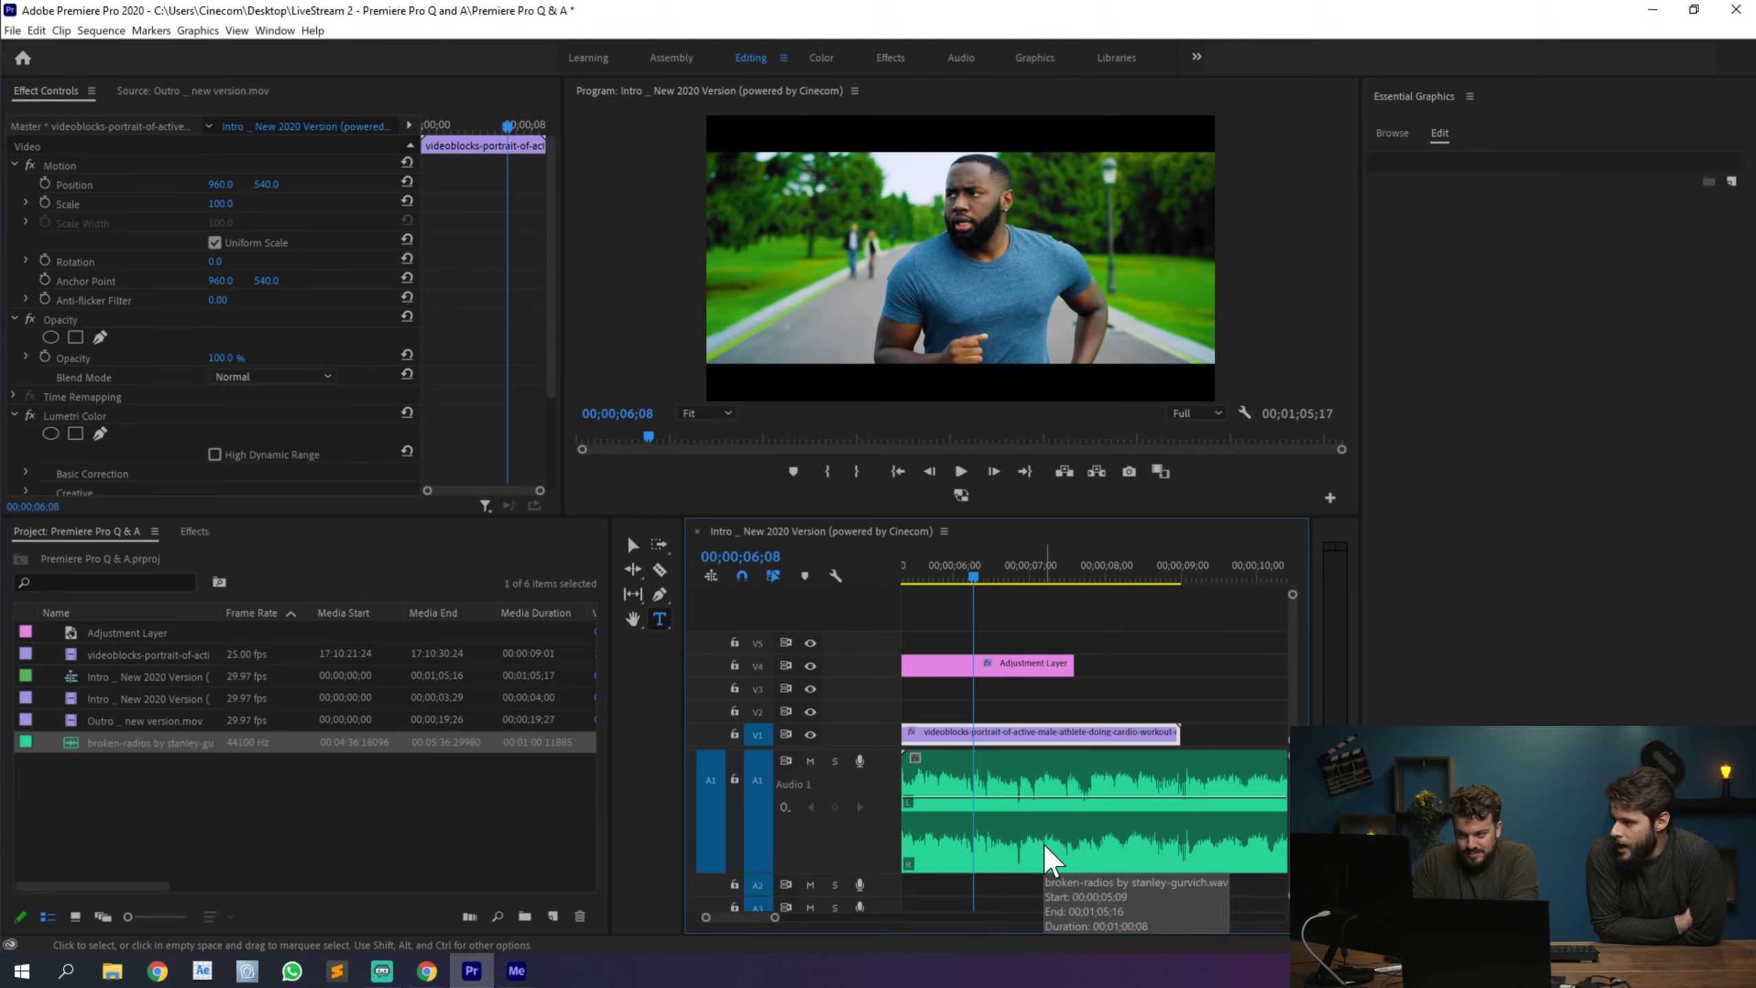
Step: Open the Essential Sound editing options for the broken-radios clip on track A1
left_click(274, 30)
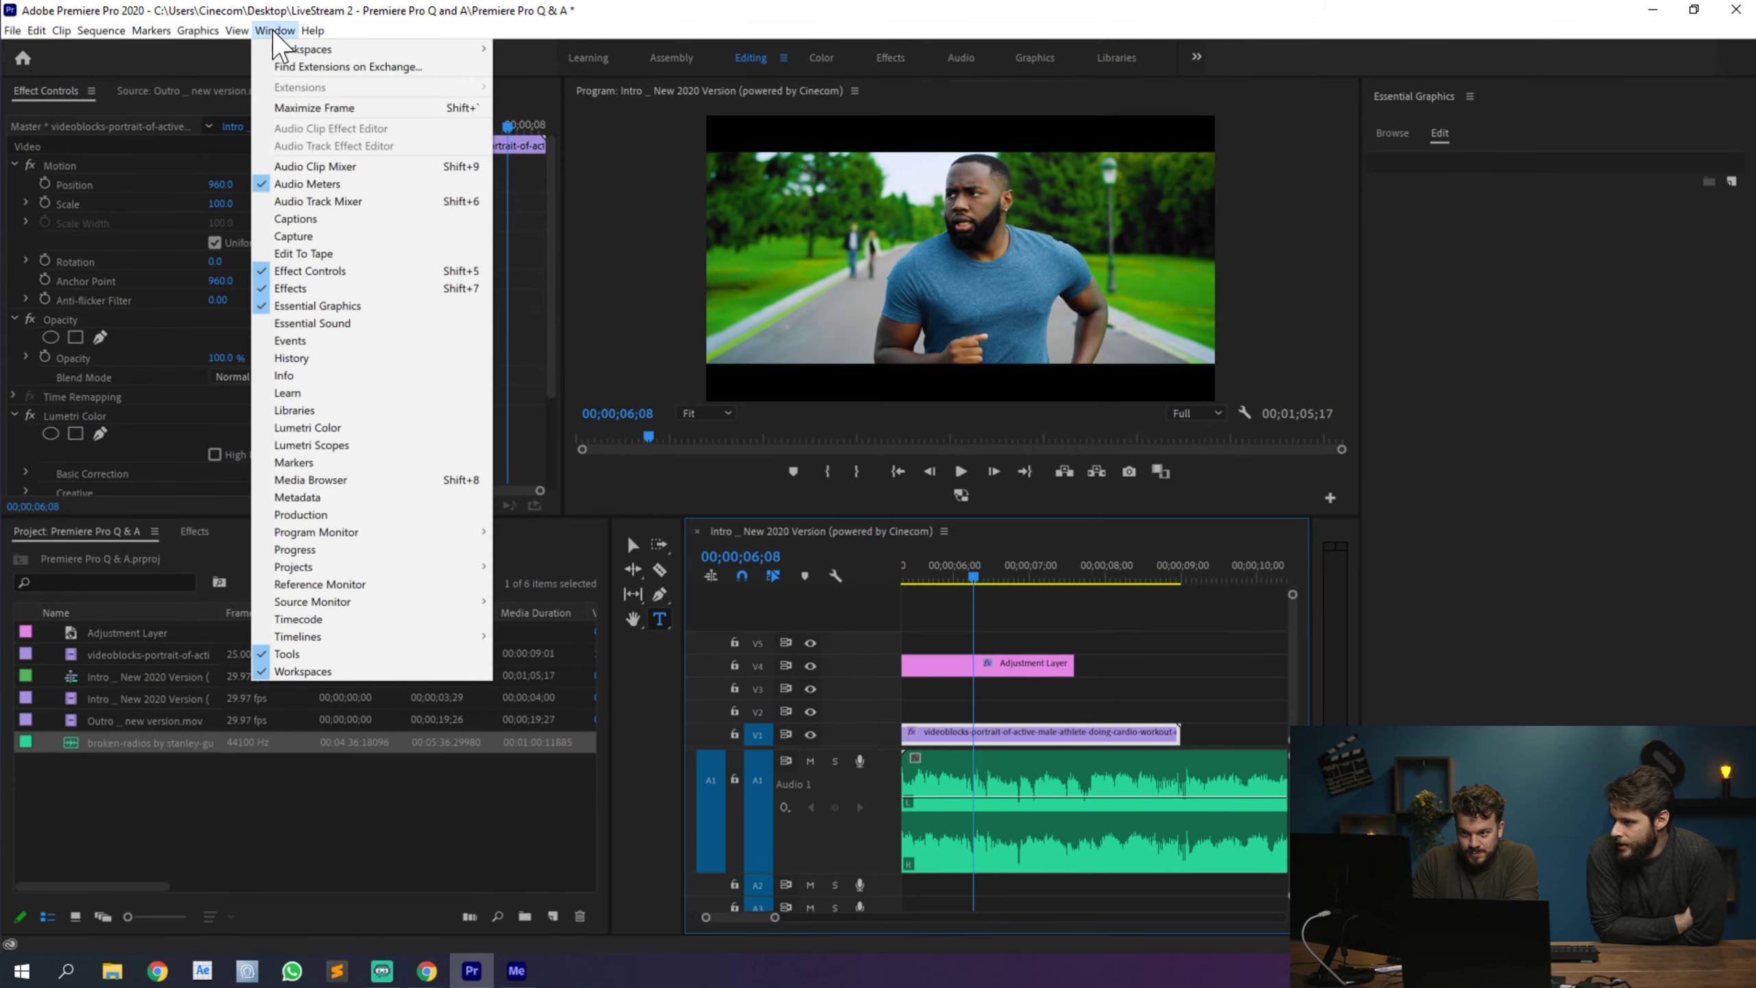
left_click(343, 323)
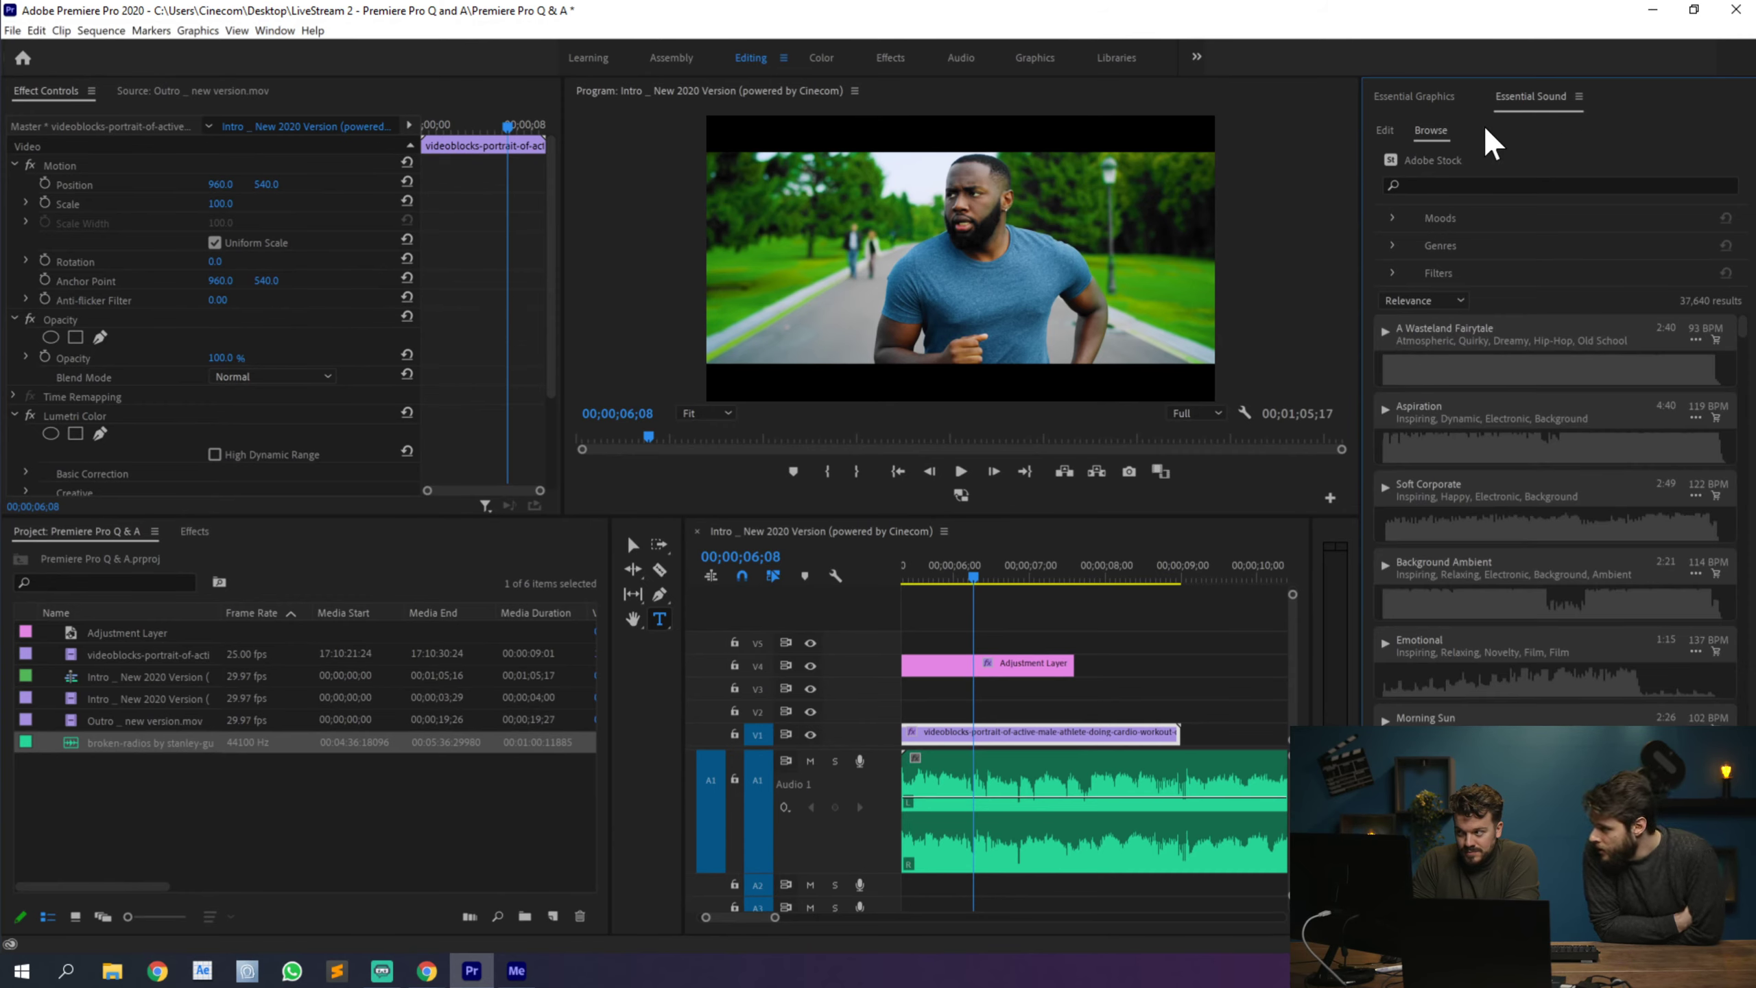
left_click(1384, 131)
left_click(987, 771)
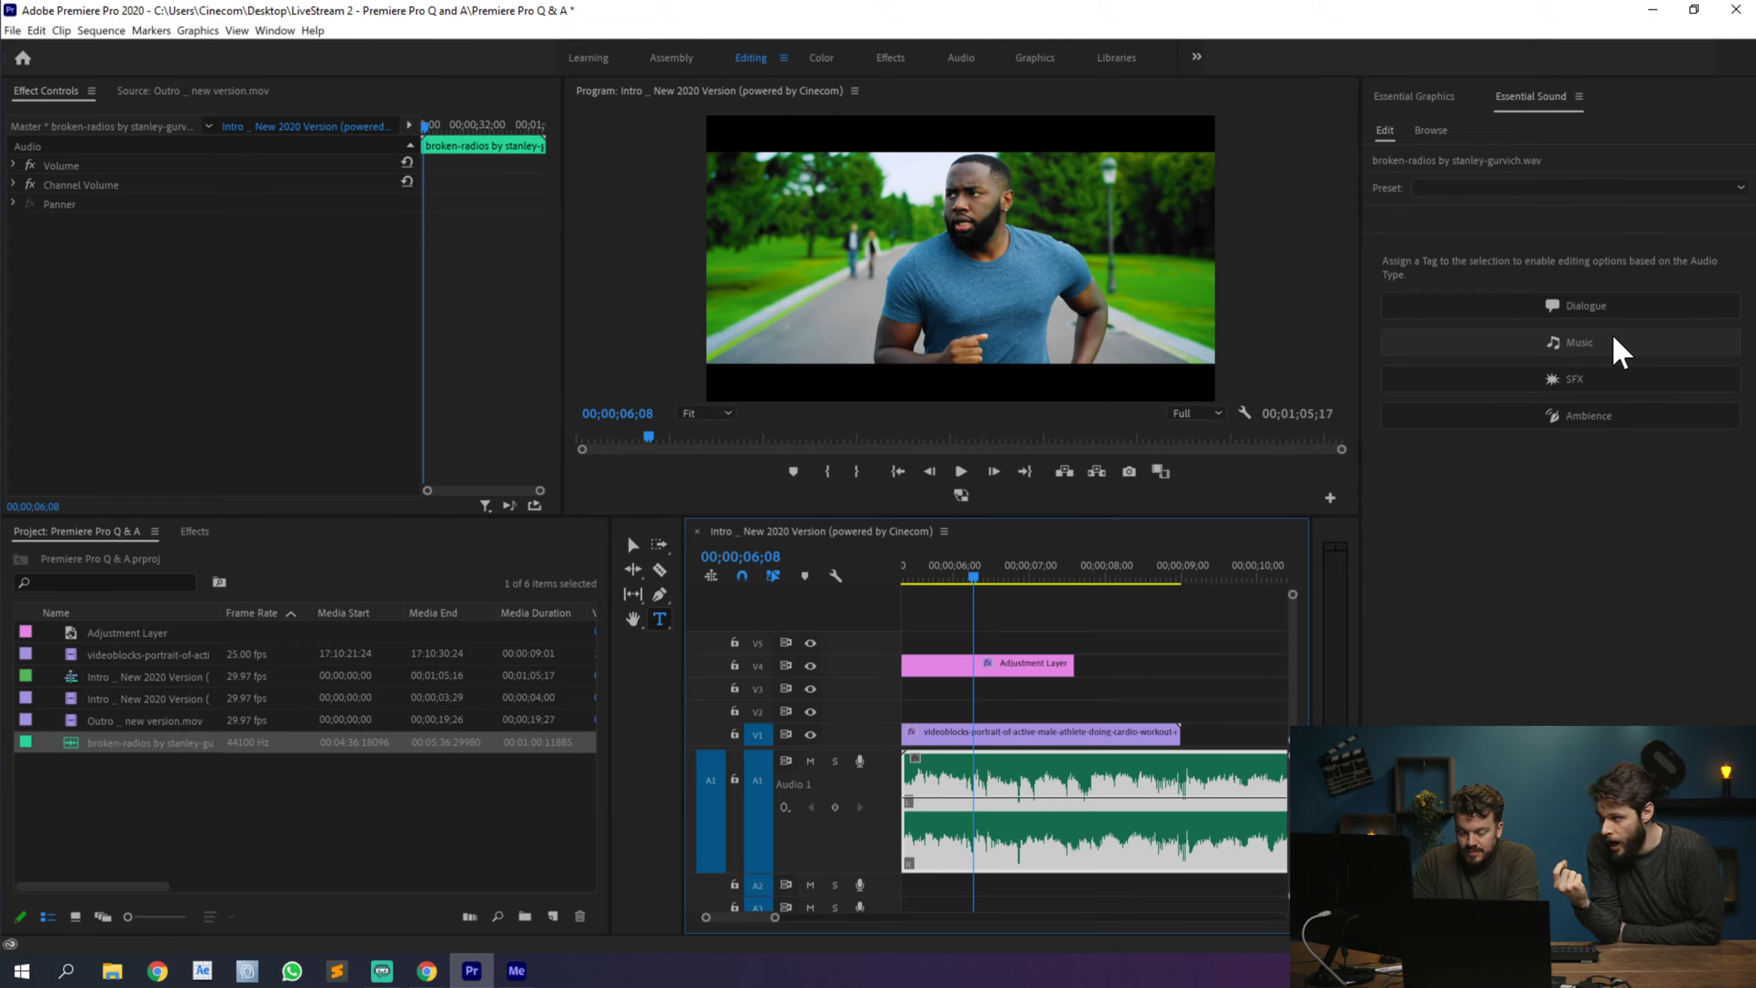
Step: Tag the broken-radios clip as SFX and look through its Creative and Loudness sections
left_click(1600, 378)
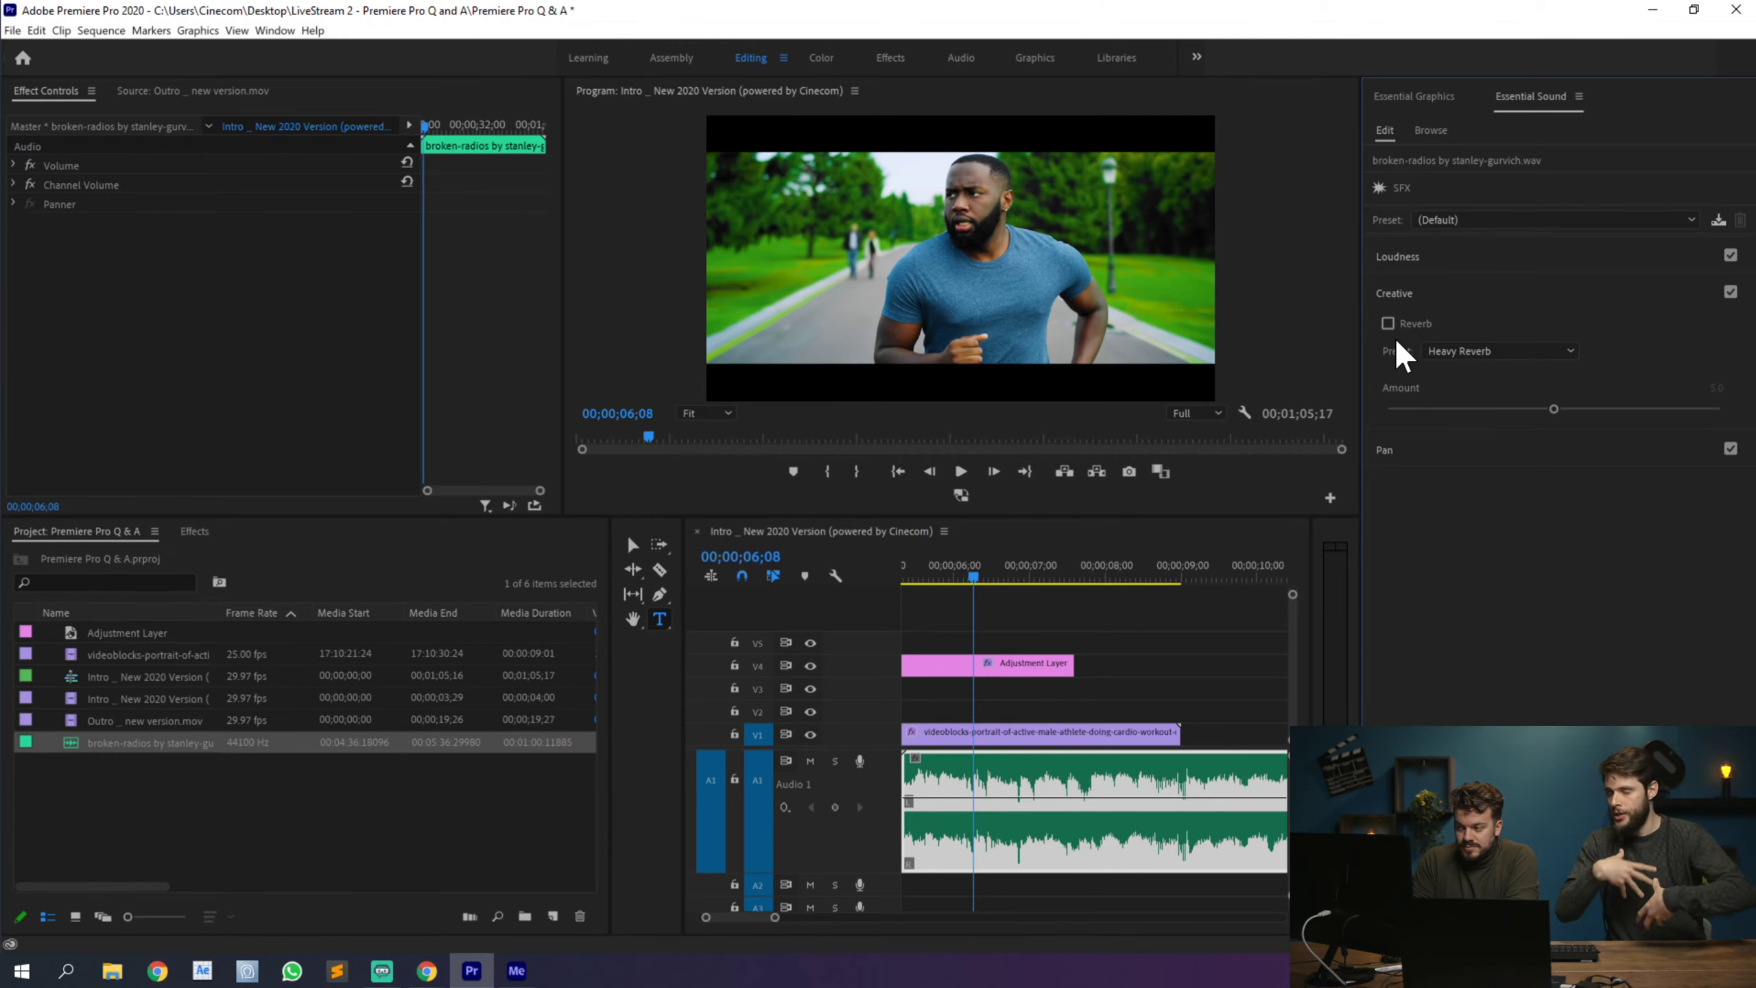
left_click(1420, 291)
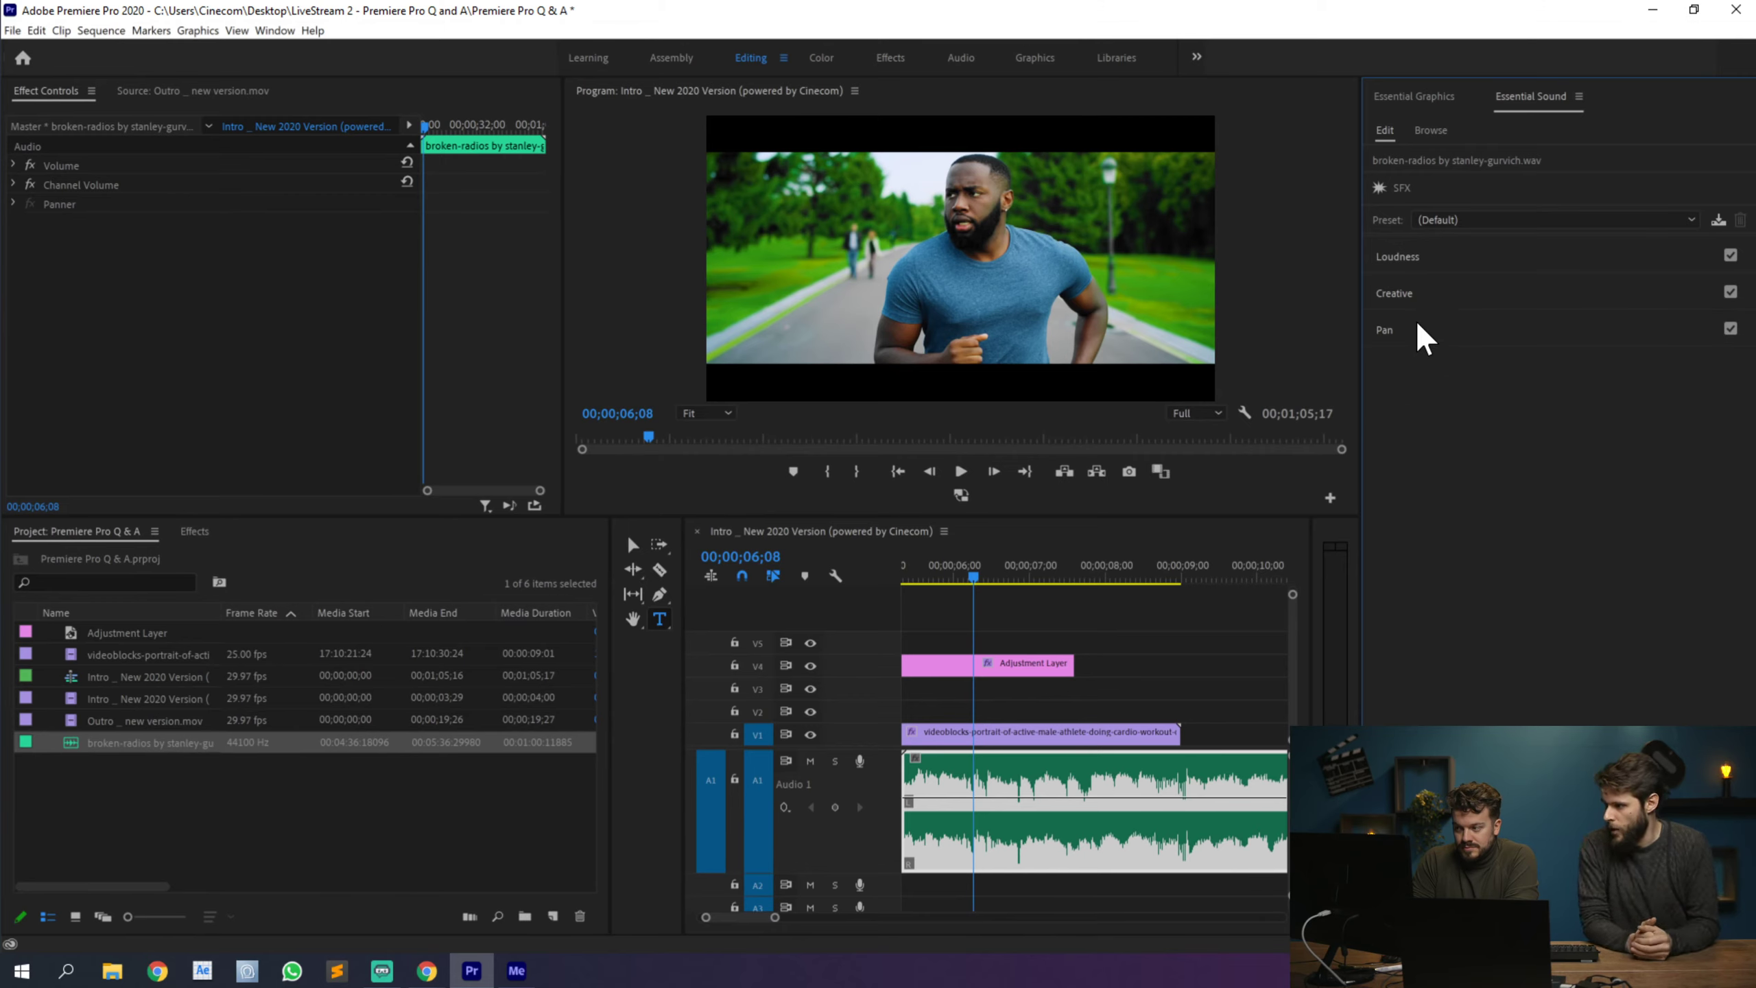
left_click(1418, 250)
left_click(1423, 247)
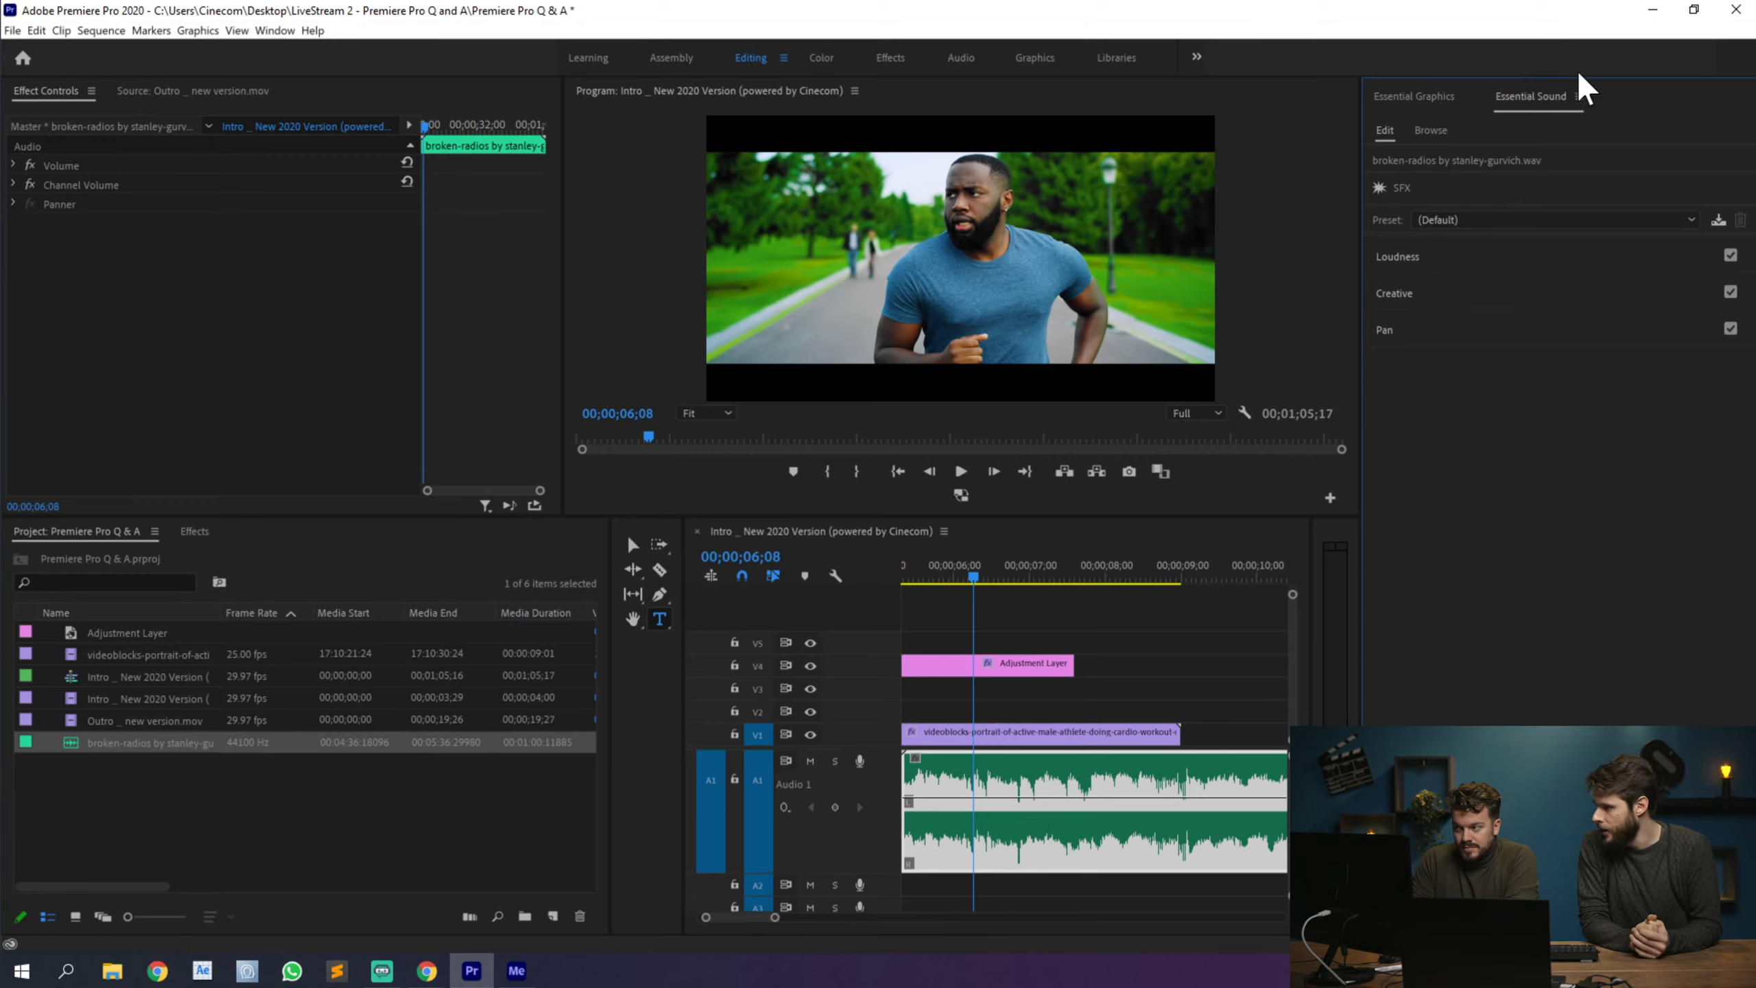
Step: Close the Essential Graphics panel
right_click(1428, 97)
left_click(1463, 110)
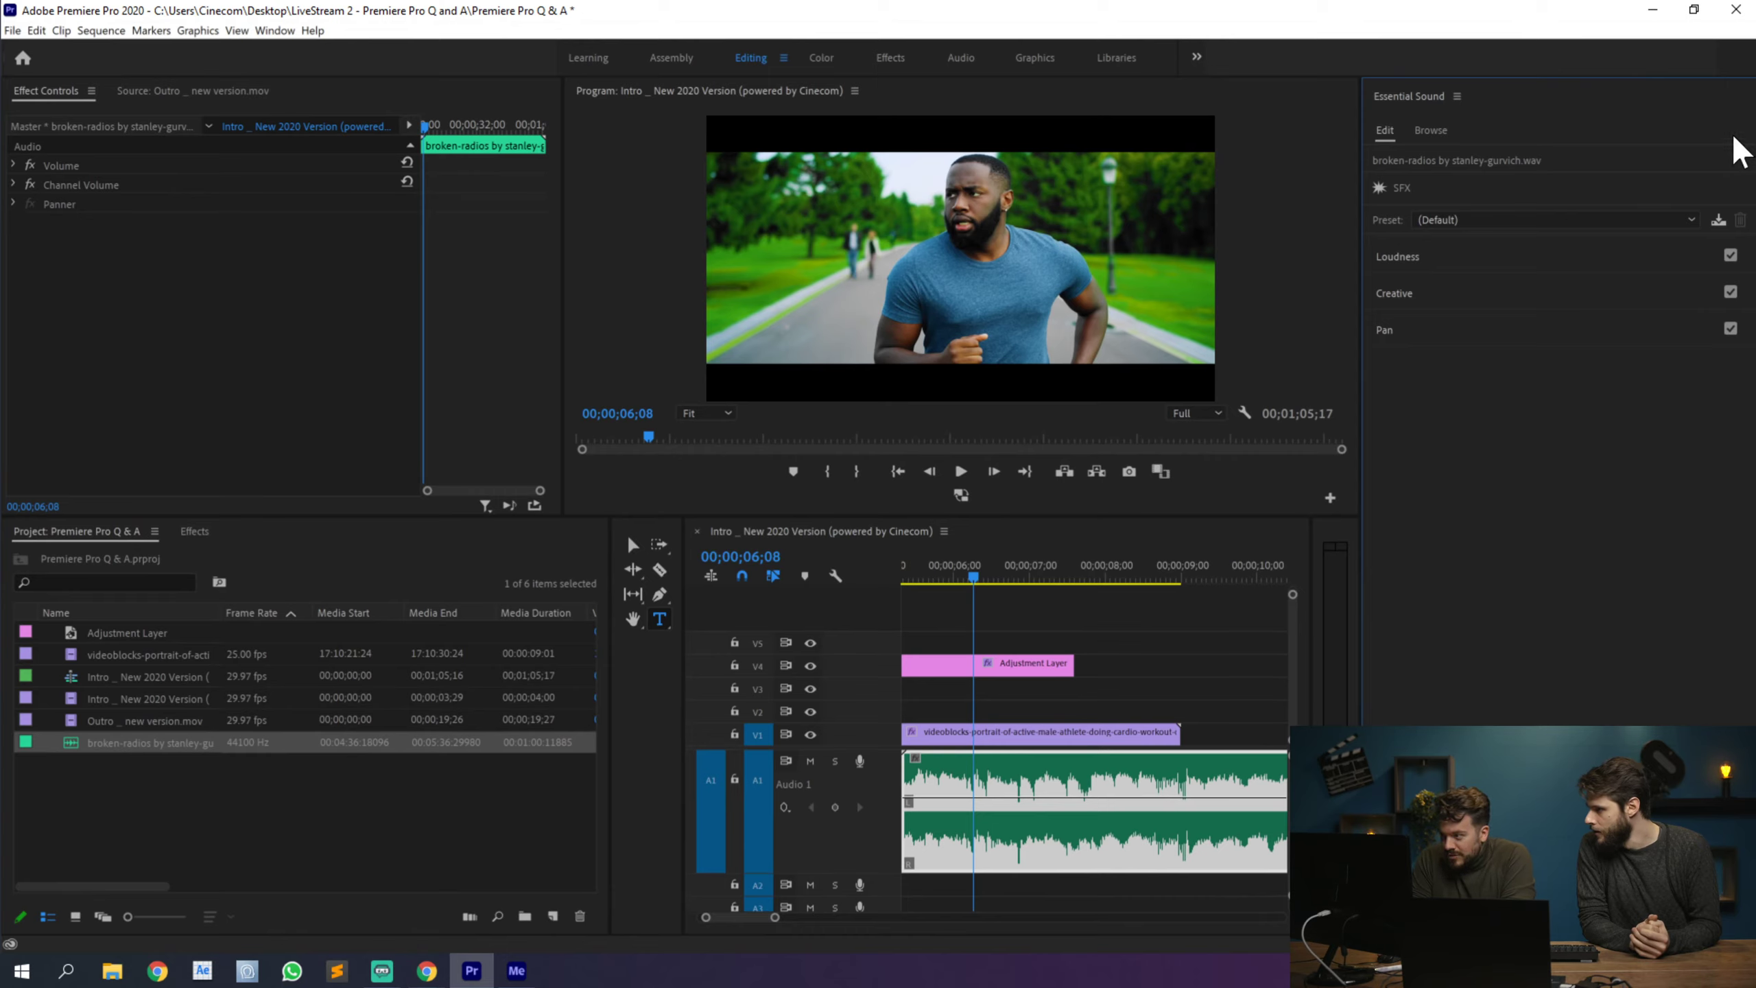
Step: Review the Creative reverb settings and the available SFX presets, and undo the clip's SFX tag
left_click(1427, 293)
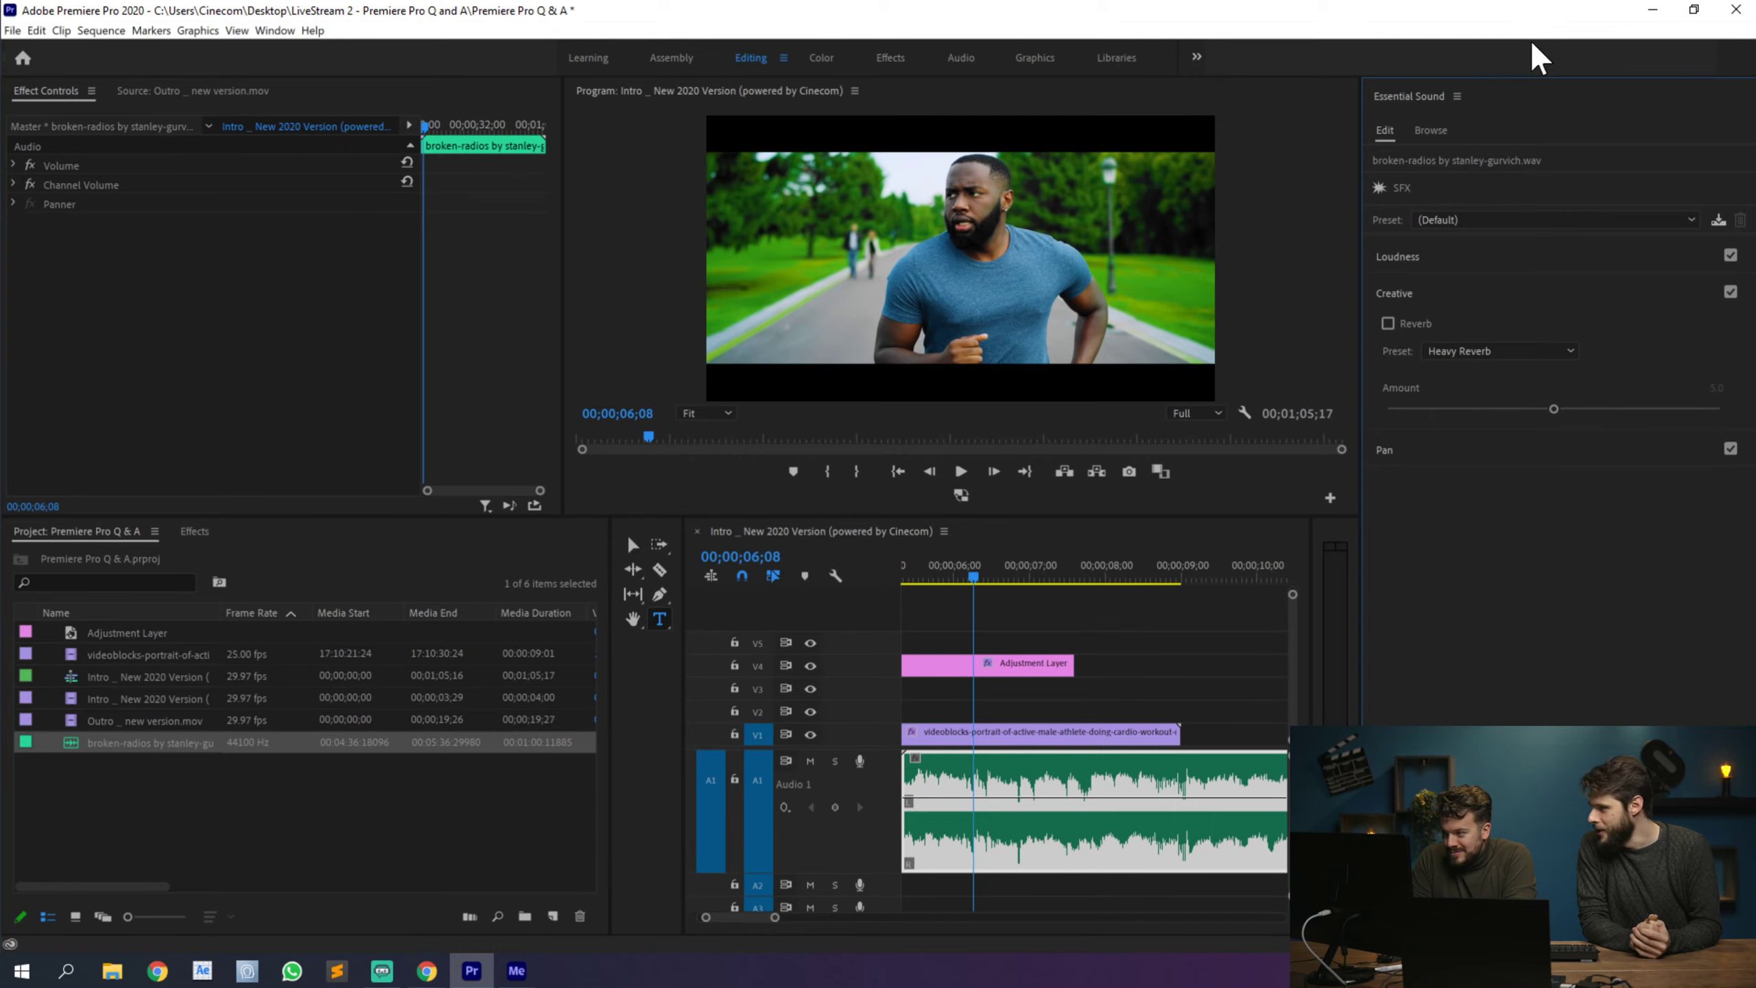
left_click(1565, 220)
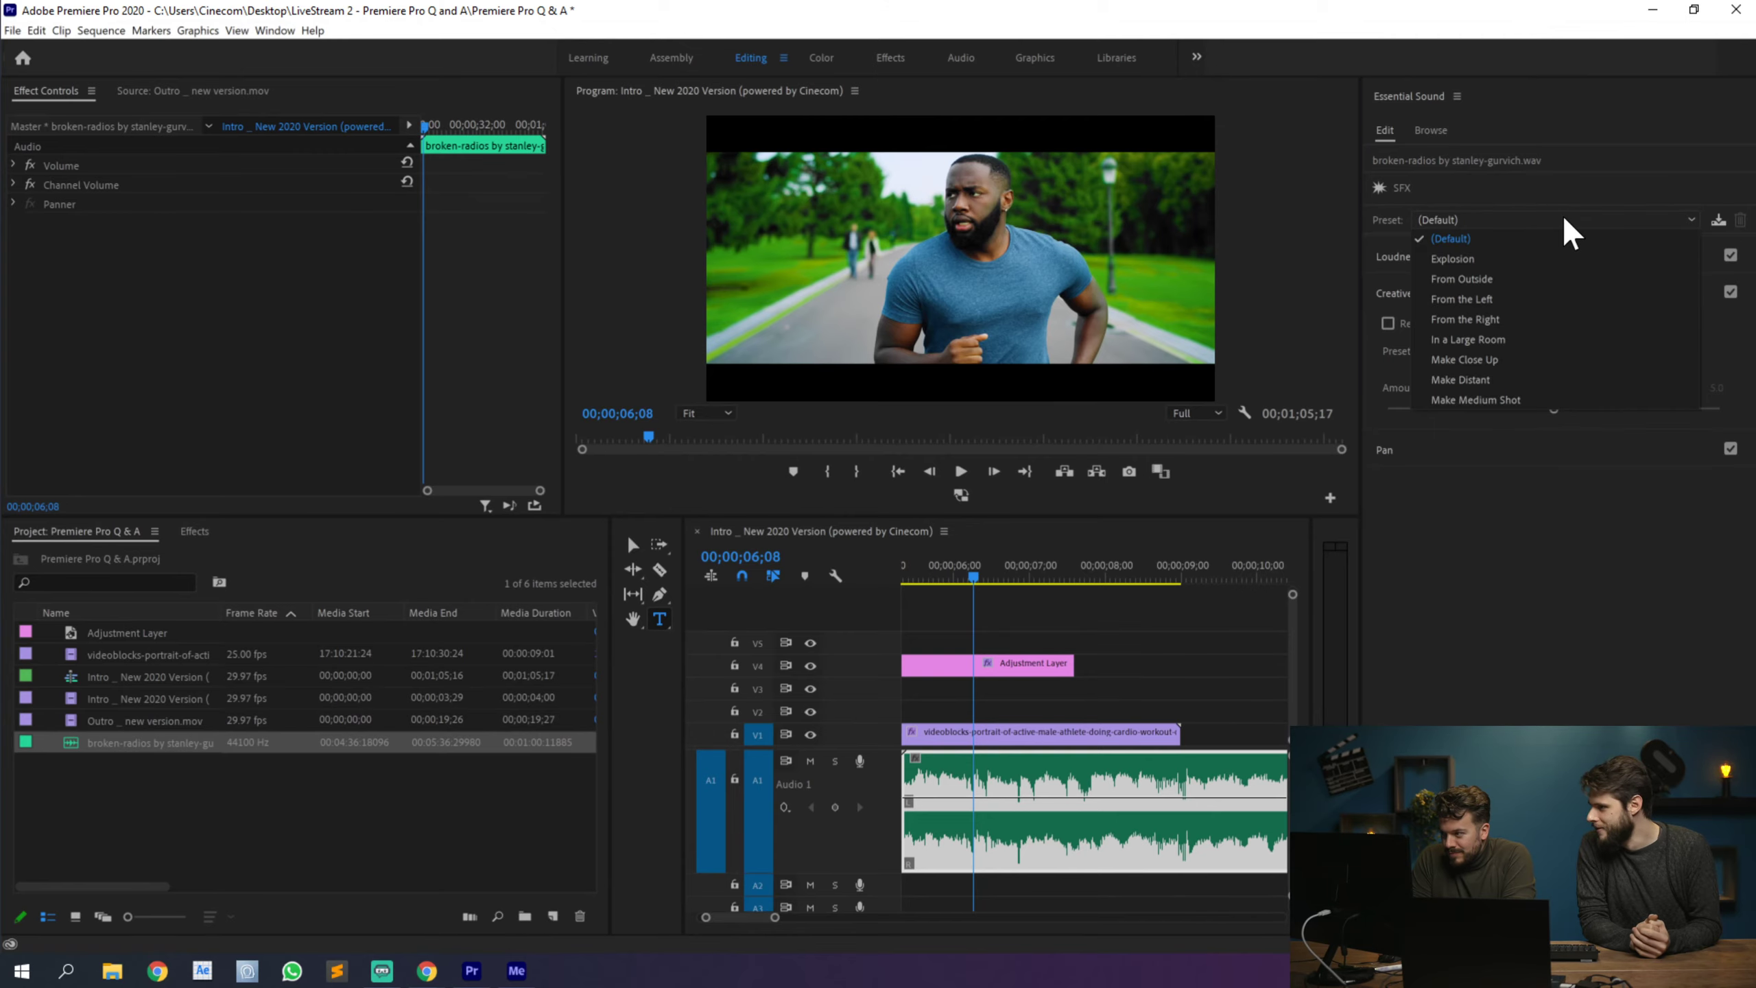
left_click(1564, 218)
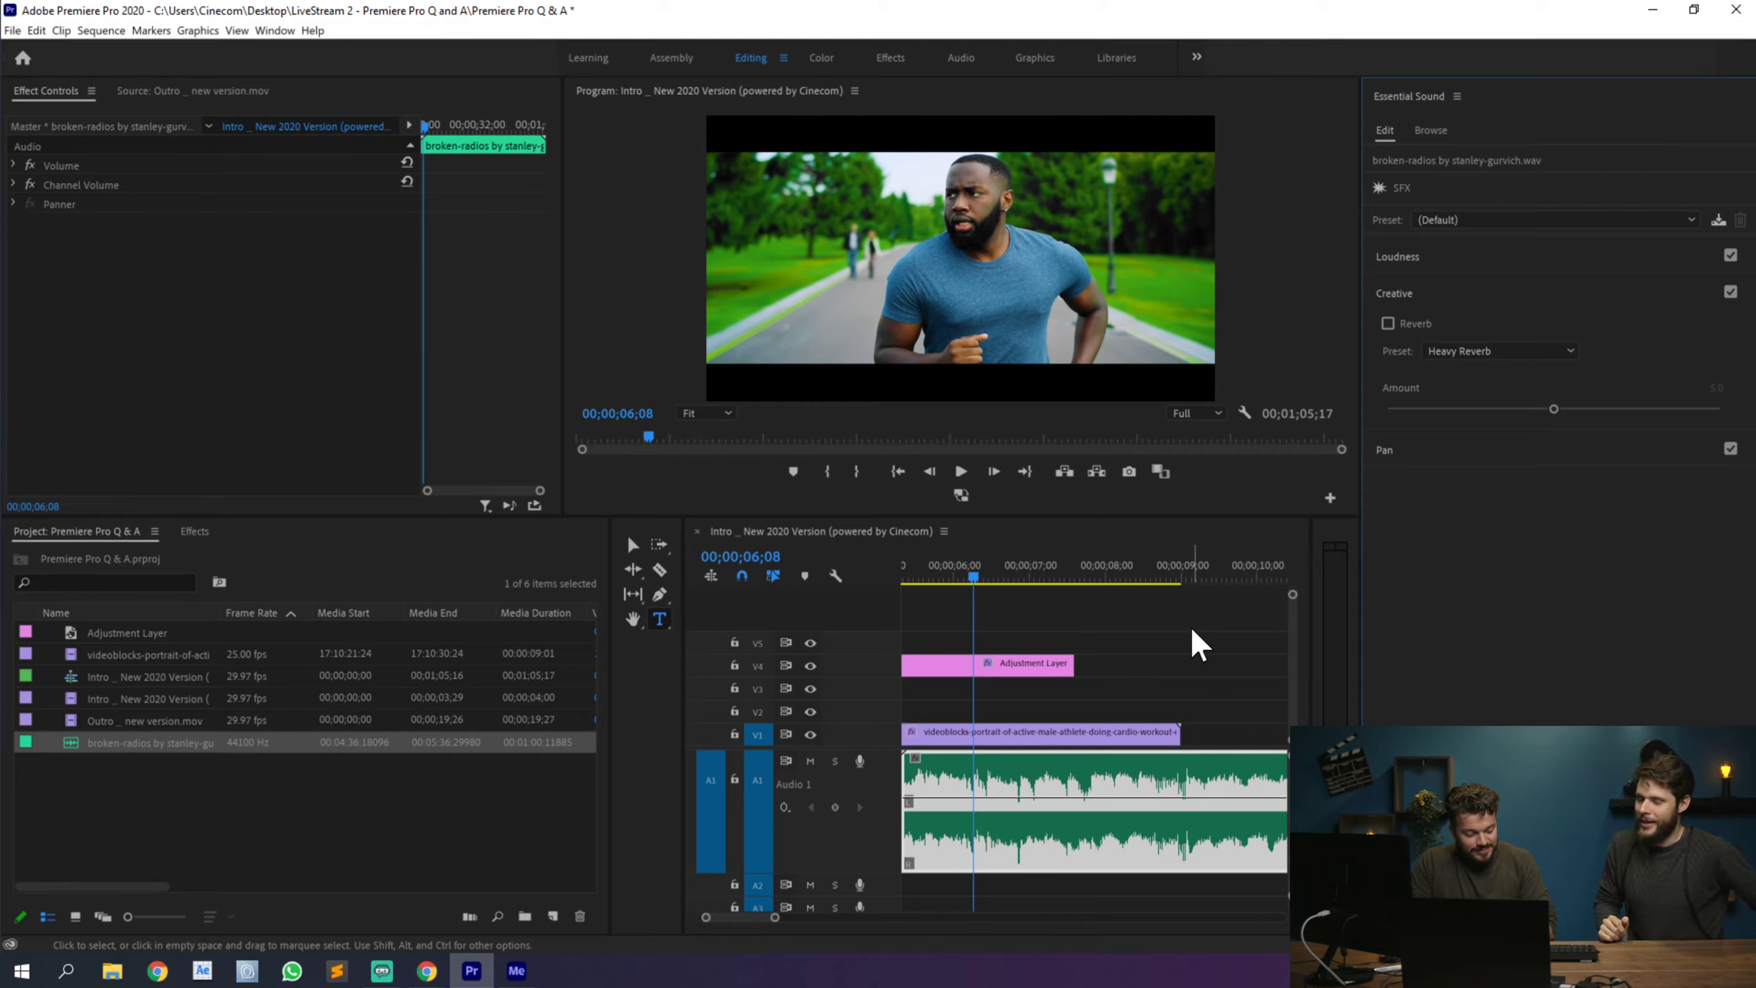
key("ctrl+z")
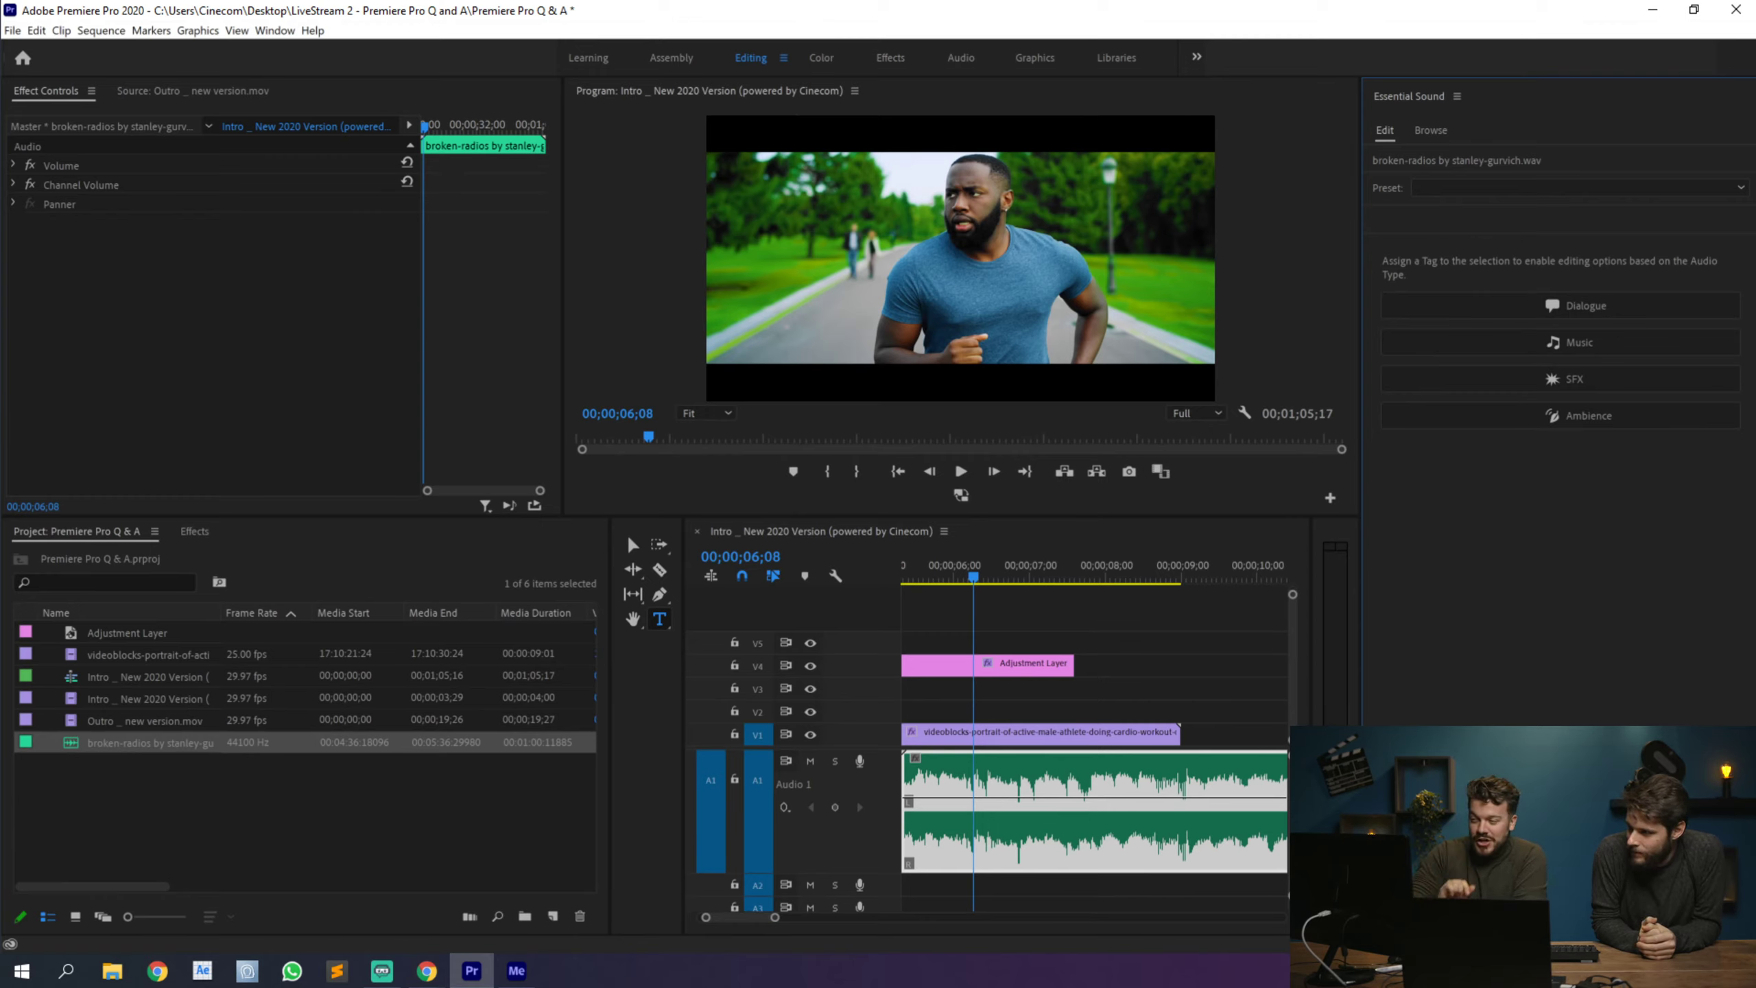
Step: Open Lumetri Color for the athlete clip on V1 and sample the runner's blue T-shirt as the HSL Secondary key color
left_click(275, 31)
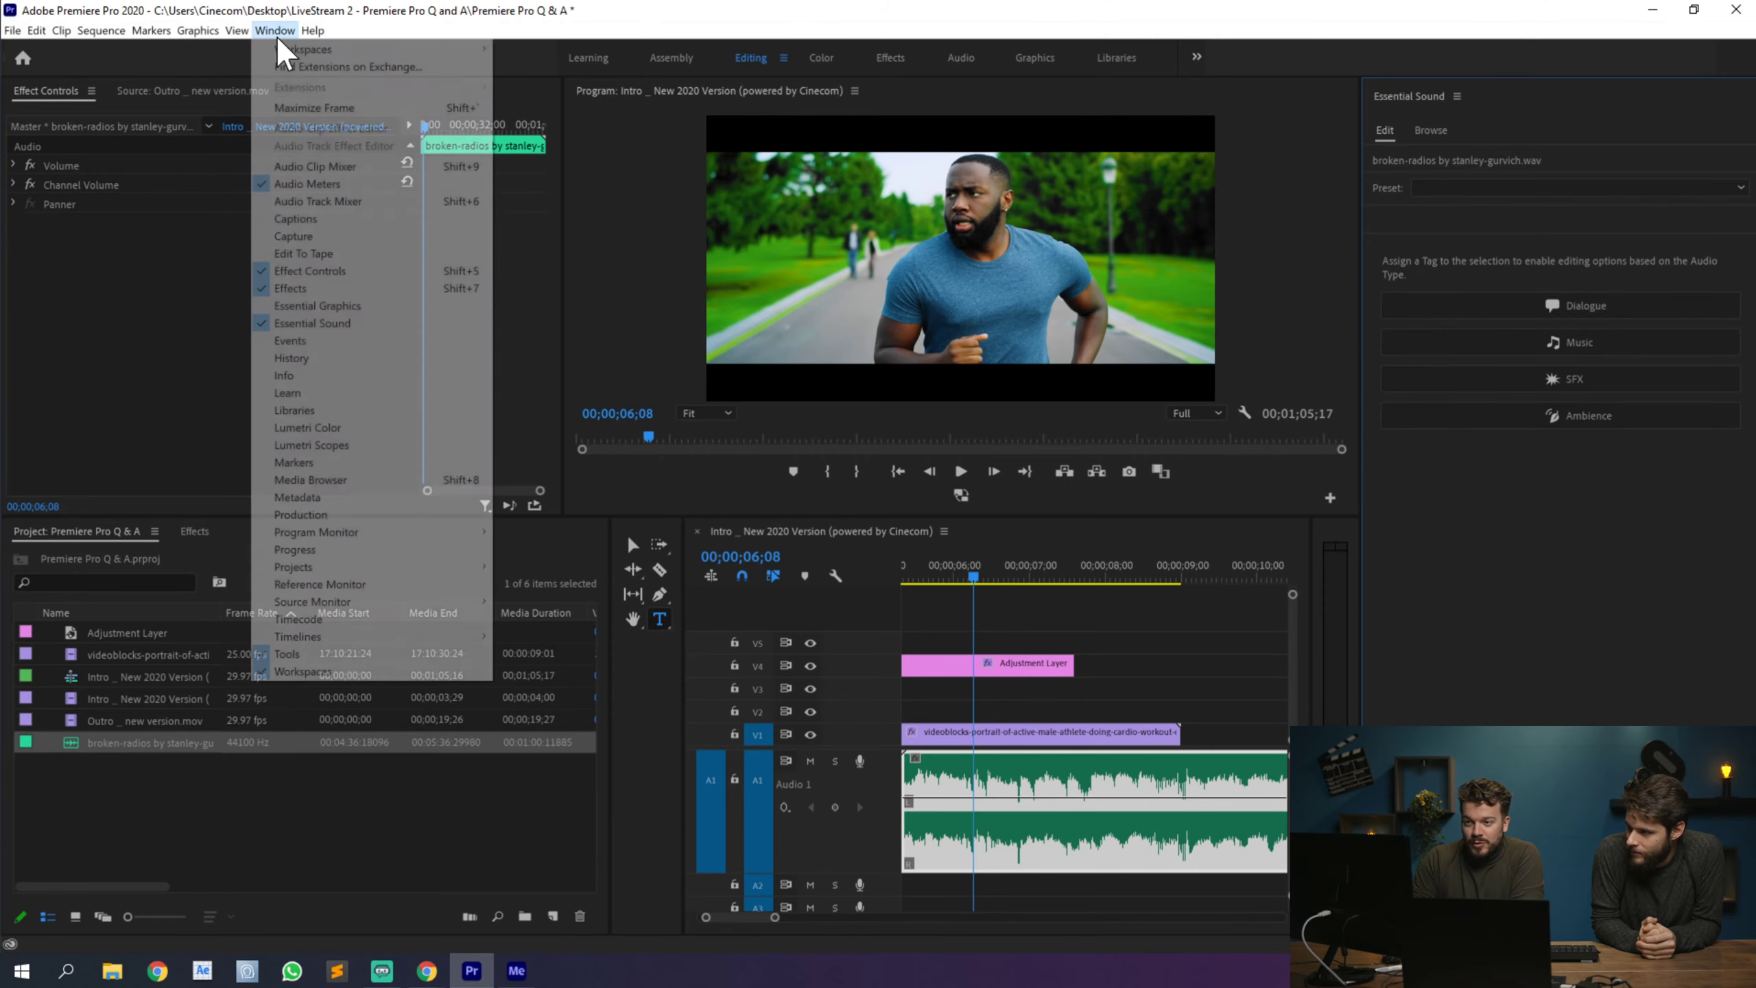
left_click(325, 429)
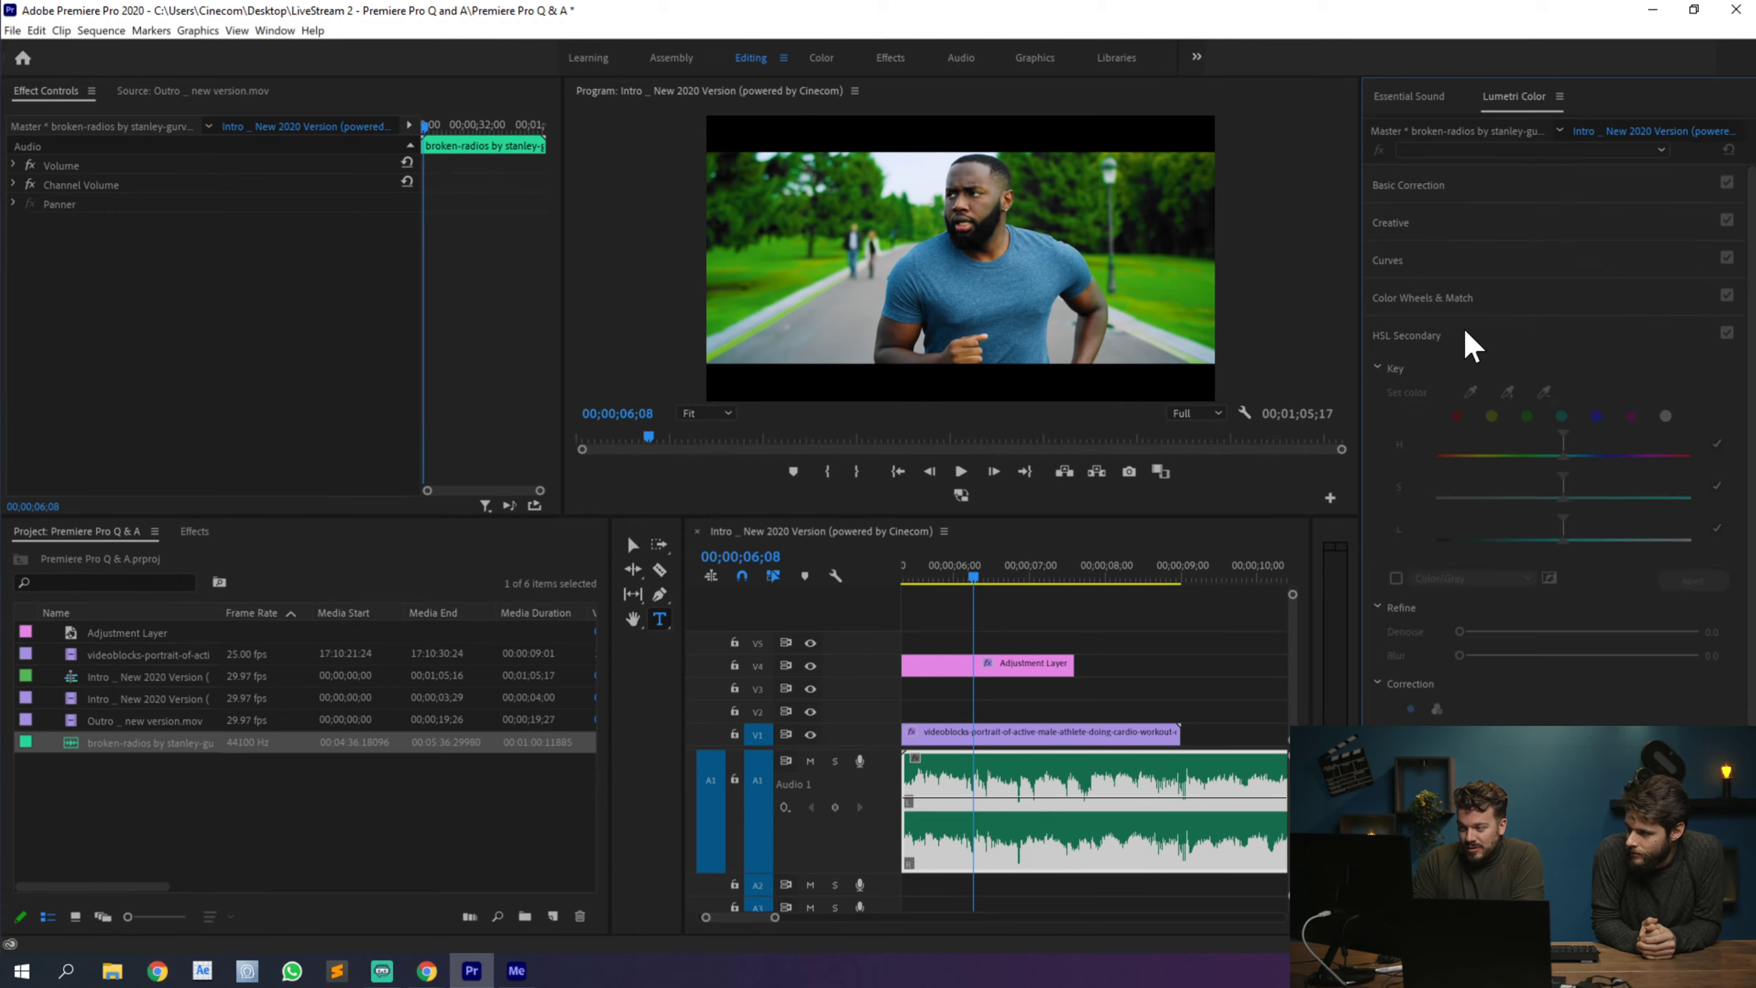
left_click(1048, 728)
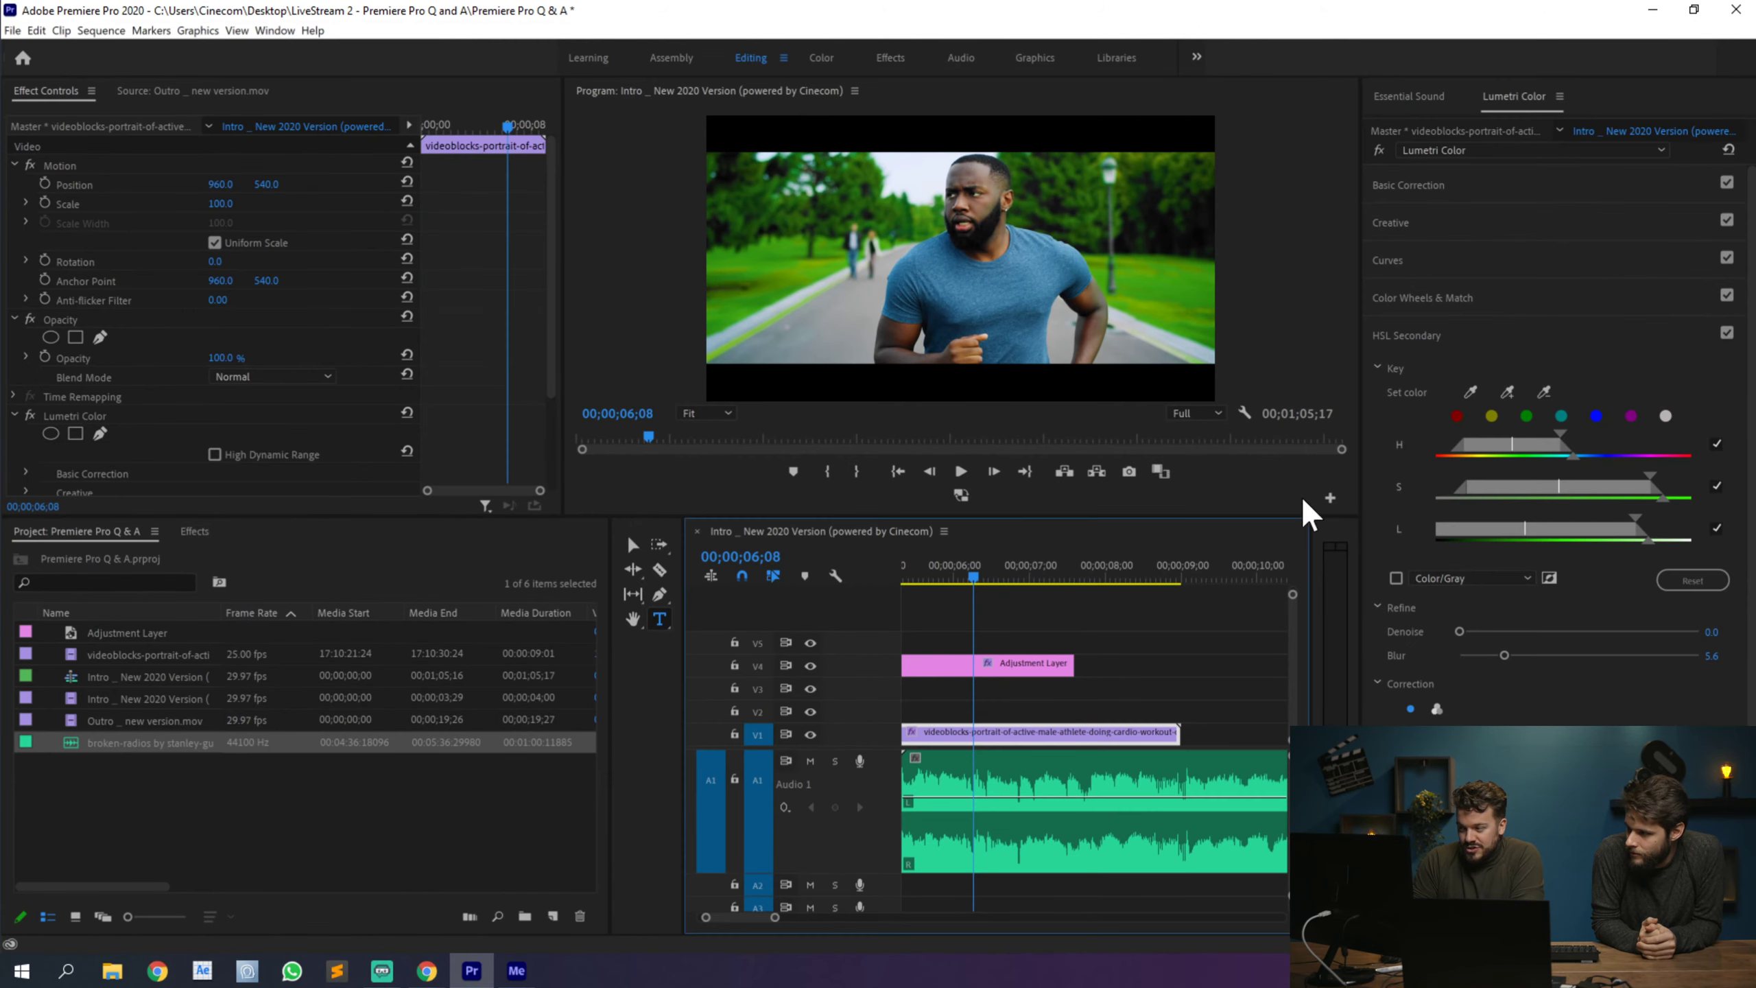
left_click(1471, 392)
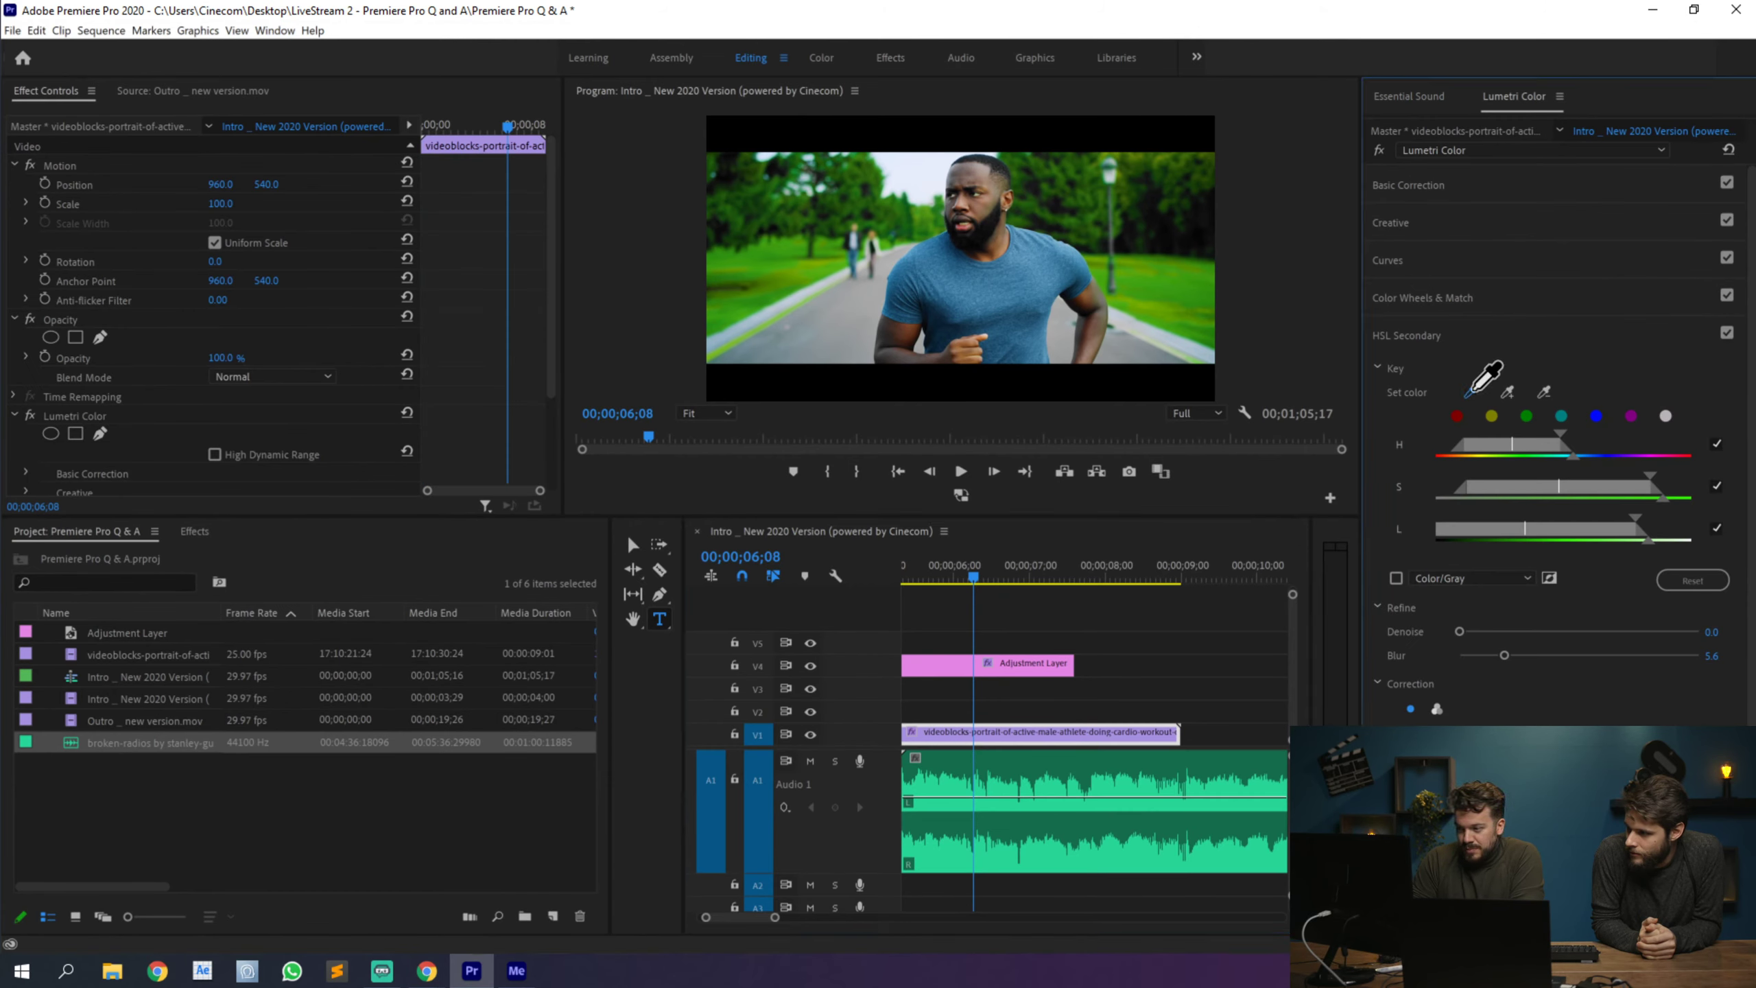
left_click(1035, 275)
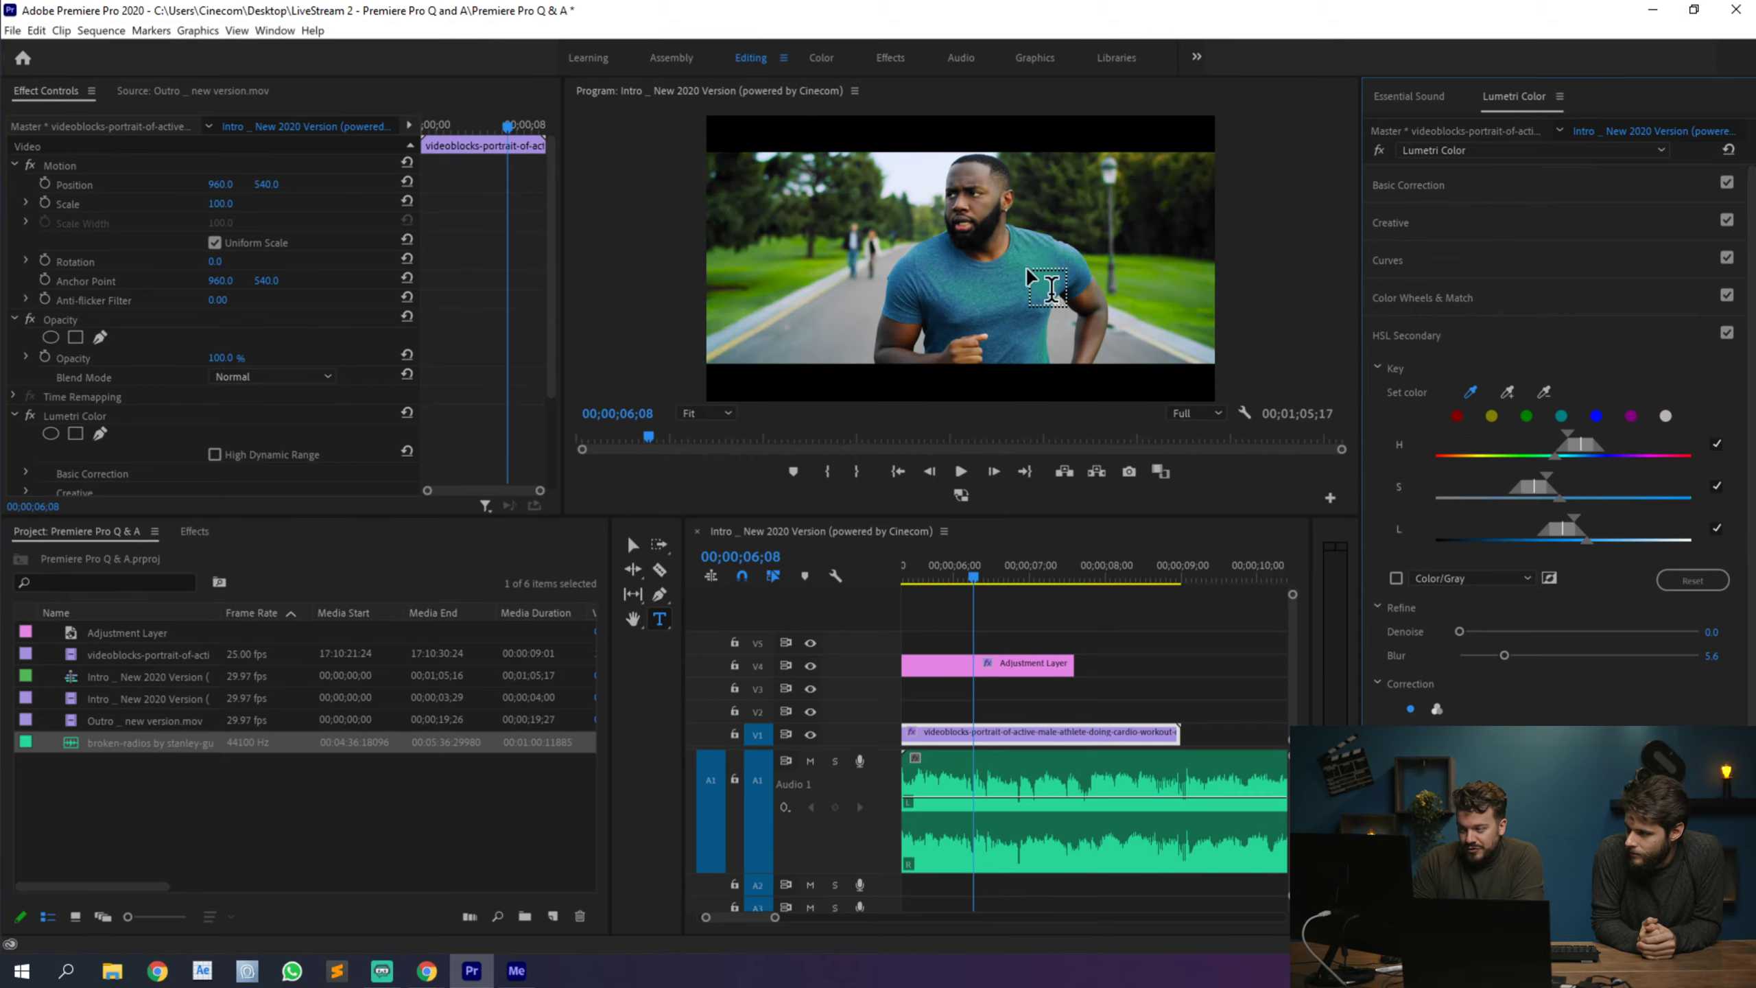
Step: Preview the HSL Secondary key in Color/Gray and widen its hue, saturation and lightness ranges to cover more of the shirt
left_click(1395, 577)
left_click_drag(1570, 427, 1617, 513)
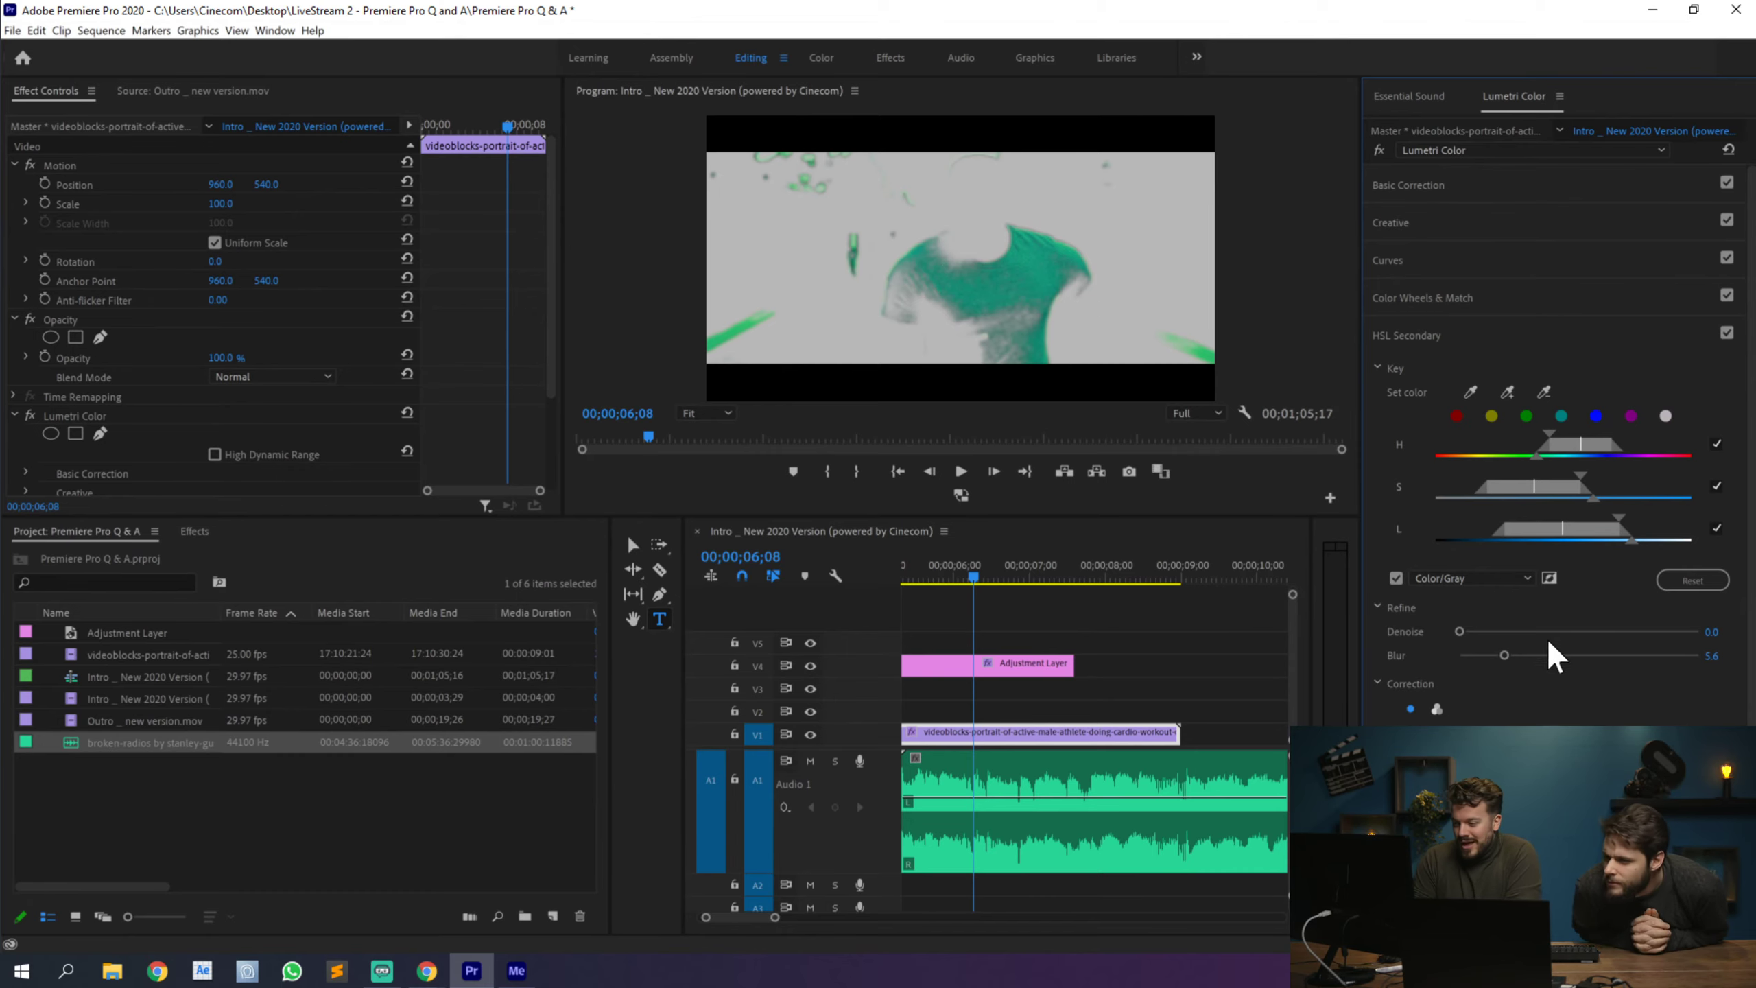
left_click(1457, 415)
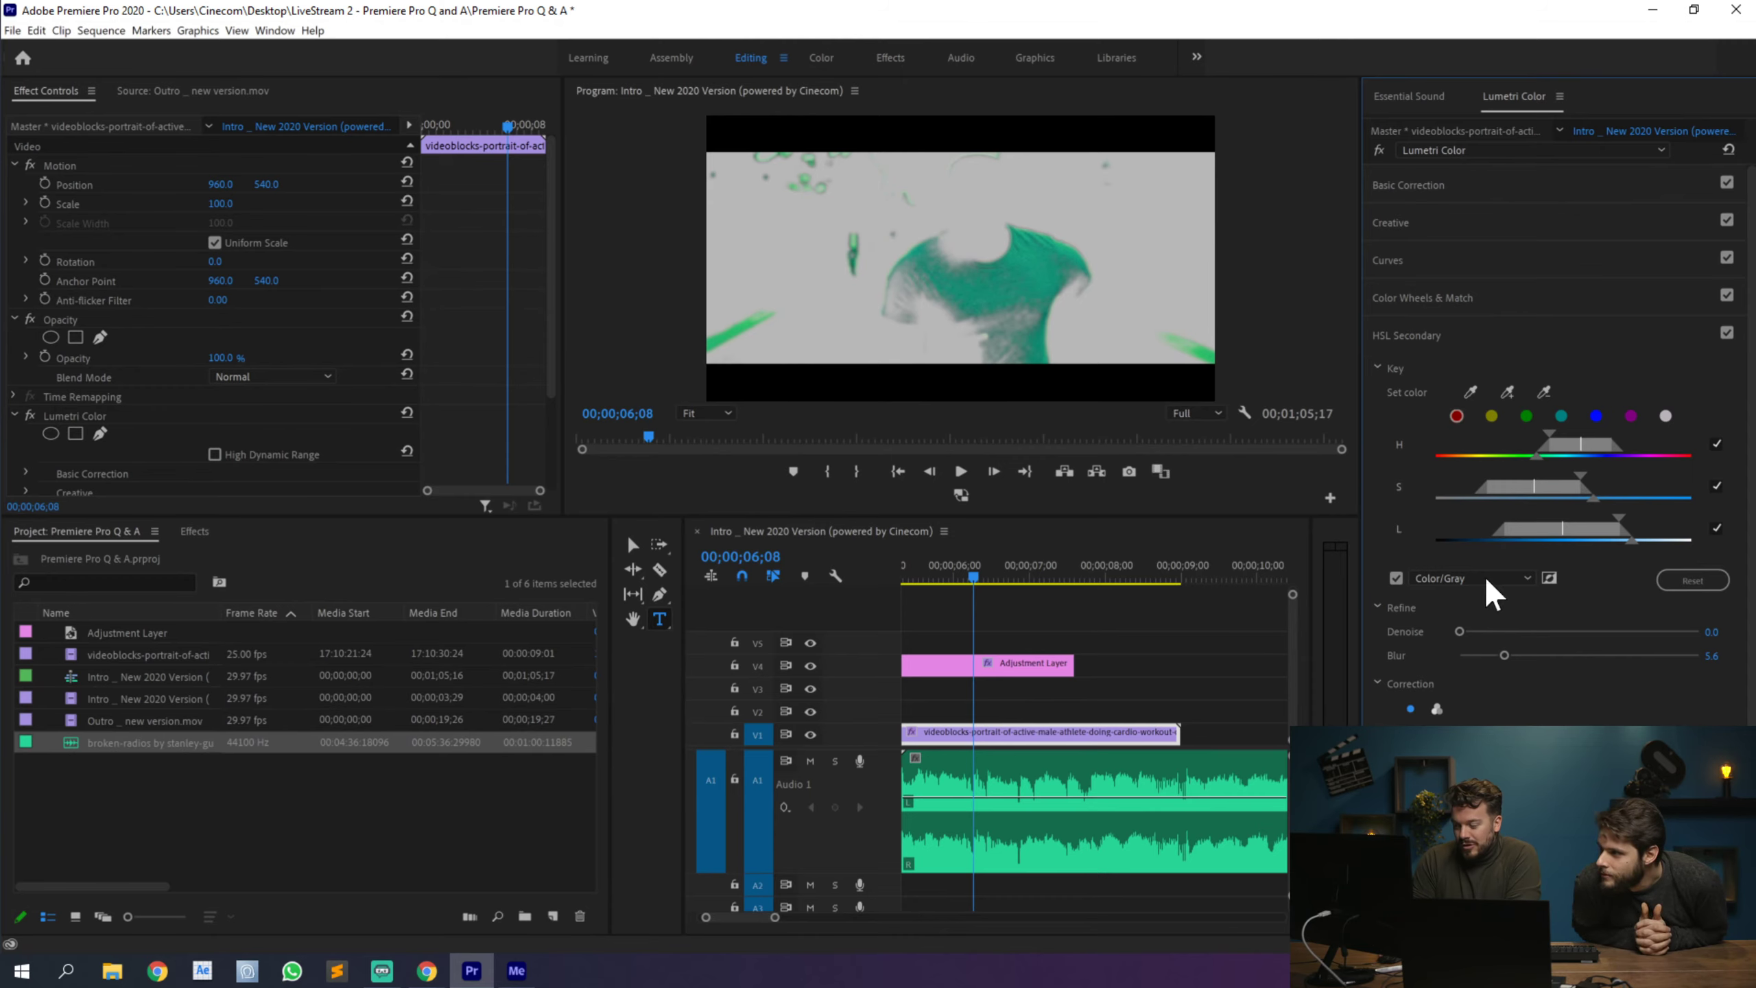
Step: Shift the keyed shirt color toward magenta-violet with the HSL Secondary correction wheel and turn off the Color/Gray preview
scroll(1434, 692, "down", 3)
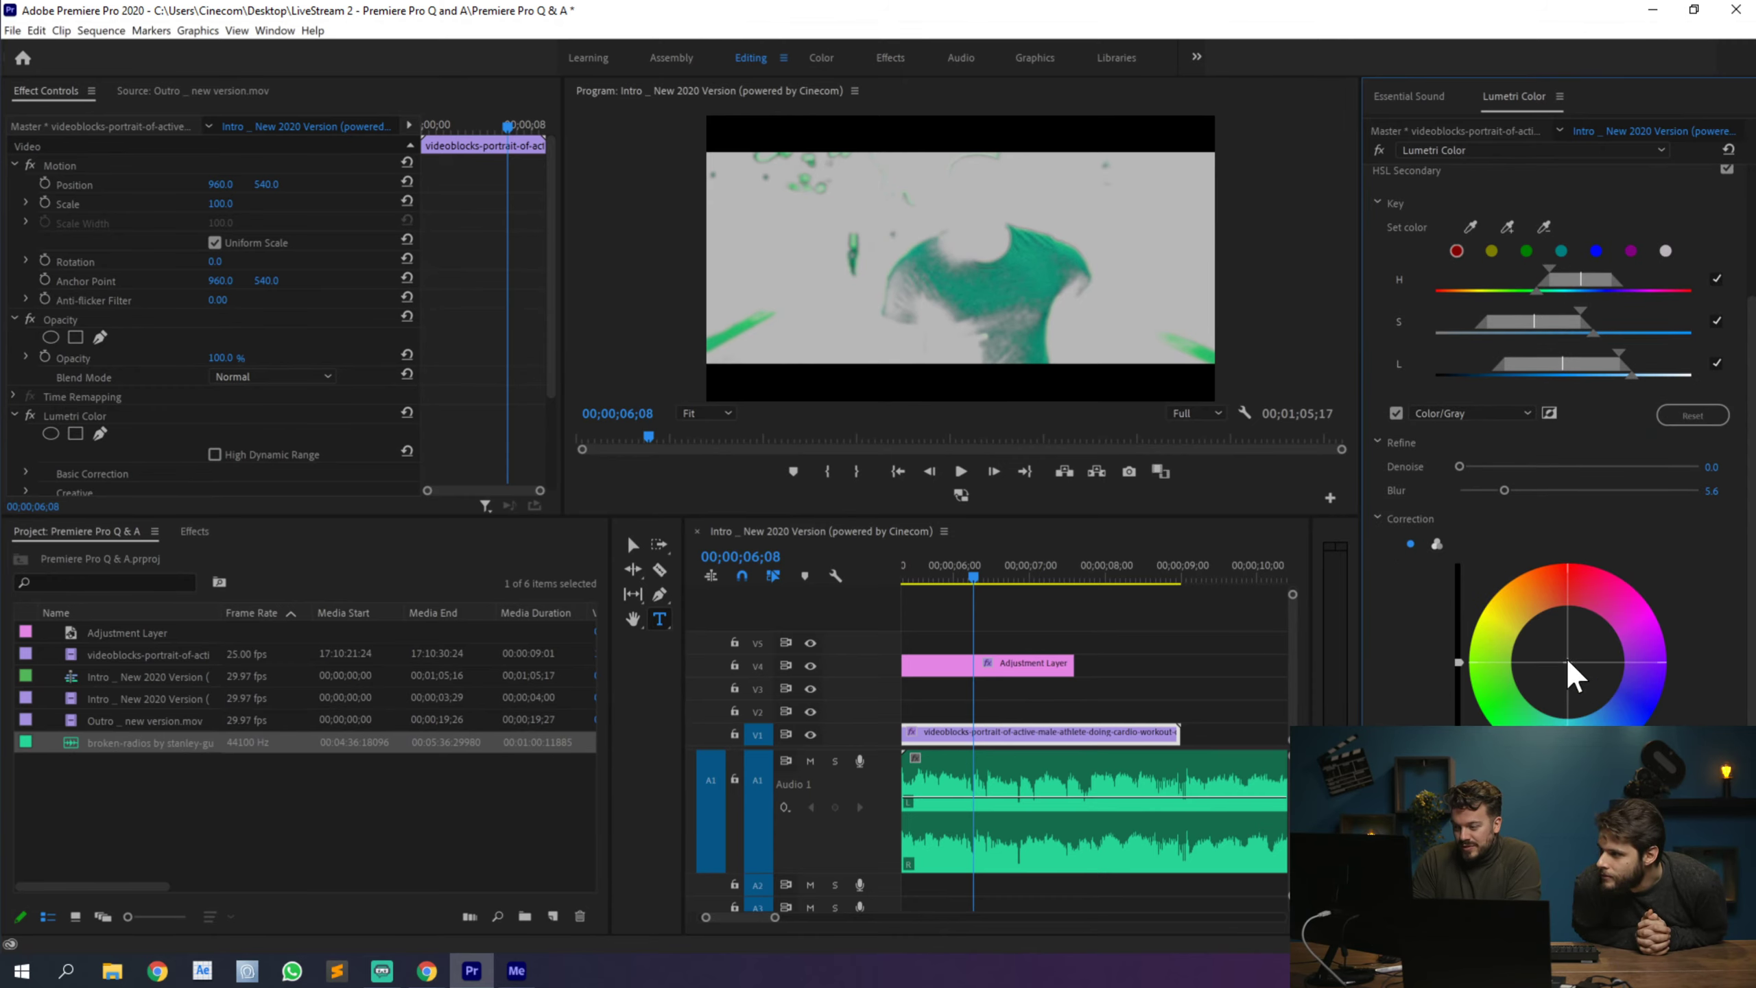
left_click_drag(1567, 659, 1658, 633)
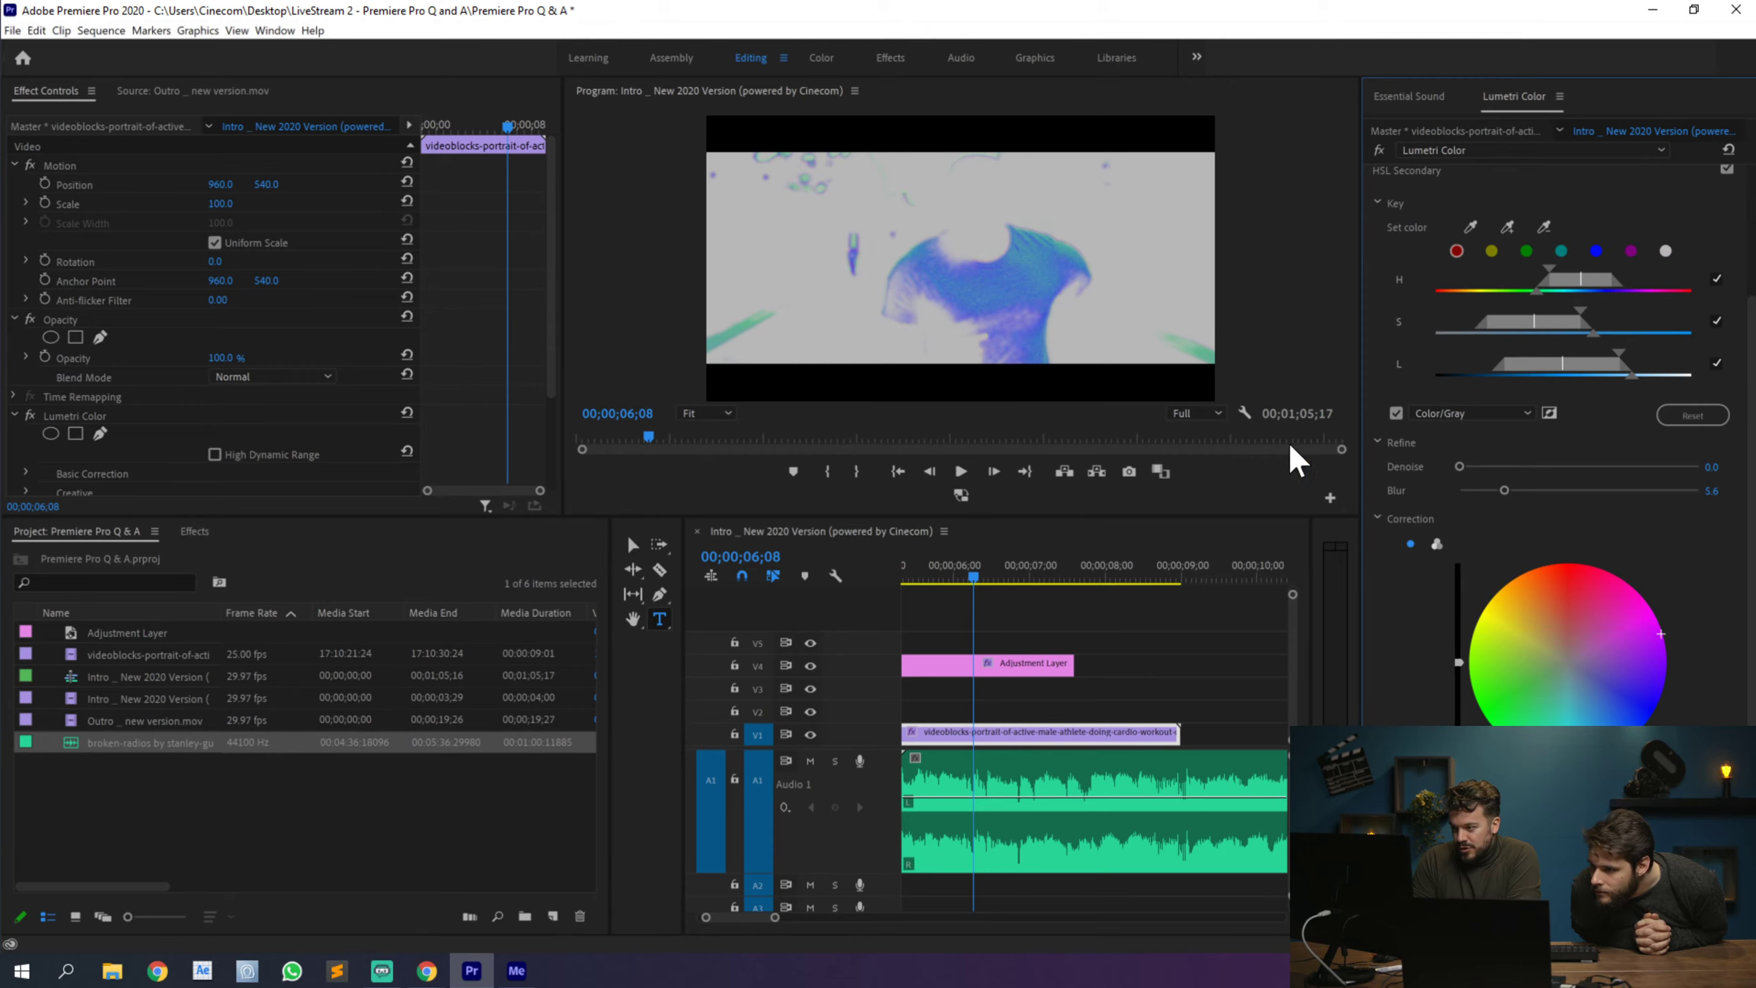
left_click(1396, 413)
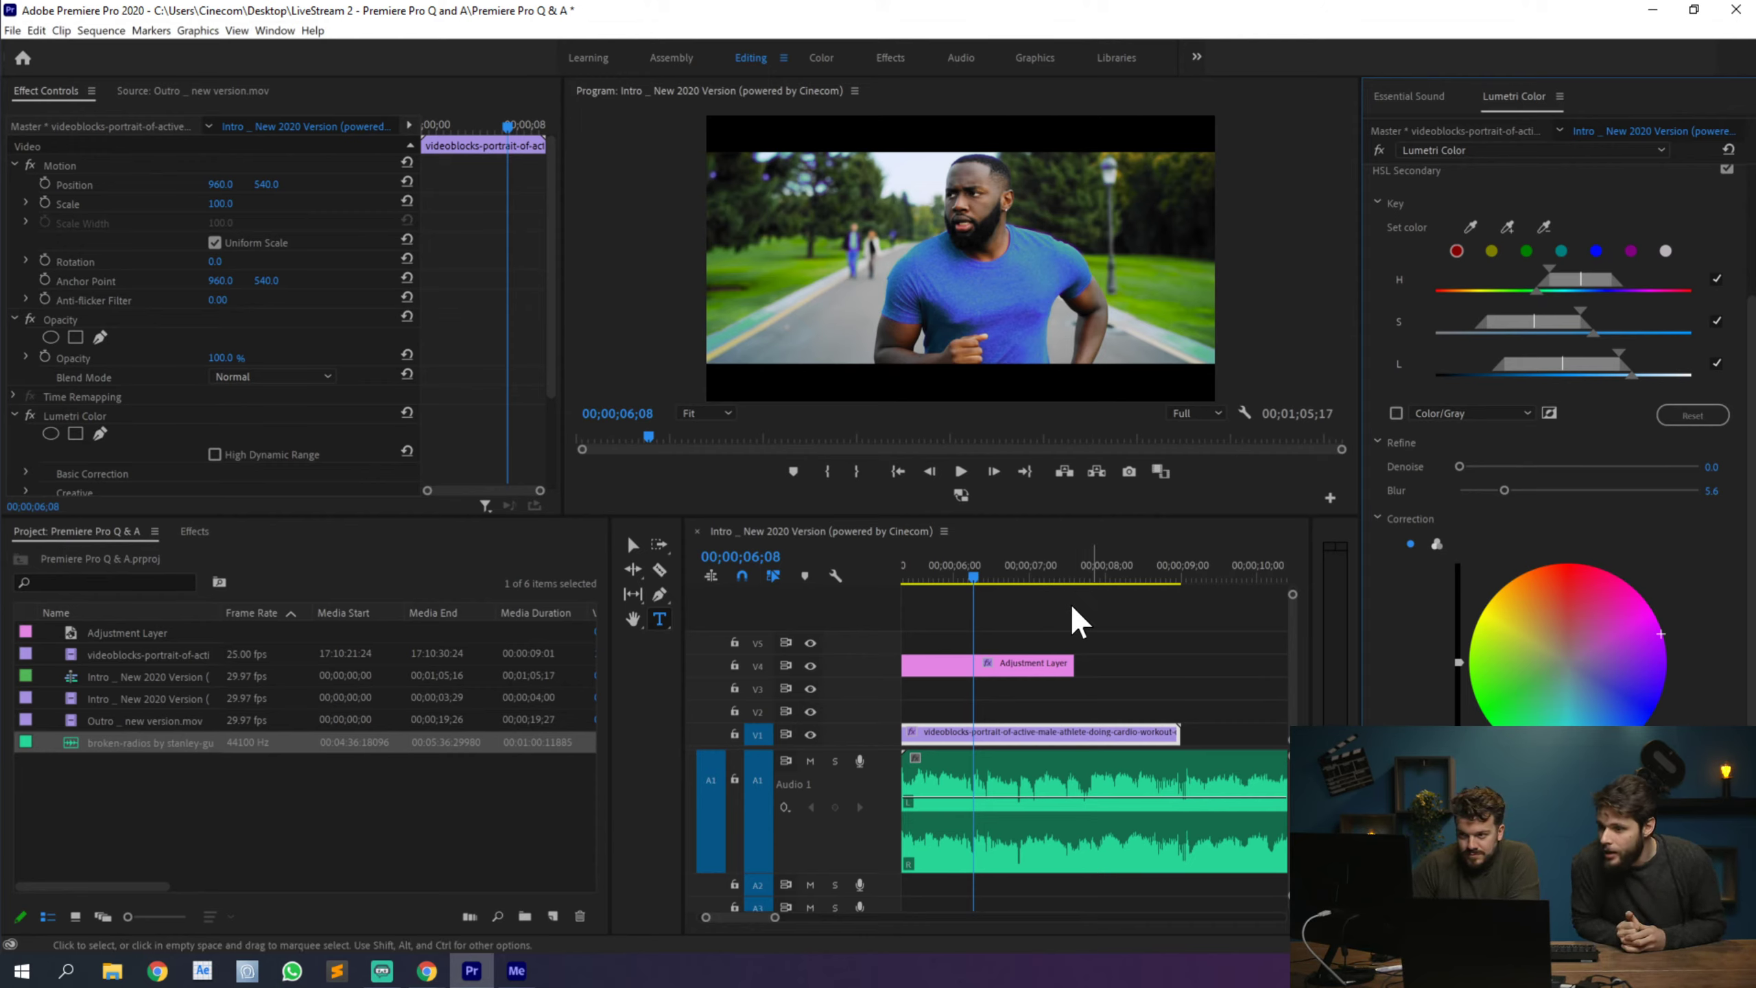
Step: Open Lumetri Scopes and check the available scope types, keeping the RGB waveform
left_click(274, 30)
left_click(346, 443)
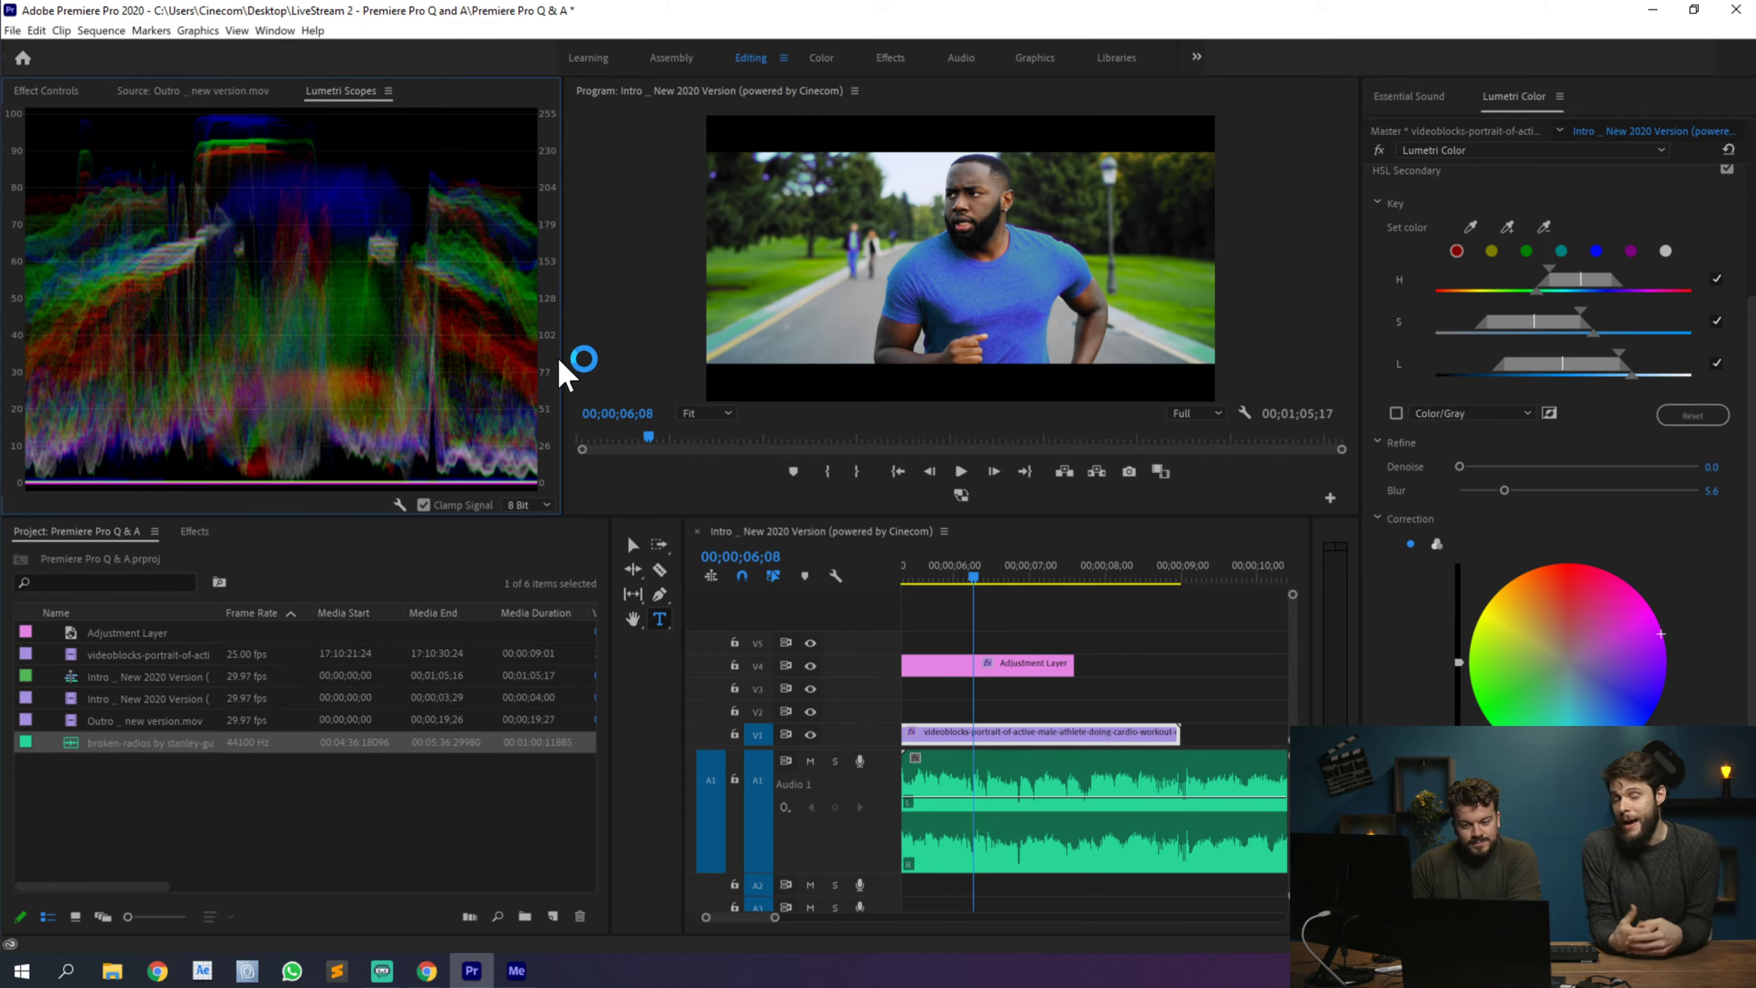
right_click(517, 335)
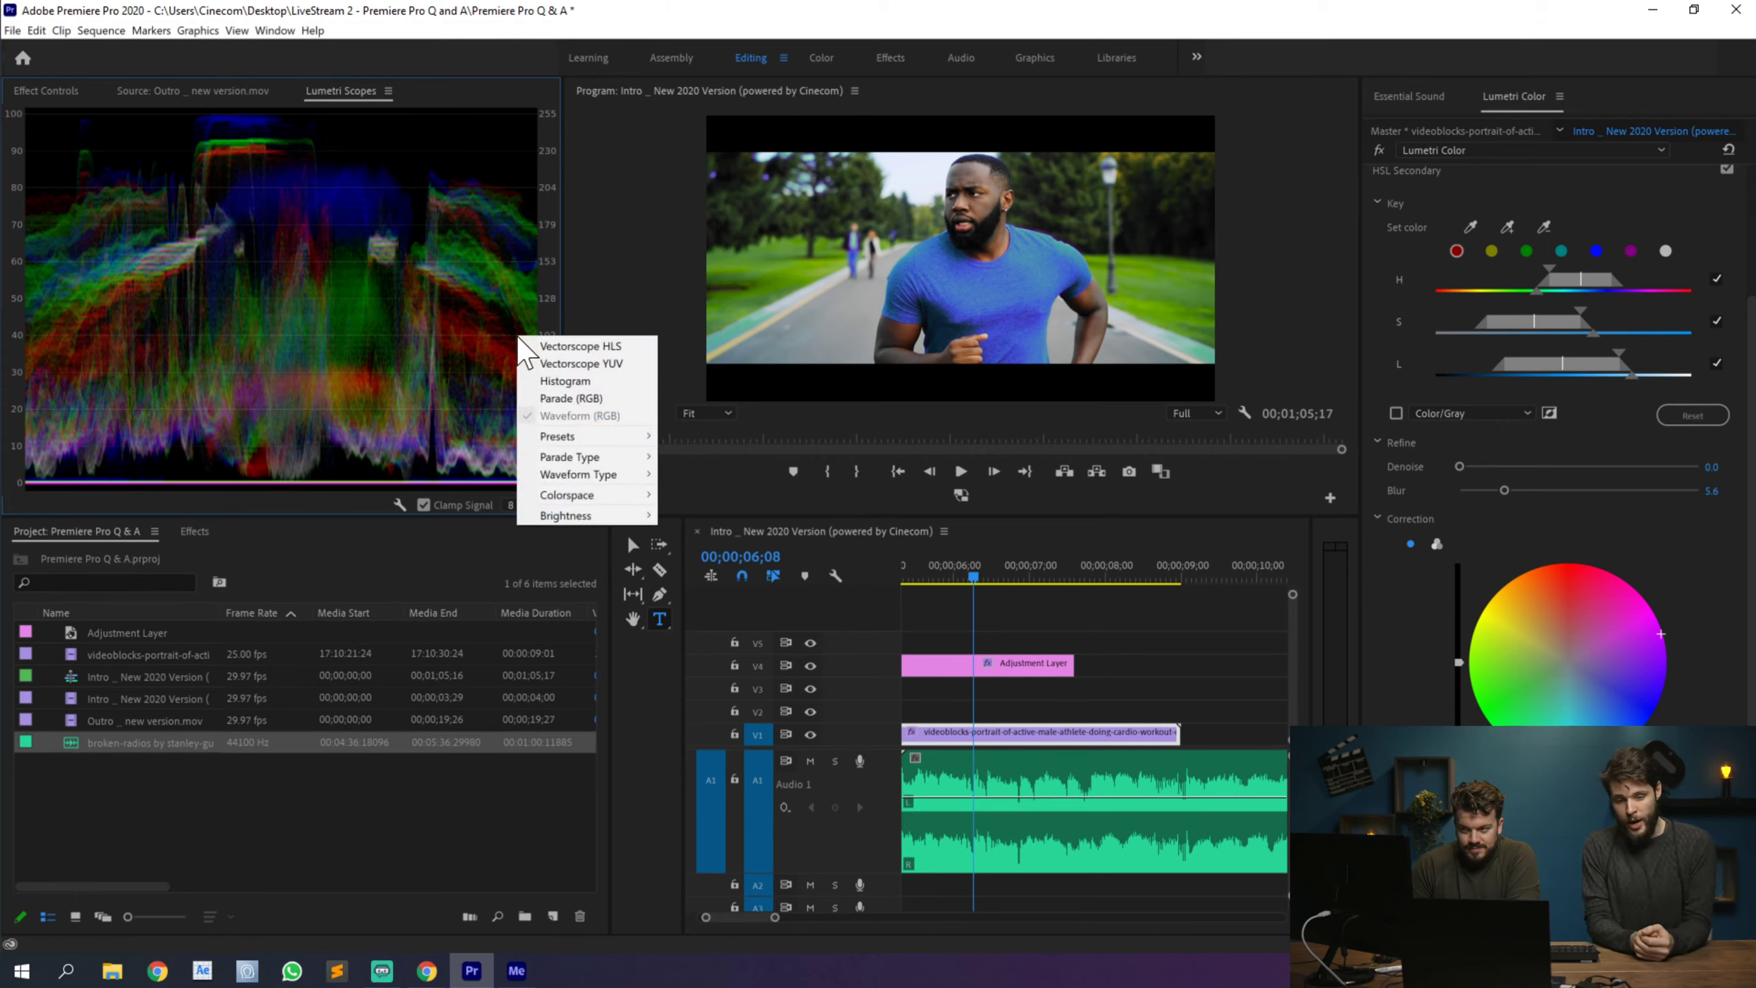
left_click(508, 320)
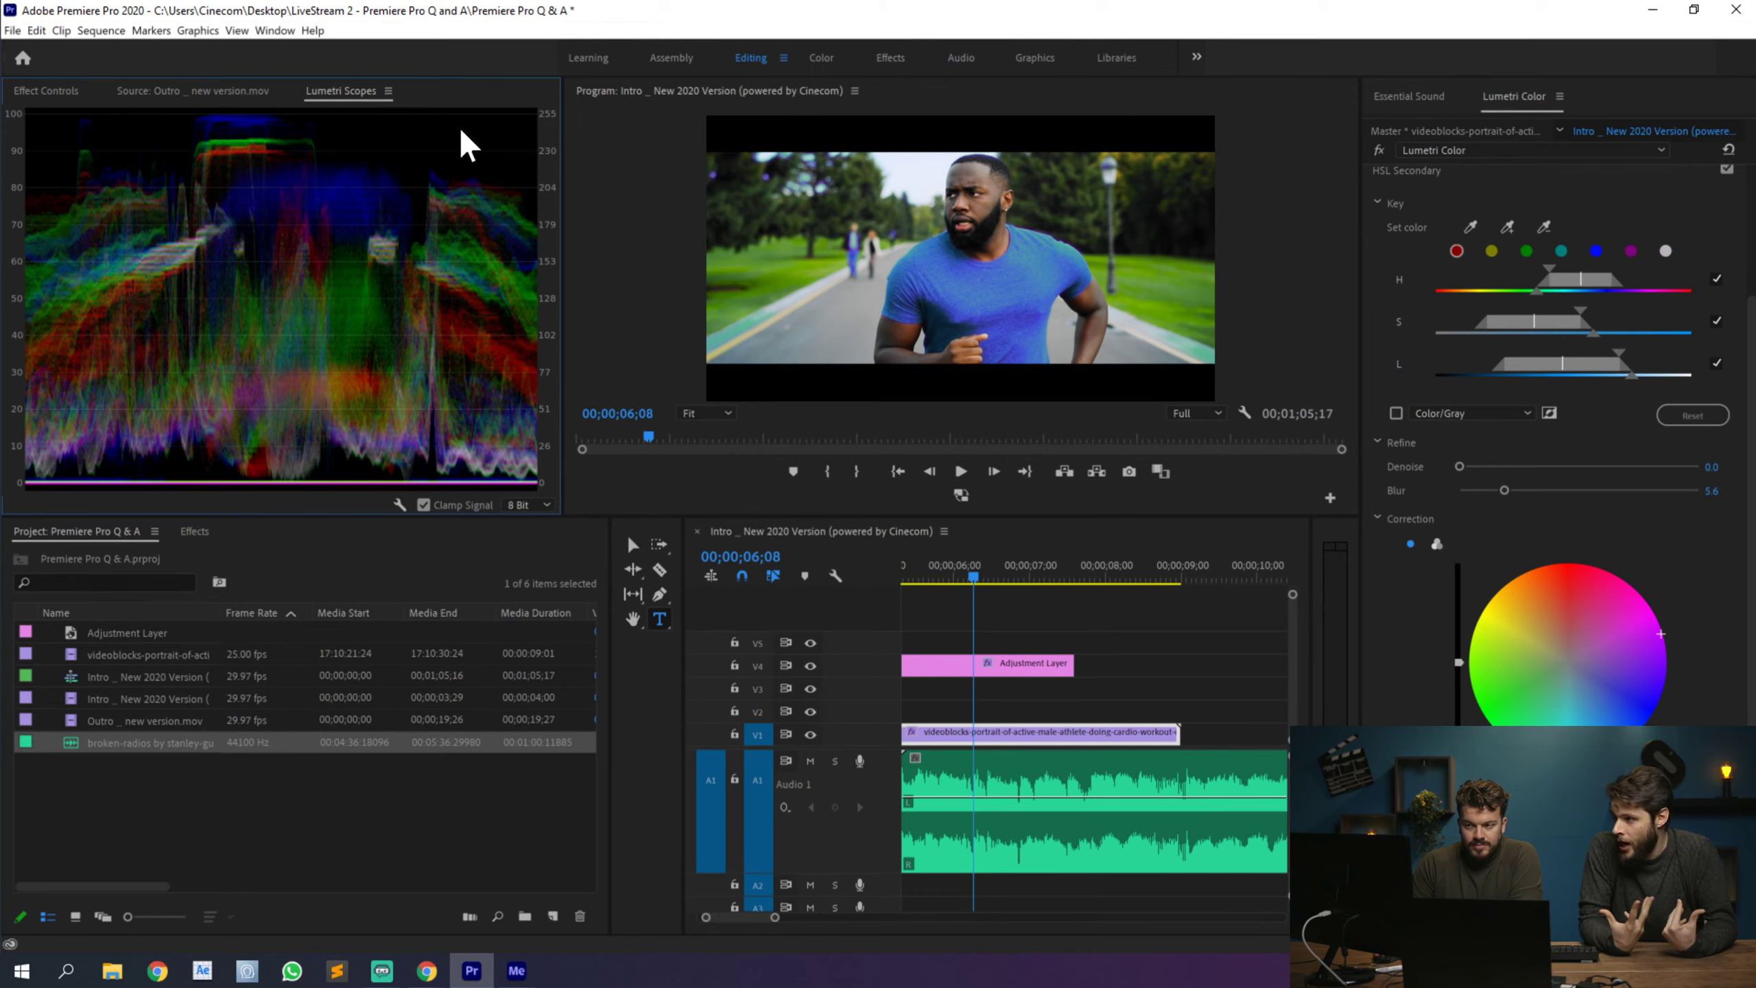
Step: Raise the athlete clip's Contrast to 44.3 in Lumetri's Basic Correction
scroll(1578, 228, "up", 4)
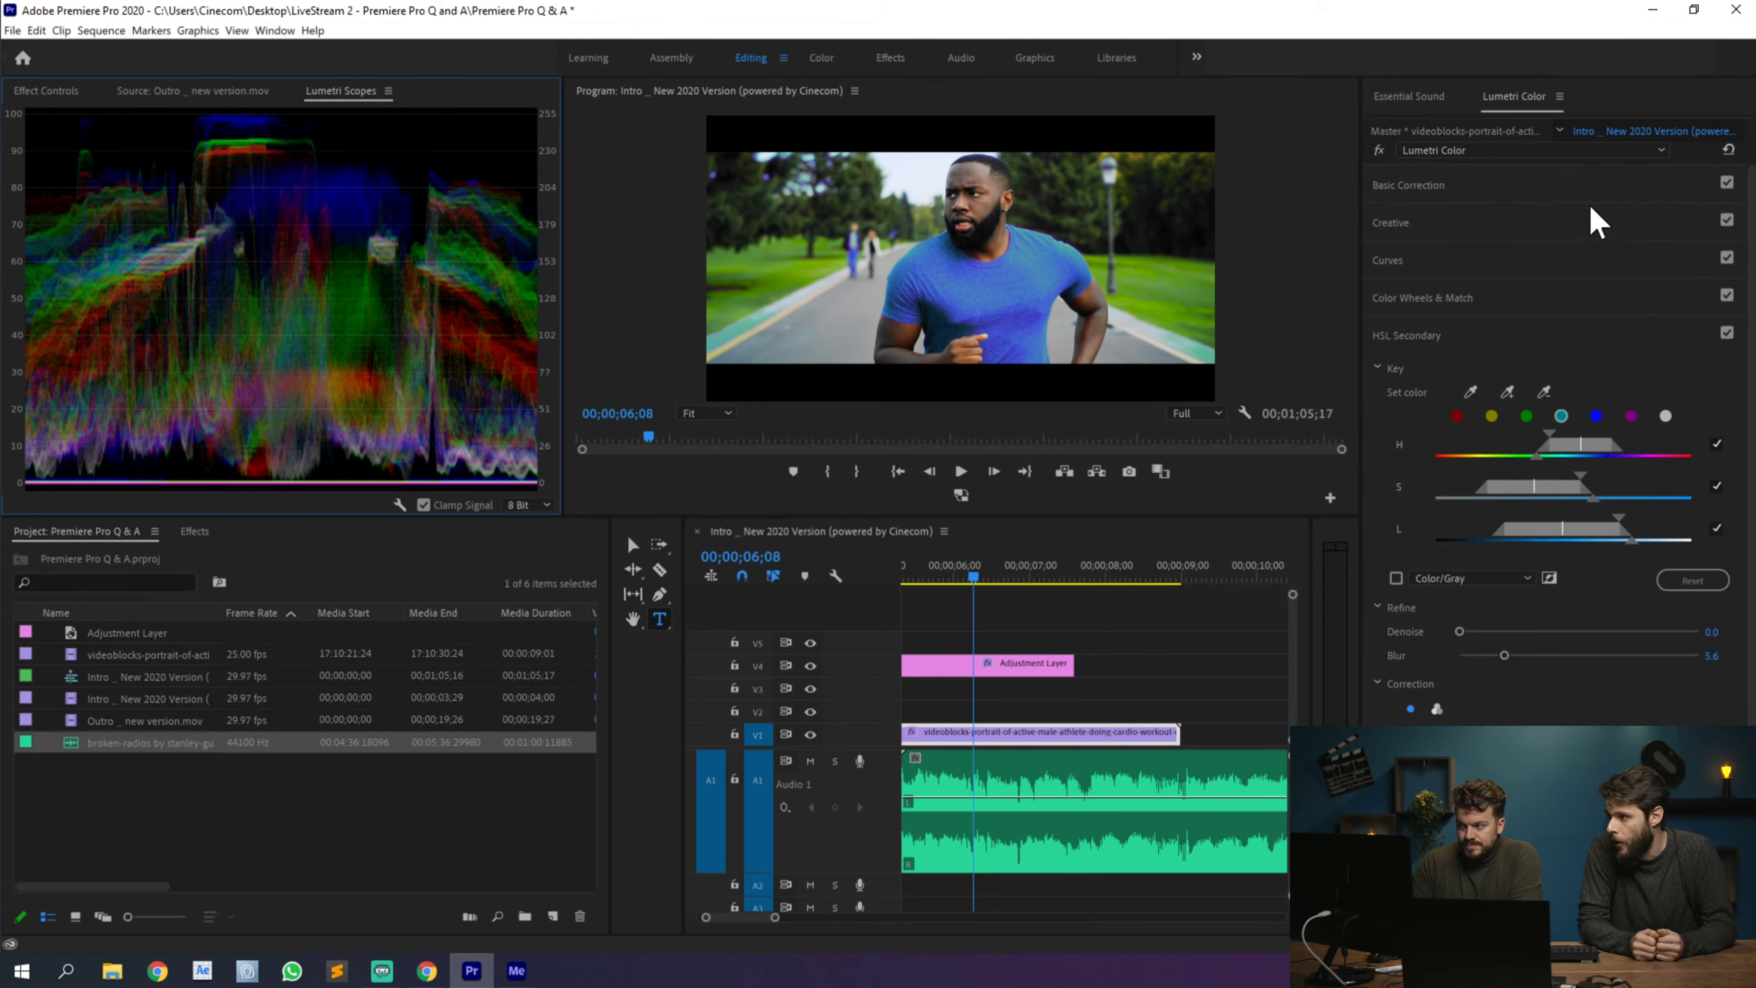
left_click(1553, 181)
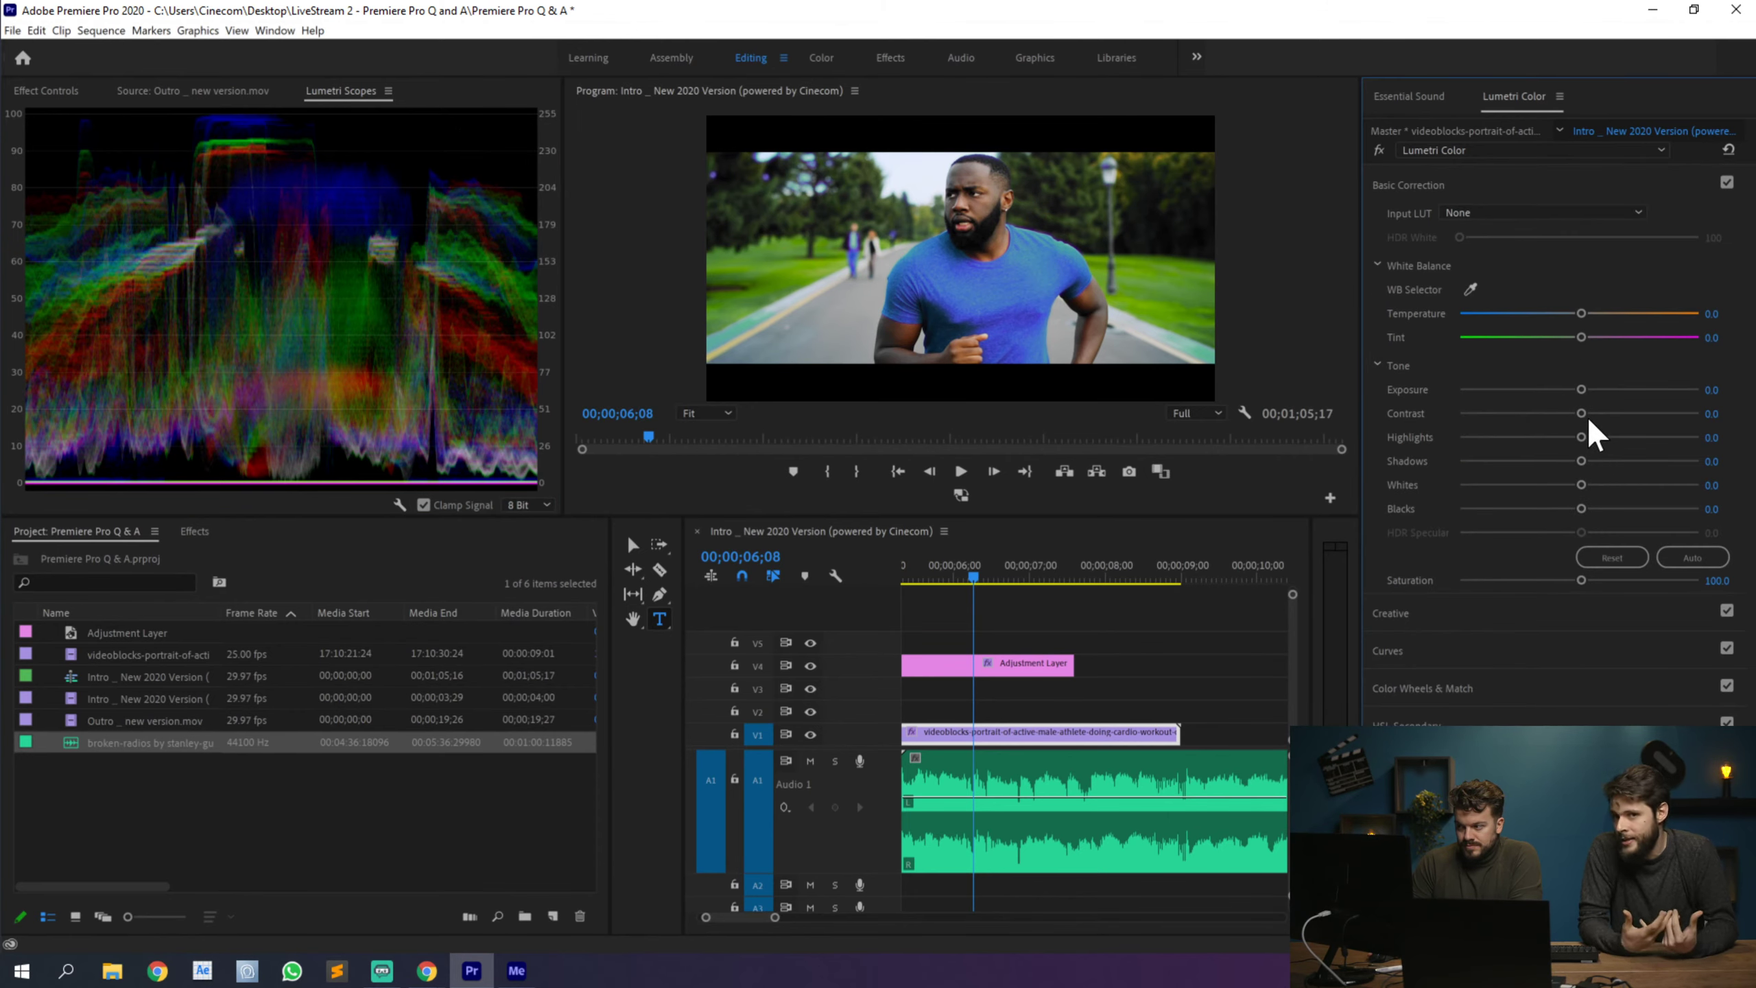
left_click_drag(1581, 413, 1632, 413)
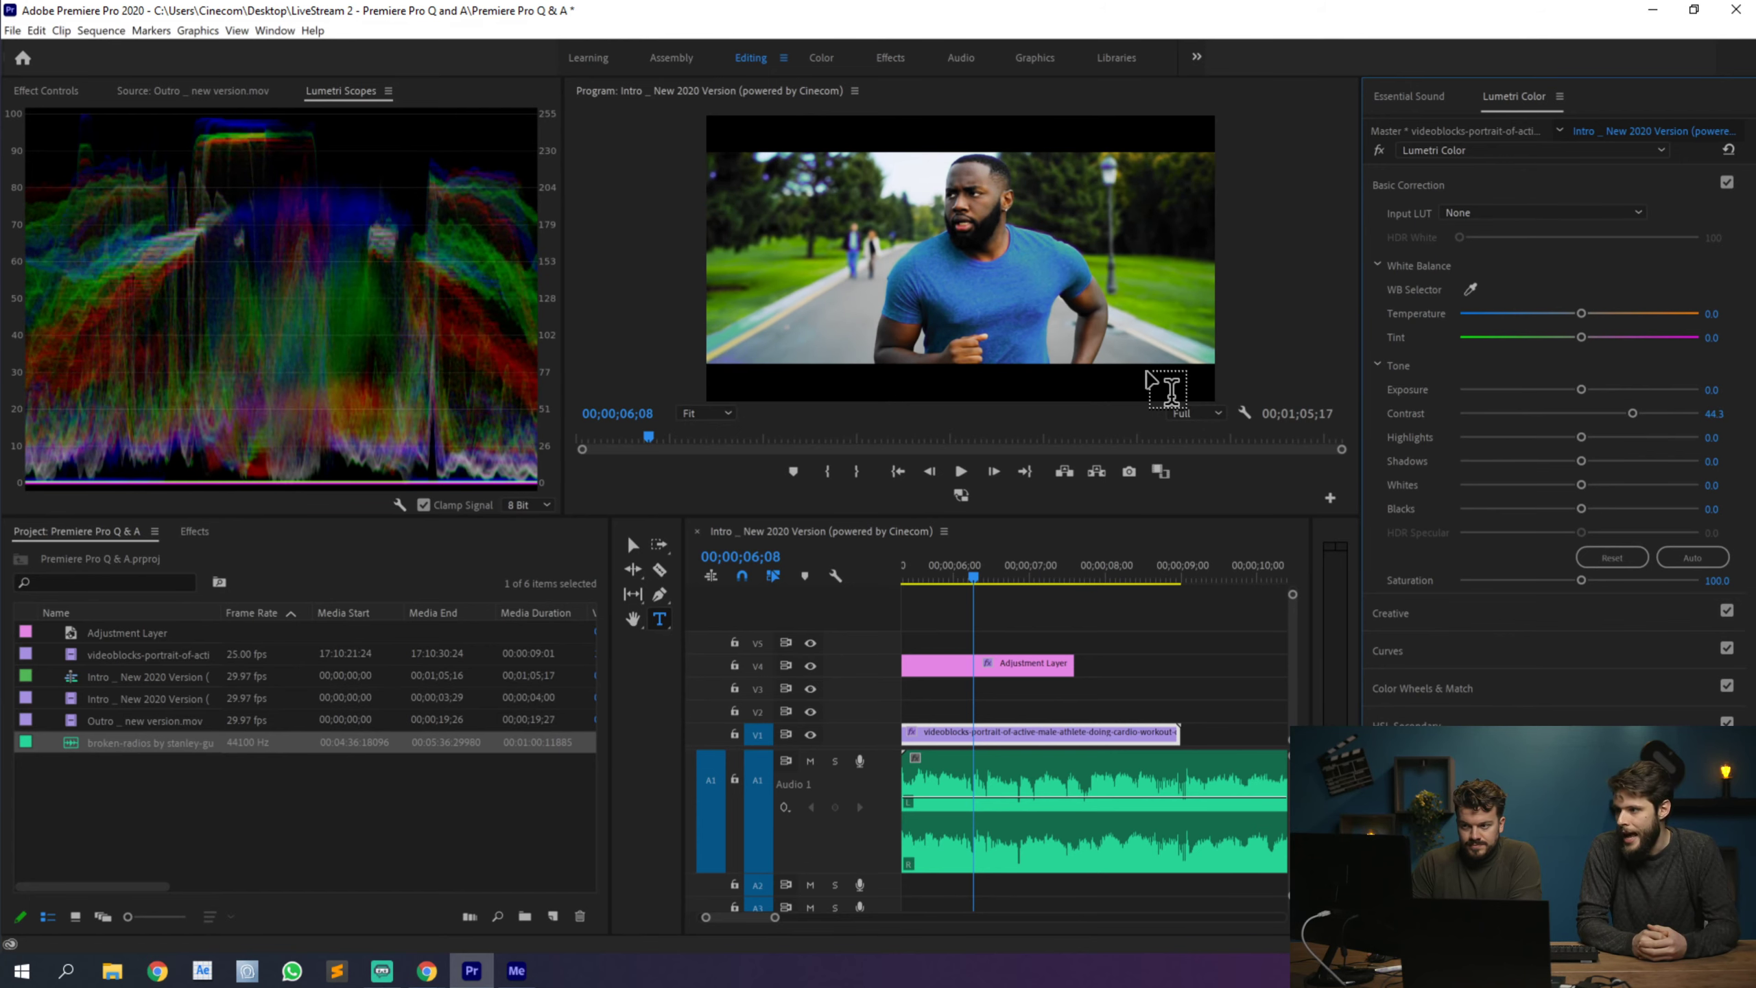
right_click(438, 148)
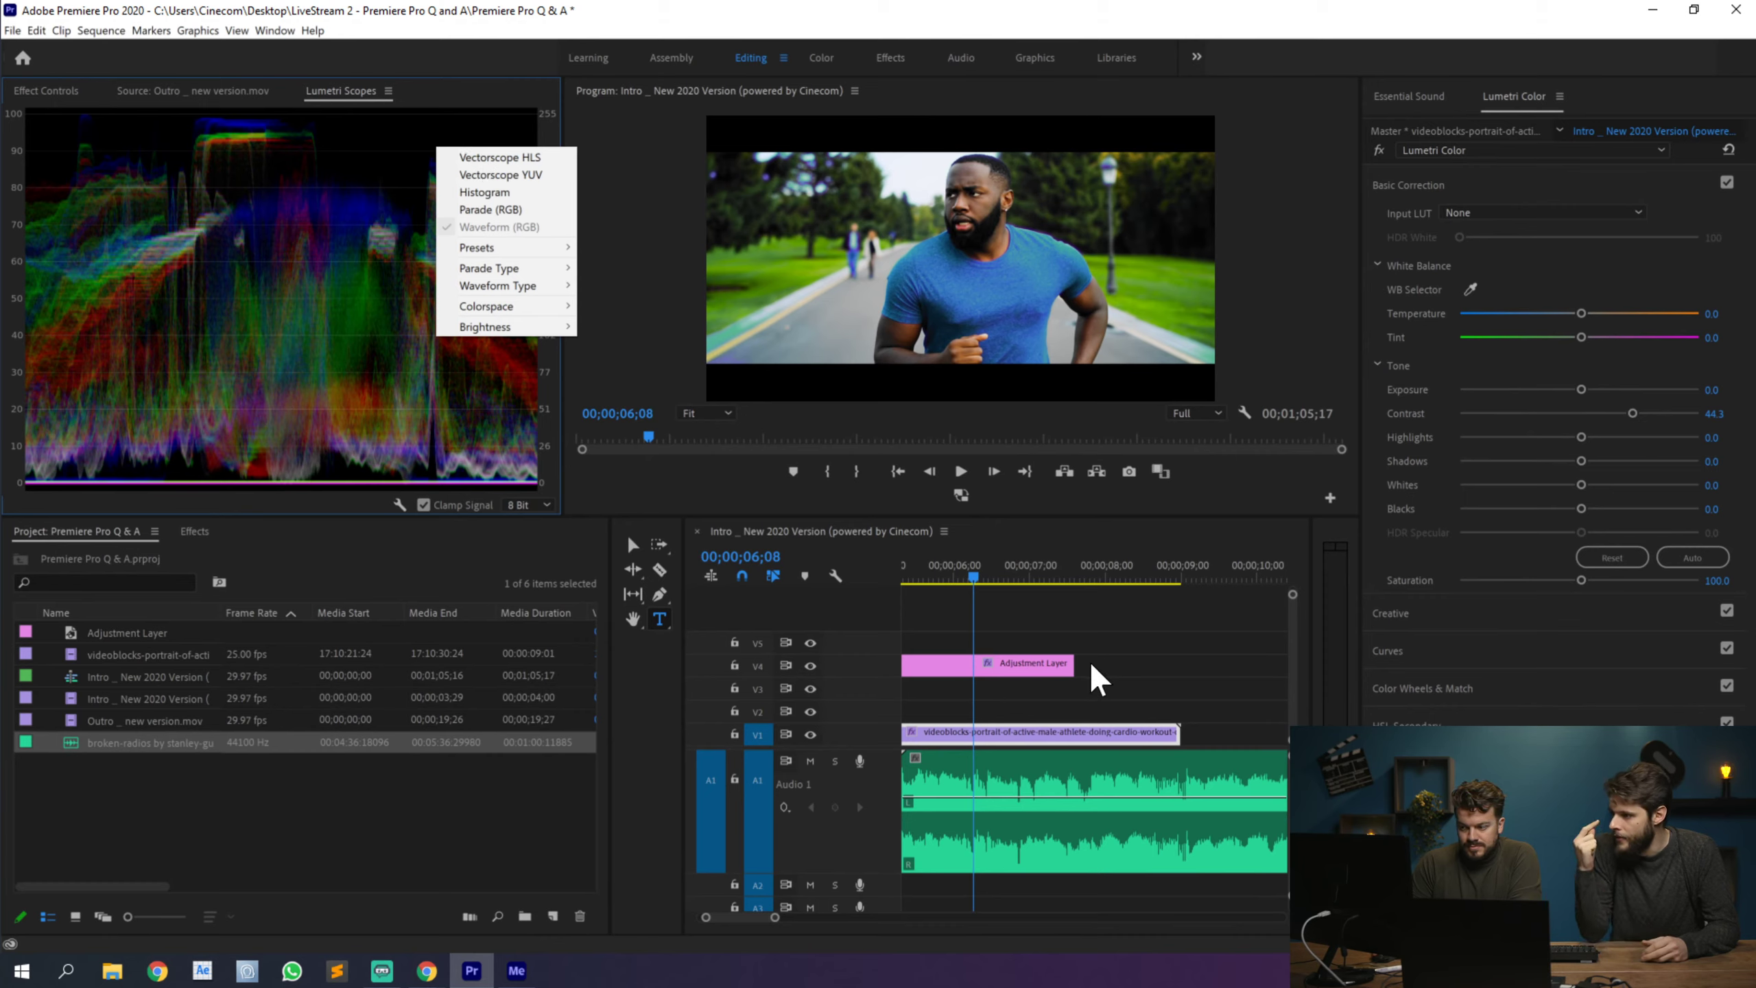
Step: Draw a small triangular opacity mask on the runner's cheek with the Pen tool and display the masked area in Lumetri Scopes
left_click(1009, 732)
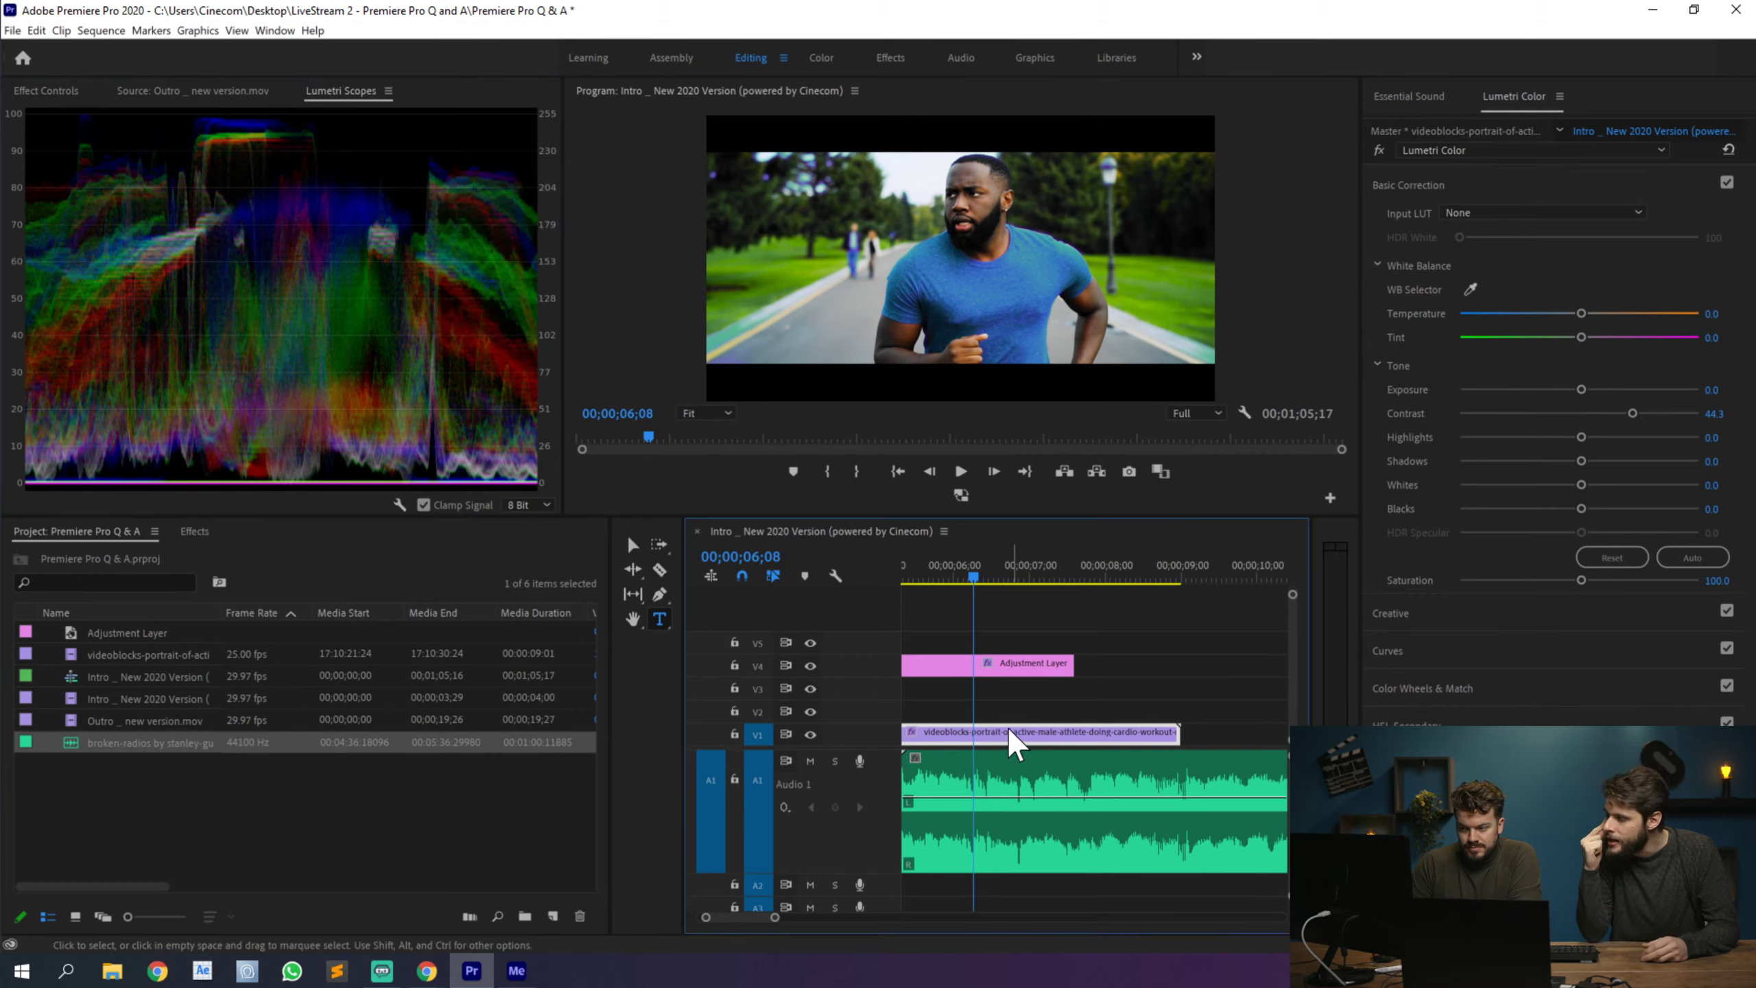
left_click(34, 90)
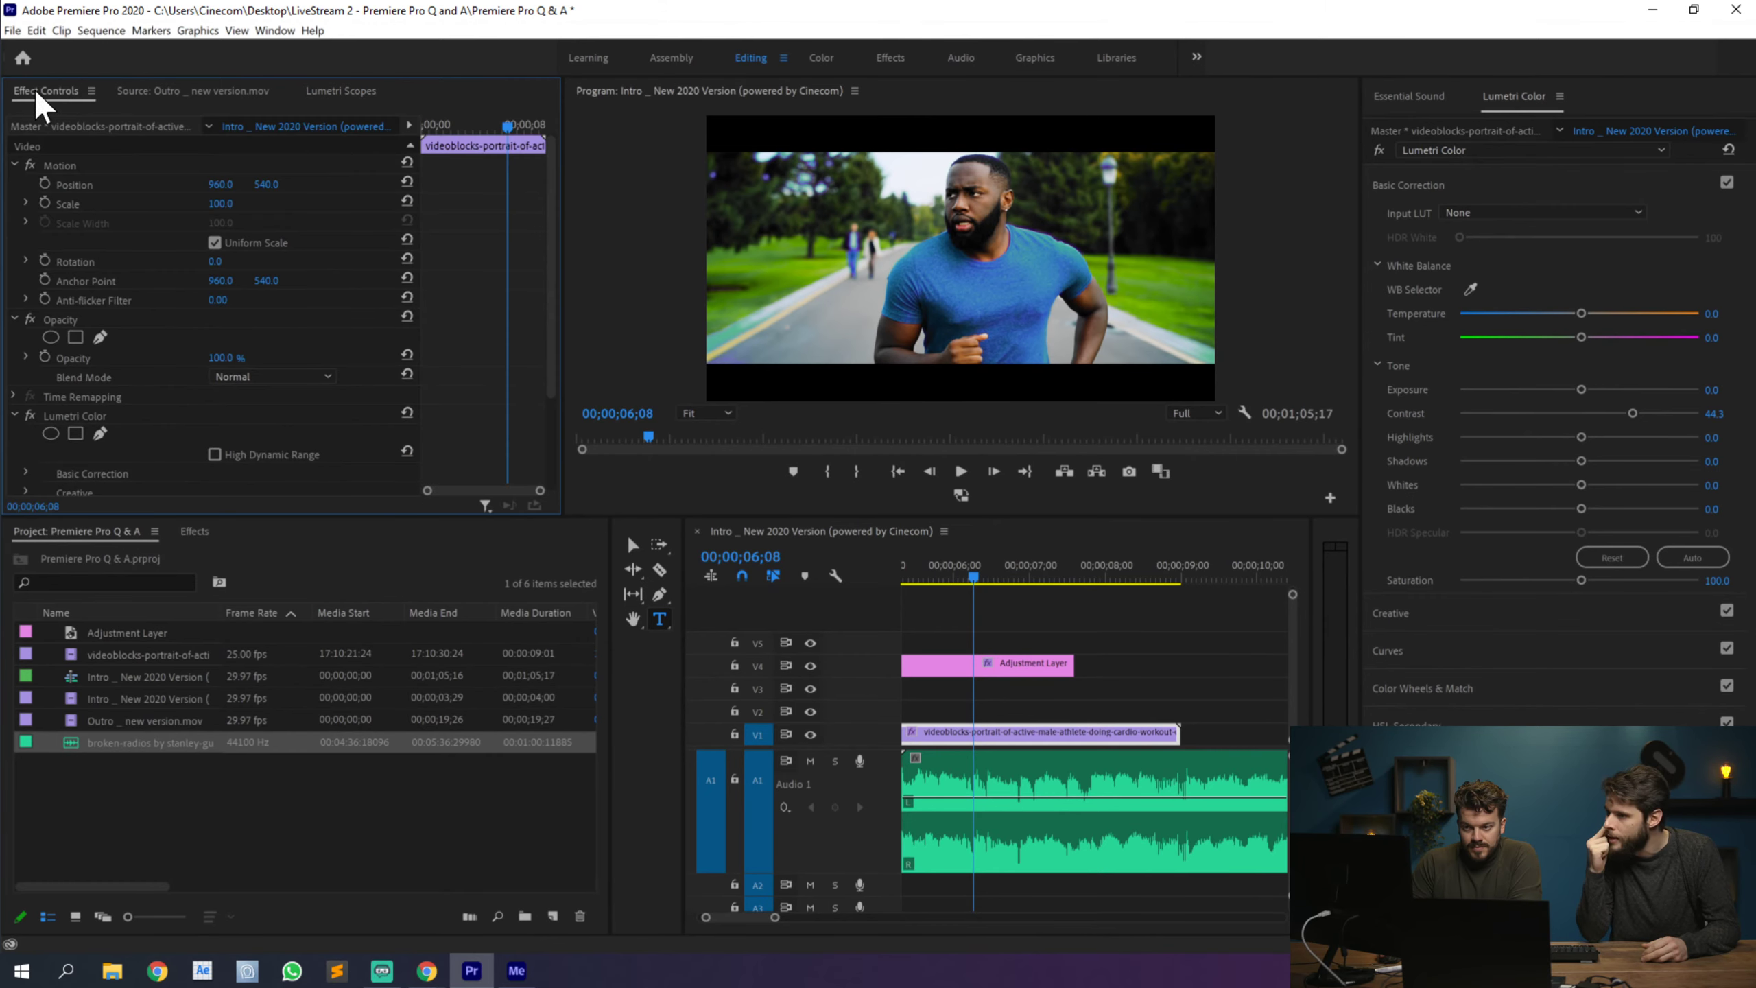
left_click(98, 336)
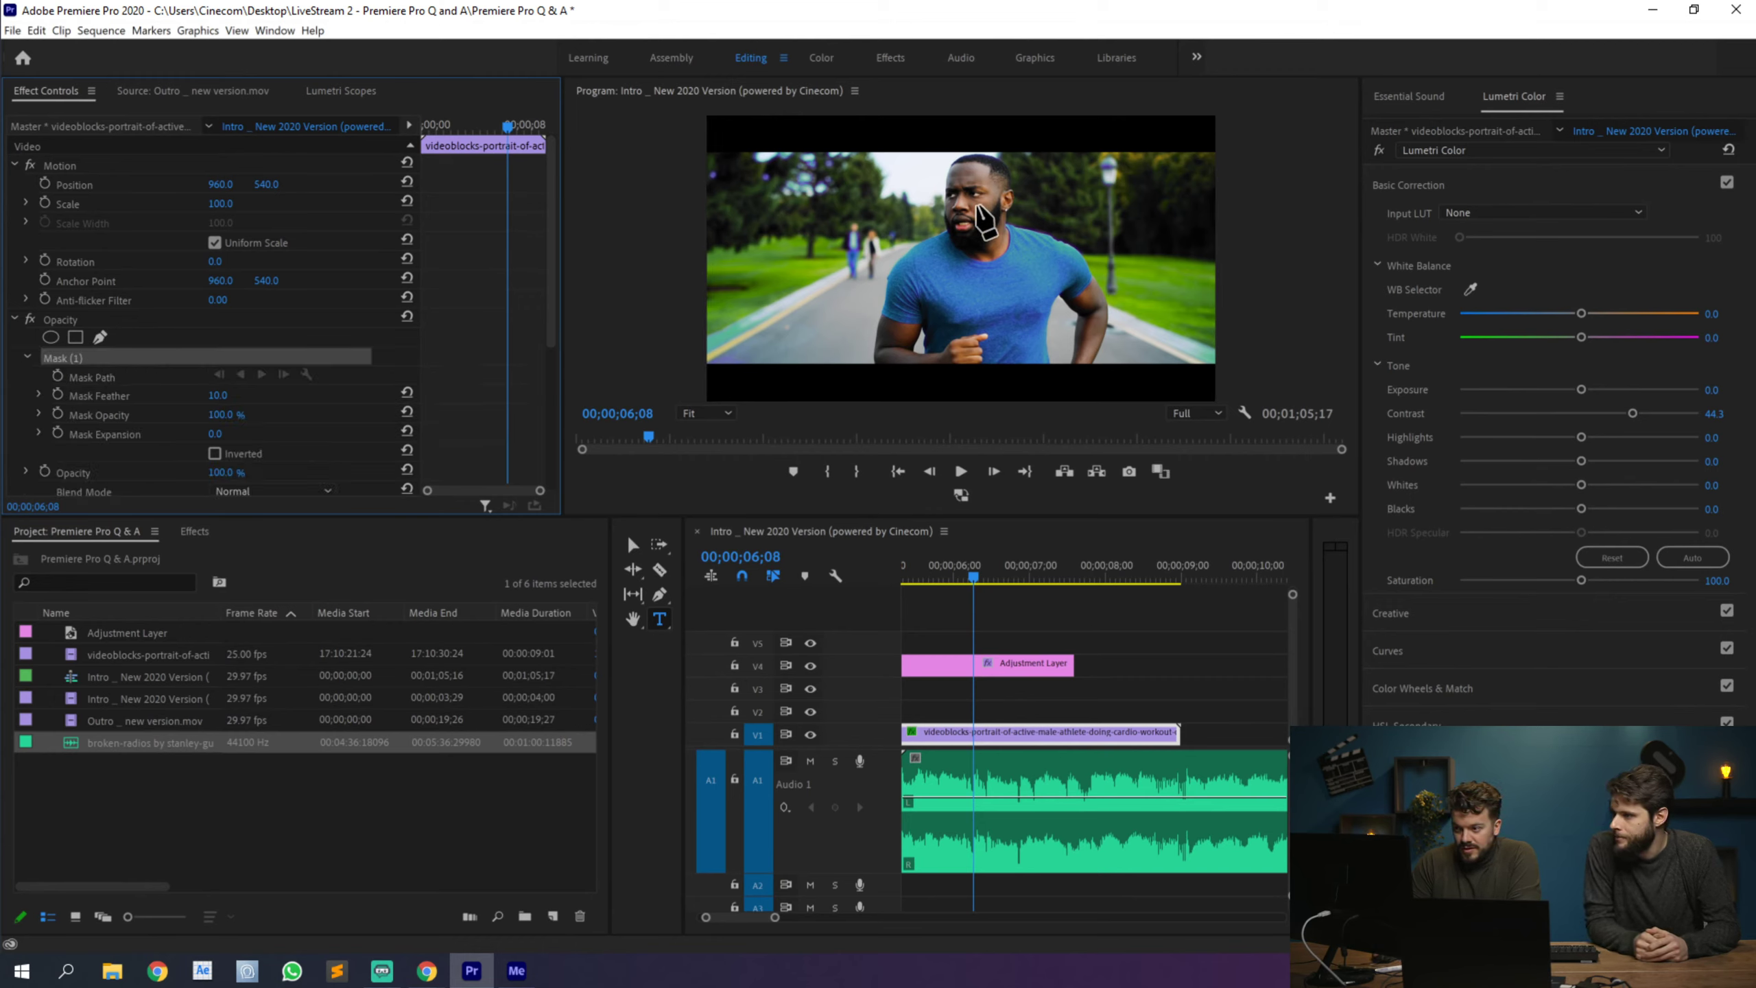
left_click(723, 413)
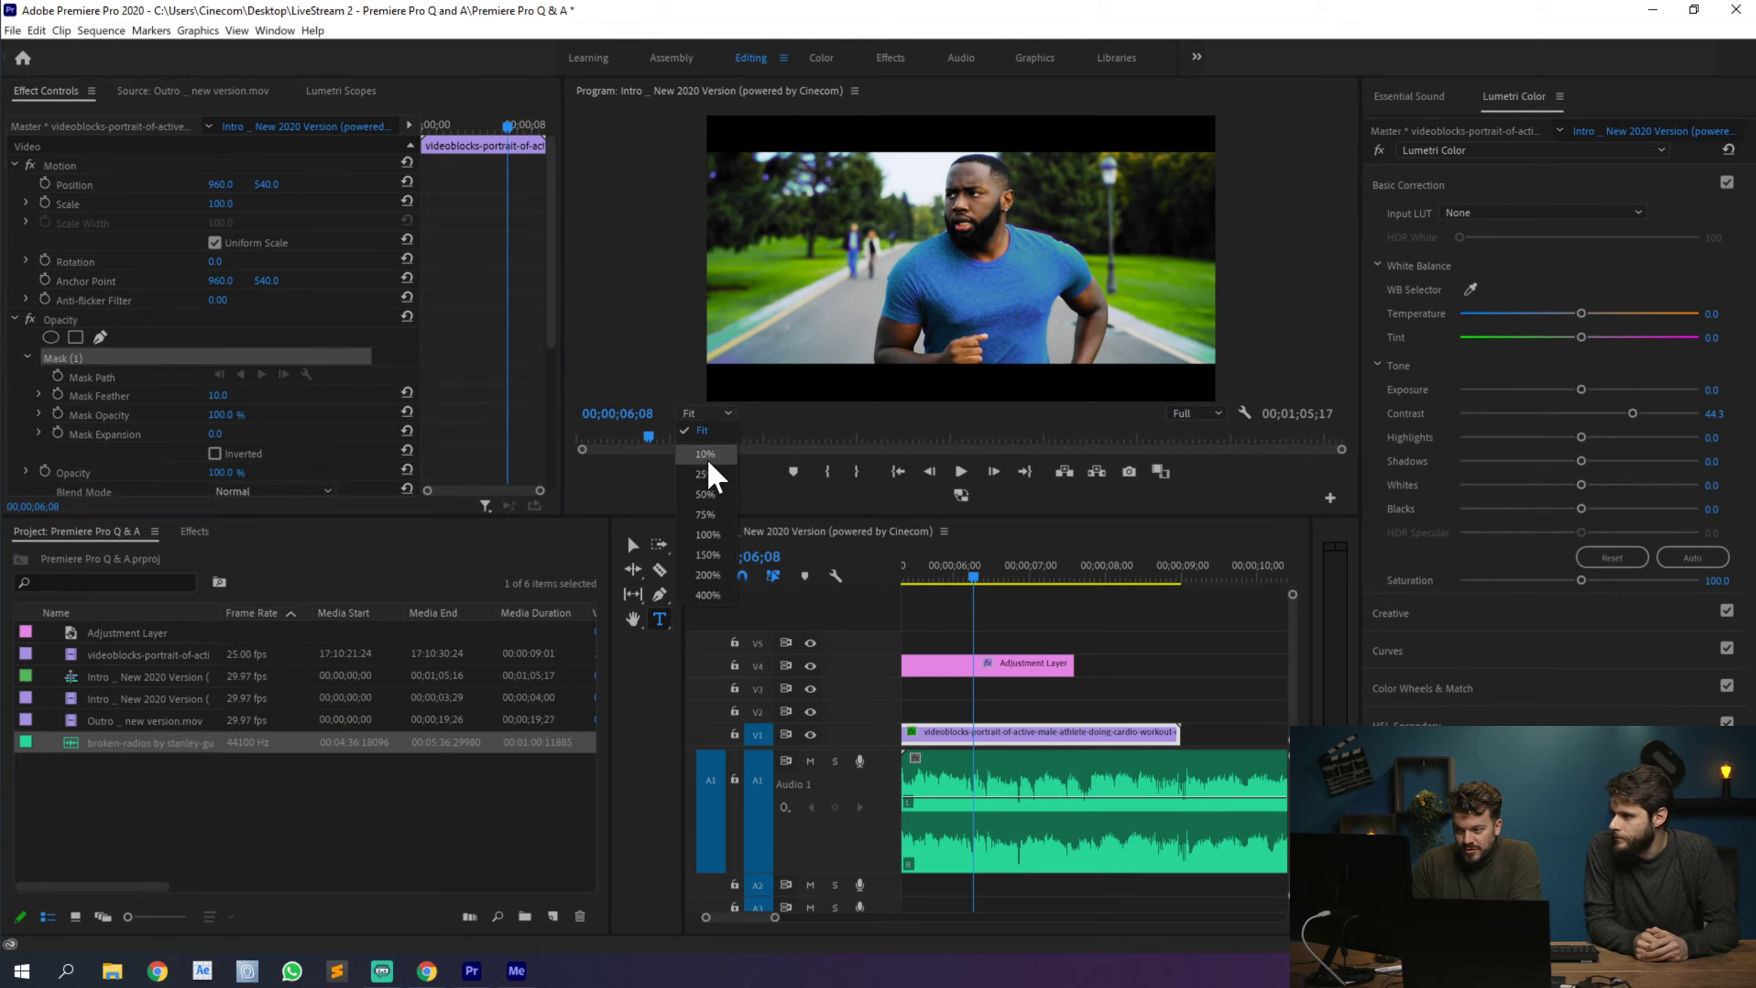
left_click(708, 554)
left_click(973, 184)
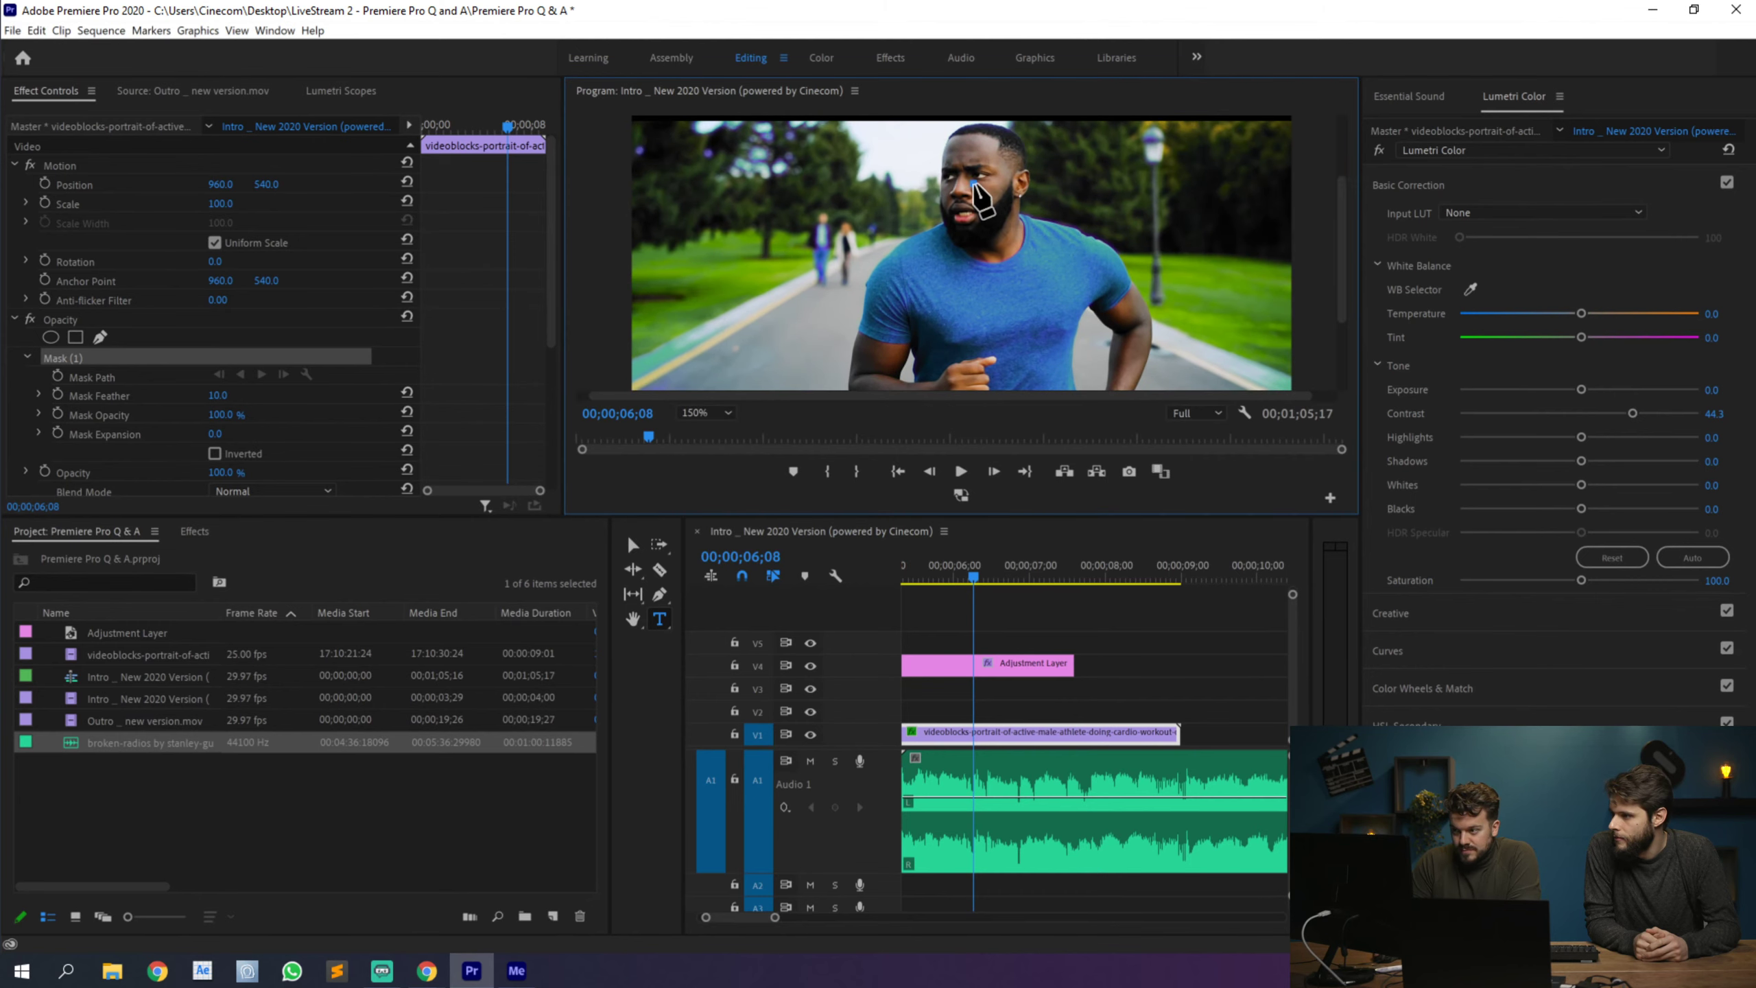
left_click(1004, 179)
left_click(986, 205)
left_click(974, 184)
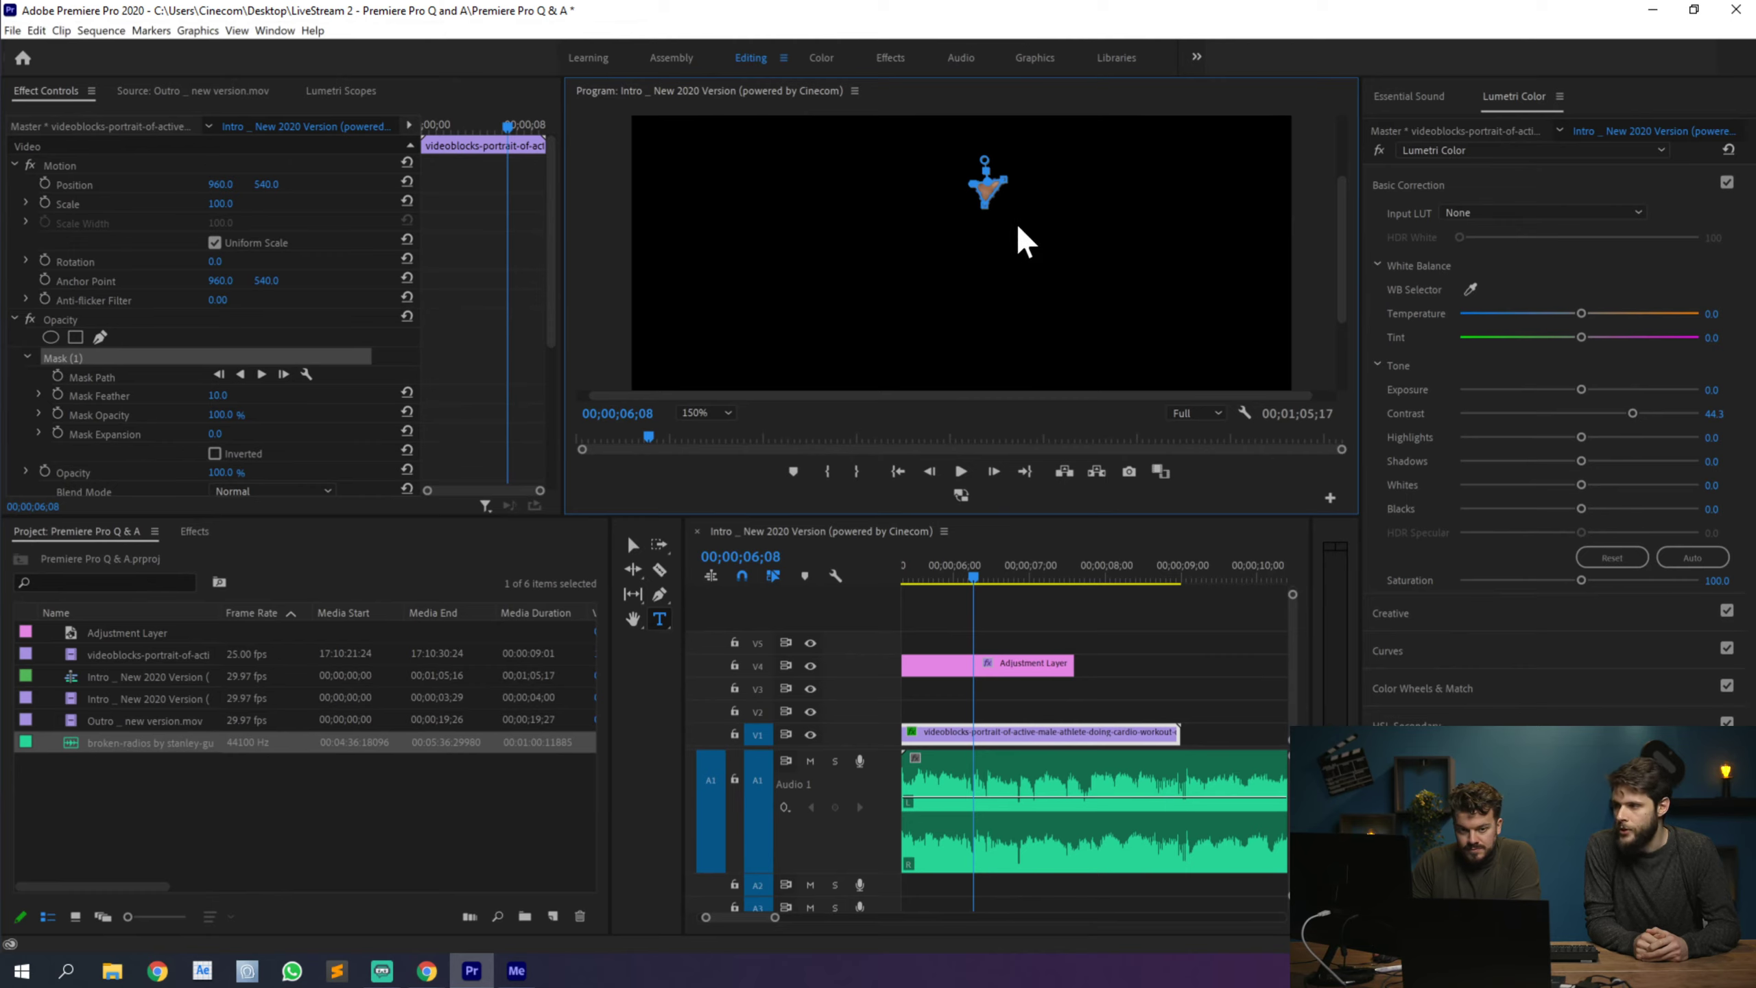
left_click(335, 90)
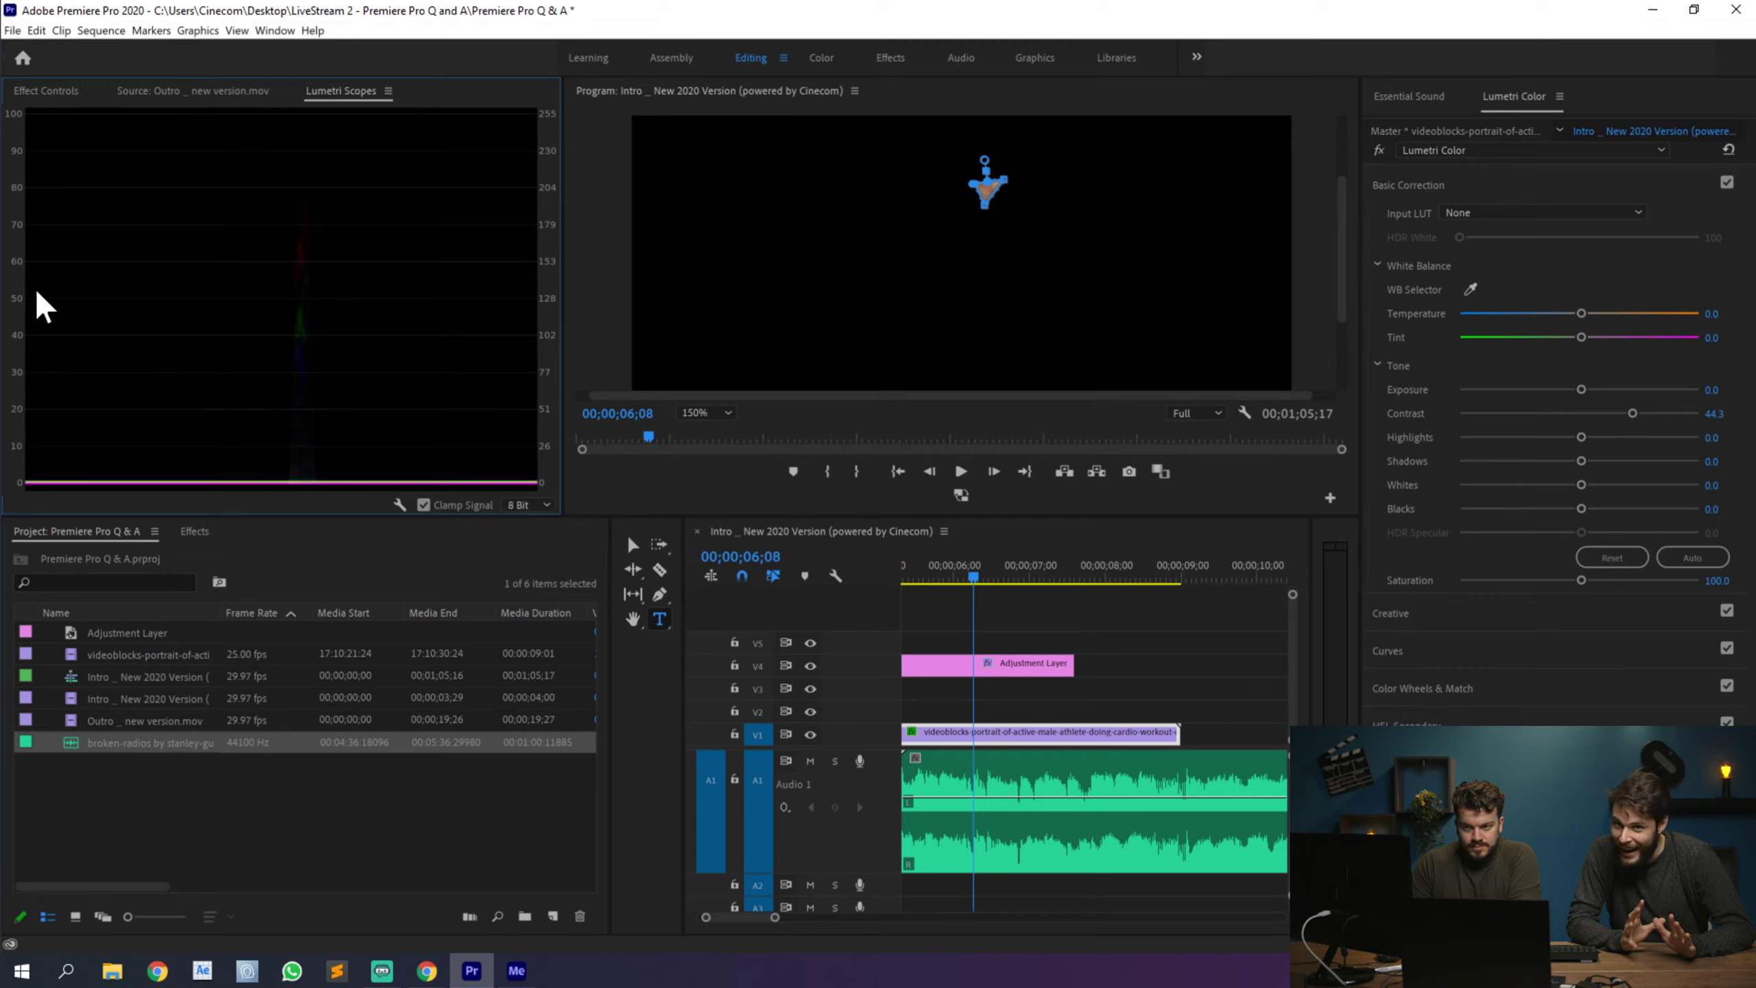
Step: Adjust the athlete clip's Basic Correction to Exposure -0.3 and Contrast 45.0 while comparing the masked cheek in the waveform
left_click_drag(1632, 414, 1588, 413)
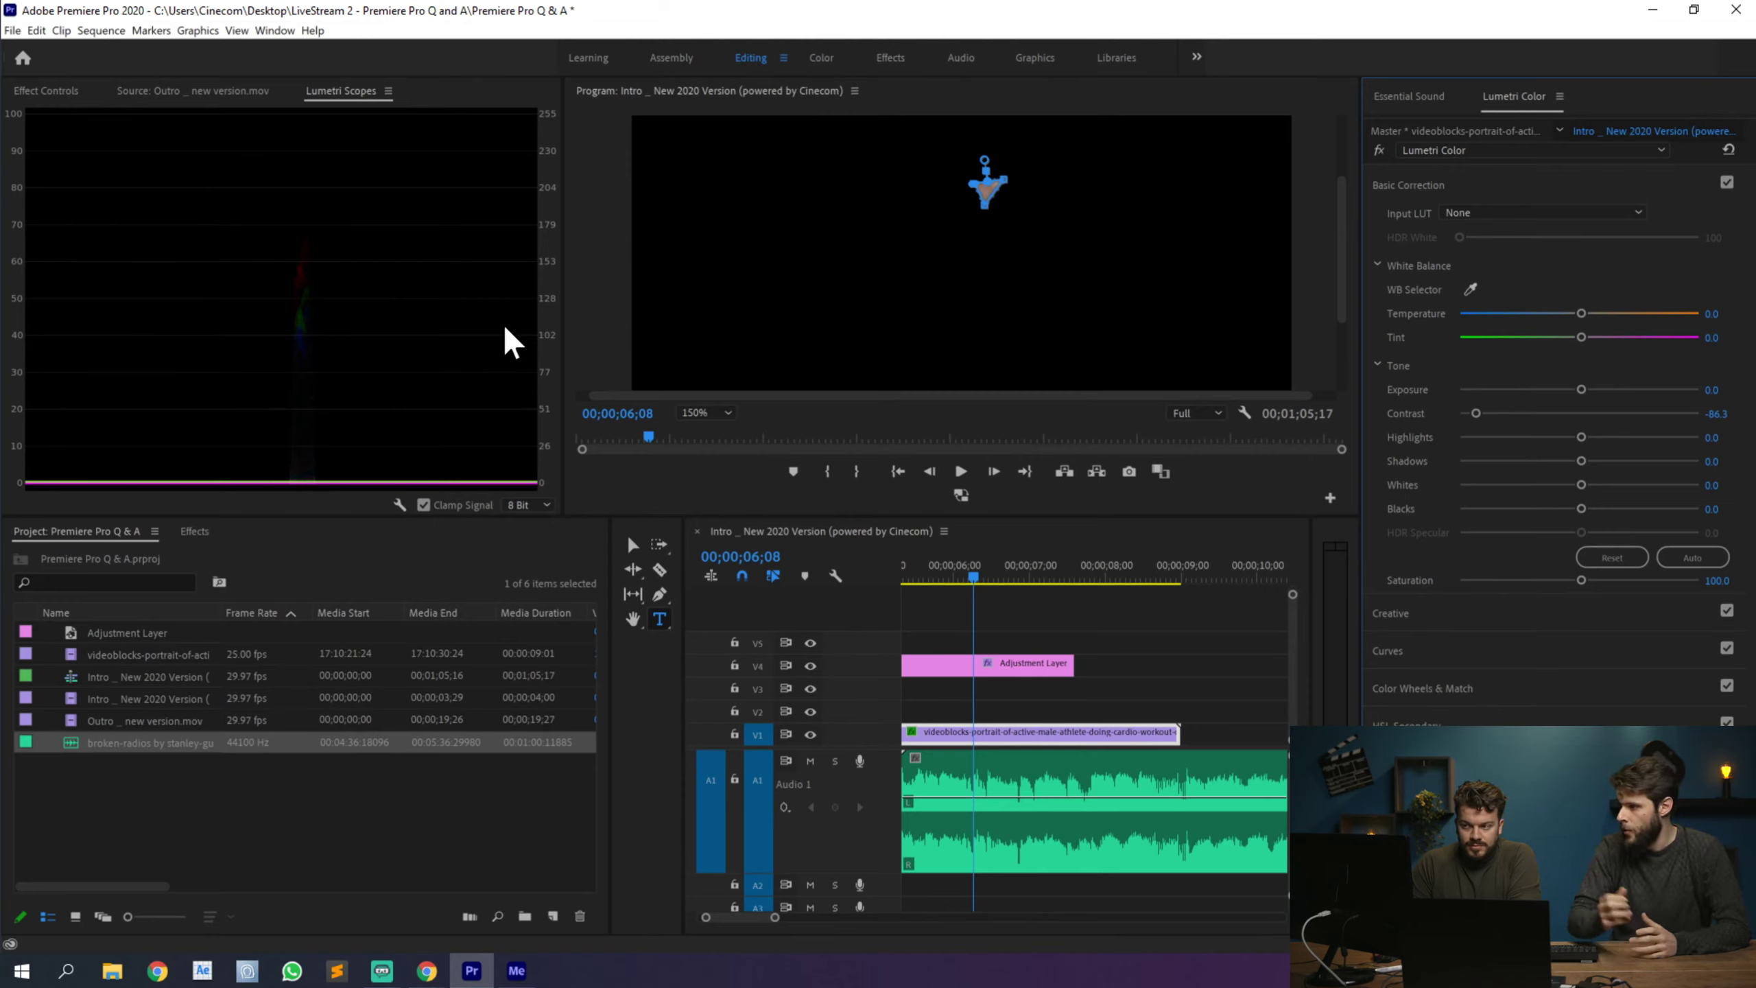
mouse_move(1579, 391)
left_mouse_down()
mouse_move(1608, 385)
mouse_move(1562, 389)
left_mouse_up()
left_click(1588, 413)
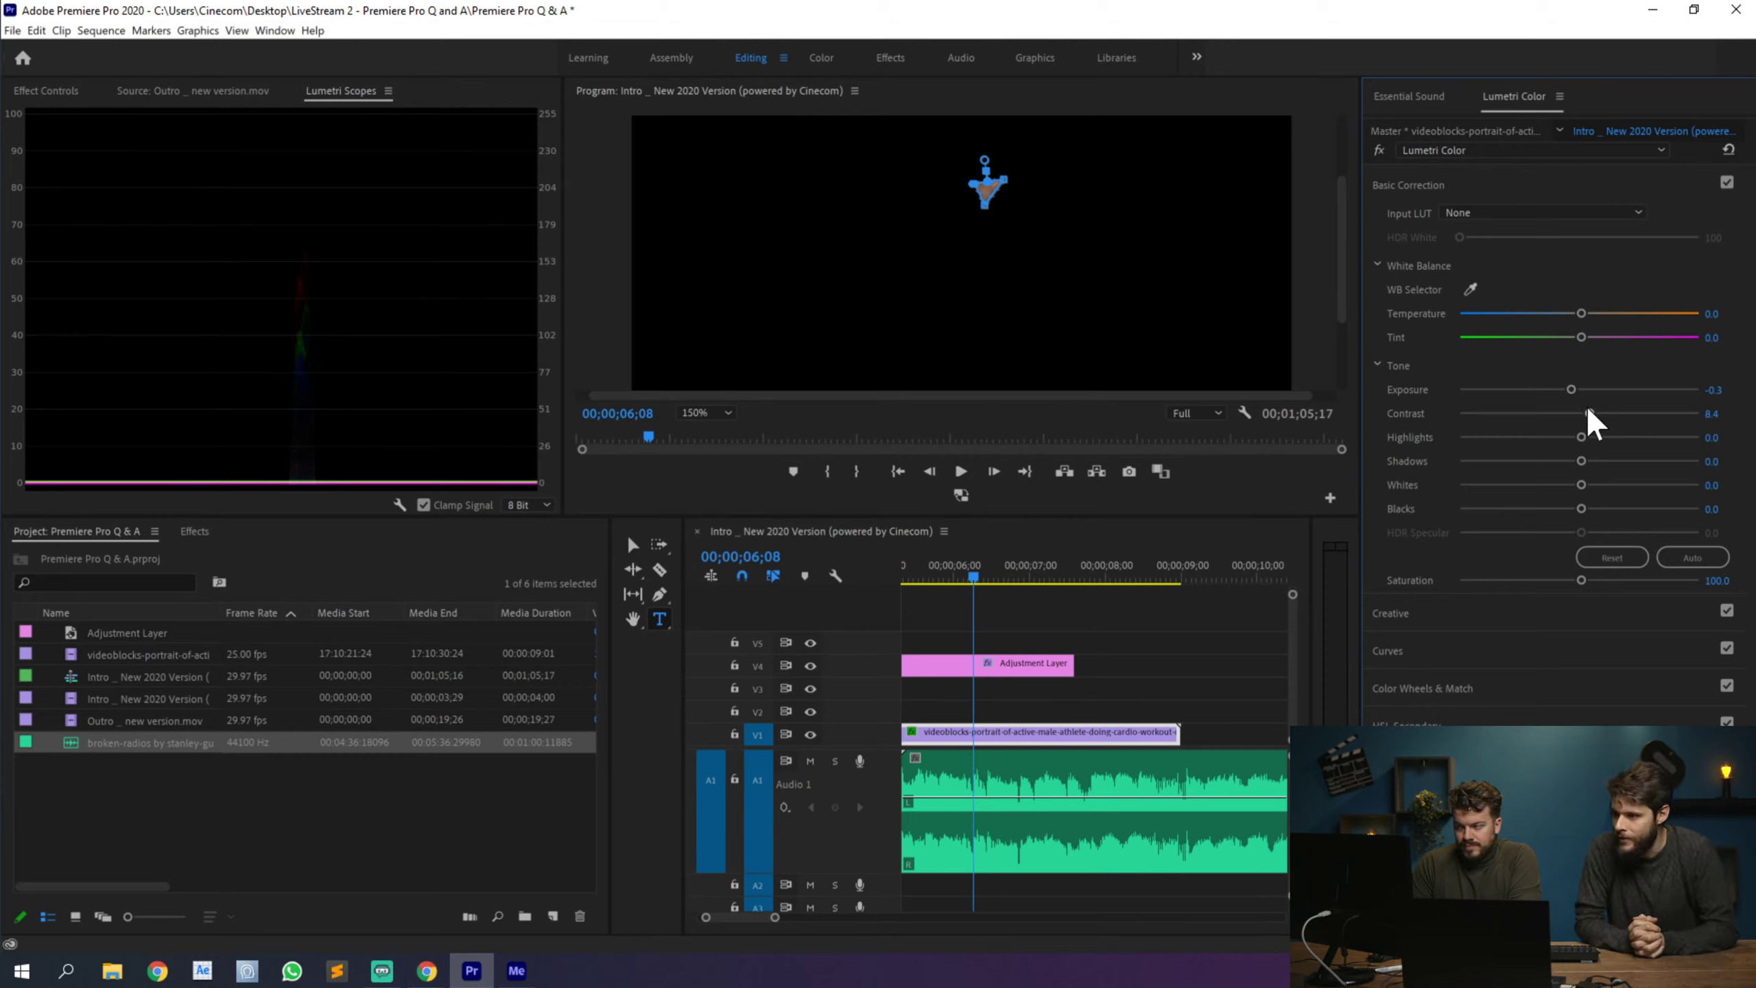
mouse_move(1588, 412)
left_mouse_down()
mouse_move(1637, 434)
mouse_move(1610, 408)
left_mouse_up()
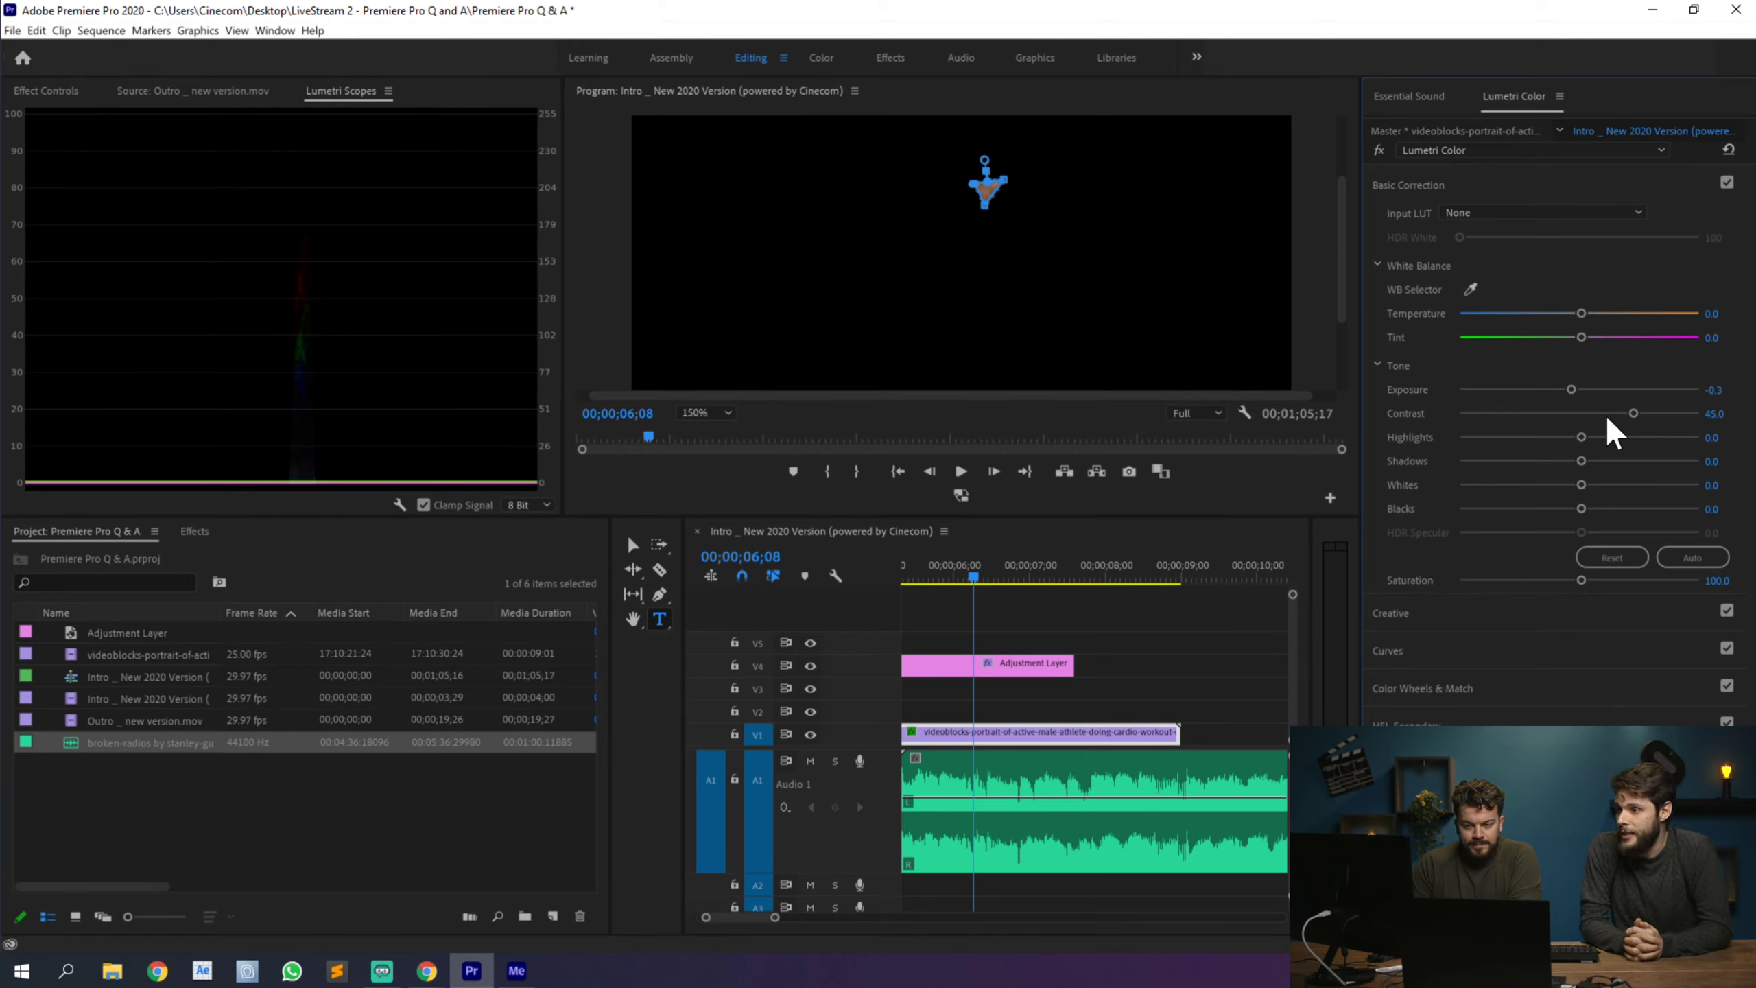
Step: Change the waveform type in Lumetri Scopes from RGB to Luma
right_click(492, 269)
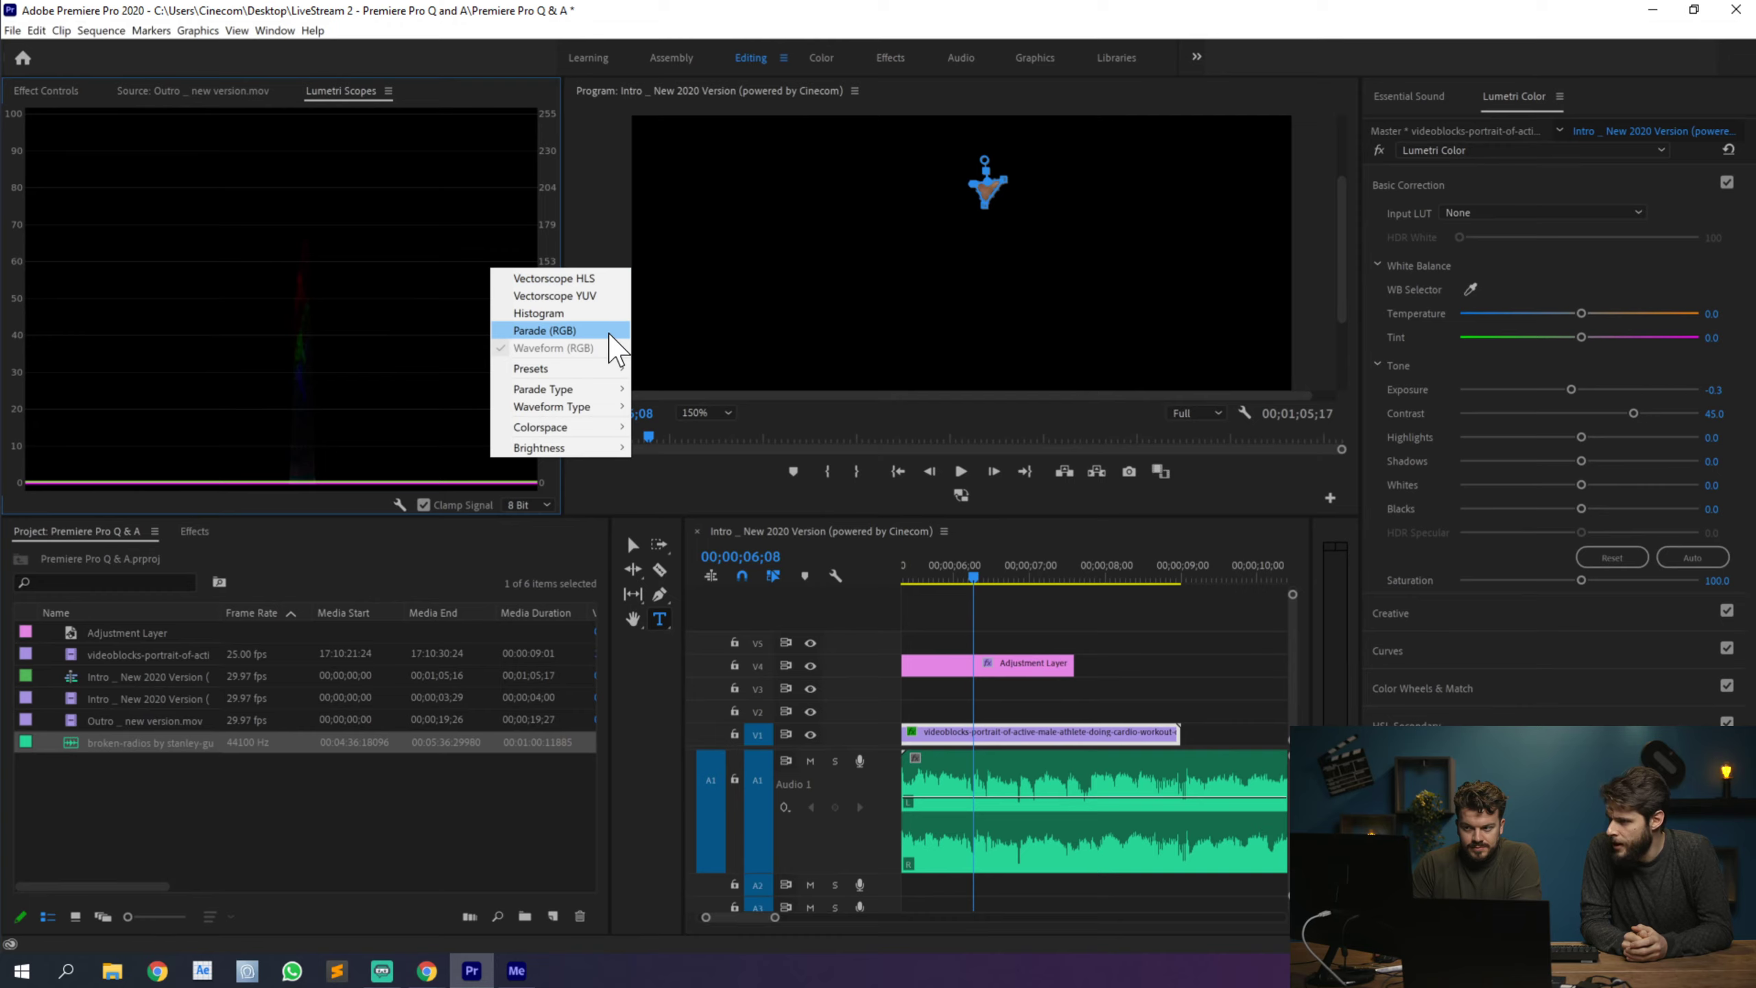
mouse_move(601, 407)
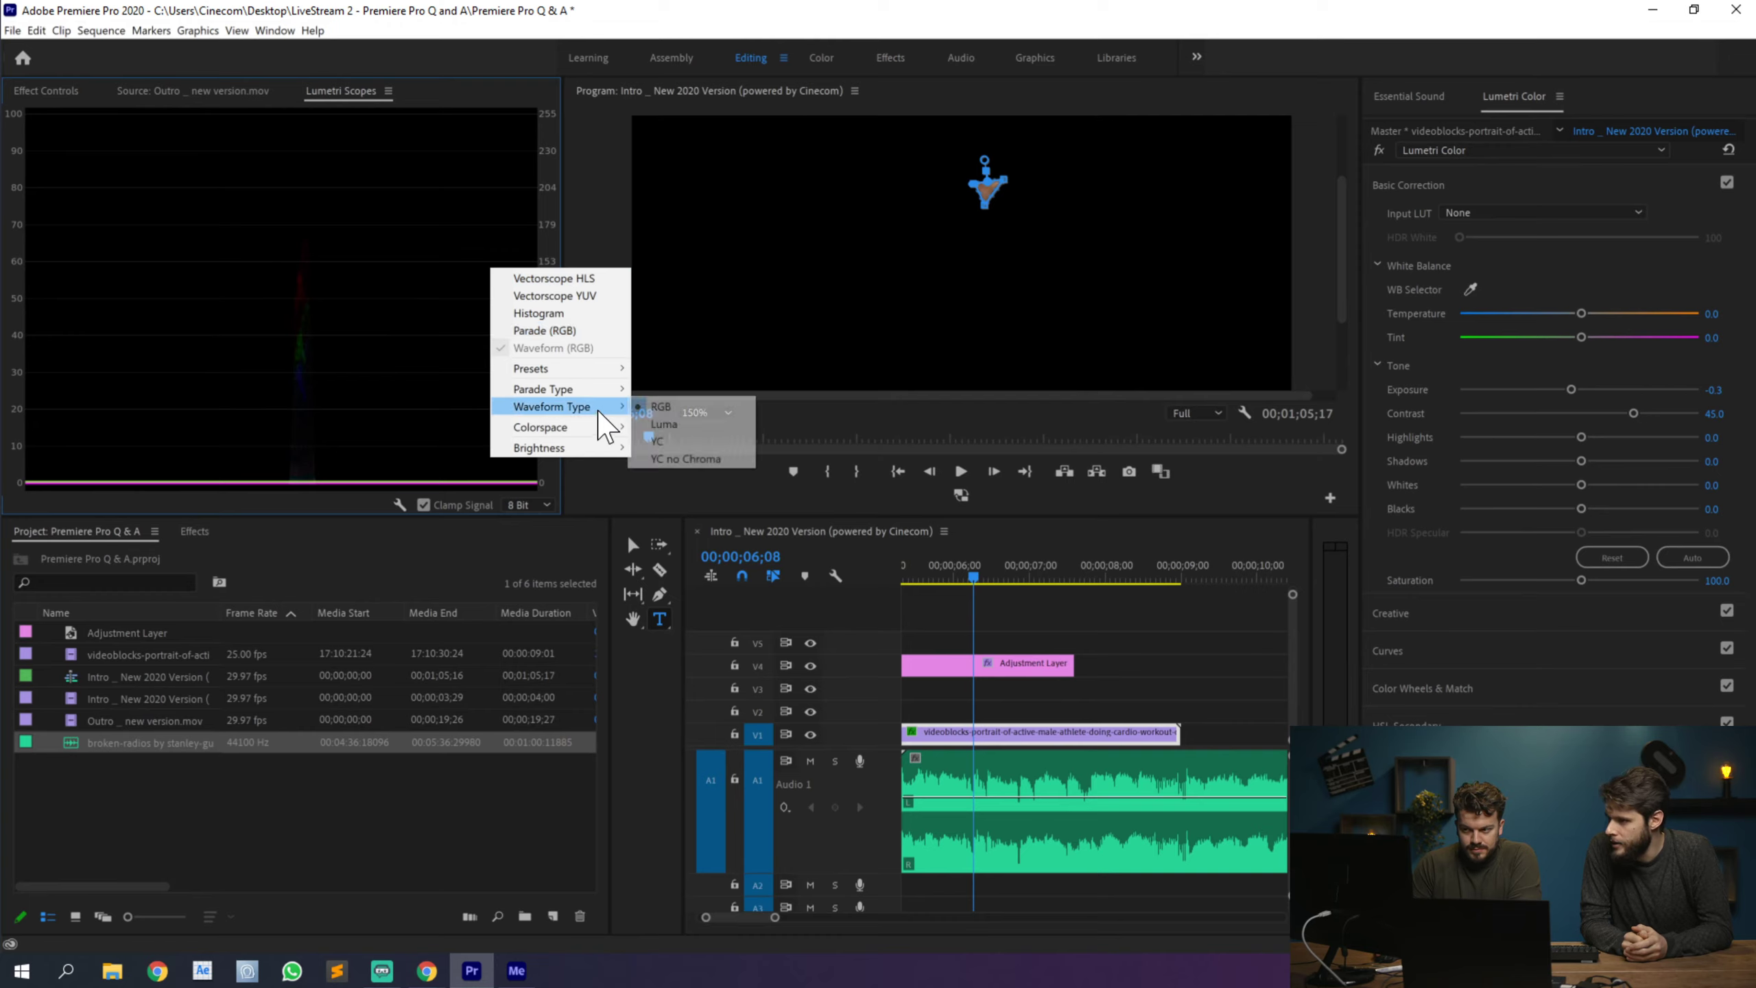
left_click(693, 424)
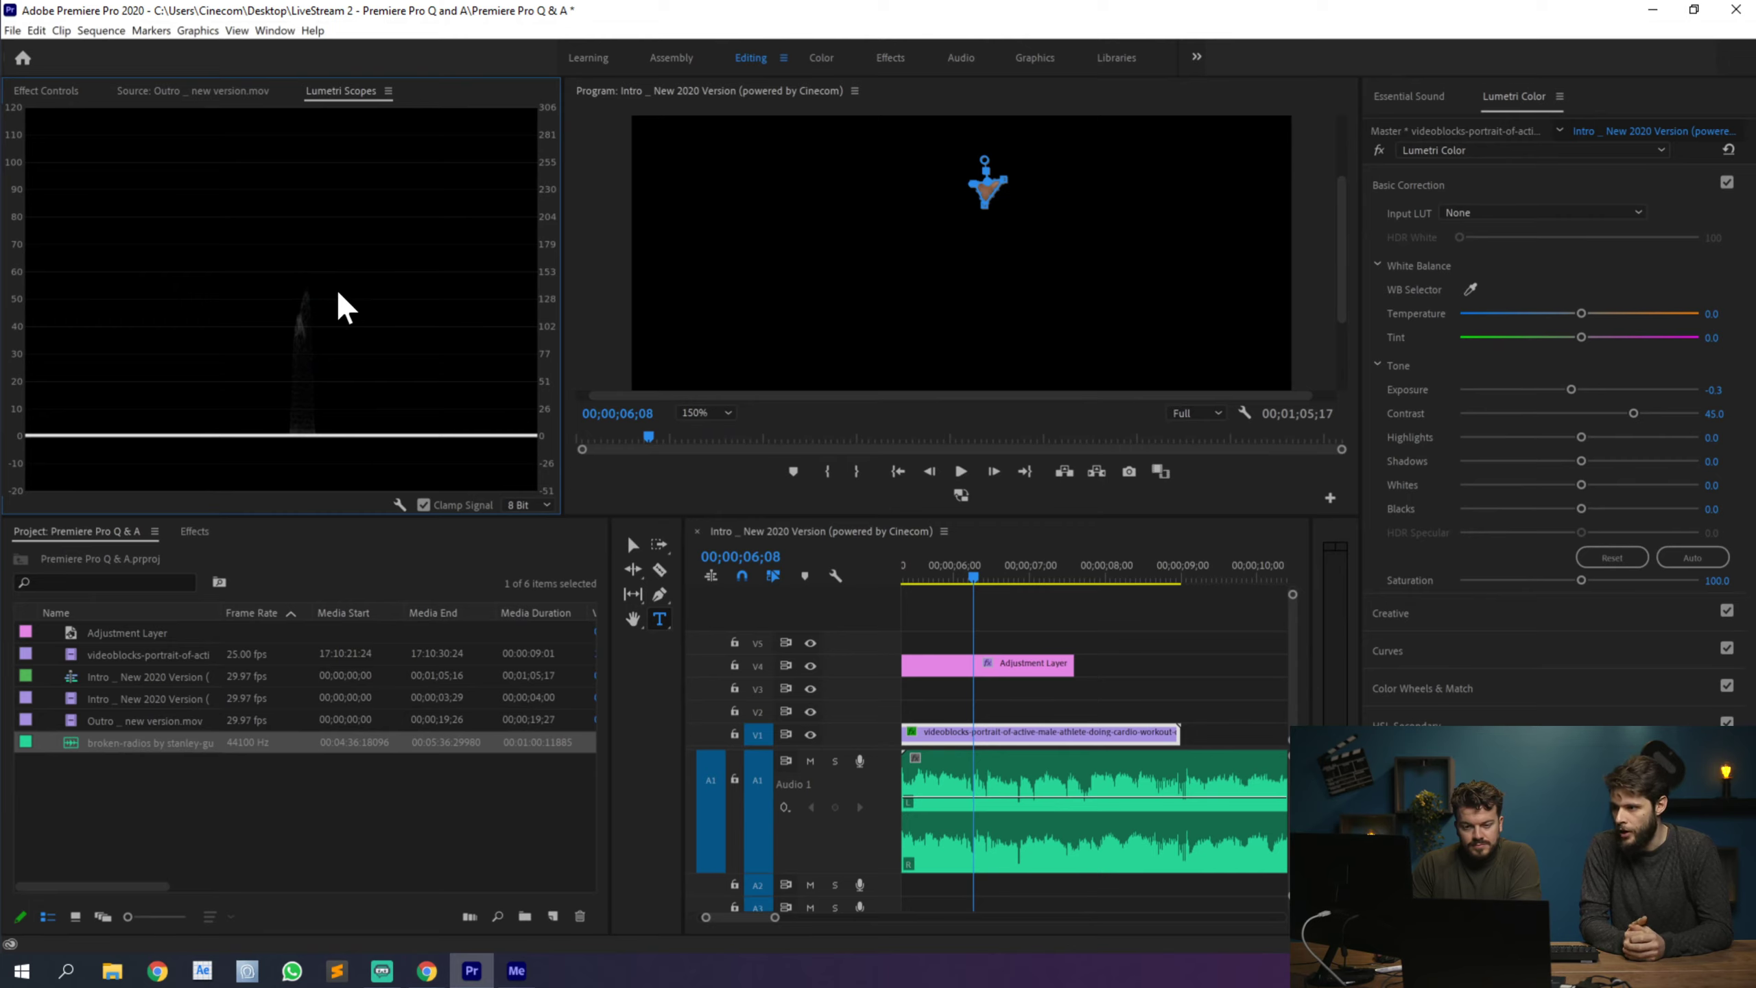
Step: Add the Histogram and RGB Parade beside the Luma waveform in Lumetri Scopes and remove the Parade again
right_click(436, 267)
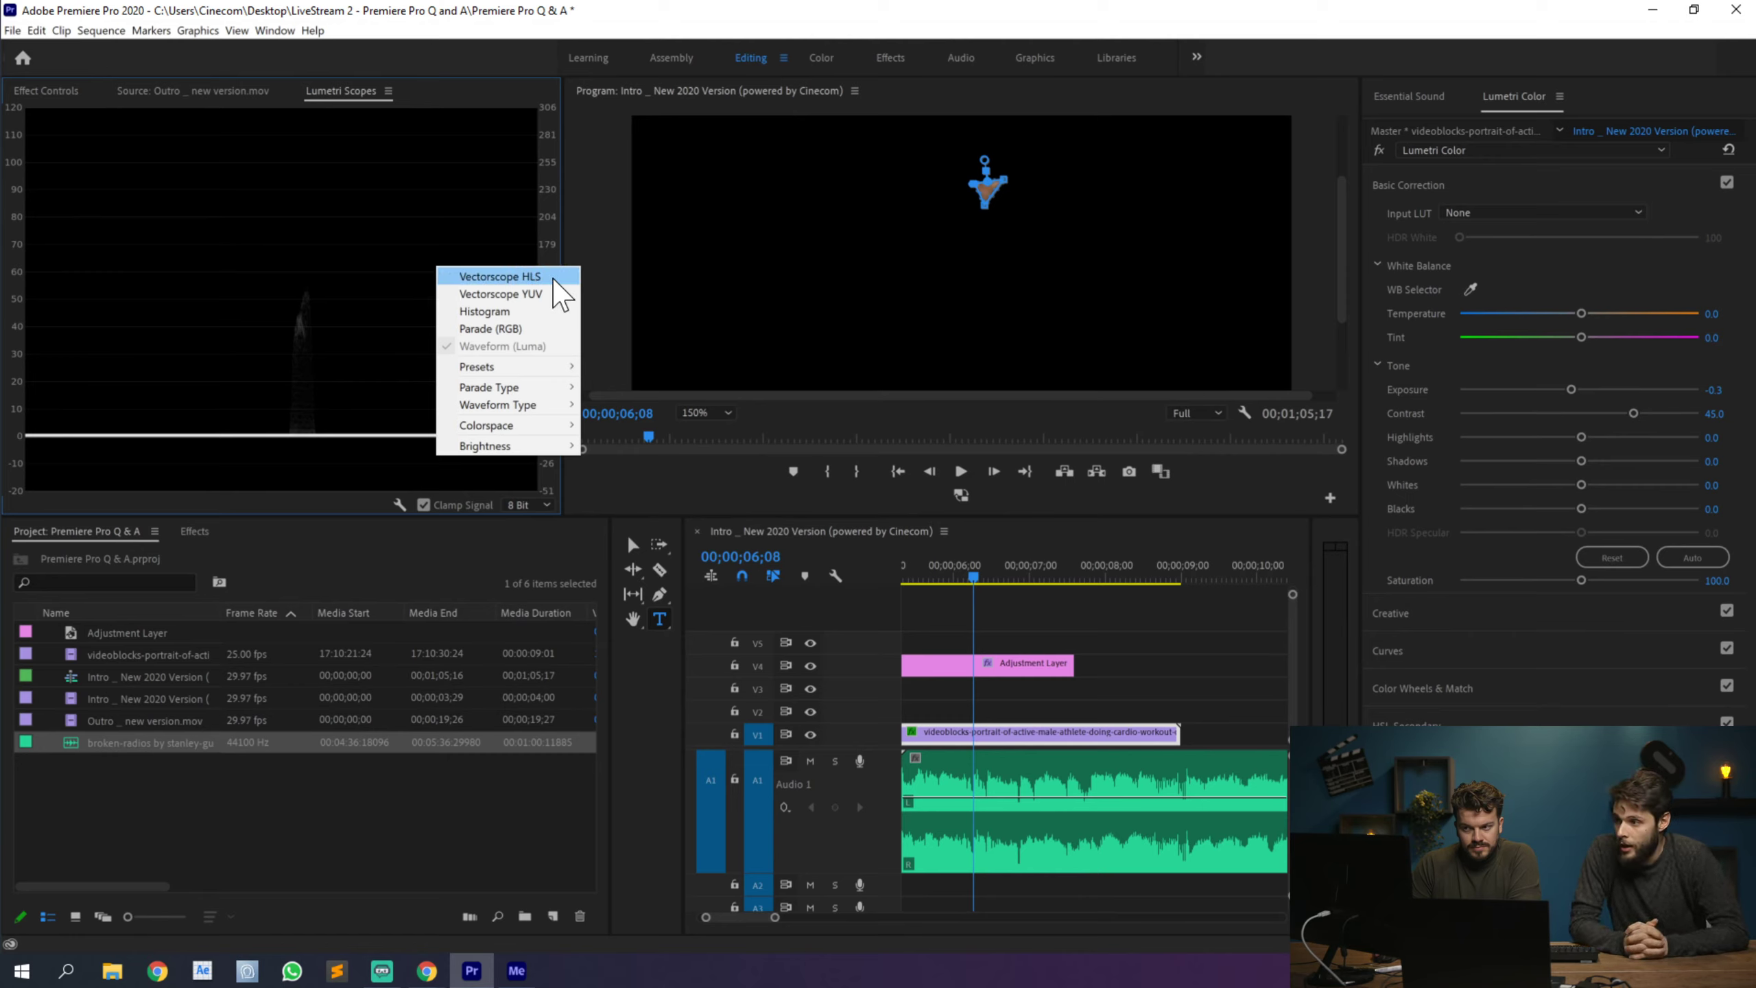
left_click(557, 313)
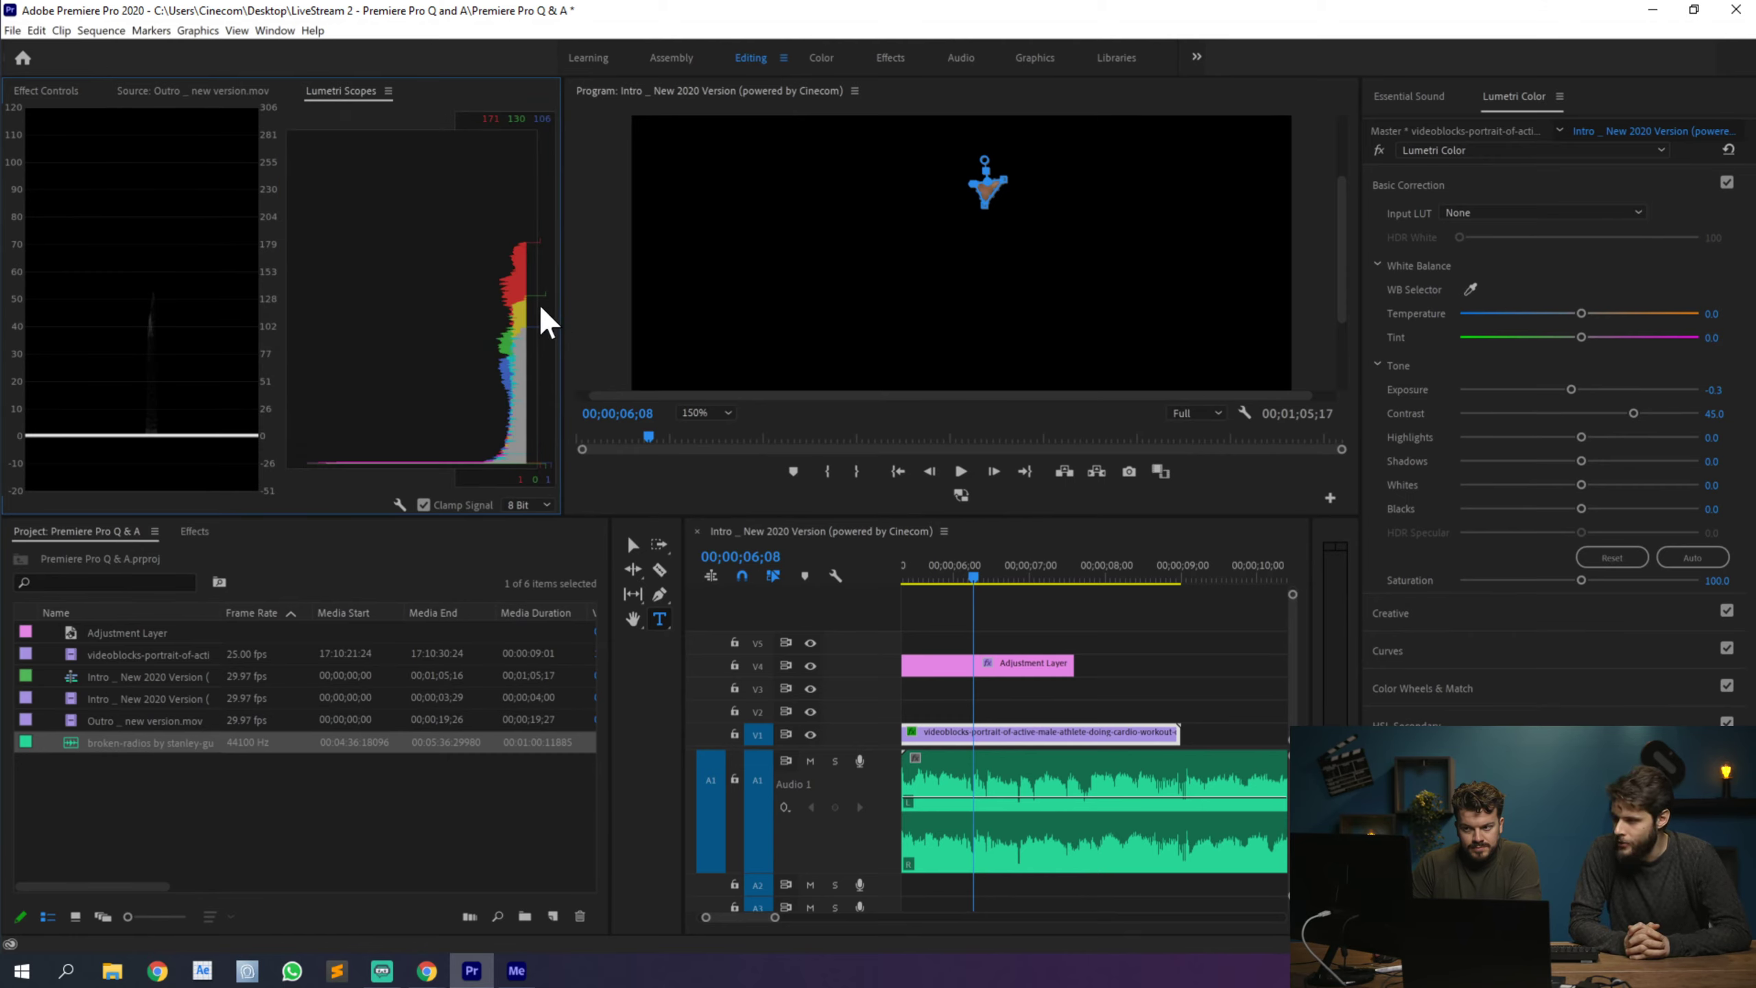
right_click(398, 275)
left_click(476, 328)
right_click(426, 347)
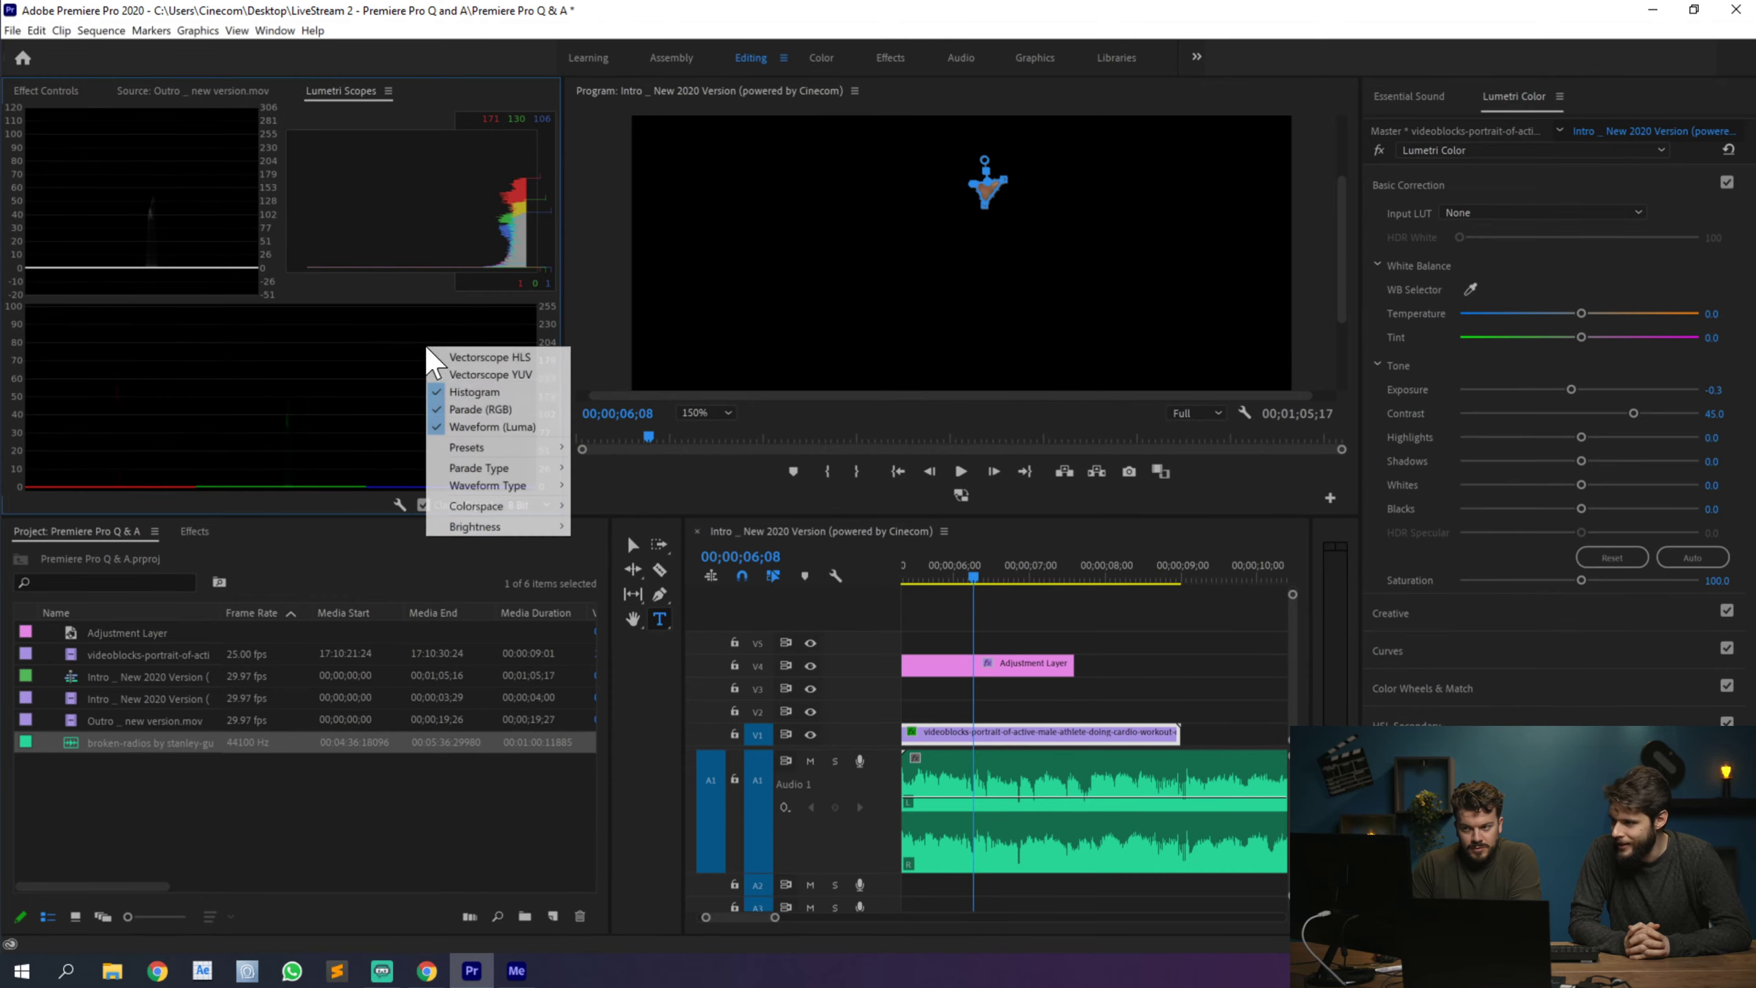
left_click(481, 408)
Step: Add the Vectorscope HLS to Lumetri Scopes and hide the Histogram and Luma waveform
right_click(420, 244)
left_click(477, 255)
right_click(412, 216)
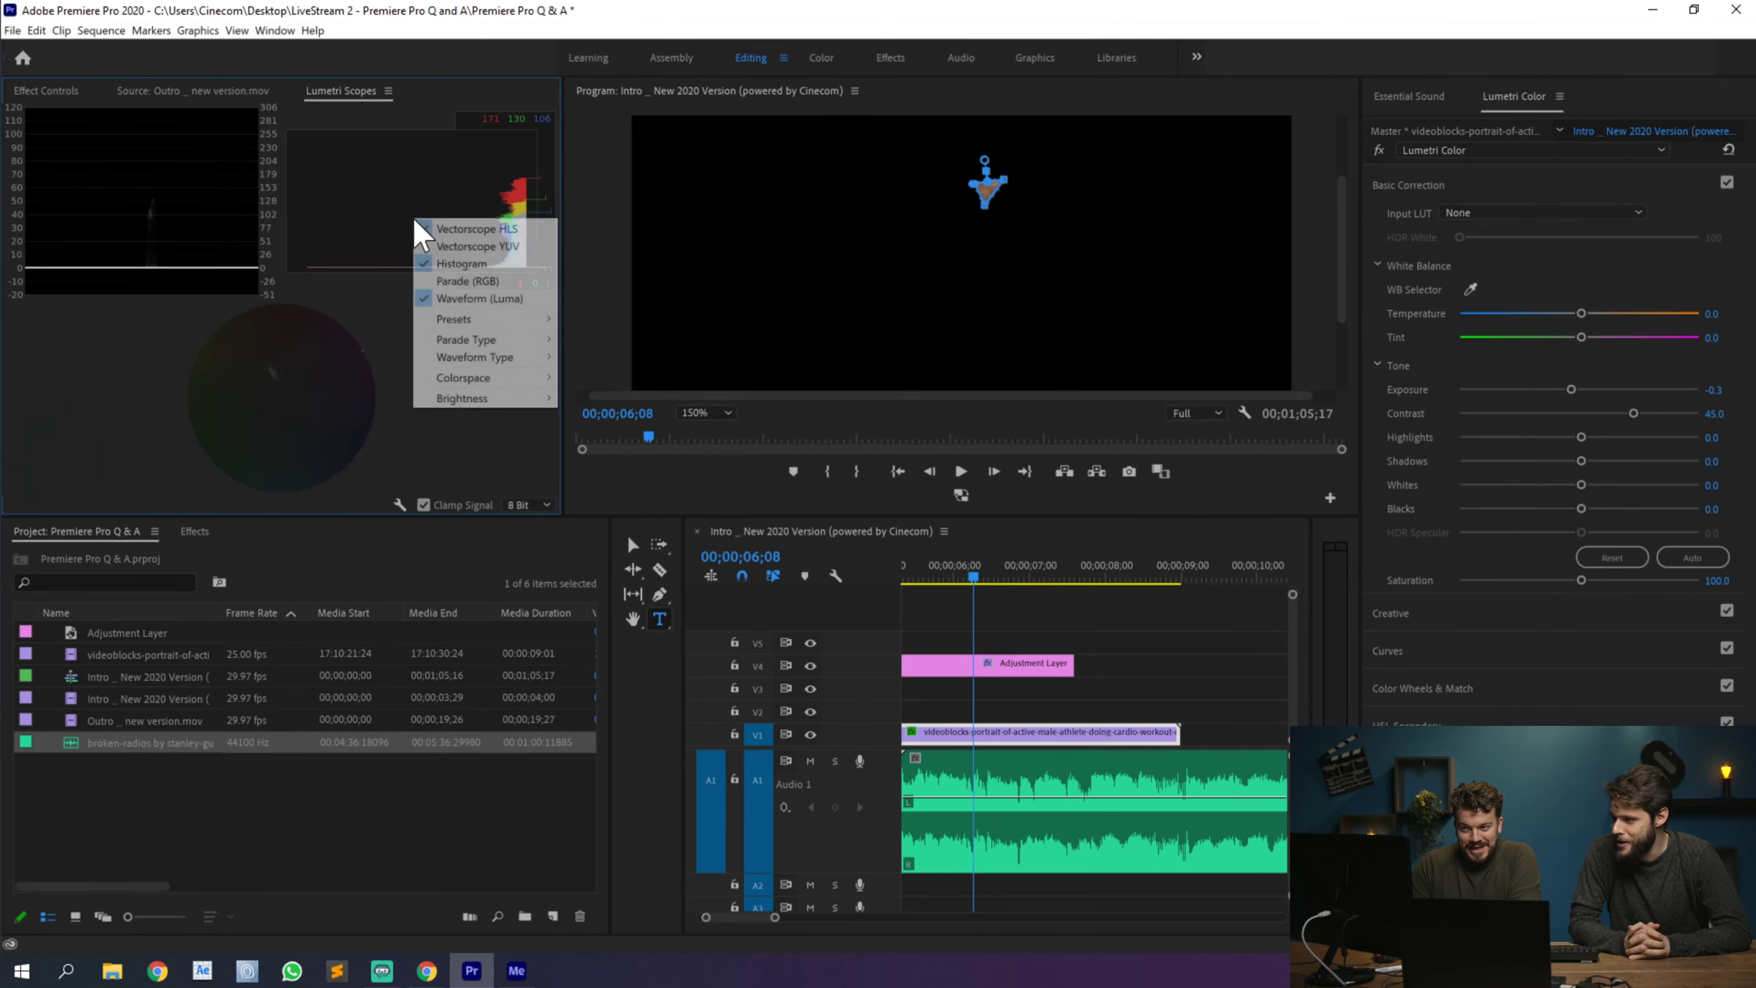
left_click(480, 268)
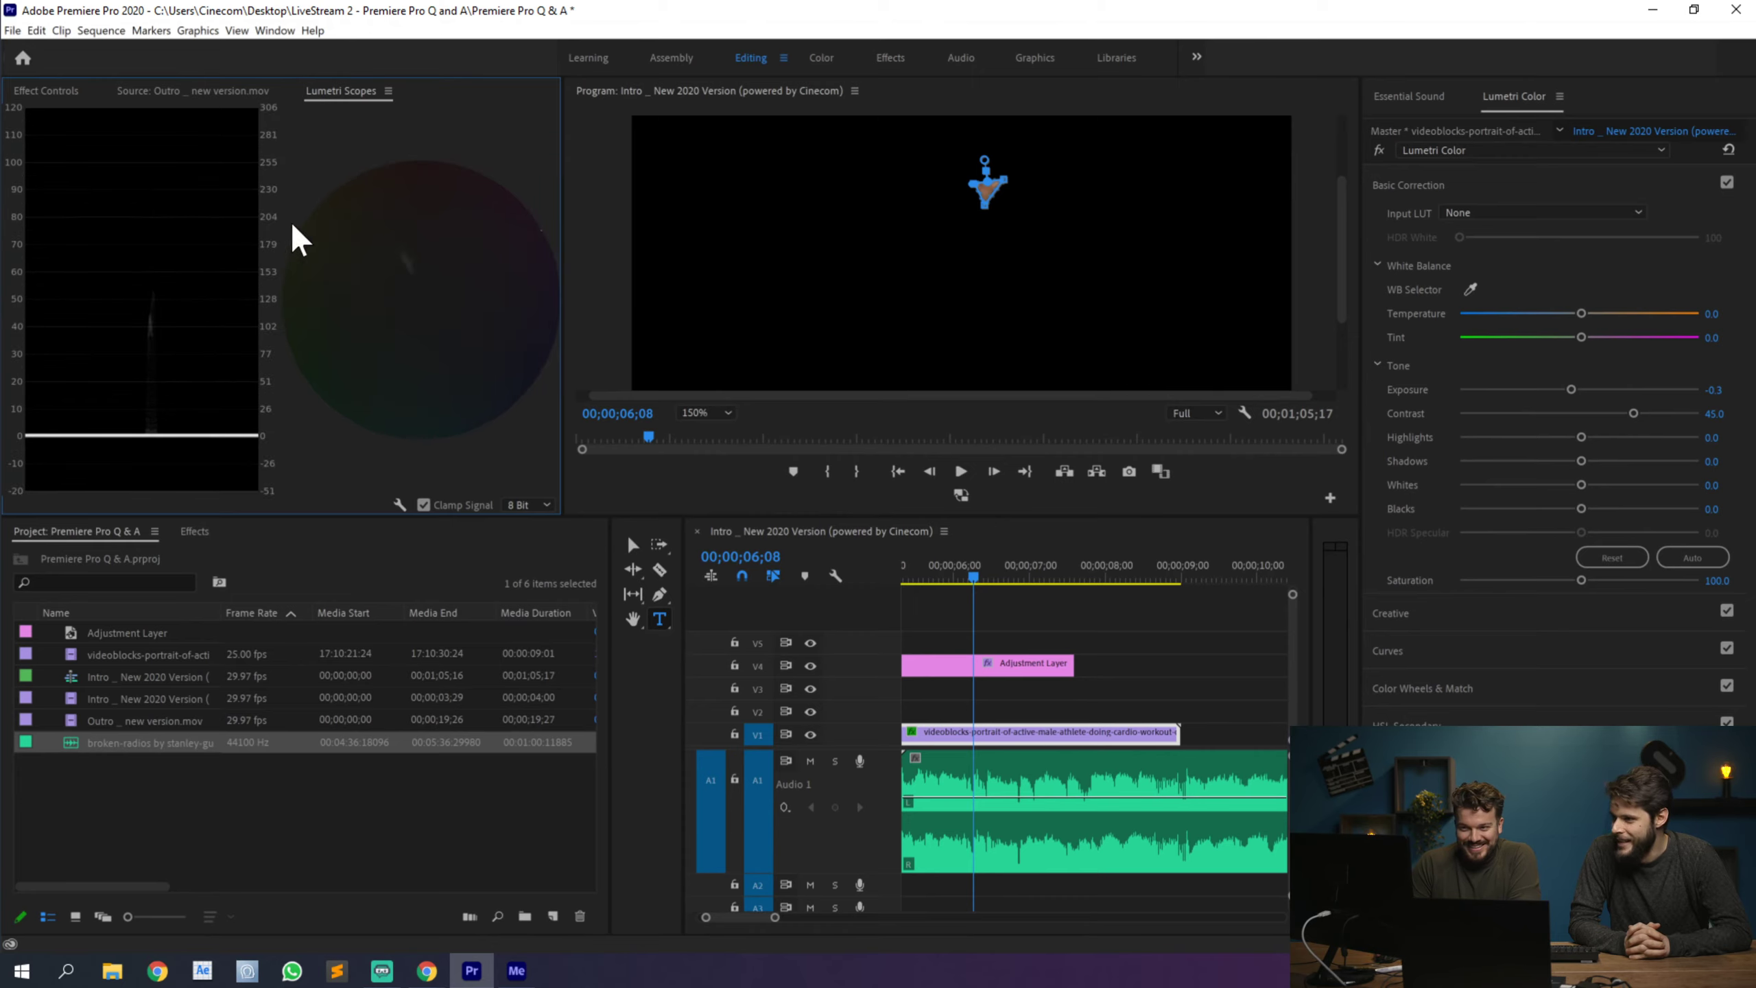
right_click(177, 147)
left_click(235, 228)
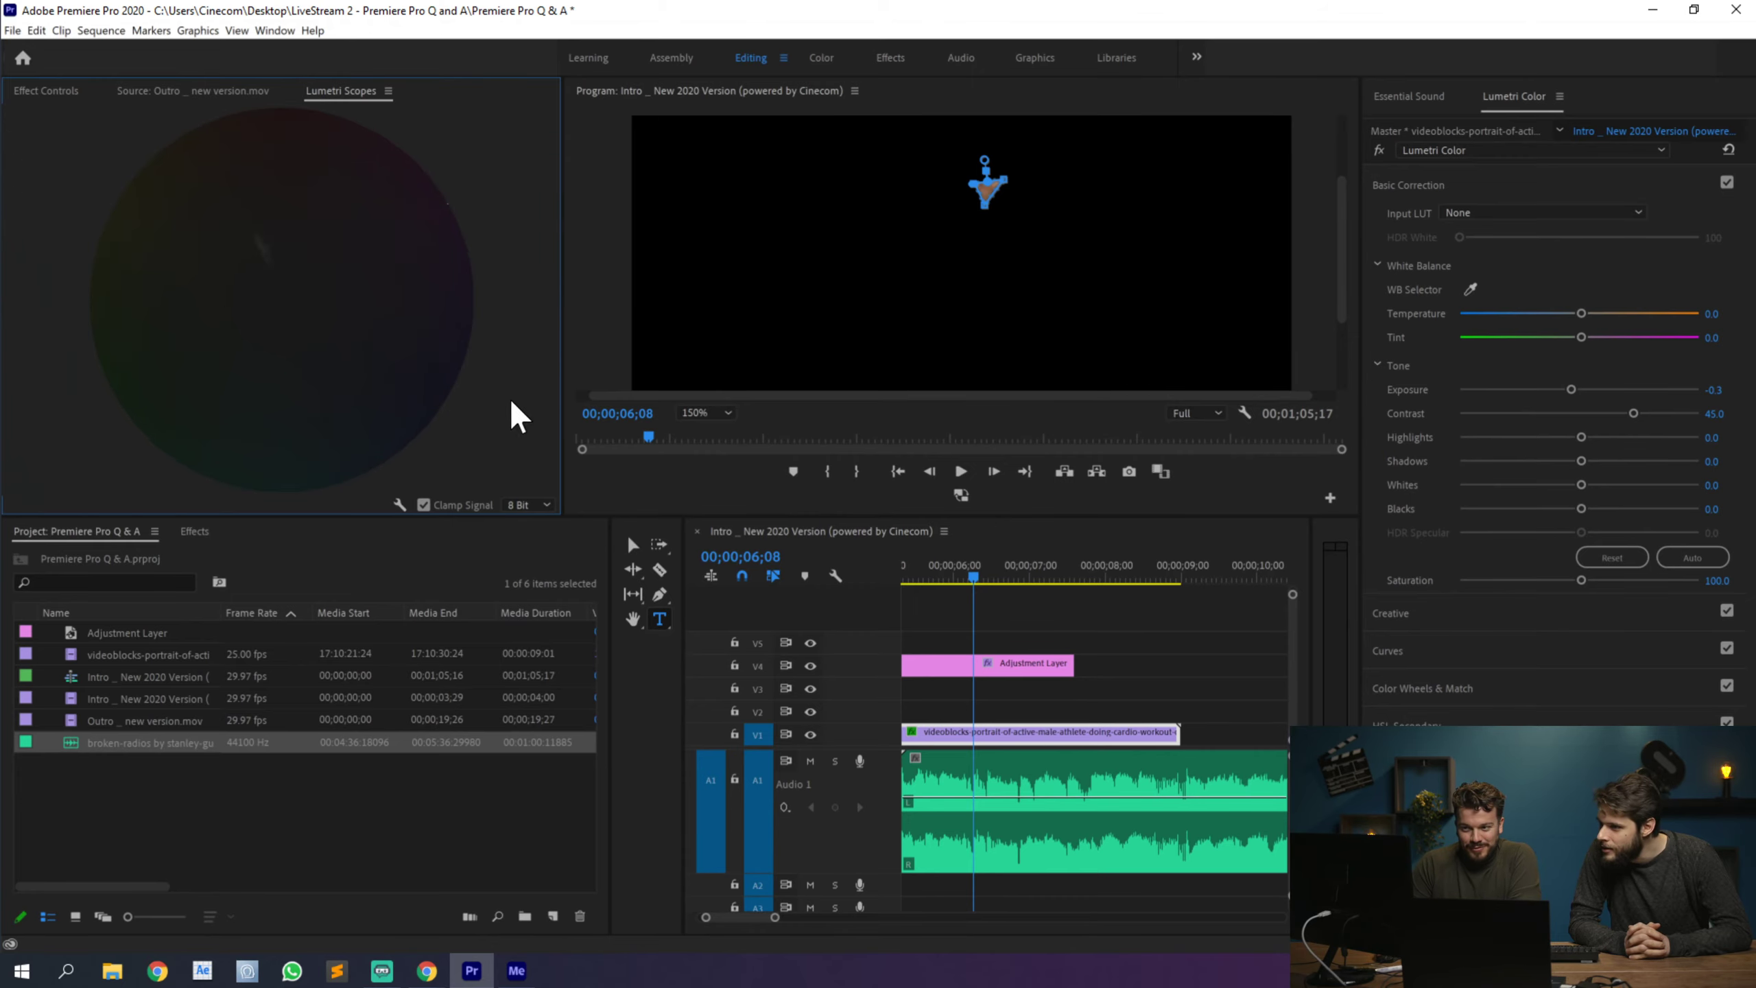
Step: Replace the Vectorscope HLS with Vectorscope YUV and nudge the clip's Tint to 0.8 to check the skin tone
right_click(399, 291)
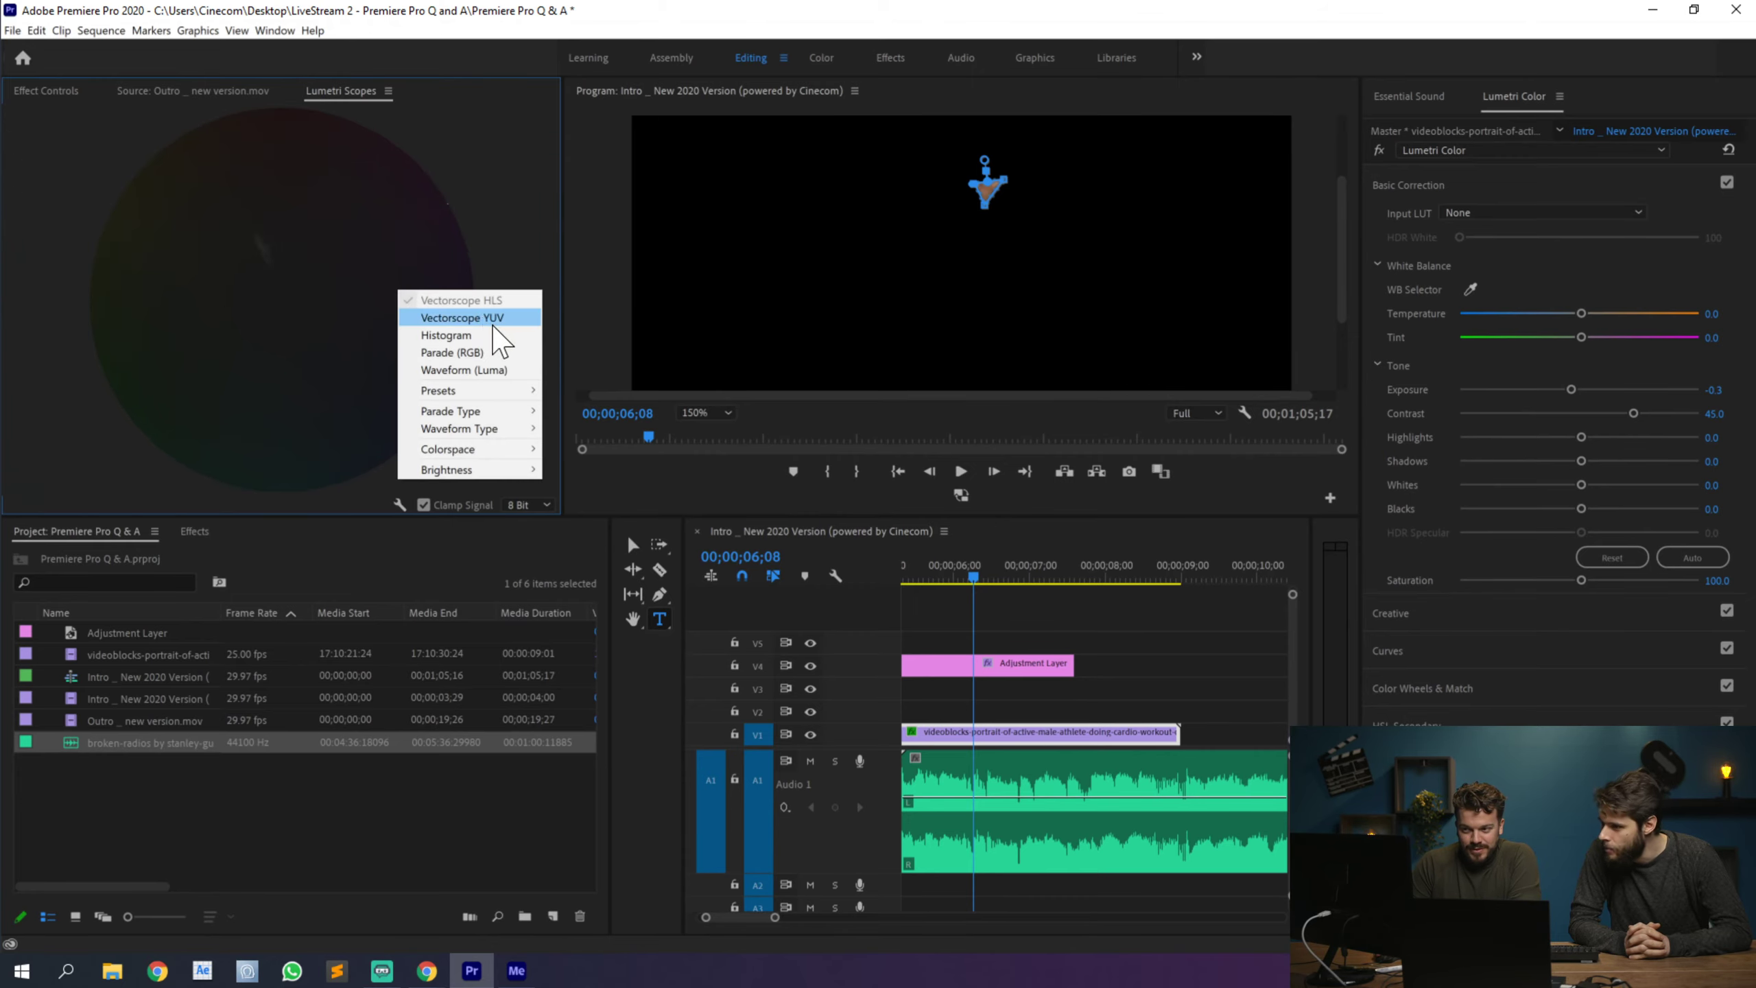
mouse_move(516, 415)
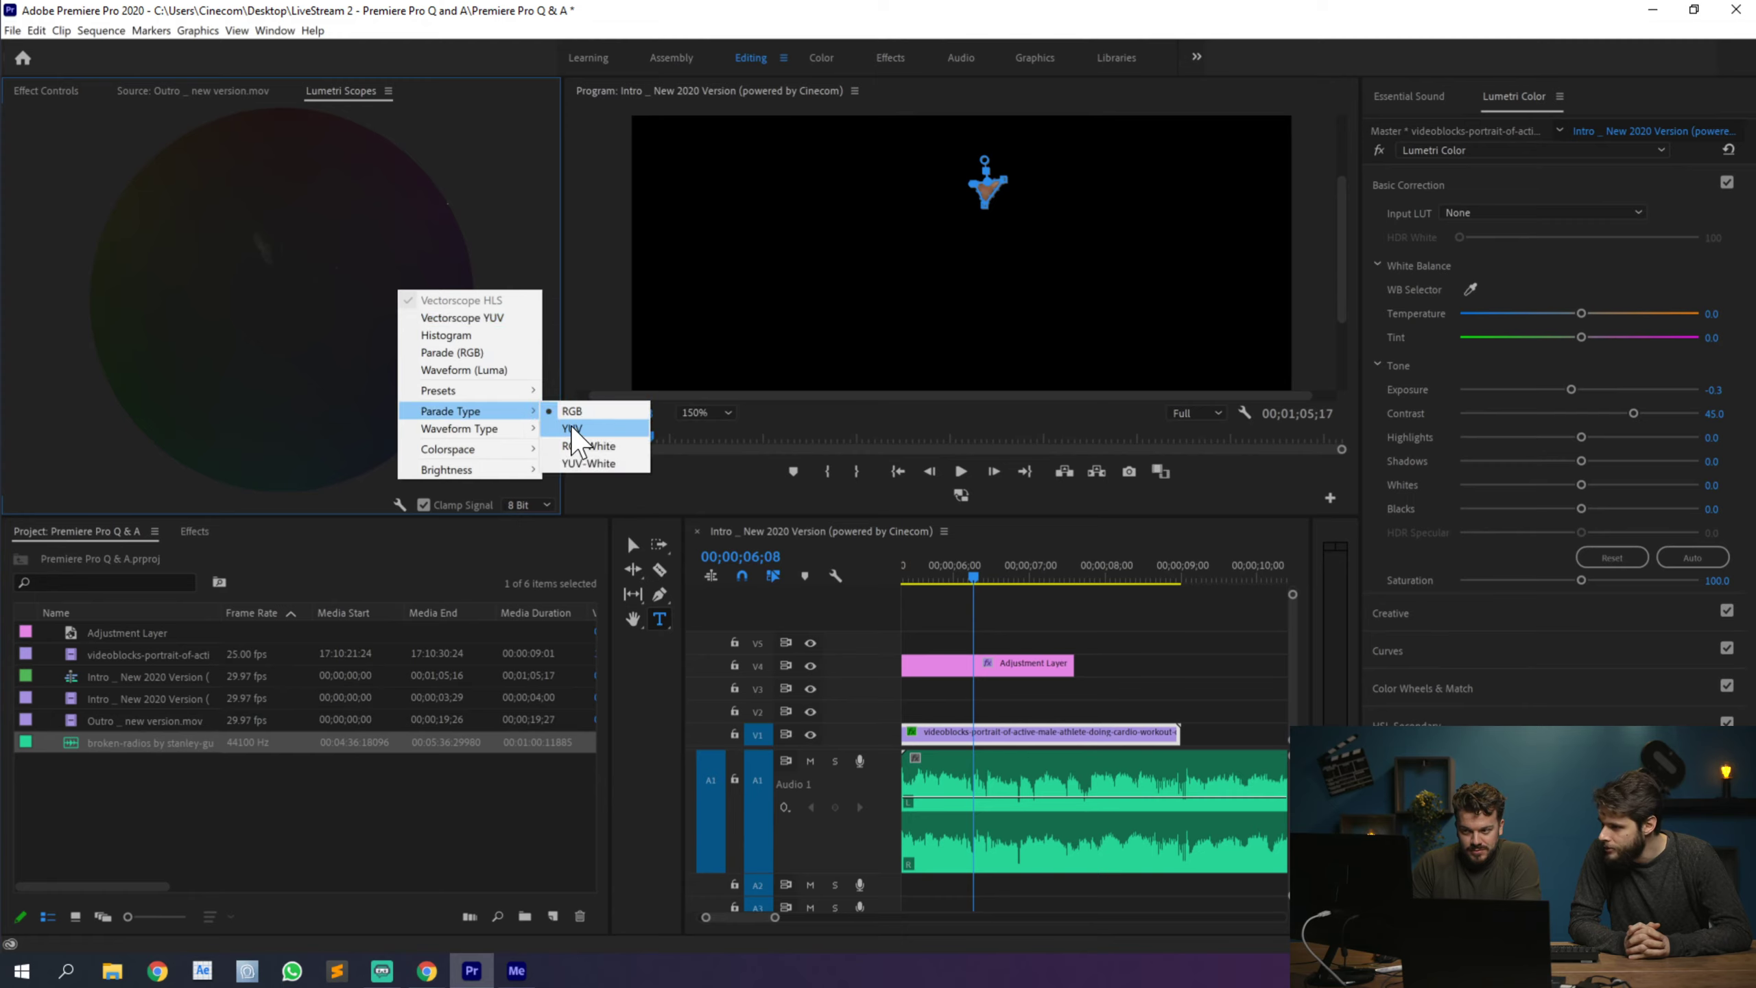
left_click(515, 318)
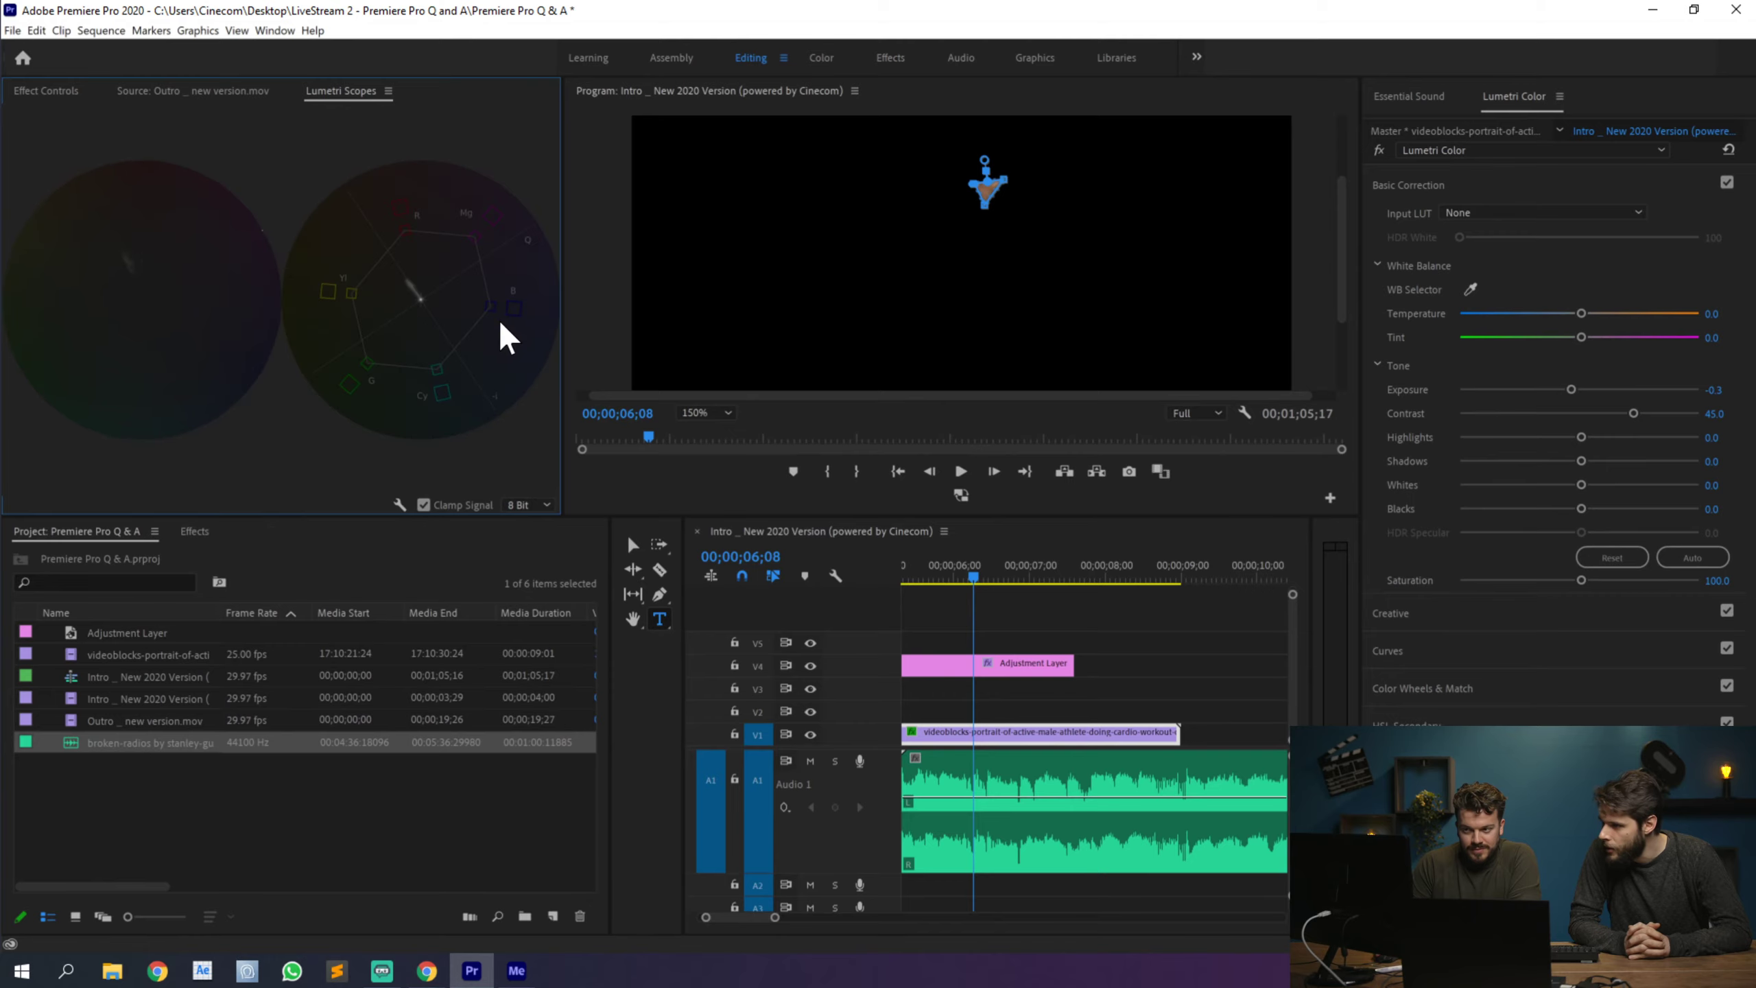
right_click(158, 274)
left_click(204, 291)
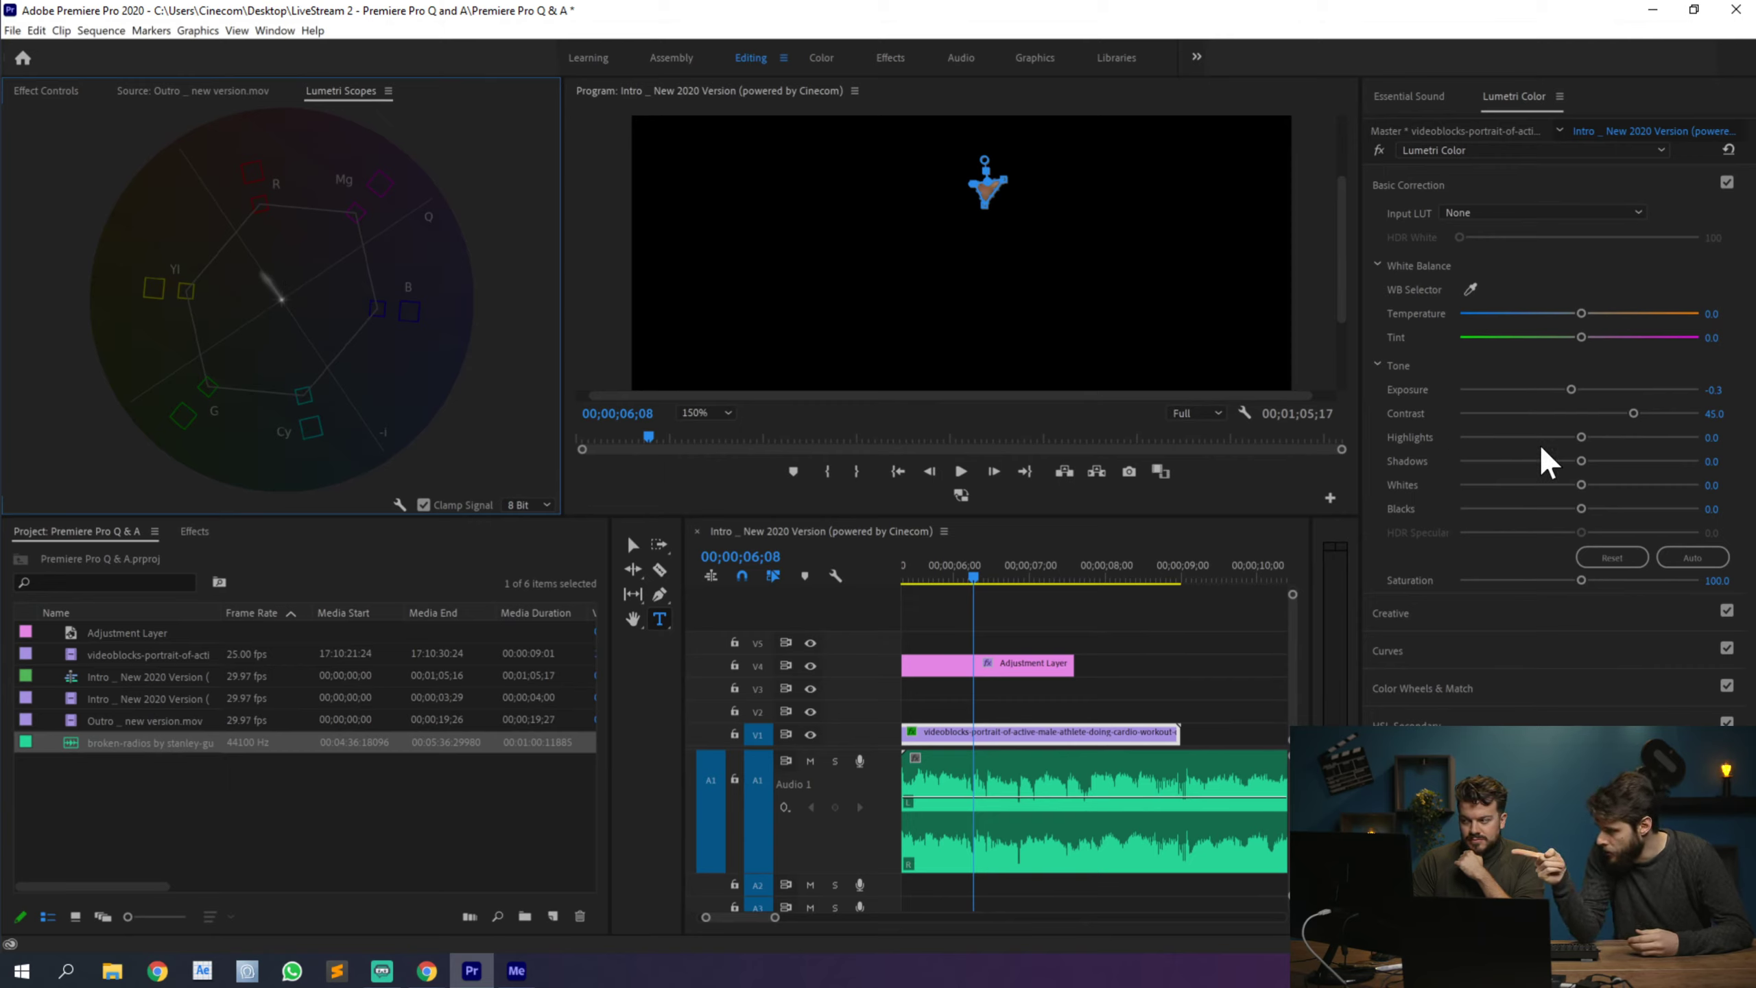
mouse_move(1581, 336)
left_mouse_down()
mouse_move(1448, 334)
mouse_move(1626, 343)
mouse_move(1553, 340)
mouse_move(1594, 340)
mouse_move(1578, 340)
left_mouse_up()
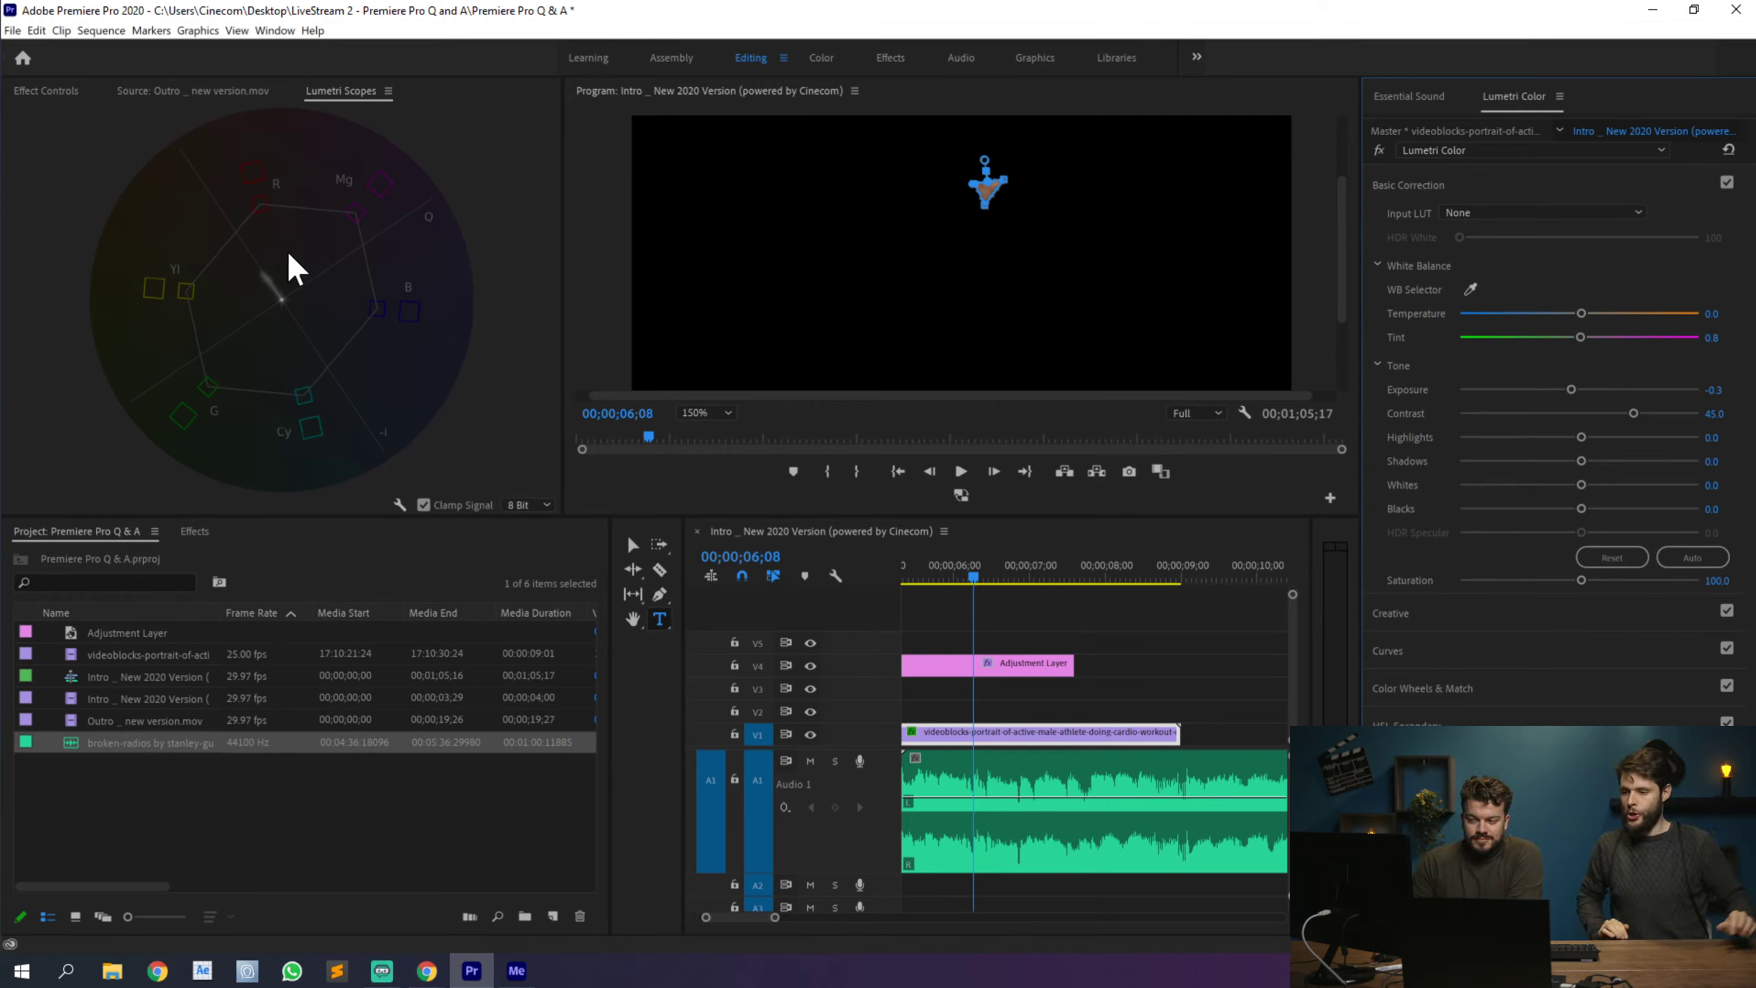
Step: Delete the opacity mask from the athlete clip and fit the whole frame in the program preview
left_click(44, 91)
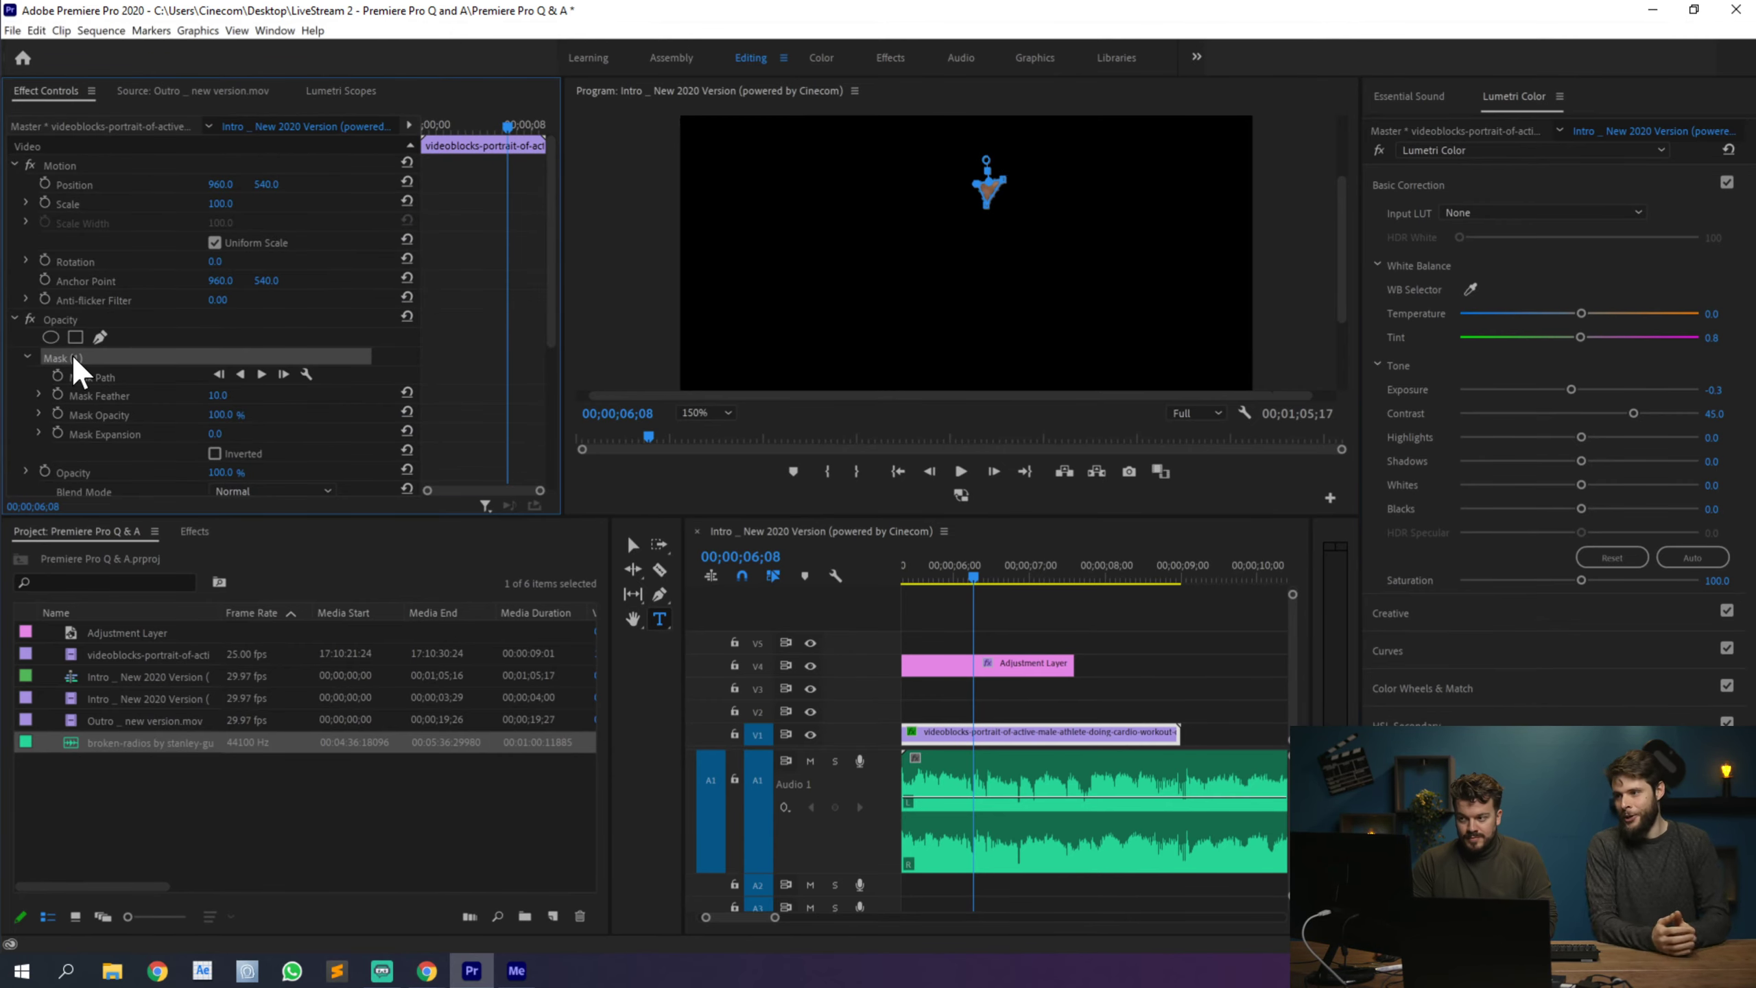
key("Delete")
left_click(721, 410)
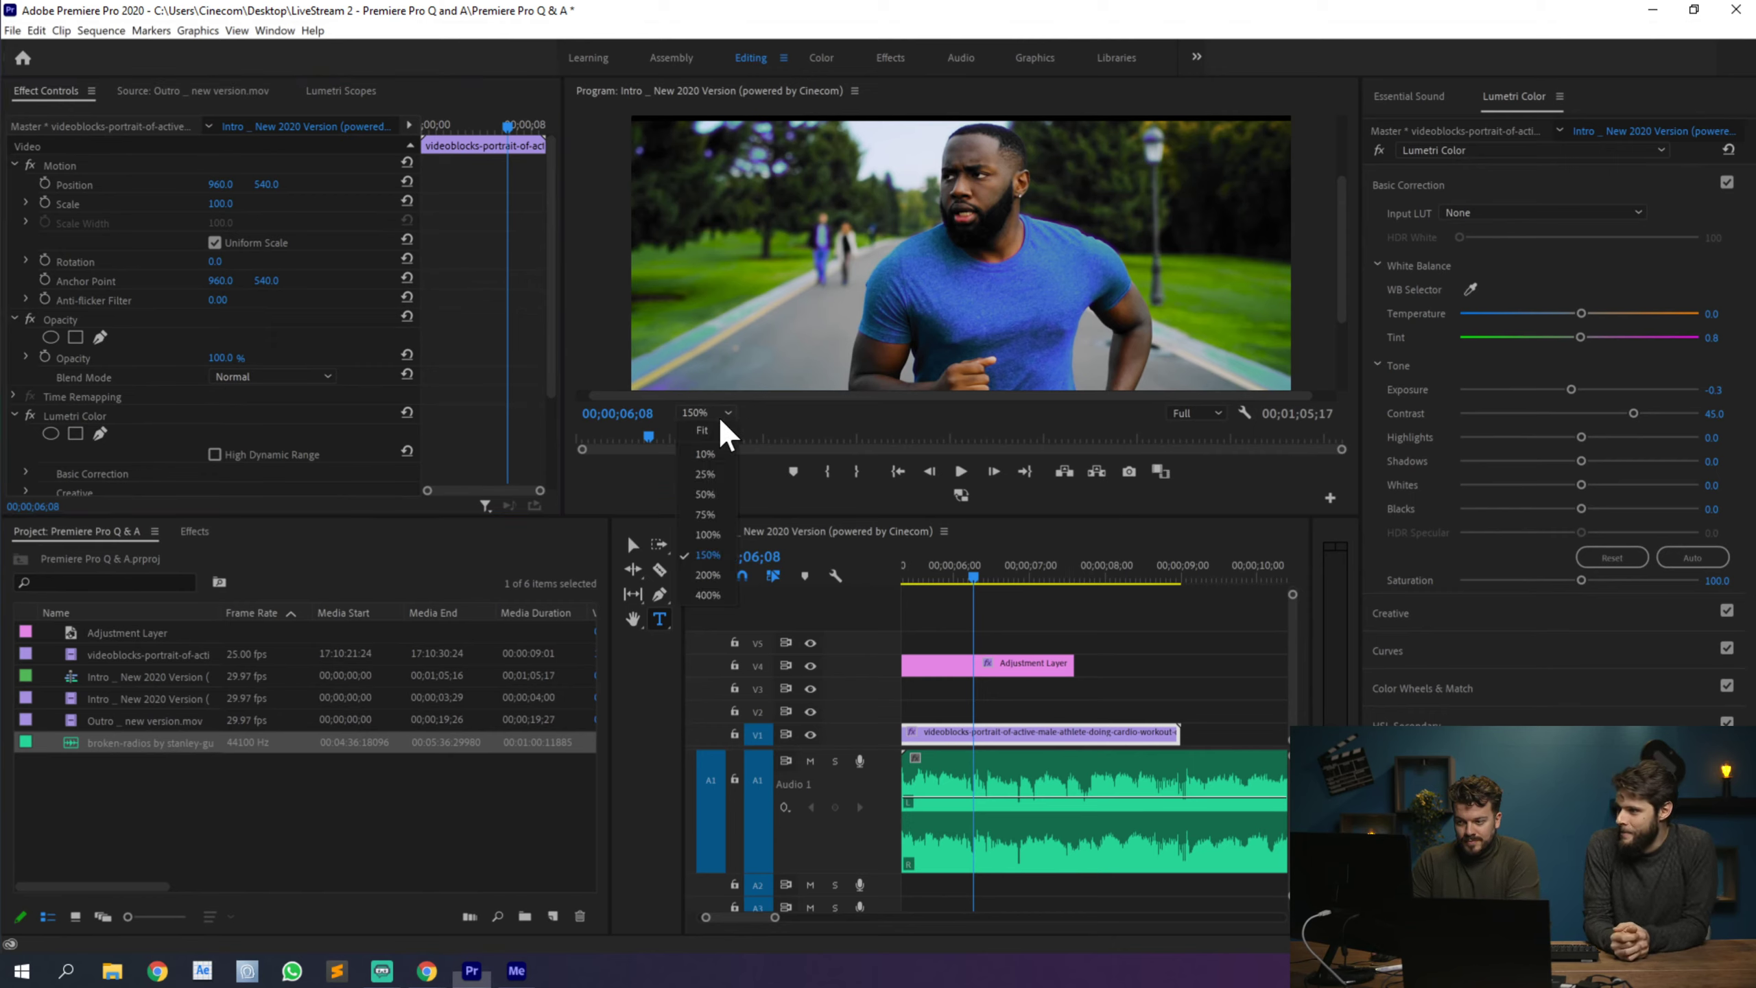
left_click(712, 429)
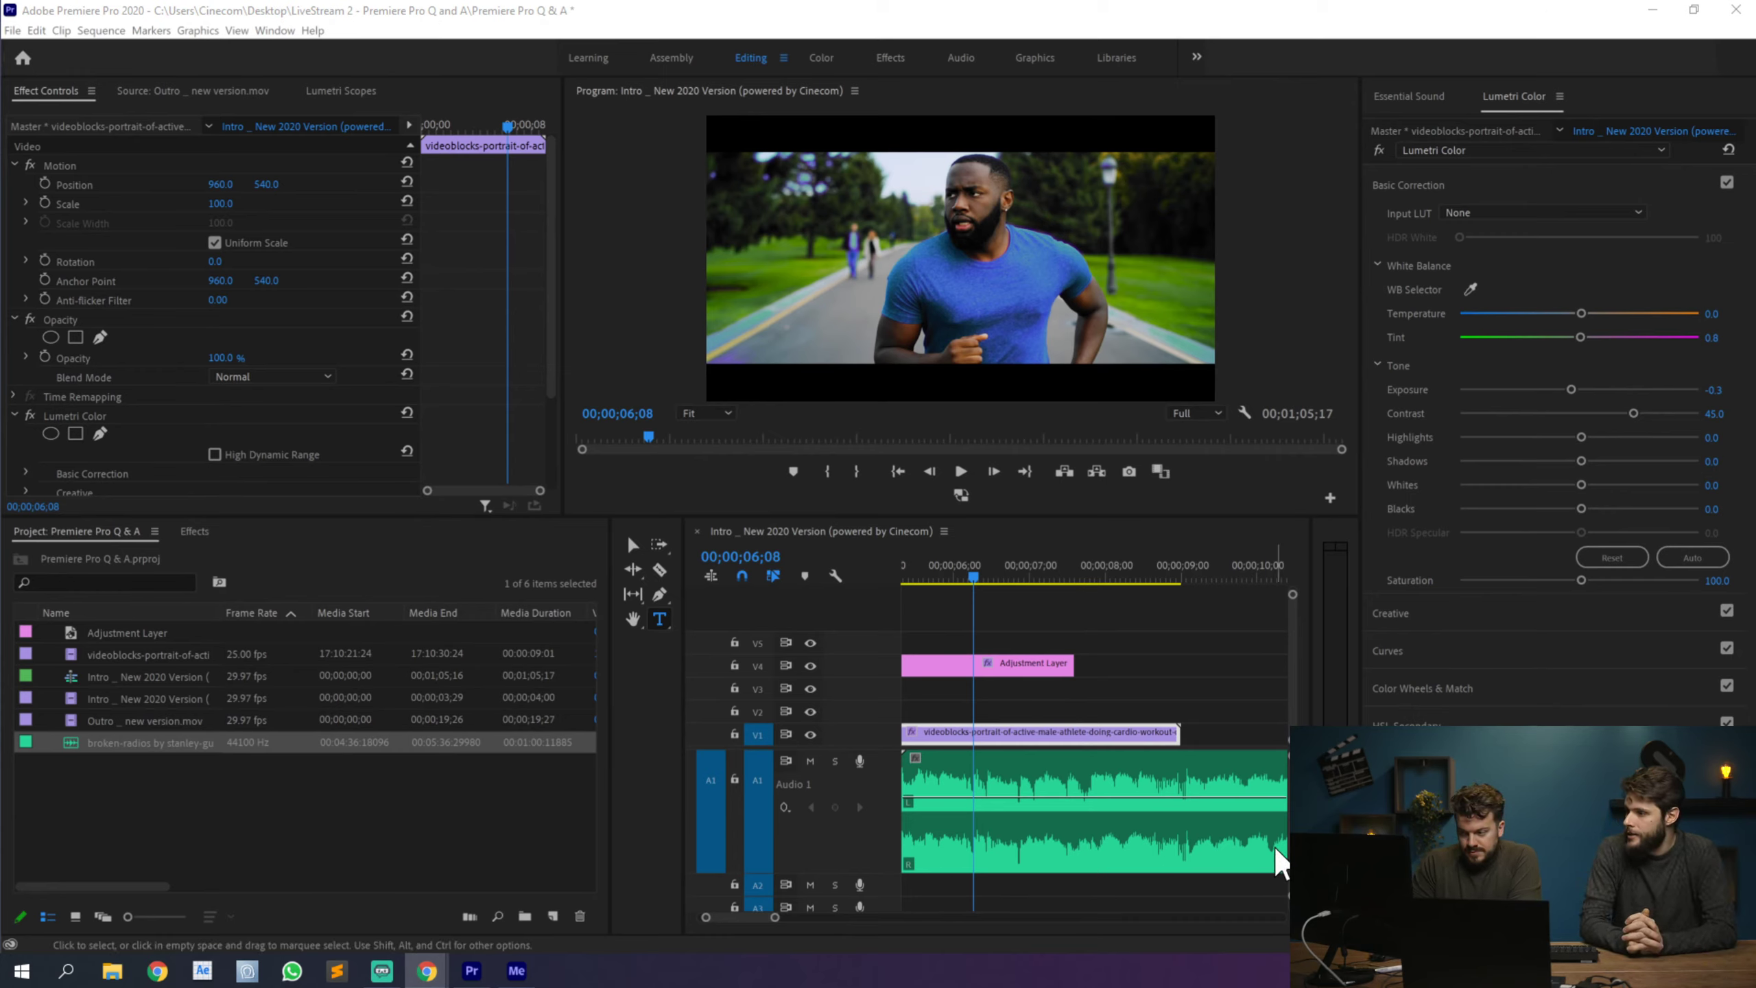
Step: Align the music clip with the sequence start, cut it at the end of the athlete clip and delete the remainder
left_click_drag(775, 917, 815, 917)
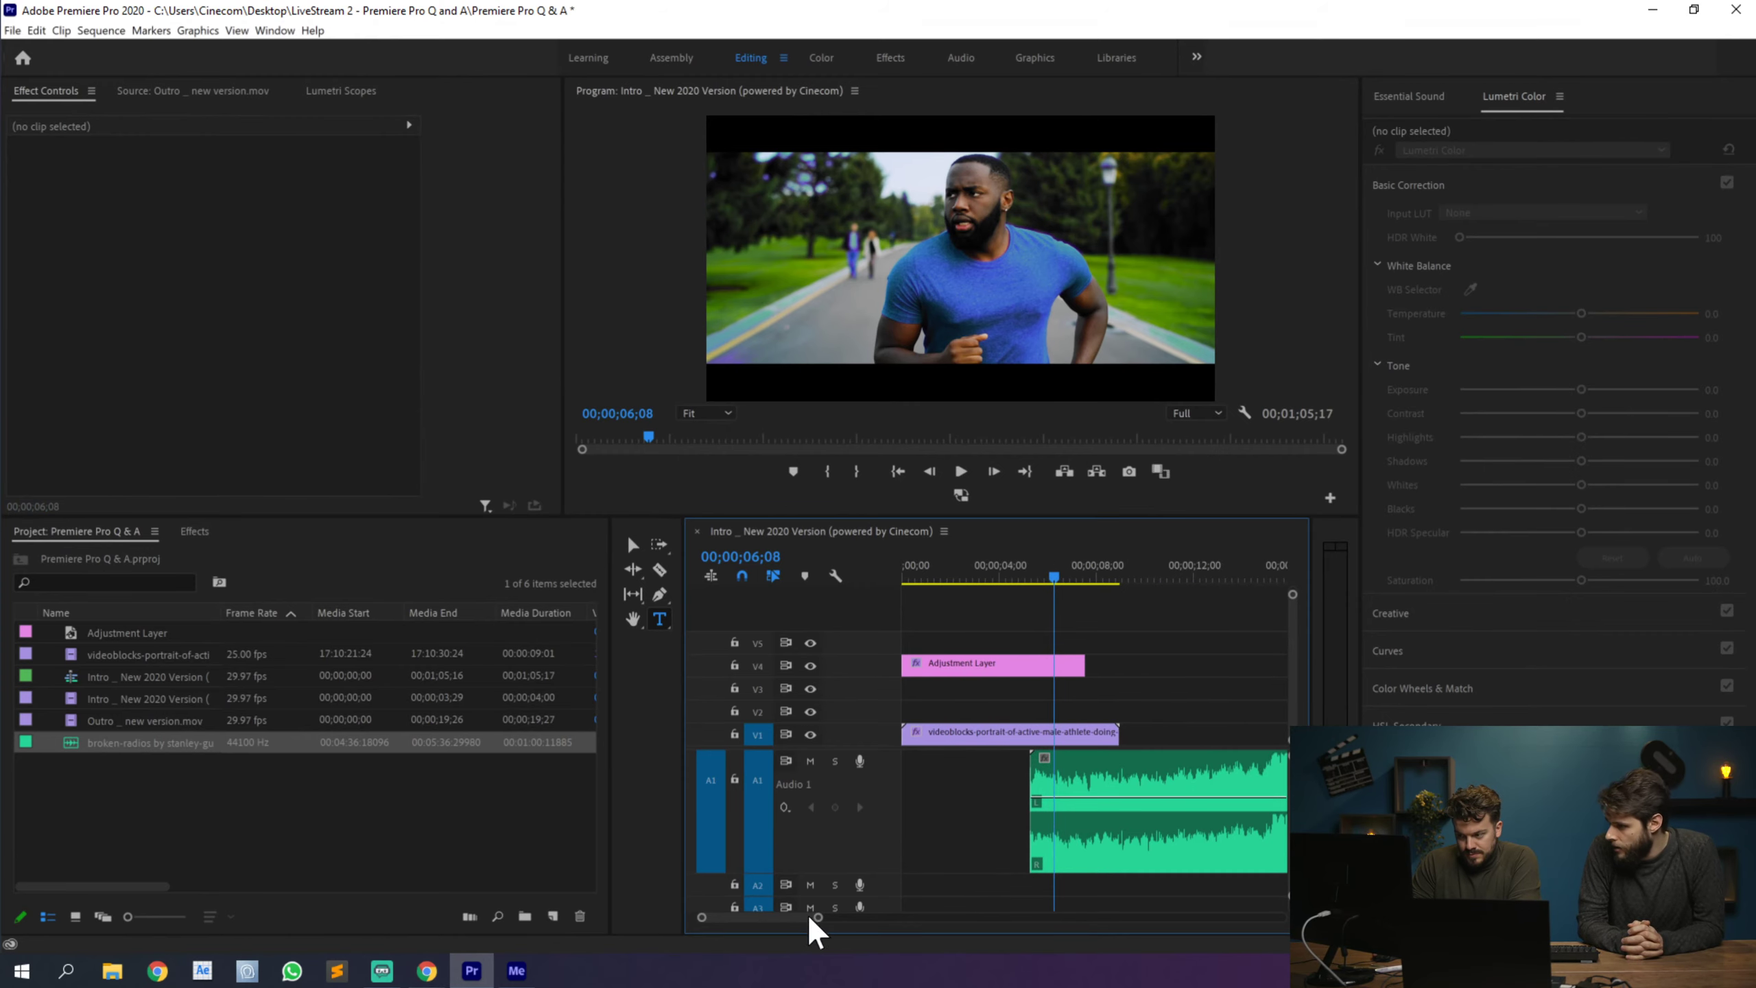
left_click(1084, 789)
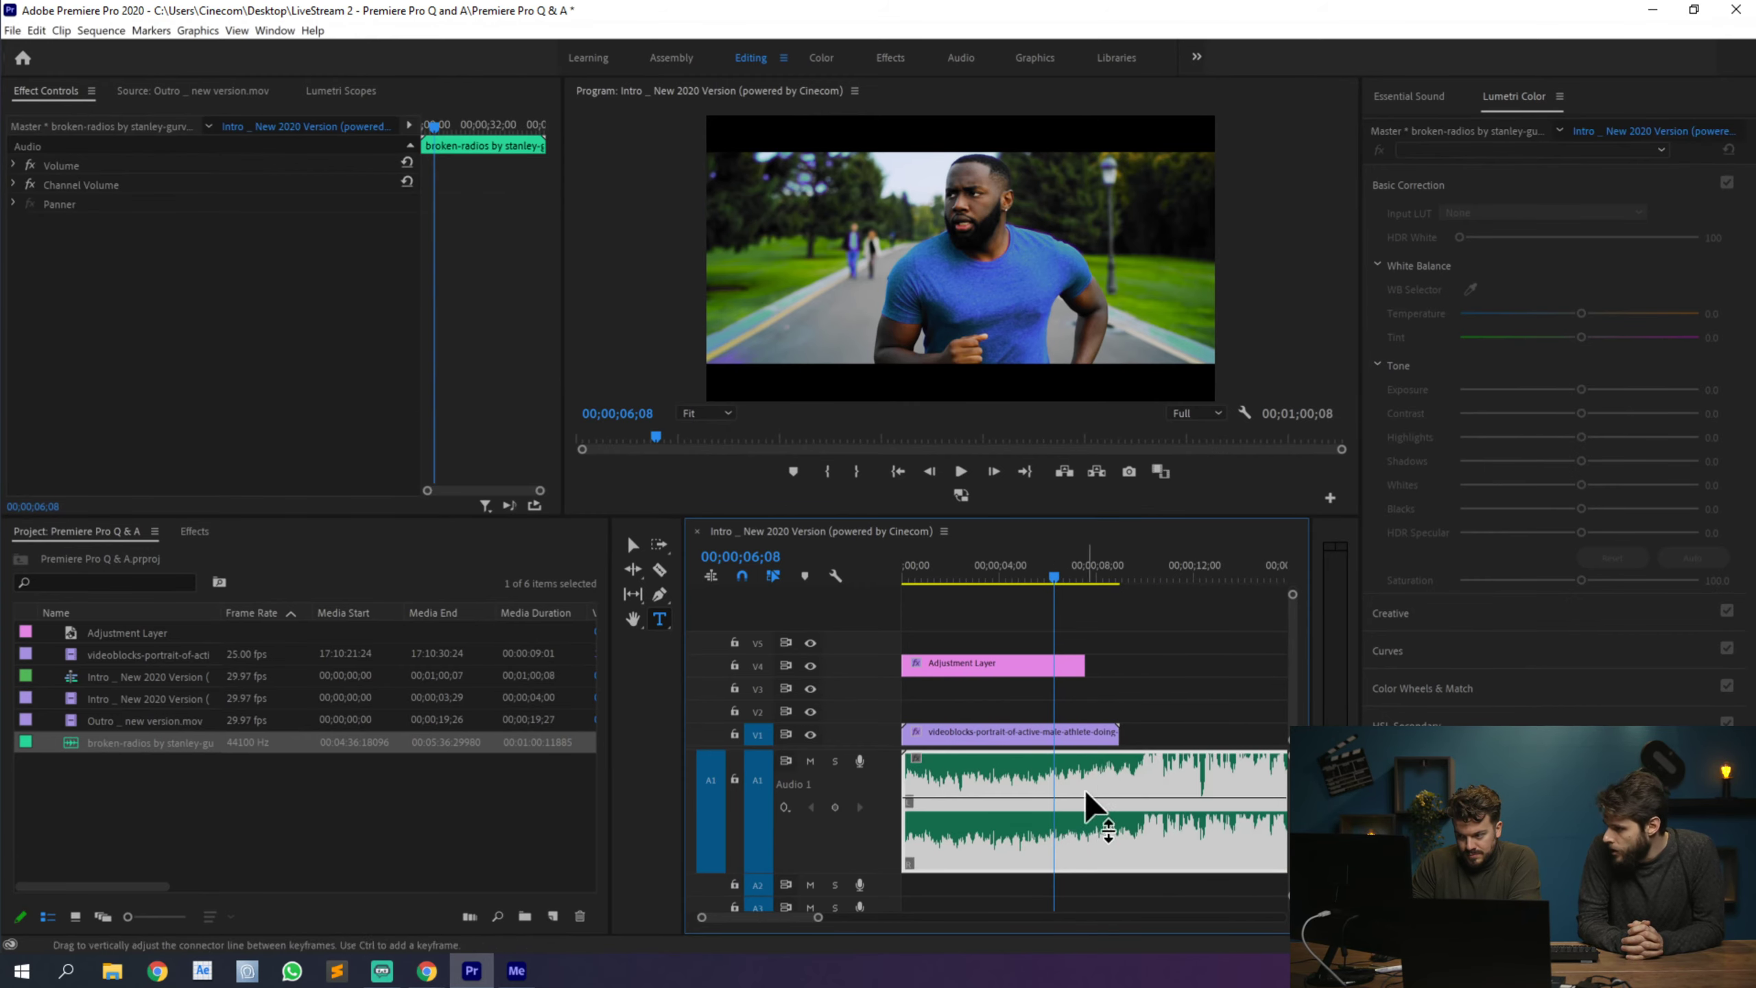
key("c")
left_click(1123, 774)
key("v")
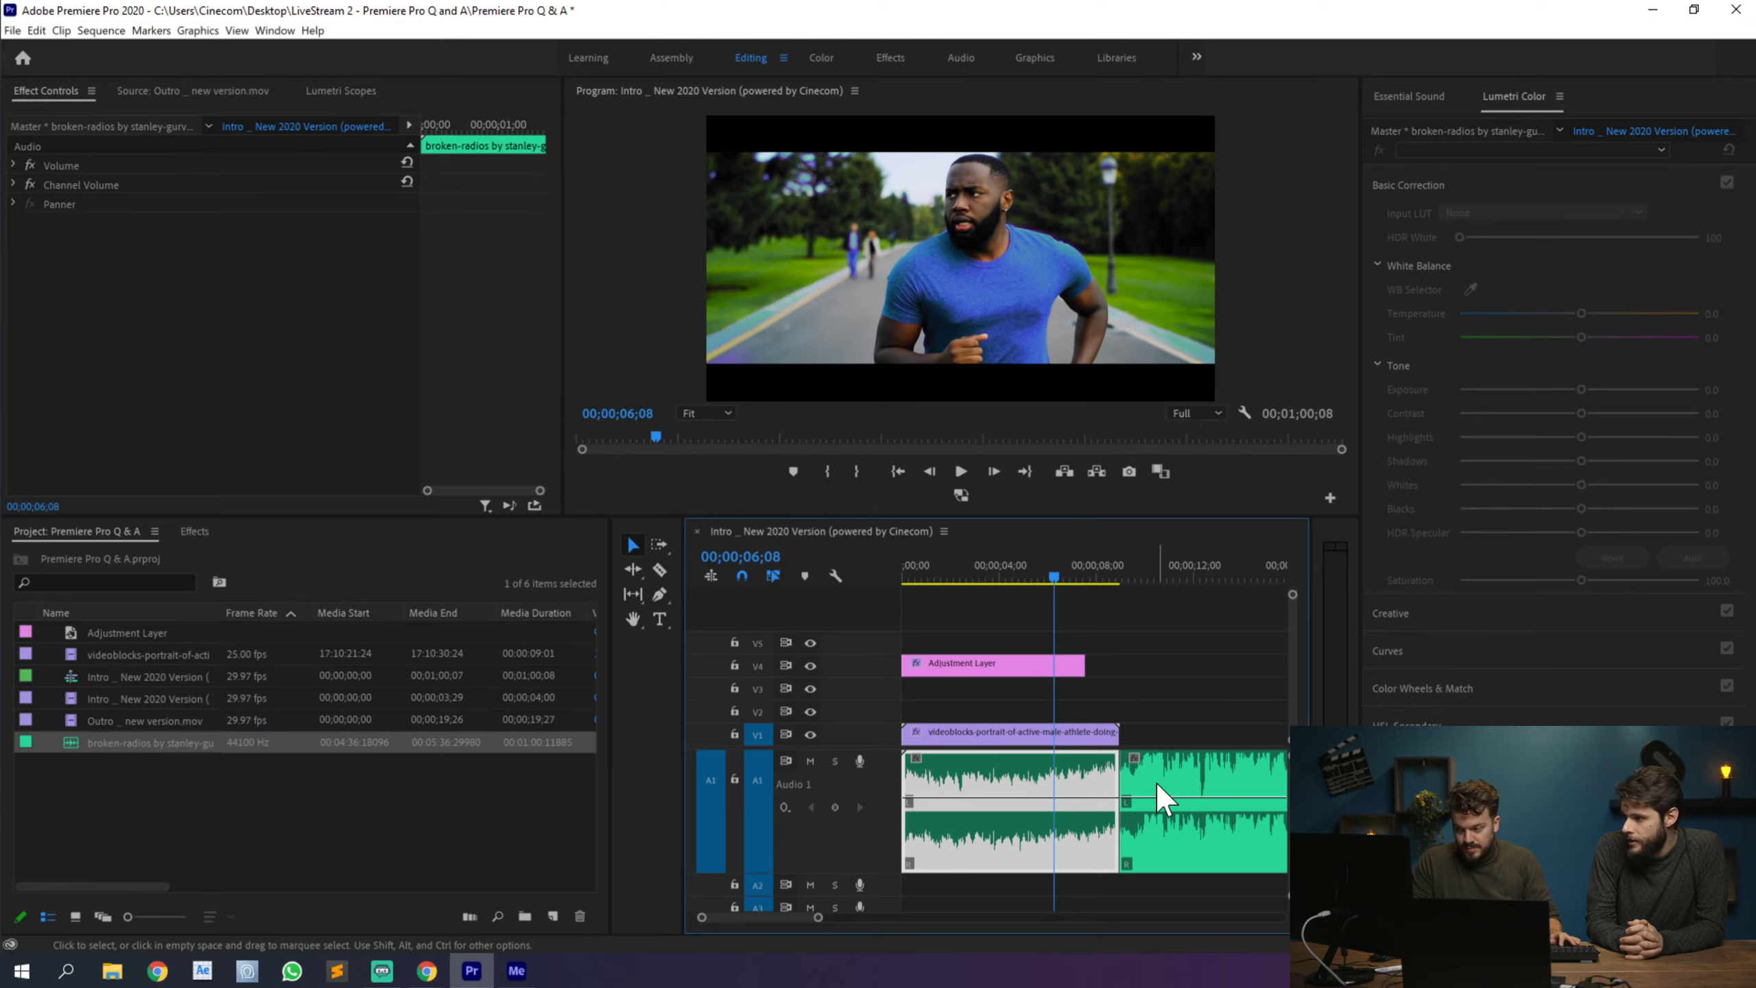
left_click(1157, 783)
key("Delete")
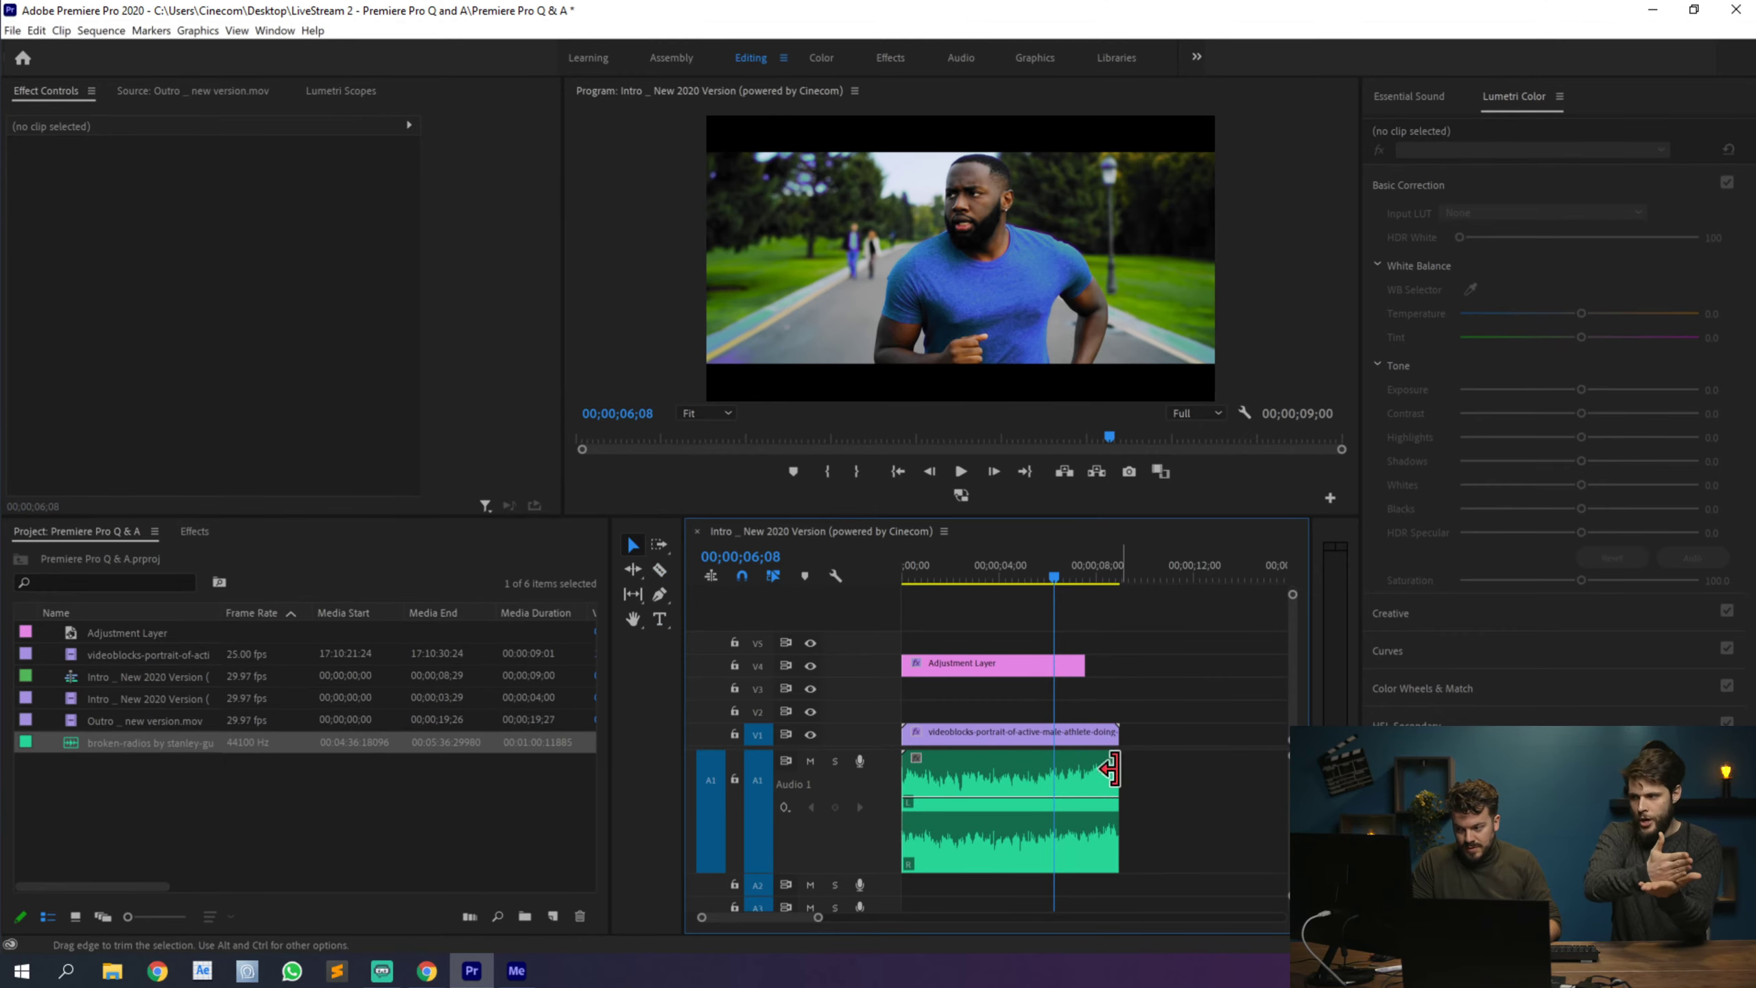
Step: Apply the default Constant Power audio transition to the end of the music clip
left_click_drag(1081, 577, 1111, 579)
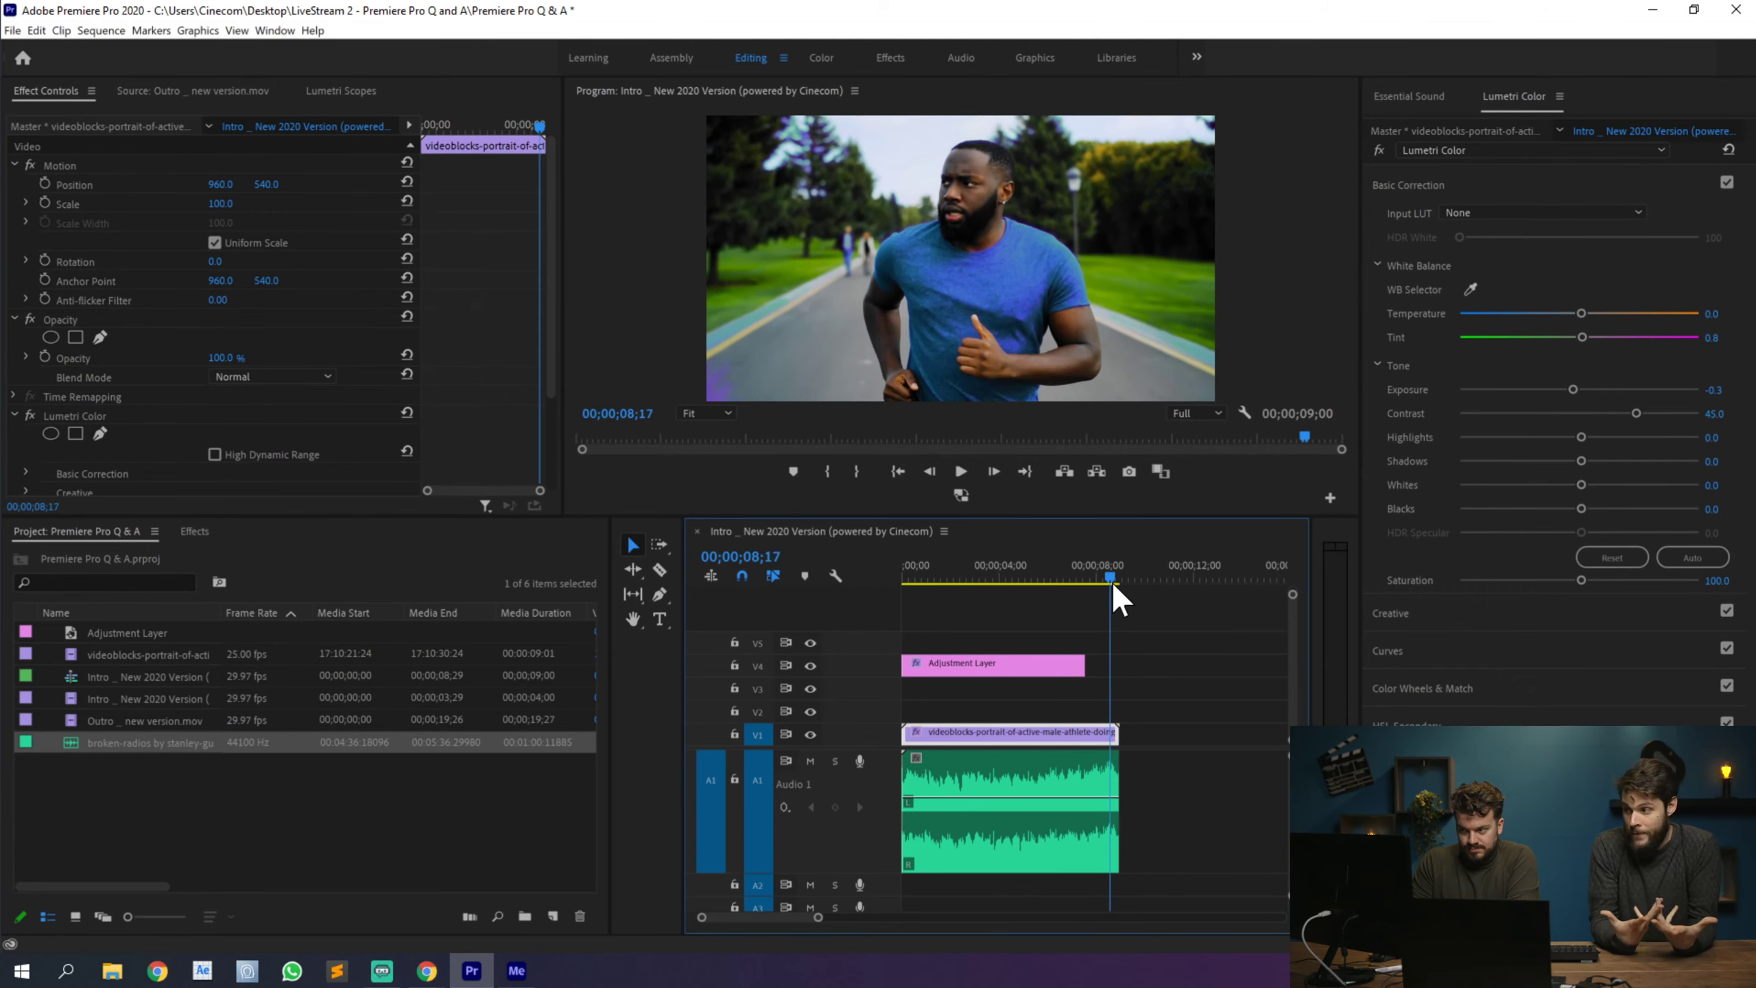
right_click(1124, 778)
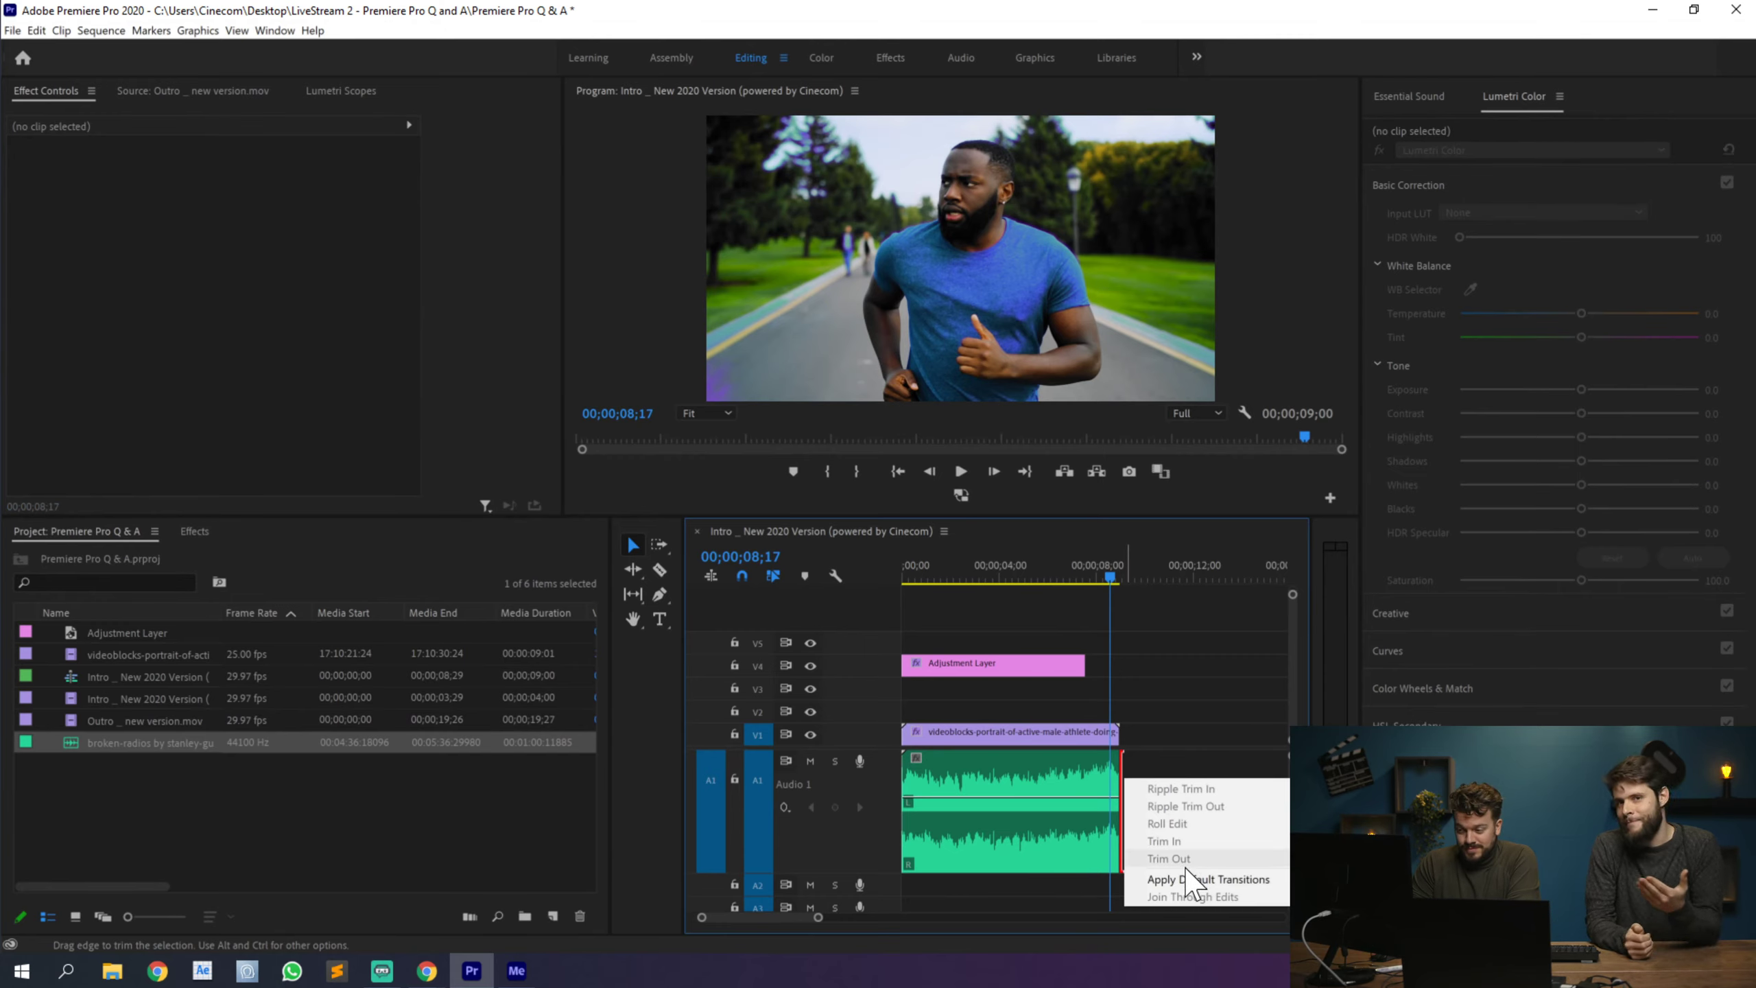
left_click(1157, 733)
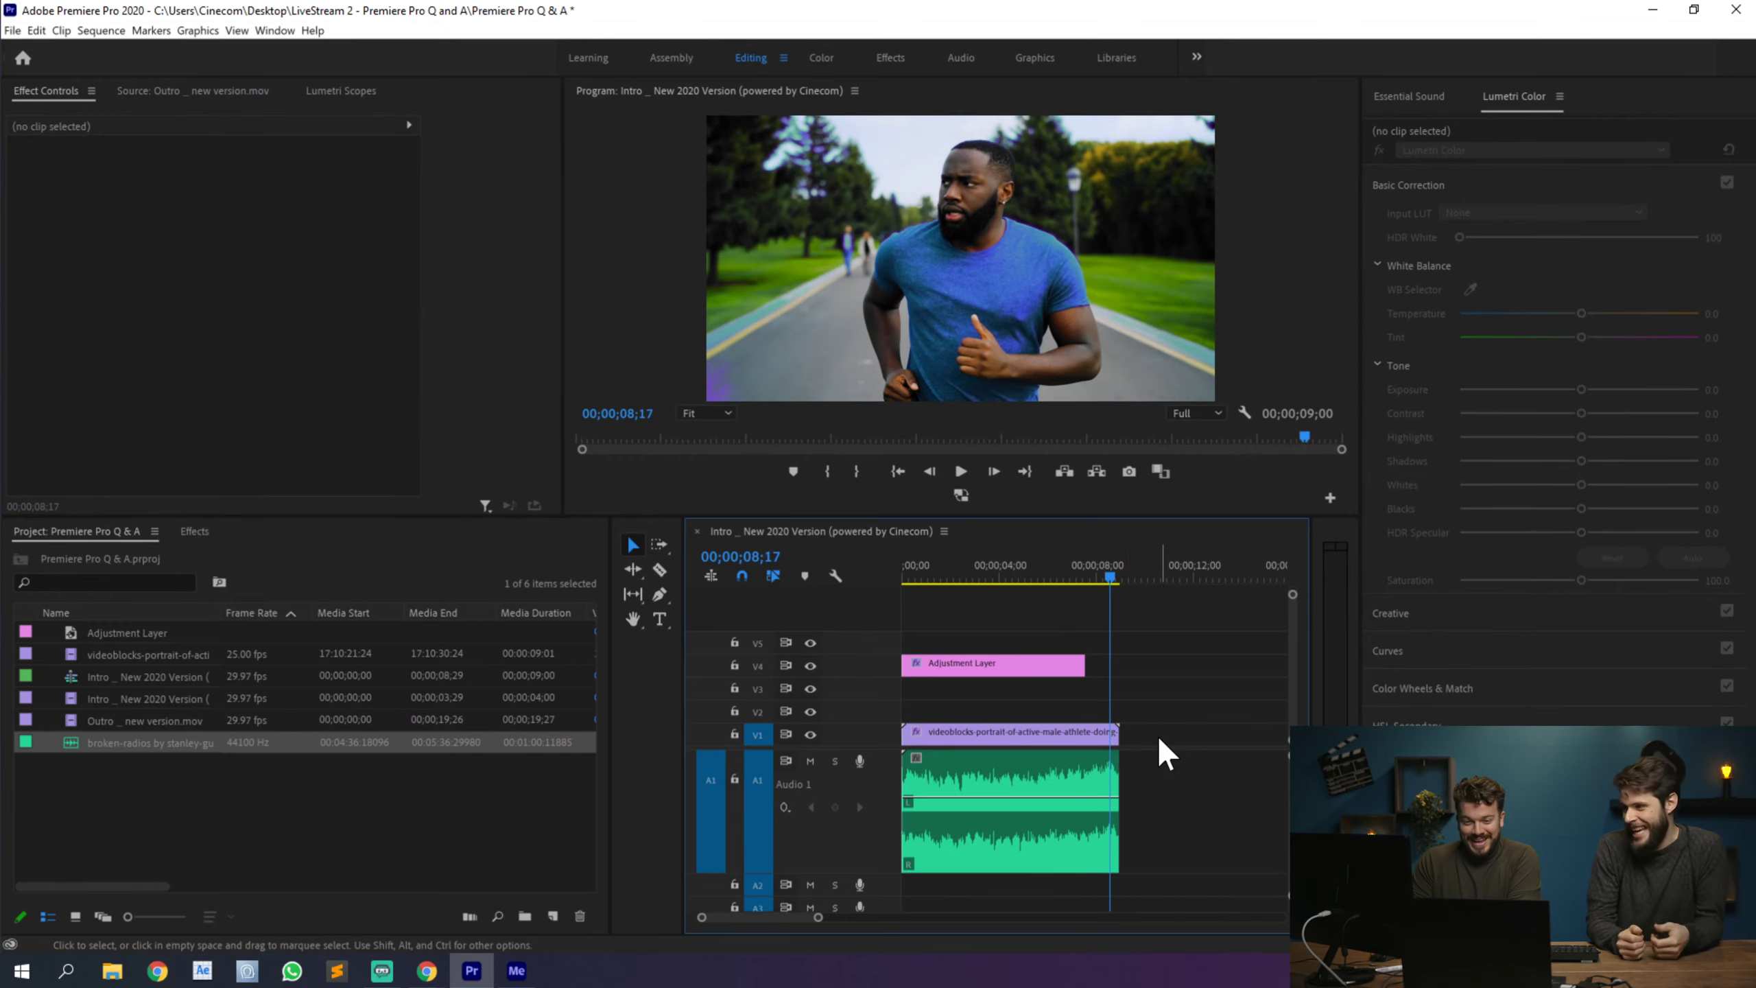
left_click(1125, 776)
key("ctrl+shift+d")
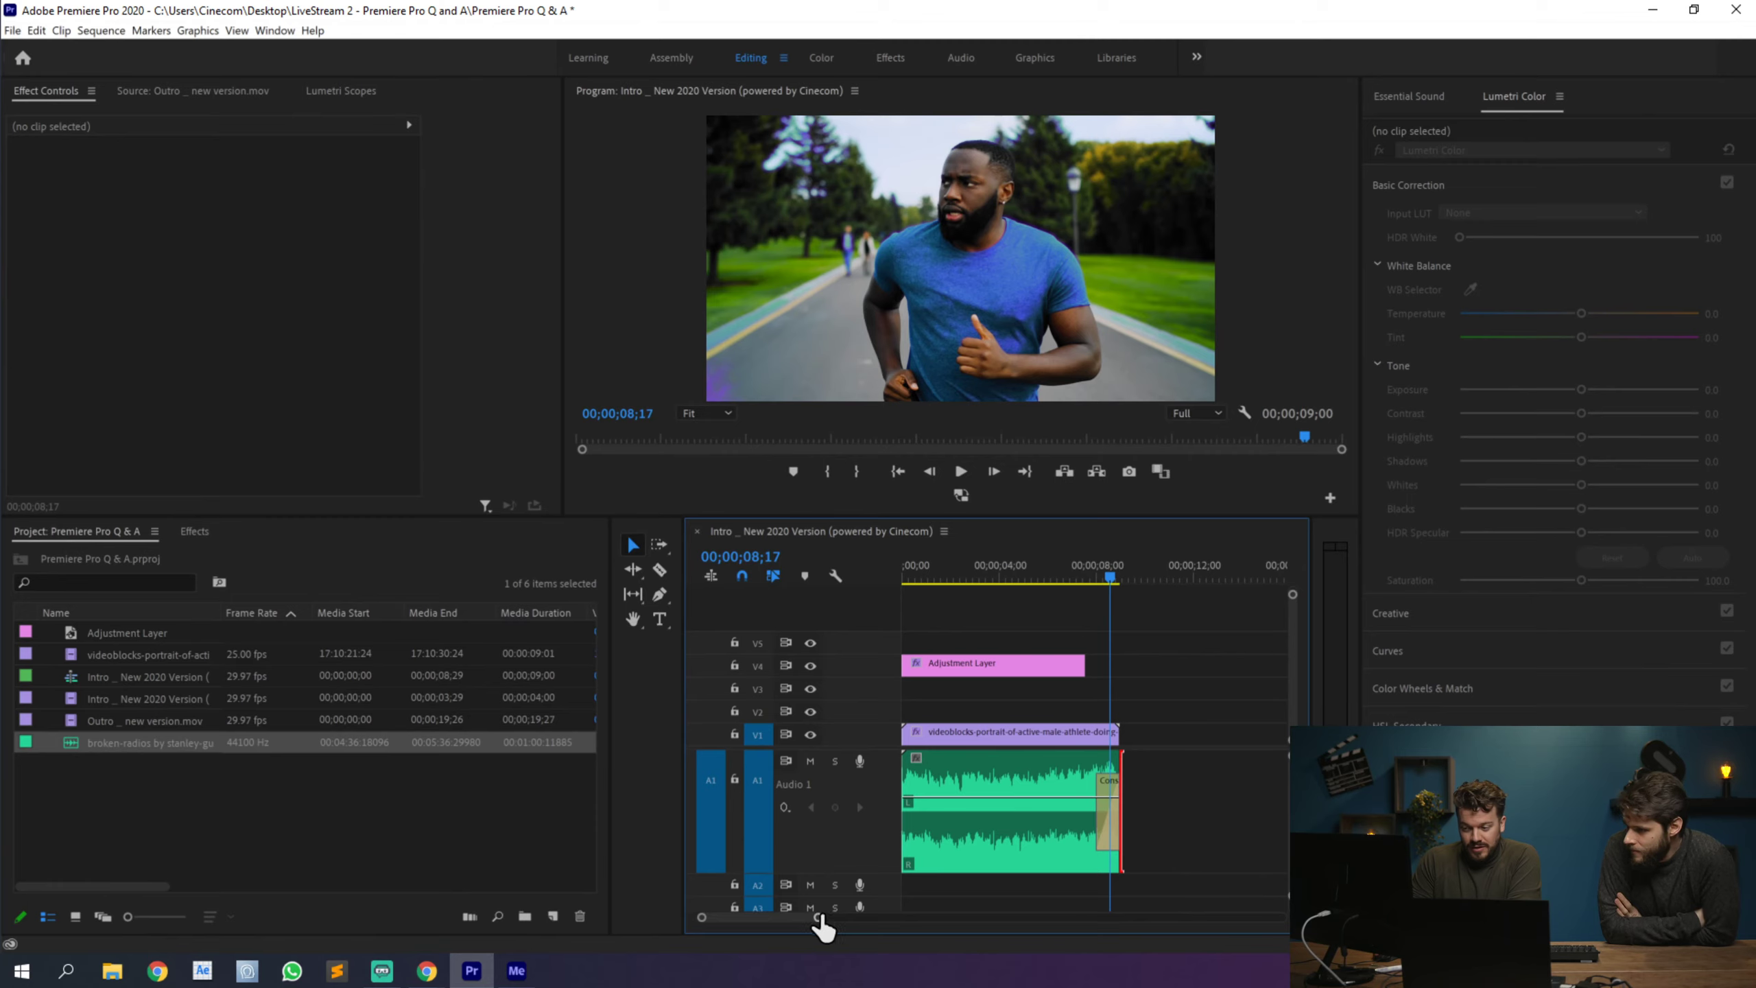
Step: Keyframe the music clip's volume to fade from the start of the Constant Power transition to -∞ dB at 00;00;09;00
left_click_drag(820, 924, 795, 920)
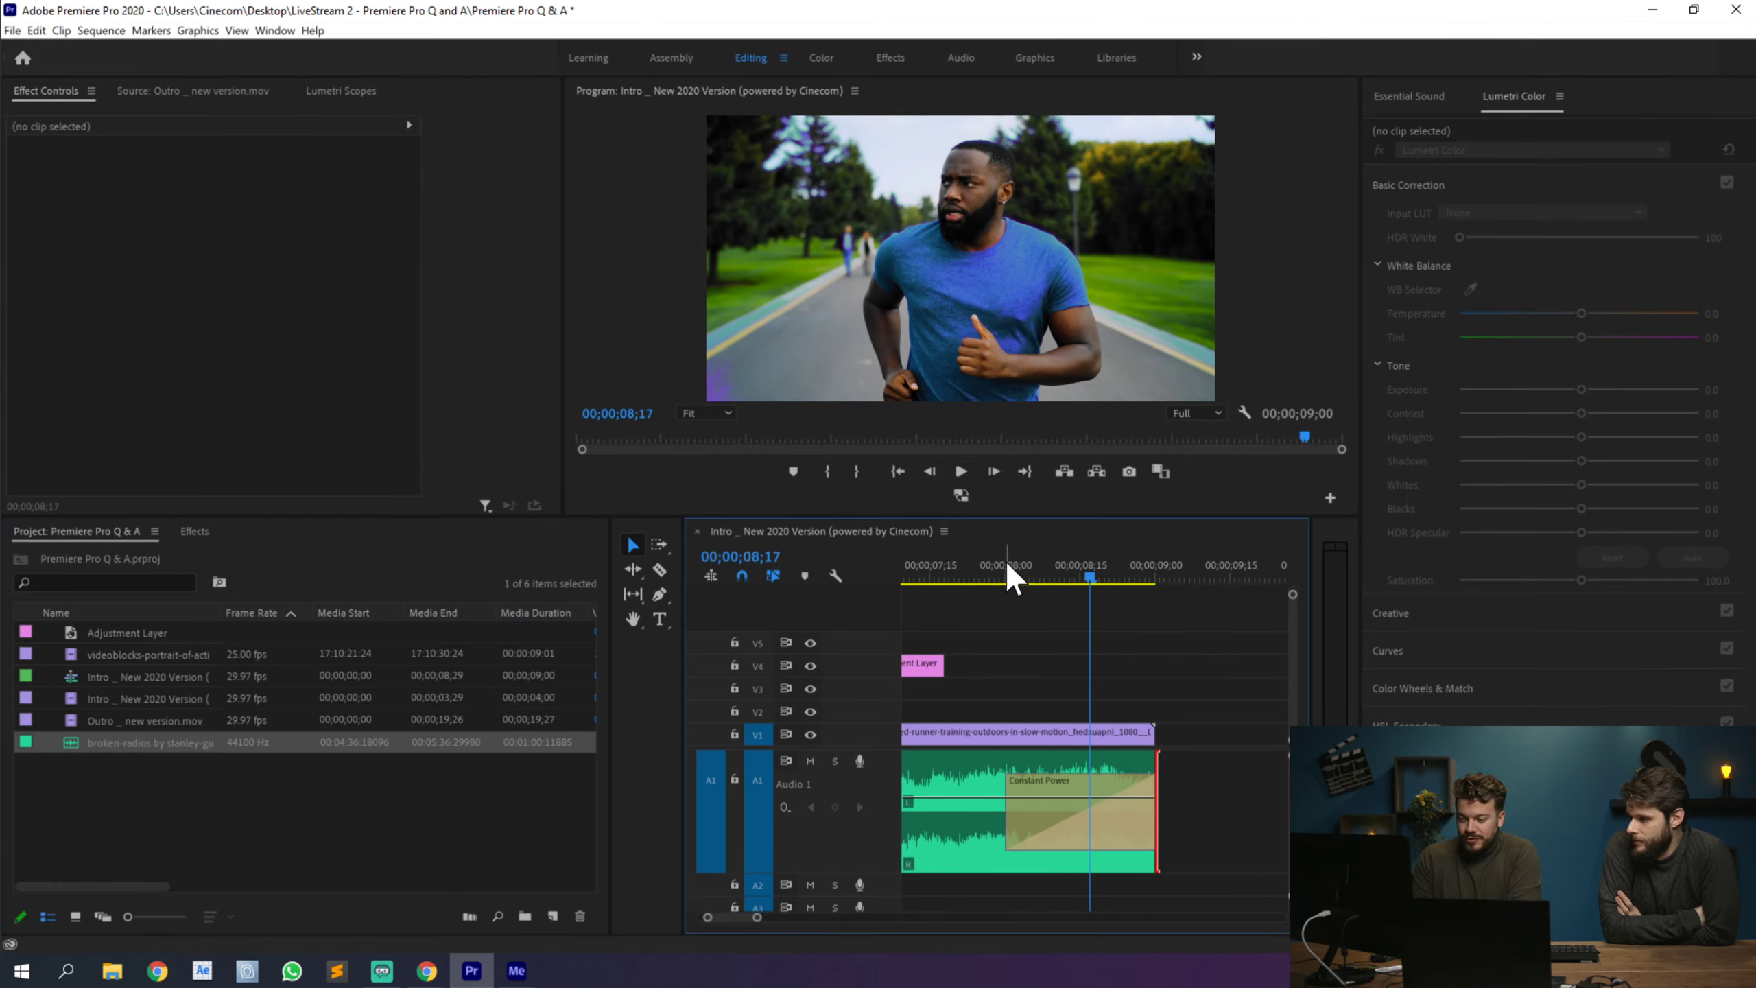
left_click_drag(1007, 567, 1098, 608)
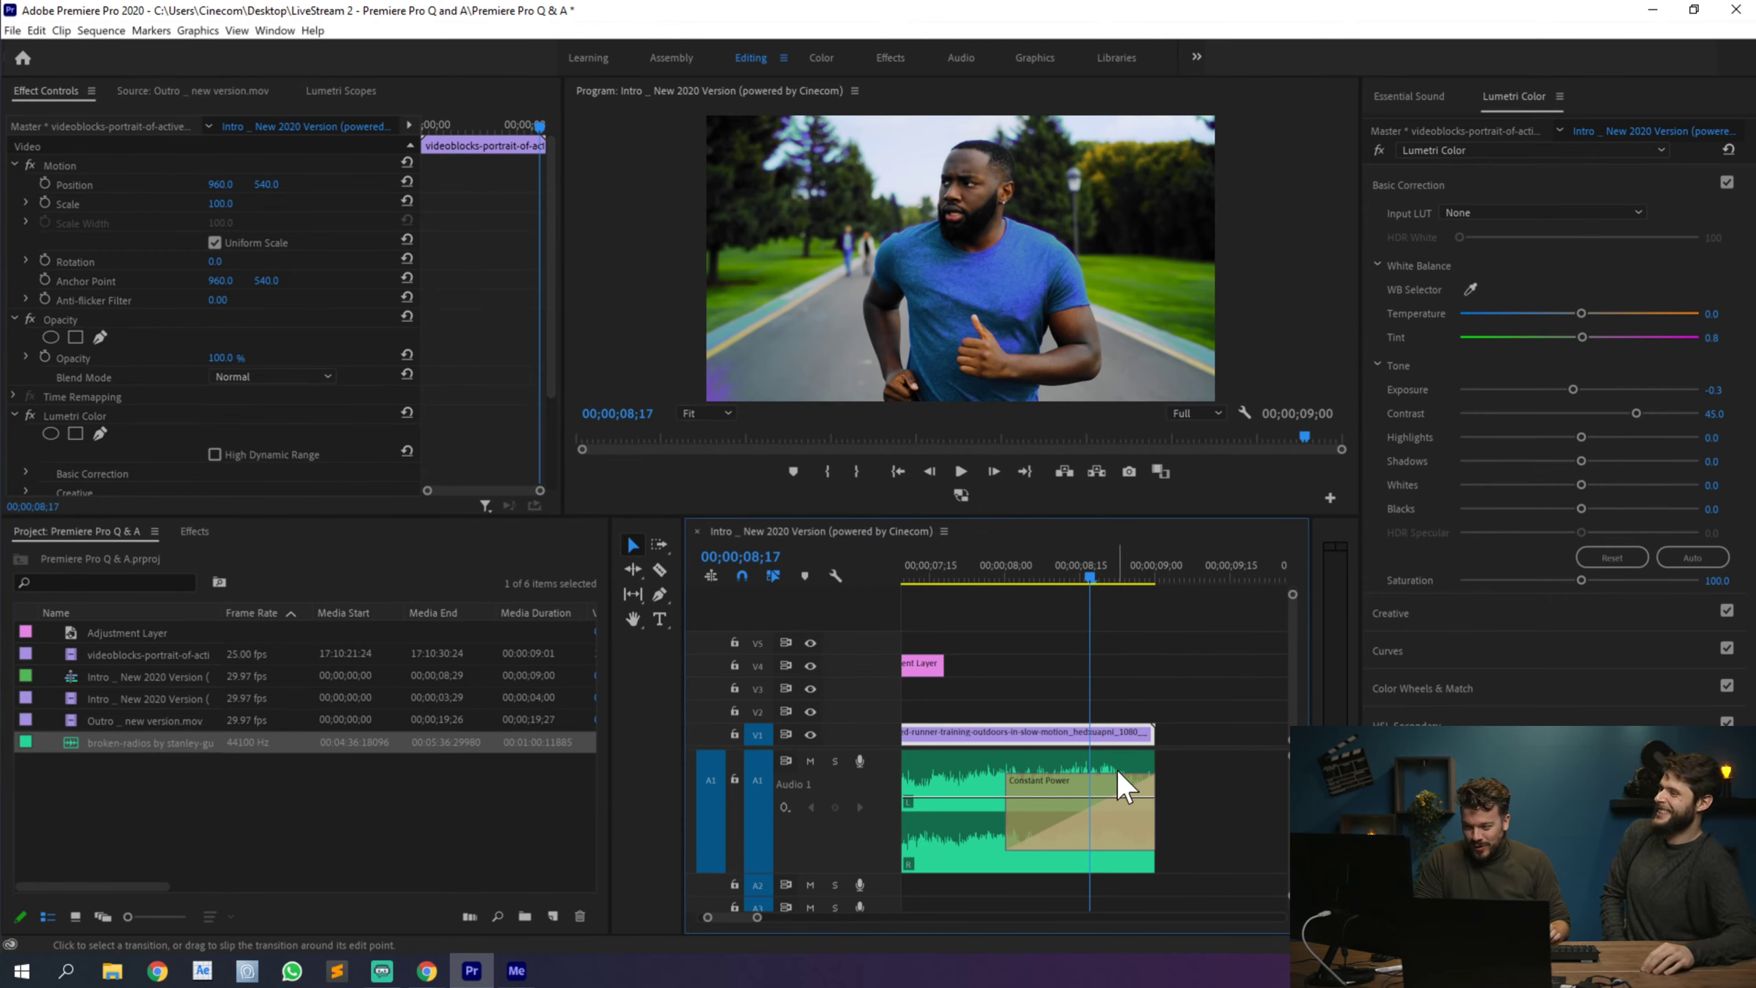
left_click(1126, 664)
key("p")
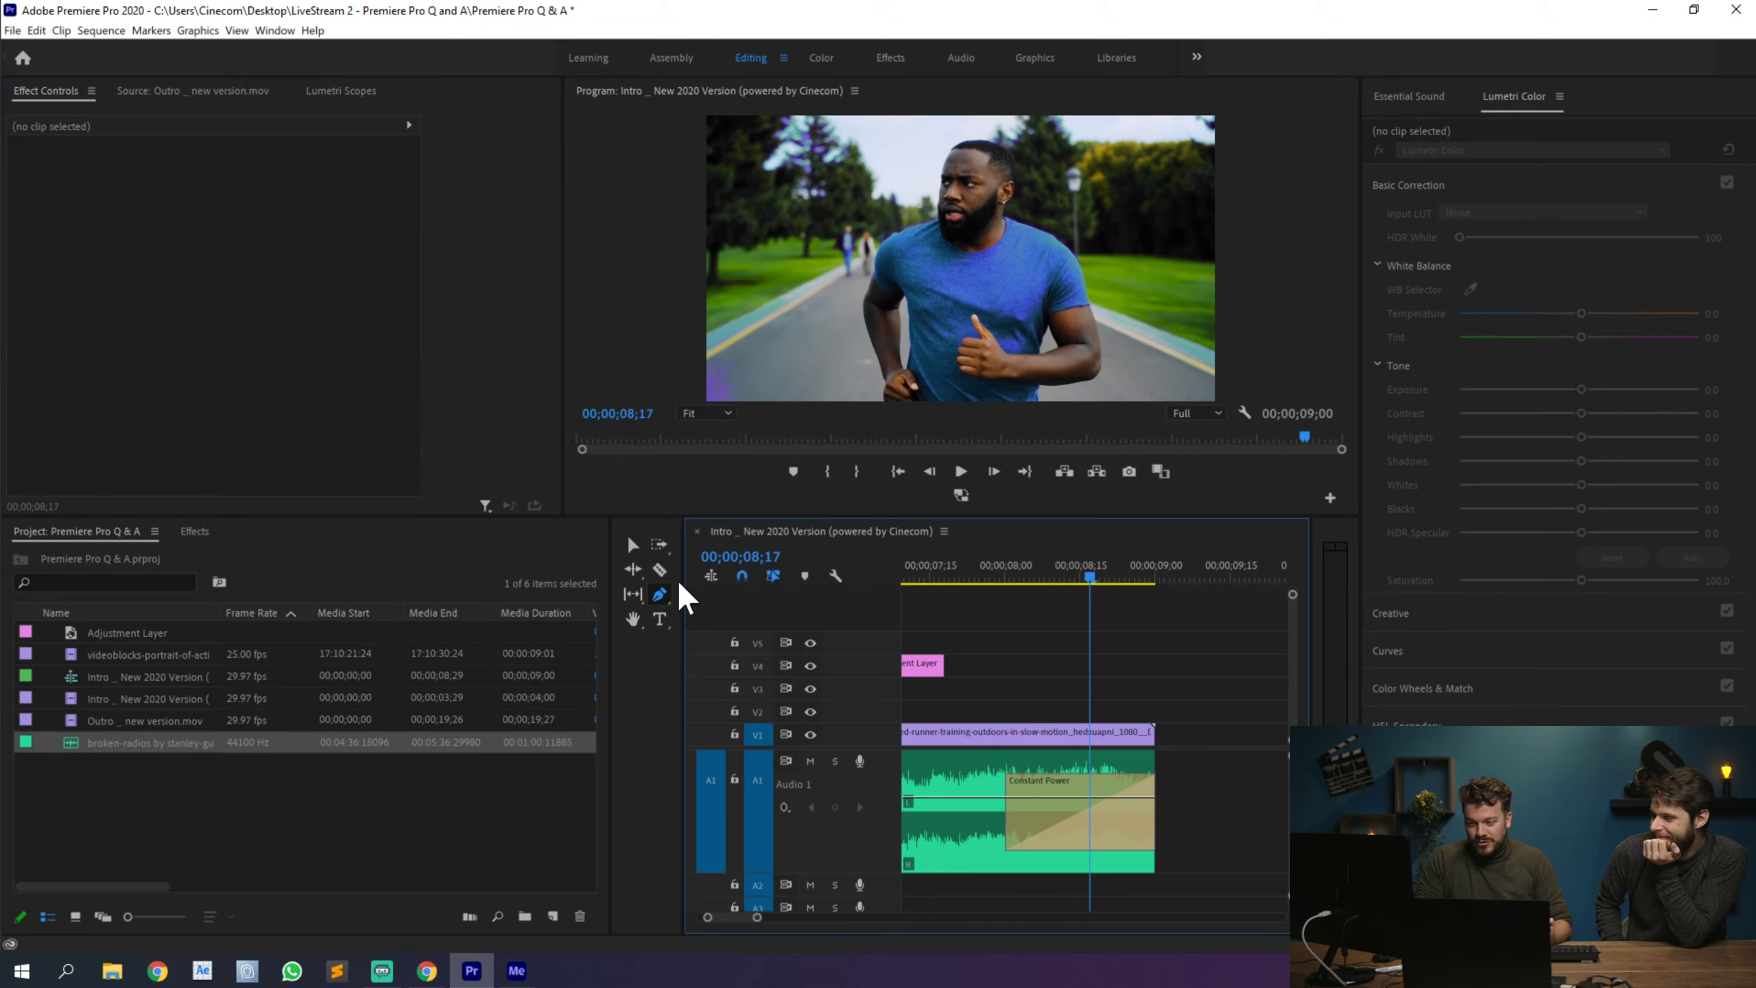
key("v")
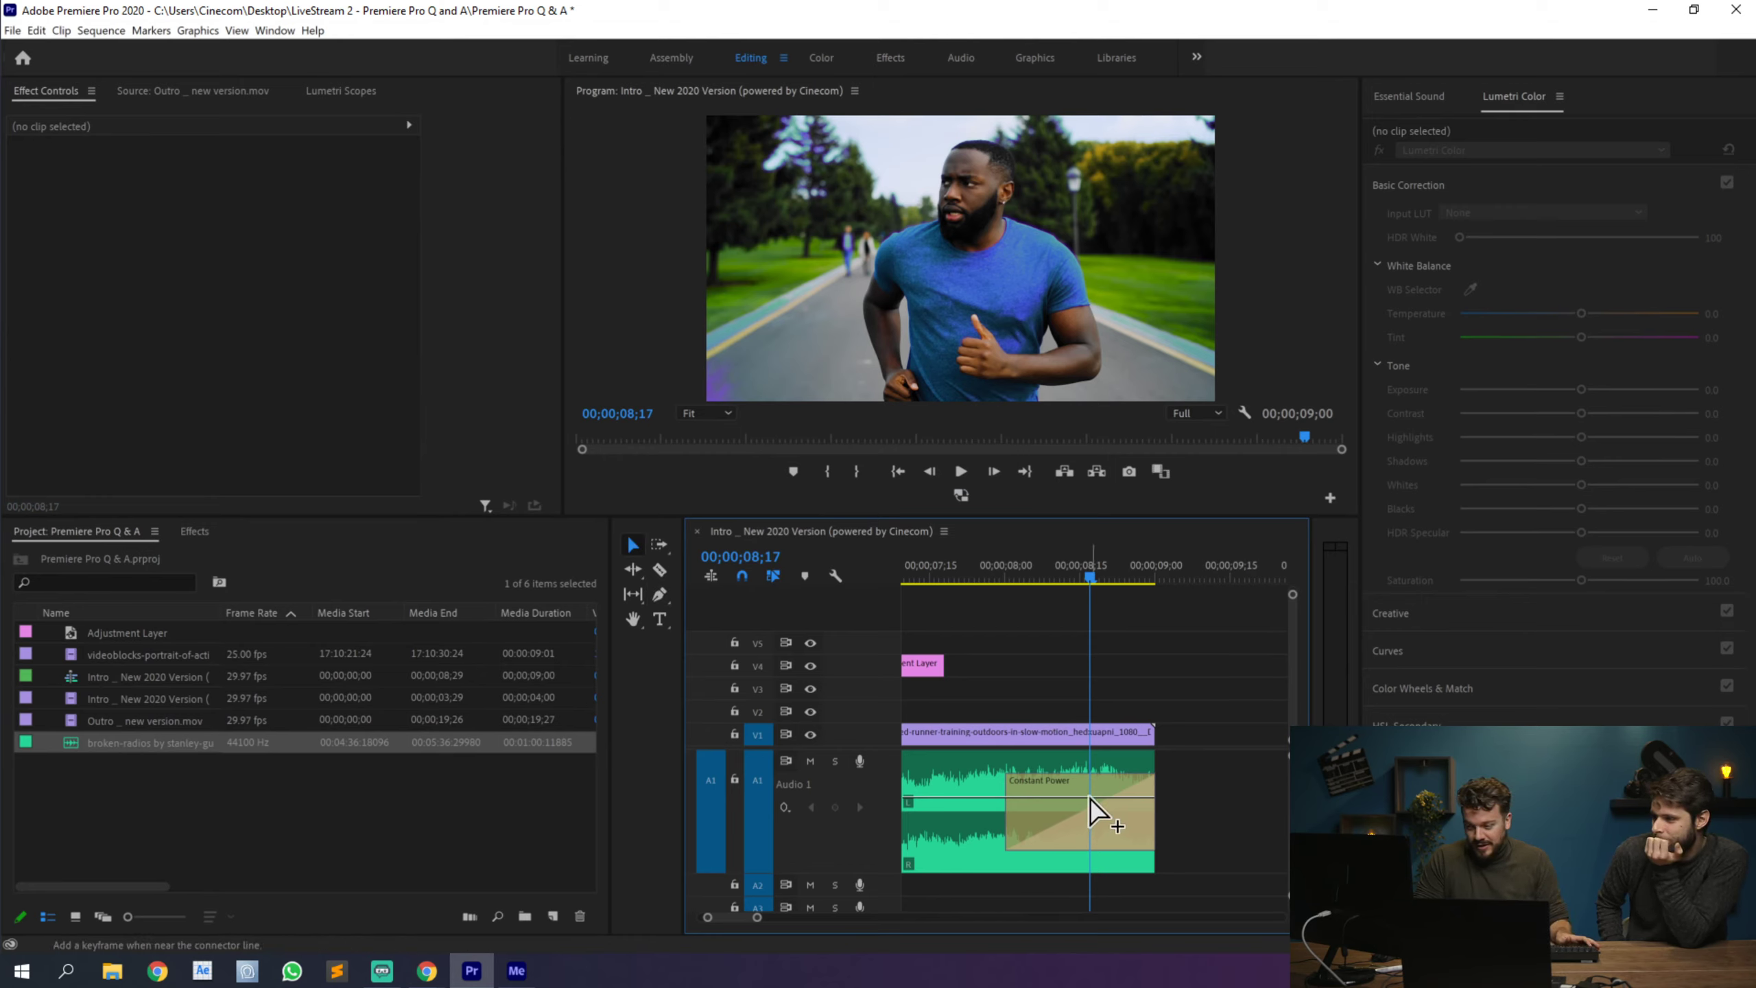
left_click(1090, 797, "ctrl")
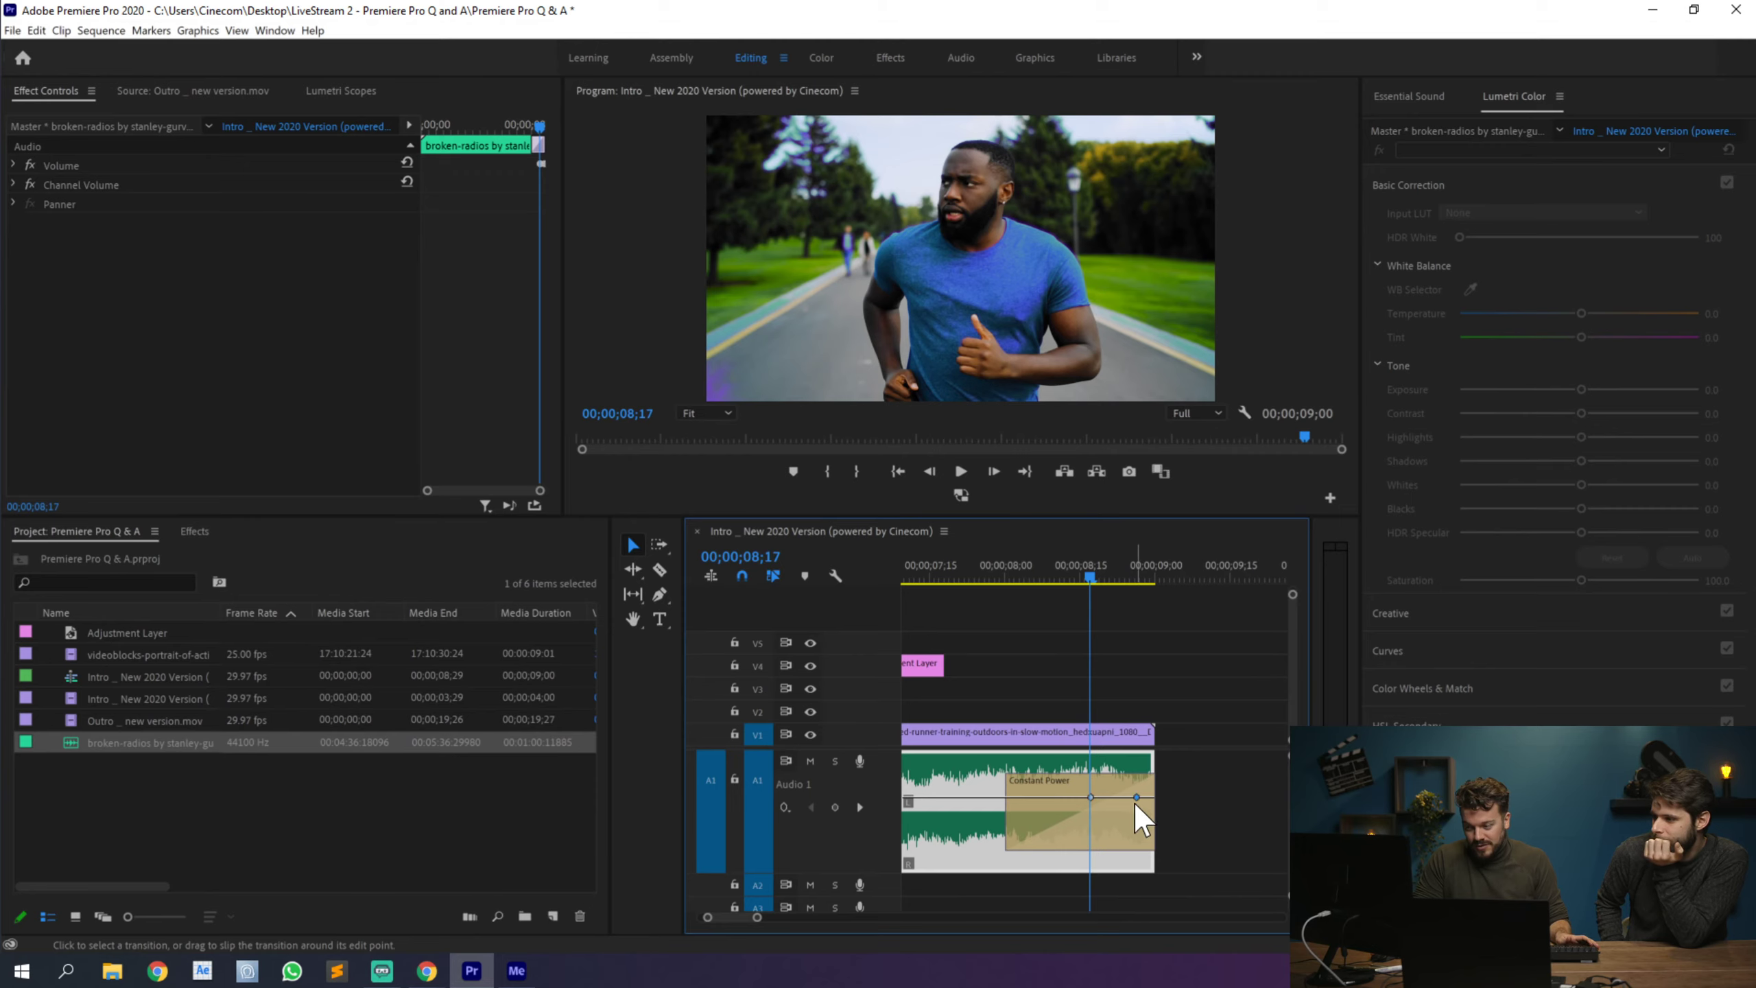
left_click(1137, 798, "ctrl")
left_click_drag(1137, 798, 1153, 867)
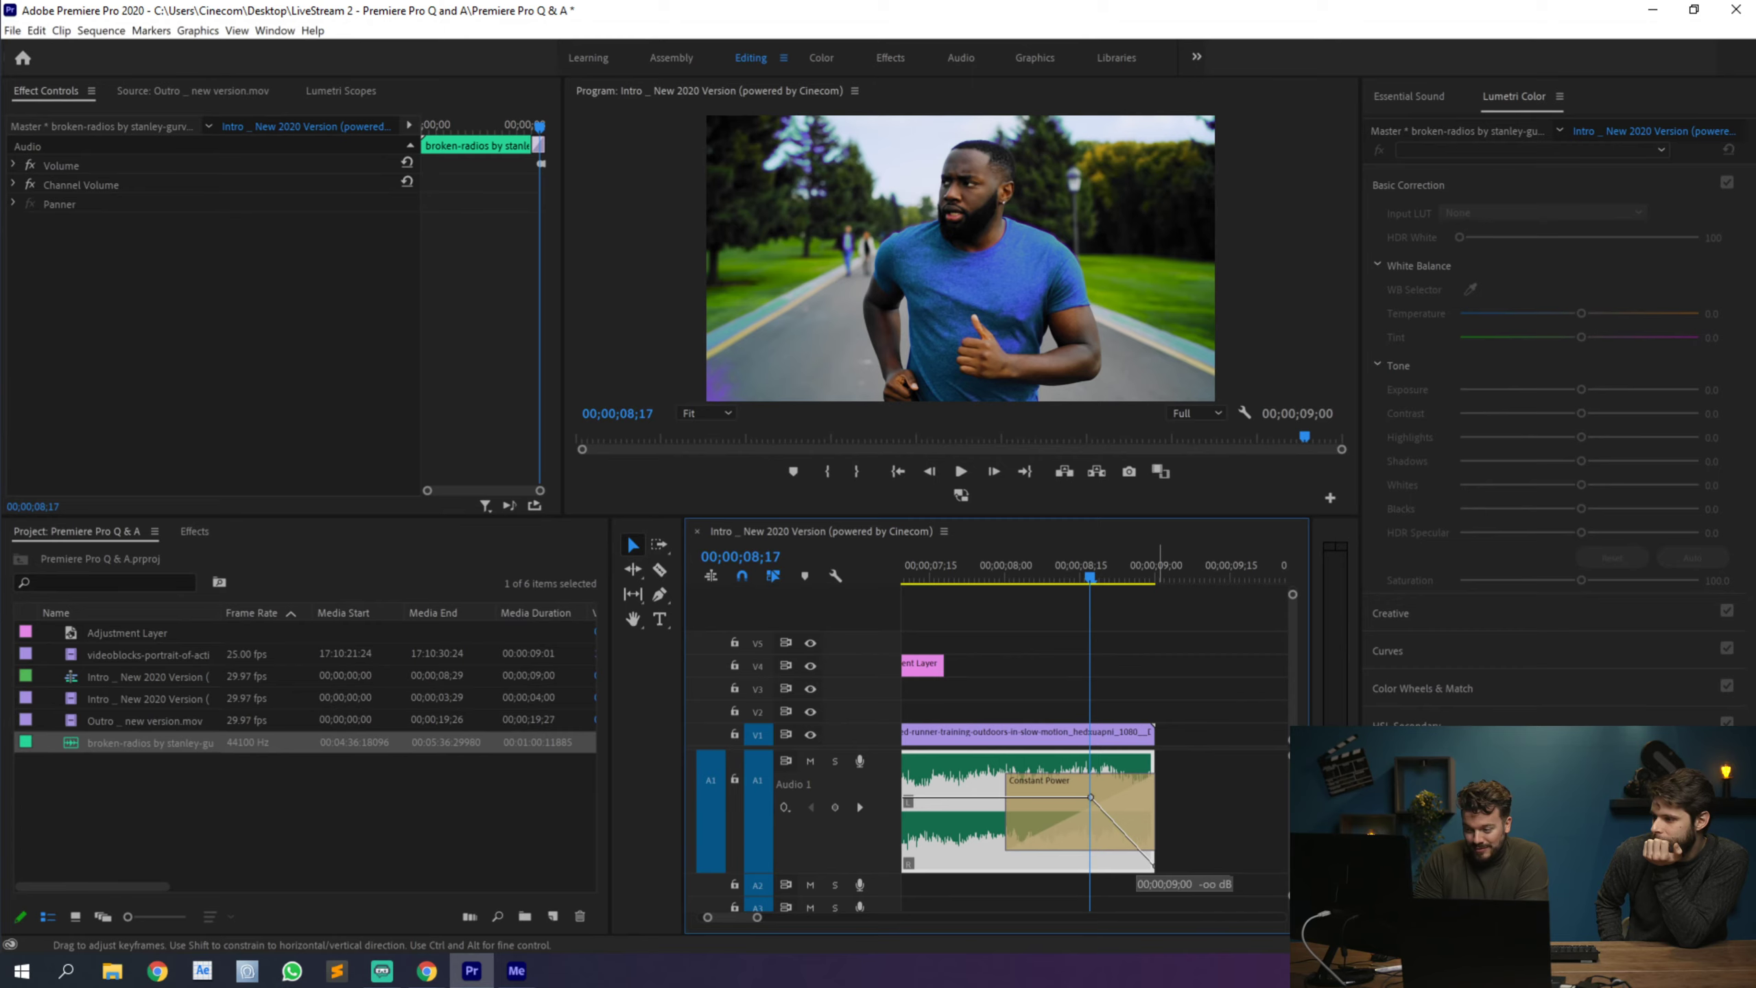
left_click_drag(1091, 797, 1002, 796)
left_click(979, 562)
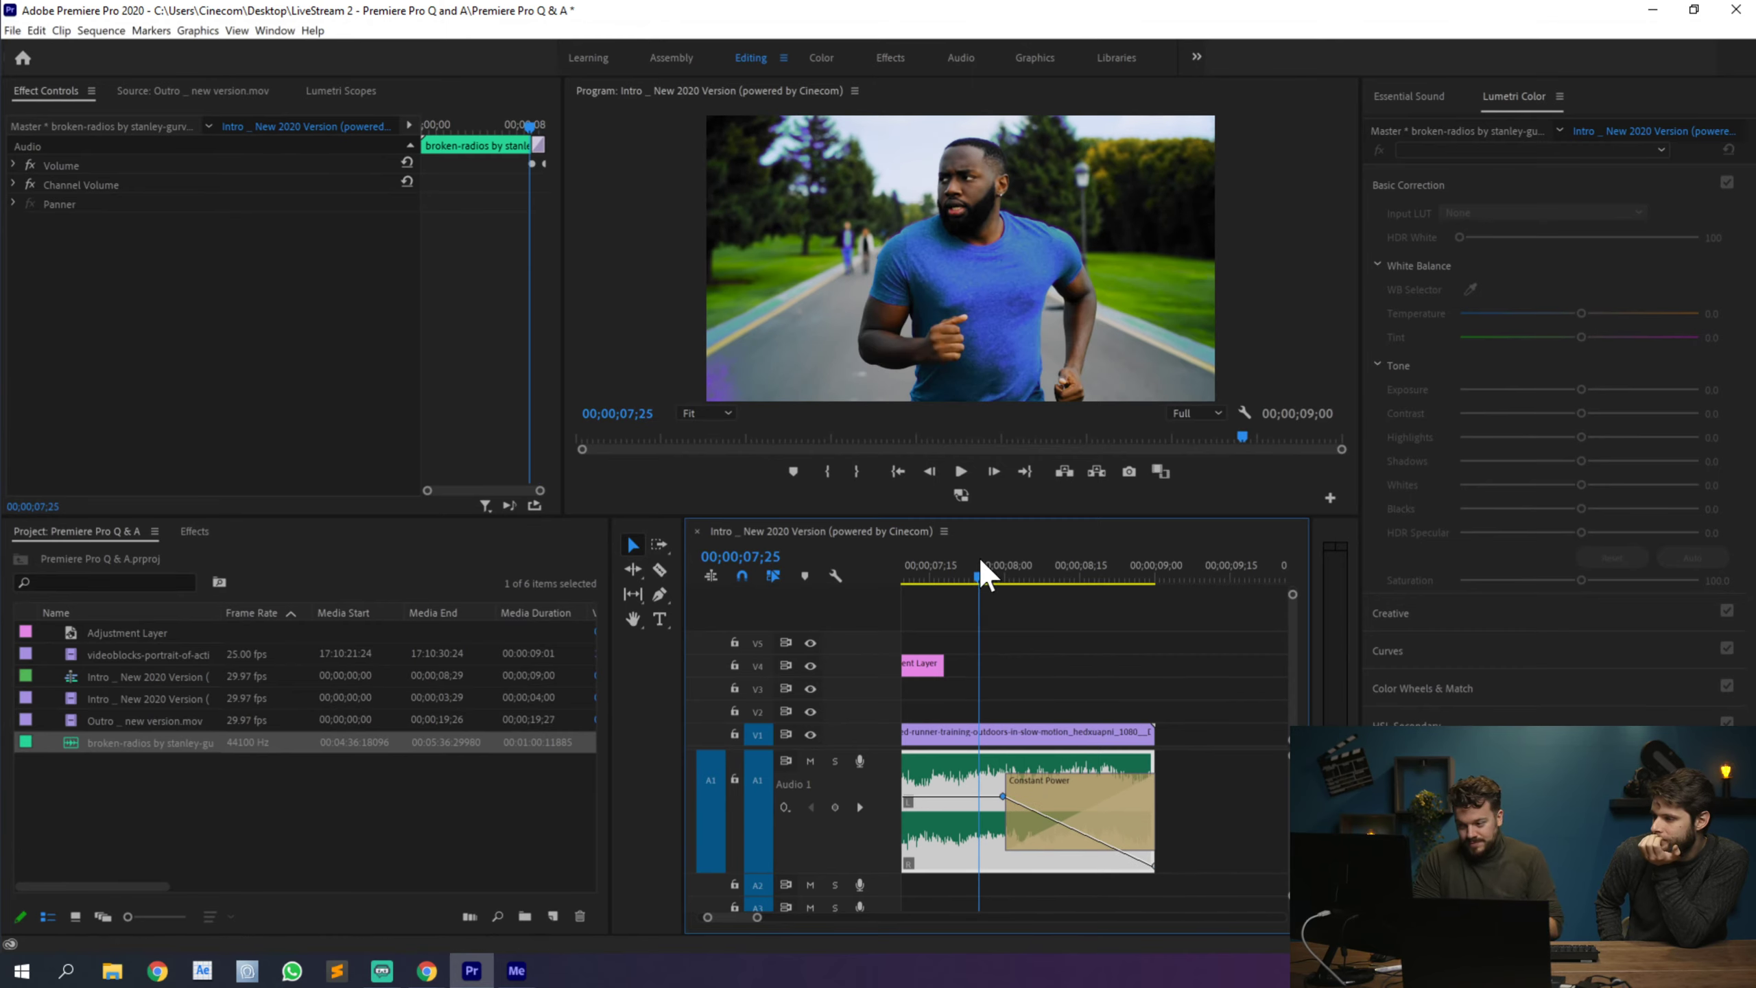
Step: Play back the fade, move its first volume keyframe slightly earlier and extend the music clip's end to 00;00;09;19
key("space")
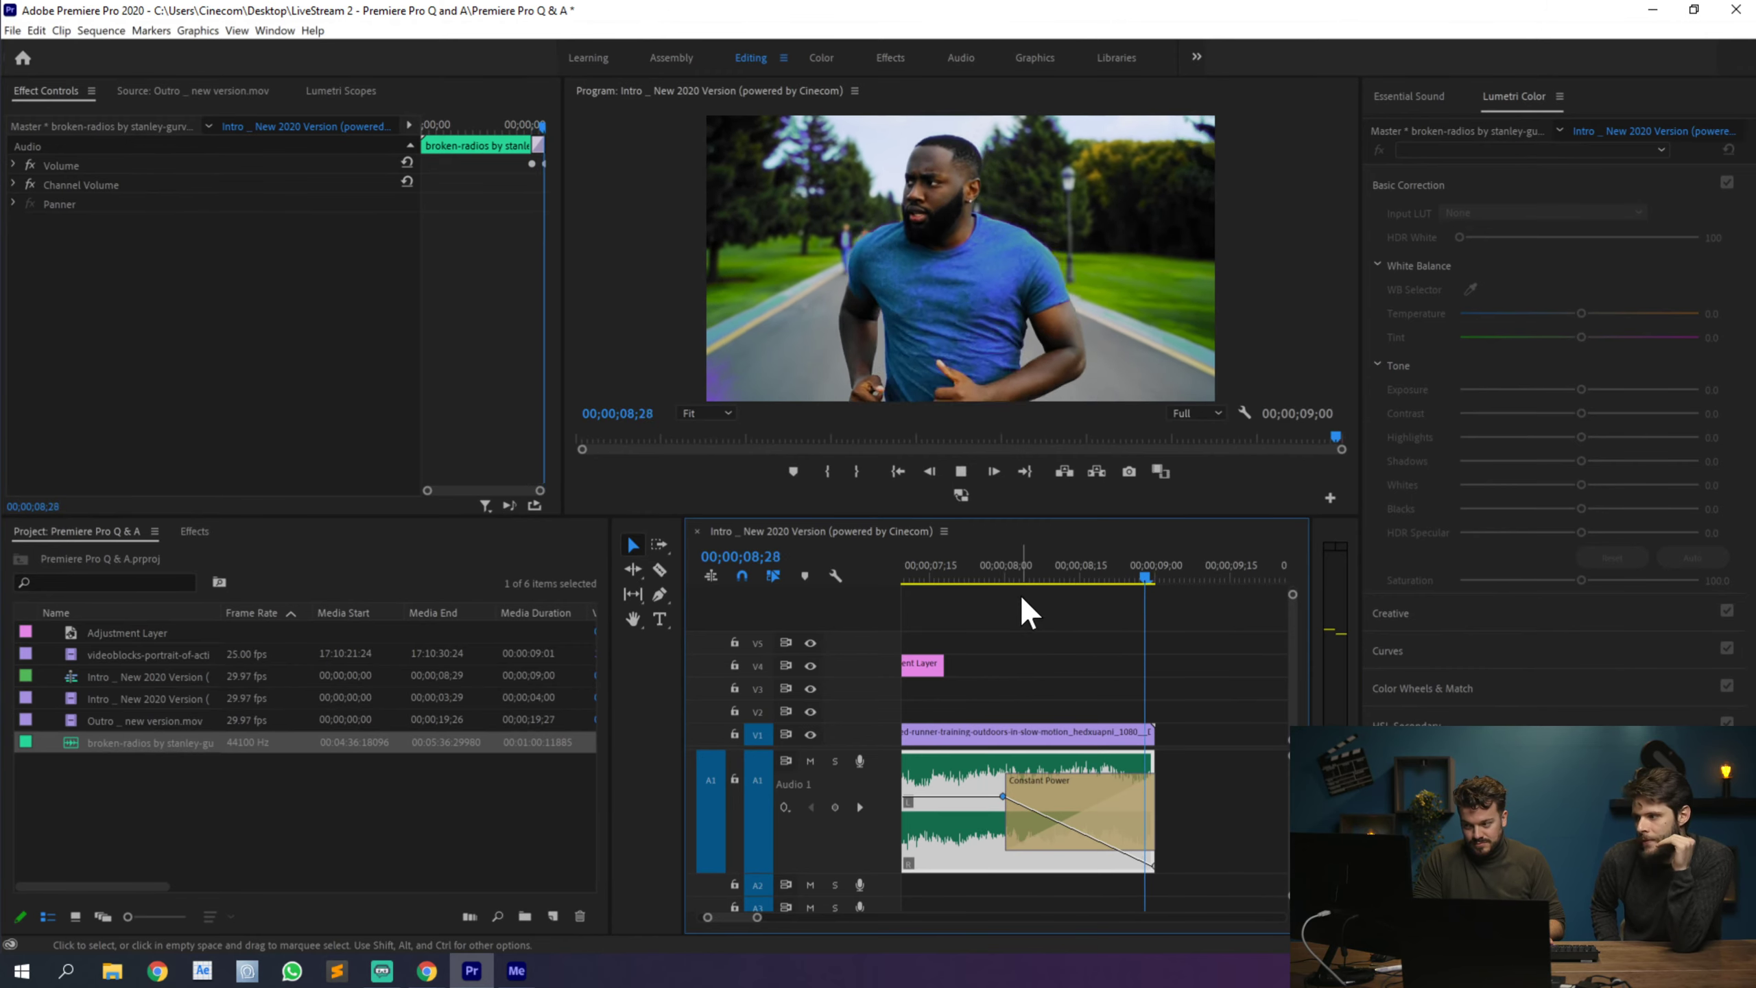
left_click(1000, 575)
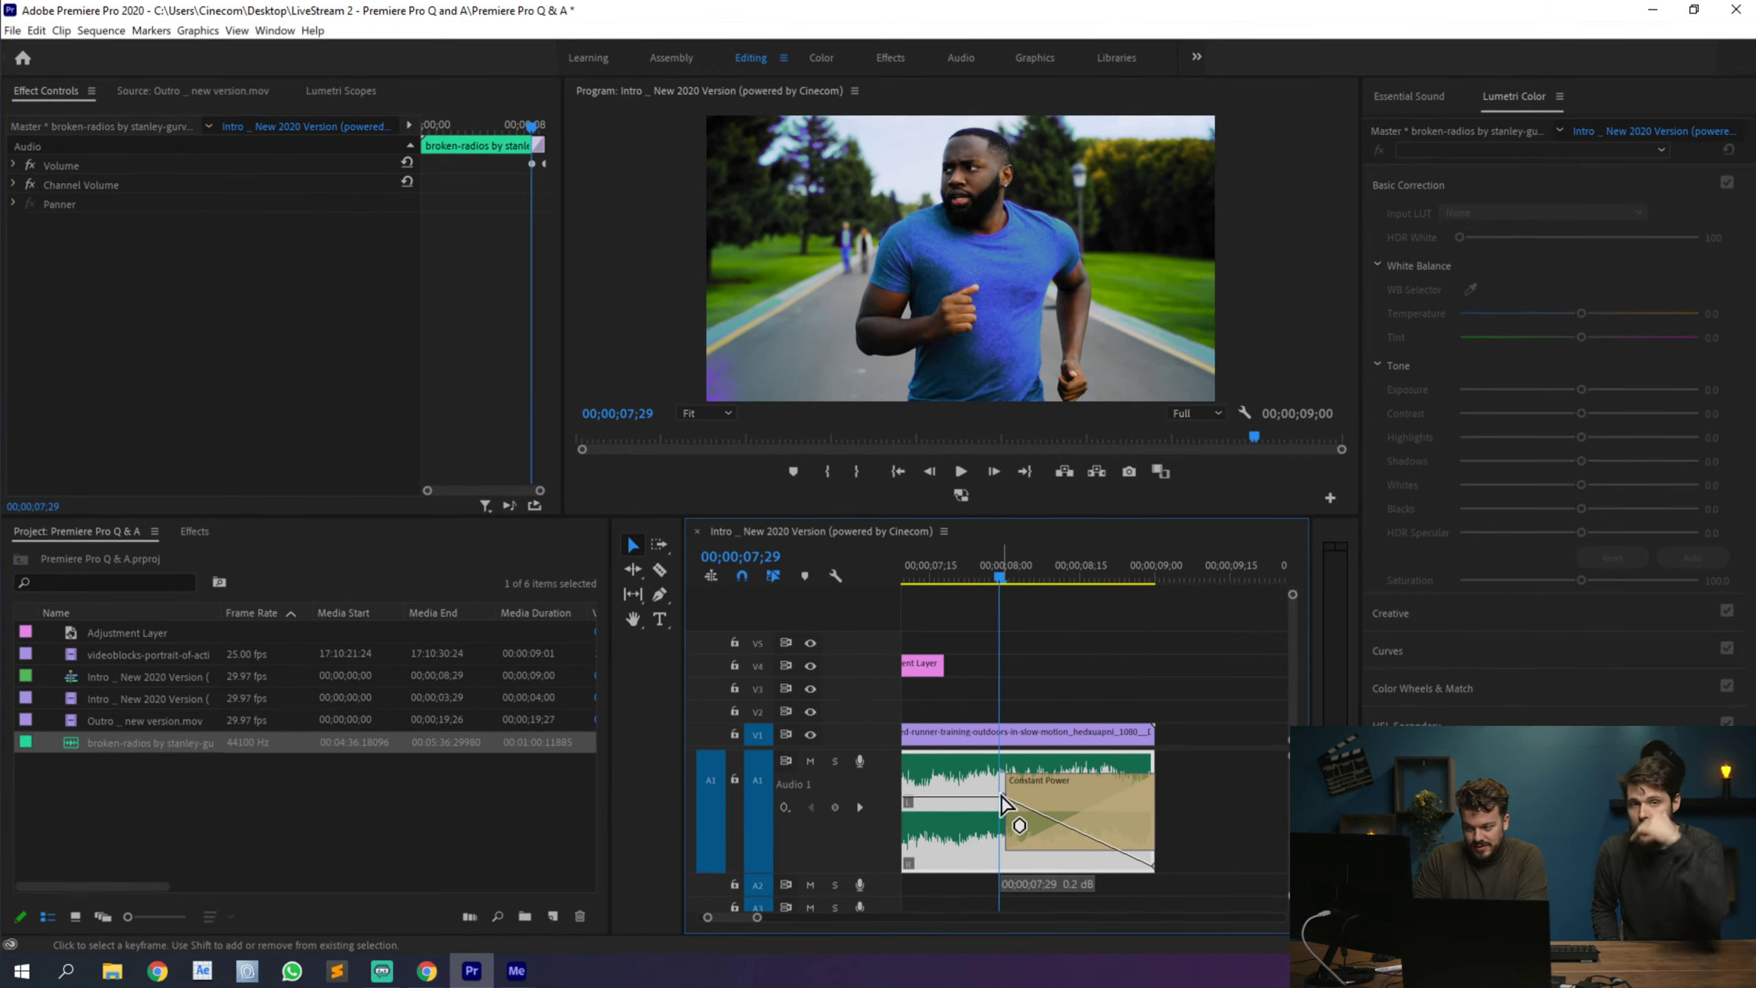
mouse_move(1006, 803)
left_mouse_down()
mouse_move(996, 769)
mouse_move(994, 798)
left_mouse_up()
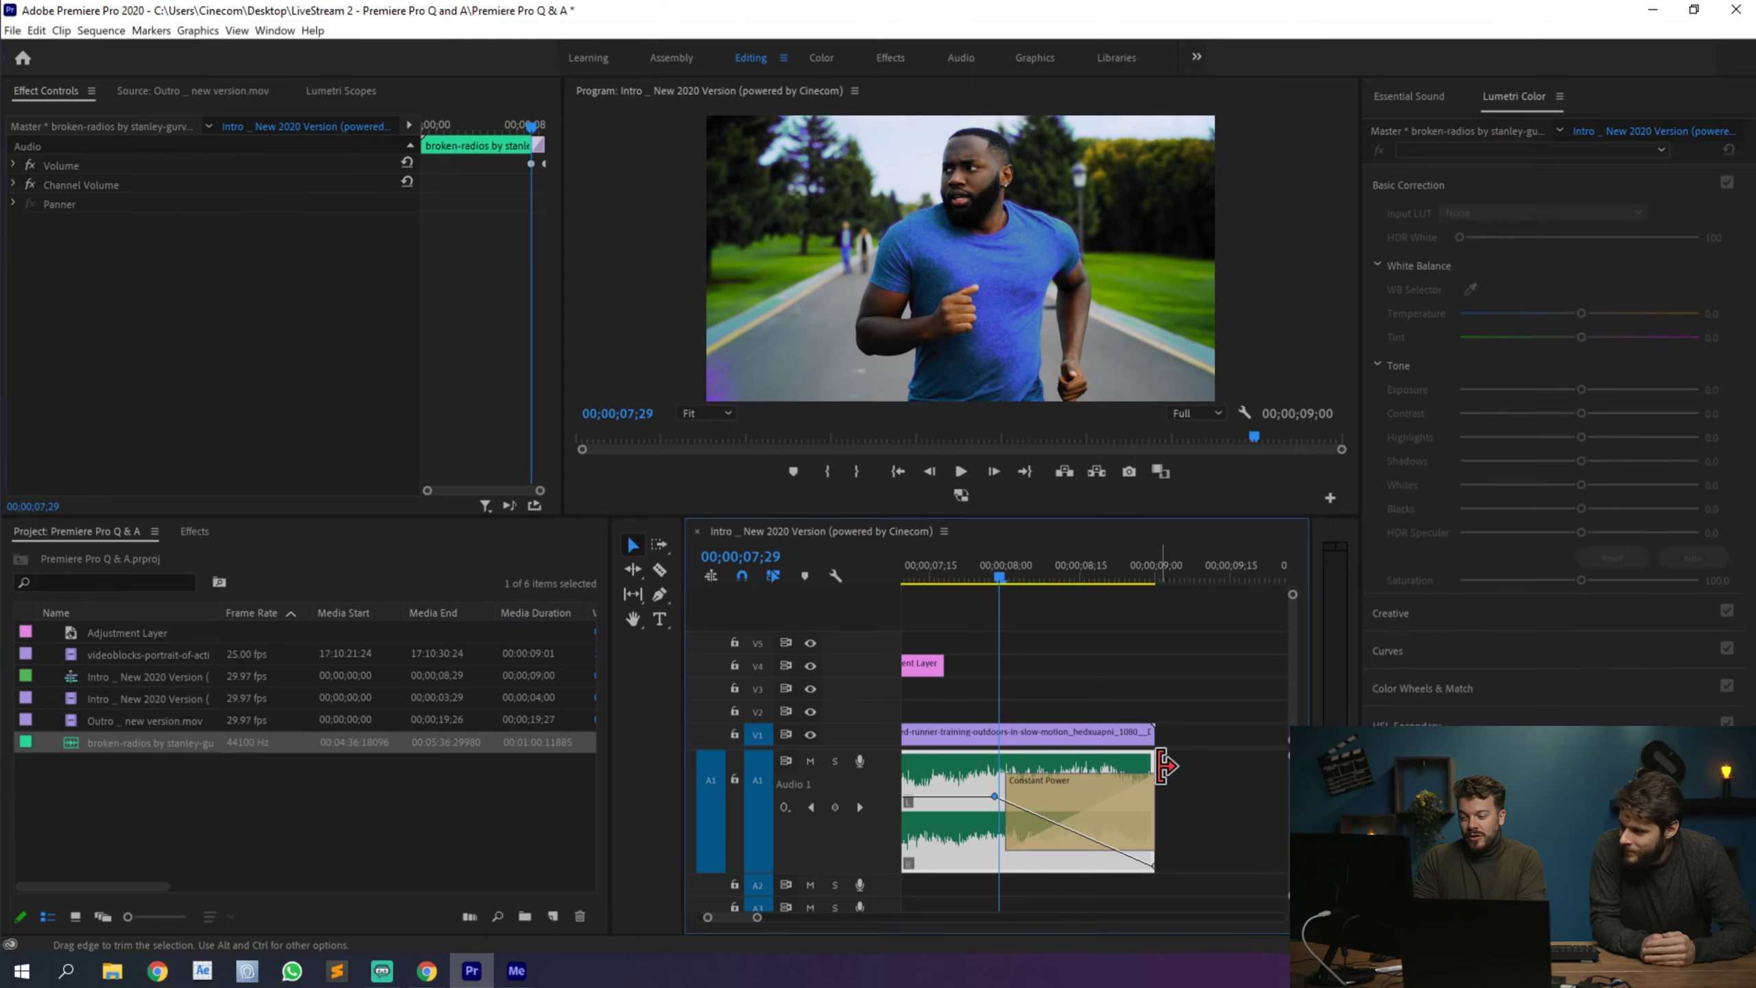
left_click(1196, 782)
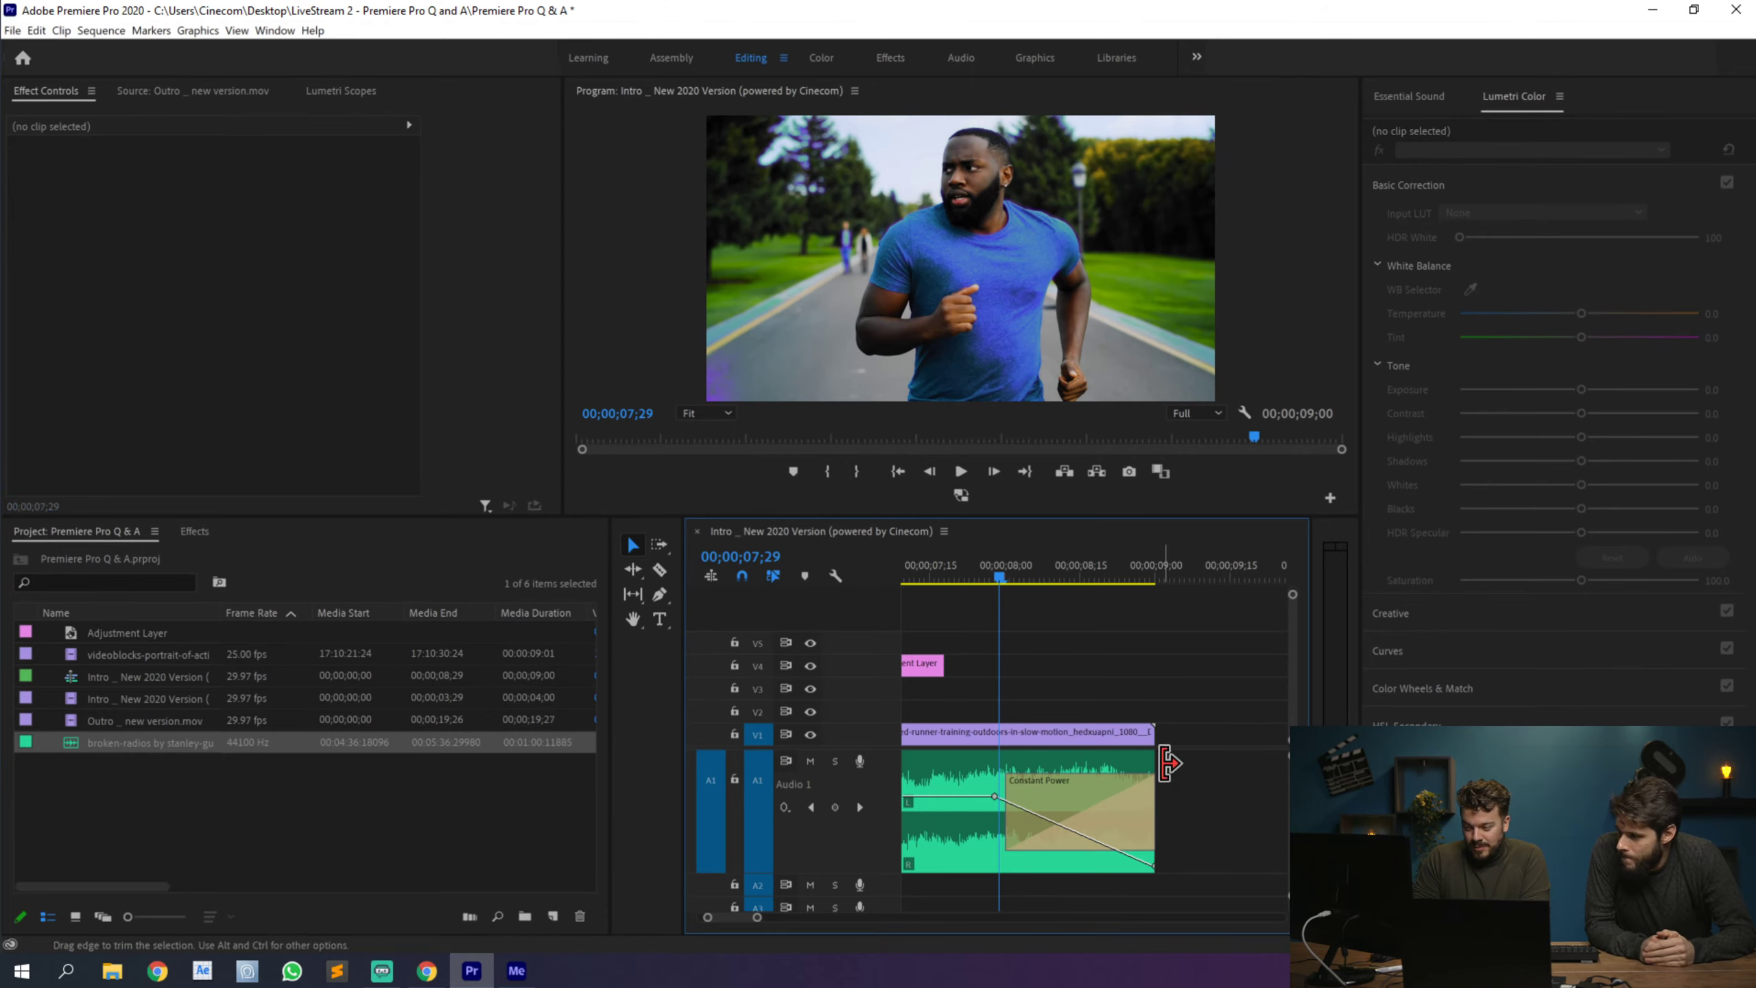
left_click_drag(1168, 763, 1265, 758)
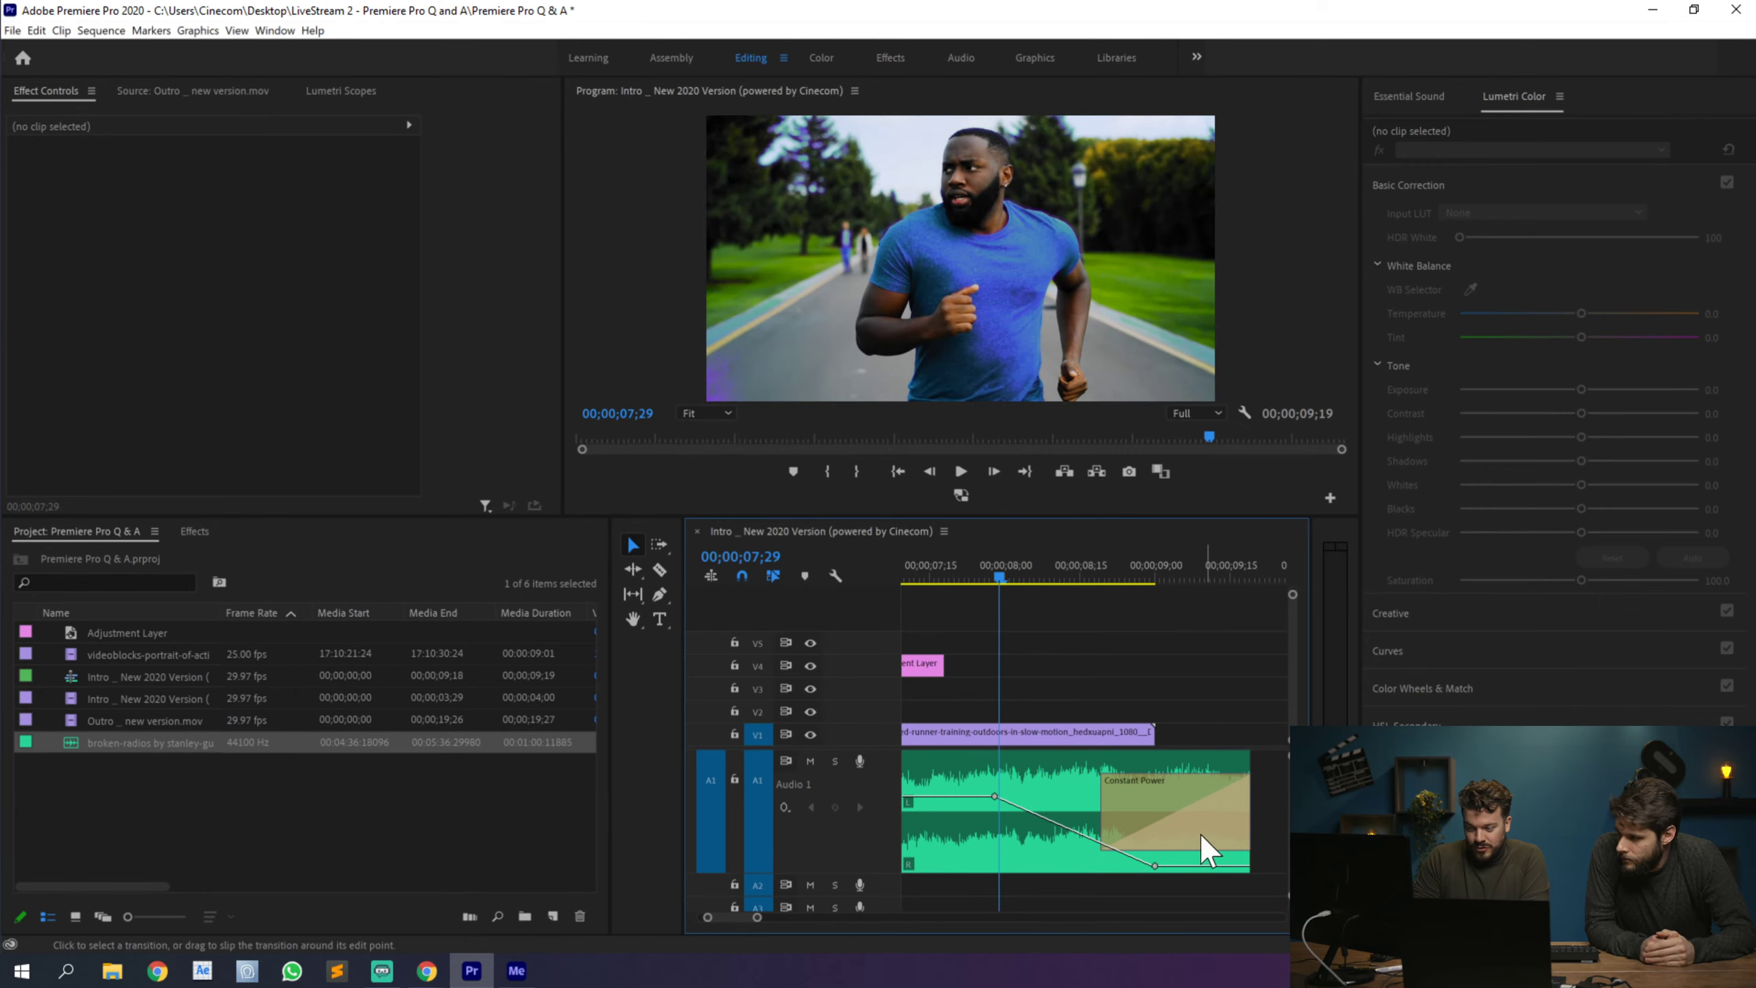
Step: Tag the extended music clip as SFX in Essential Sound and enable Reverb with the Heavy Reverb preset
left_click(1206, 759)
left_click(1409, 98)
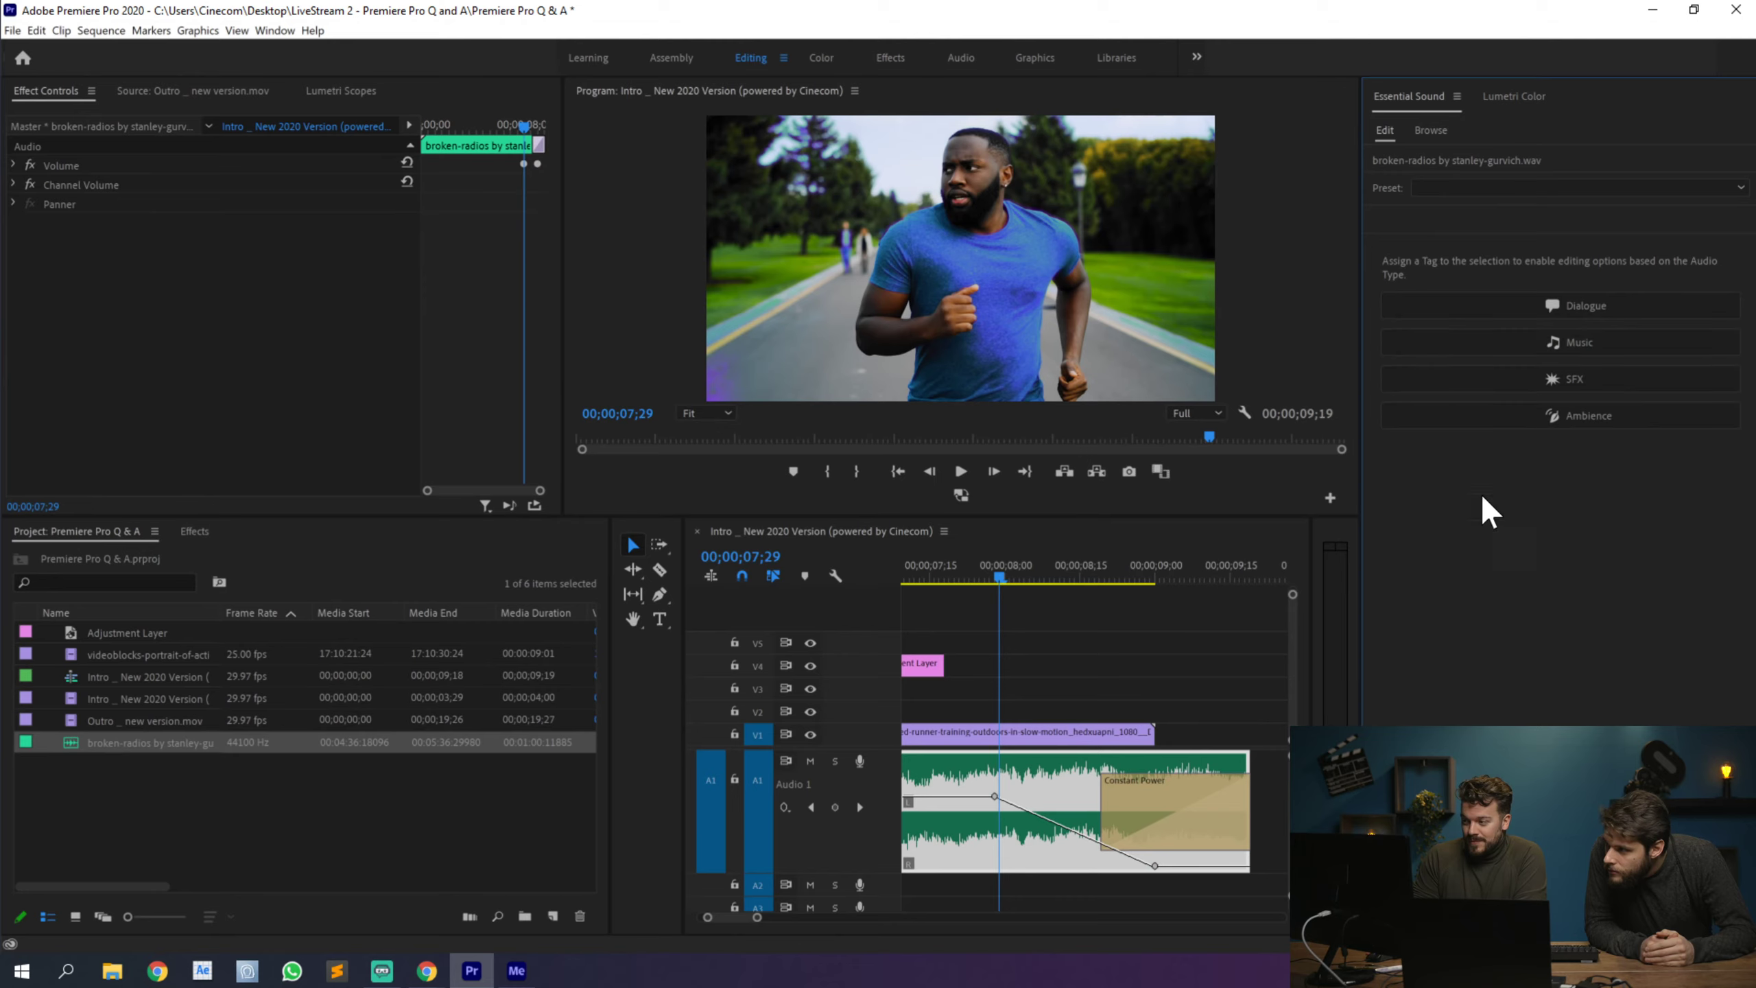
left_click(1536, 380)
left_click(1388, 323)
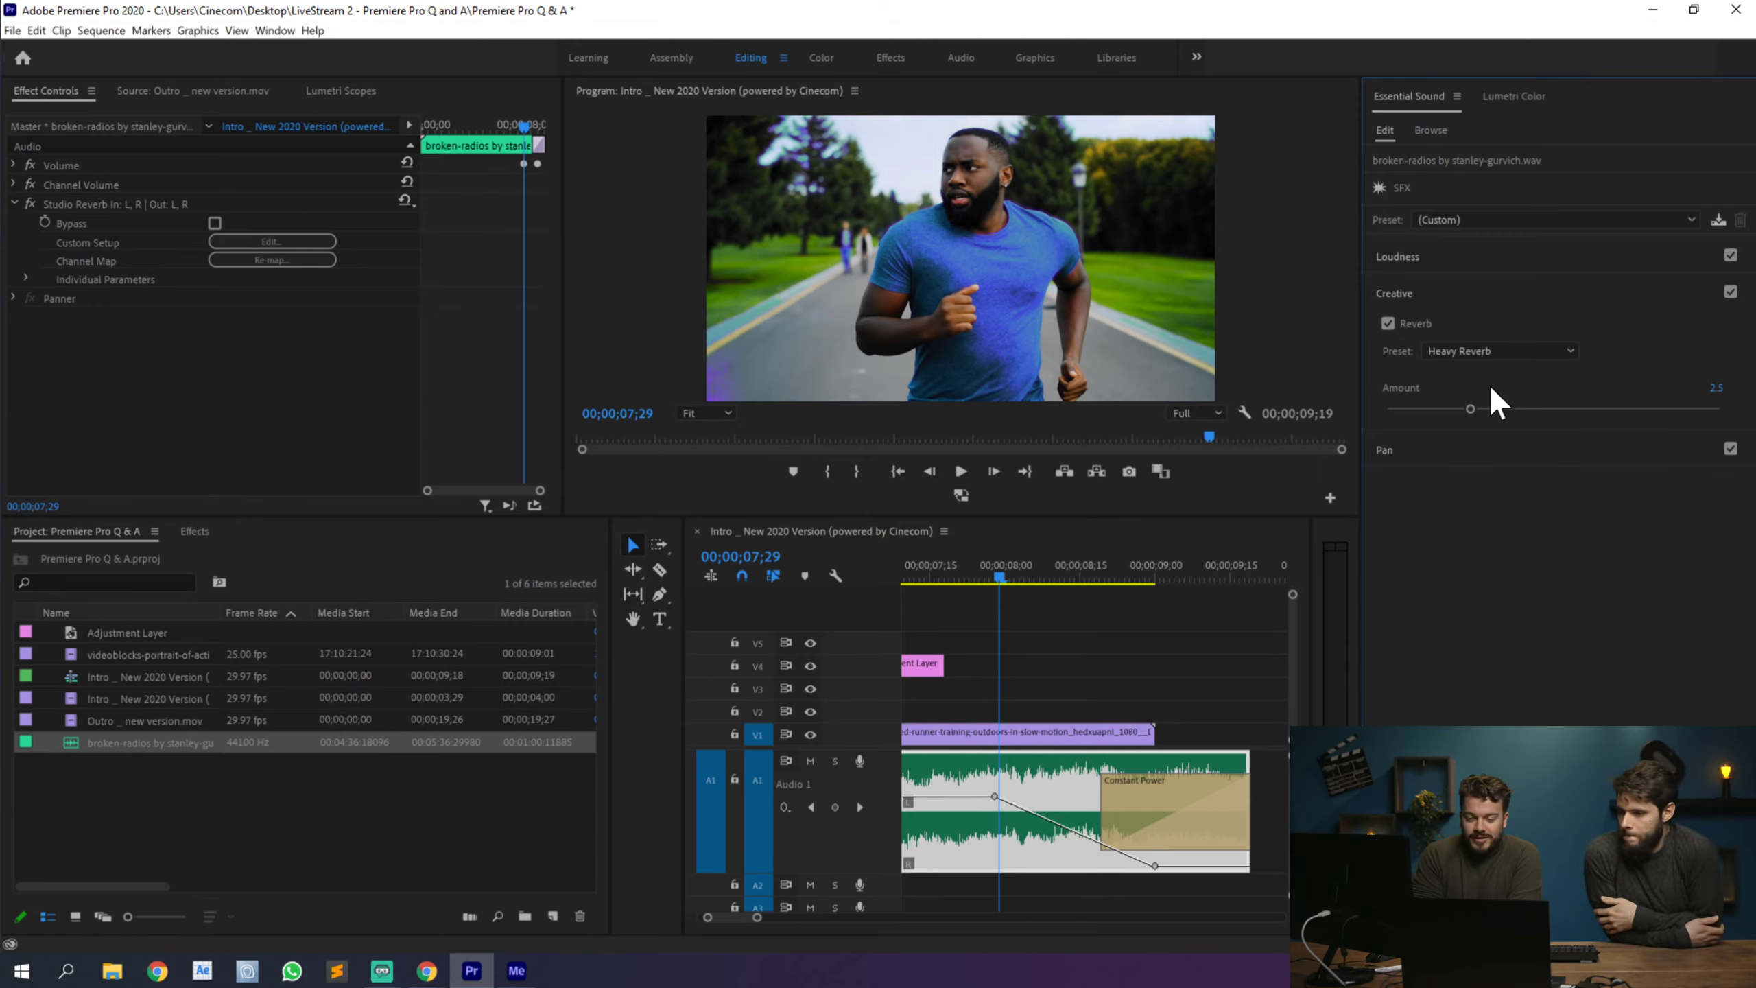
left_click(1195, 609)
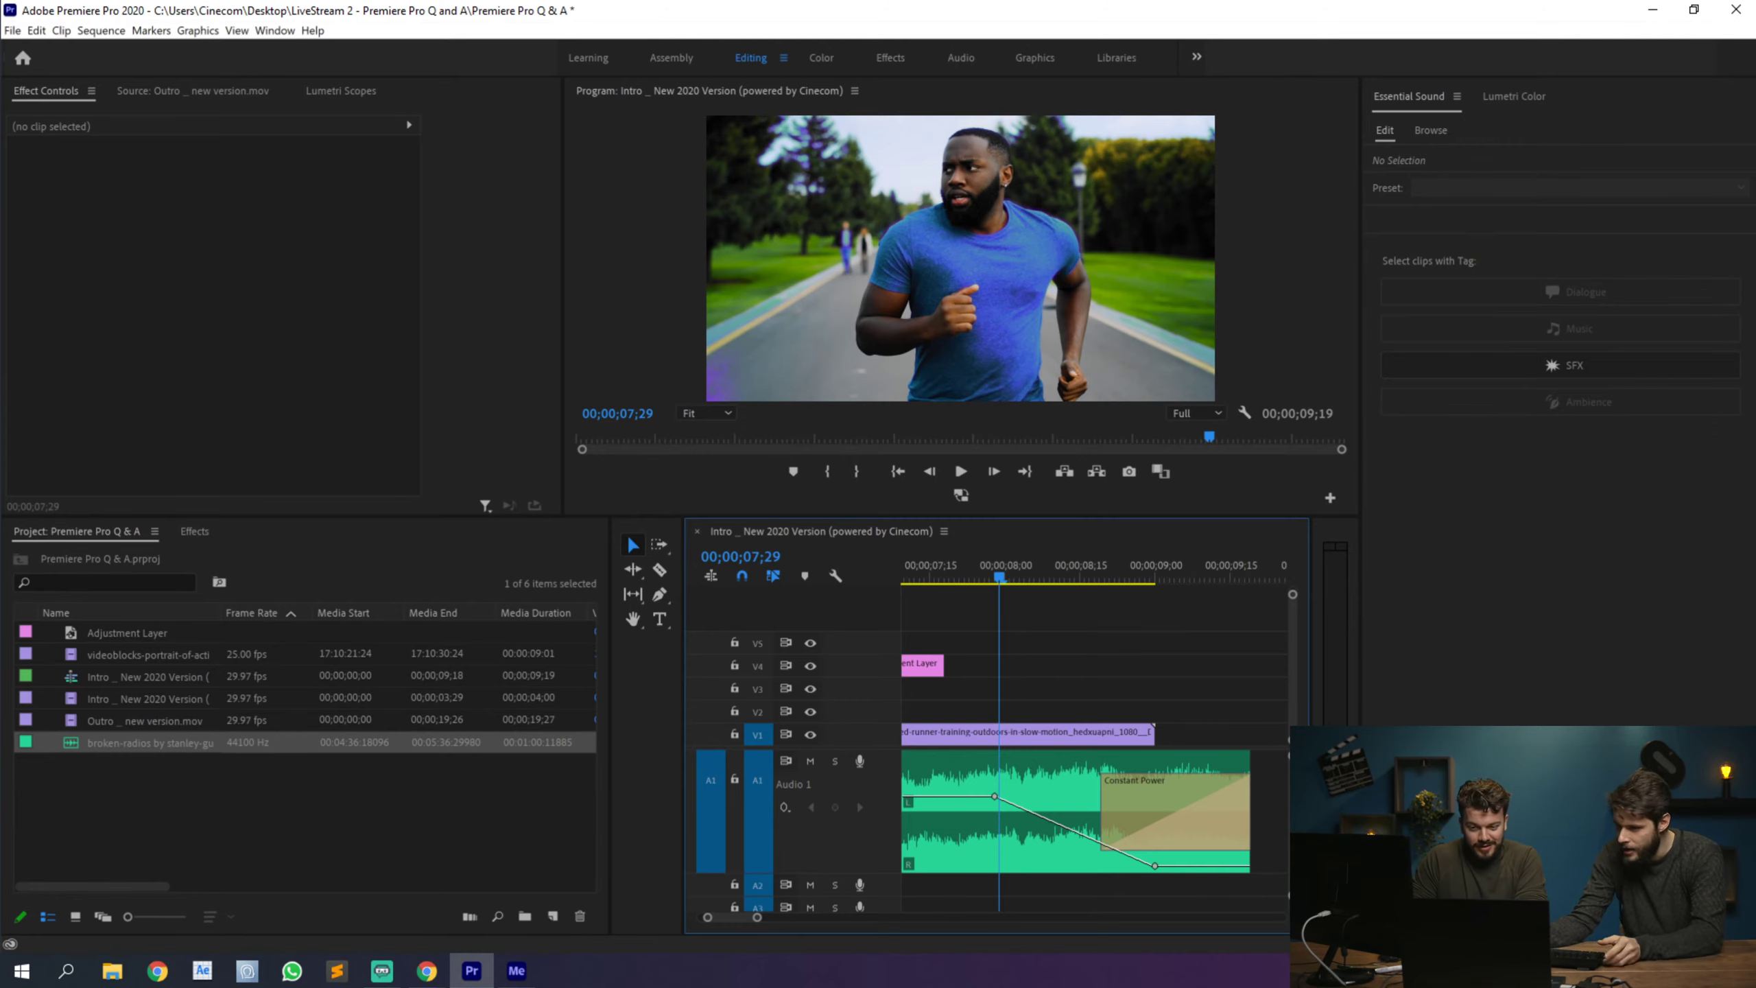
Step: Replace the effects search with "denoise" to look for noise-removal effects
key("alt+Tab")
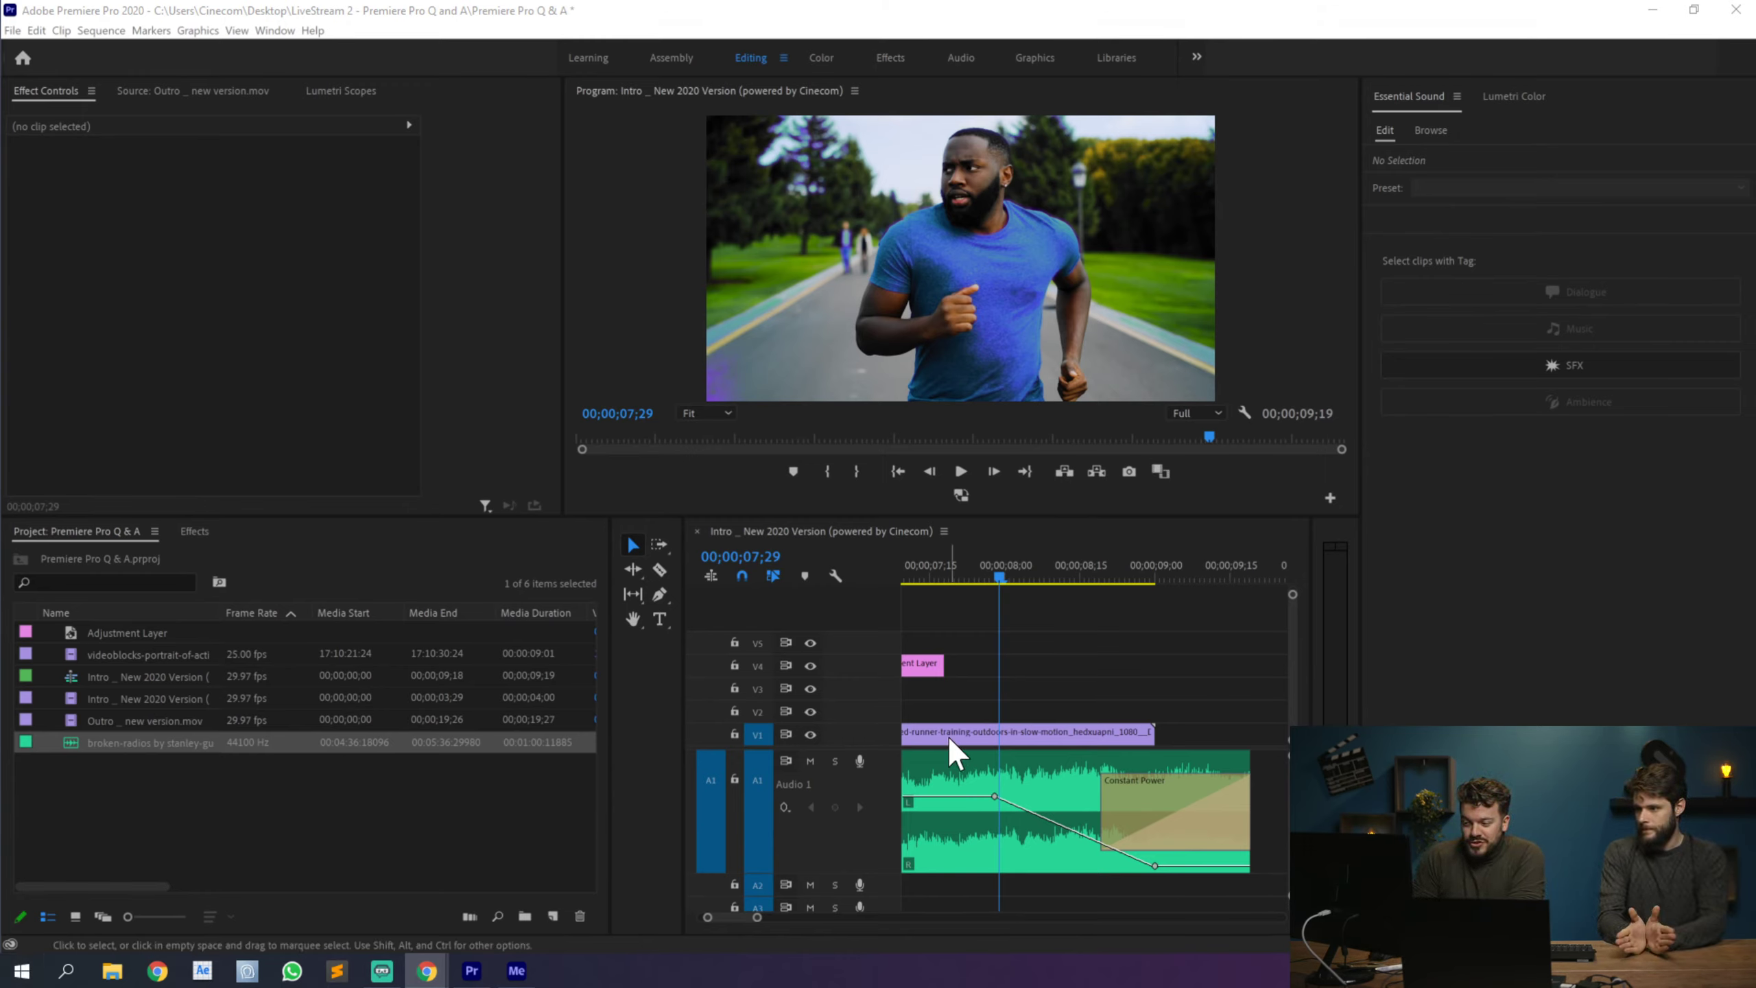
left_click(989, 698)
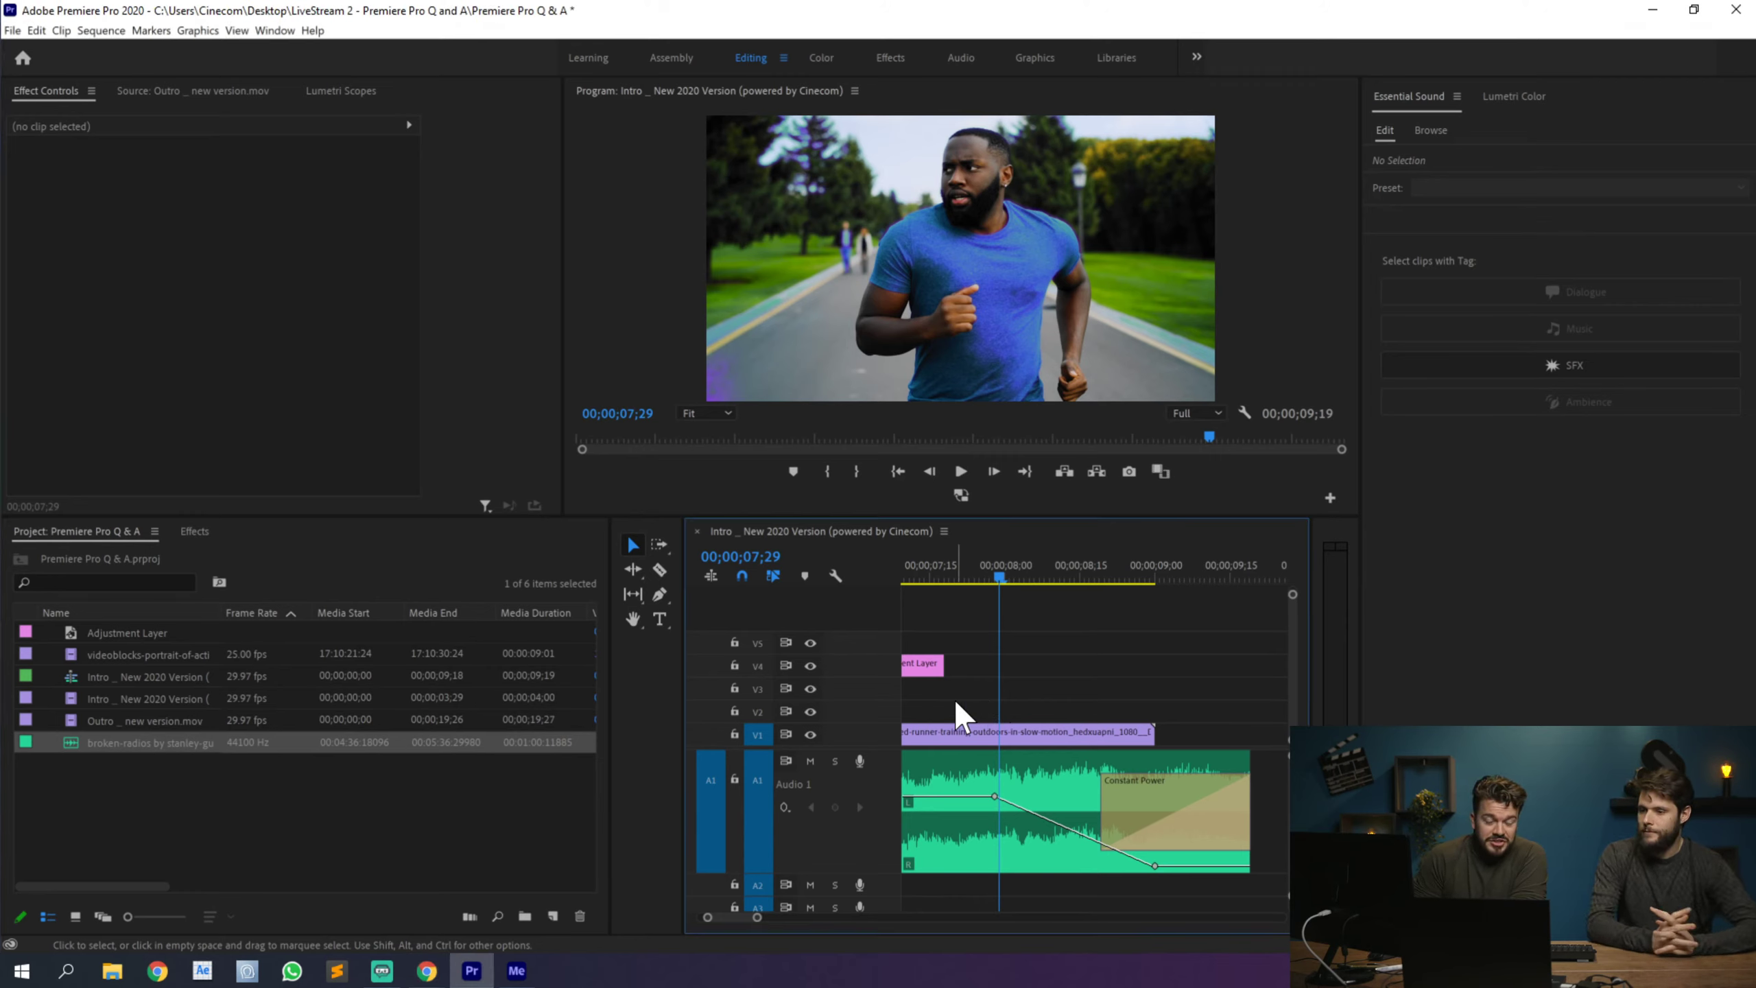
left_click(196, 531)
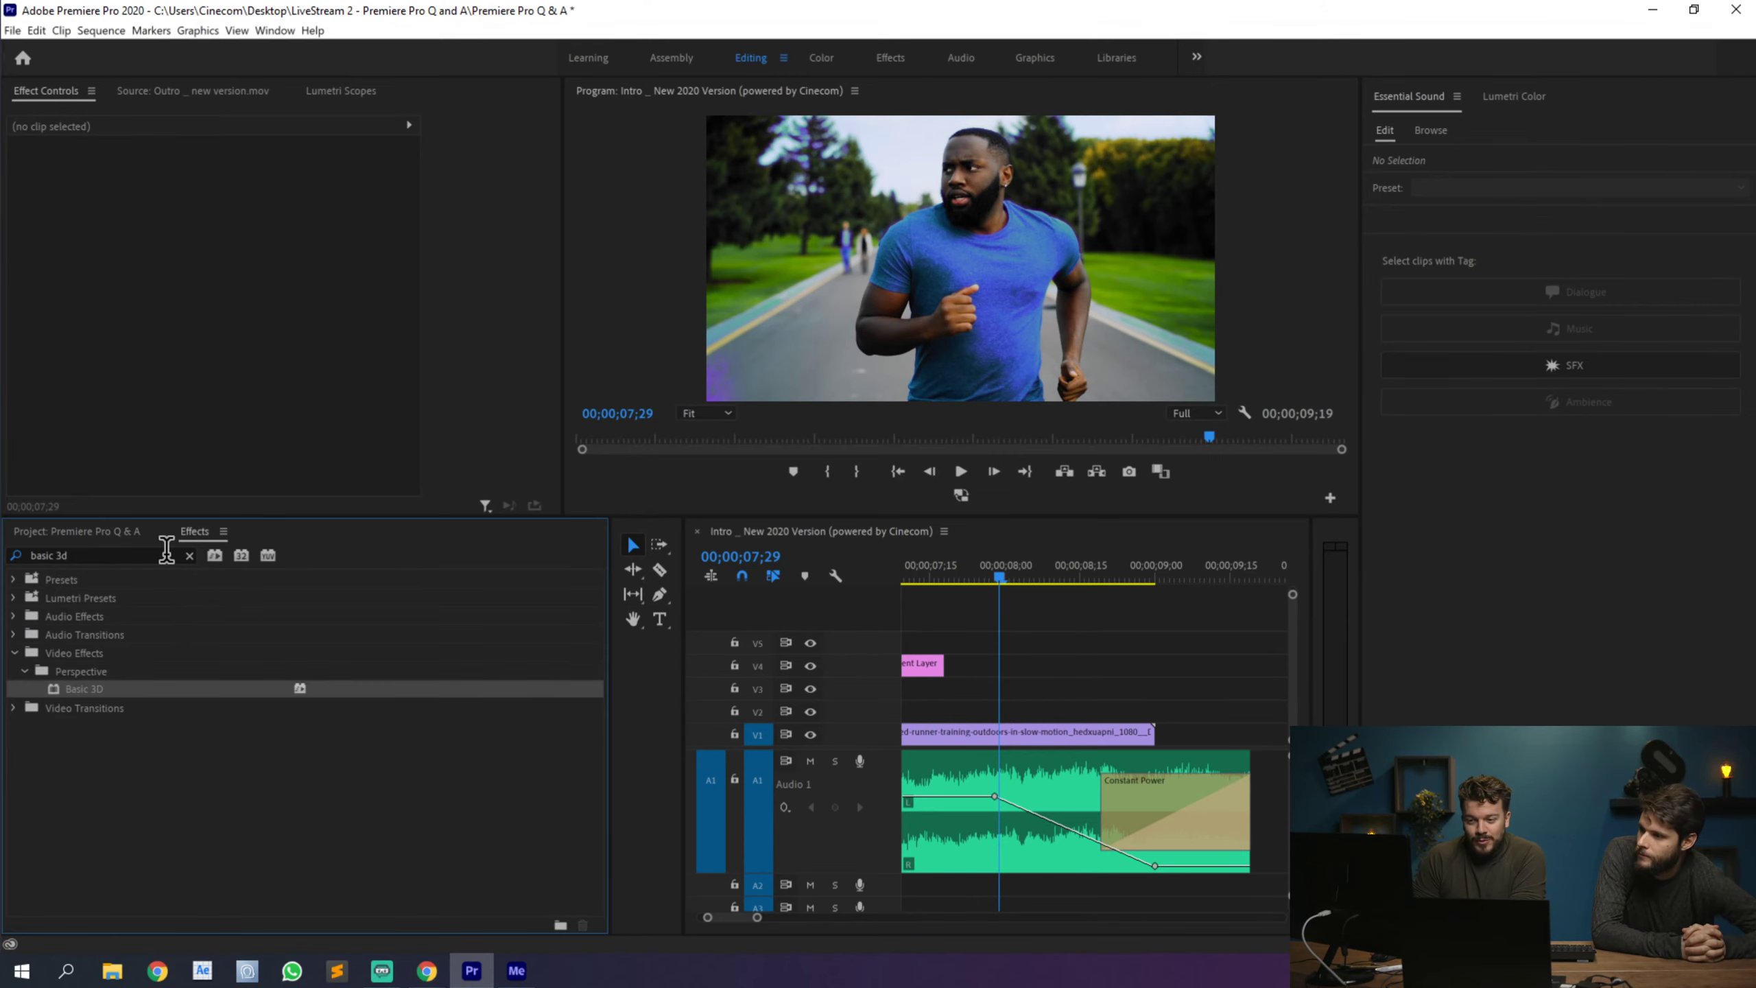
left_click(189, 555)
type("denois")
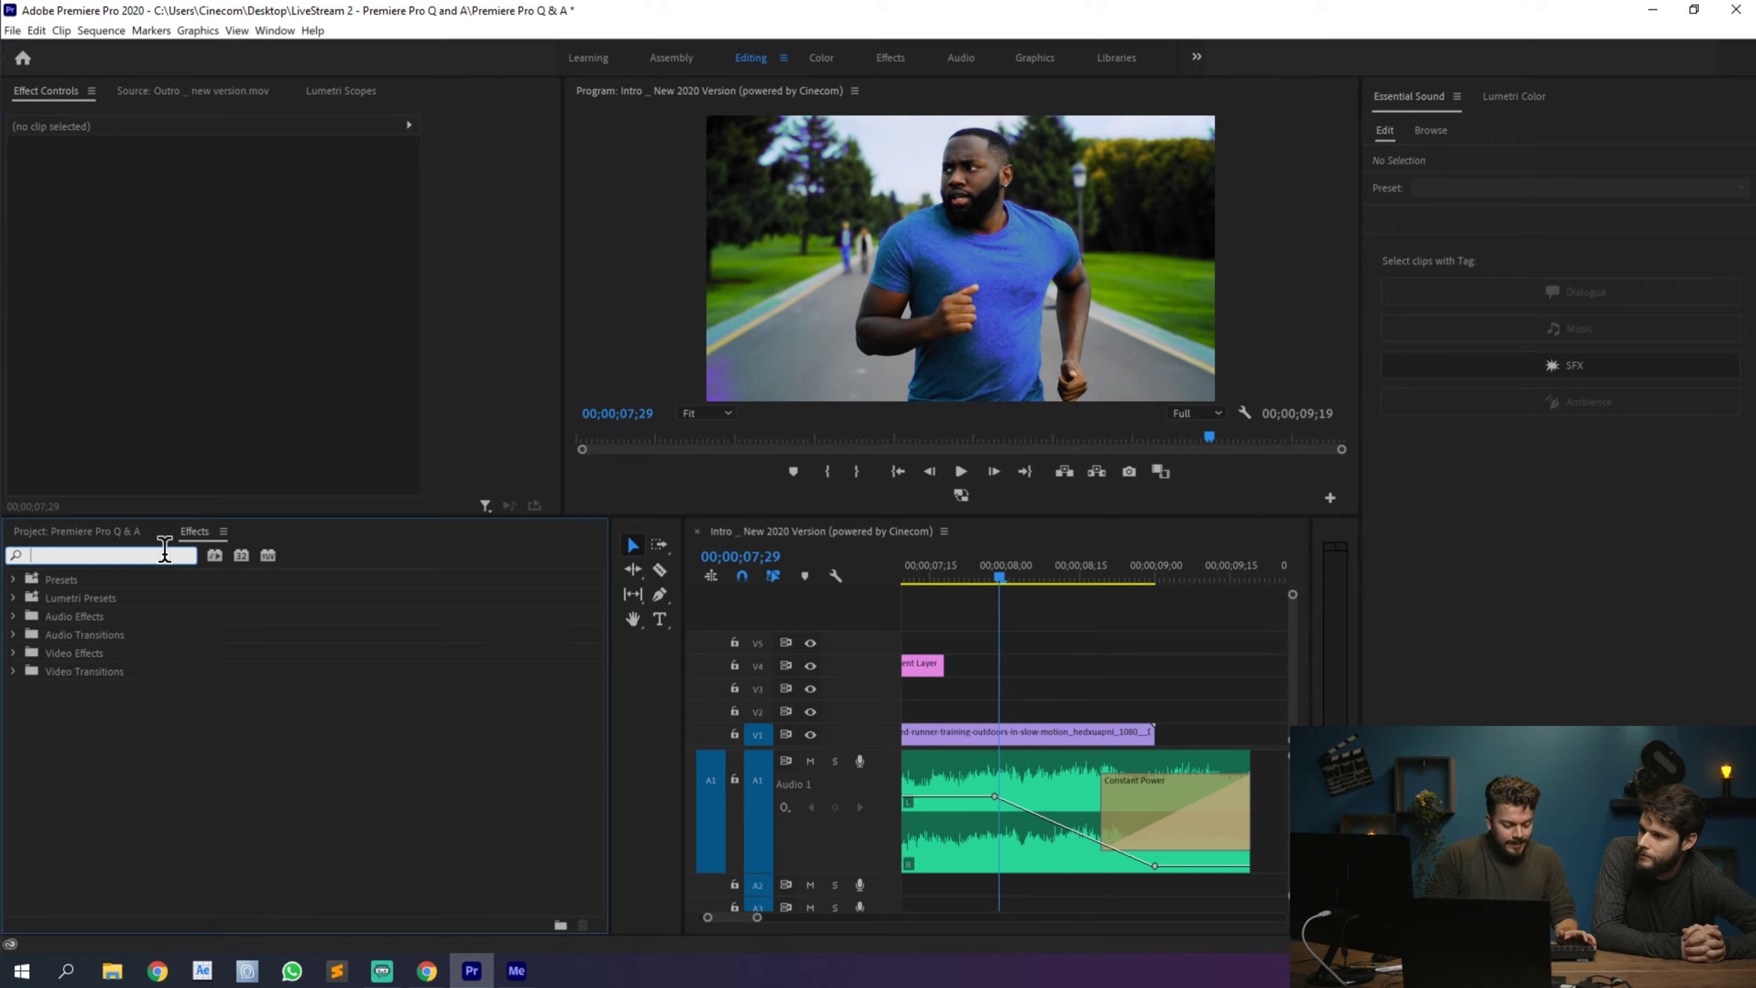
type("e")
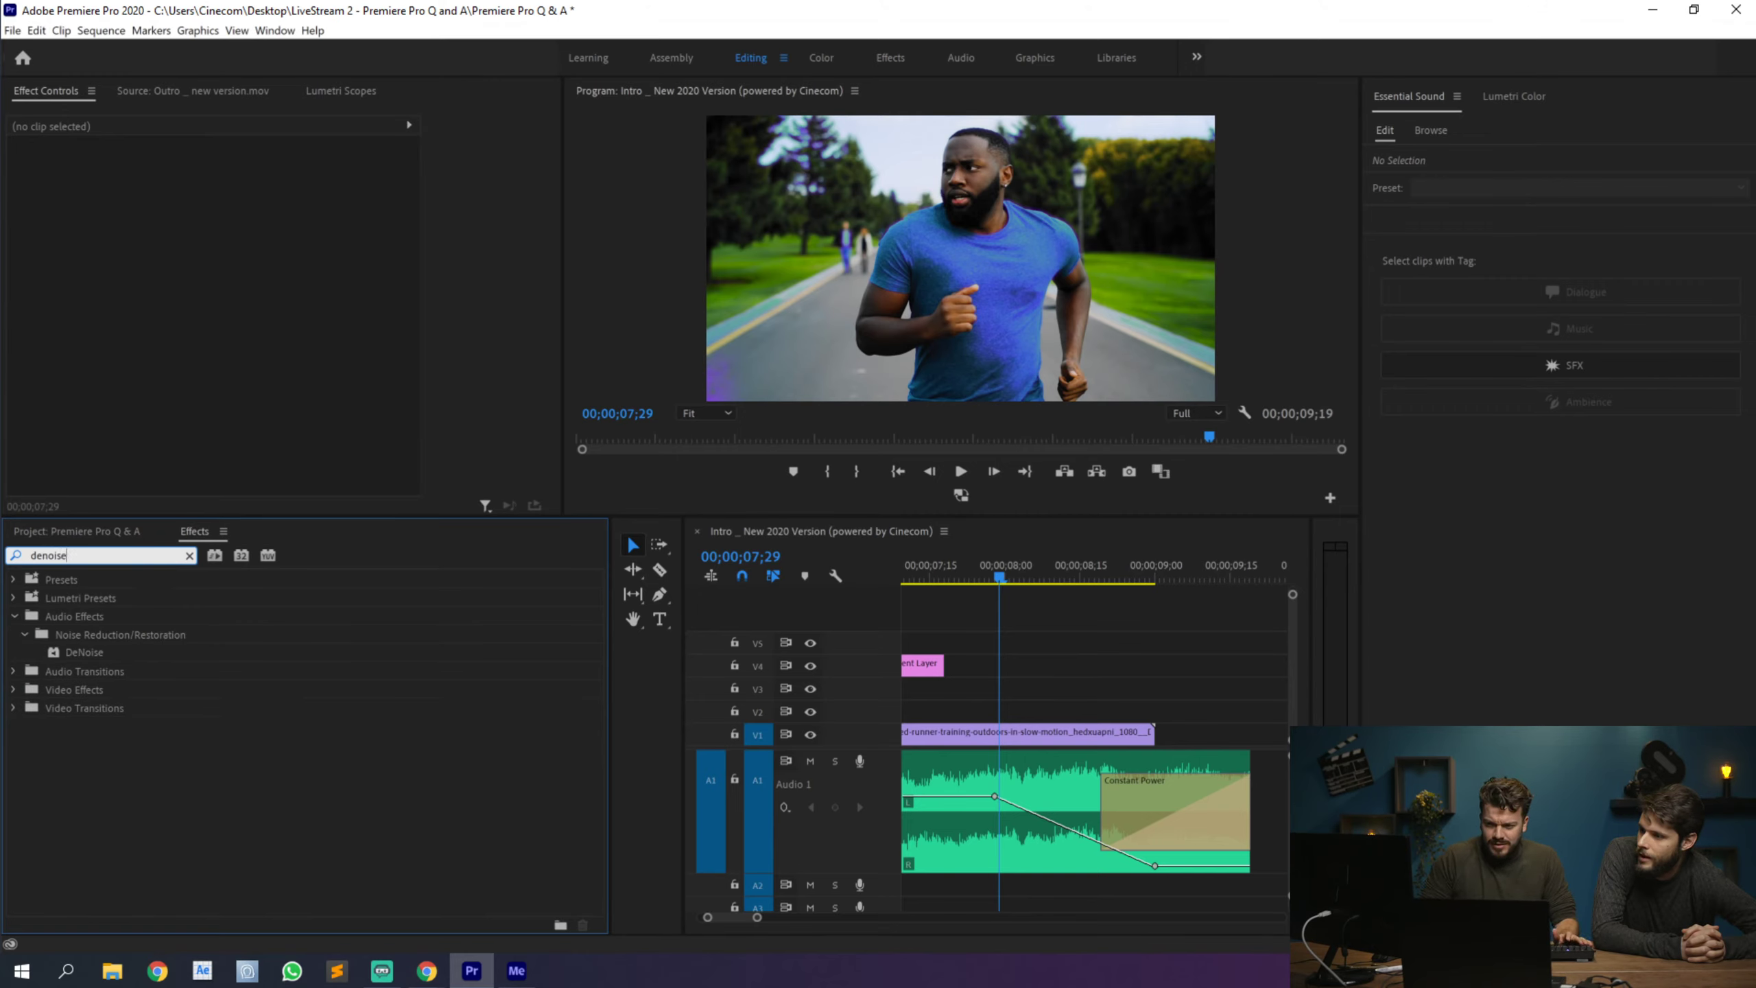
Step: Broaden the effects search to "noise", select VR De-Noise and look through the other matching video effects
left_click_drag(114, 555, 20, 555)
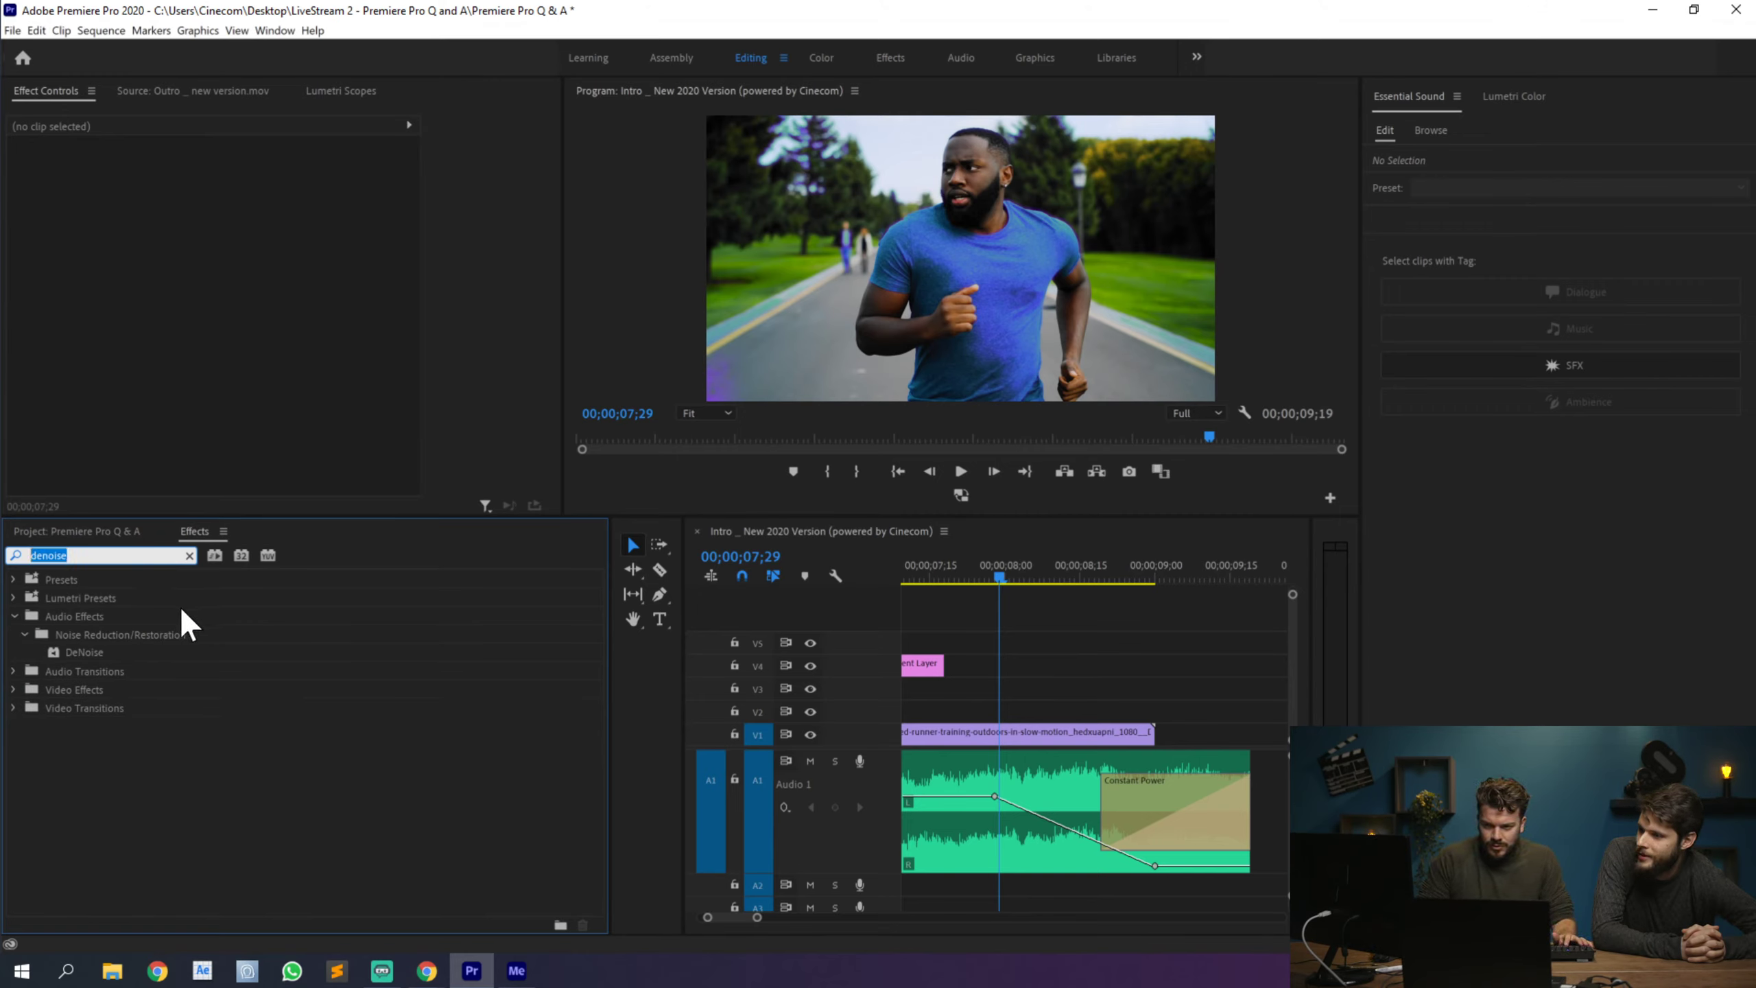
key("BackSpace")
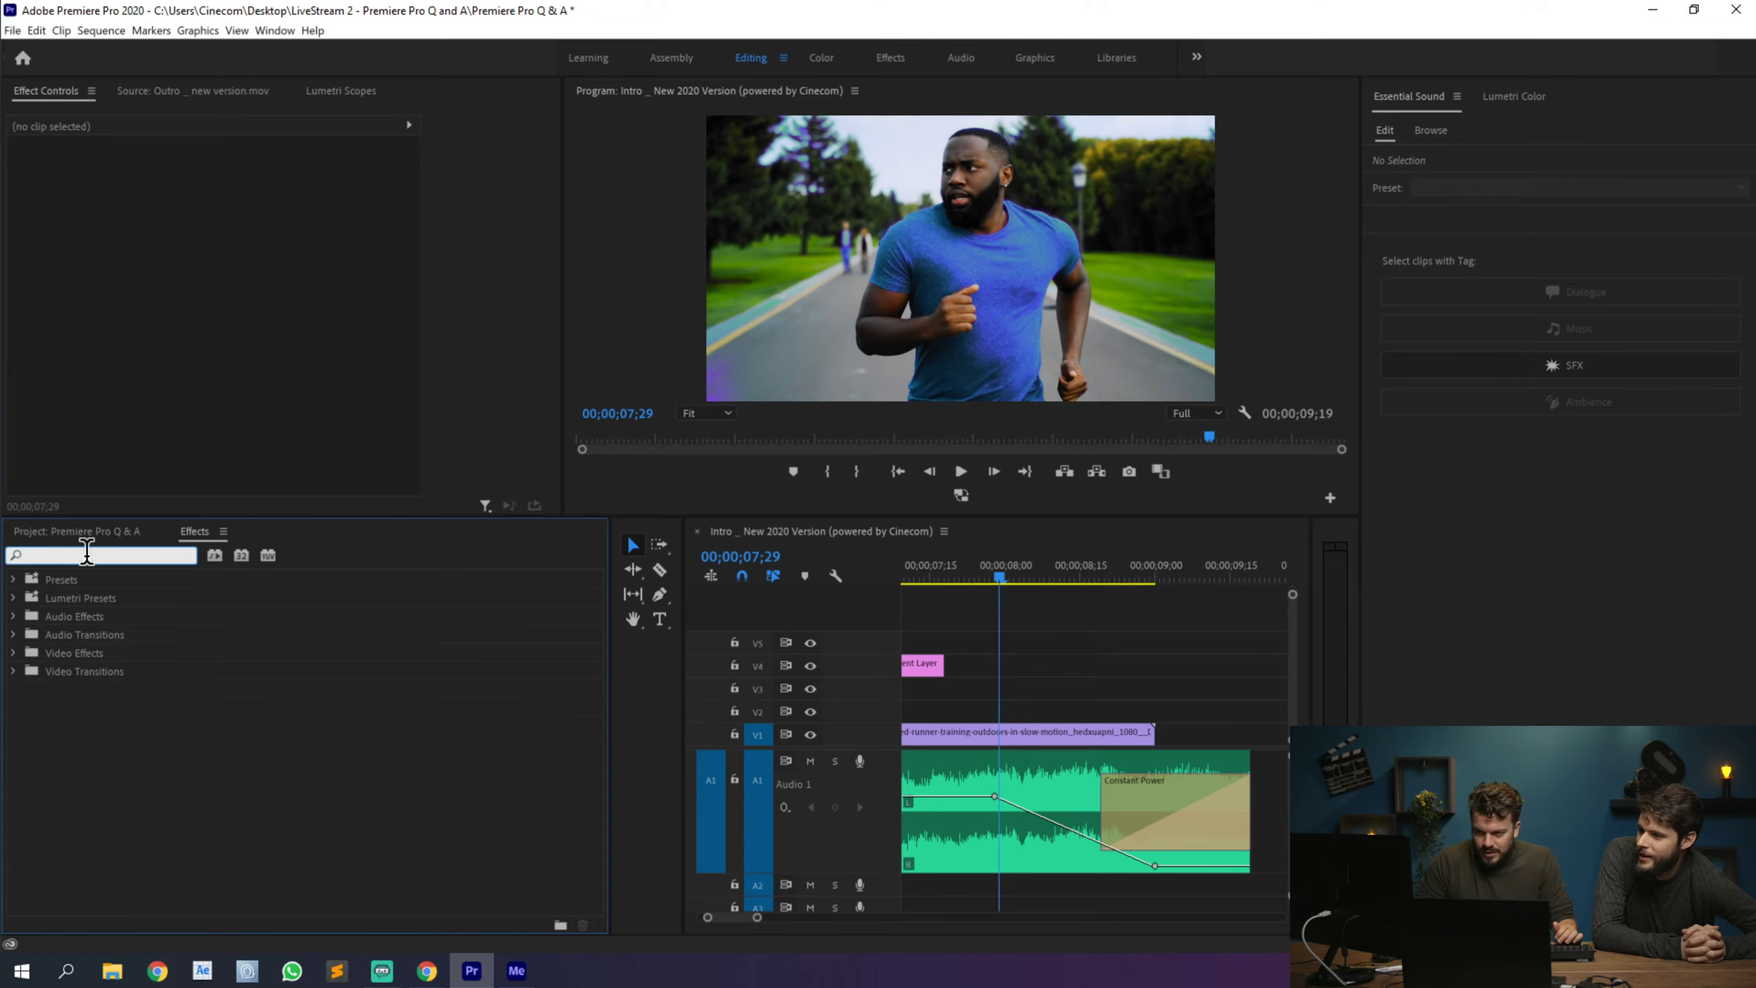
type("o")
type("oise")
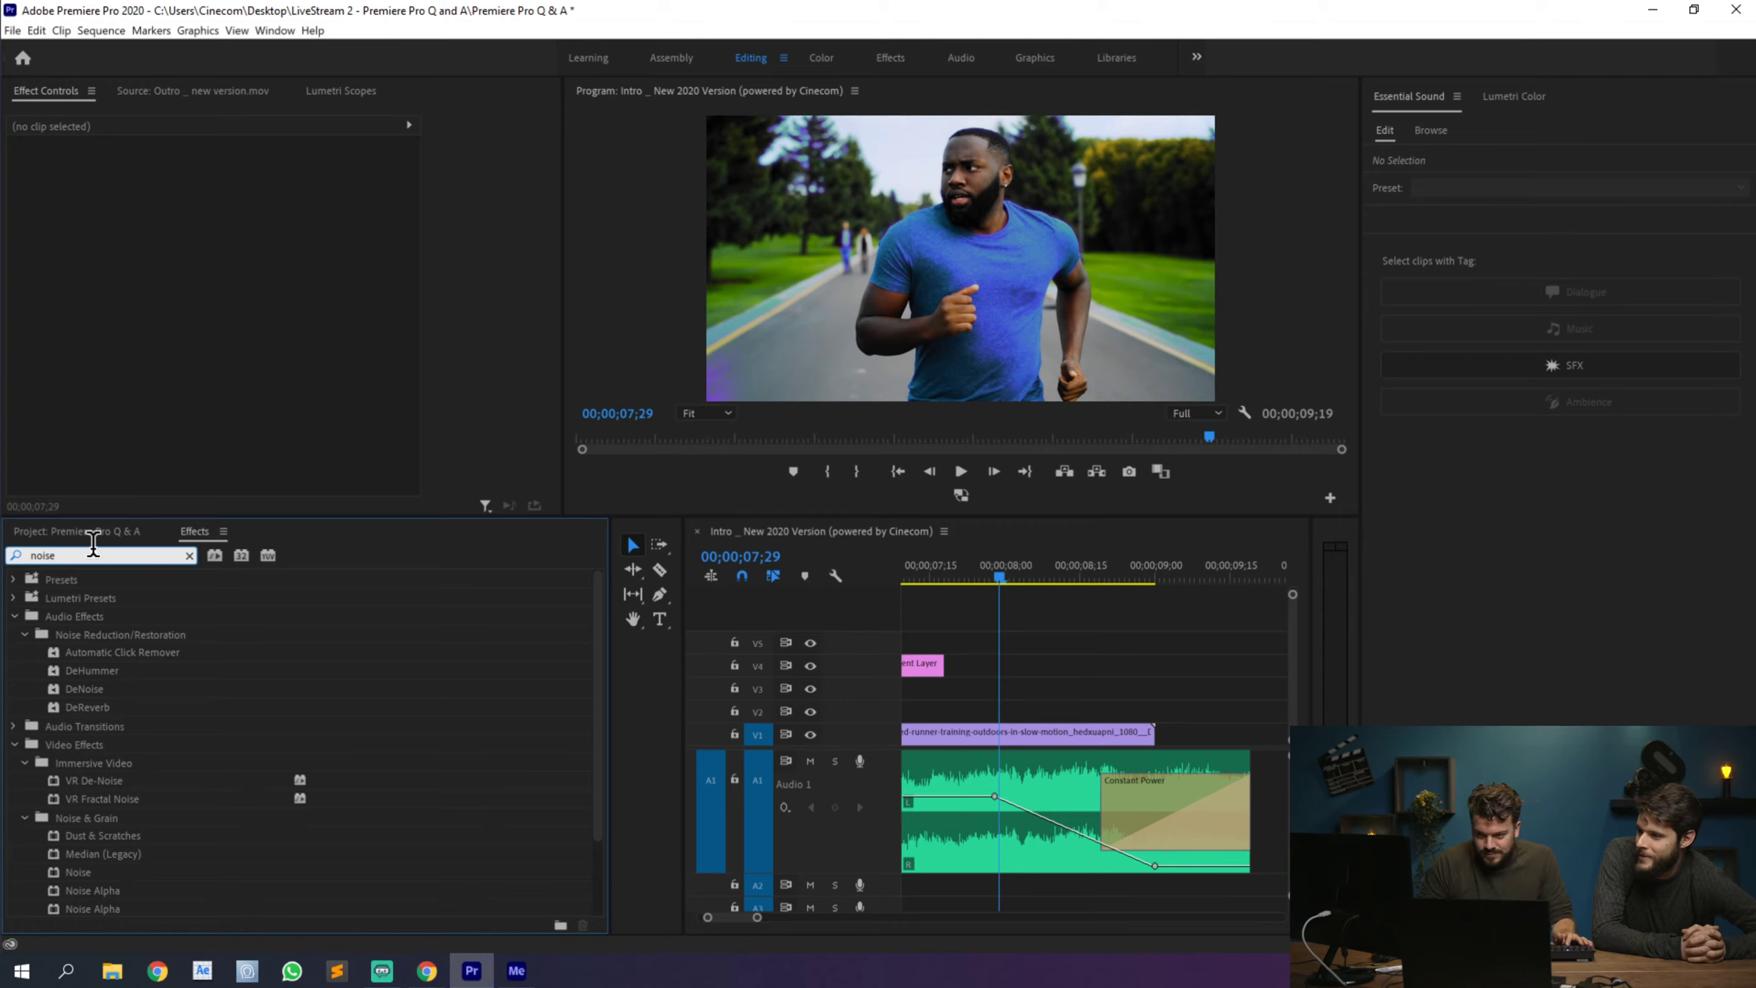
left_click(112, 780)
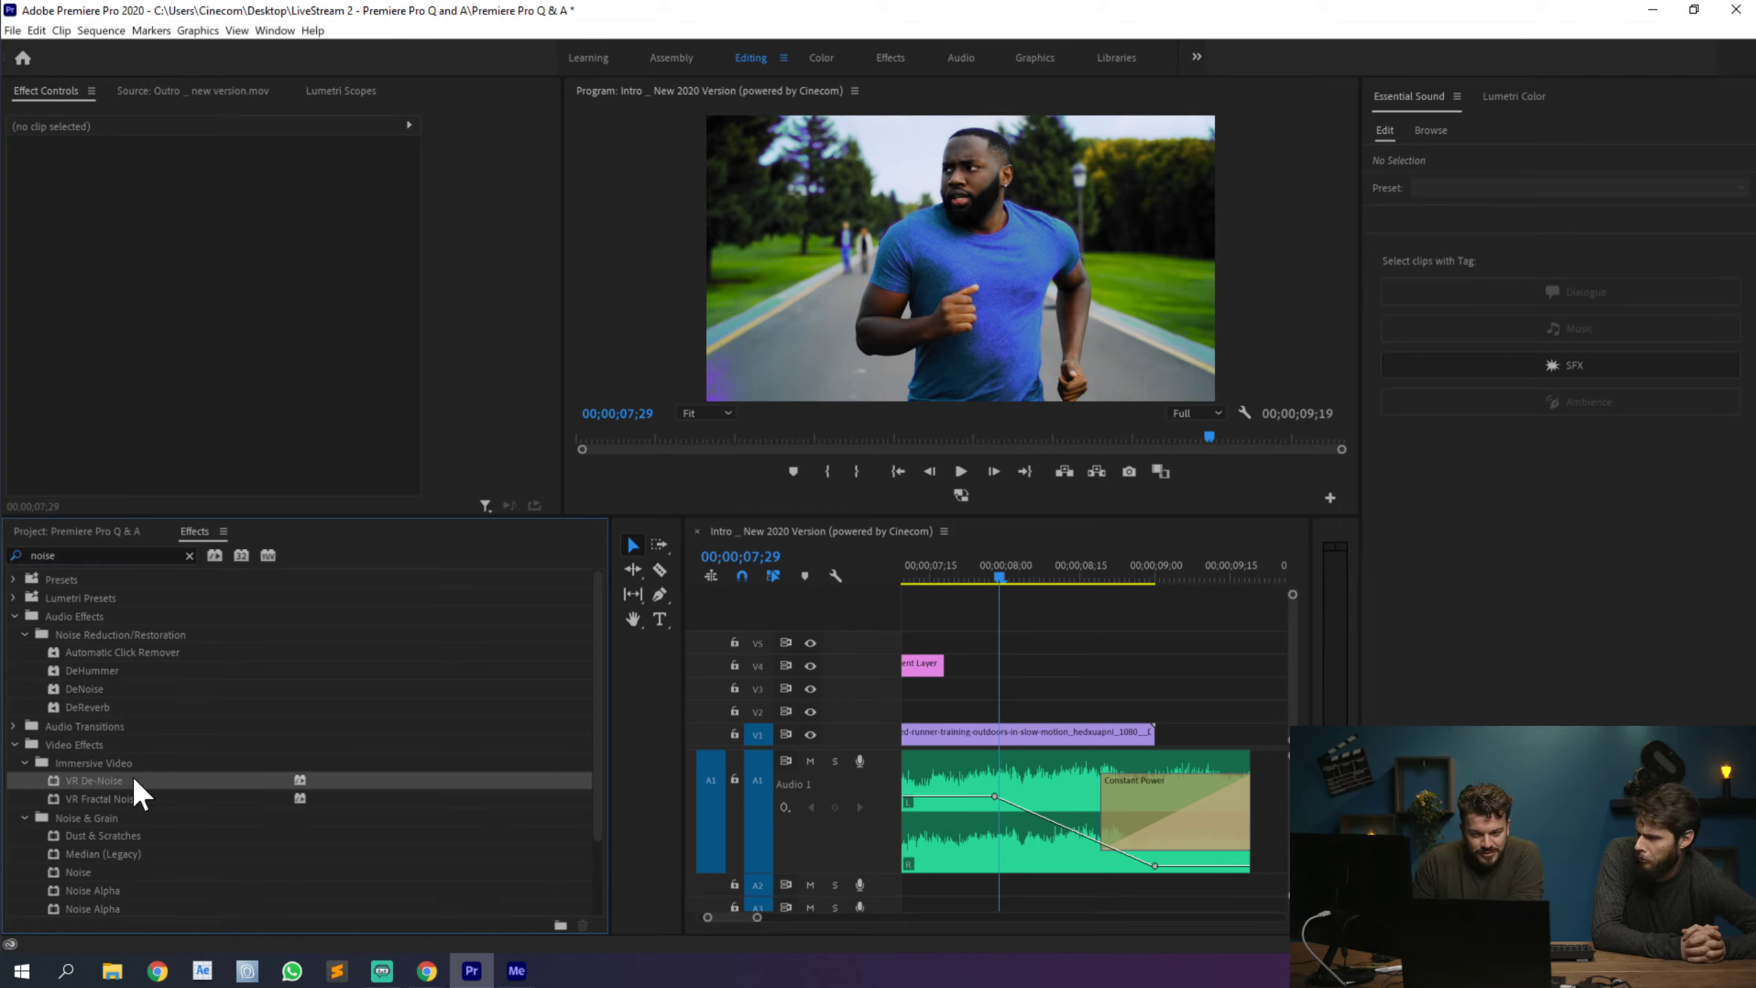
scroll(135, 779, "down", 1)
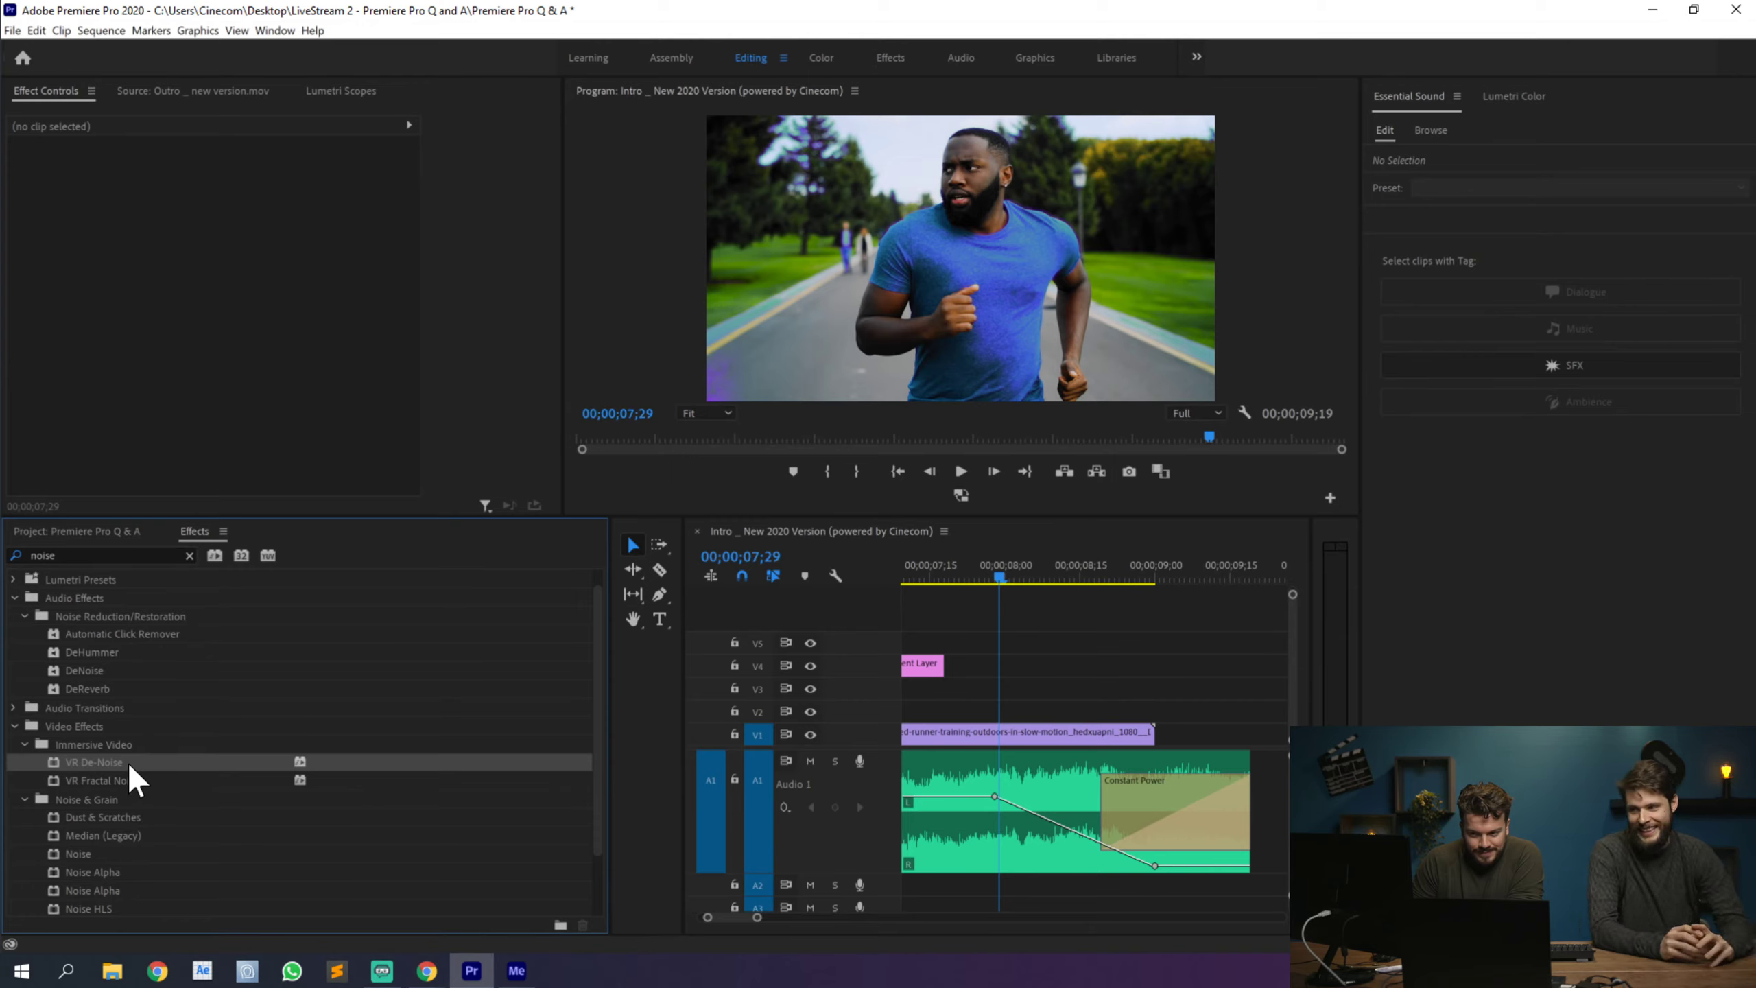
scroll(126, 760, "down", 4)
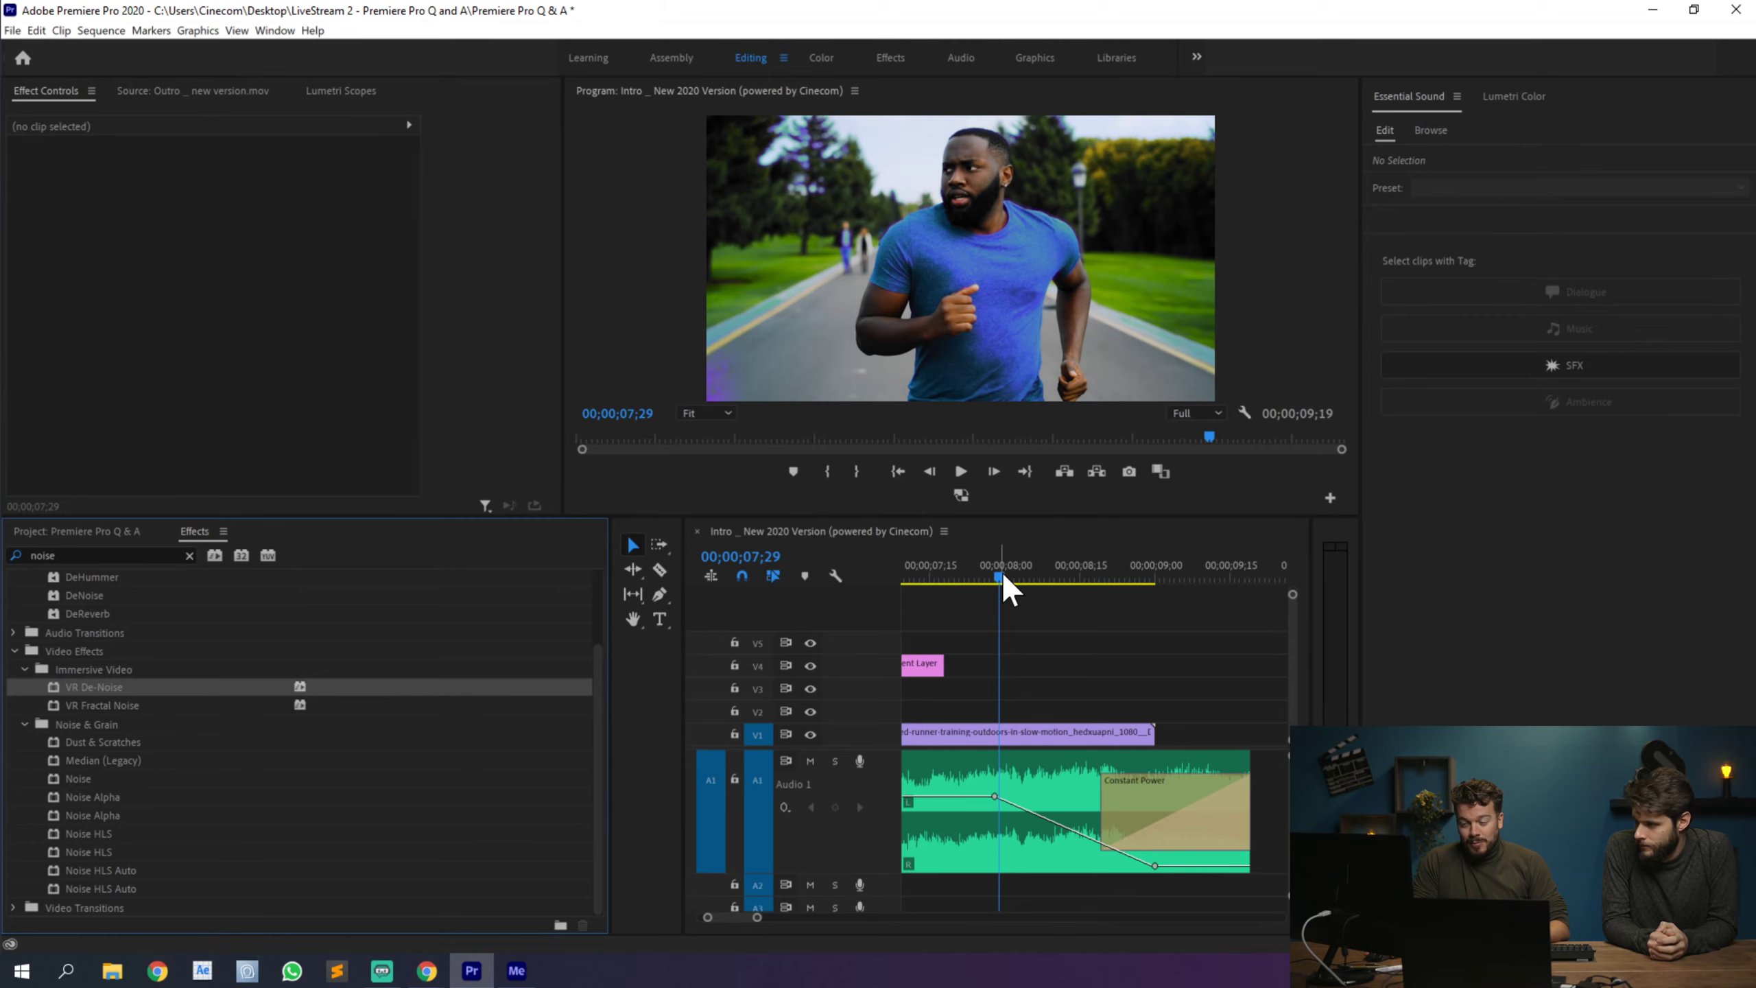
Step: Play the sequence from 00;00;07;29 and add four sequence markers on the fly, ending with one at 00;00;09;19
left_click(1066, 631)
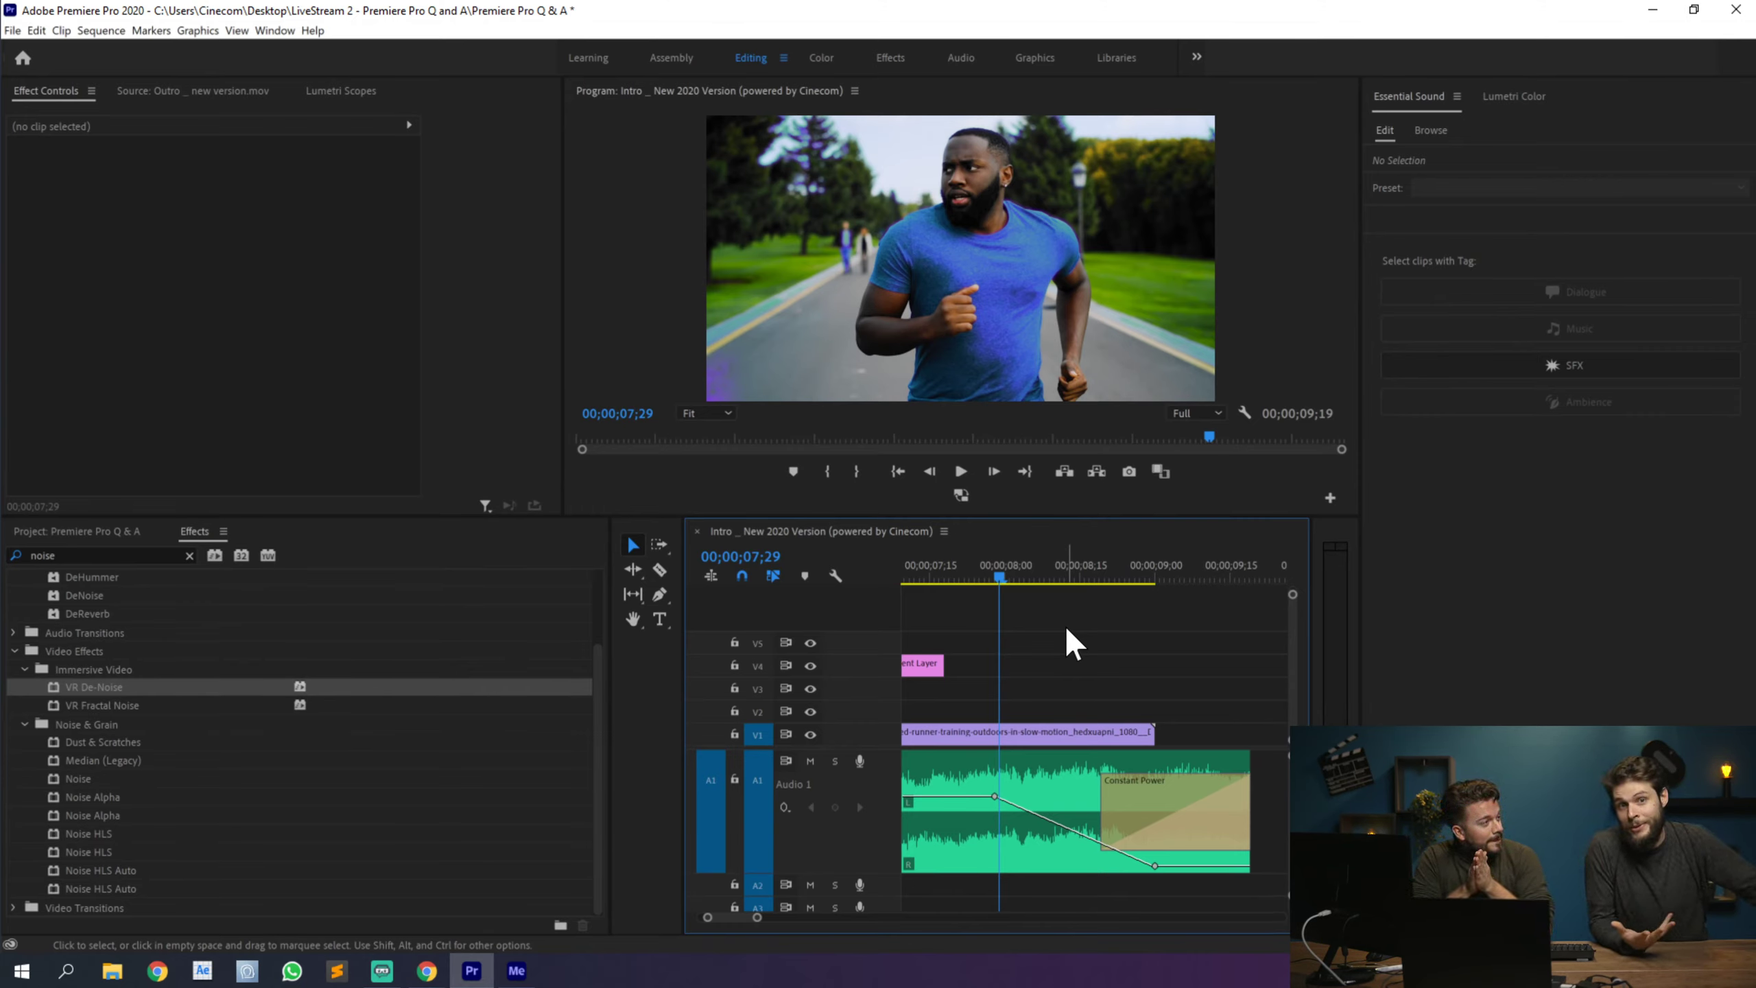
key("space")
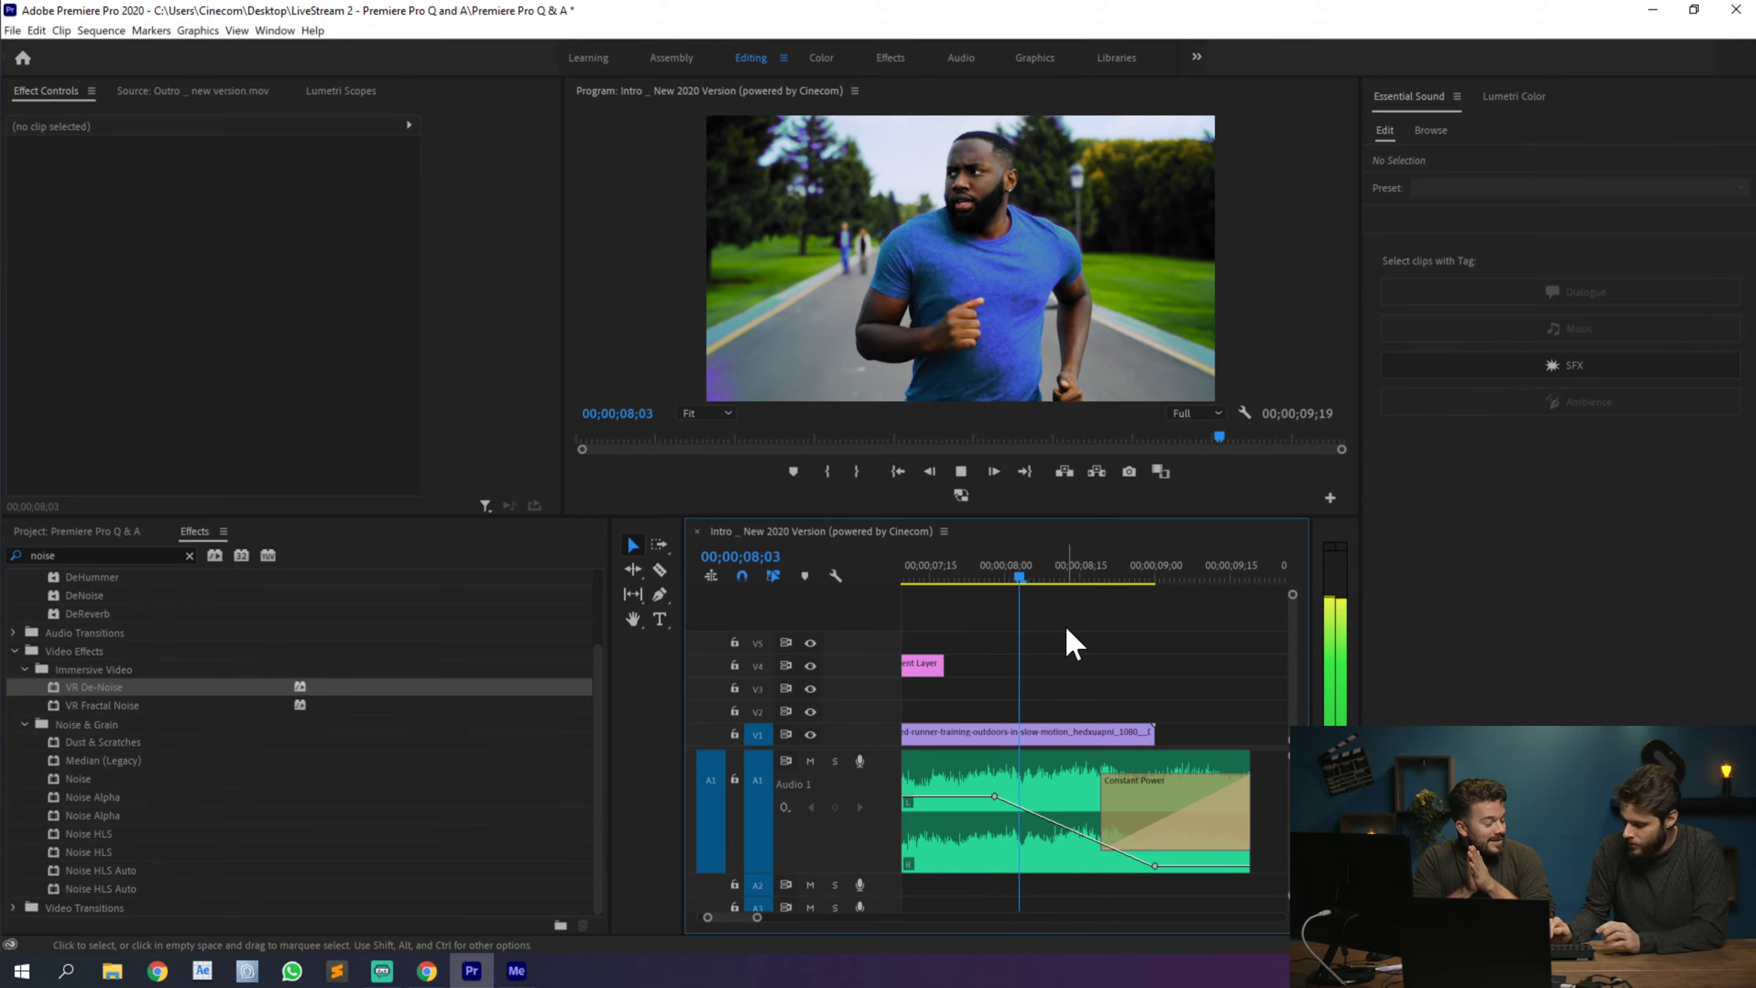
key("m")
key("m")
key("m")
key("m")
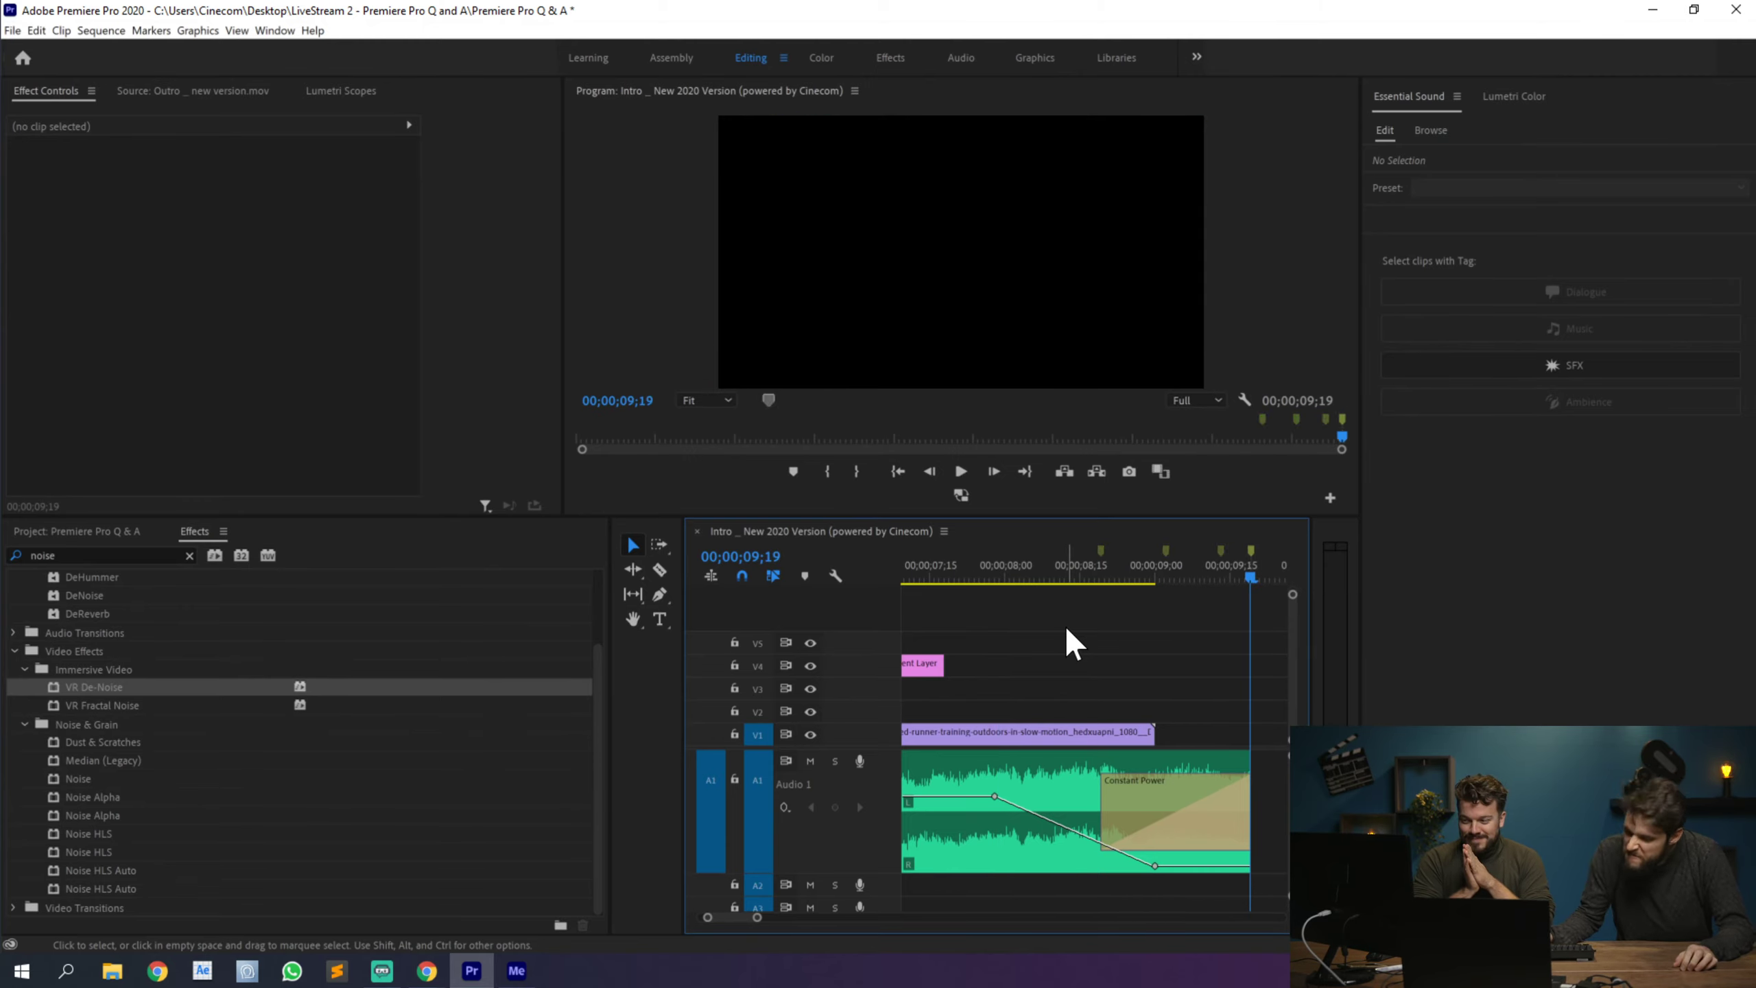
key("m")
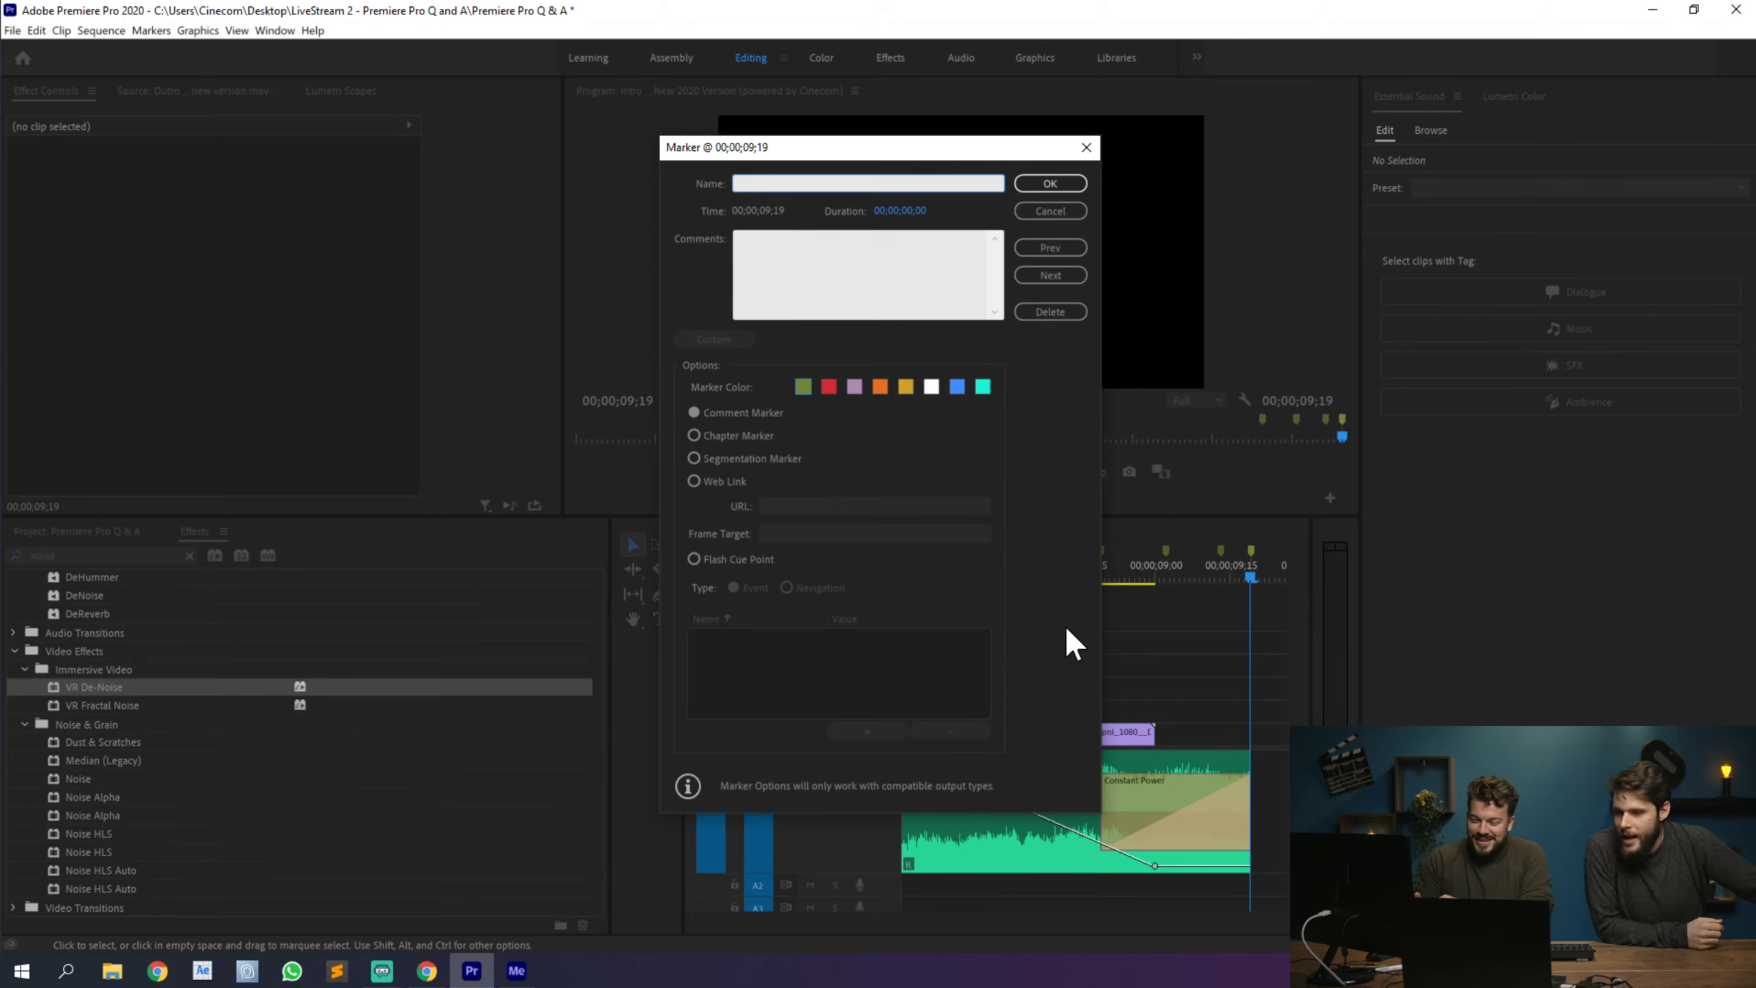
left_click(1087, 148)
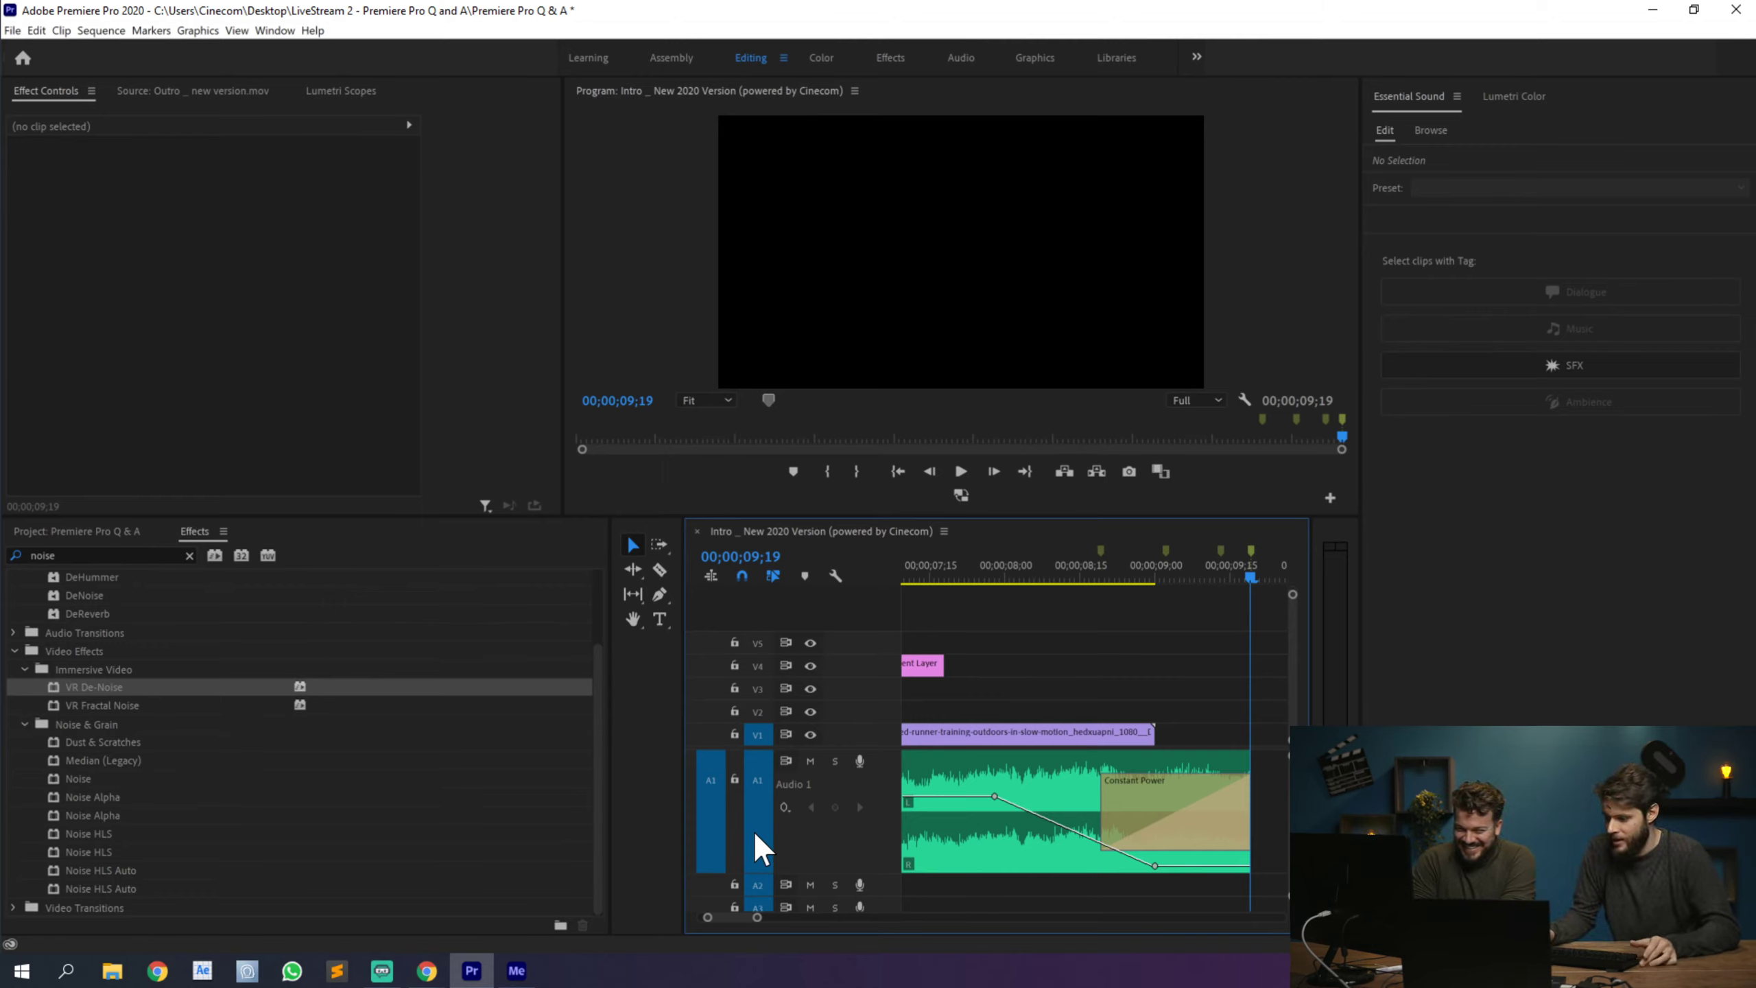
Step: Delete the music clip and the adjustment layer from the sequence, keeping only the athlete clip
left_click(72, 530)
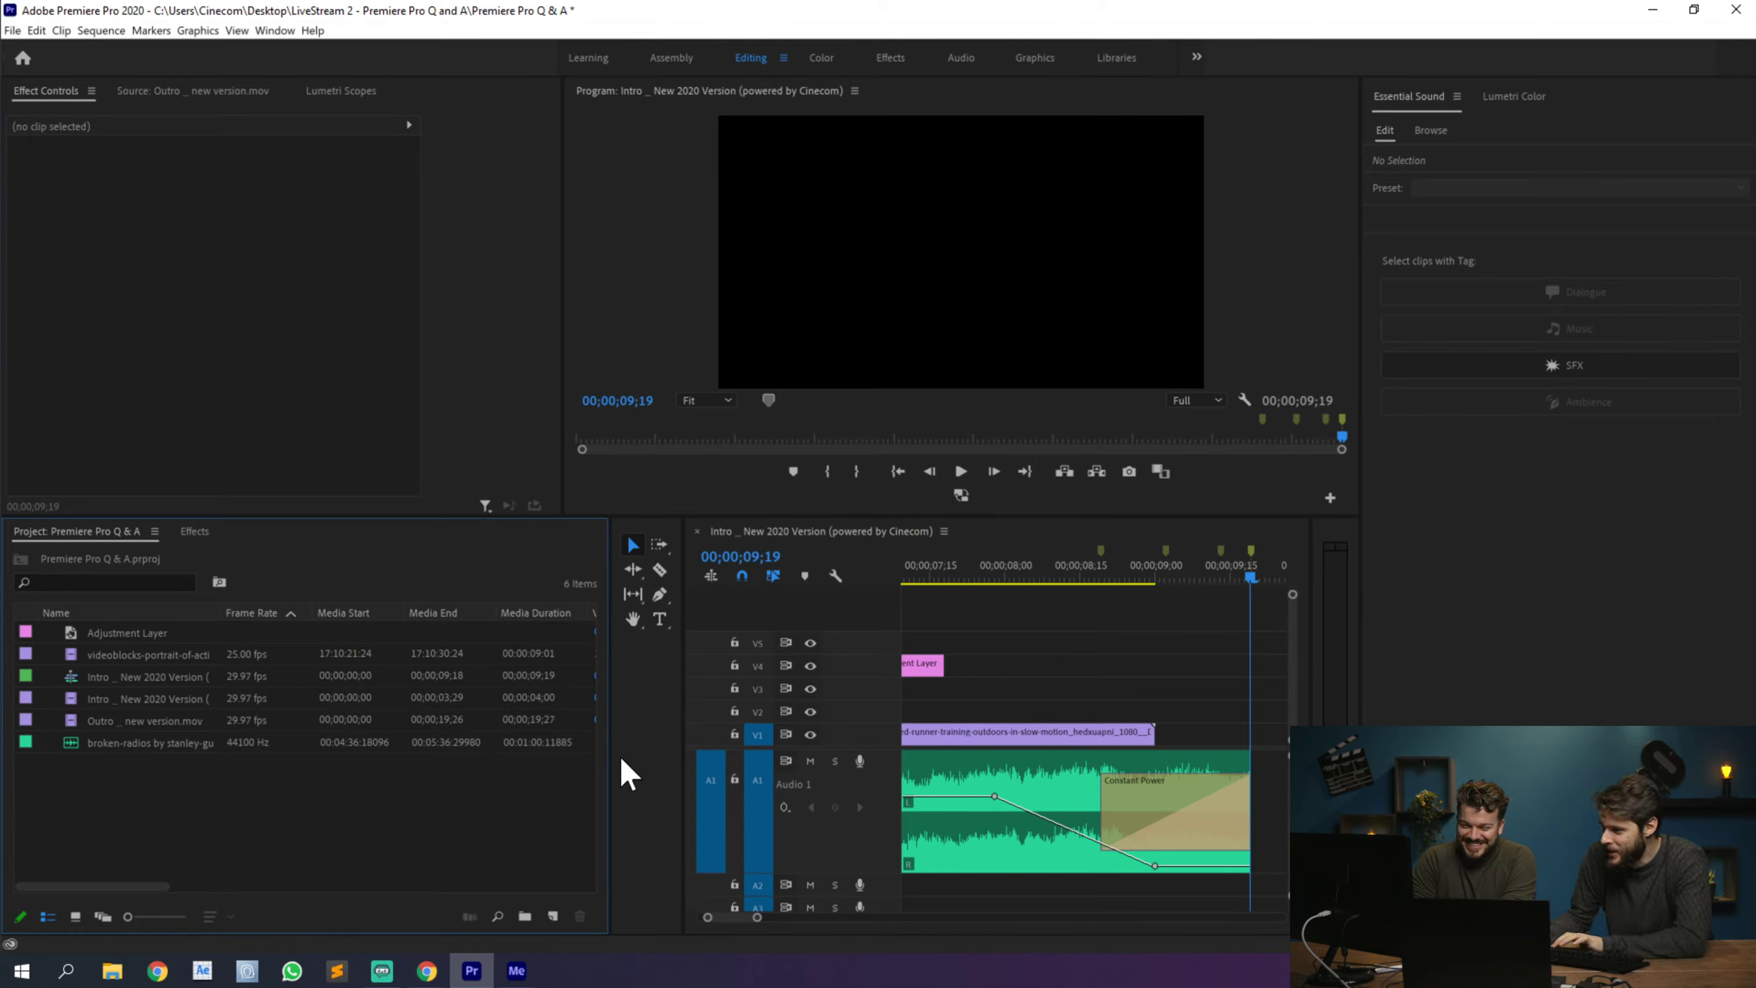
left_click(1059, 756)
key("Delete")
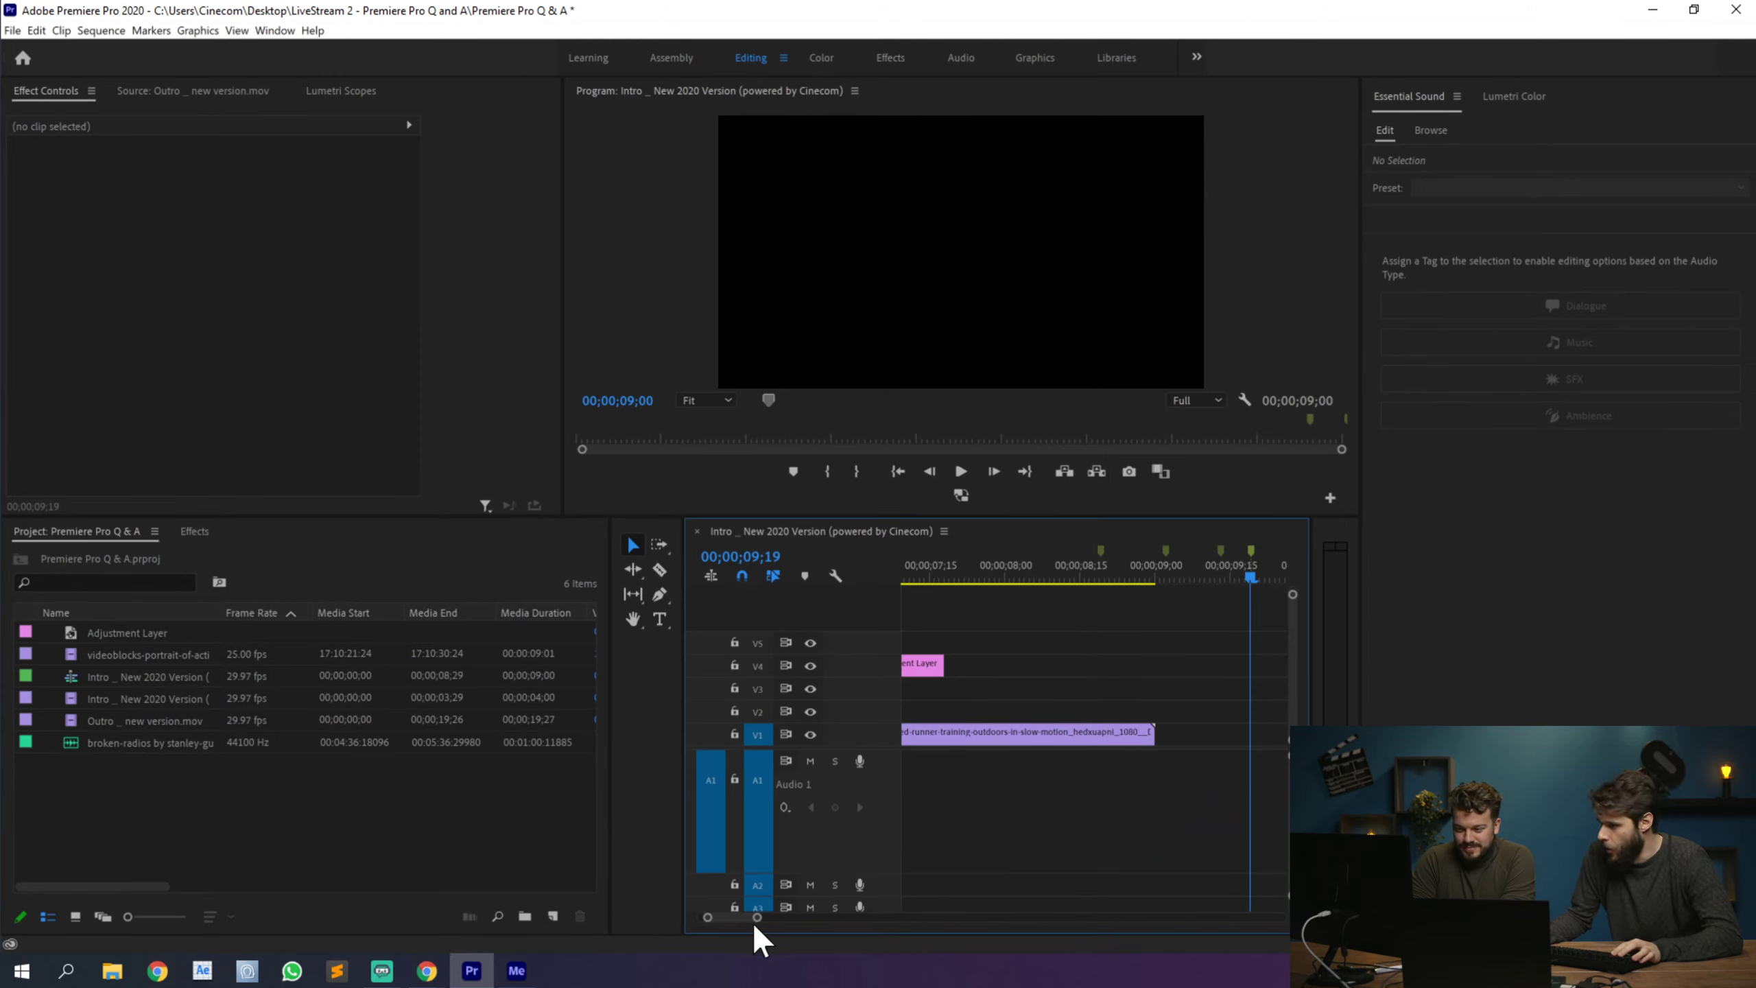
left_click_drag(744, 918, 822, 920)
left_click(988, 681)
key("Delete")
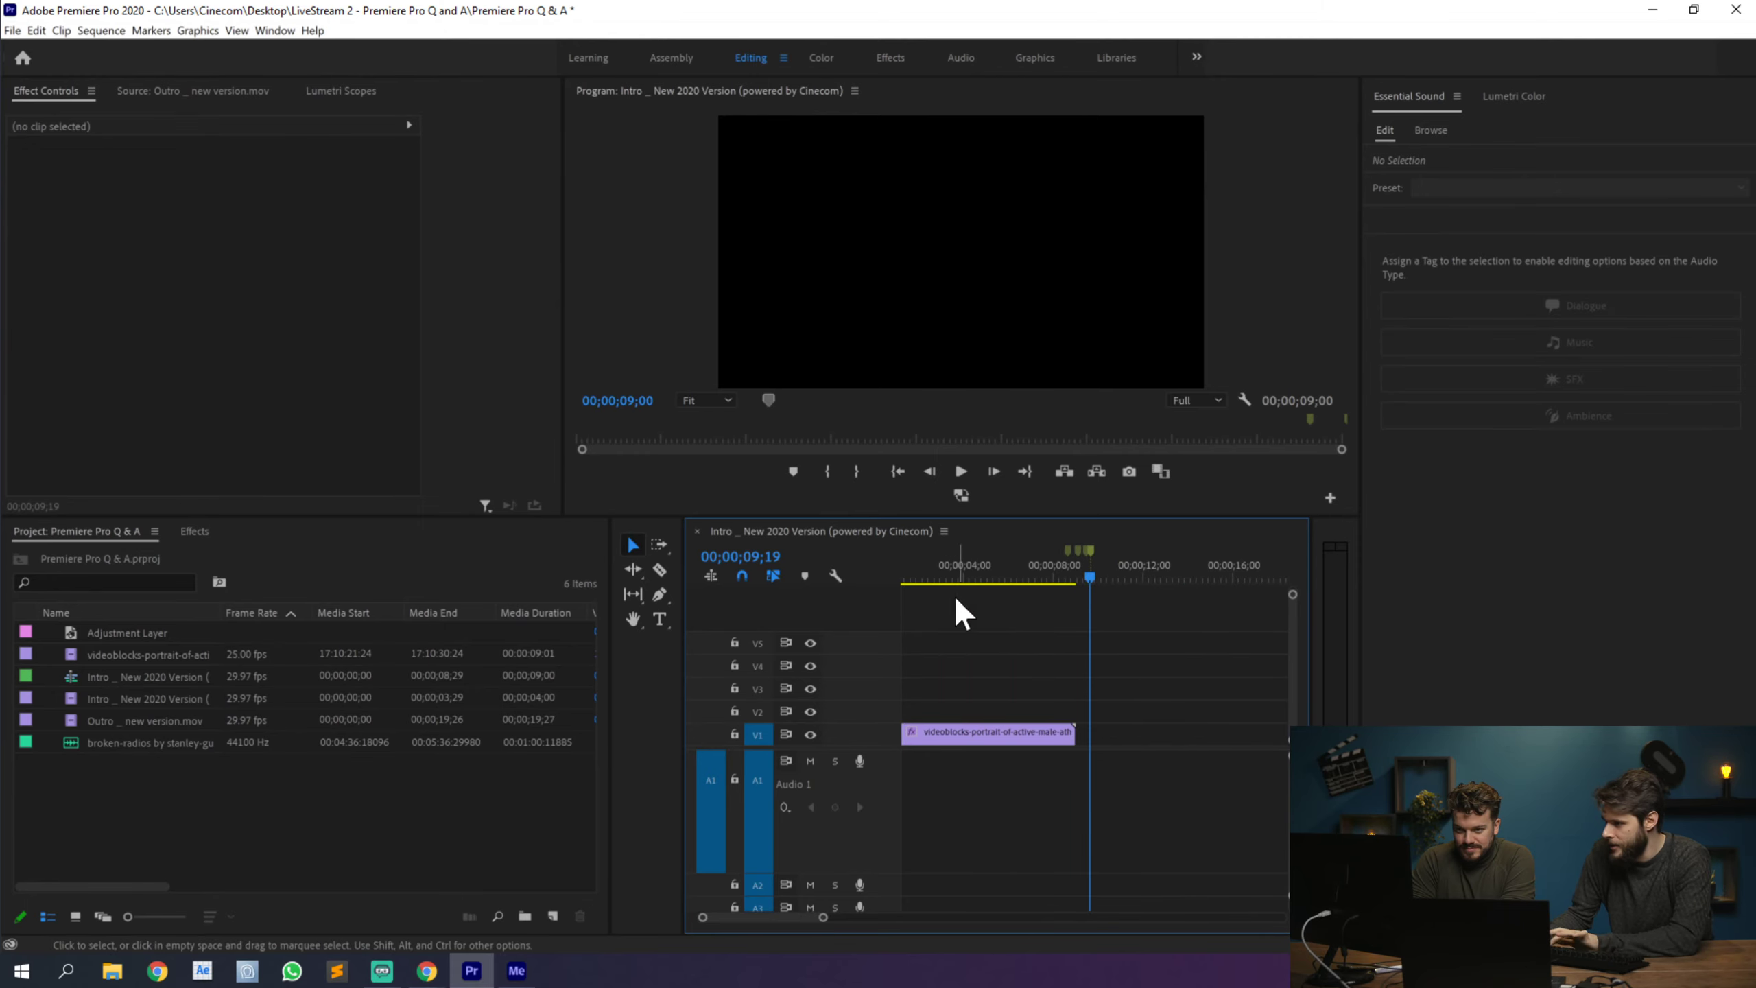
Step: Widen the timeline area, expand the V1 track to show thumbnails and place the playhead at 00;00;01;12
key("Home")
left_click_drag(680, 894, 528, 919)
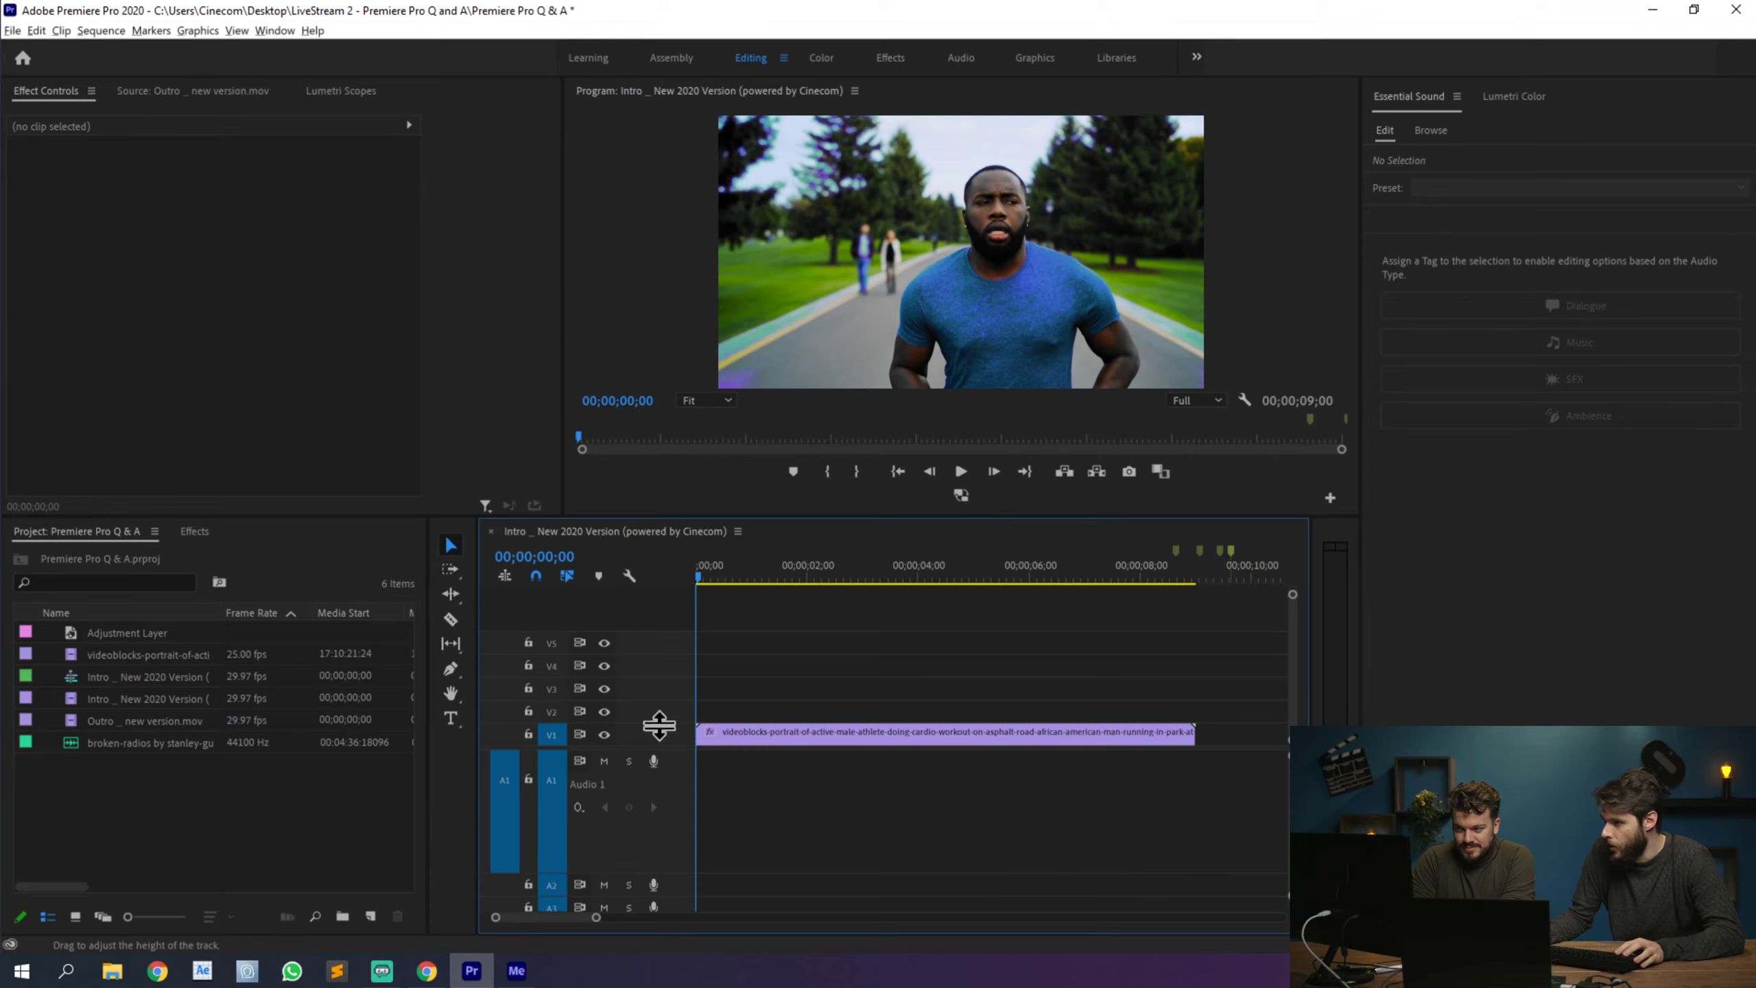
double_click(664, 734)
left_click(733, 575)
left_click_drag(743, 581, 772, 577)
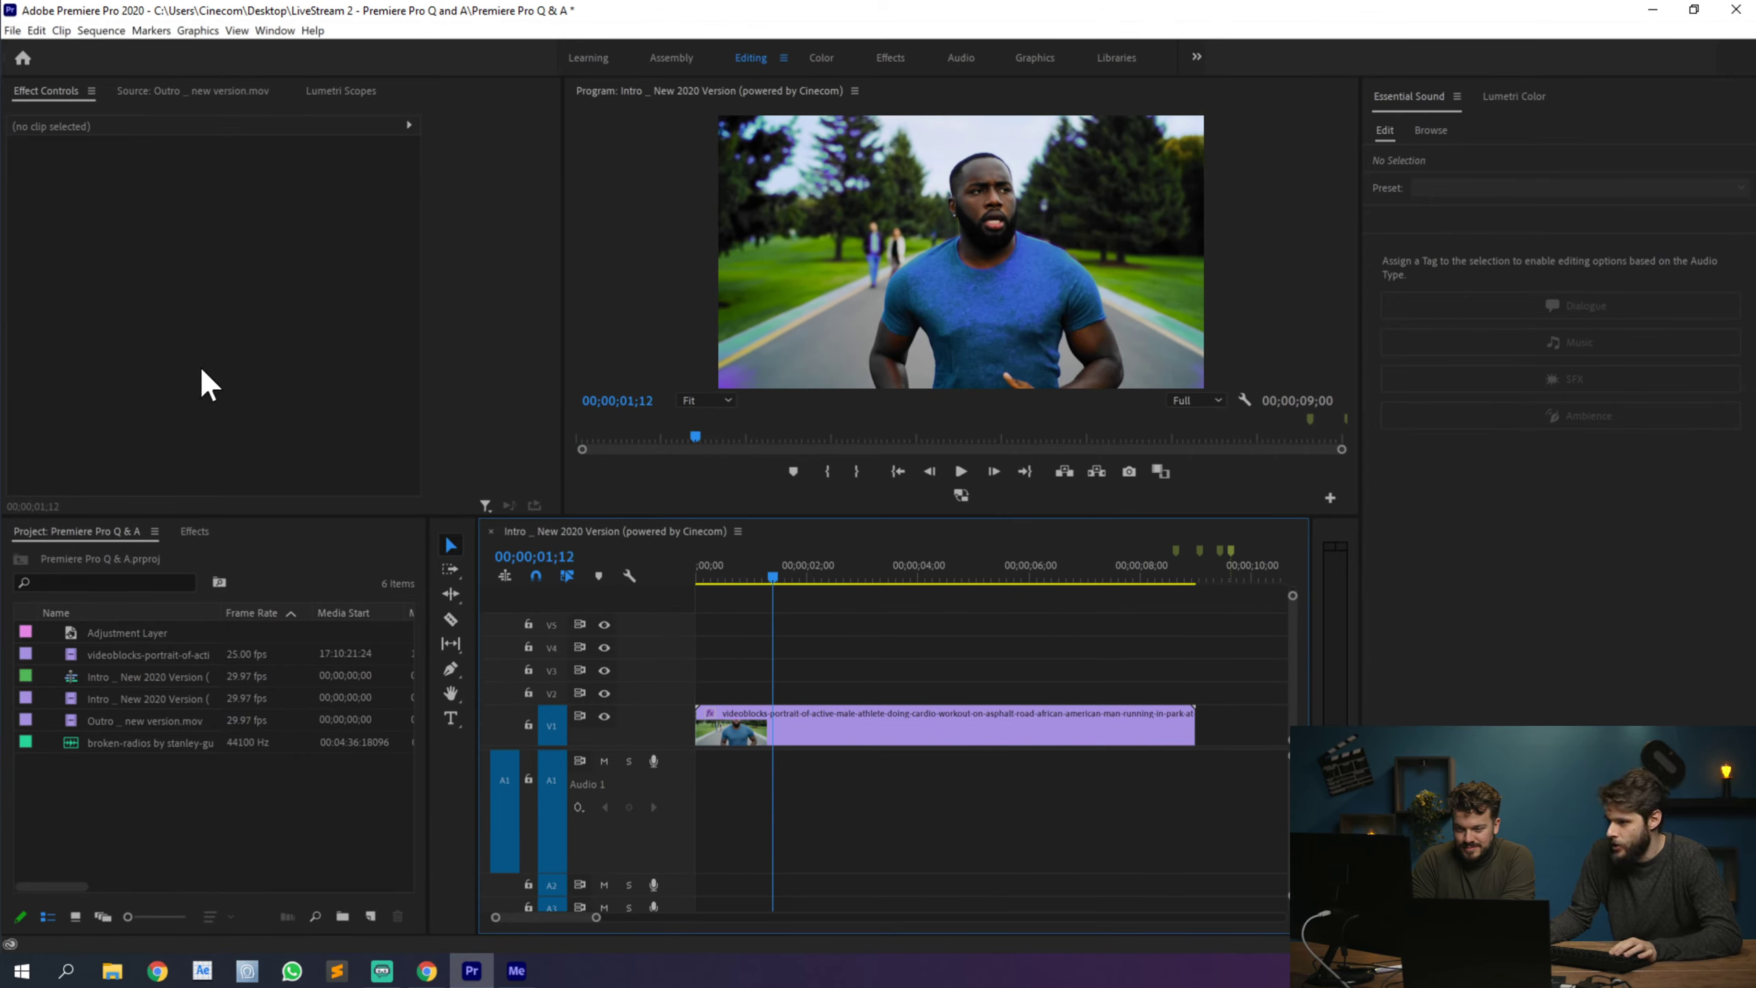
Step: Search the effects for "warp"
left_click(199, 531)
double_click(107, 552)
type("warp")
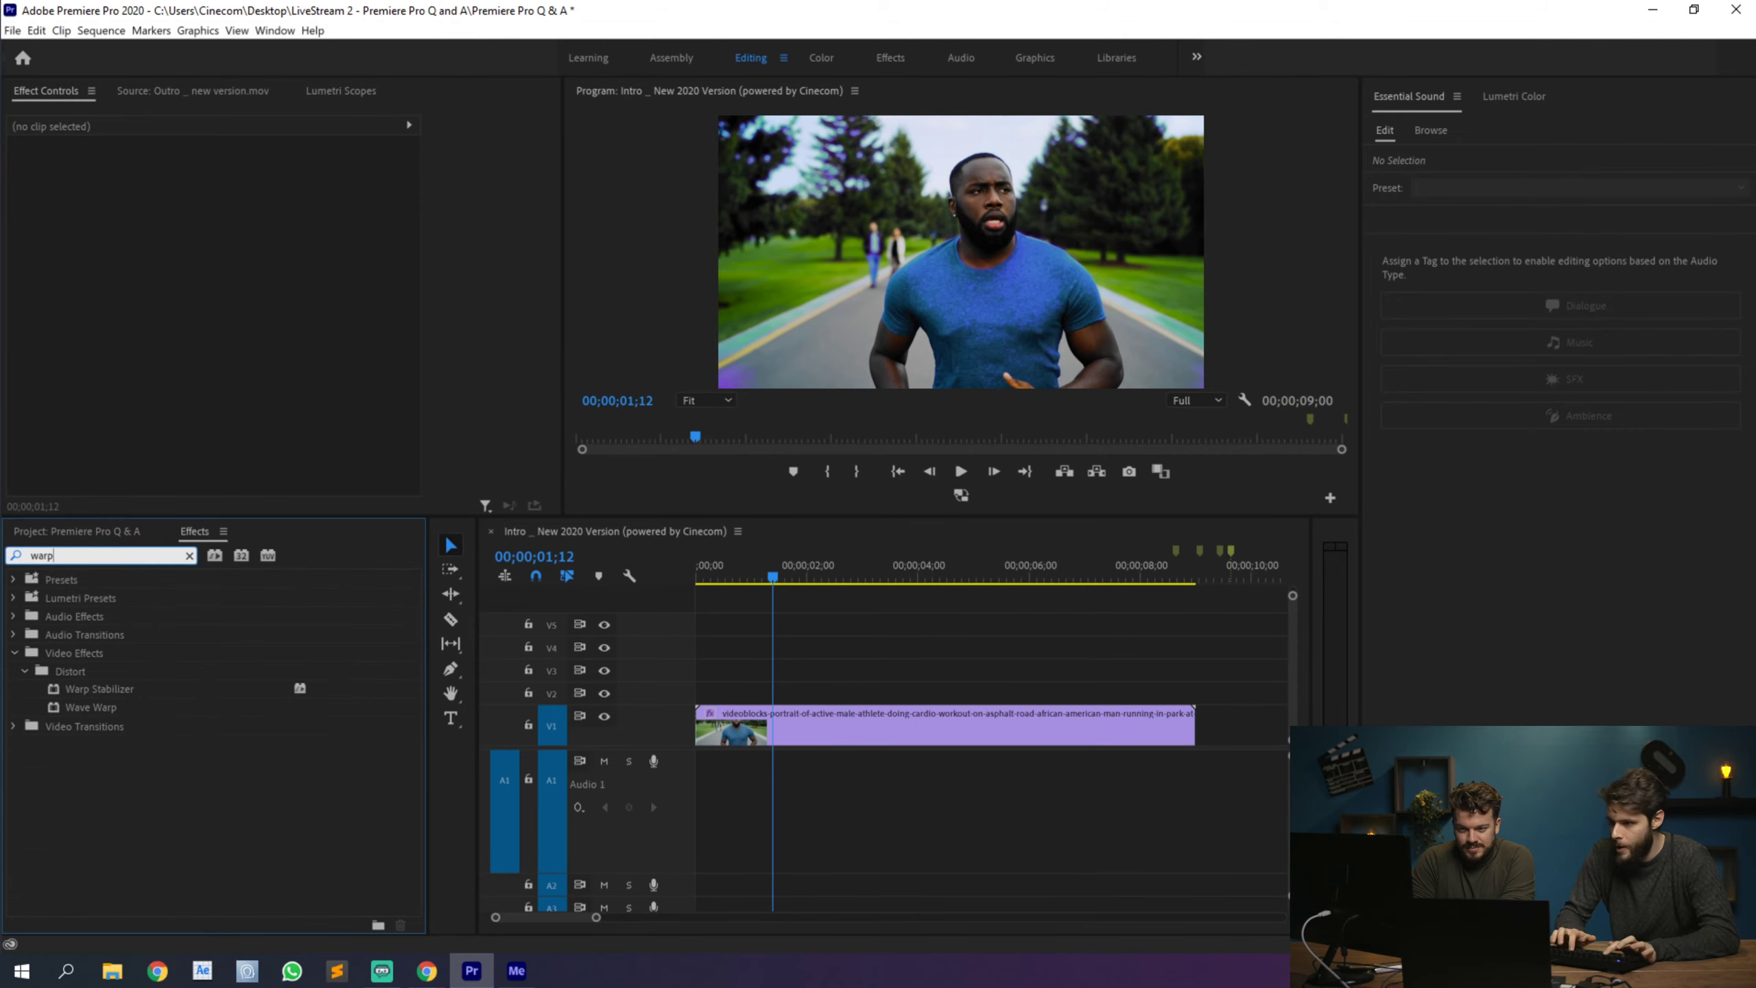
Step: Razor-cut the athlete clip at 00;00;01;12, delete everything after that cut and return to the sequence start
left_click(831, 733)
key("c")
left_click(835, 725)
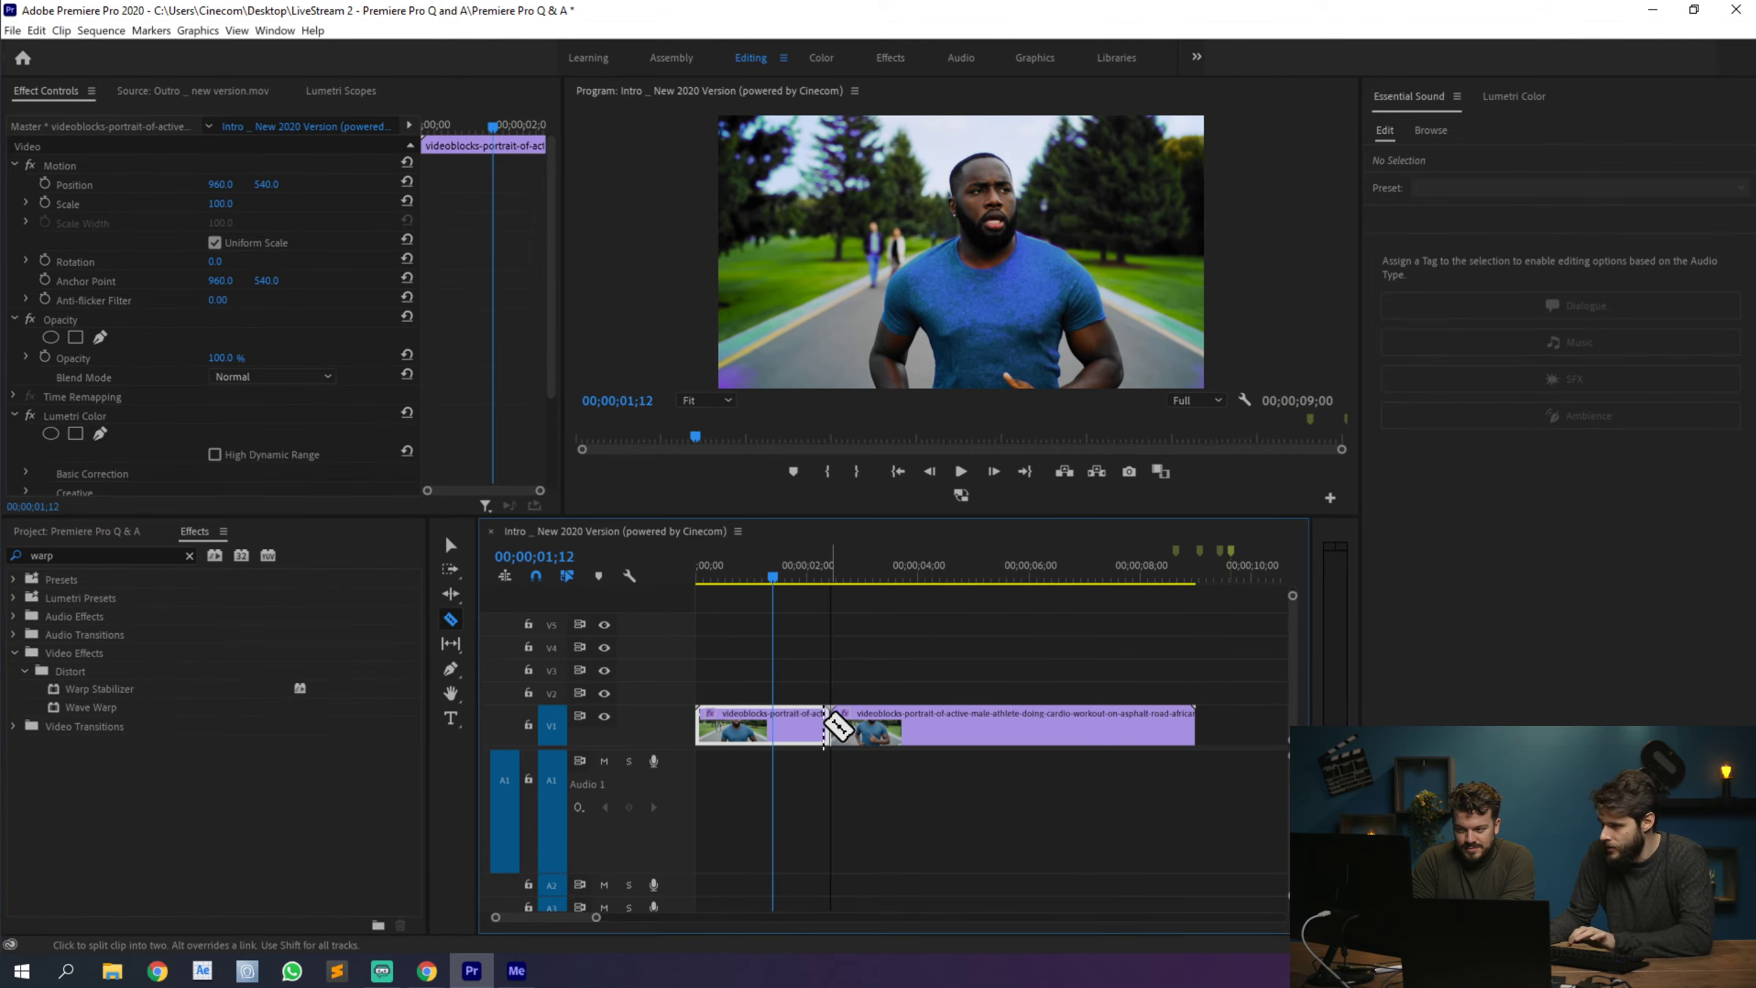
left_click(784, 722)
key("Delete")
key("ctrl+z")
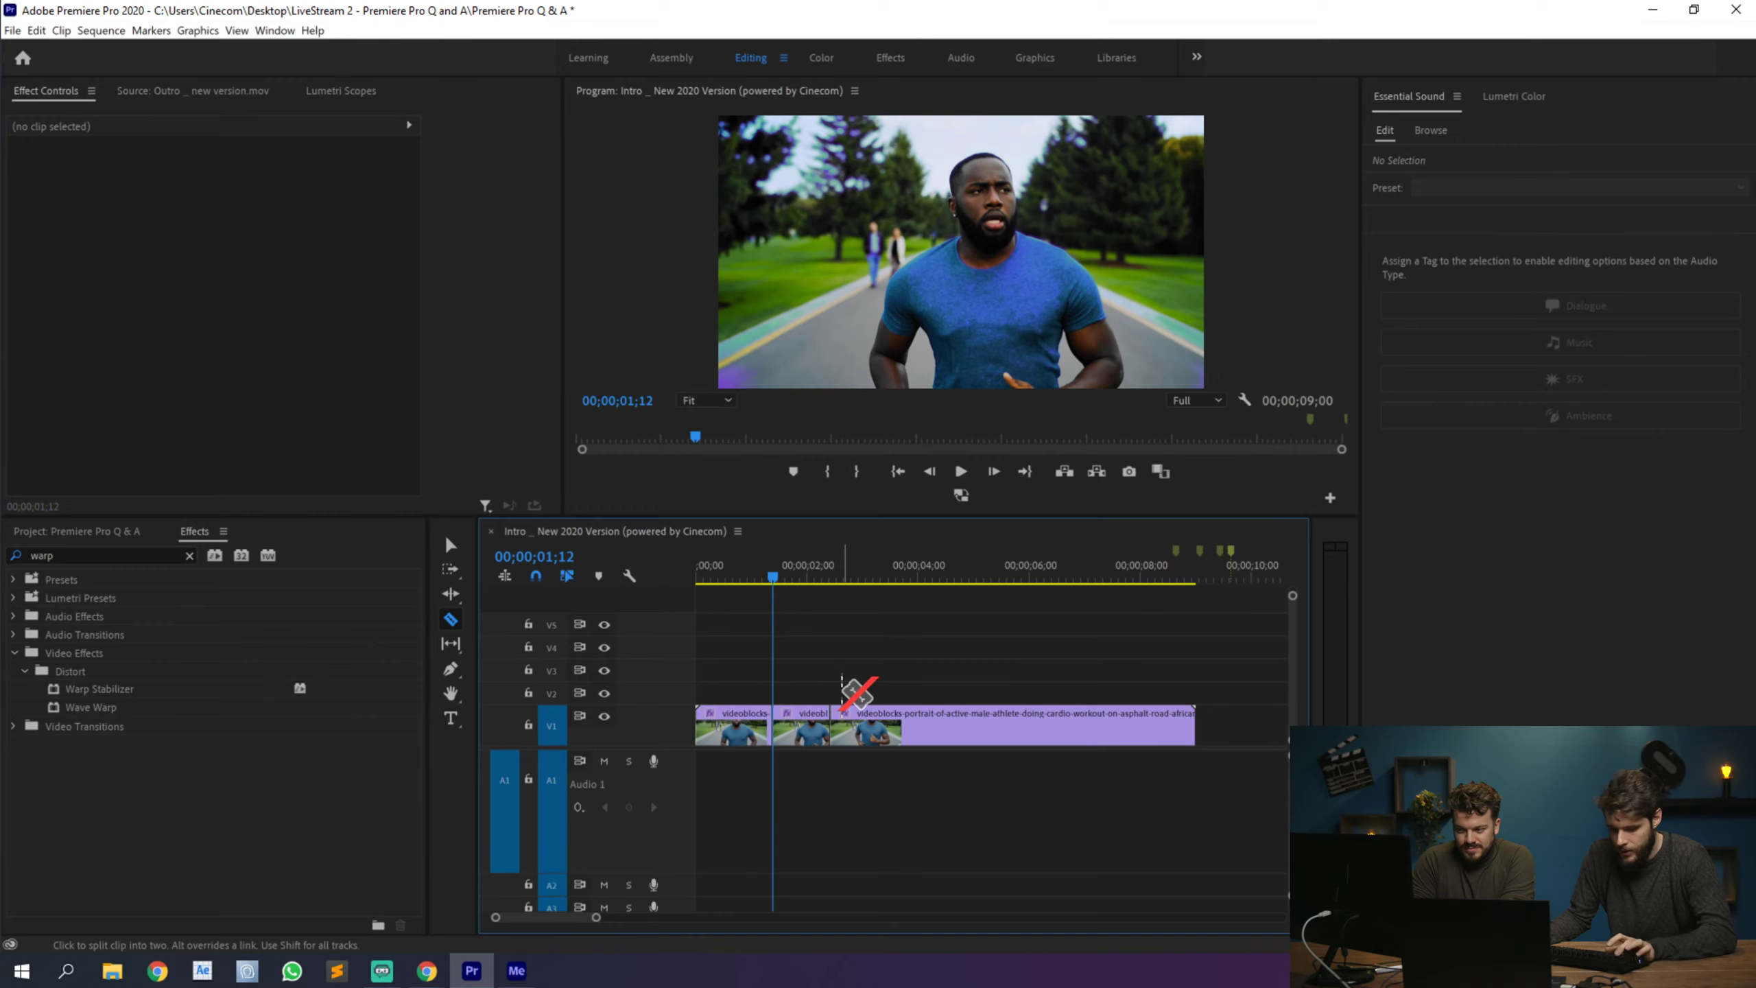
key("v")
left_click_drag(882, 713, 769, 664)
key("Delete")
key("Home")
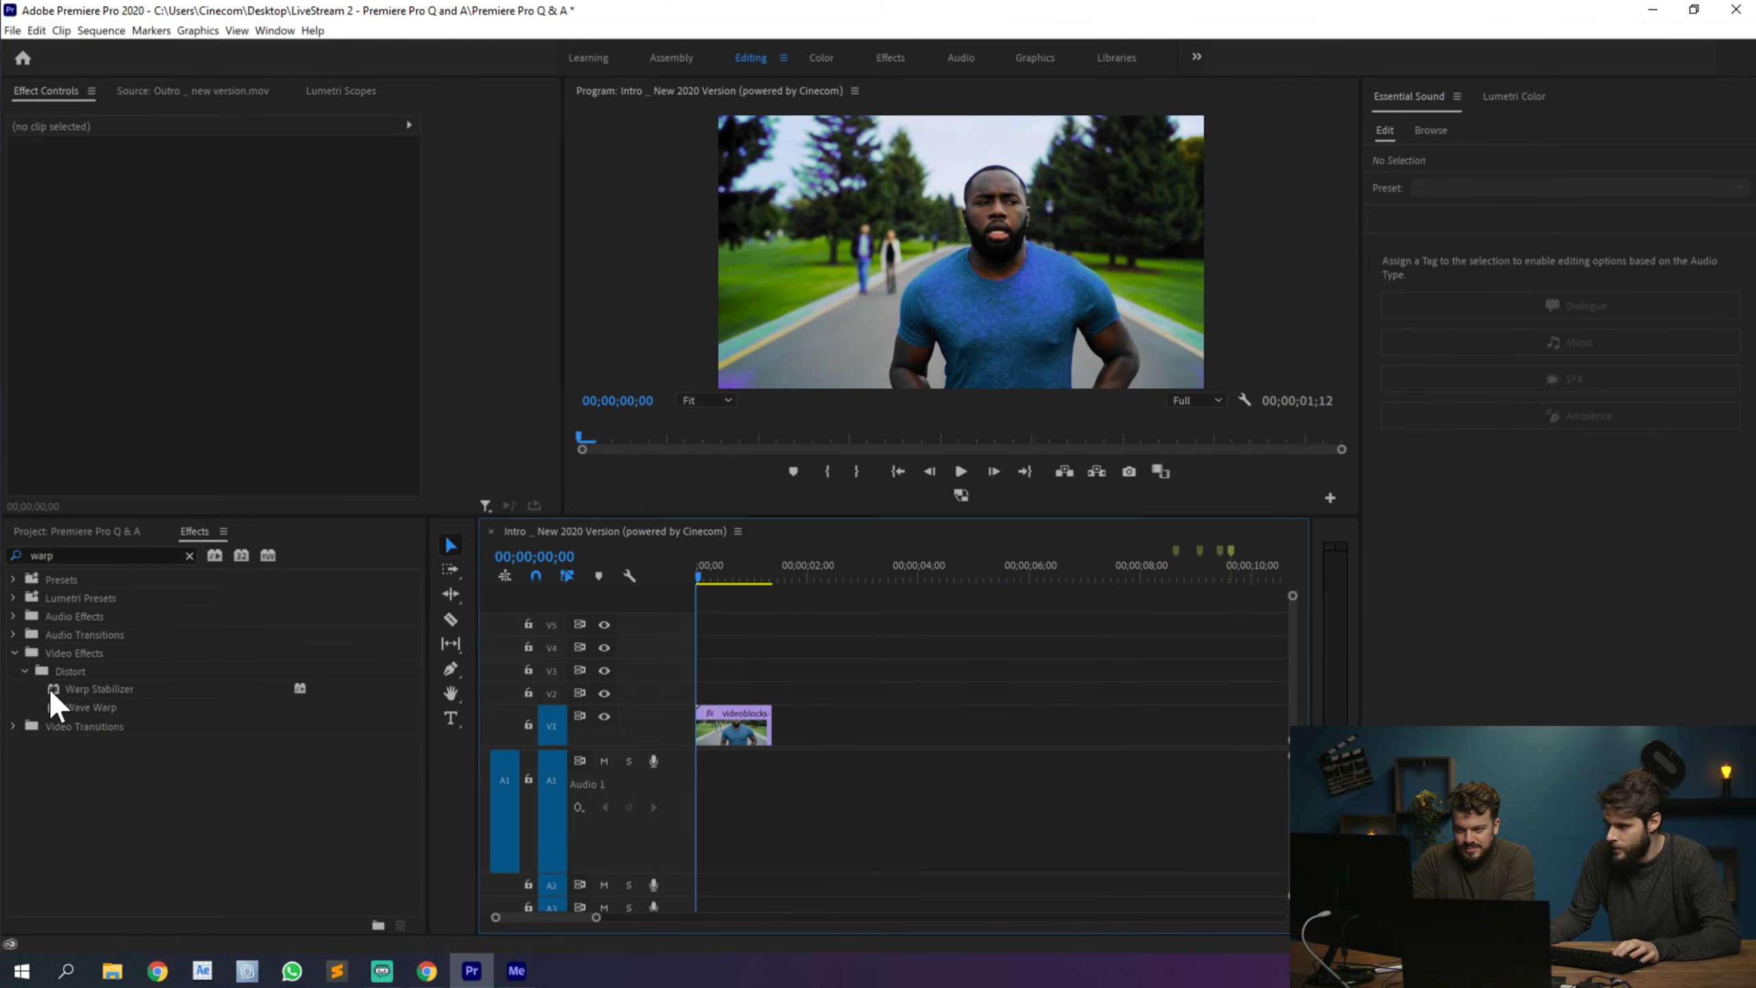
Step: Apply the Warp Stabilizer effect to the shortened athlete clip and bring its stabilization settings into view
left_click_drag(133, 690, 734, 722)
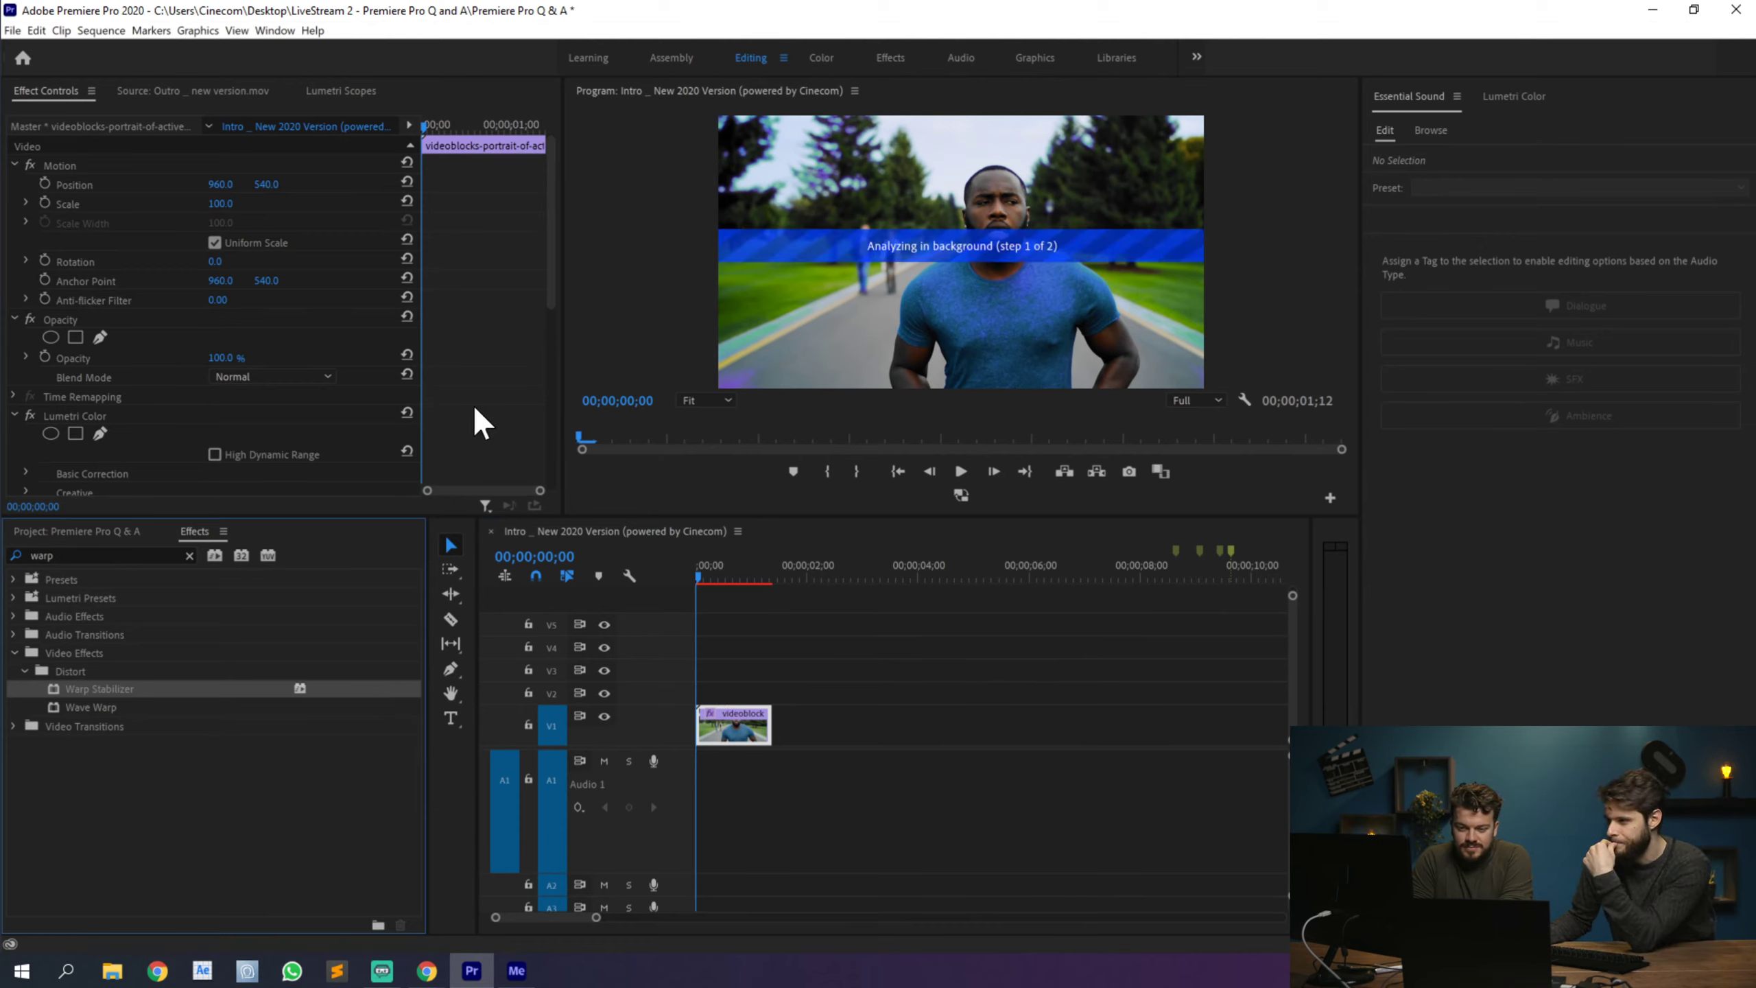
scroll(475, 407, "down", 6)
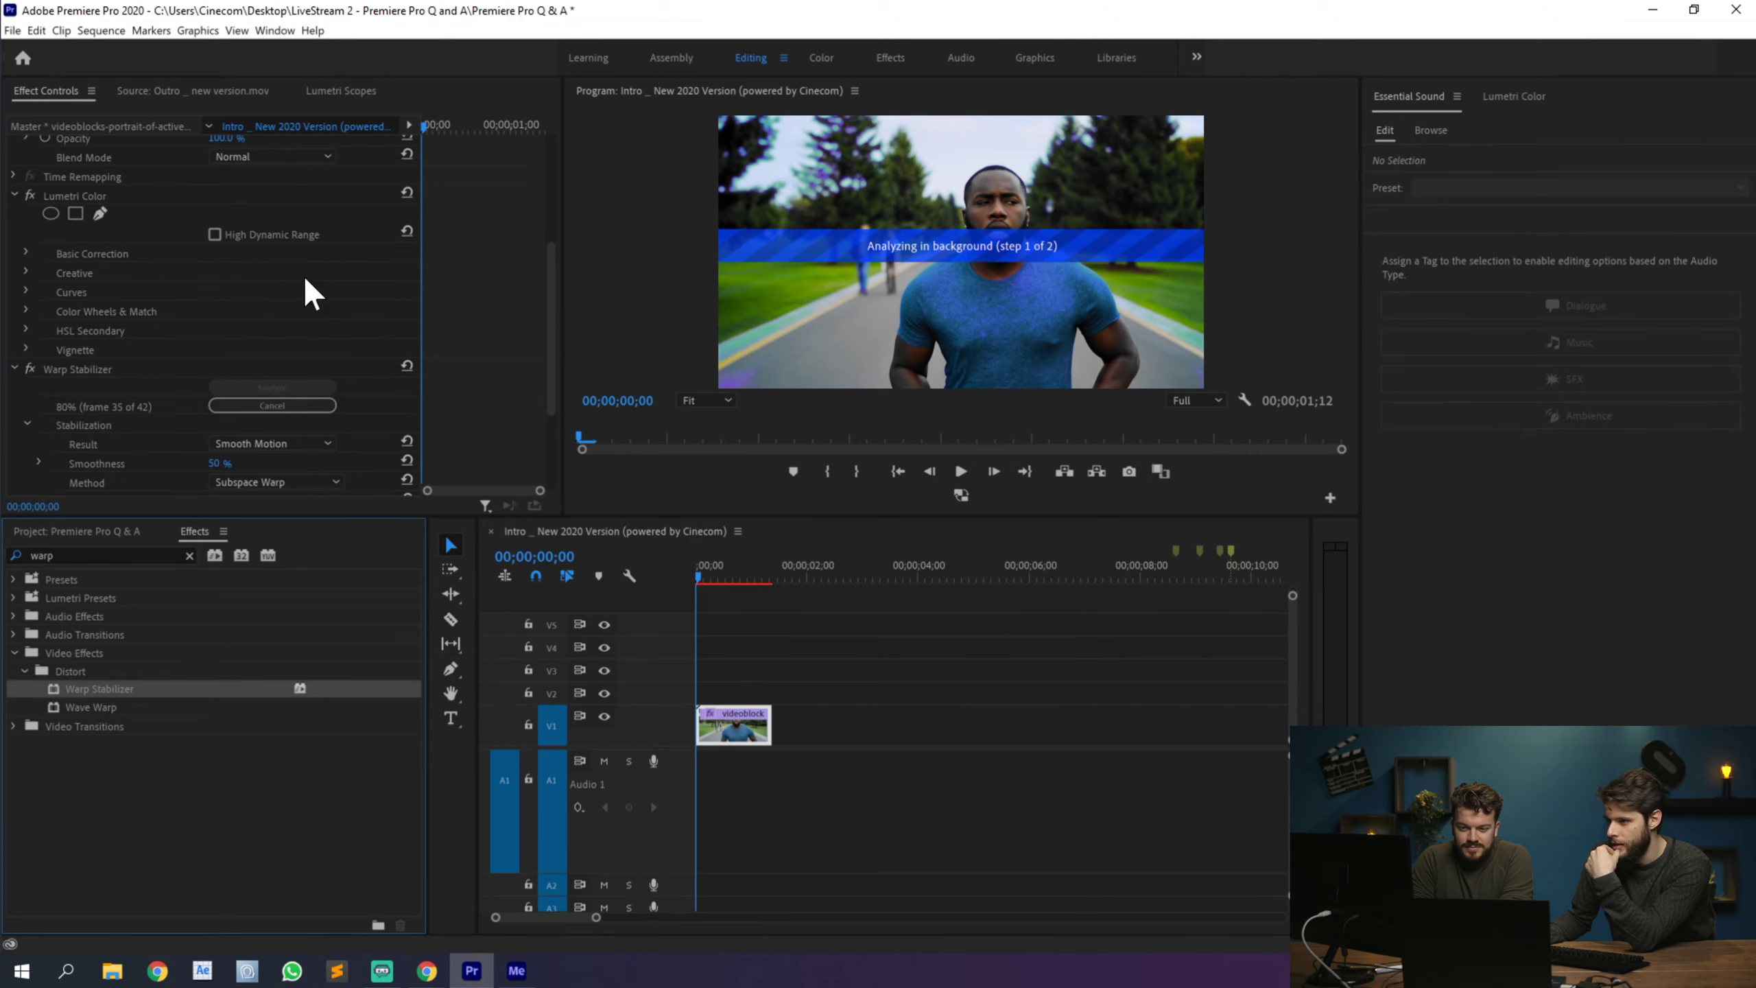
Step: Remove the Lumetri Color effect from the athlete clip and set its Warp Stabilizer result to No Motion
left_click(90, 196)
key("Delete")
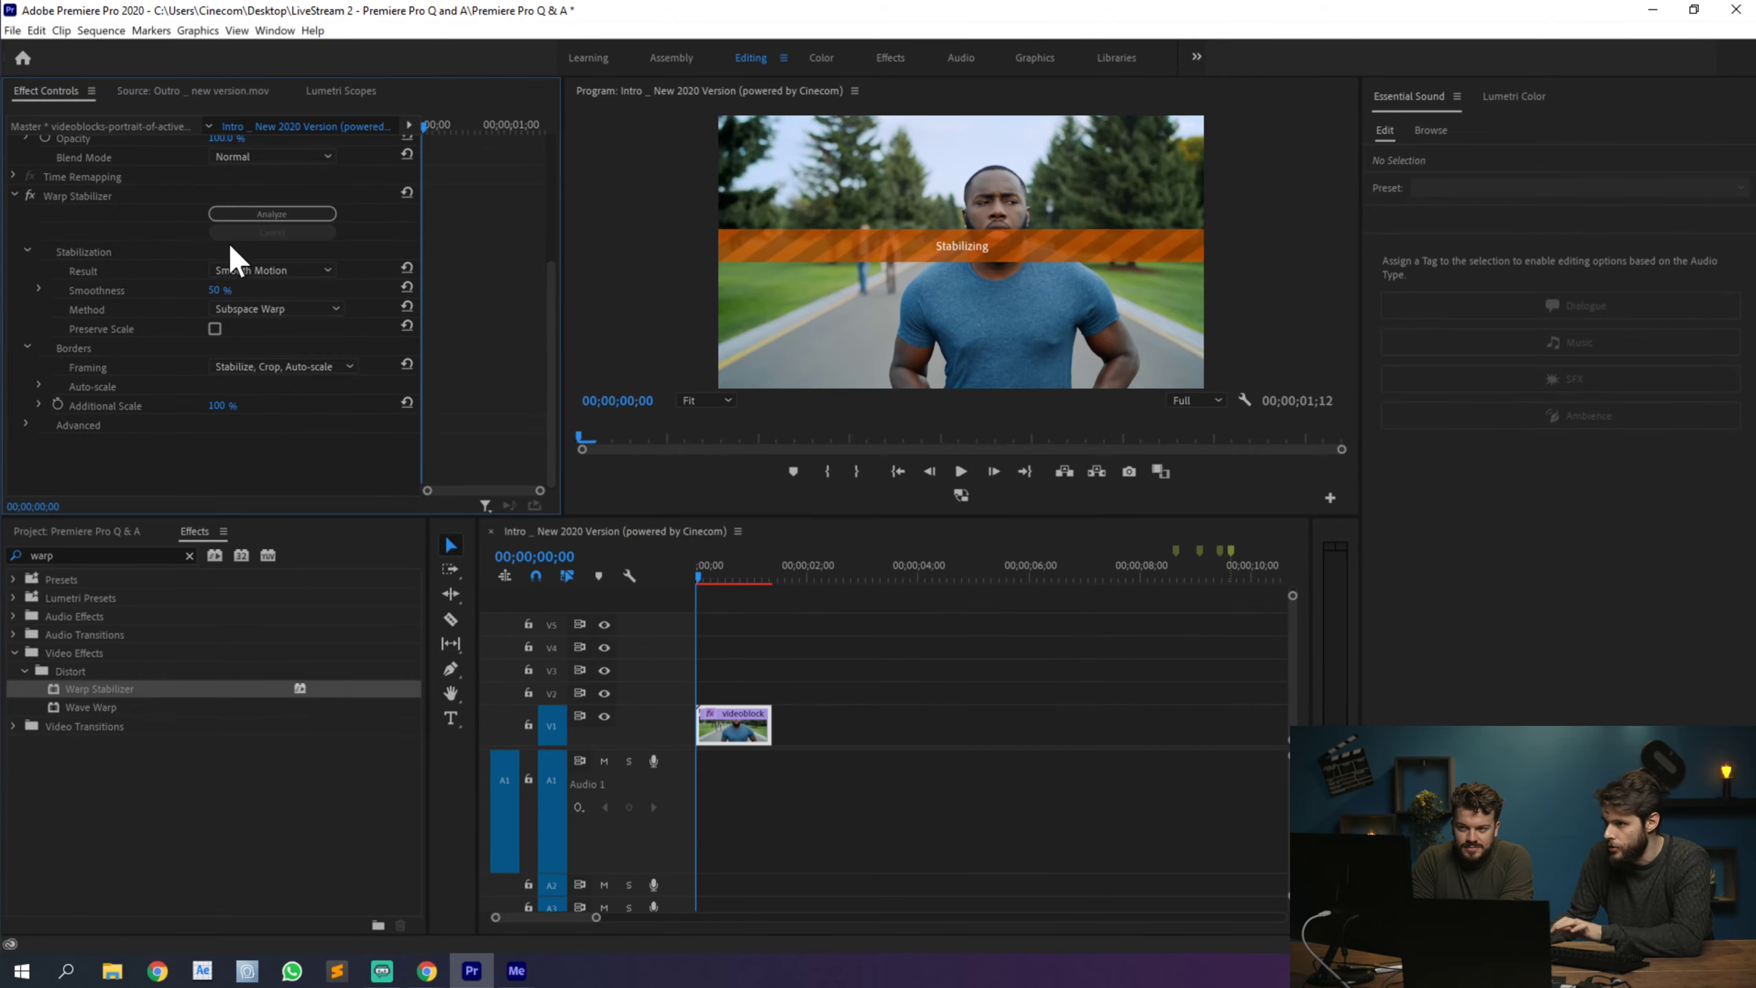
left_click(300, 273)
left_click(293, 301)
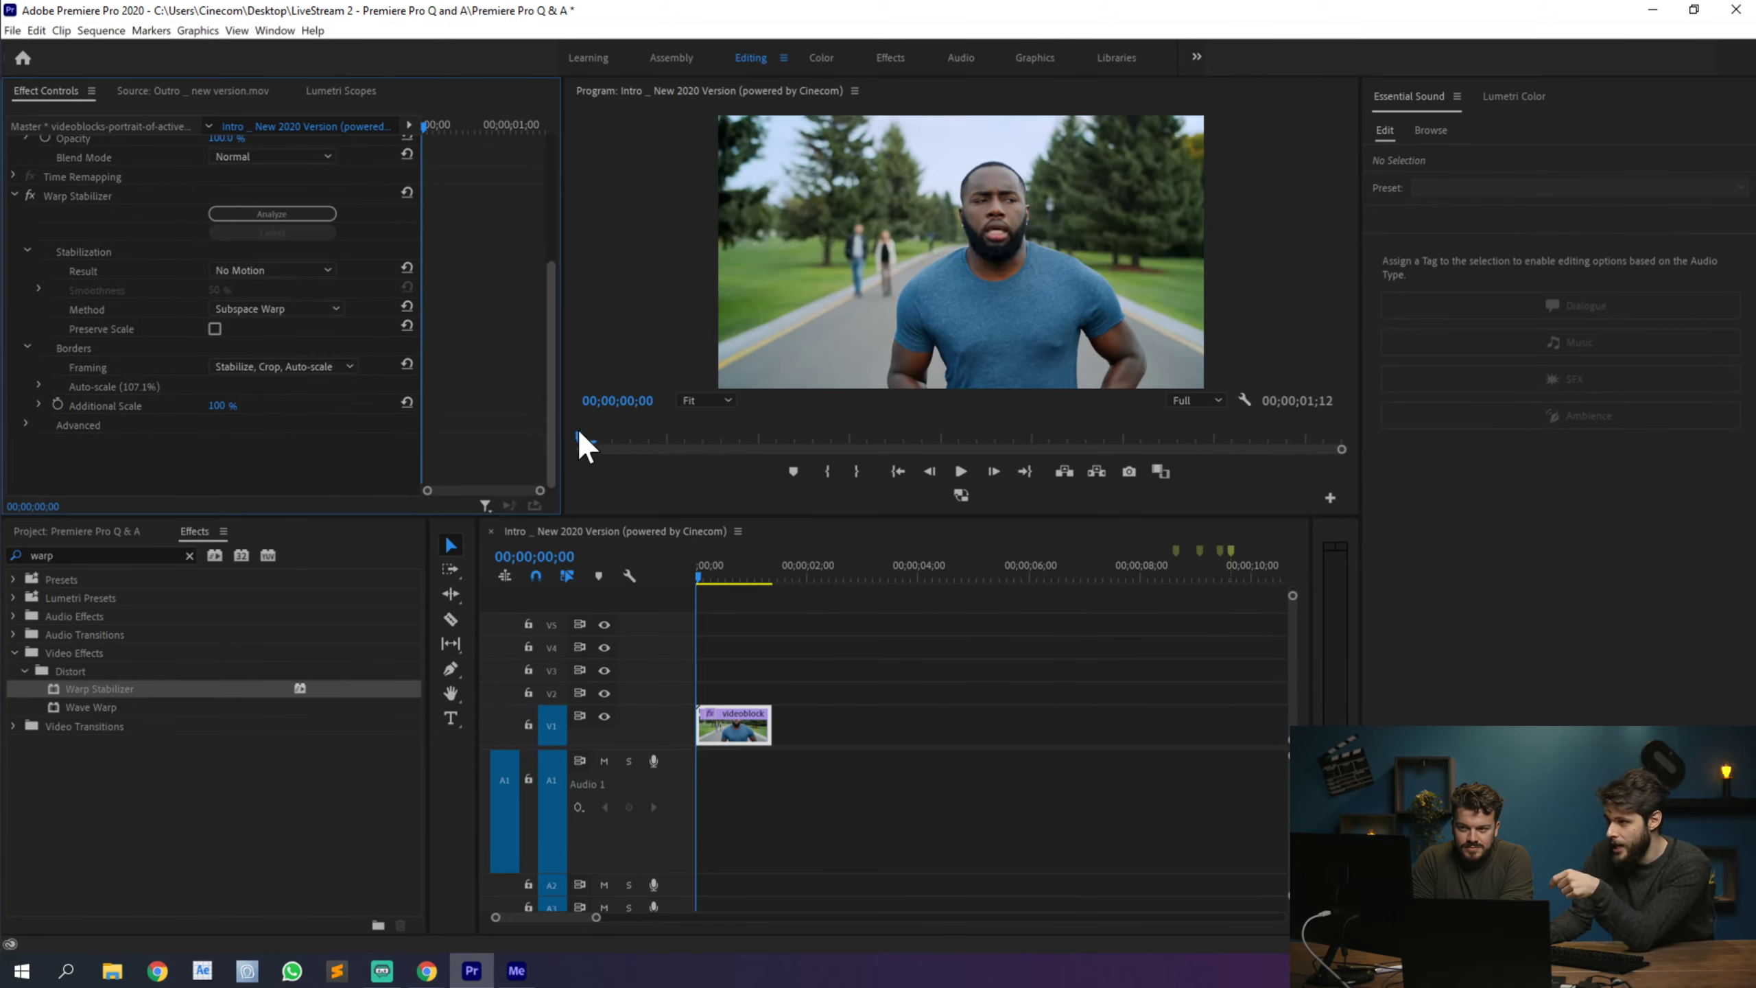
mouse_move(706, 570)
left_mouse_down()
mouse_move(744, 580)
mouse_move(698, 581)
left_mouse_up()
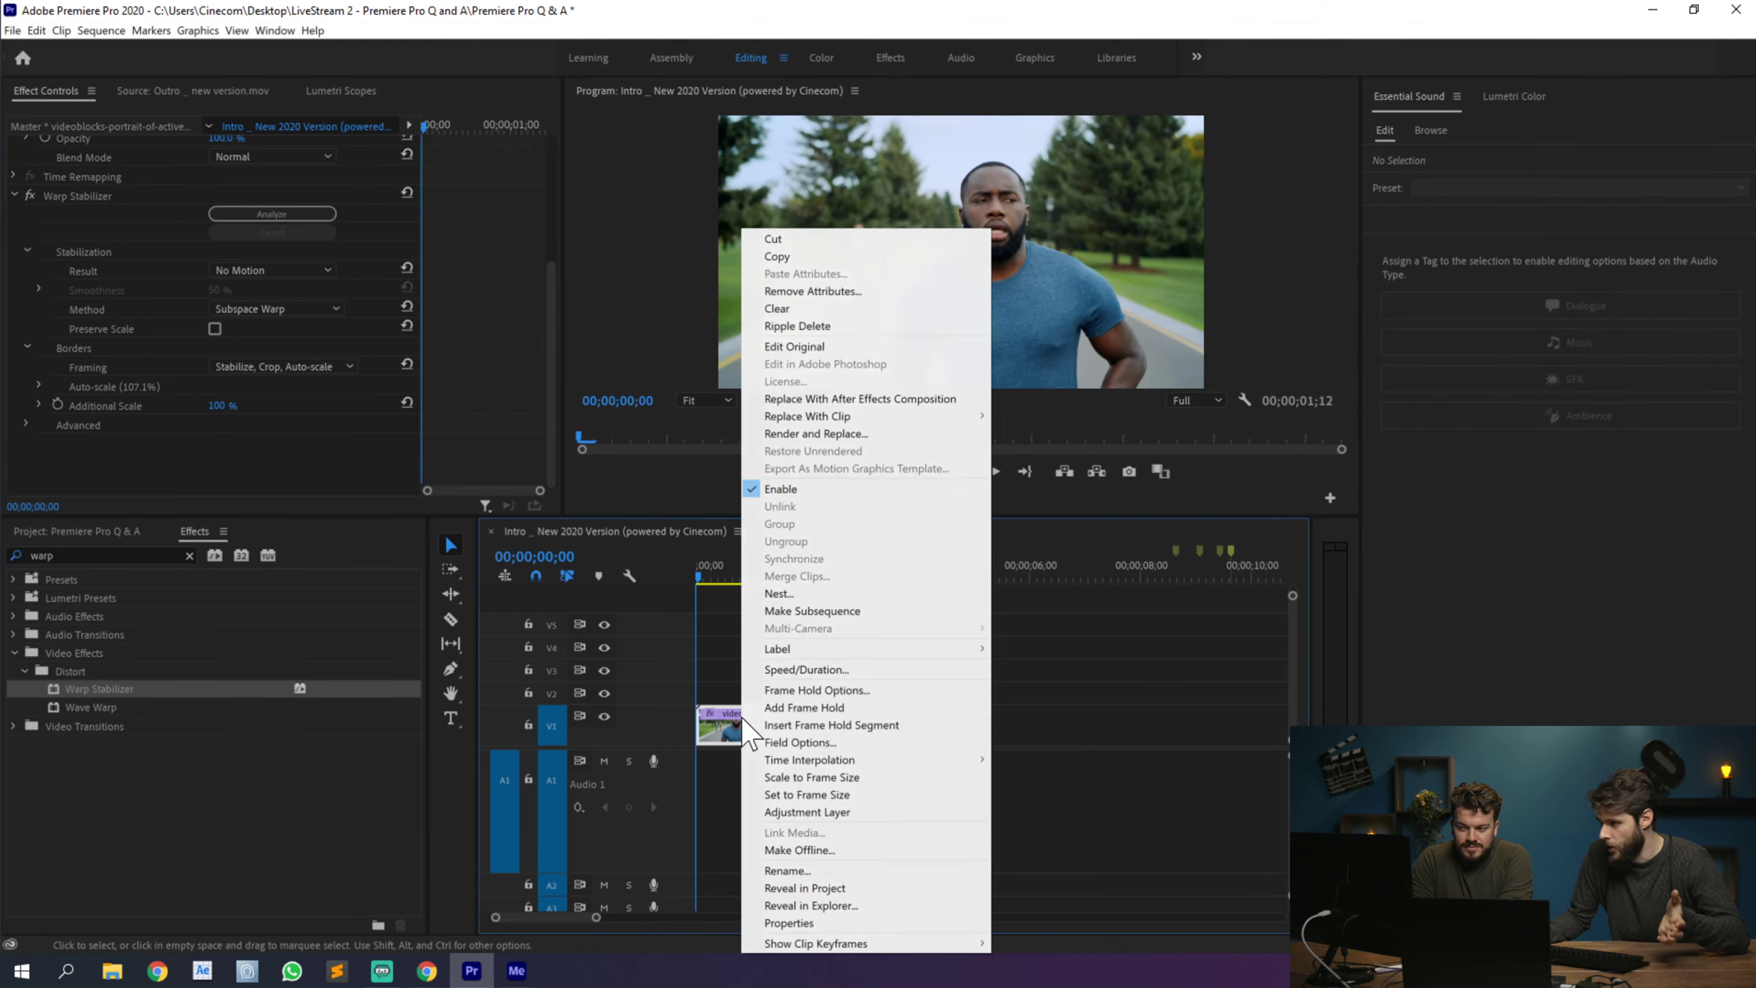
Step: Nest the athlete clip on V1, keeping the default name Nested Sequence 01
right_click(740, 725)
left_click(797, 592)
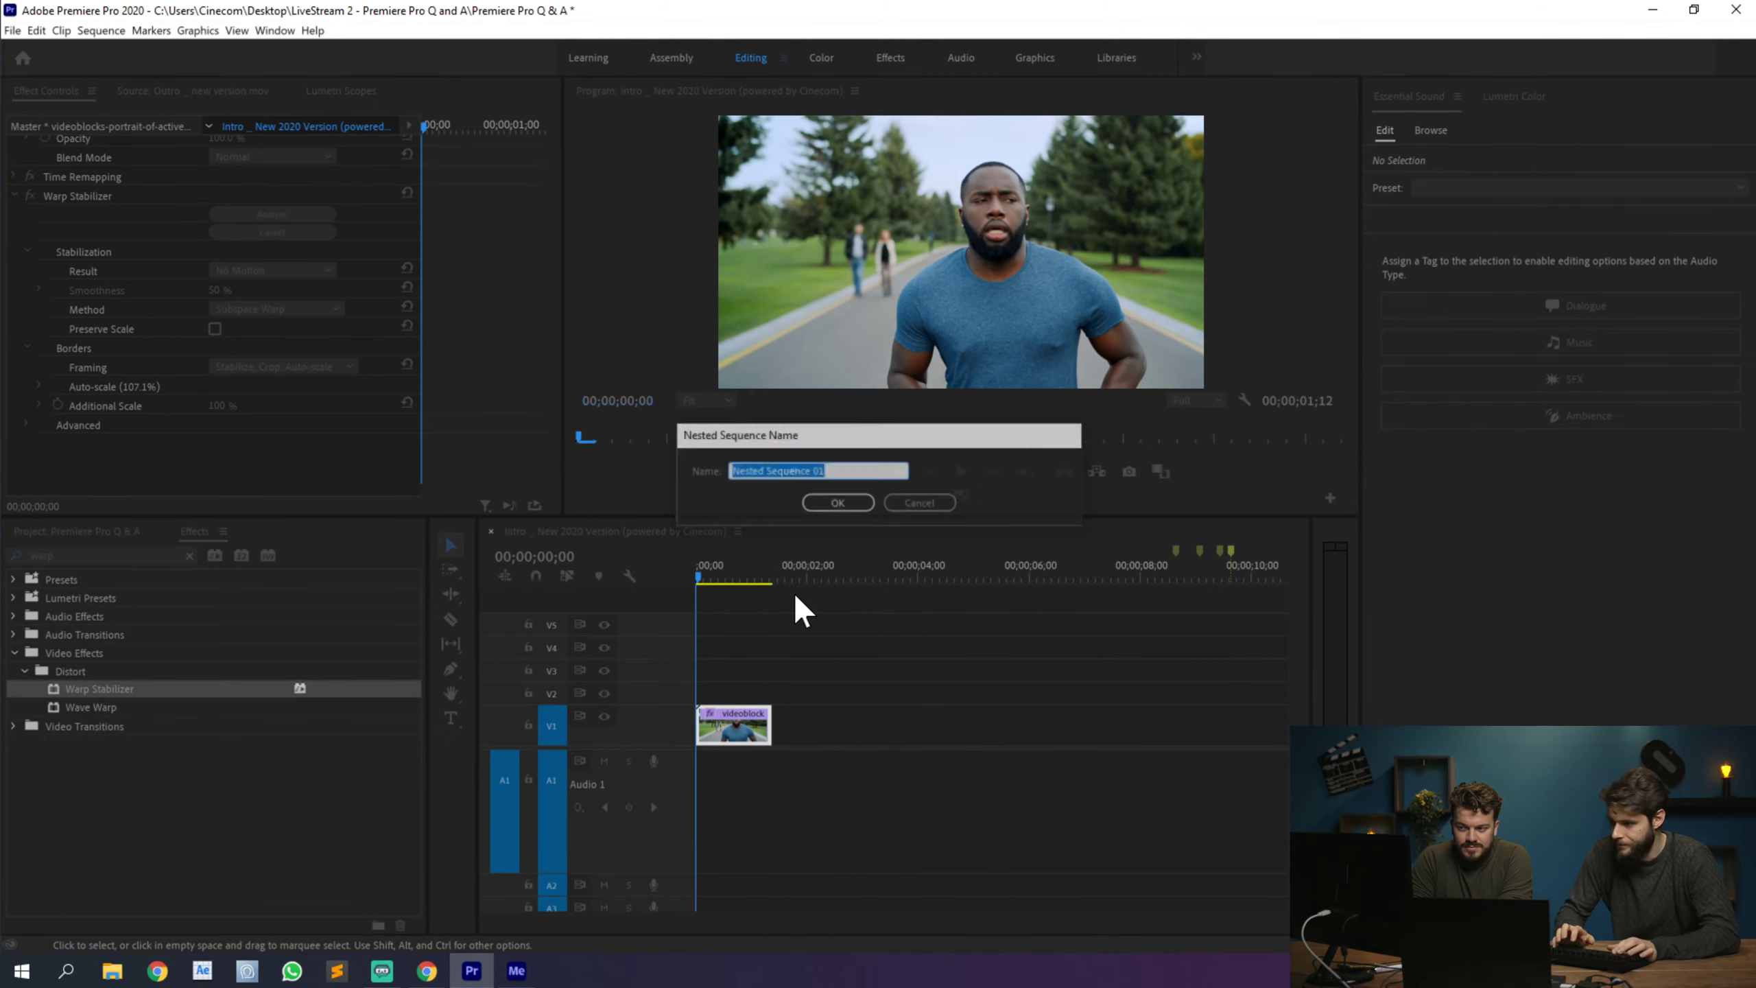
key("Return")
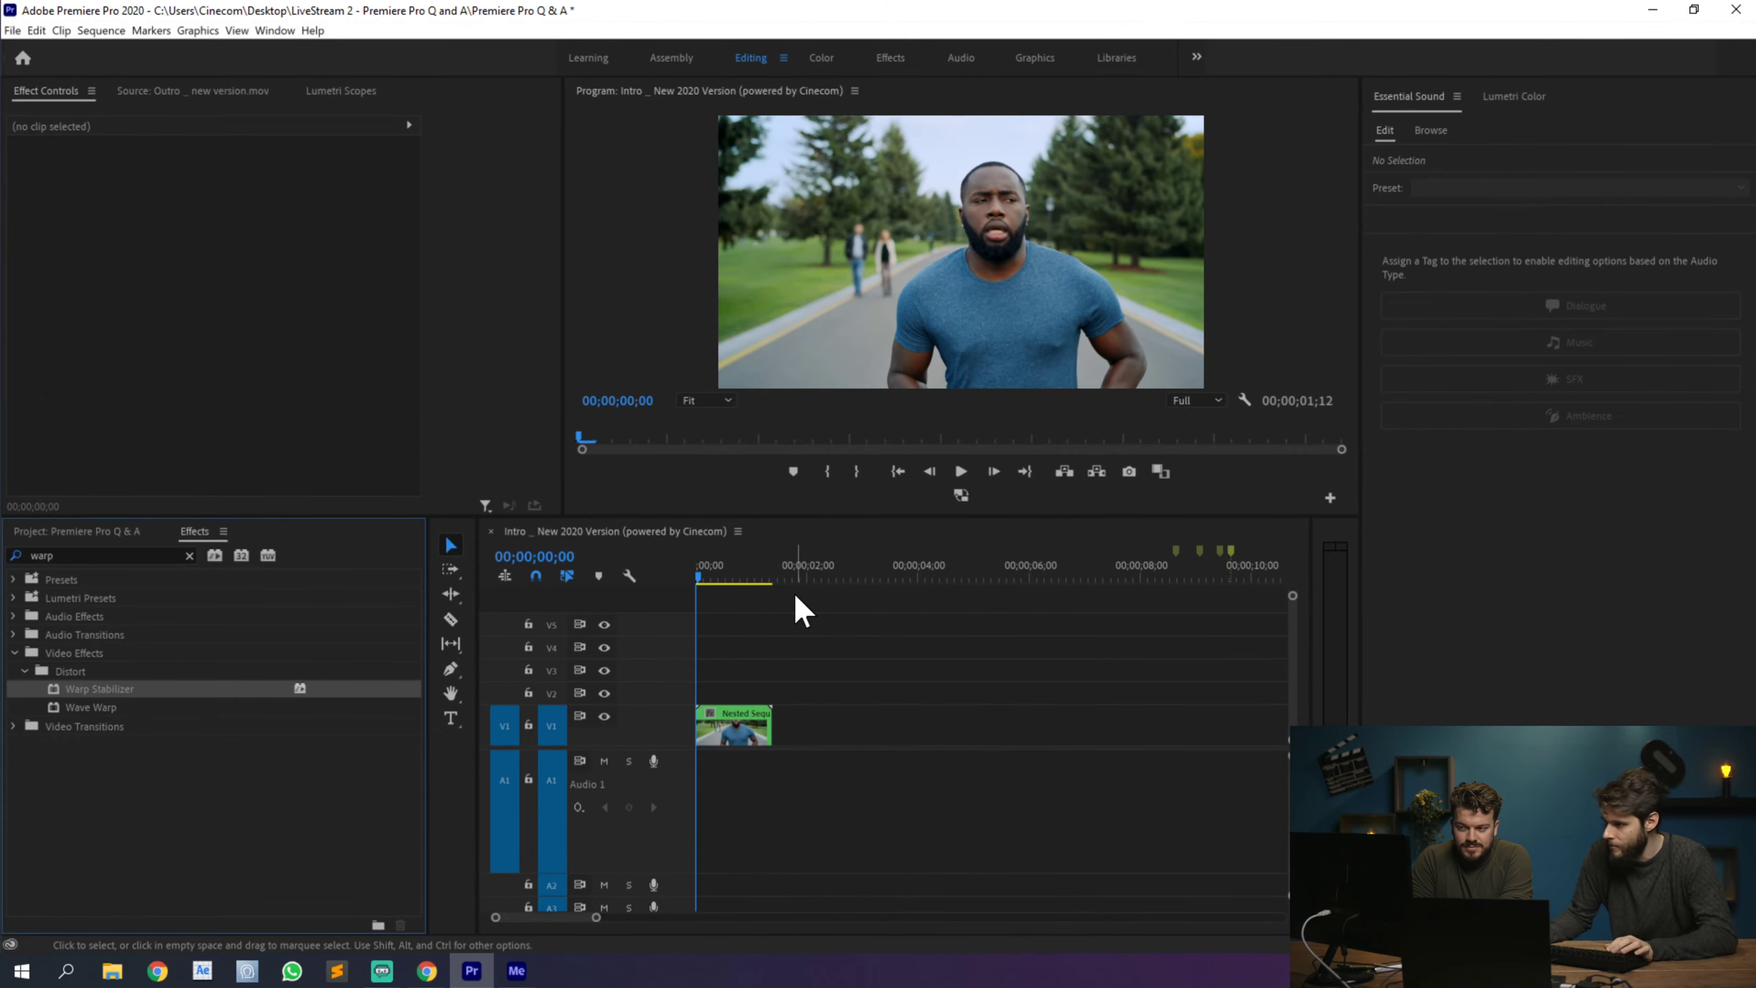
Step: Open Nested Sequence 01 and remove the Warp Stabilizer effect from the athlete clip inside it
left_click(745, 716)
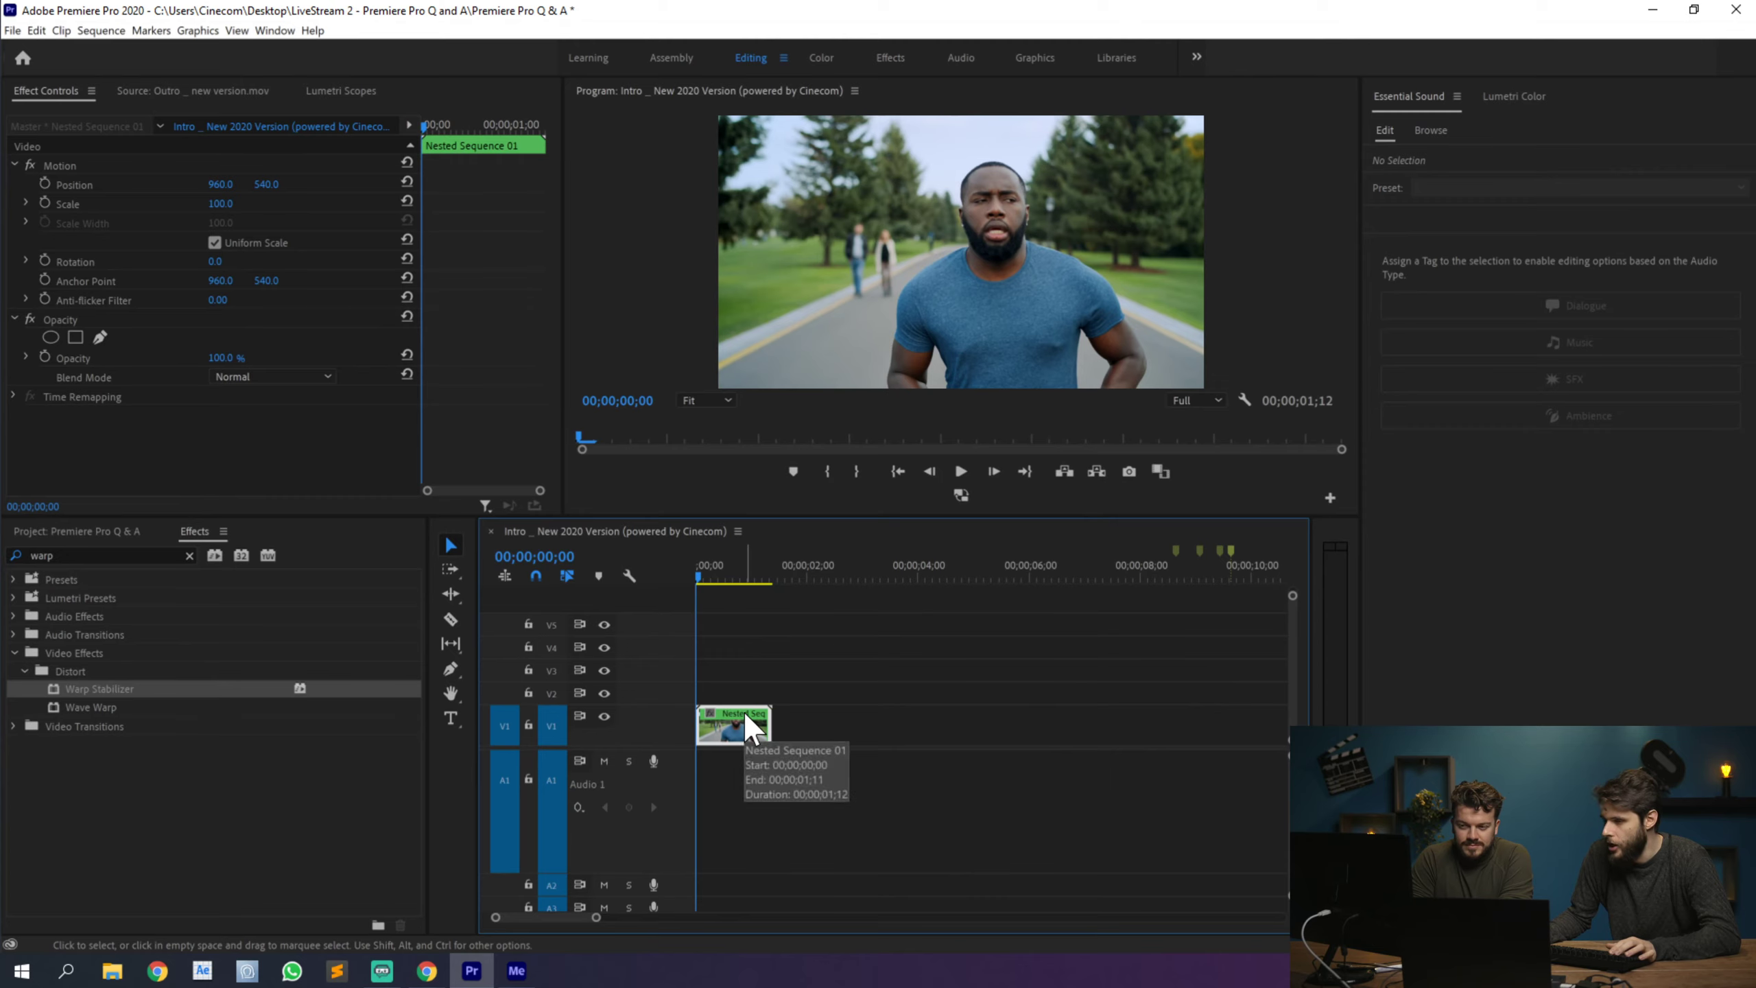
double_click(744, 716)
left_click(743, 730)
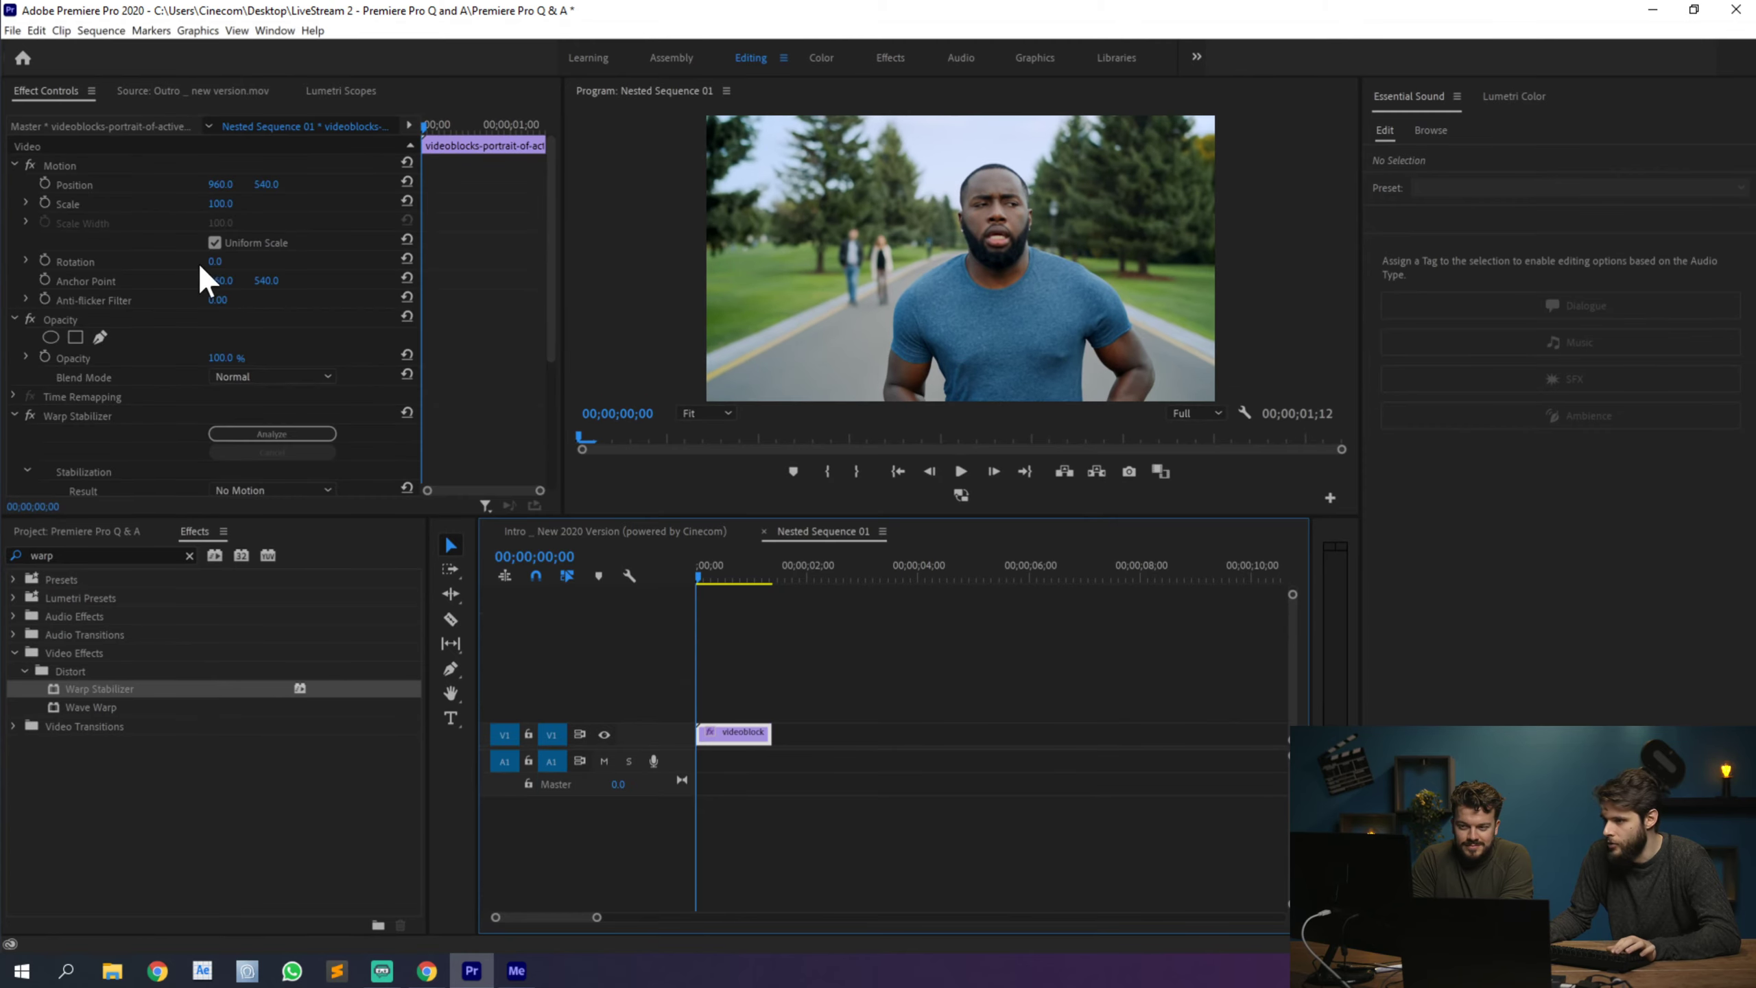
left_click(137, 415)
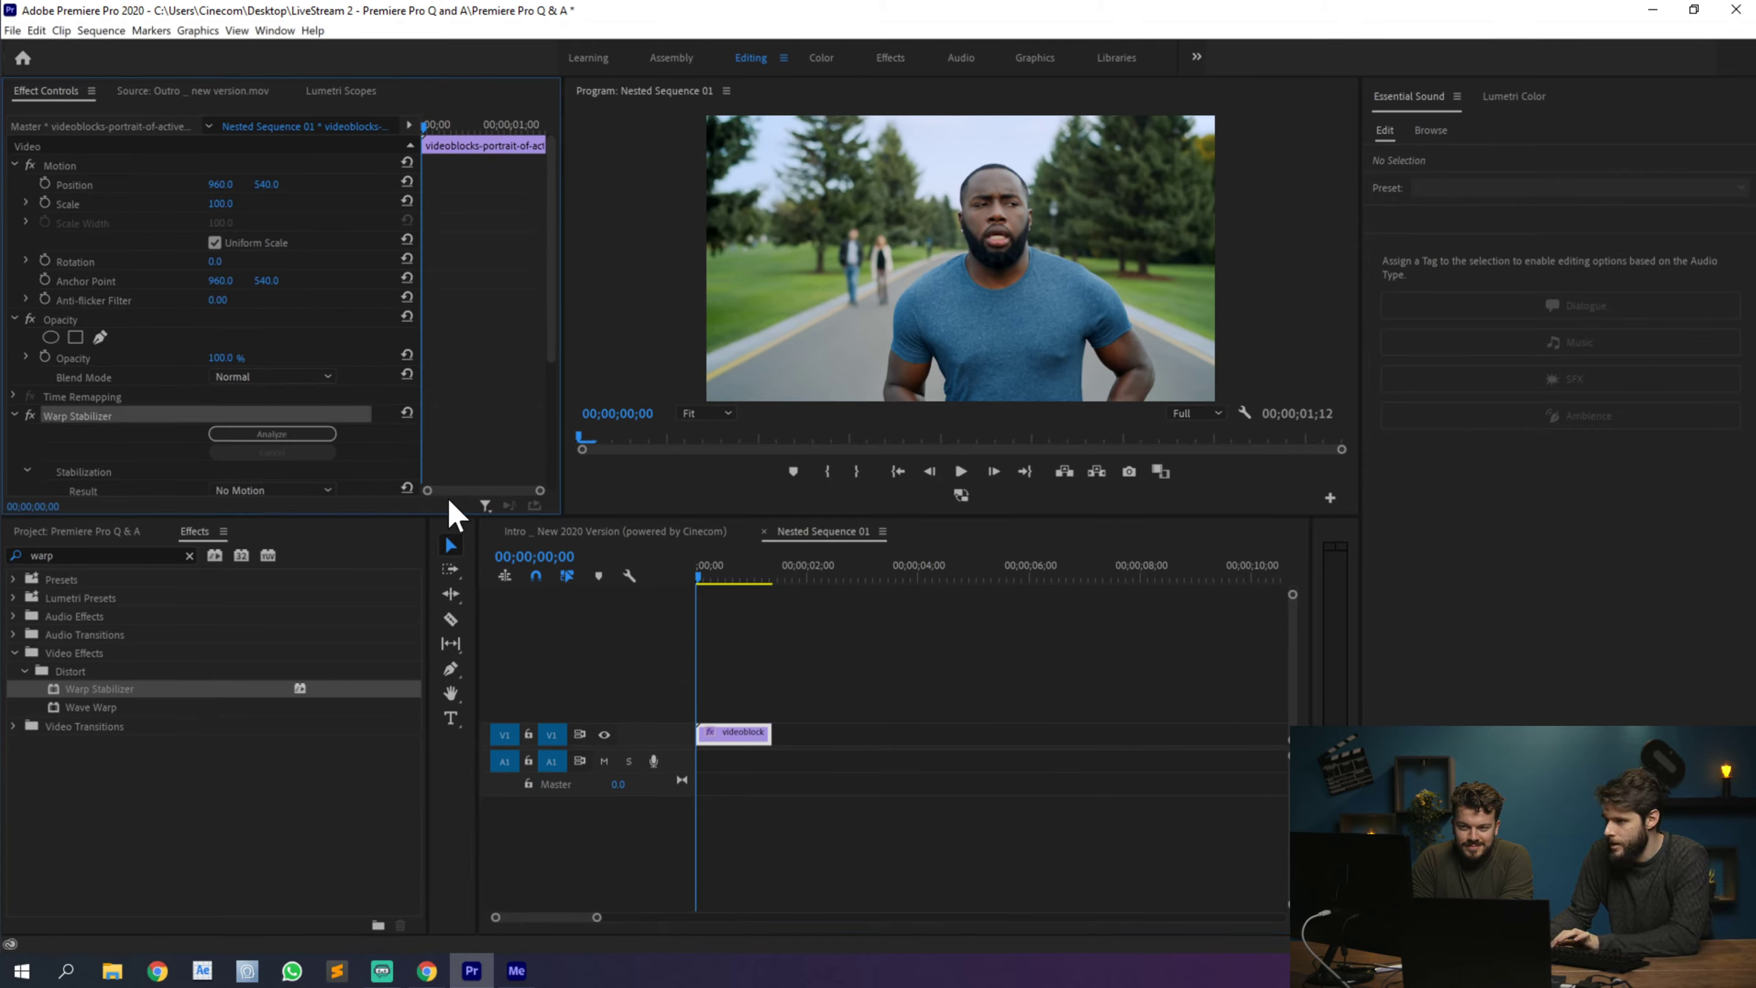
Step: Try the Warp Stabilizer effect on the nested clip in the Intro sequence and remove it again
left_click(705, 532)
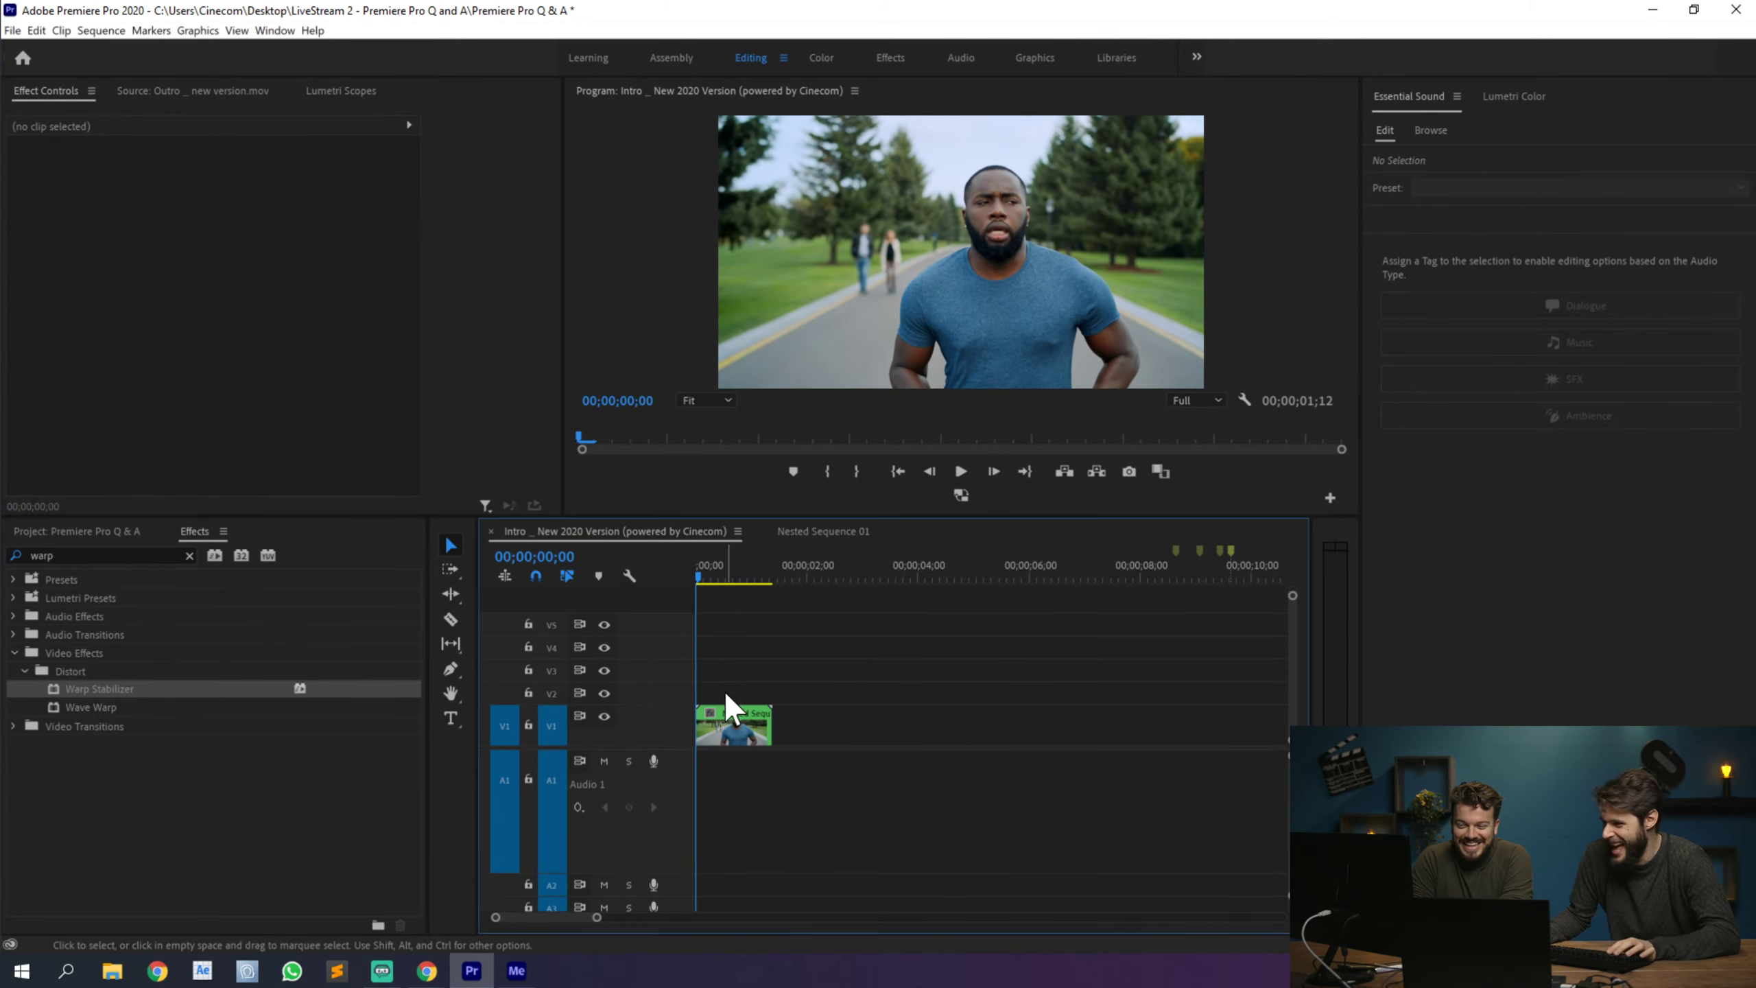
left_click(730, 709)
left_click(61, 695)
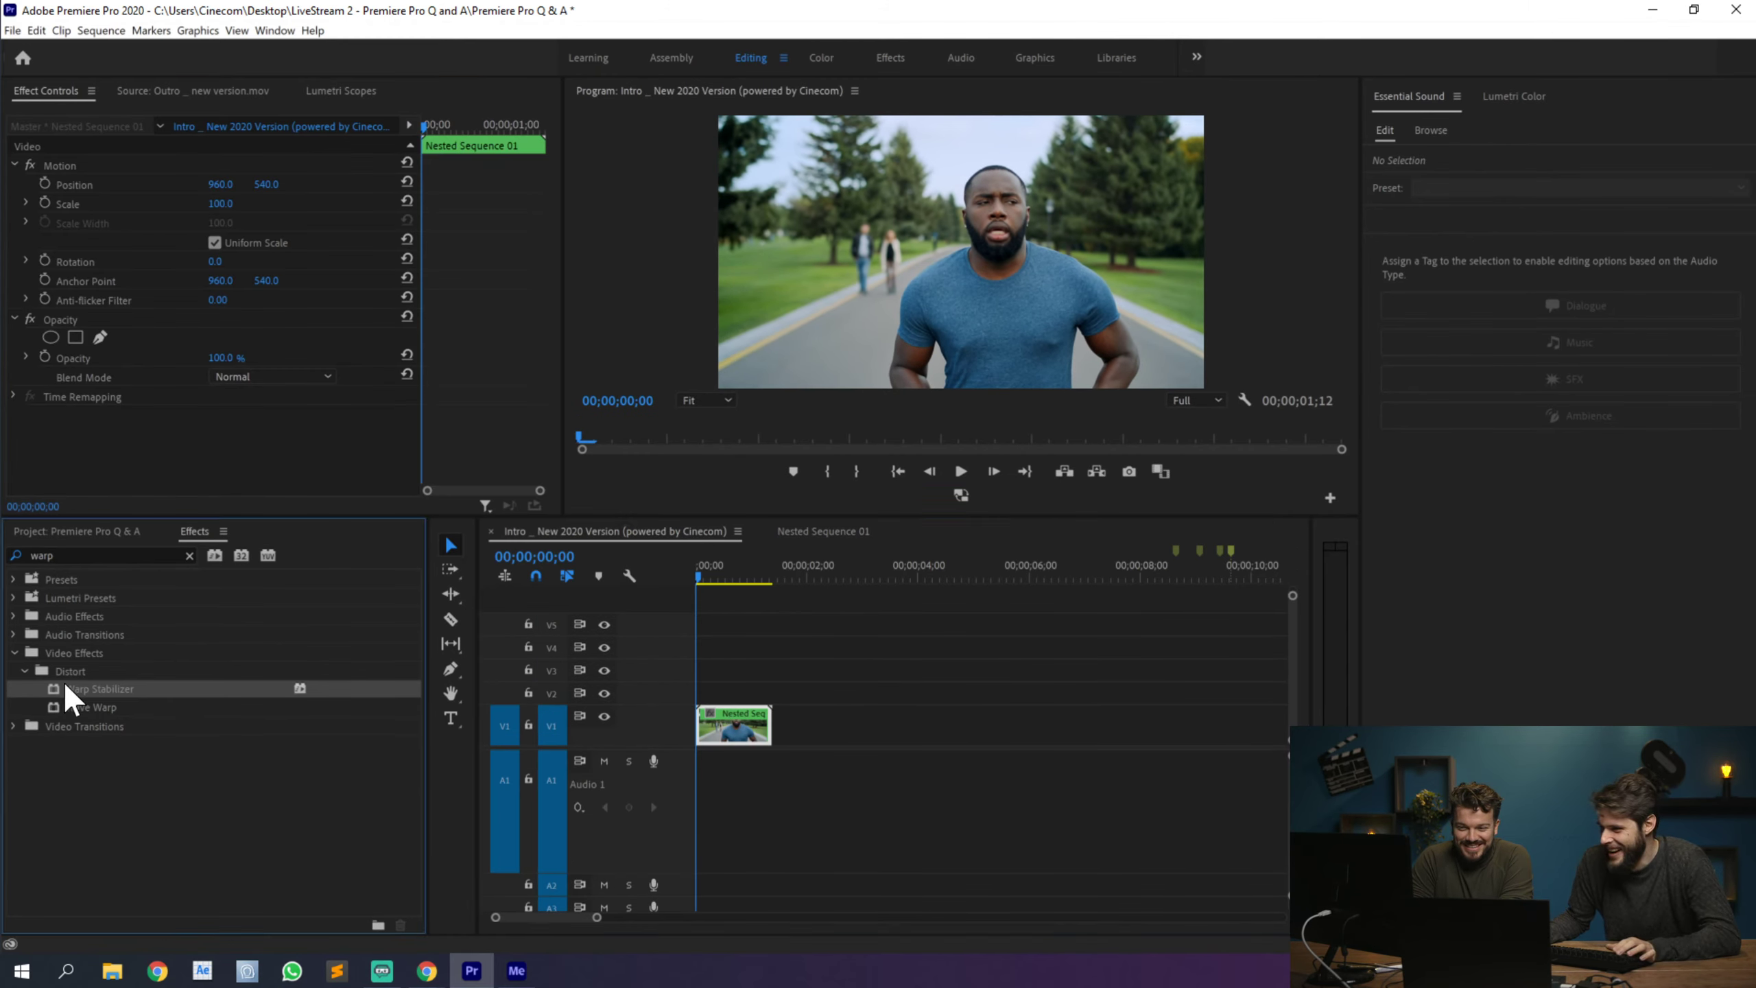
left_click_drag(69, 698, 727, 724)
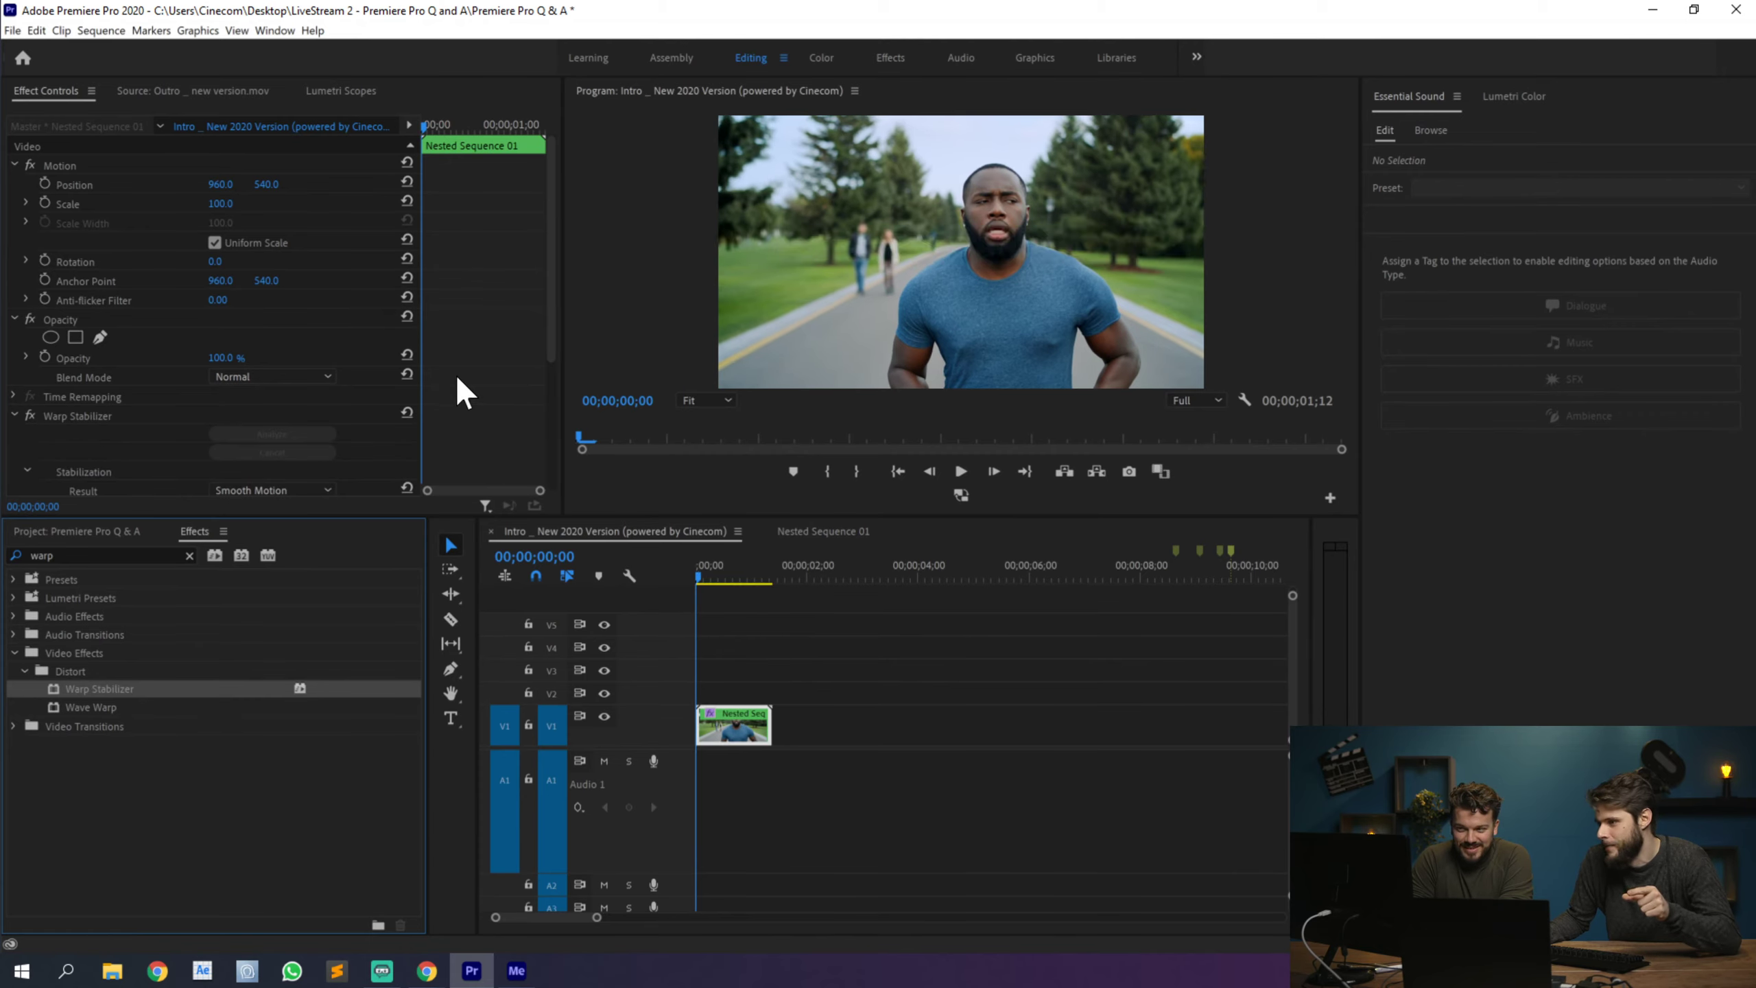
left_click(74, 415)
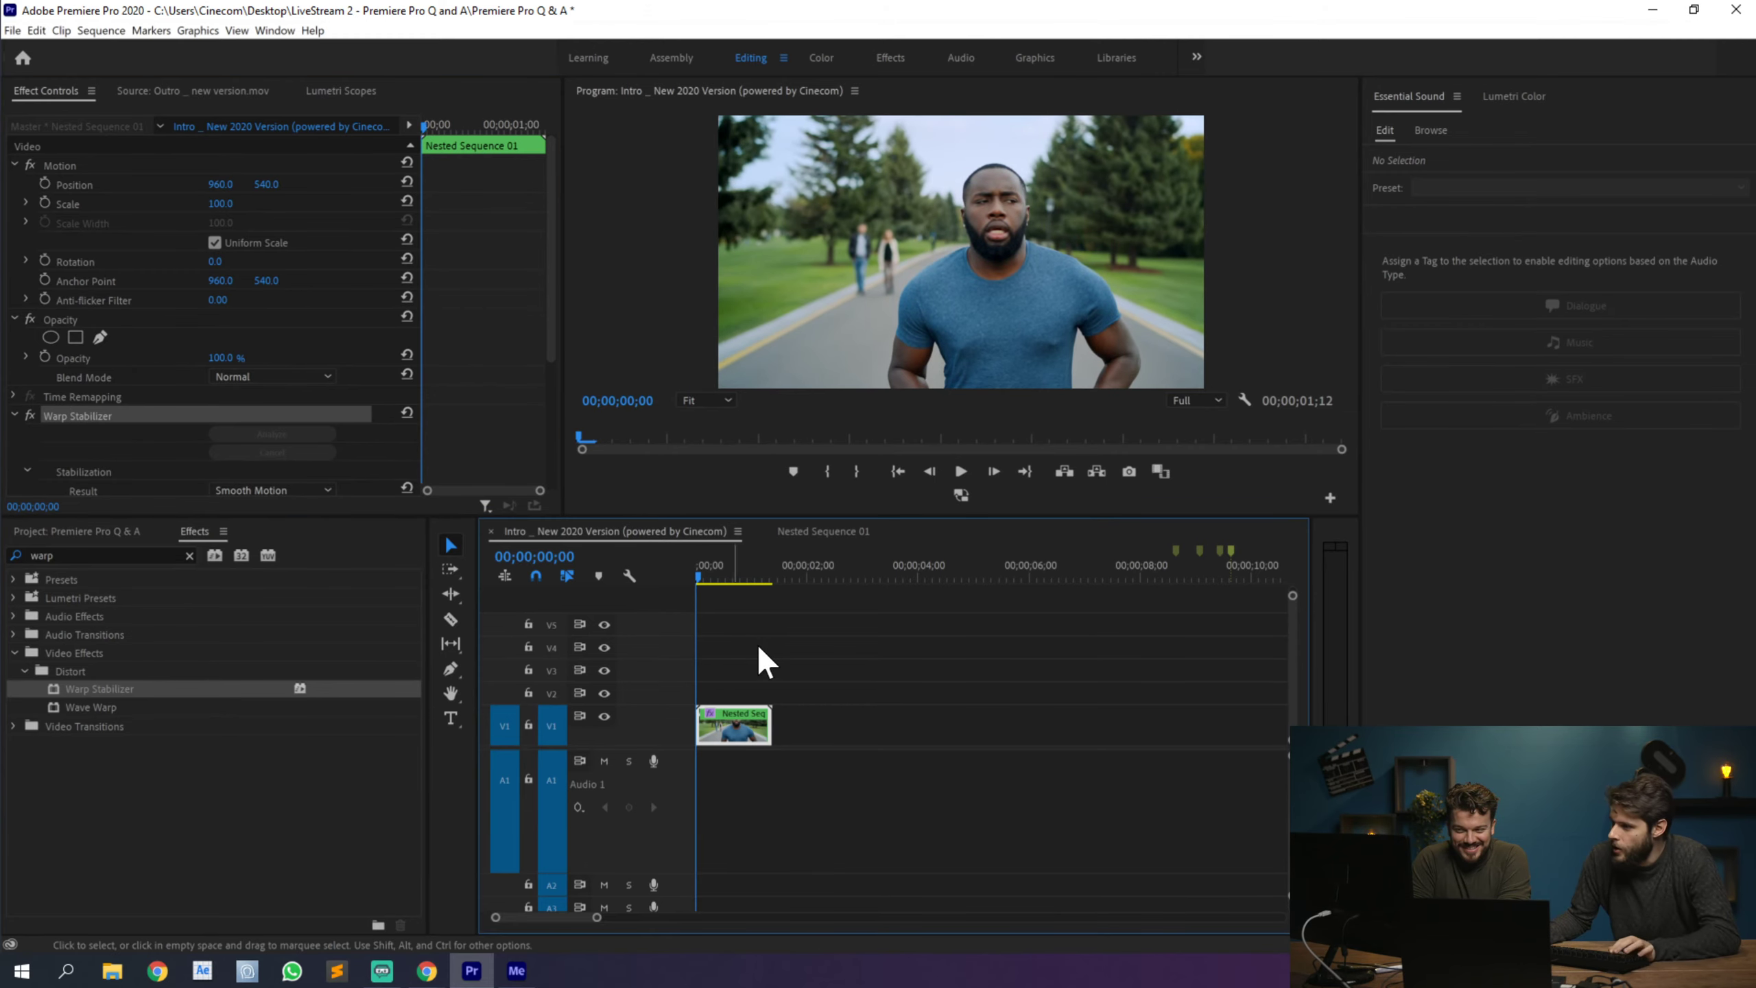
Step: Open Nested Sequence 01, apply the Warp Stabilizer to the athlete clip inside it and start the analysis
left_click(745, 667)
double_click(734, 730)
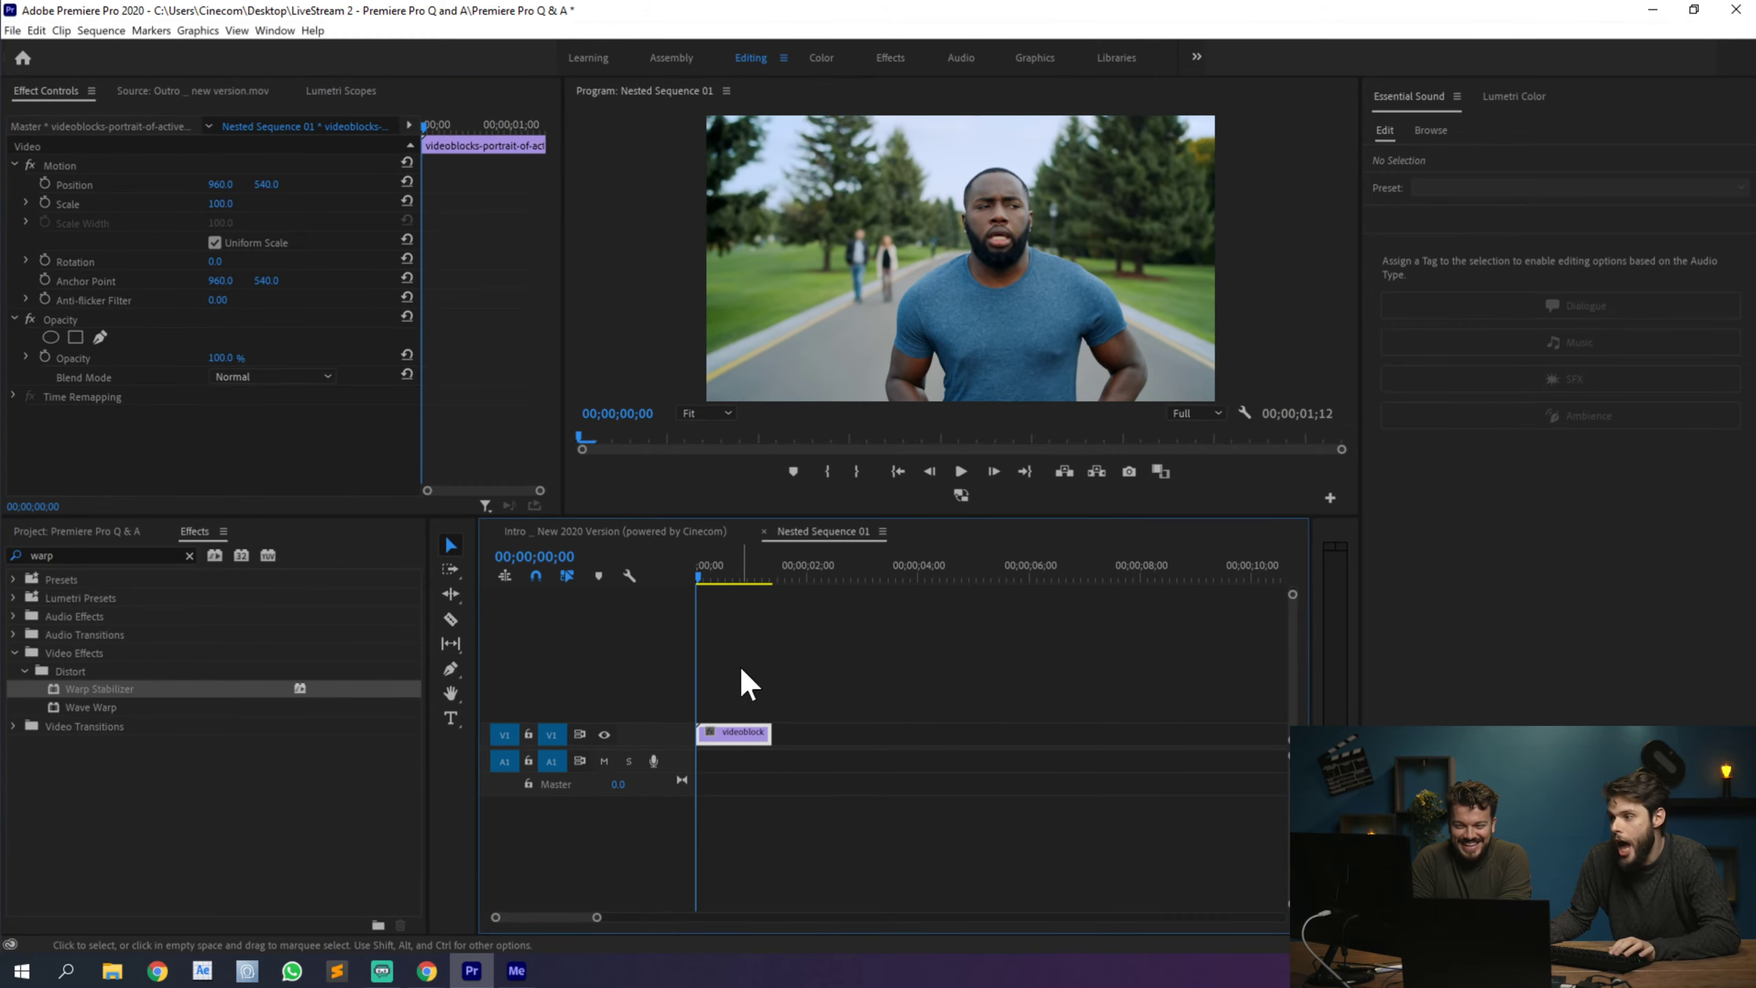
left_click_drag(231, 689, 732, 732)
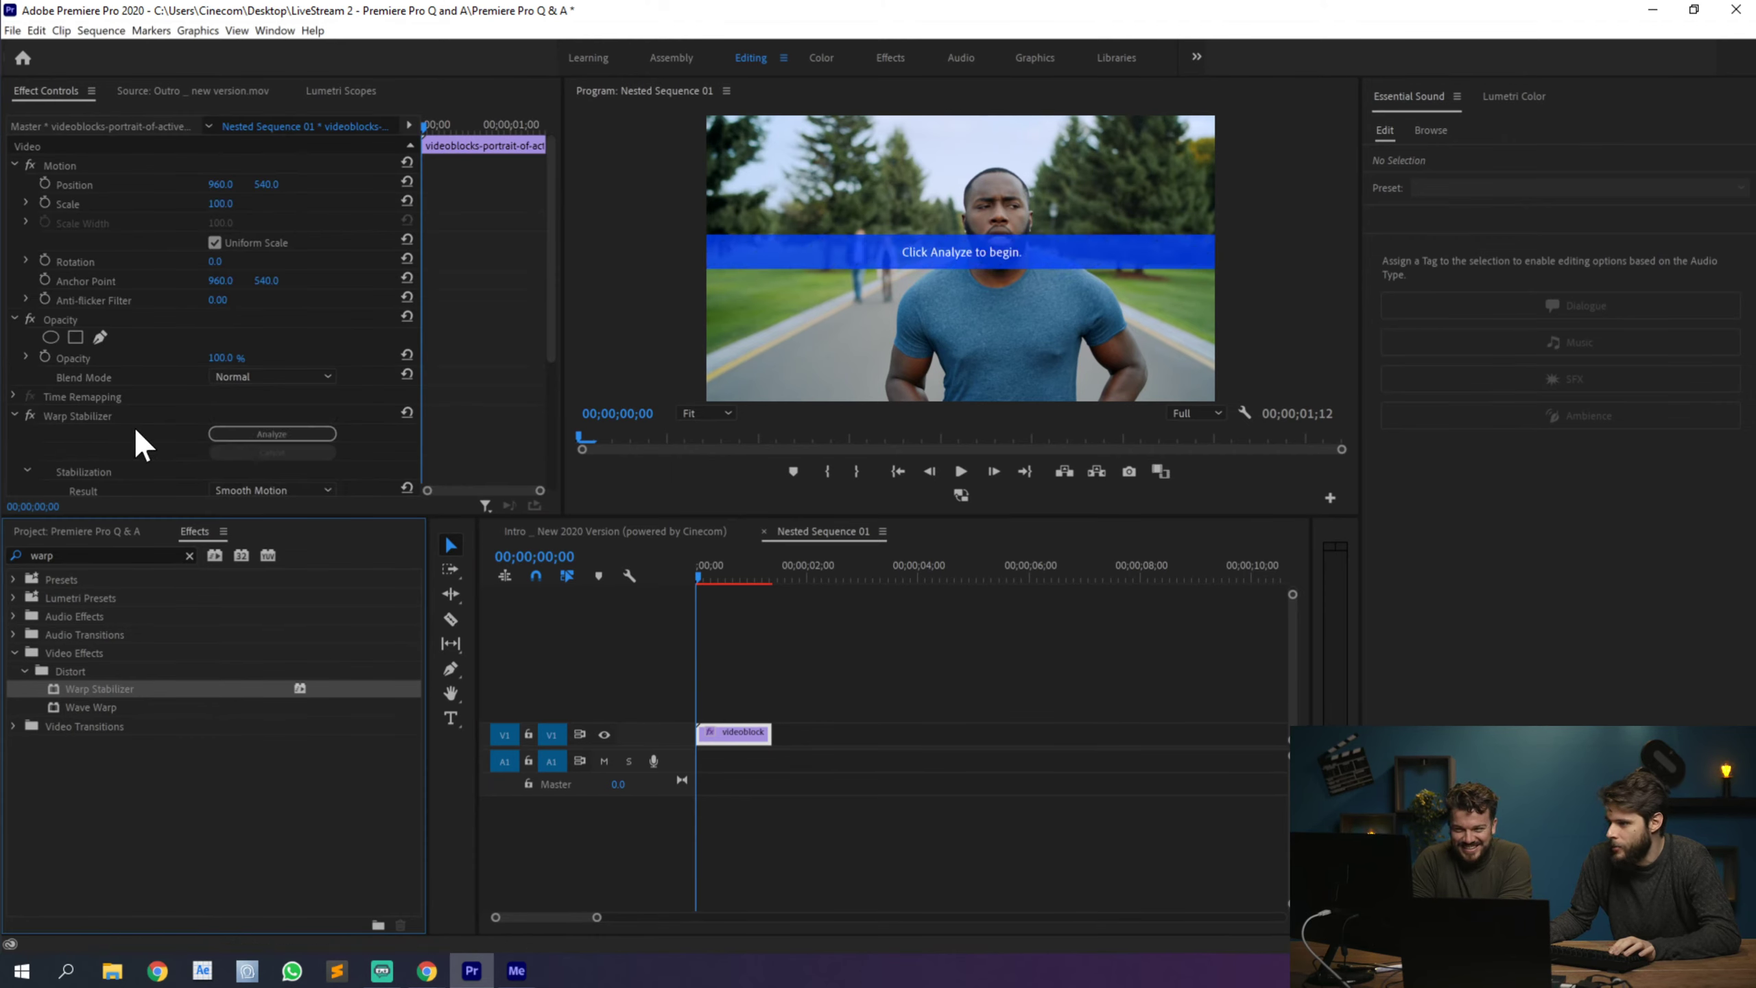
left_click(243, 434)
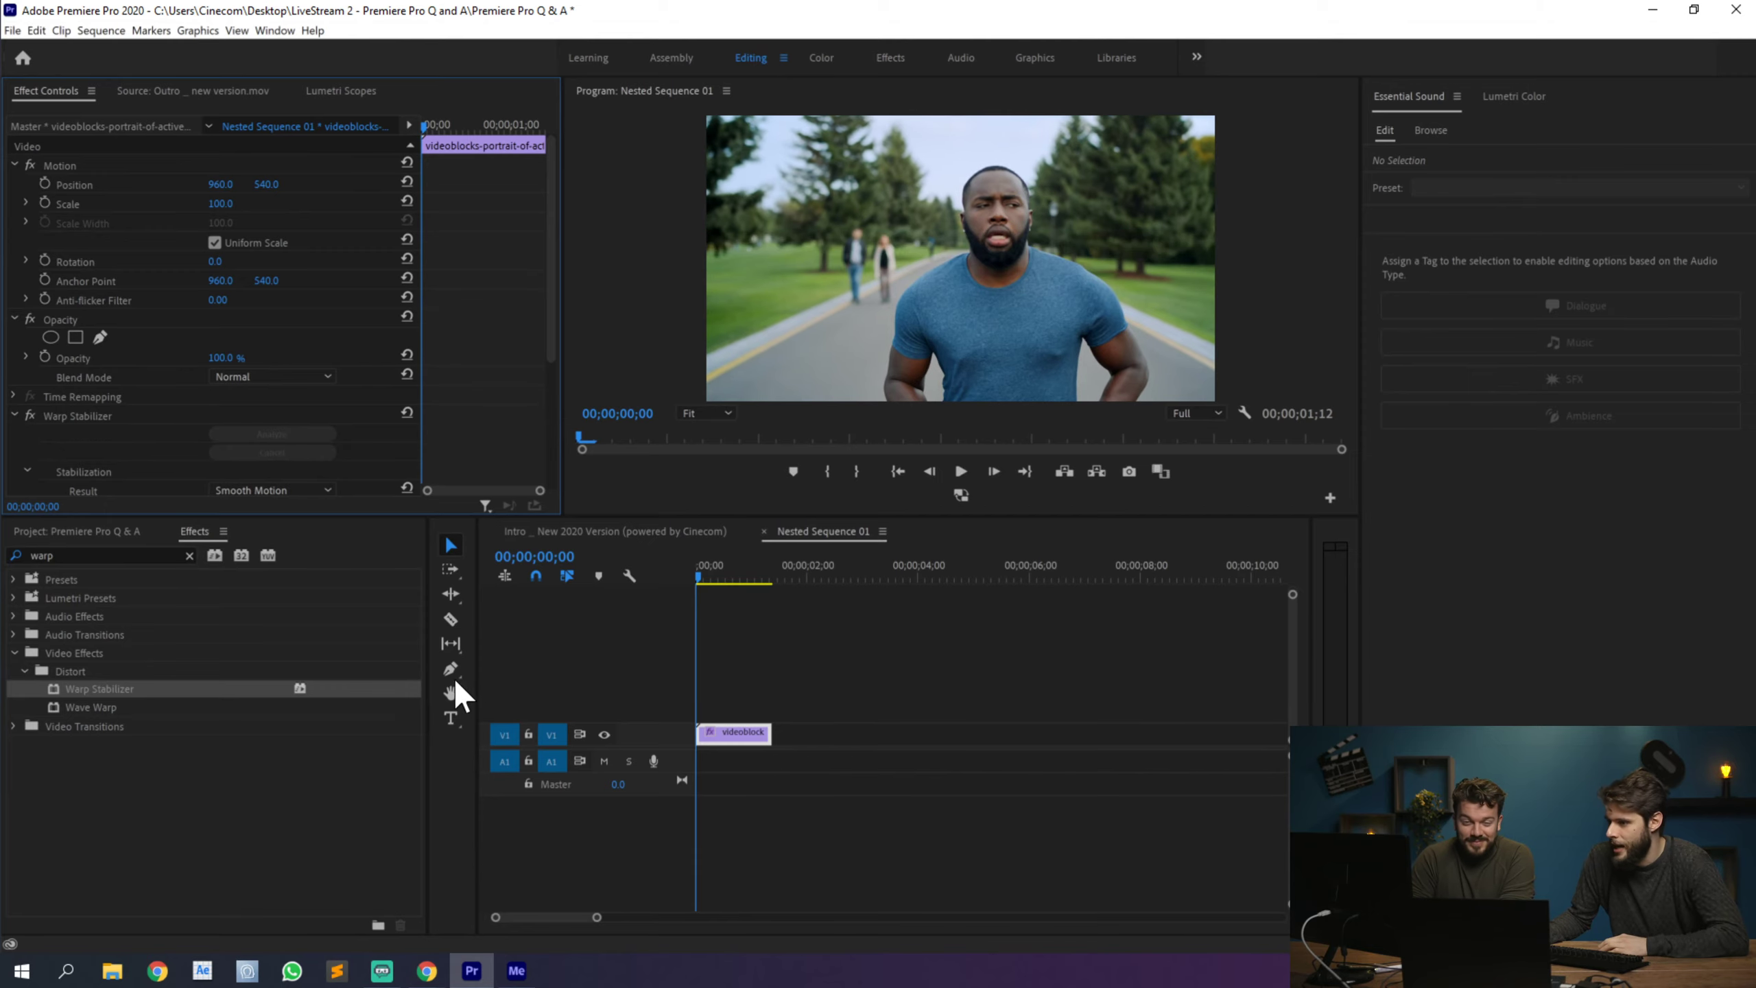
Step: Add a title reading TEXT beside the athlete and trim its clip on V2 to the athlete clip's end
left_click(450, 718)
left_click(753, 298)
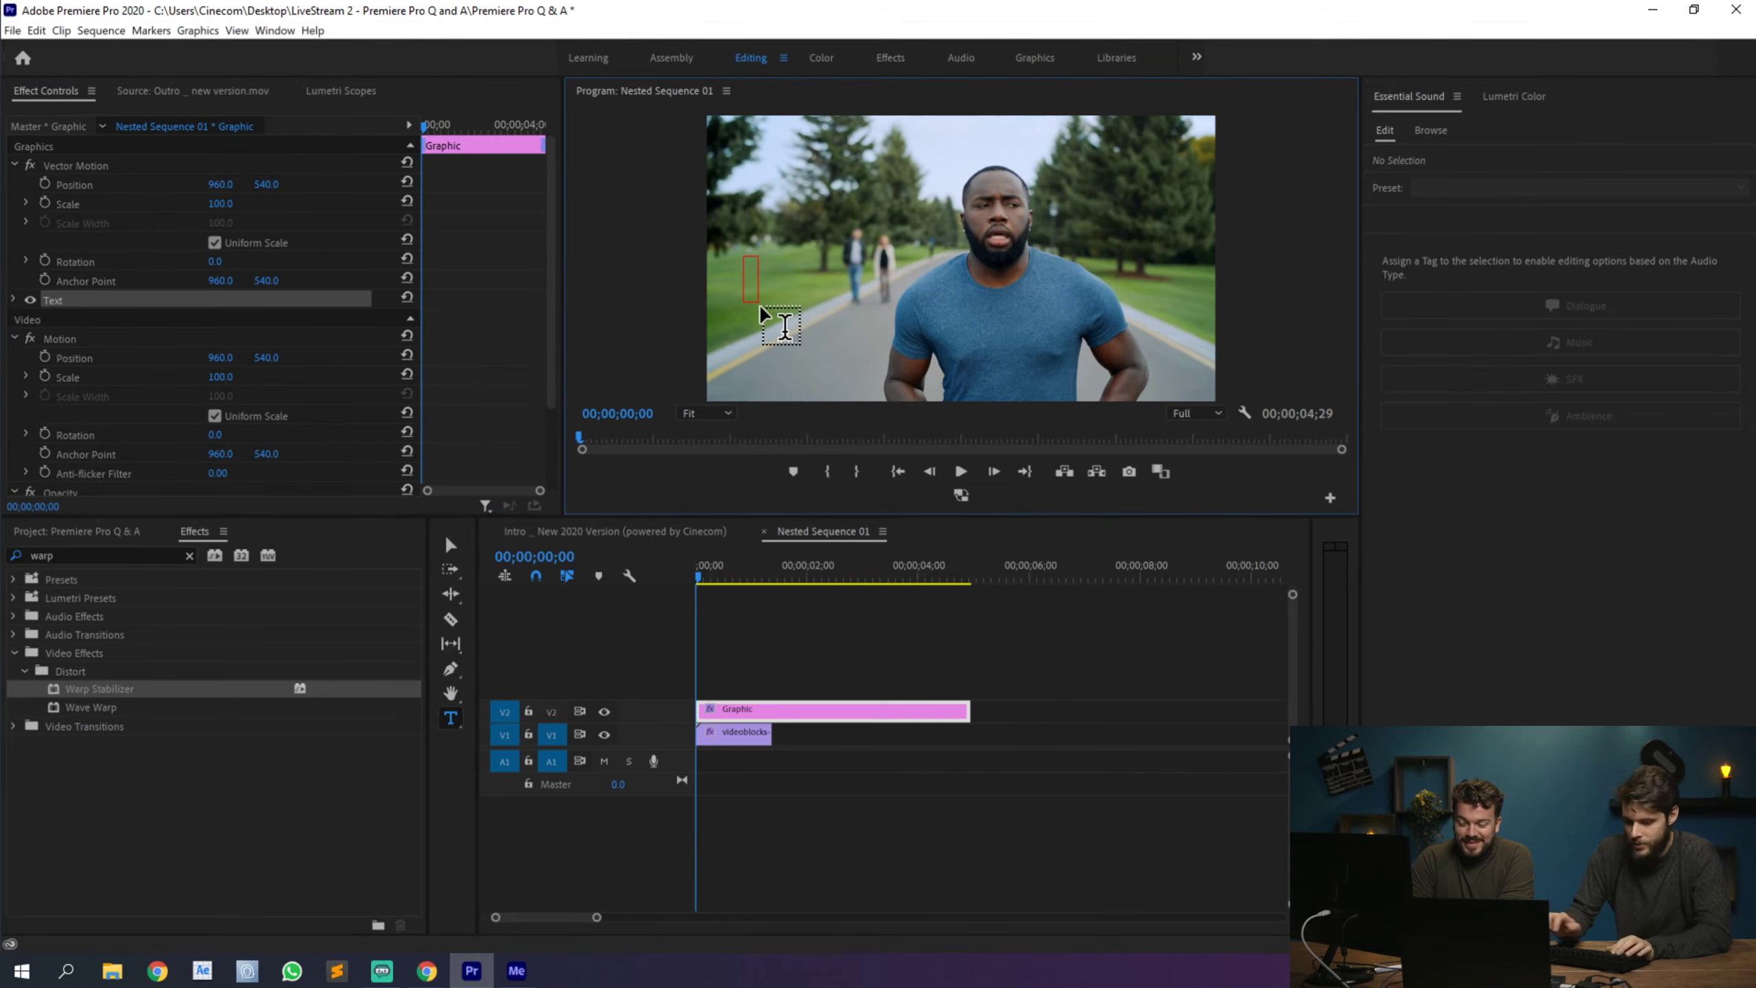
type("TEXT")
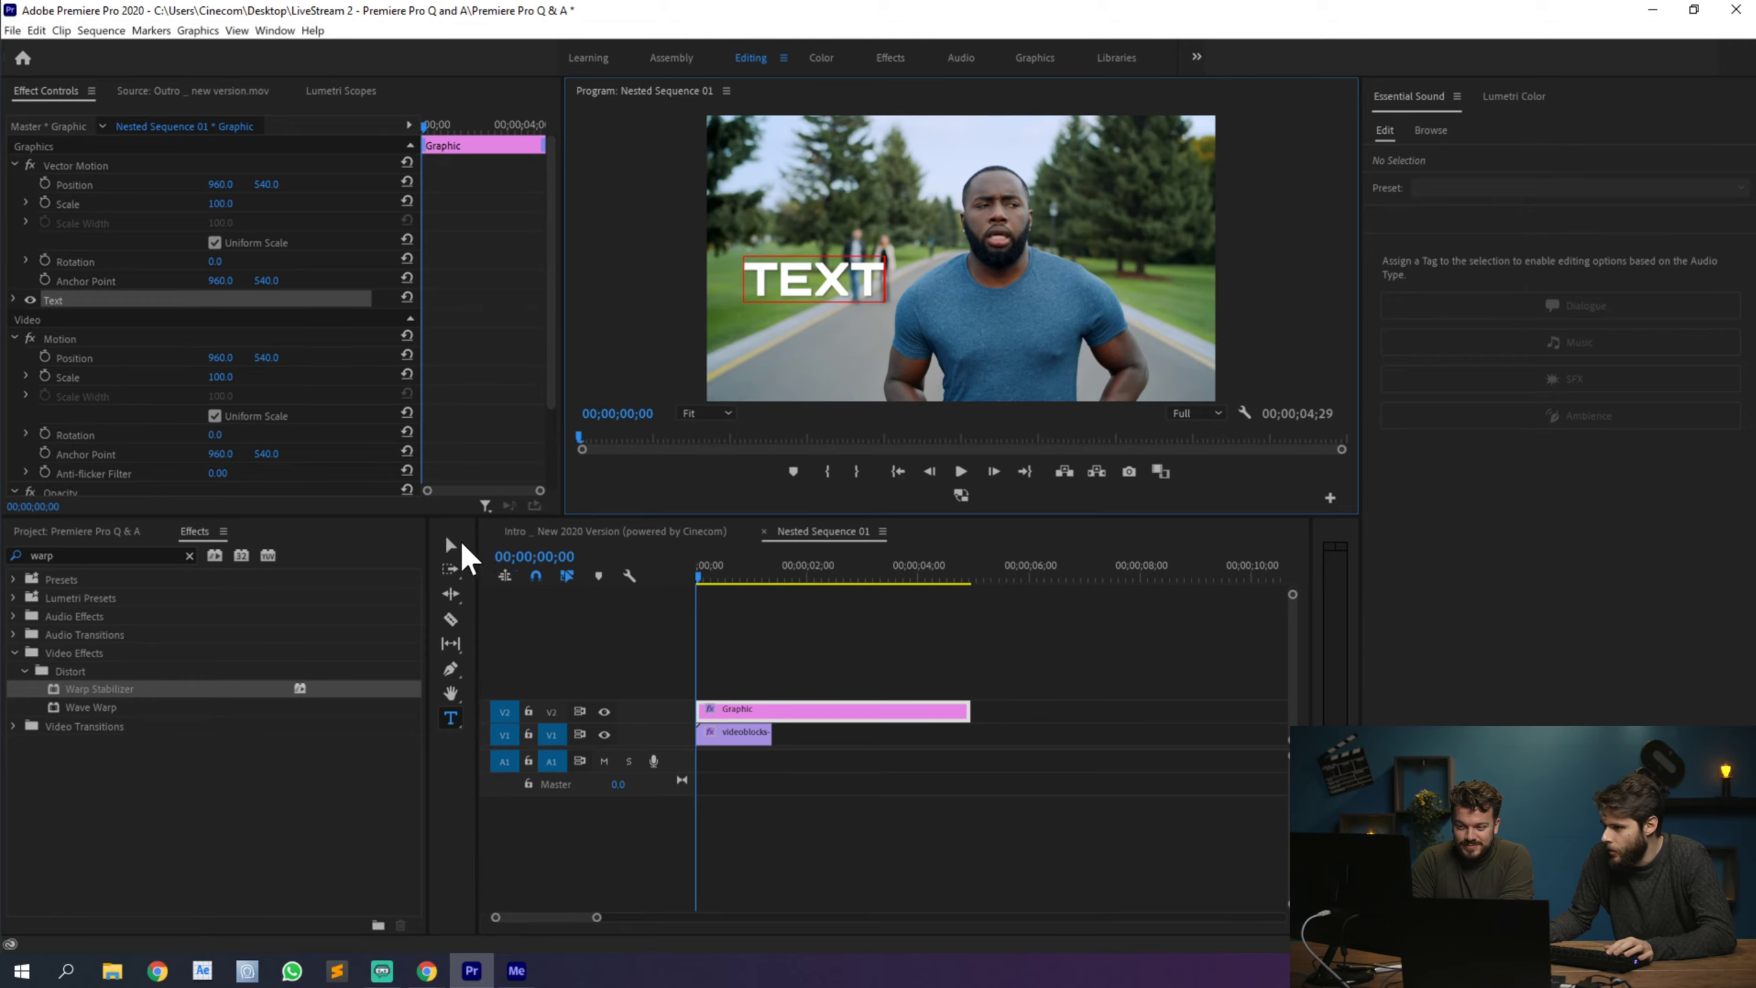
left_click(450, 545)
left_click(871, 259)
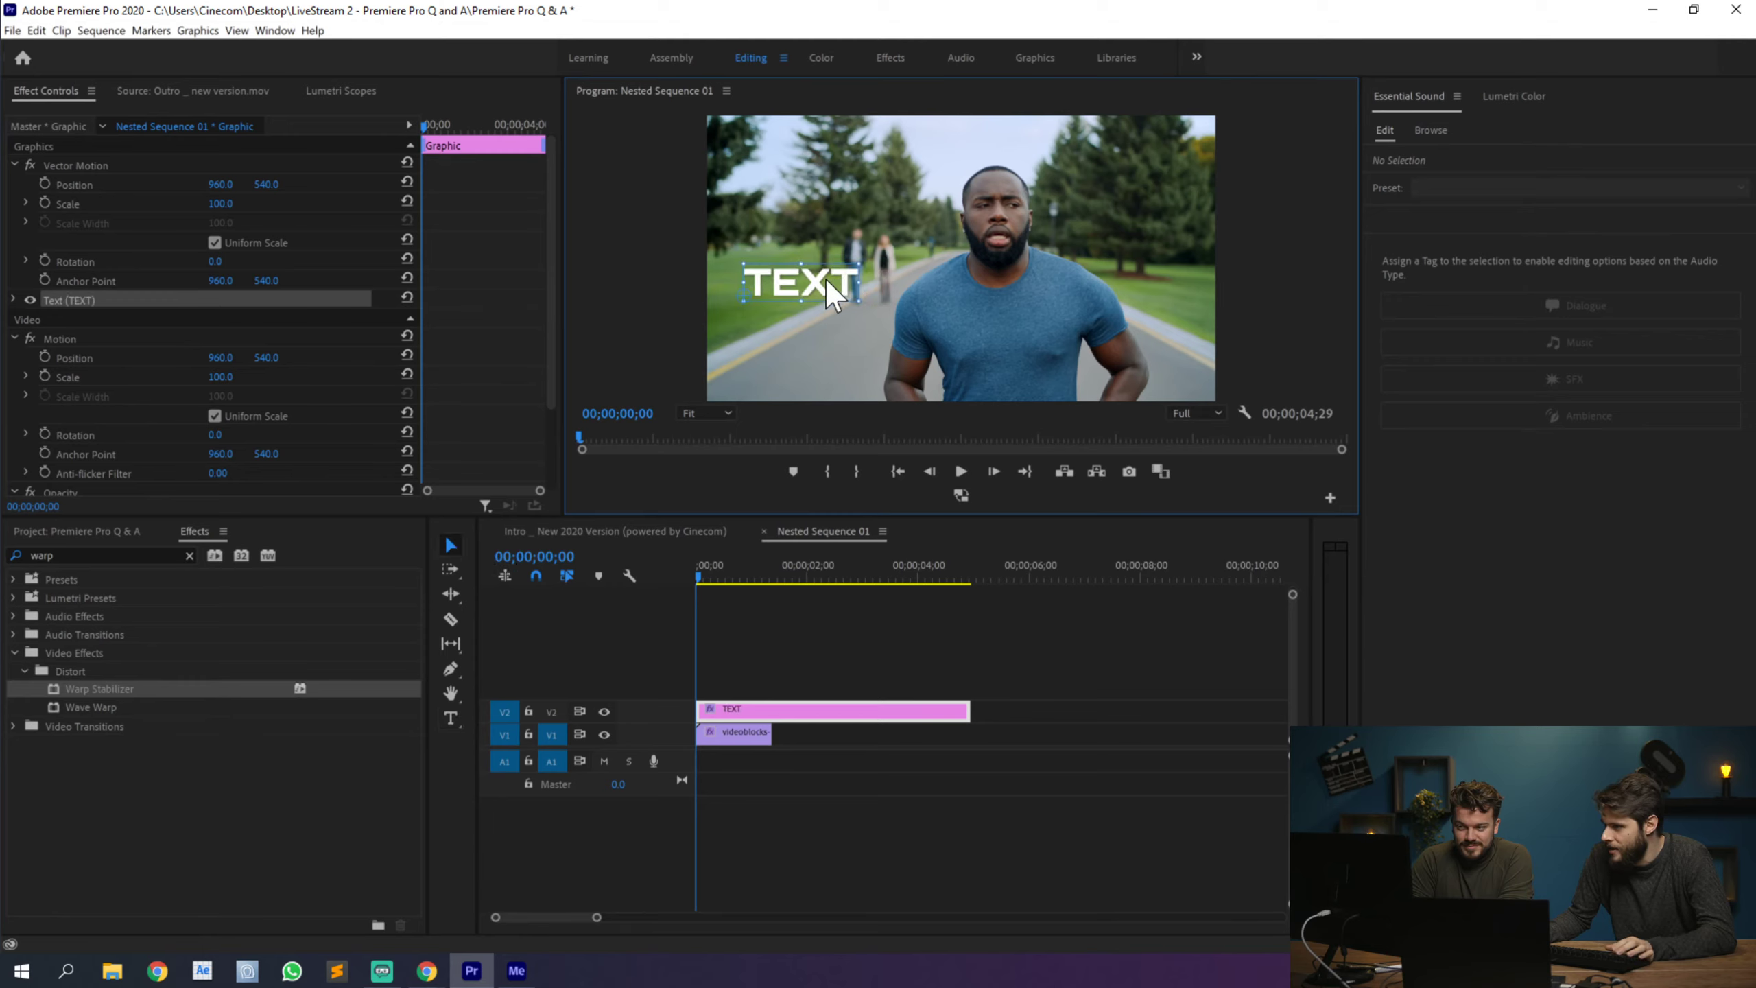
left_click_drag(970, 711, 772, 719)
left_click(815, 729)
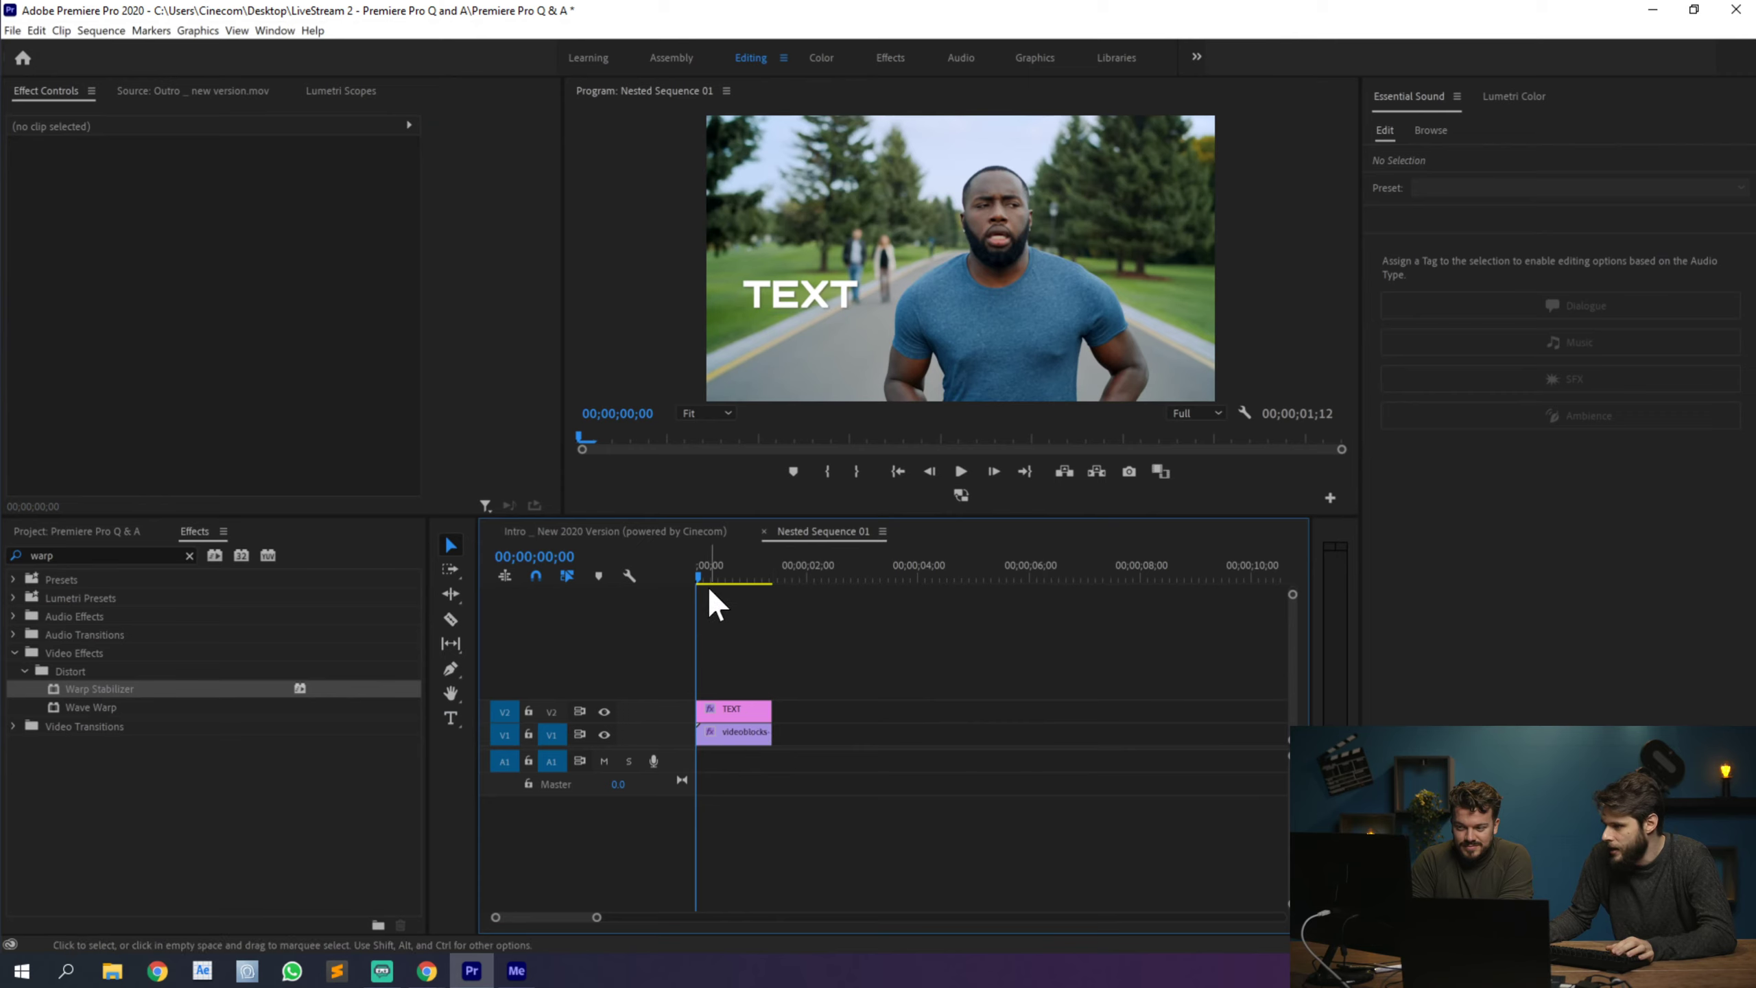
Step: Preview the nested clip in the Intro sequence and cut the TEXT title out of Nested Sequence 01
left_click(699, 534)
mouse_move(712, 578)
left_mouse_down()
mouse_move(739, 575)
mouse_move(698, 577)
left_mouse_up()
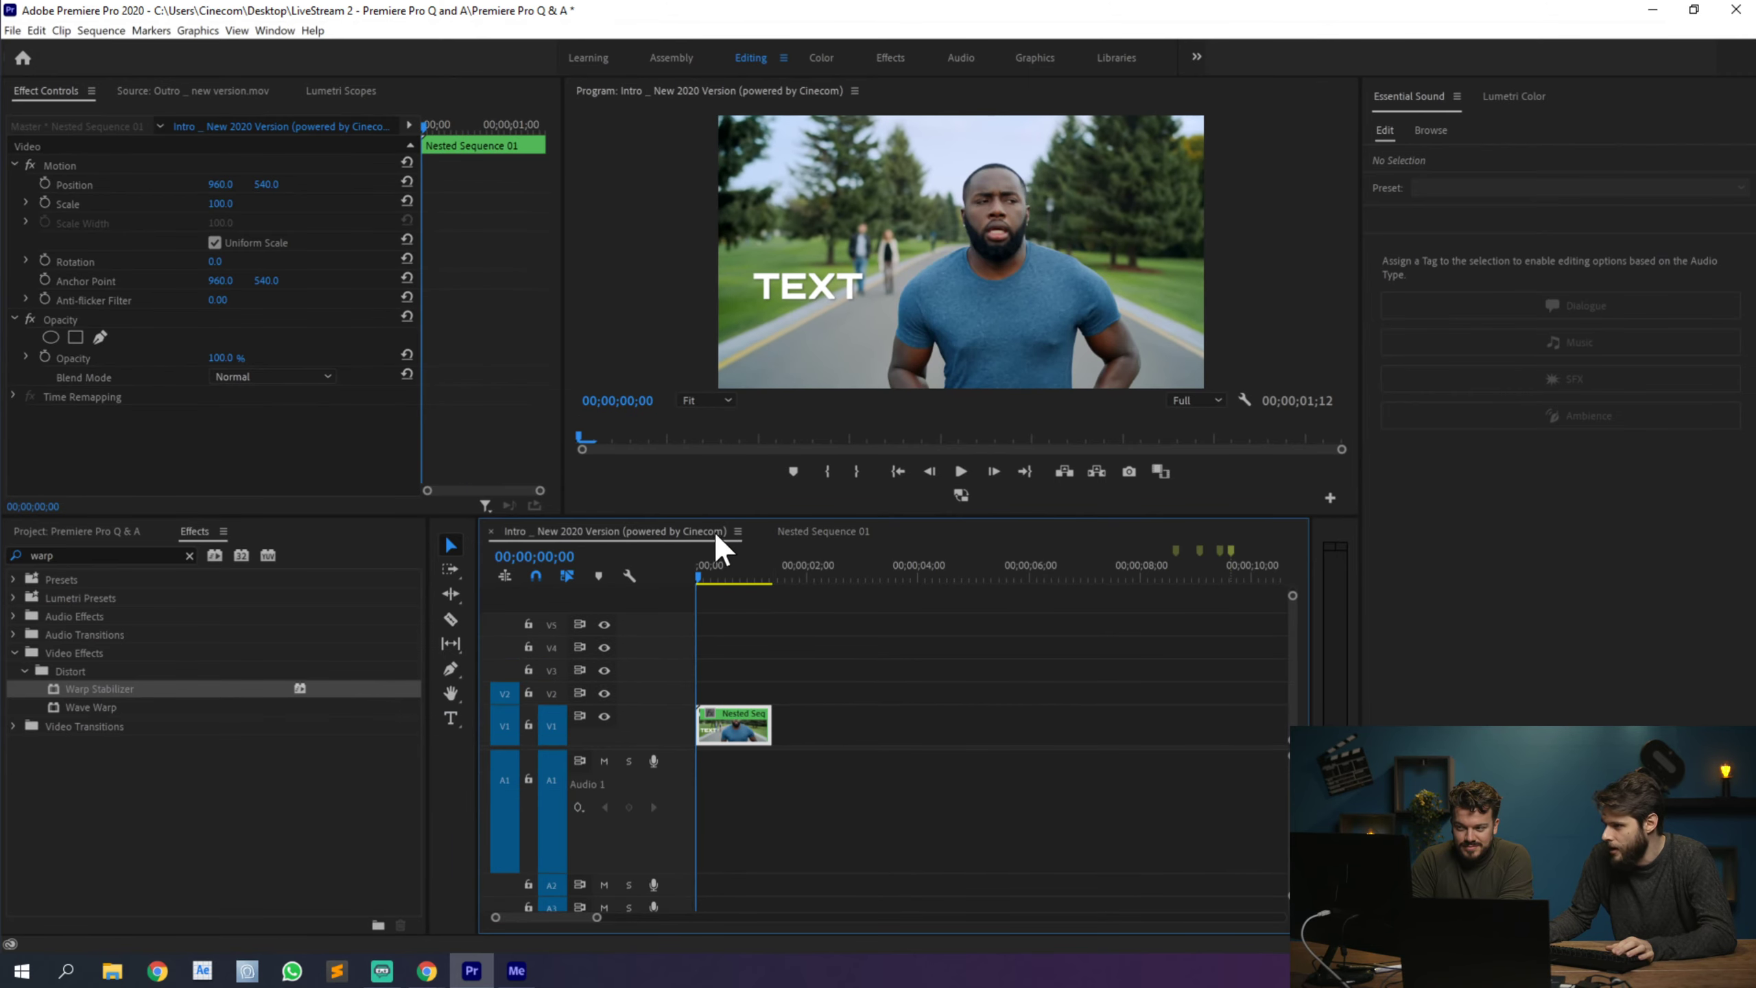
left_click(807, 534)
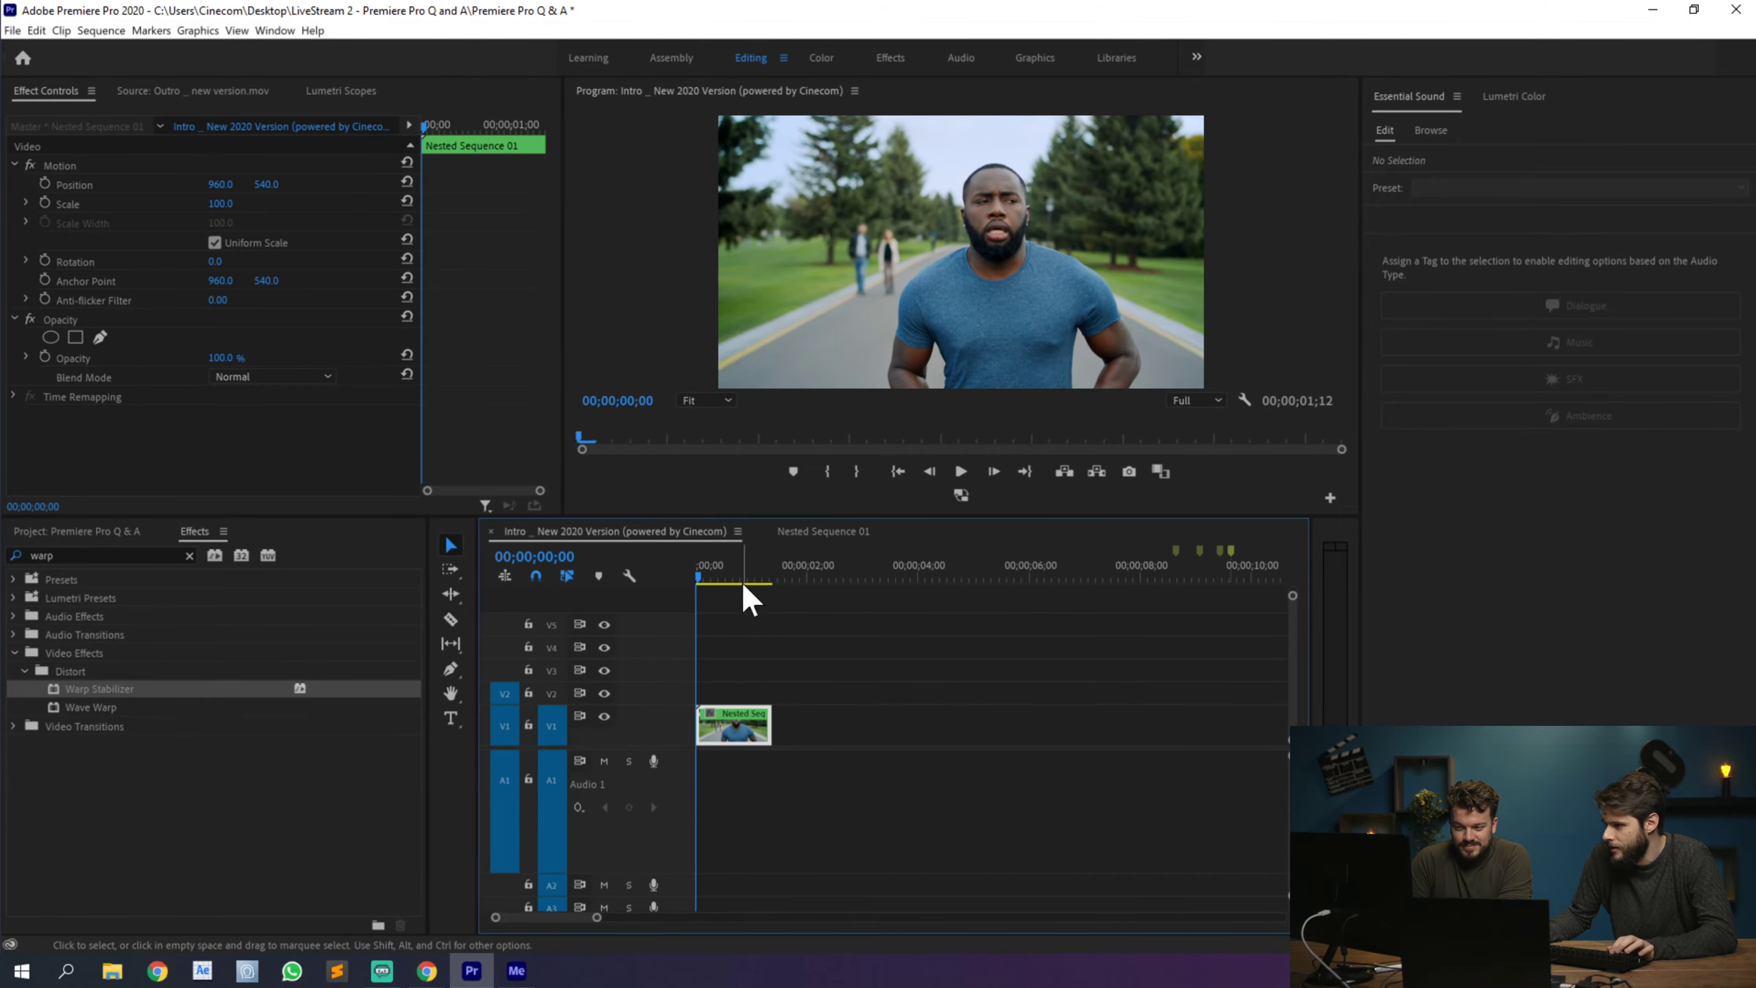
Step: Set the Warp Stabilizer result to No Motion for the athlete clip in Nested Sequence 01
left_click(729, 735)
scroll(443, 297, "down", 3)
scroll(442, 297, "down", 1)
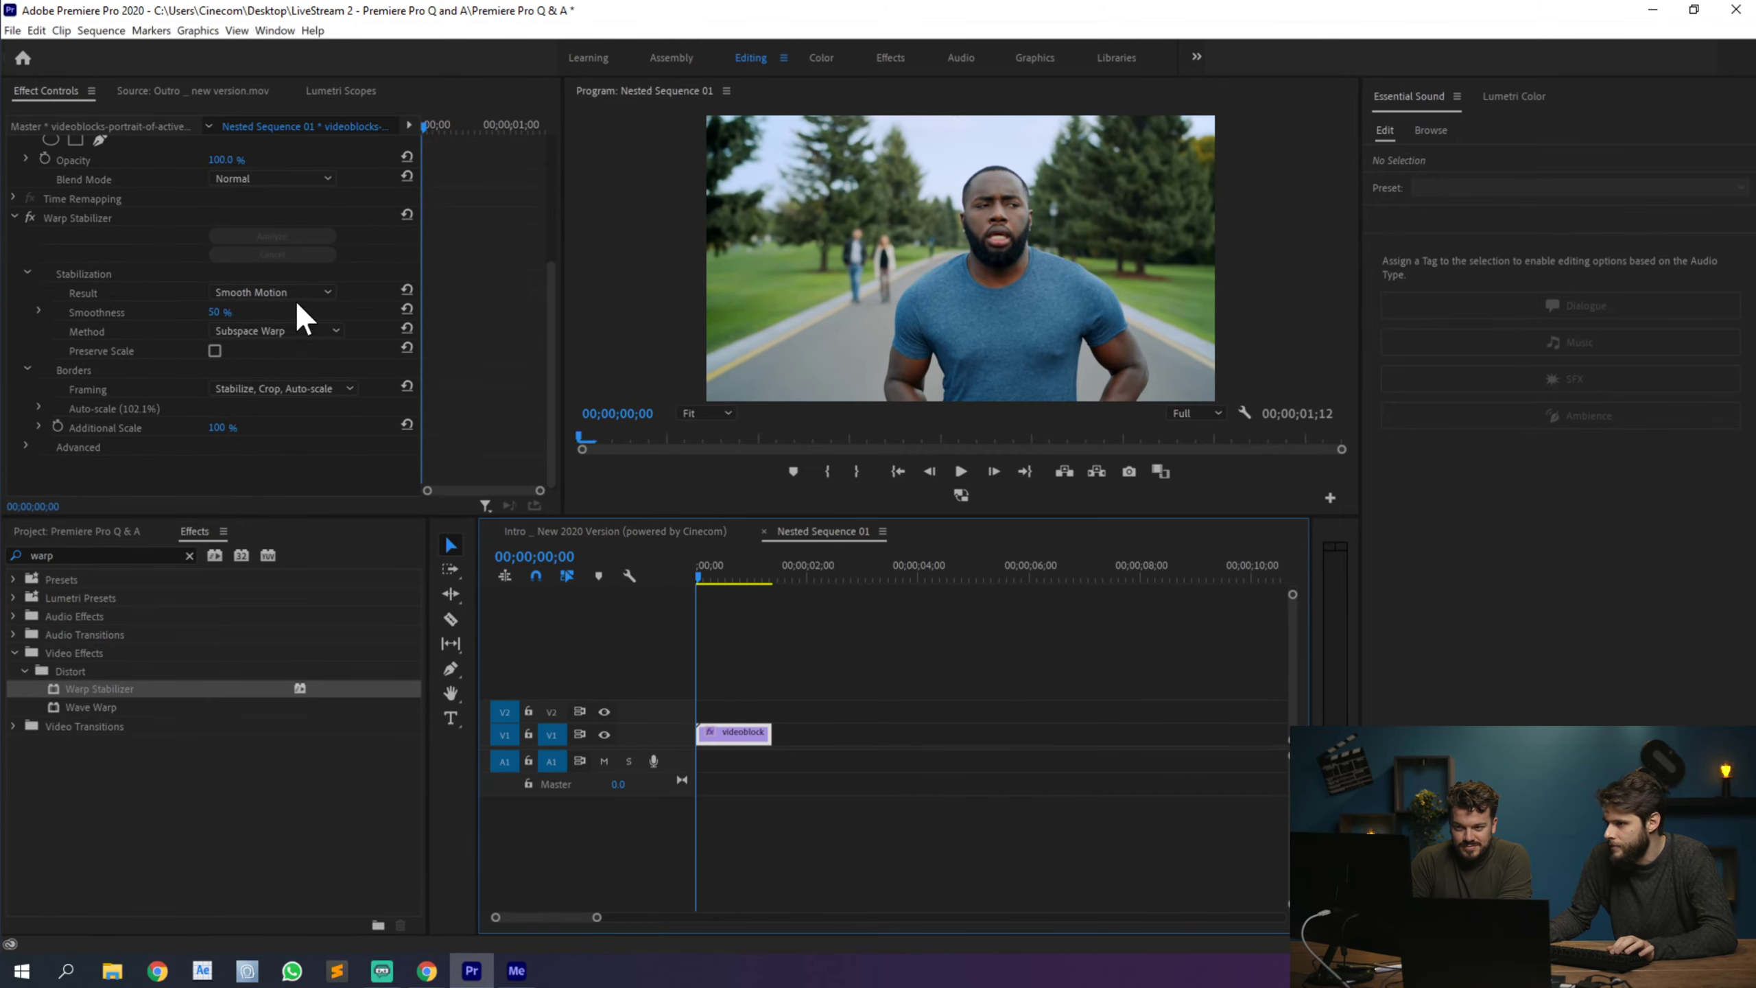
left_click(273, 292)
left_click(283, 325)
left_click(765, 644)
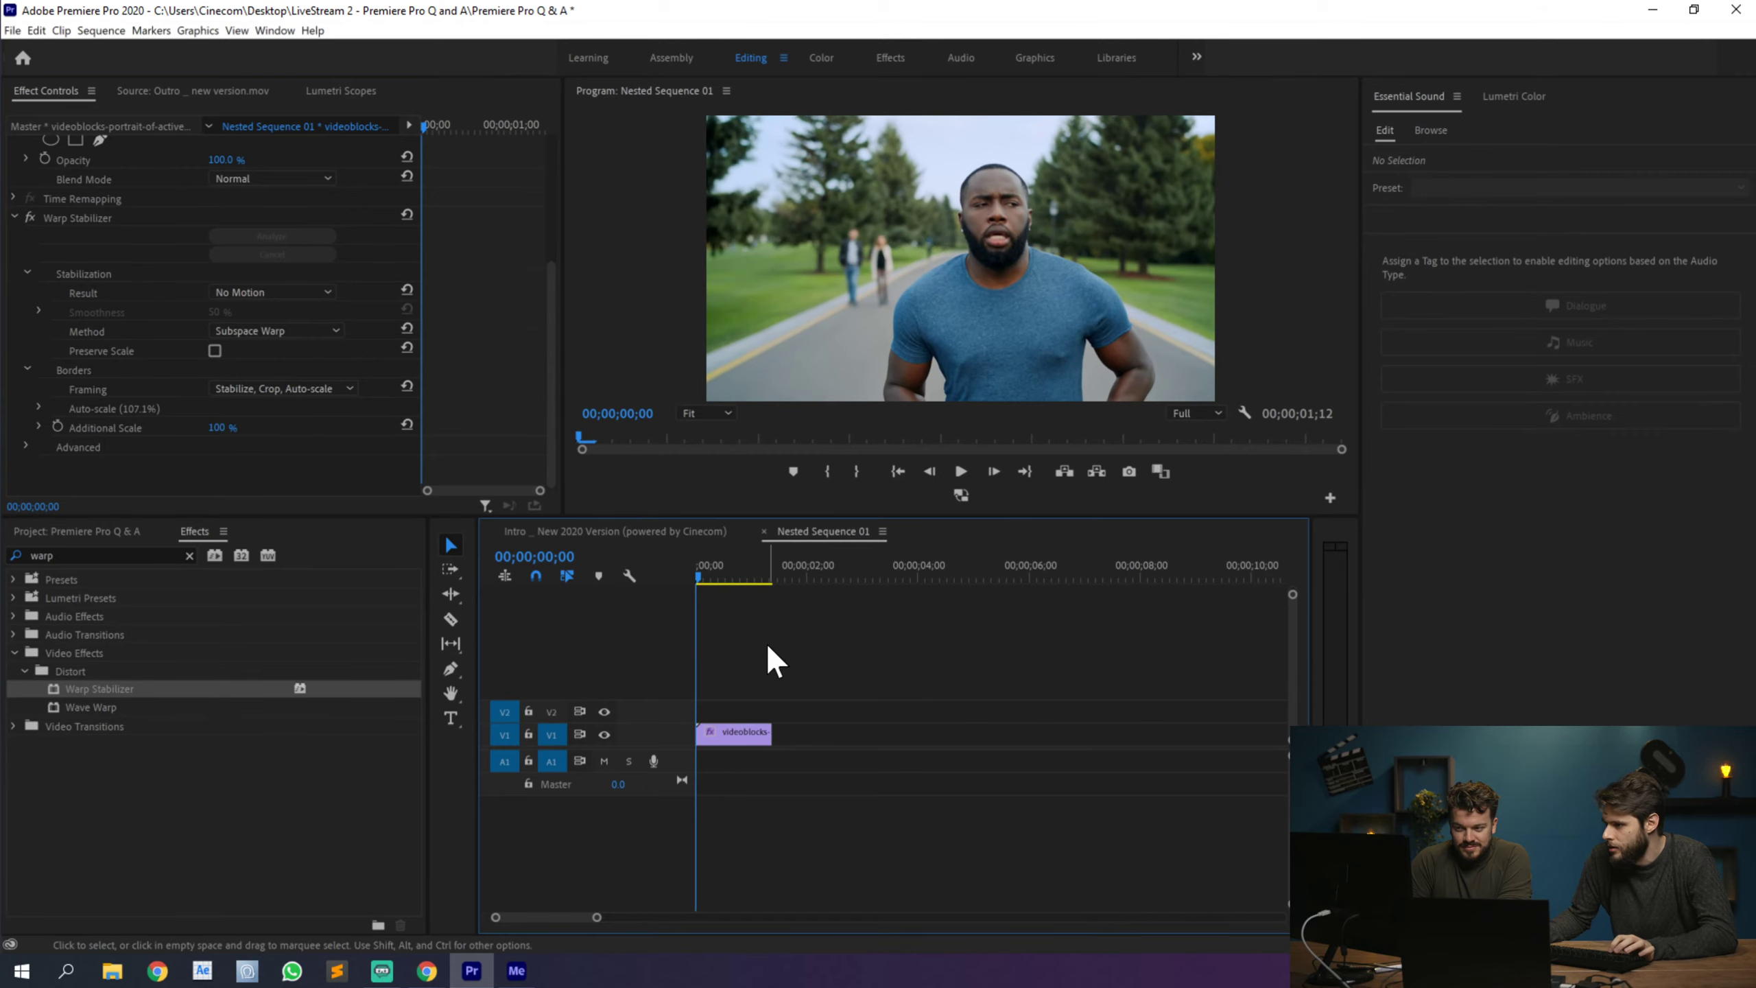
Step: Paste the TEXT title into Nested Sequence 01 and place it on V2 directly above the athlete clip
key("ctrl+v")
key("ctrl+z")
left_click(798, 578)
key("ctrl+v")
left_click_drag(819, 736, 712, 710)
left_click_drag(728, 566, 684, 576)
Step: Select the nested athlete clip's Warp Stabilizer, check the nested clip in the Intro sequence and return to Nested Sequence 01
left_click(743, 731)
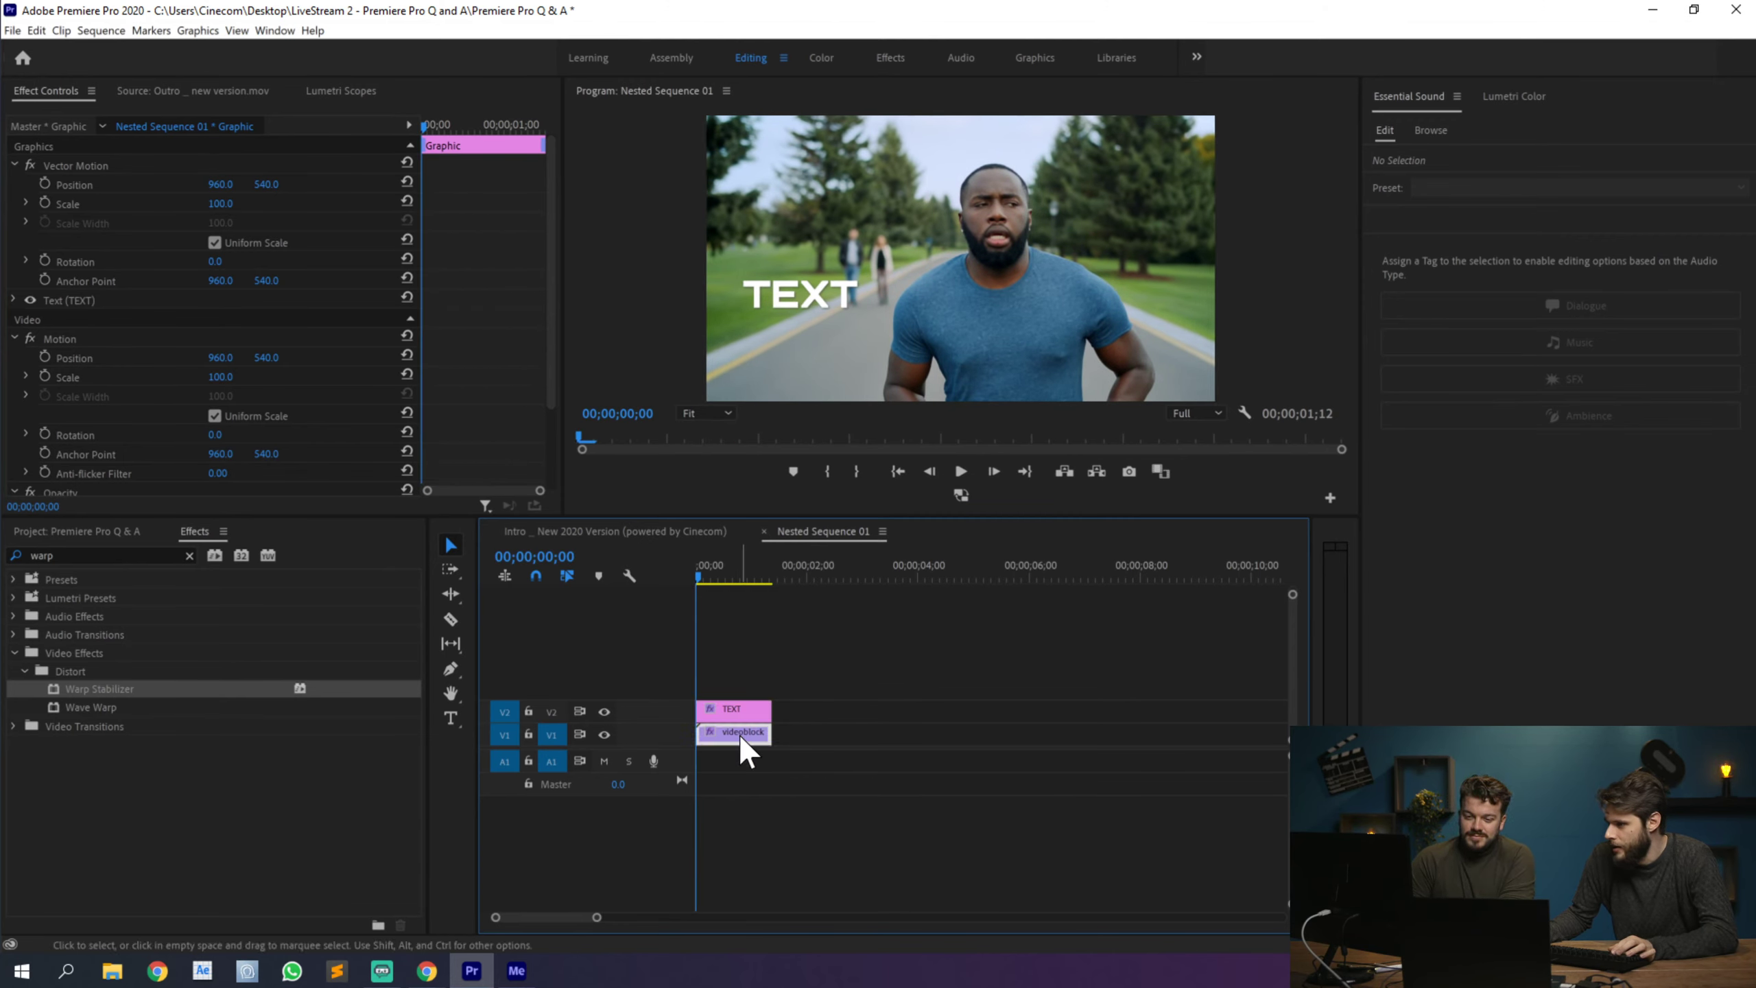
left_click(113, 418)
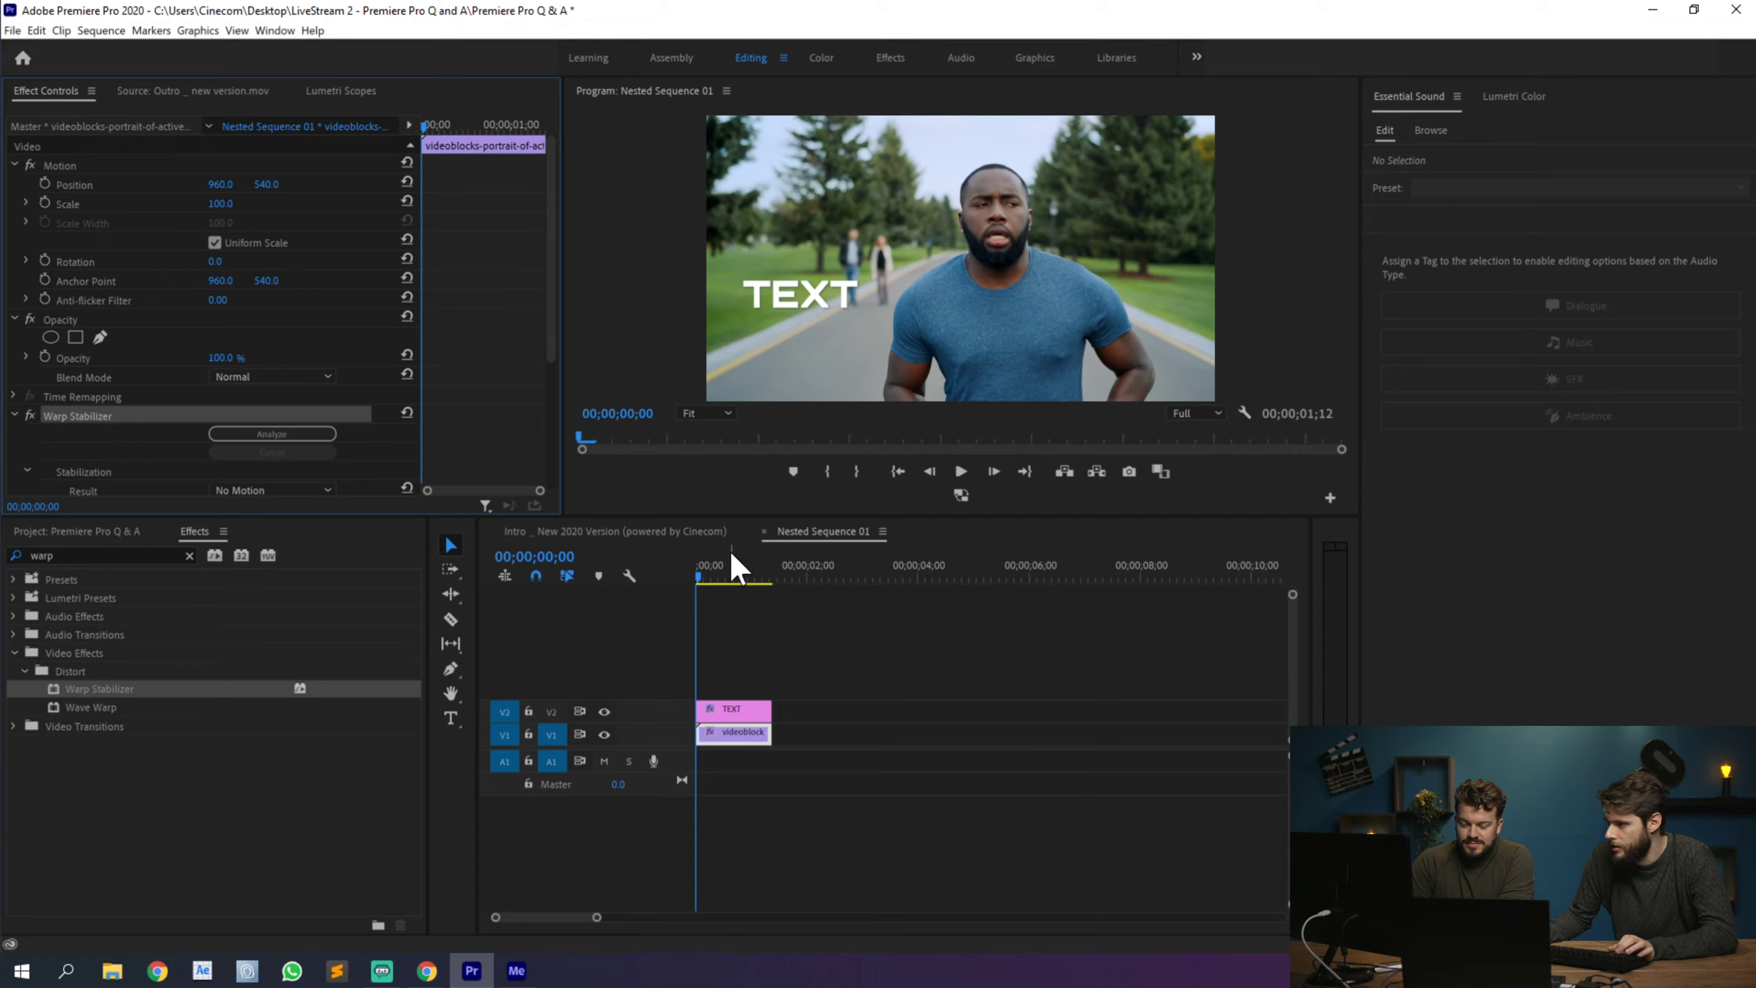
left_click(699, 532)
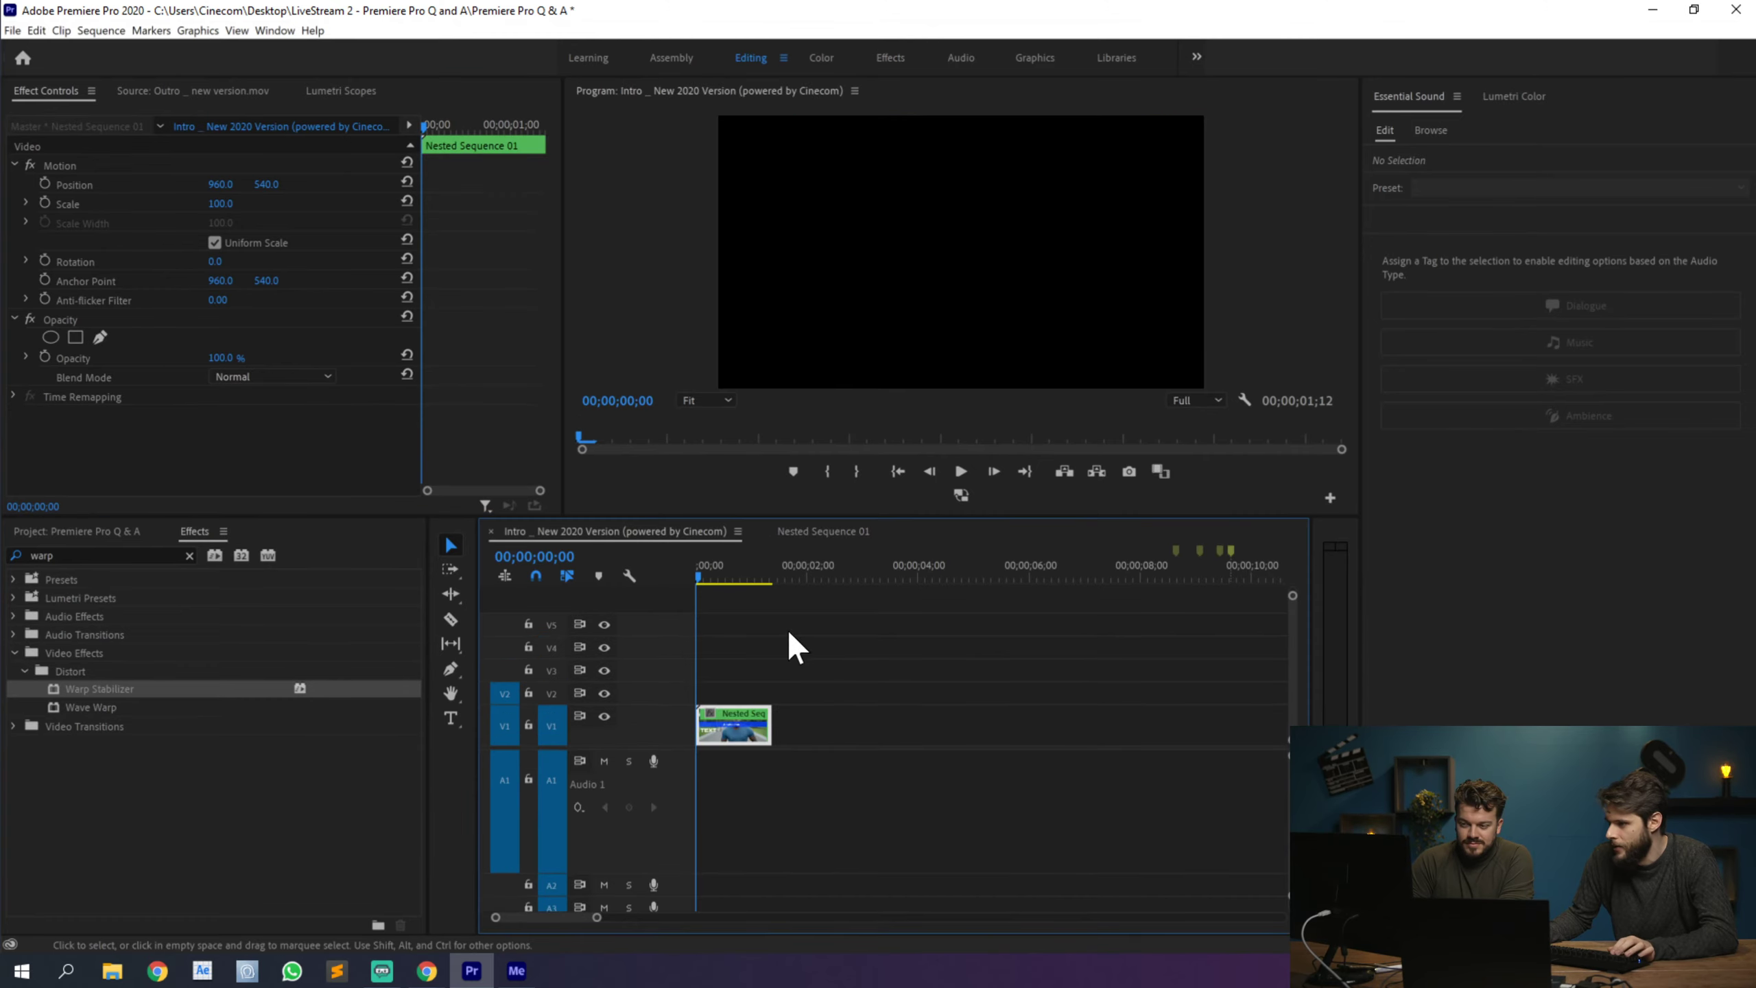
left_click(793, 647)
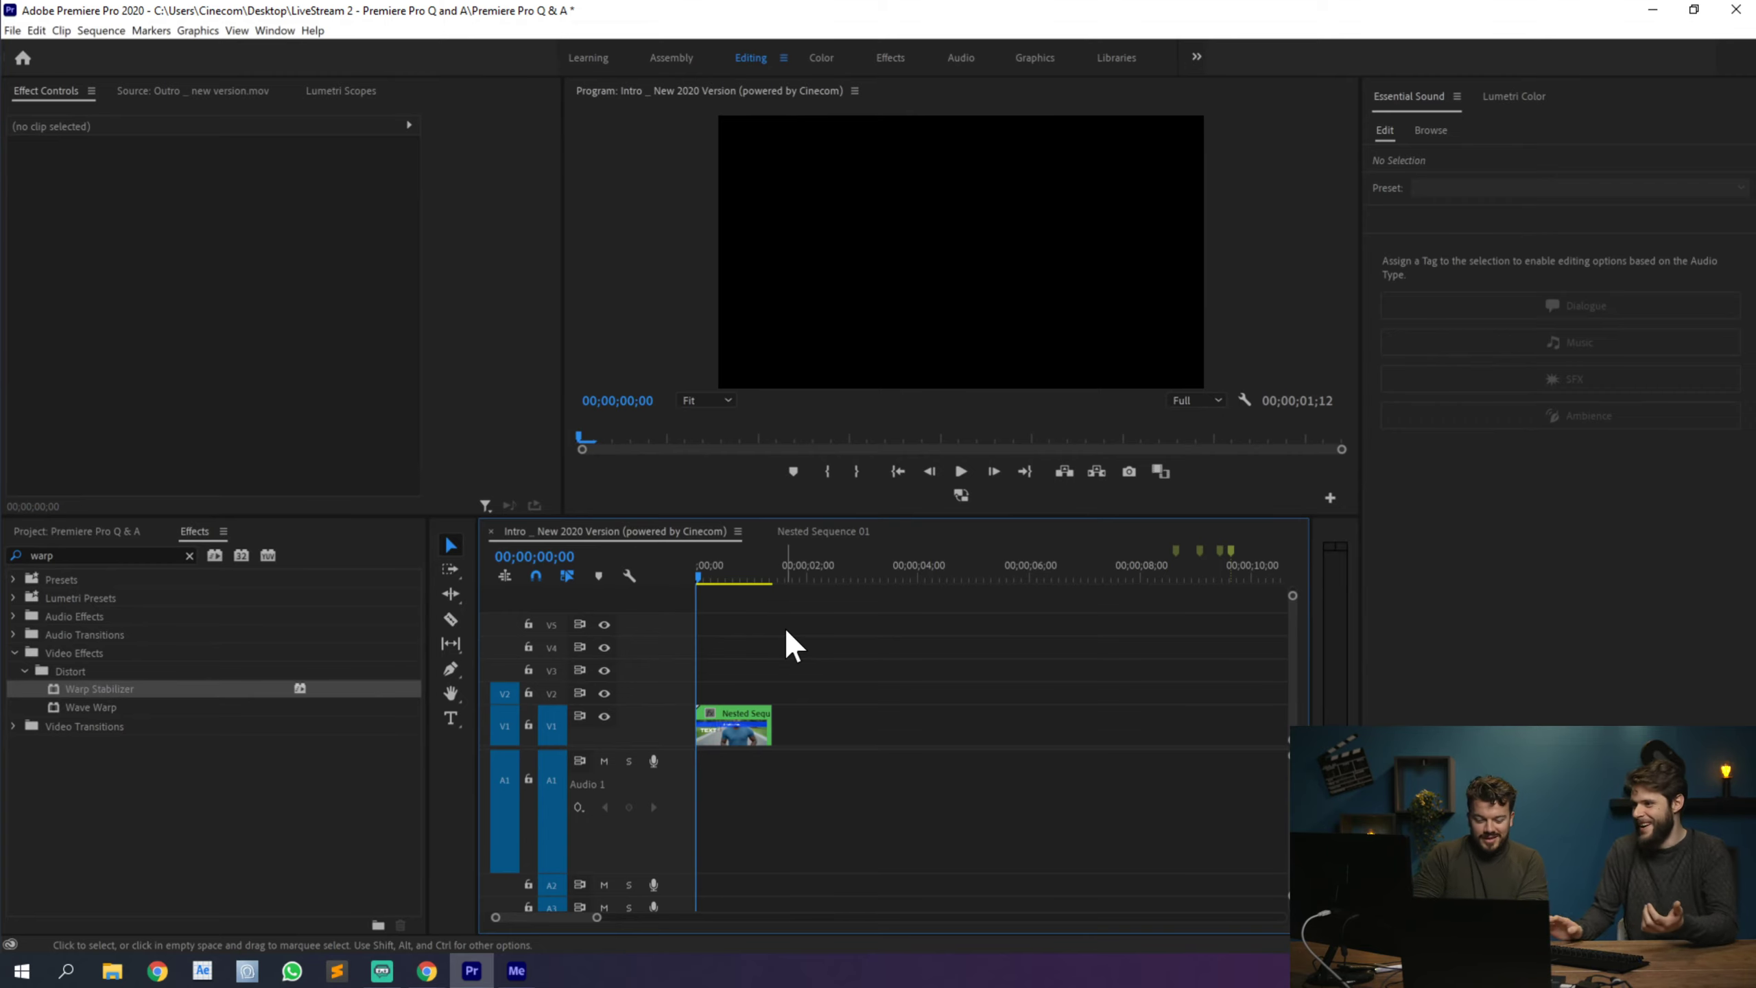
left_click(850, 533)
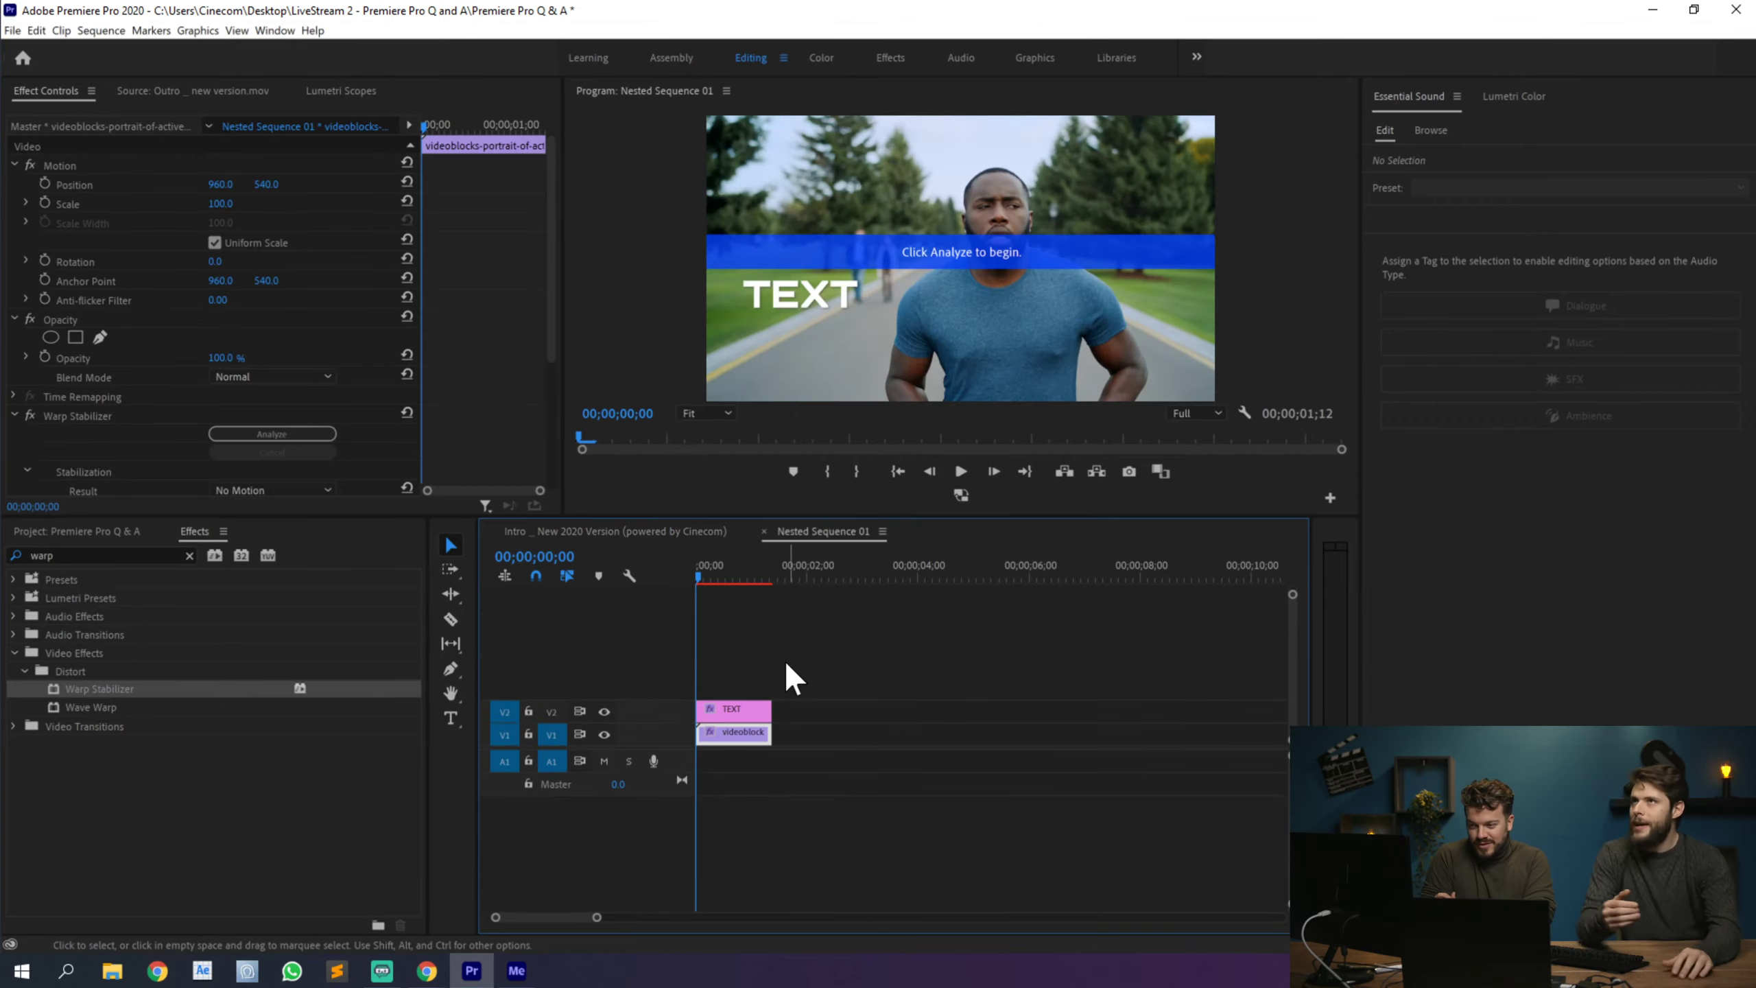
Step: Copy the TEXT title into the Intro sequence on V2 and over the nested clip on V1, and check frame 00;00;00;08
mouse_move(738, 711)
left_mouse_down()
mouse_move(608, 675)
mouse_move(553, 550)
mouse_move(579, 532)
mouse_move(738, 620)
mouse_move(753, 686)
left_mouse_up()
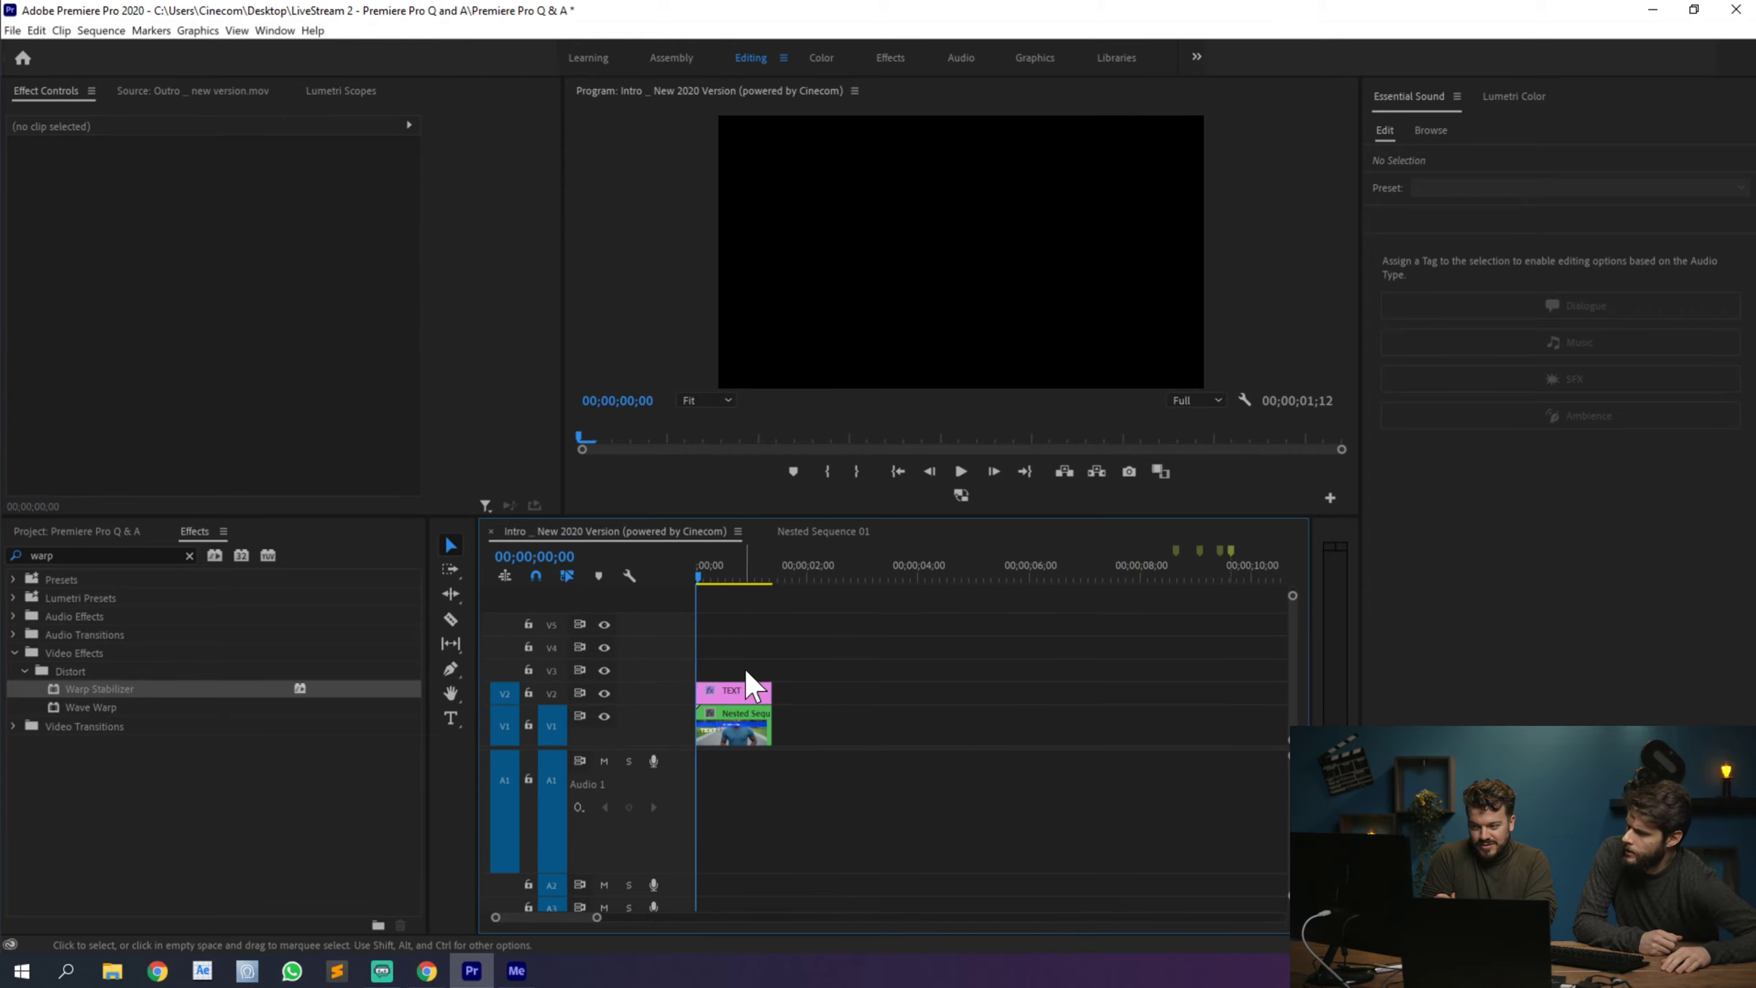
left_click(741, 691)
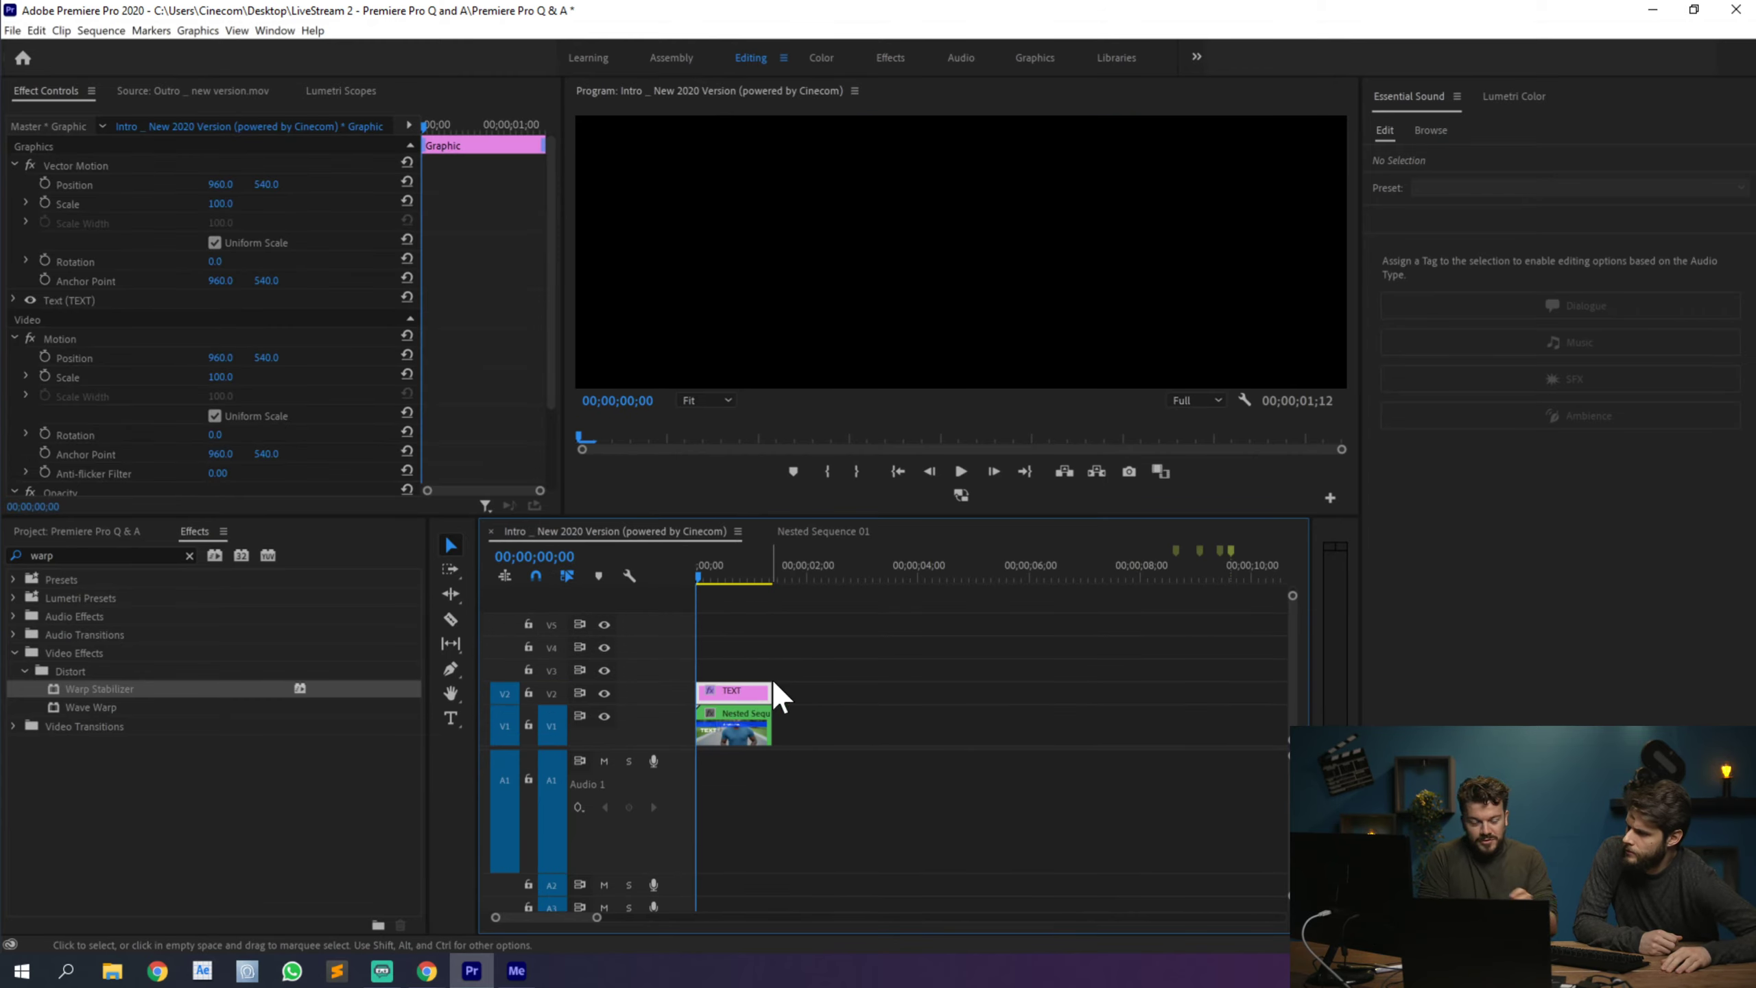
key("End")
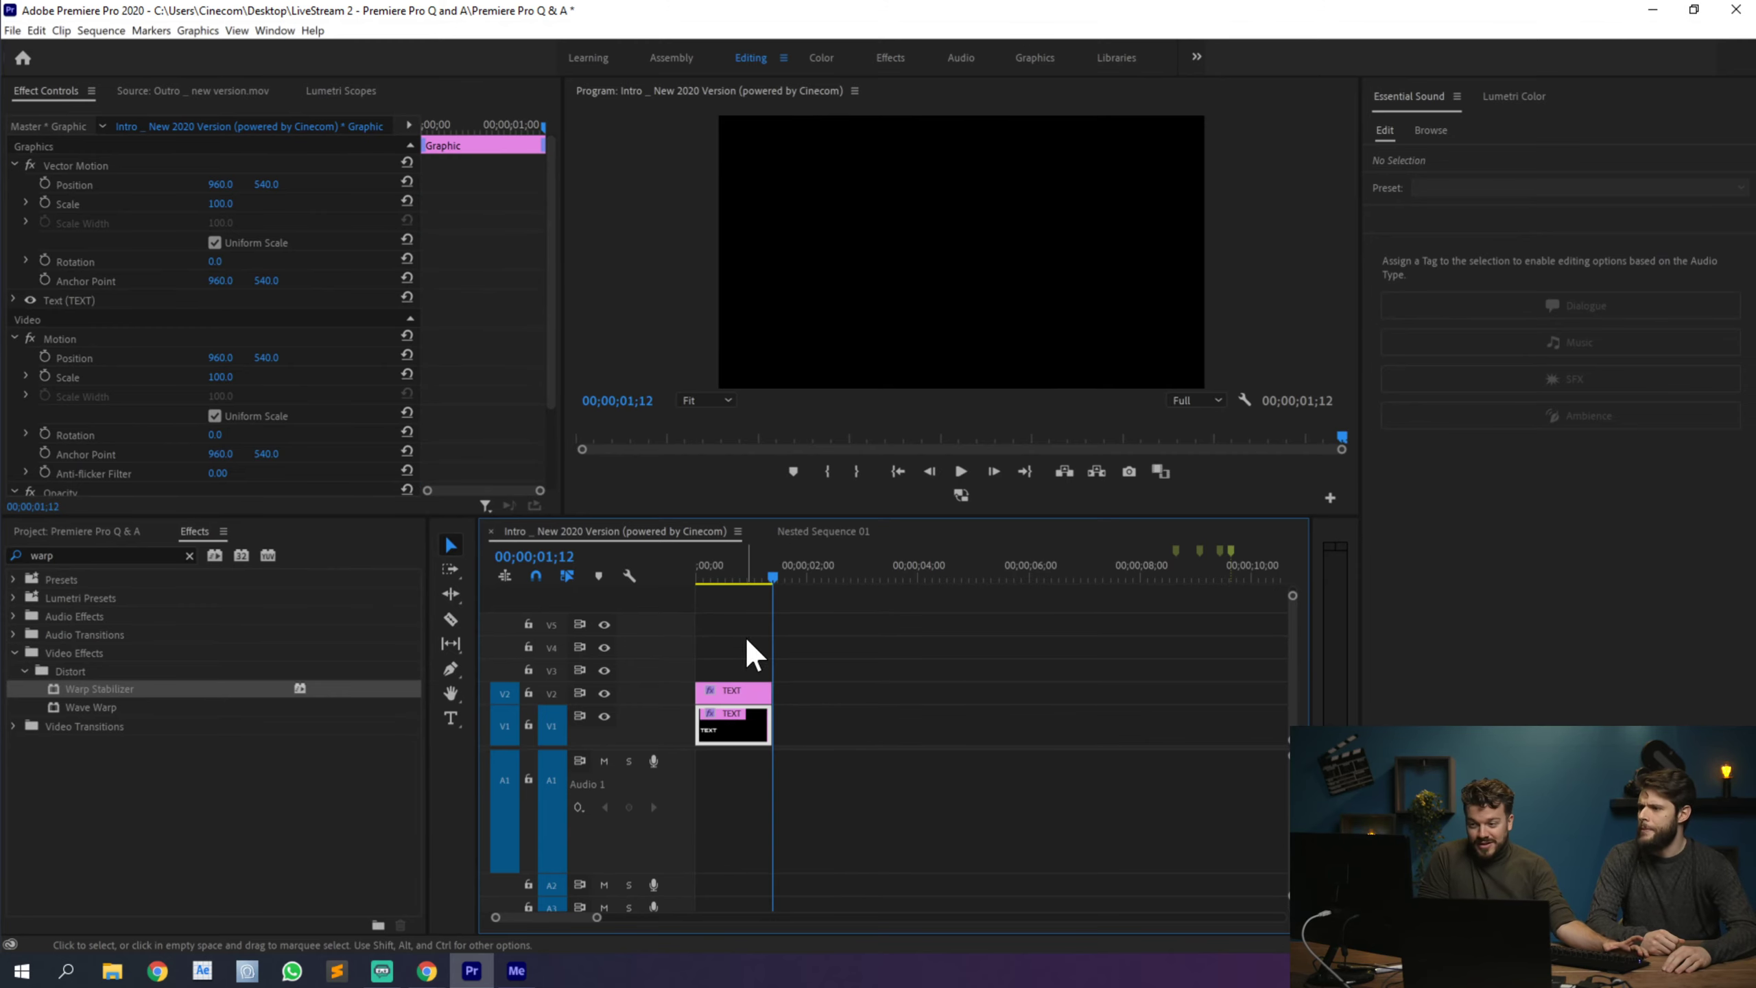
left_click(712, 577)
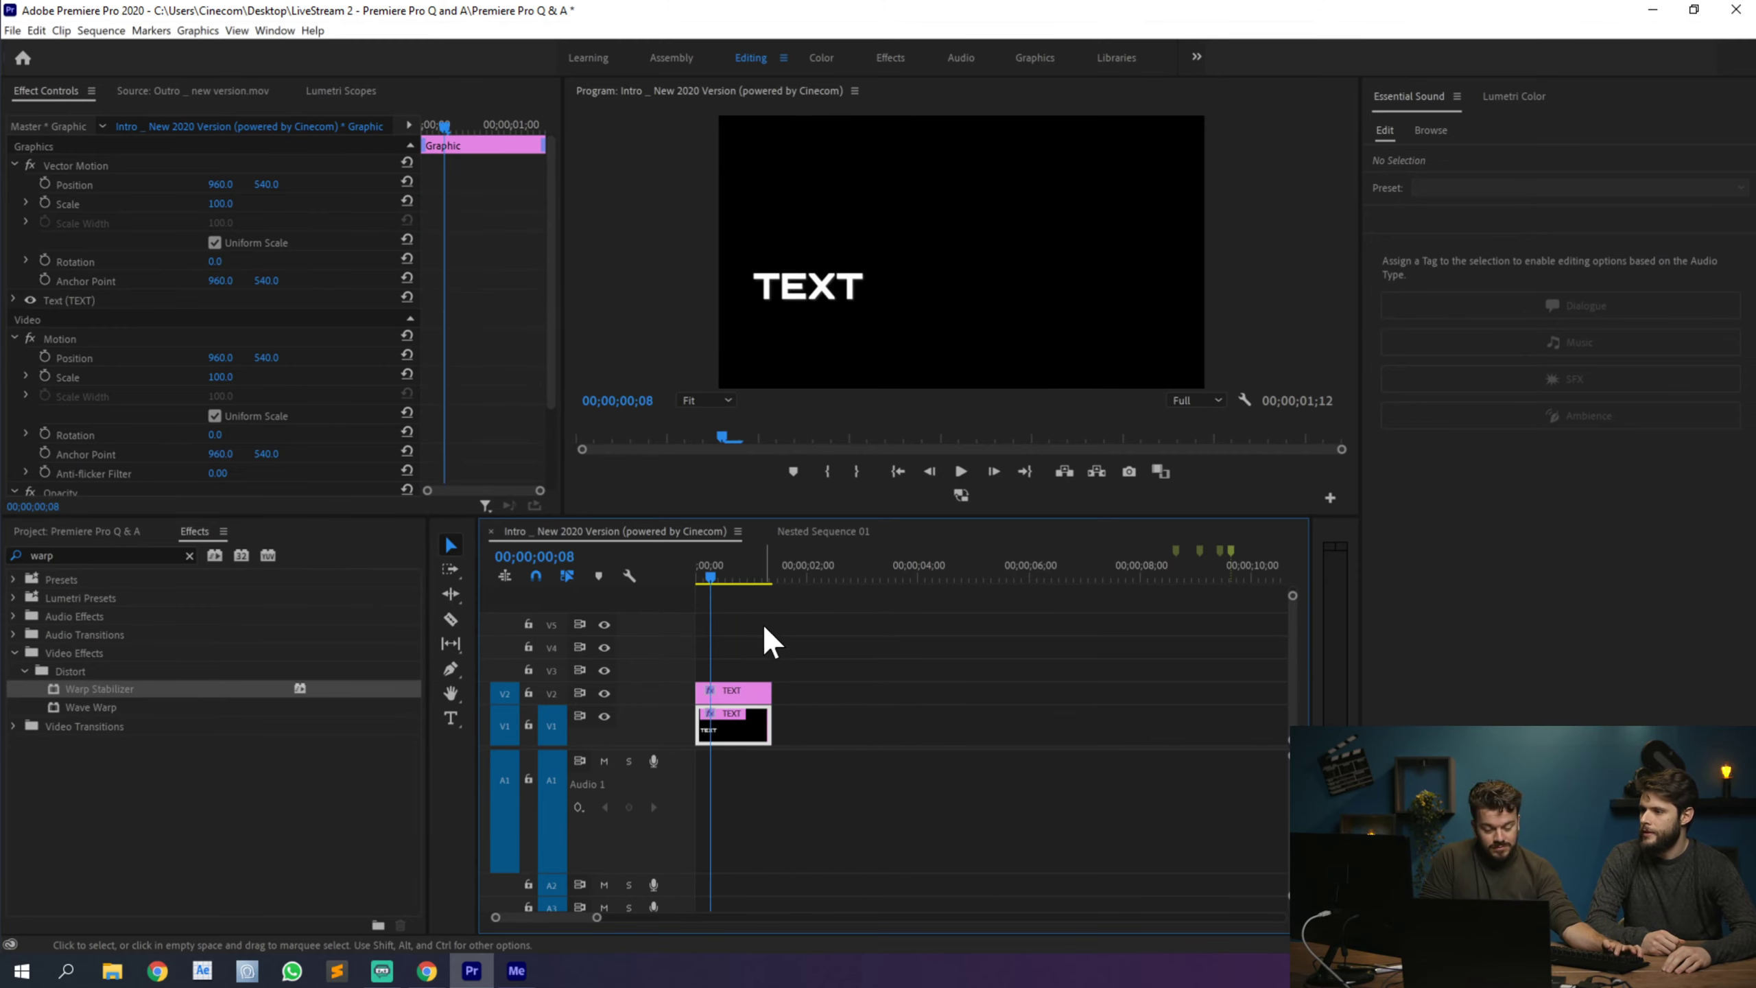
Step: Delete the TEXT title from Nested Sequence 01 and start the Warp Stabilizer analysis of the athlete clip again
left_click(803, 533)
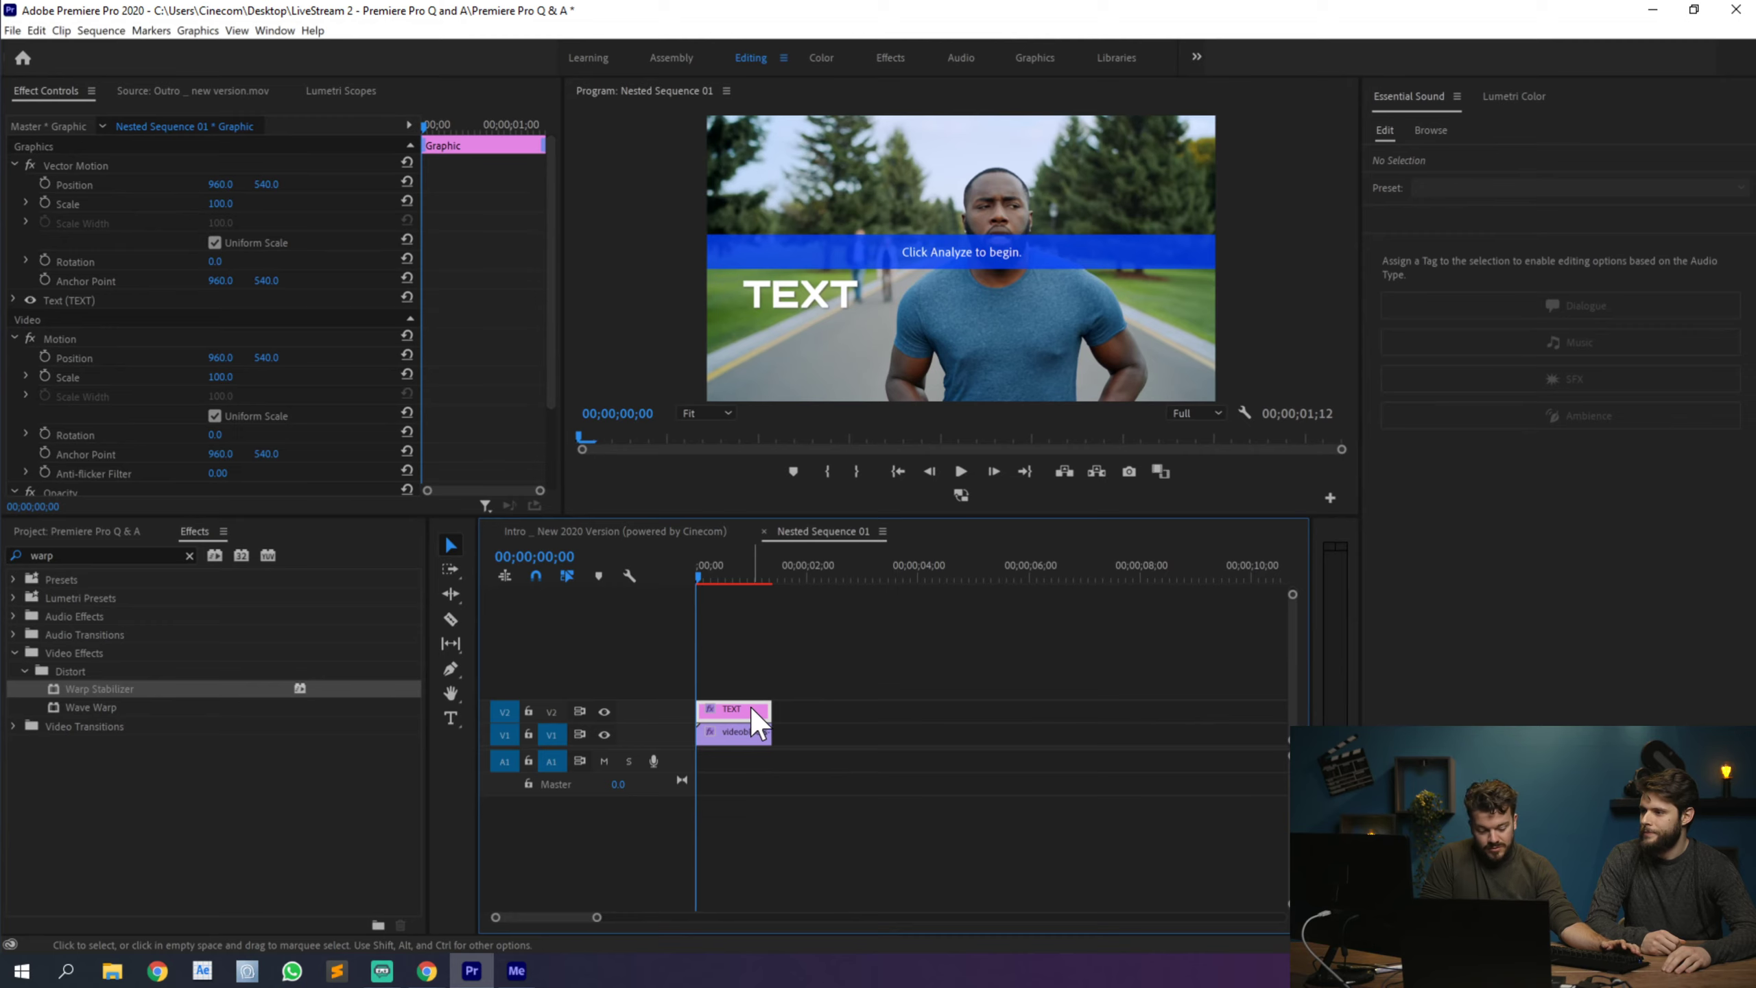
key("Delete")
left_click(754, 733)
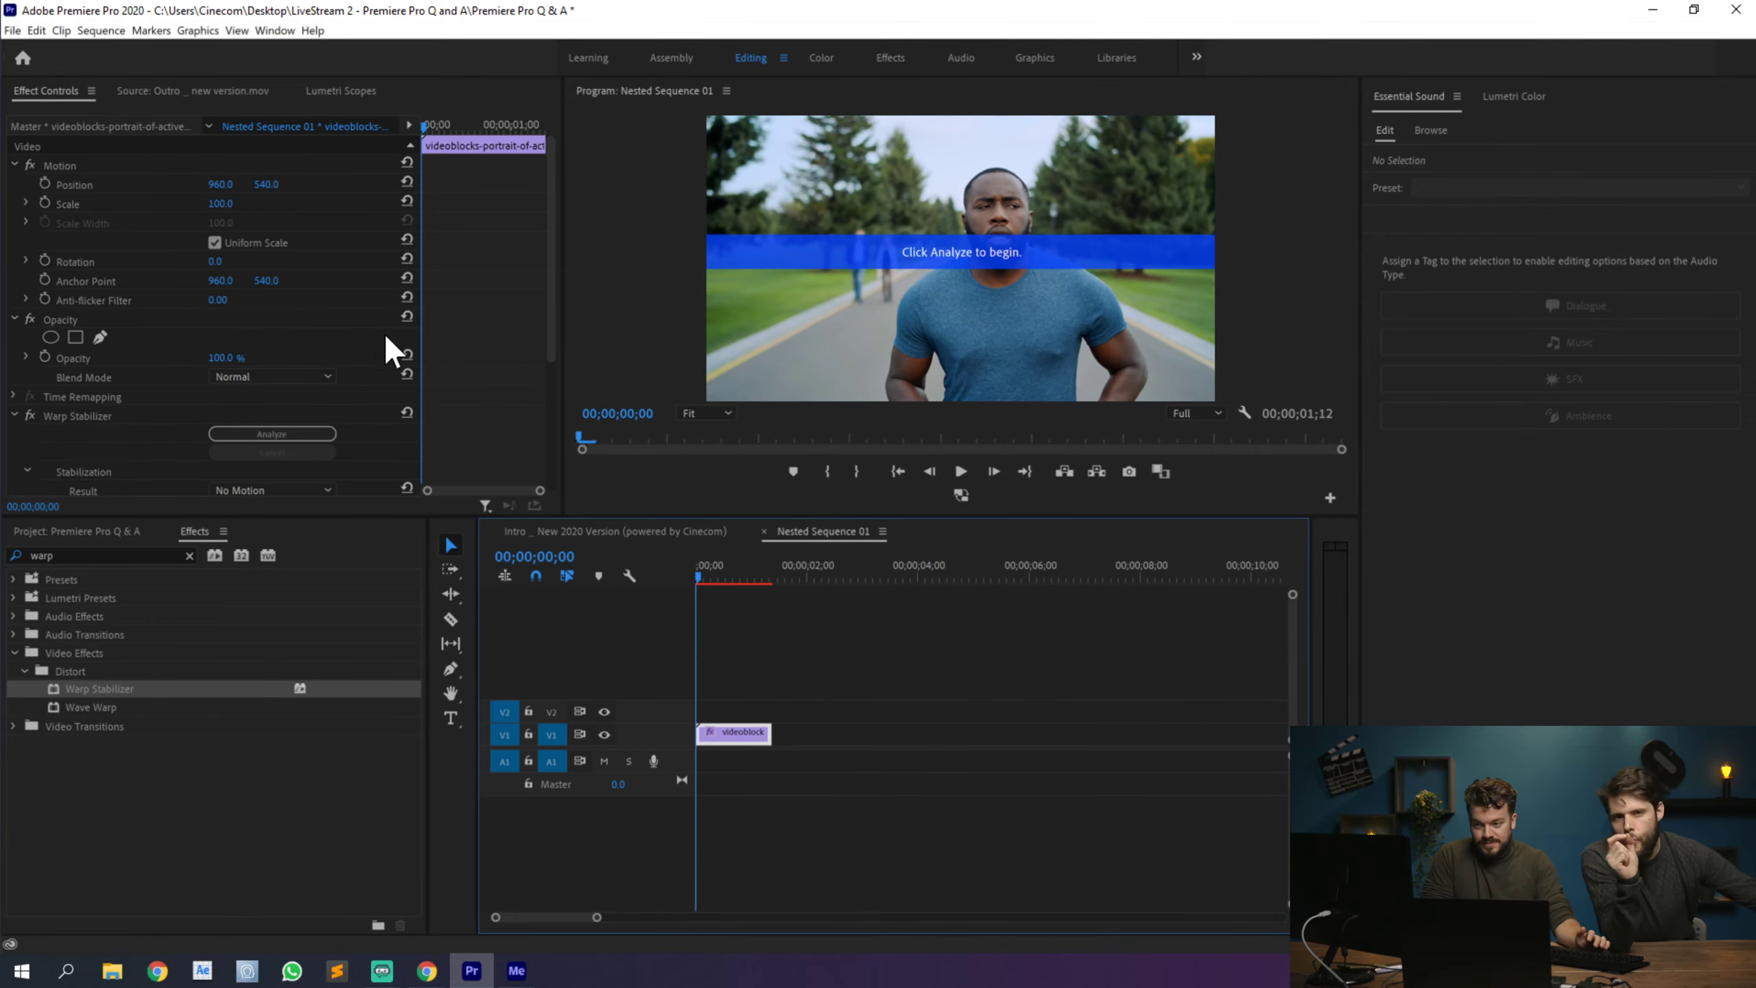
scroll(408, 421, "down", 1)
left_click(313, 397)
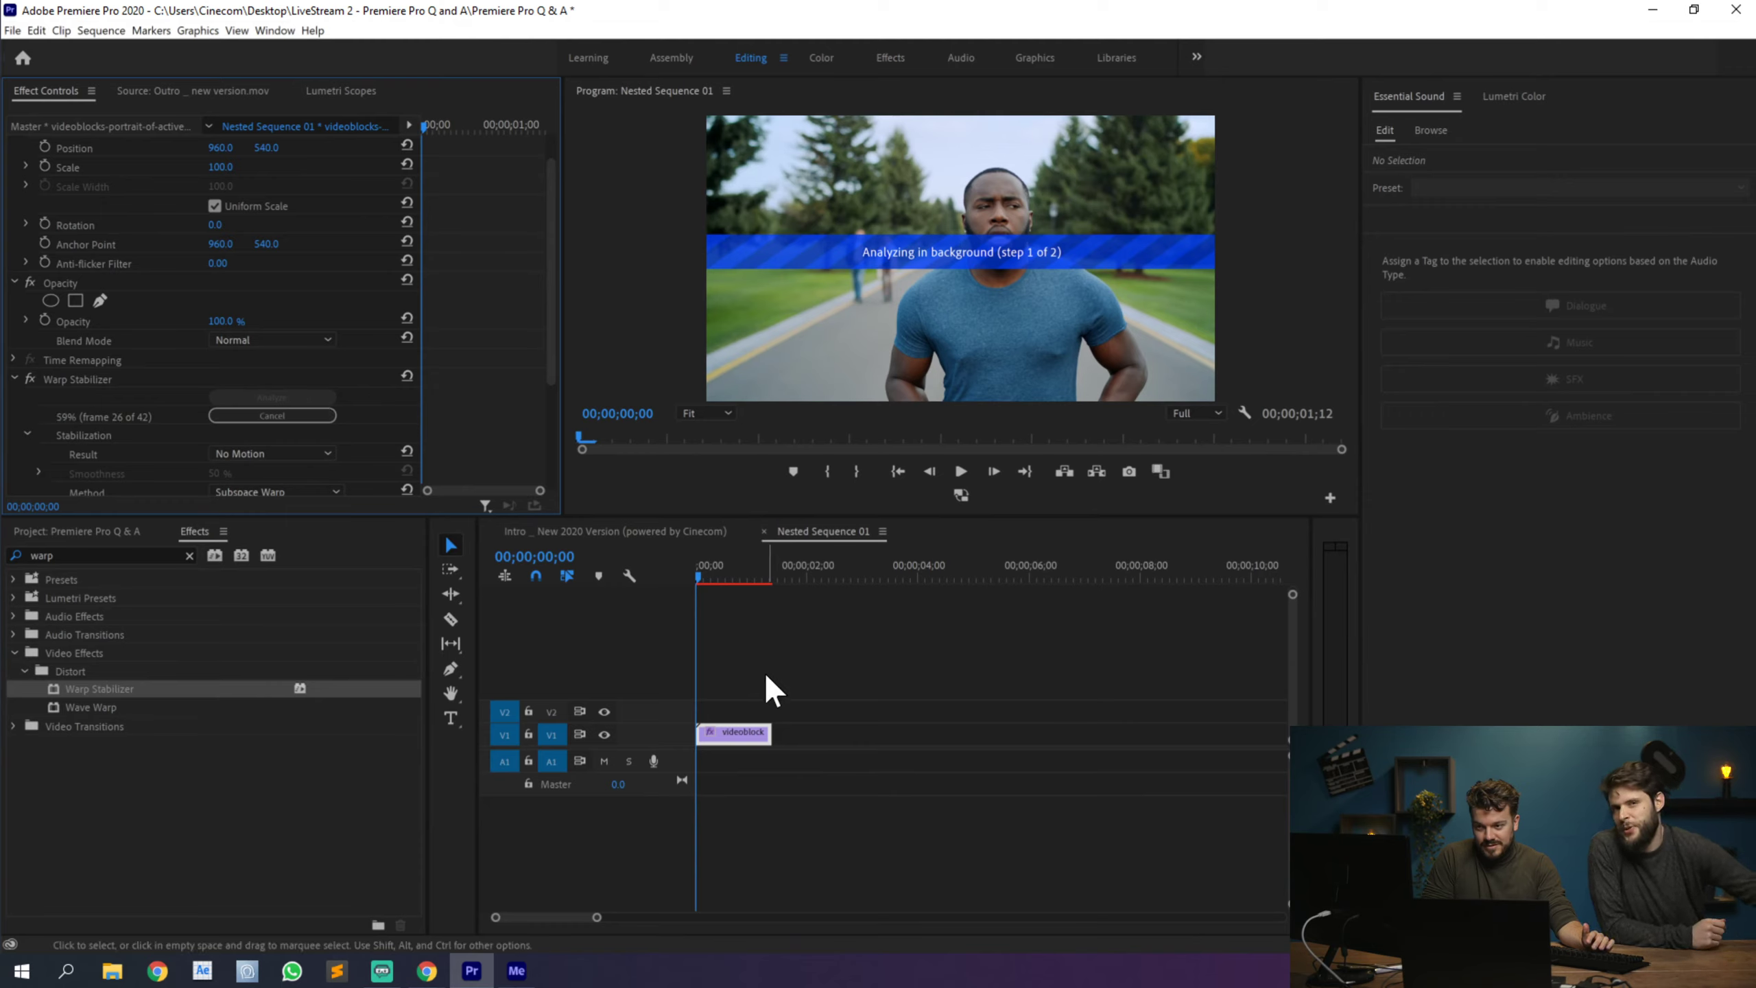
Step: Play the stabilized athlete clip in Nested Sequence 01 and return to its first frame
scroll(772, 658, "right", 1)
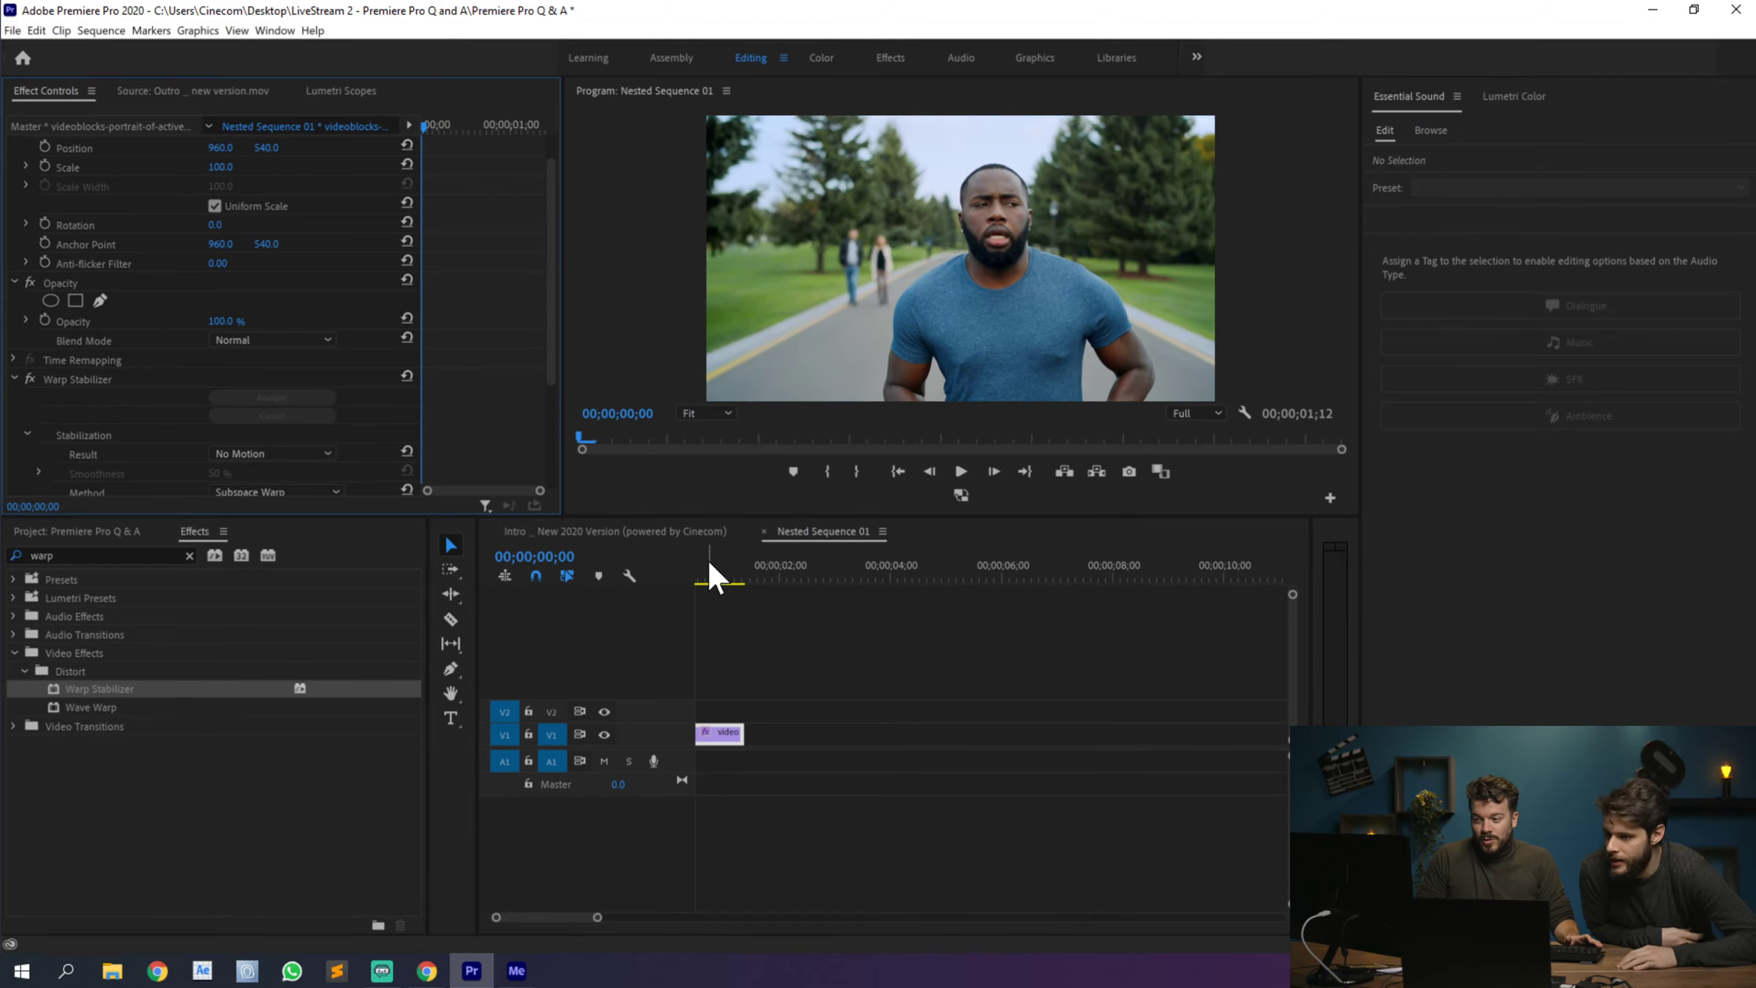
key("space")
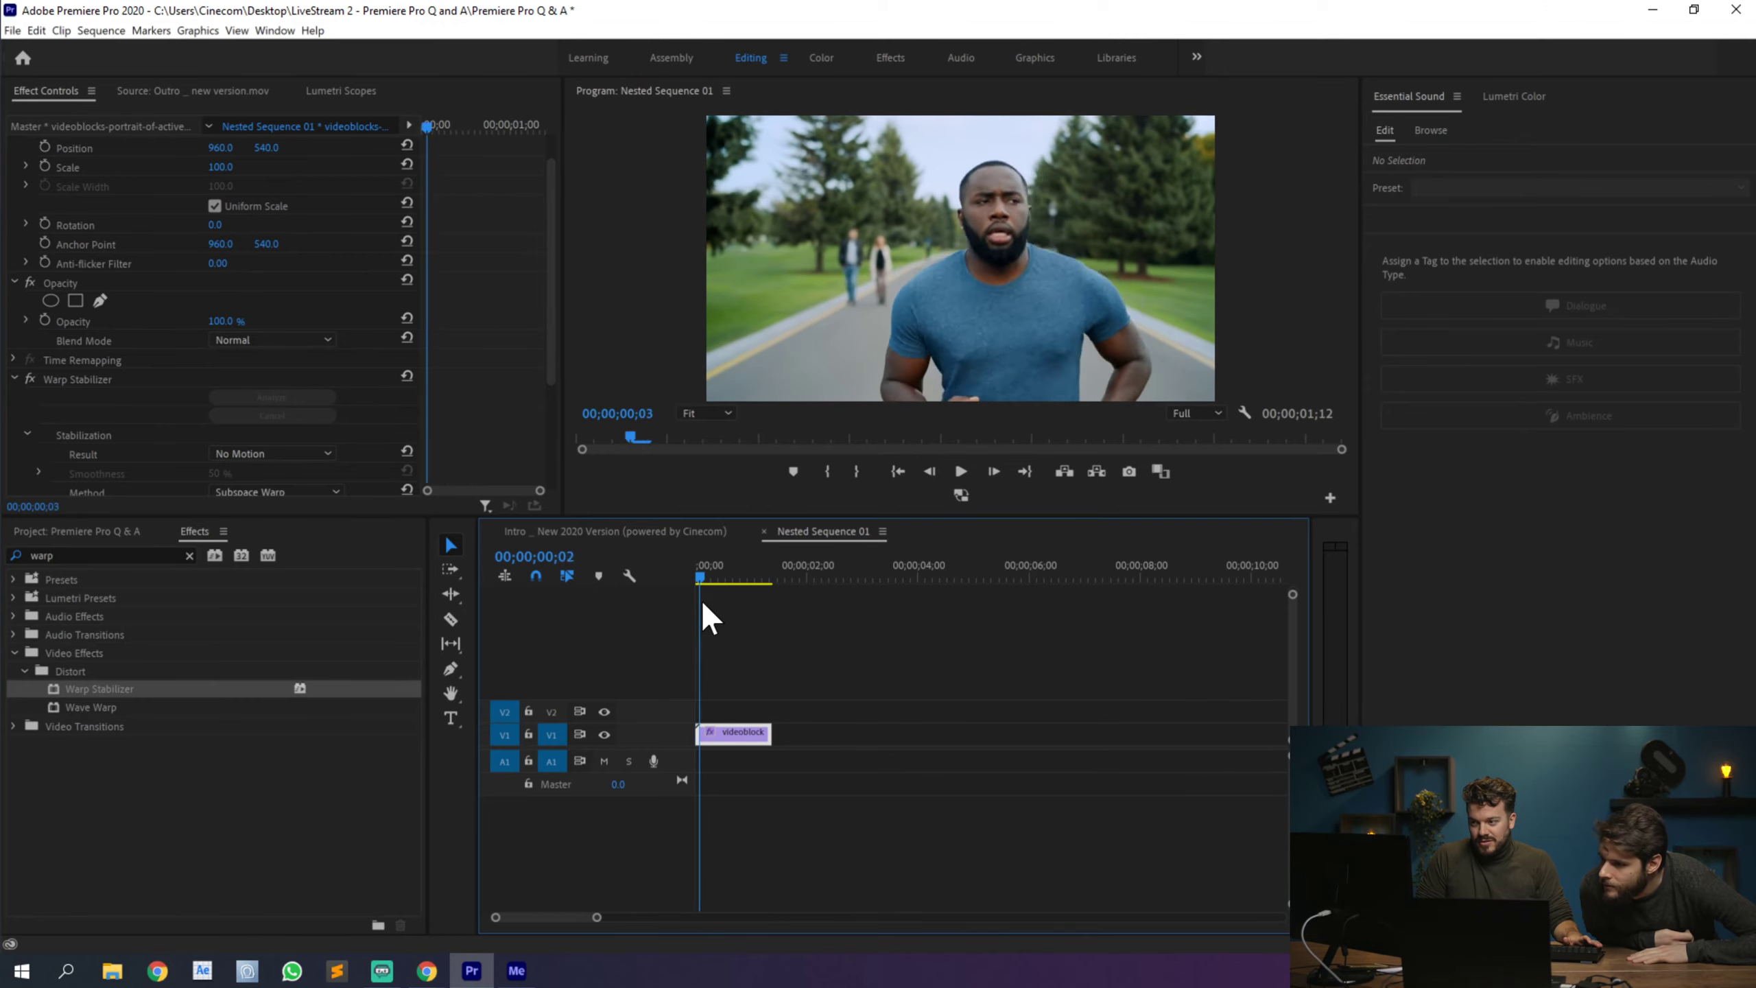
key("space")
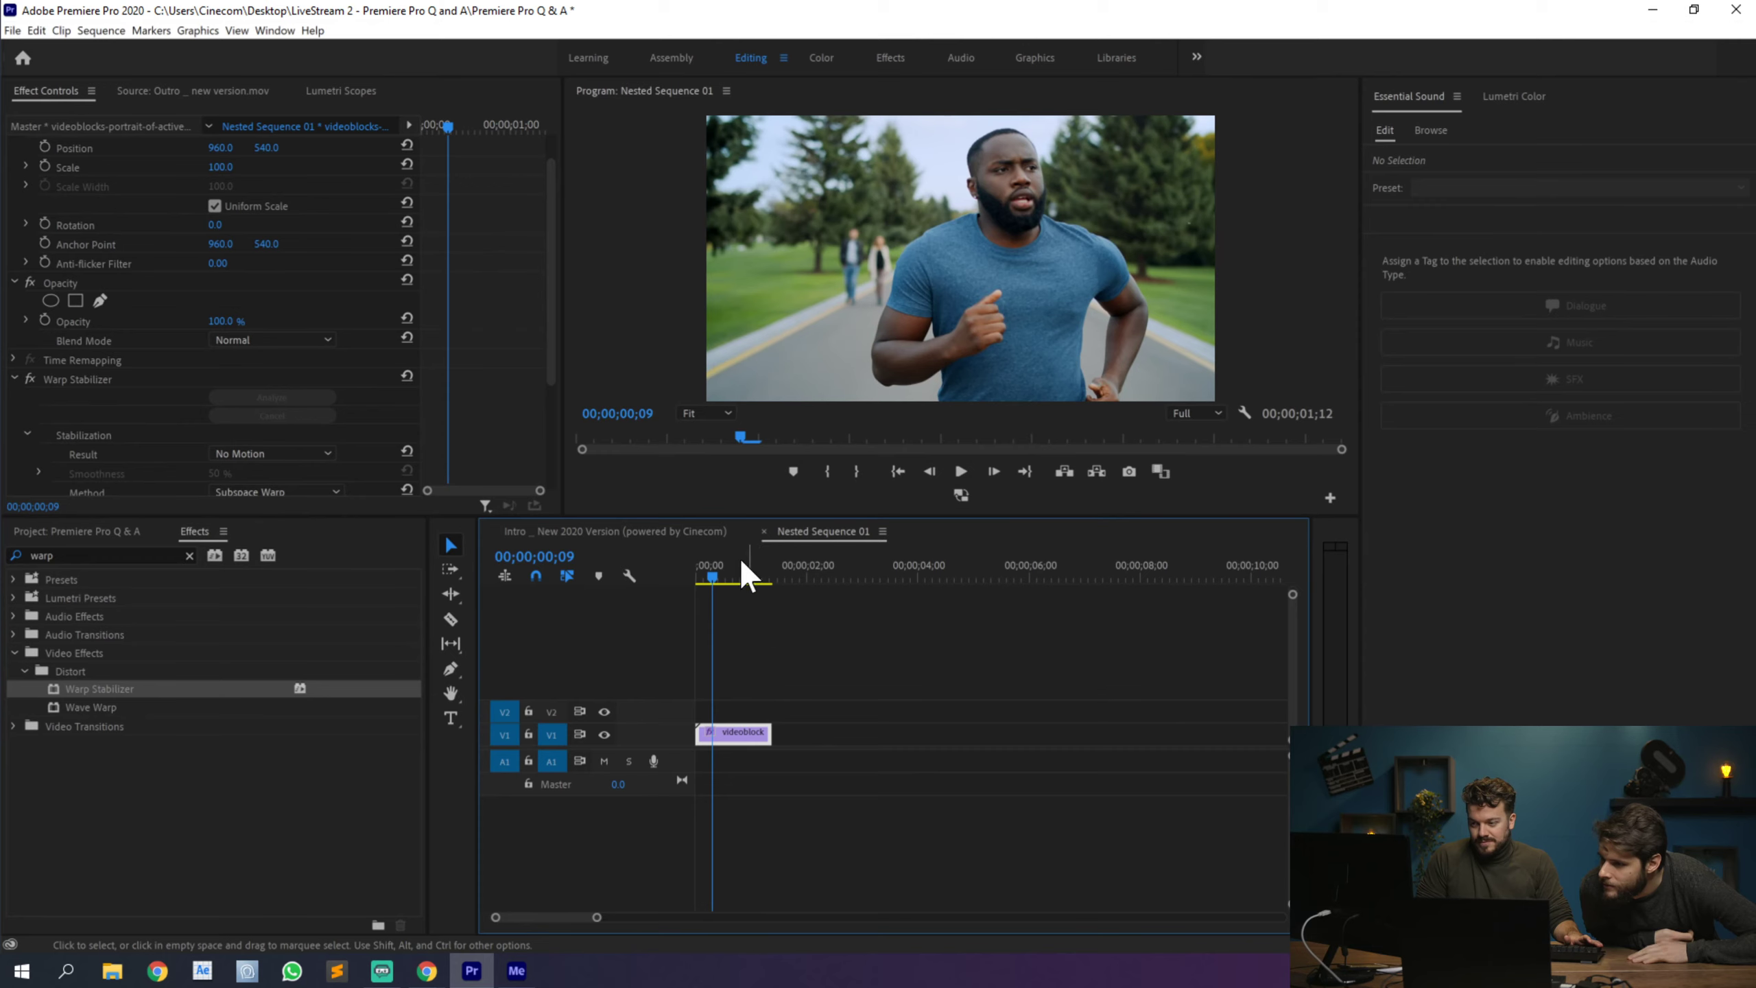
left_click_drag(740, 570, 486, 596)
Step: Remove the Warp Stabilizer from the athlete clip in Nested Sequence 01 and open the Intro sequence
left_click(85, 382)
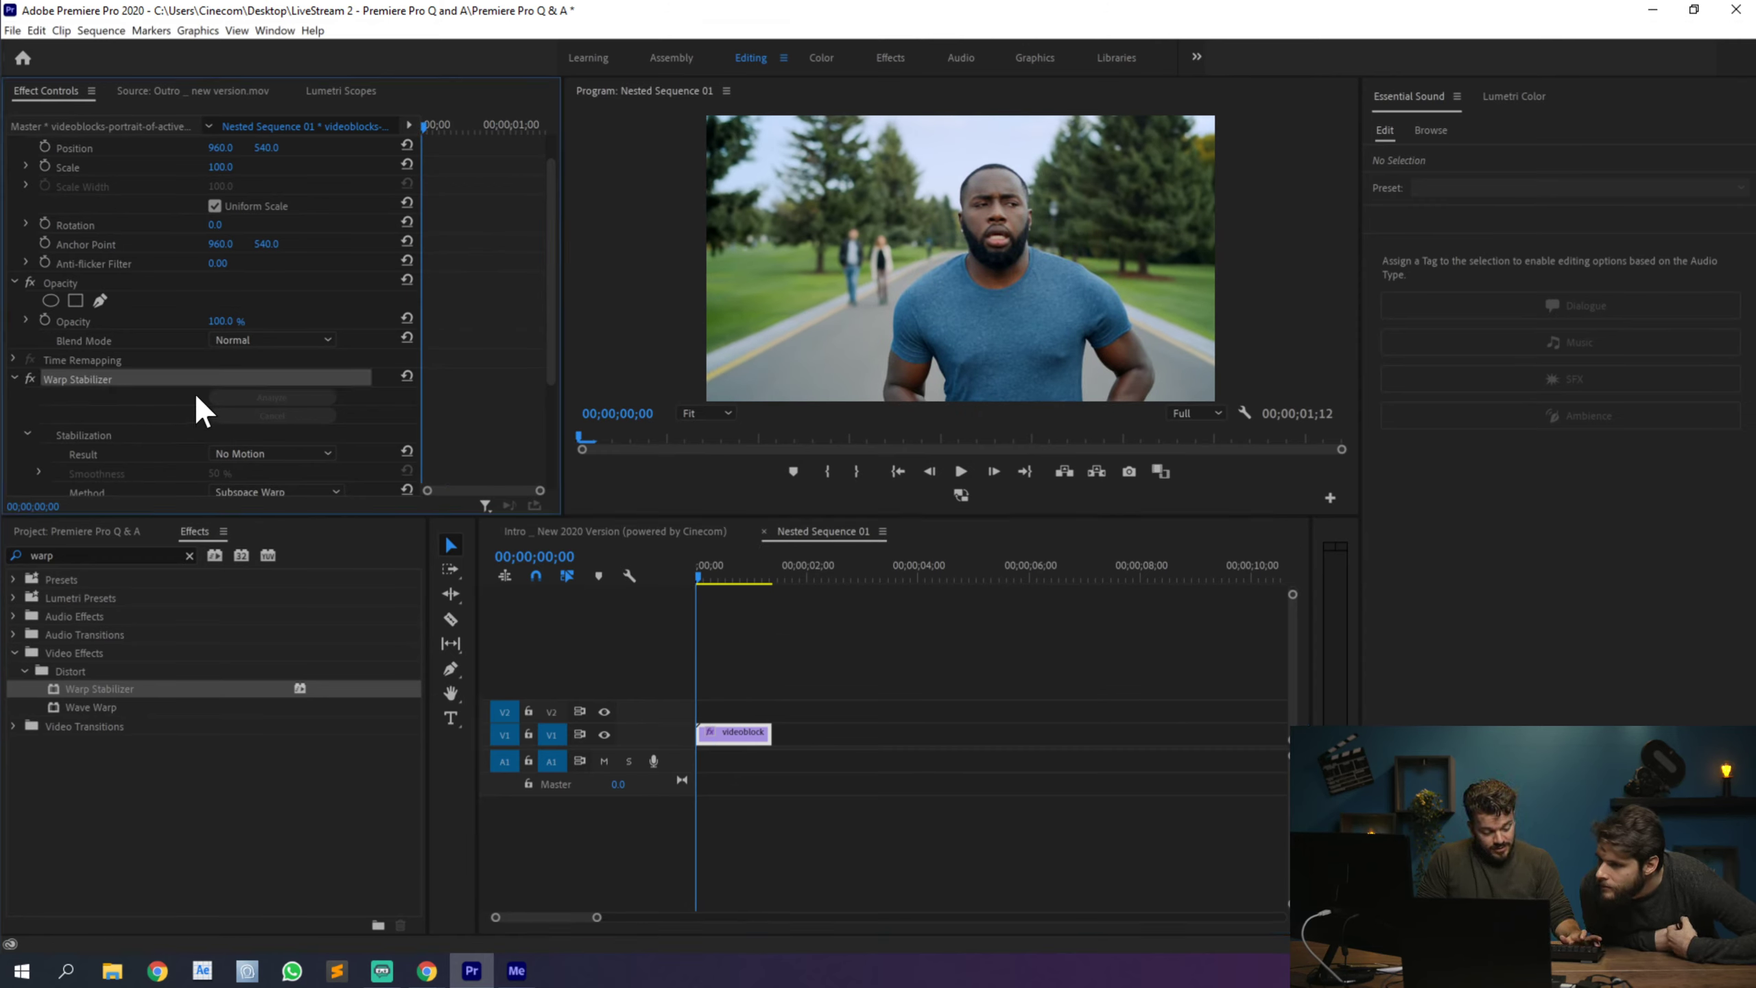
key("Delete")
left_click(636, 528)
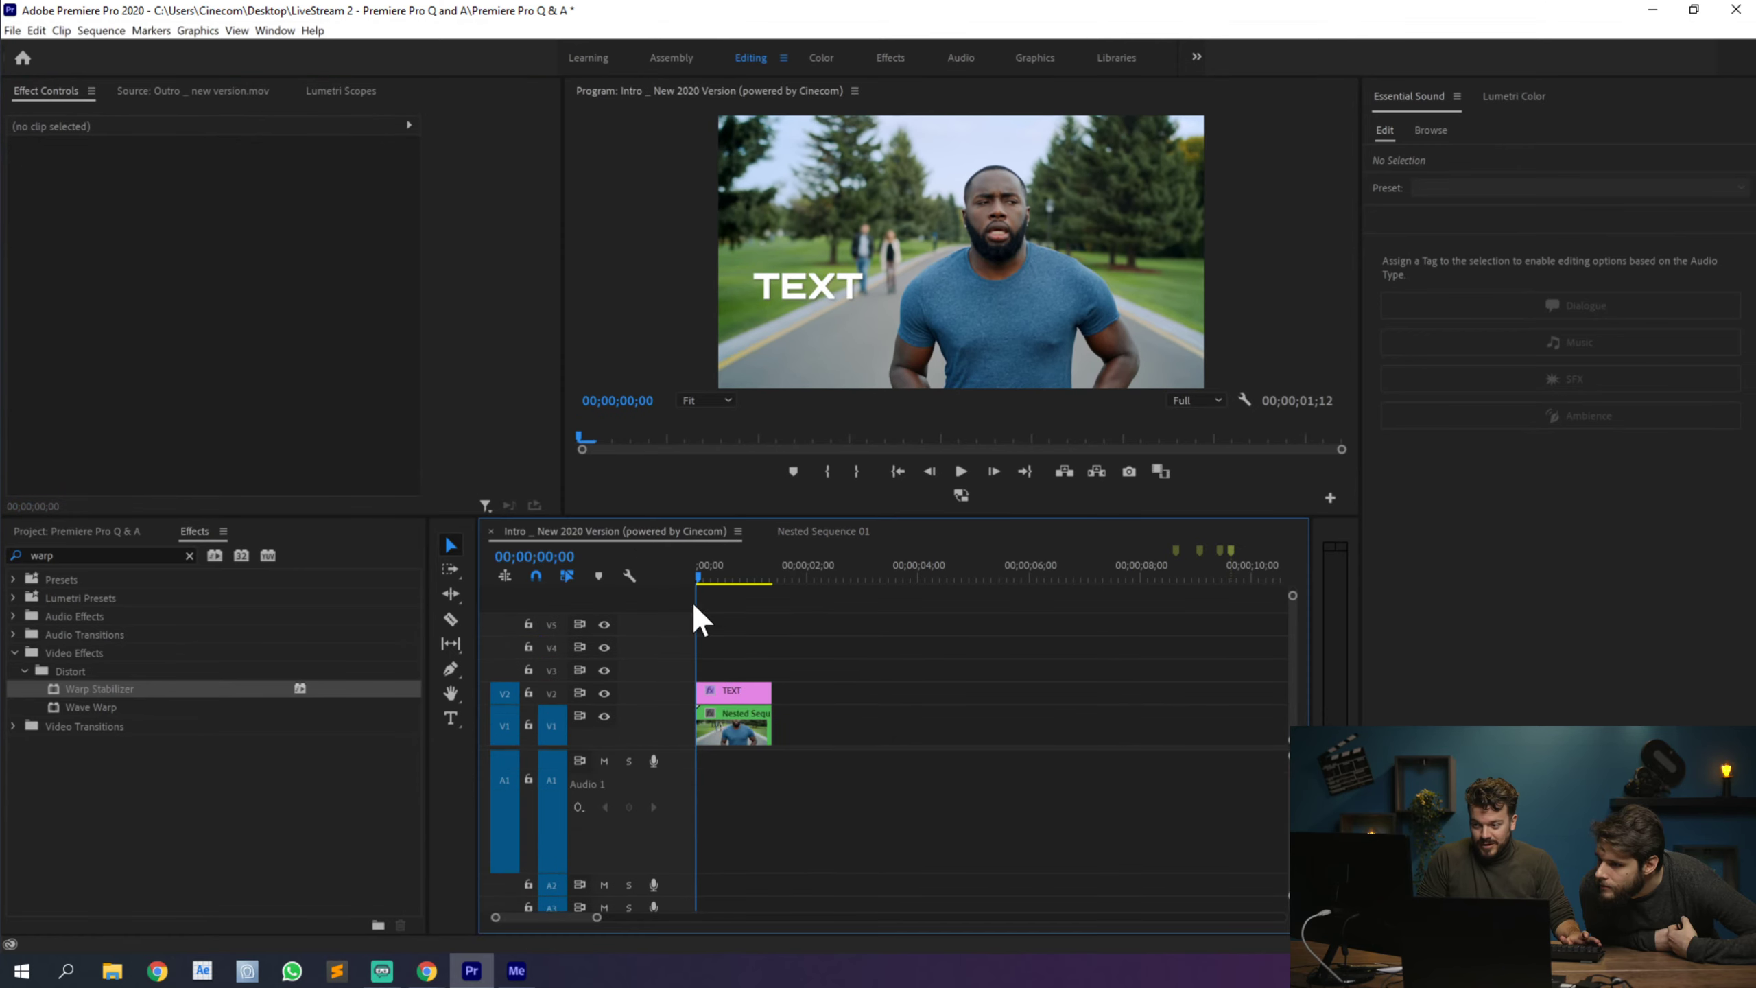
Step: Apply the Warp Stabilizer to the TEXT title in the Intro sequence and scrub through its opening frames
key("ctrl+z")
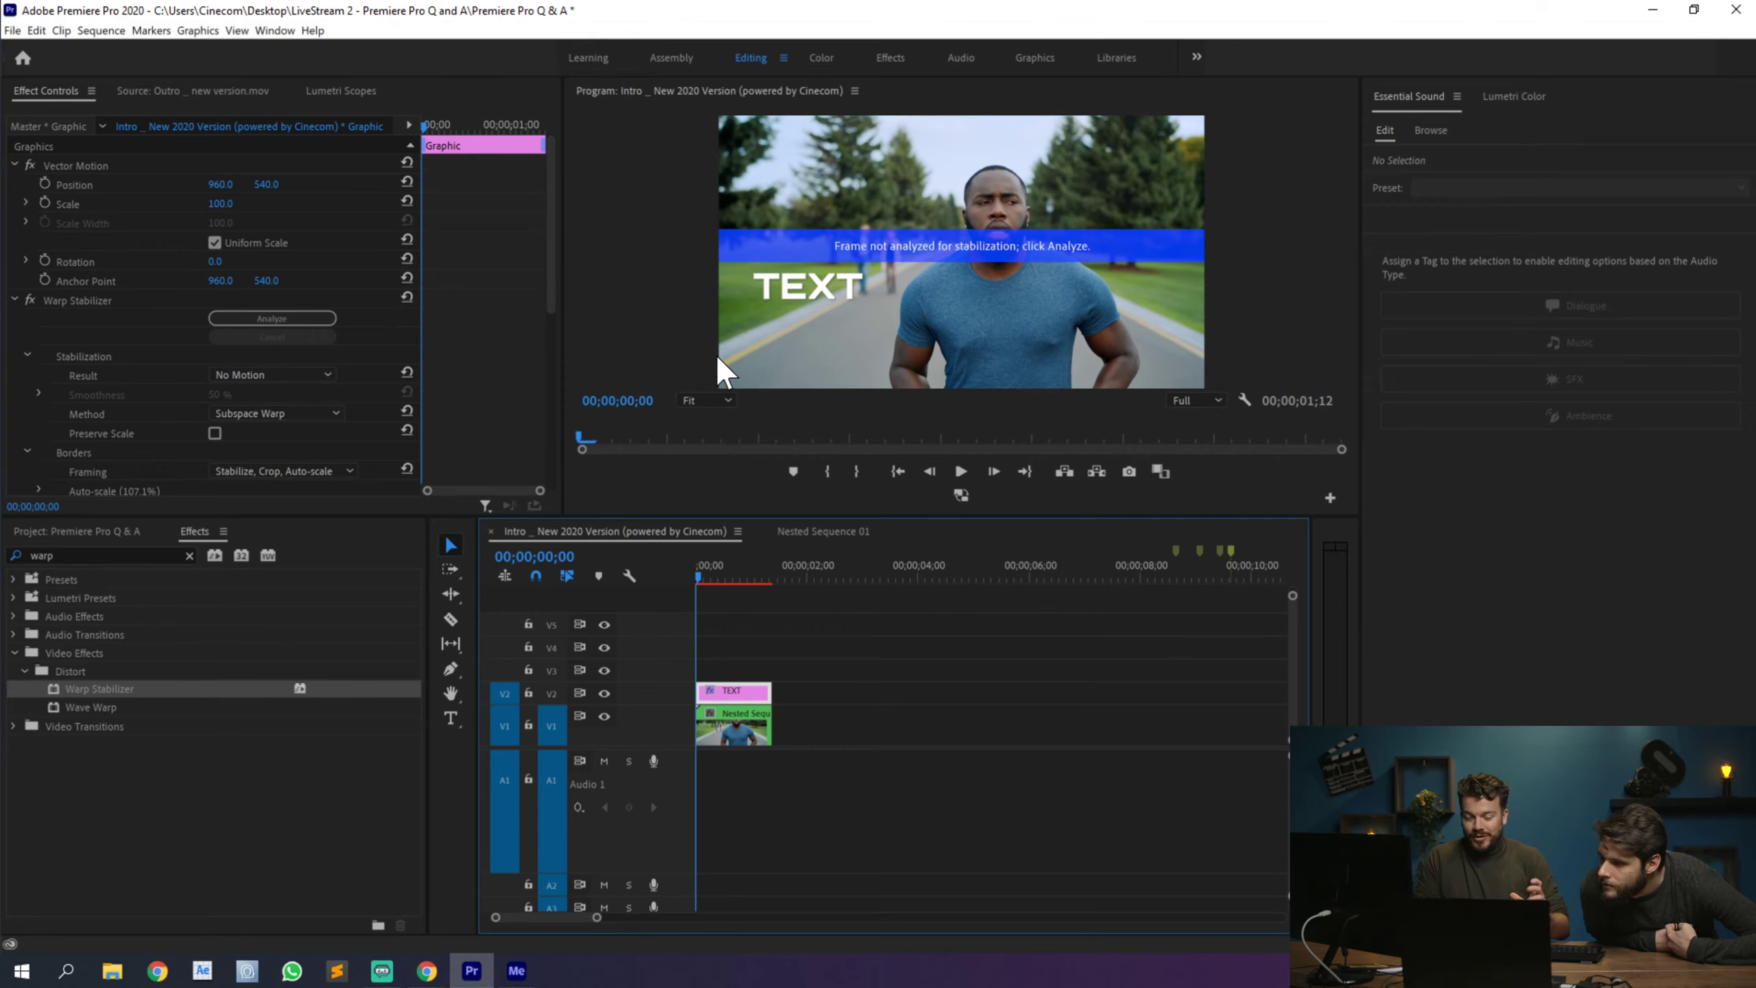
left_click(713, 579)
left_click_drag(717, 579, 674, 580)
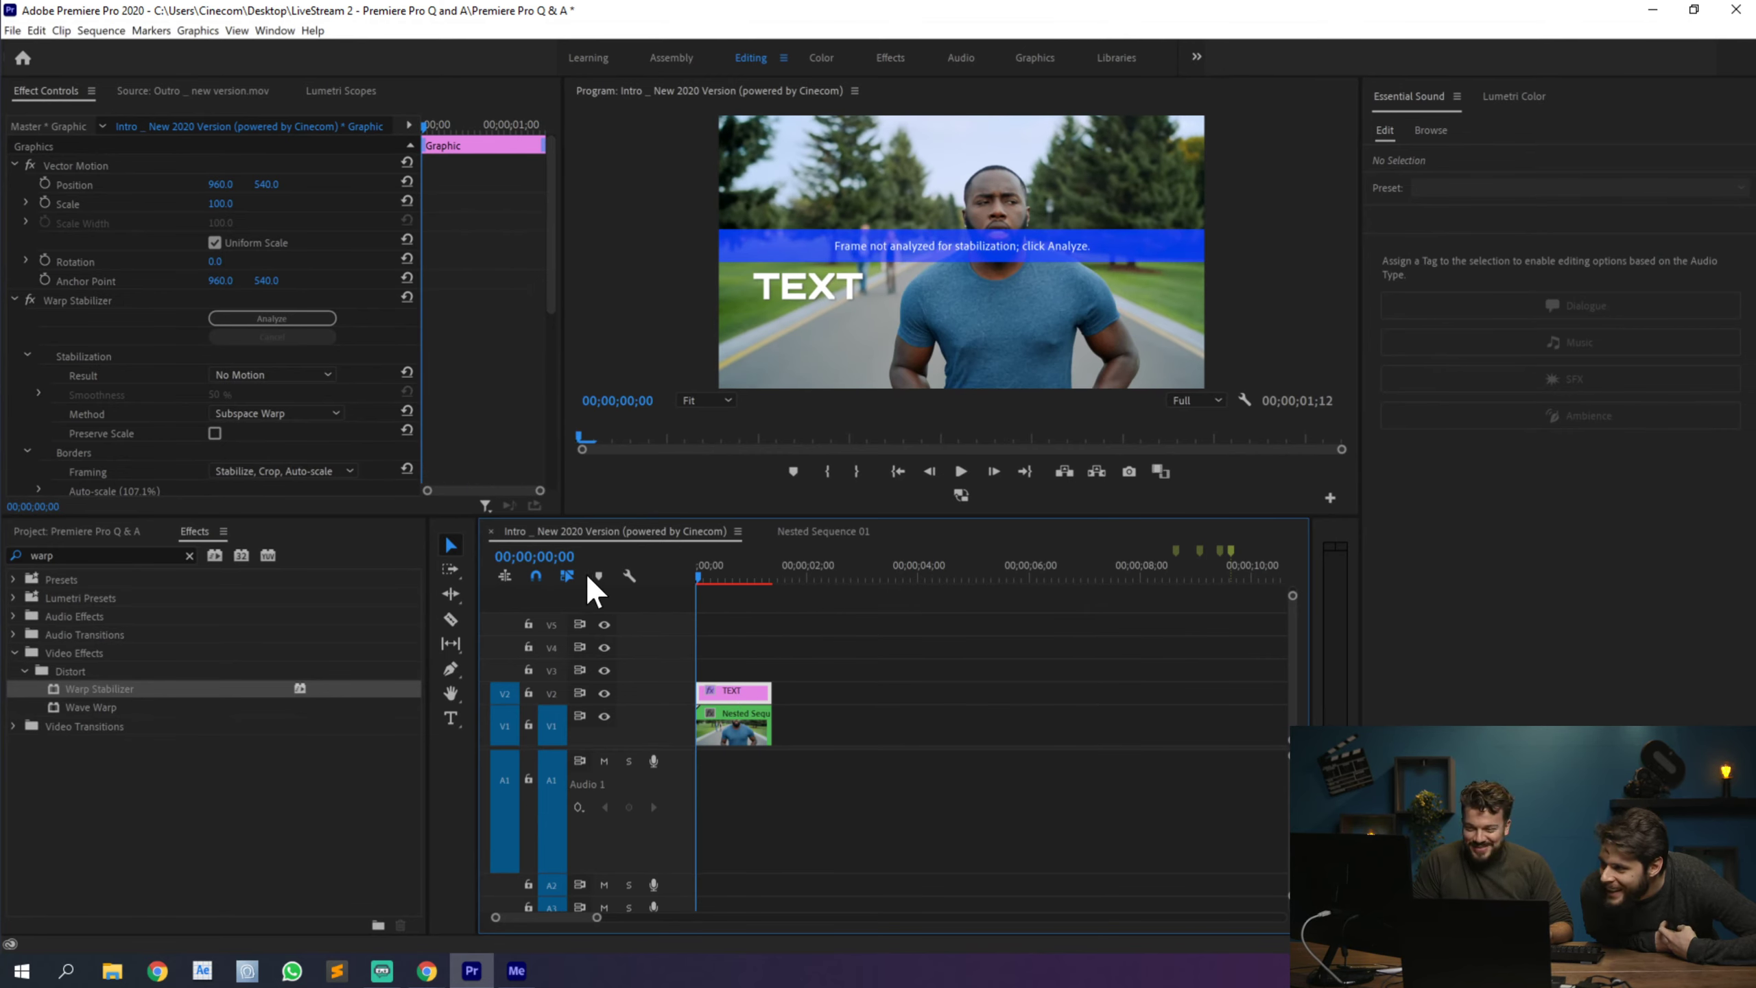
left_click(702, 581)
left_click_drag(706, 584, 653, 580)
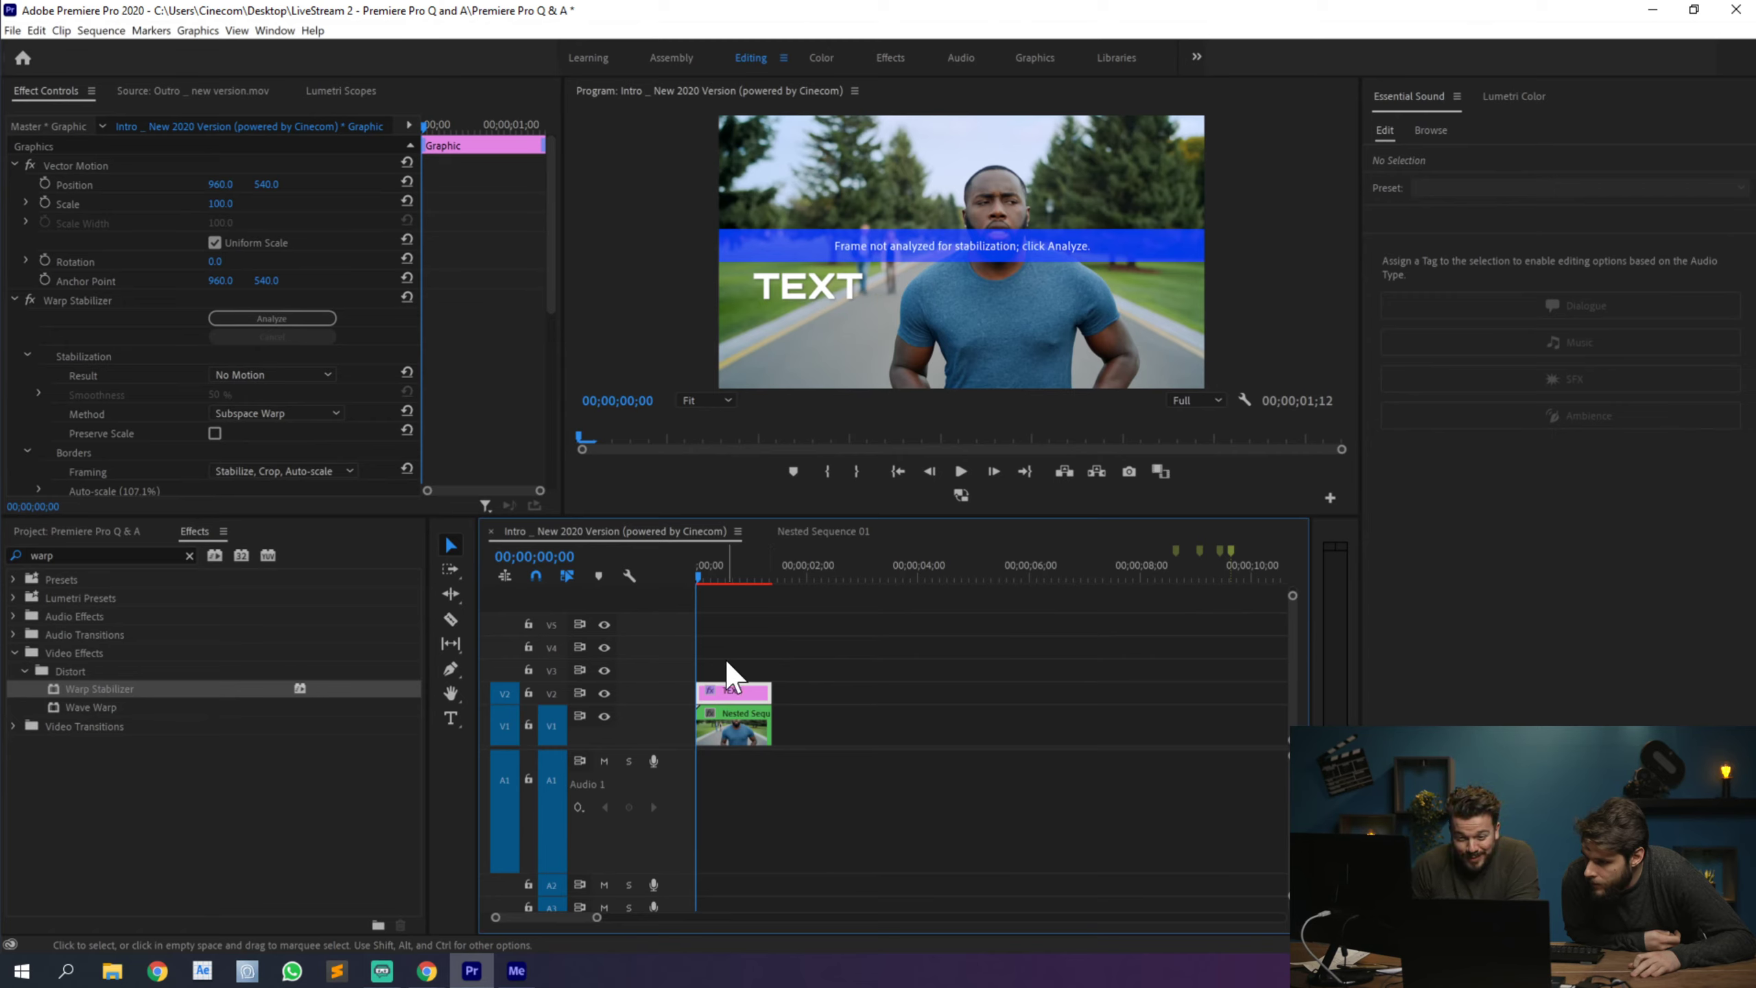
Step: Clear the effects search, look through the Video Transitions categories, and search the effects for trans and transf
left_click(193, 564)
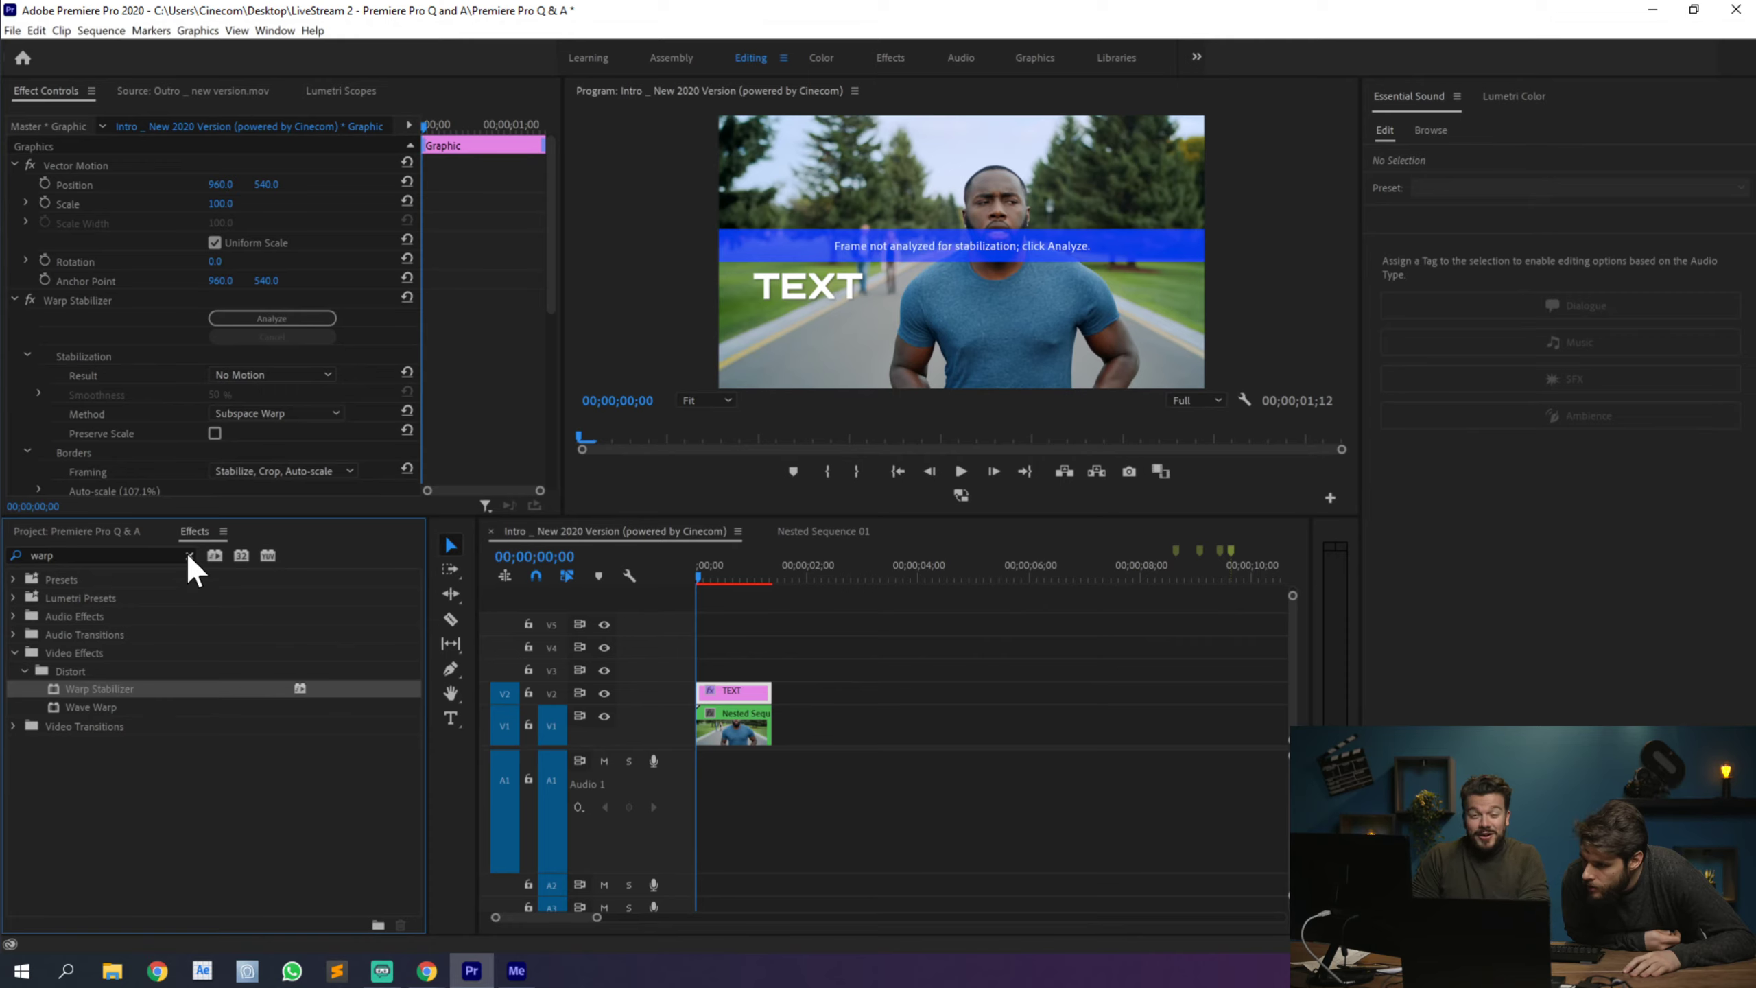
left_click(188, 555)
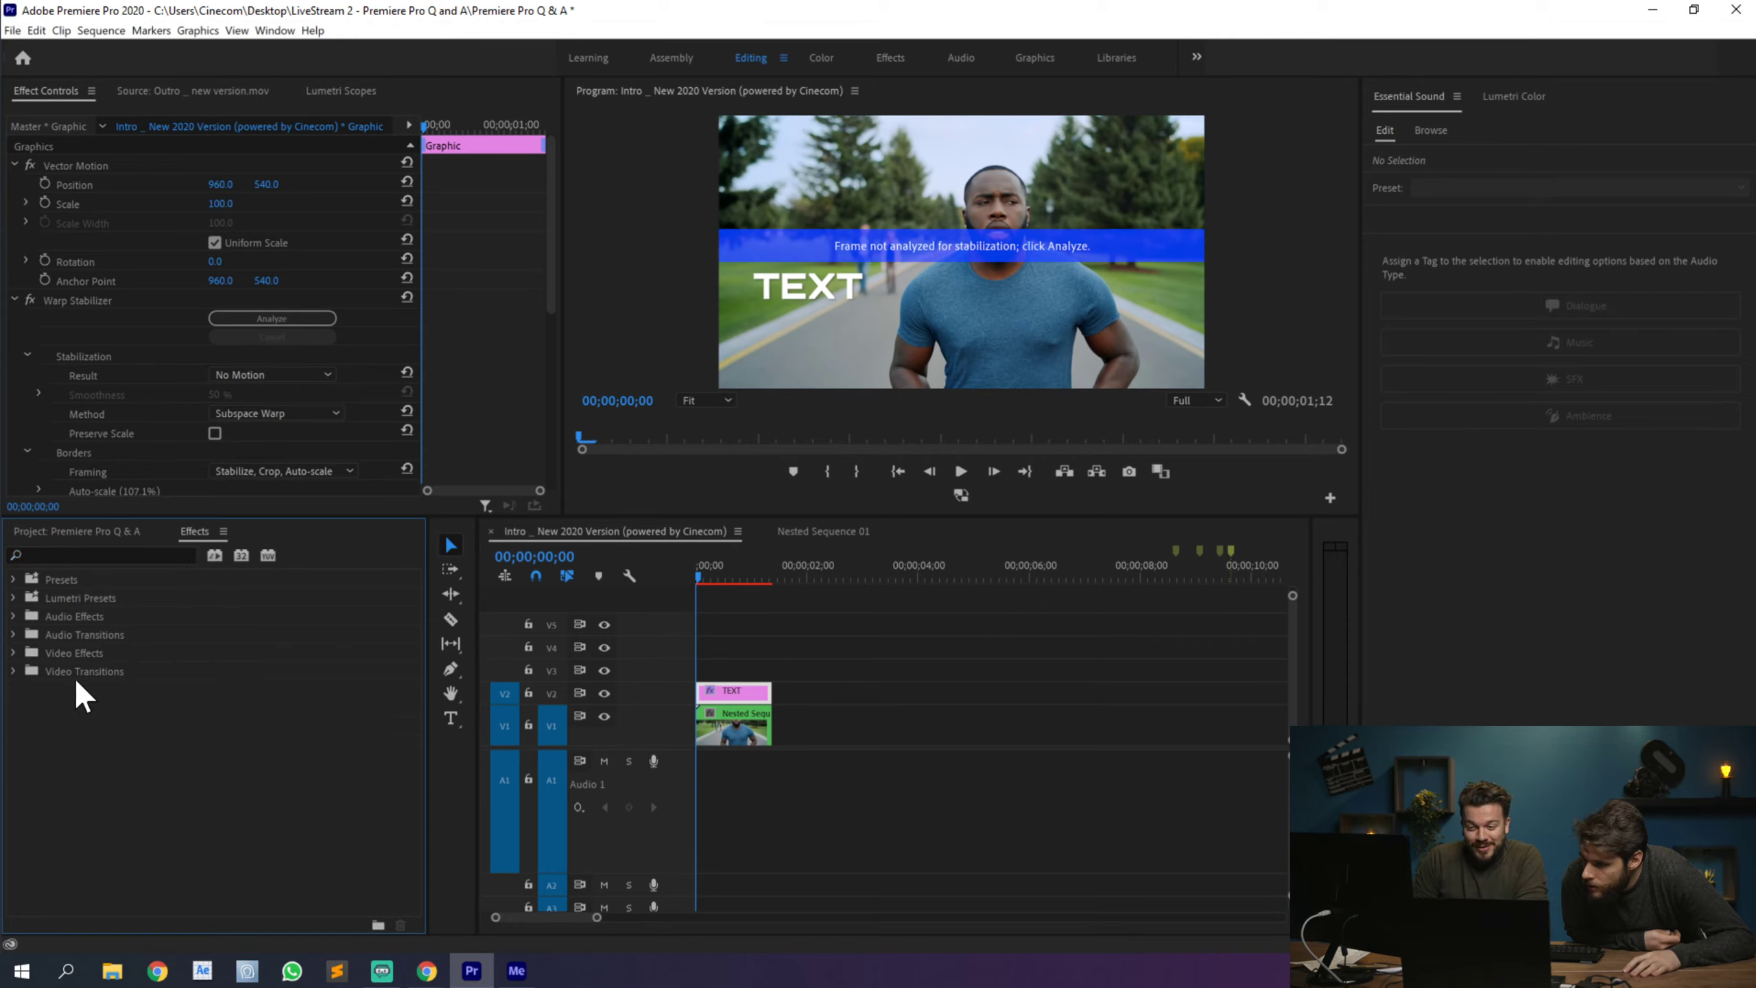
left_click(13, 672)
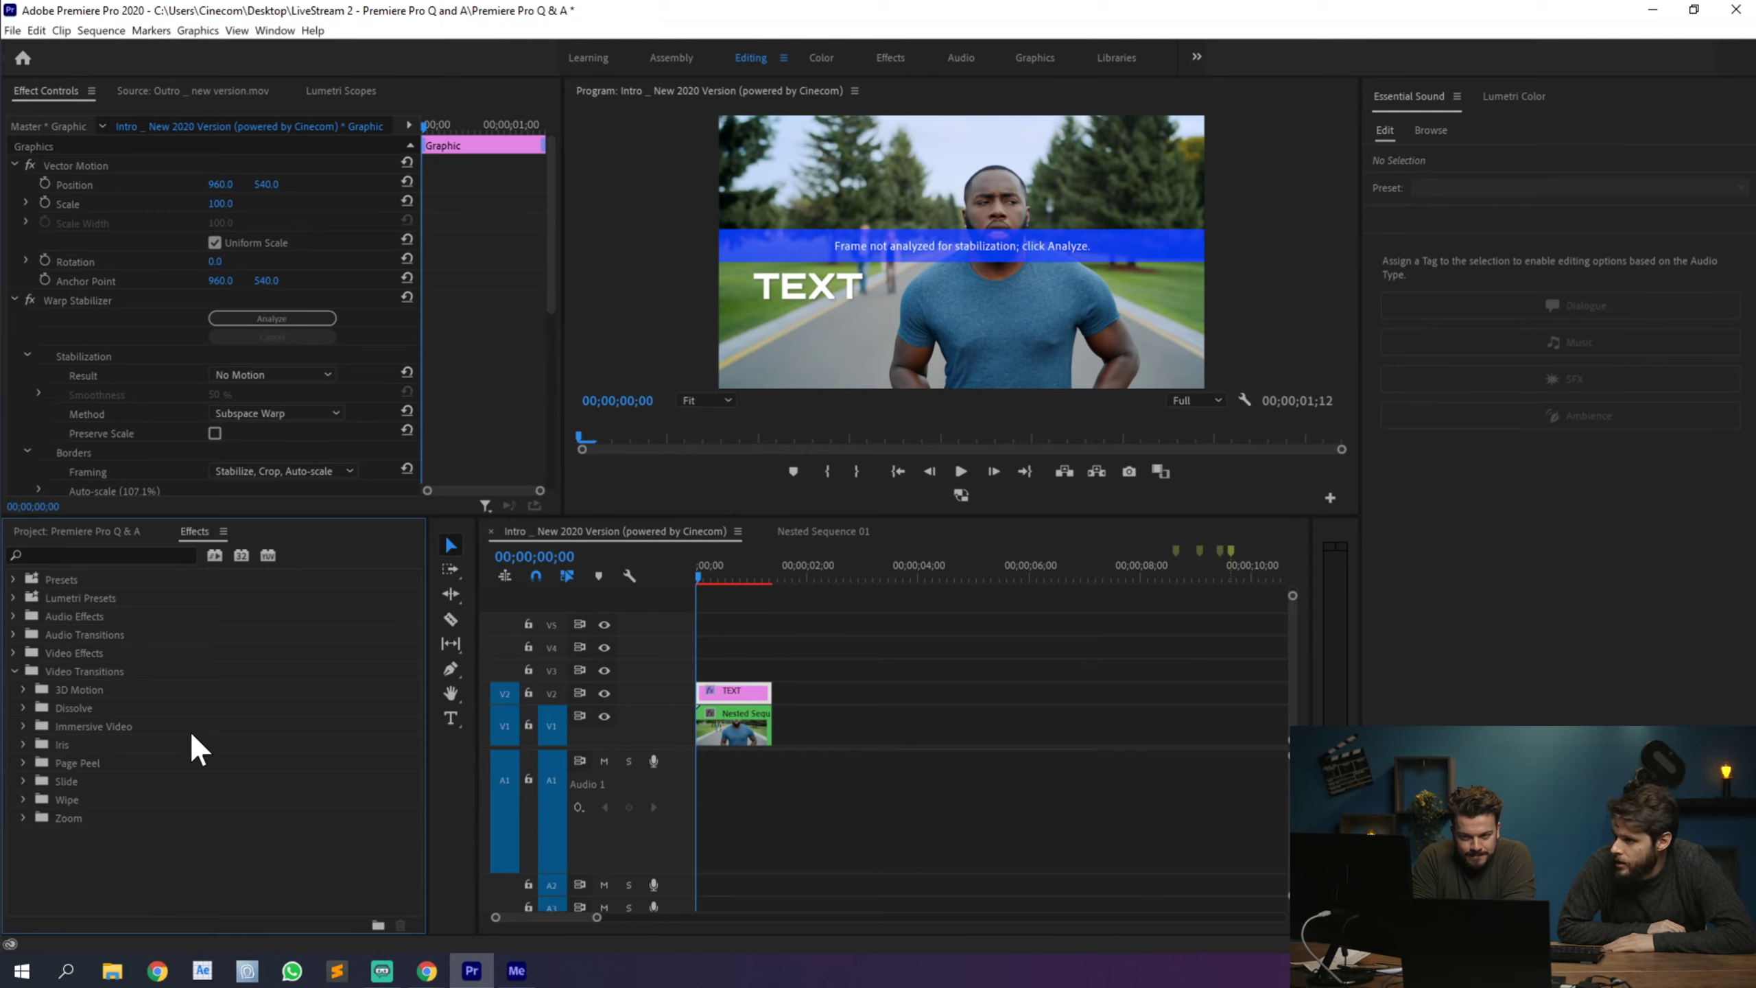
left_click(138, 556)
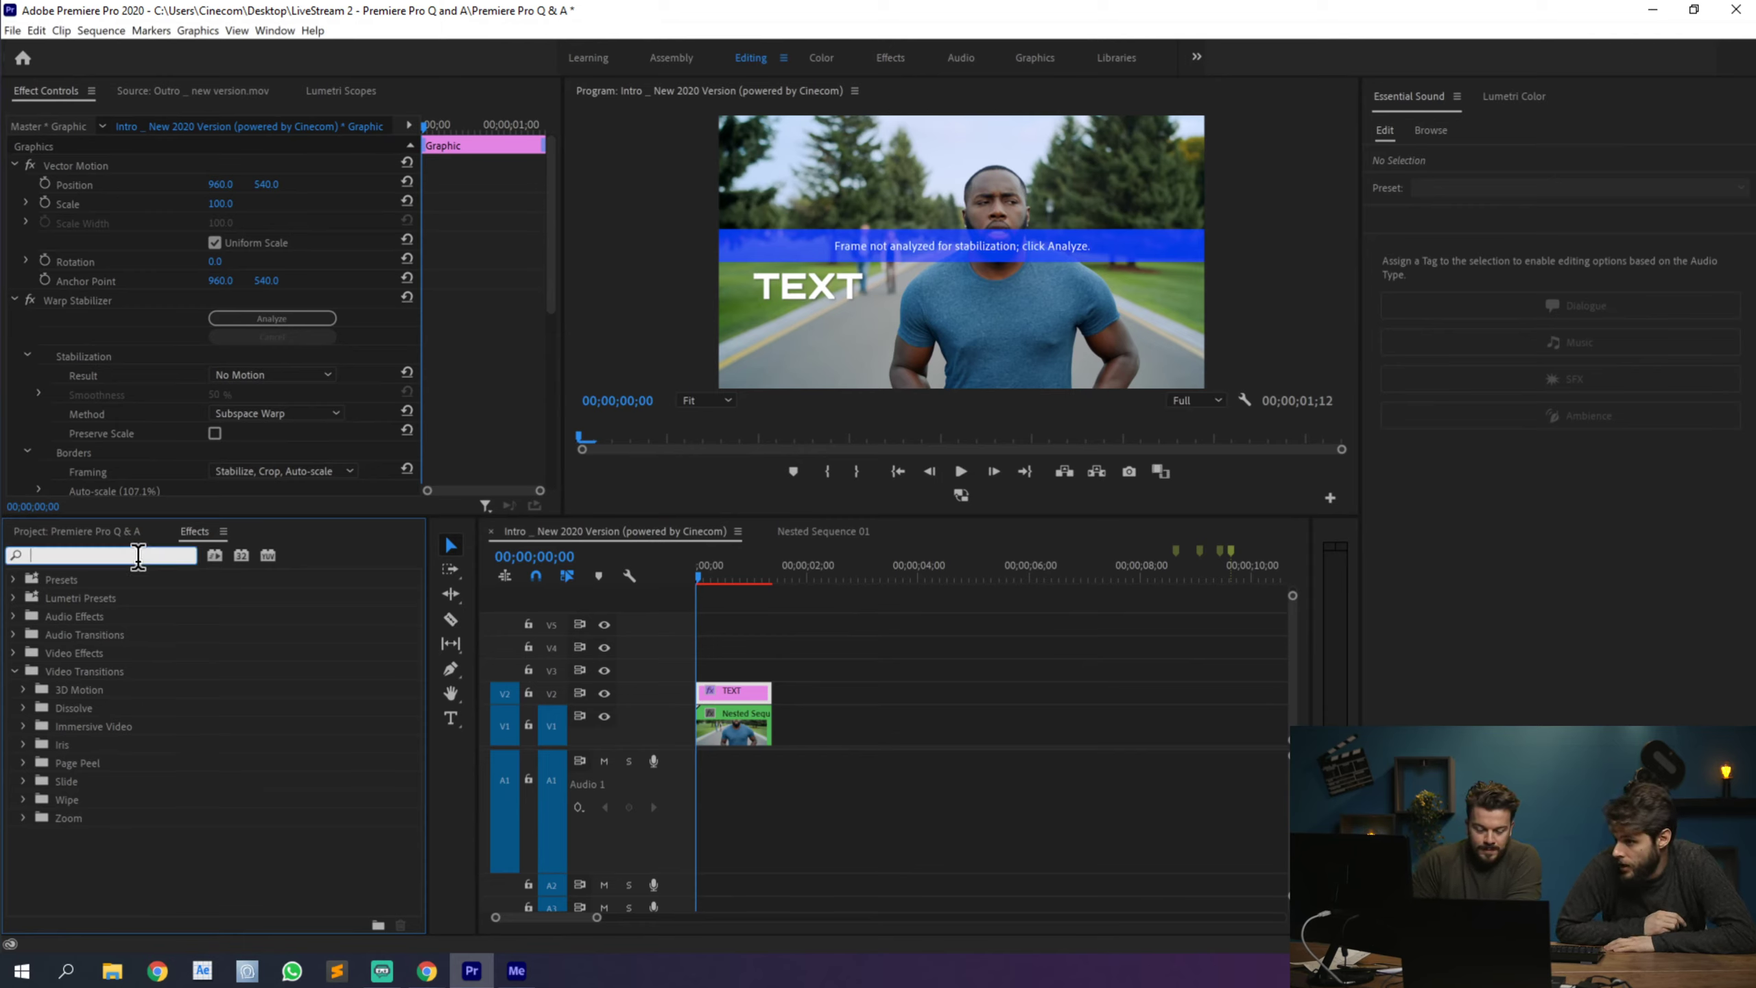
type("tra")
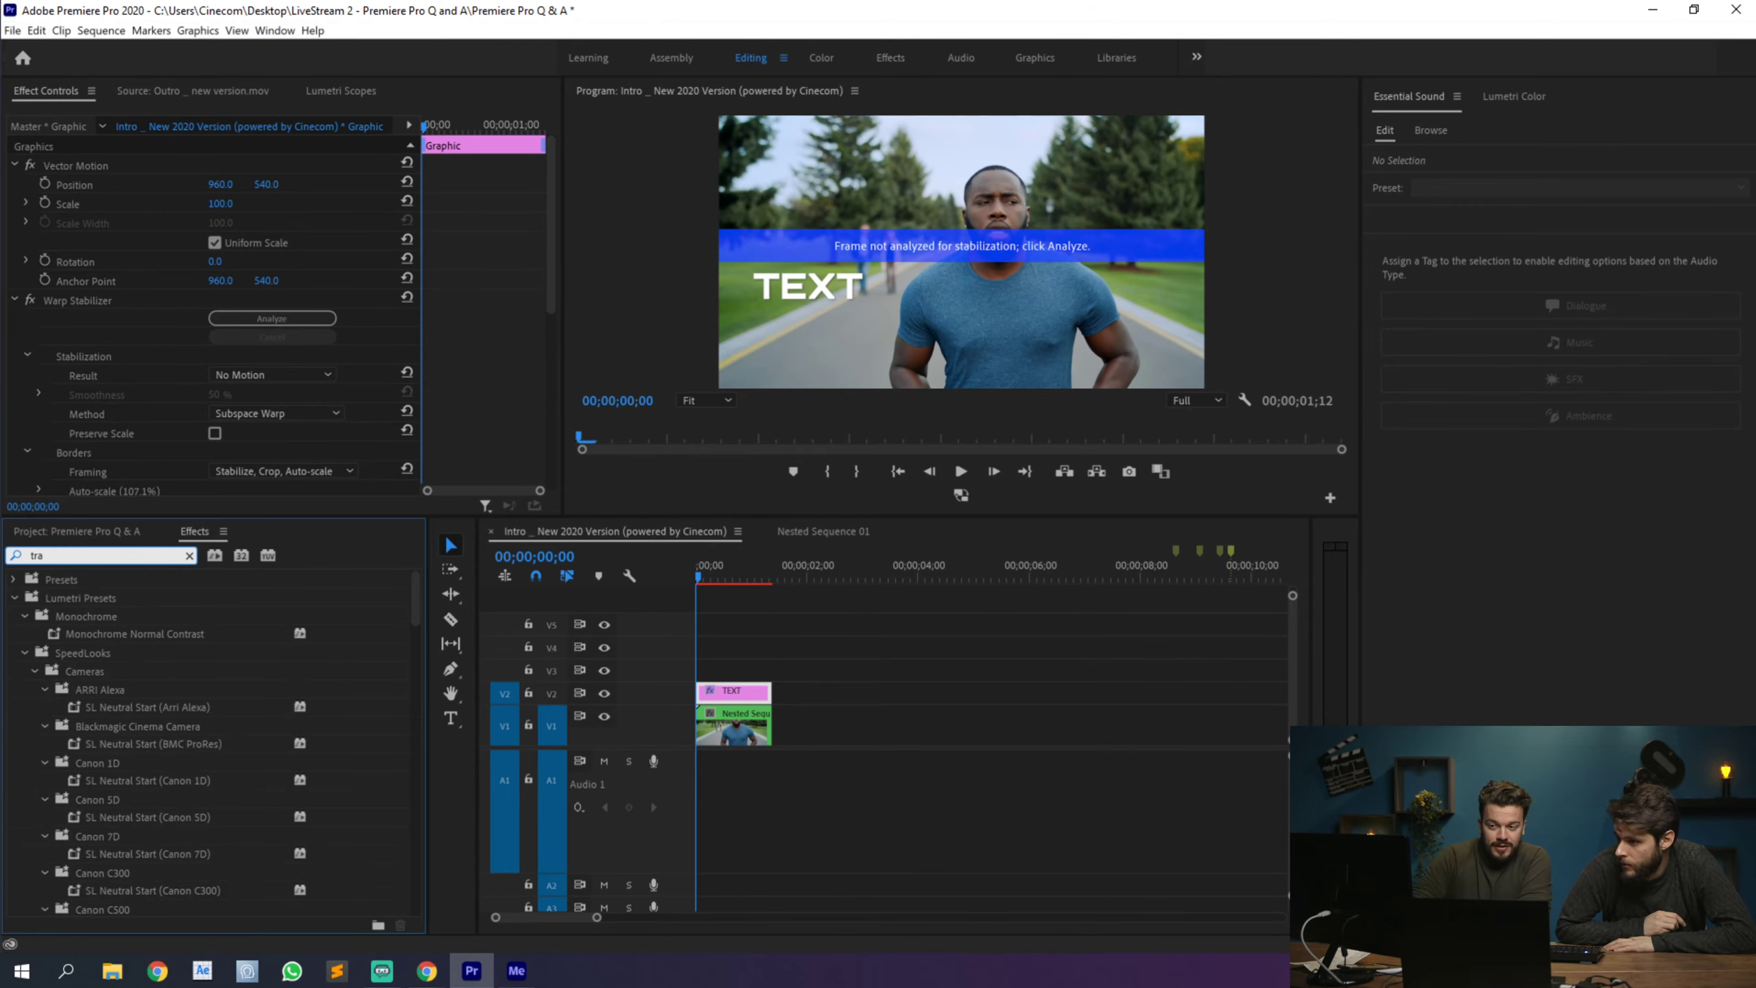
type("ns")
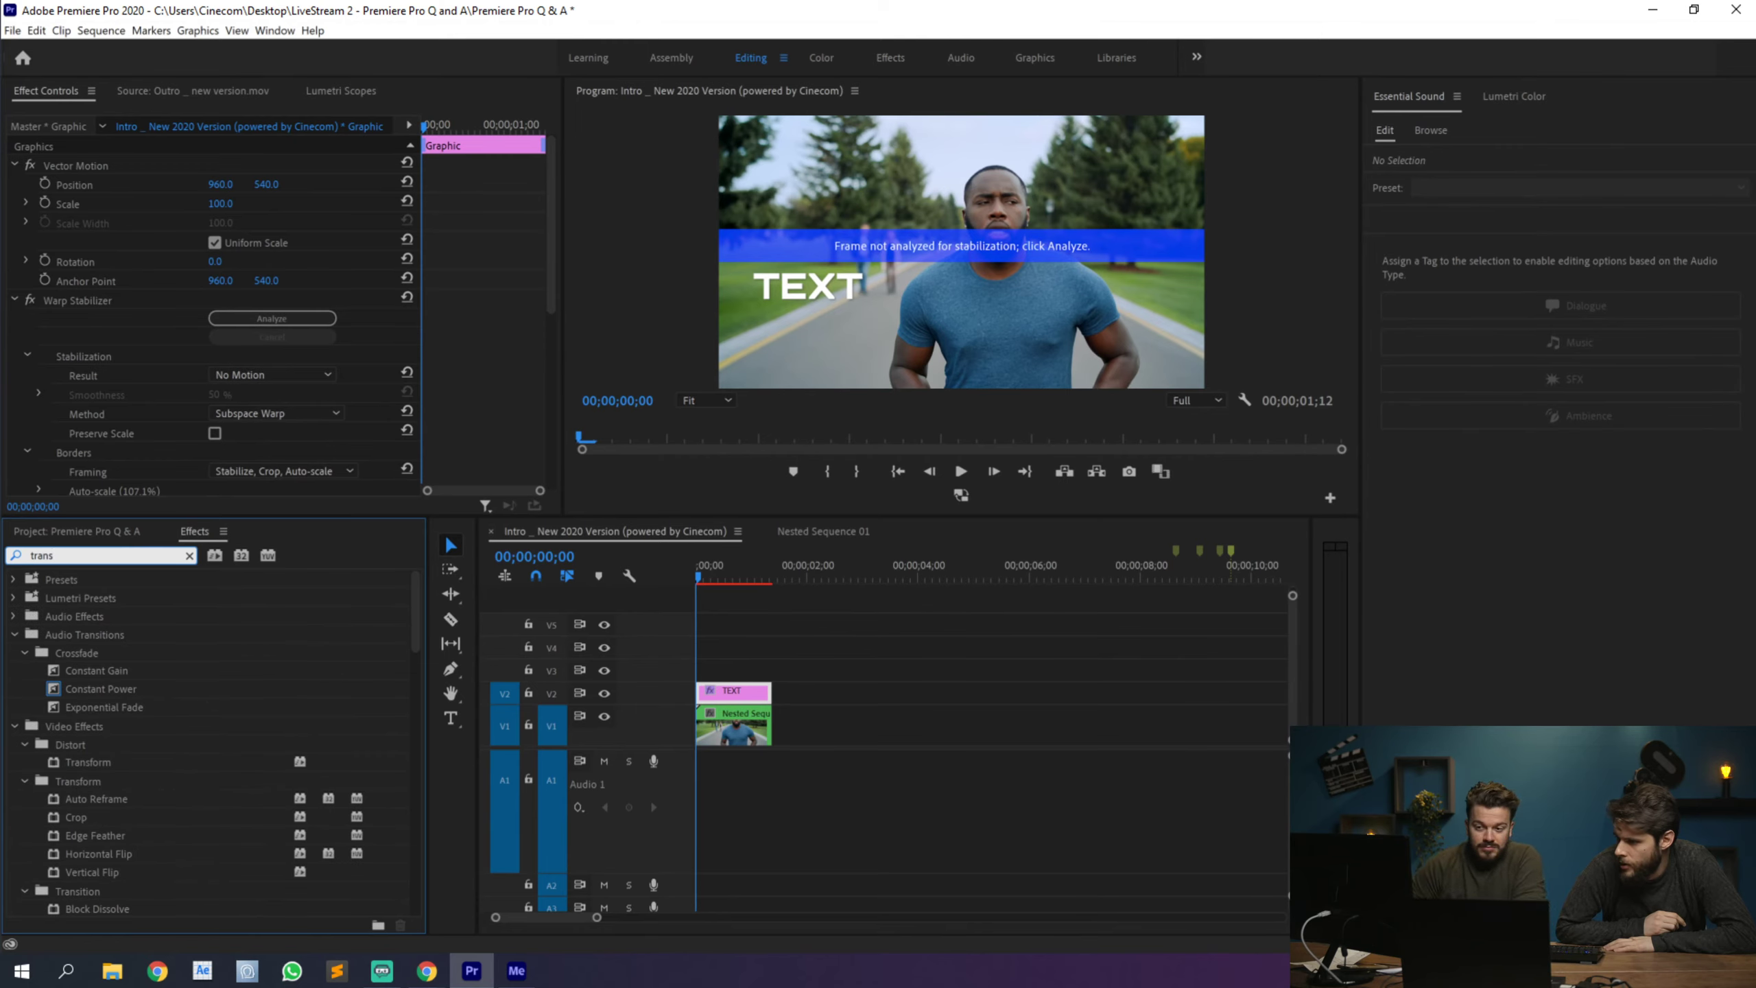
scroll(151, 741, "down", 5)
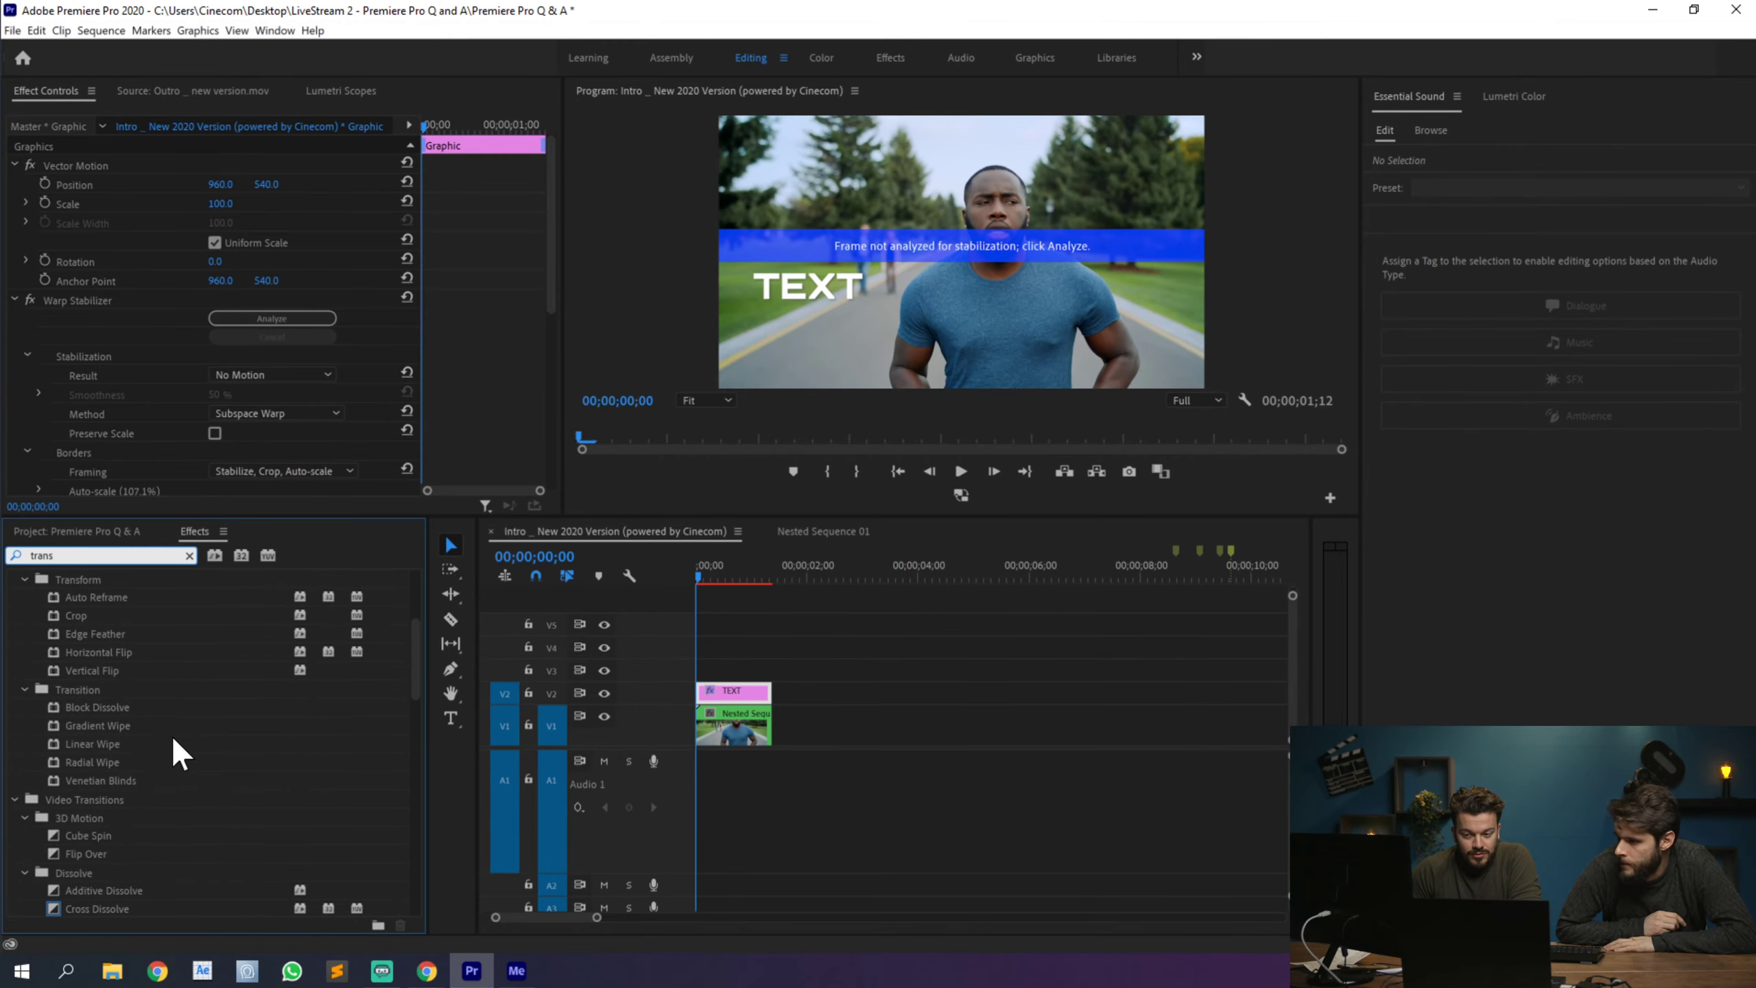
scroll(173, 739, "down", 4)
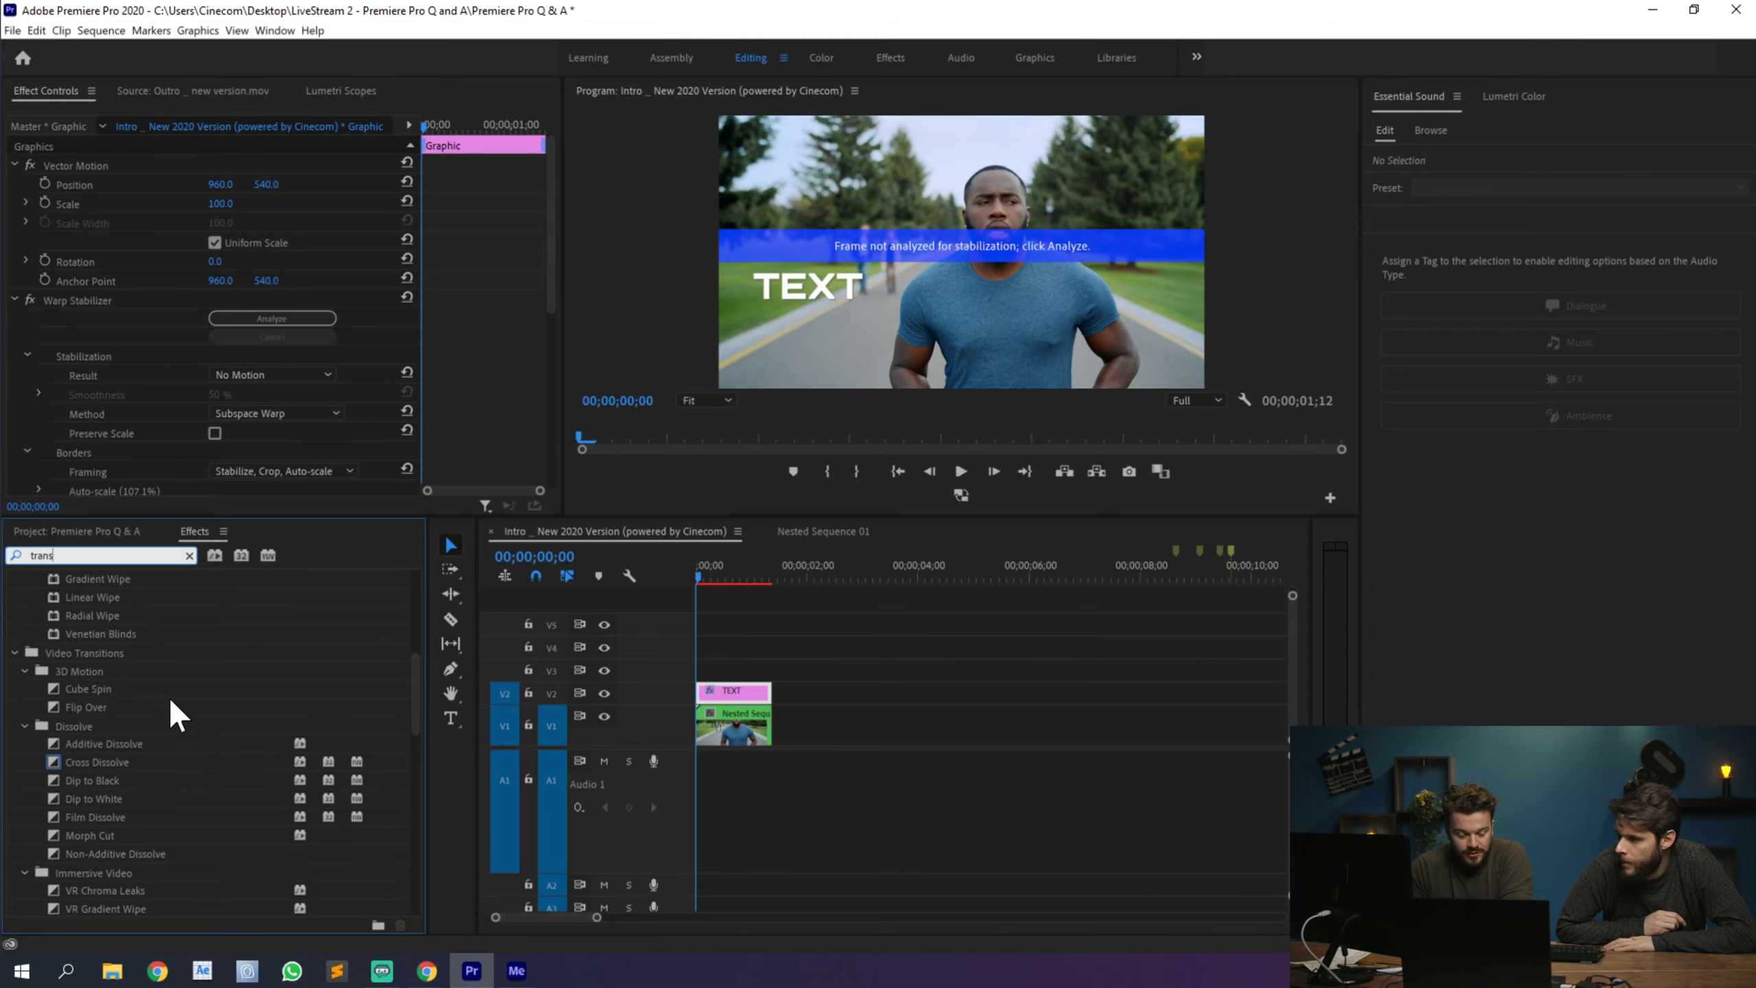
type("f")
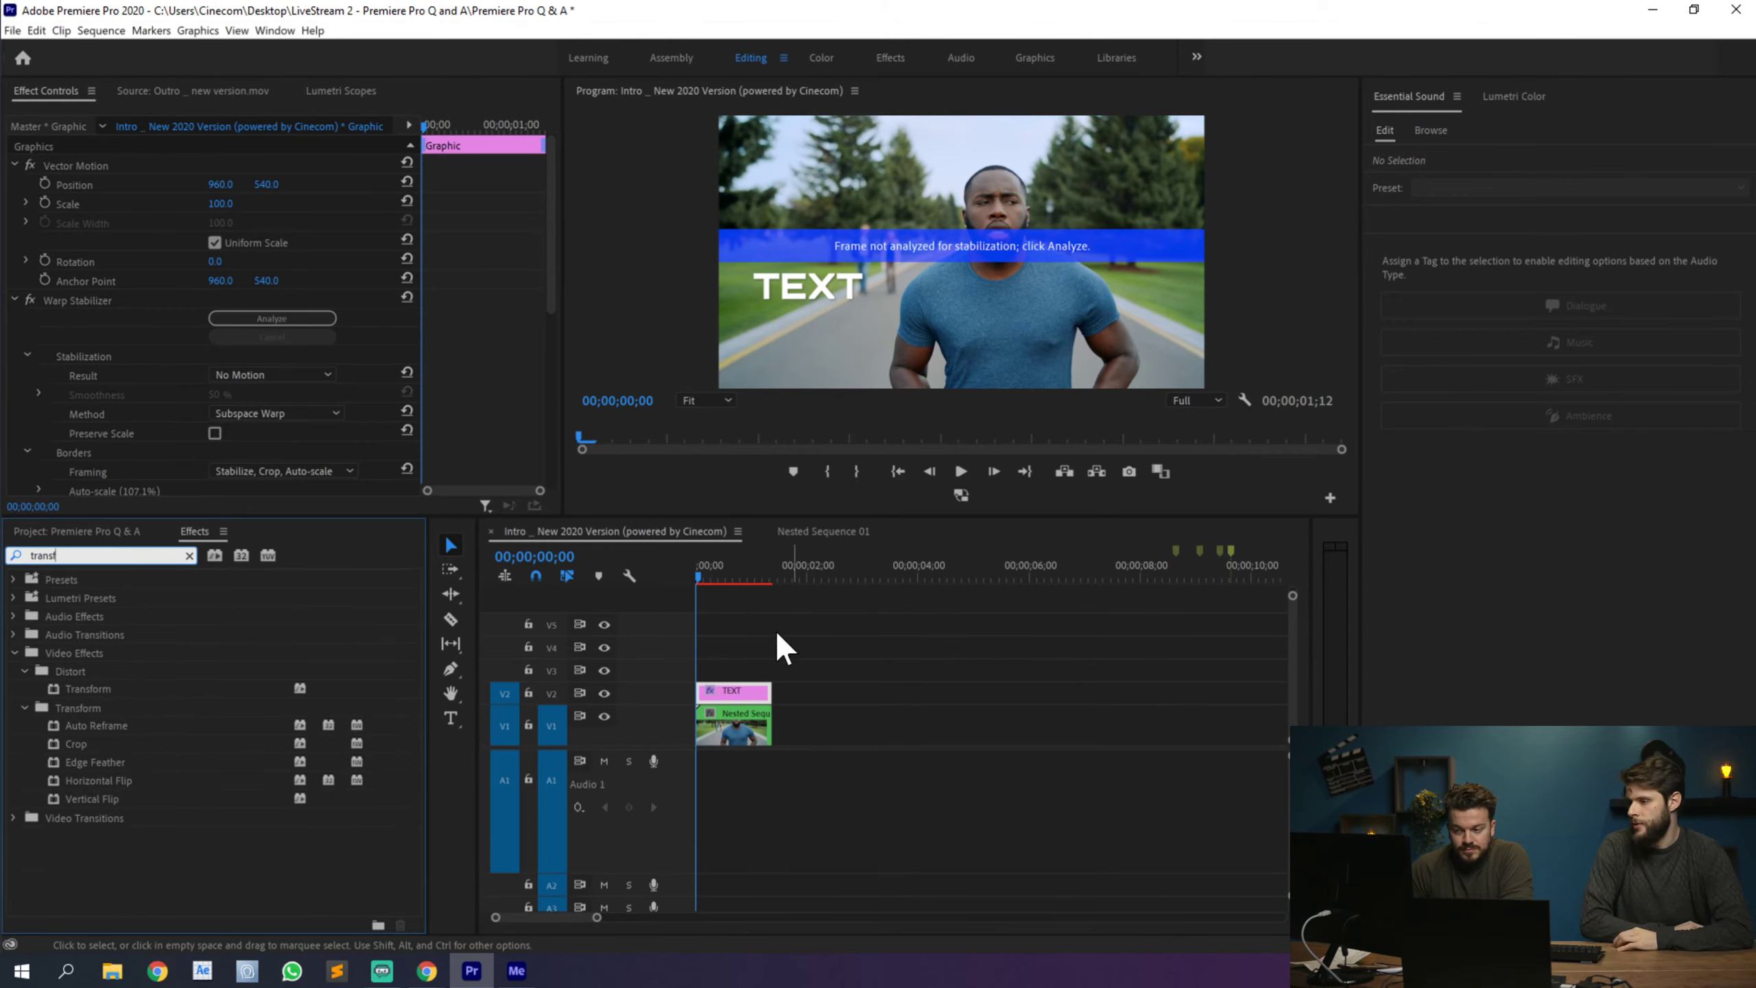
Step: Go to frame 00;00;00;18 and delete the Warp Stabilizer from the TEXT title
left_click_drag(718, 571, 727, 571)
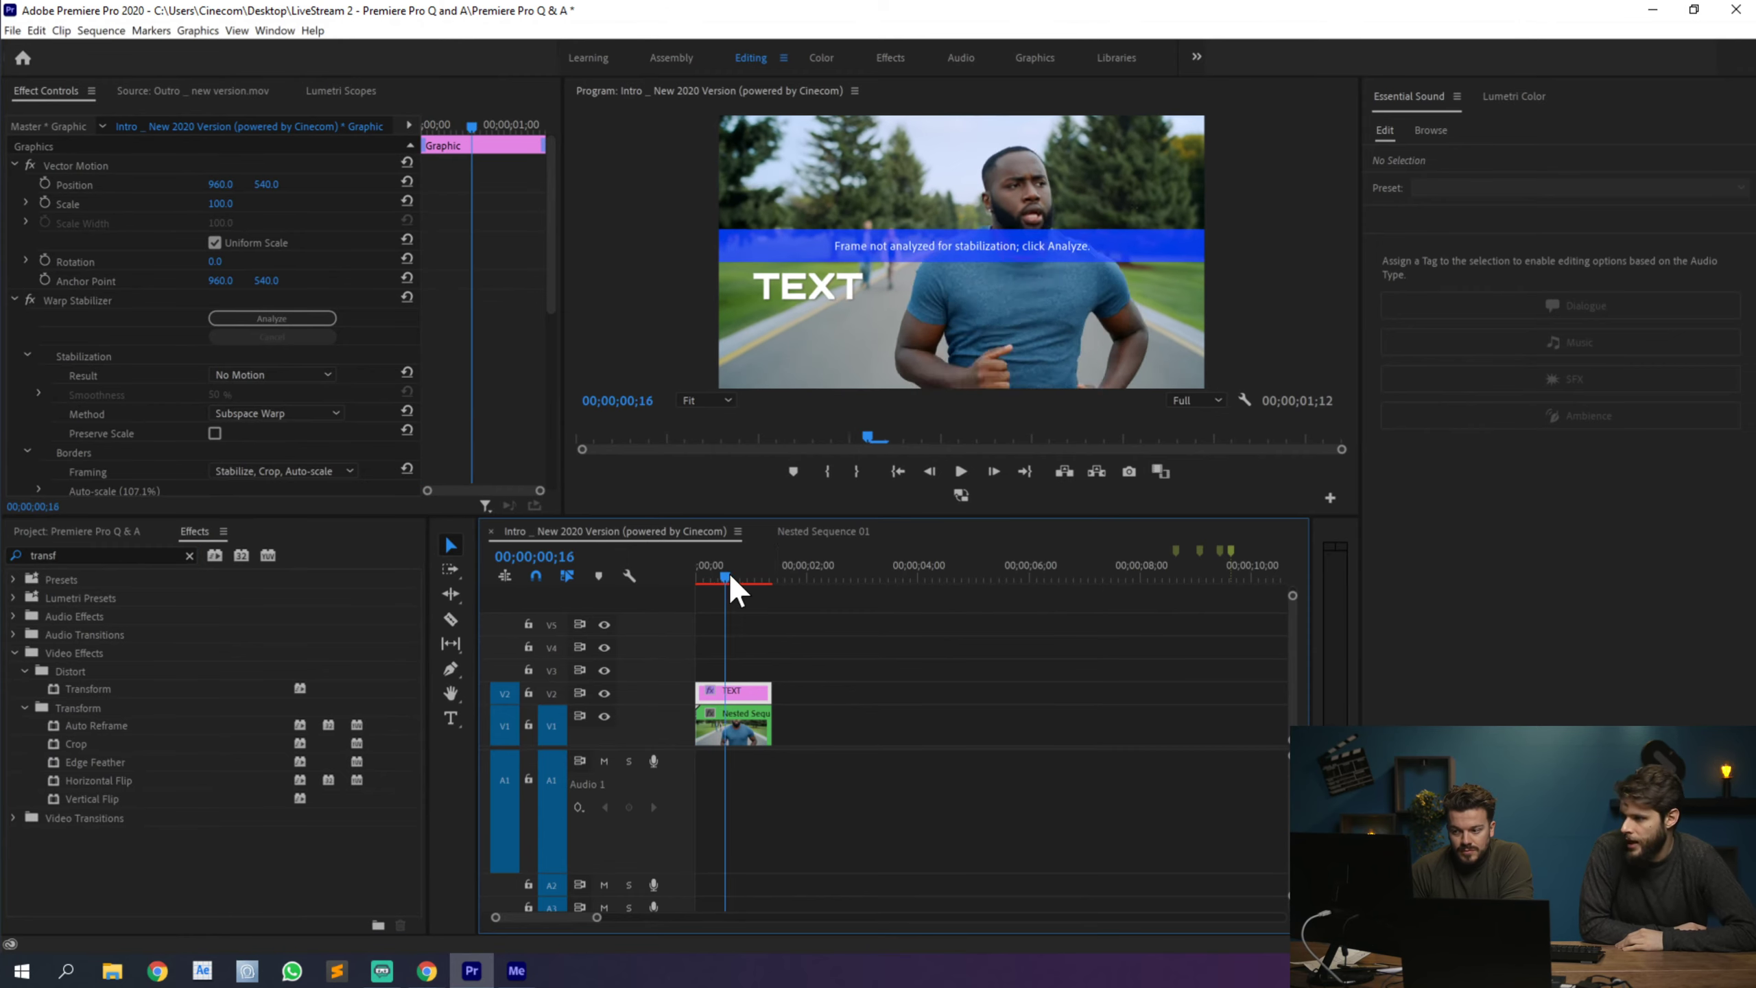
left_click(160, 299)
key("Delete")
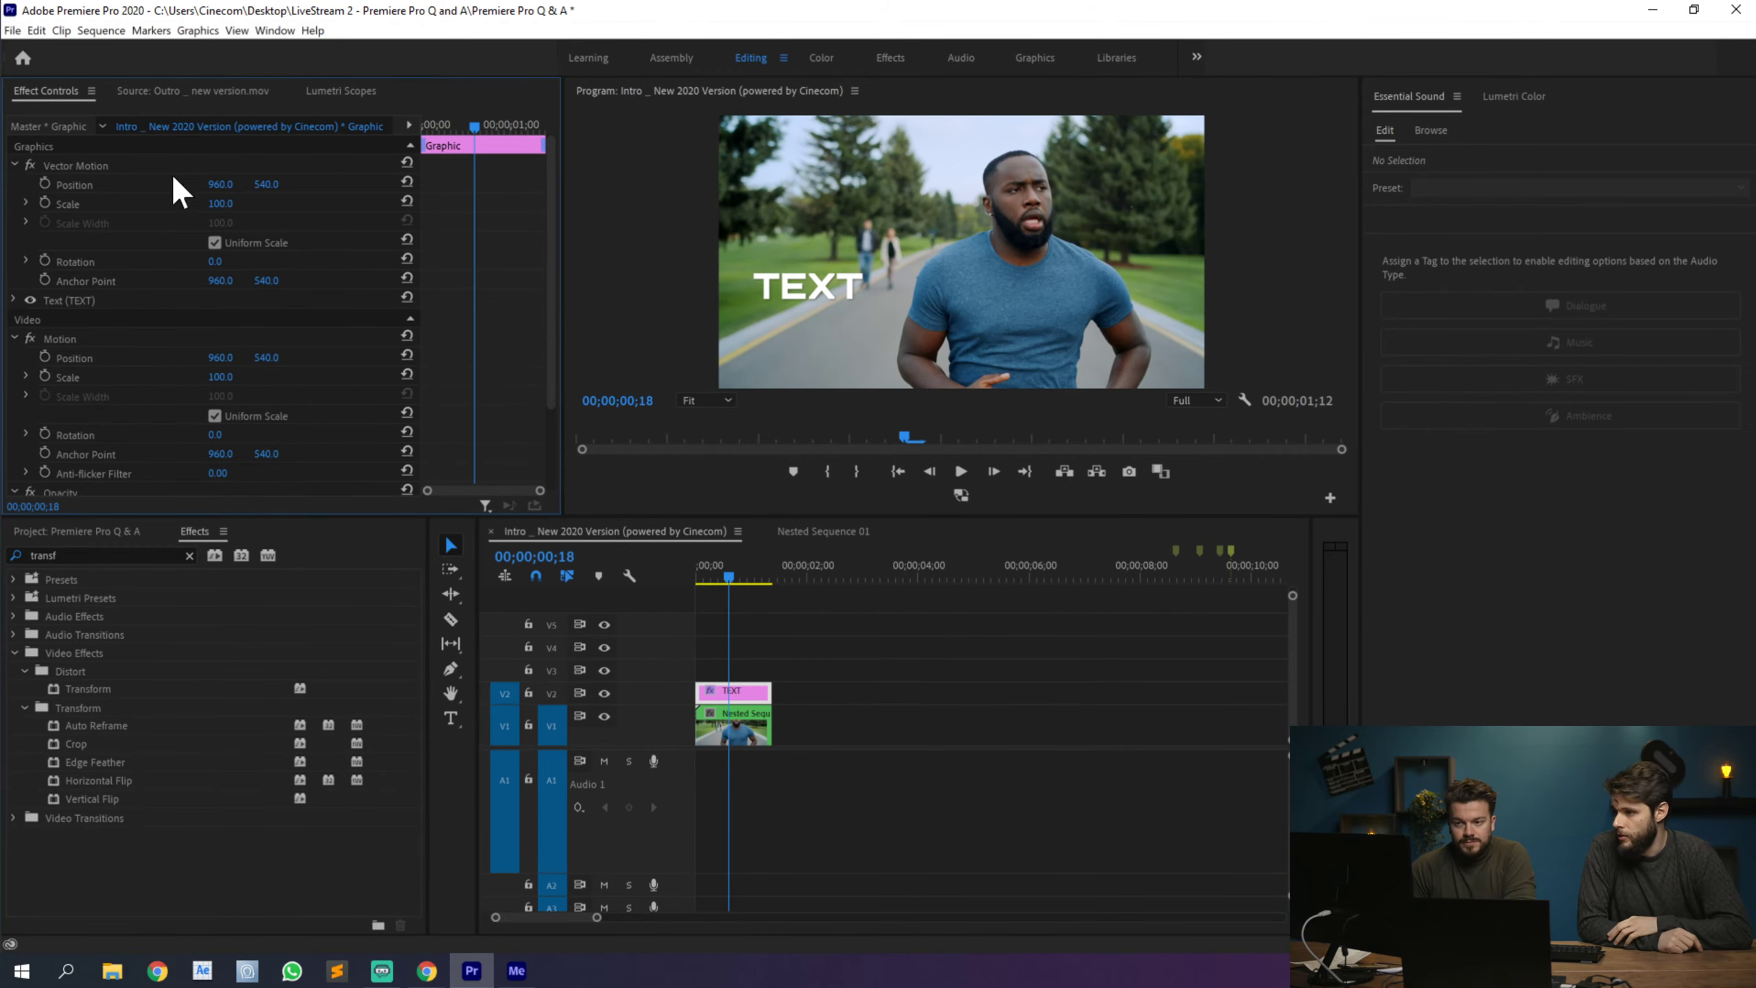
Step: Keyframe the TEXT title's Vector Motion Position and Scale at 00;00;00;18, with Position 1348, 580 and Scale 158 at 00;00;00;26
left_click(44, 183)
left_click(44, 202)
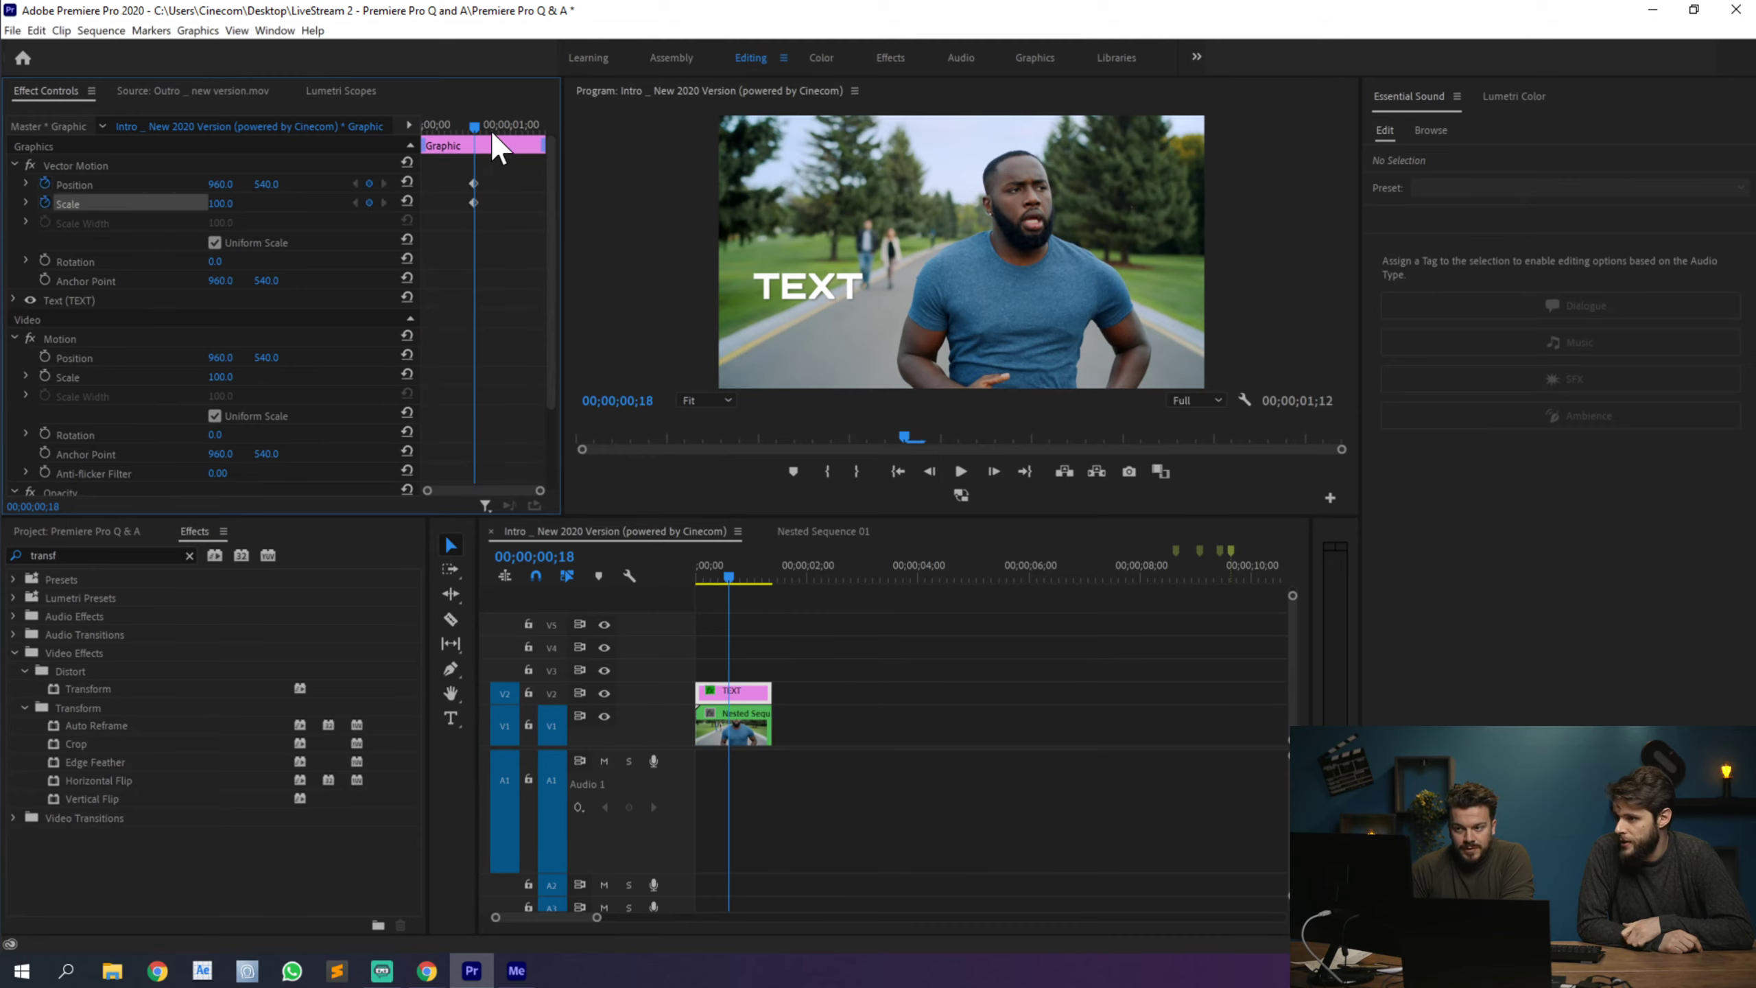
left_click(497, 127)
mouse_move(283, 185)
left_mouse_down()
mouse_move(312, 185)
mouse_move(246, 197)
mouse_move(311, 184)
left_mouse_up()
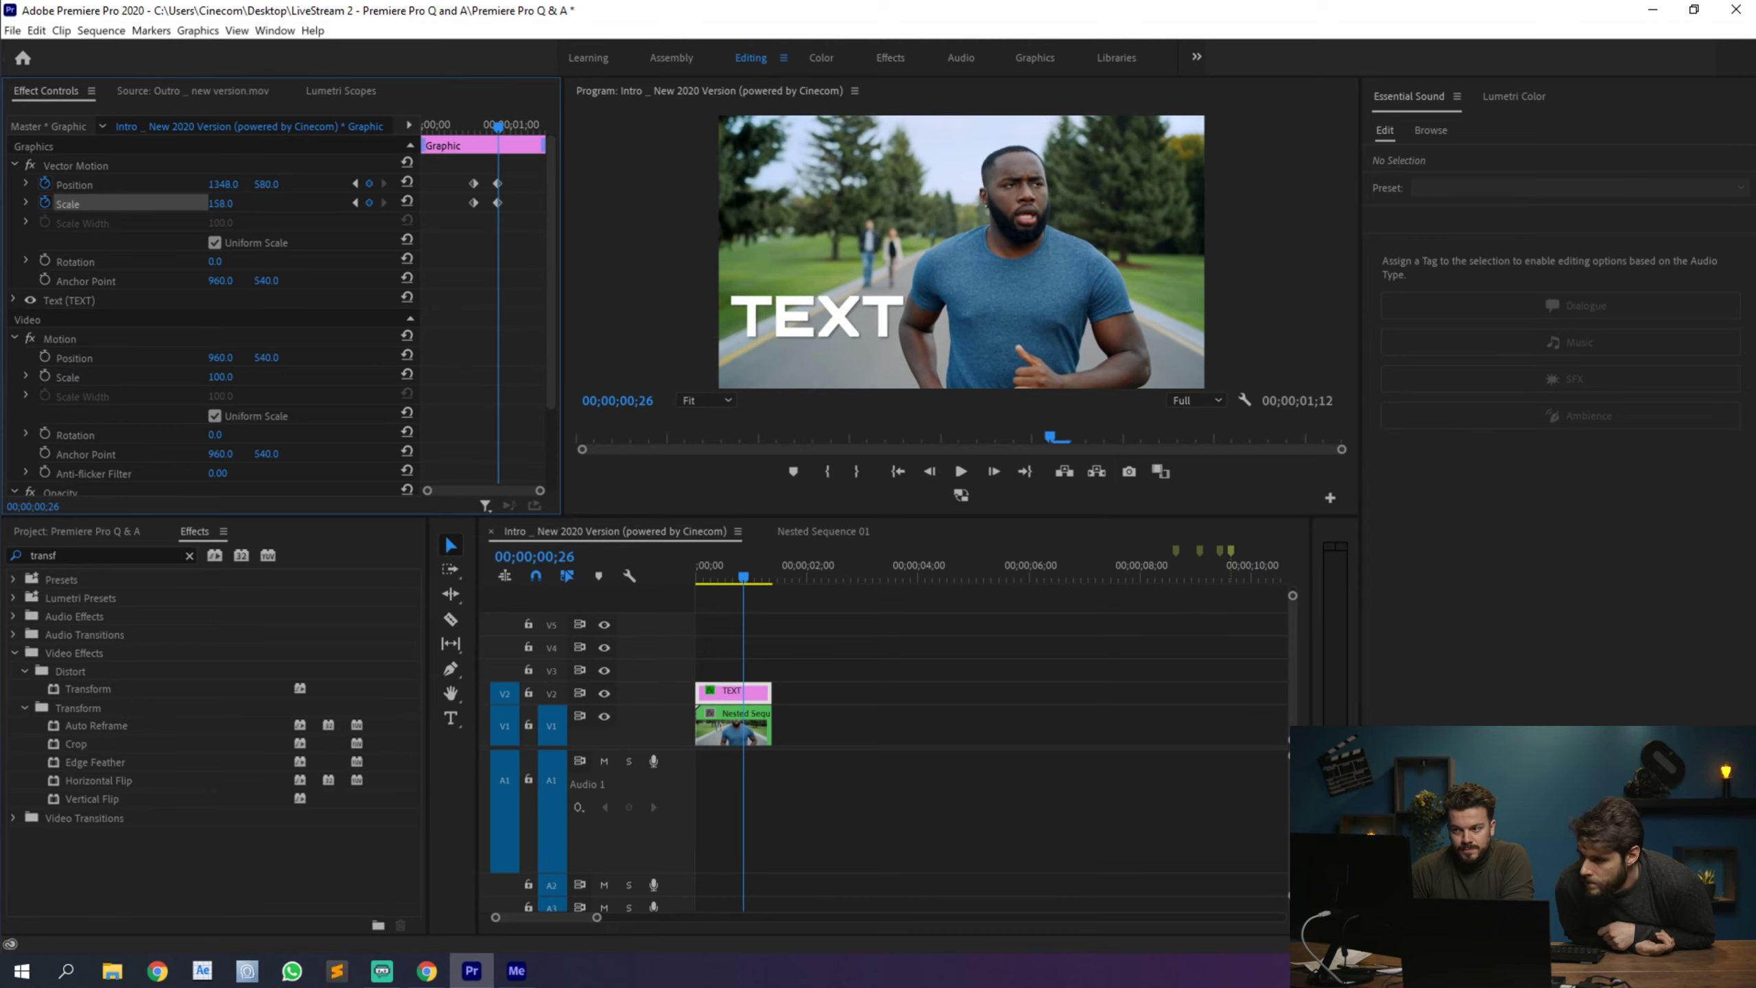
Step: Scrub between the TEXT title's two sets of keyframes to preview the animation, stop at 00;00;00;23 and deselect the title
left_click(478, 125)
left_click_drag(481, 123, 490, 122)
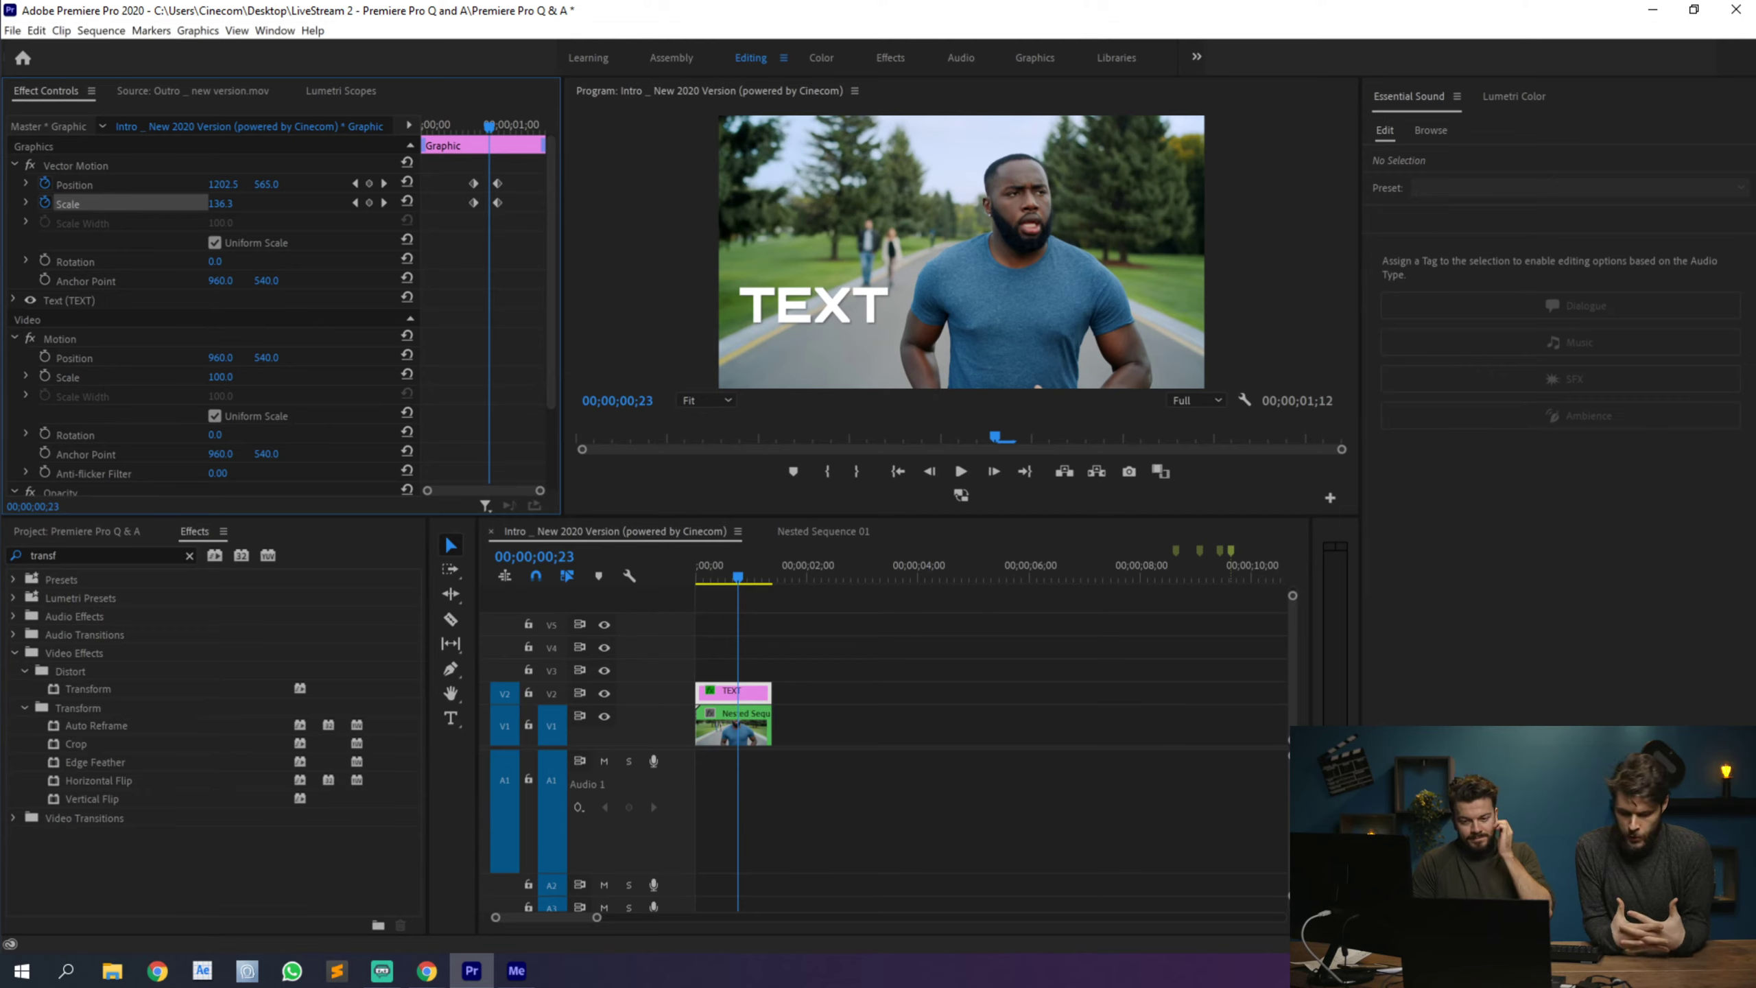
left_click(809, 657)
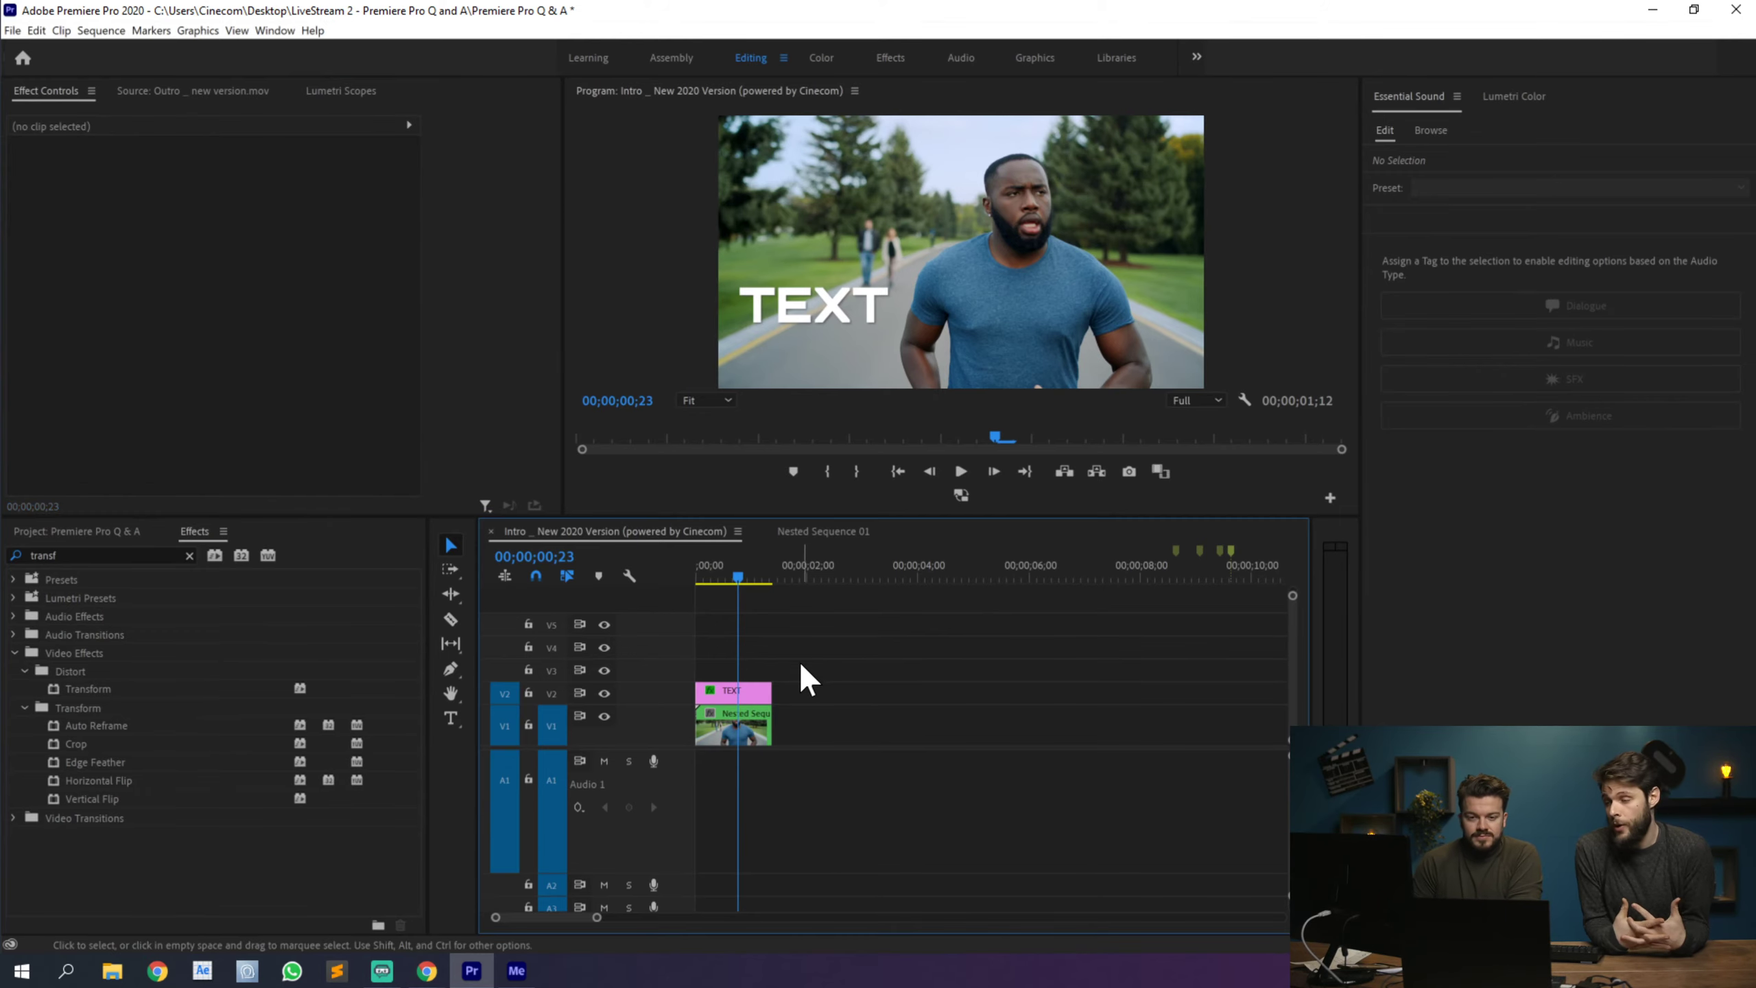